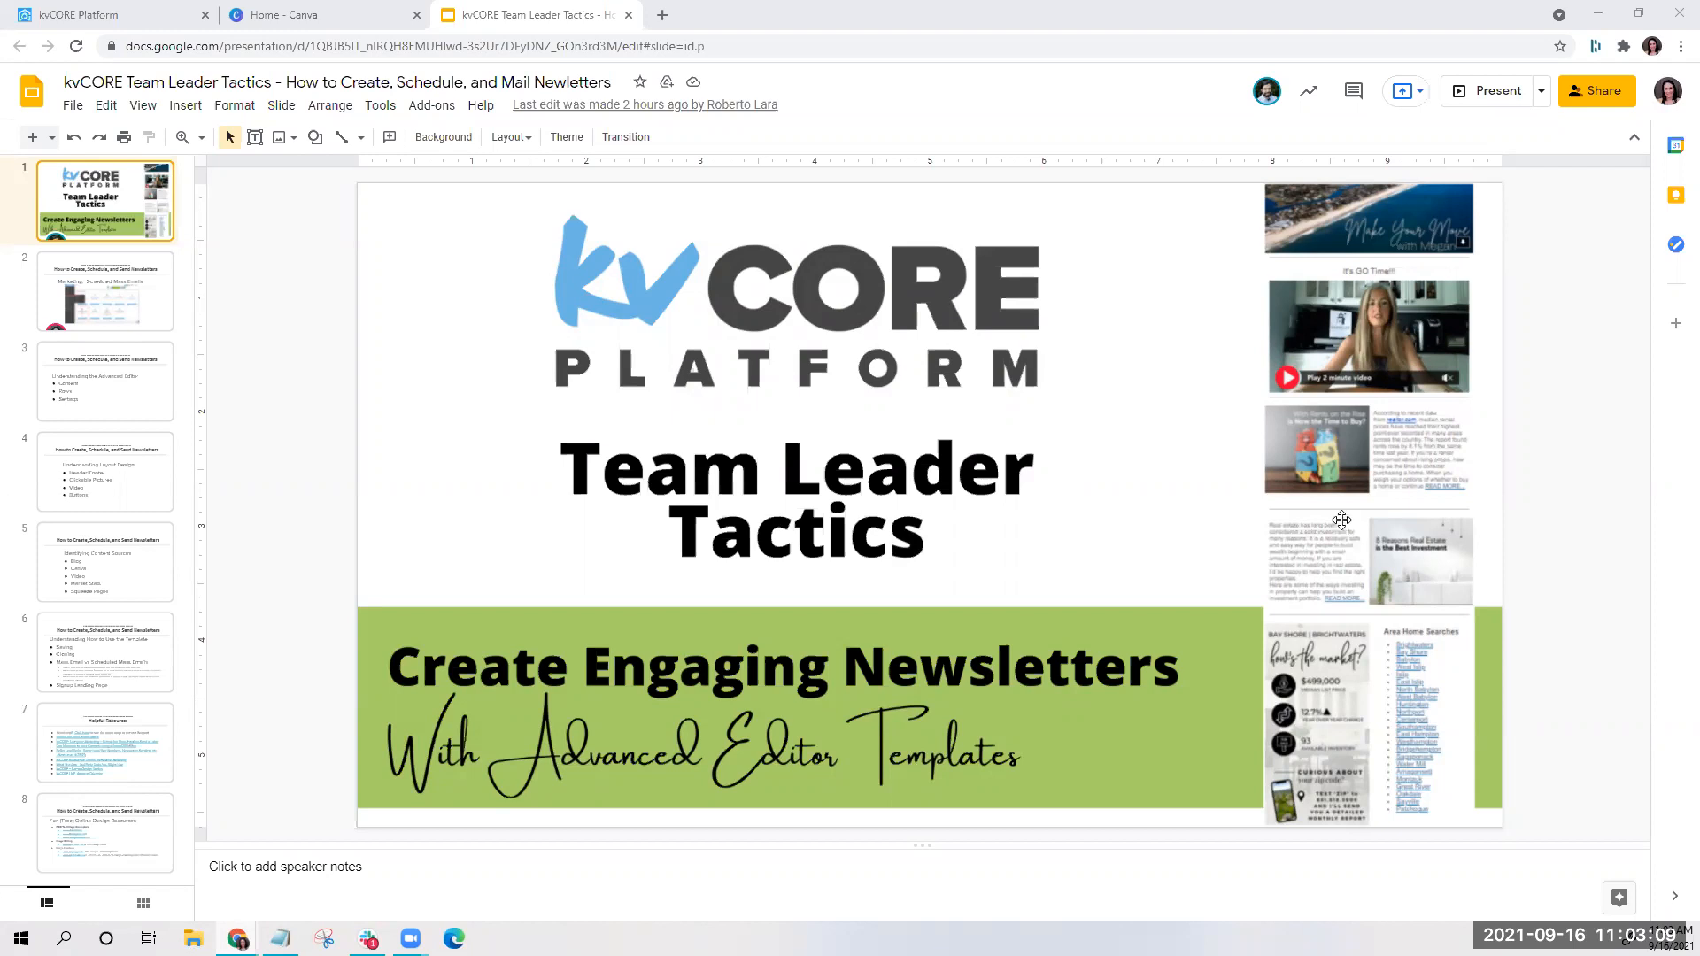
Show the second presentation slide, switch to the kvCORE Platform, and open the Scheduled Mass Emails tool
{"action": "left_click", "coordinate": [125, 304]}
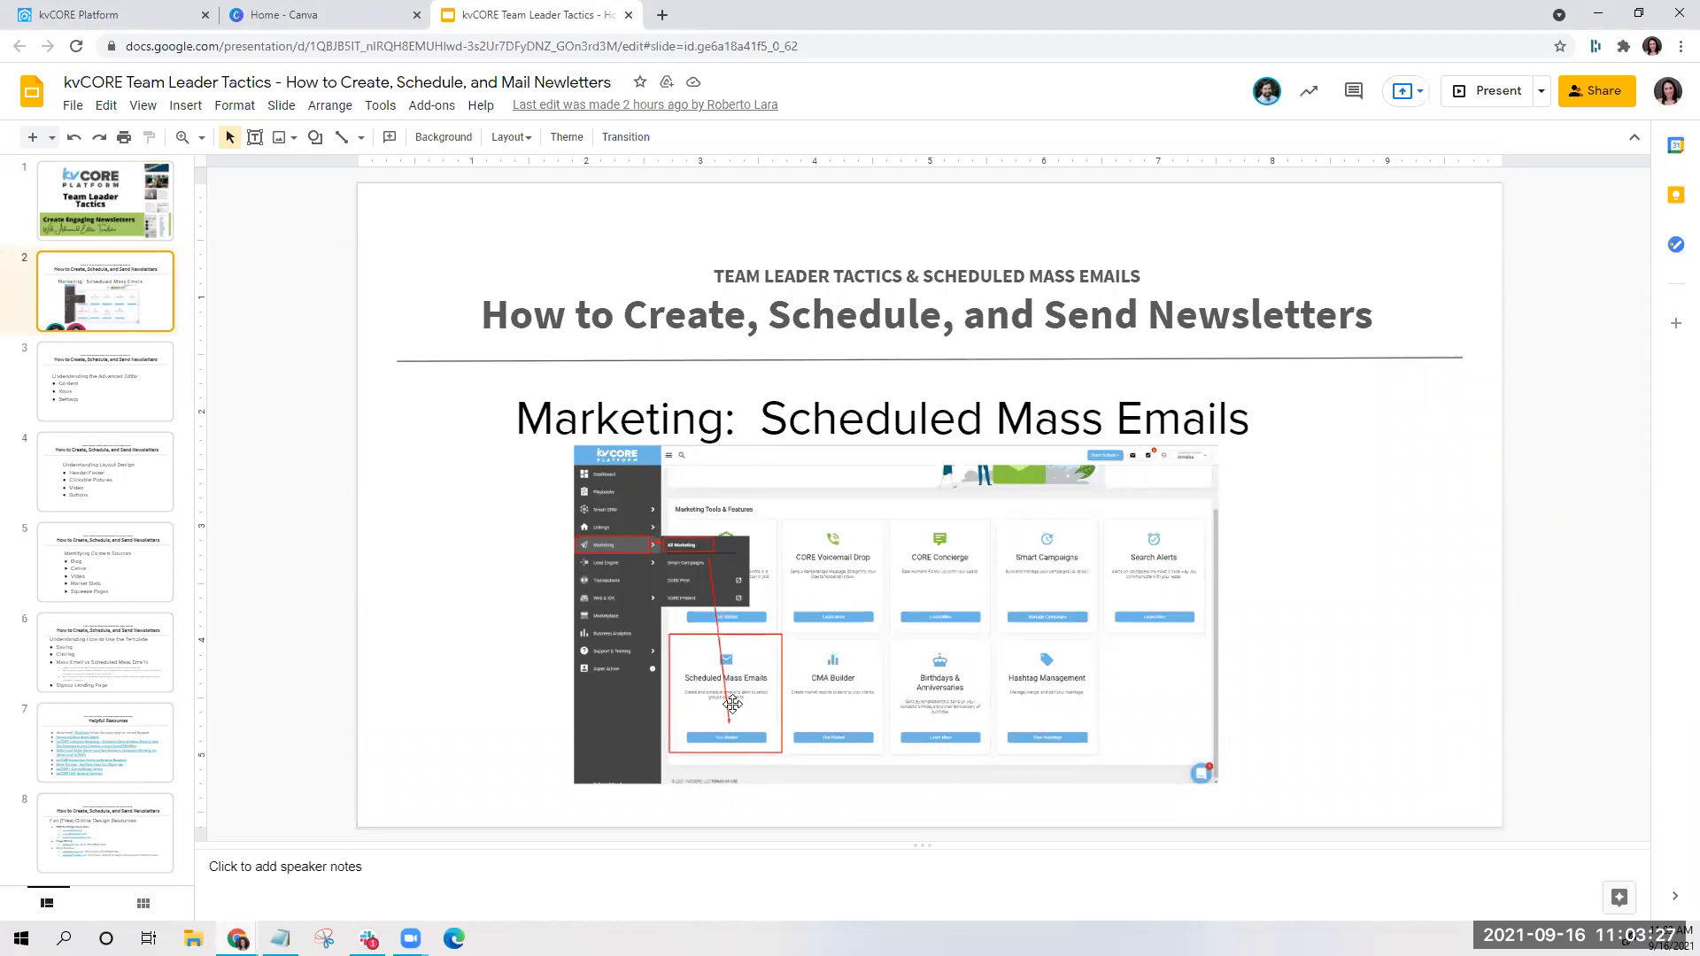
{"action": "left_click", "coordinate": [129, 10]}
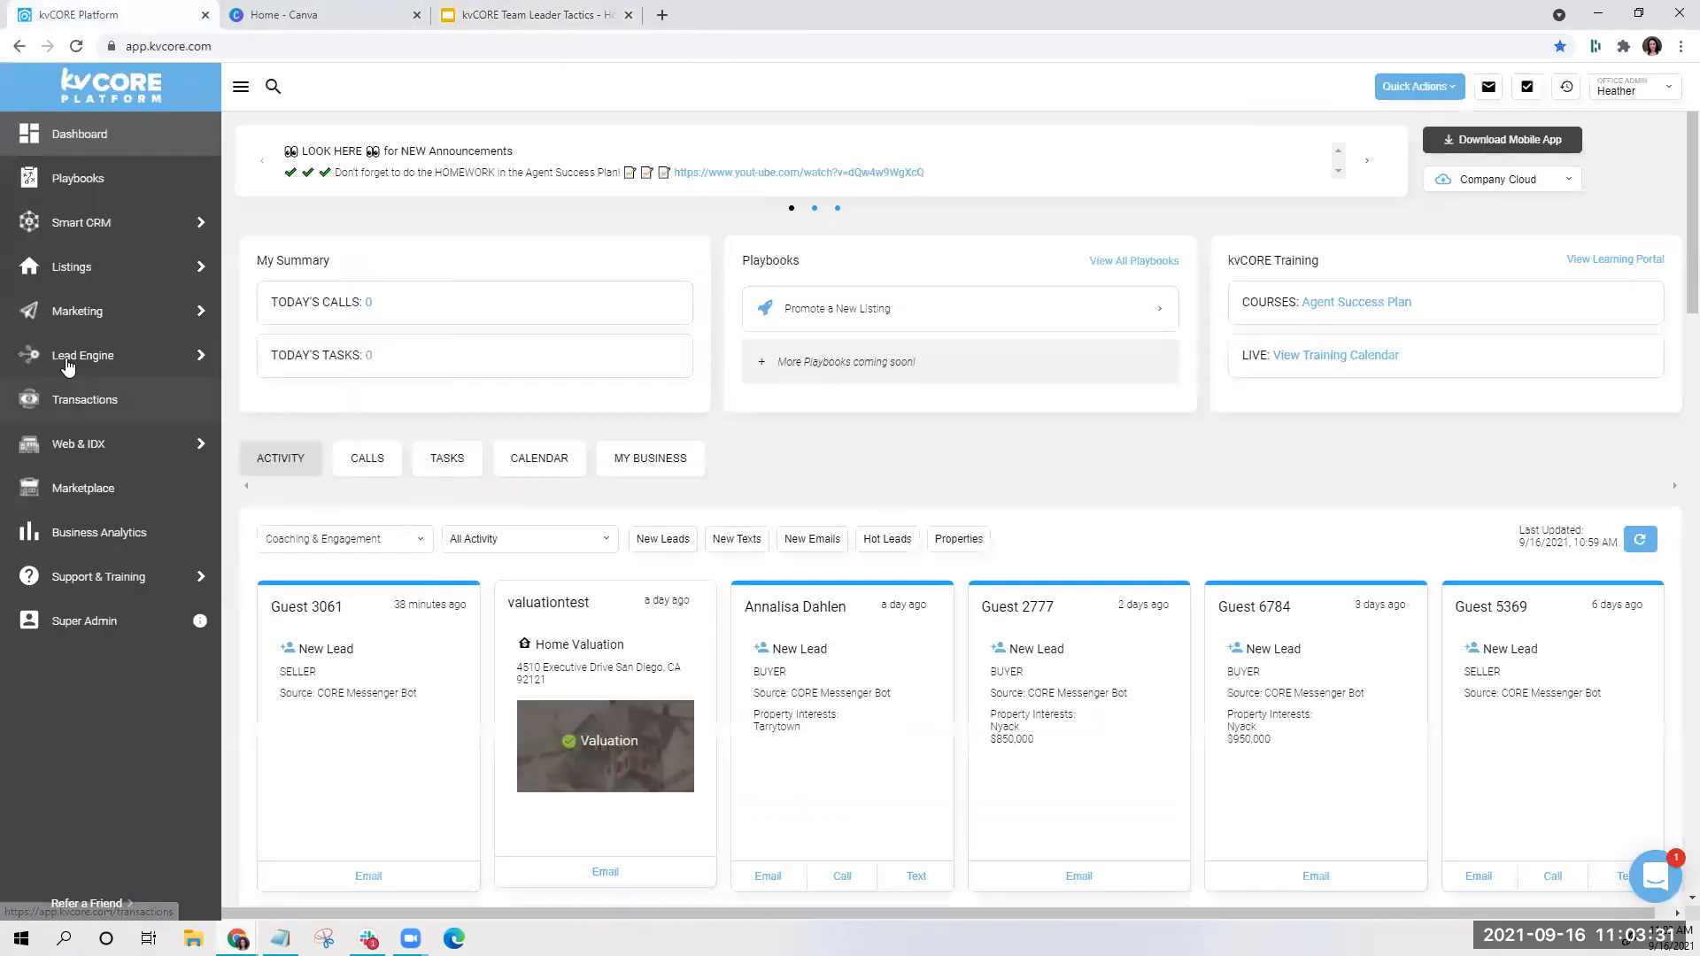
{"action": "mouse_move", "coordinate": [70, 325]}
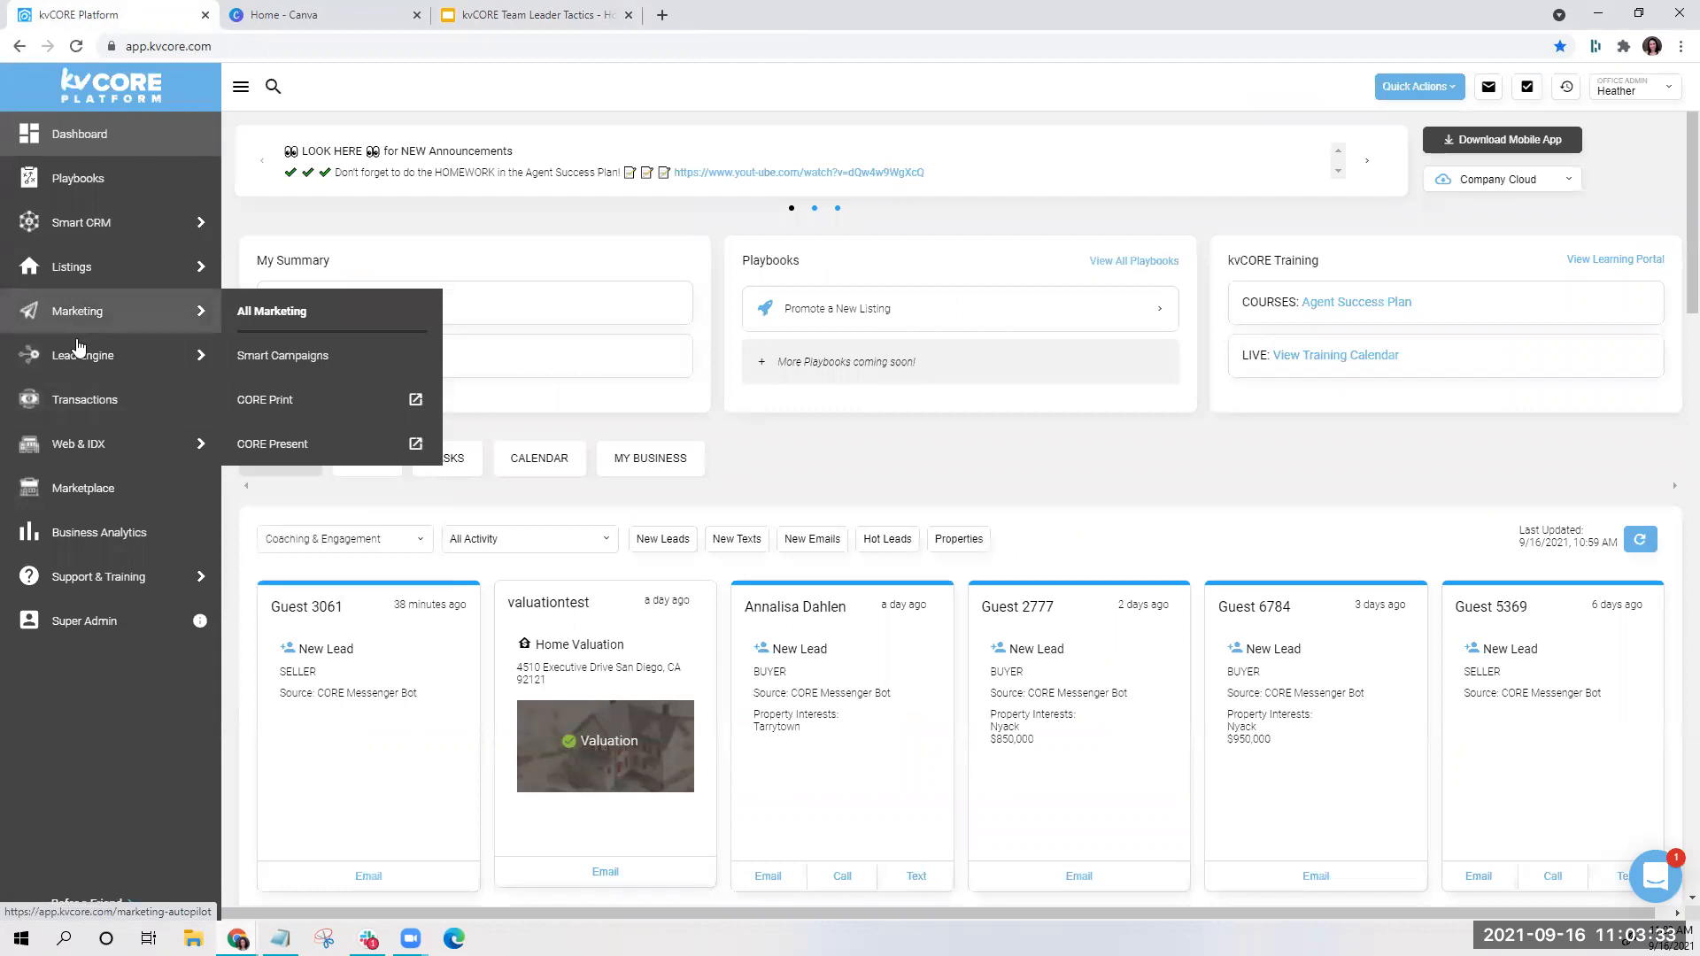
{"action": "left_click", "coordinate": [262, 313]}
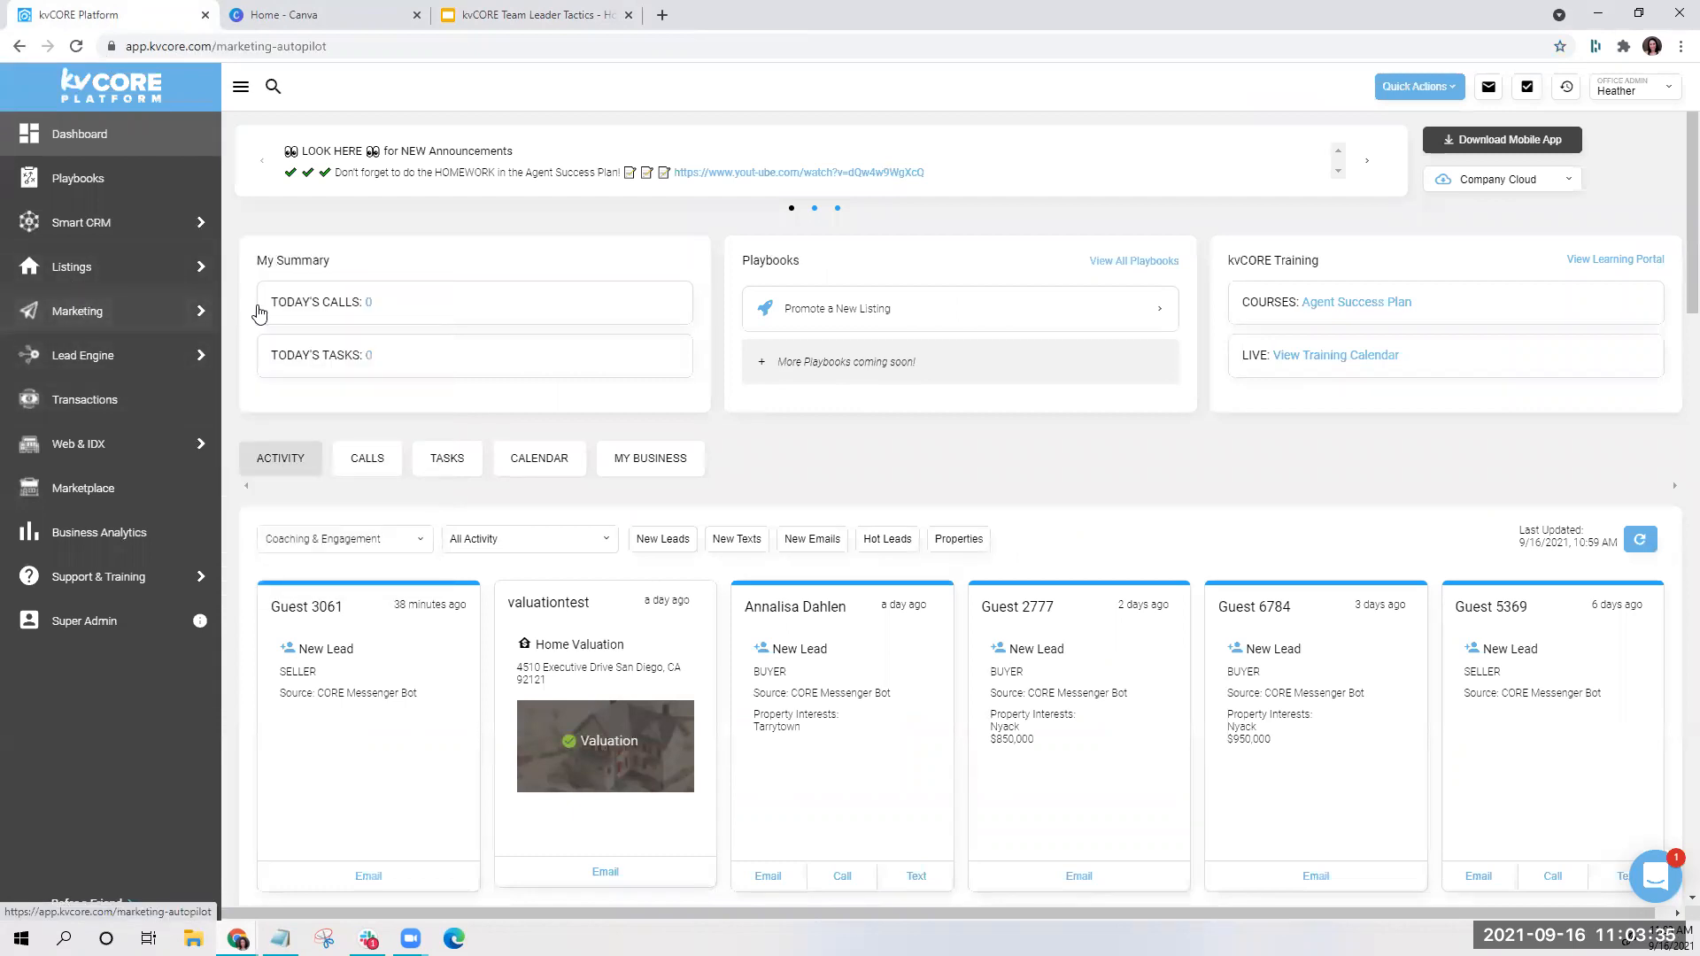
{"action": "scroll", "coordinate": [664, 497], "scroll_direction": "down", "scroll_amount": 2}
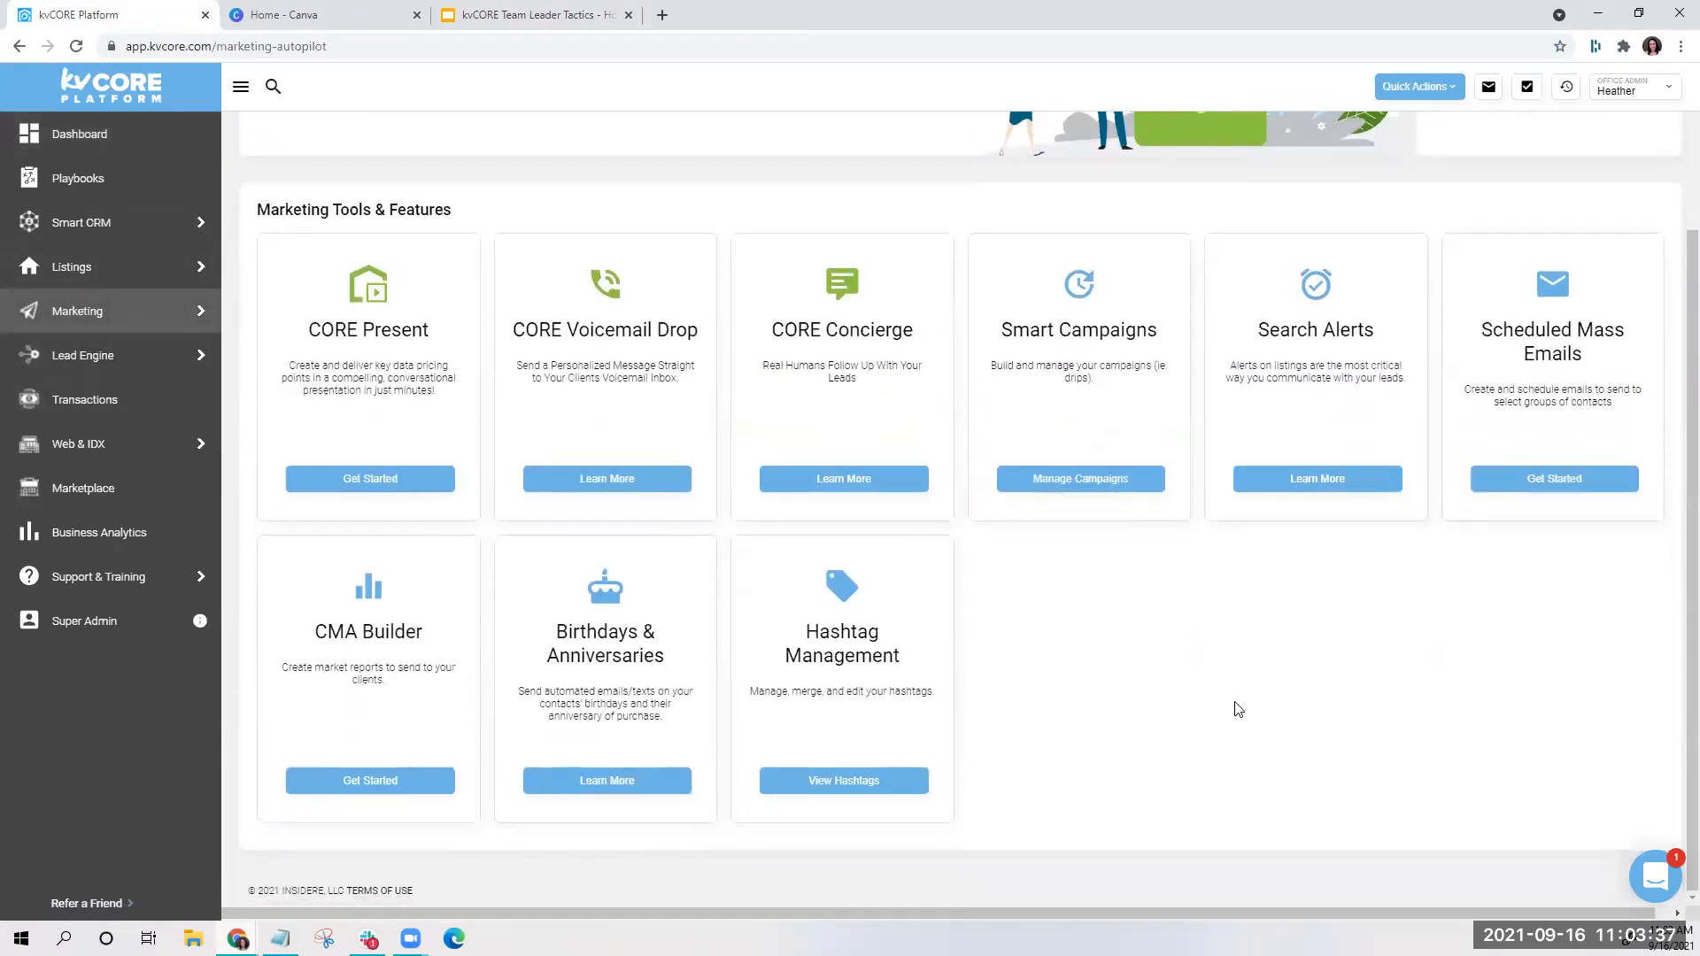
{"action": "left_click", "coordinate": [1566, 480]}
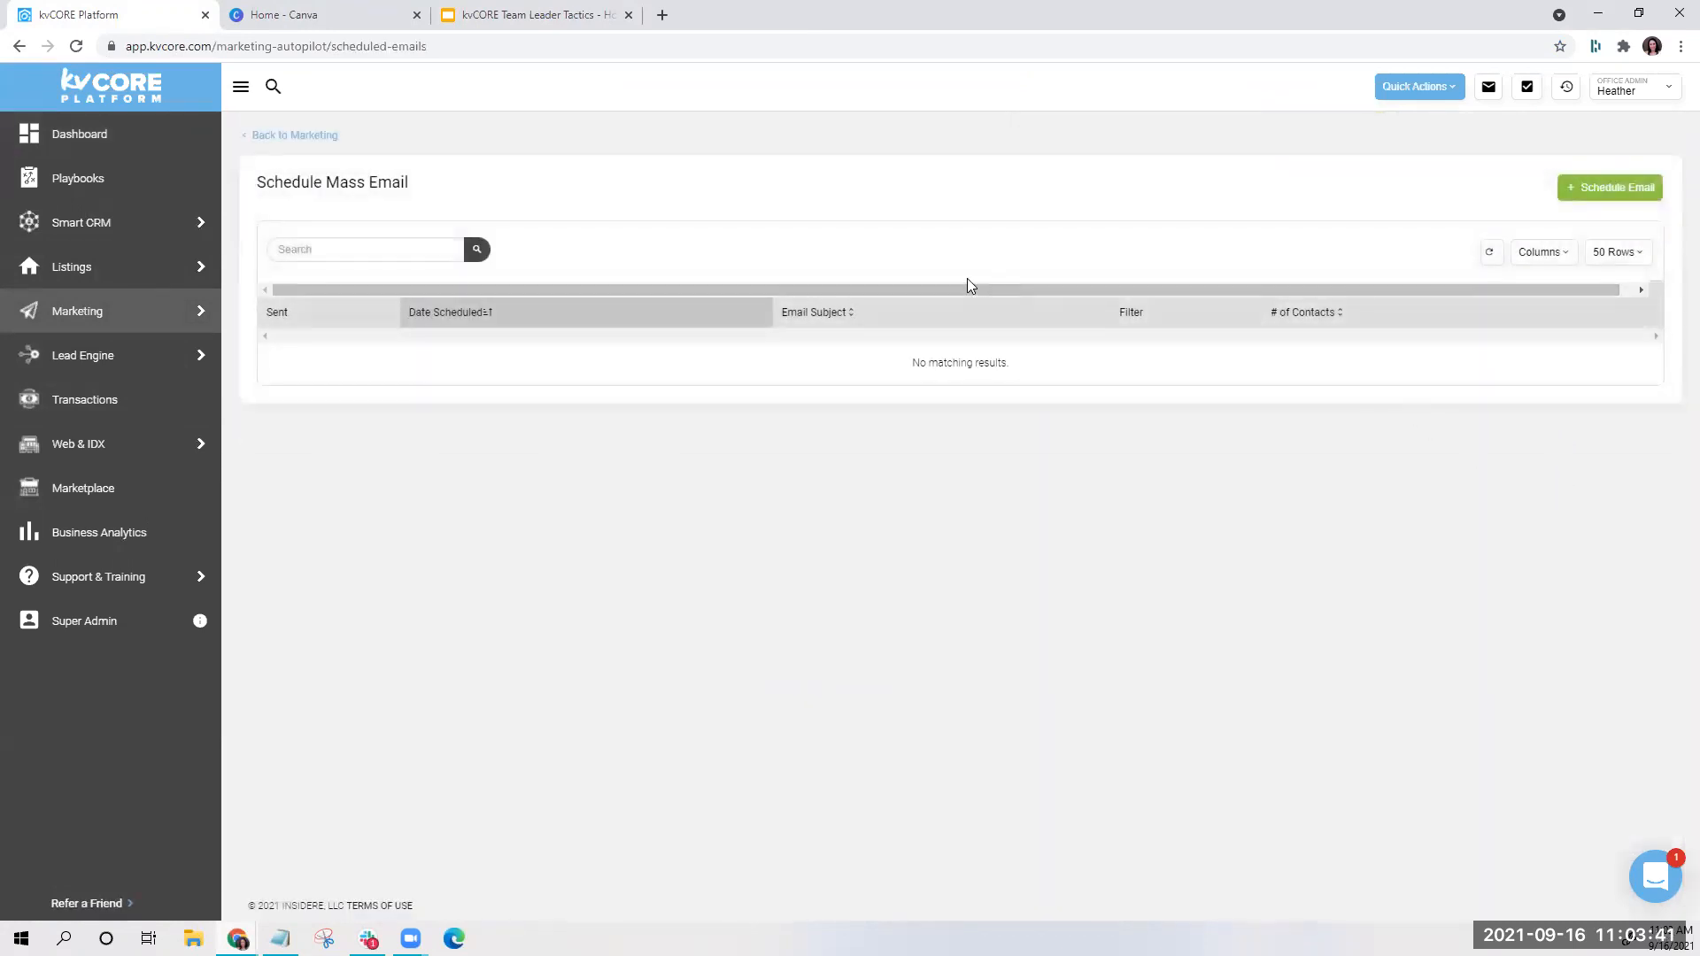
{"action": "left_click", "coordinate": [1630, 198]}
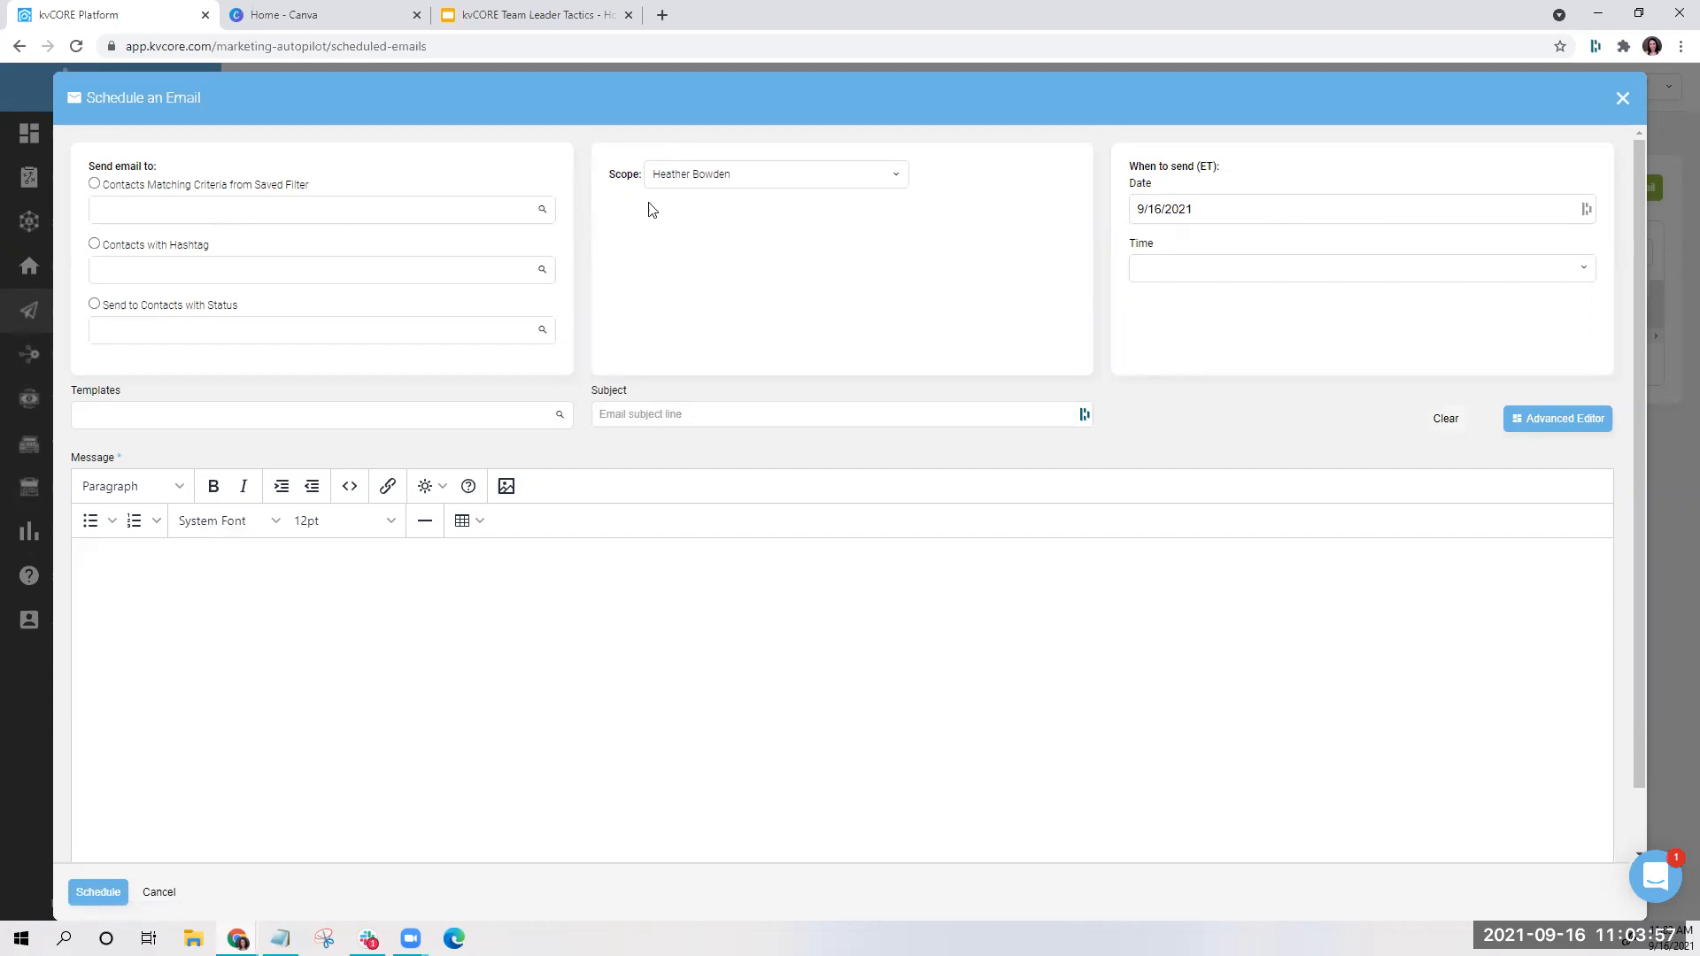
{"action": "left_click", "coordinate": [94, 183]}
{"action": "left_click", "coordinate": [124, 209]}
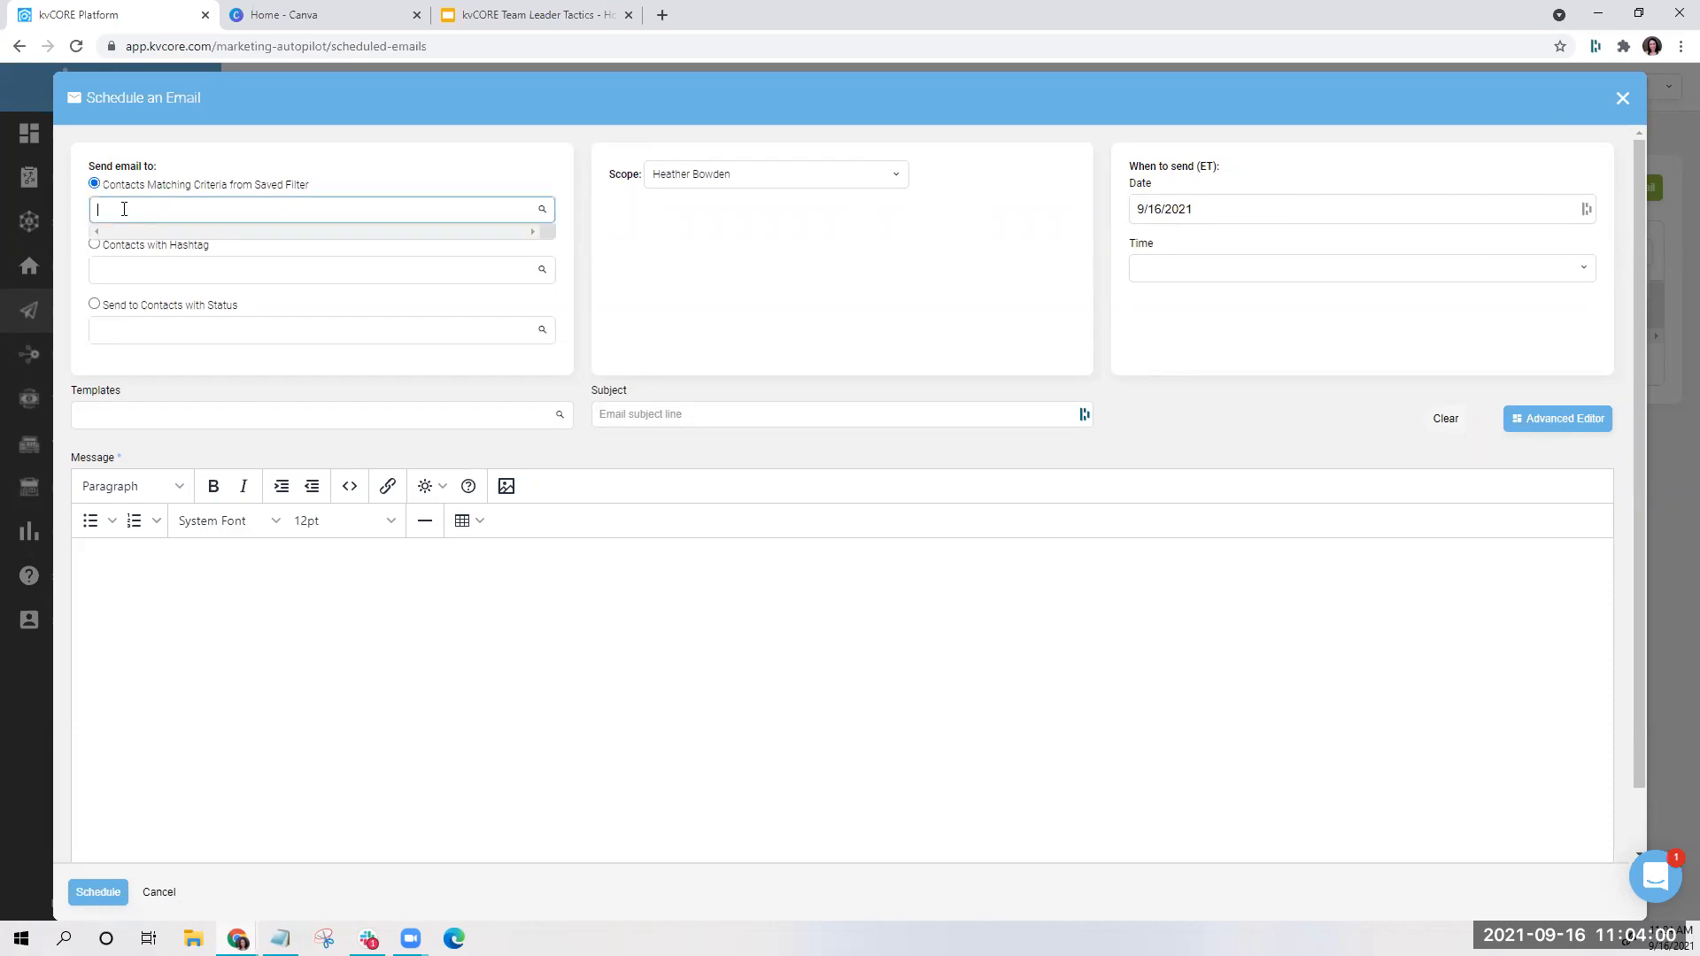
{"action": "left_click", "coordinate": [1623, 100]}
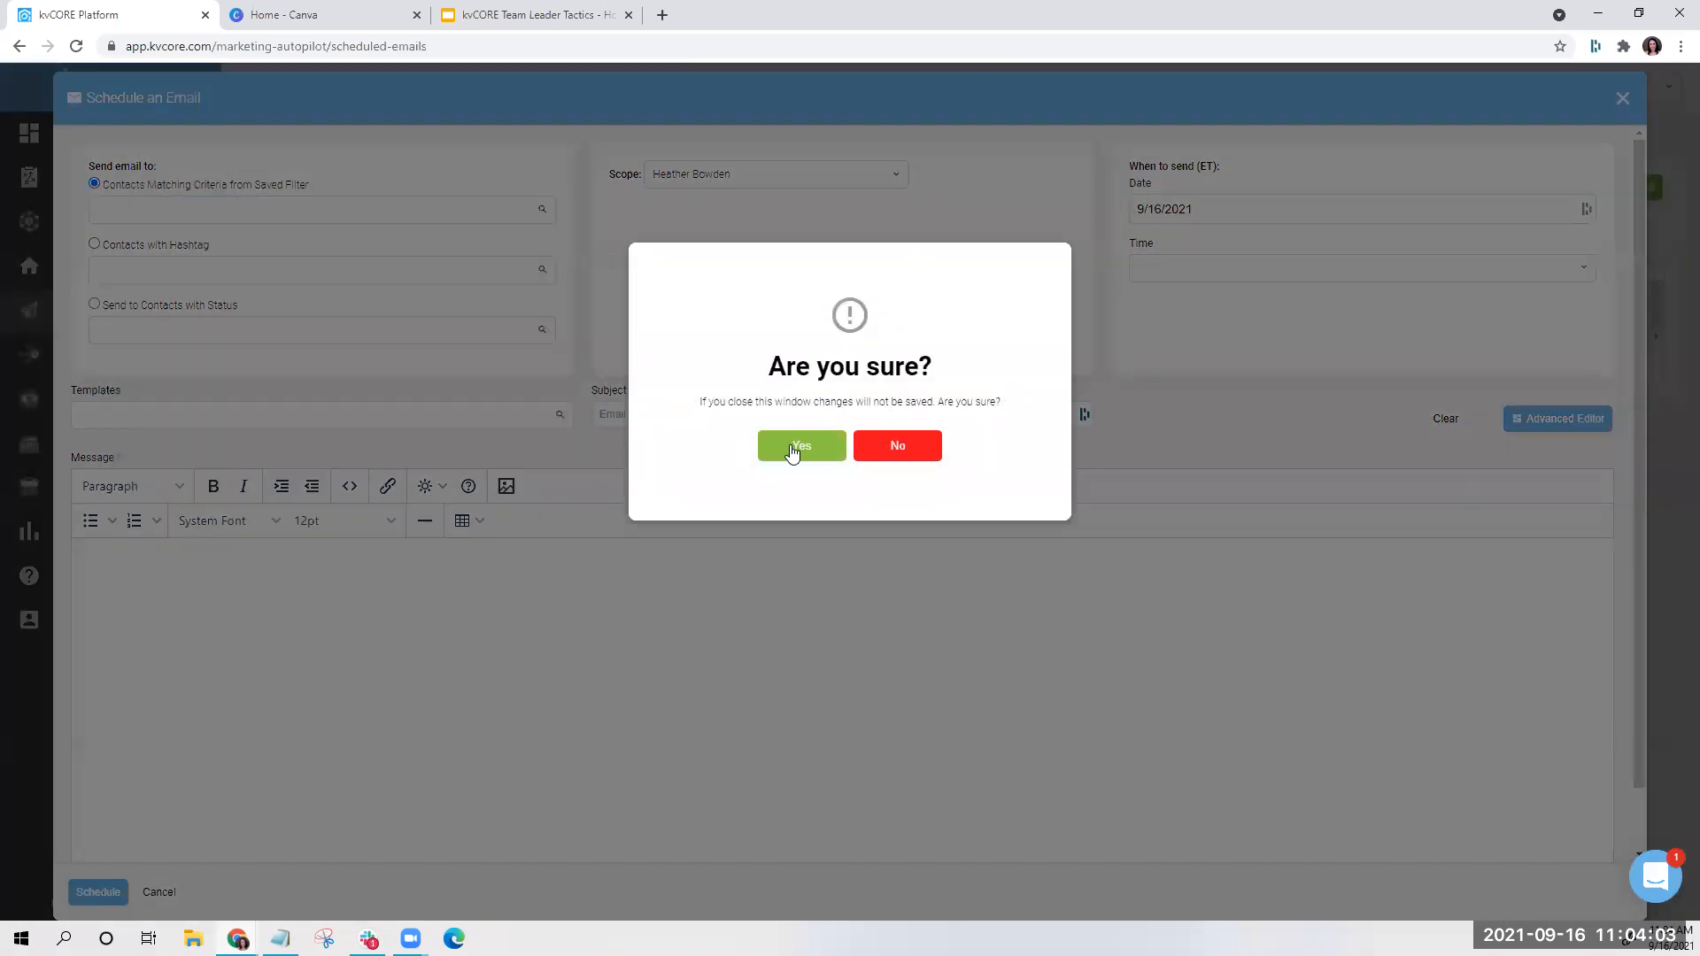
{"action": "left_click", "coordinate": [799, 445]}
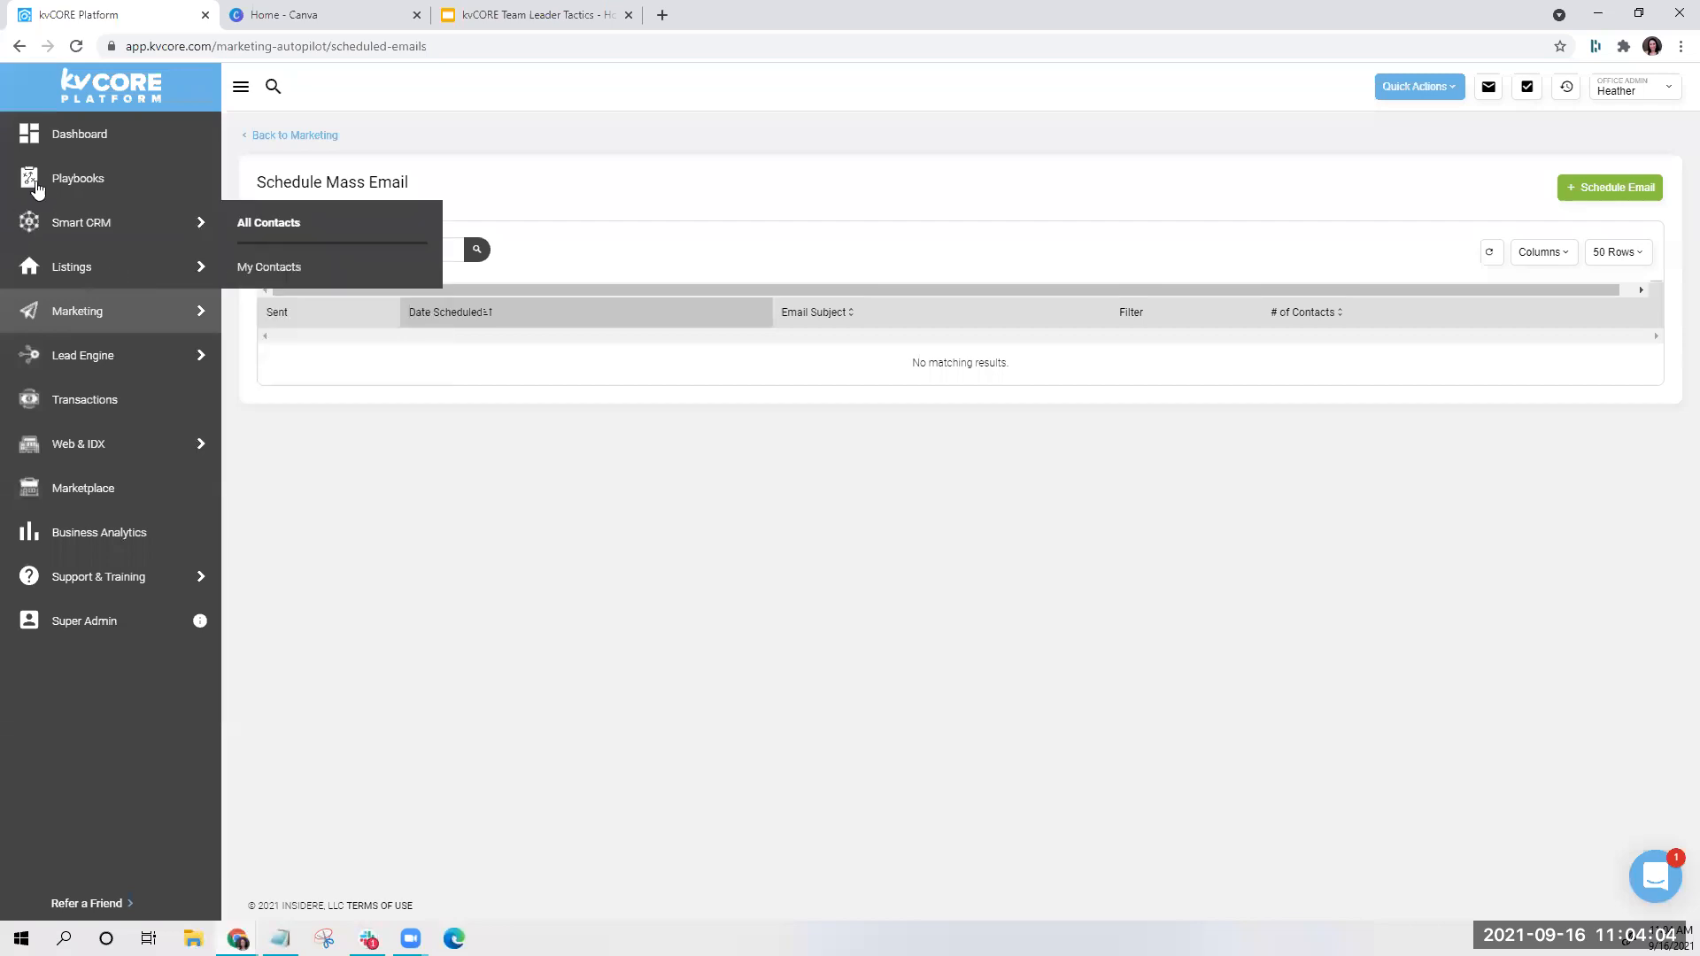
Filter the Smart CRM contacts by the Sphere, New Lead, Client, Closed, Active Lead, Contract and Prospect statuses
{"action": "left_click", "coordinate": [76, 230]}
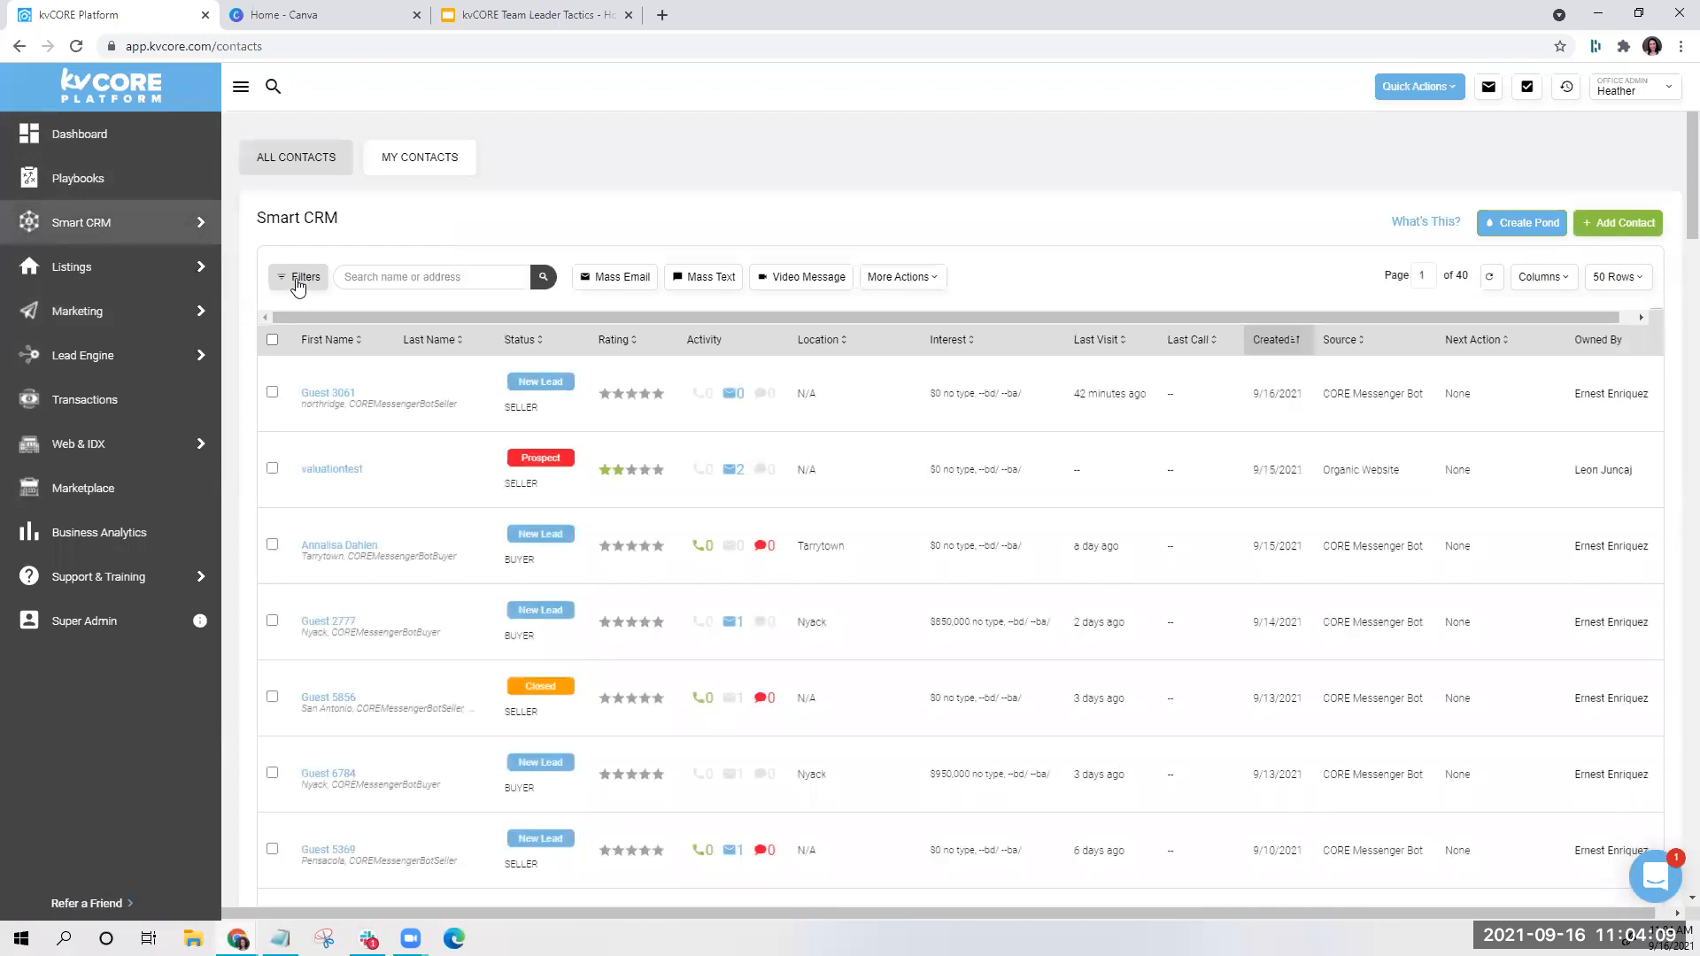
{"action": "left_click", "coordinate": [298, 281]}
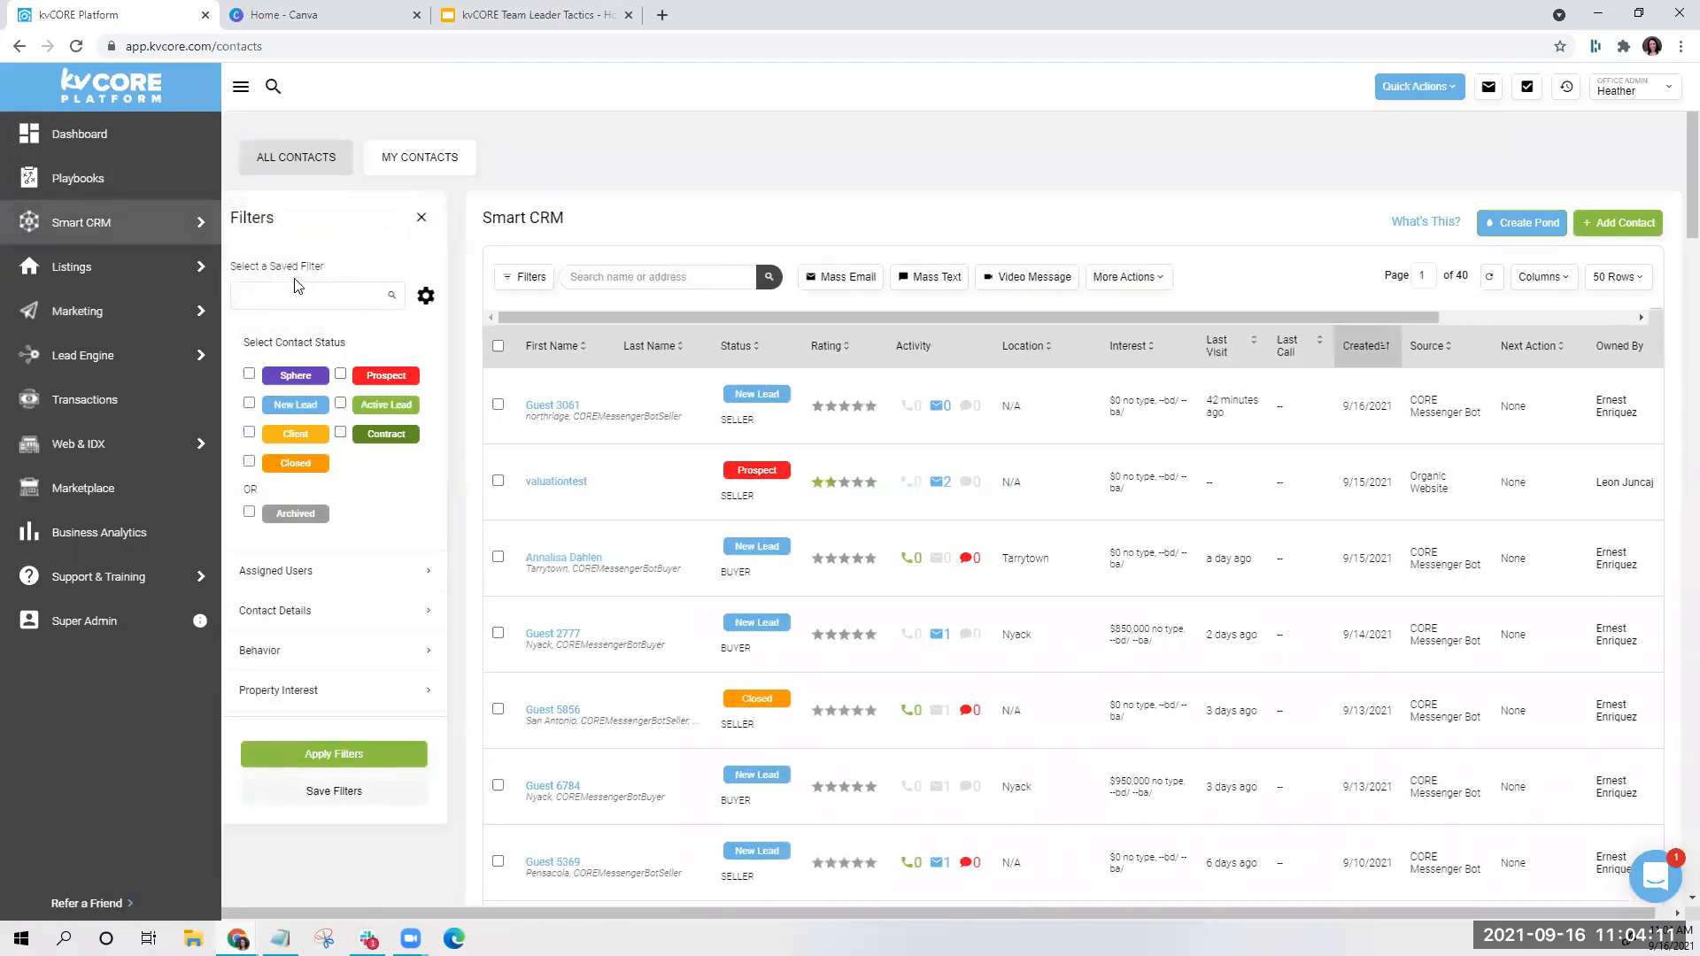
{"action": "left_click", "coordinate": [249, 373]}
{"action": "left_click", "coordinate": [249, 403]}
{"action": "left_click", "coordinate": [249, 433]}
{"action": "left_click", "coordinate": [249, 461]}
{"action": "left_click", "coordinate": [340, 403]}
{"action": "left_click", "coordinate": [340, 432]}
{"action": "left_click", "coordinate": [340, 374]}
Restrict the contact filter to Has Email and Subscribed, and apply it to the contact list
{"action": "scroll", "coordinate": [332, 456], "scroll_direction": "down", "scroll_amount": 2}
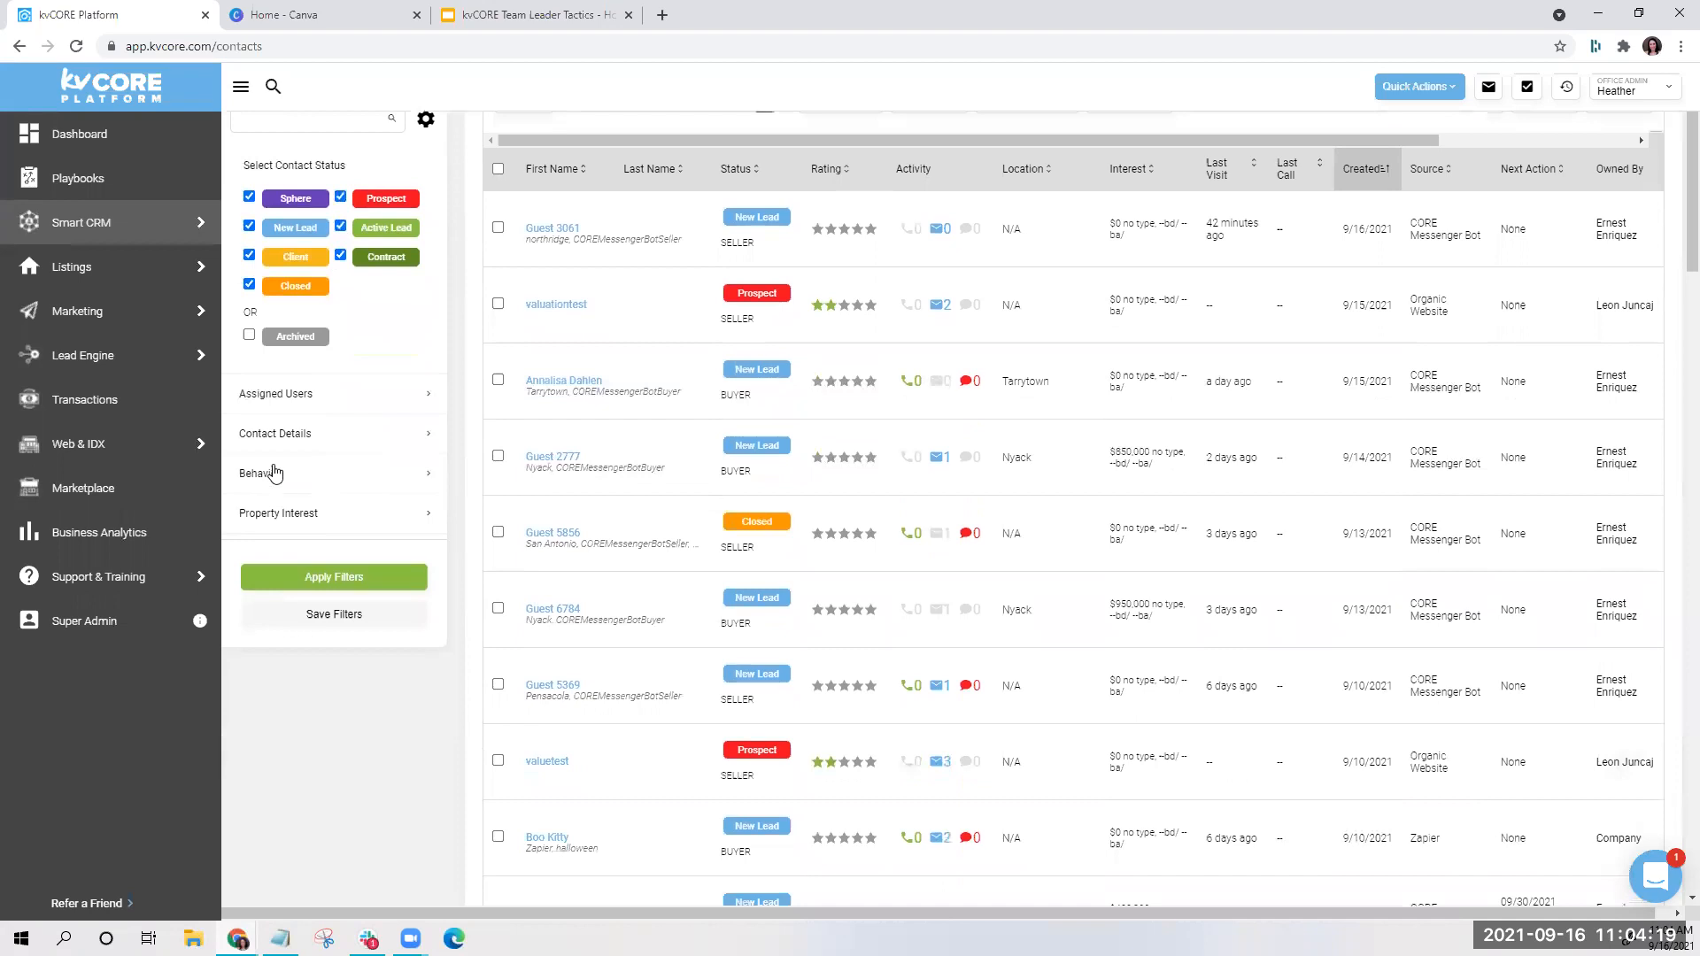
{"action": "left_click", "coordinate": [292, 434]}
{"action": "scroll", "coordinate": [292, 443], "scroll_direction": "down", "scroll_amount": 3}
{"action": "left_click", "coordinate": [269, 573]}
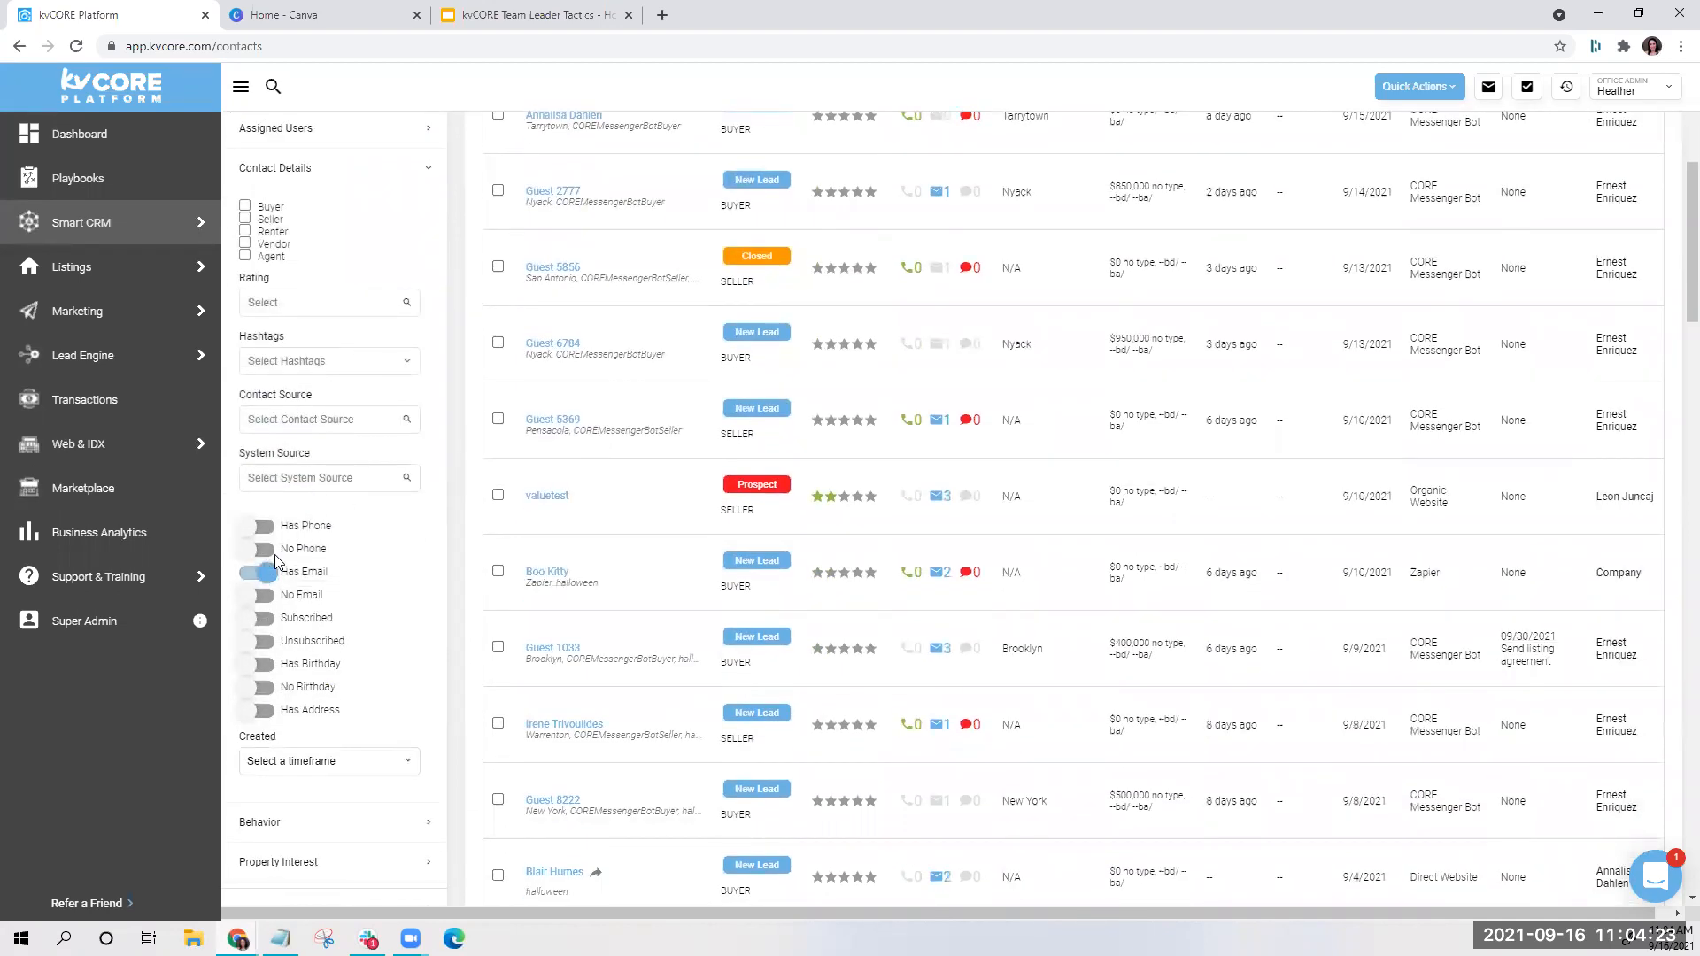
{"action": "left_click", "coordinate": [266, 625]}
{"action": "scroll", "coordinate": [330, 575], "scroll_direction": "down", "scroll_amount": 2}
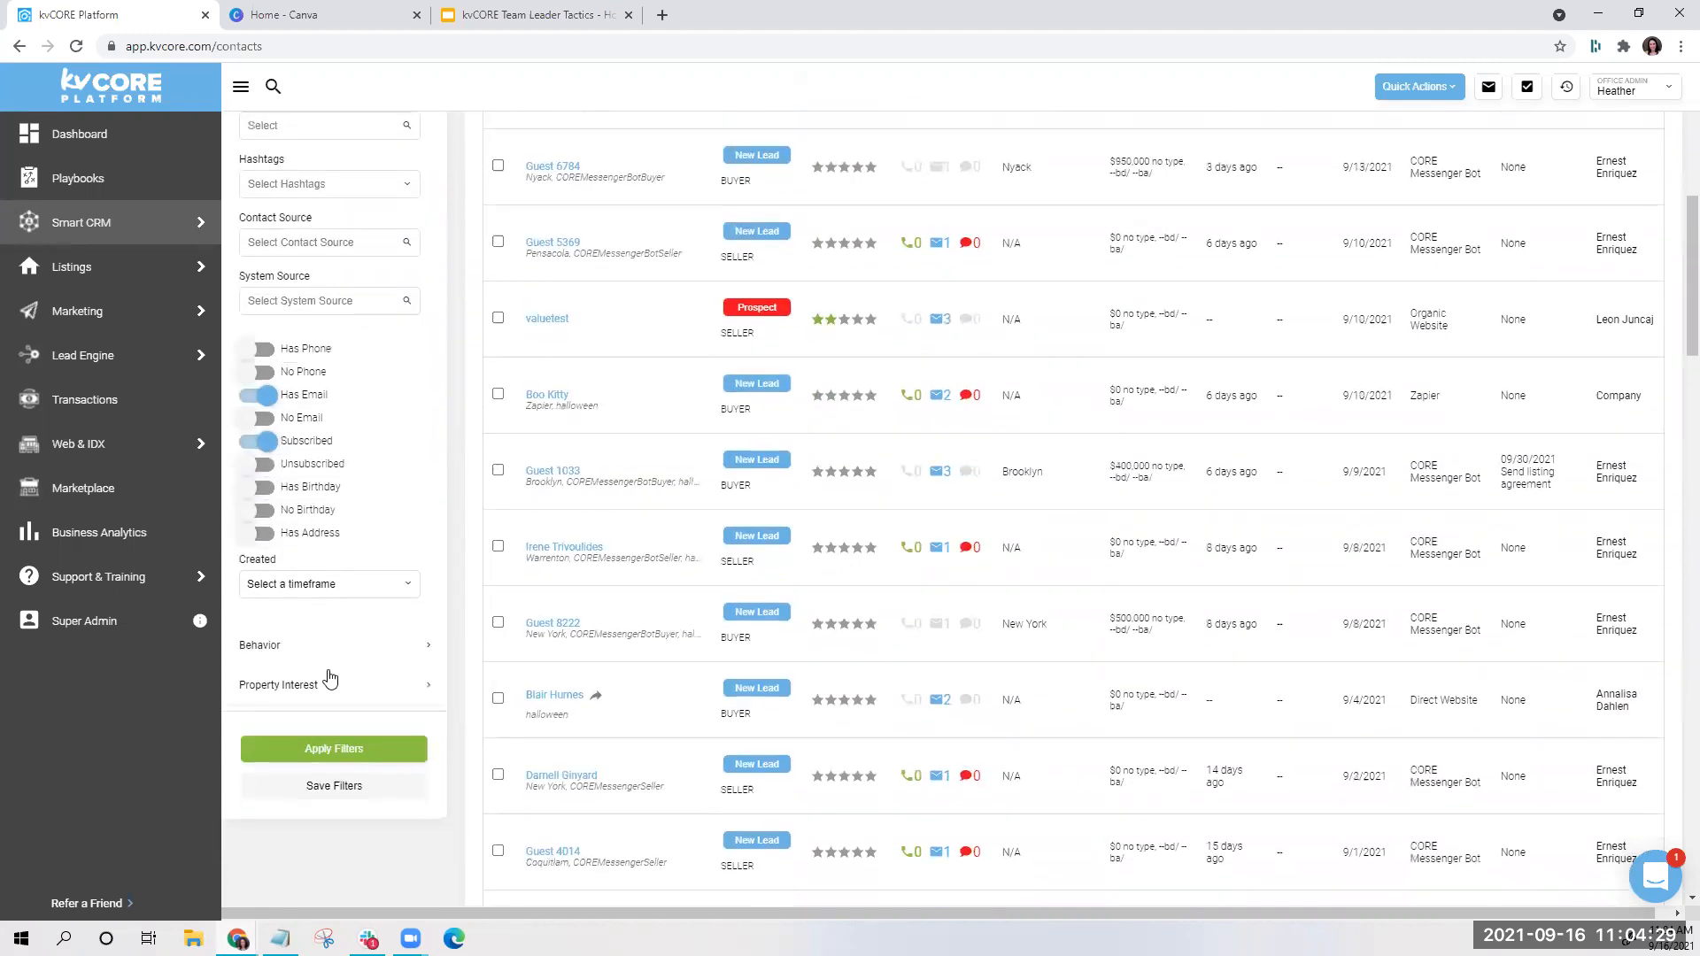
{"action": "left_click", "coordinate": [321, 753]}
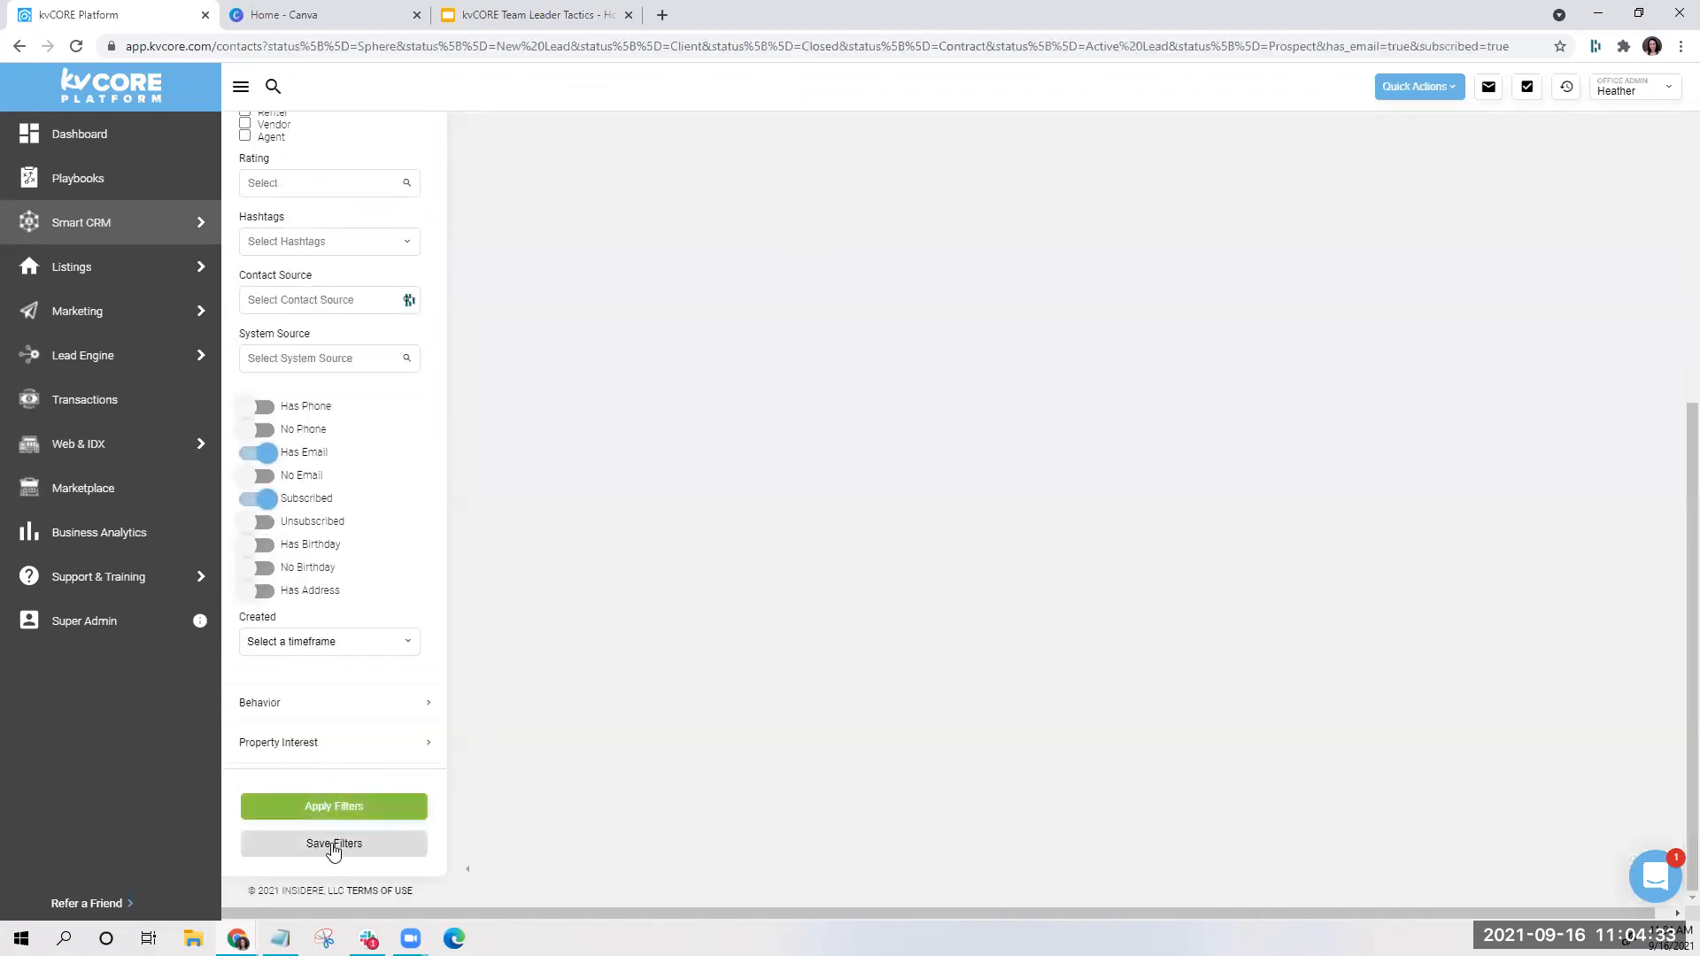
Save the current contact filter as "Newsletter Email"
{"action": "left_click", "coordinate": [333, 844]}
{"action": "left_click", "coordinate": [601, 256]}
{"action": "type", "text": "New"}
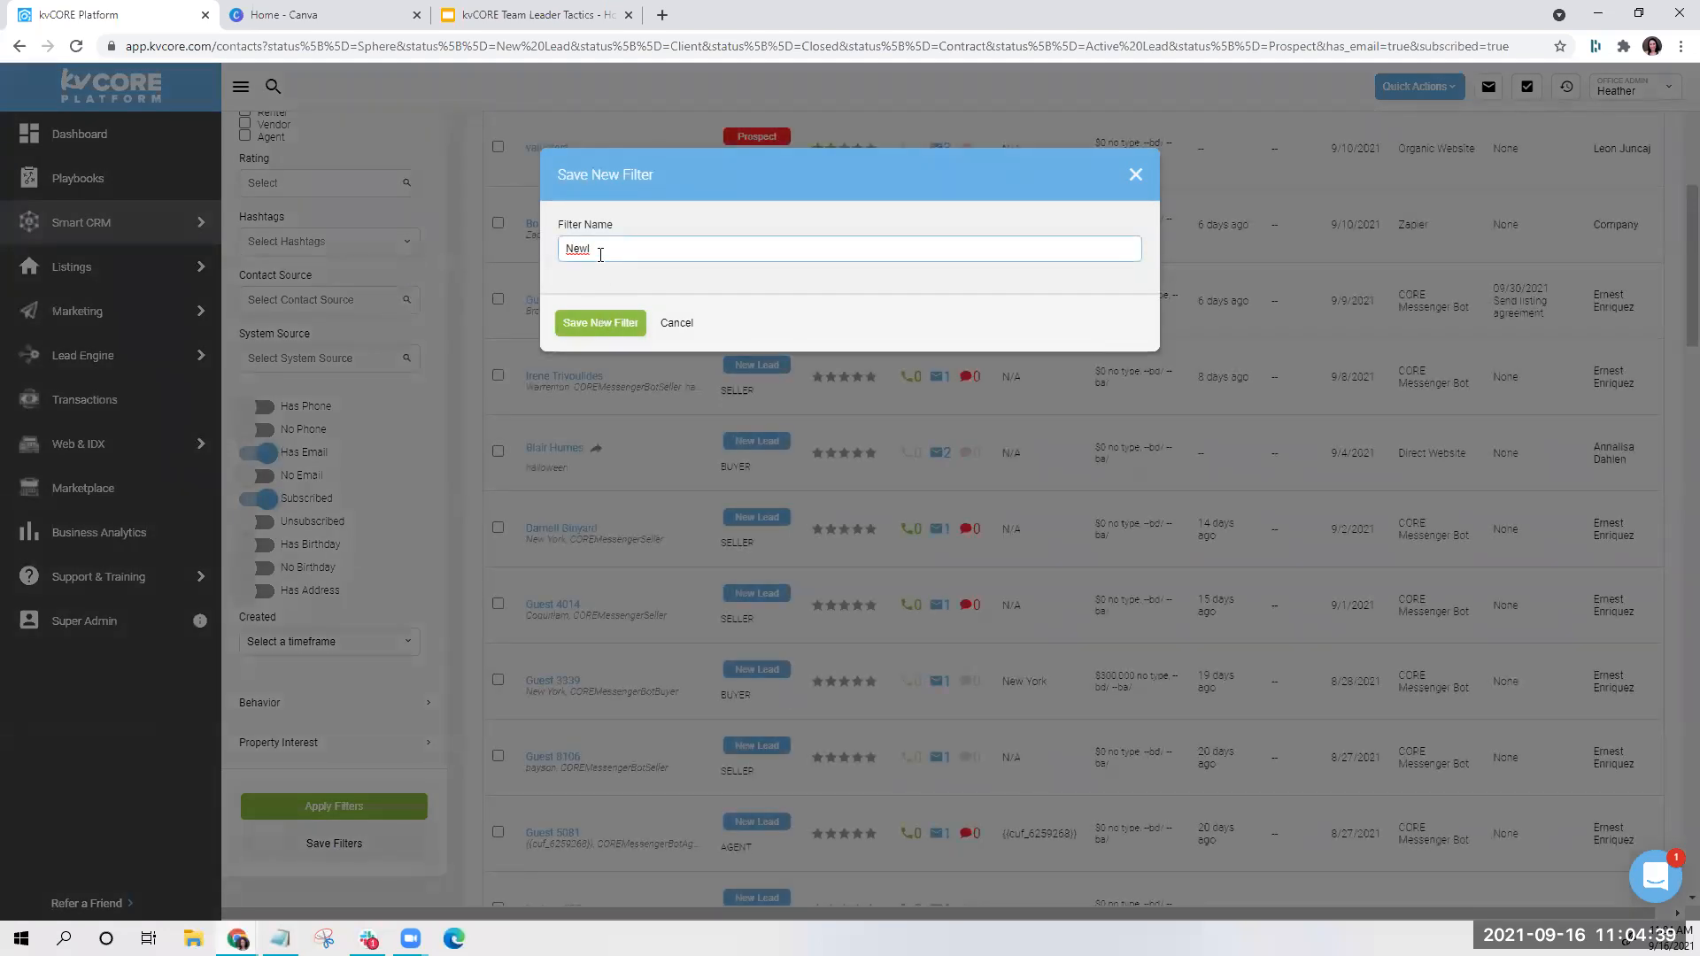
{"action": "type", "text": "sletter"}
{"action": "left_click", "coordinate": [598, 327]}
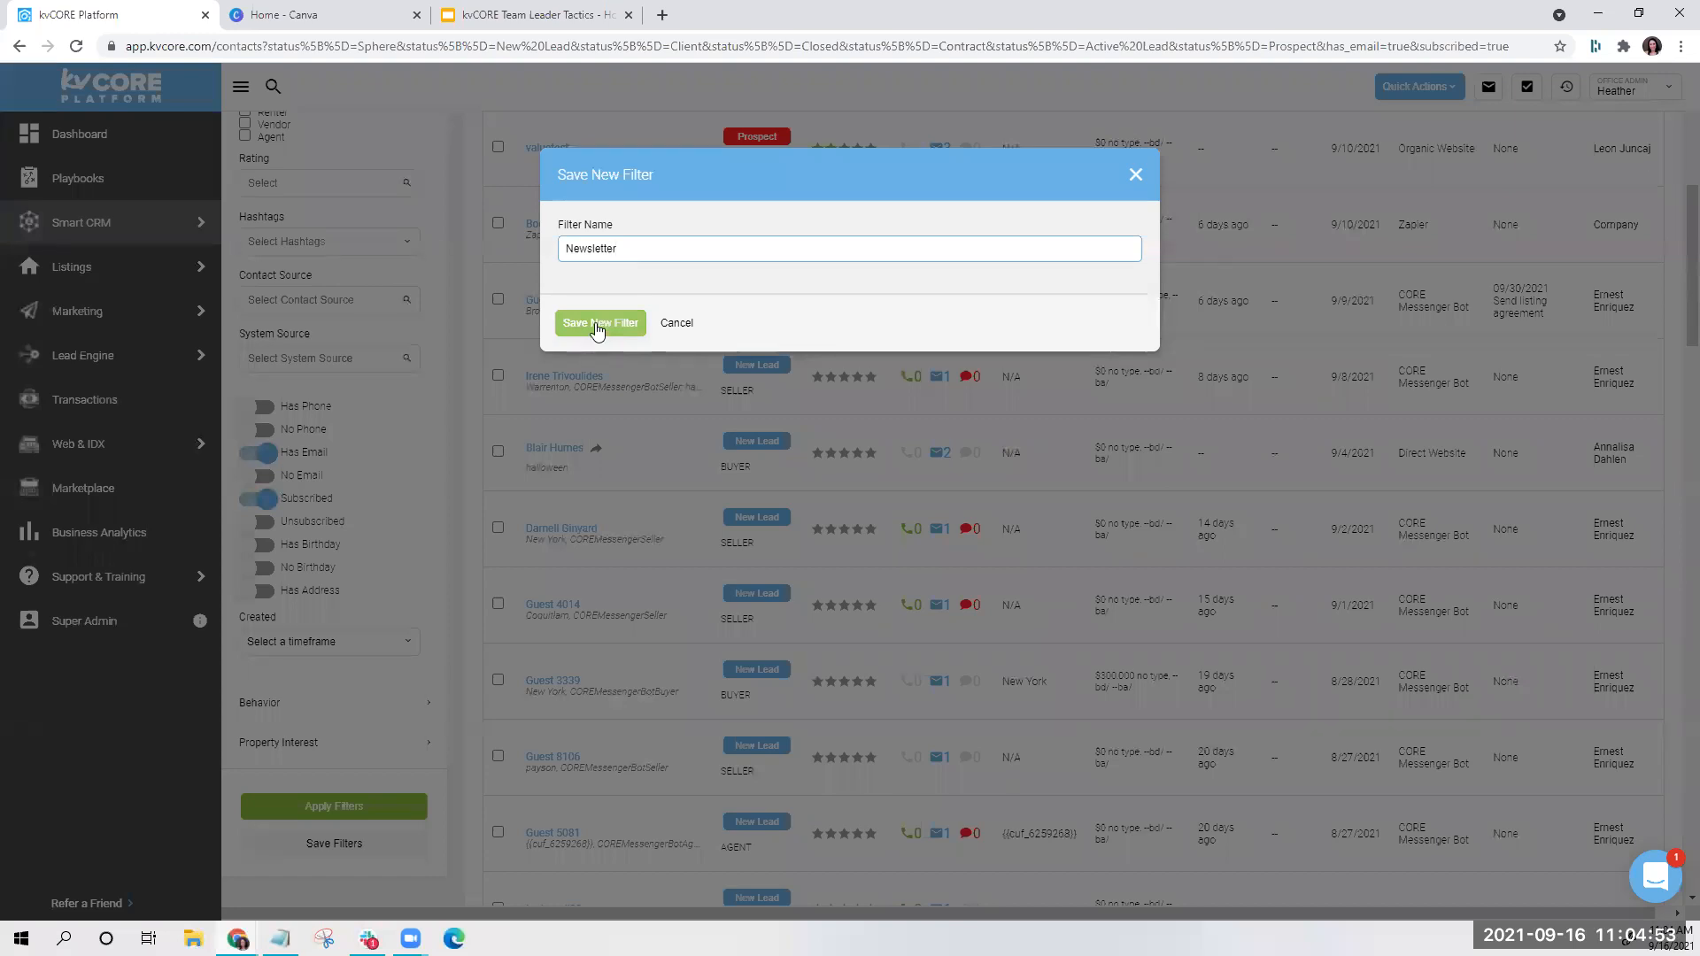
{"action": "type", "text": "Email"}
{"action": "left_click", "coordinate": [608, 330]}
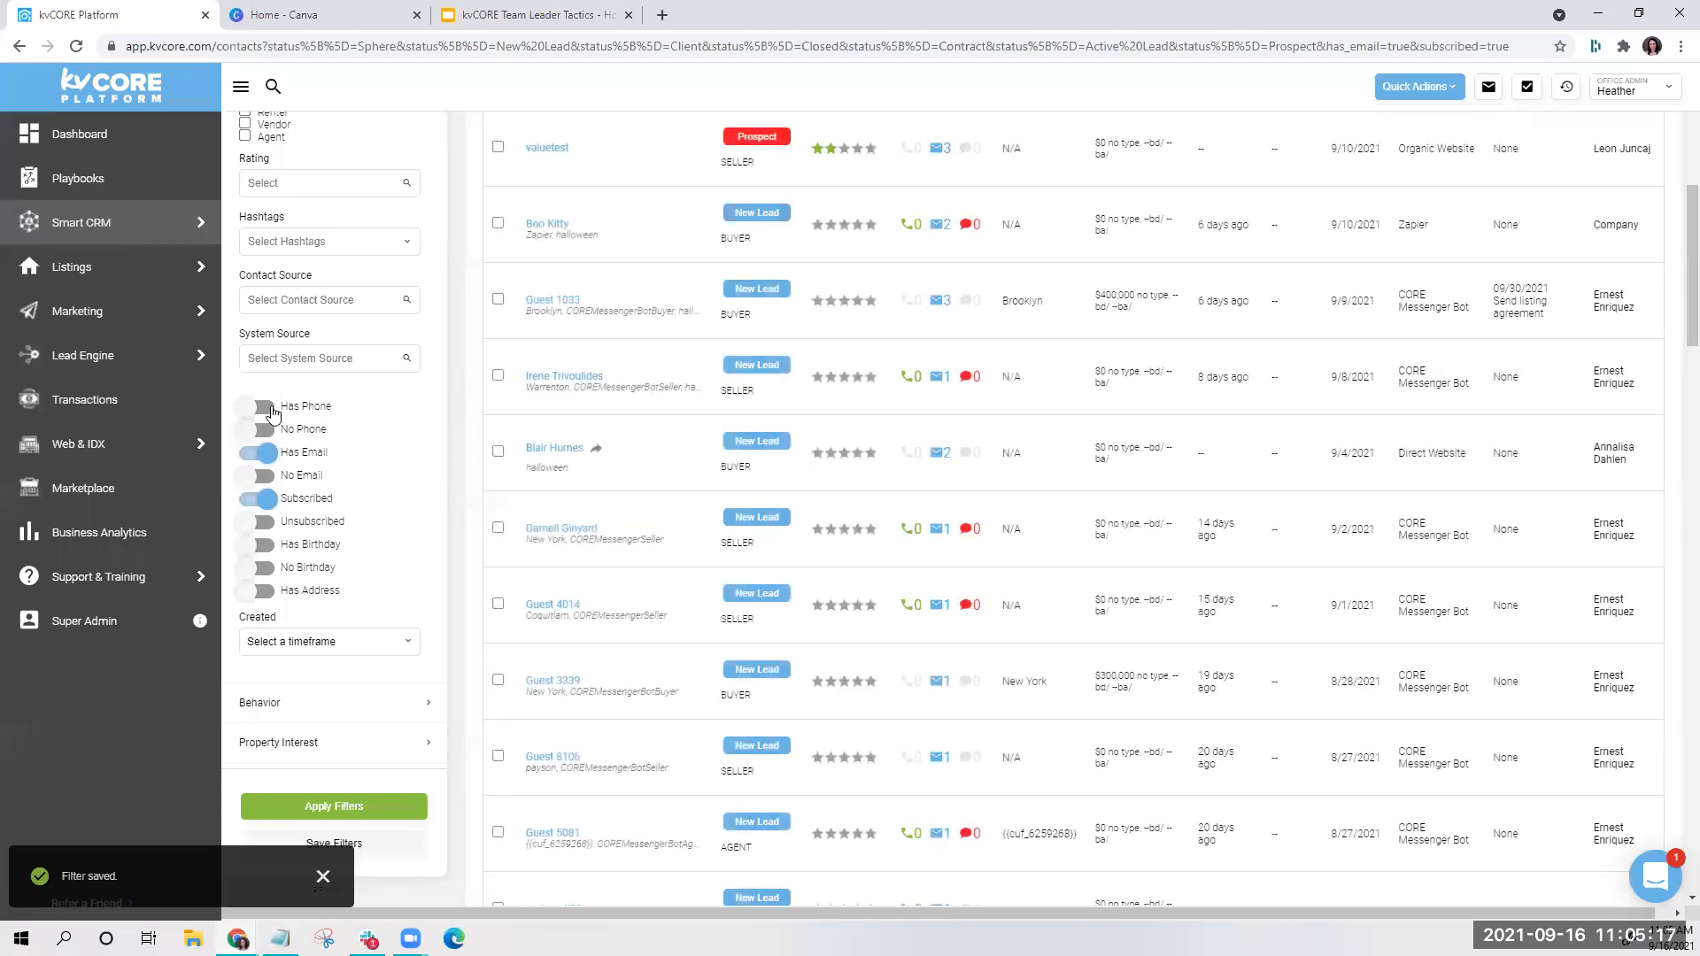
Turn on Has Phone and turn off Has Email in the contact filter
{"action": "left_click", "coordinate": [263, 407]}
{"action": "left_click", "coordinate": [263, 453]}
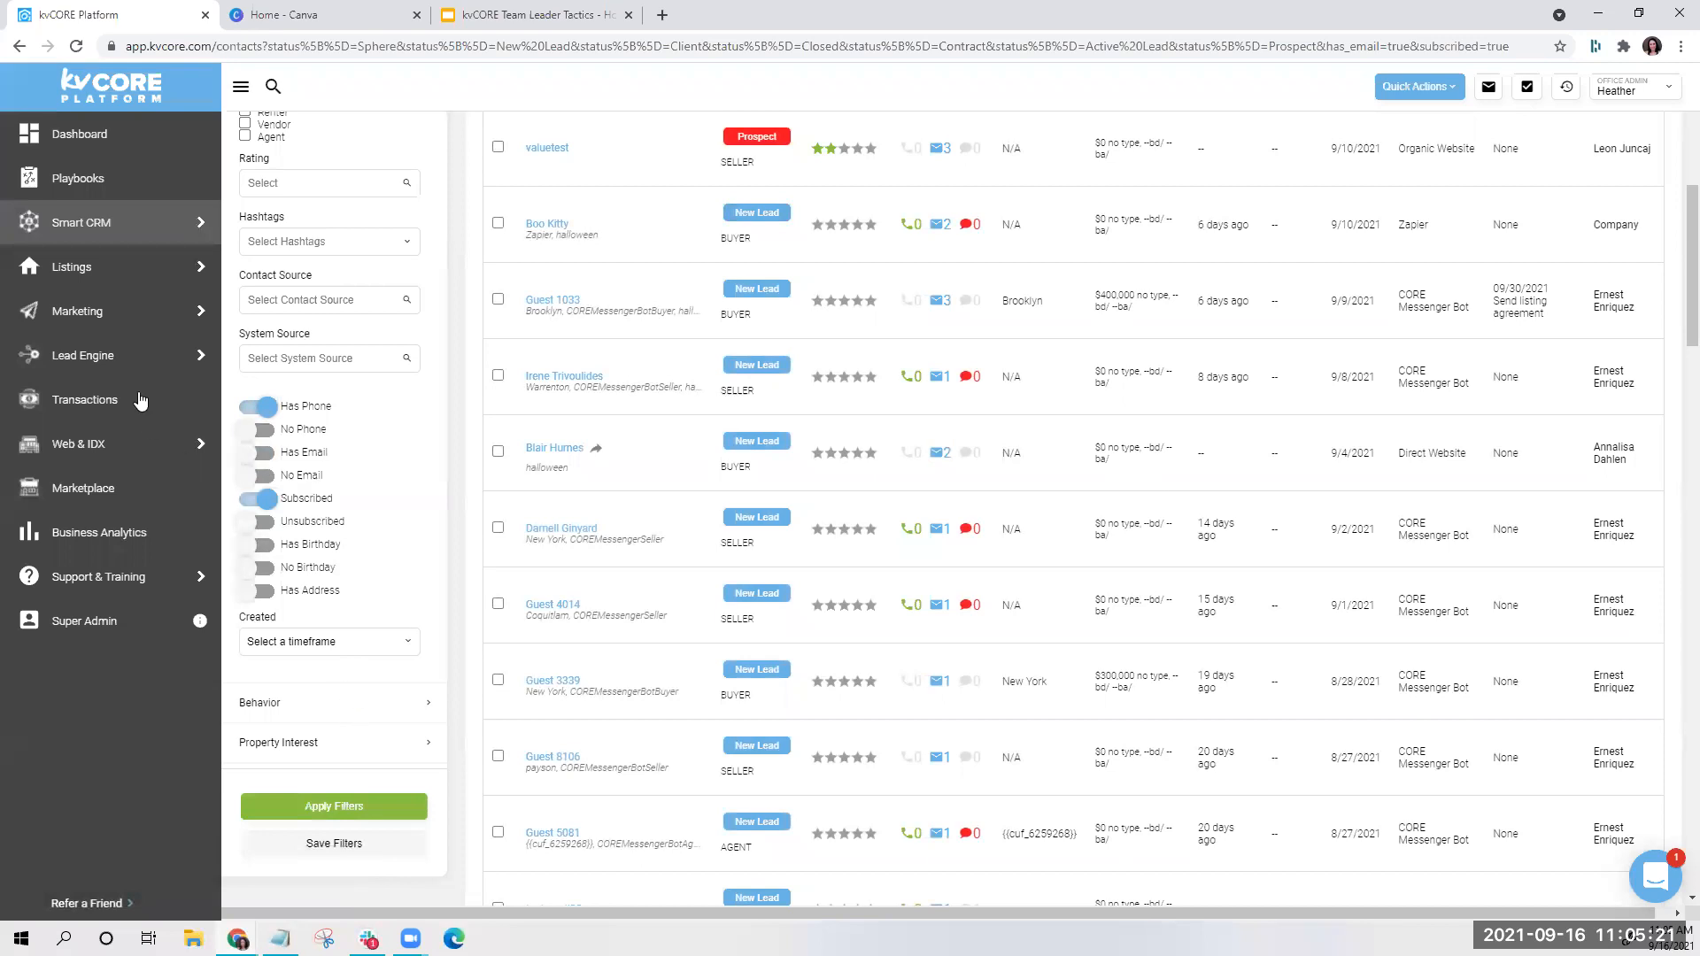
Start a new scheduled mass email addressed to contacts matching criteria from a saved filter
{"action": "mouse_move", "coordinate": [84, 317]}
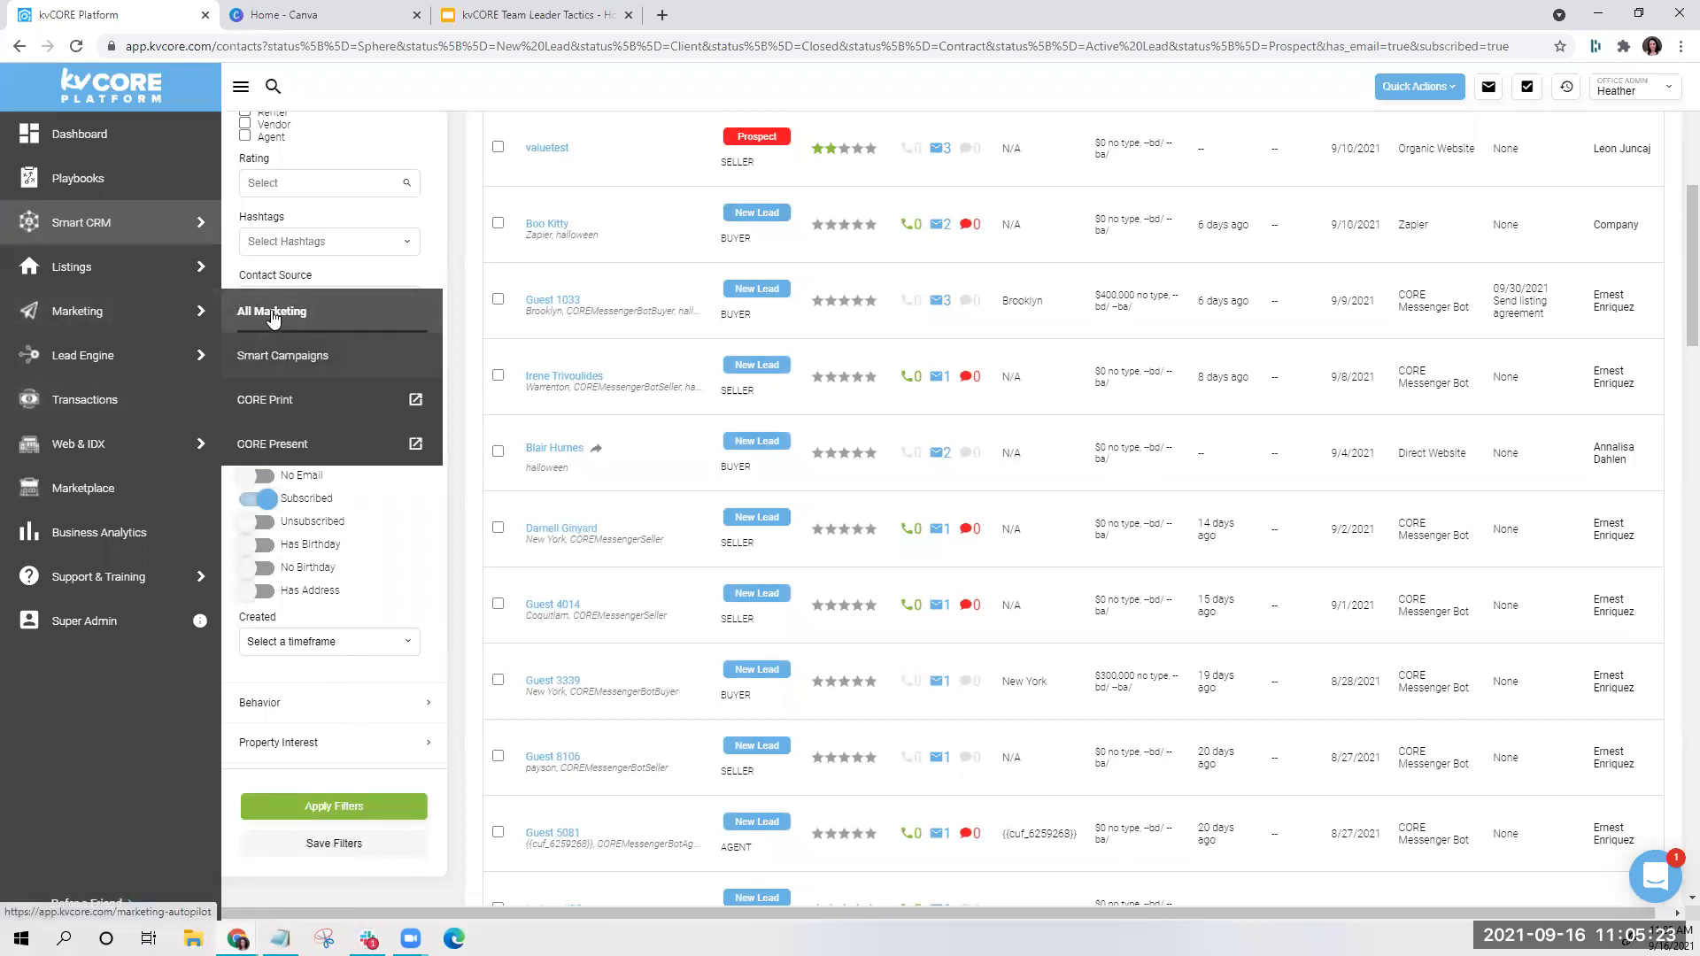
{"action": "left_click", "coordinate": [279, 357]}
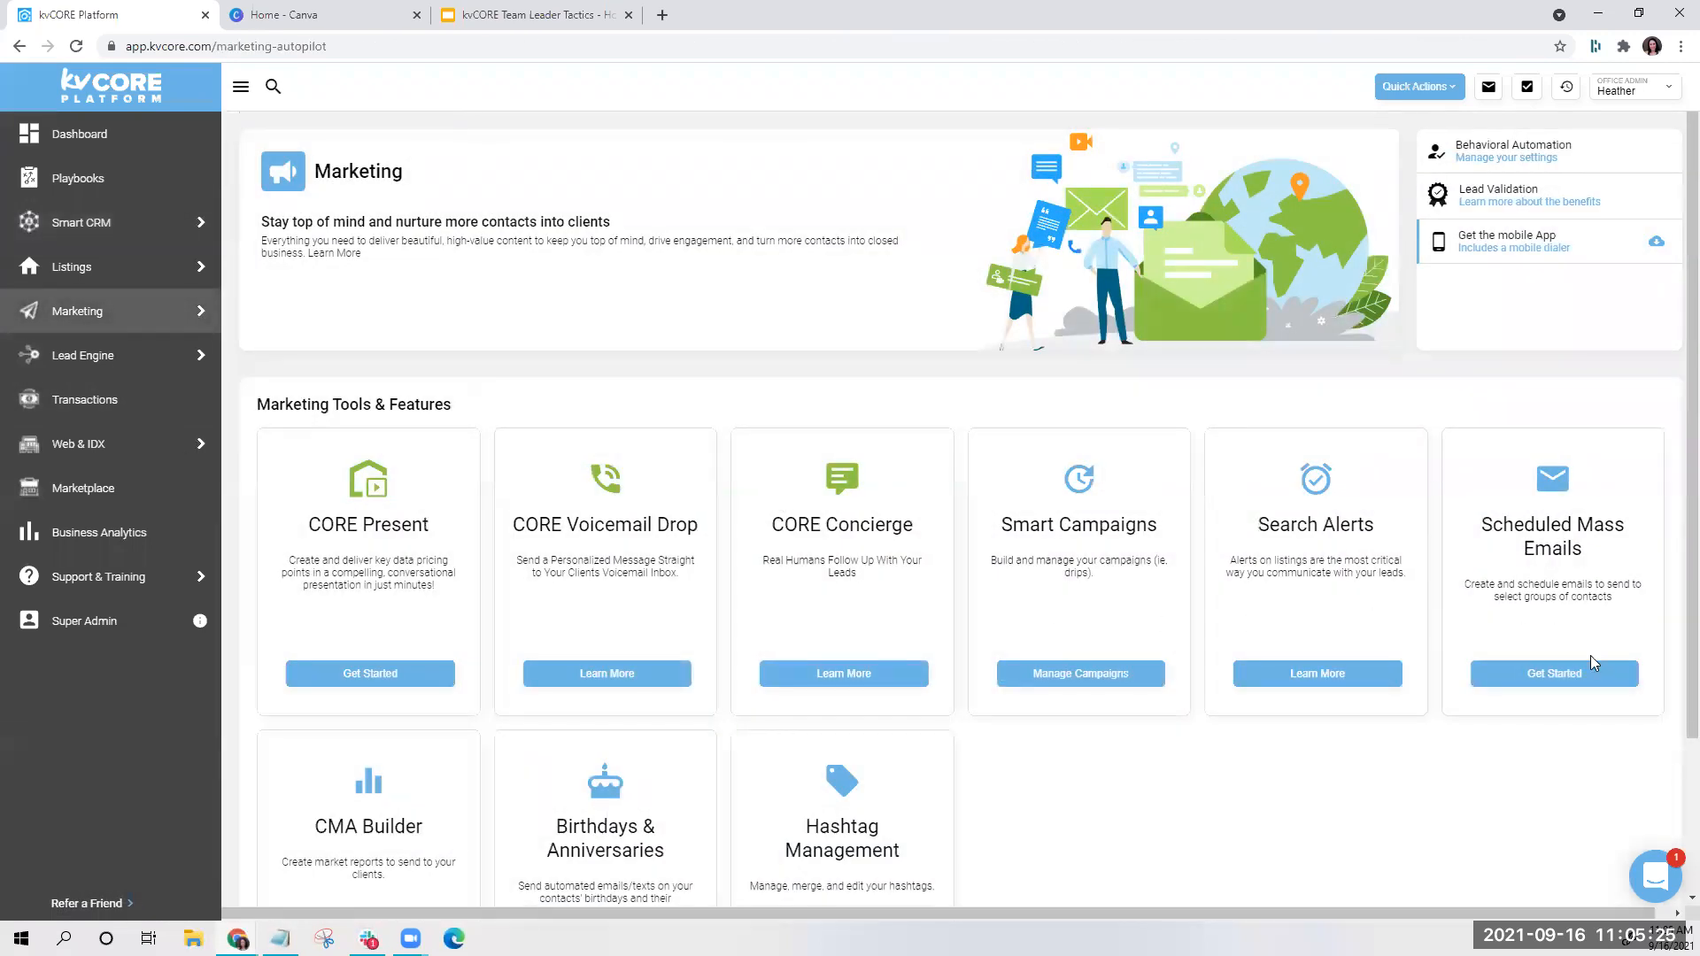
{"action": "left_click", "coordinate": [1576, 678]}
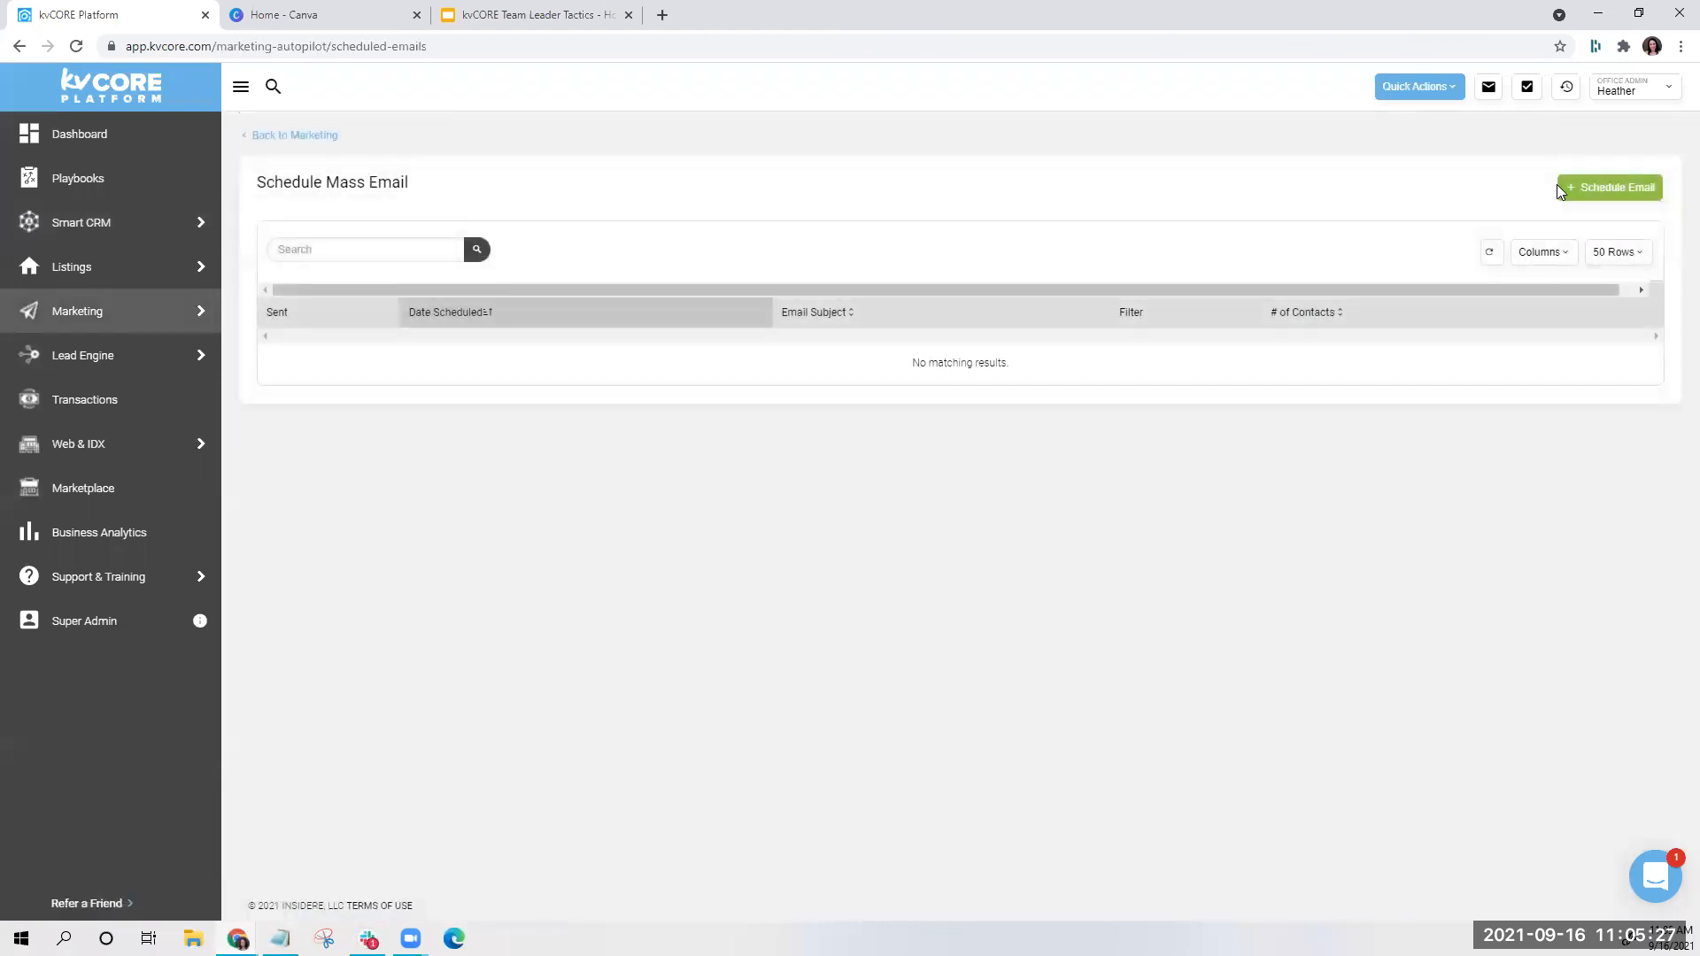
{"action": "left_click", "coordinate": [1589, 195]}
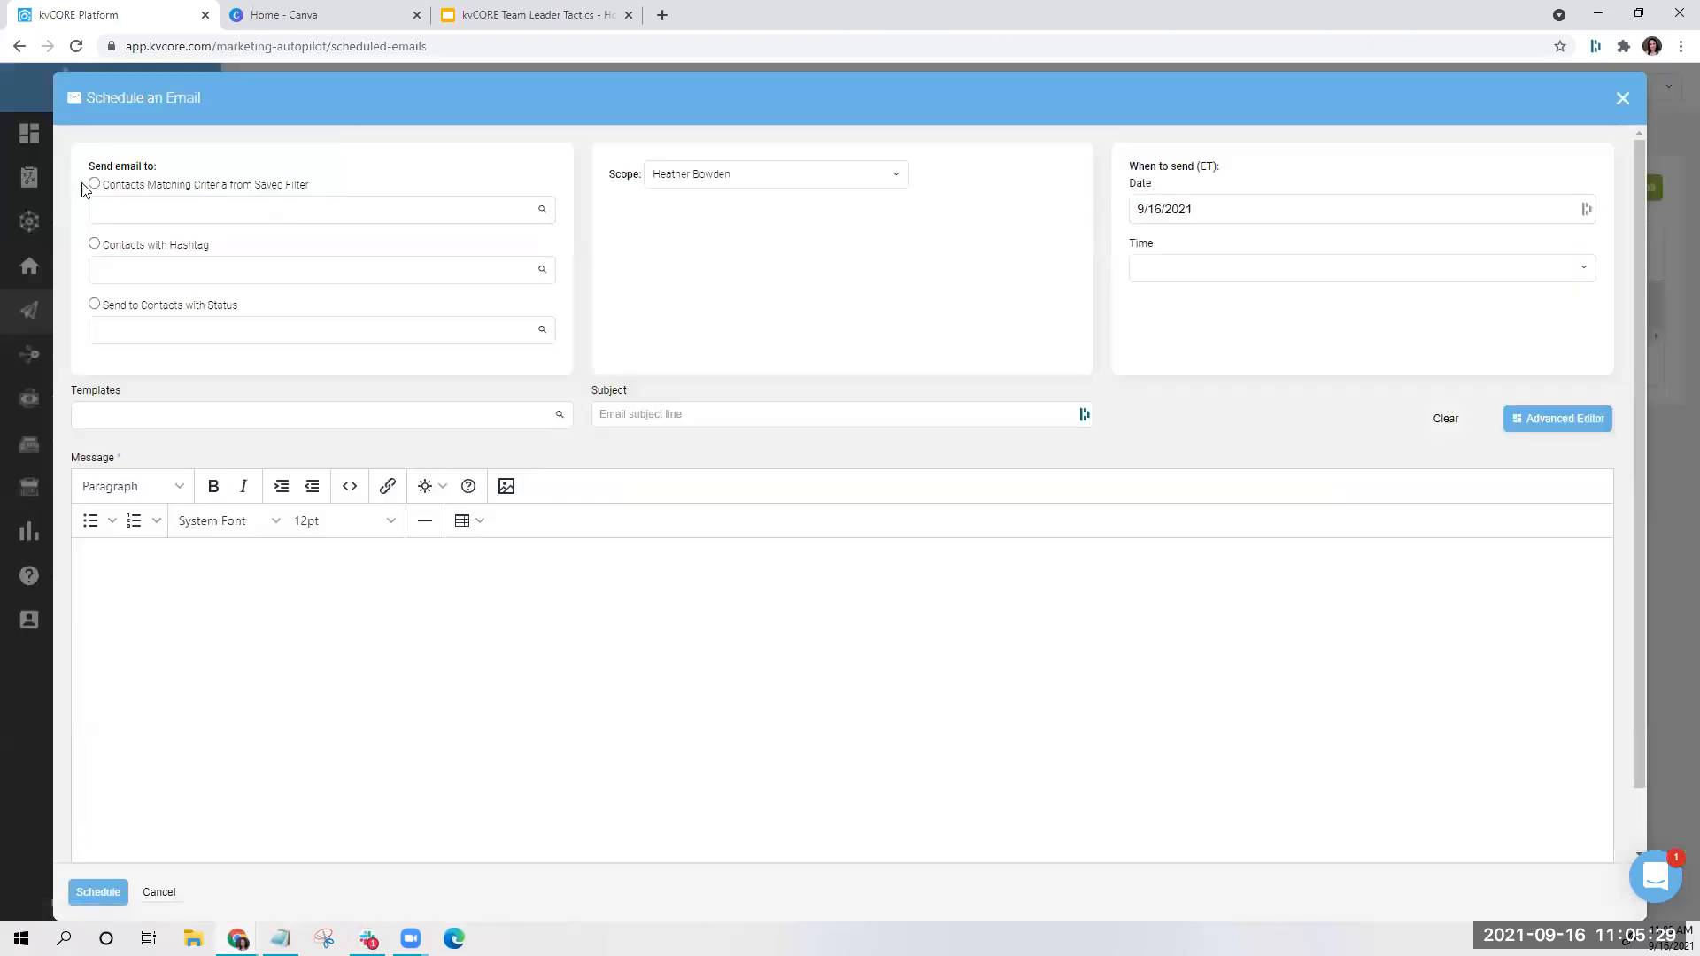
{"action": "left_click", "coordinate": [146, 212]}
{"action": "left_click", "coordinate": [153, 238]}
Set the email's send time to 2:30 pm and close the scheduling form without saving
{"action": "left_click", "coordinate": [1180, 274]}
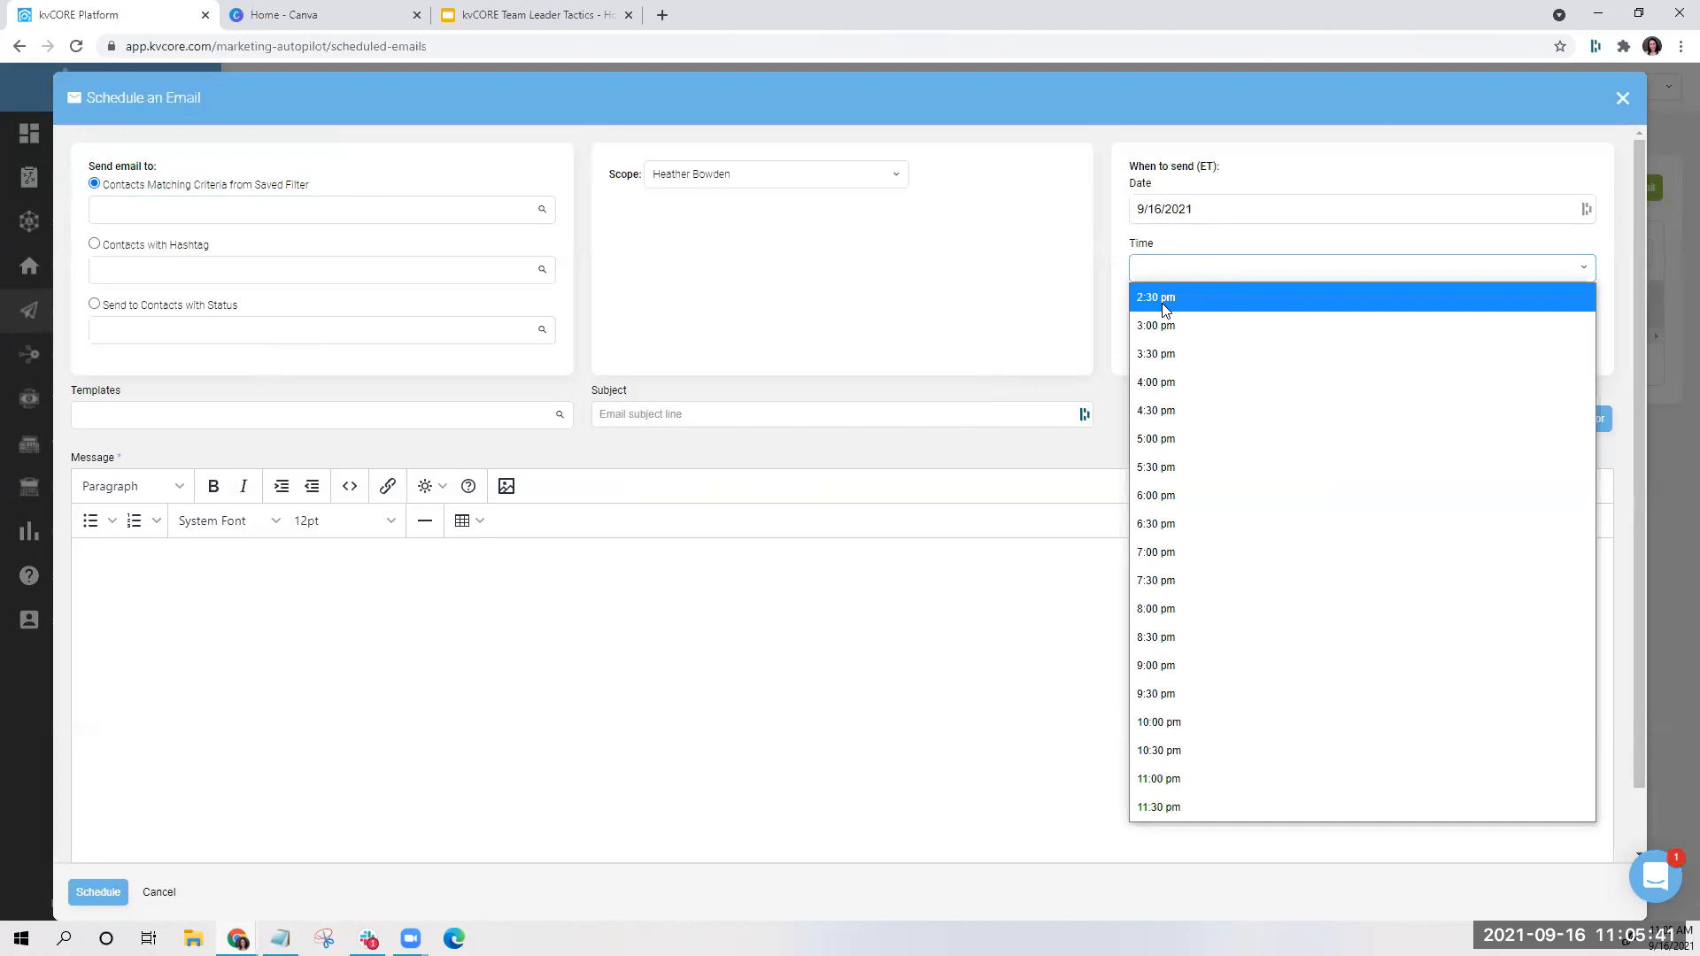
{"action": "left_click", "coordinate": [1164, 303]}
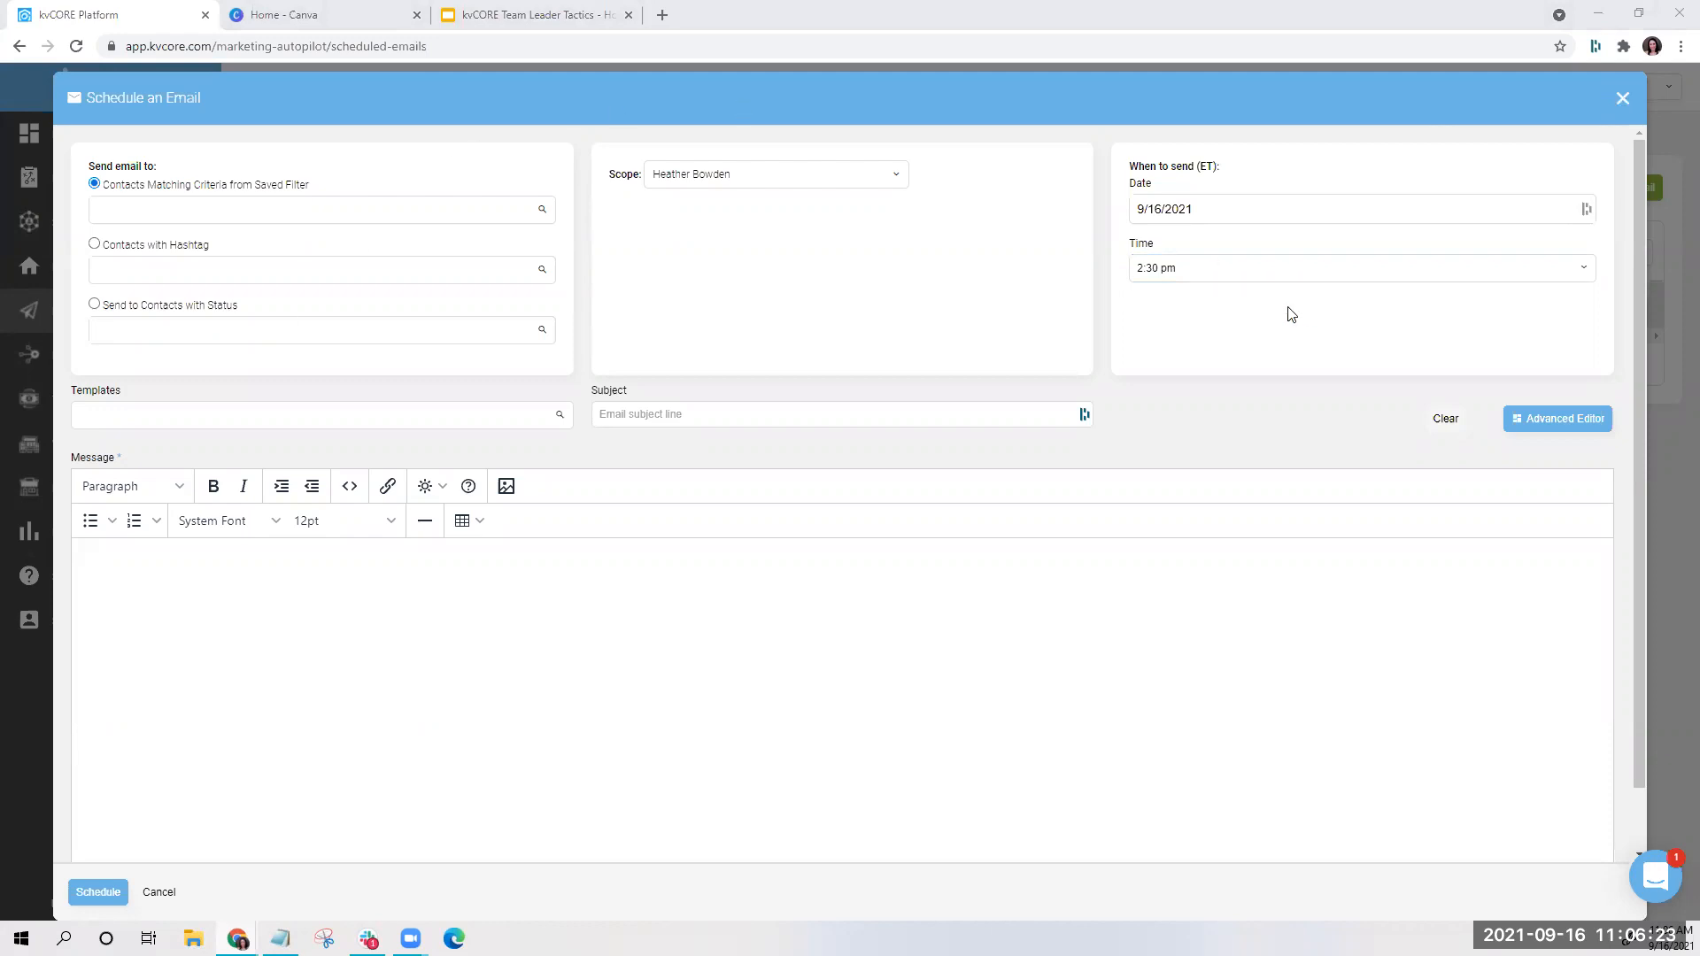
{"action": "left_click", "coordinate": [1621, 104]}
{"action": "left_click", "coordinate": [1622, 102]}
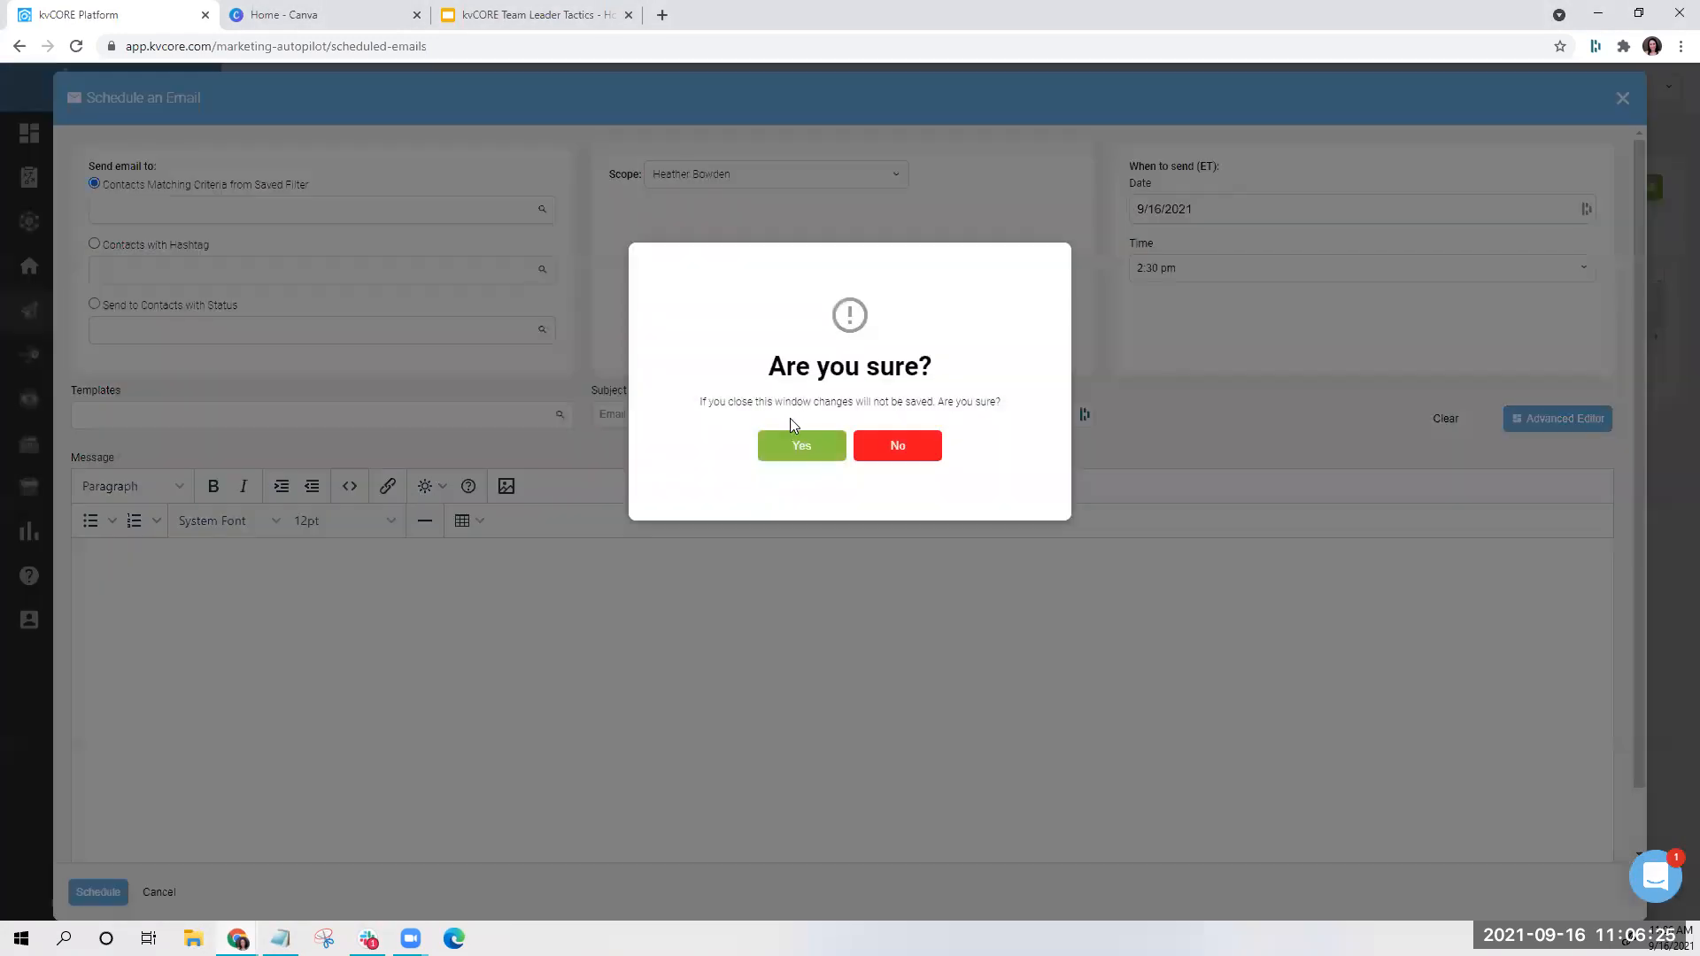
{"action": "left_click", "coordinate": [781, 450]}
Open the email templates list in Smart Campaigns
{"action": "mouse_move", "coordinate": [73, 271]}
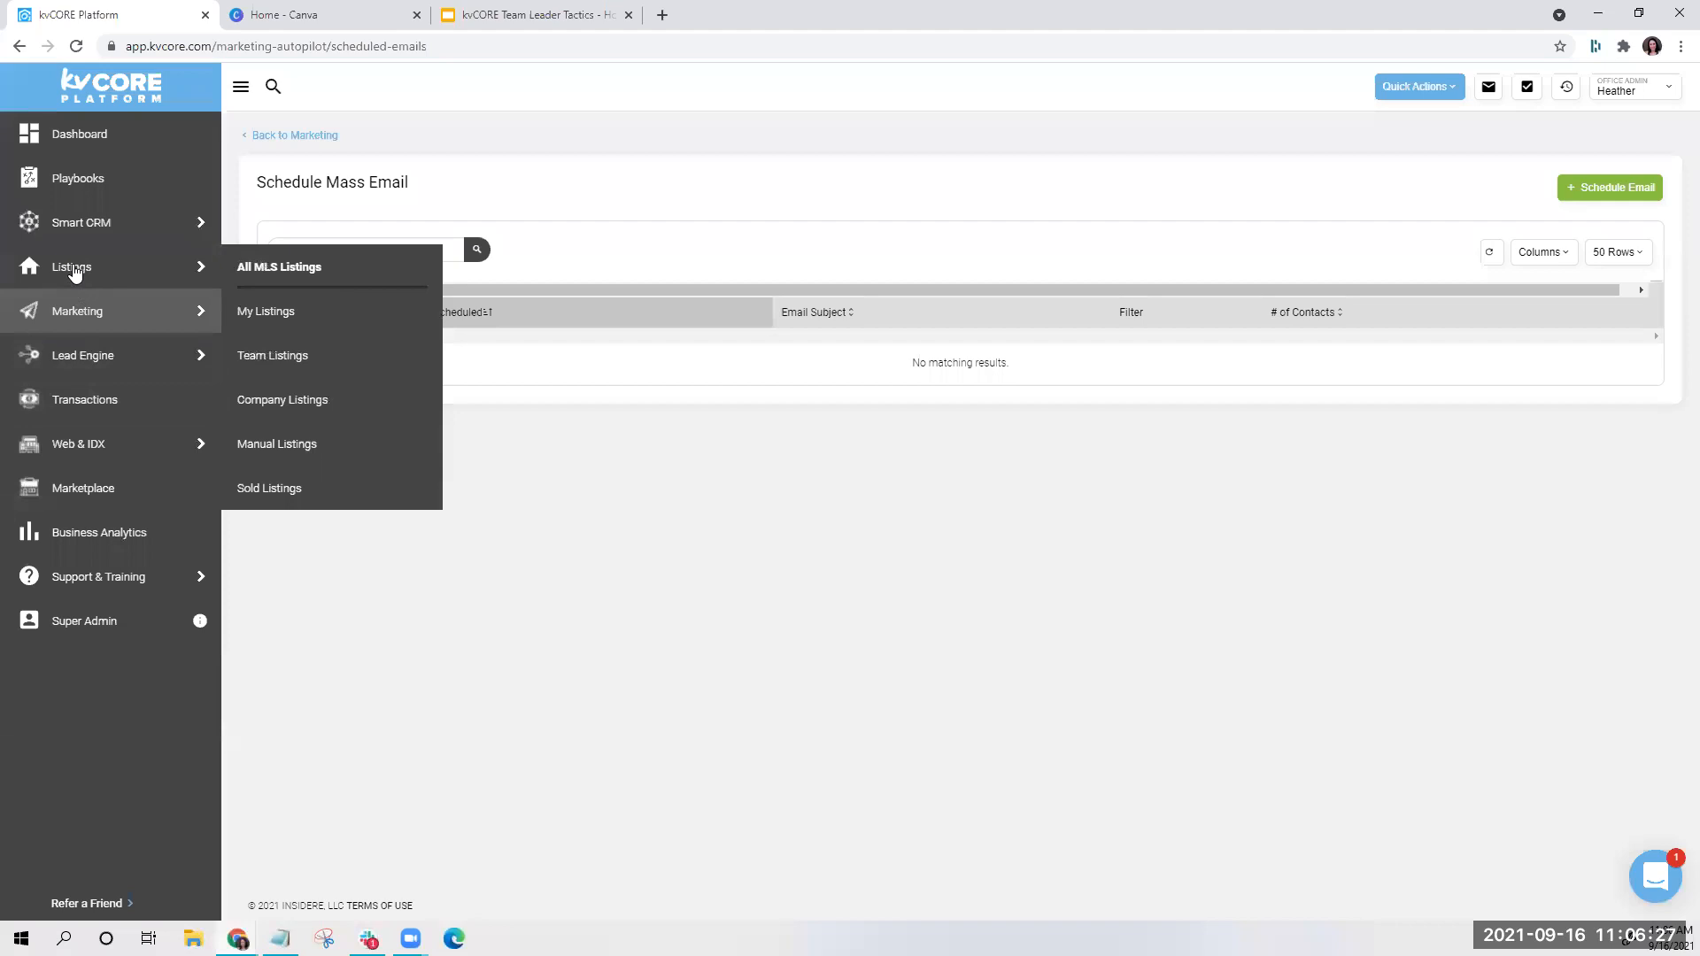
{"action": "mouse_move", "coordinate": [91, 354]}
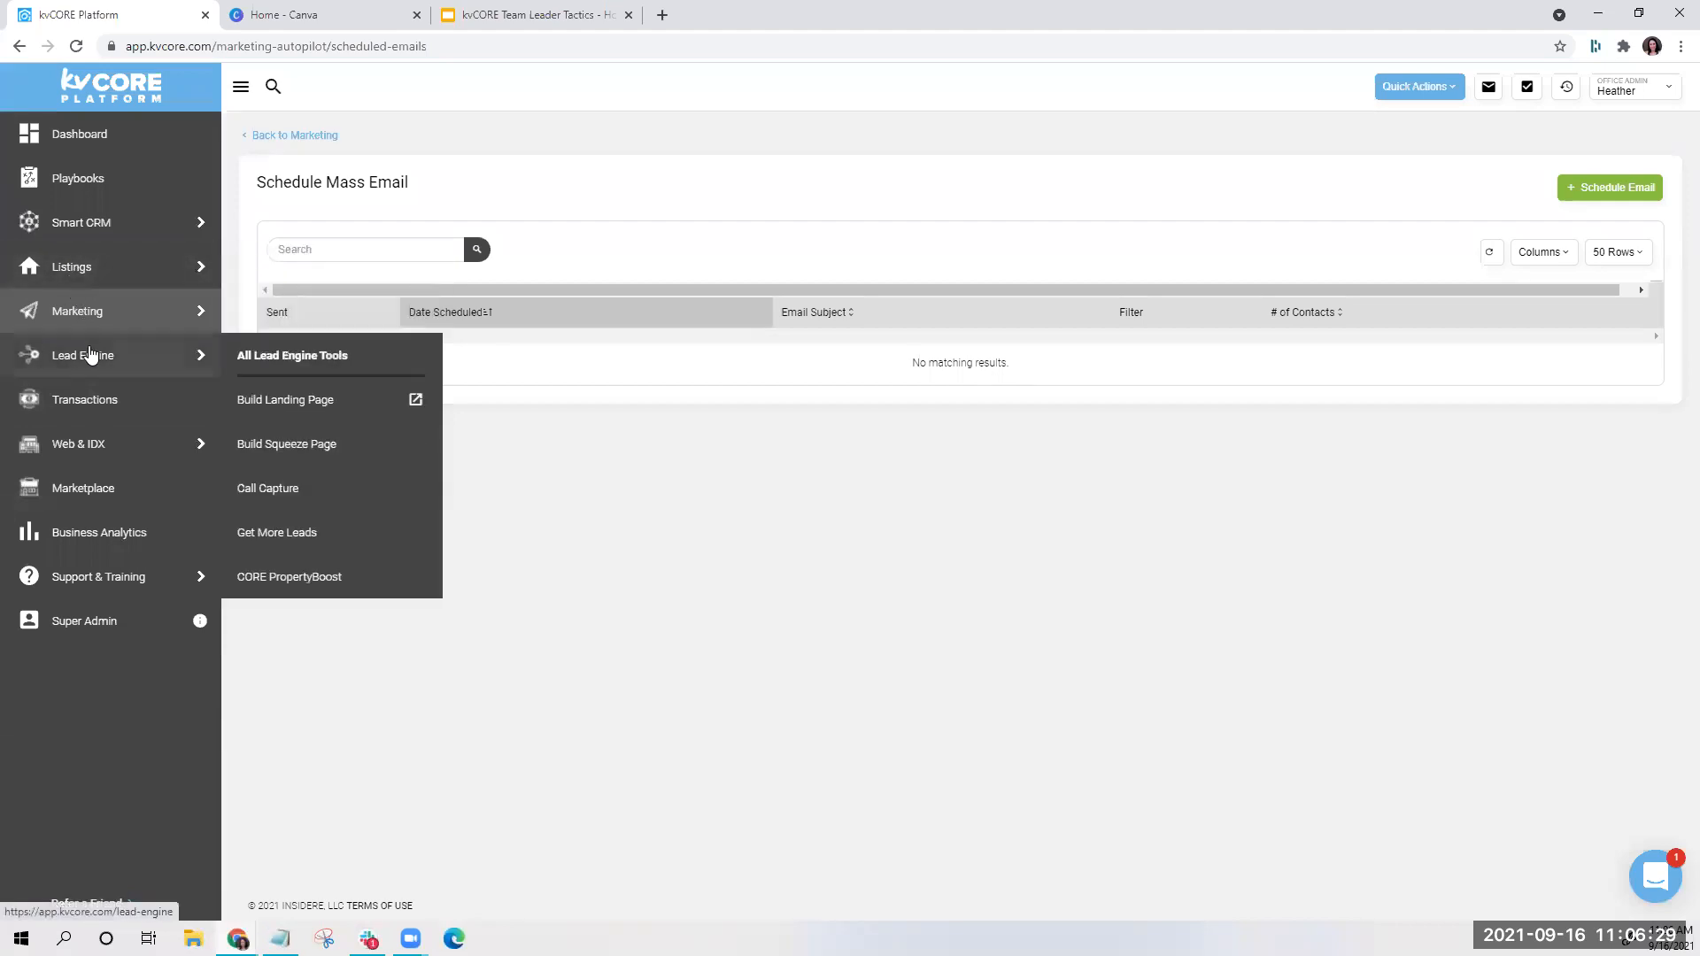
{"action": "mouse_move", "coordinate": [88, 311]}
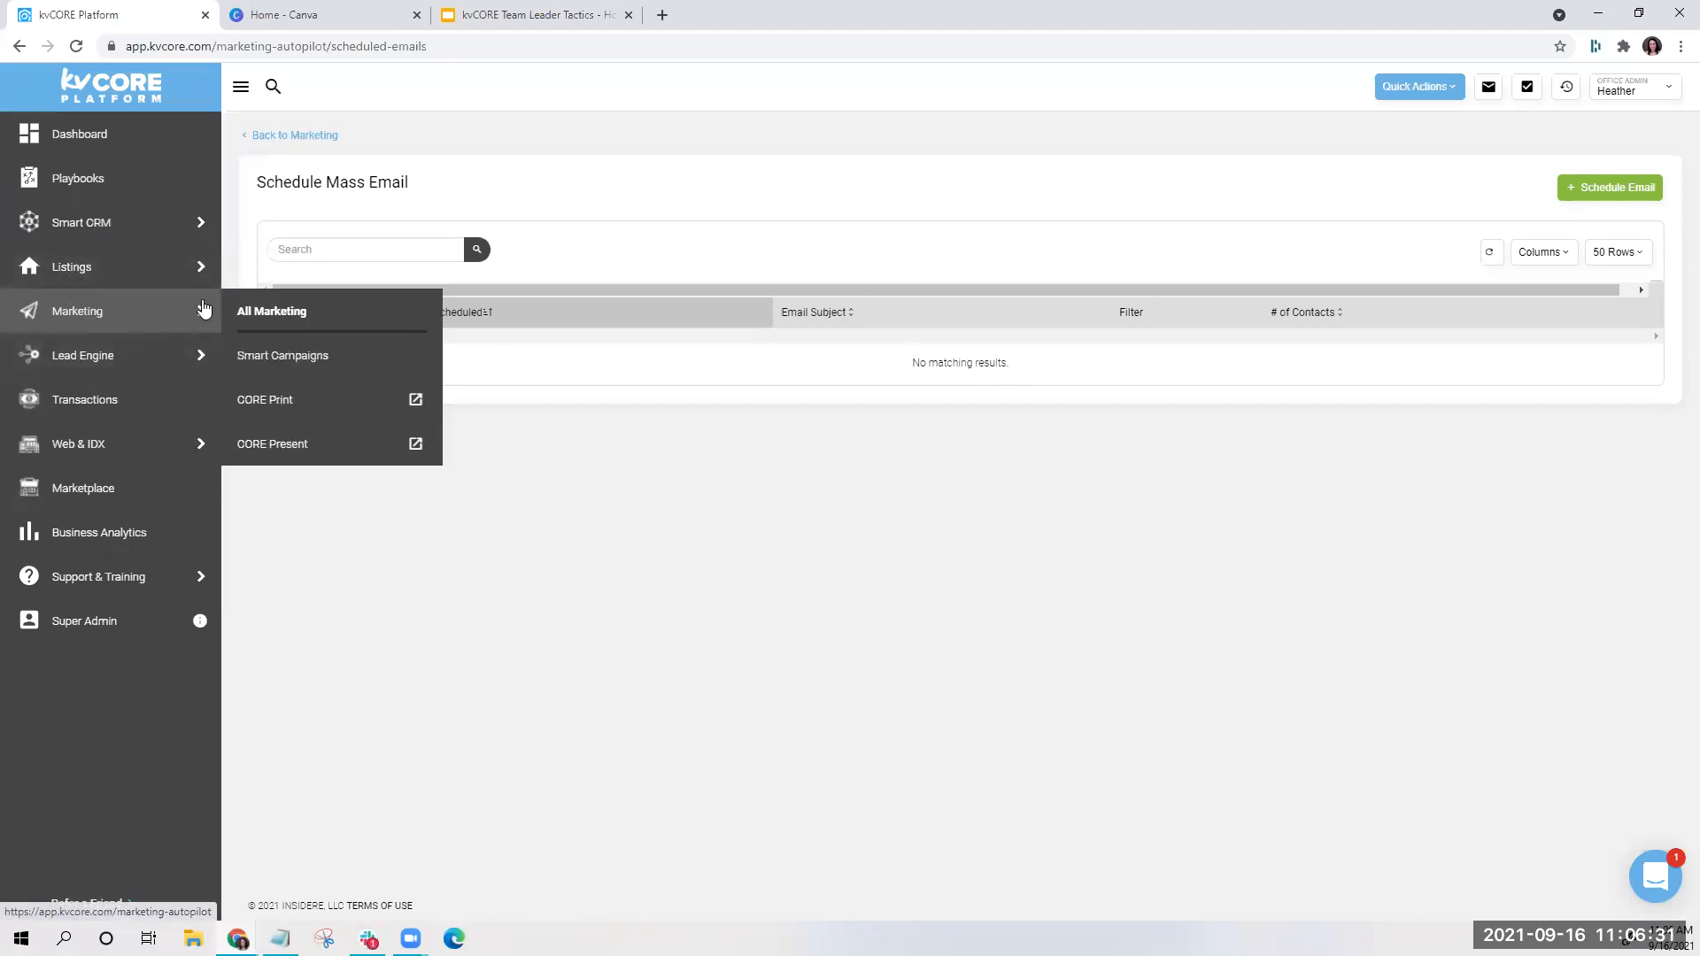
{"action": "left_click", "coordinate": [324, 357]}
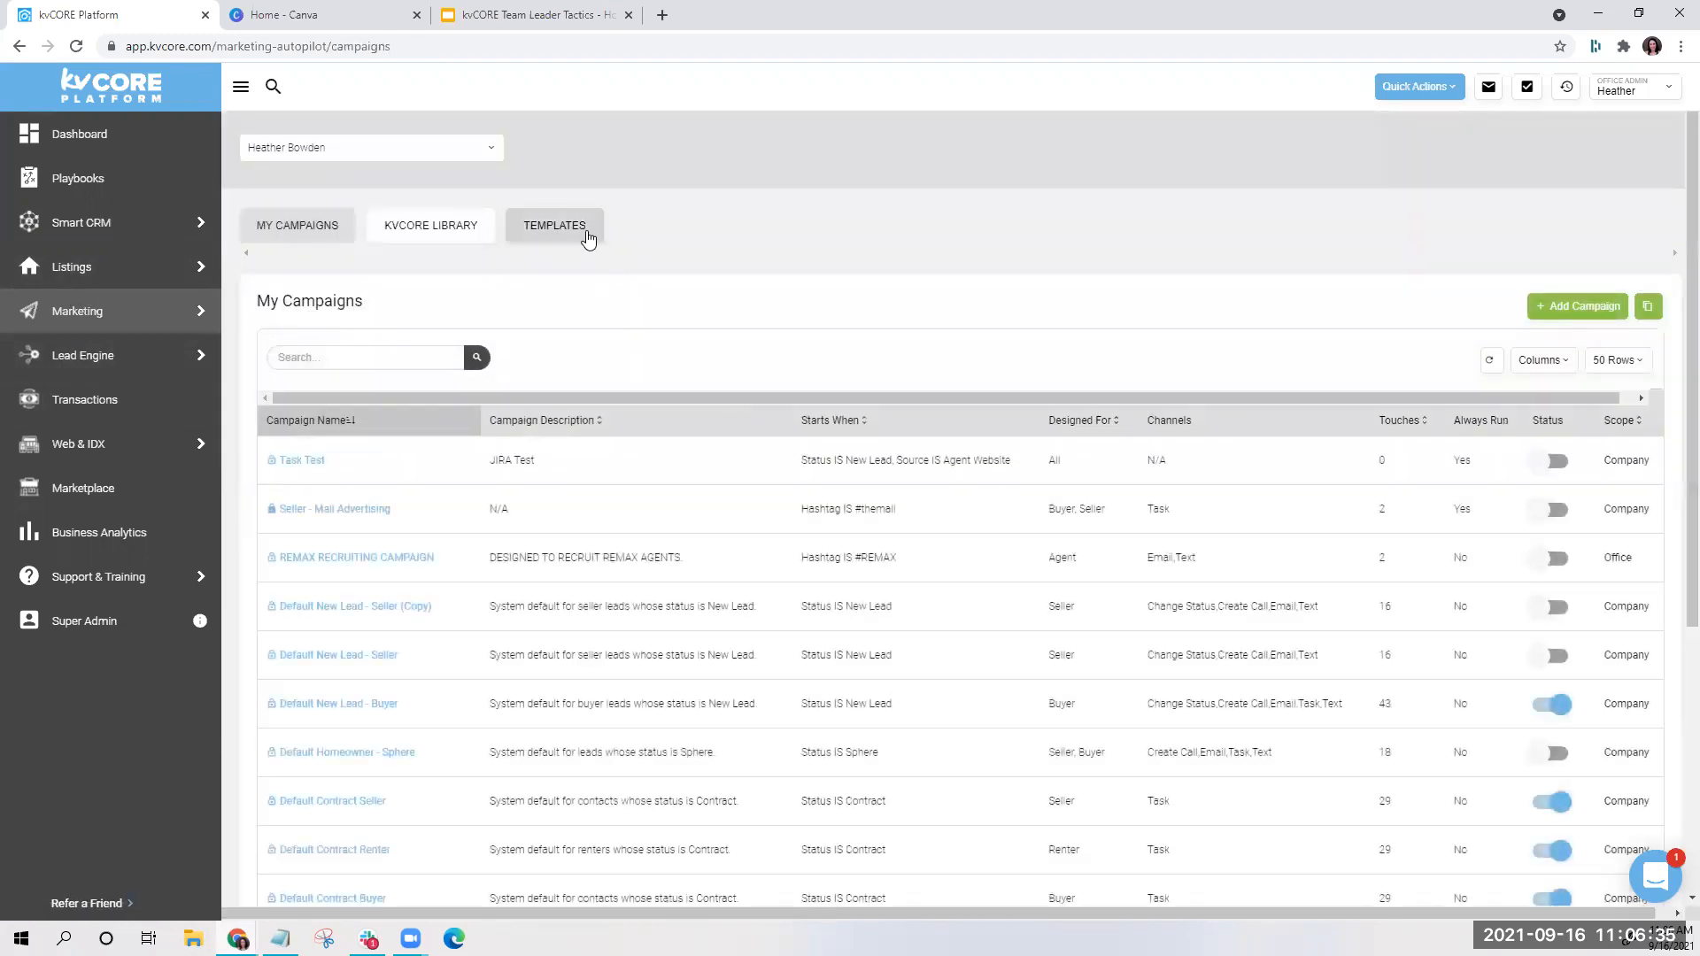
{"action": "left_click", "coordinate": [576, 232]}
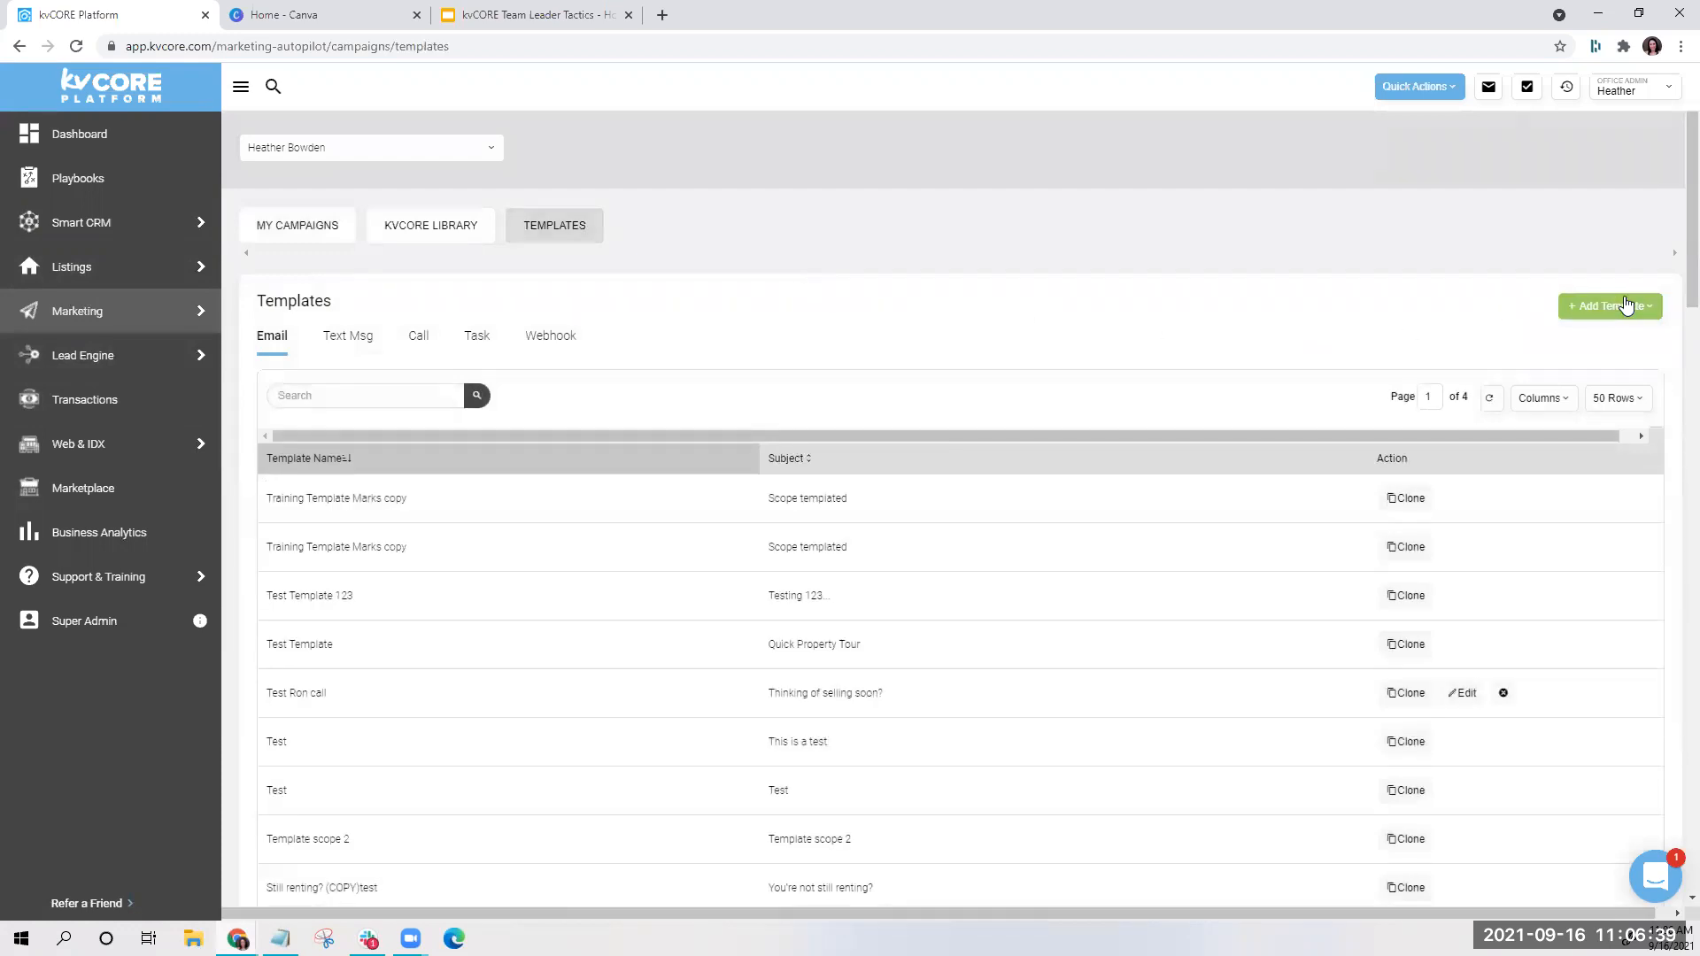
Add a new email template and open its content in the Advanced Editor
{"action": "left_click", "coordinate": [1596, 312]}
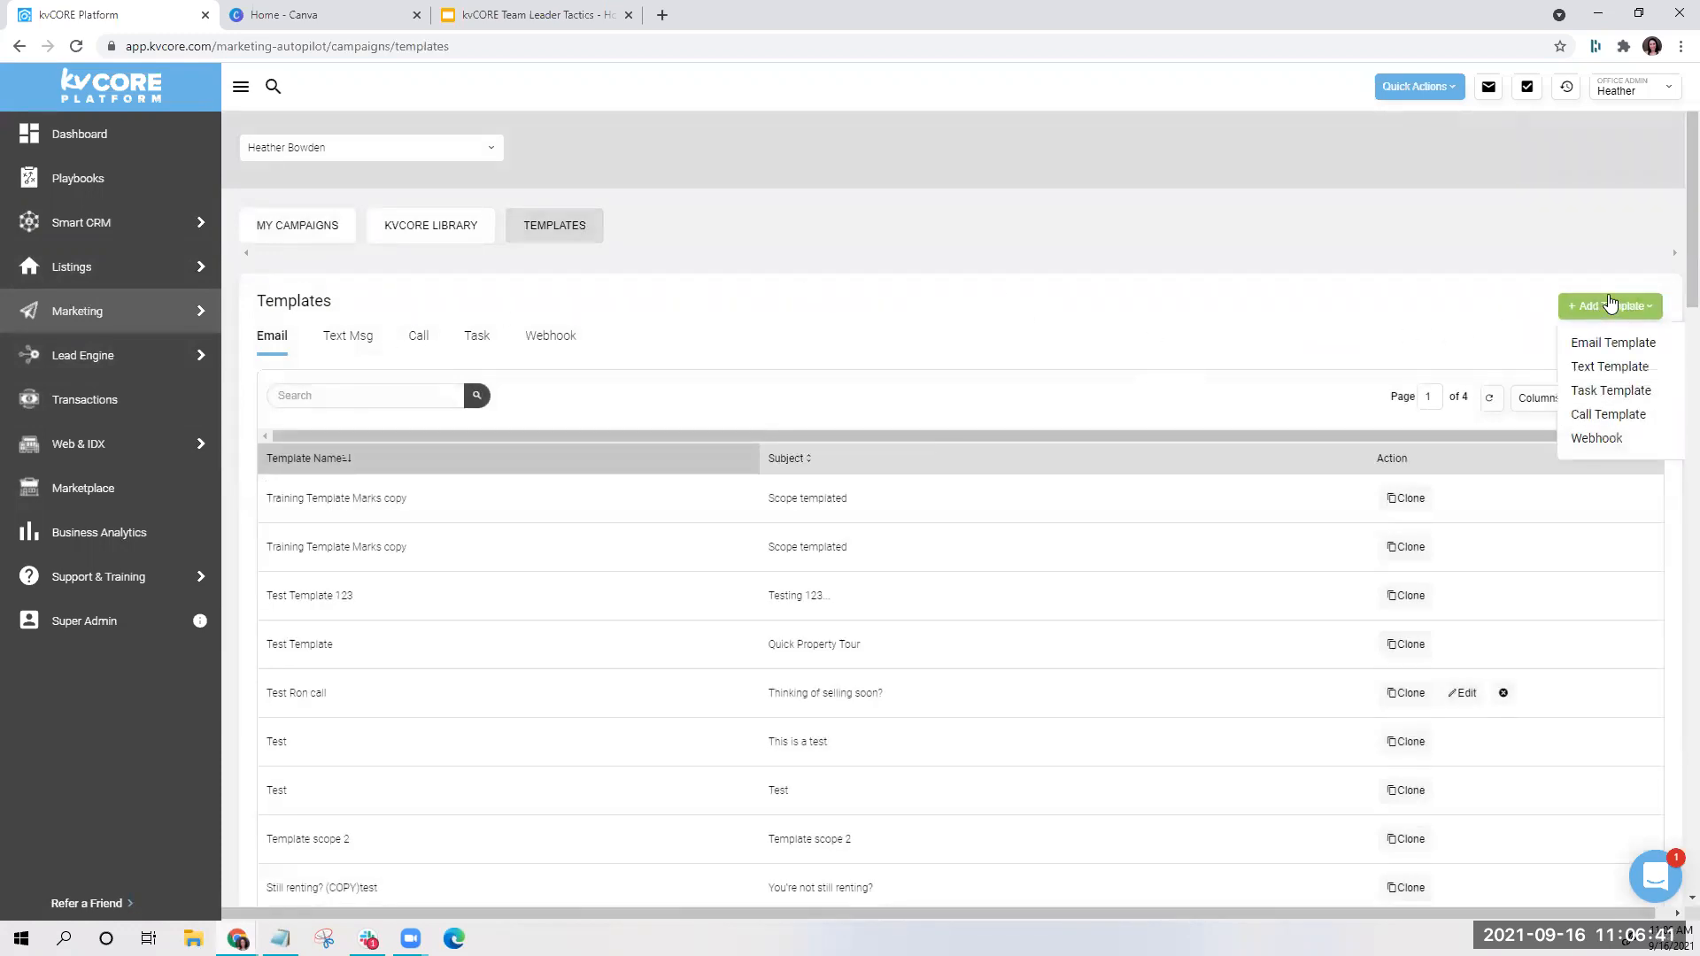
{"action": "left_click", "coordinate": [1600, 345]}
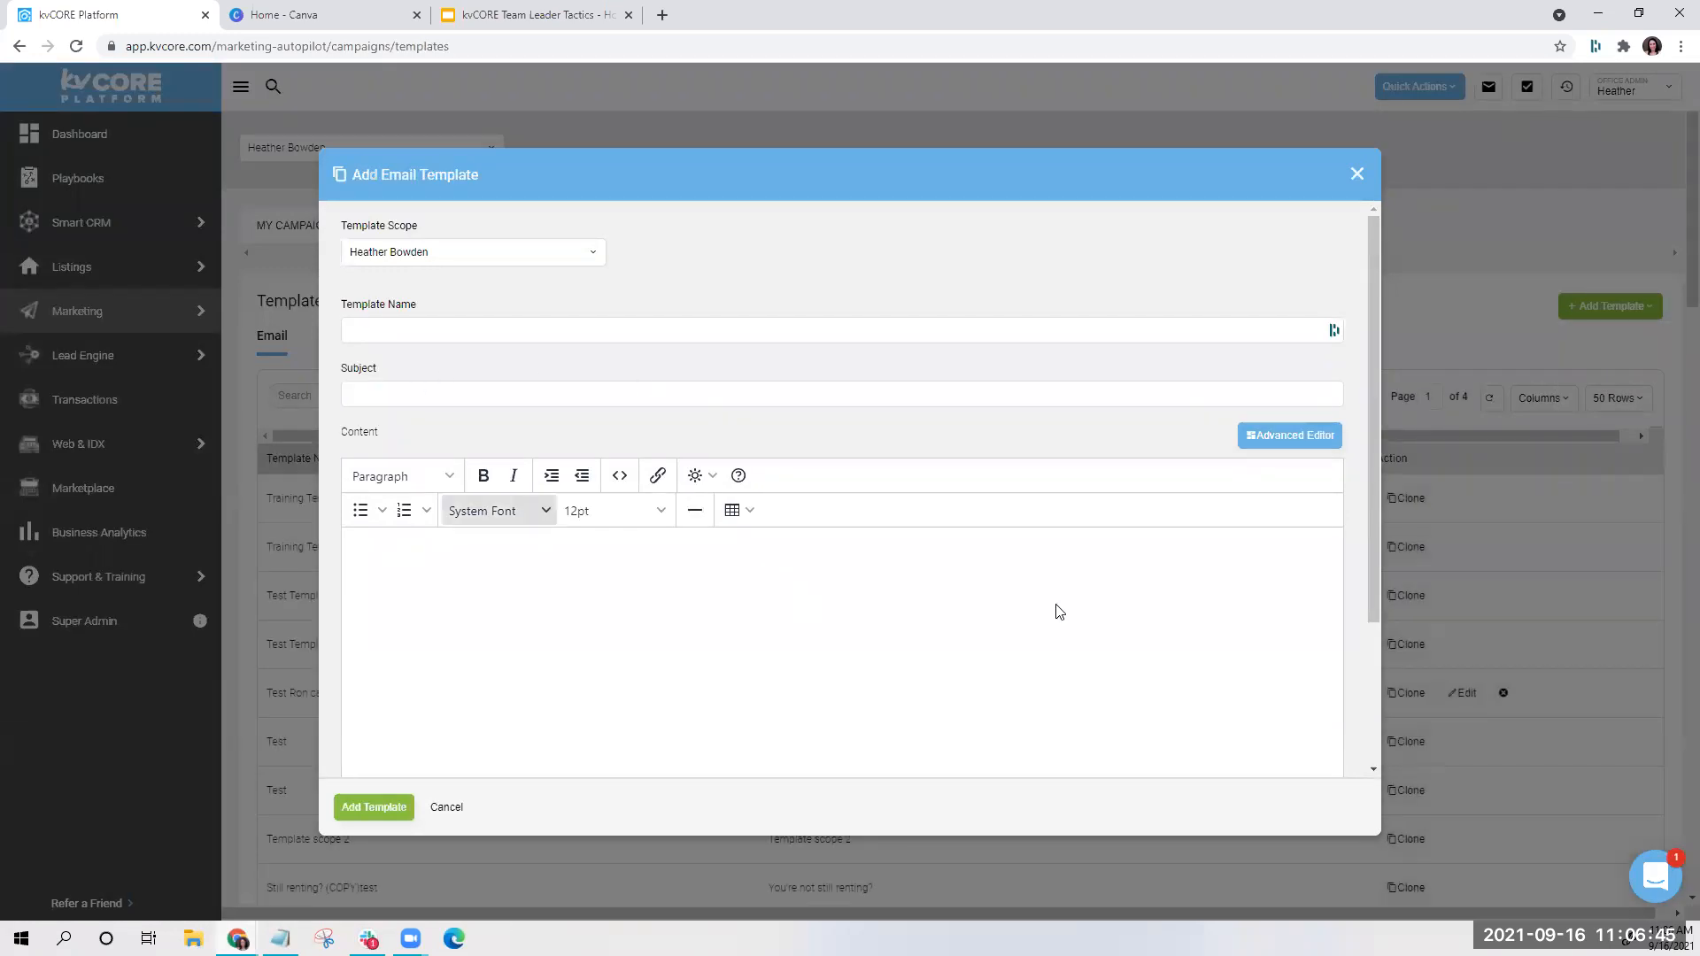
{"action": "left_click", "coordinate": [1303, 445]}
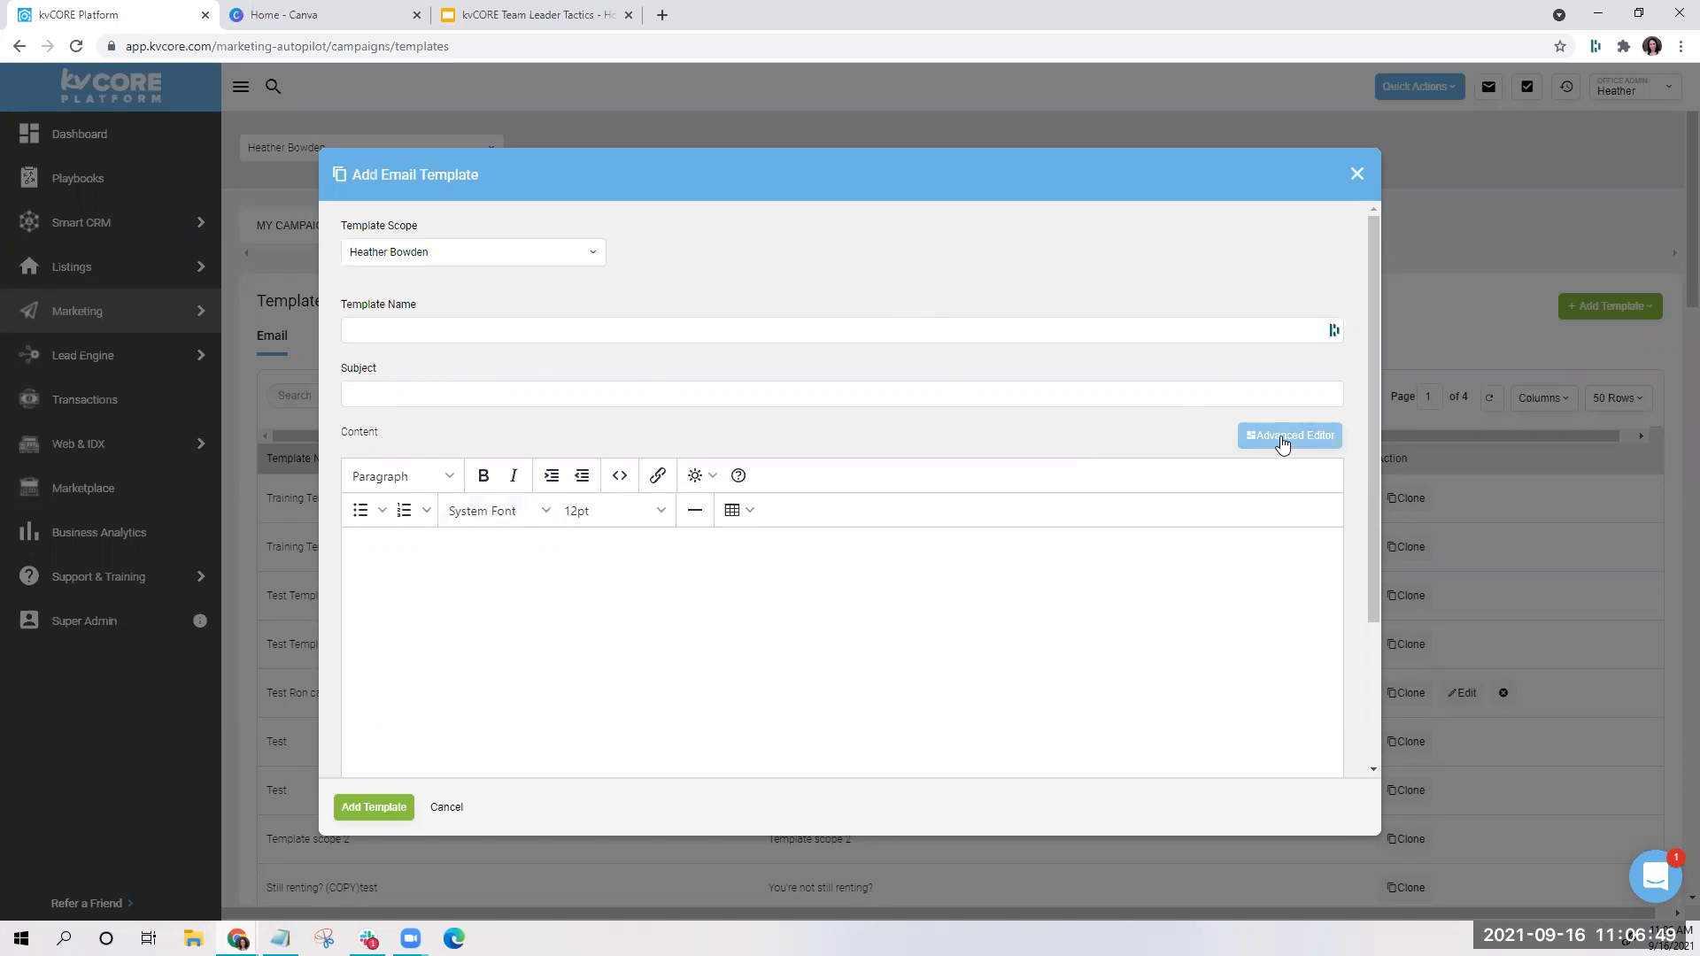
Switch the new template's content to the Advanced Editor and accept the editor change
{"action": "left_click", "coordinate": [1282, 443]}
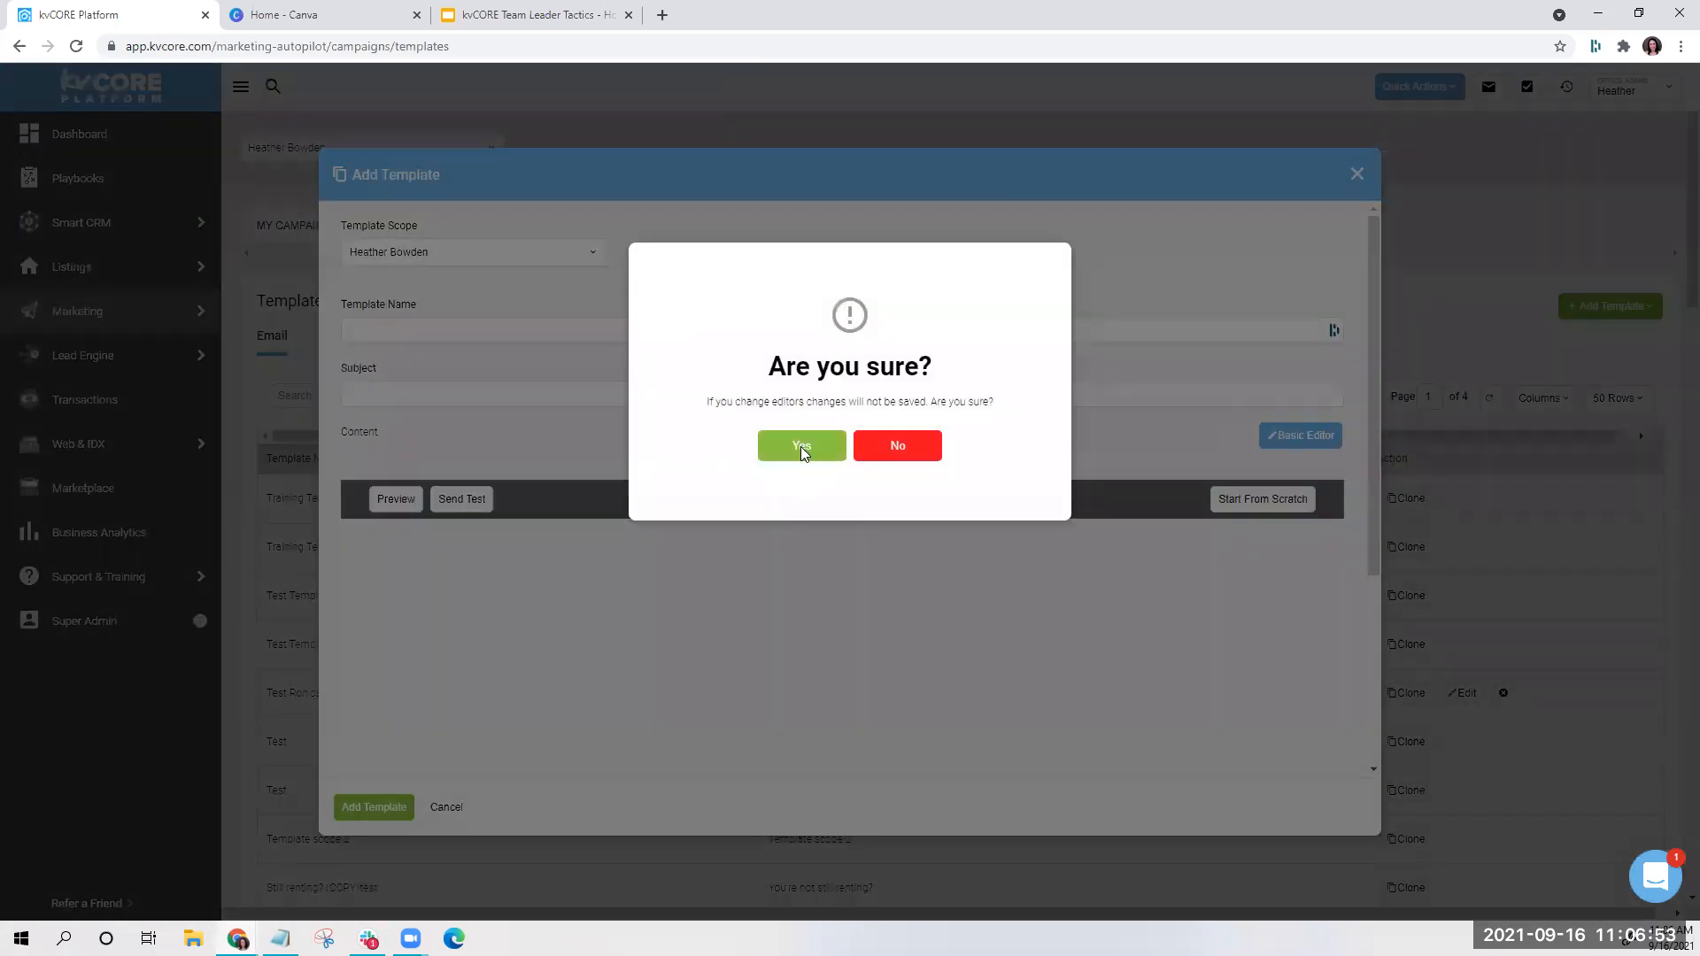
{"action": "left_click", "coordinate": [802, 446]}
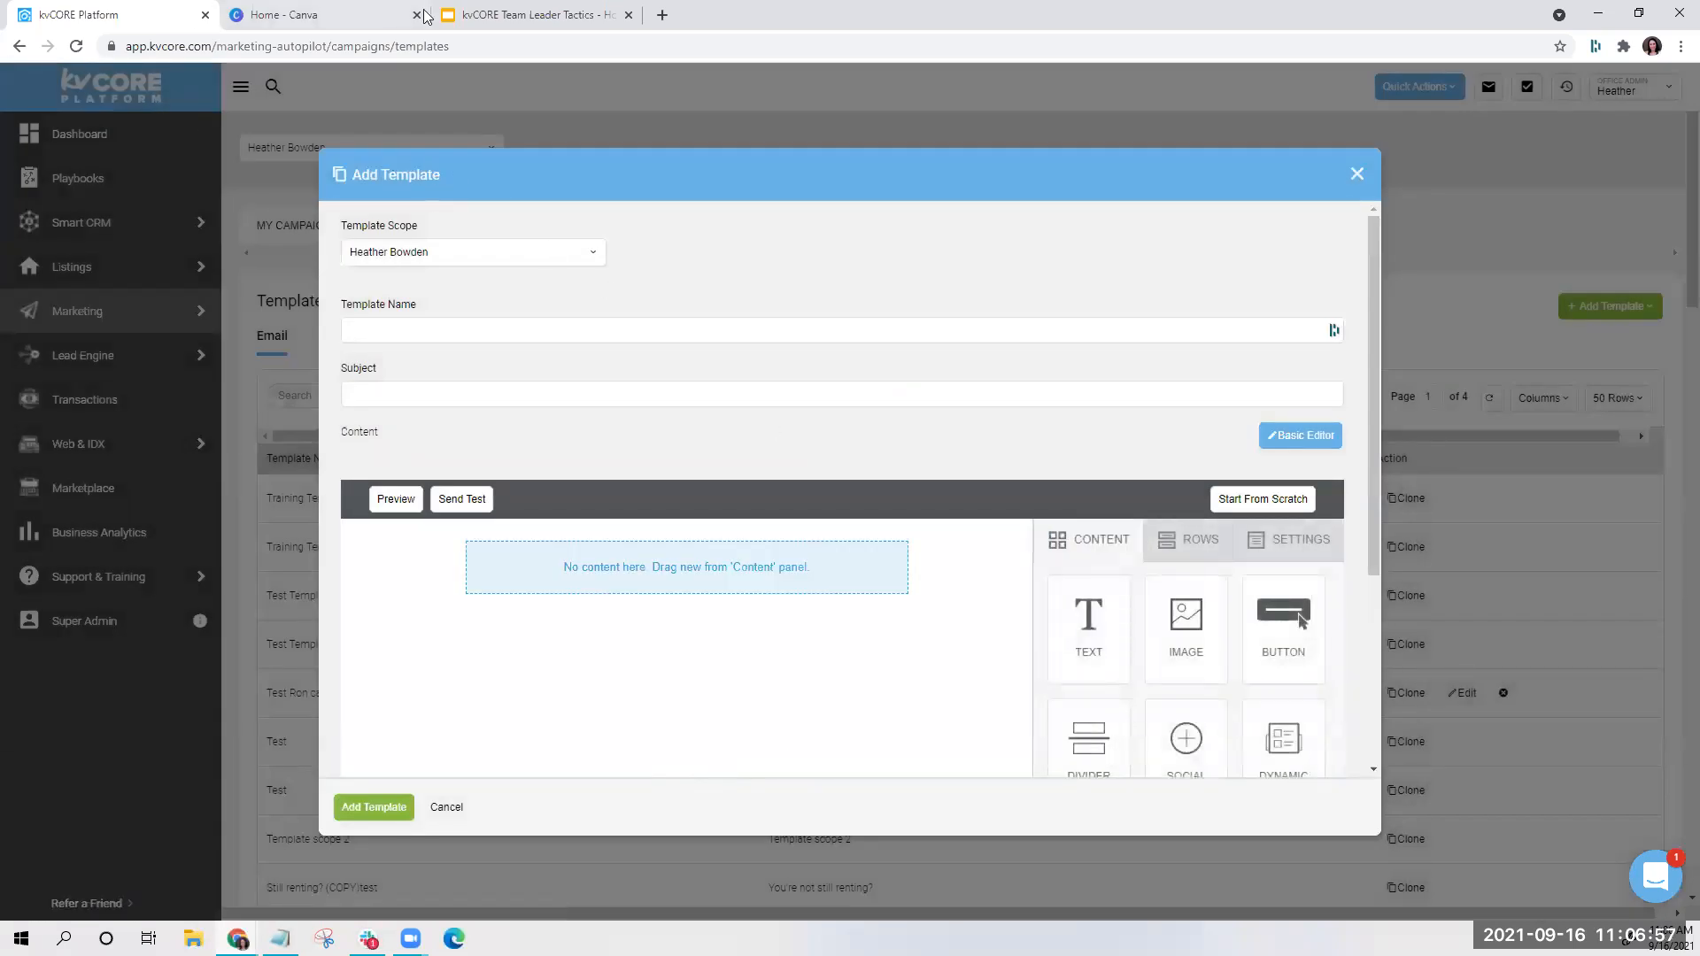
View the third slide of the newsletter presentation in Google Slides and return to the kvCORE template
{"action": "left_click", "coordinate": [512, 18]}
{"action": "left_click", "coordinate": [135, 384]}
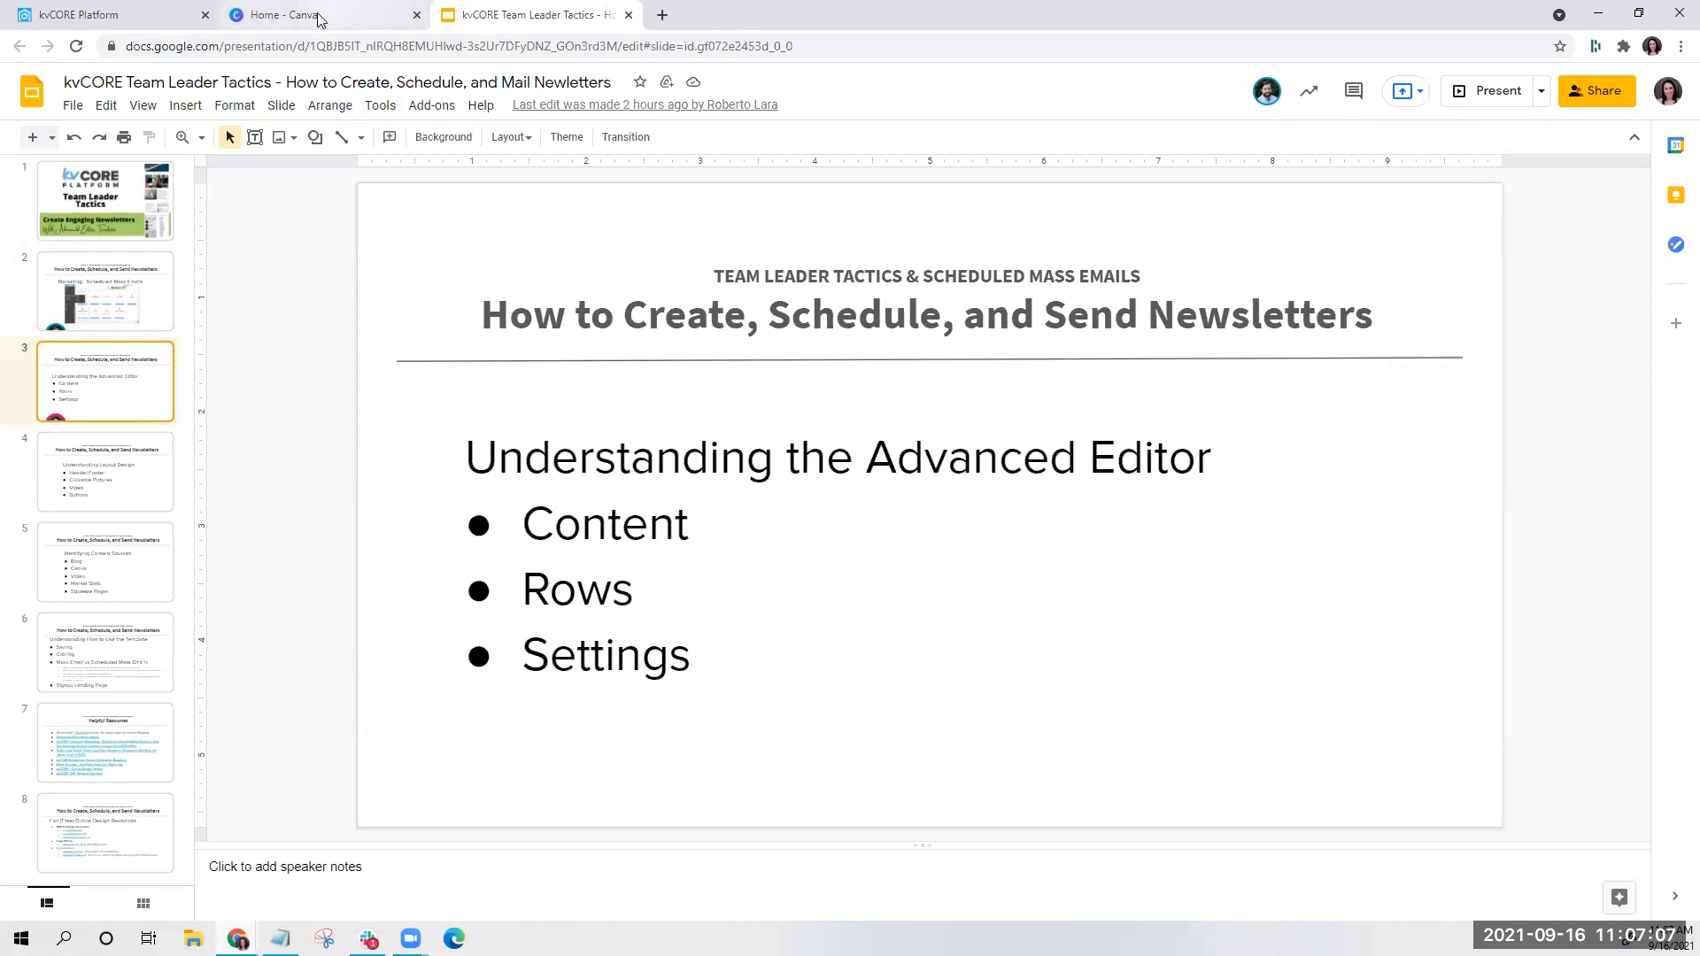
{"action": "left_click", "coordinate": [89, 14]}
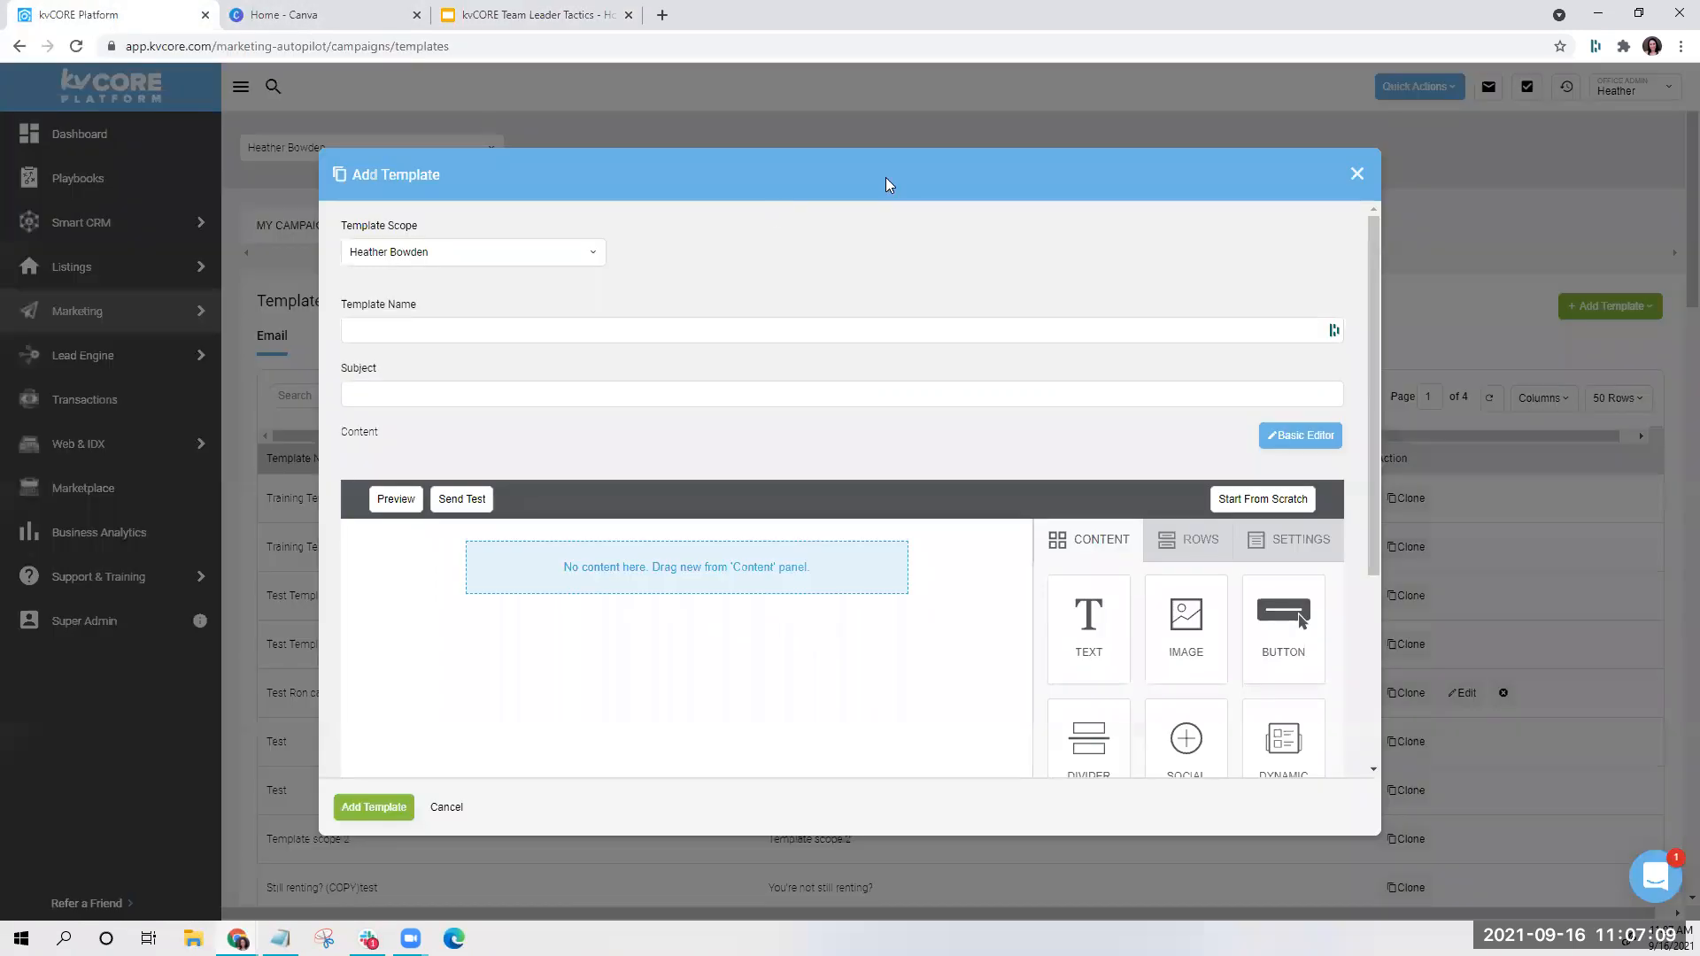
Add an image block to the empty template, with a text block and a Core Video block stacked beneath it
{"action": "scroll", "coordinate": [1150, 232], "scroll_direction": "down", "scroll_amount": 3}
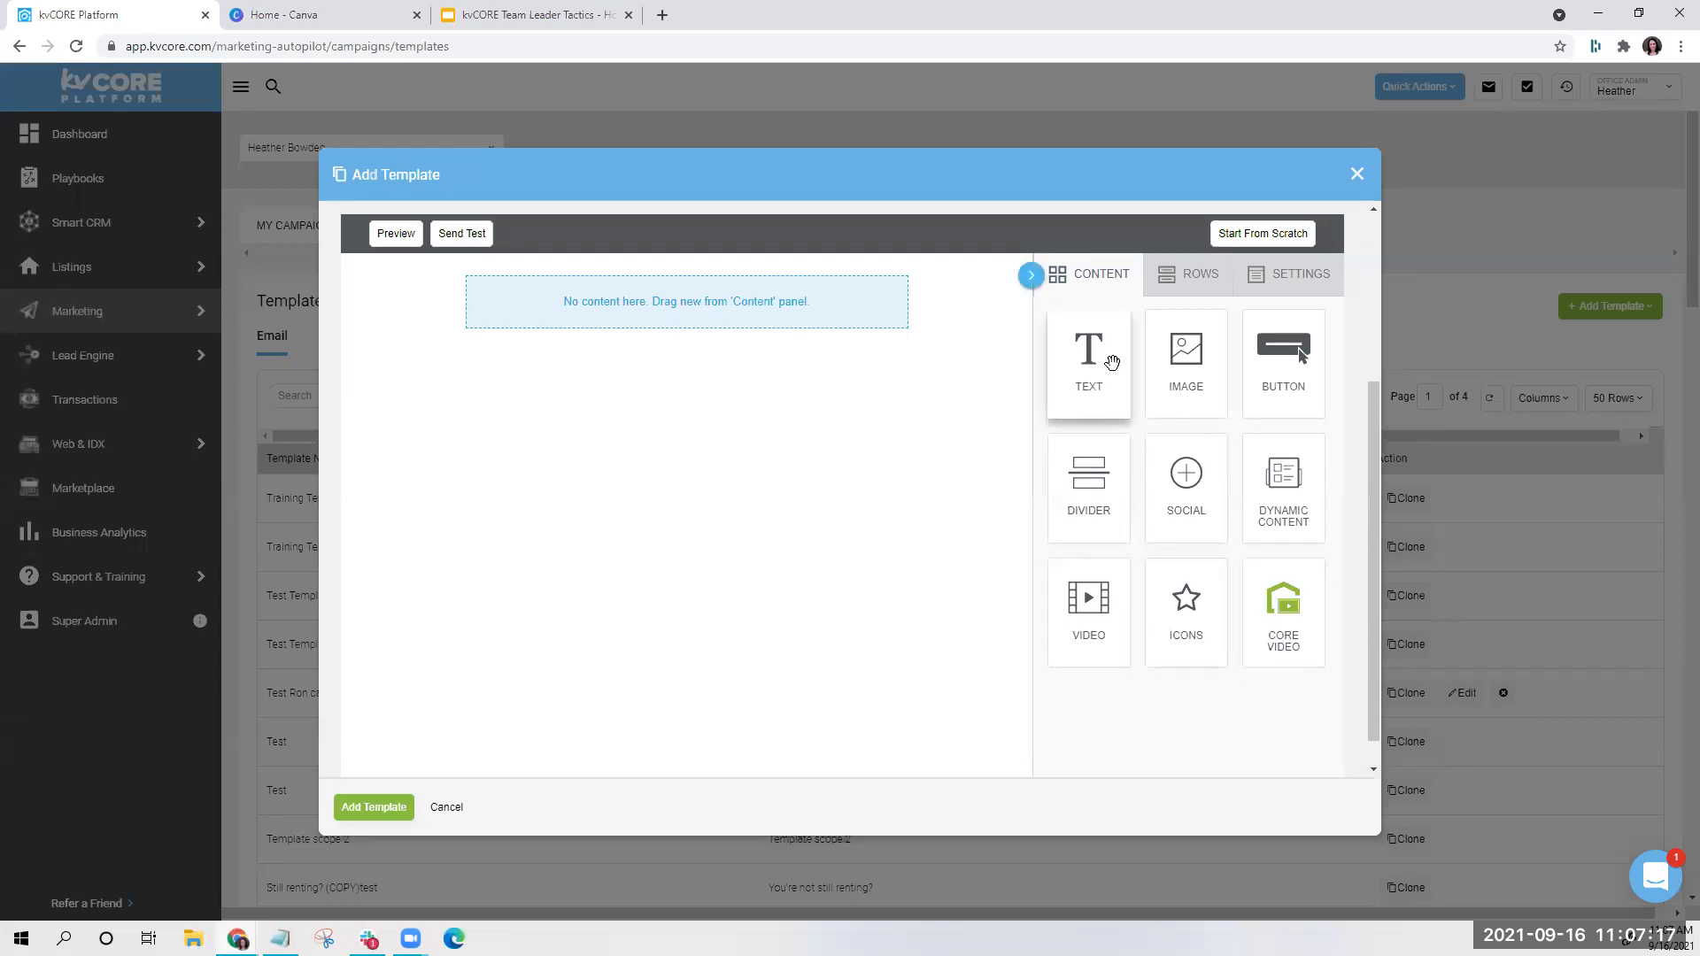
{"action": "left_click_drag", "start_coordinate": [1162, 375], "coordinate": [800, 323]}
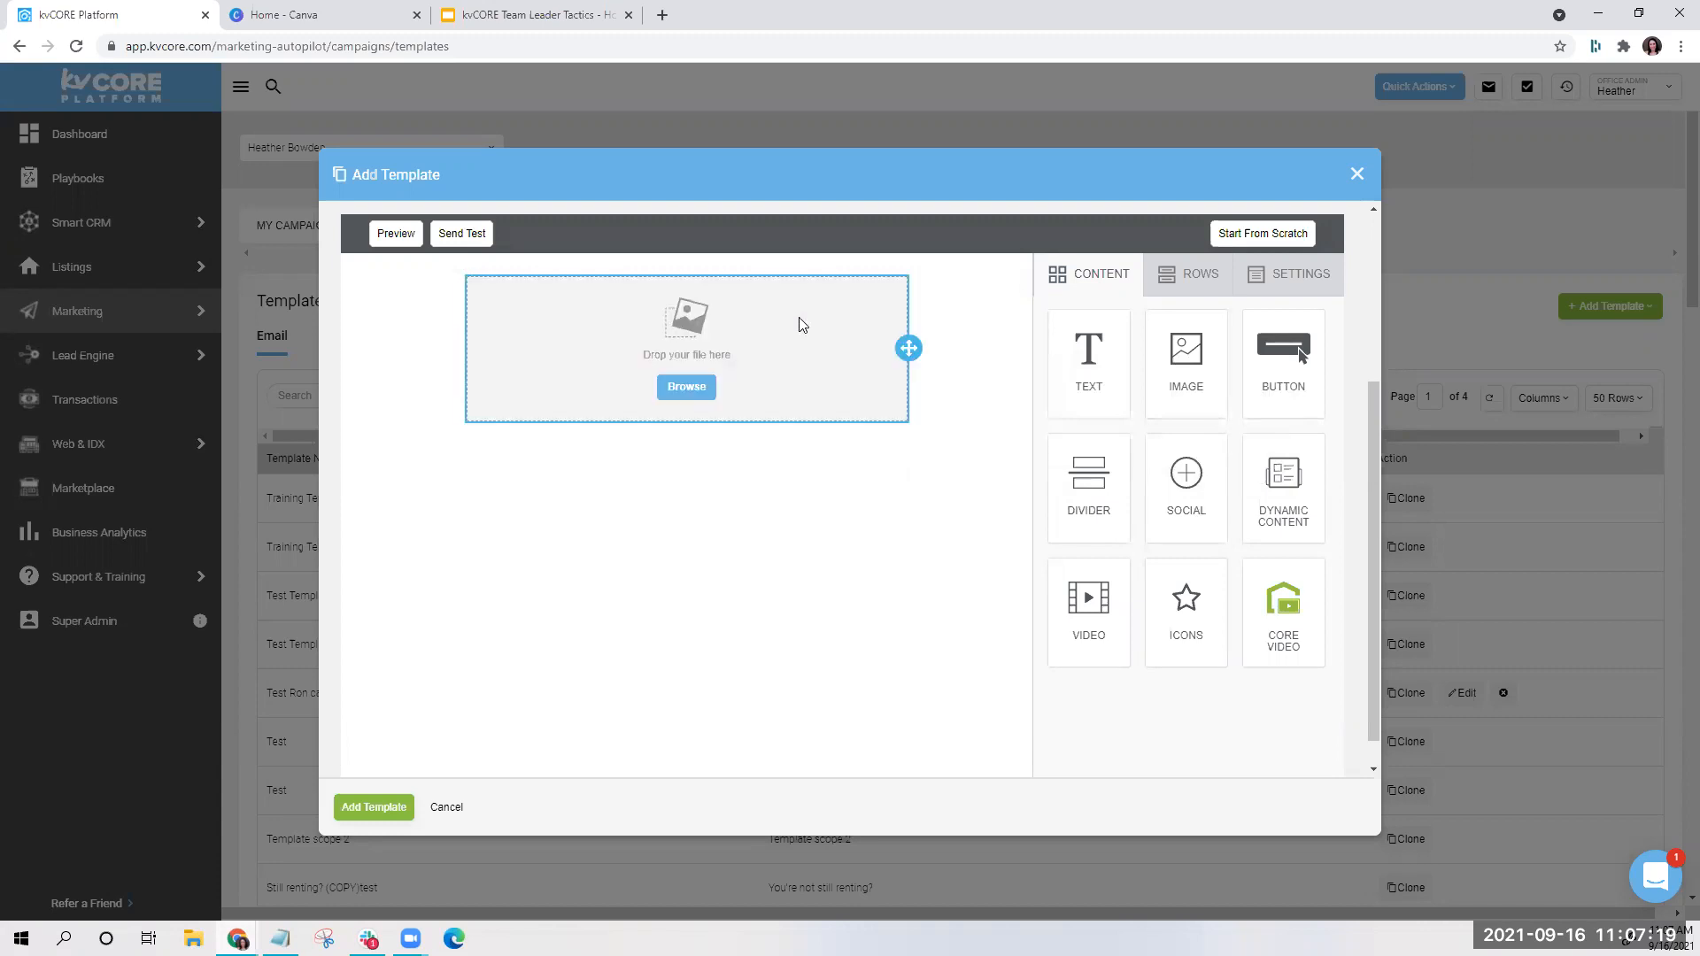
{"action": "left_click_drag", "start_coordinate": [1051, 354], "coordinate": [775, 422]}
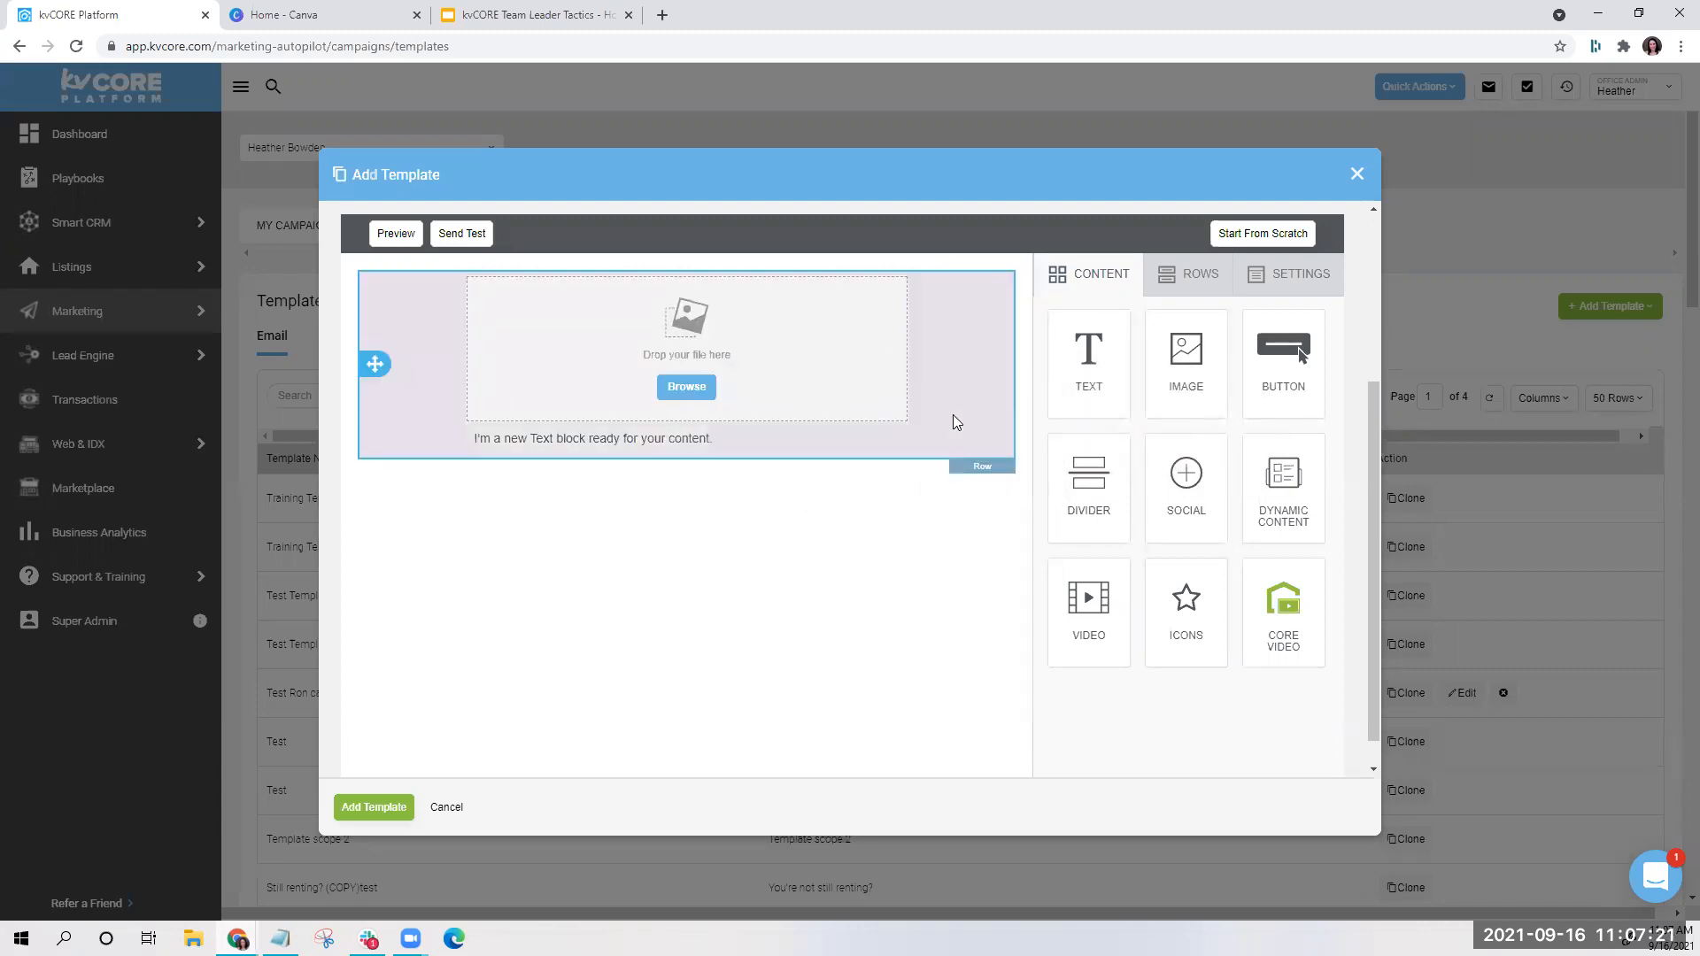
{"action": "left_click_drag", "start_coordinate": [1283, 610], "coordinate": [664, 458]}
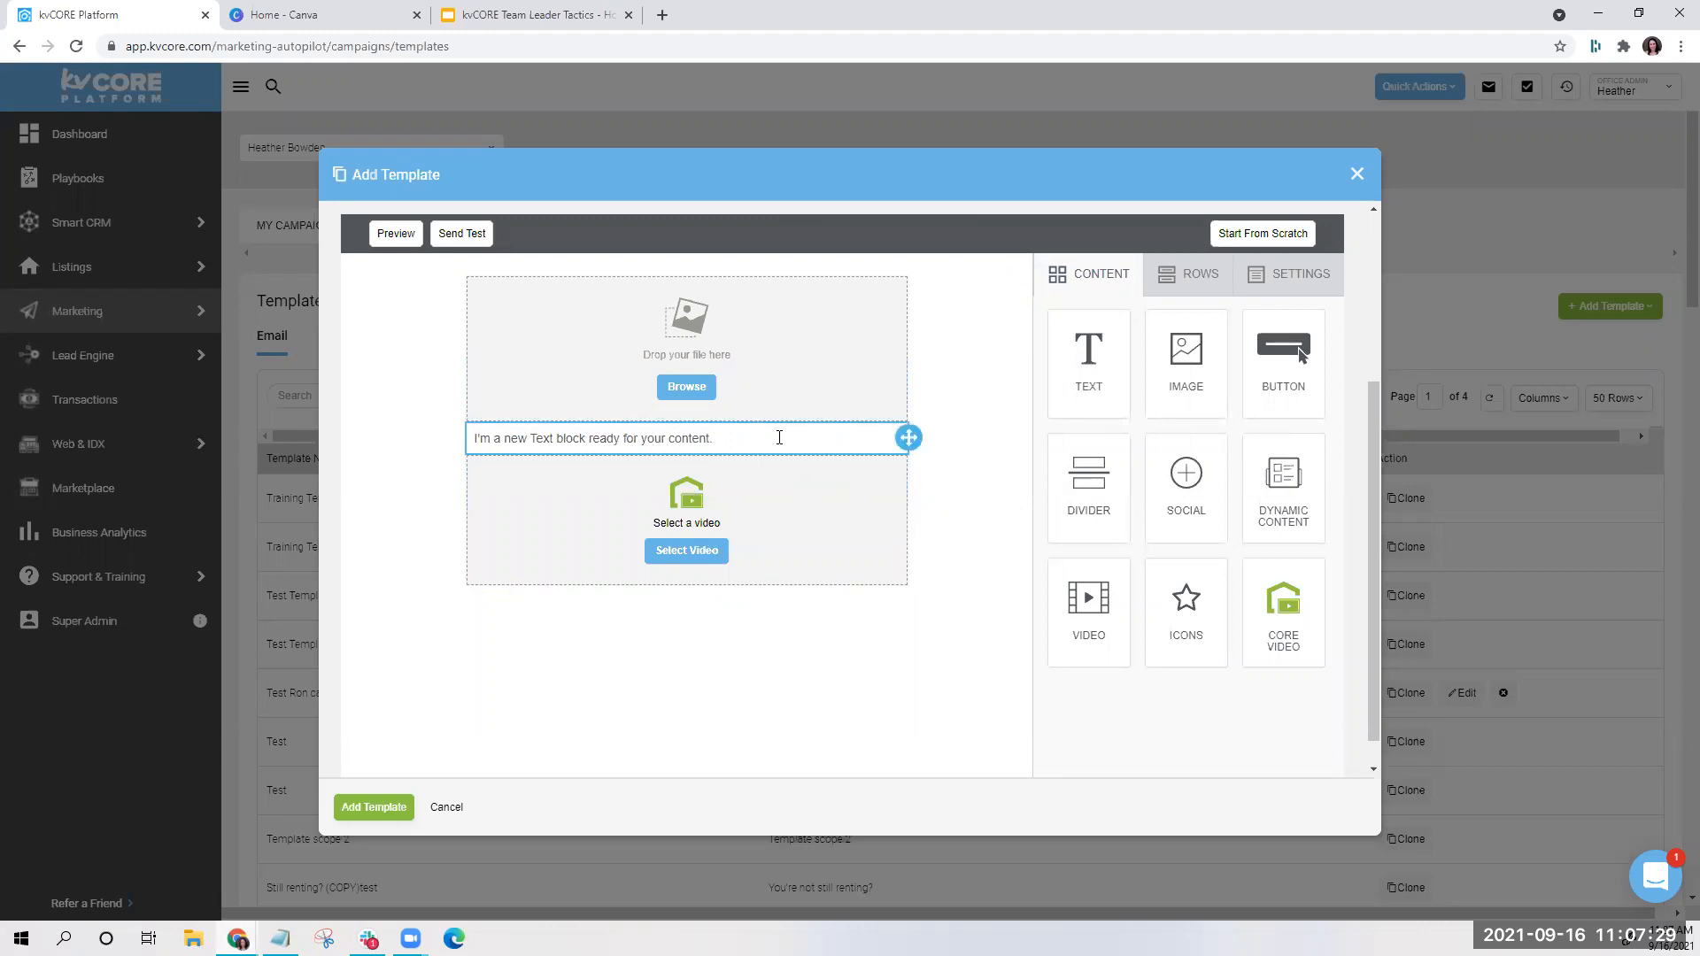
Add a row of two equal columns below the video block and a row with a wide and a narrow column beneath it
{"action": "left_click", "coordinate": [1202, 279]}
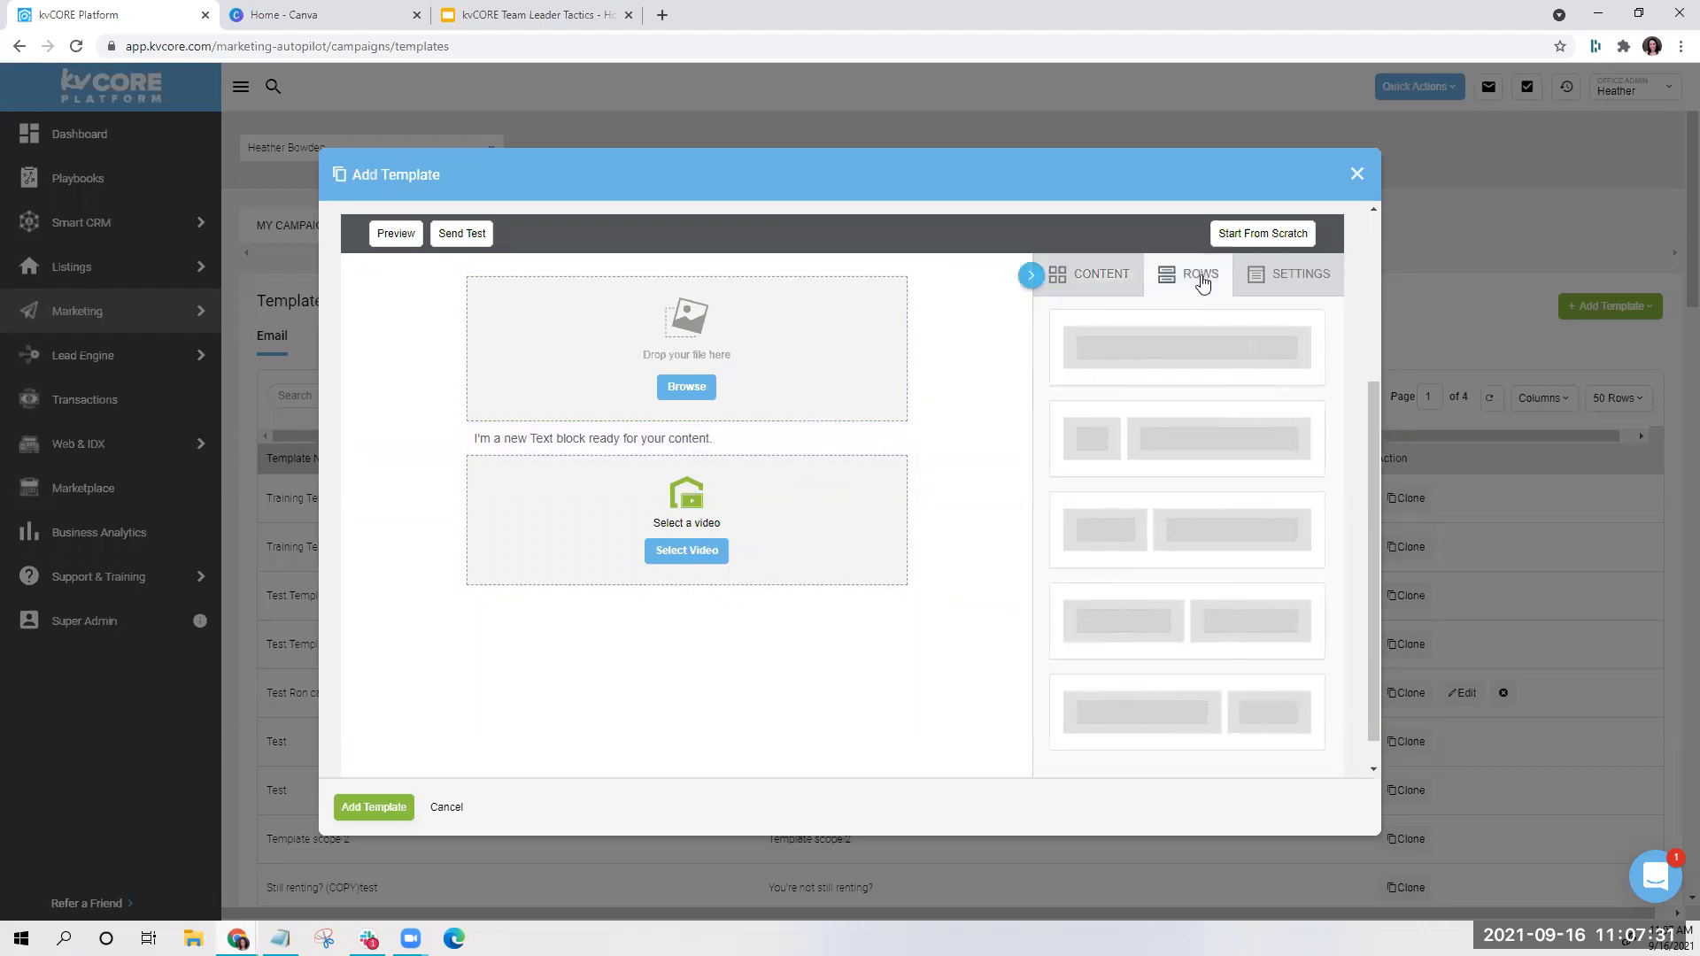
{"action": "left_click_drag", "start_coordinate": [1196, 619], "coordinate": [802, 585]}
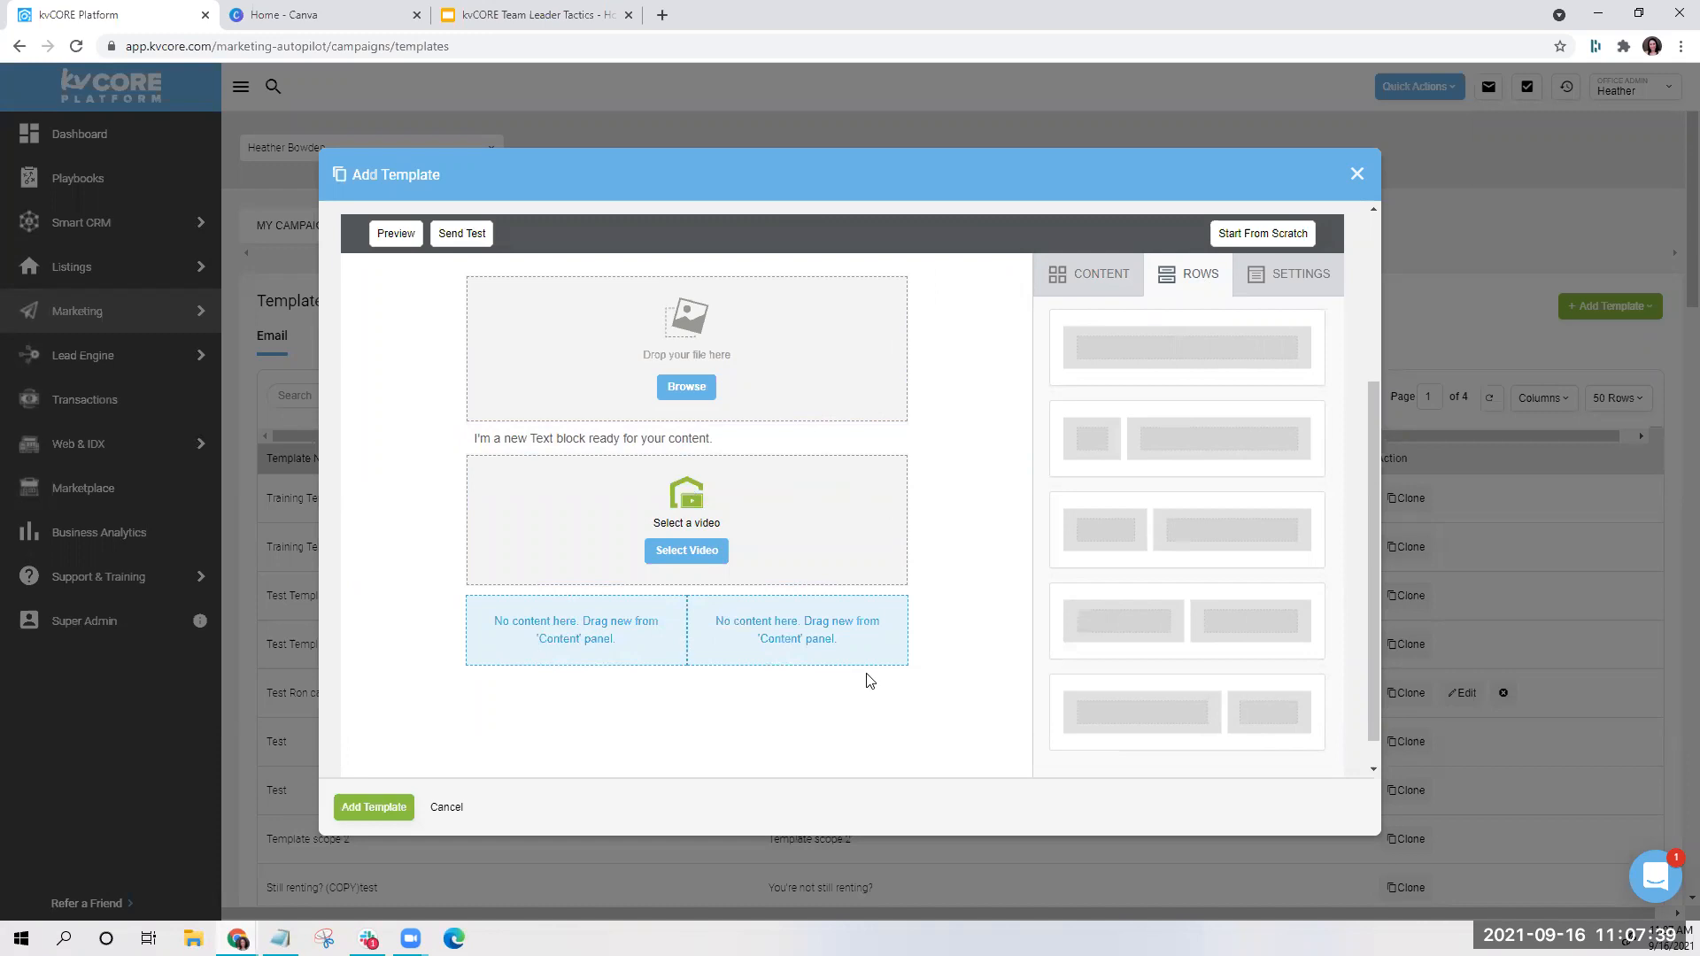
{"action": "left_click_drag", "start_coordinate": [1199, 706], "coordinate": [706, 666]}
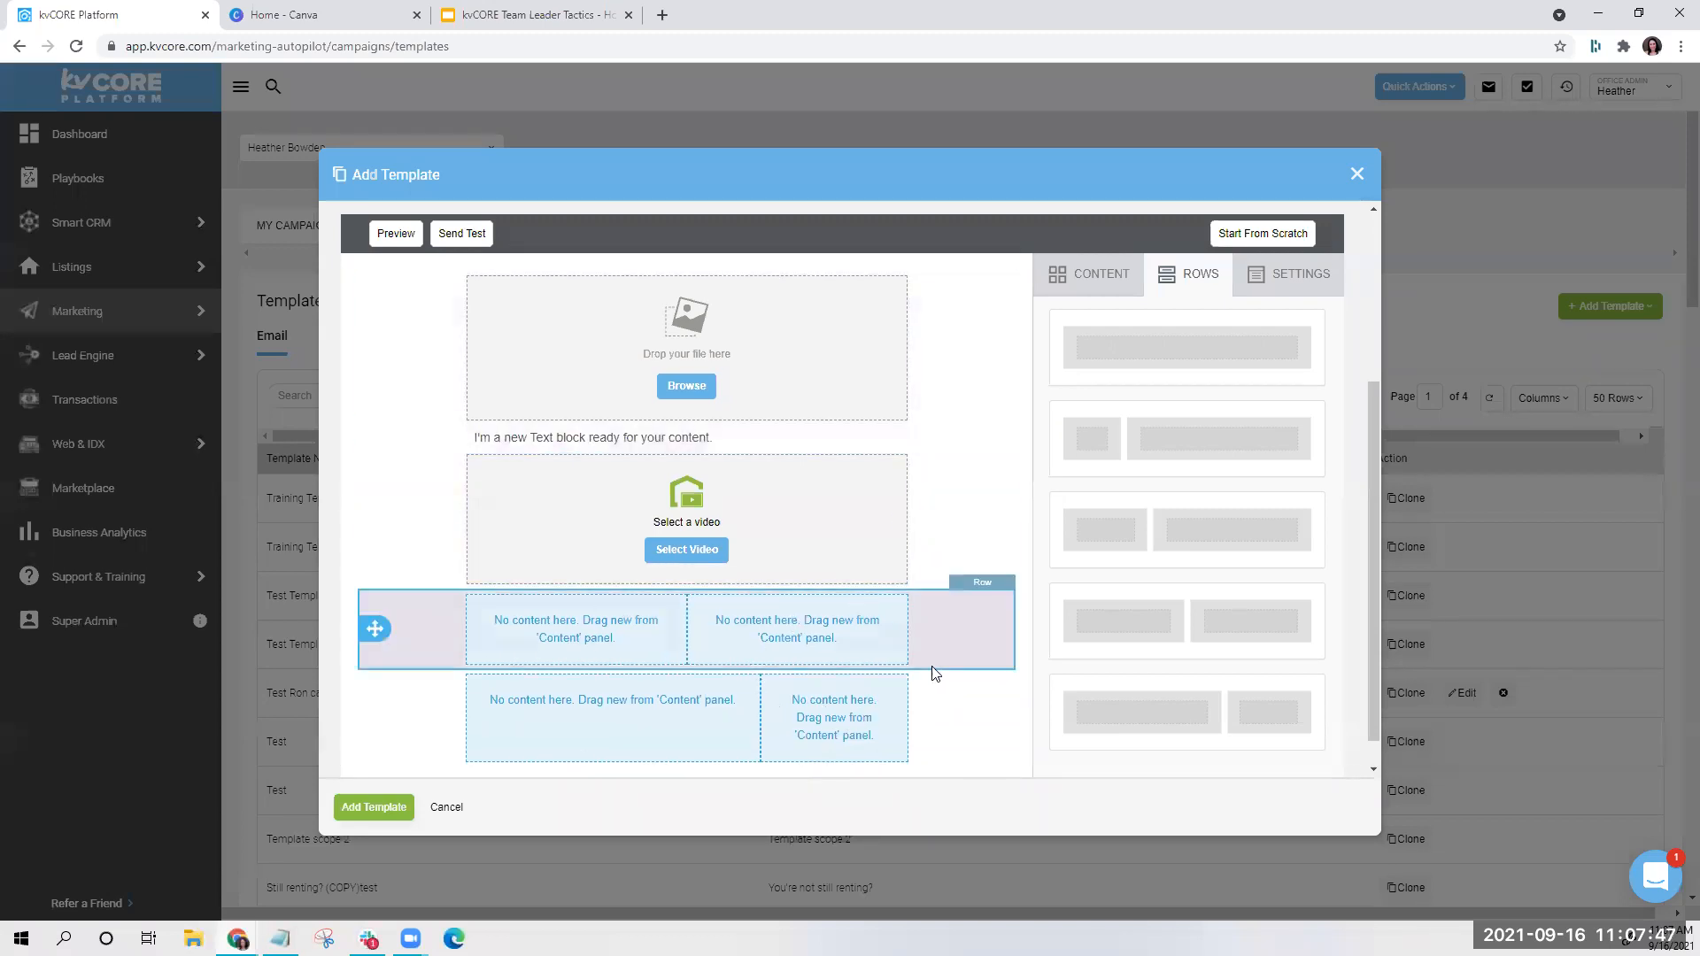
Resize the columns of the equal two-column row to widths 5 and 7 and review its padding and border options
{"action": "left_click", "coordinate": [800, 653]}
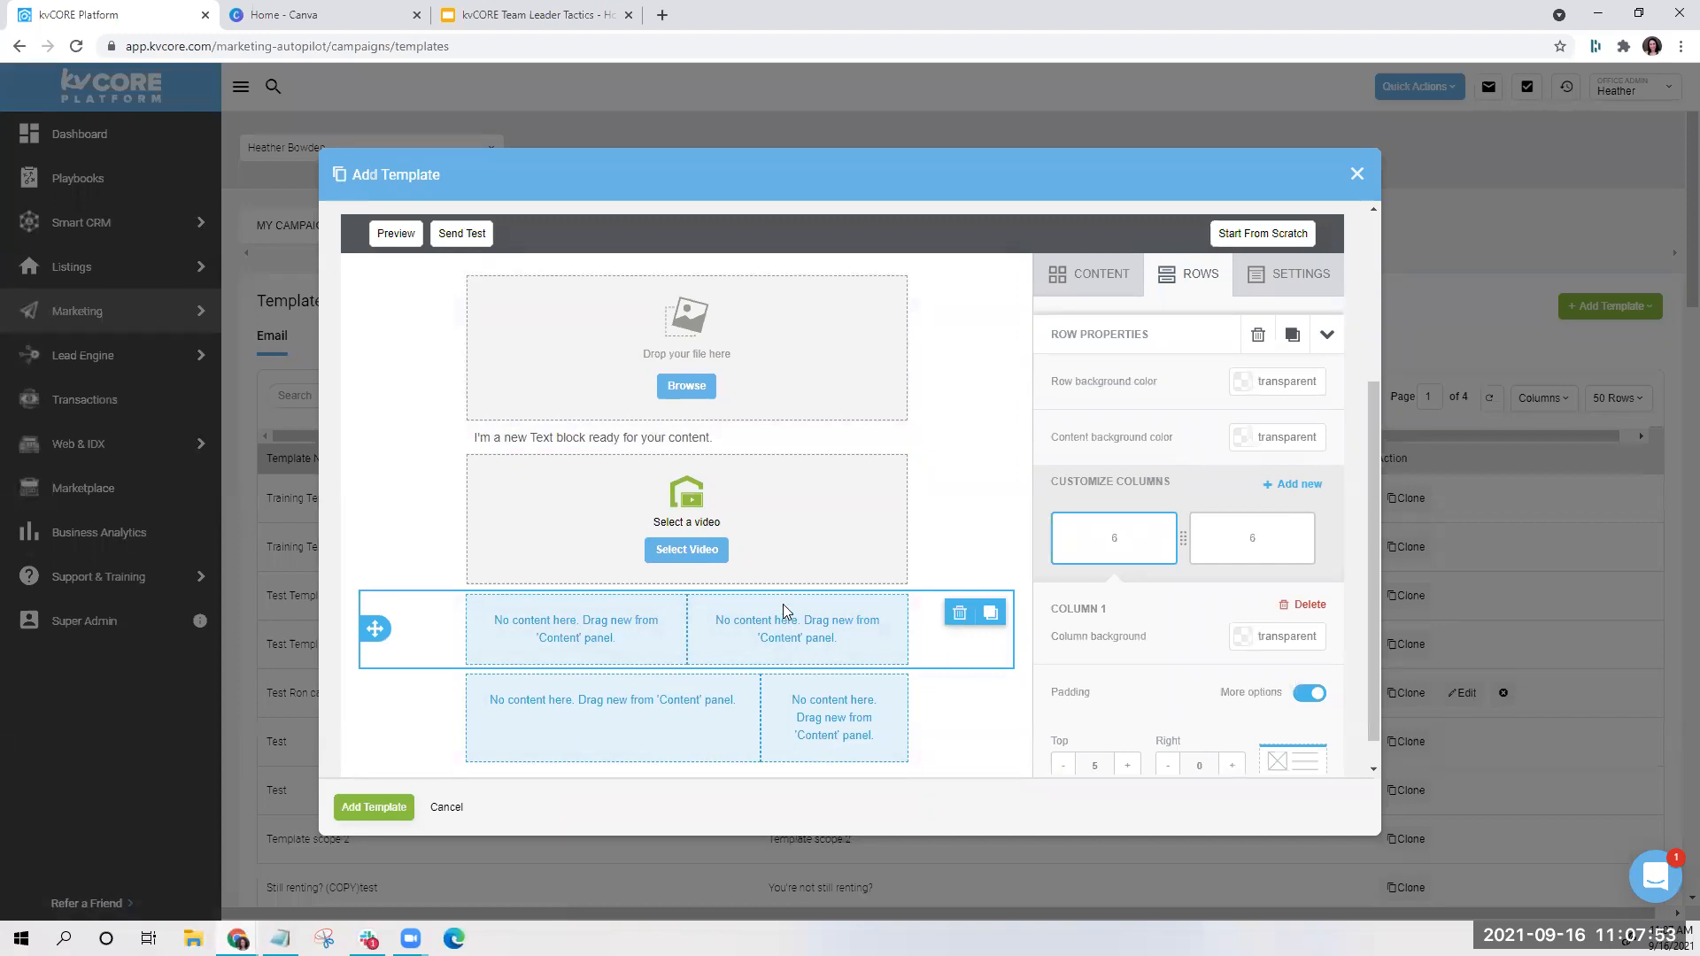
{"action": "left_click", "coordinate": [1117, 276]}
{"action": "left_click", "coordinate": [1174, 278]}
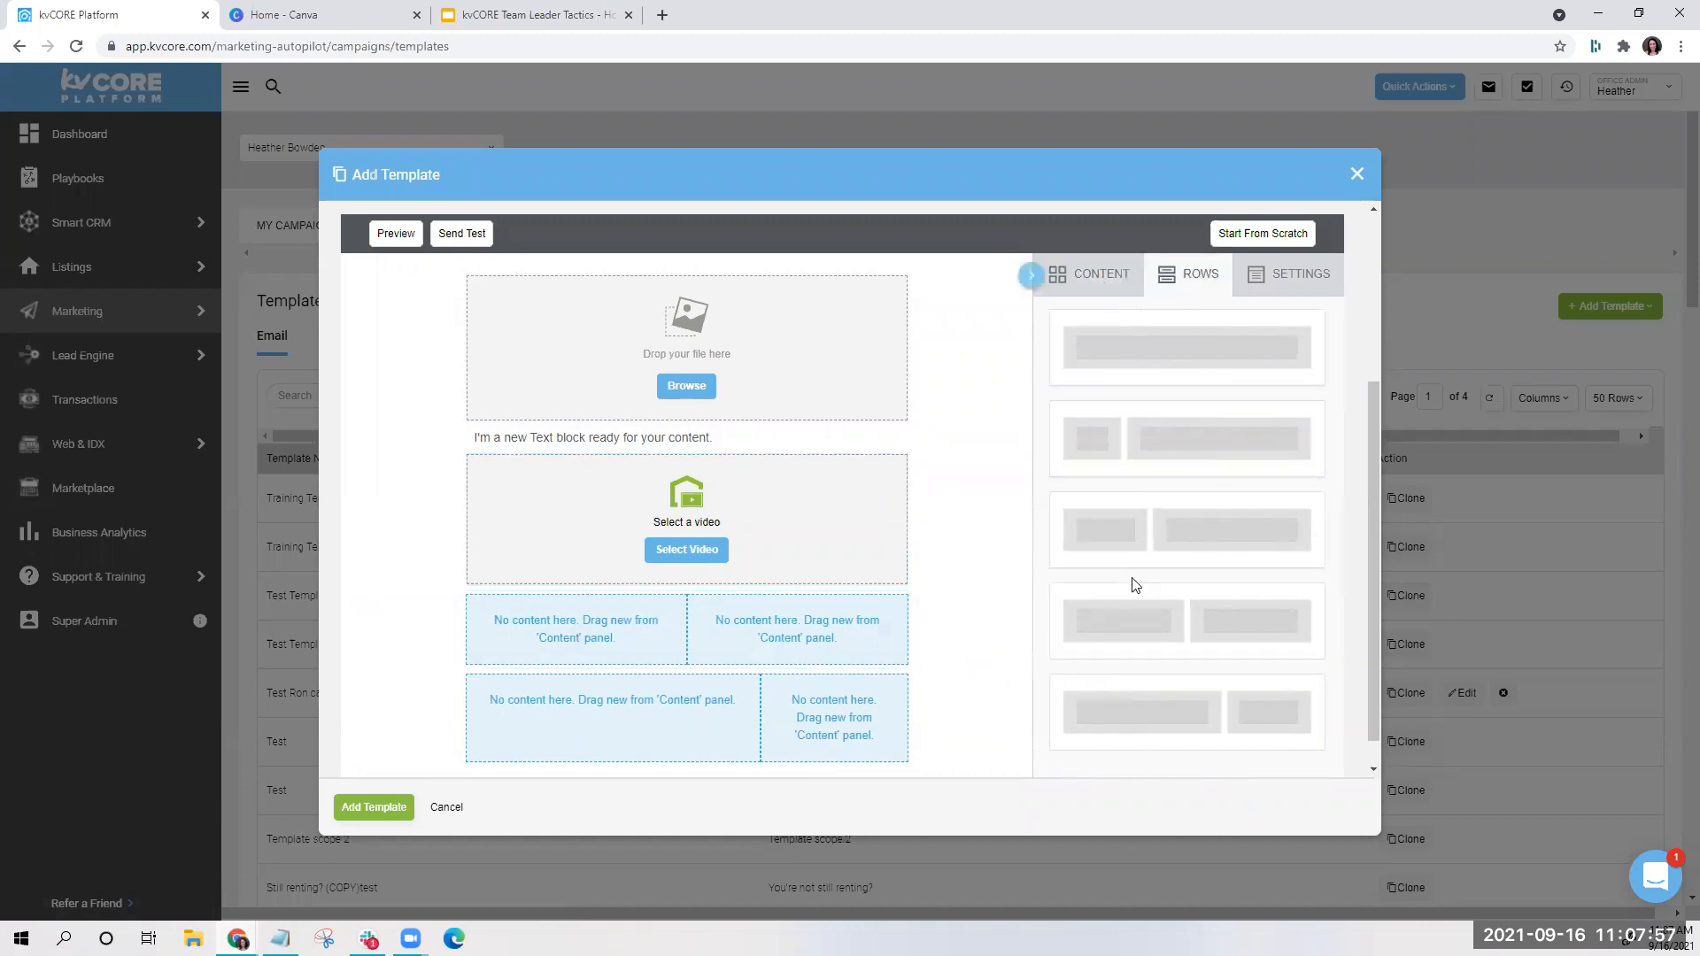
{"action": "left_click", "coordinate": [807, 625]}
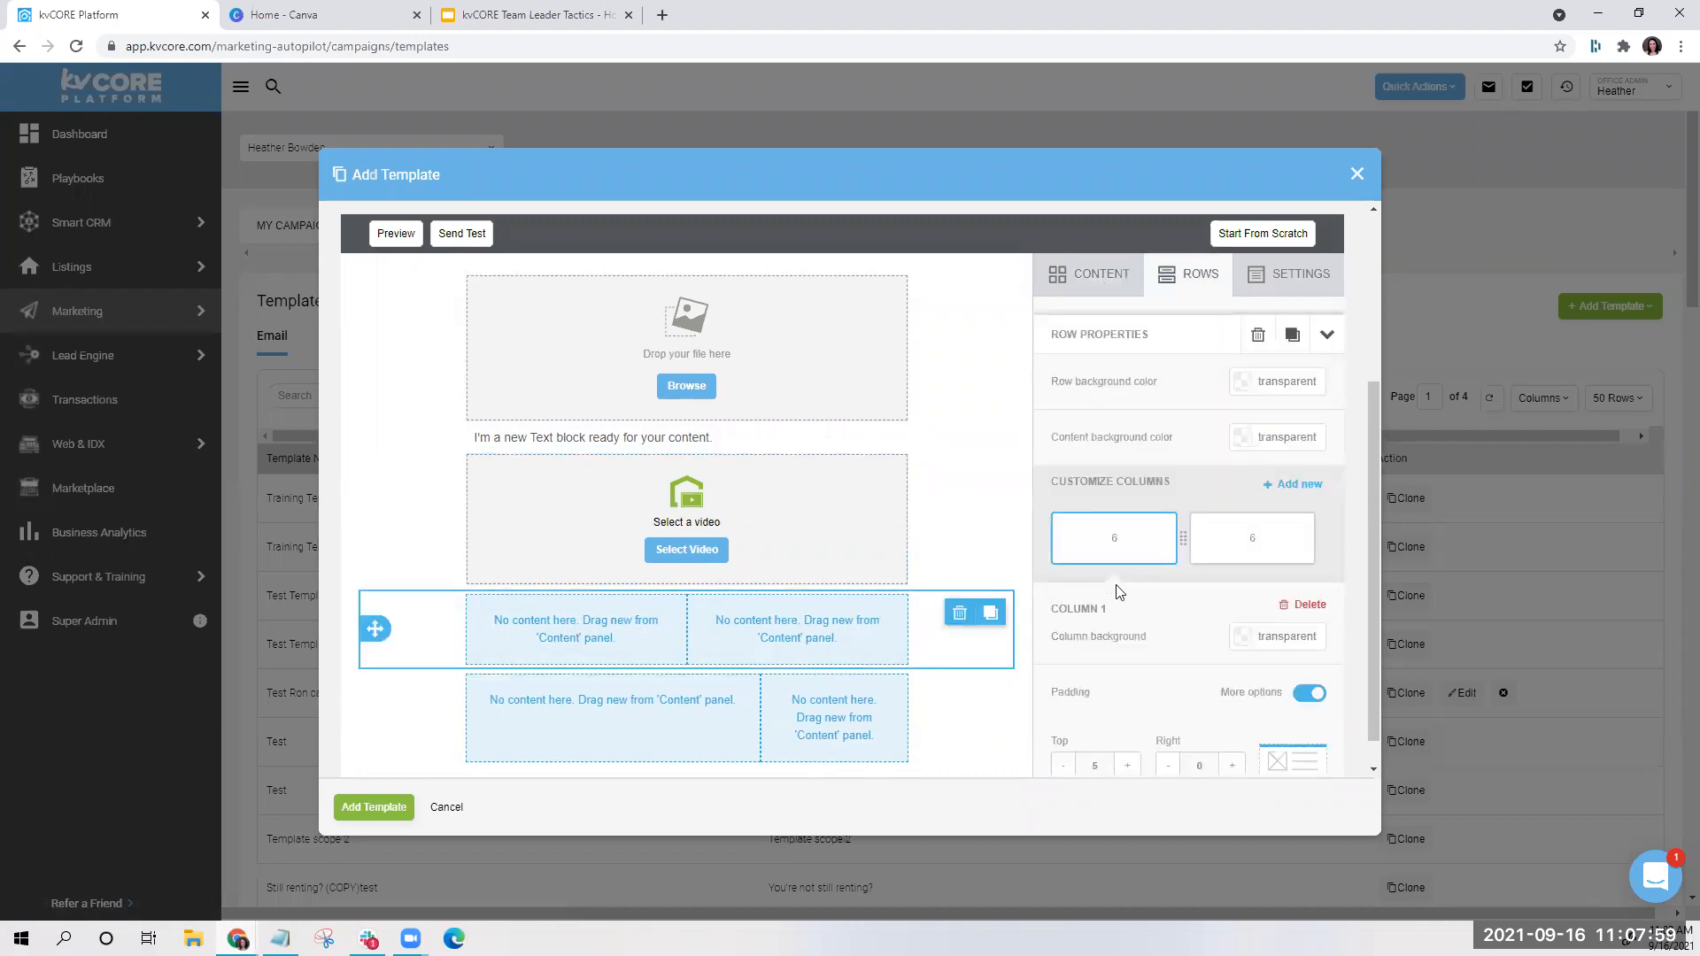
{"action": "left_click_drag", "start_coordinate": [1182, 536], "coordinate": [1147, 542]}
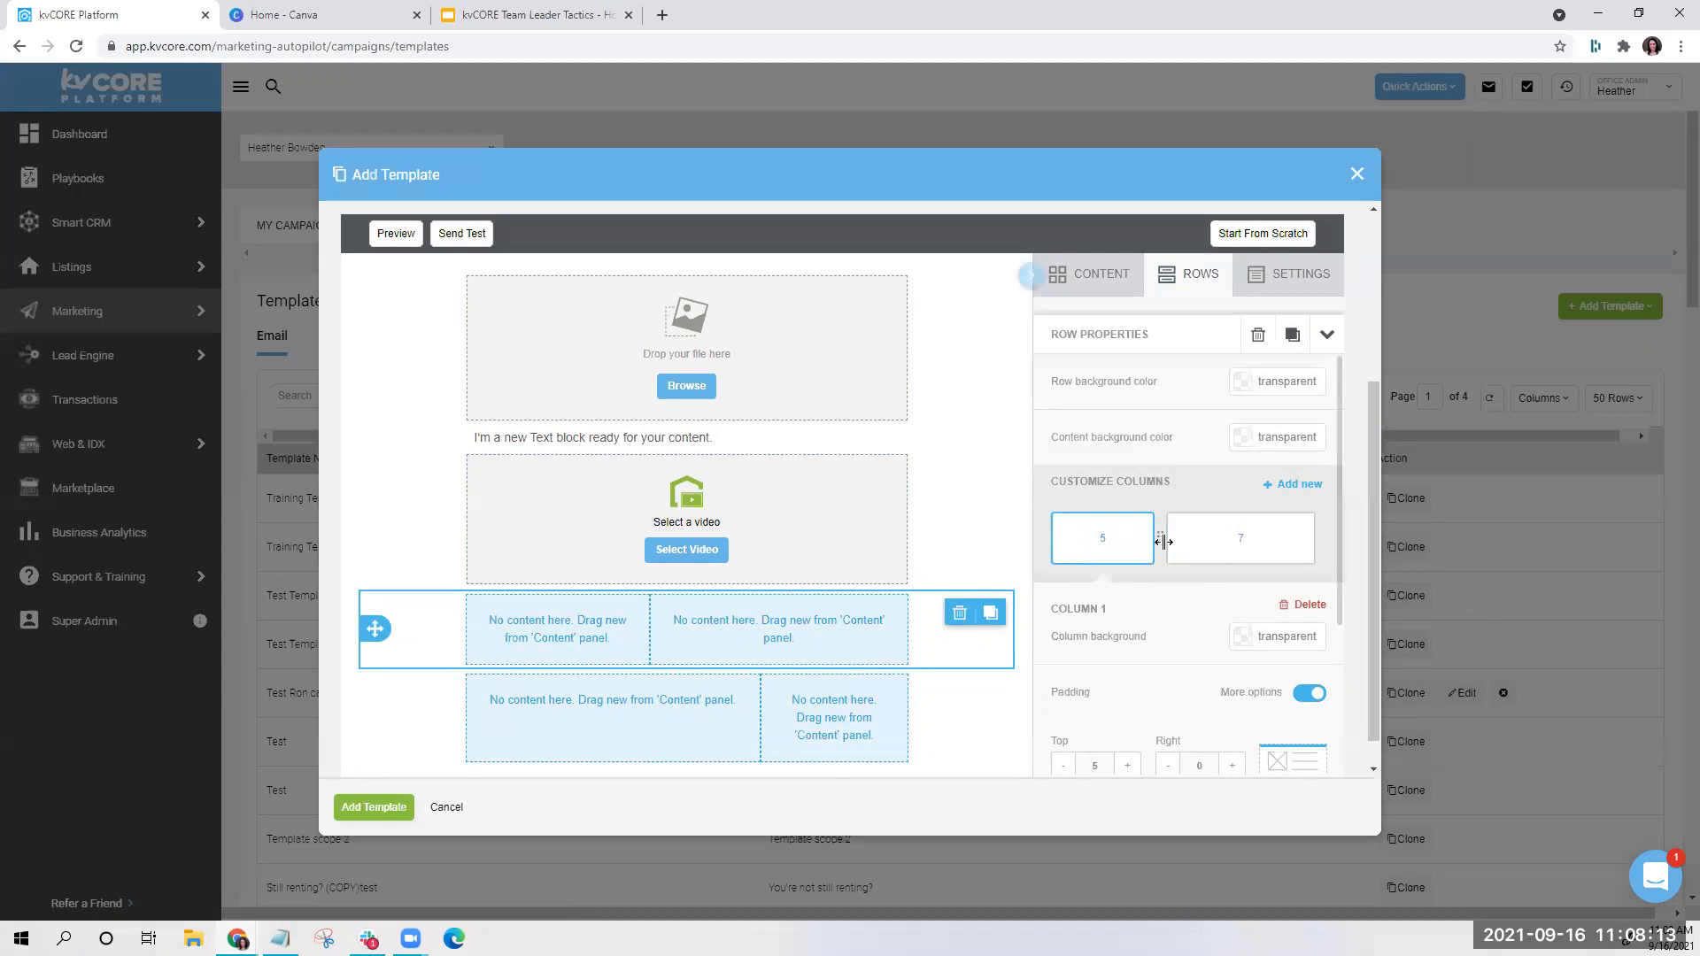
{"action": "scroll", "coordinate": [1162, 554], "scroll_direction": "down", "scroll_amount": 2}
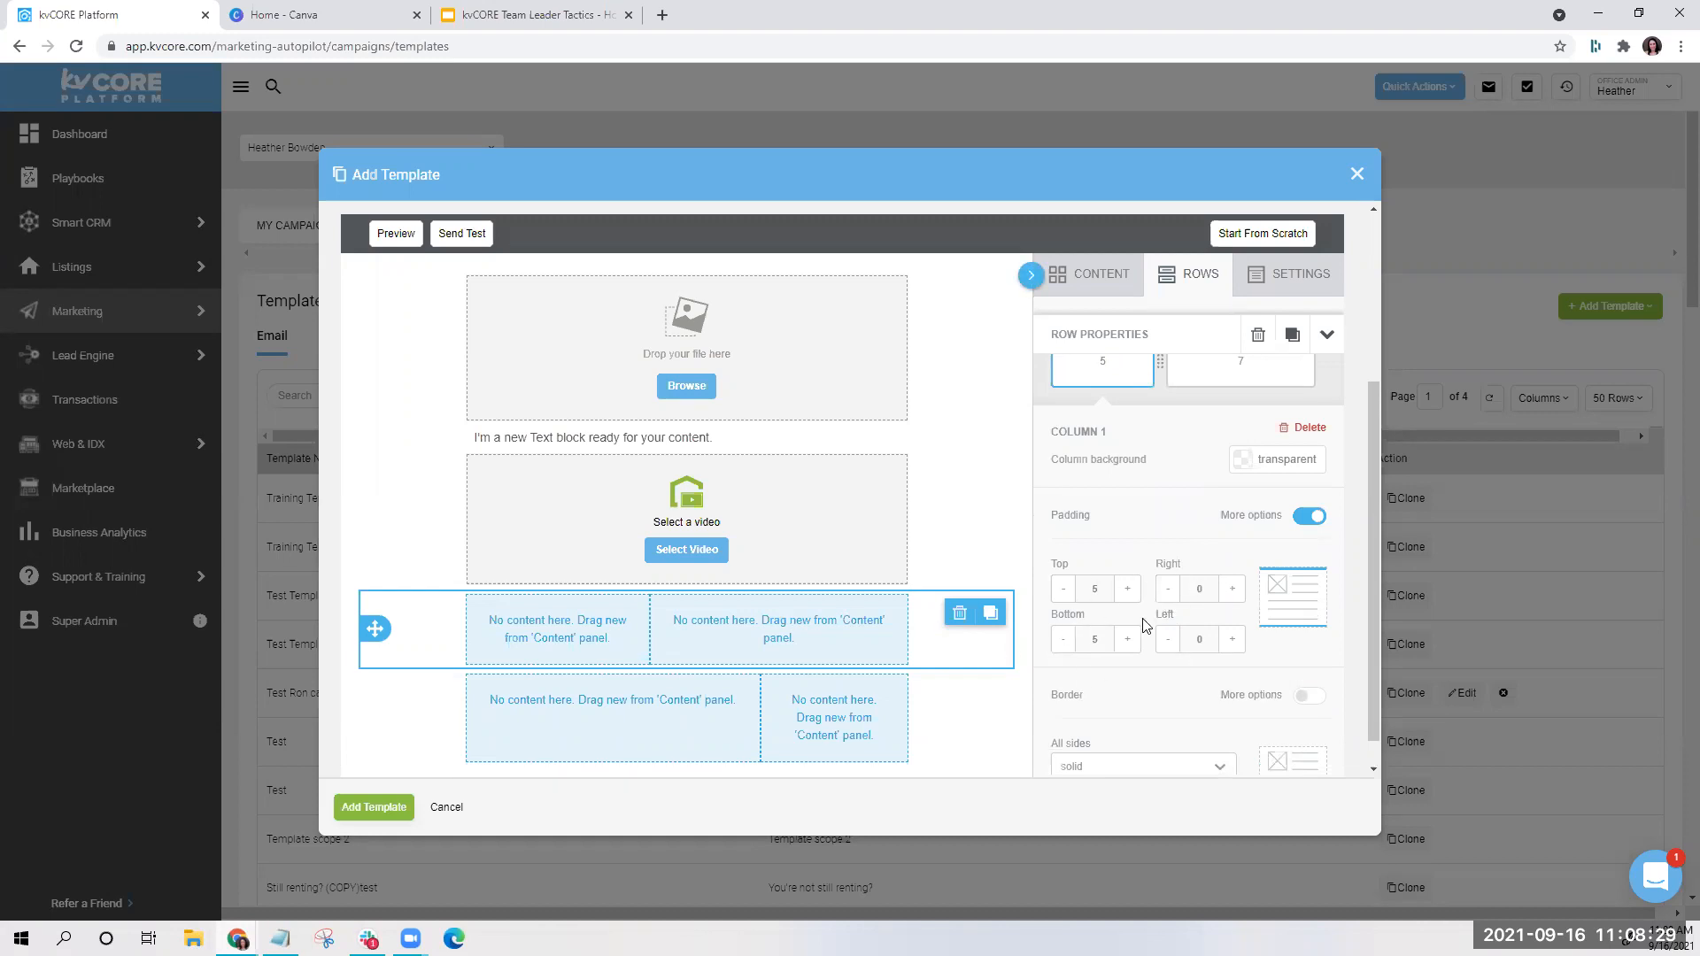
{"action": "scroll", "coordinate": [969, 520], "scroll_direction": "down", "scroll_amount": 1}
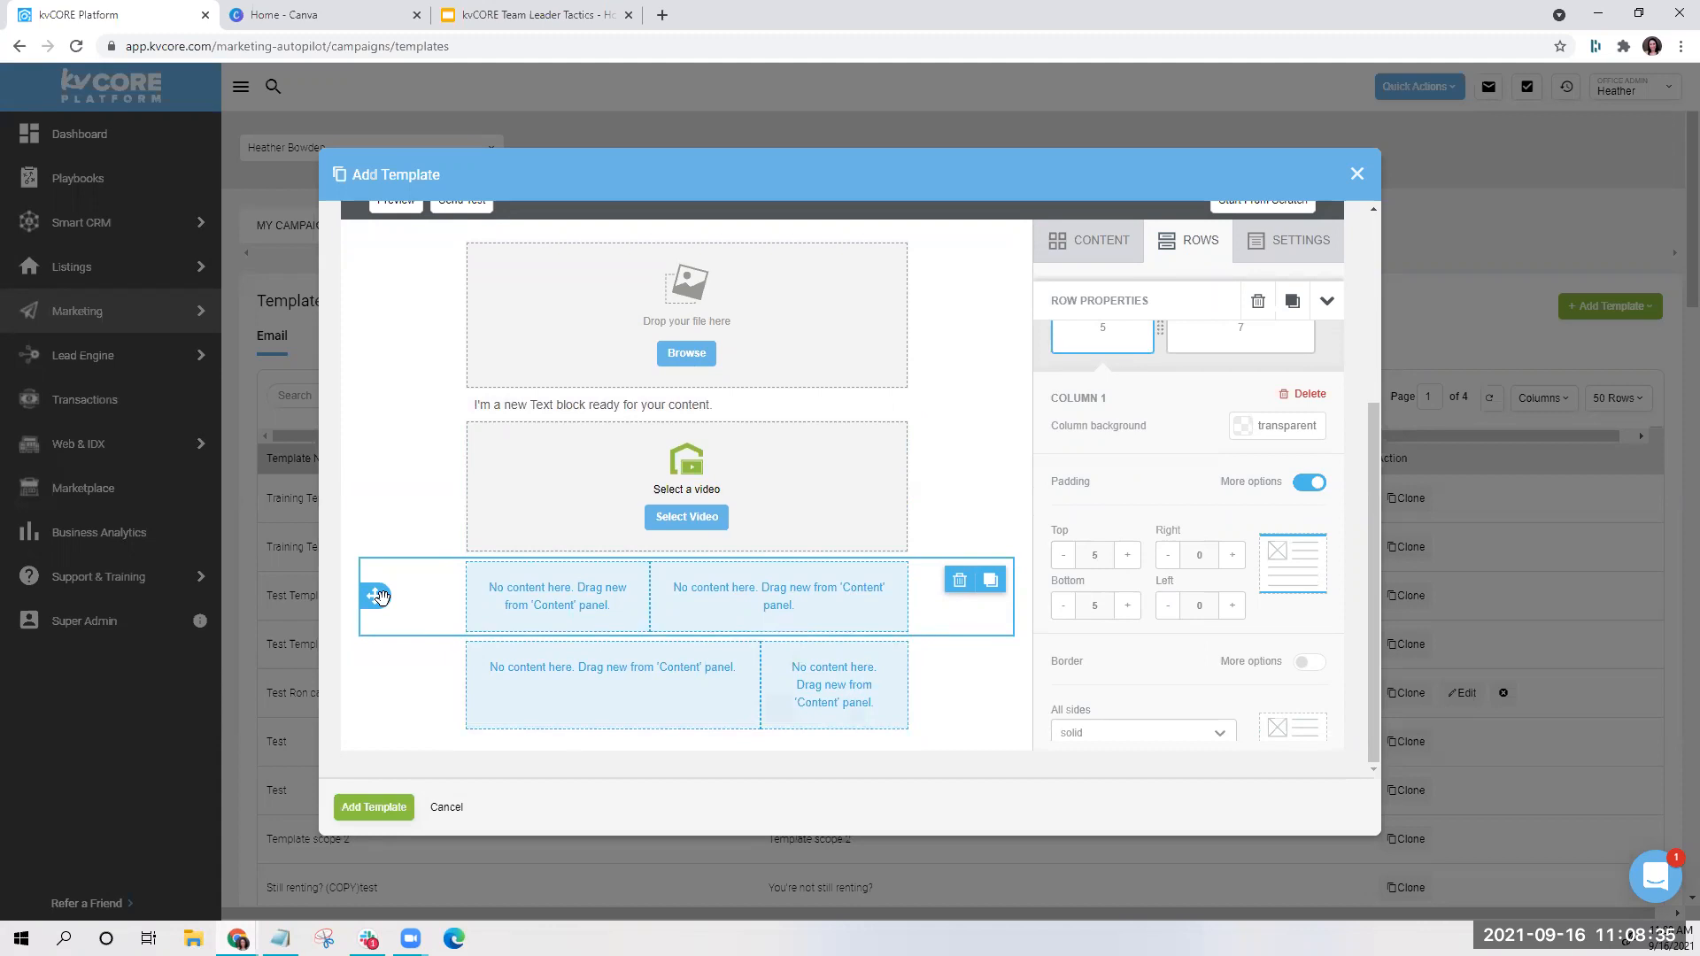
Delete both empty two-column rows below the video block
{"action": "left_click", "coordinate": [953, 584]}
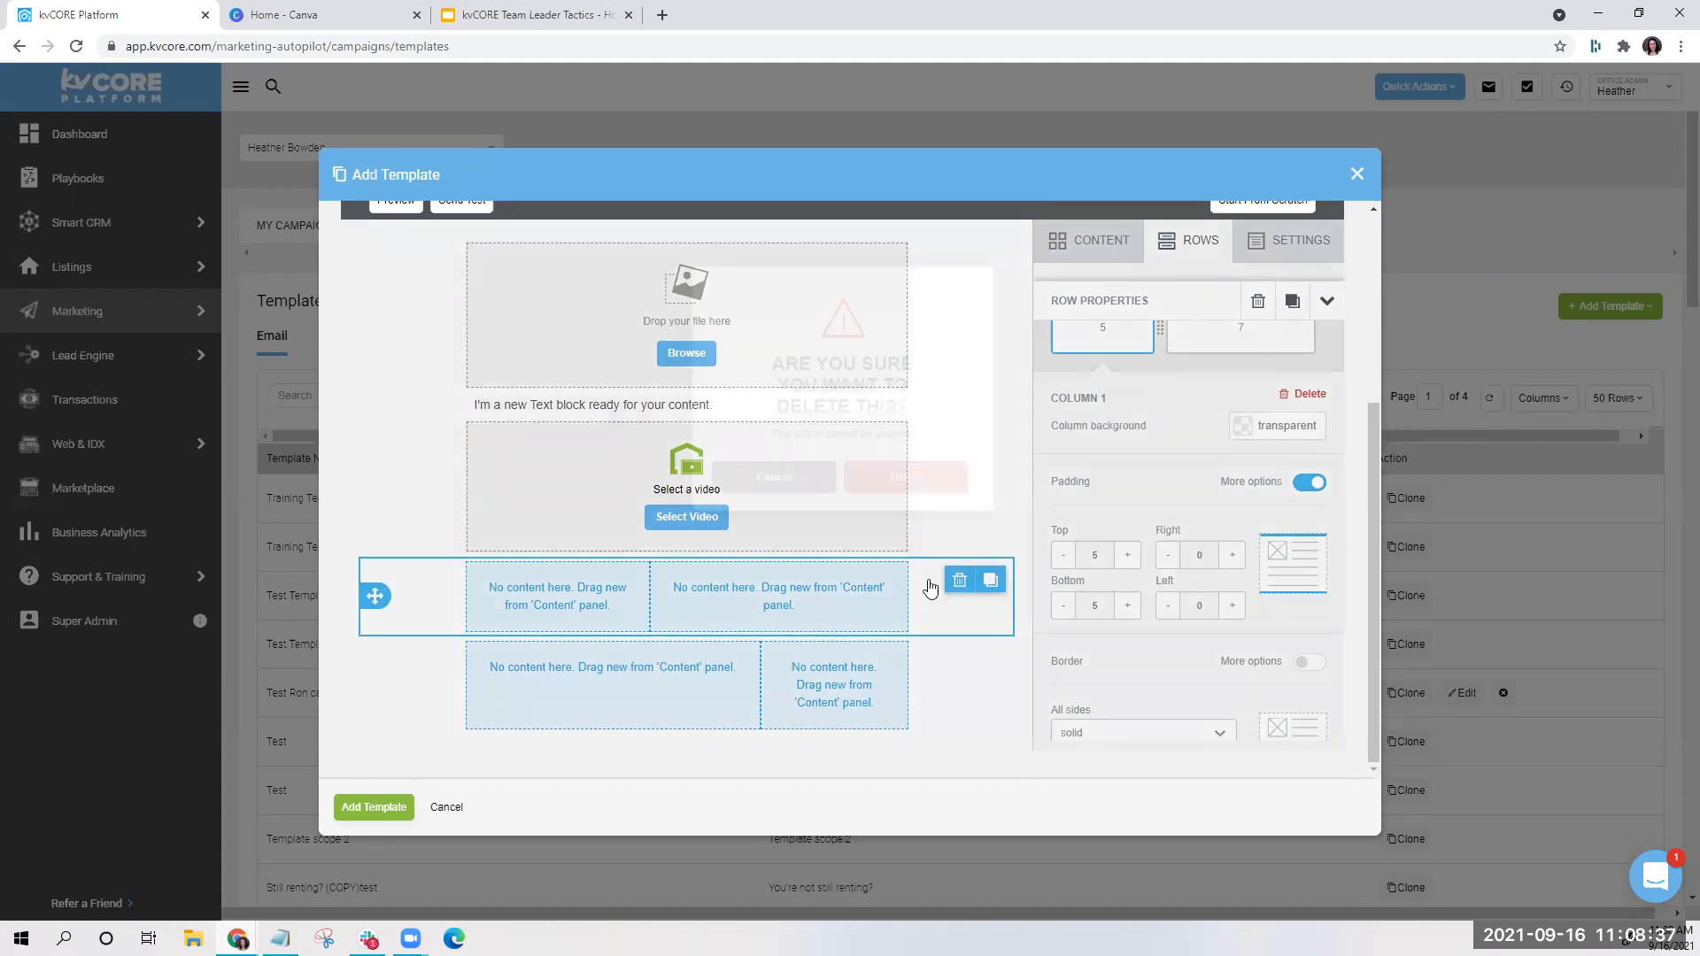
{"action": "left_click", "coordinate": [921, 577]}
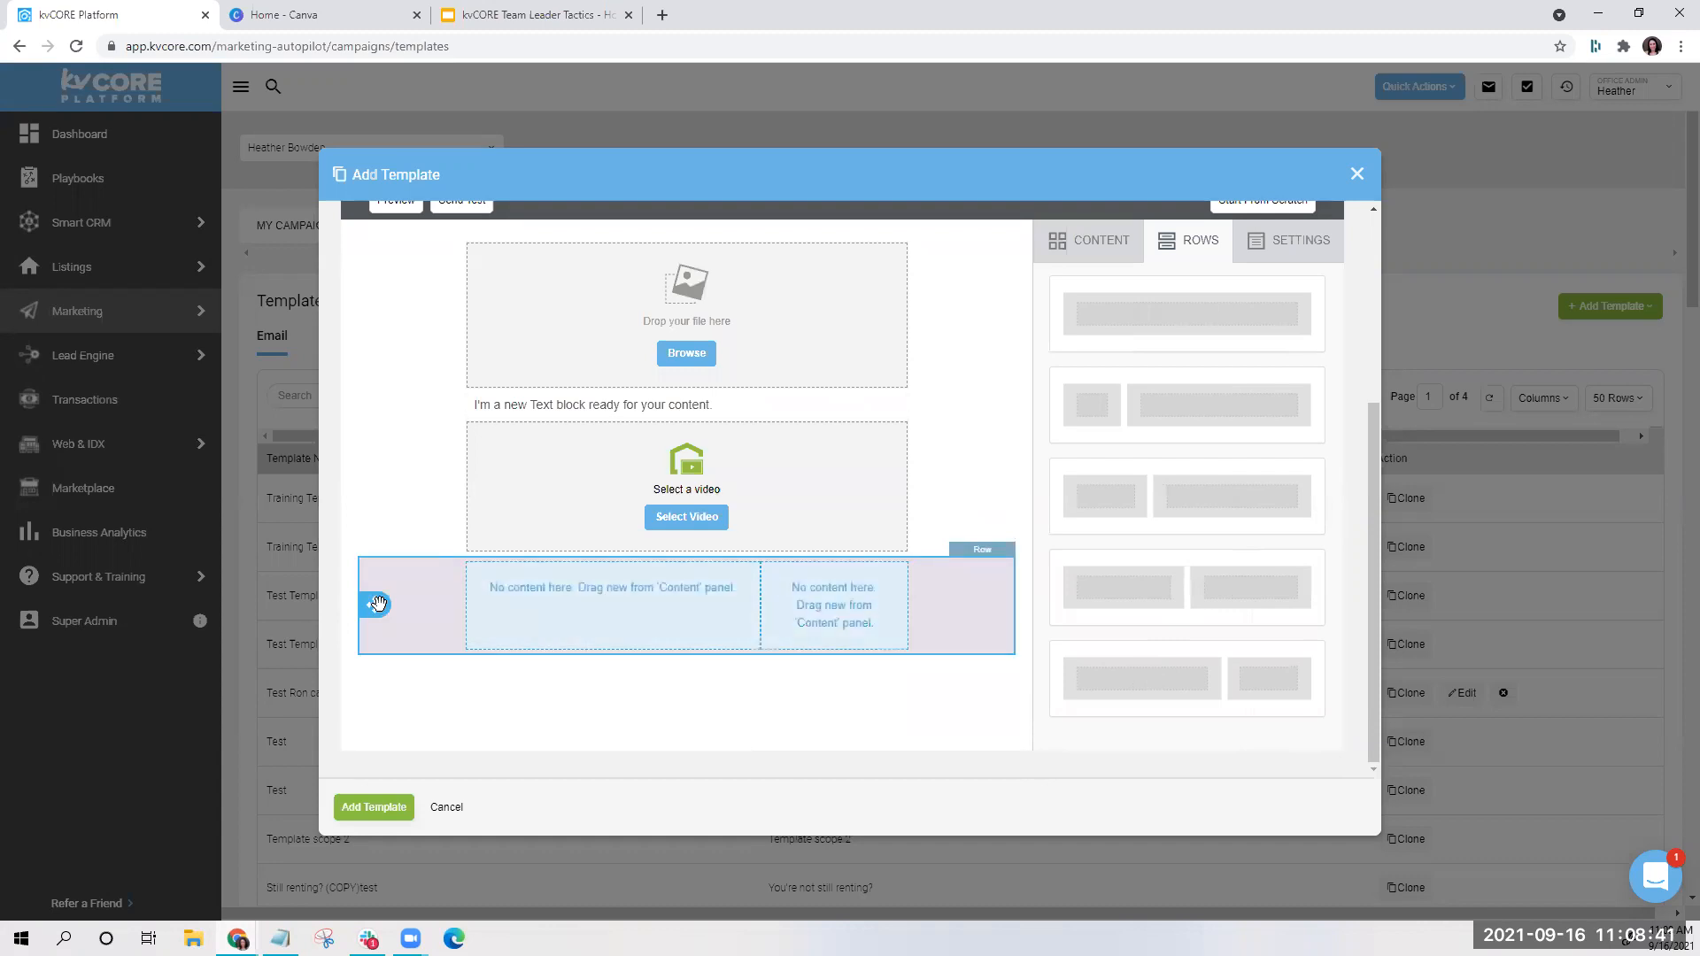
{"action": "left_click", "coordinate": [414, 628]}
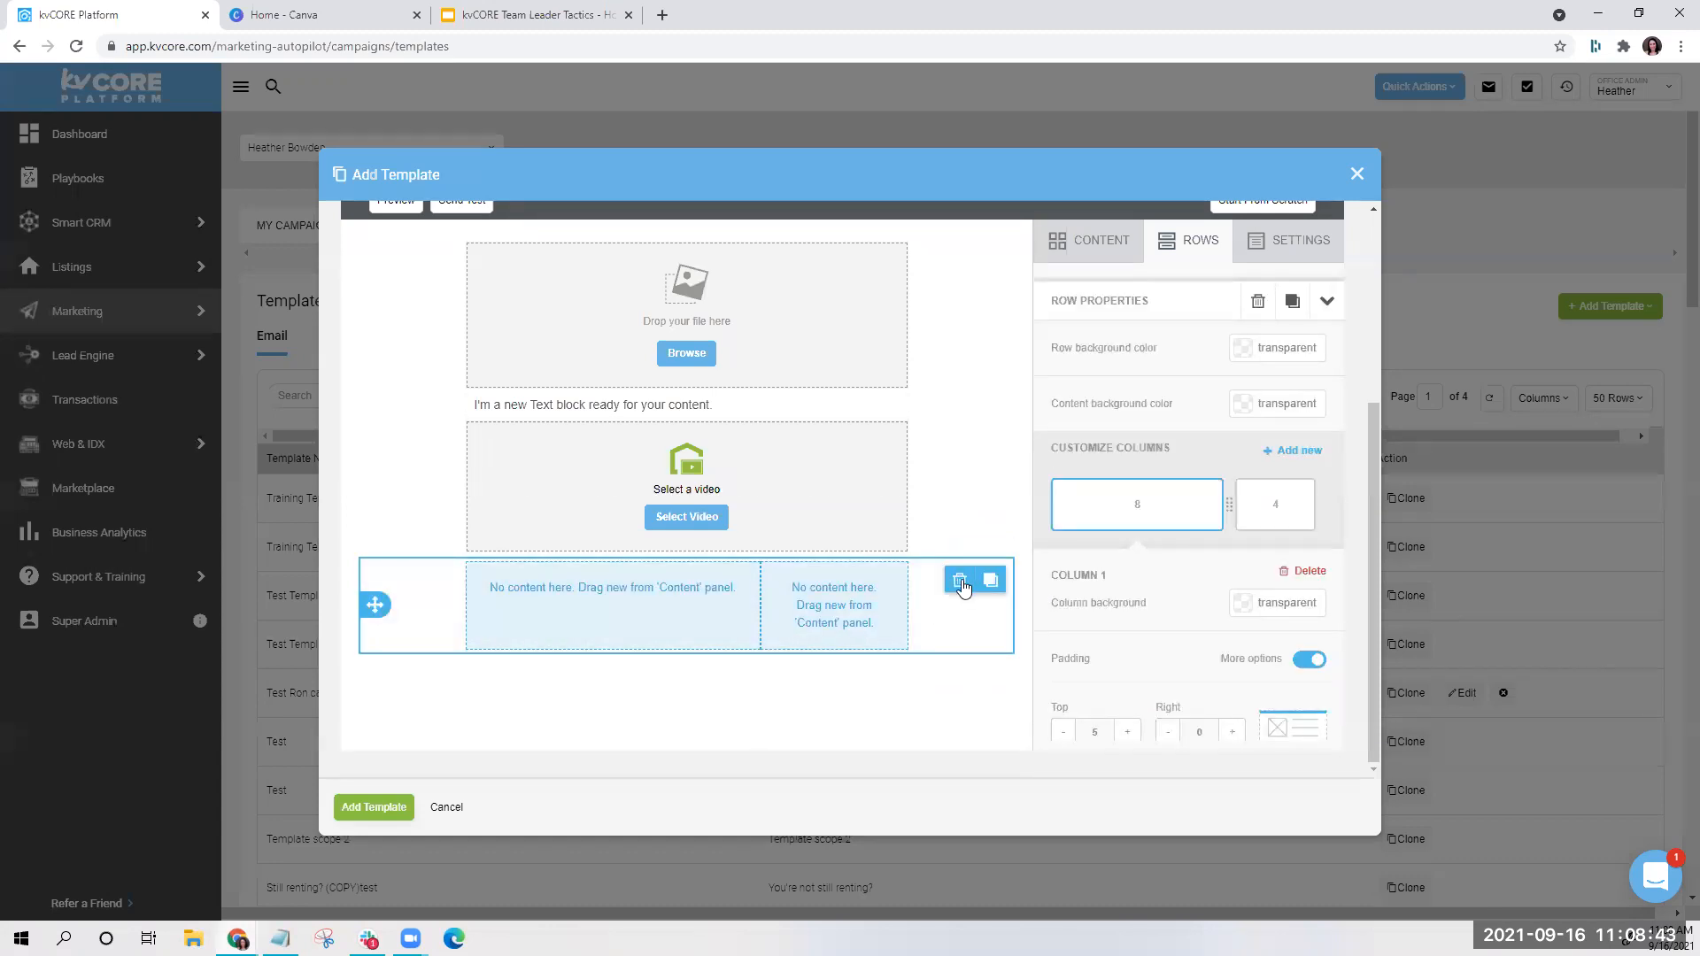
{"action": "left_click", "coordinate": [959, 580]}
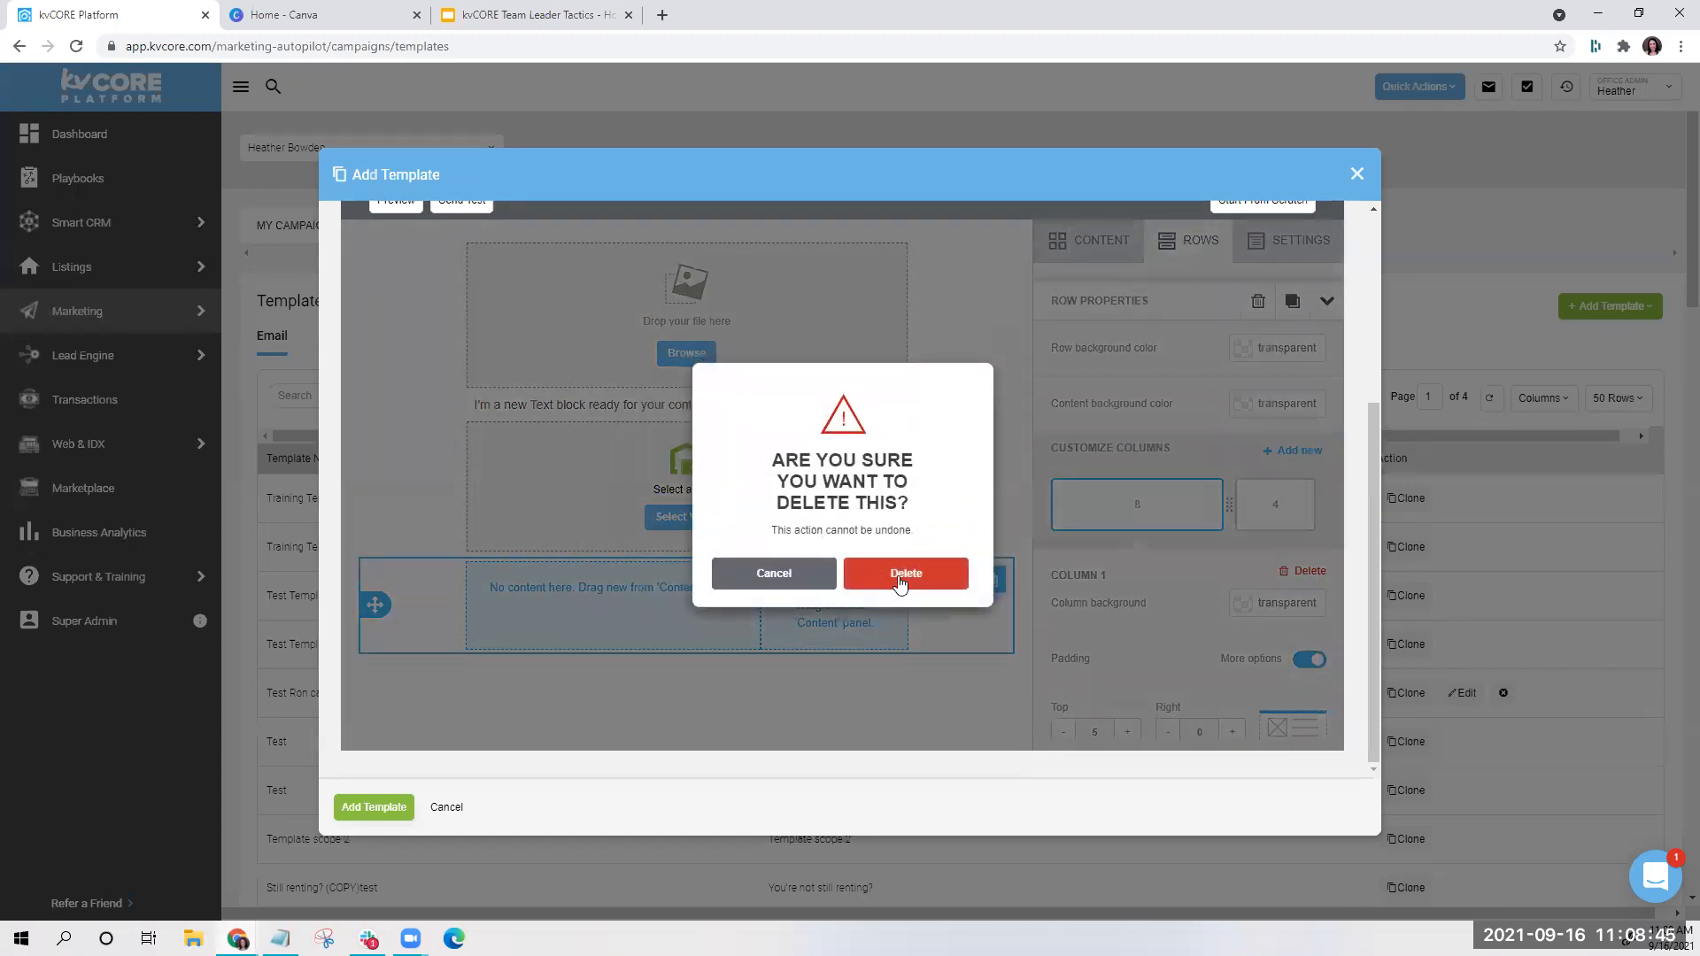
{"action": "left_click", "coordinate": [903, 577]}
Examine the template's general settings and default font choices, and open the image block's properties
{"action": "left_click", "coordinate": [1256, 239]}
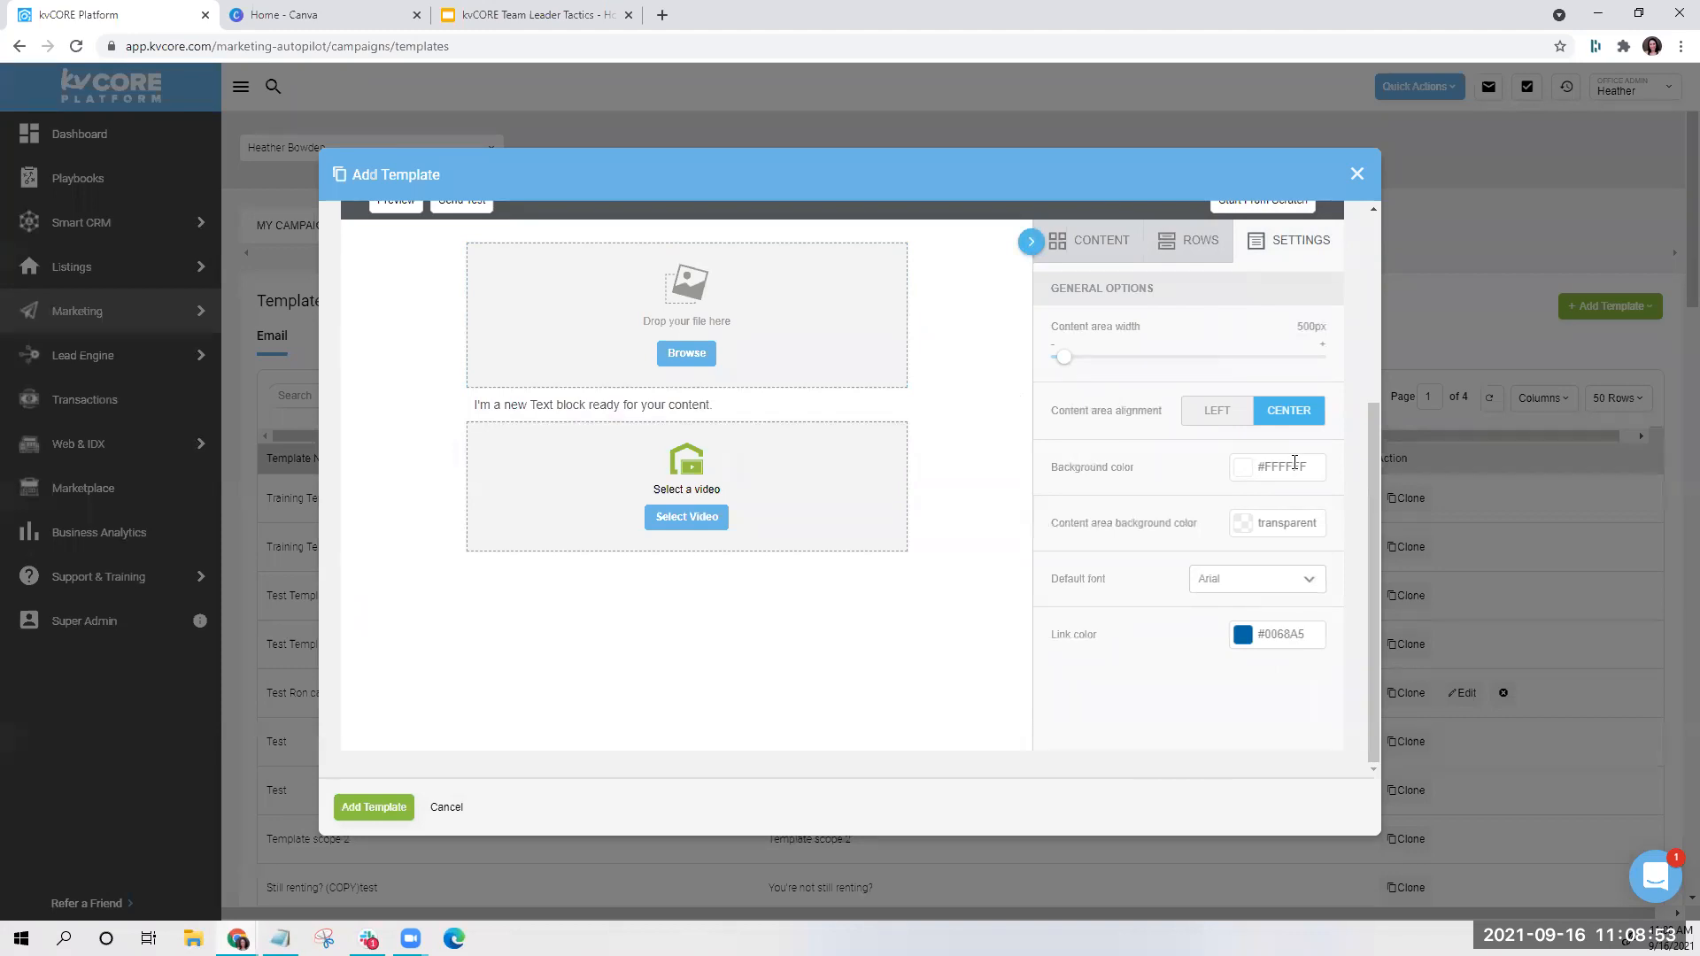
{"action": "left_click", "coordinate": [1231, 590]}
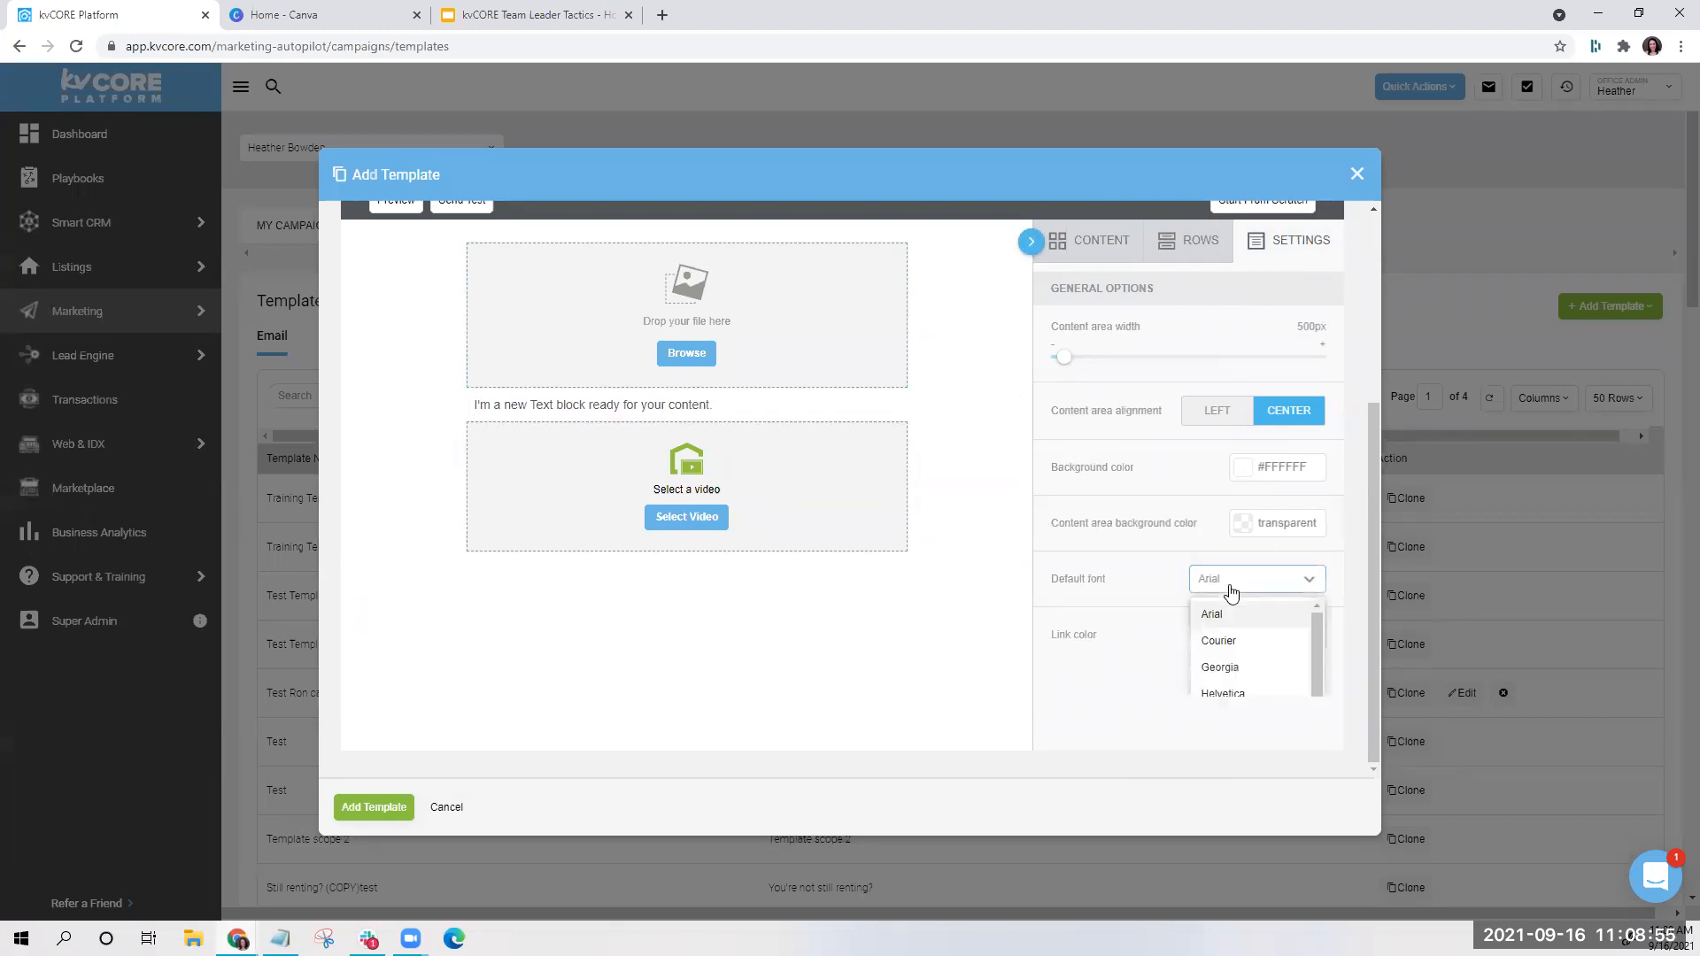
{"action": "scroll", "coordinate": [1217, 642], "scroll_direction": "down", "scroll_amount": 5}
{"action": "left_click", "coordinate": [1163, 601]}
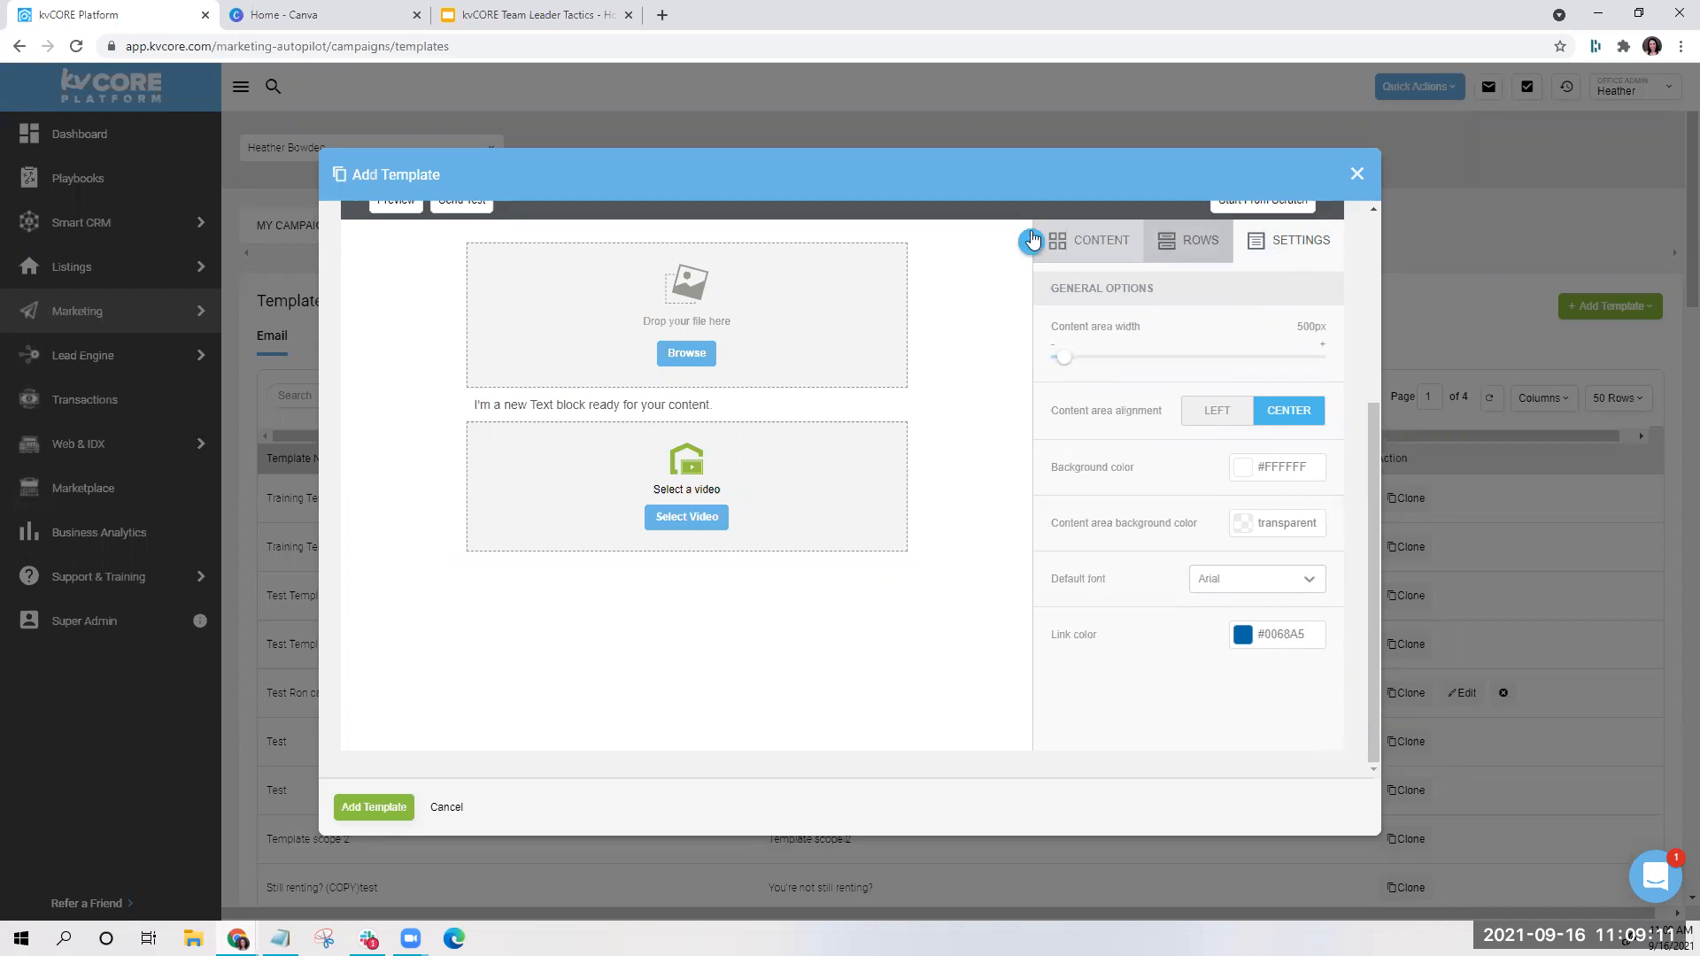
{"action": "left_click", "coordinate": [760, 339]}
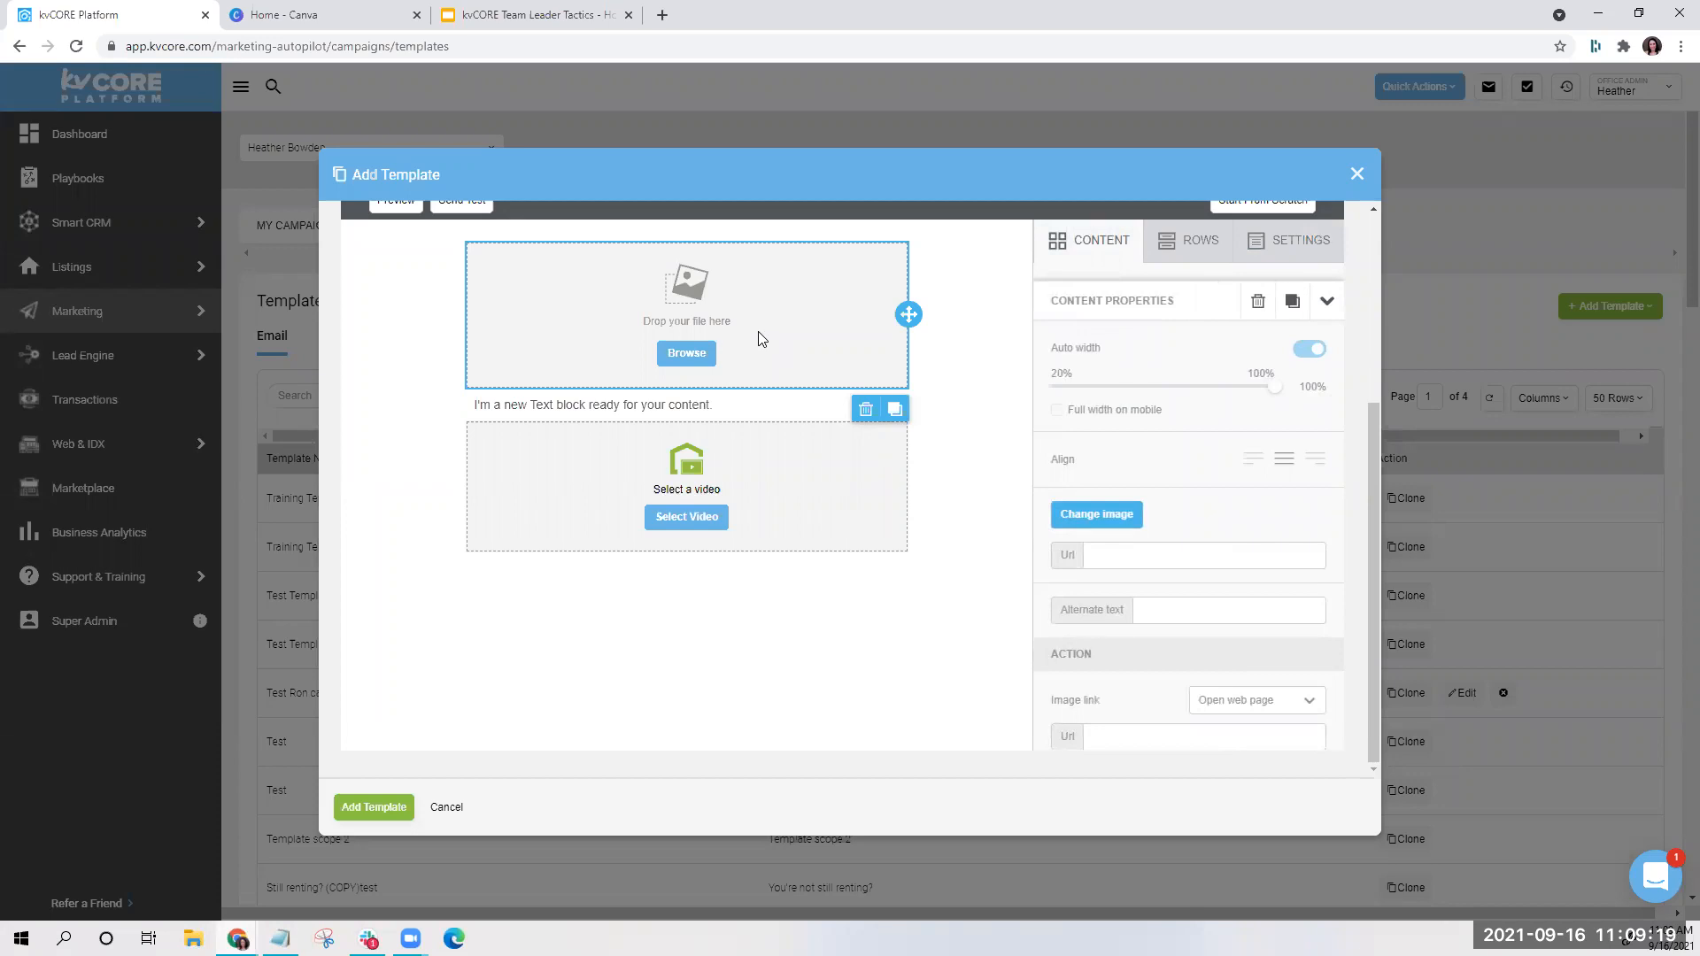
Switch to Canva and create a new custom-size design of 600 × 200 px
{"action": "left_click", "coordinate": [288, 13]}
{"action": "mouse_move", "coordinate": [296, 95]}
{"action": "scroll", "coordinate": [463, 458], "scroll_direction": "down", "scroll_amount": 2}
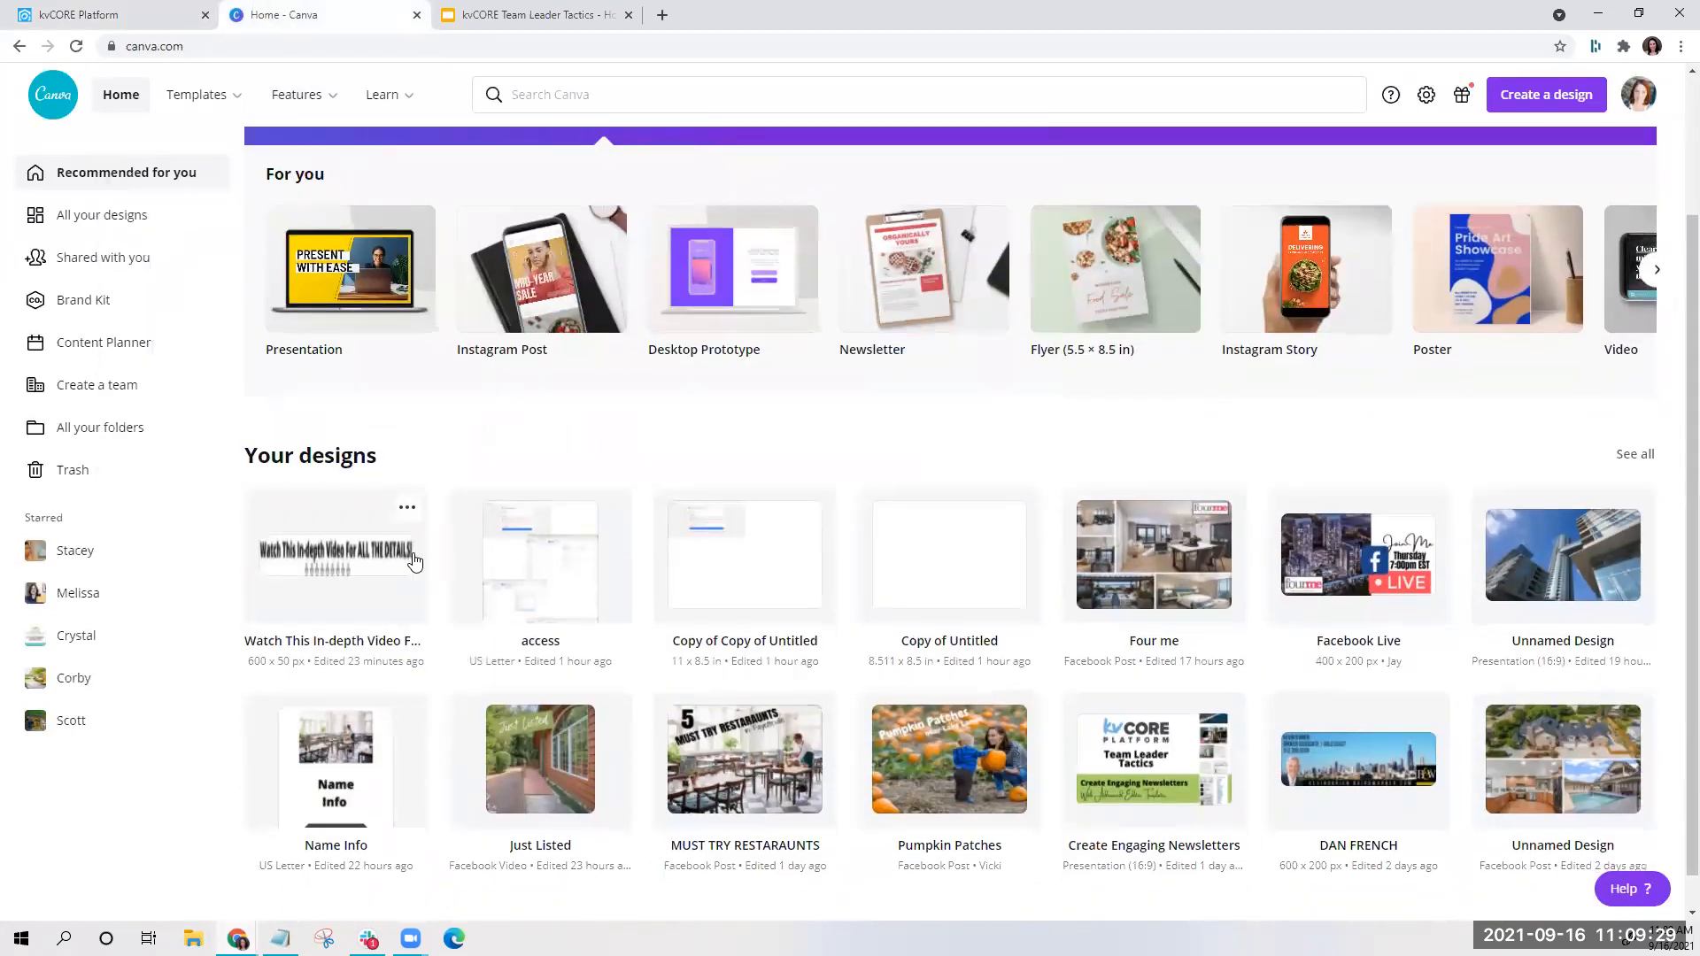
{"action": "scroll", "coordinate": [408, 558], "scroll_direction": "down", "scroll_amount": 1}
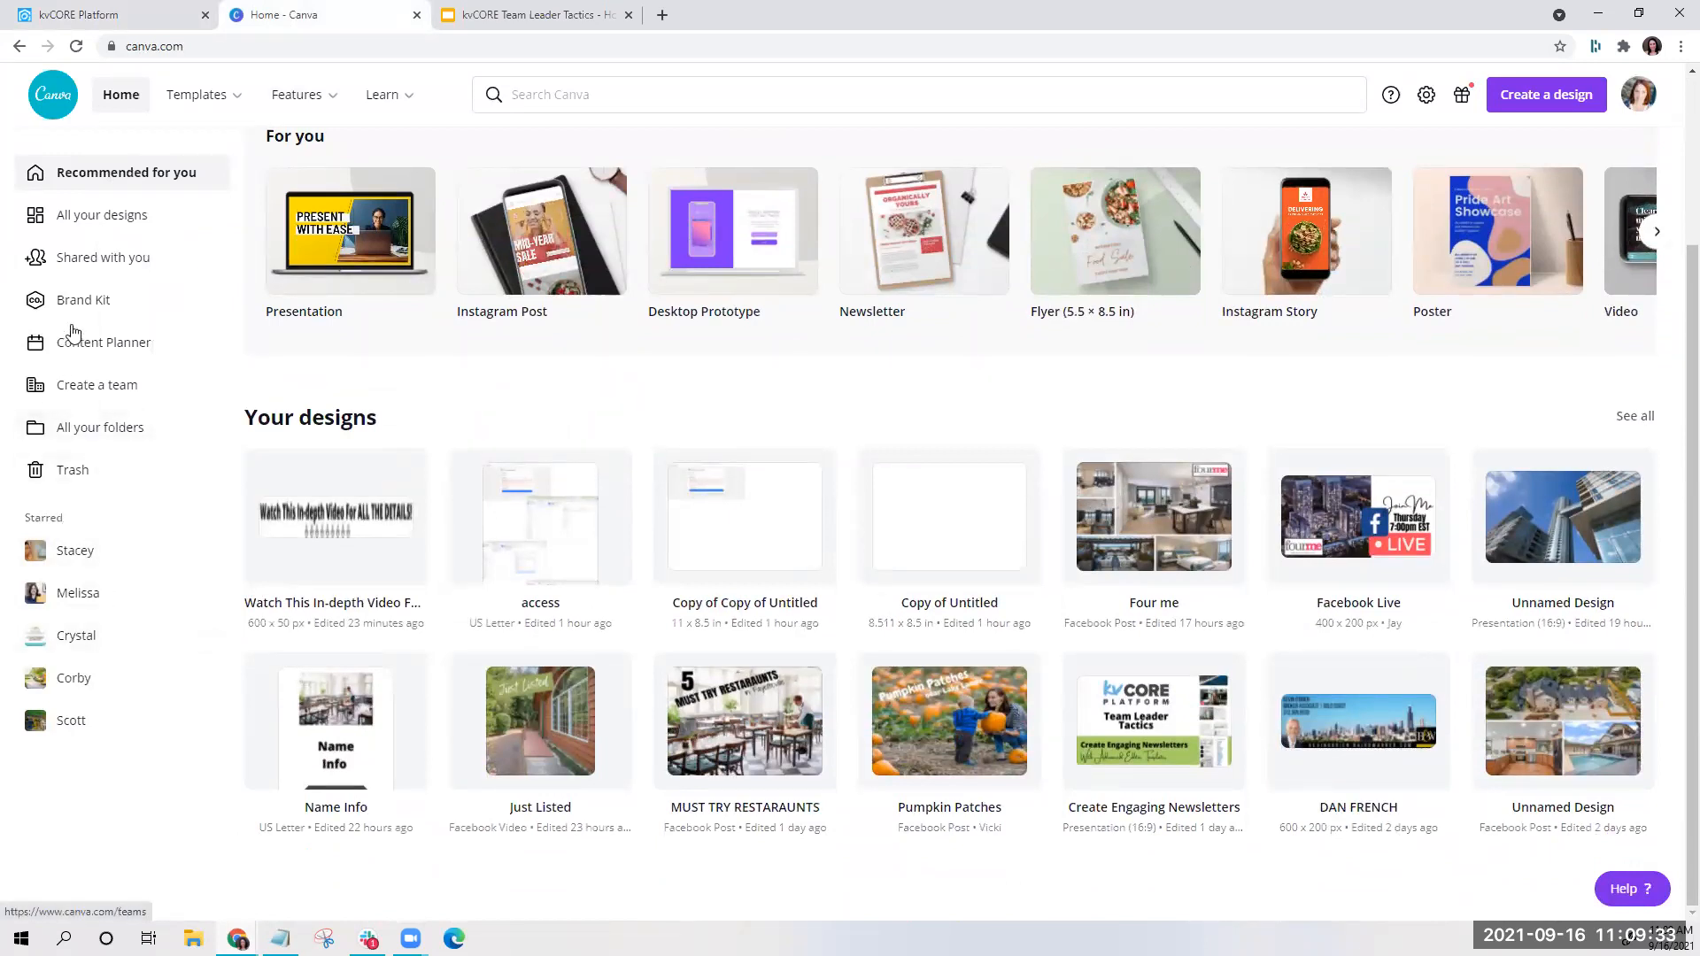
{"action": "left_click", "coordinate": [1550, 107]}
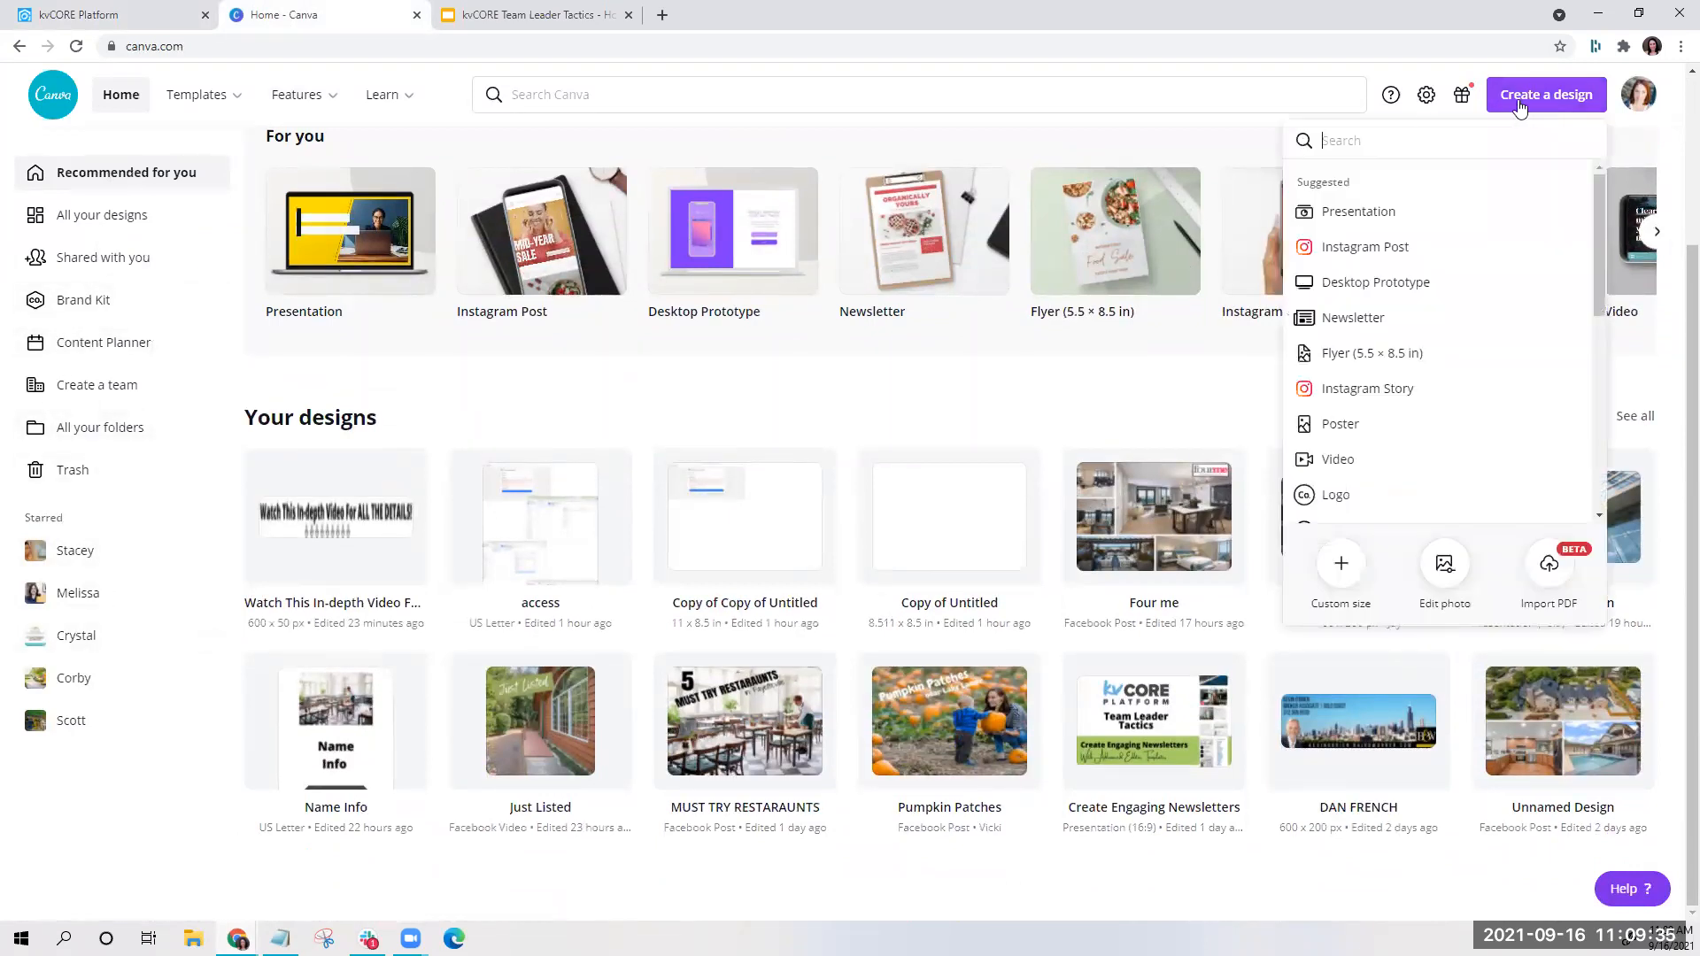
{"action": "left_click", "coordinate": [1339, 576]}
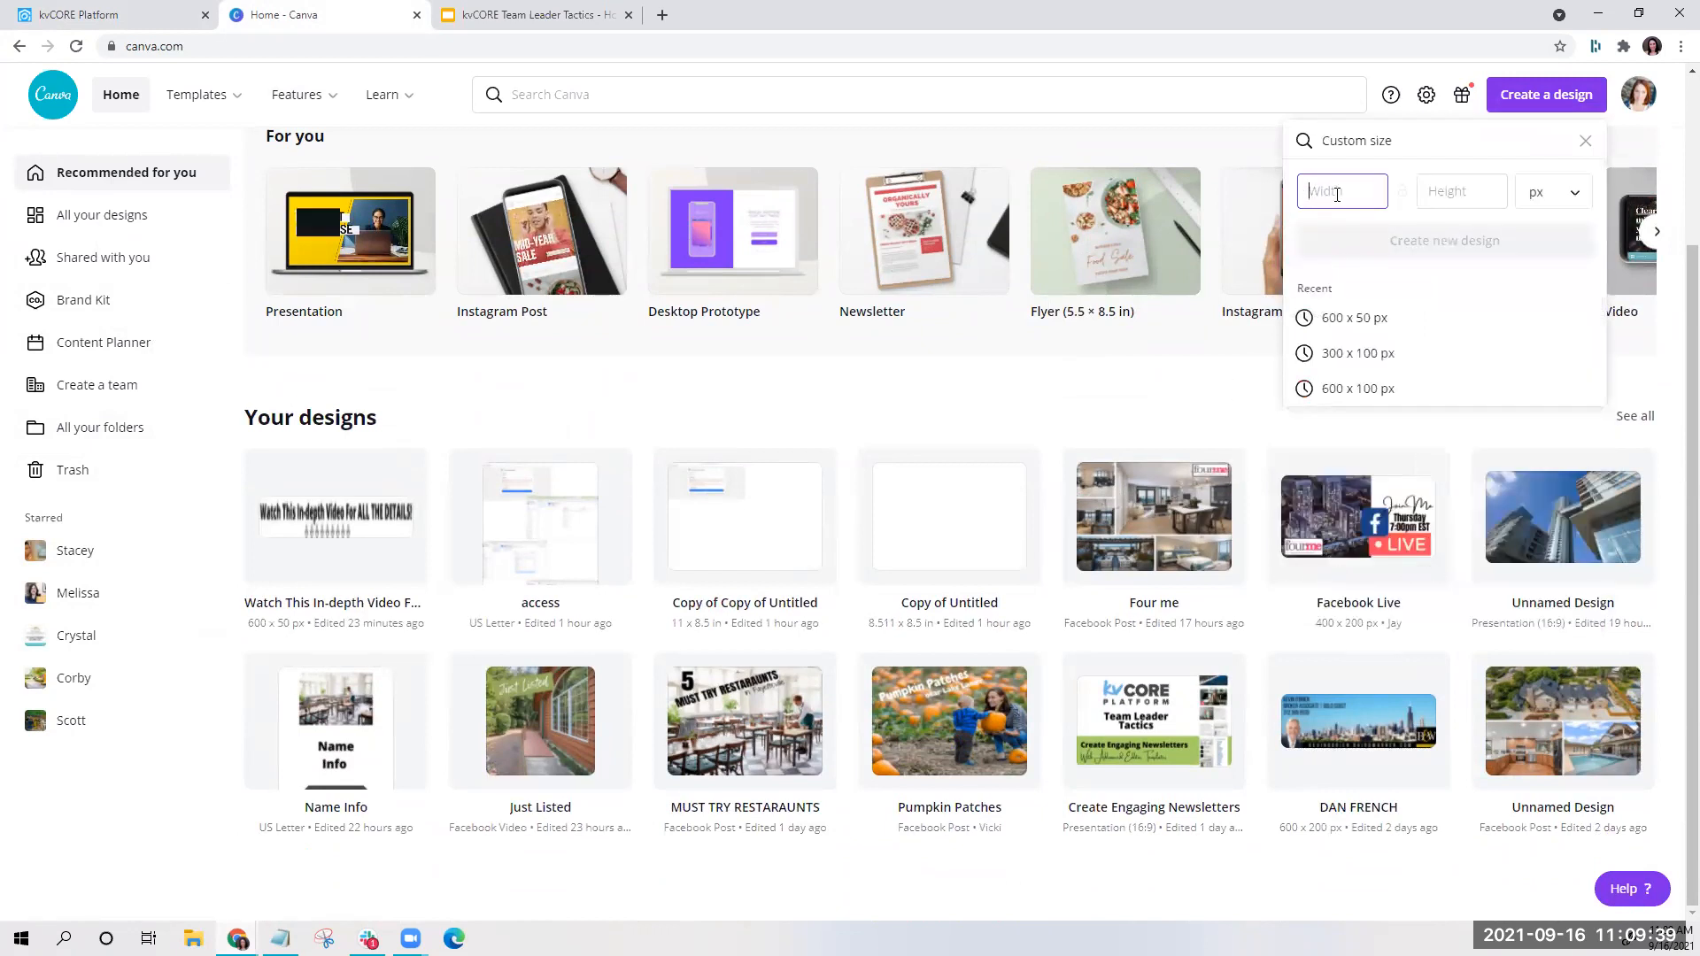
{"action": "type", "text": "600"}
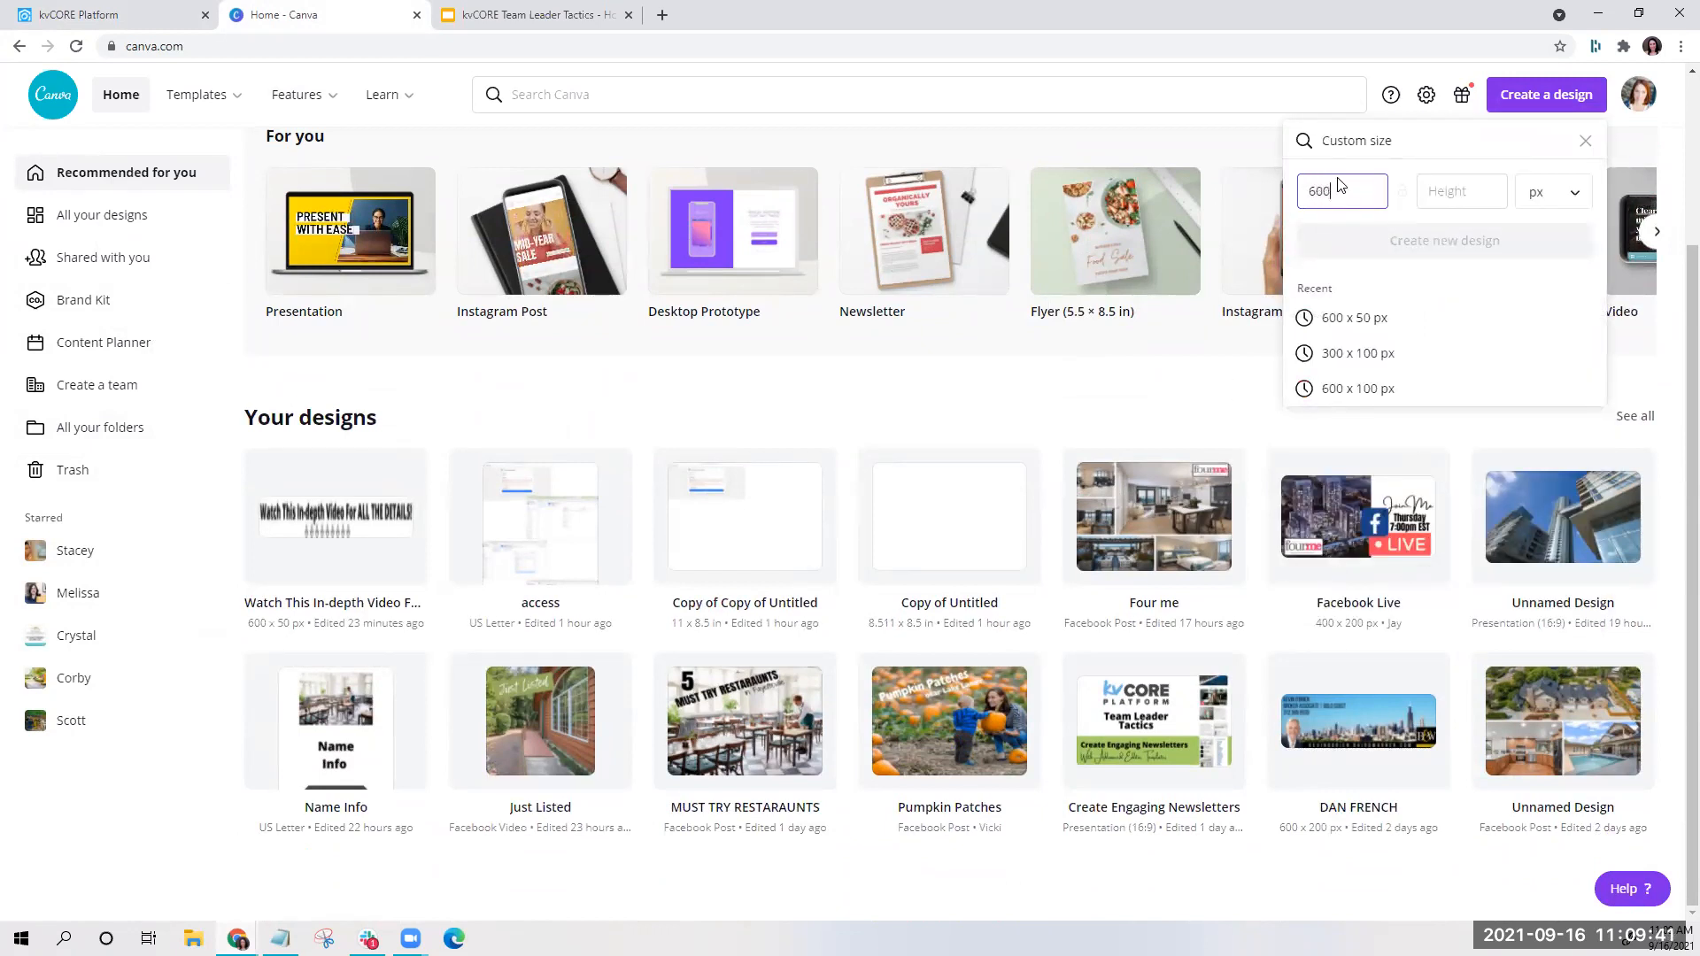
{"action": "left_click", "coordinate": [1442, 191]}
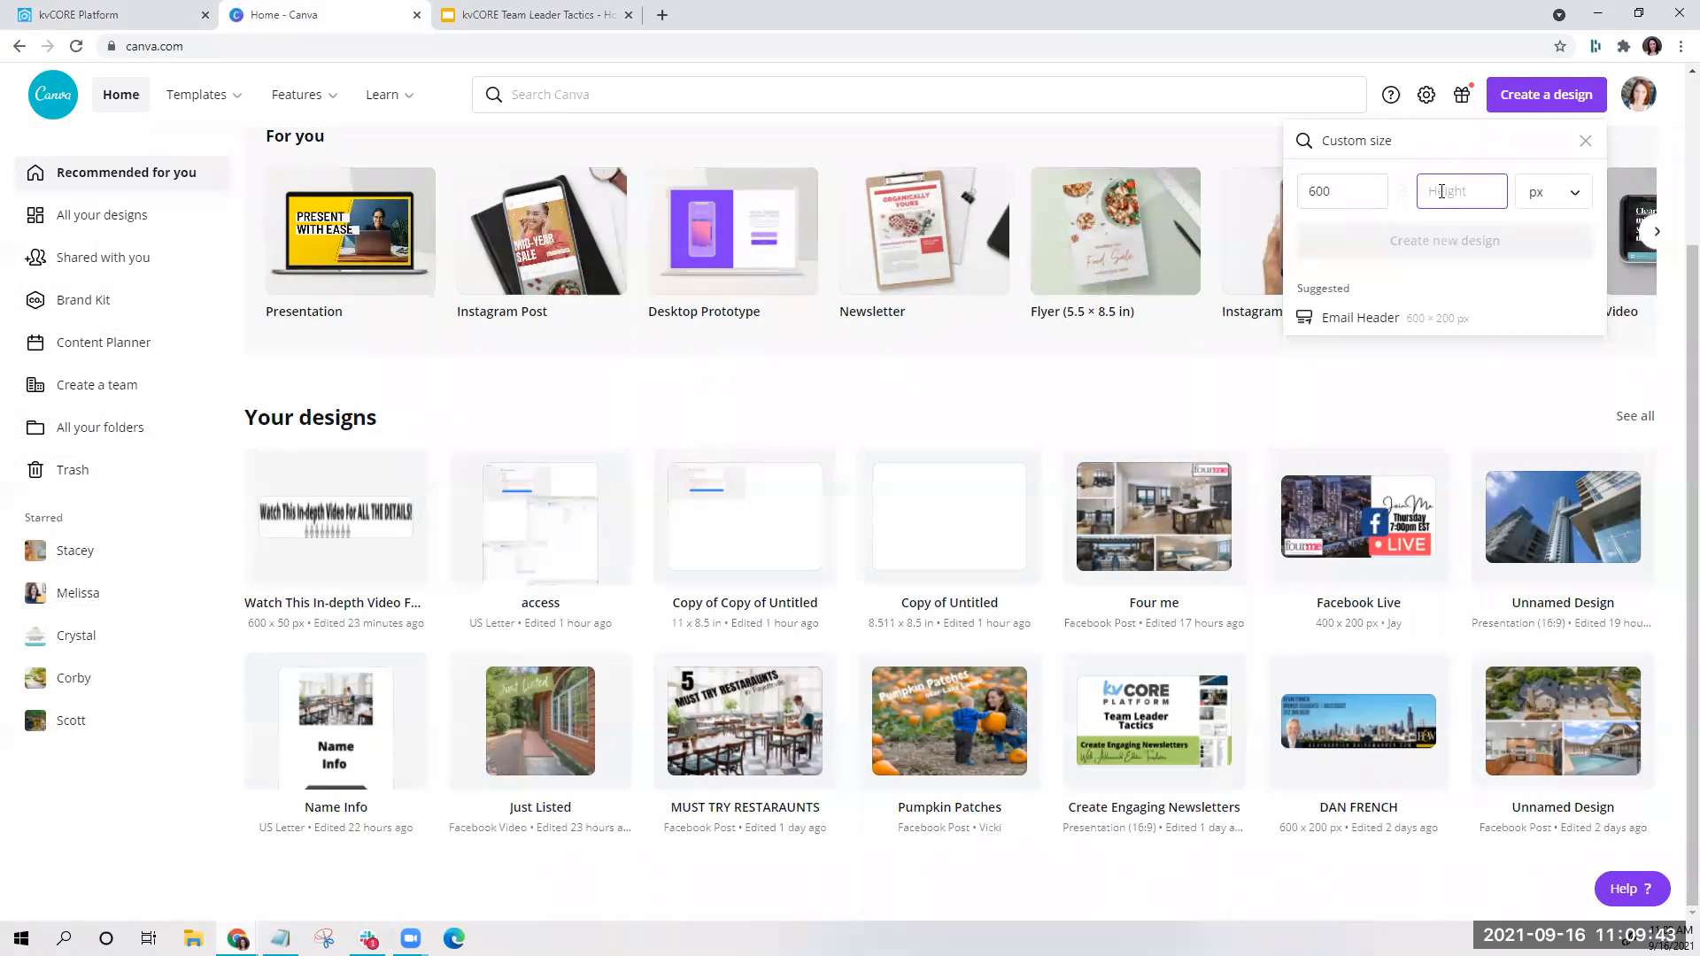
{"action": "type", "text": "200"}
{"action": "left_click", "coordinate": [1466, 239]}
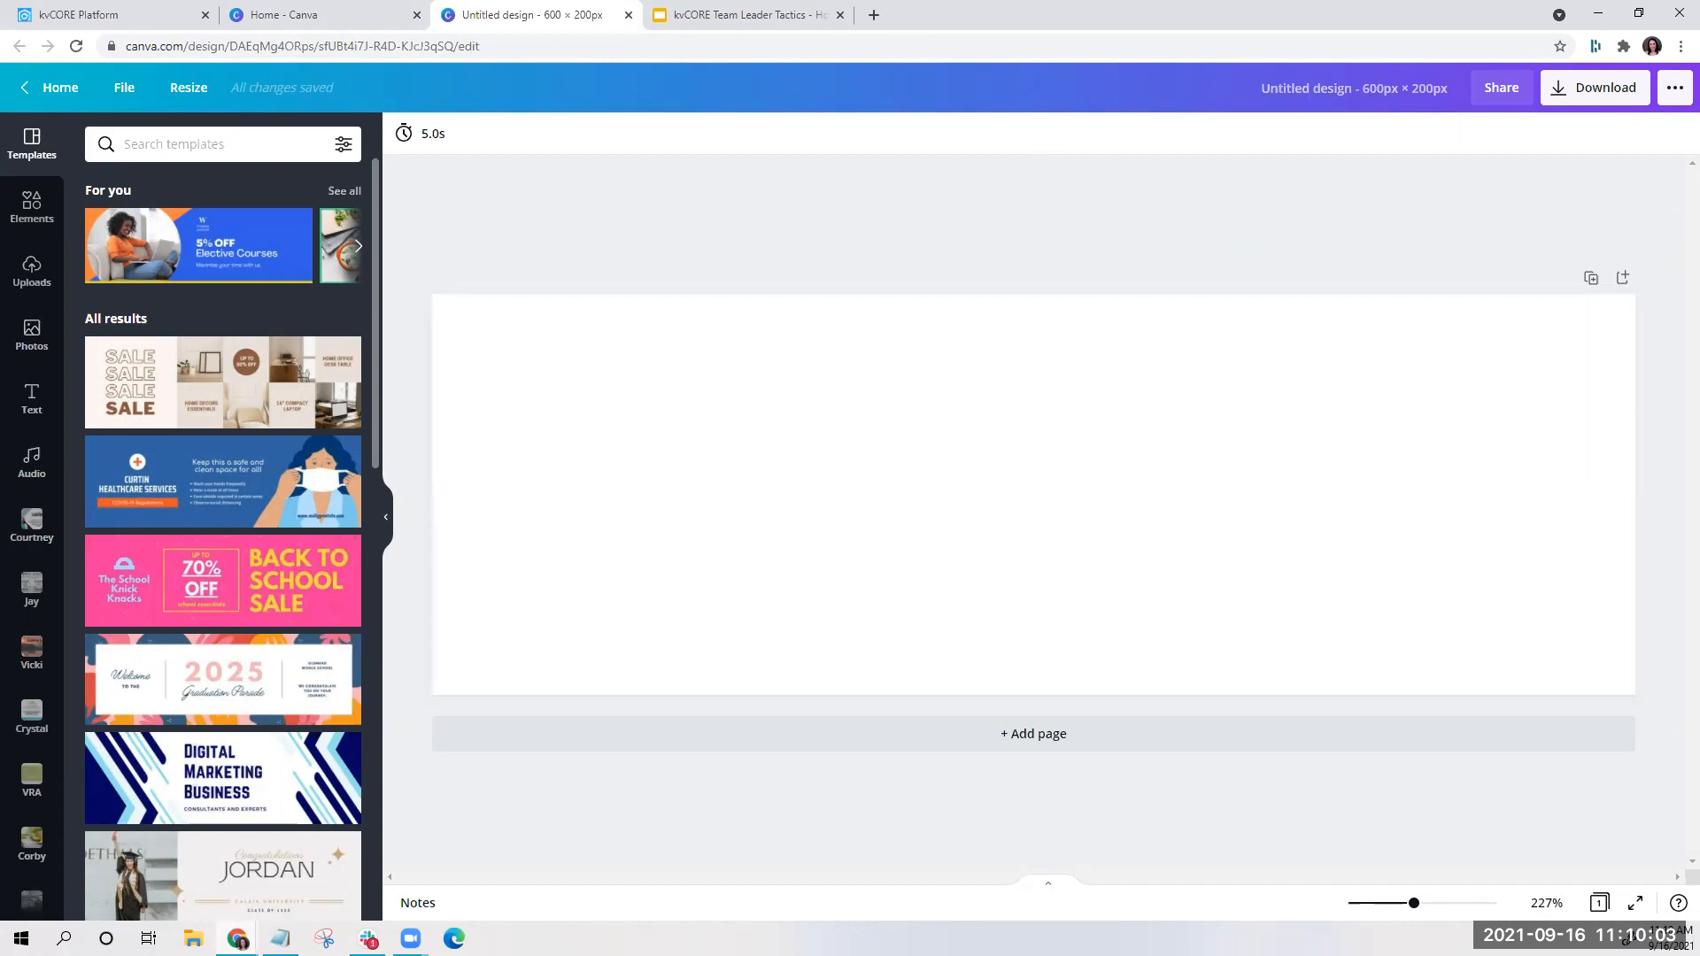
Search the photo library for "minnesota" and fill the page background with the Minneapolis skyline photo showing highway light trails
{"action": "left_click", "coordinate": [32, 337]}
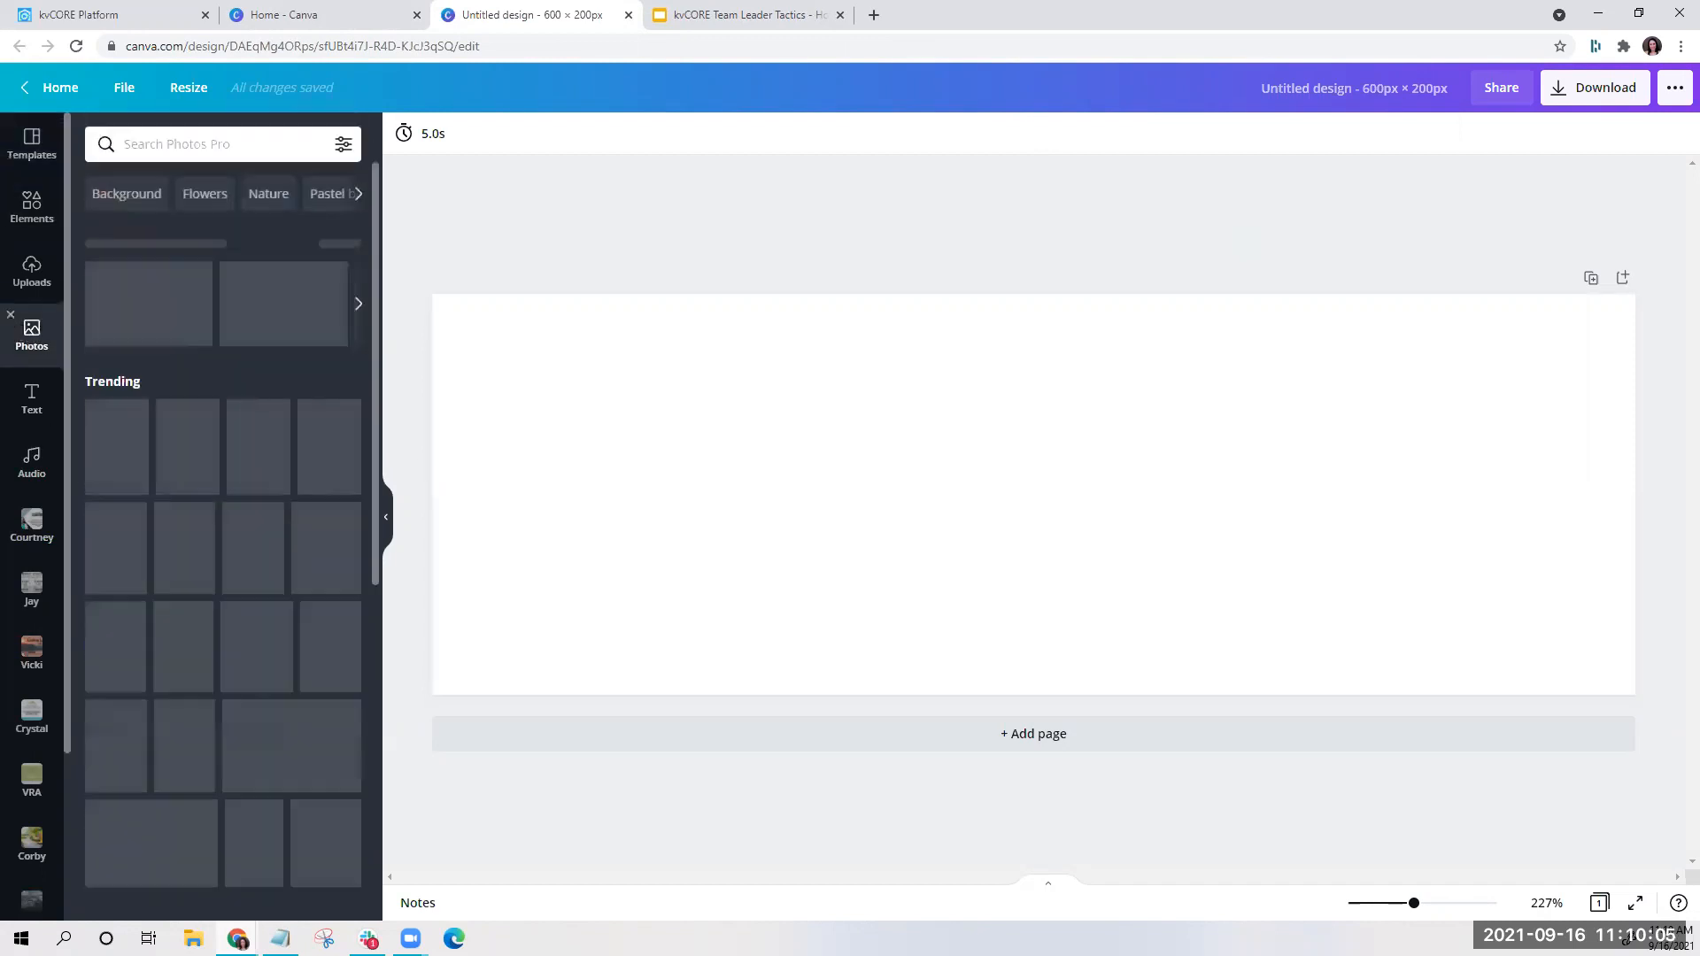
{"action": "left_click", "coordinate": [214, 143]}
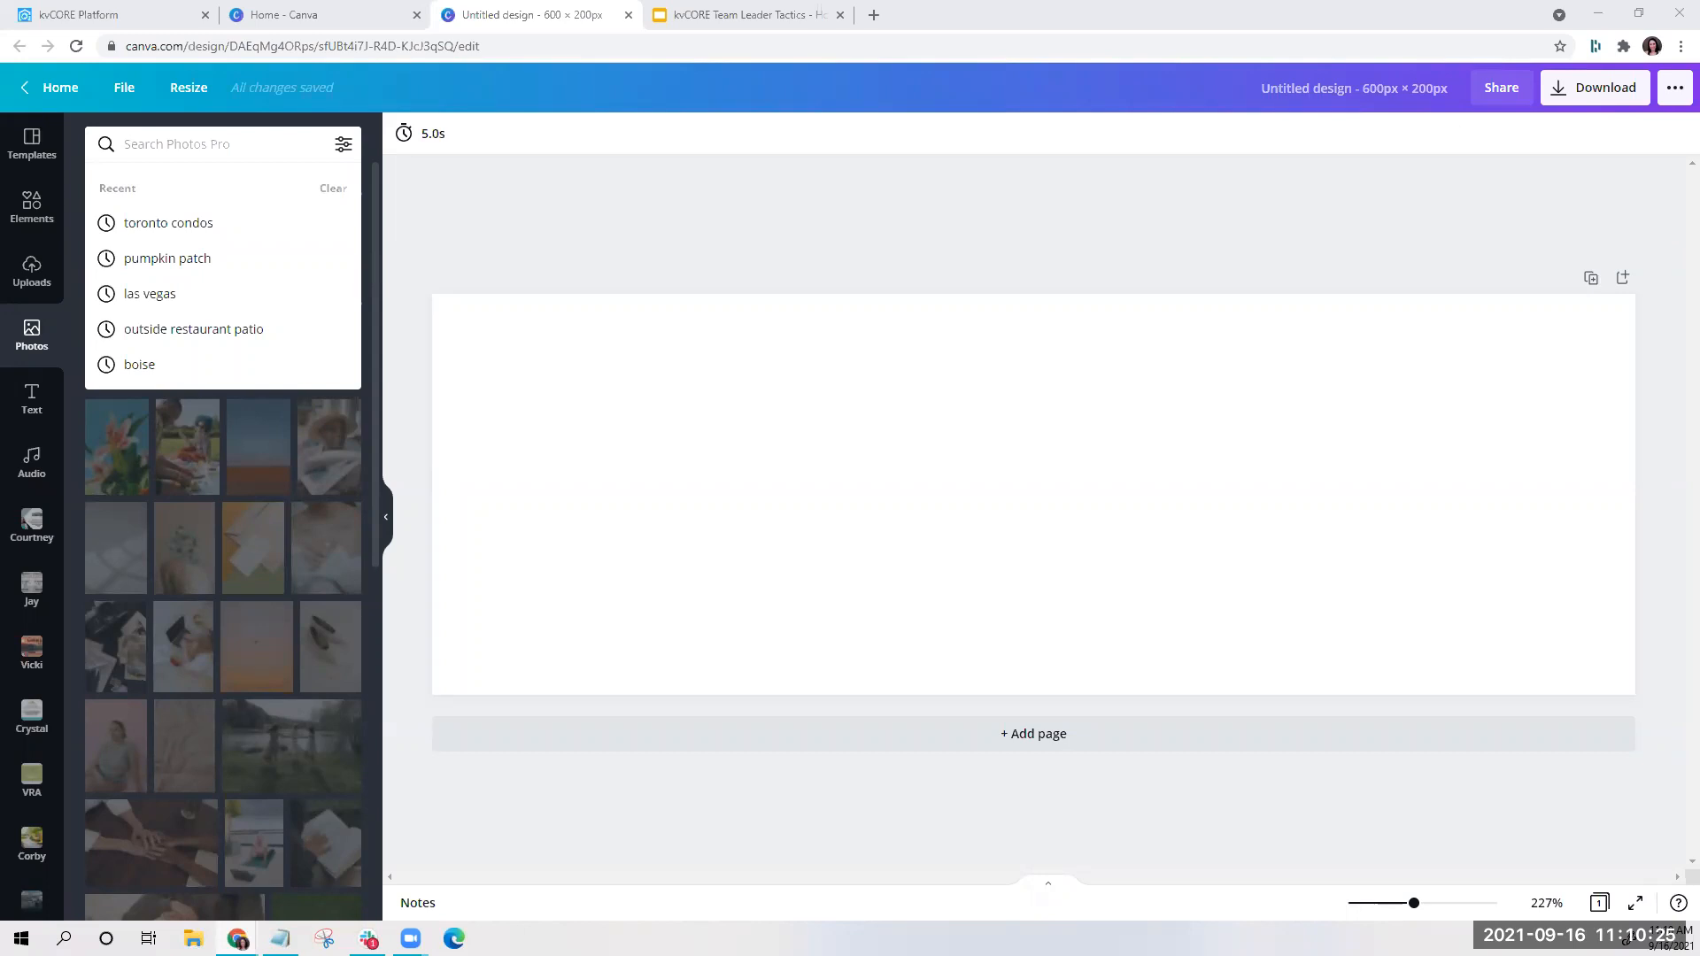
{"action": "left_click", "coordinate": [226, 144]}
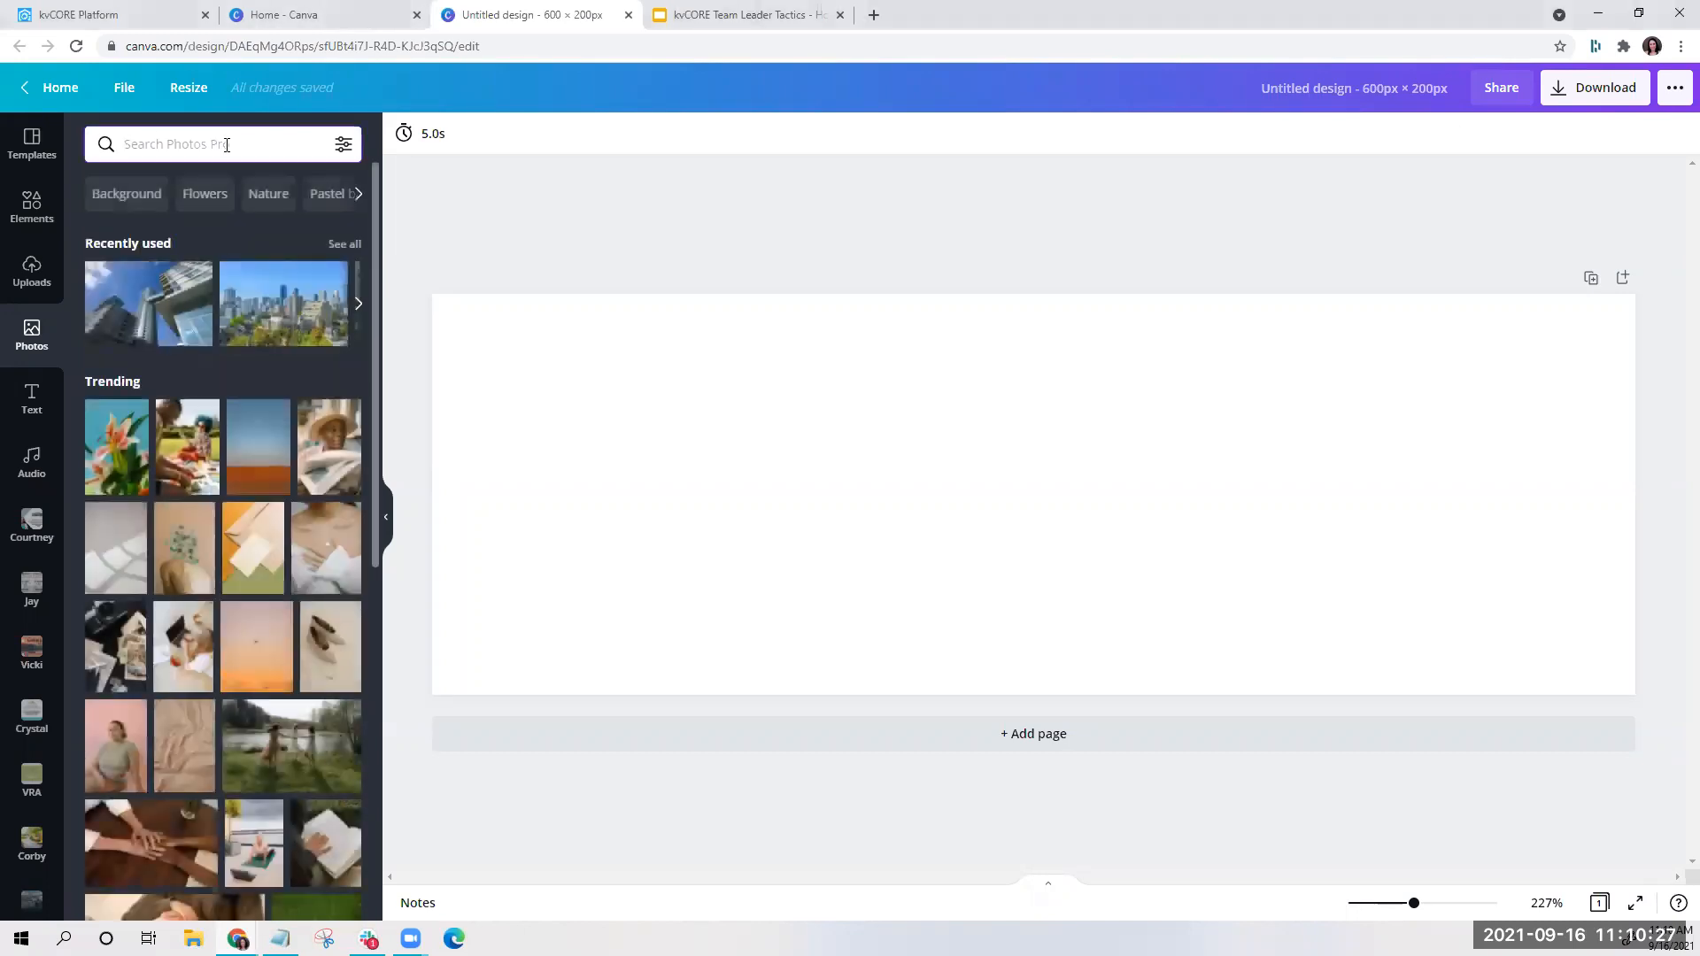
{"action": "type", "text": "minnesota"}
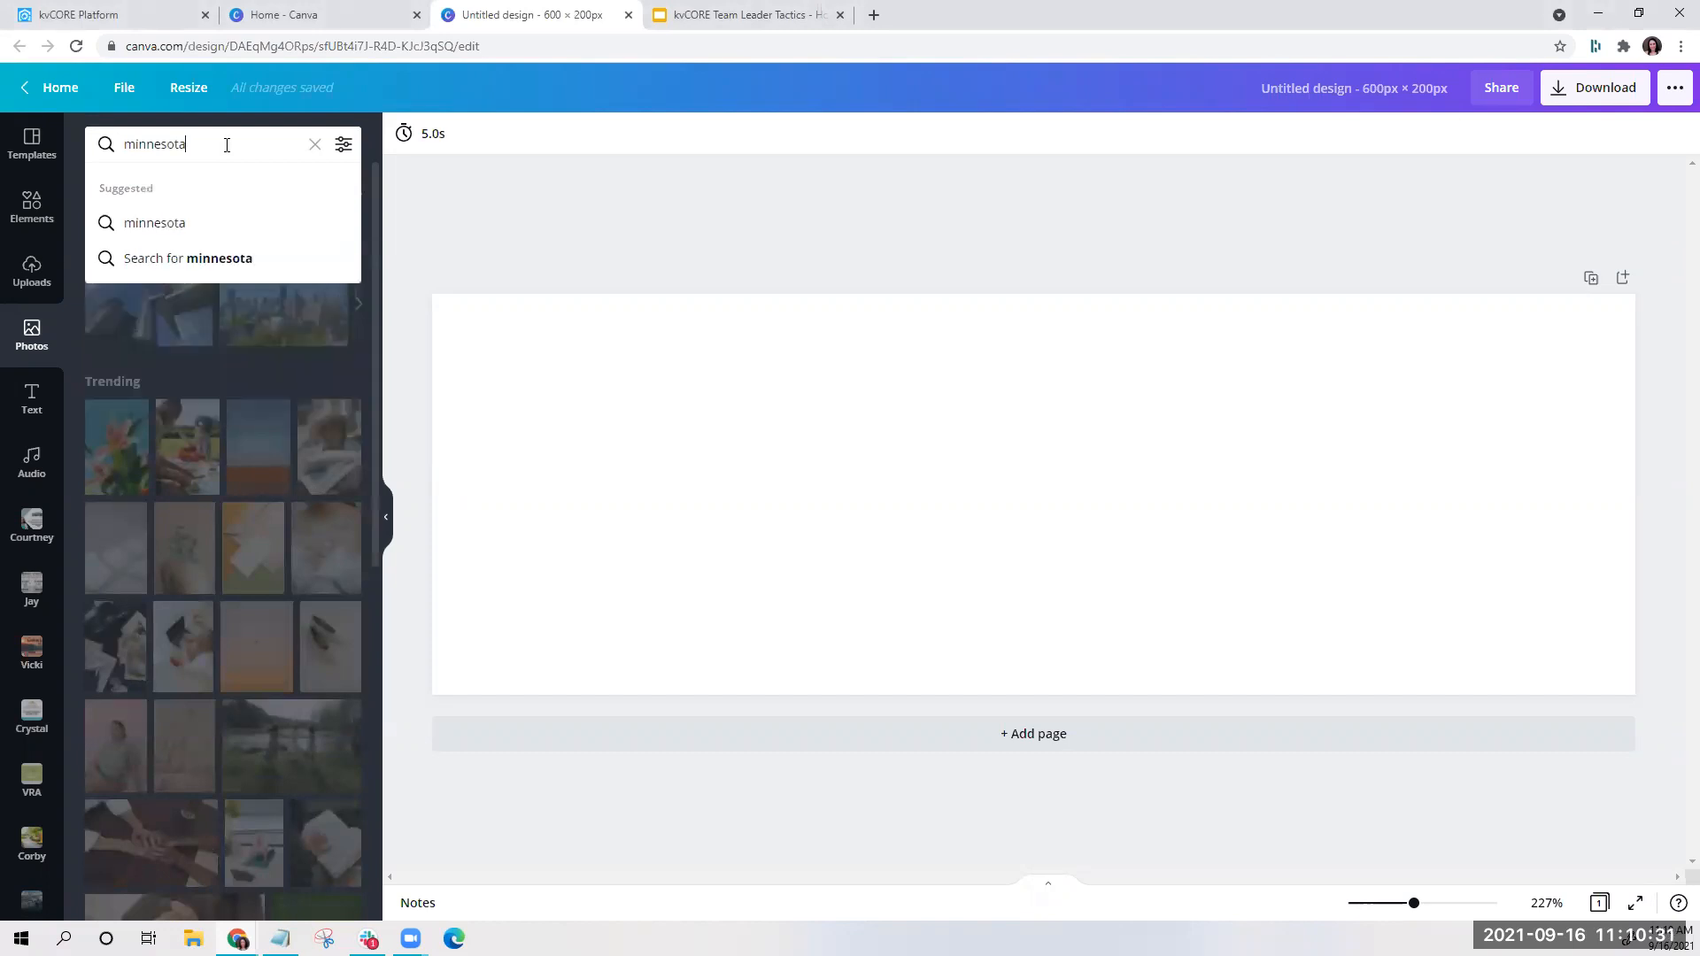
{"action": "key", "text": "Return"}
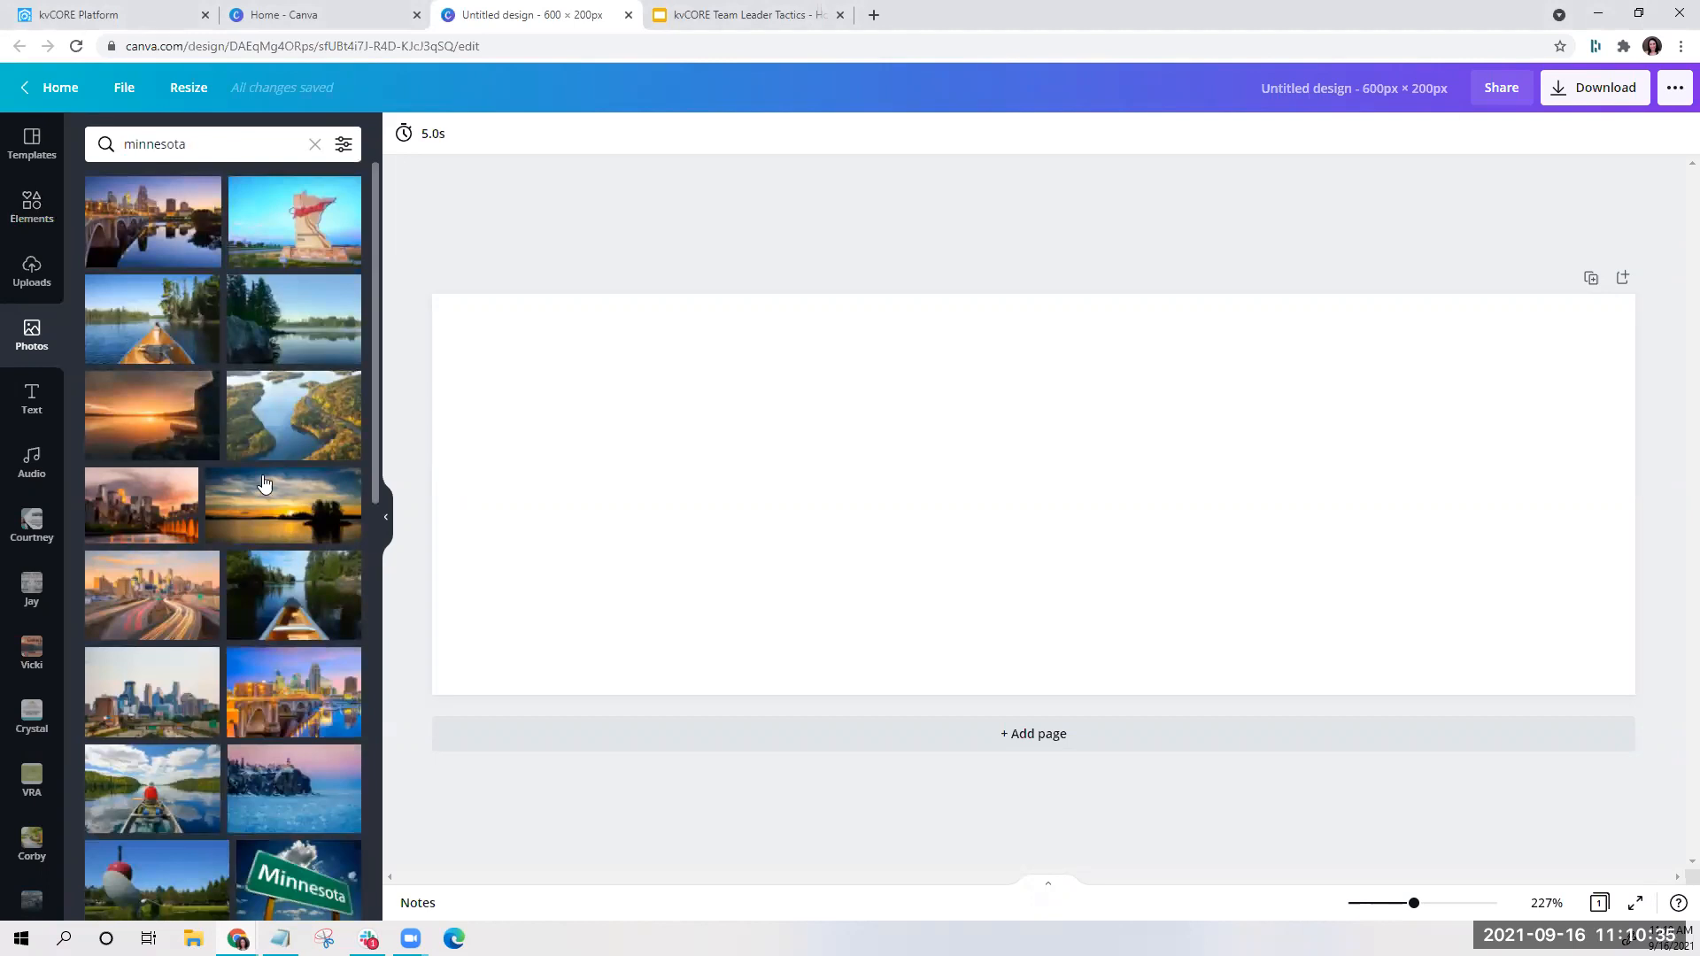
{"action": "left_click_drag", "start_coordinate": [114, 601], "coordinate": [455, 514]}
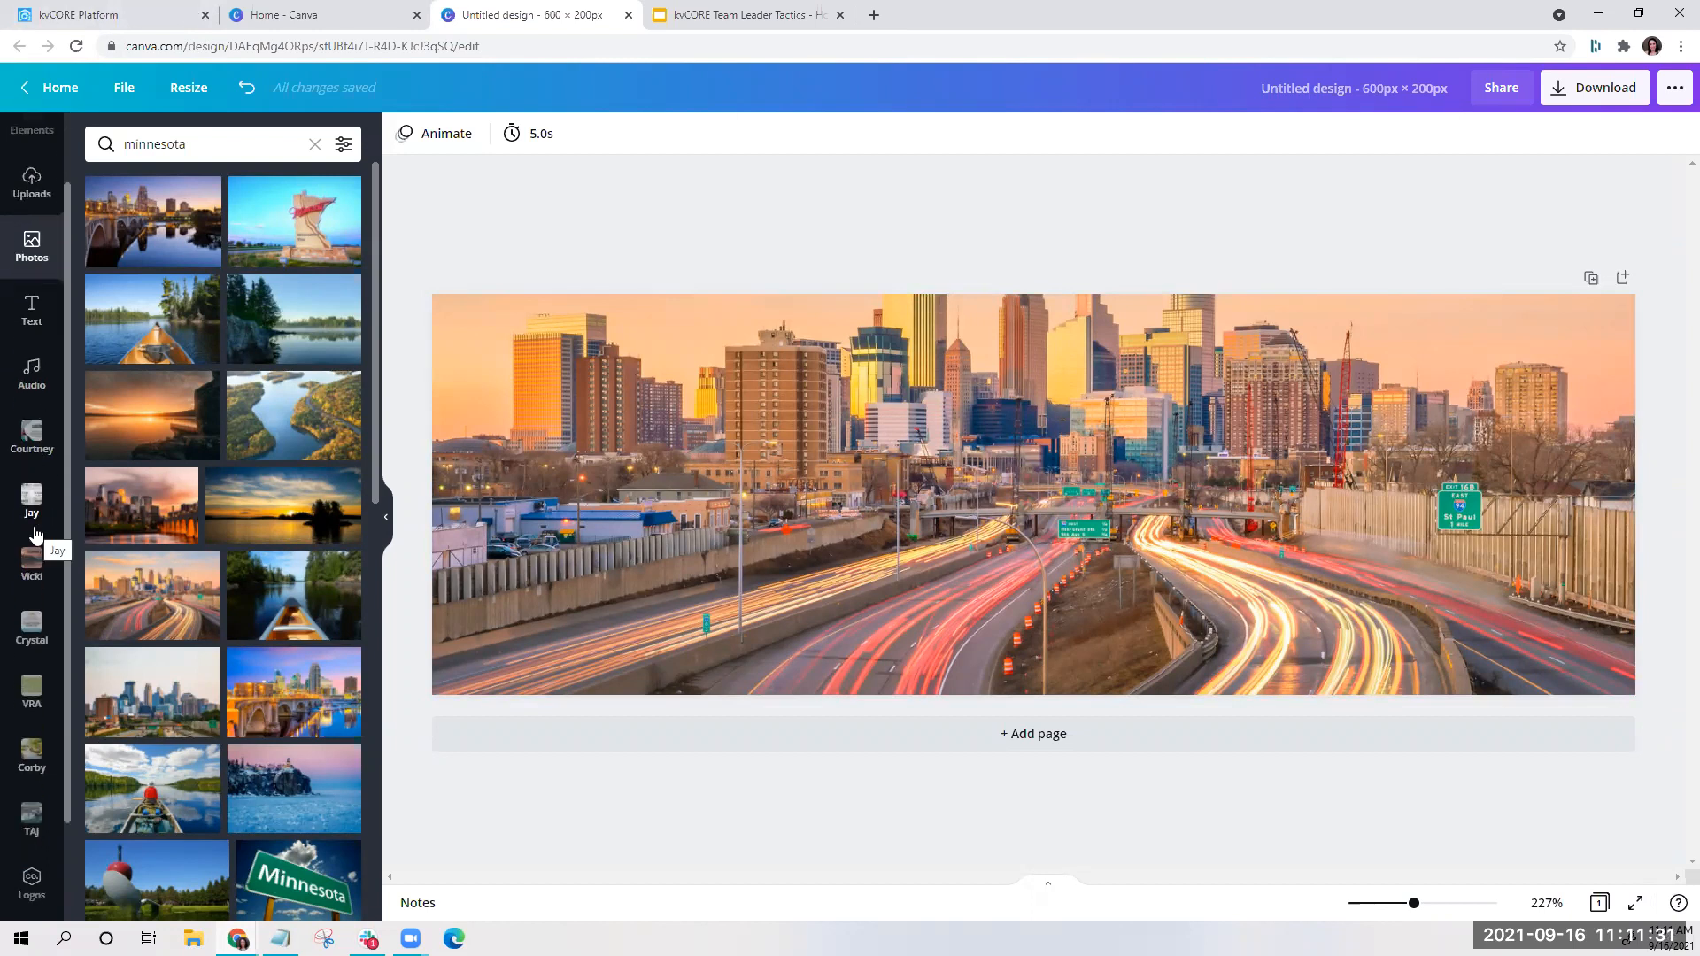
Add the Inside Real Estate logo, shrink it to about a quarter of the banner's width and place it in the lower-left corner
{"action": "scroll", "coordinate": [32, 549], "scroll_direction": "down", "scroll_amount": 2}
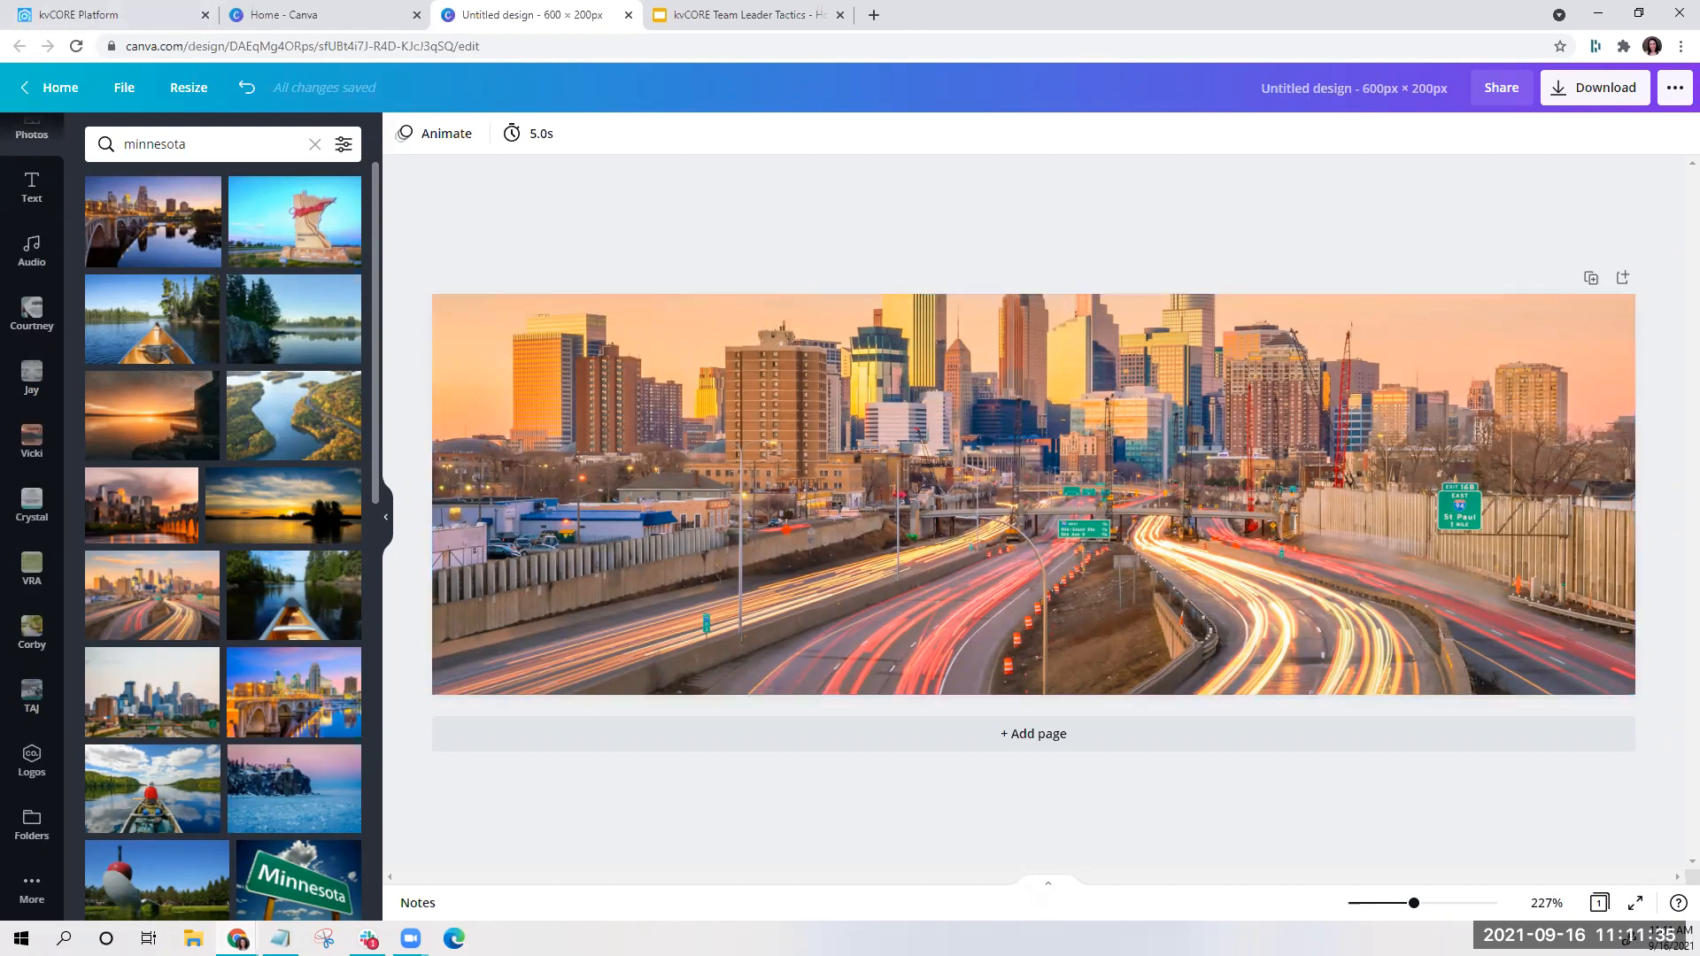
{"action": "left_click", "coordinate": [32, 763]}
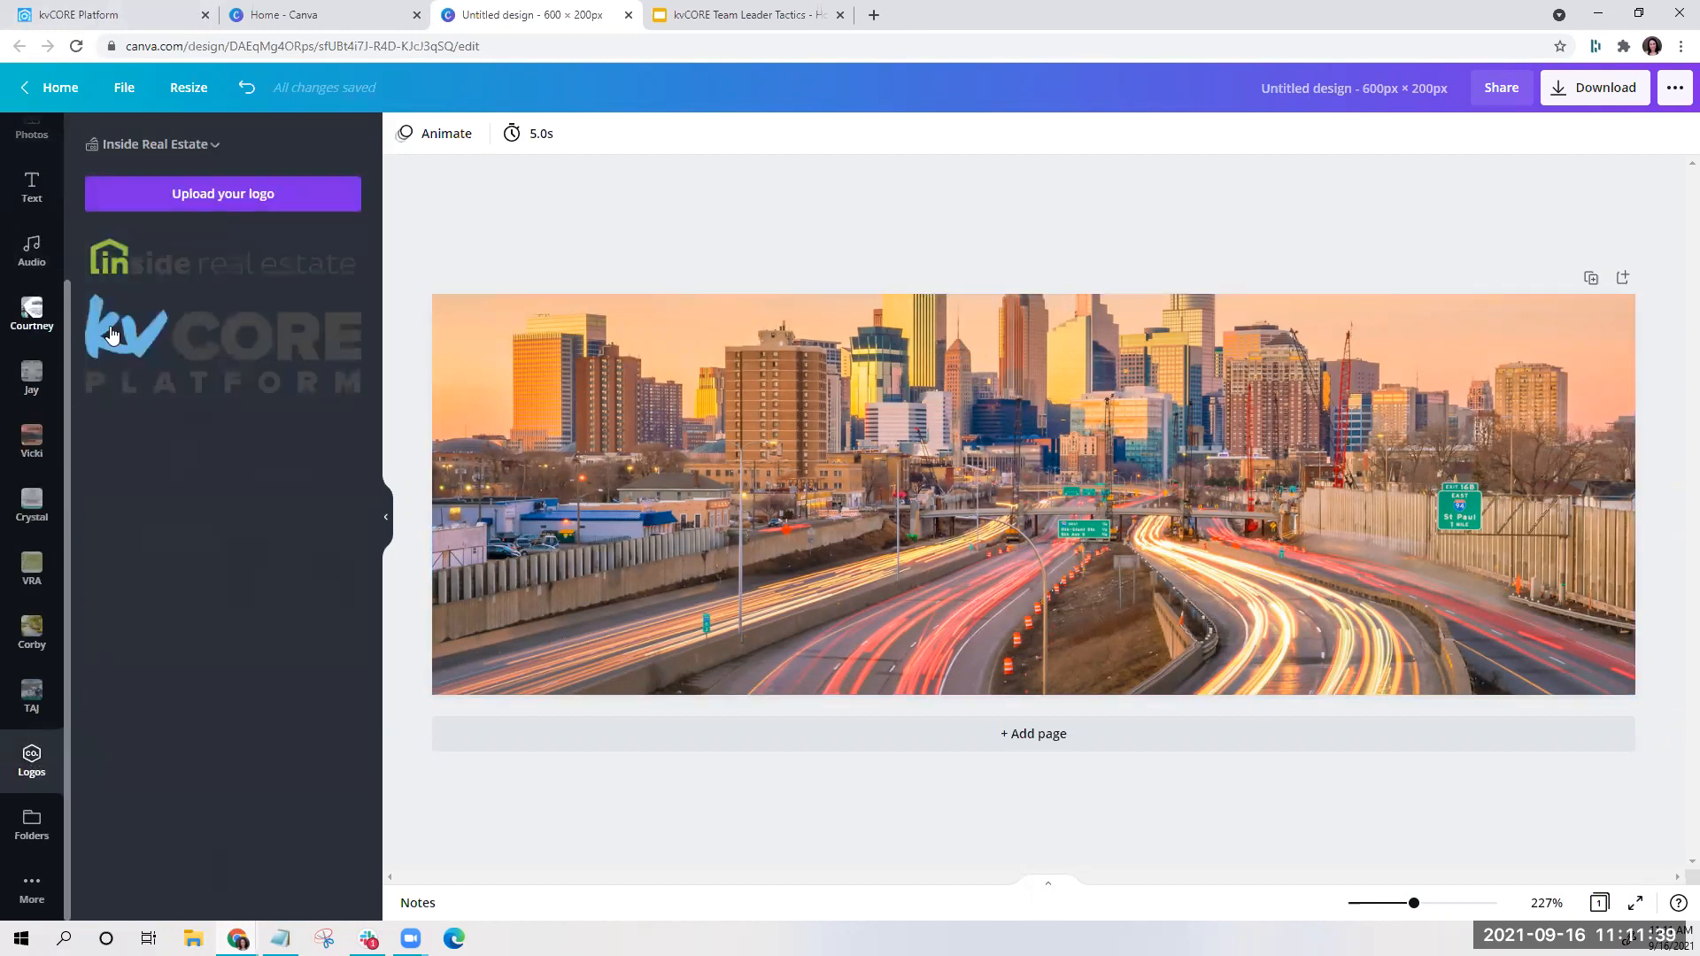
{"action": "left_click_drag", "start_coordinate": [183, 266], "coordinate": [608, 486]}
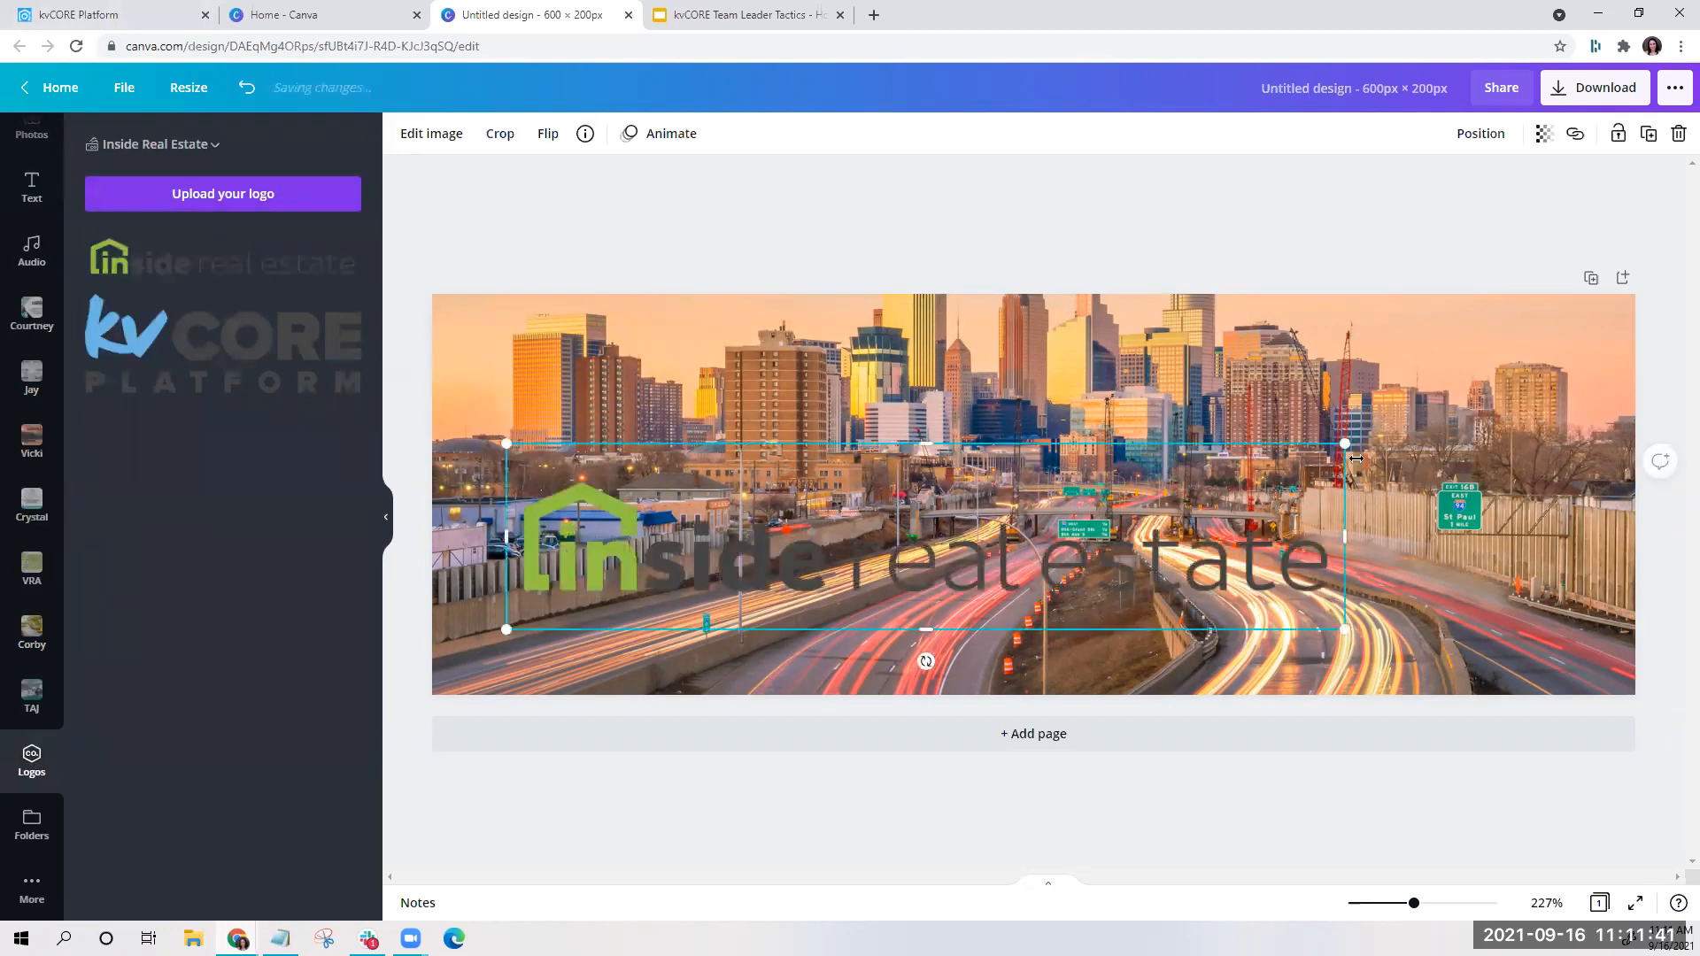
{"action": "left_click_drag", "start_coordinate": [1439, 482], "coordinate": [620, 638]}
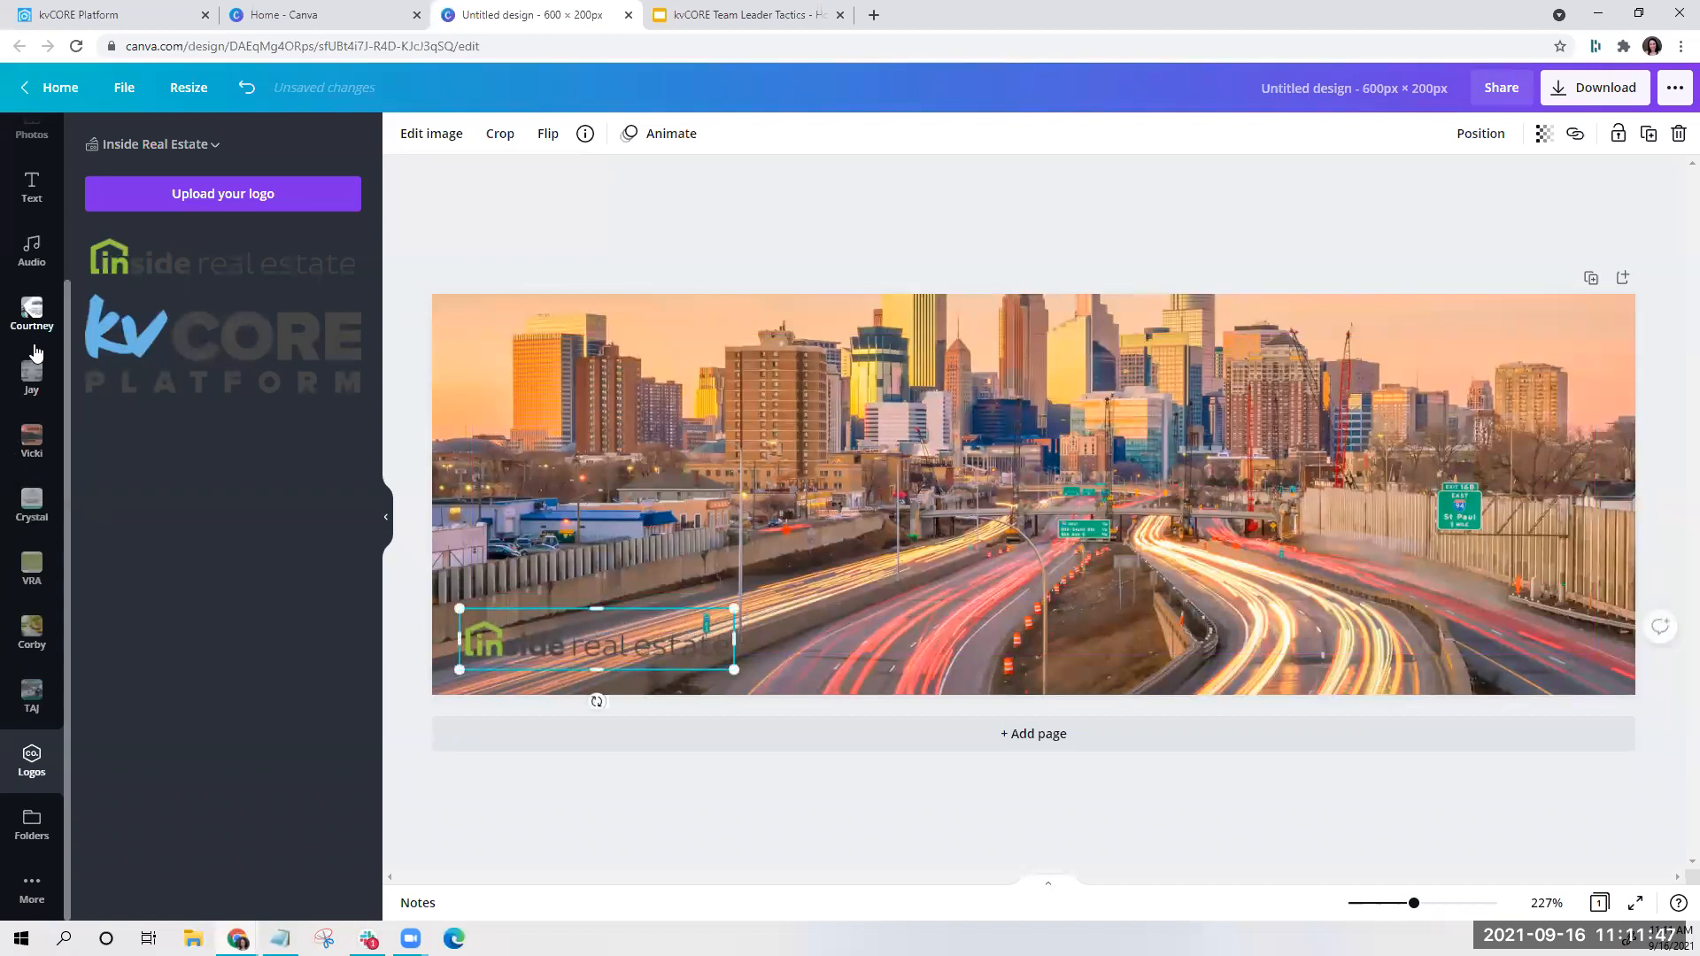
{"action": "left_click", "coordinate": [596, 789]}
{"action": "left_click", "coordinate": [529, 629]}
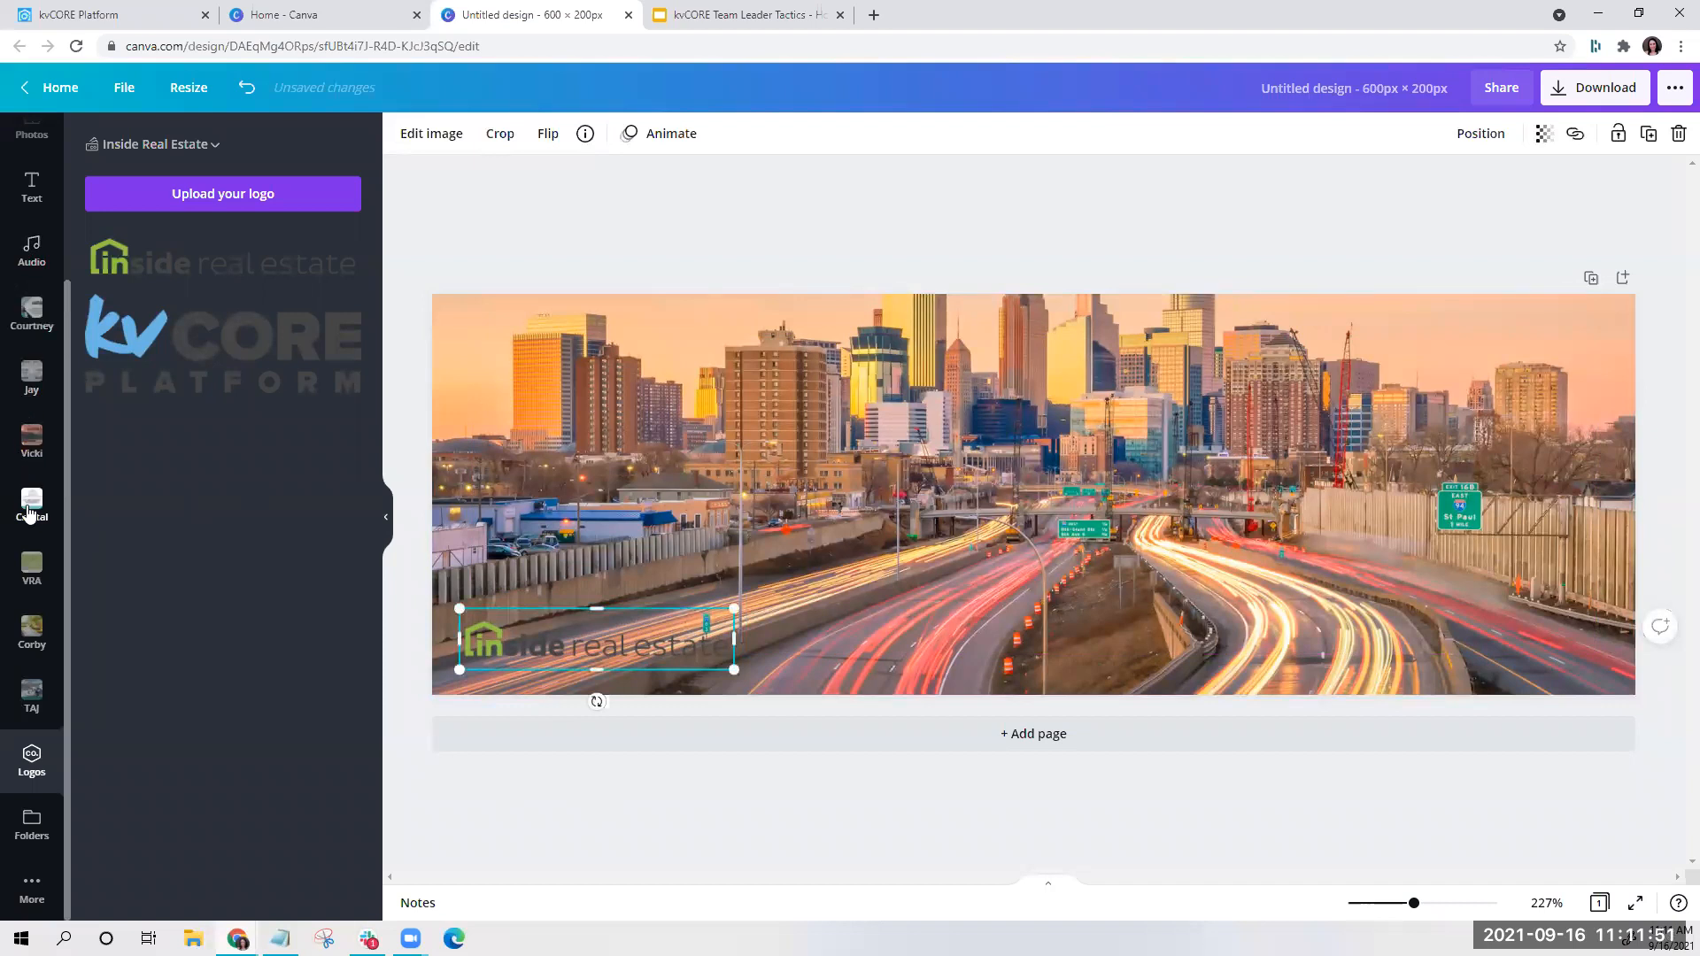
Add a square shape and stretch it into a full-width band covering about the lower quarter of the banner
{"action": "scroll", "coordinate": [32, 237], "scroll_direction": "up", "scroll_amount": 3}
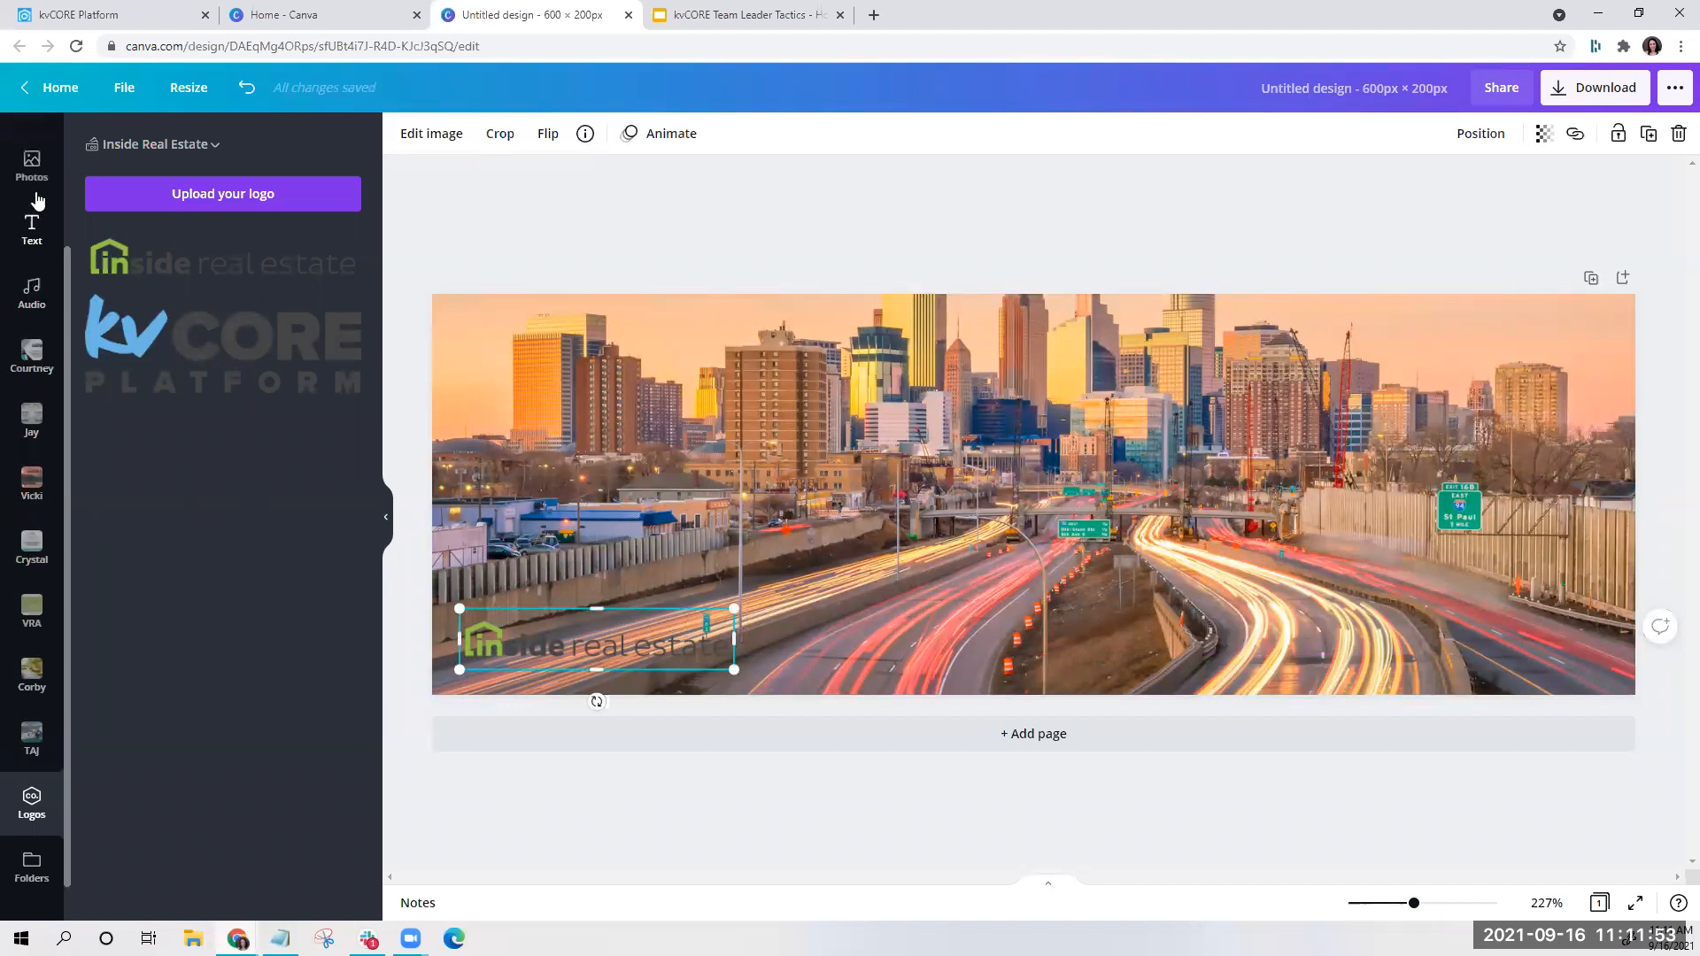
{"action": "left_click", "coordinate": [32, 209]}
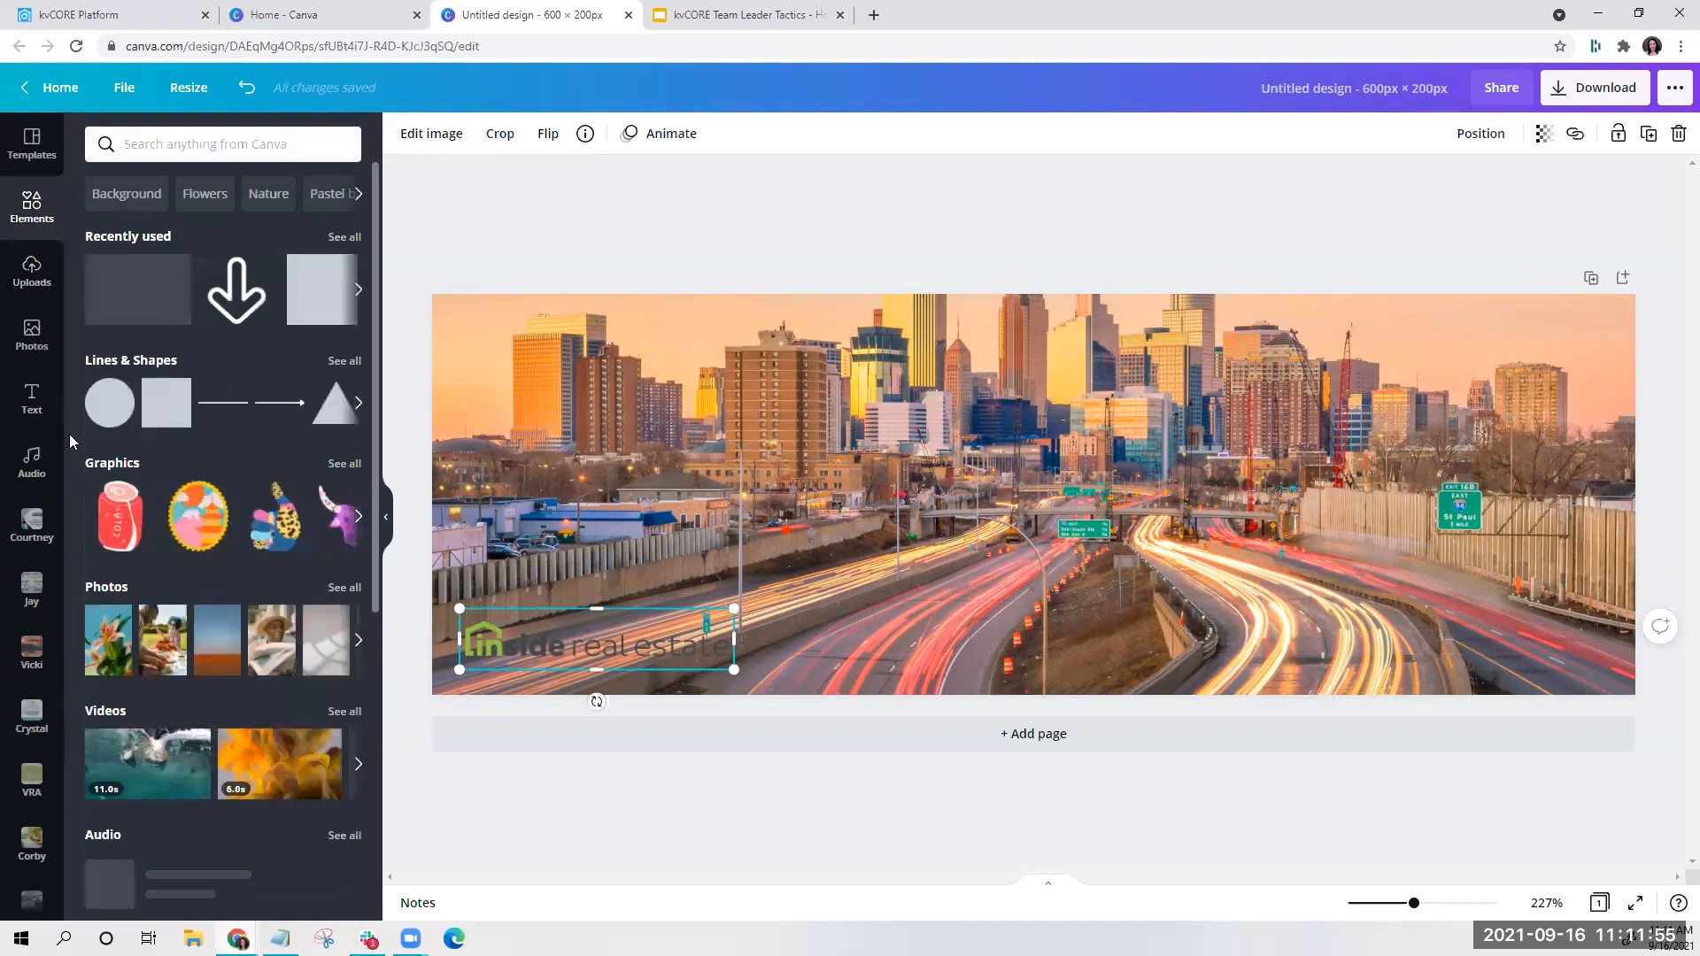
{"action": "left_click", "coordinate": [166, 403]}
{"action": "left_click_drag", "start_coordinate": [1068, 548], "coordinate": [535, 743]}
{"action": "left_click_drag", "start_coordinate": [735, 709], "coordinate": [1657, 709]}
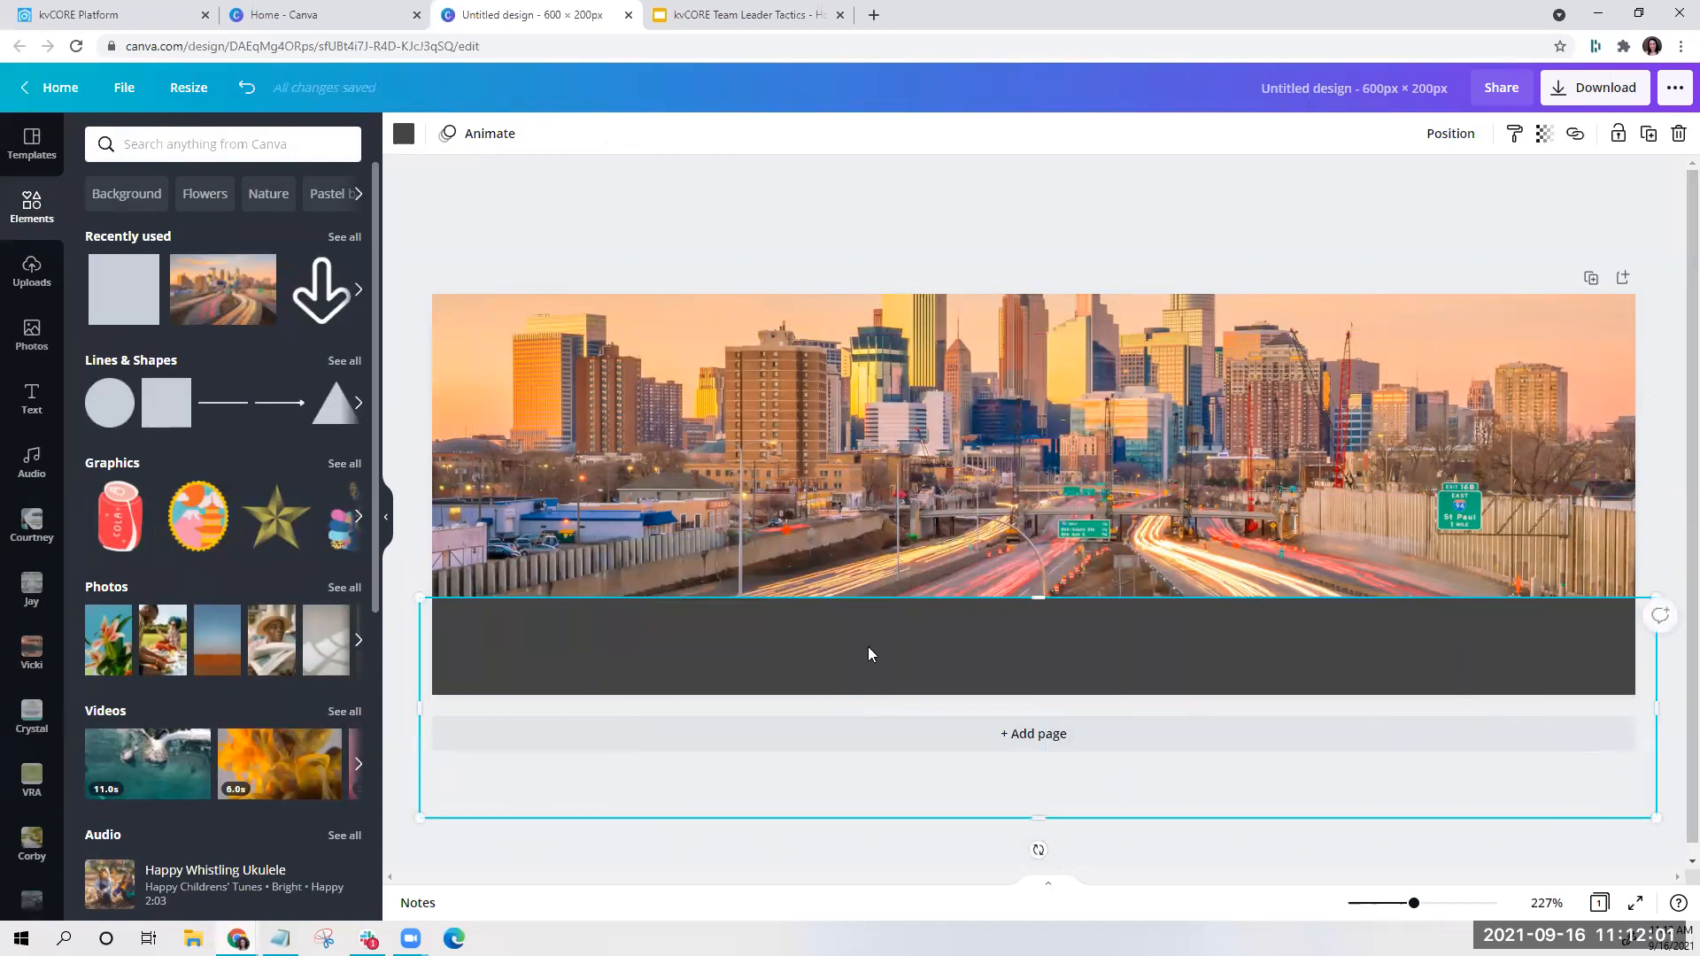
Recolor the band with the light peach from the photo colors and reduce its opacity so the road shows through
{"action": "left_click", "coordinate": [404, 133]}
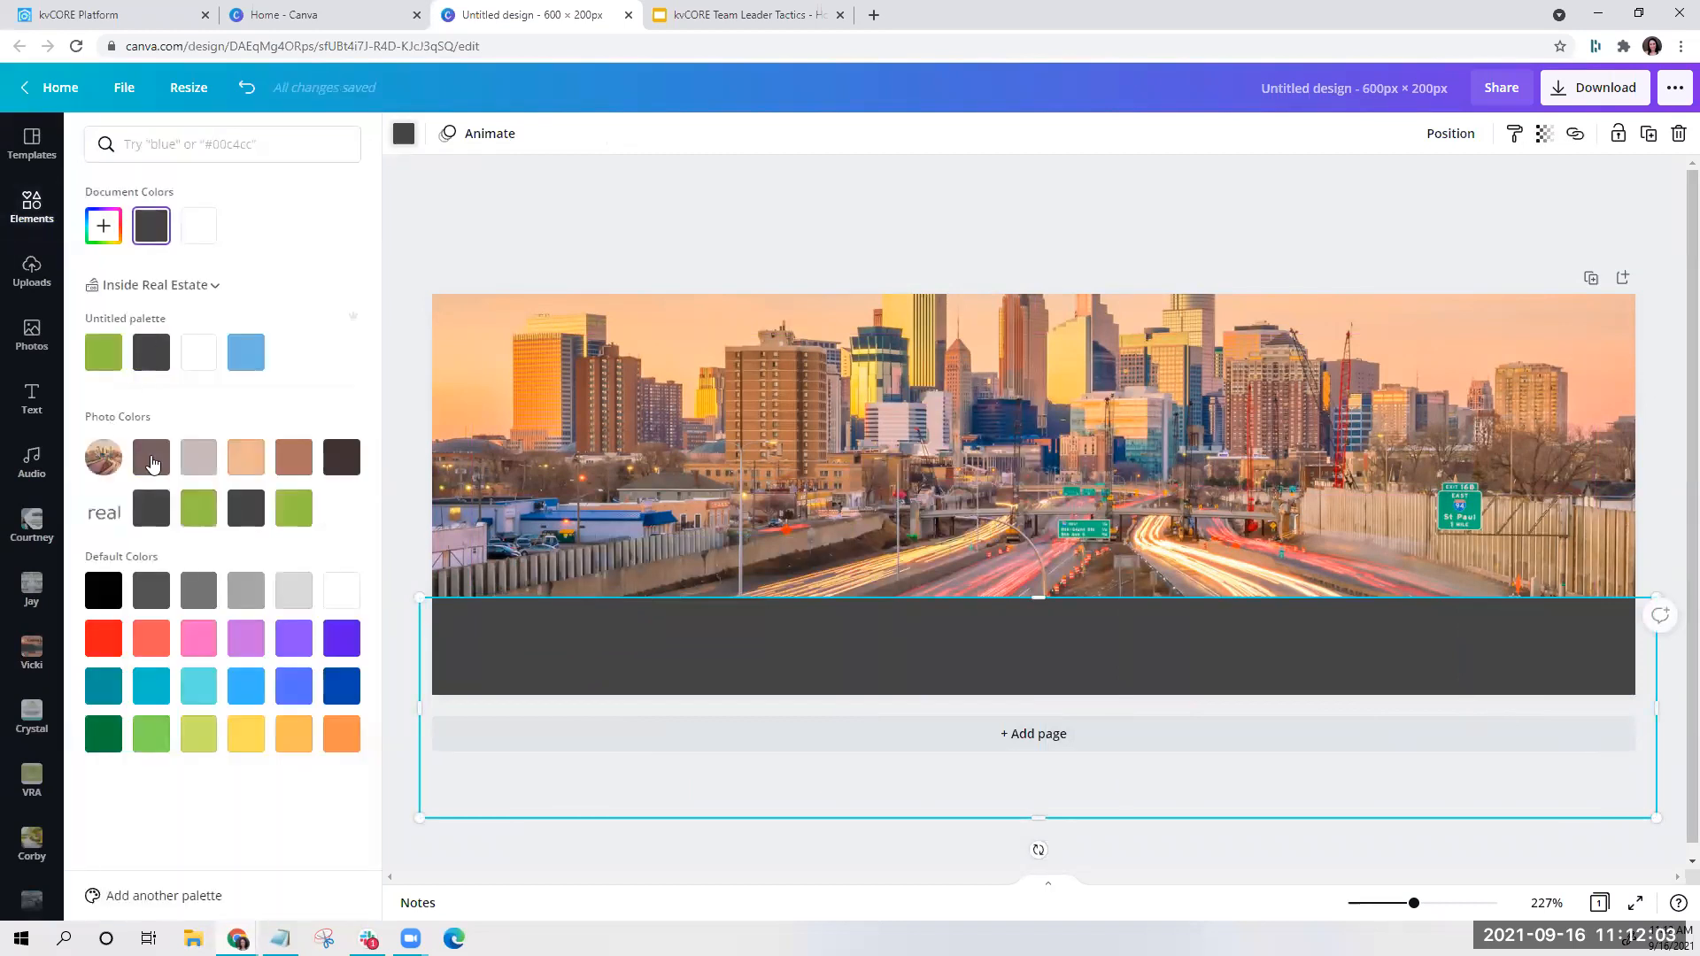
{"action": "left_click", "coordinate": [245, 458]}
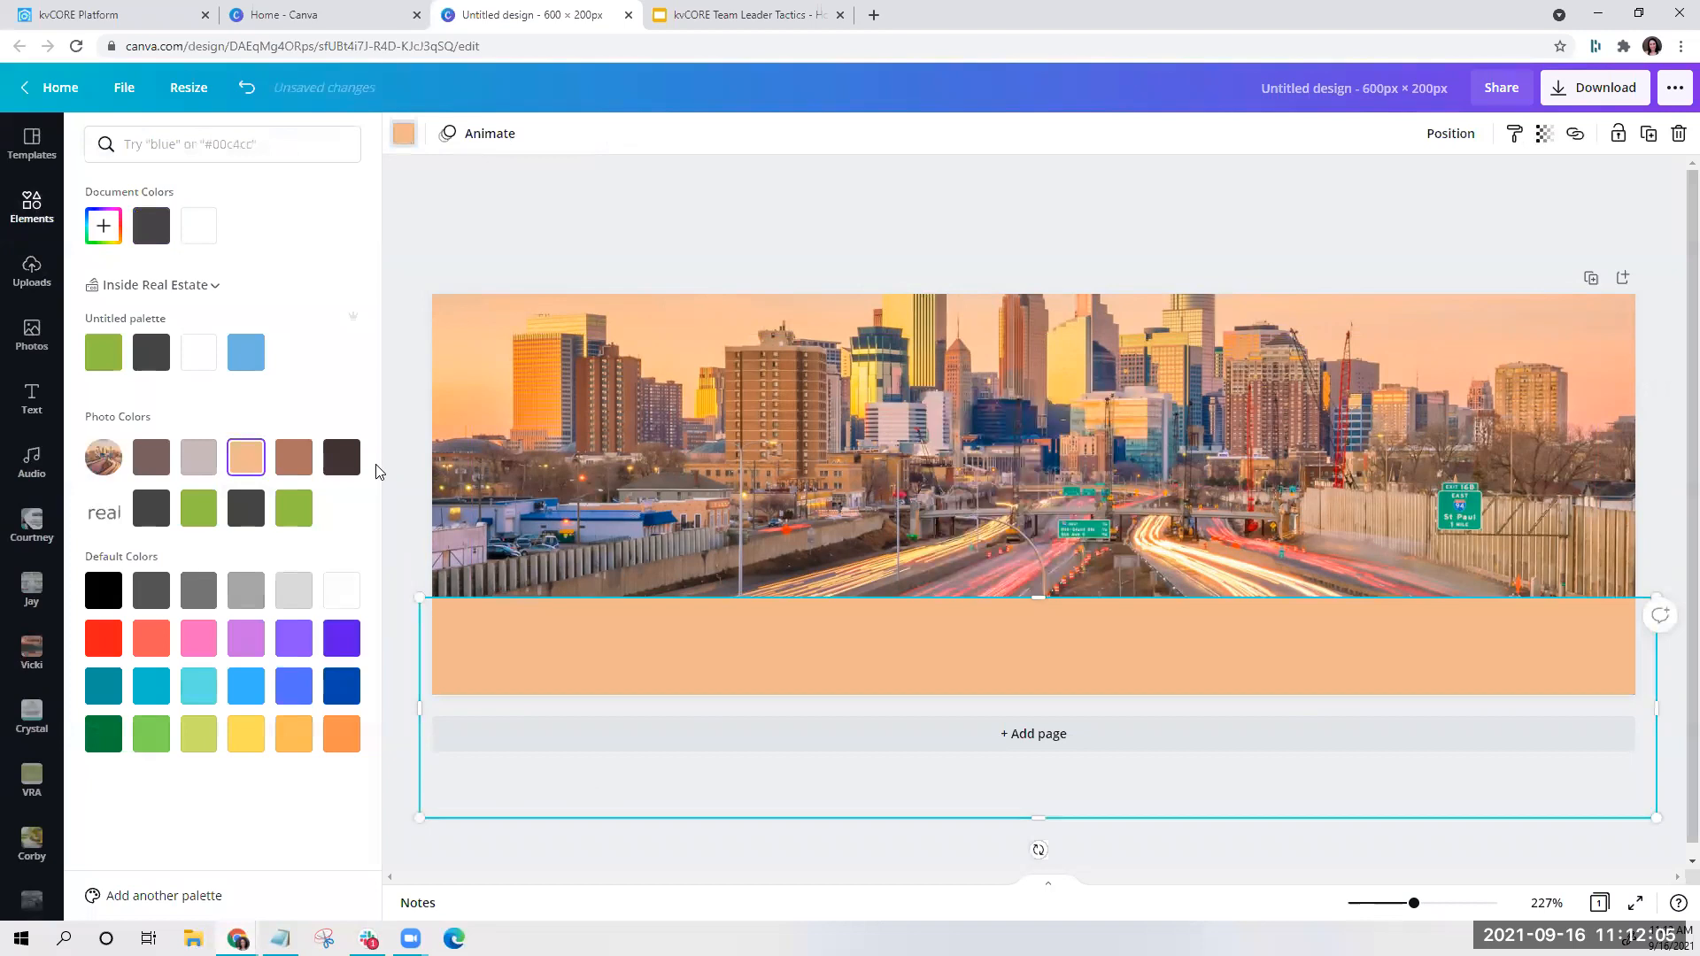
{"action": "left_click", "coordinate": [1544, 133]}
{"action": "left_click_drag", "start_coordinate": [1481, 188], "coordinate": [1452, 197]}
{"action": "left_click", "coordinate": [998, 238]}
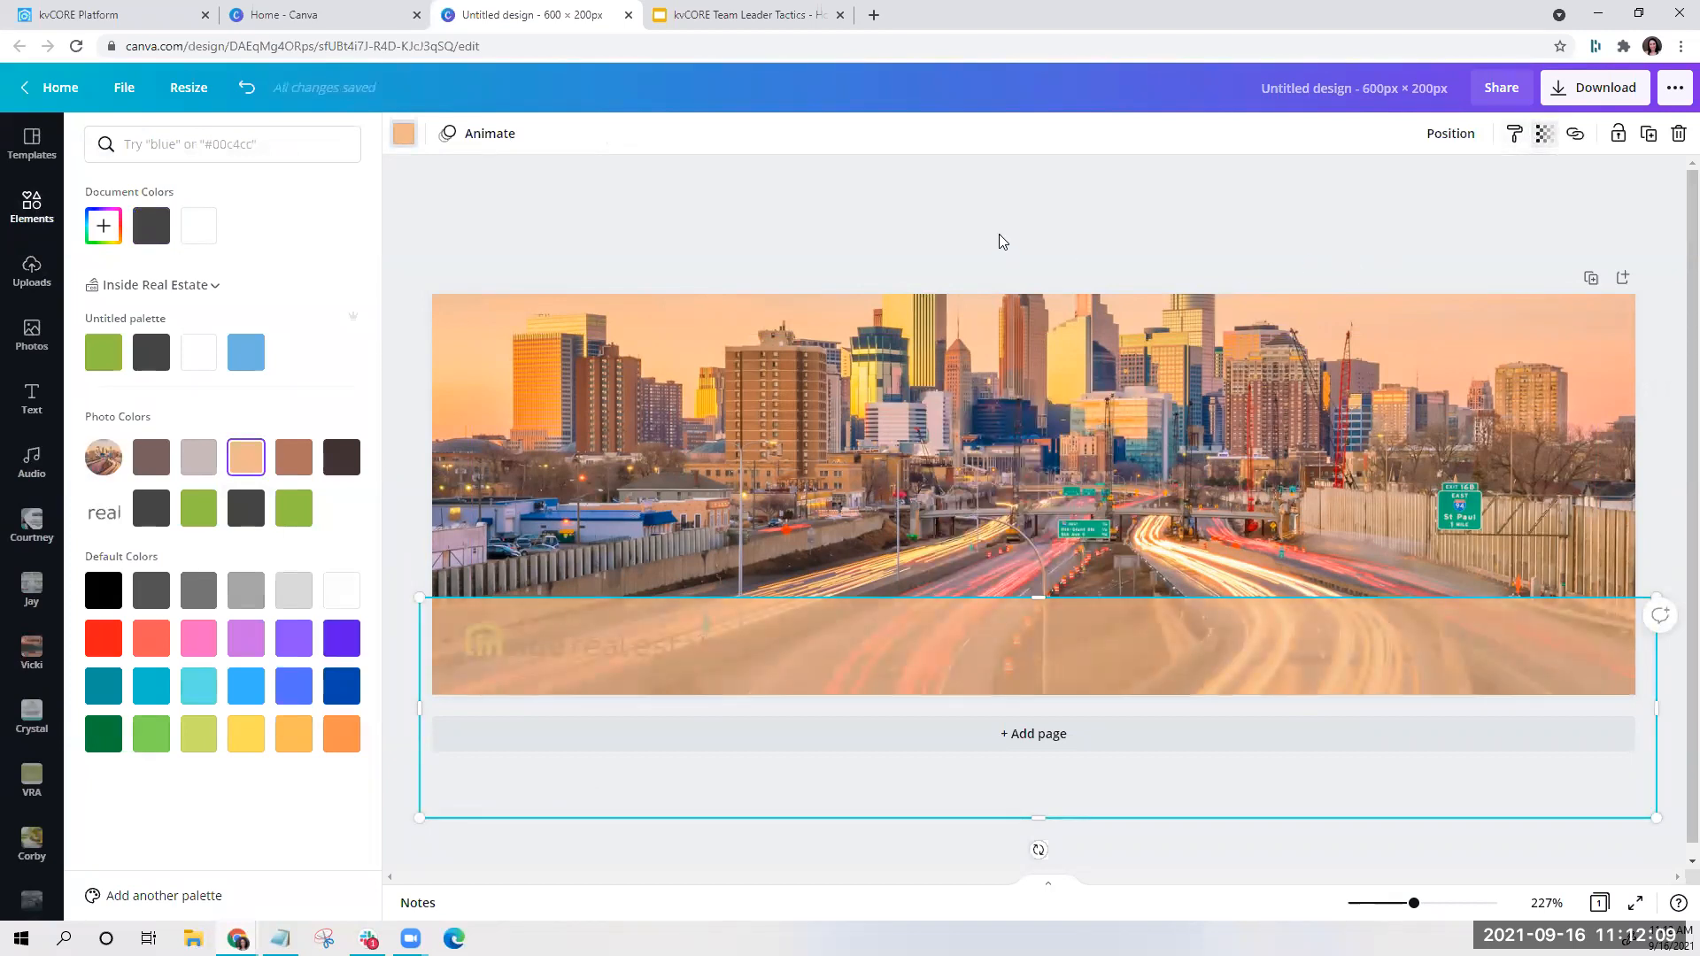
Send the peach band behind the logo and enlarge the logo to nearly fill the band's height at its left end
{"action": "left_click", "coordinate": [1447, 137]}
{"action": "left_click", "coordinate": [1387, 188]}
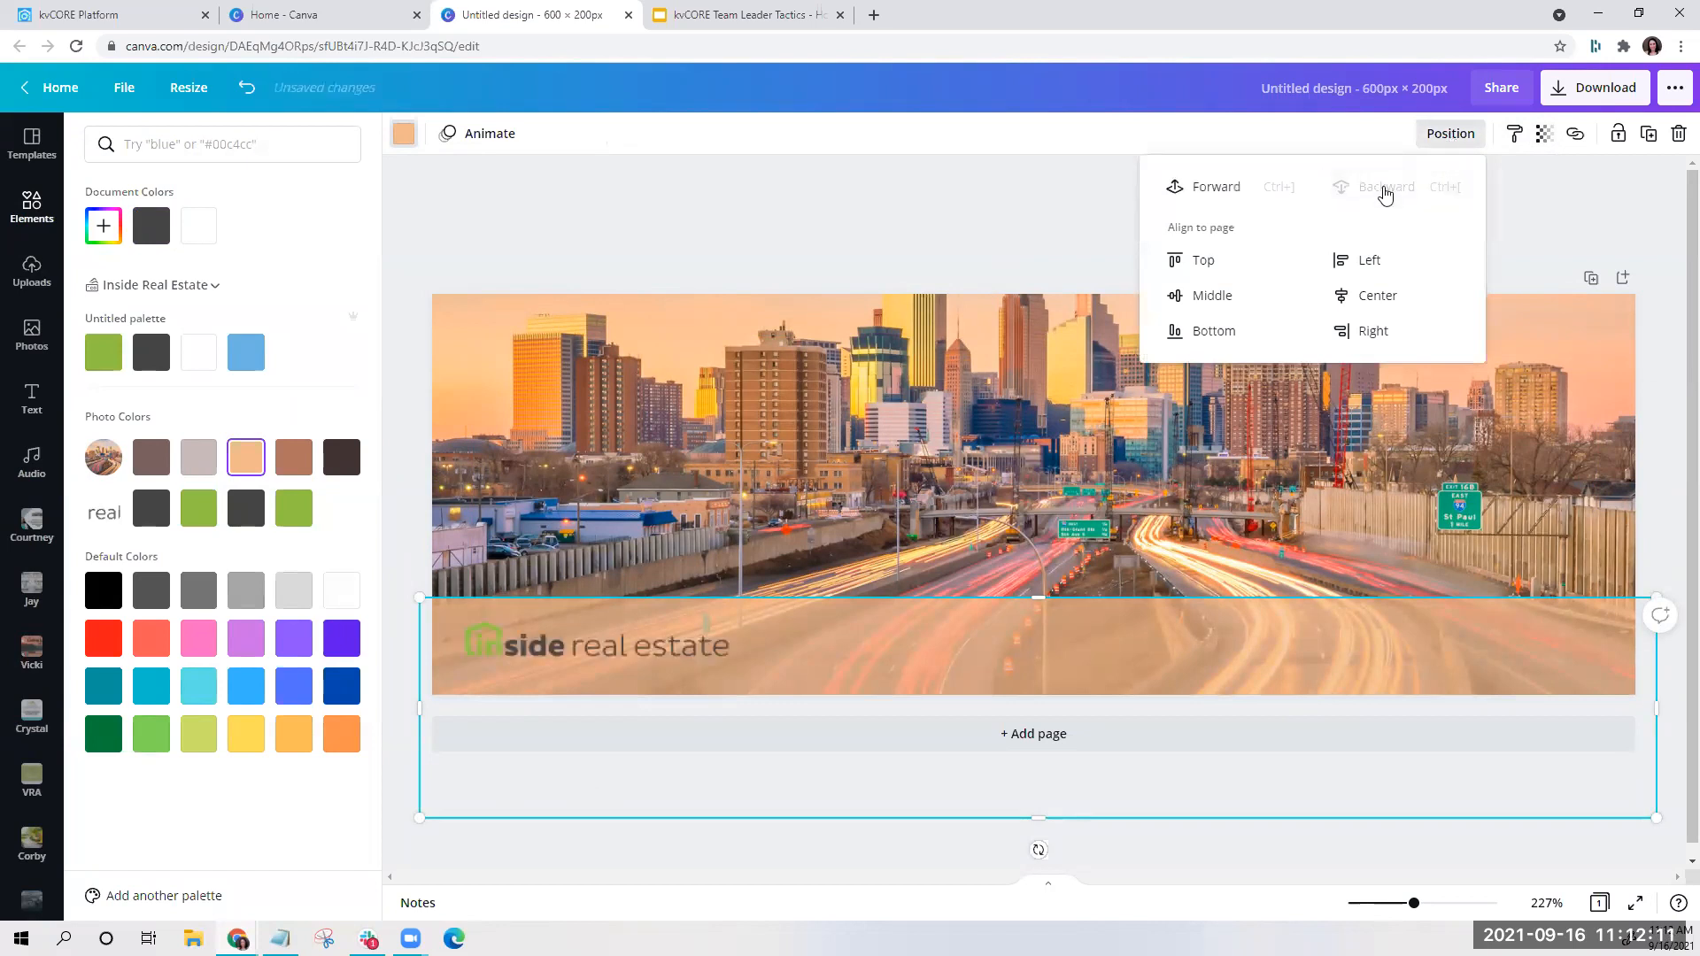
{"action": "left_click", "coordinate": [858, 866]}
{"action": "left_click", "coordinate": [853, 863]}
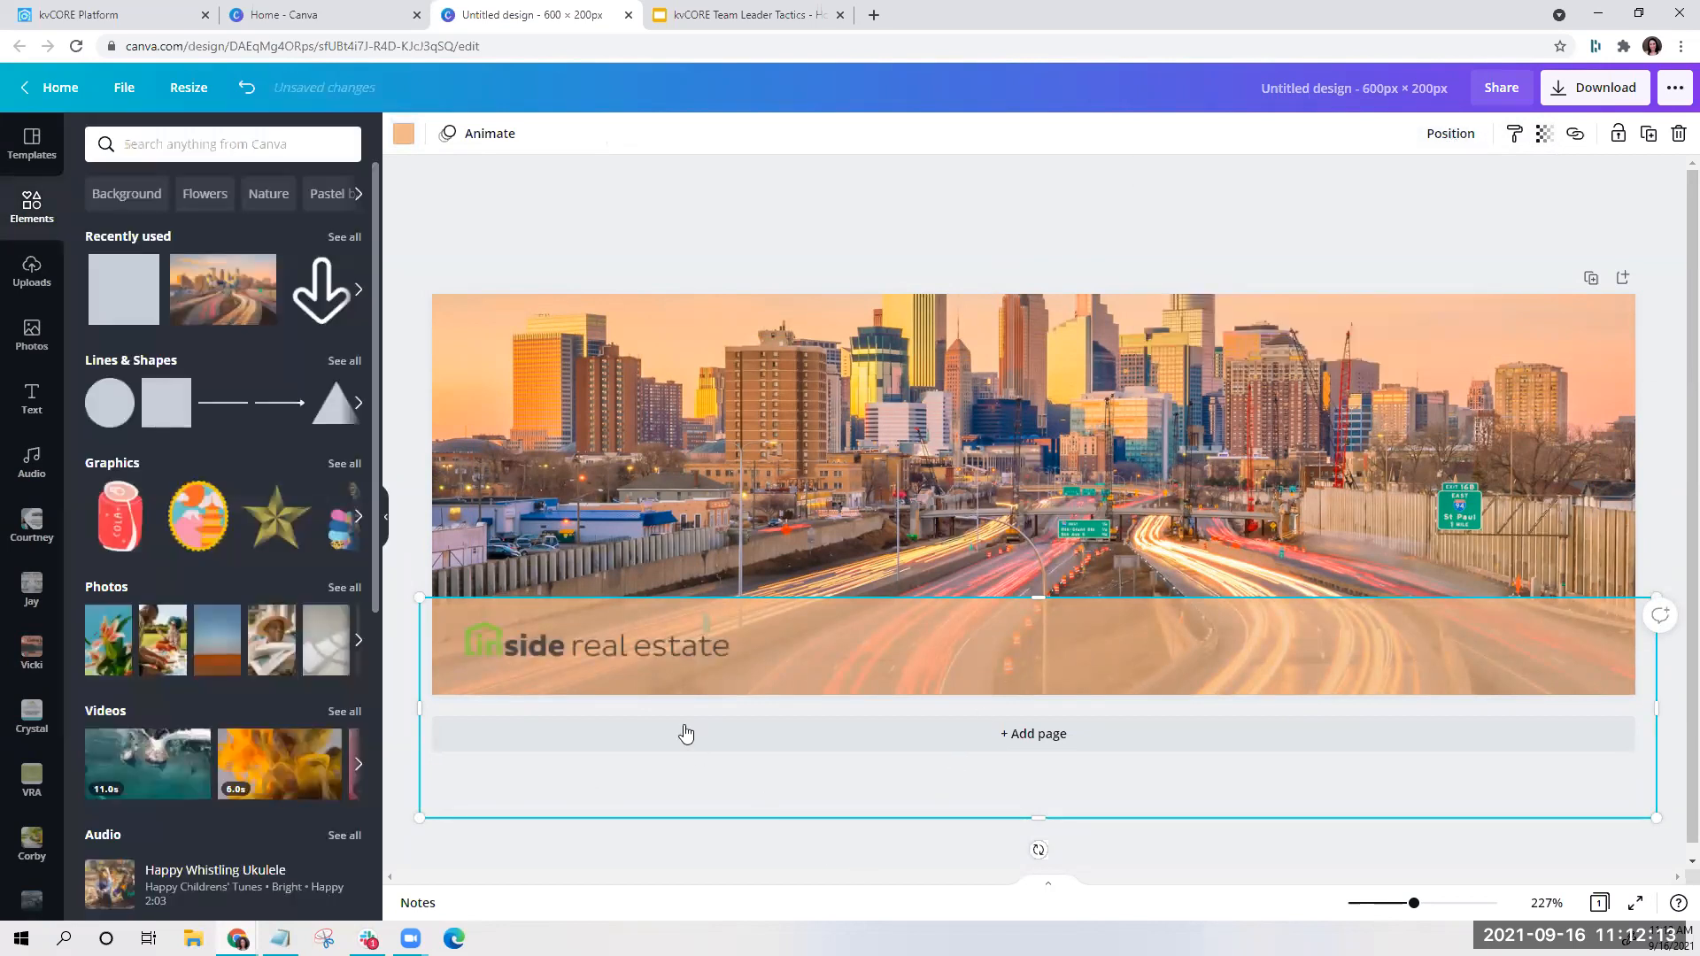
{"action": "left_click", "coordinate": [519, 620]}
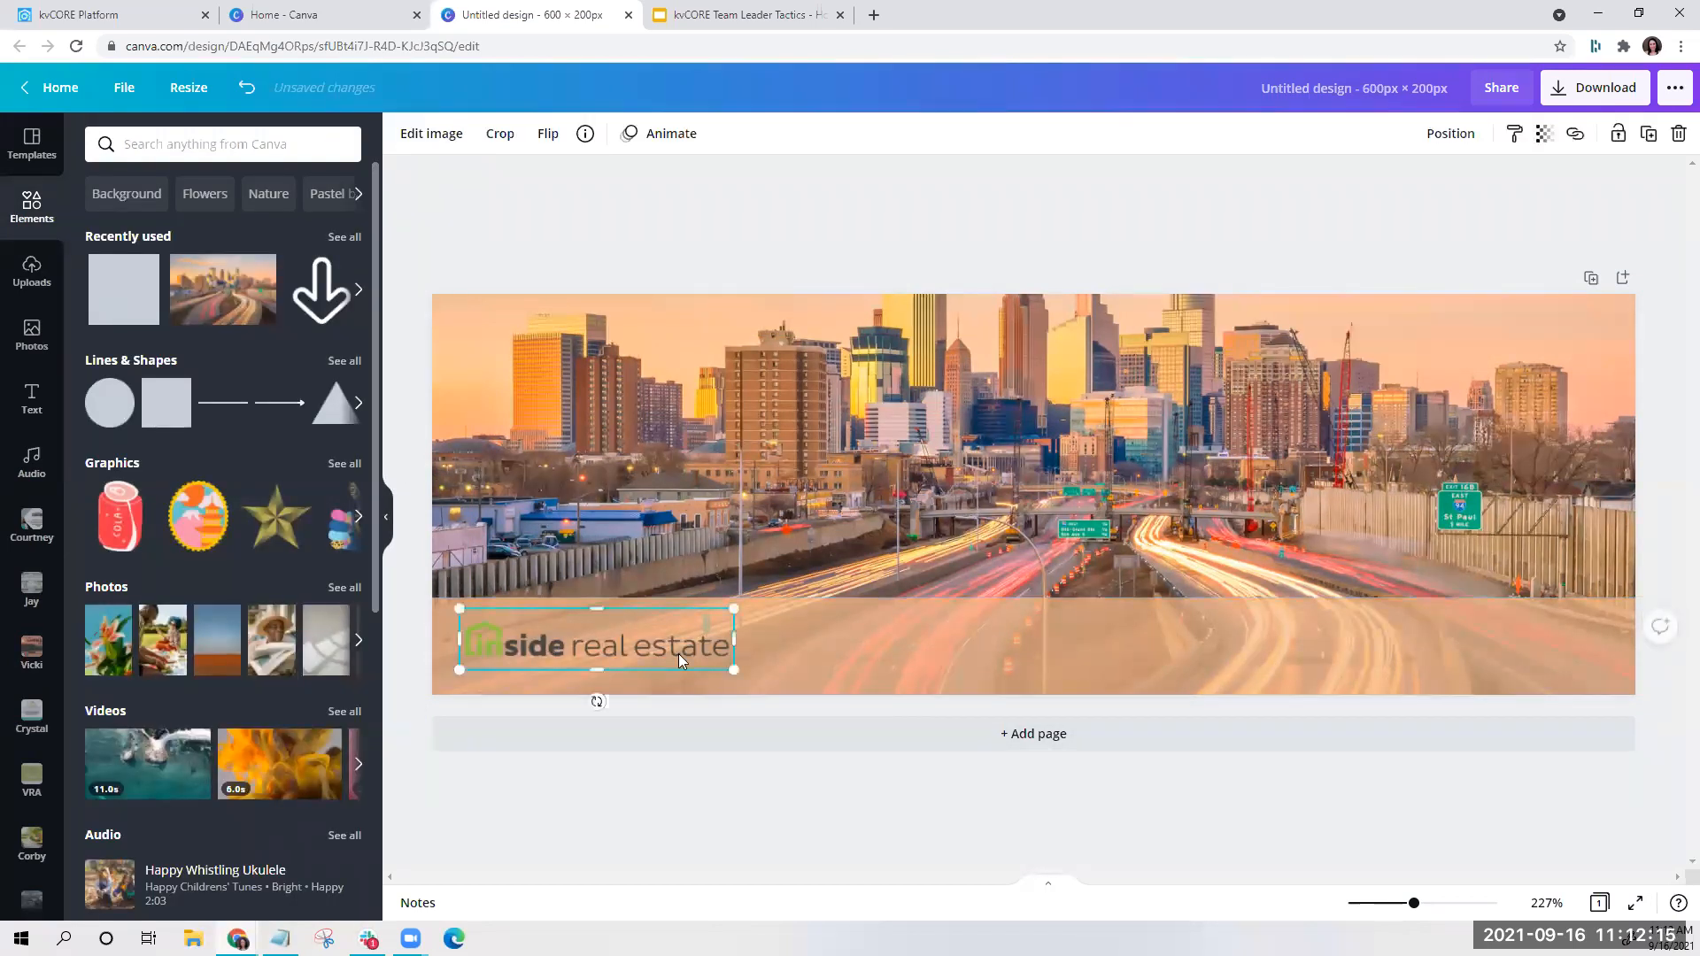
{"action": "mouse_move", "coordinate": [737, 669]}
{"action": "left_mouse_down"}
{"action": "mouse_move", "coordinate": [839, 706]}
{"action": "mouse_move", "coordinate": [719, 647]}
{"action": "left_mouse_up"}
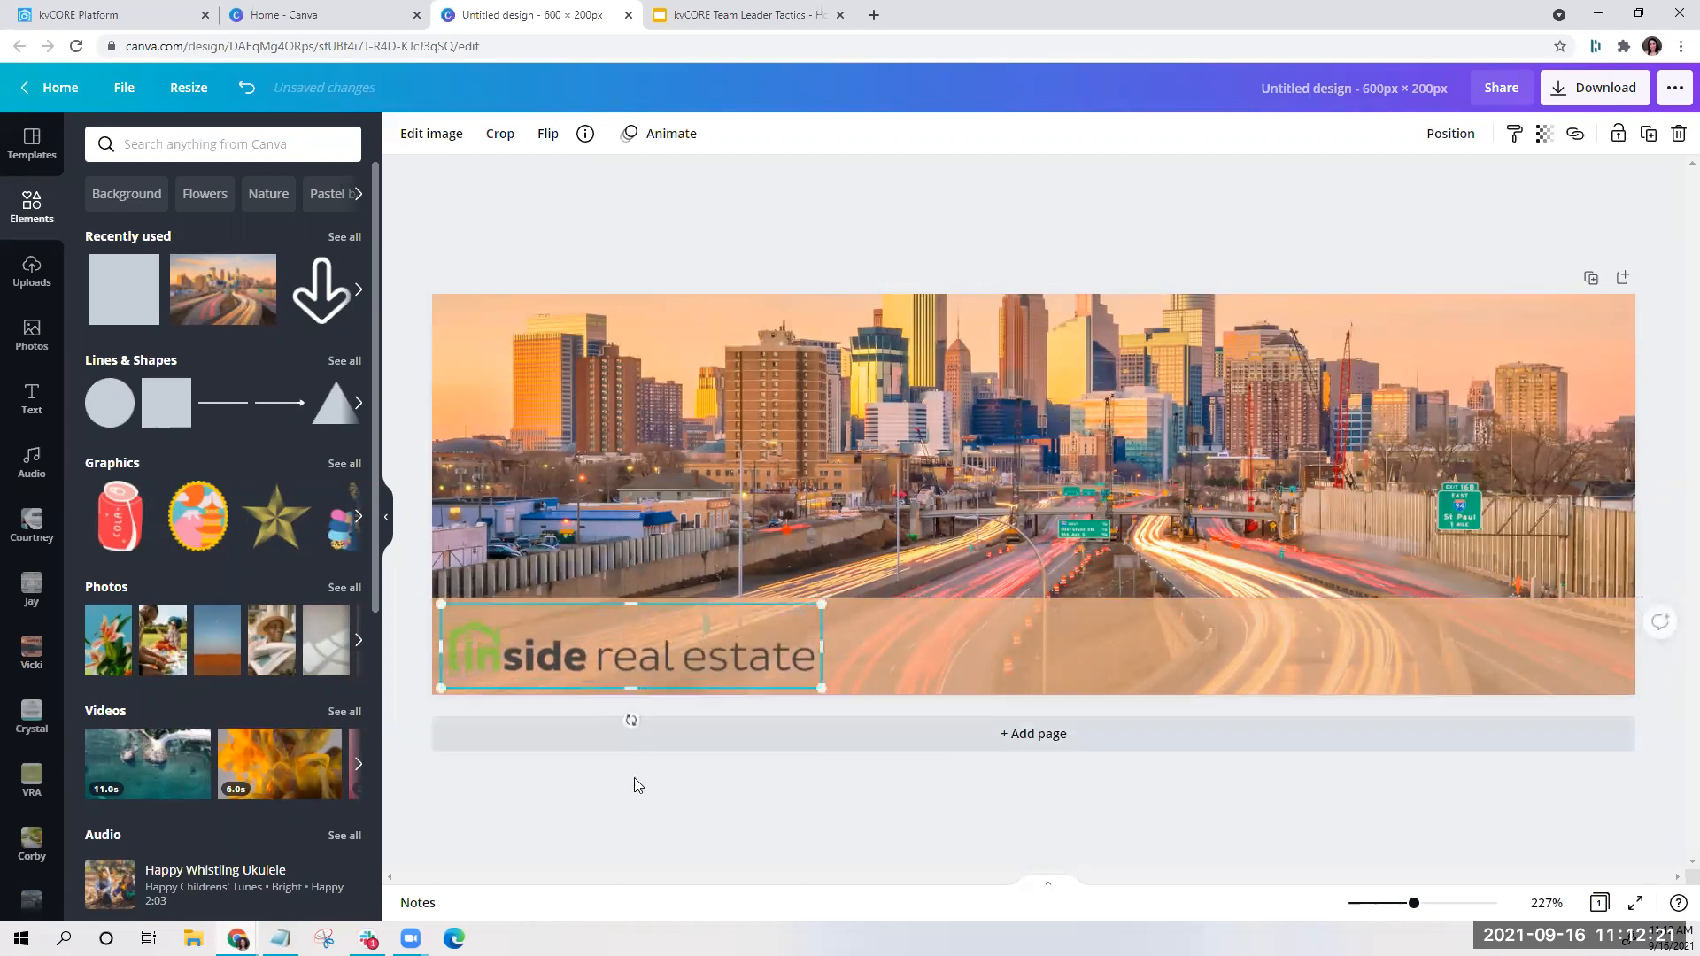
{"action": "left_click", "coordinate": [634, 780]}
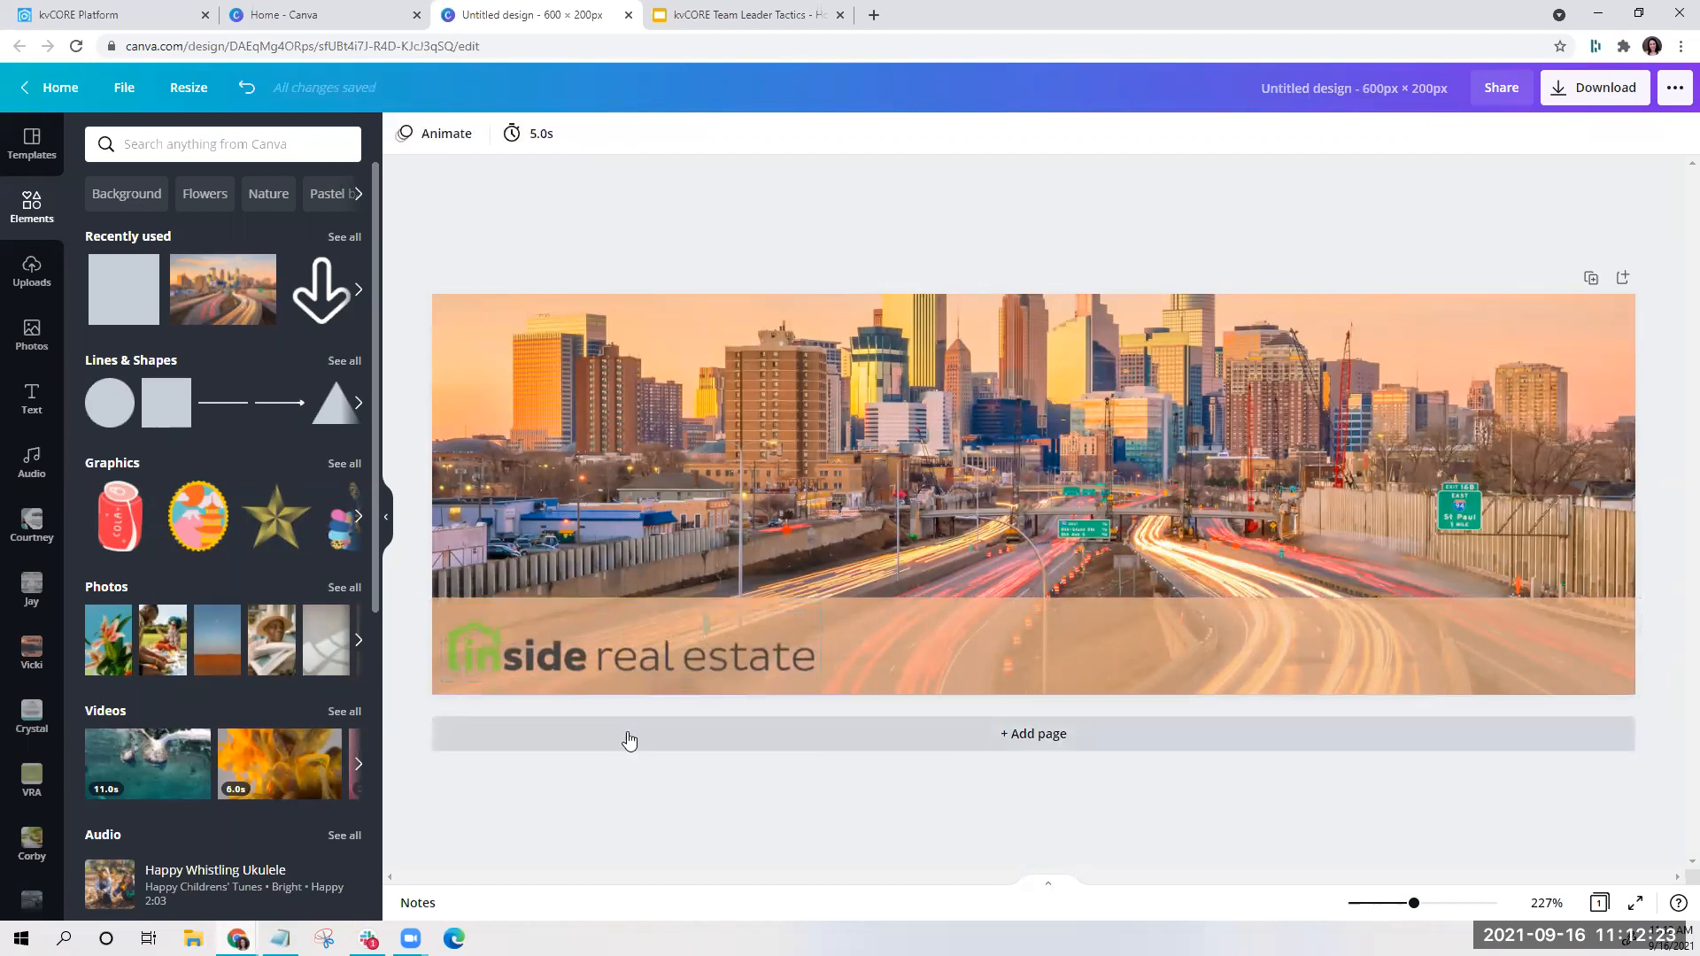
Add a heading reading "Minneapolis Real Estate Update" in the middle of the banner
{"action": "left_click", "coordinate": [29, 403]}
{"action": "left_click", "coordinate": [209, 255]}
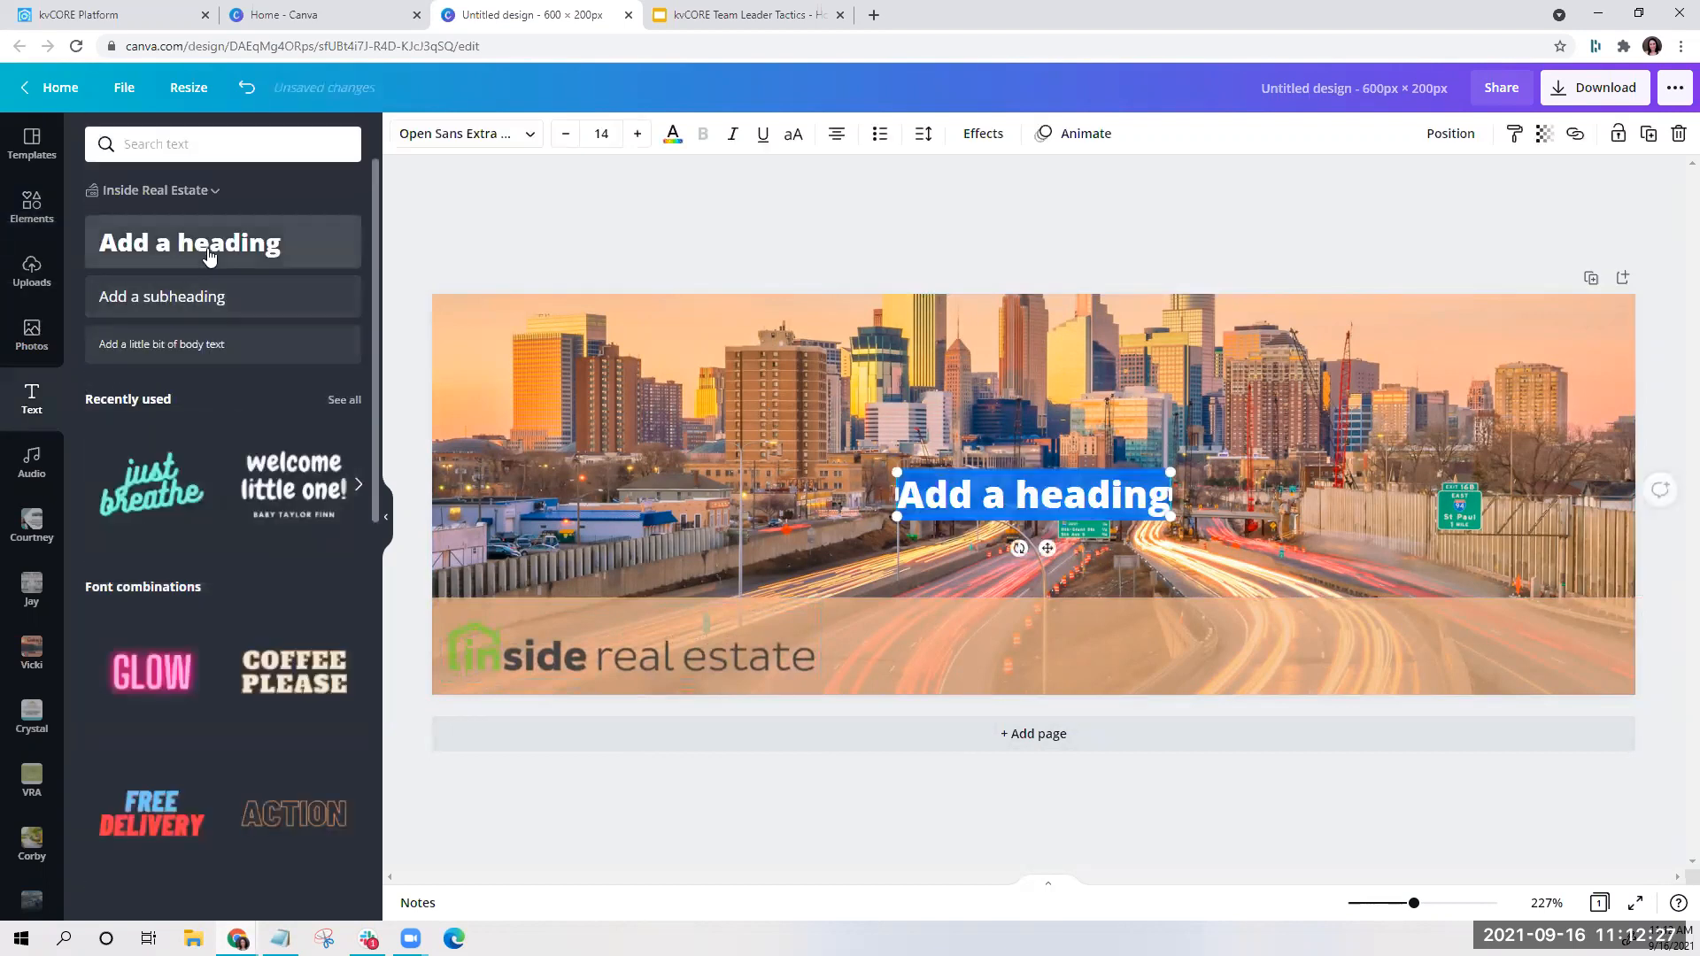
{"action": "type", "text": "Minne"}
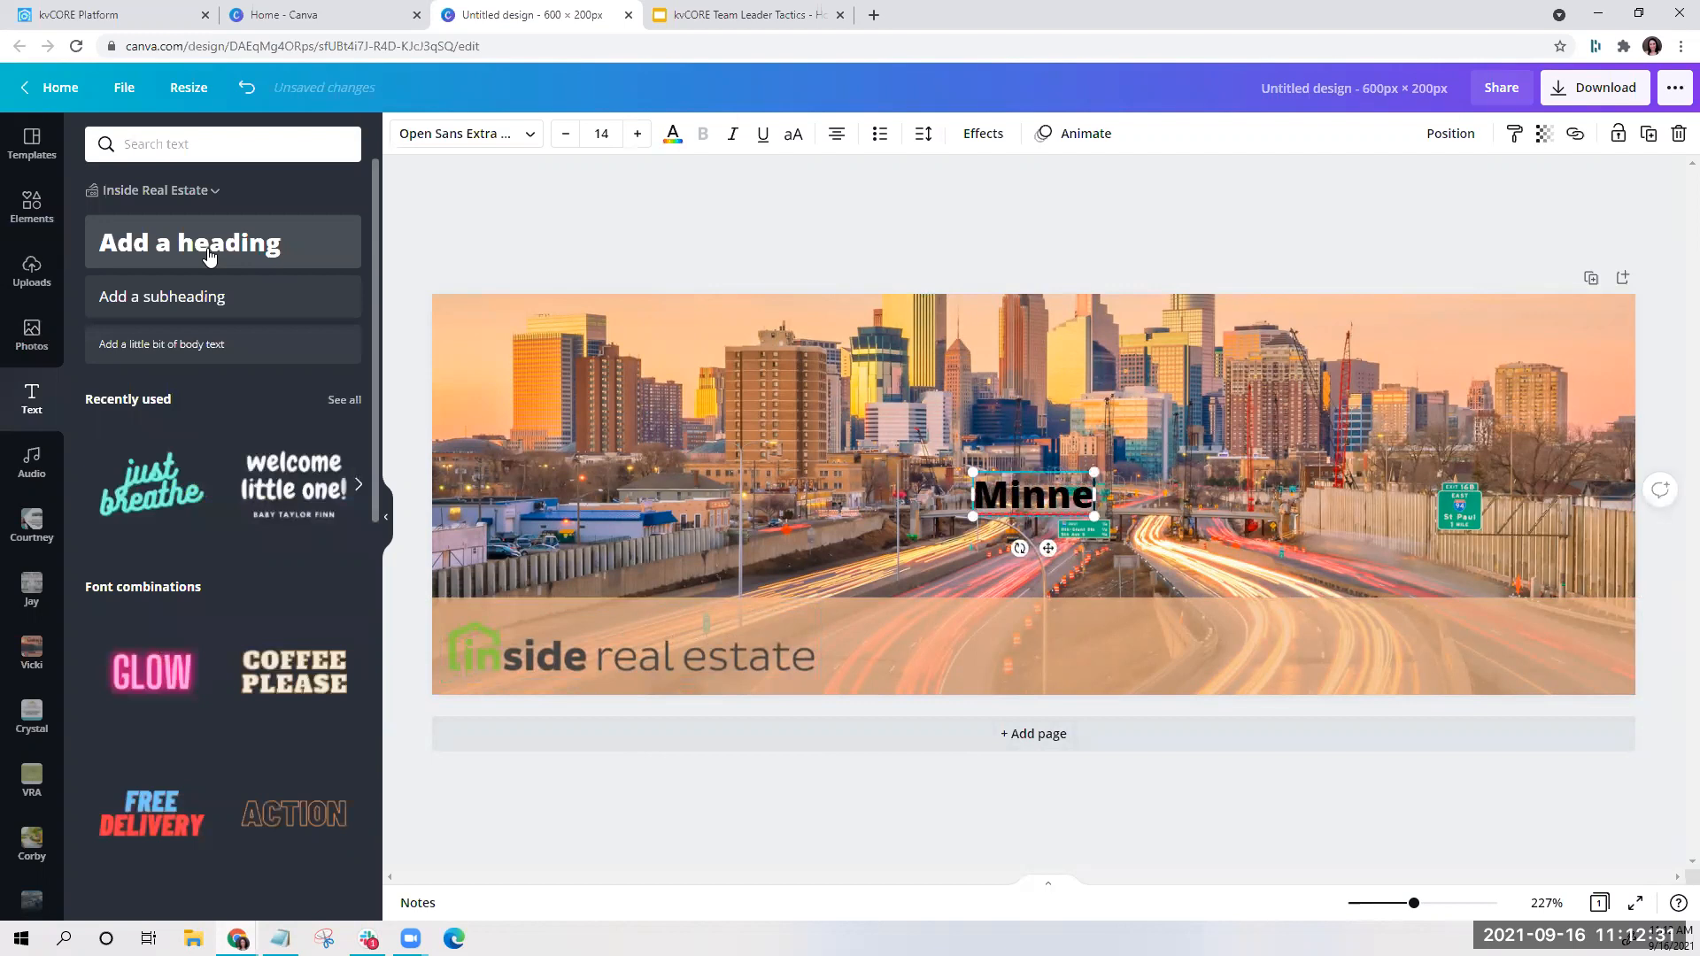
{"action": "type", "text": "apolis"}
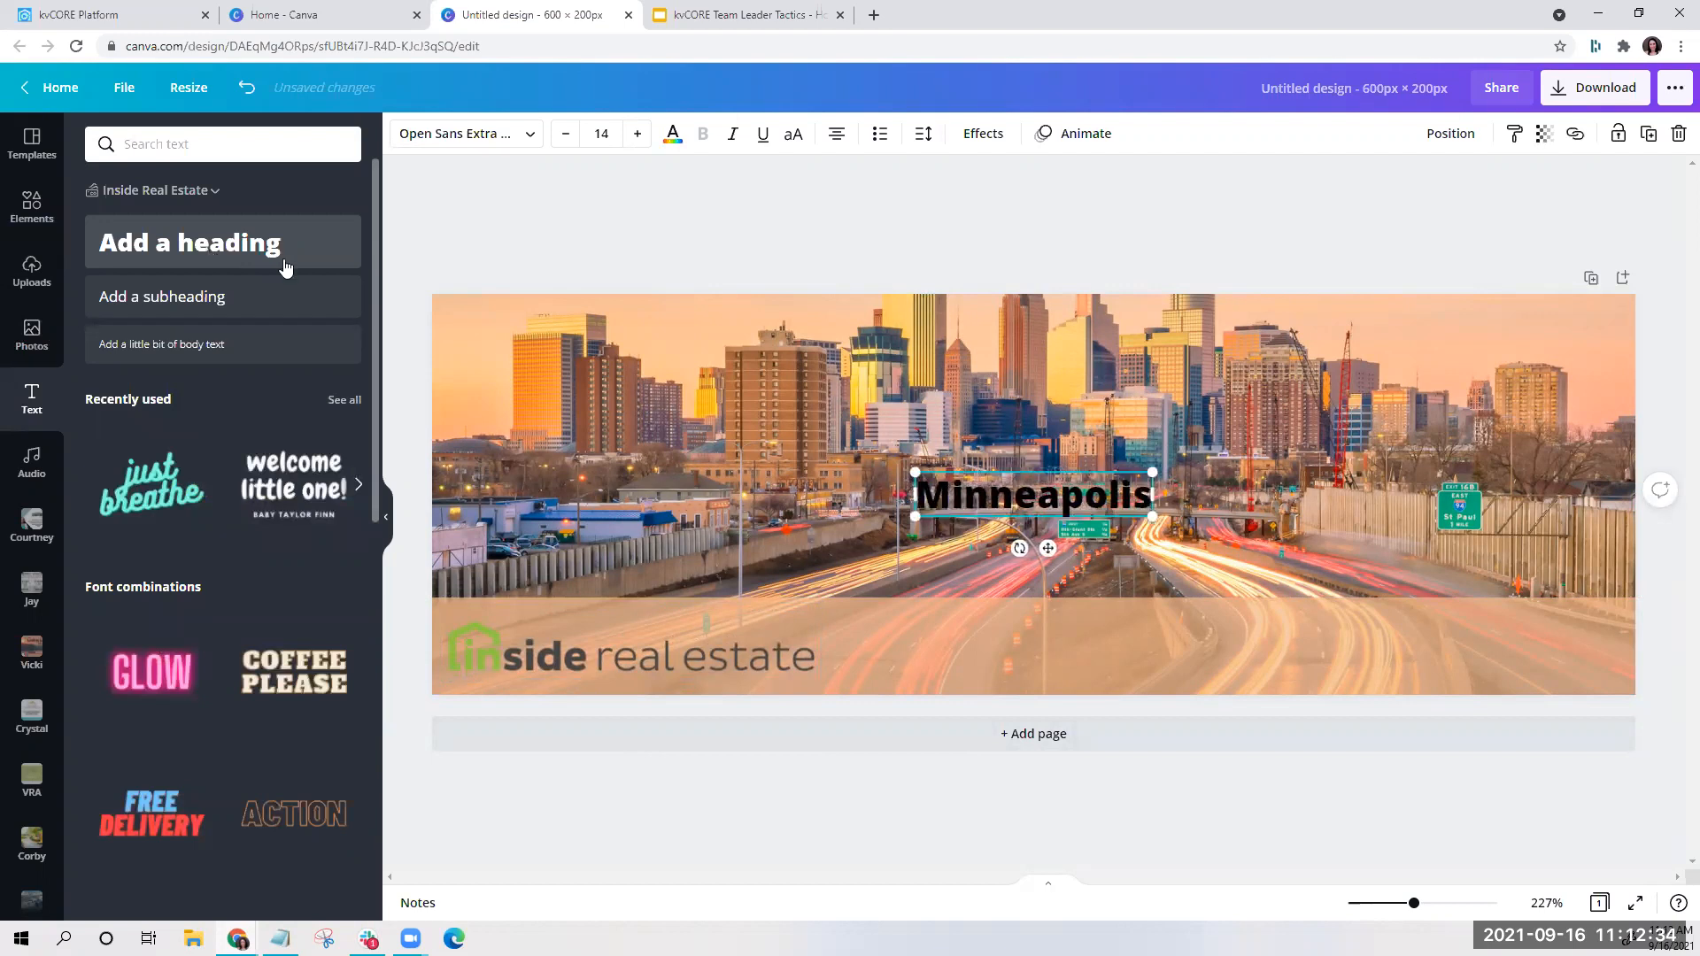
{"action": "right_click", "coordinate": [1047, 486]}
{"action": "left_click", "coordinate": [986, 493]}
{"action": "left_click", "coordinate": [1140, 484]}
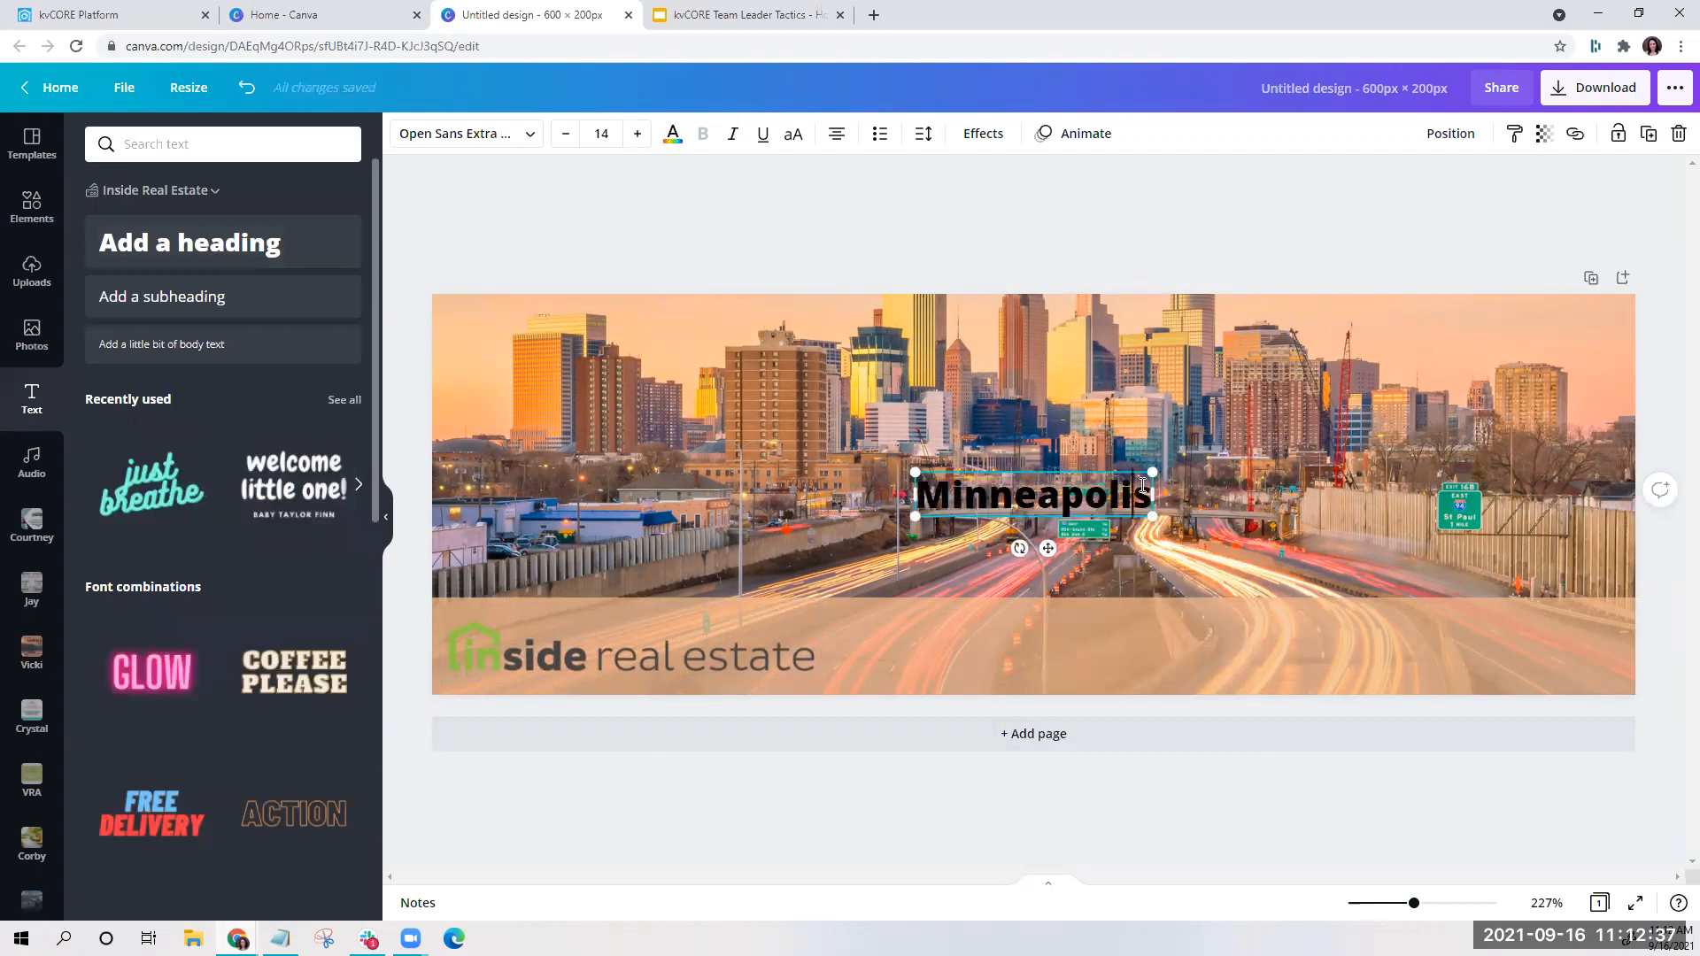
{"action": "type", "text": "Real e"}
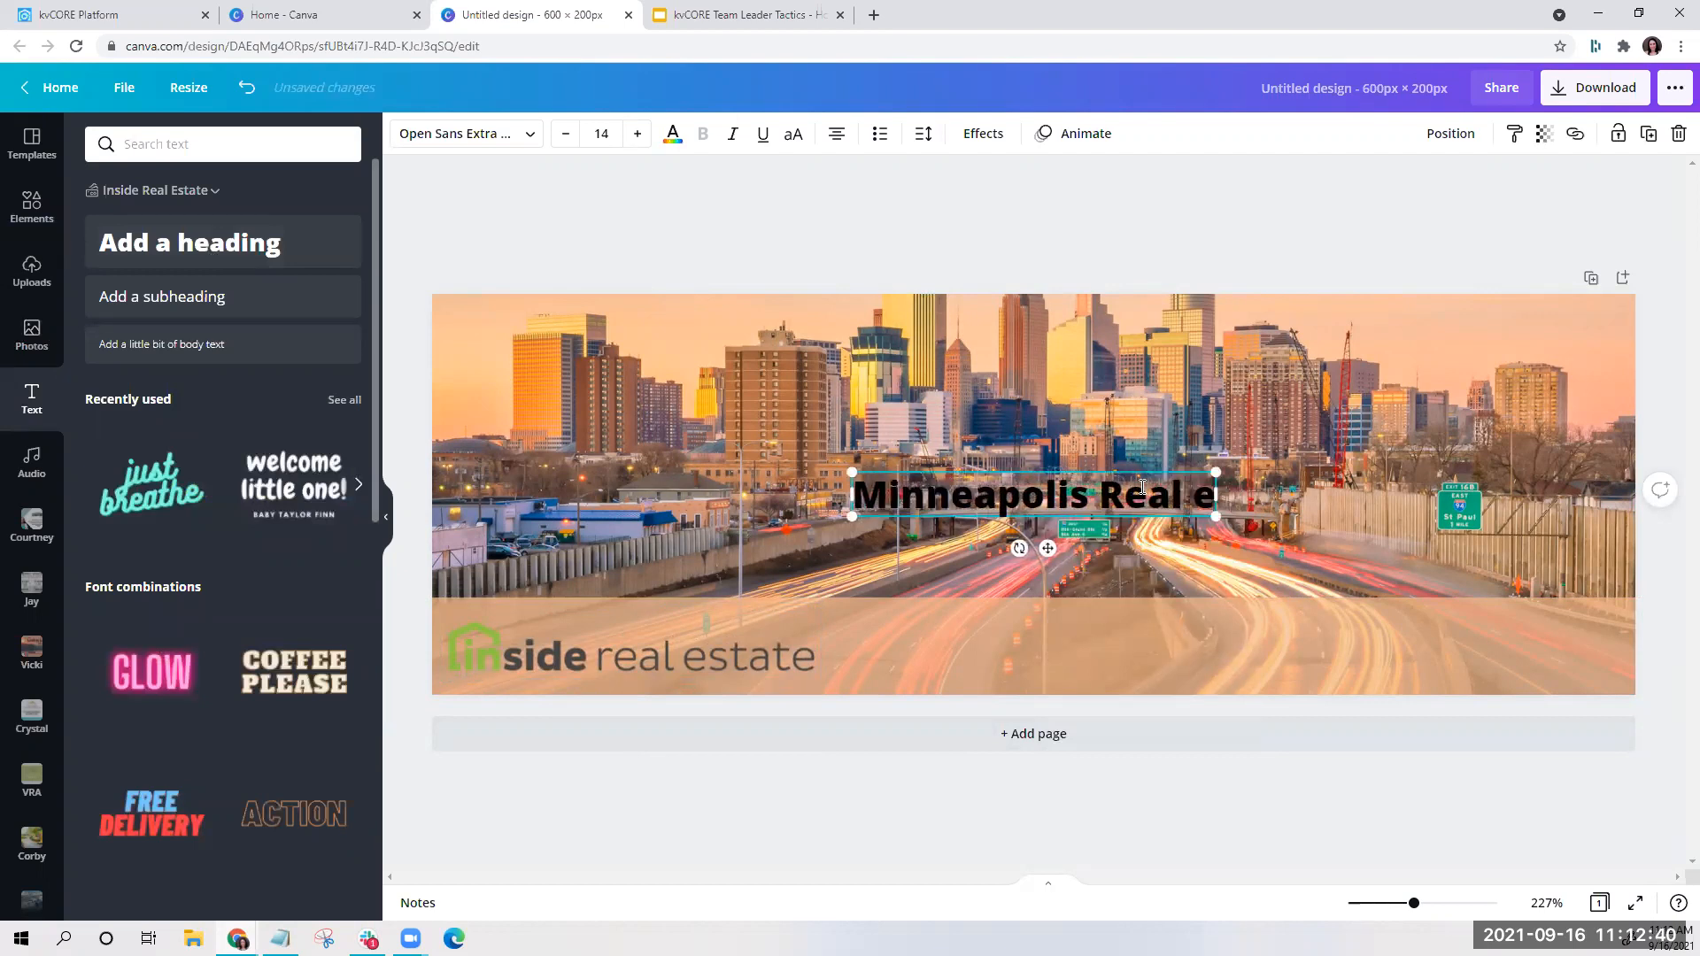
{"action": "key", "text": "BackSpace"}
{"action": "type", "text": "E"}
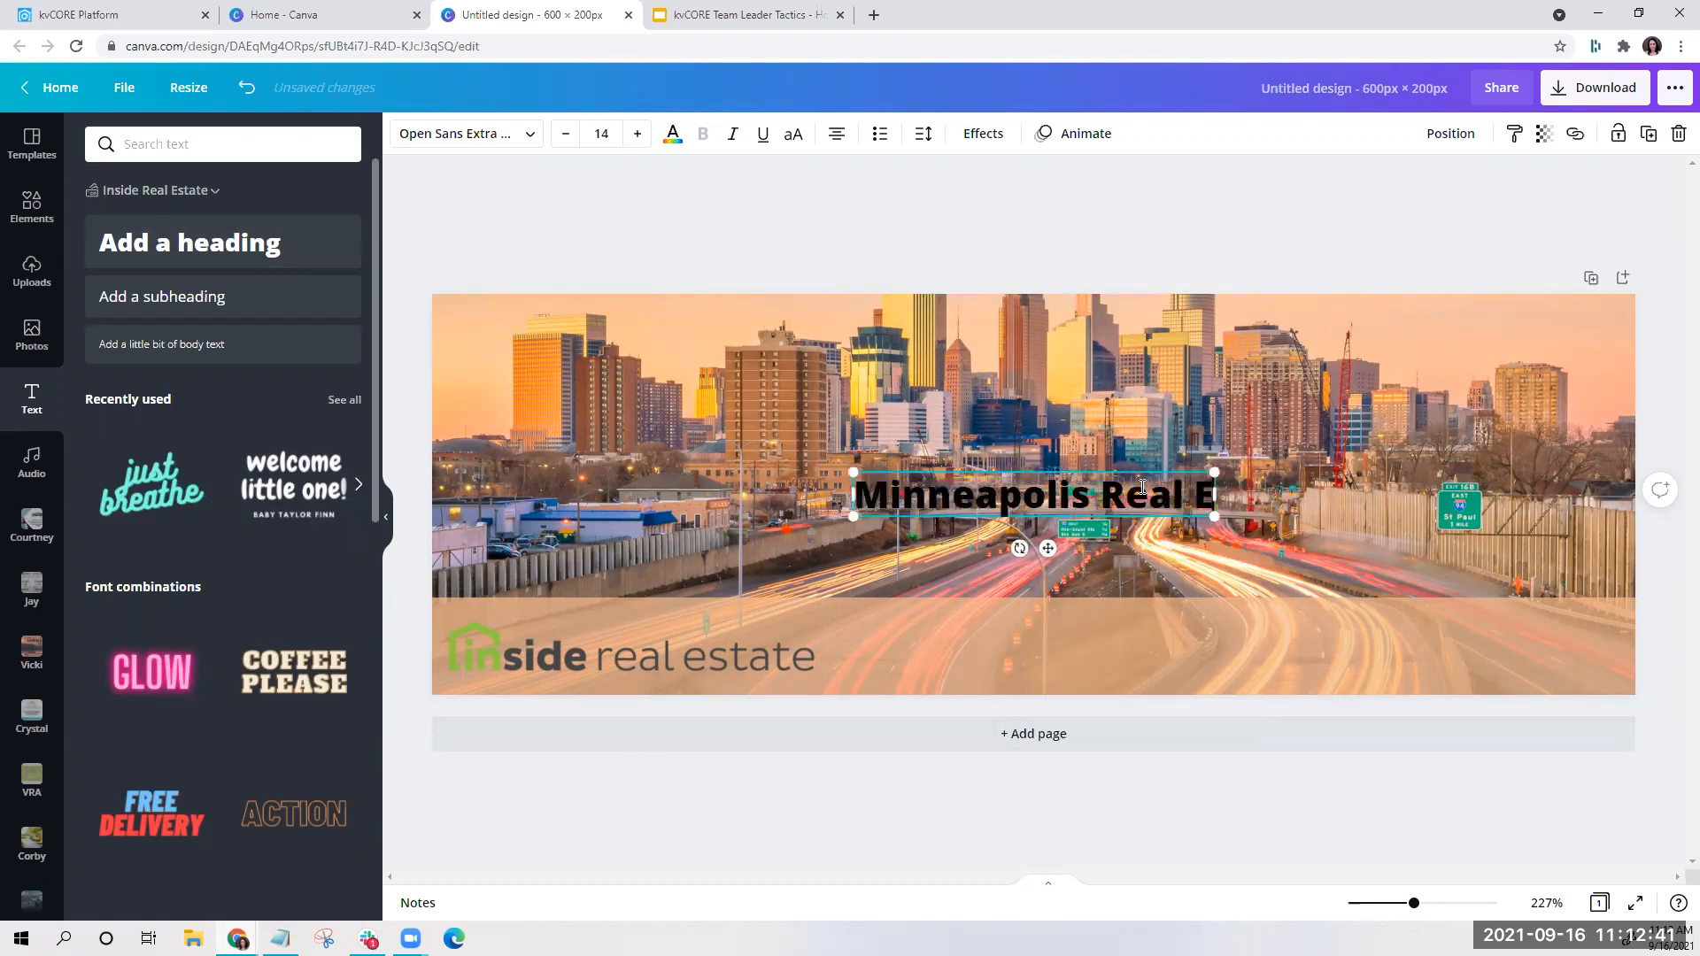
{"action": "type", "text": "state Update"}
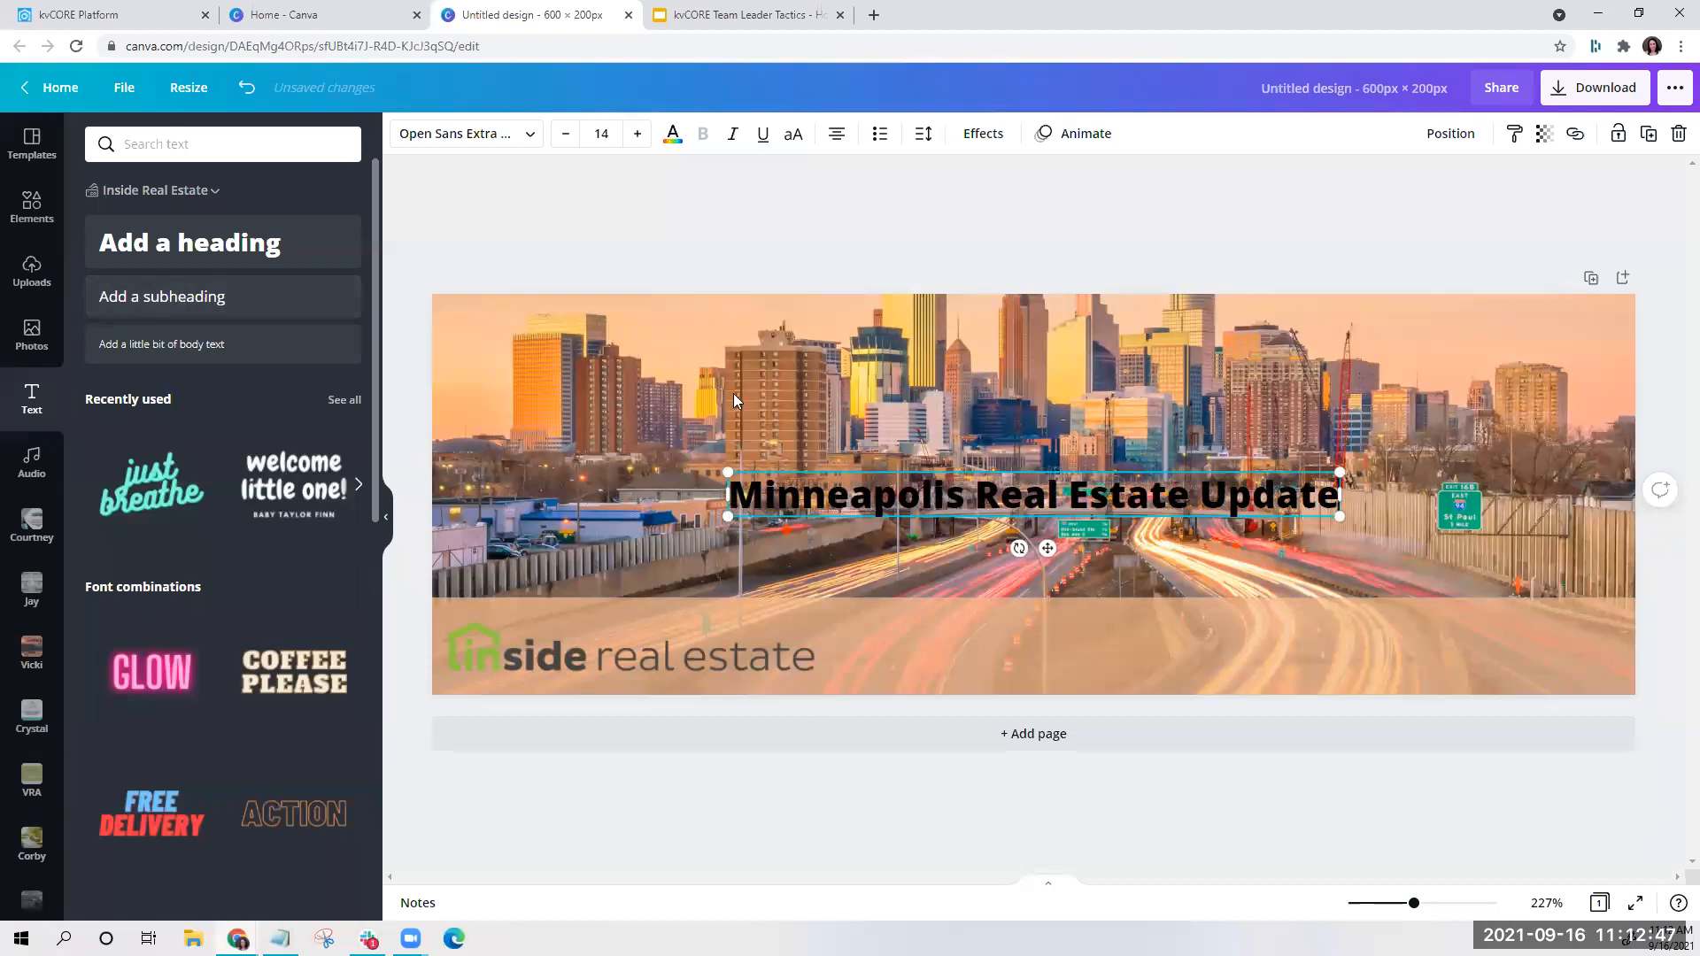
Change the heading's text color to the white from the Inside Real Estate brand palette
{"action": "left_click", "coordinate": [673, 135]}
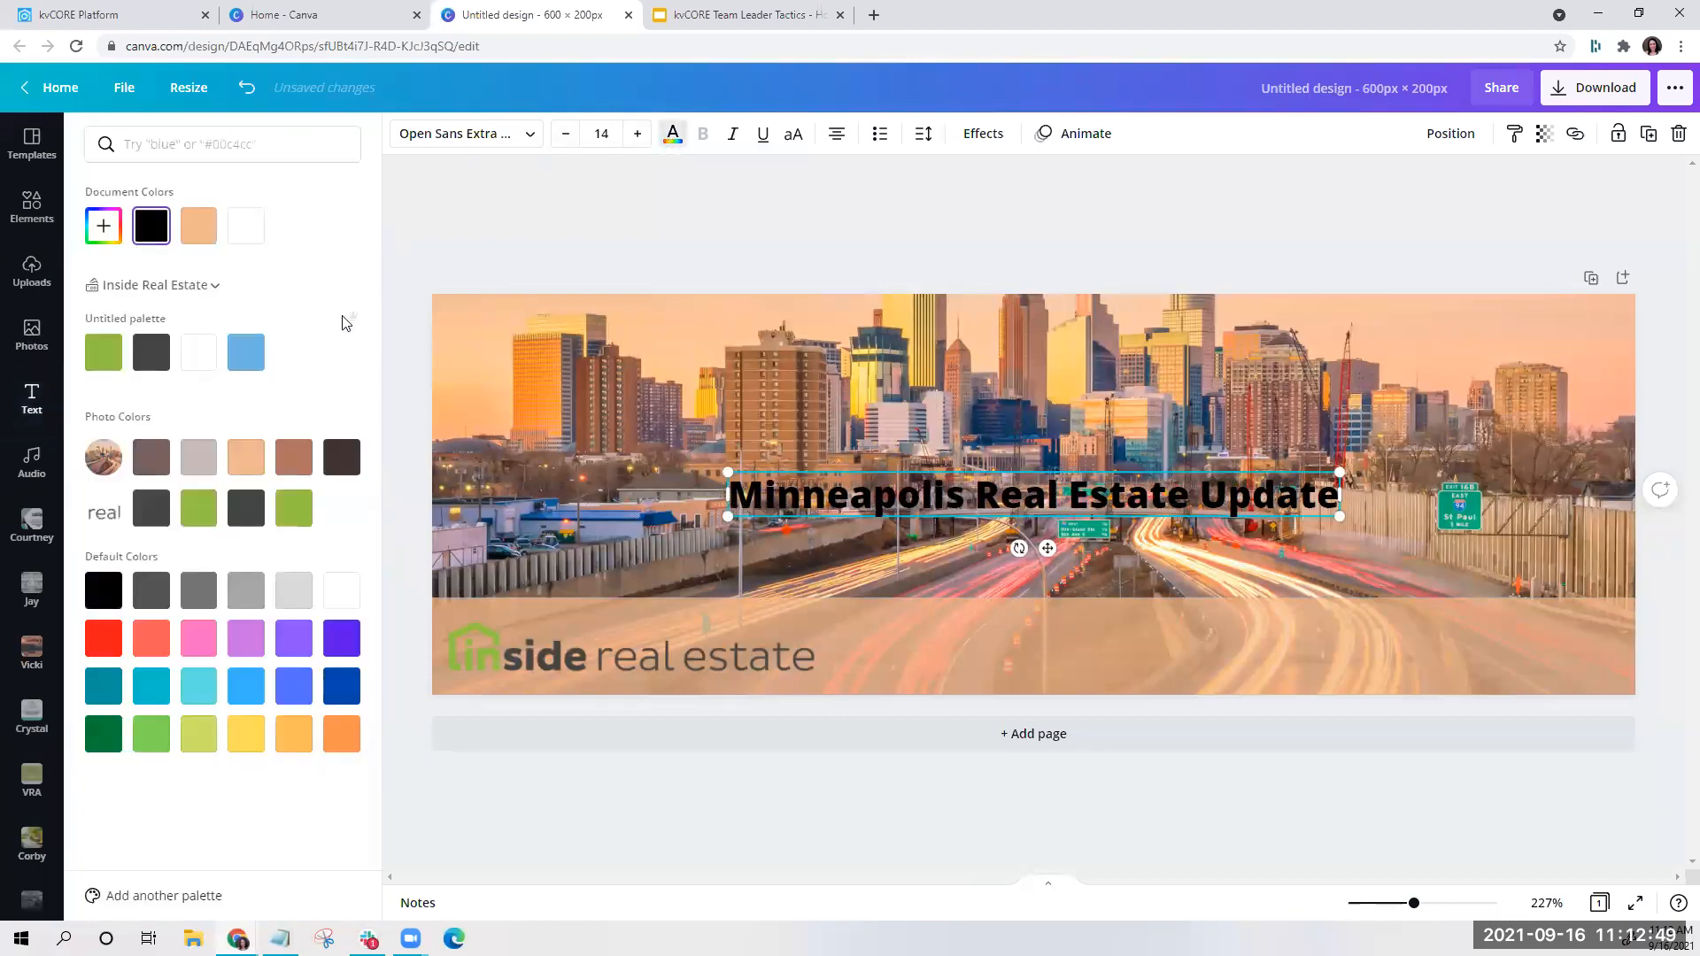
{"action": "left_click", "coordinate": [200, 358]}
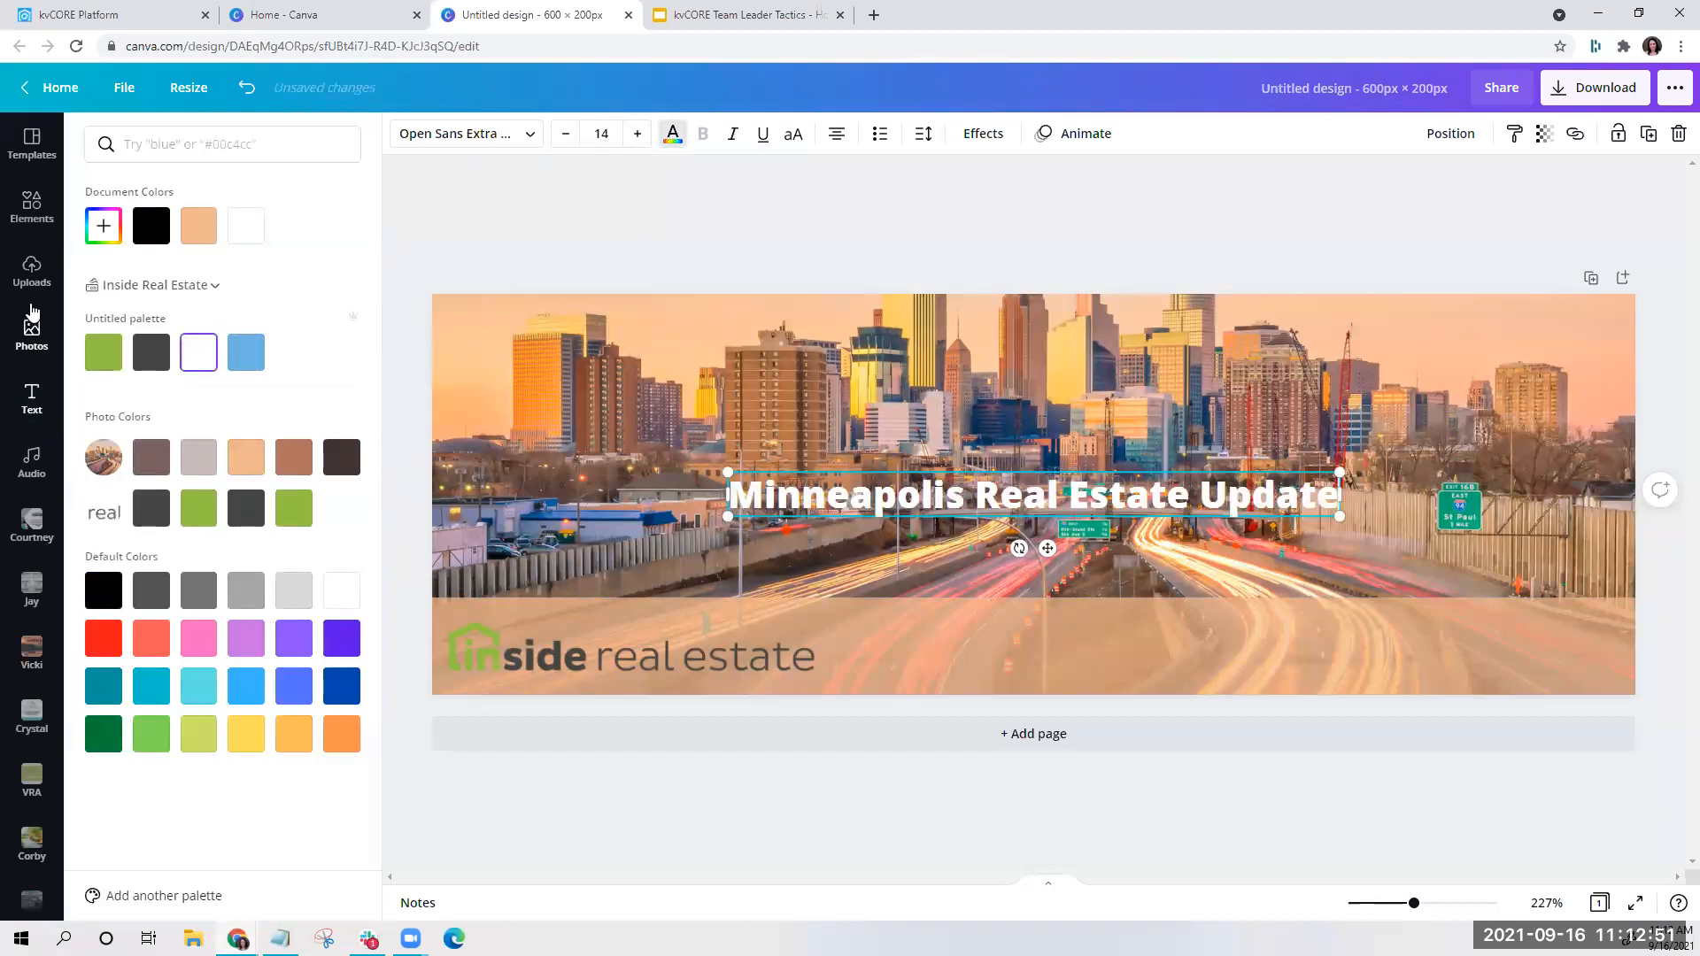
{"action": "left_click", "coordinate": [39, 415]}
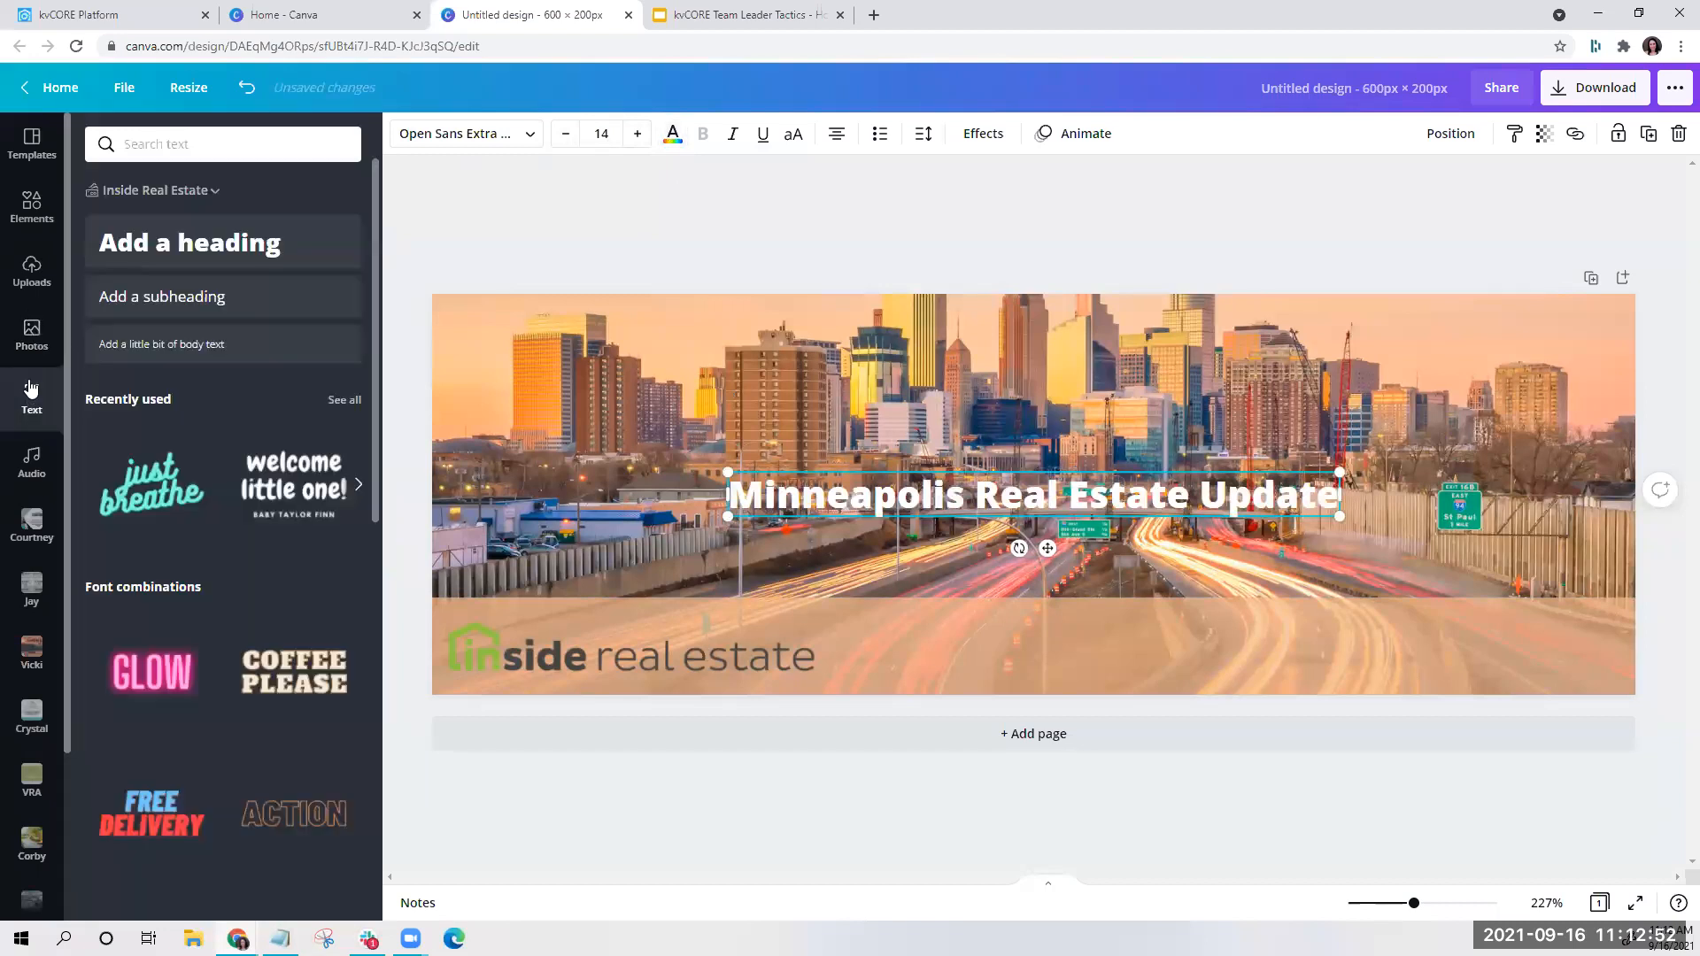
Find a handwriting-style font for the "Minneapolis Real Estate Update" heading and apply Amsterdam One
{"action": "left_click", "coordinate": [166, 146]}
{"action": "left_click", "coordinate": [443, 135]}
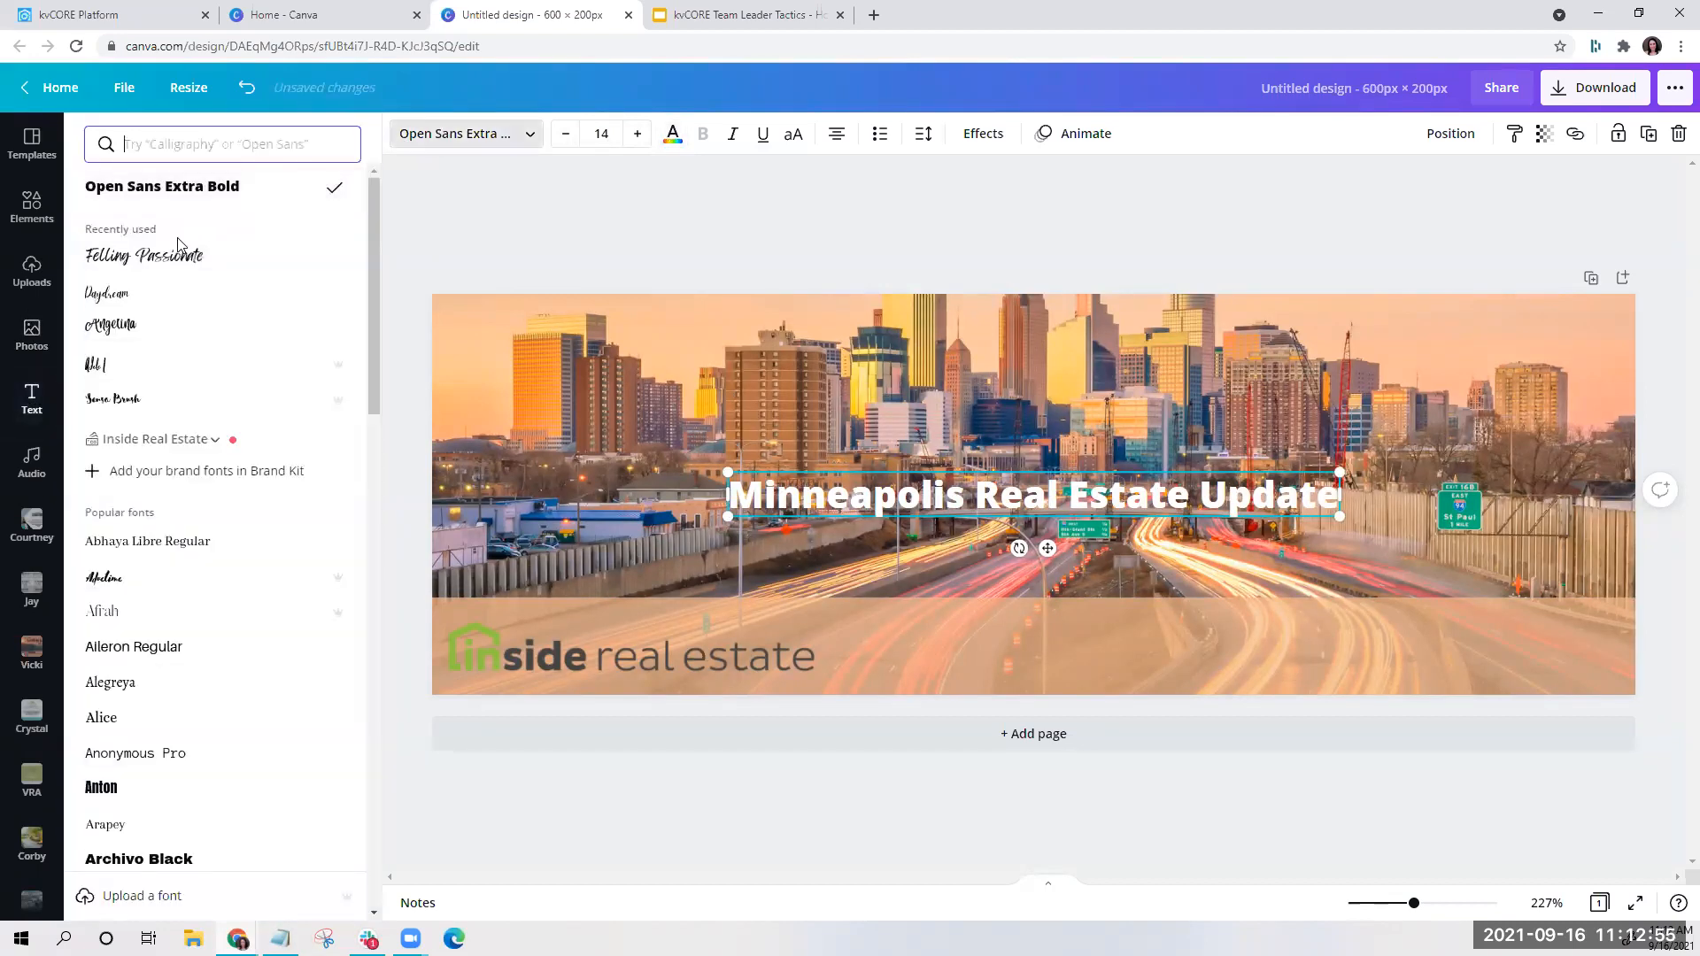
{"action": "scroll", "coordinate": [146, 443], "scroll_direction": "down", "scroll_amount": 10}
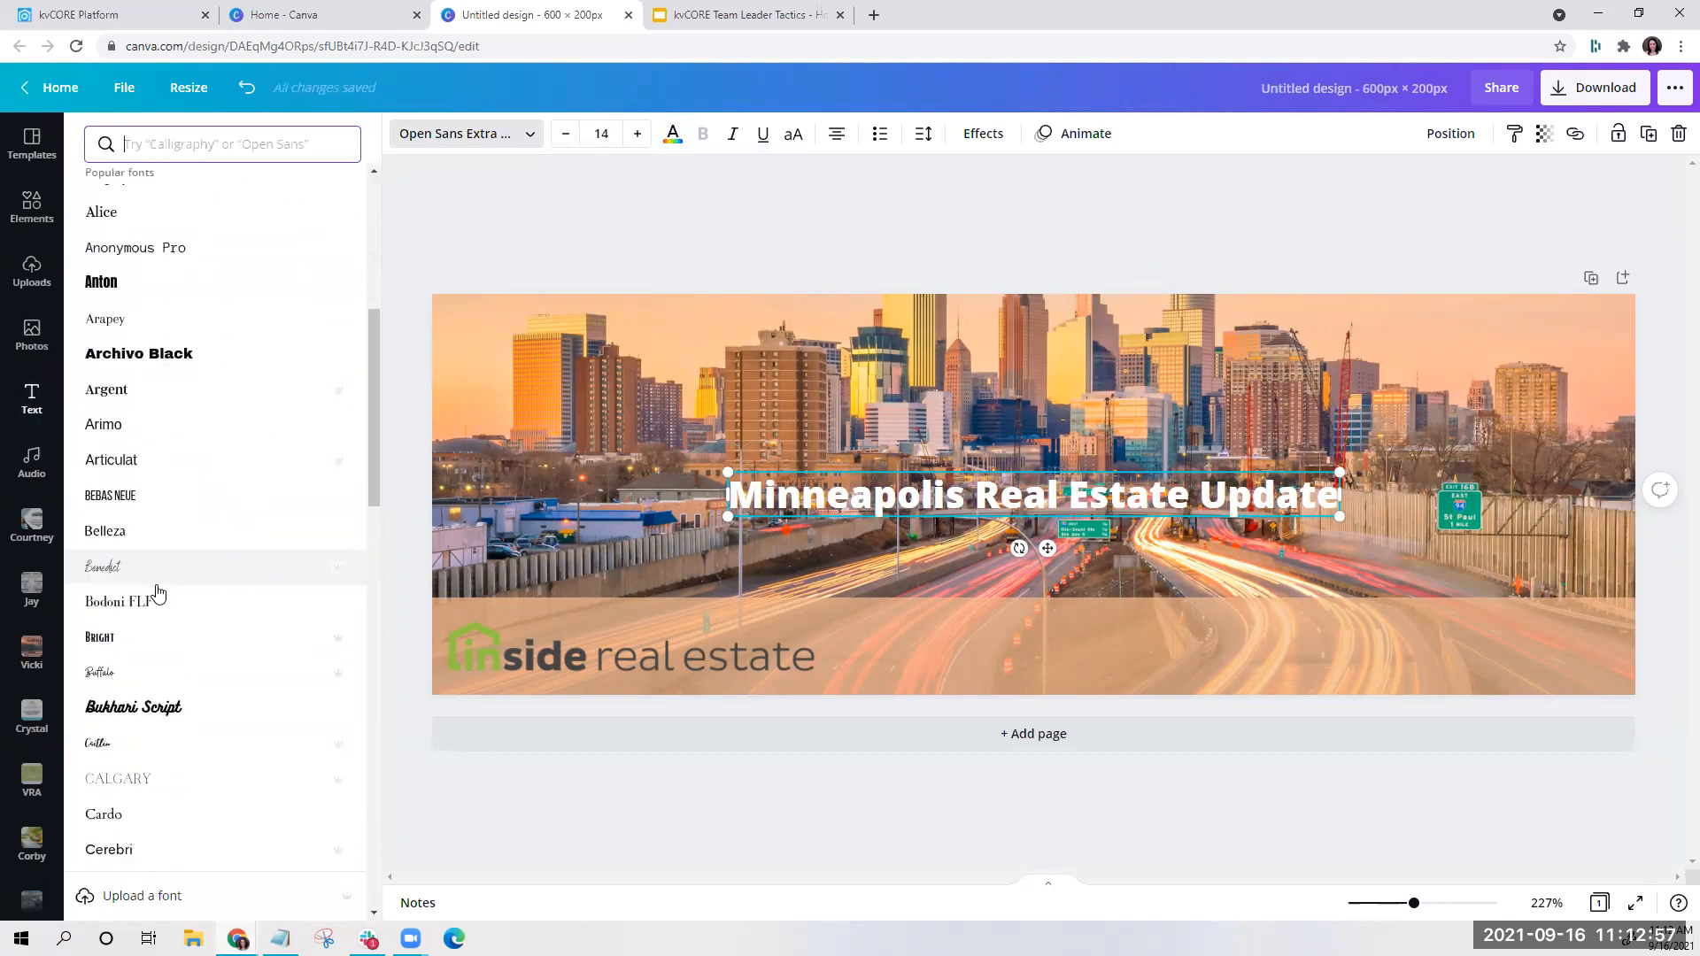
{"action": "scroll", "coordinate": [153, 589], "scroll_direction": "down", "scroll_amount": 15}
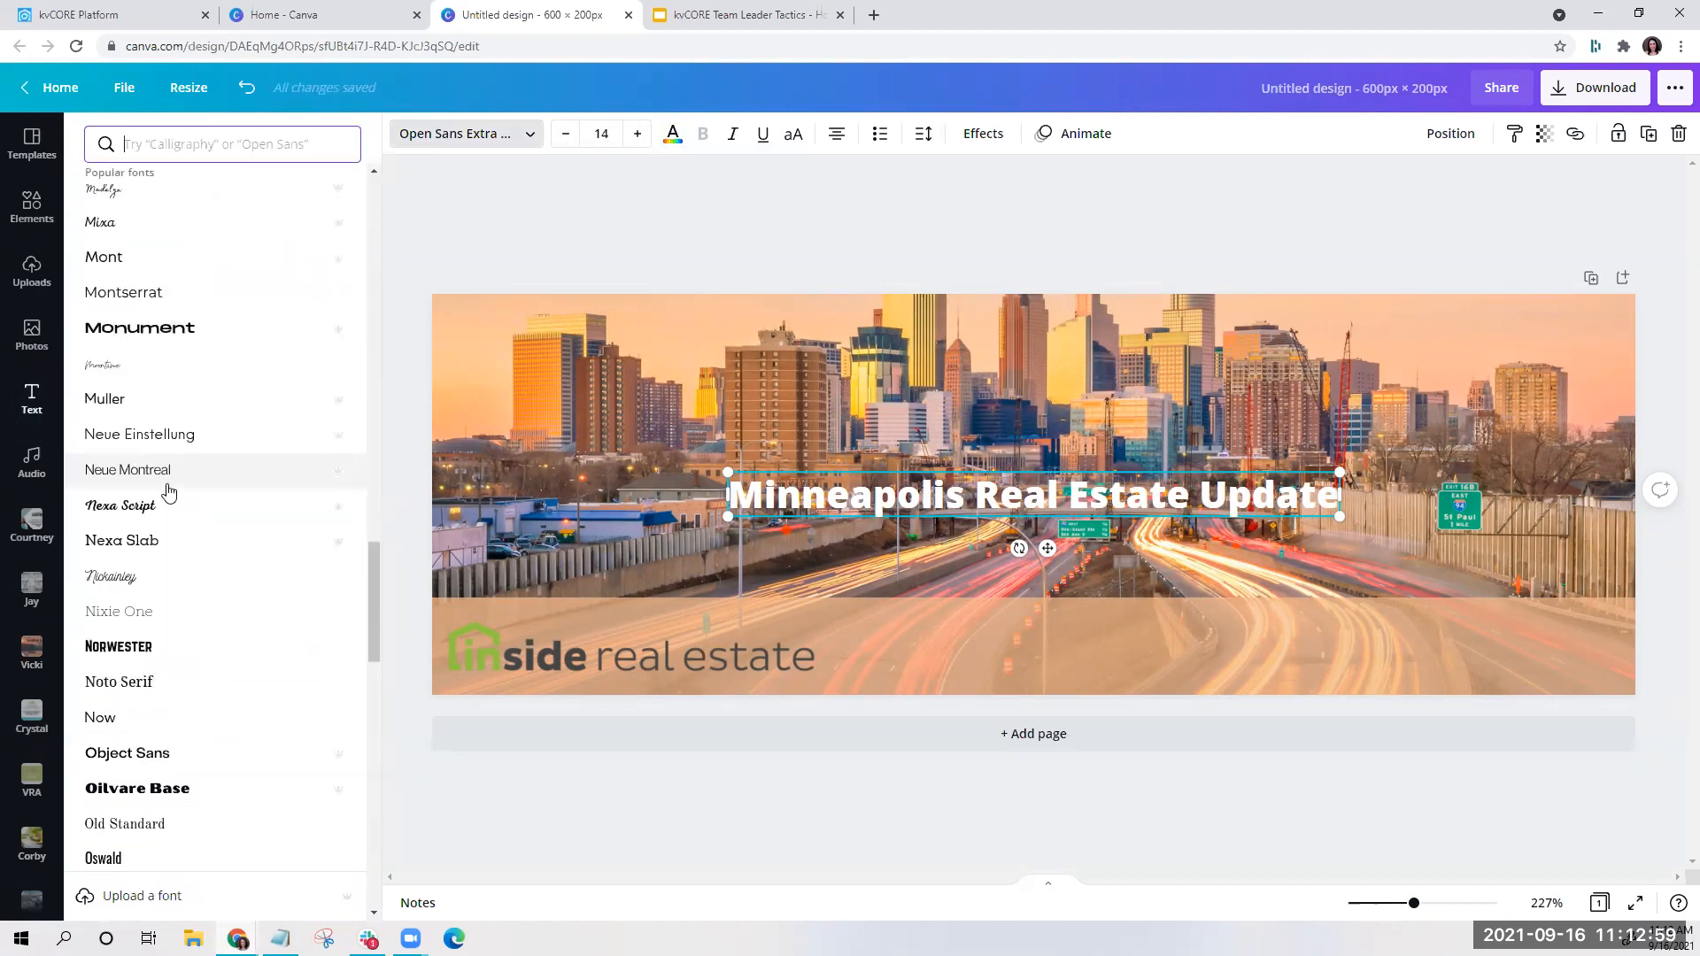
{"action": "scroll", "coordinate": [152, 552], "scroll_direction": "down", "scroll_amount": 10}
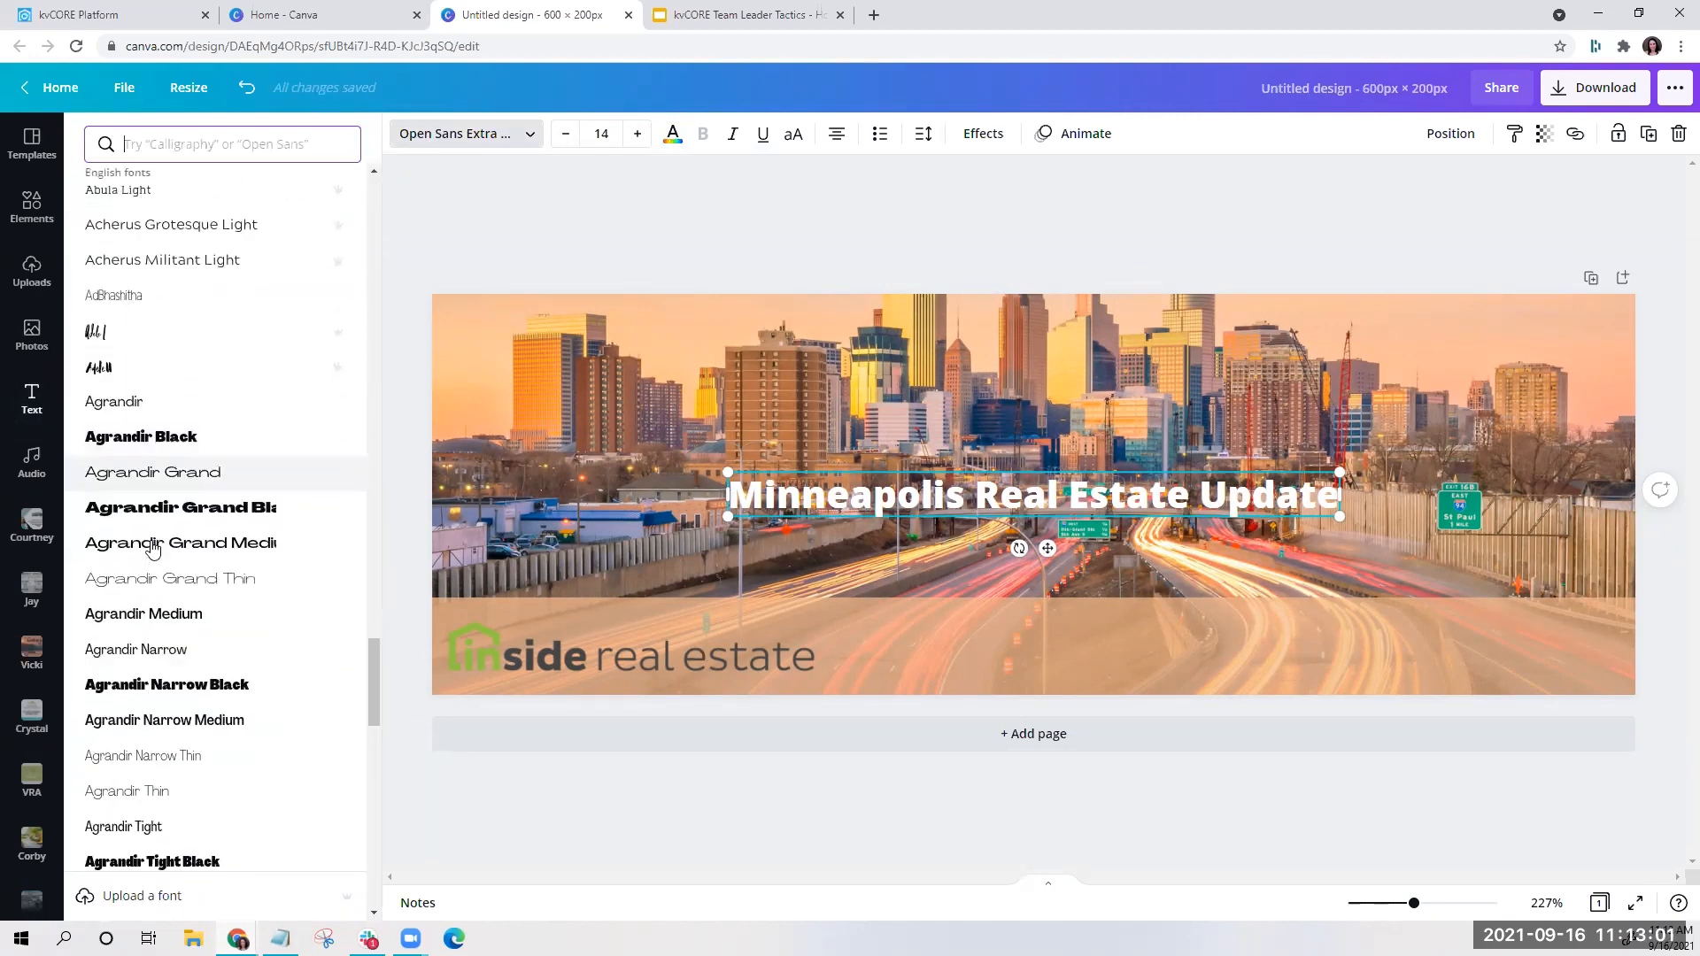
{"action": "scroll", "coordinate": [133, 266], "scroll_direction": "up", "scroll_amount": 3}
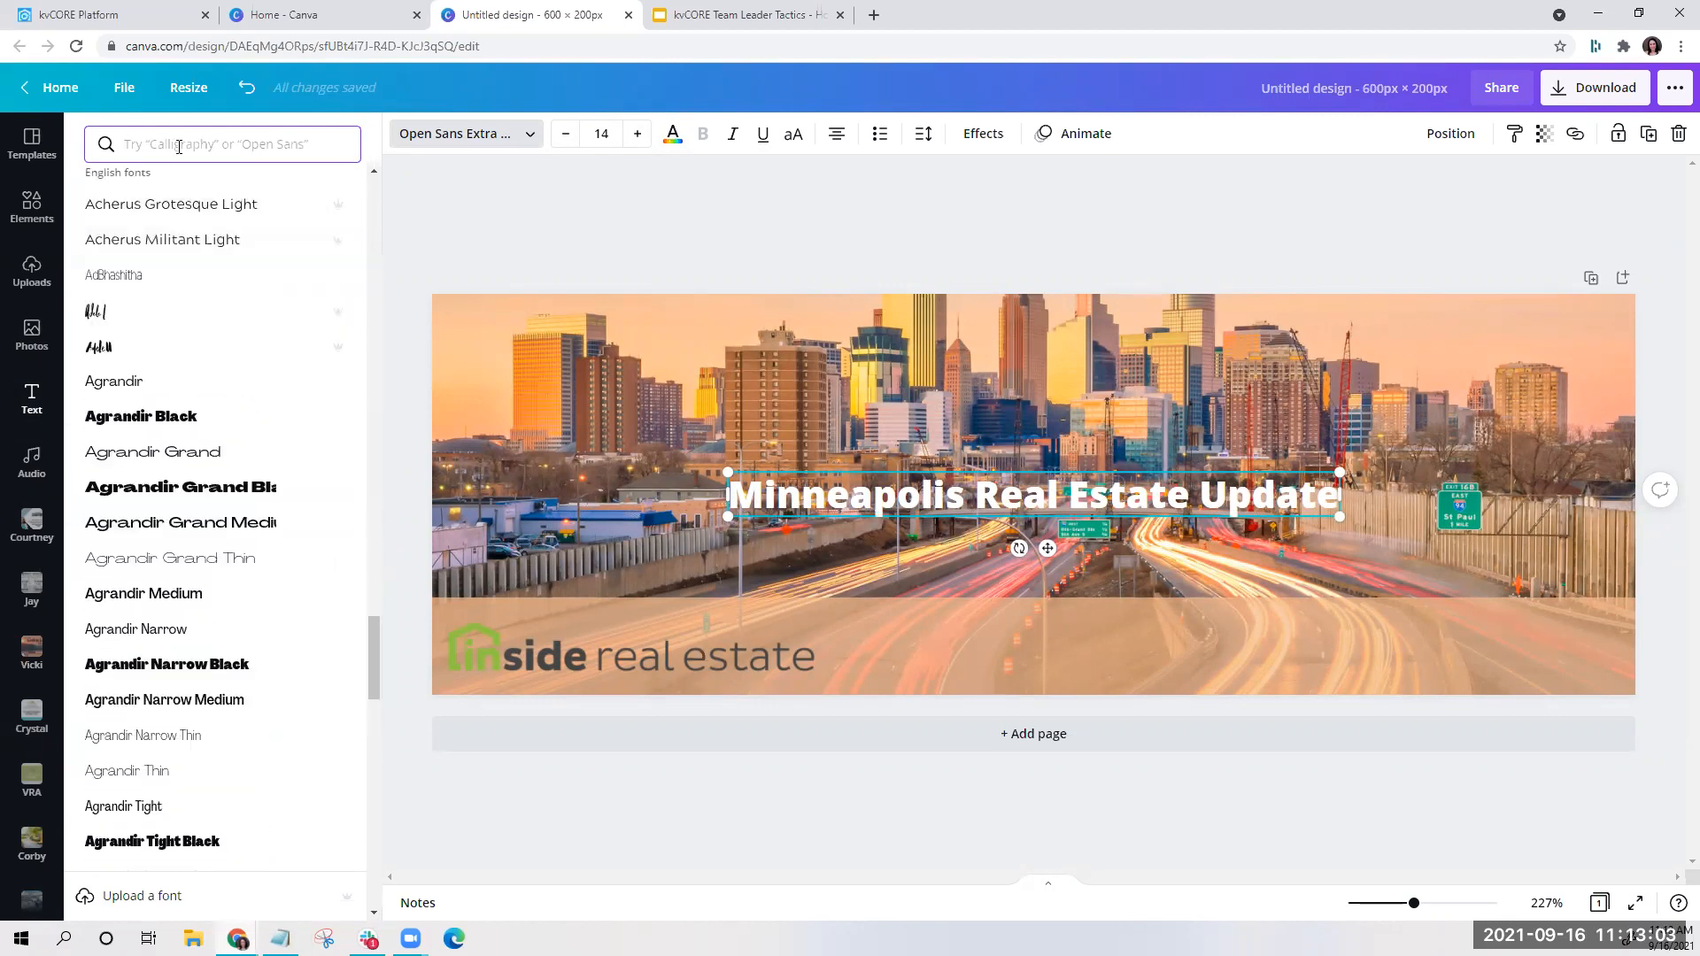
{"action": "type", "text": "han"}
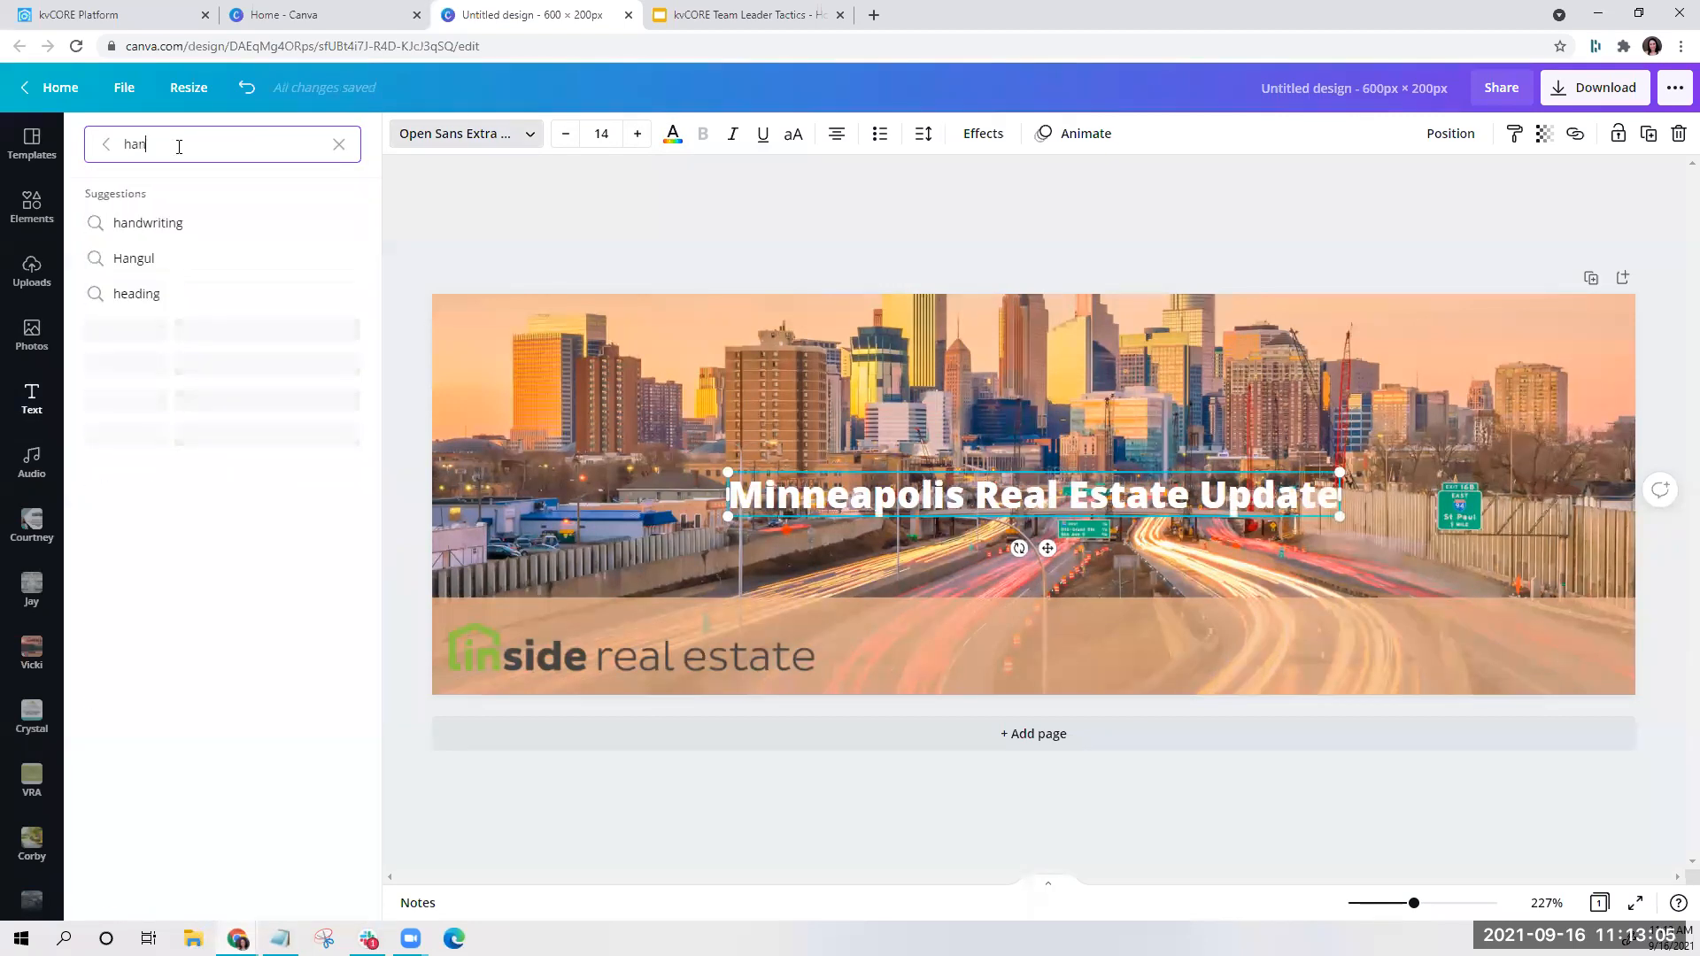
{"action": "left_click", "coordinate": [148, 224]}
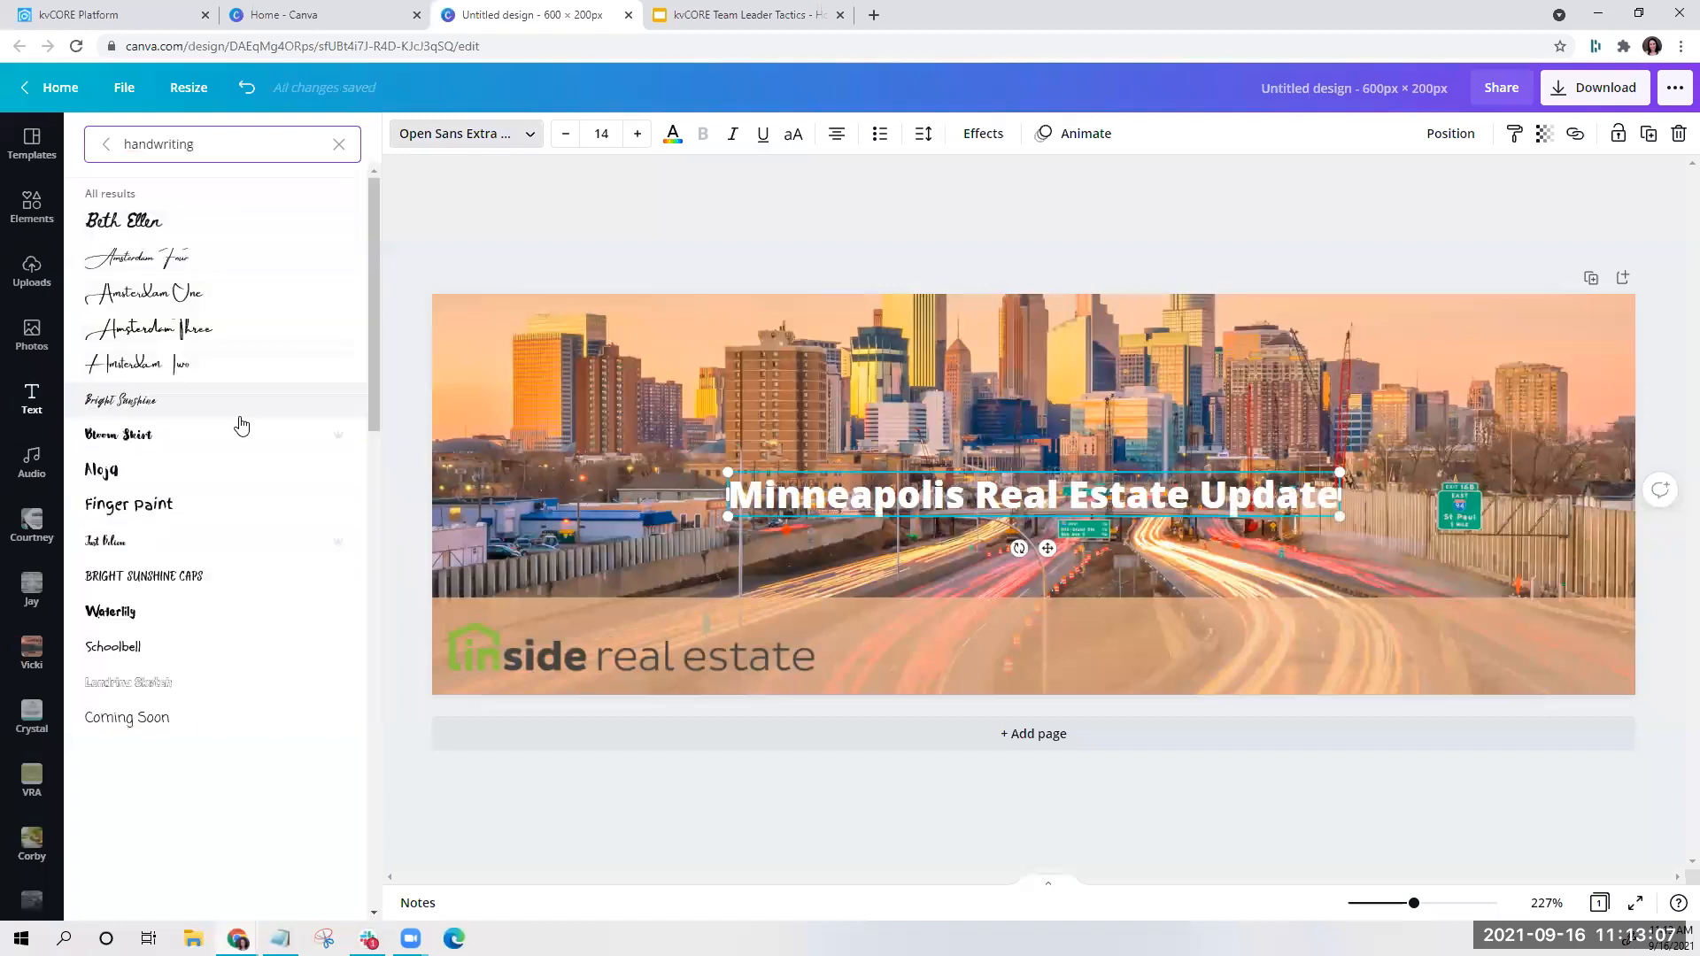
{"action": "left_click", "coordinate": [182, 301]}
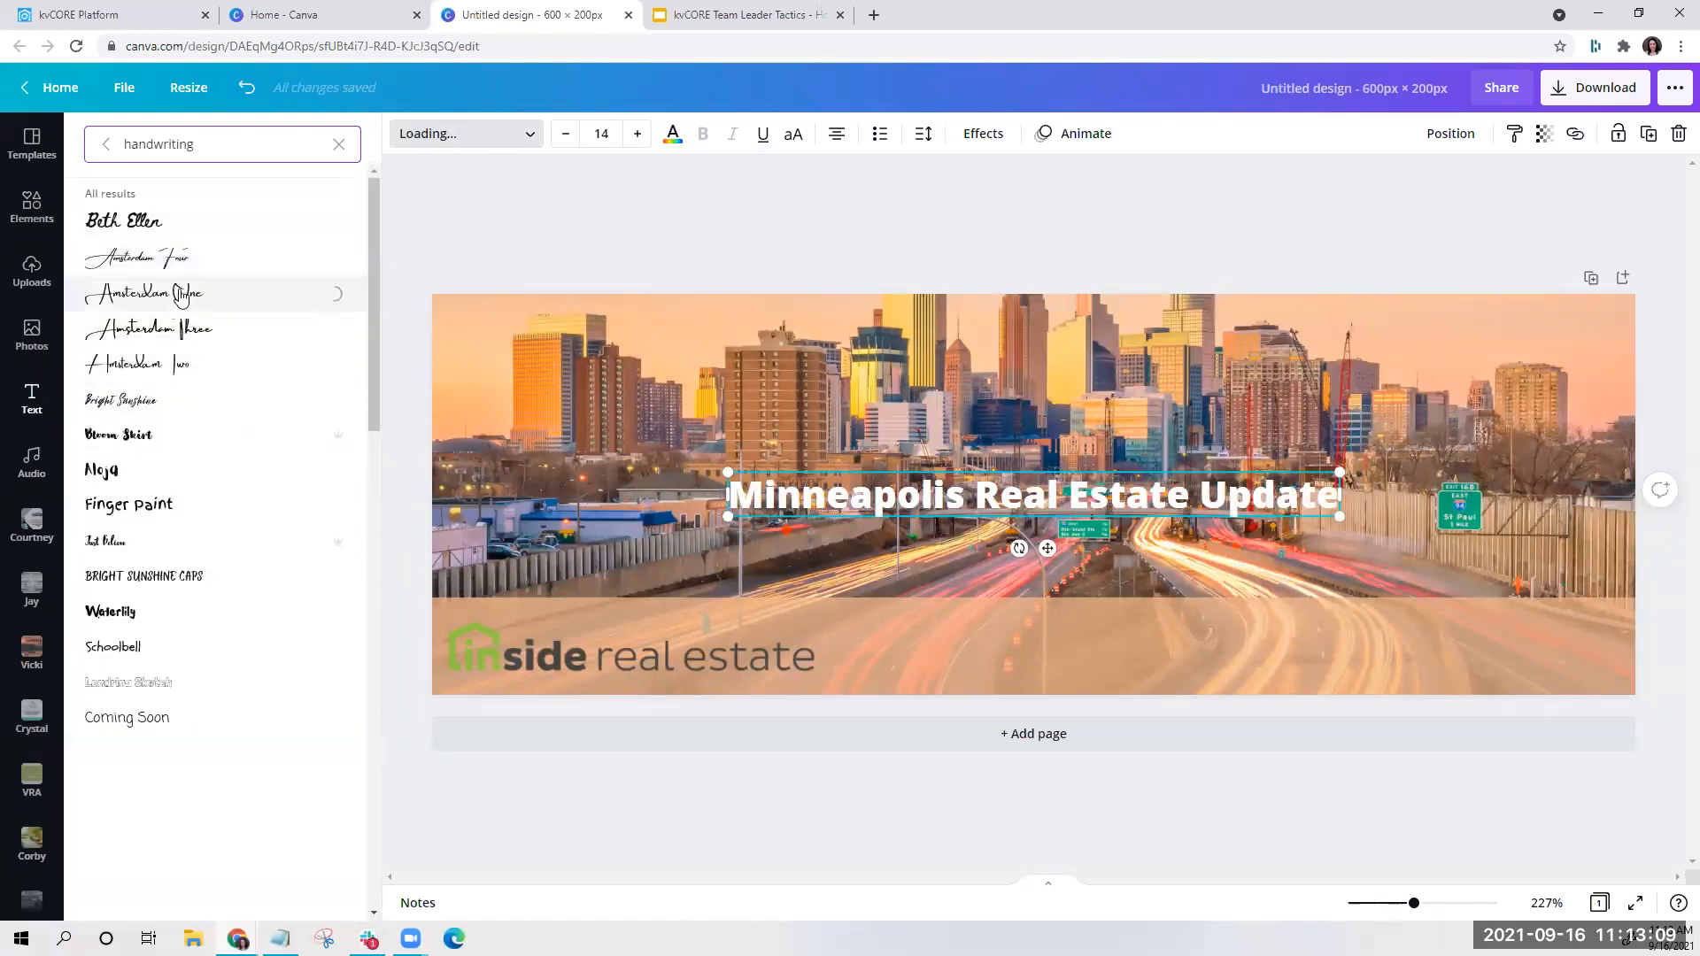
Move the heading onto the peach band opposite the logo, shrink it to size 13 and nudge it up slightly
{"action": "left_click_drag", "start_coordinate": [1048, 549], "coordinate": [1310, 696]}
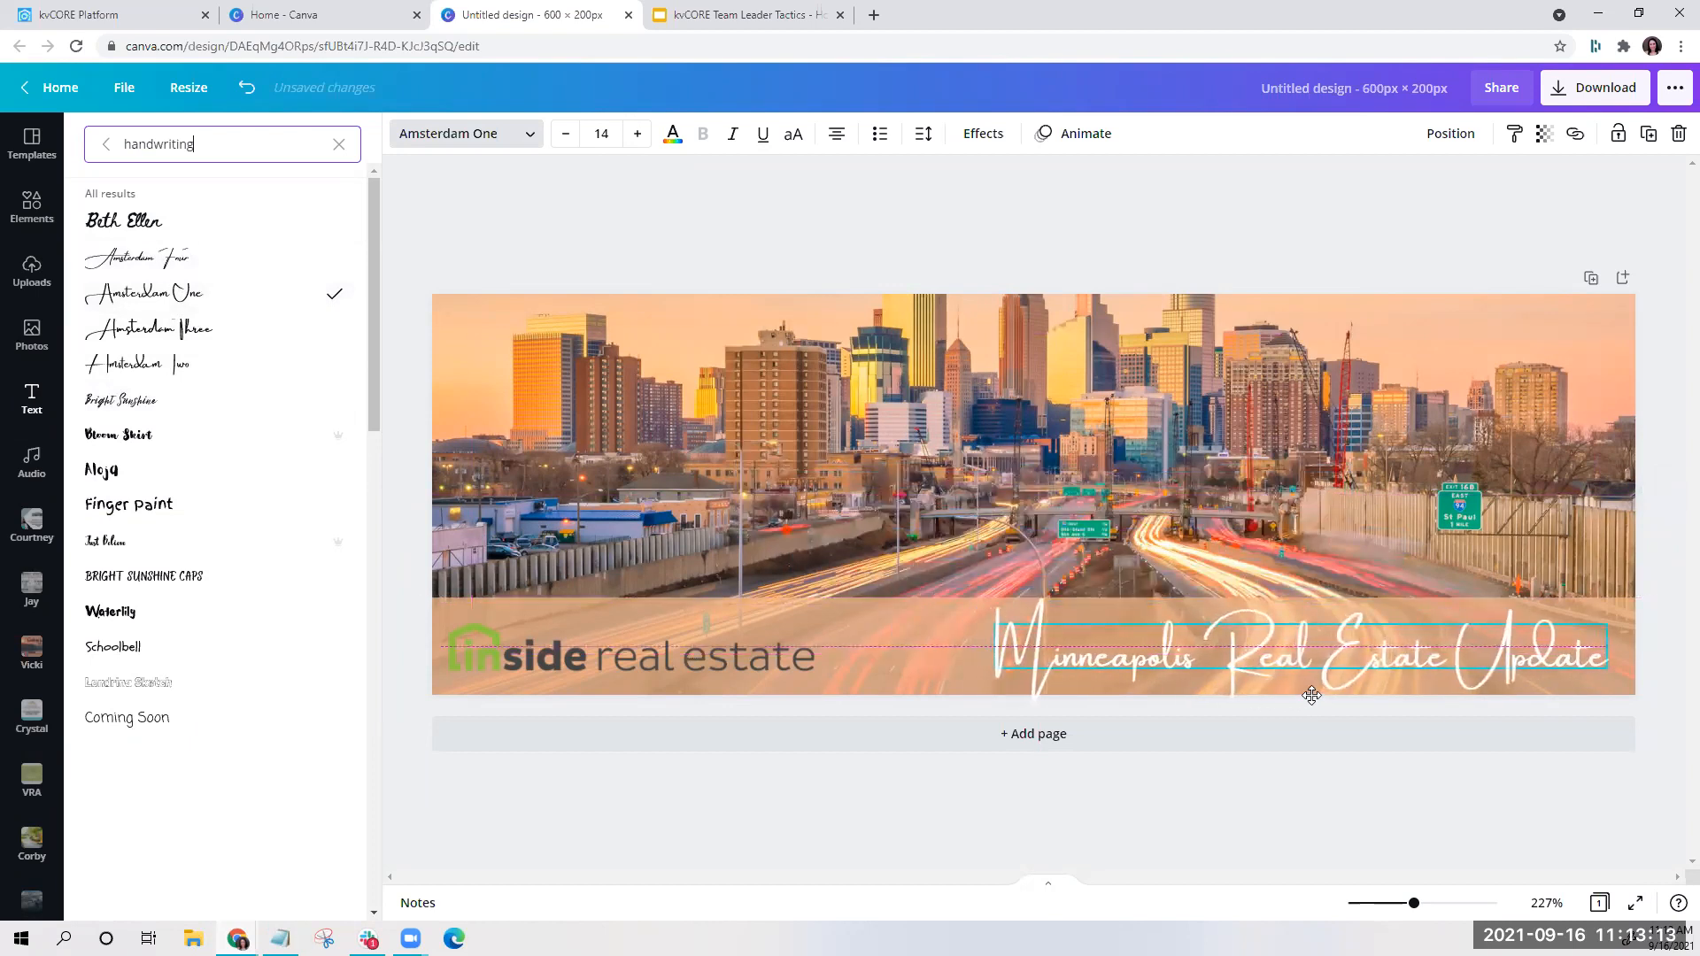
{"action": "left_click_drag", "start_coordinate": [993, 628], "coordinate": [1038, 628]}
{"action": "left_click_drag", "start_coordinate": [1337, 701], "coordinate": [1347, 700]}
{"action": "key", "text": "Escape"}
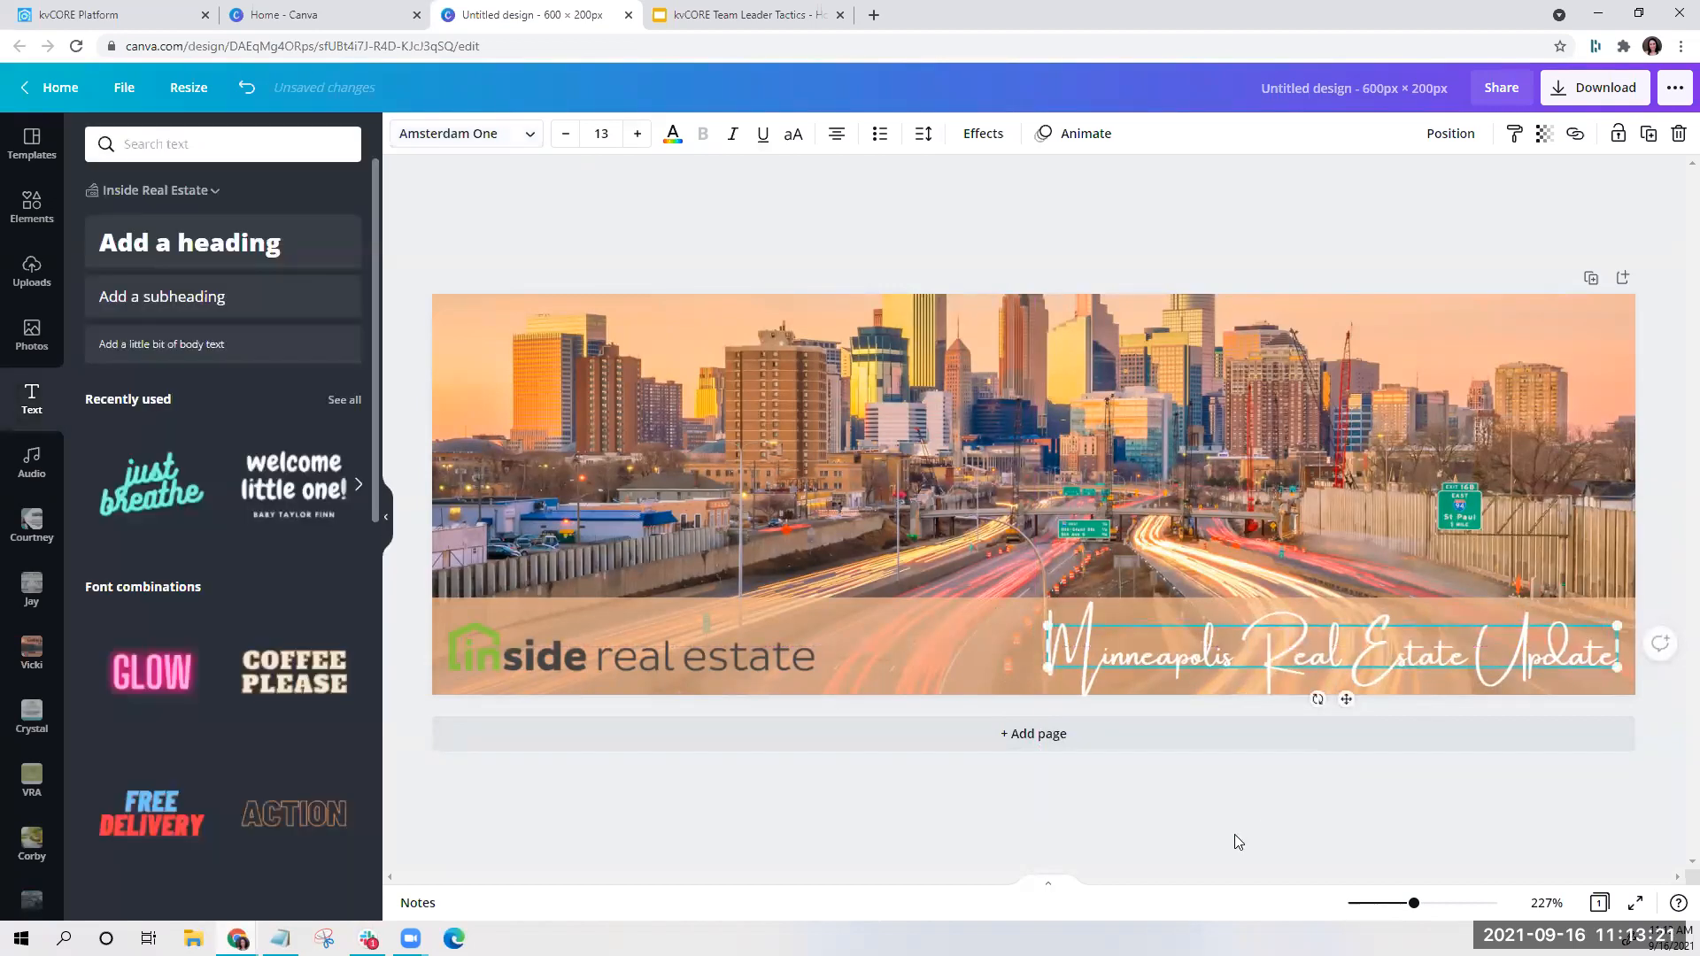
{"action": "left_click", "coordinate": [1236, 840]}
{"action": "left_click", "coordinate": [1245, 670]}
{"action": "key", "text": "Up"}
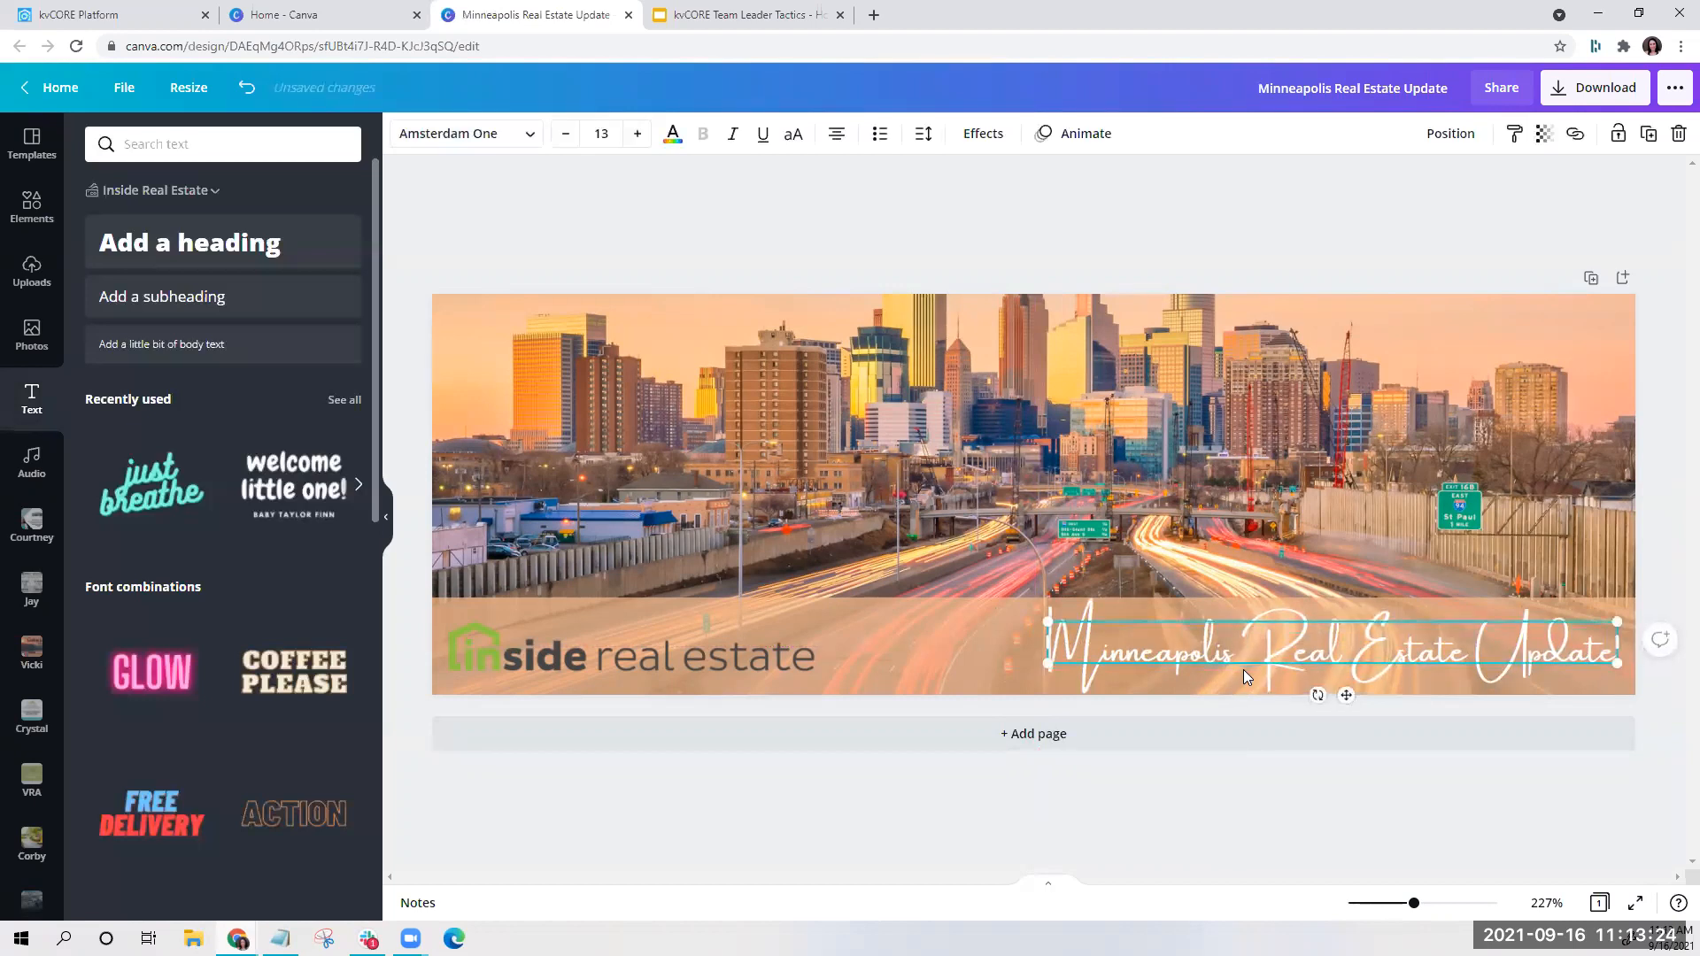
{"action": "left_click", "coordinate": [1108, 235]}
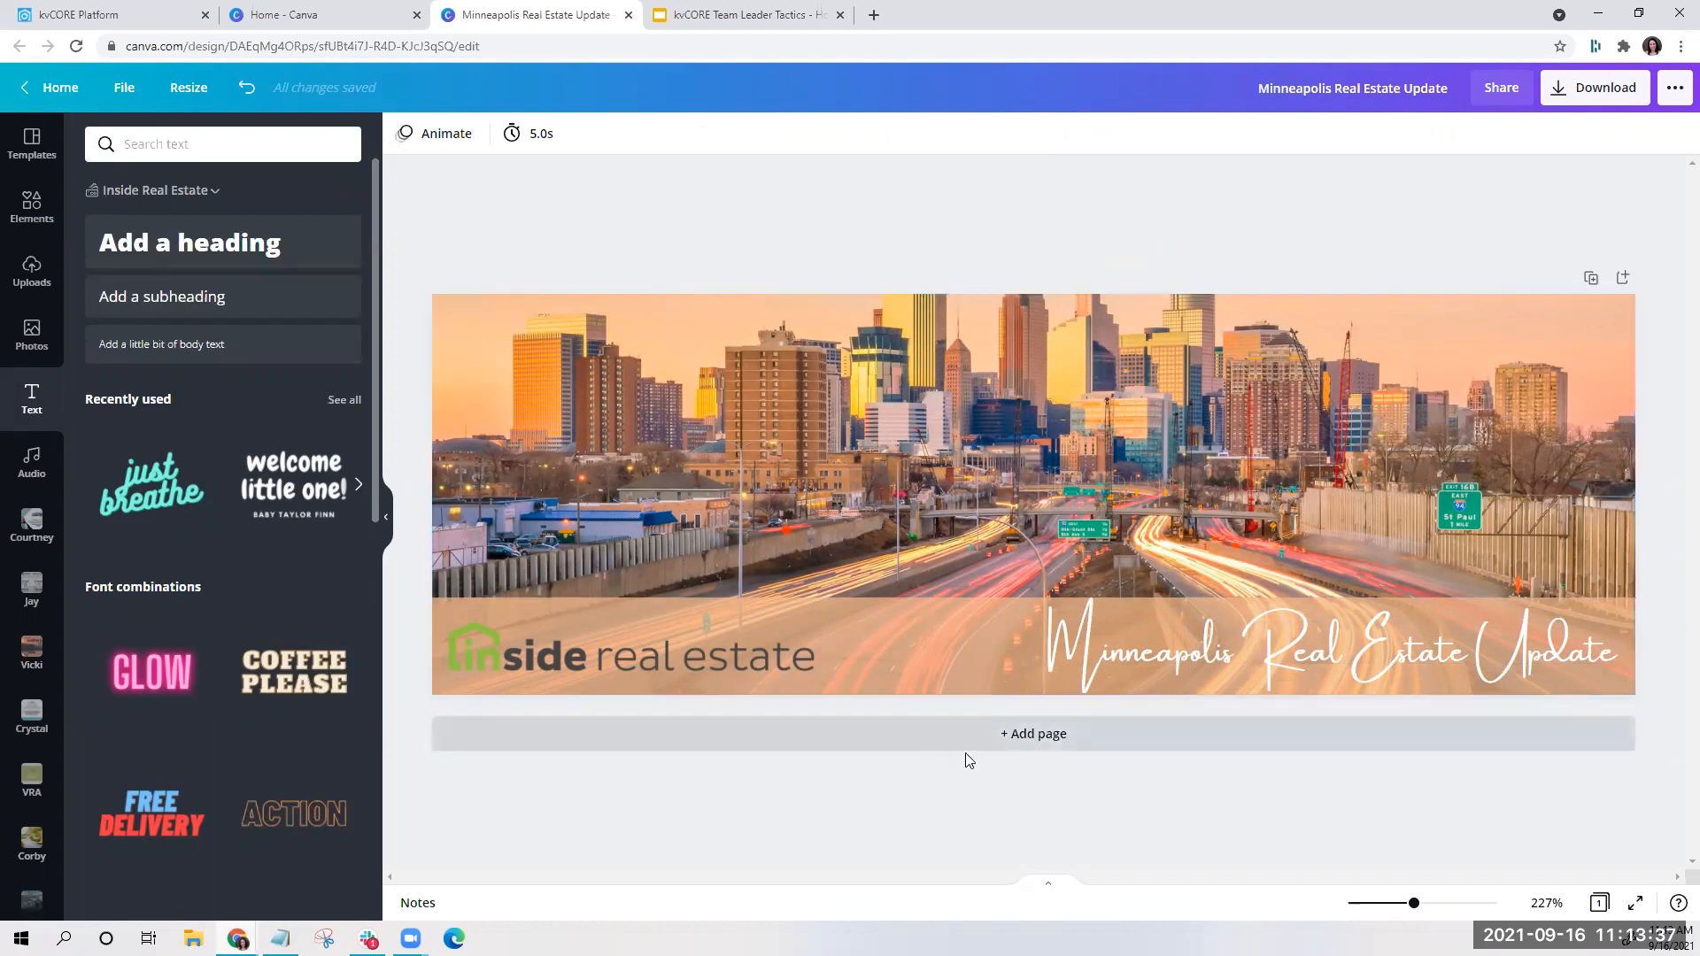
Add a second page and cover it entirely with a copy of the banner's peach band
{"action": "left_click", "coordinate": [999, 737]}
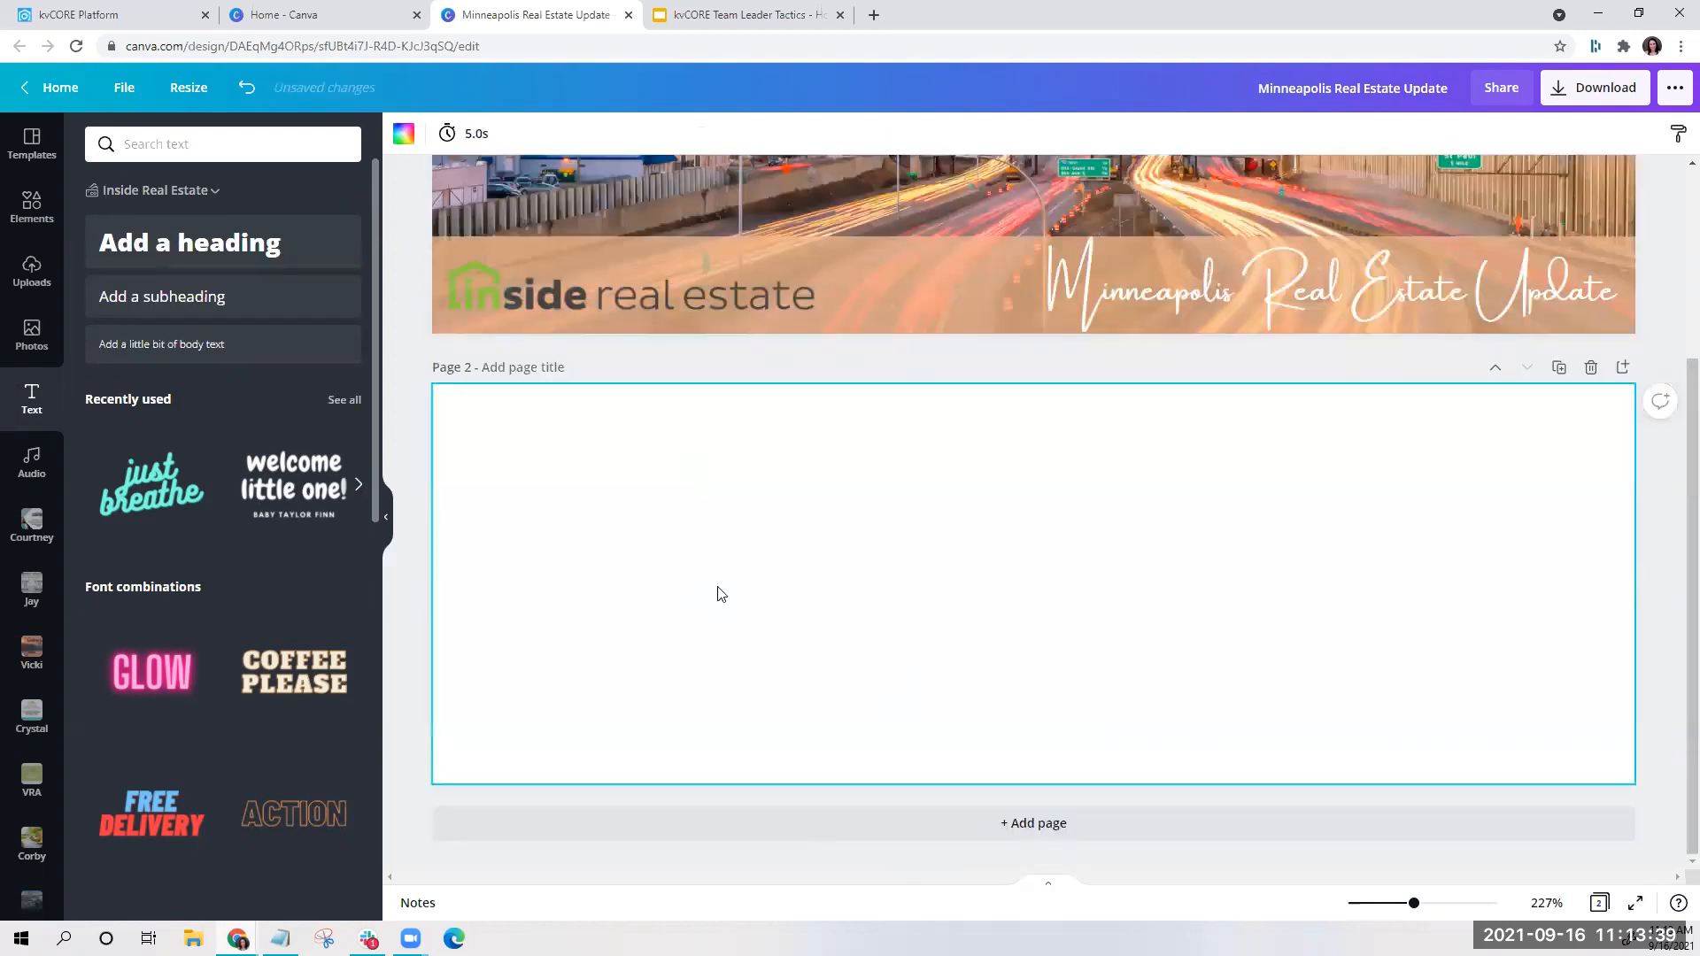
{"action": "scroll", "coordinate": [595, 575], "scroll_direction": "up", "scroll_amount": 1}
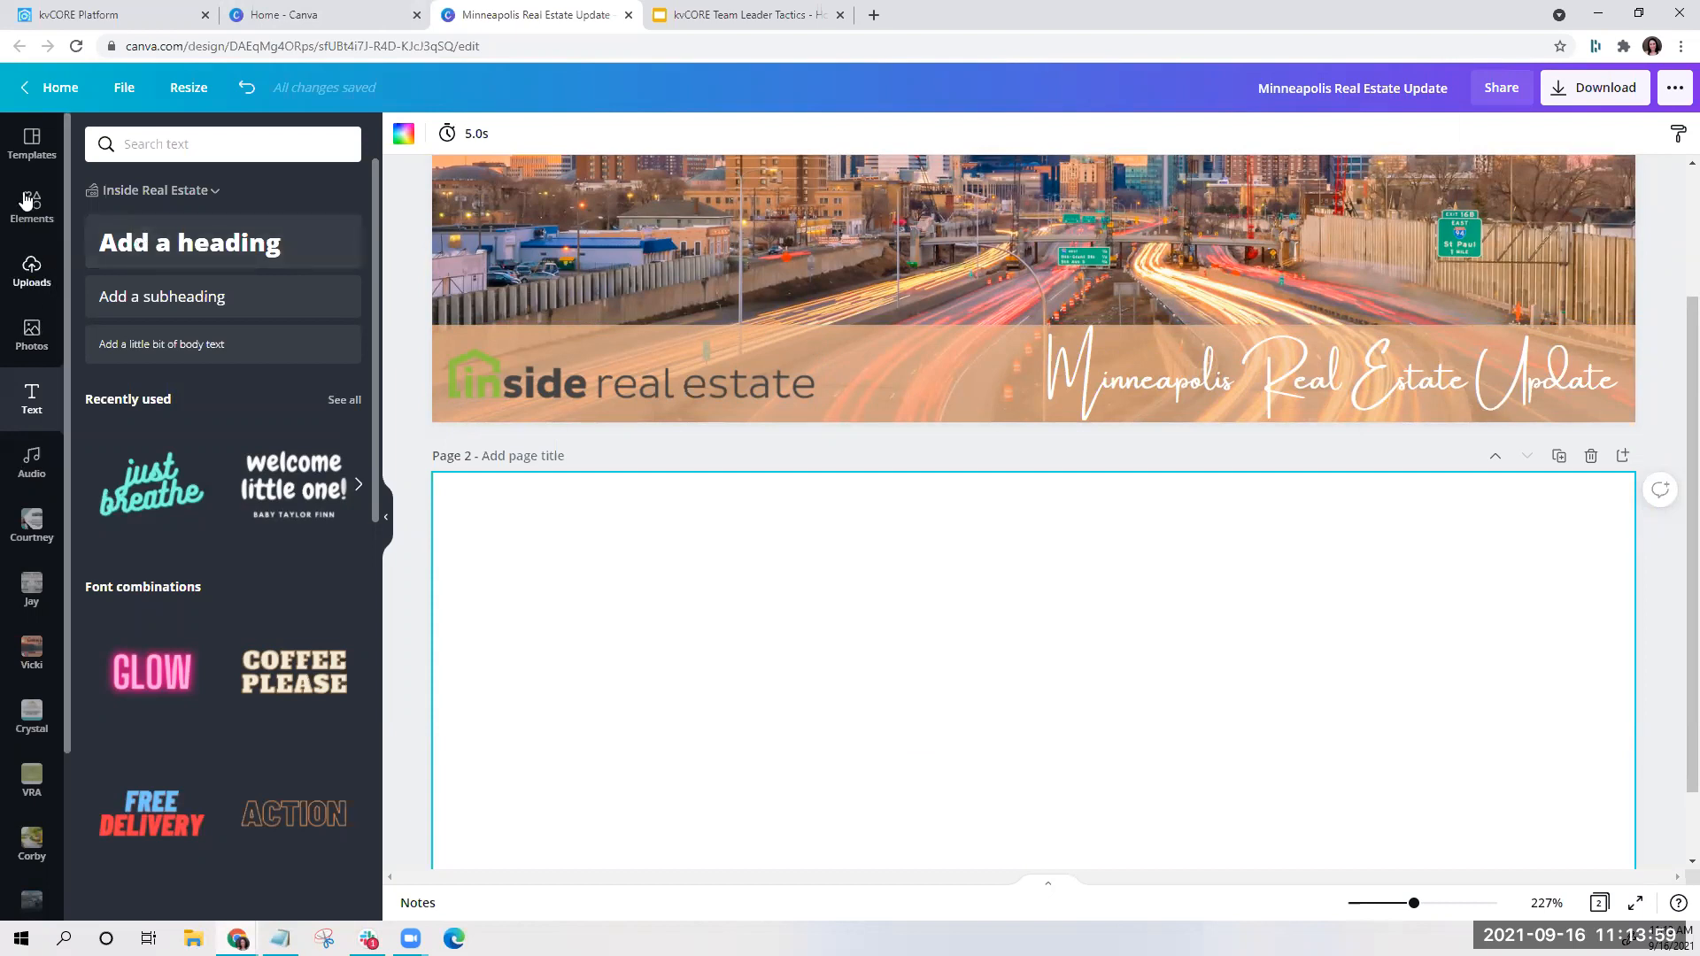
{"action": "left_click", "coordinate": [918, 366]}
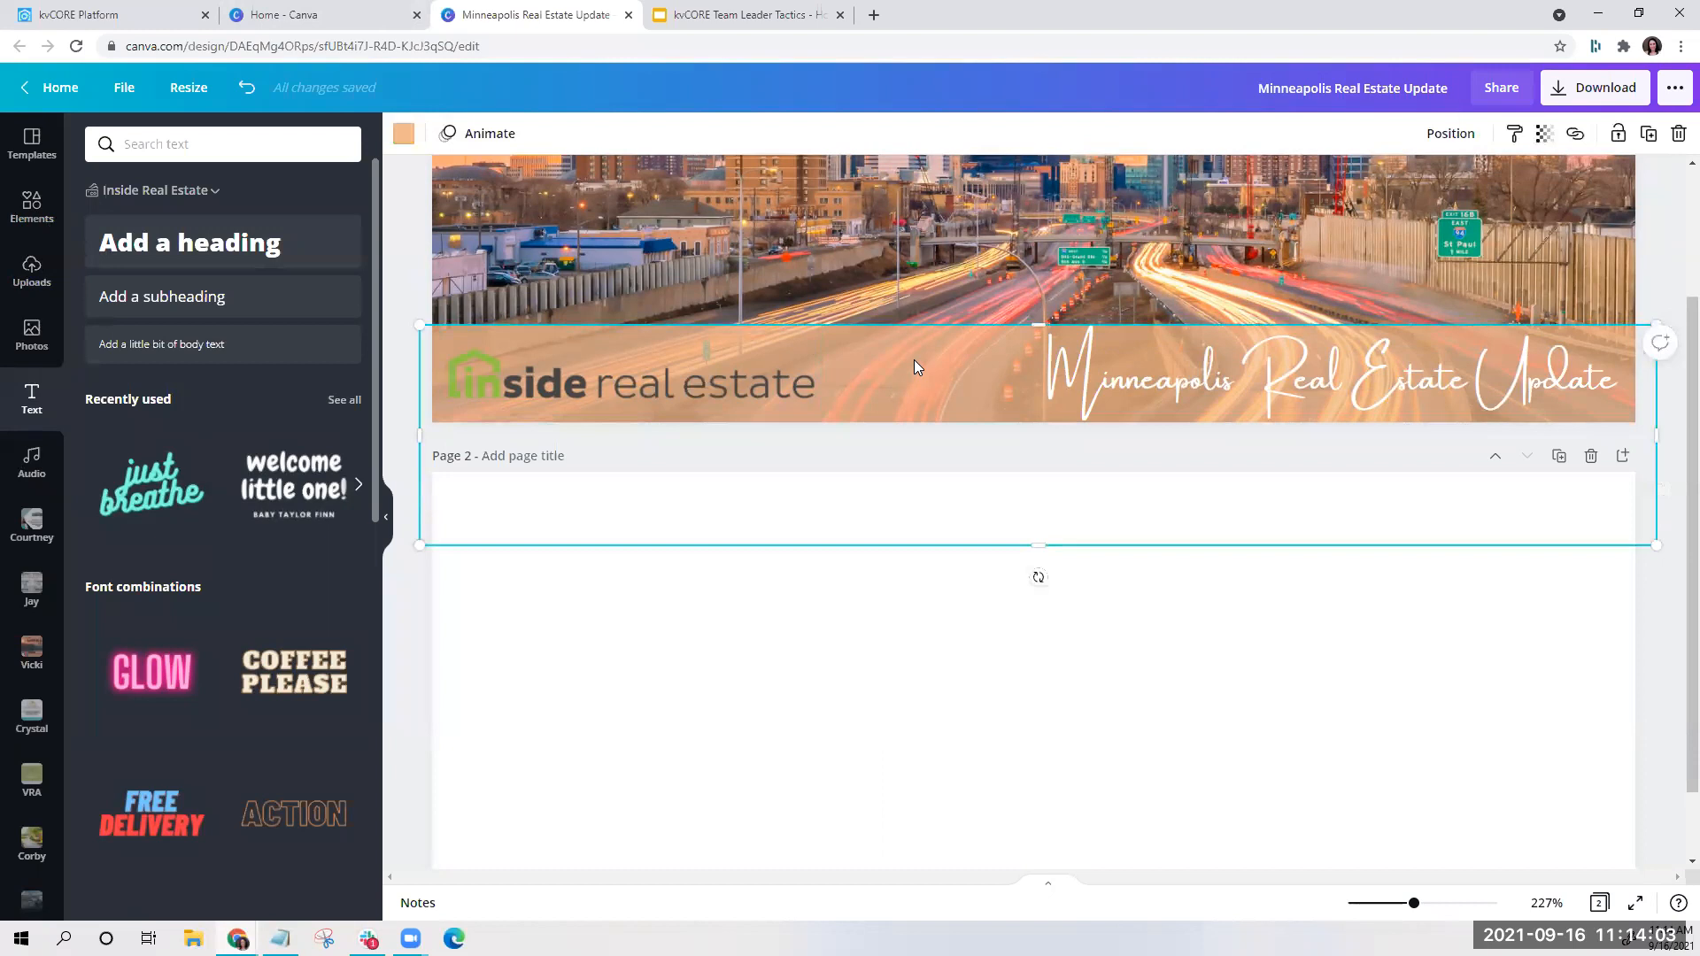
{"action": "left_click_drag", "start_coordinate": [914, 360], "coordinate": [887, 561]}
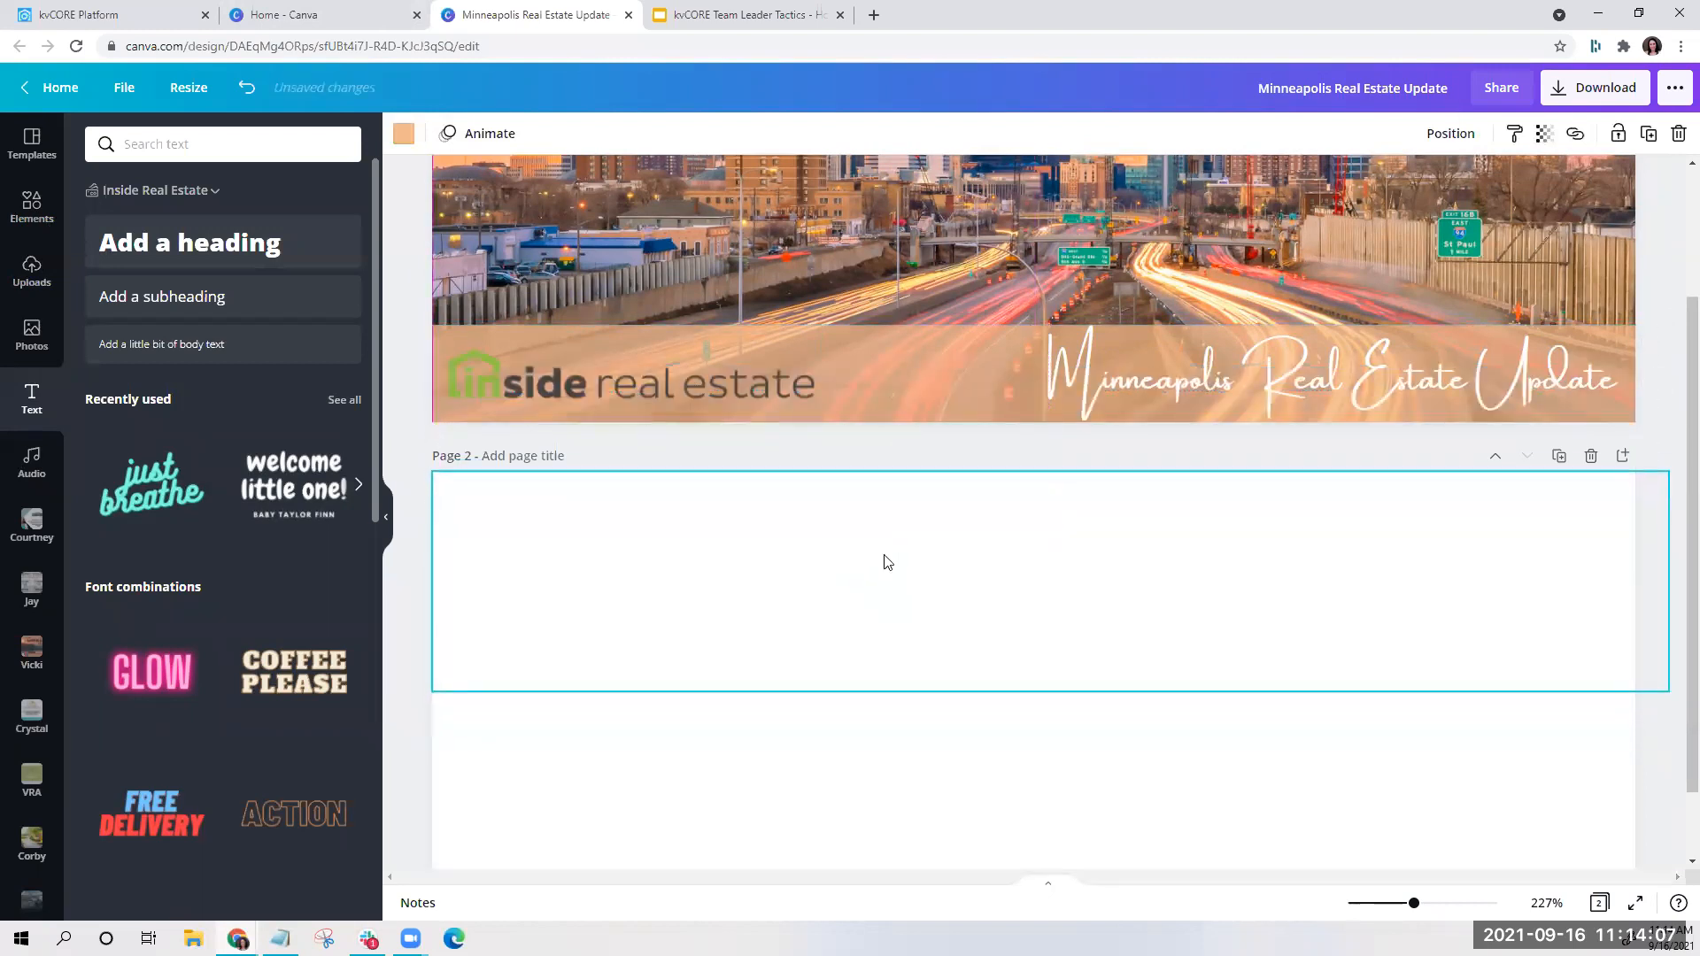
{"action": "left_click_drag", "start_coordinate": [1044, 694], "coordinate": [1010, 877]}
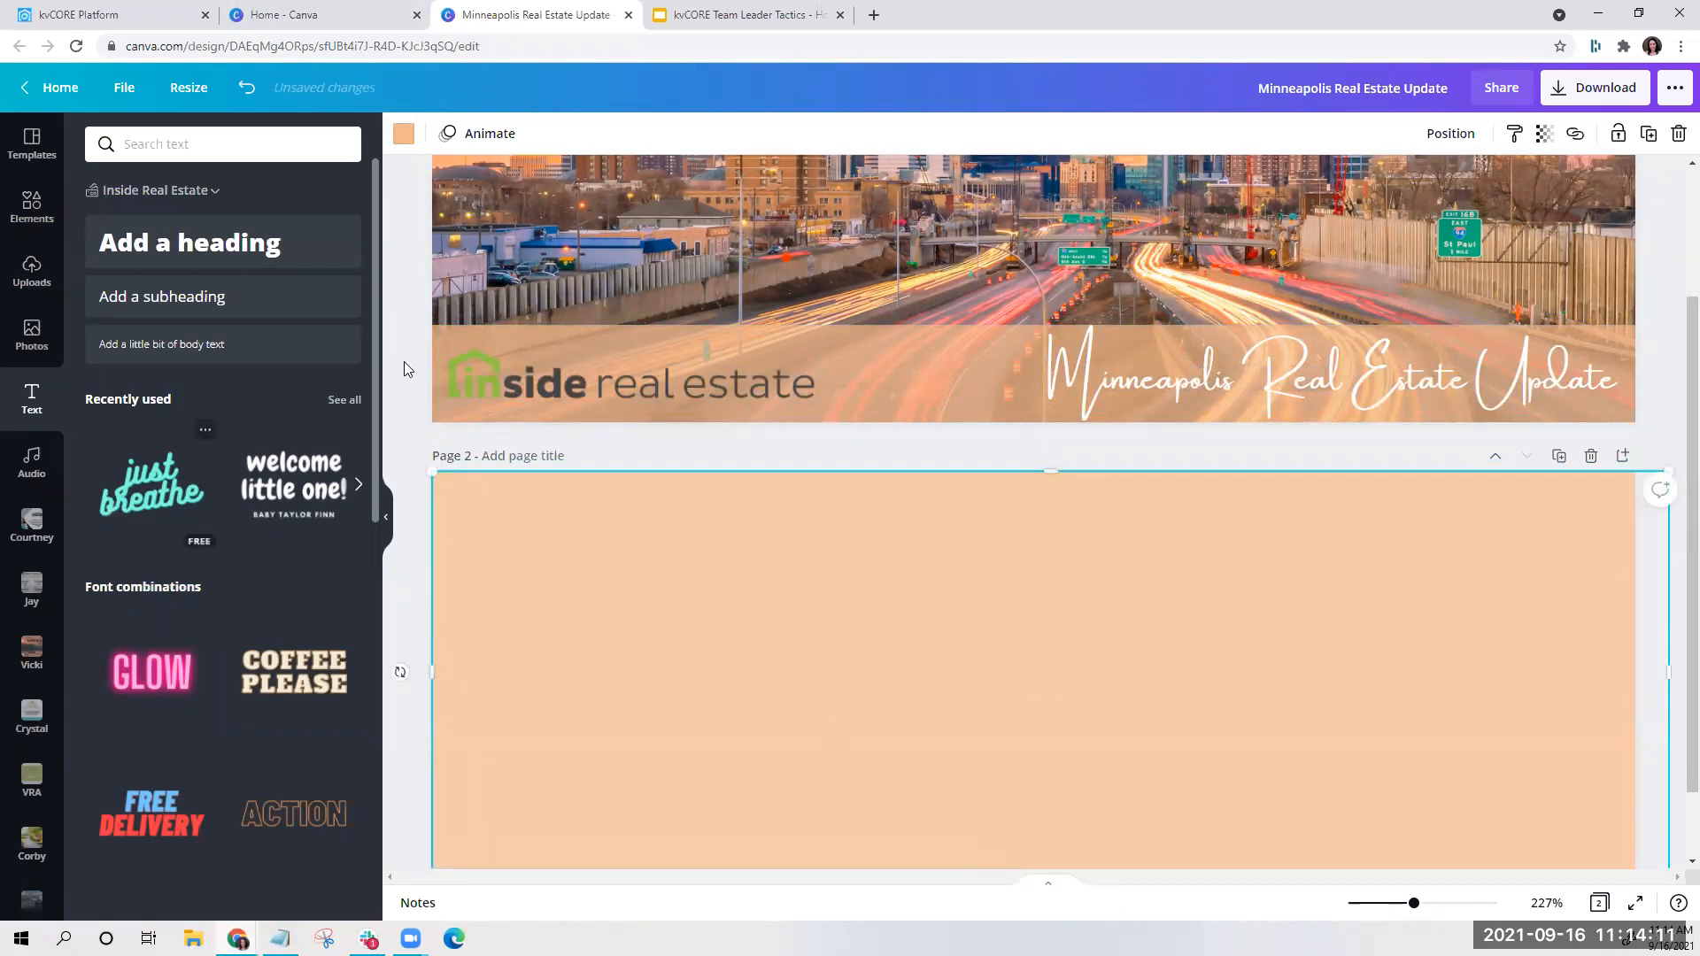
Add a heading on page 2 and replace its placeholder text with the copied agent contact details
{"action": "left_click", "coordinate": [175, 248]}
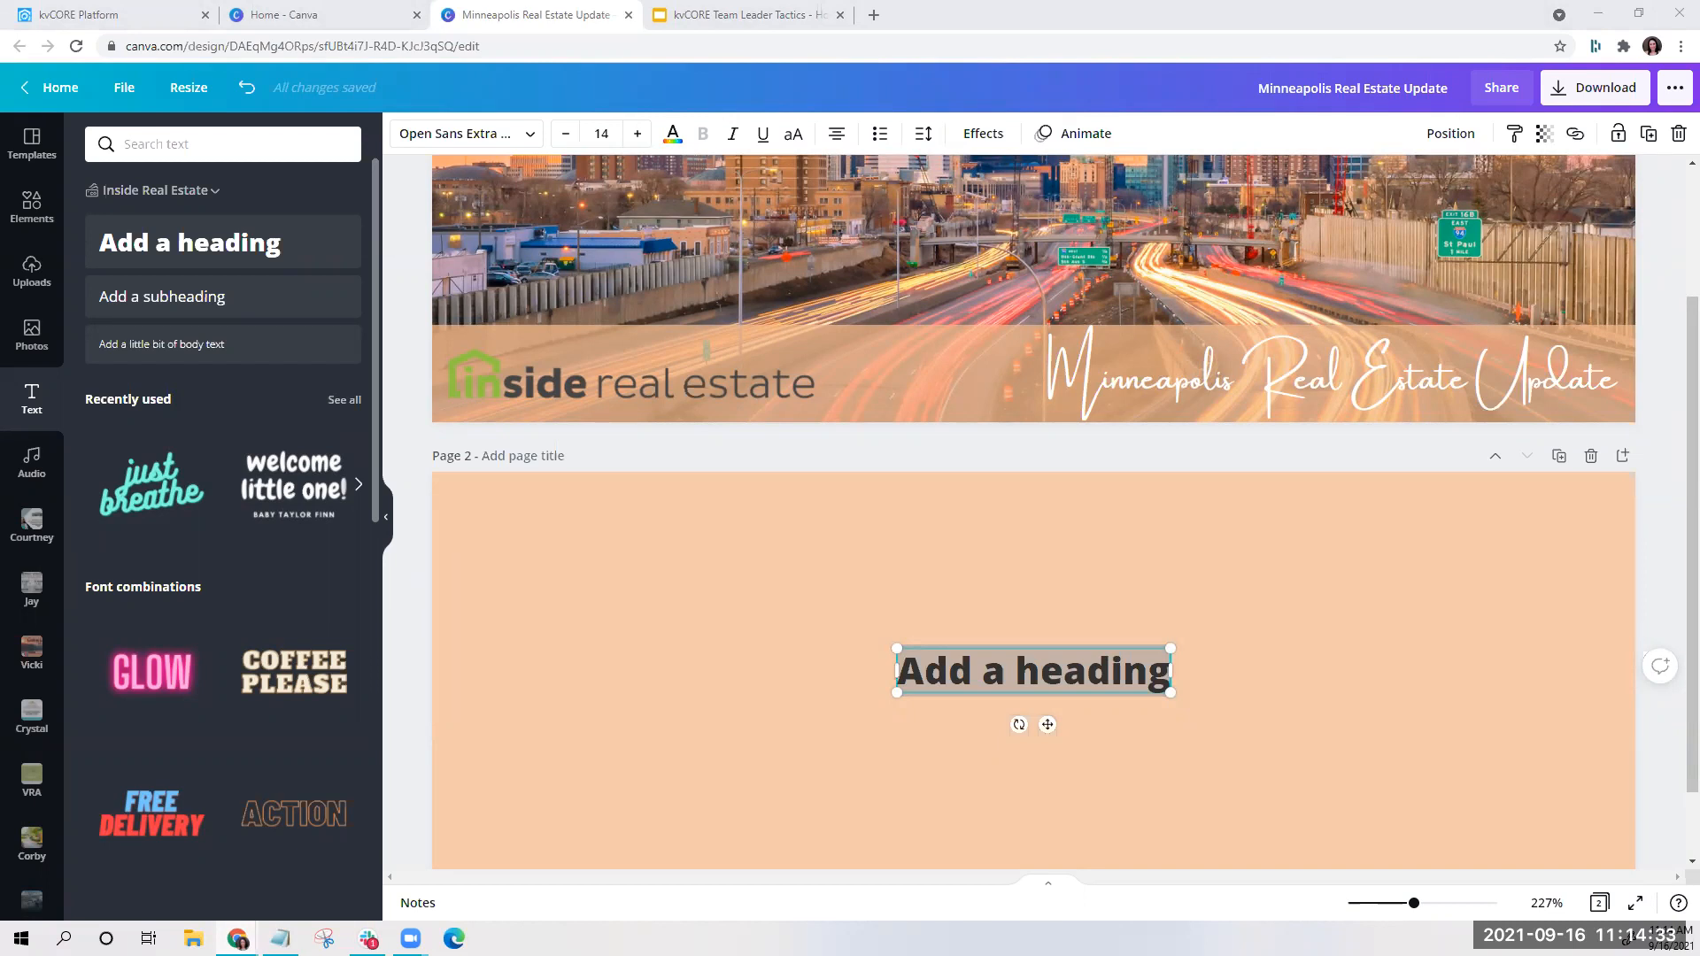
{"action": "double_click", "coordinate": [946, 673]}
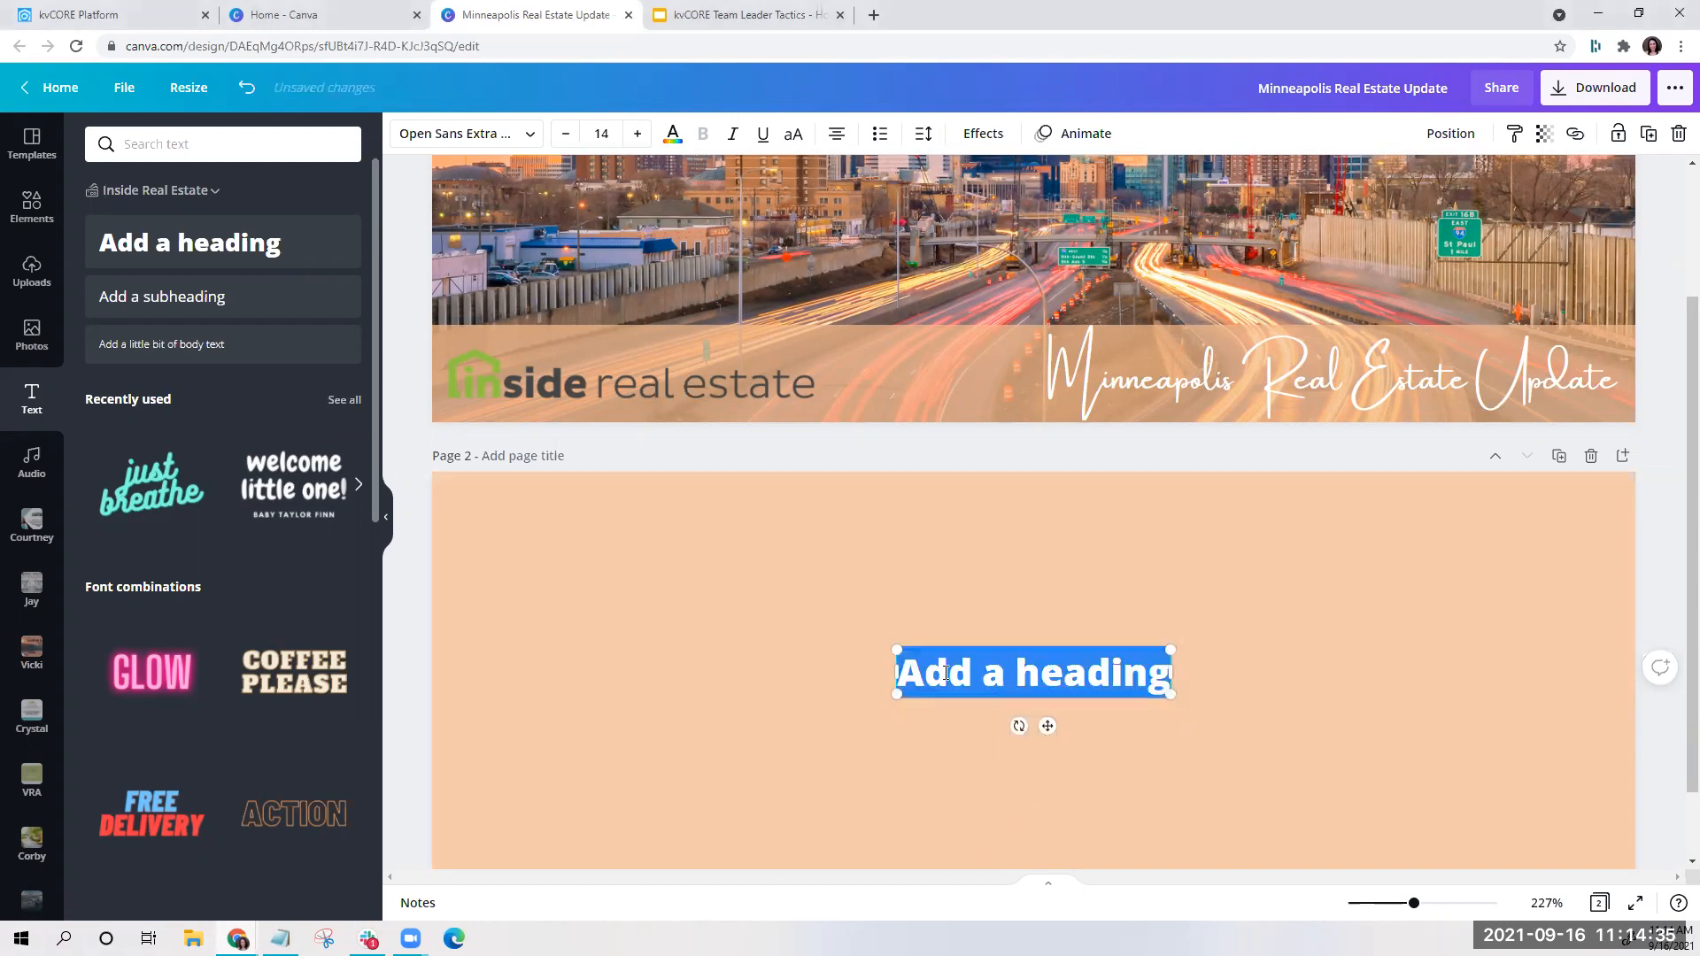
{"action": "key", "text": "ctrl+v"}
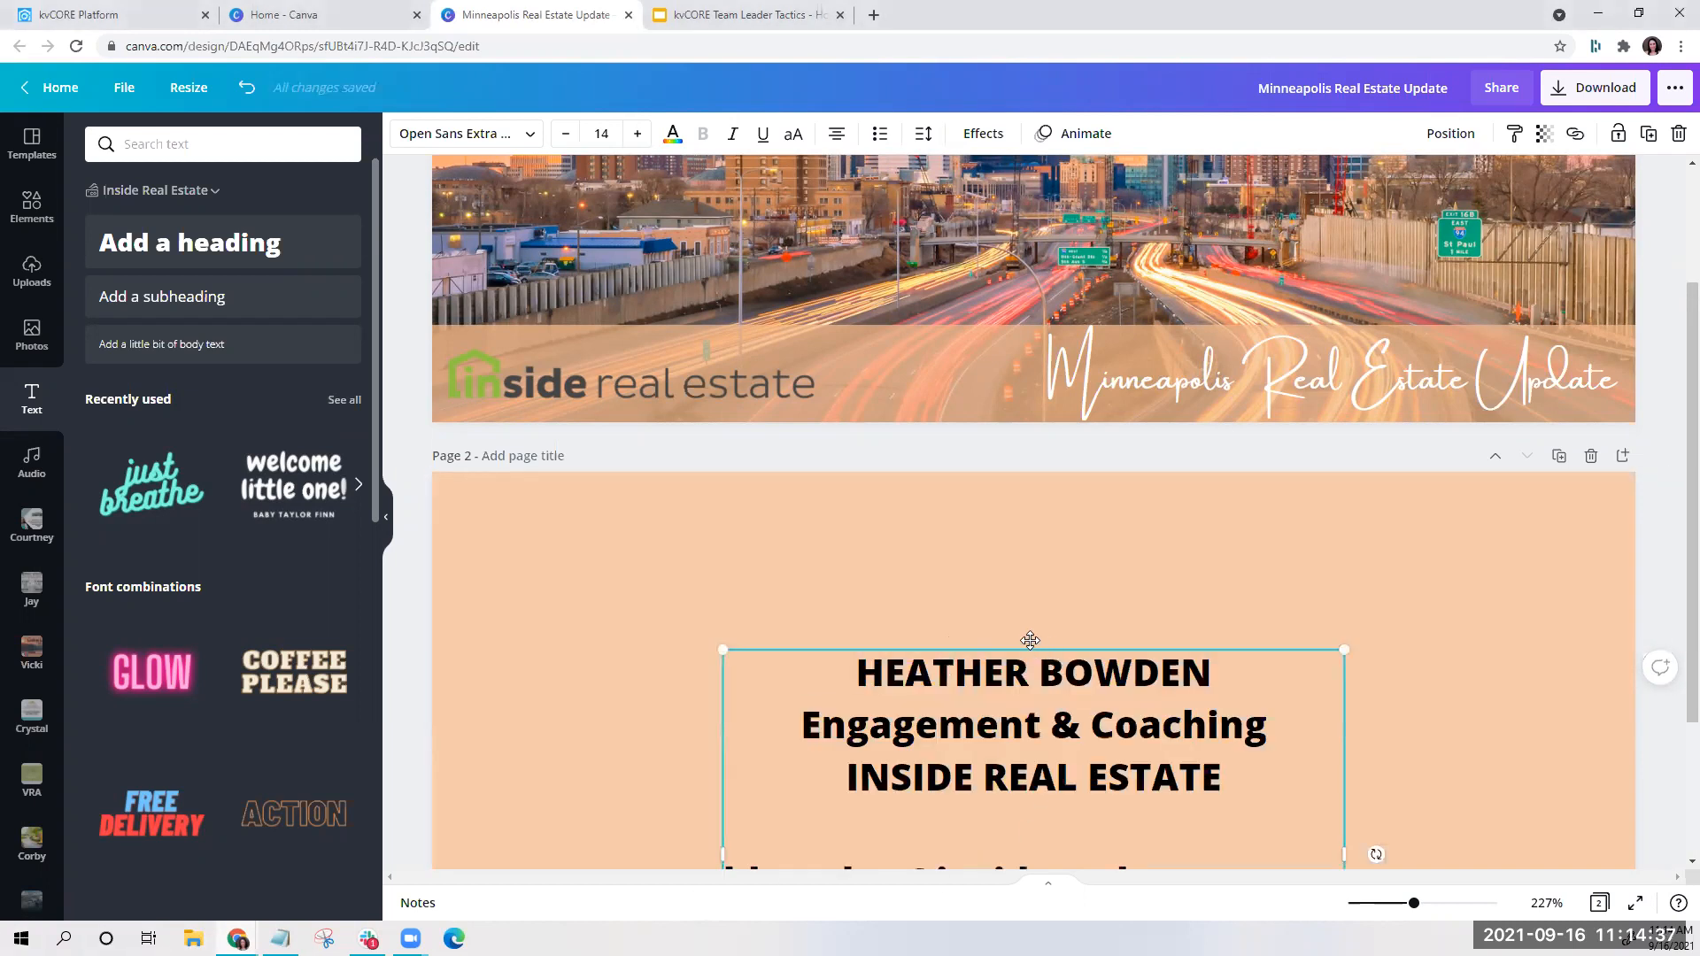
Widen the contact text box, scale its text down to size 12.8 and center the block on page 2
{"action": "left_click_drag", "start_coordinate": [1036, 645], "coordinate": [748, 511]}
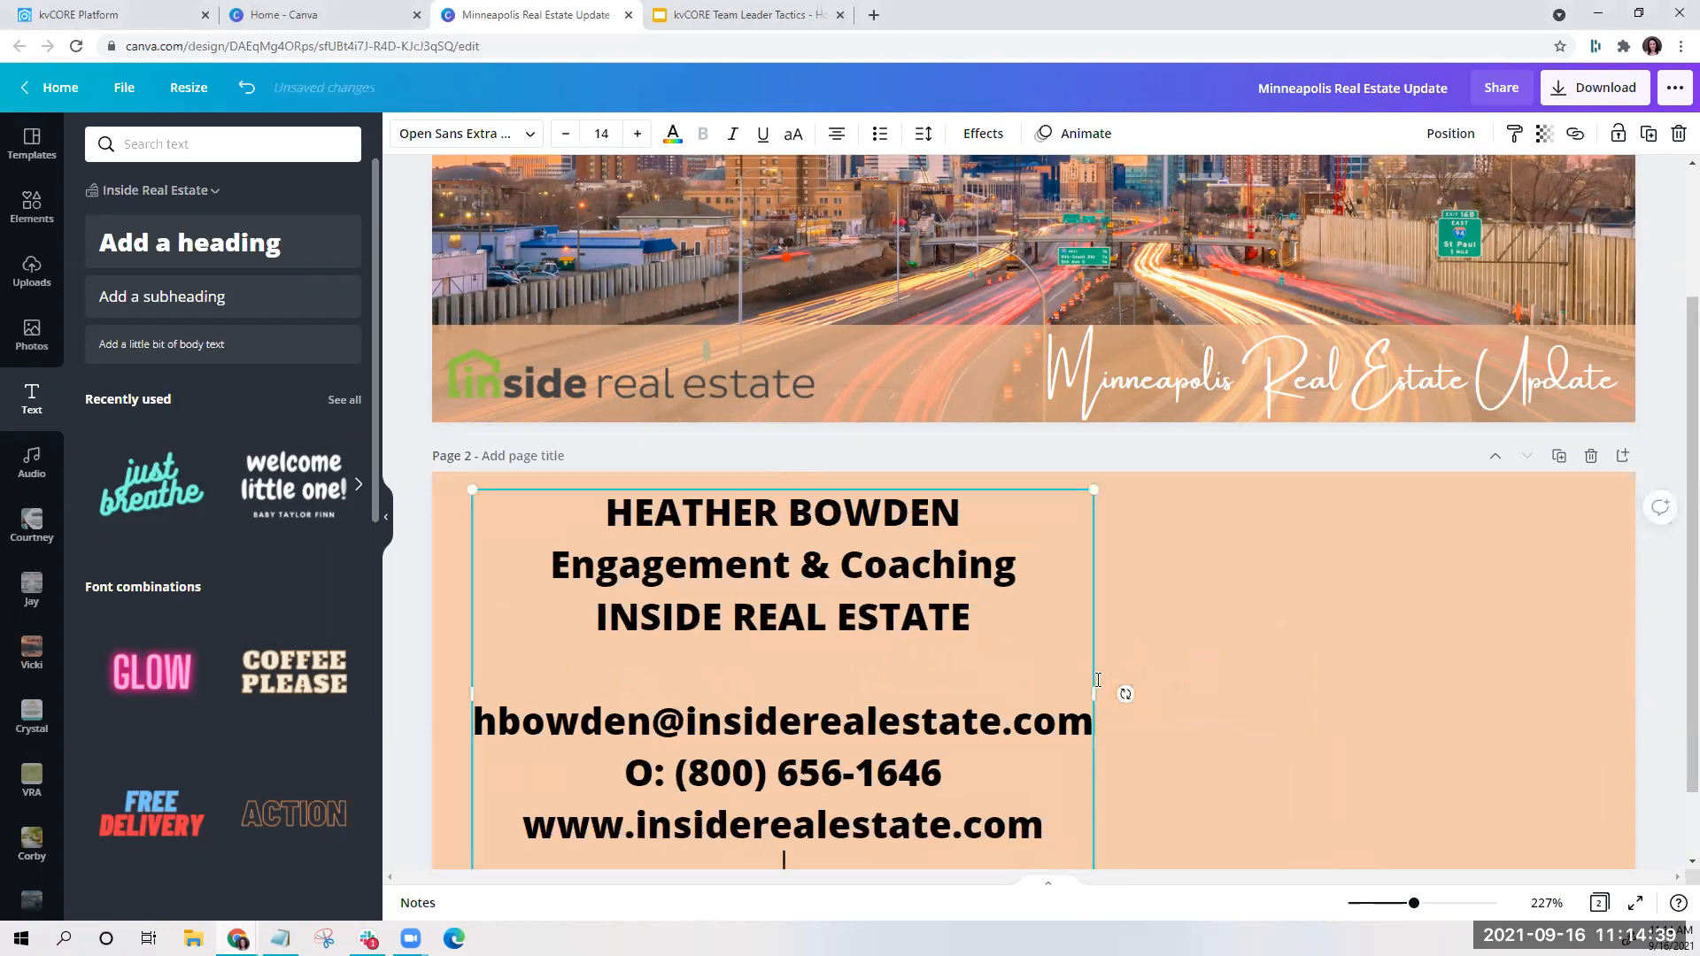
{"action": "left_click_drag", "start_coordinate": [1097, 692], "coordinate": [1409, 650]}
{"action": "scroll", "coordinate": [1409, 650], "scroll_direction": "down", "scroll_amount": 1}
{"action": "left_click_drag", "start_coordinate": [471, 808], "coordinate": [550, 777]}
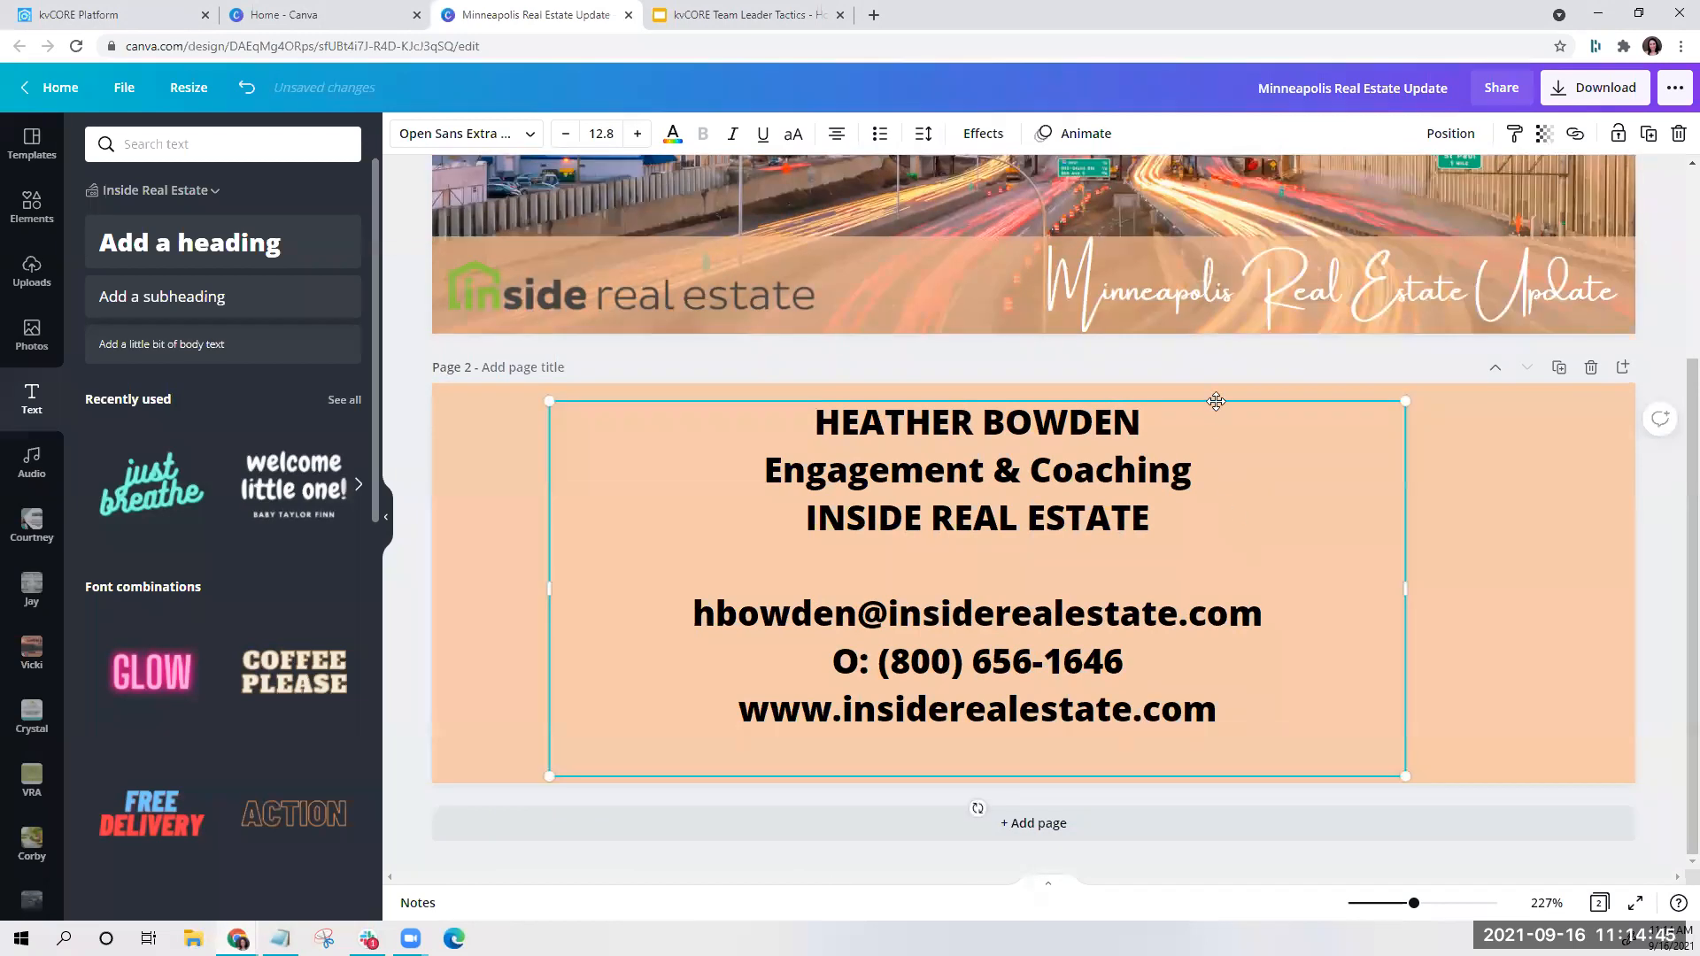
{"action": "left_click_drag", "start_coordinate": [1221, 396], "coordinate": [1445, 399]}
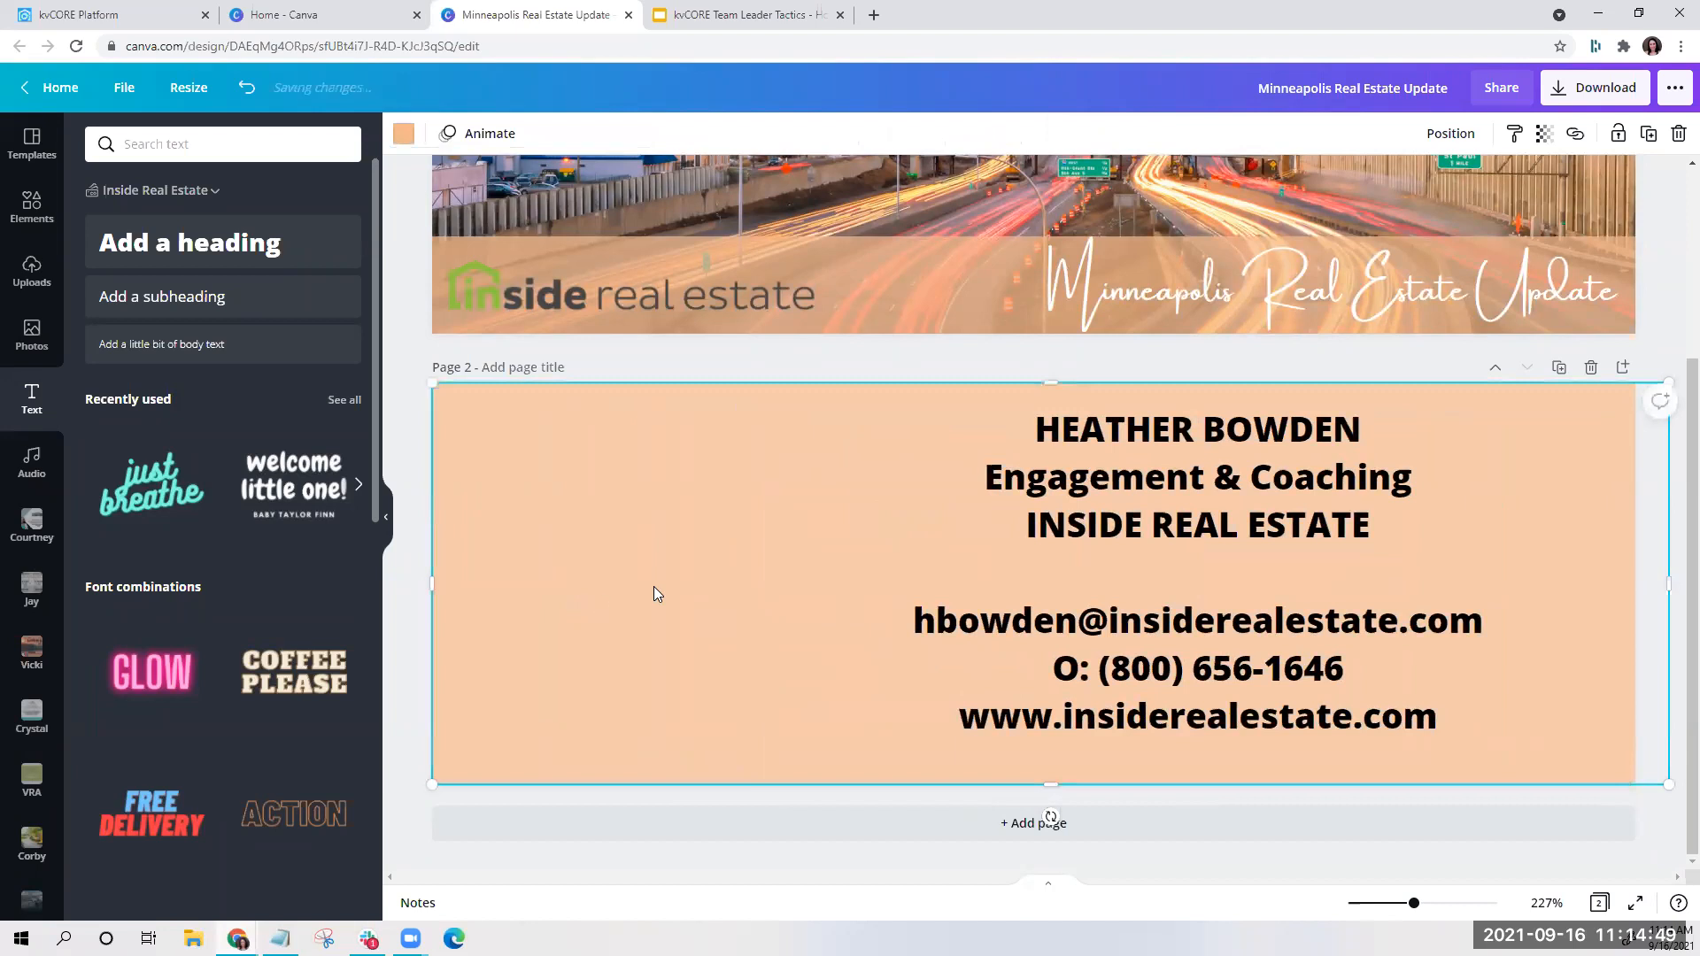
{"action": "left_click_drag", "start_coordinate": [1242, 605], "coordinate": [1095, 593]}
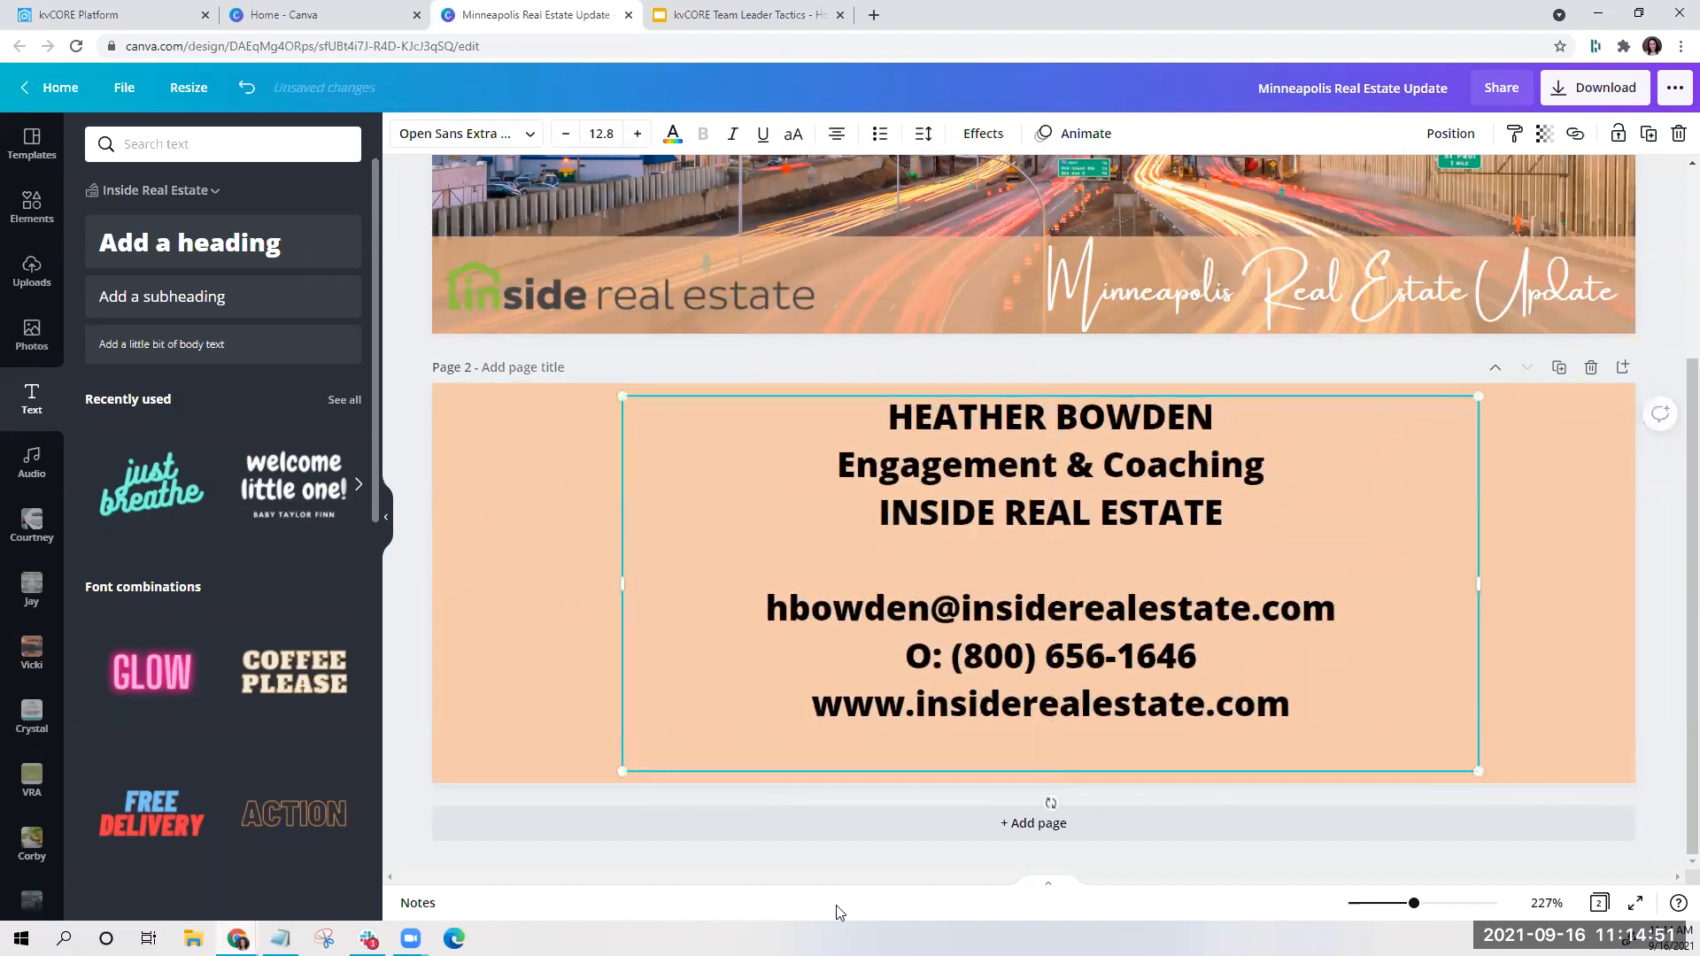
{"action": "key", "text": "Escape"}
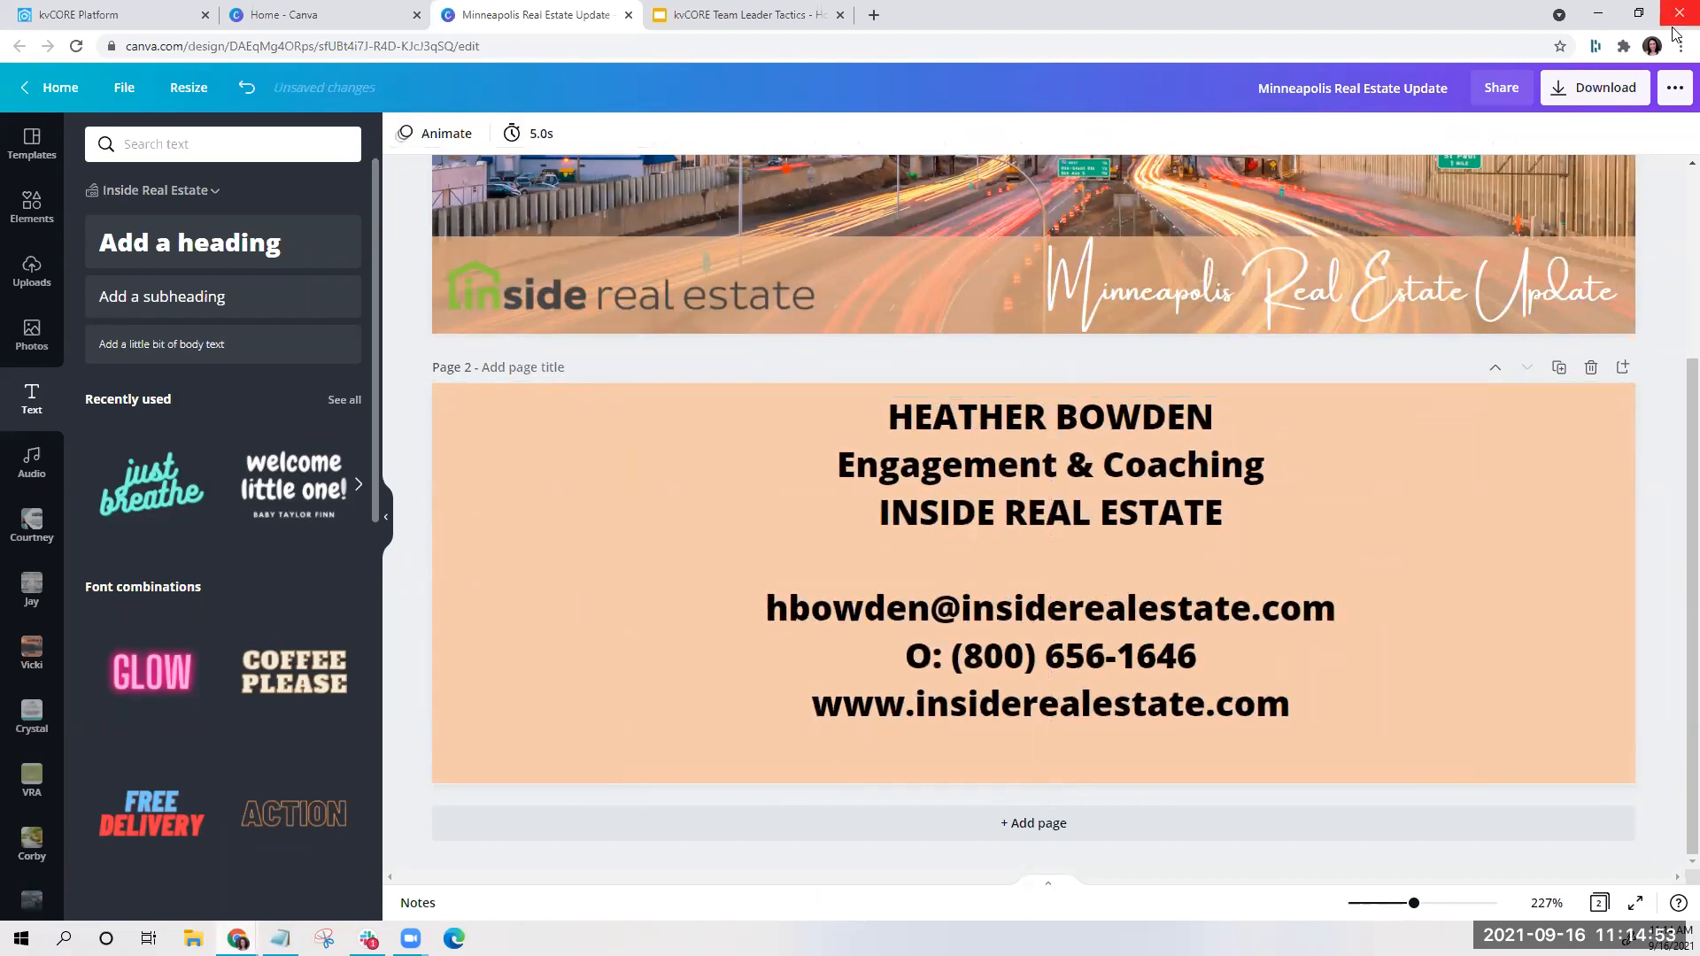
Download only page 1, the header banner, as a PNG
{"action": "left_click", "coordinate": [1603, 96]}
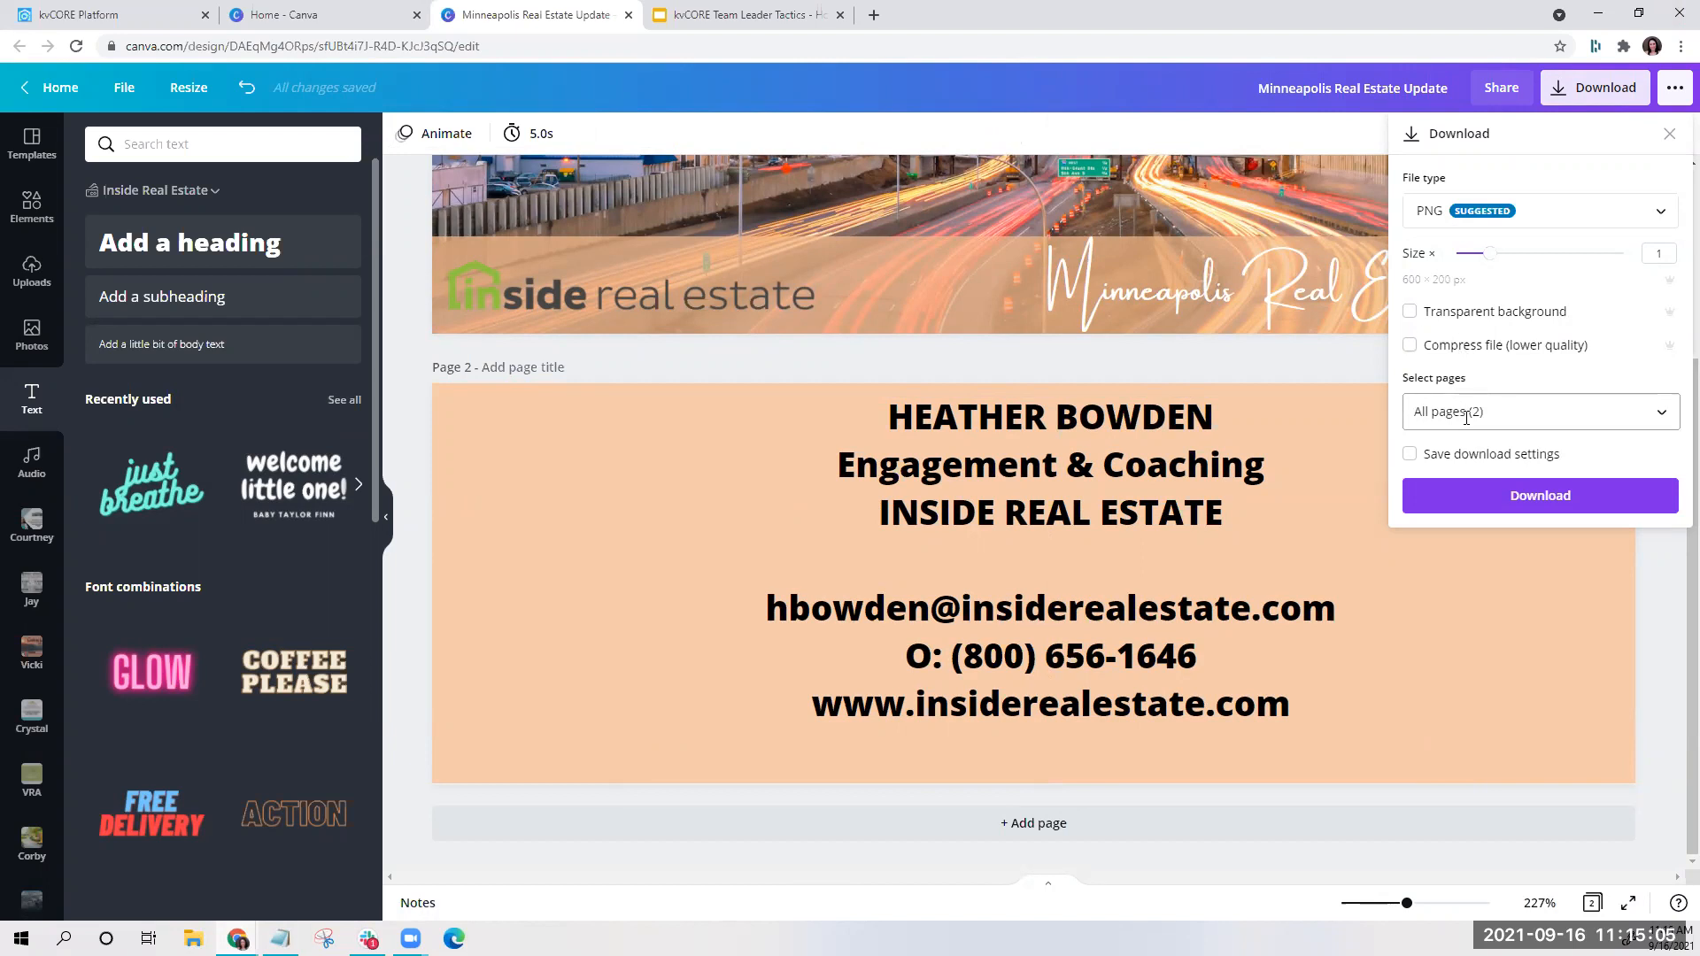
{"action": "left_click", "coordinate": [1536, 413]}
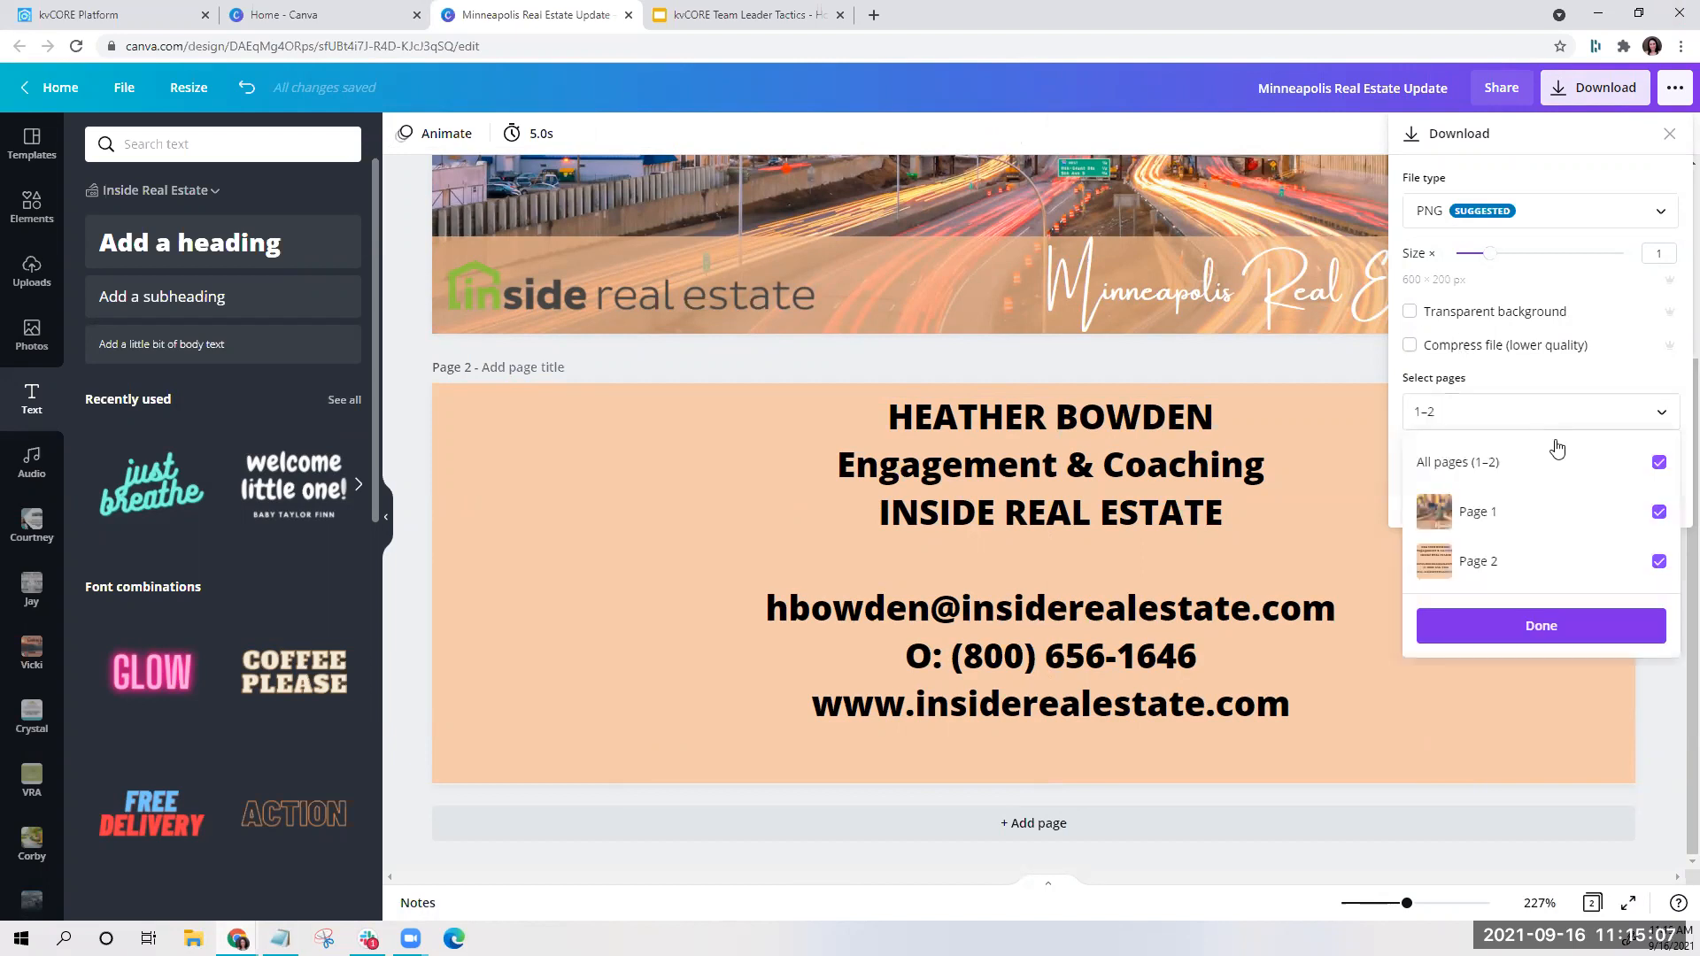
{"action": "left_click", "coordinate": [1658, 463]}
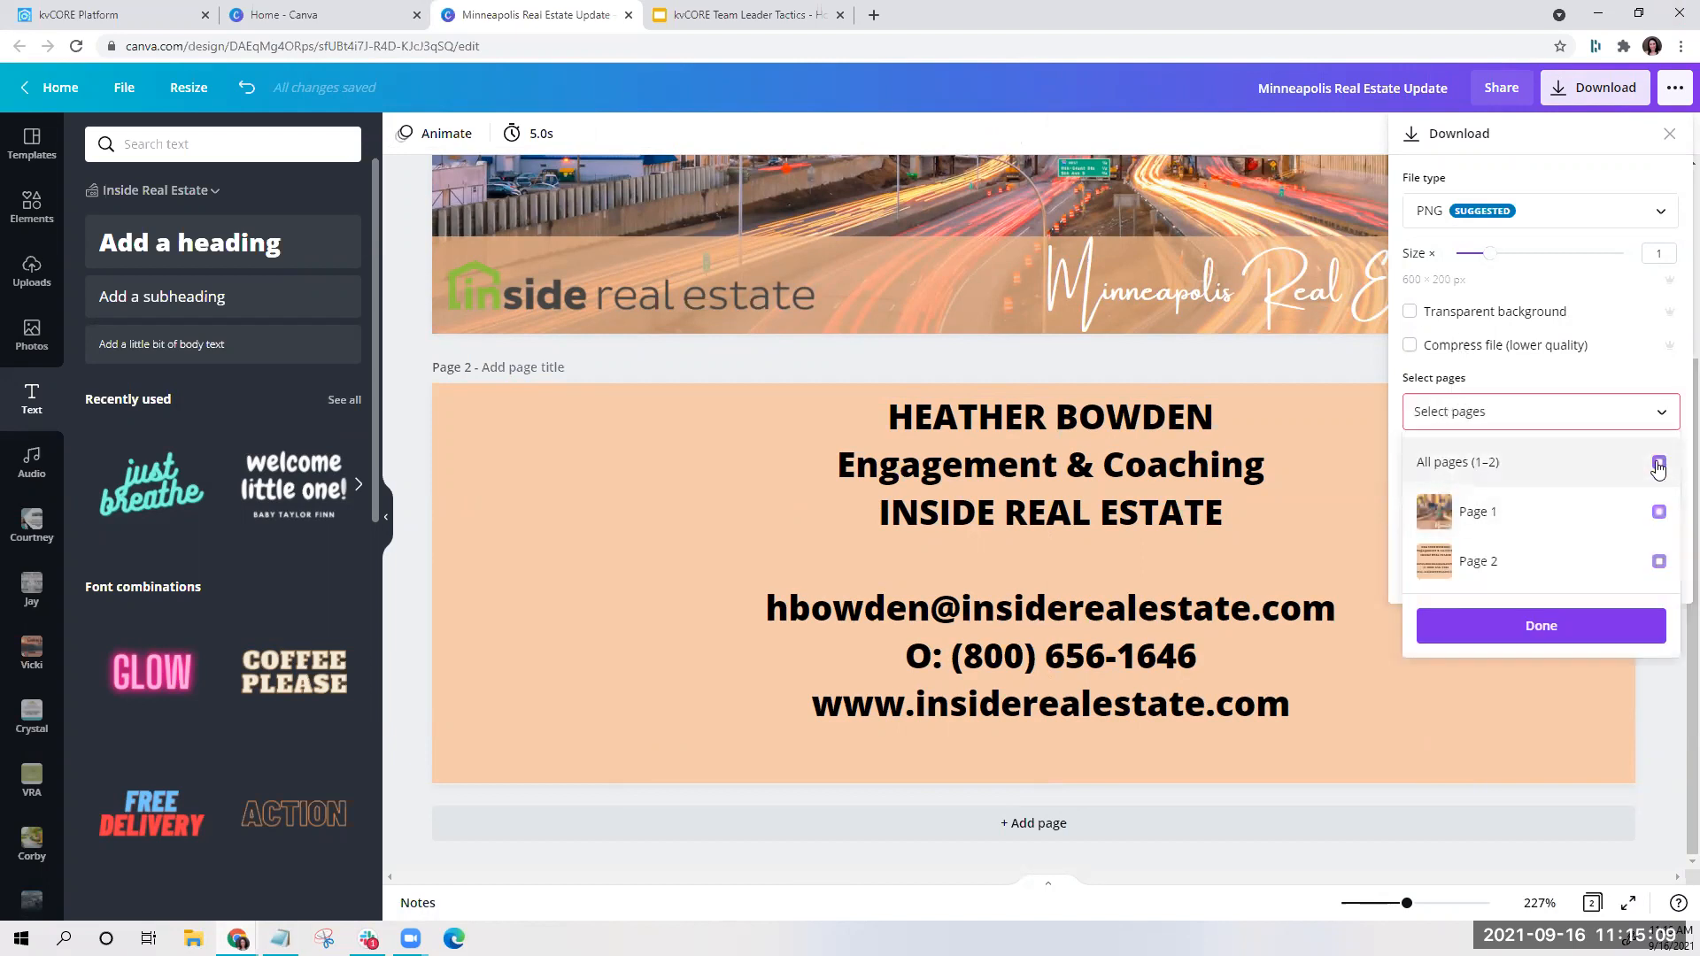
{"action": "left_click", "coordinate": [1659, 512]}
{"action": "left_click", "coordinate": [1582, 495]}
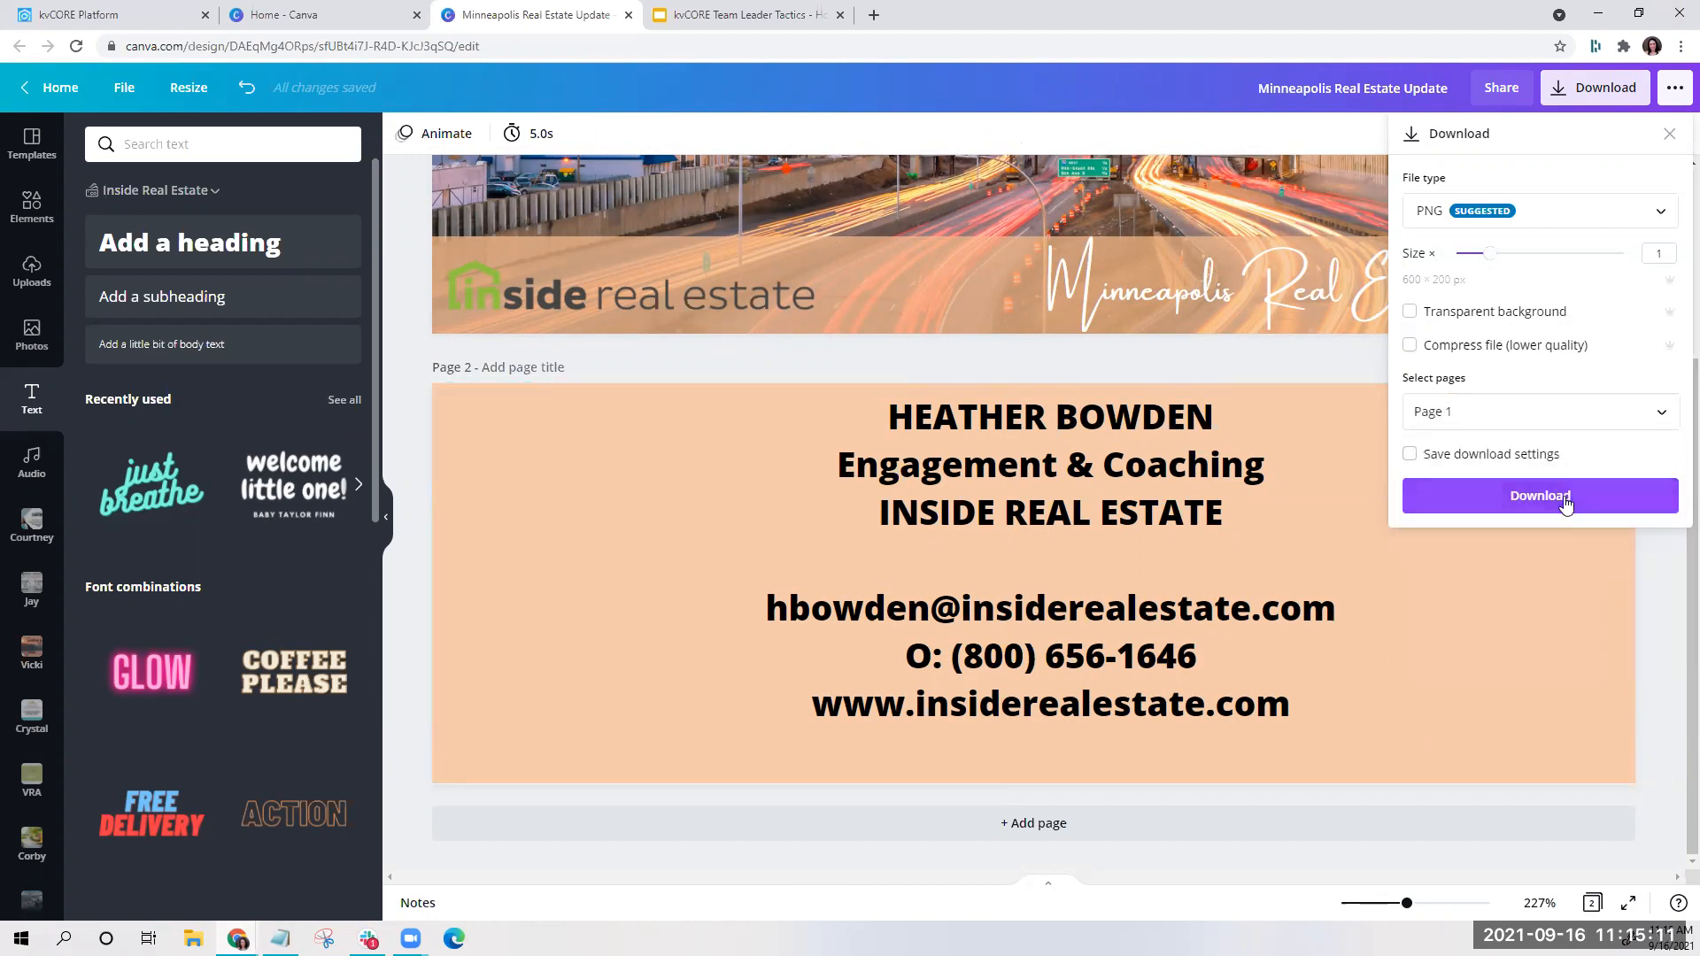
Download only page 2, the contact footer, as a separate PNG and dismiss the saved-design message
{"action": "left_click", "coordinate": [1573, 90]}
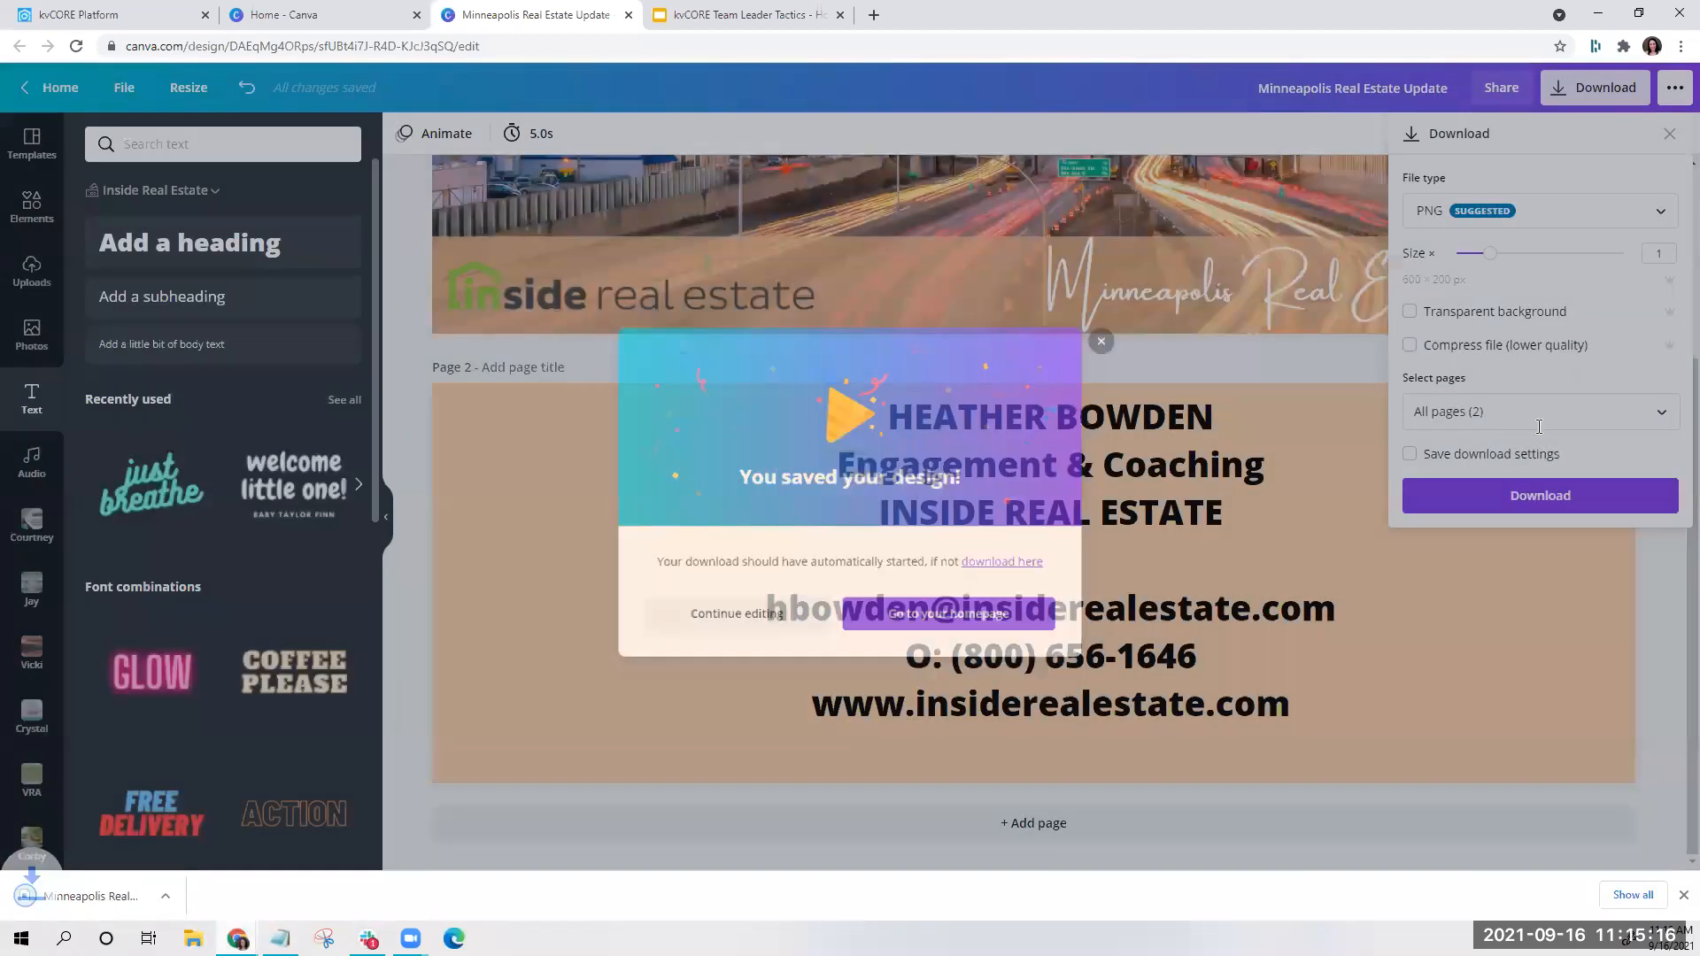
{"action": "left_click", "coordinate": [1539, 426]}
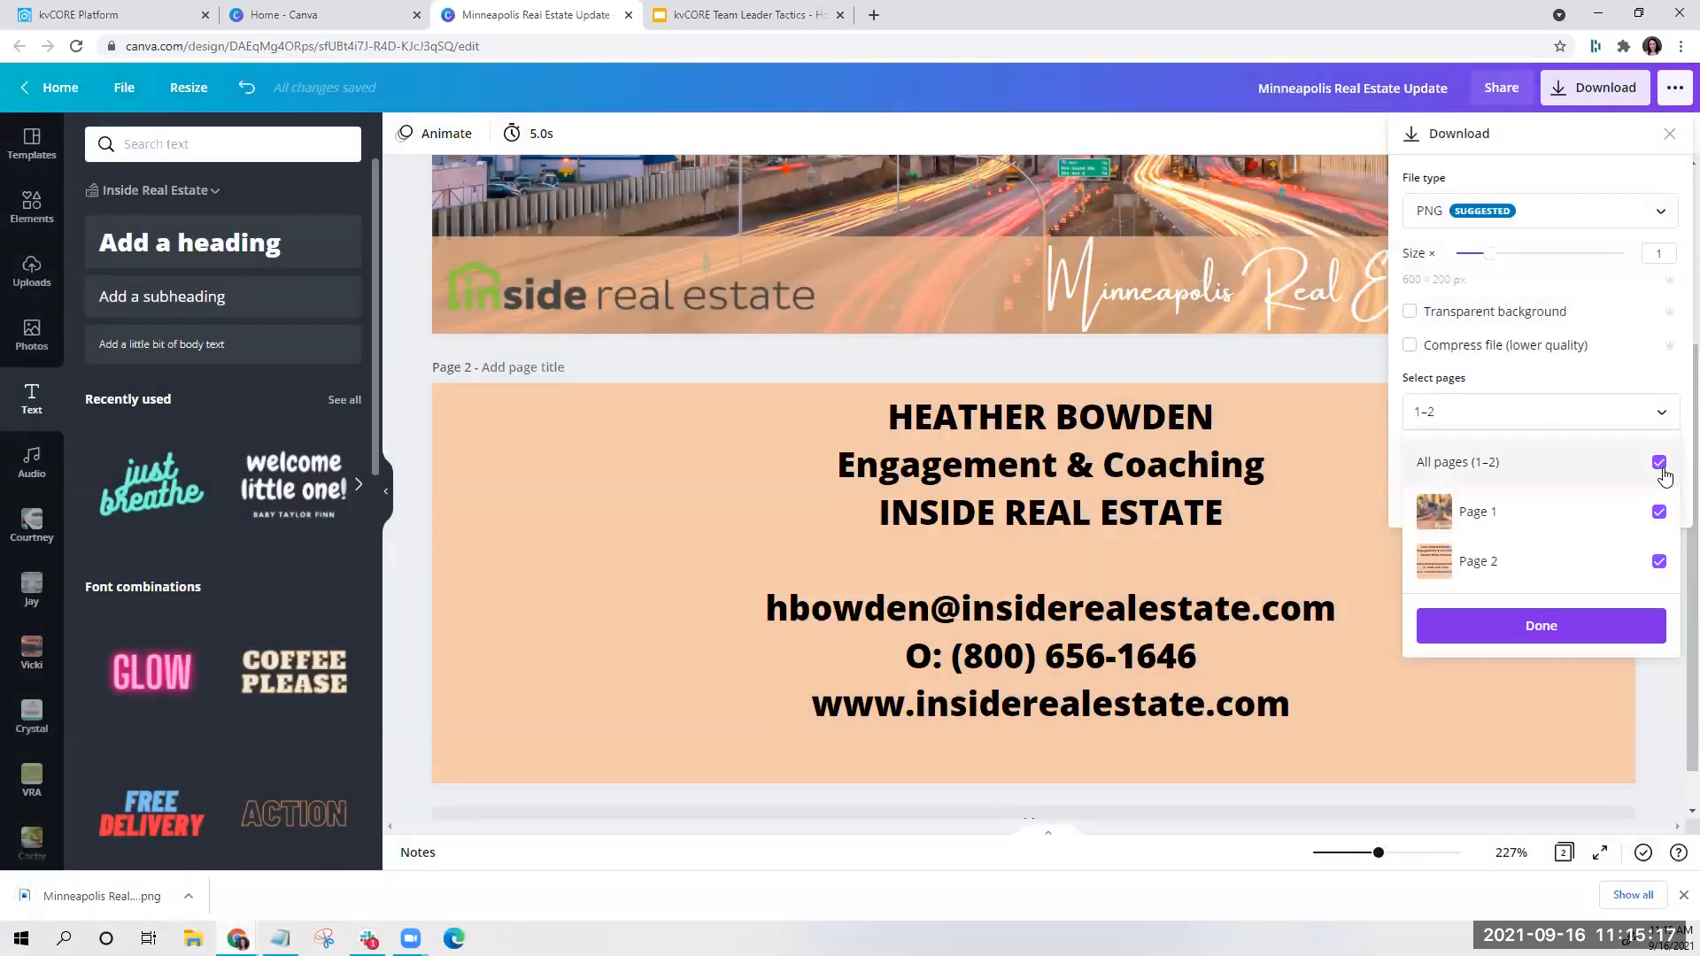
{"action": "left_click", "coordinate": [1659, 462]}
{"action": "left_click", "coordinate": [1659, 563]}
{"action": "left_click", "coordinate": [1523, 625]}
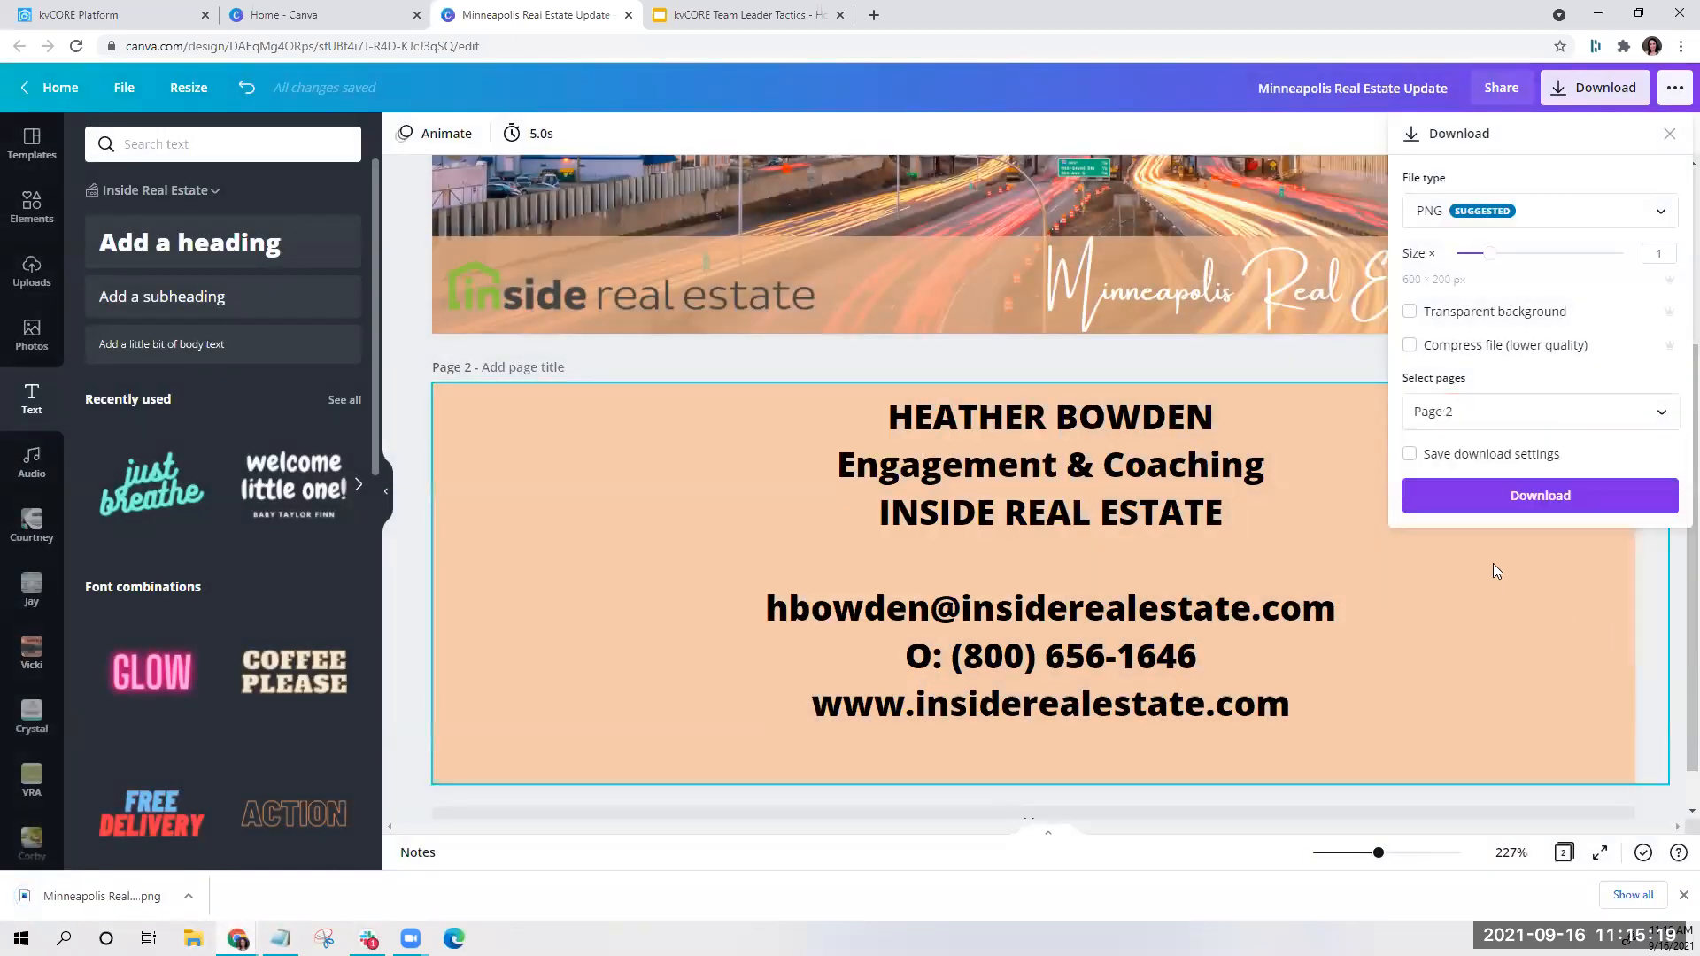
{"action": "left_click", "coordinate": [1492, 496]}
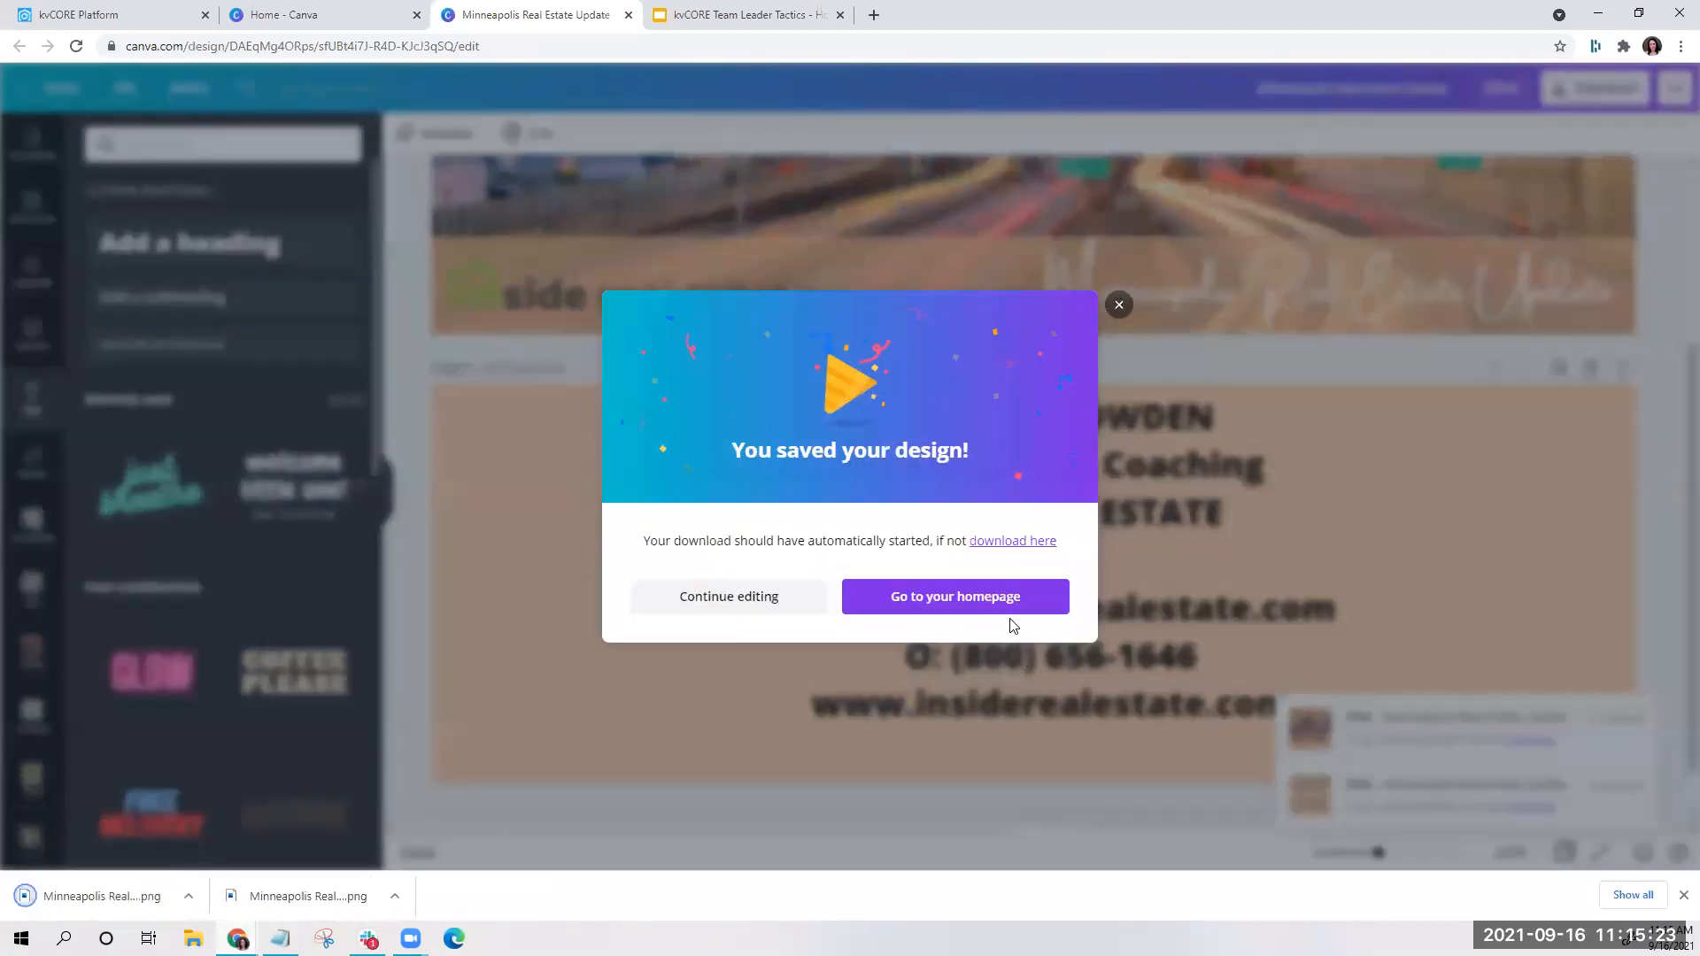
{"action": "left_click", "coordinate": [1119, 306]}
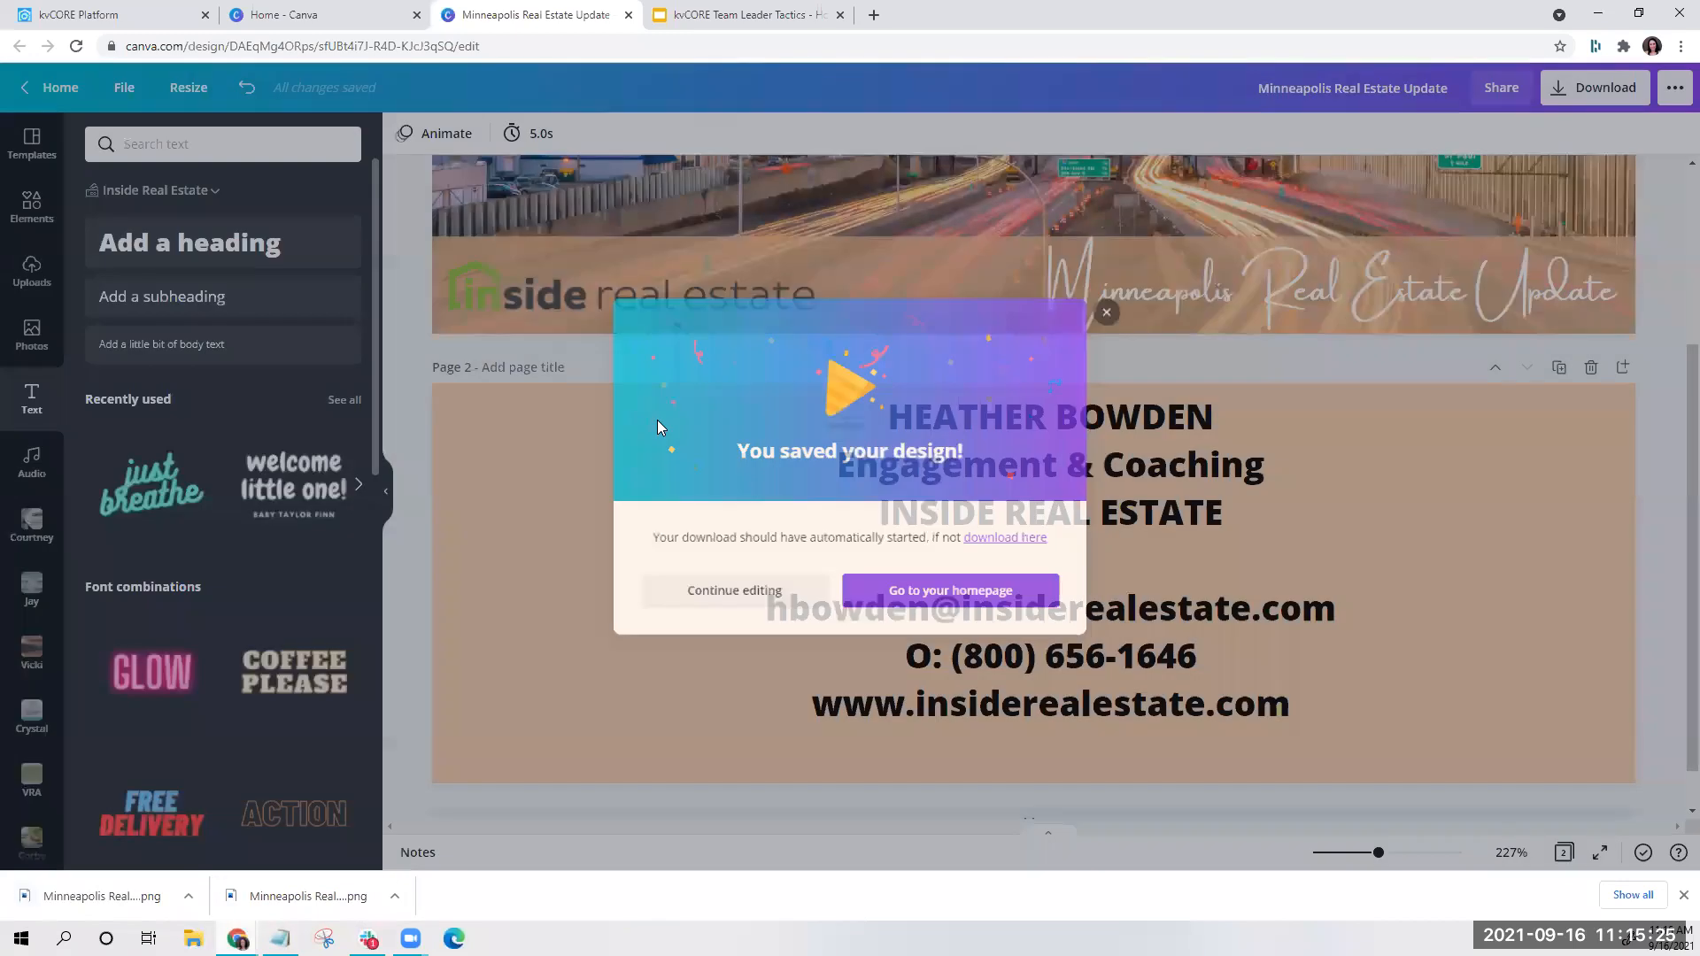
Switch back to the kvCORE Platform page with the open Add Template editor
{"action": "left_click", "coordinate": [78, 15]}
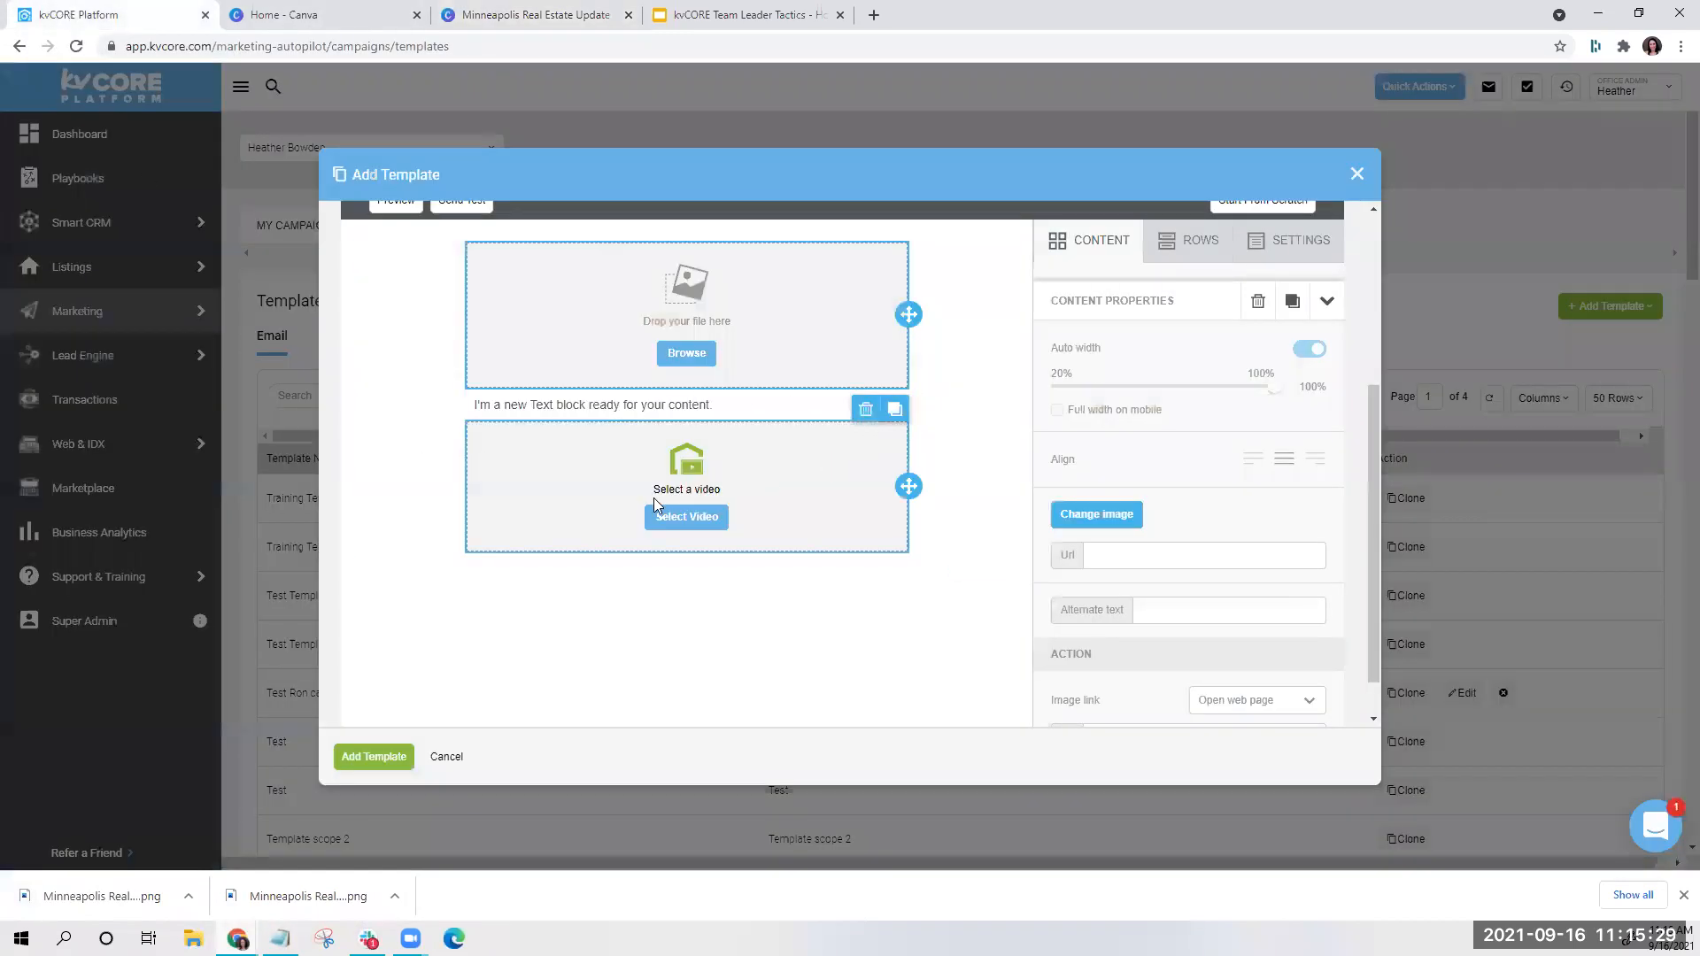
Delete the placeholder image, Core Video and text blocks from the template, confirming each deletion
{"action": "left_click", "coordinate": [866, 409]}
{"action": "left_click", "coordinate": [894, 573]}
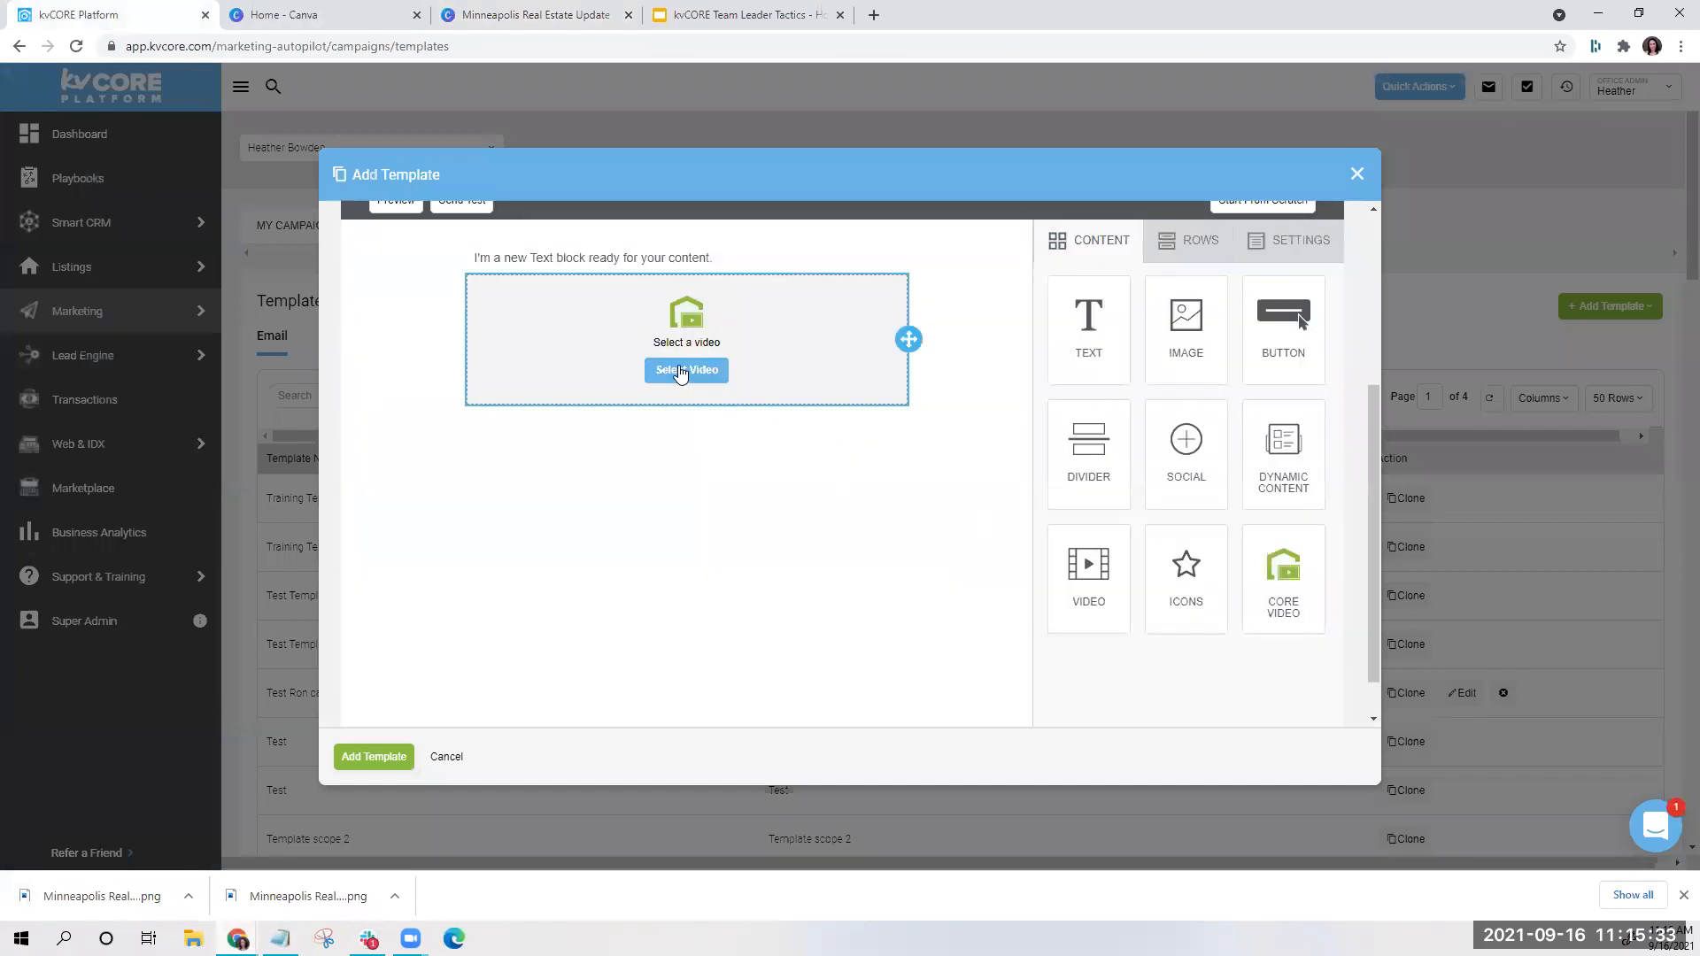
{"action": "left_click", "coordinate": [834, 352]}
{"action": "left_click", "coordinate": [861, 425]}
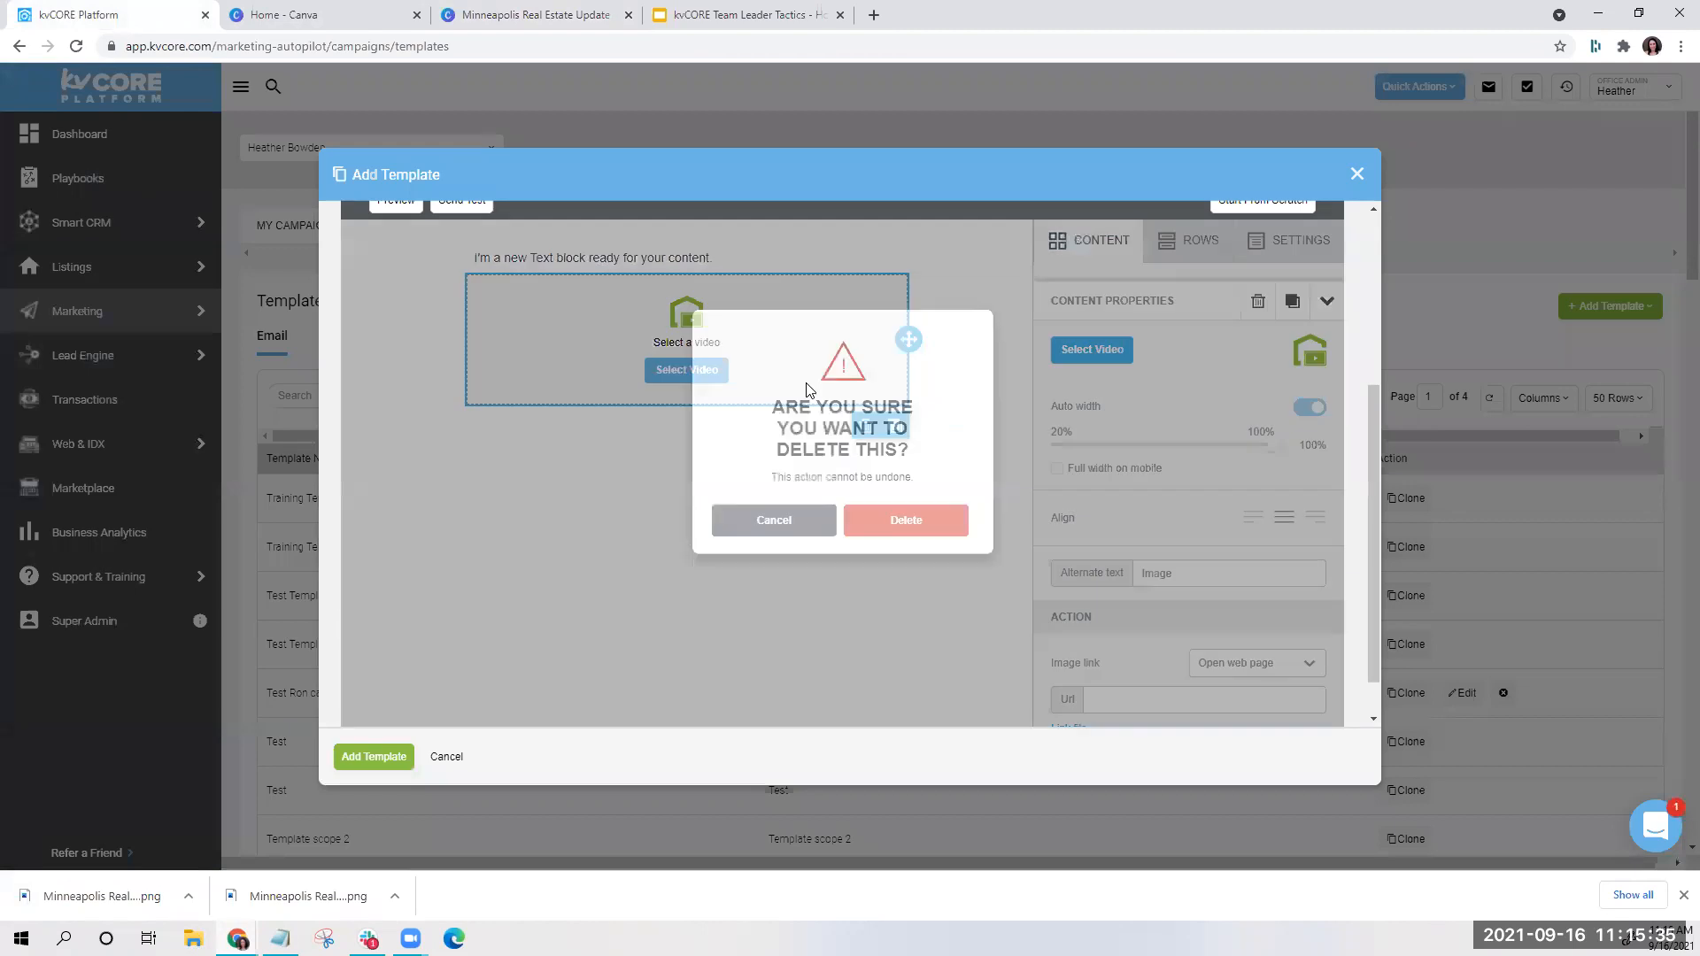
{"action": "left_click", "coordinate": [904, 574]}
{"action": "left_click", "coordinate": [677, 262]}
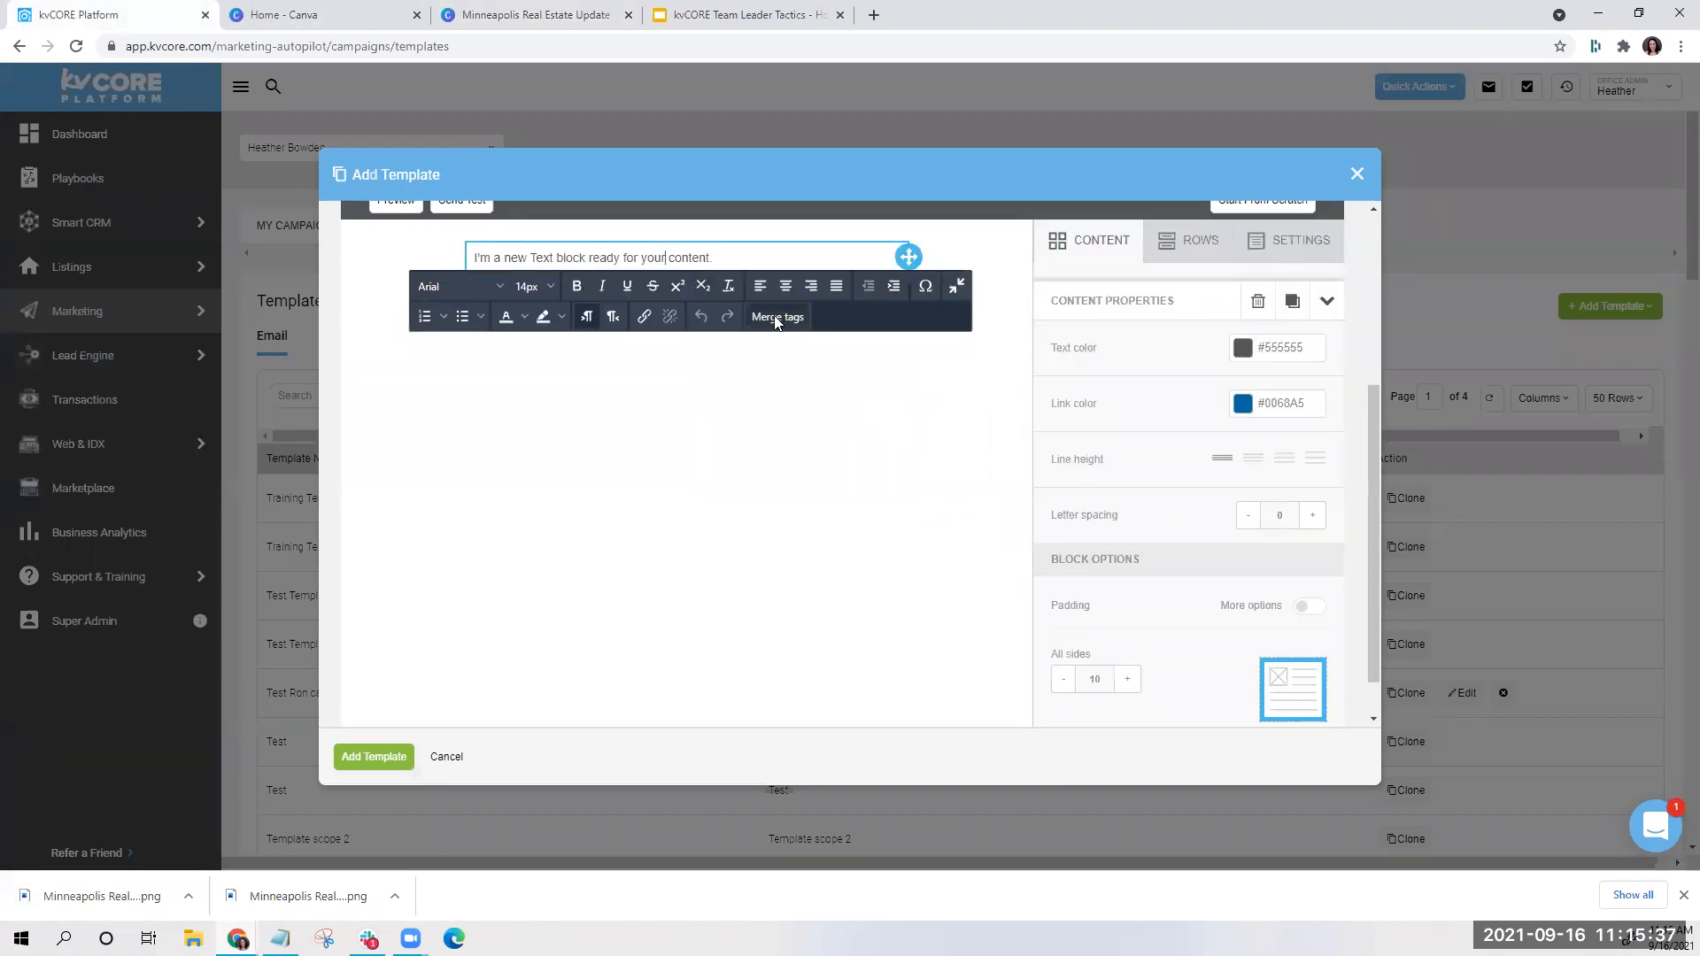
{"action": "left_click", "coordinate": [791, 413]}
{"action": "left_click", "coordinate": [865, 295]}
{"action": "left_click", "coordinate": [896, 584]}
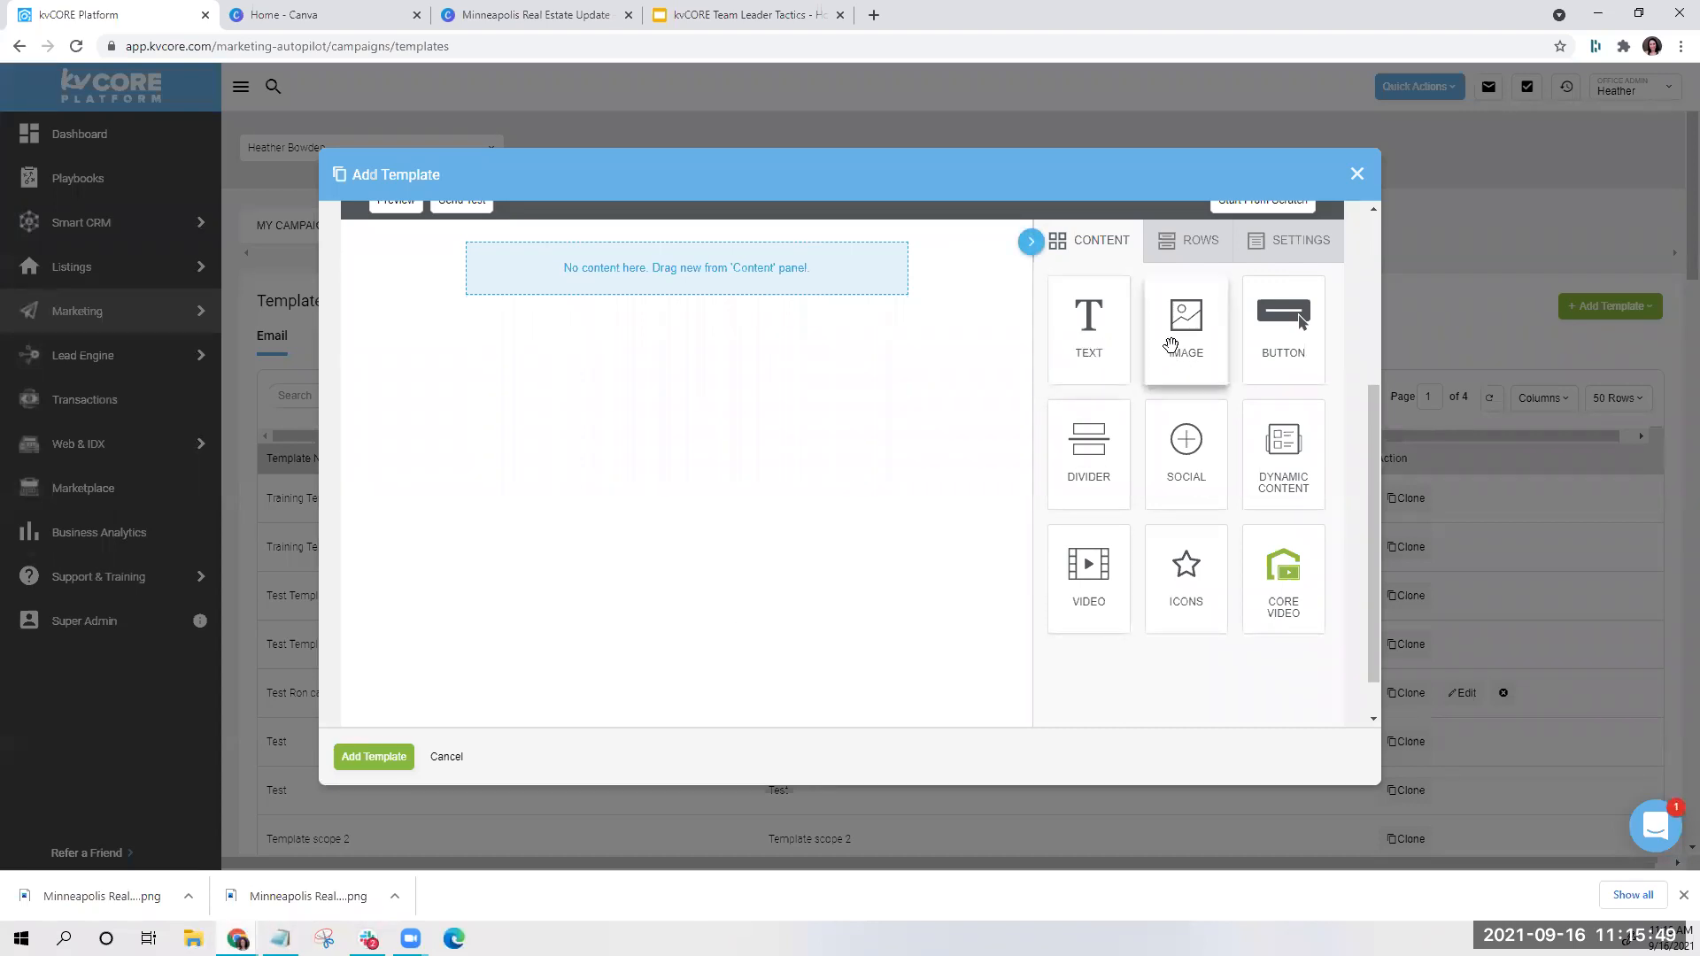
Place an image block in the empty row and open its file manager
{"action": "left_click_drag", "start_coordinate": [1170, 344], "coordinate": [705, 345]}
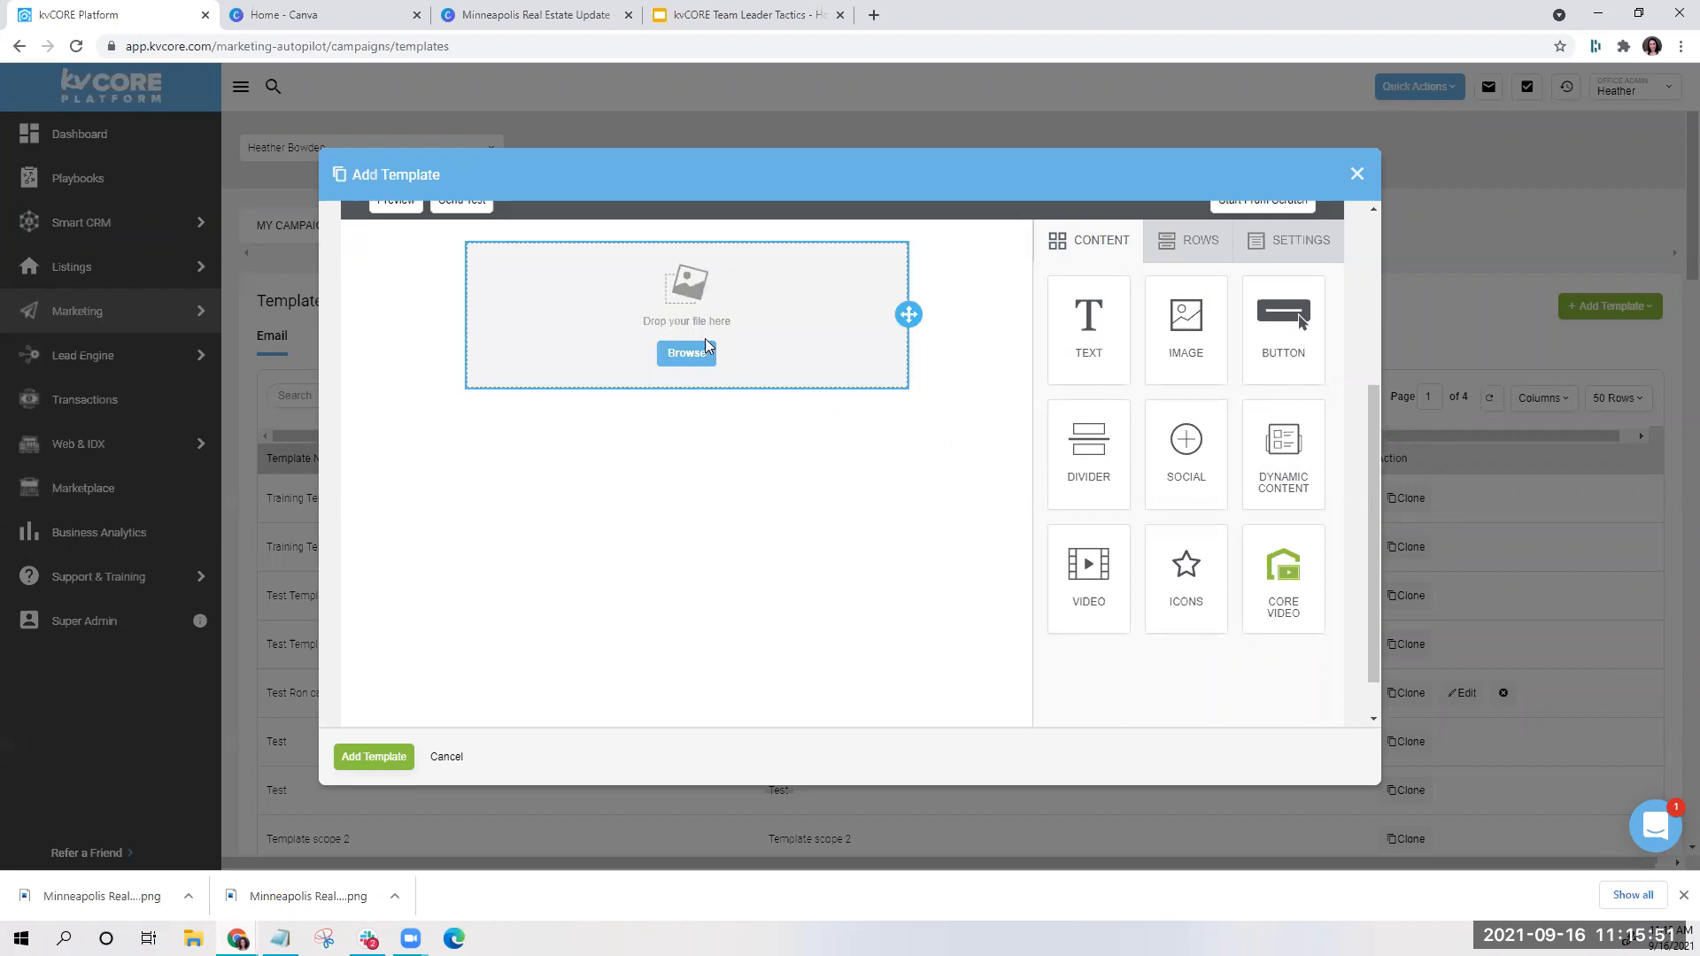
{"action": "left_click", "coordinate": [690, 359]}
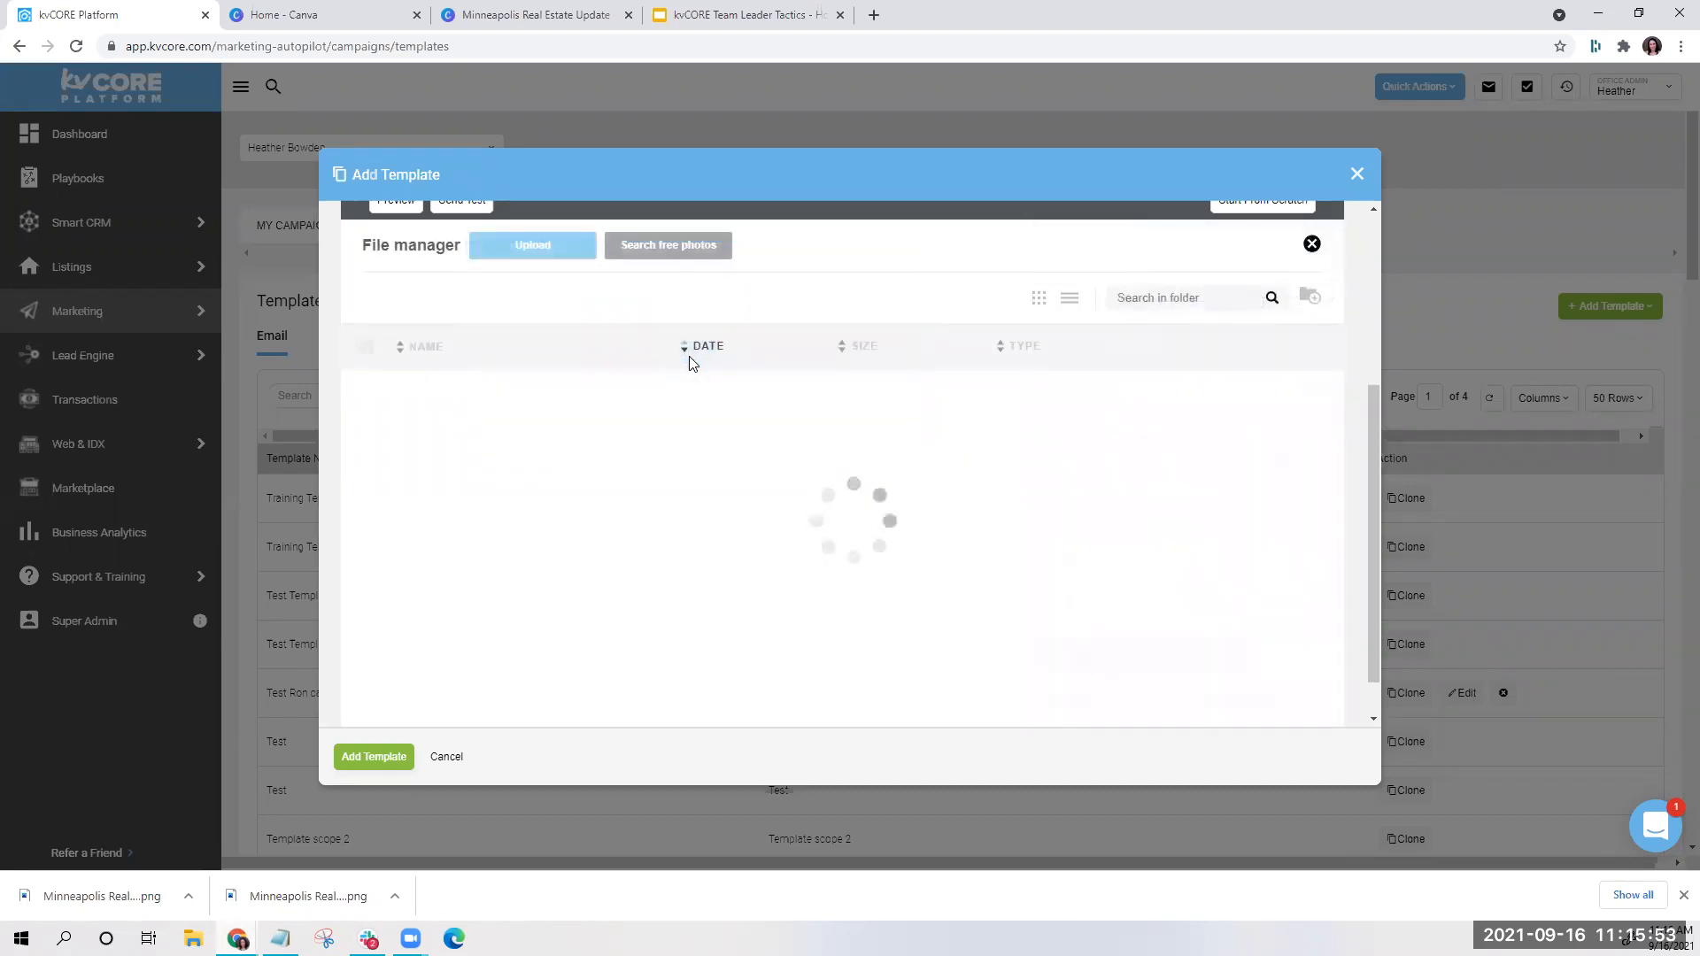
{"action": "left_click", "coordinate": [479, 532]}
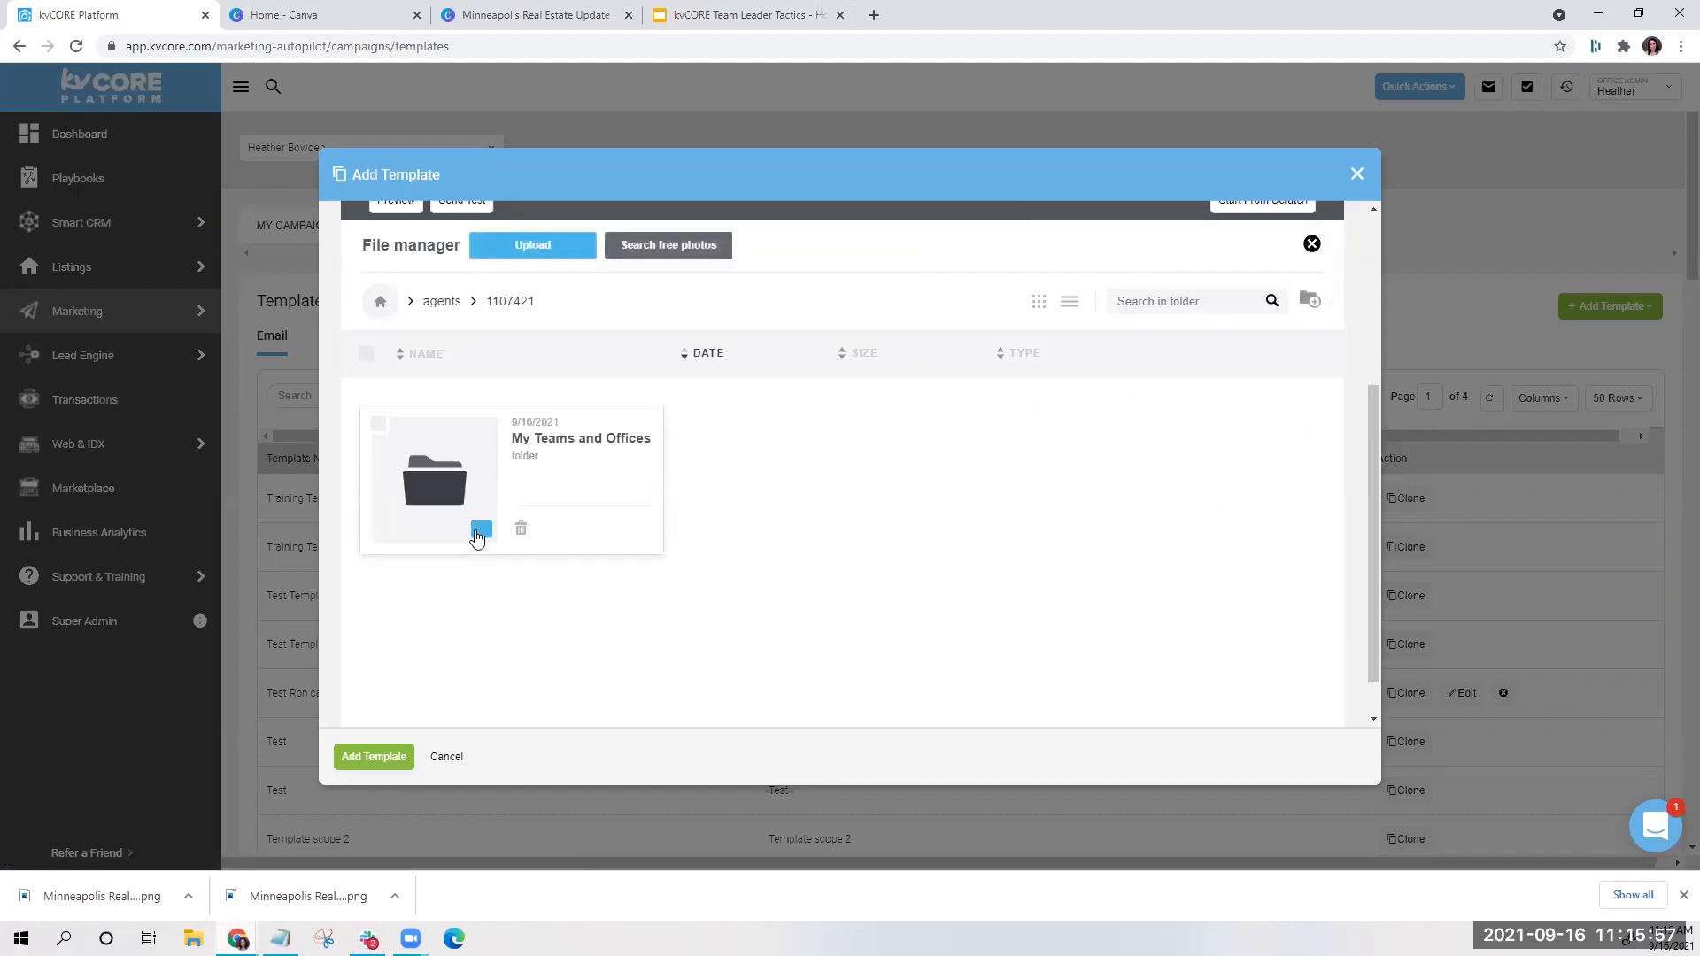
Upload Minneapolis Real Estate Update.png and Minneapolis Real Estate Update (1).png from Downloads, and insert the header banner into the image block
{"action": "left_click", "coordinate": [532, 248]}
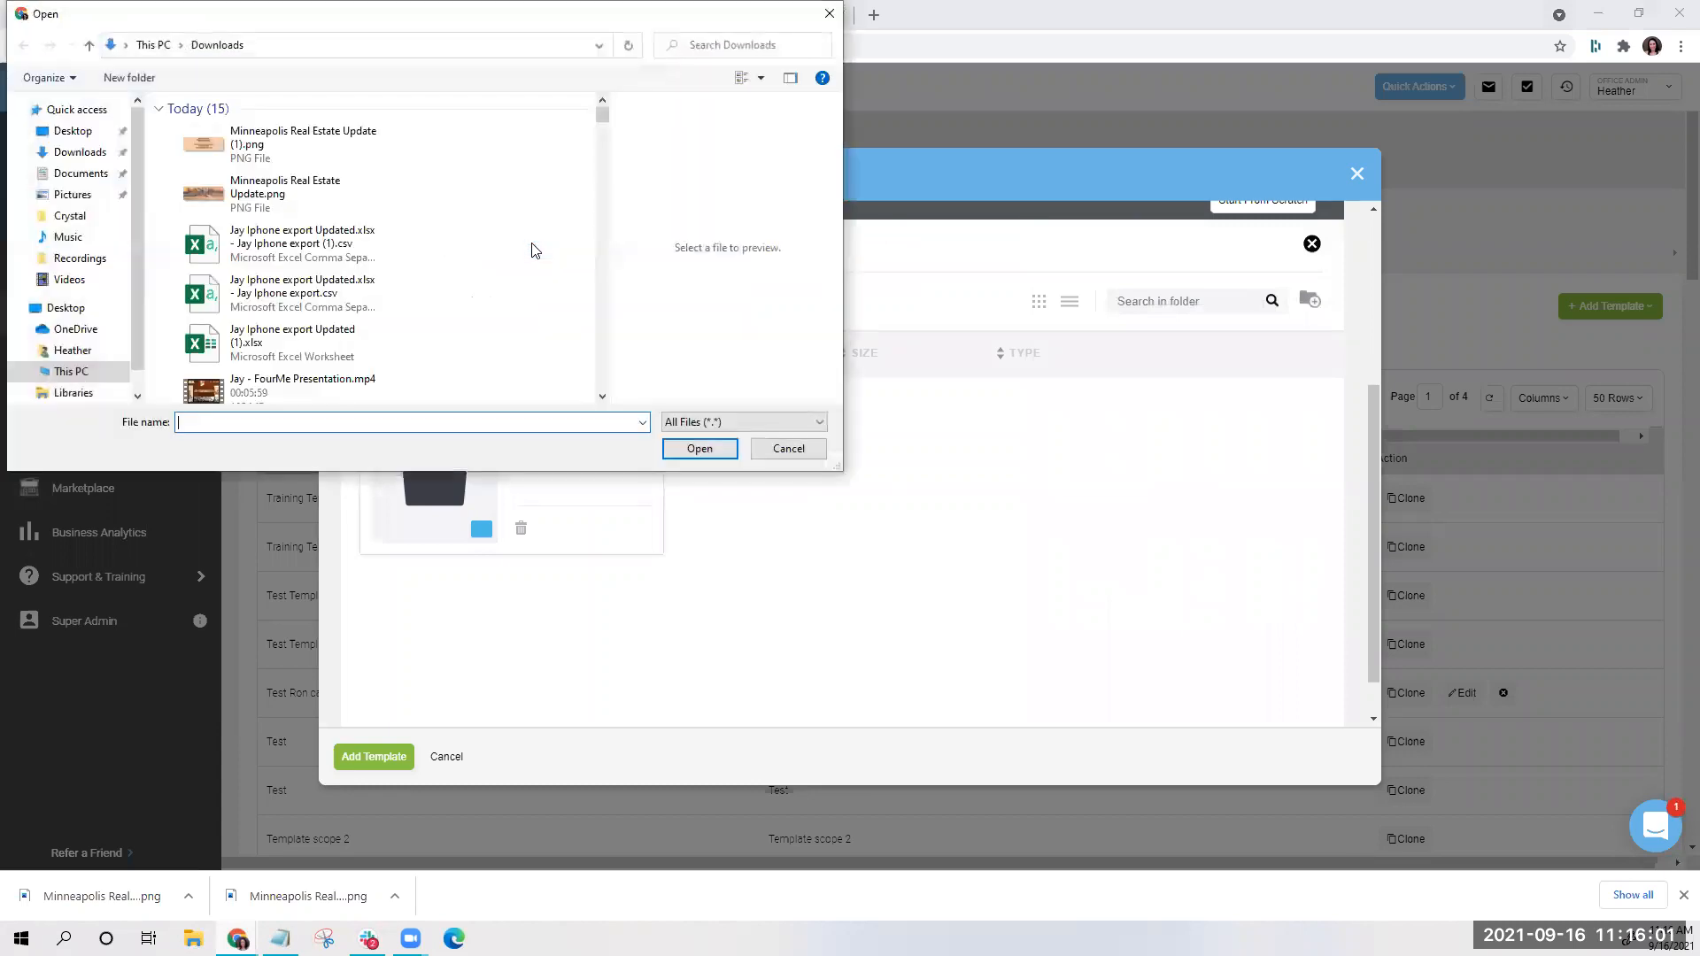
{"action": "left_click", "coordinate": [314, 144]}
{"action": "left_click", "coordinate": [330, 194], "text": "ctrl"}
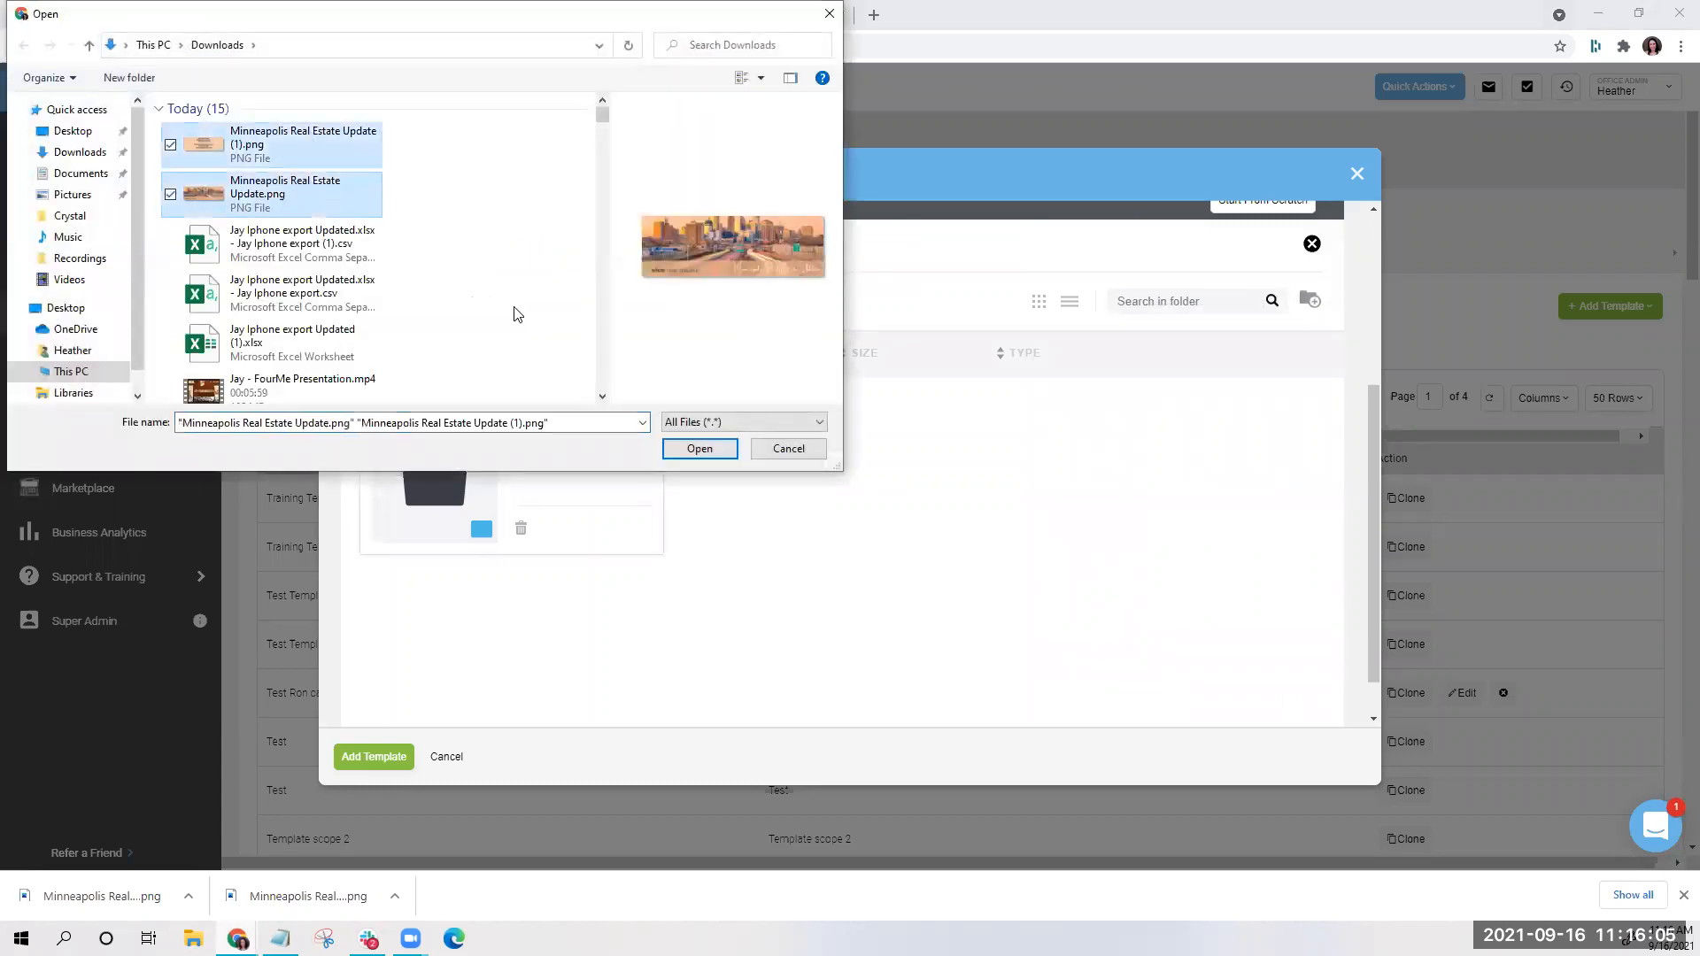
{"action": "left_click", "coordinate": [700, 449]}
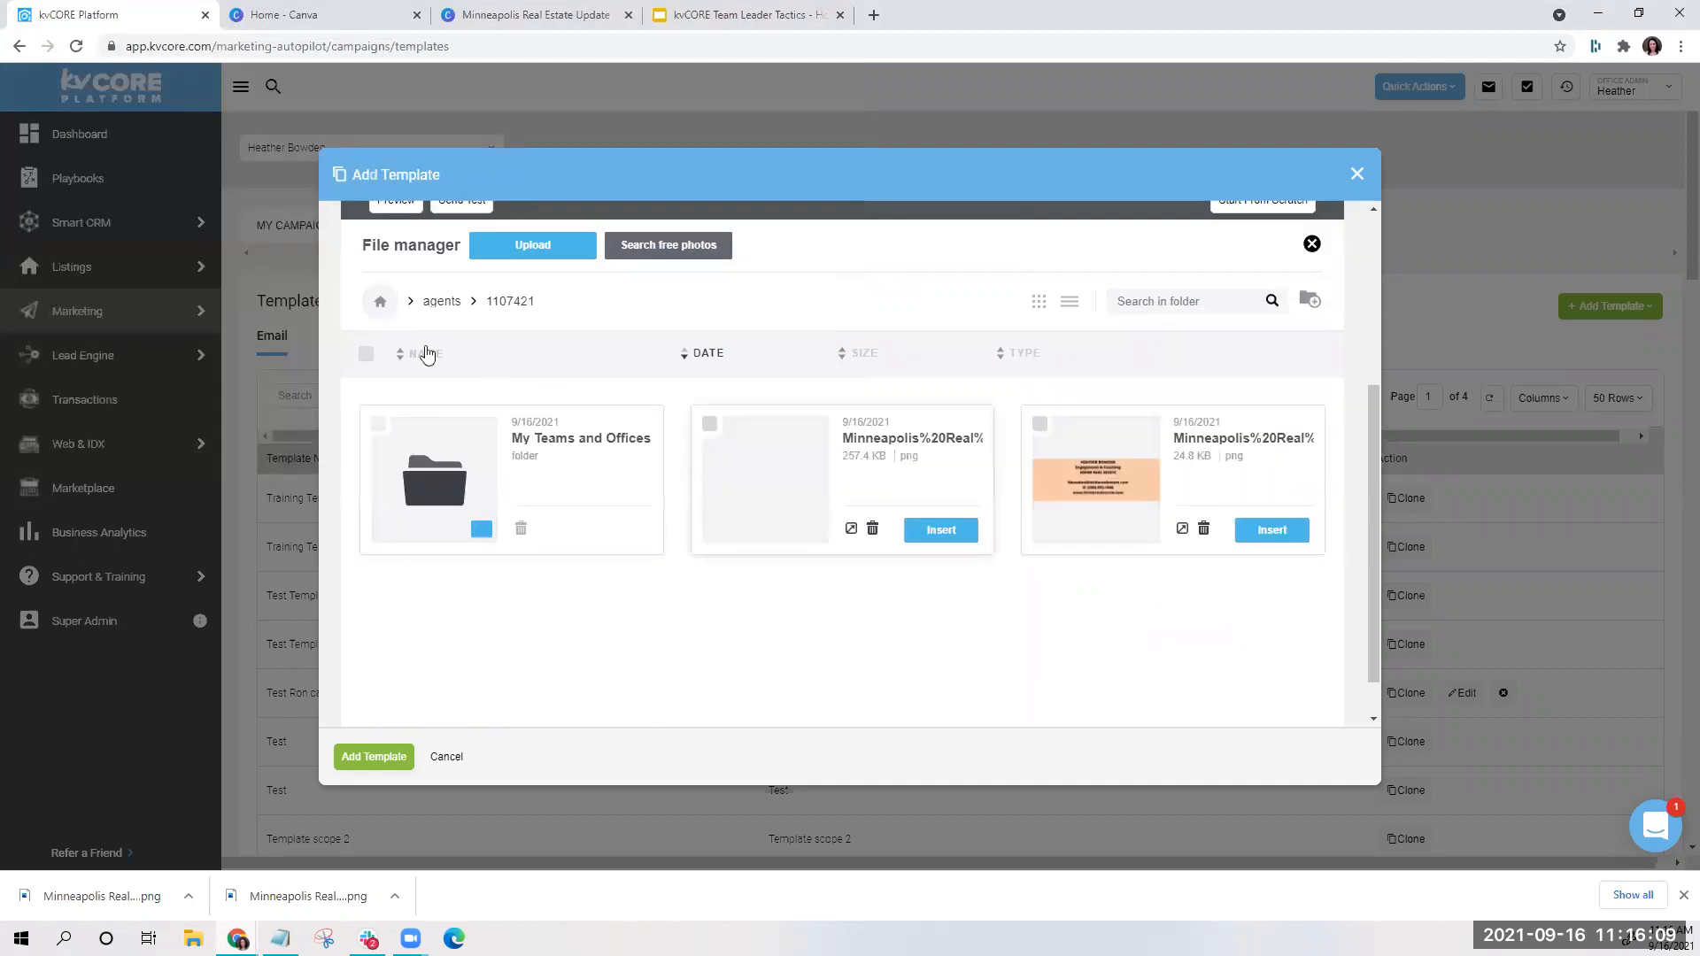
{"action": "left_click", "coordinate": [942, 531]}
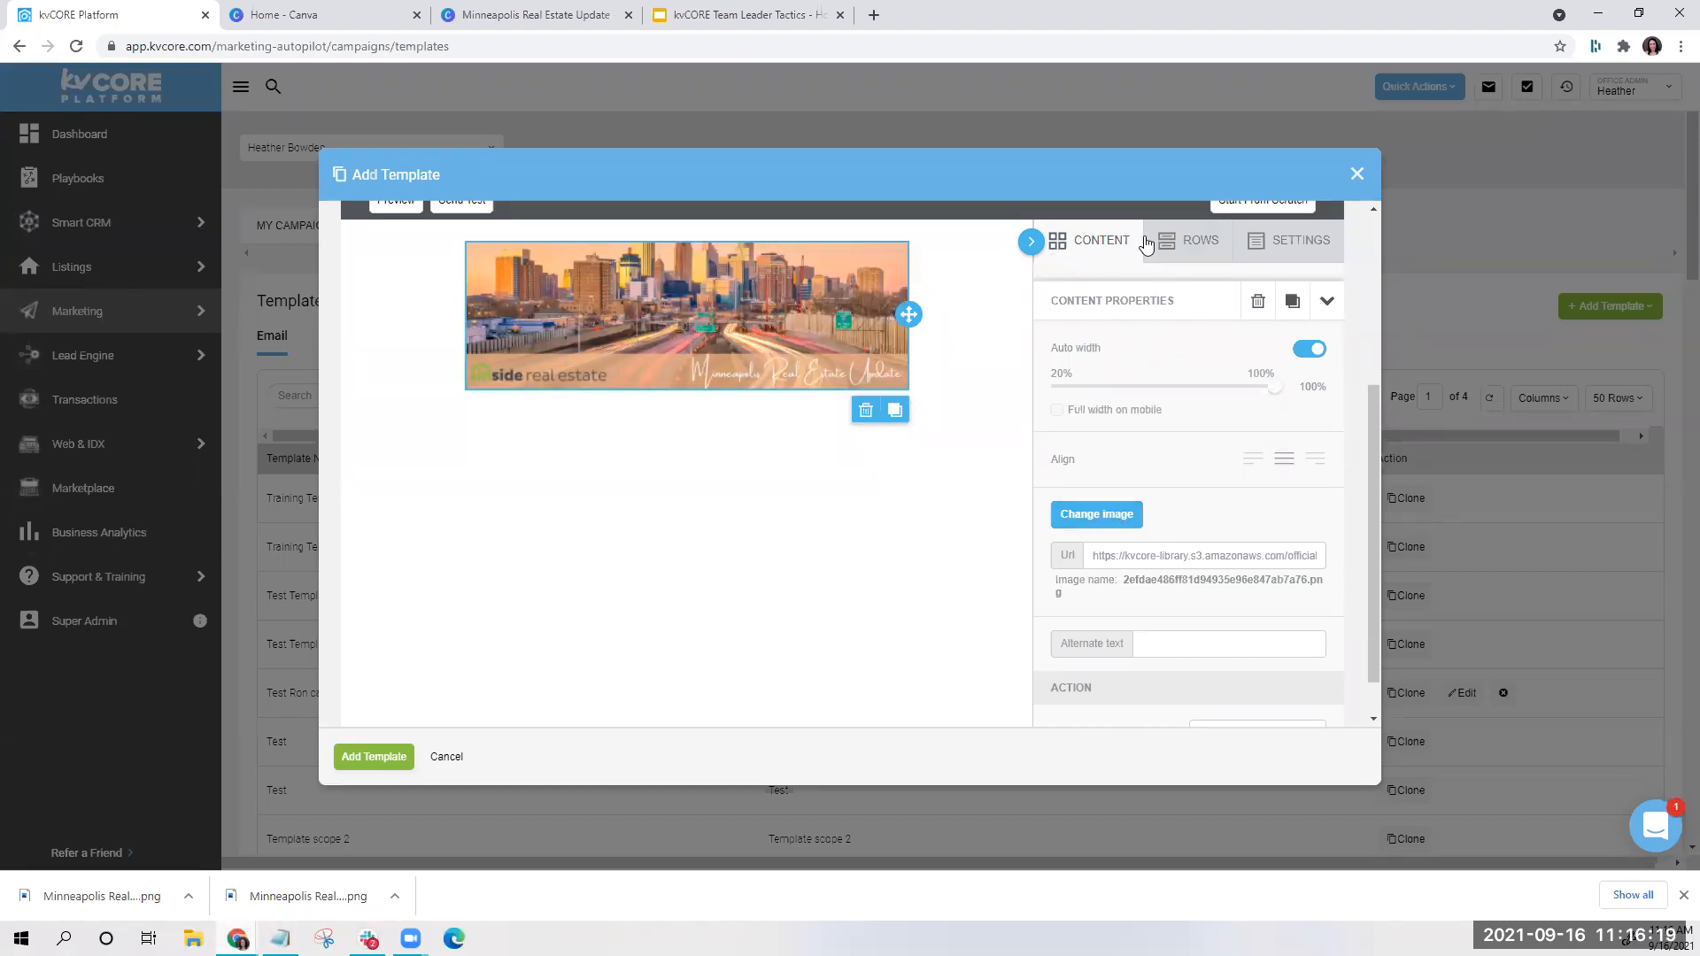
Add a video block directly below the header banner
{"action": "left_click", "coordinate": [1078, 256]}
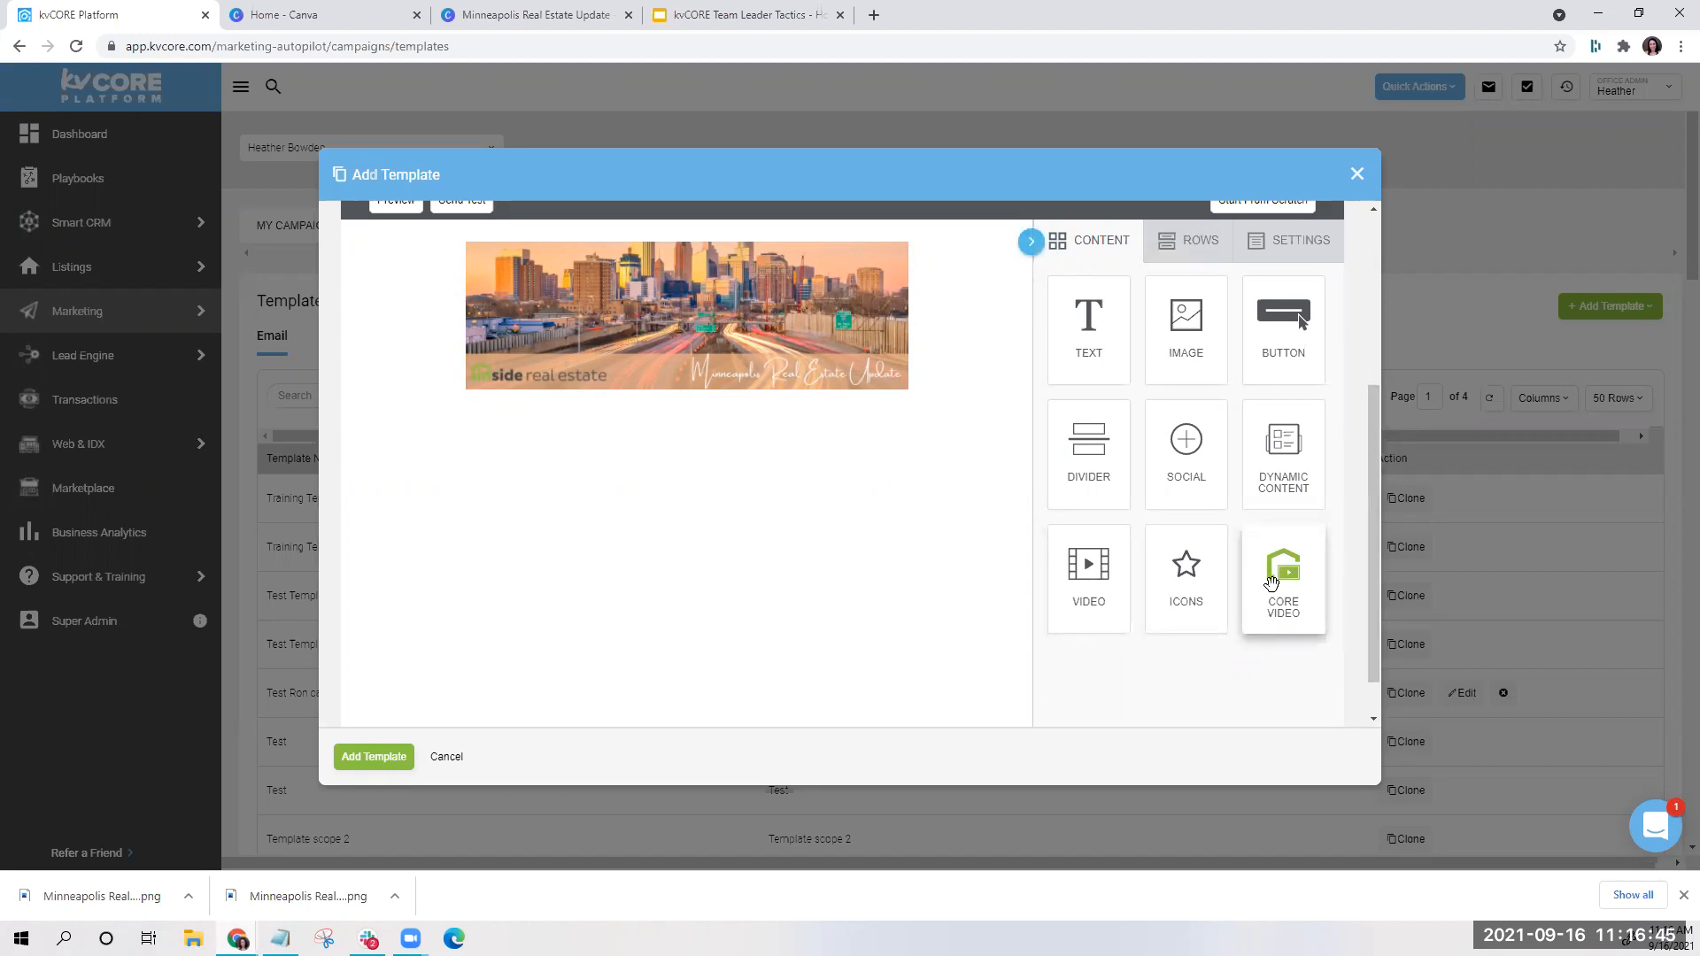
{"action": "left_click_drag", "start_coordinate": [1089, 571], "coordinate": [693, 372]}
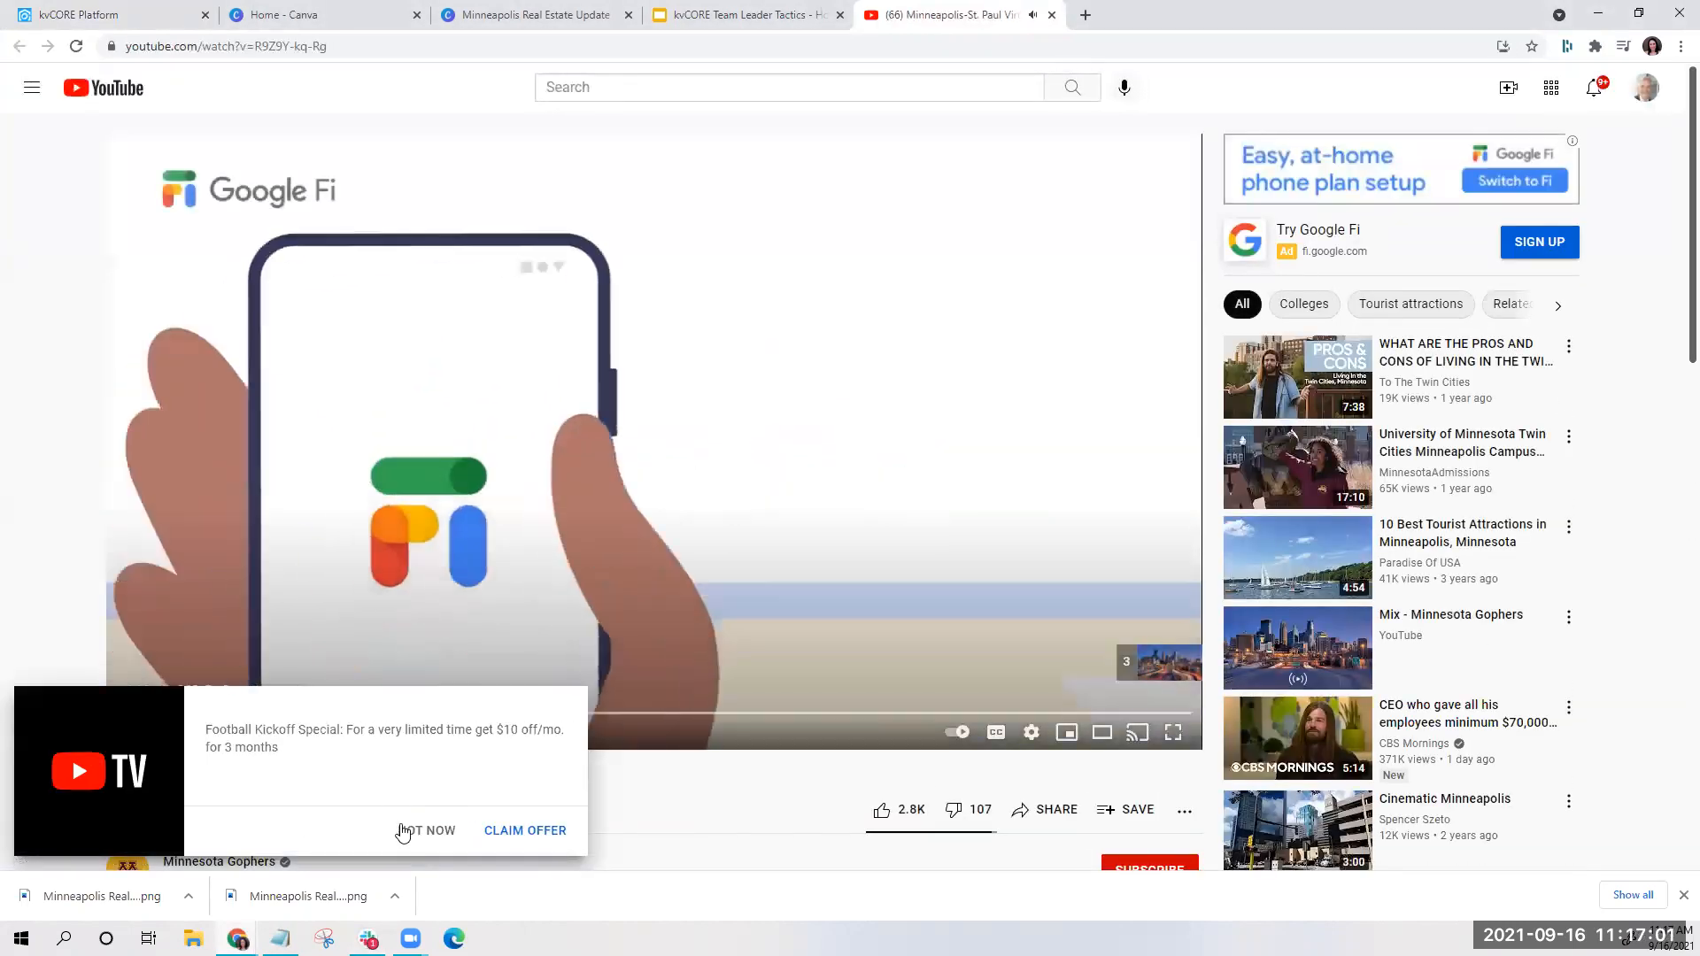
Dismiss the YouTube TV offer and copy the share link of the Minneapolis-St. Paul Virtual Tour: University of Minnesota video
{"action": "left_click", "coordinate": [434, 831]}
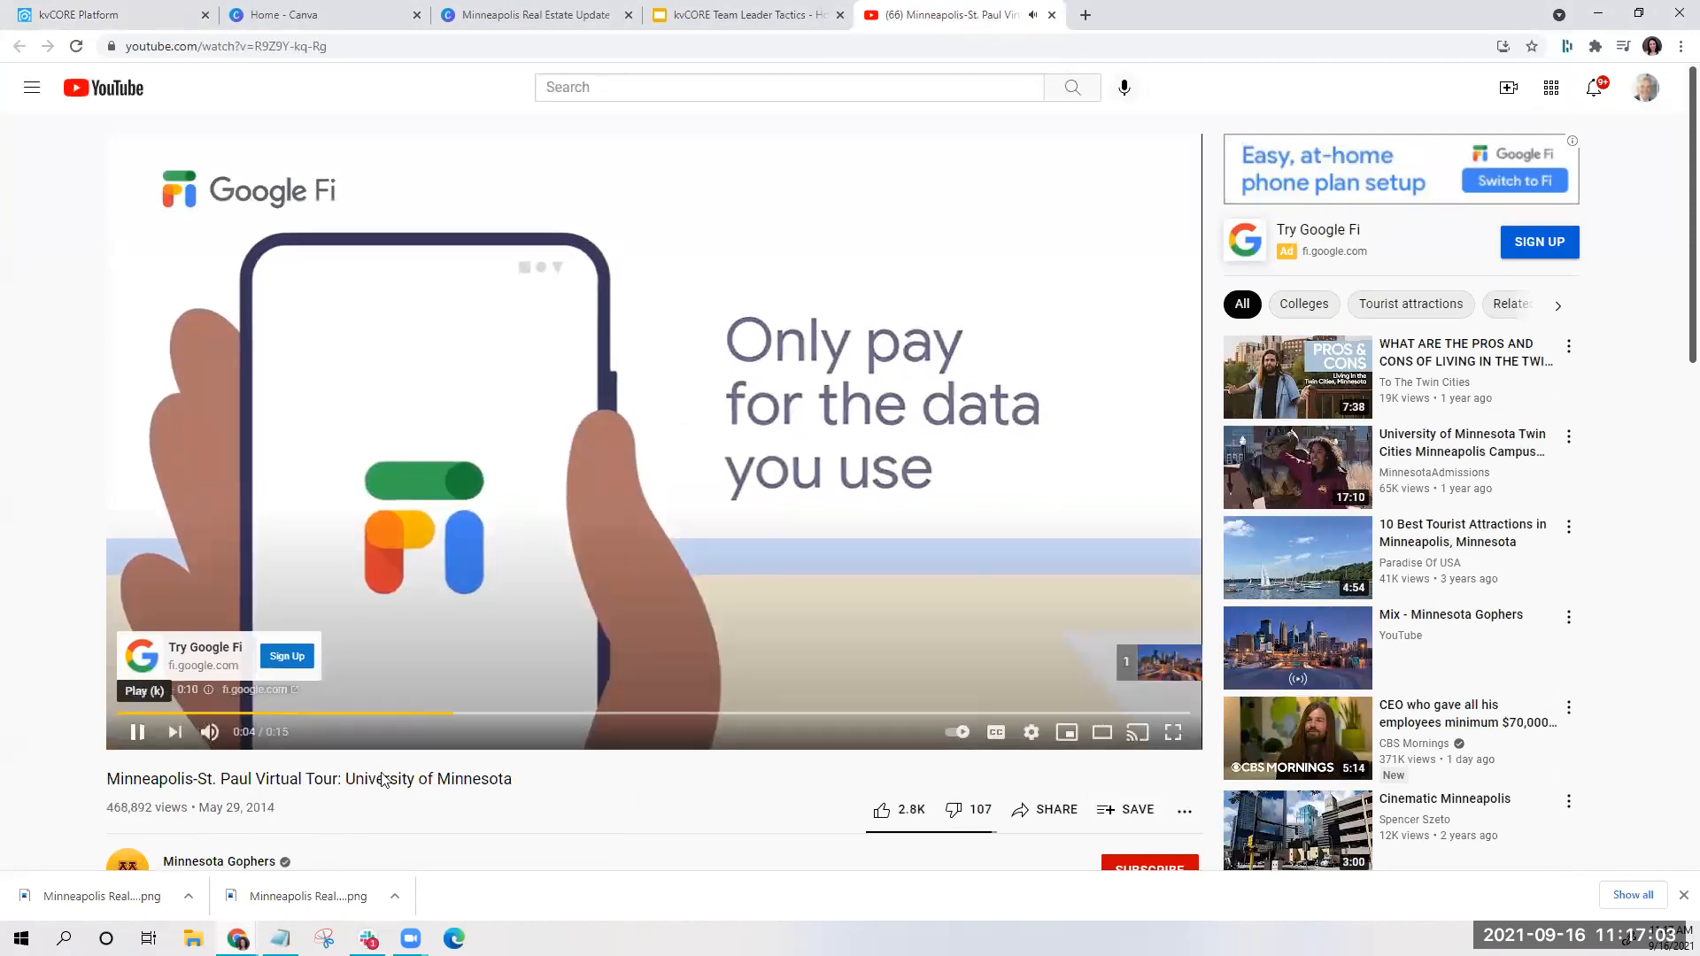
{"action": "scroll", "coordinate": [1121, 771], "scroll_direction": "down", "scroll_amount": 2}
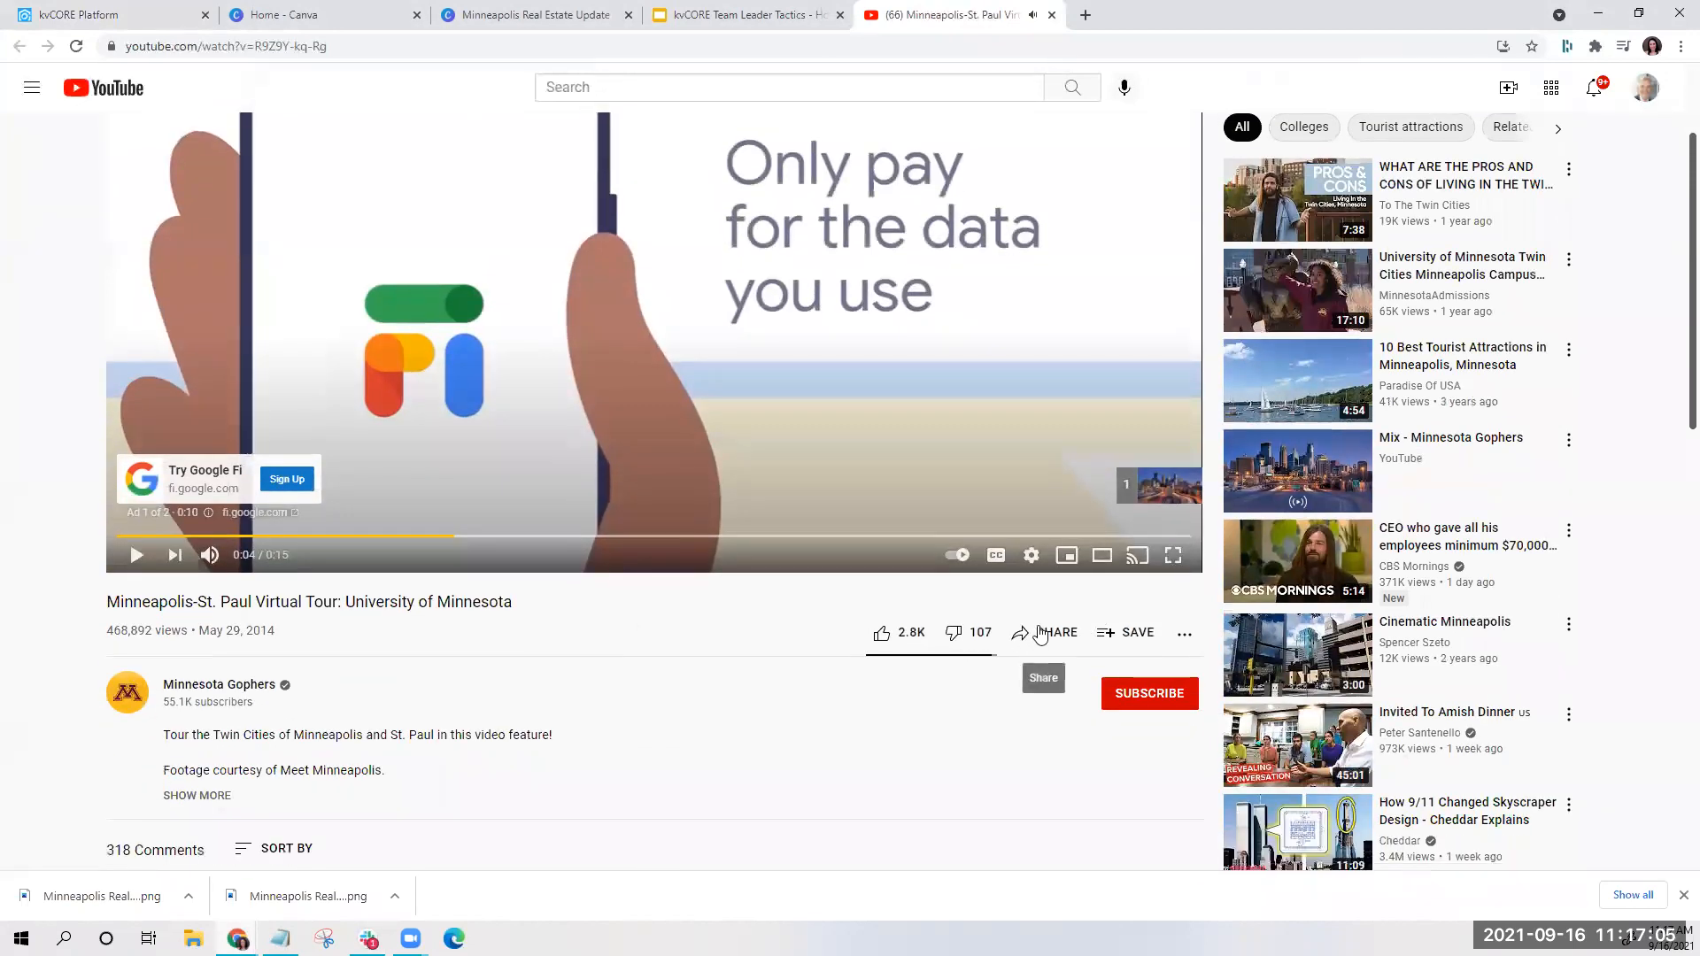
{"action": "left_click", "coordinate": [1040, 634]}
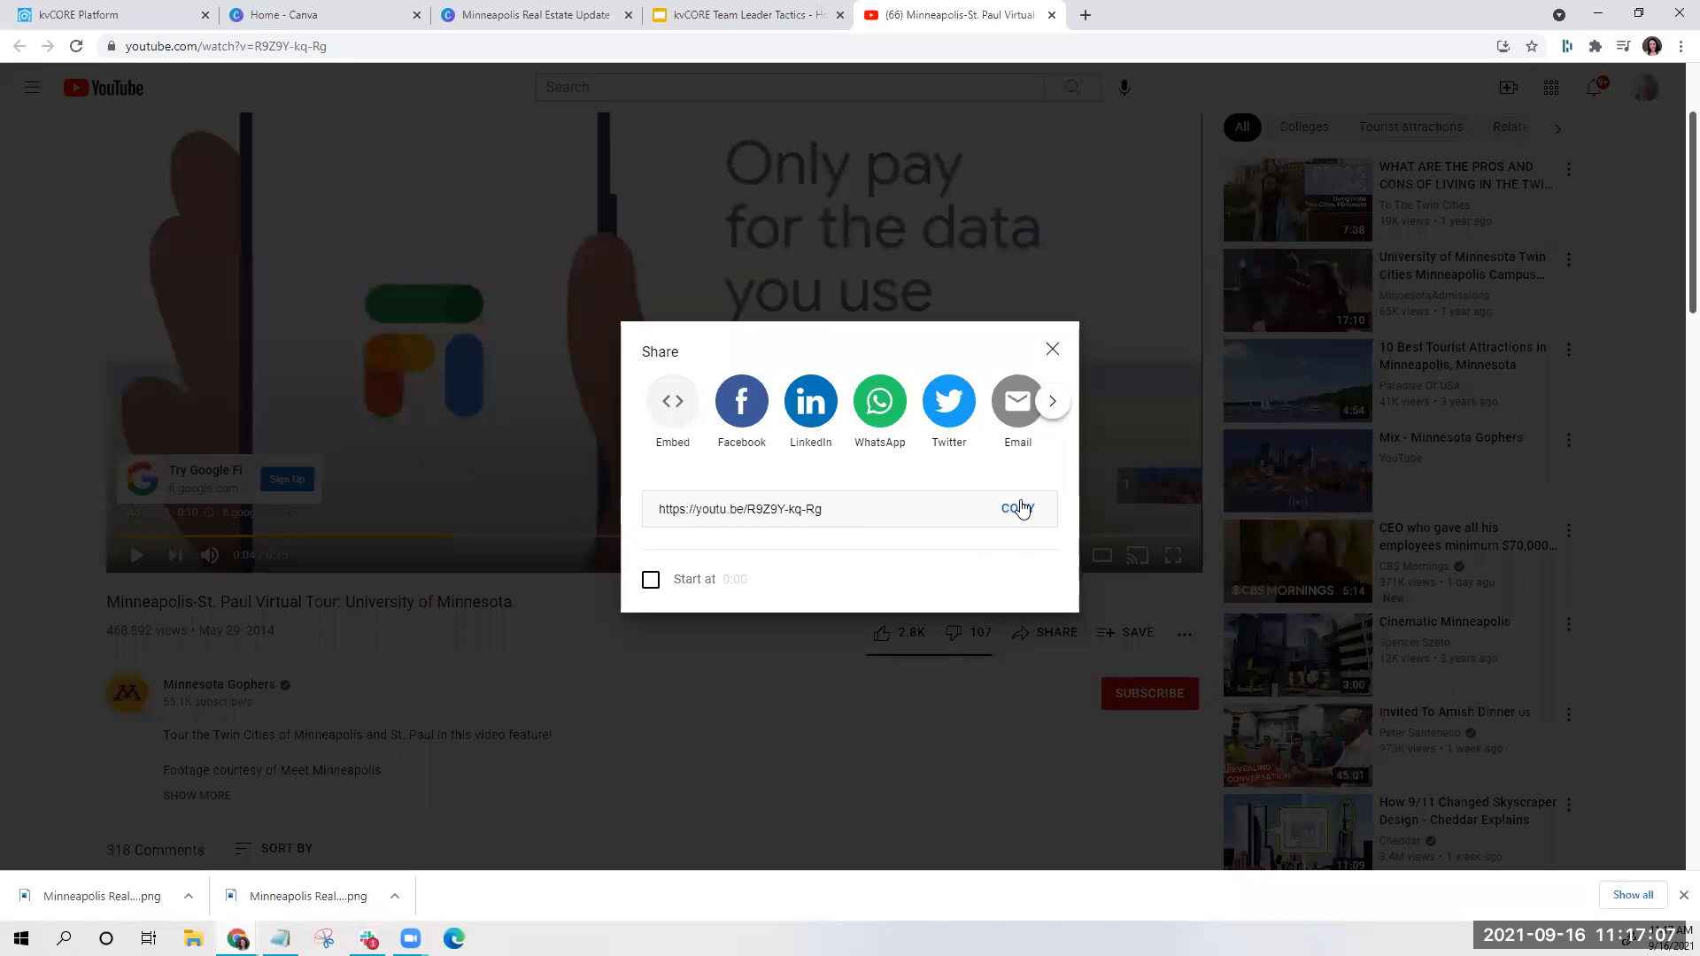
{"action": "left_click", "coordinate": [1019, 509]}
{"action": "left_click", "coordinate": [97, 14]}
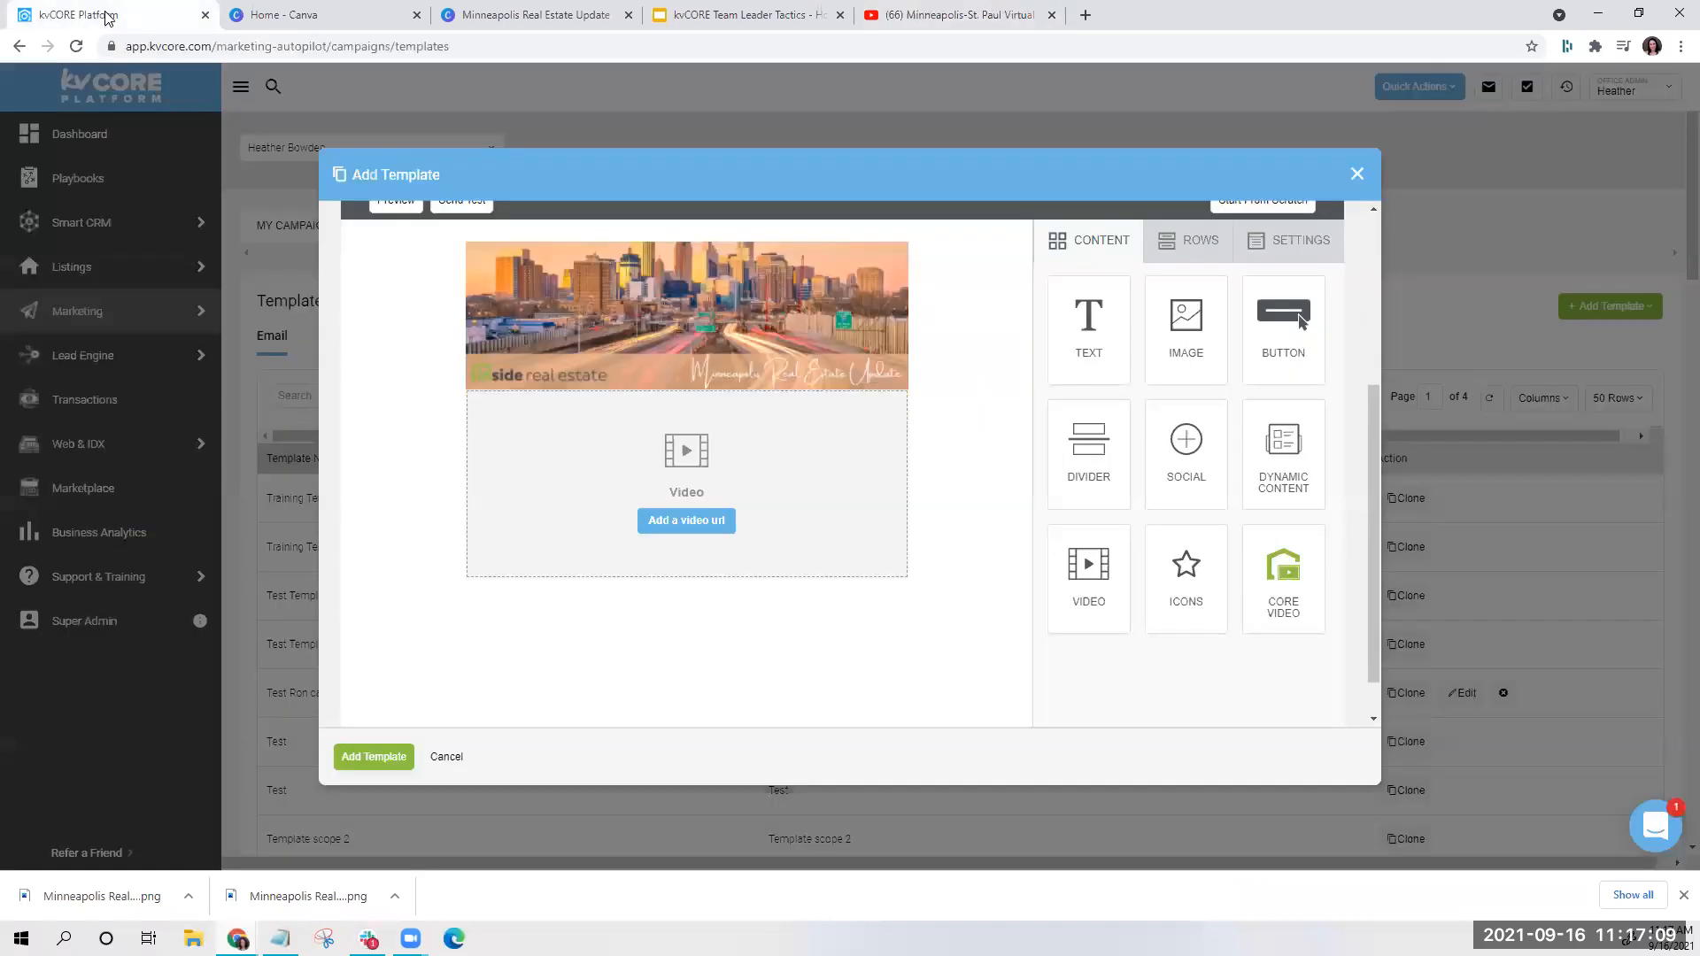
{"action": "left_click", "coordinate": [704, 523]}
{"action": "left_click", "coordinate": [1142, 345]}
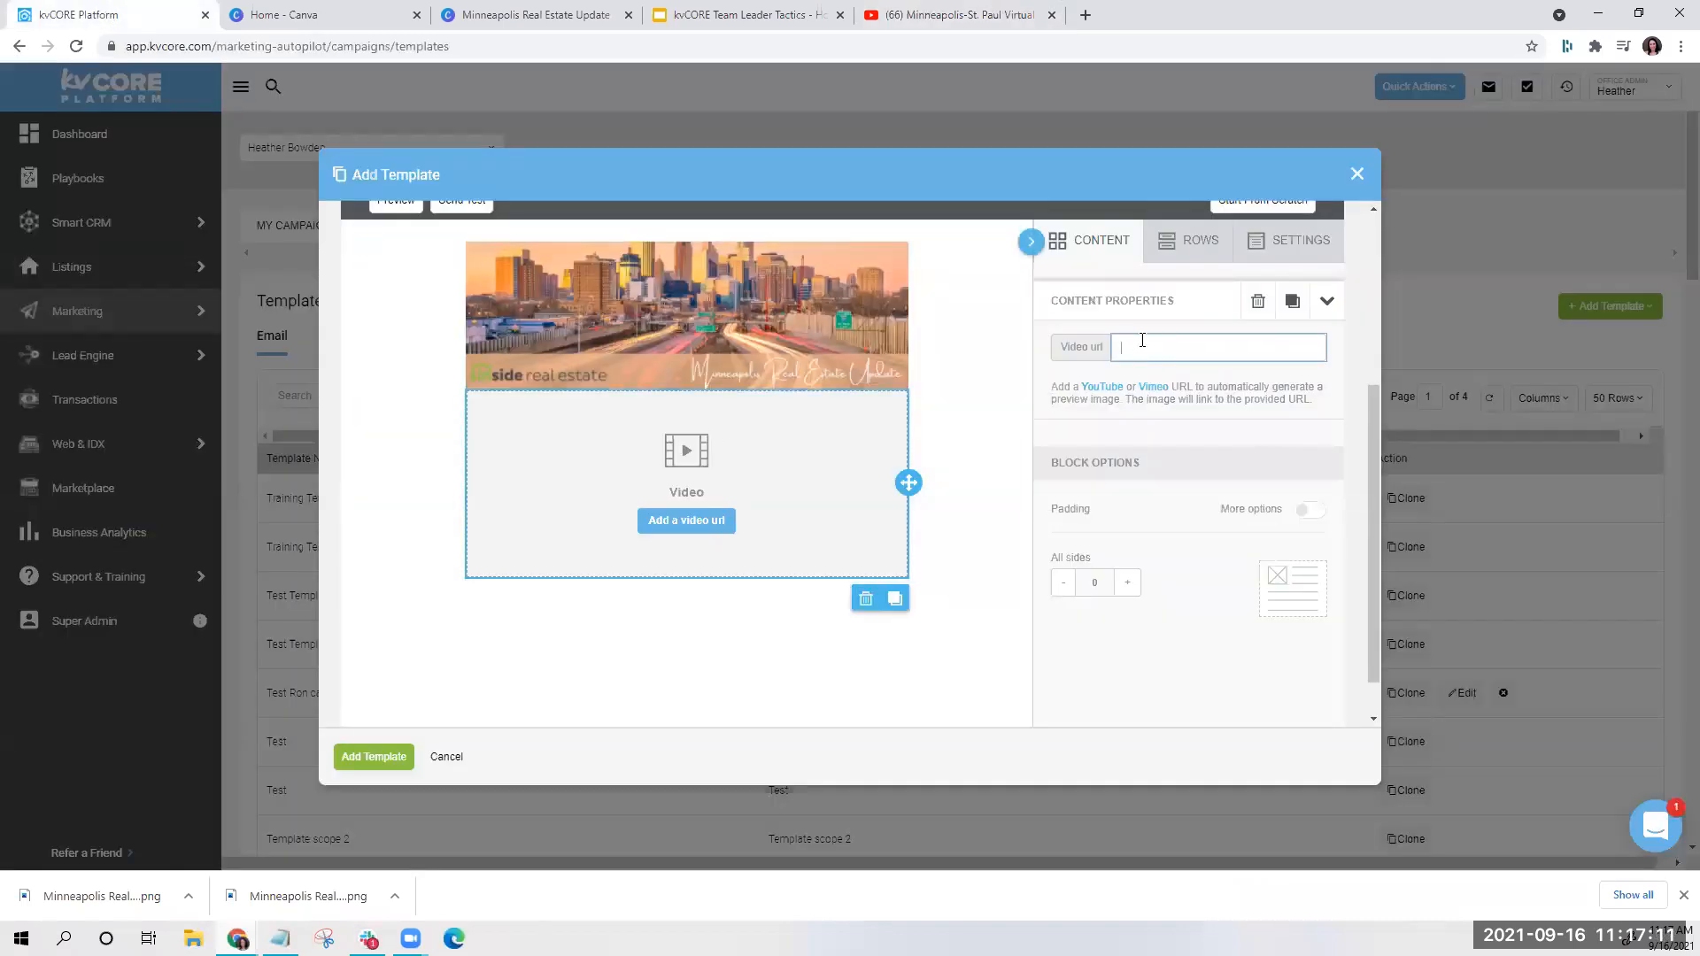
{"action": "key", "text": "ctrl+v"}
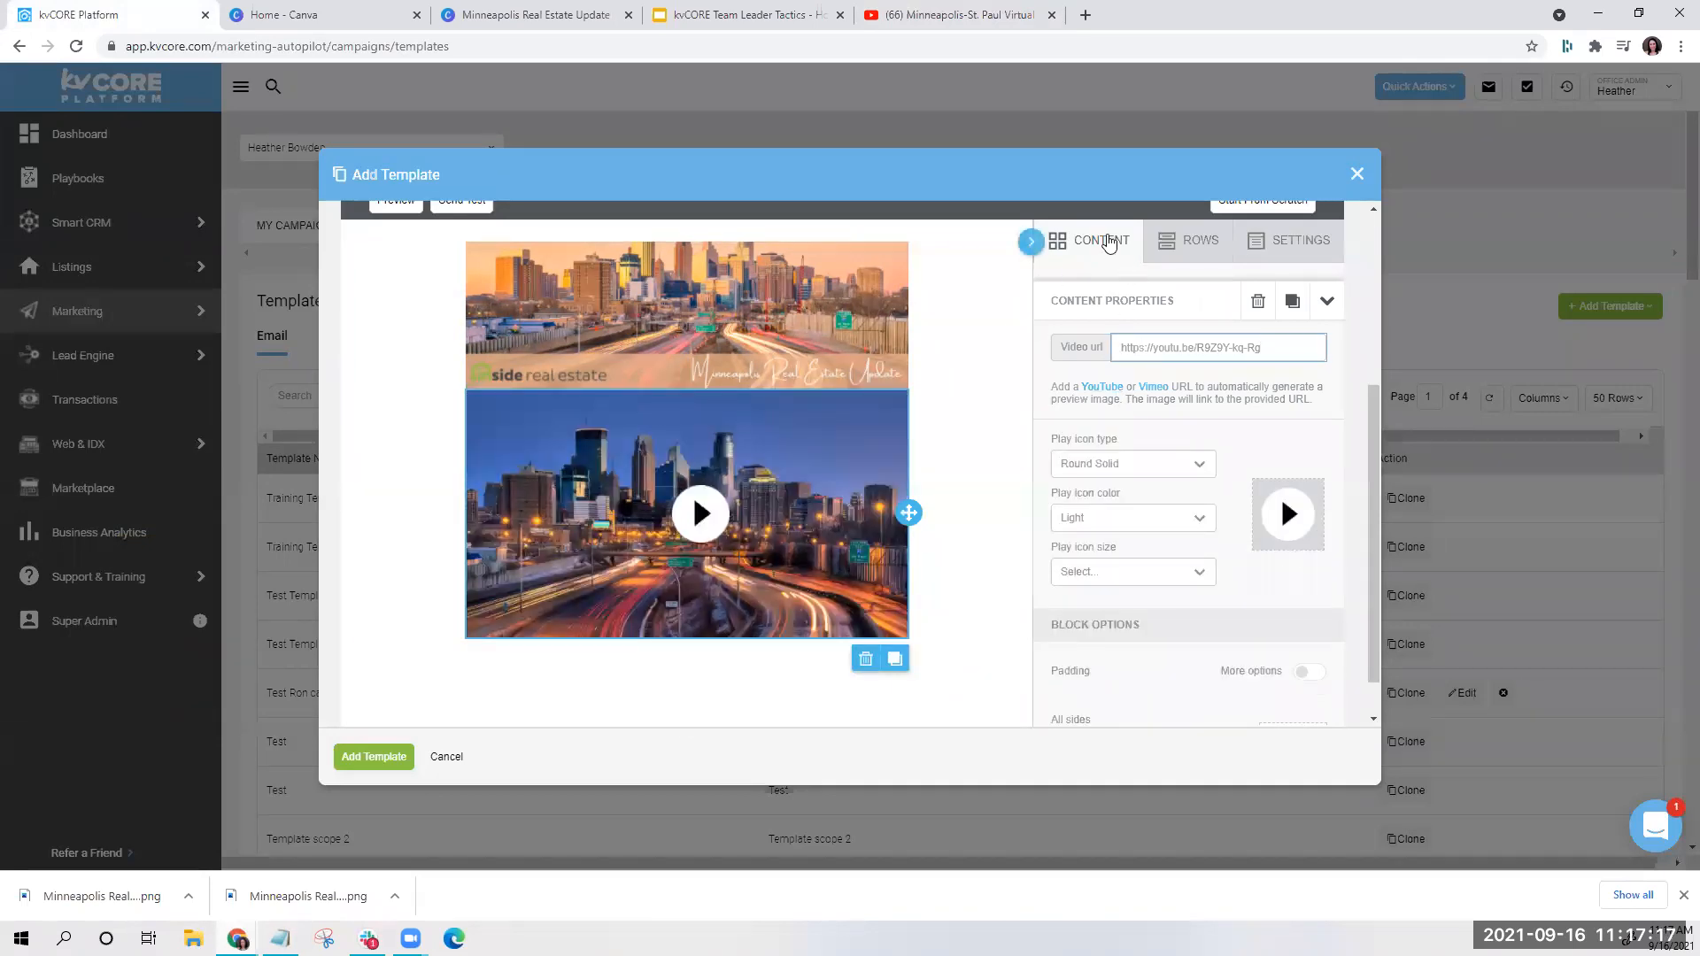
{"action": "left_click", "coordinate": [1107, 243]}
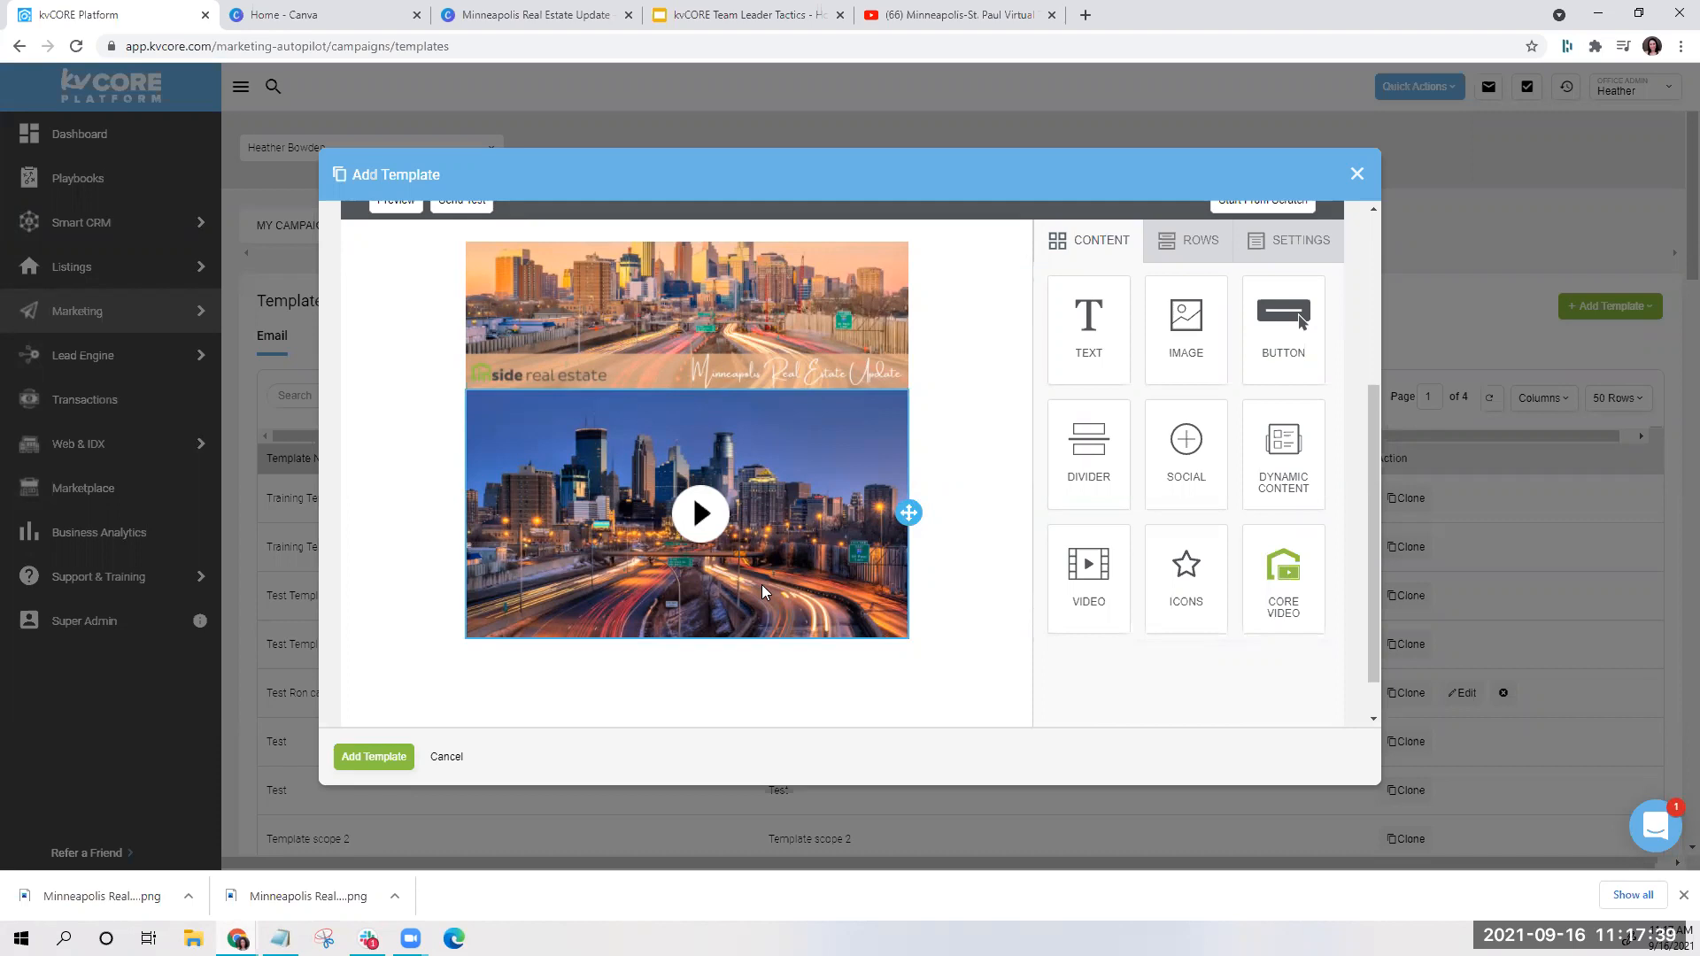
Try the Round Outline play icon on the video block, then set its type to Square and its size to 65px
{"action": "left_click", "coordinate": [719, 565]}
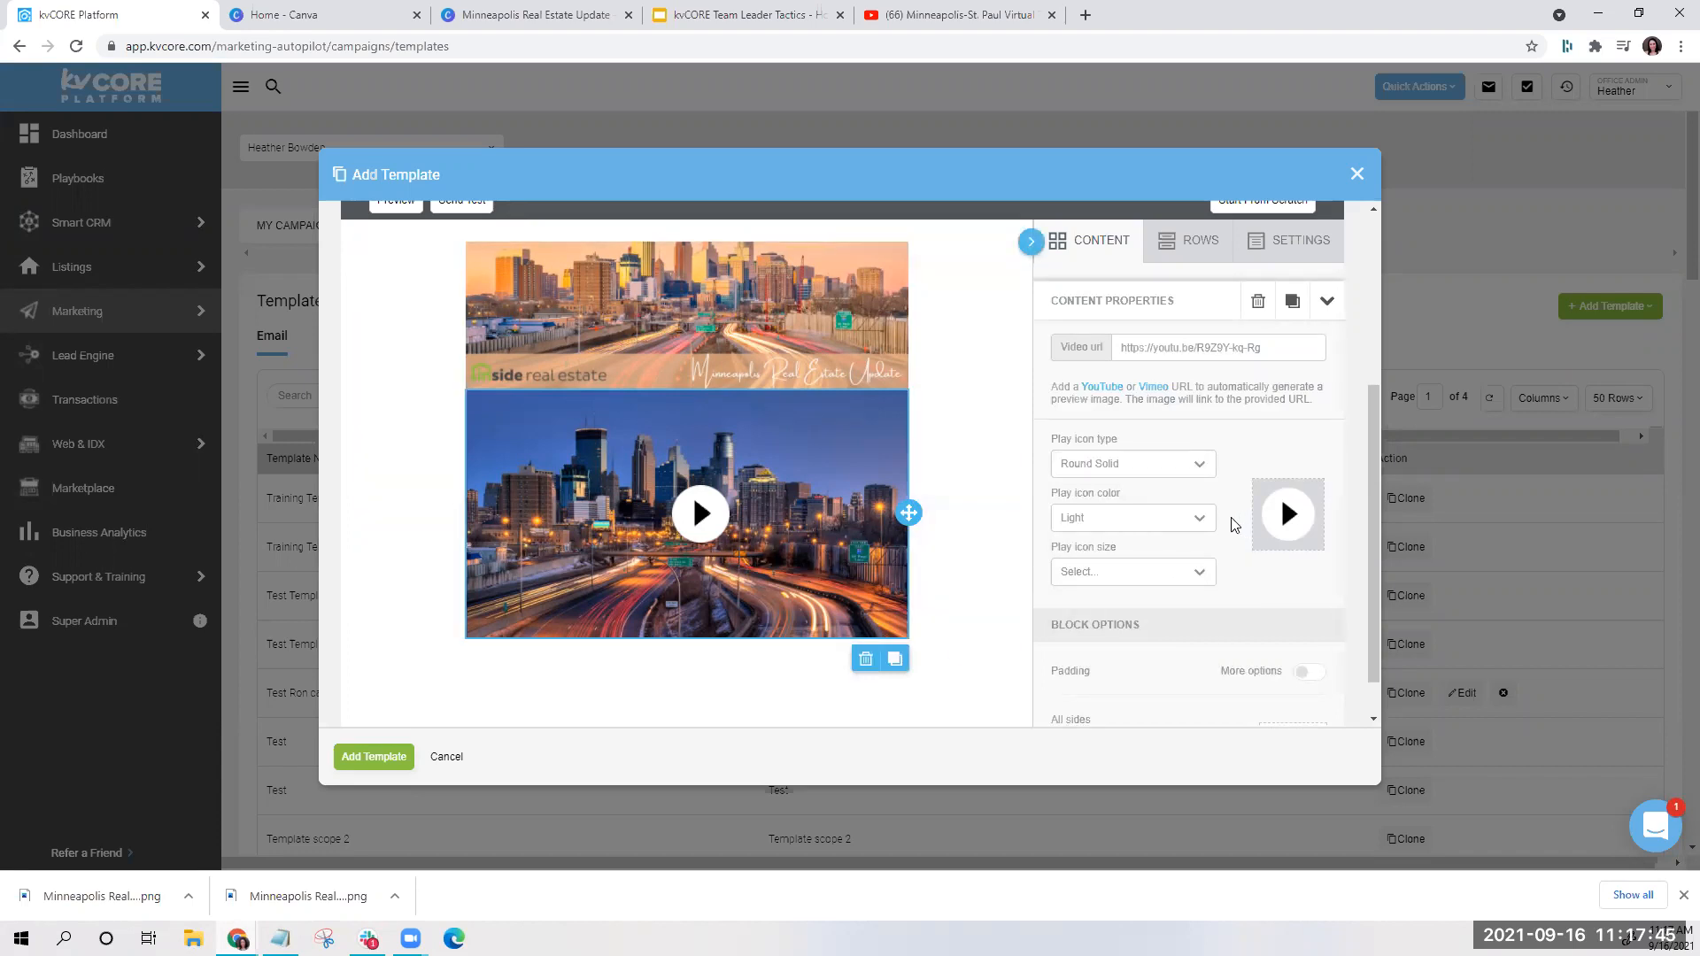
{"action": "left_click", "coordinate": [1187, 467]}
{"action": "left_click", "coordinate": [1164, 528]}
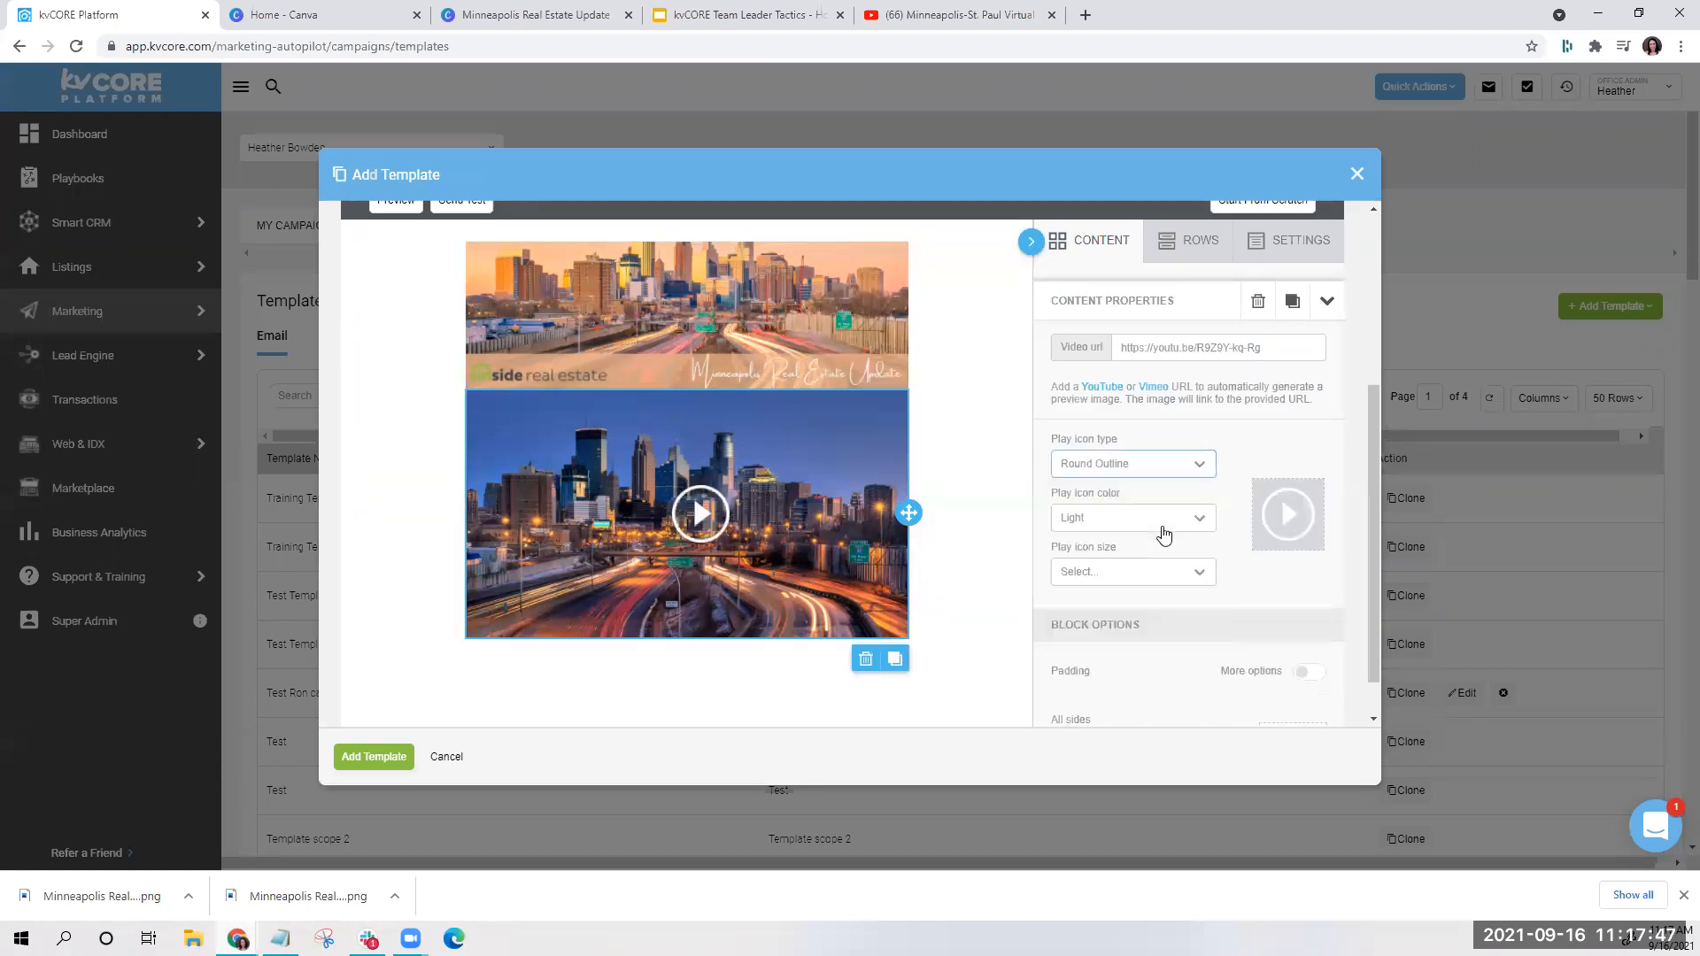
{"action": "left_click", "coordinate": [1150, 462]}
{"action": "left_click", "coordinate": [1144, 606]}
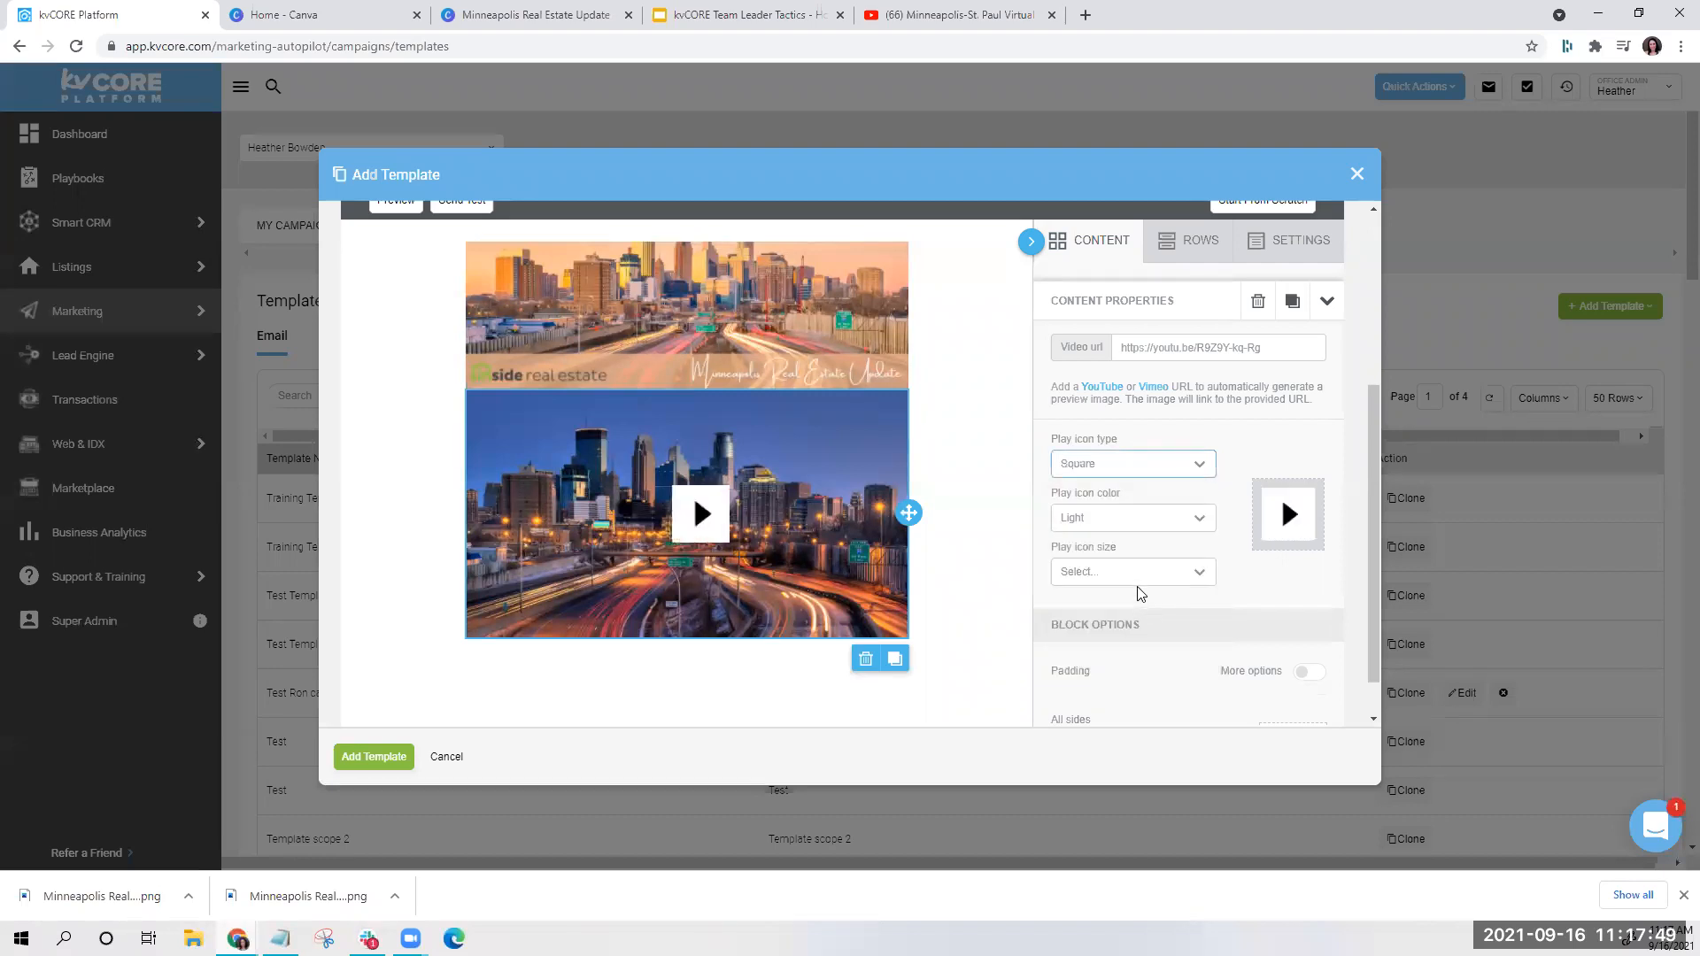
{"action": "left_click", "coordinate": [1144, 574]}
{"action": "left_click", "coordinate": [1131, 686]}
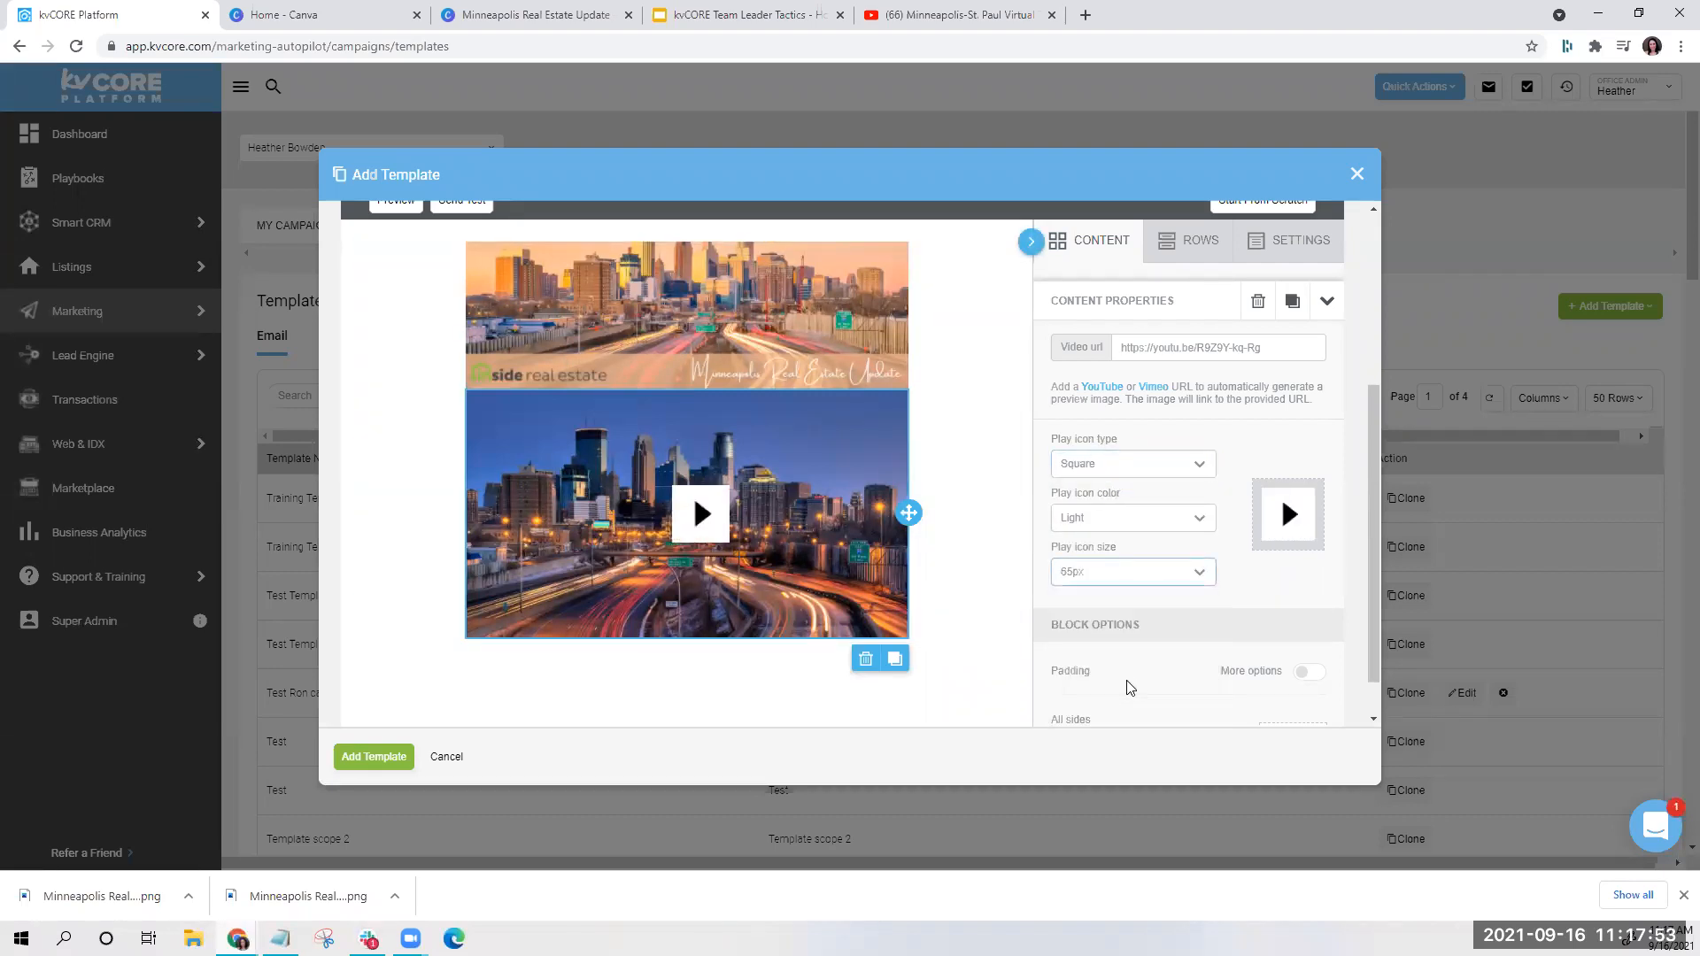
Set the video block's play icon color to Dark
{"action": "left_click", "coordinate": [1158, 518]}
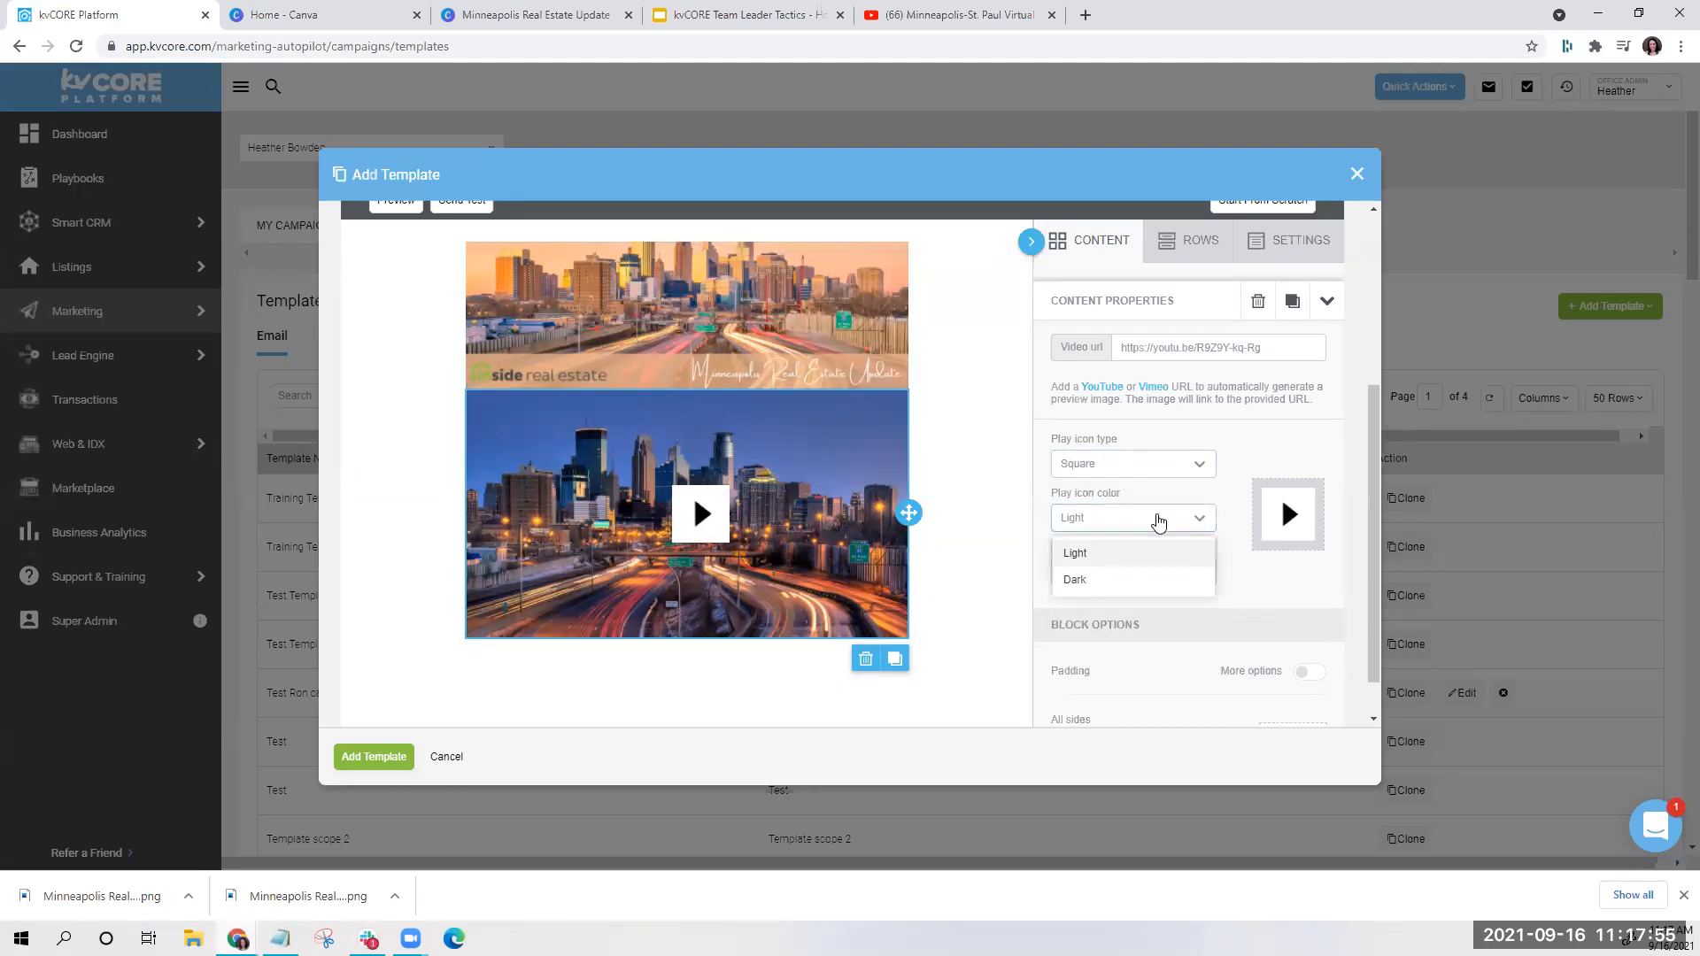
{"action": "left_click", "coordinate": [1132, 581]}
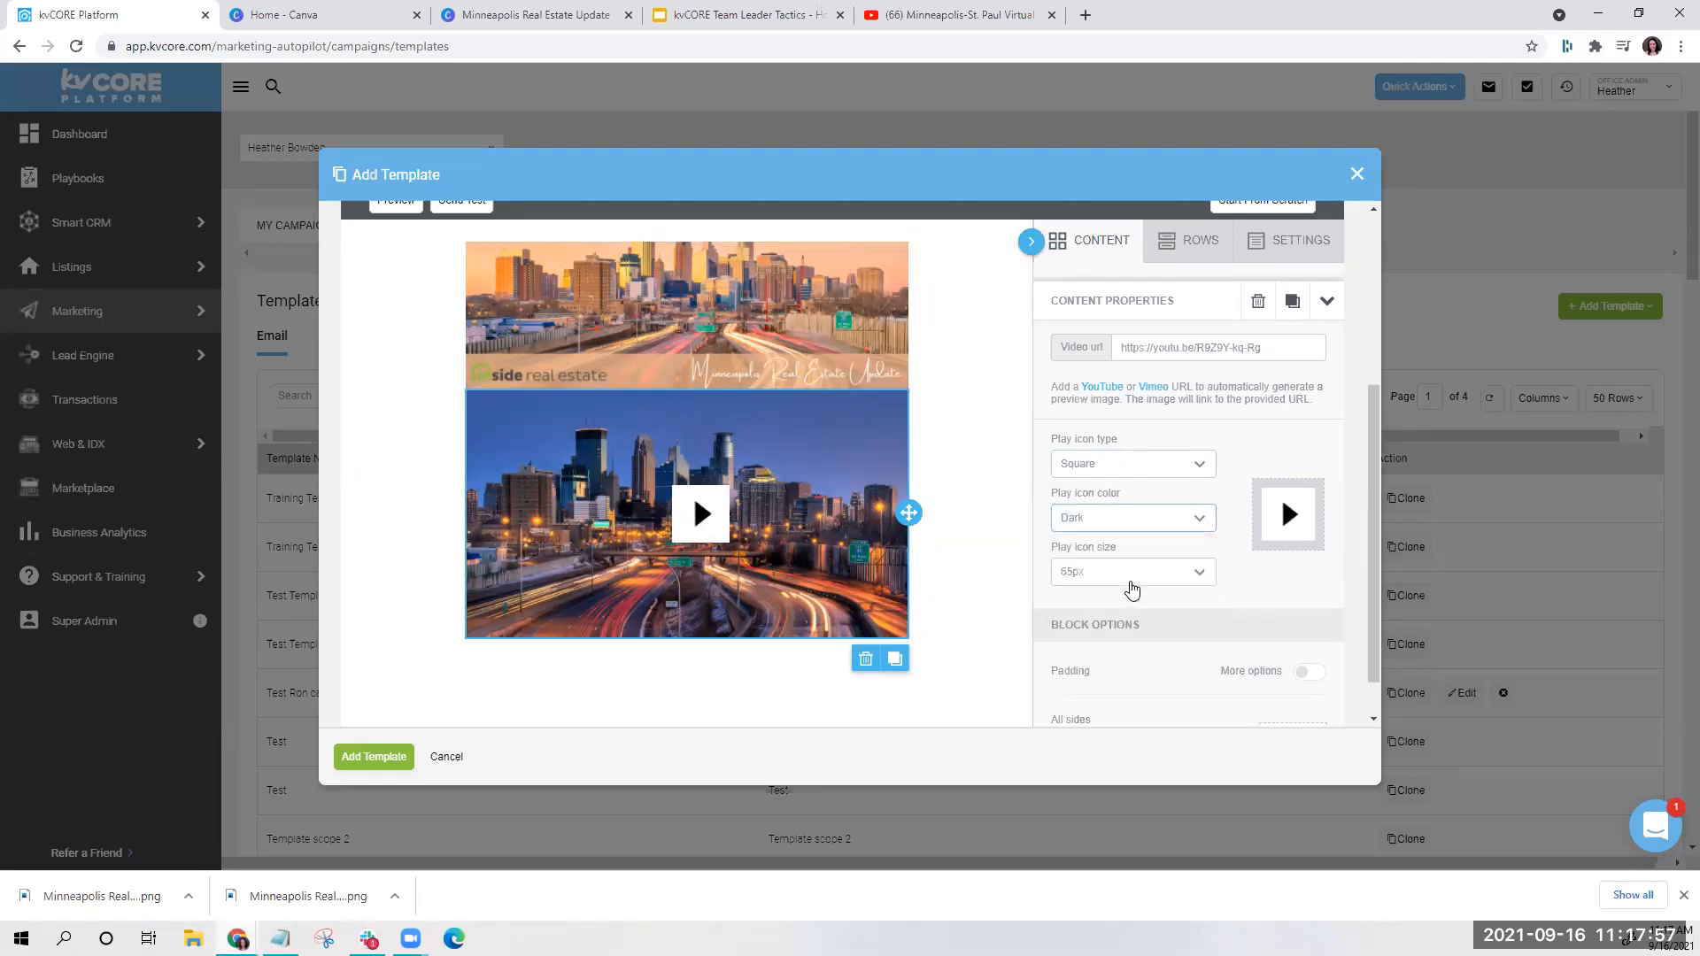
{"action": "left_click", "coordinate": [1133, 529]}
{"action": "left_click", "coordinate": [1177, 576]}
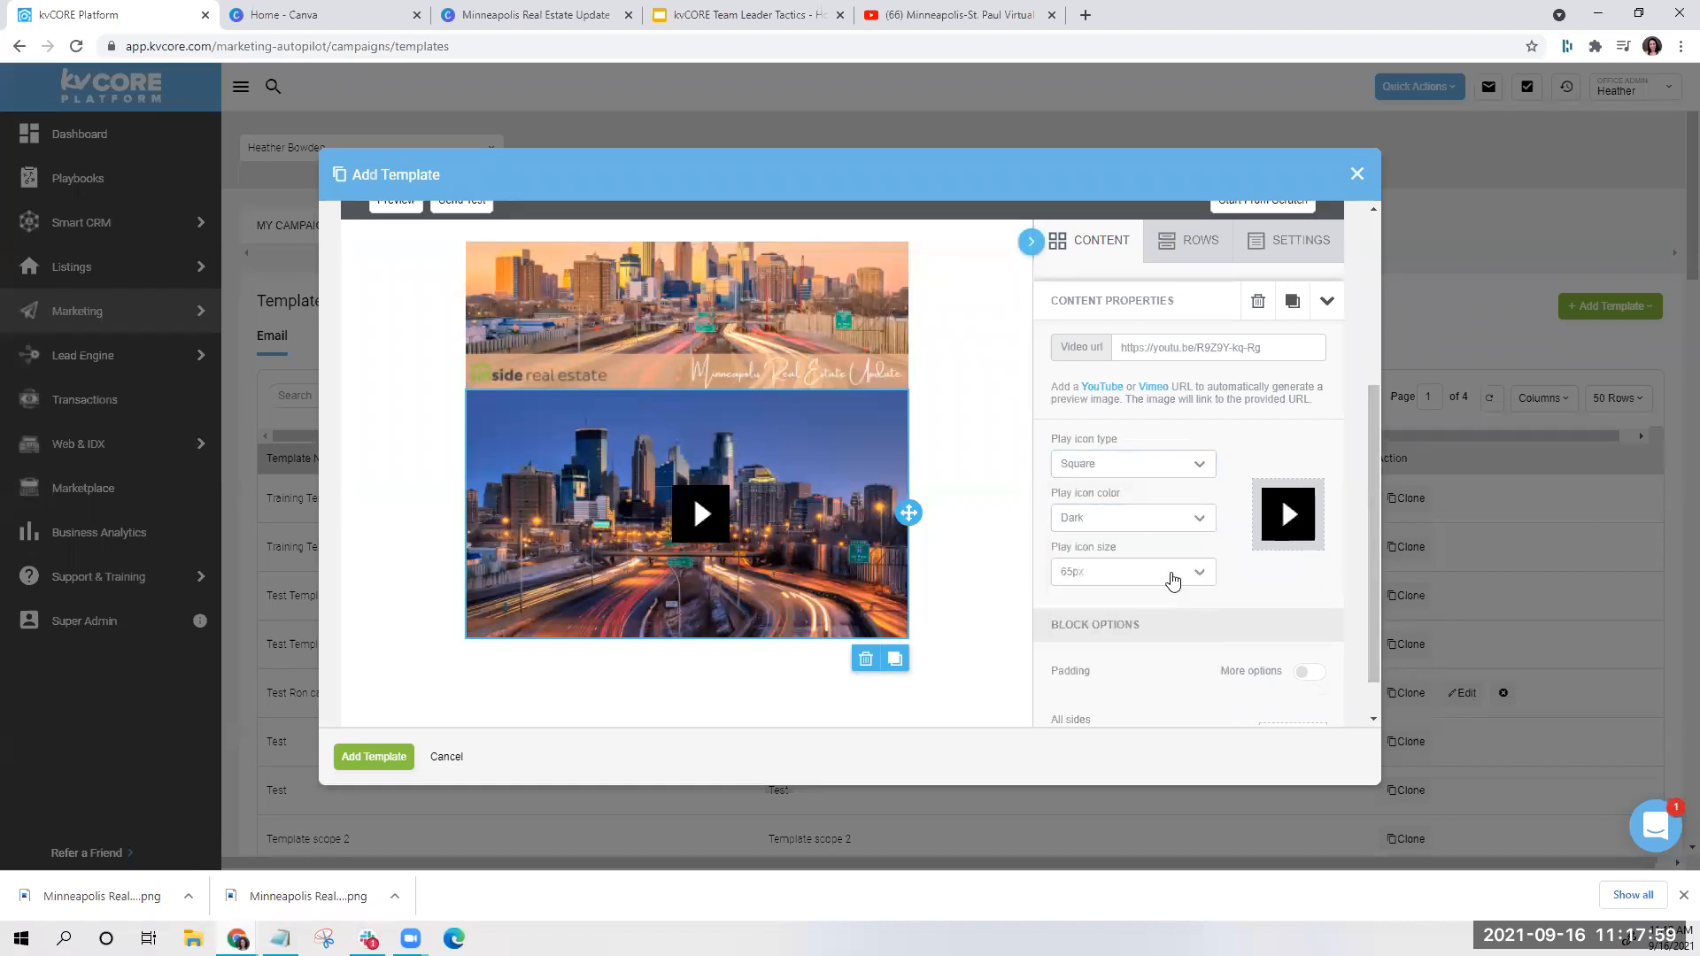
Set the video block's padding to 5 on all sides
{"action": "scroll", "coordinate": [1177, 474], "scroll_direction": "down", "scroll_amount": 1}
{"action": "scroll", "coordinate": [1182, 469], "scroll_direction": "up", "scroll_amount": 1}
{"action": "scroll", "coordinate": [1177, 470], "scroll_direction": "down", "scroll_amount": 1}
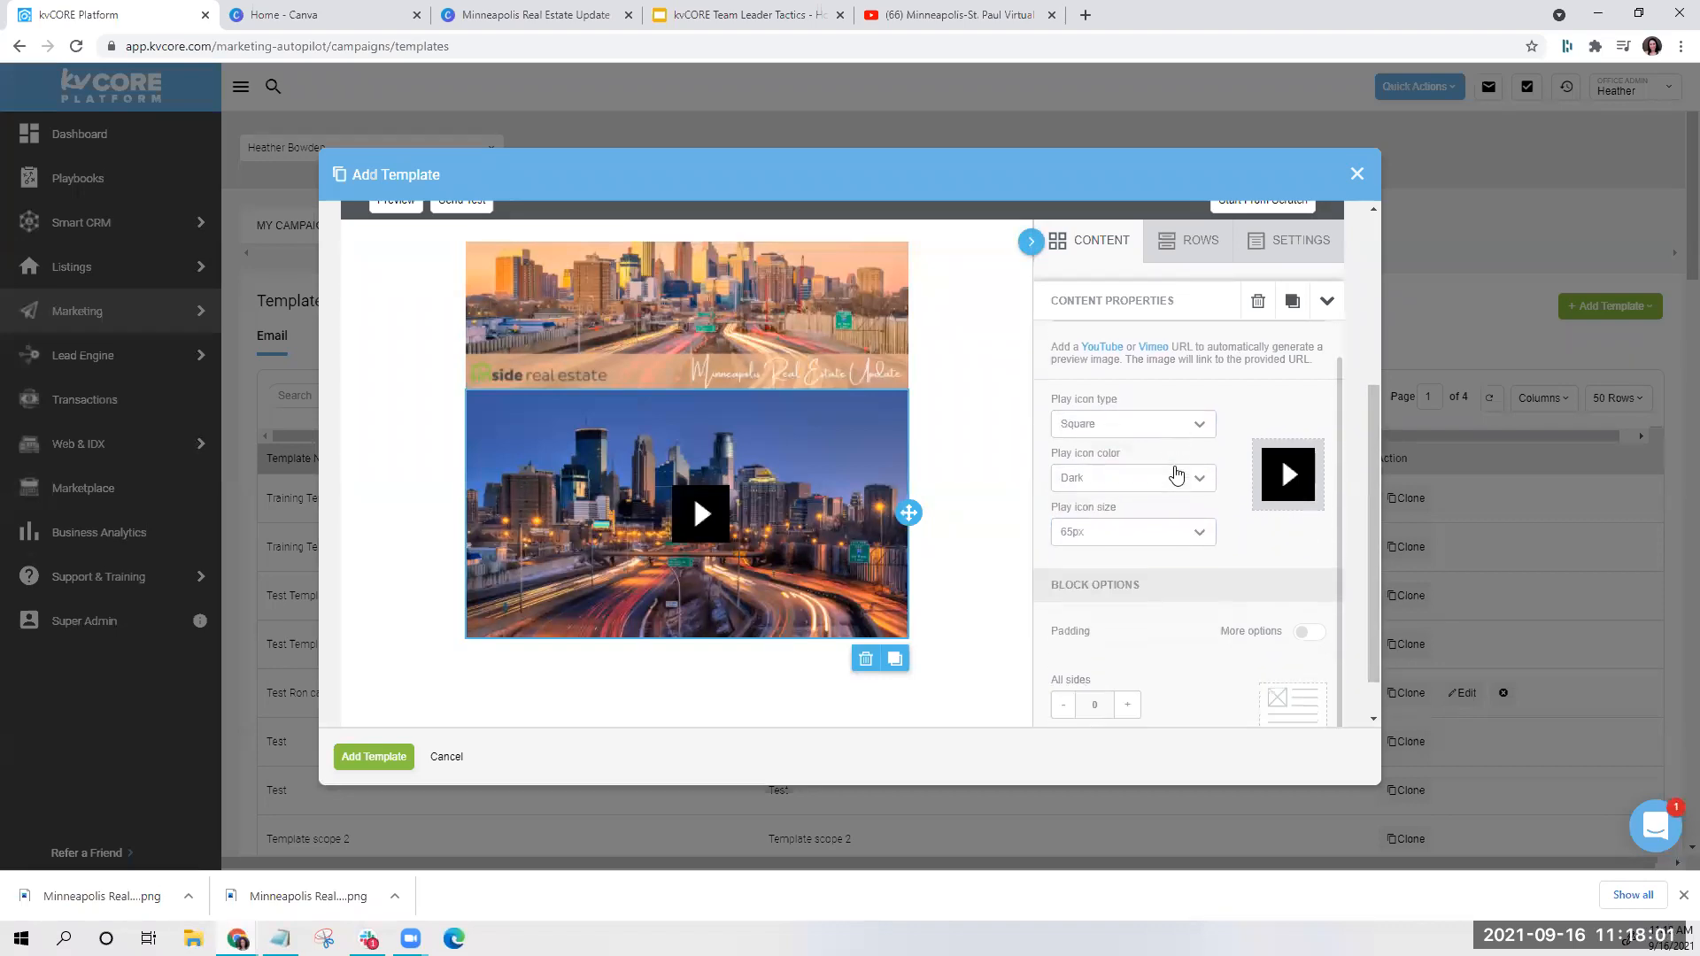
{"action": "left_click", "coordinate": [1126, 690]}
{"action": "left_click", "coordinate": [1127, 690]}
{"action": "left_click", "coordinate": [1064, 690]}
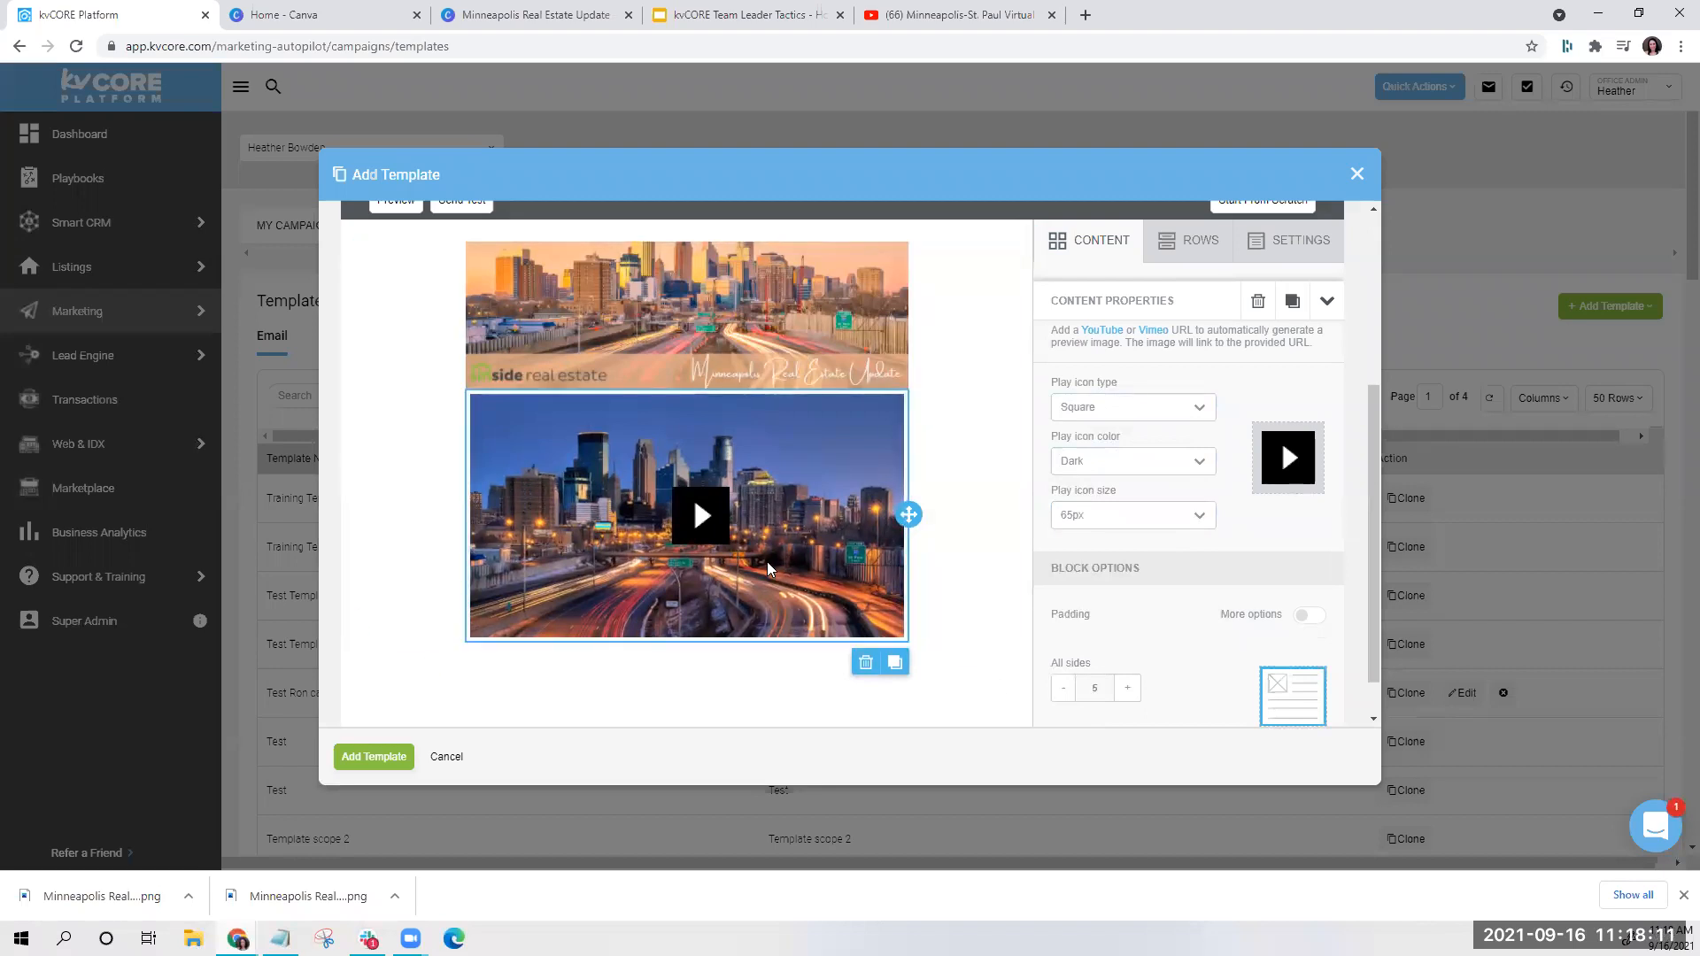
Add a row with two equal columns below the video
{"action": "scroll", "coordinate": [769, 570], "scroll_direction": "down", "scroll_amount": 1}
{"action": "scroll", "coordinate": [886, 495], "scroll_direction": "up", "scroll_amount": 2}
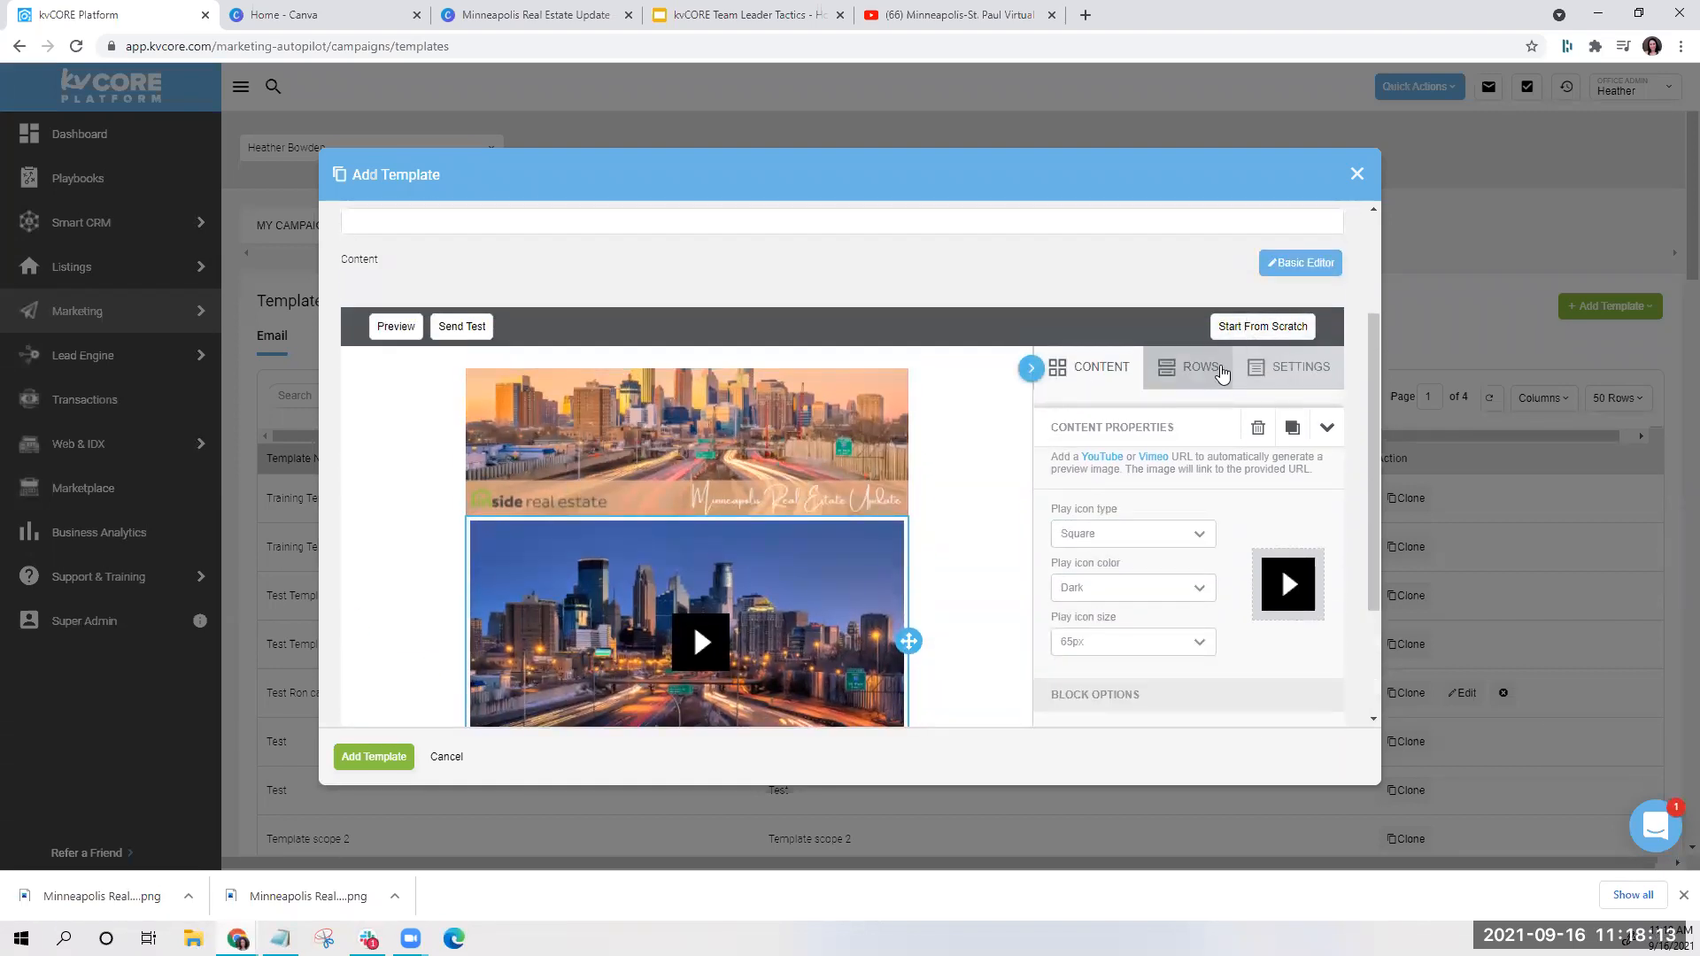
{"action": "left_click", "coordinate": [1186, 379]}
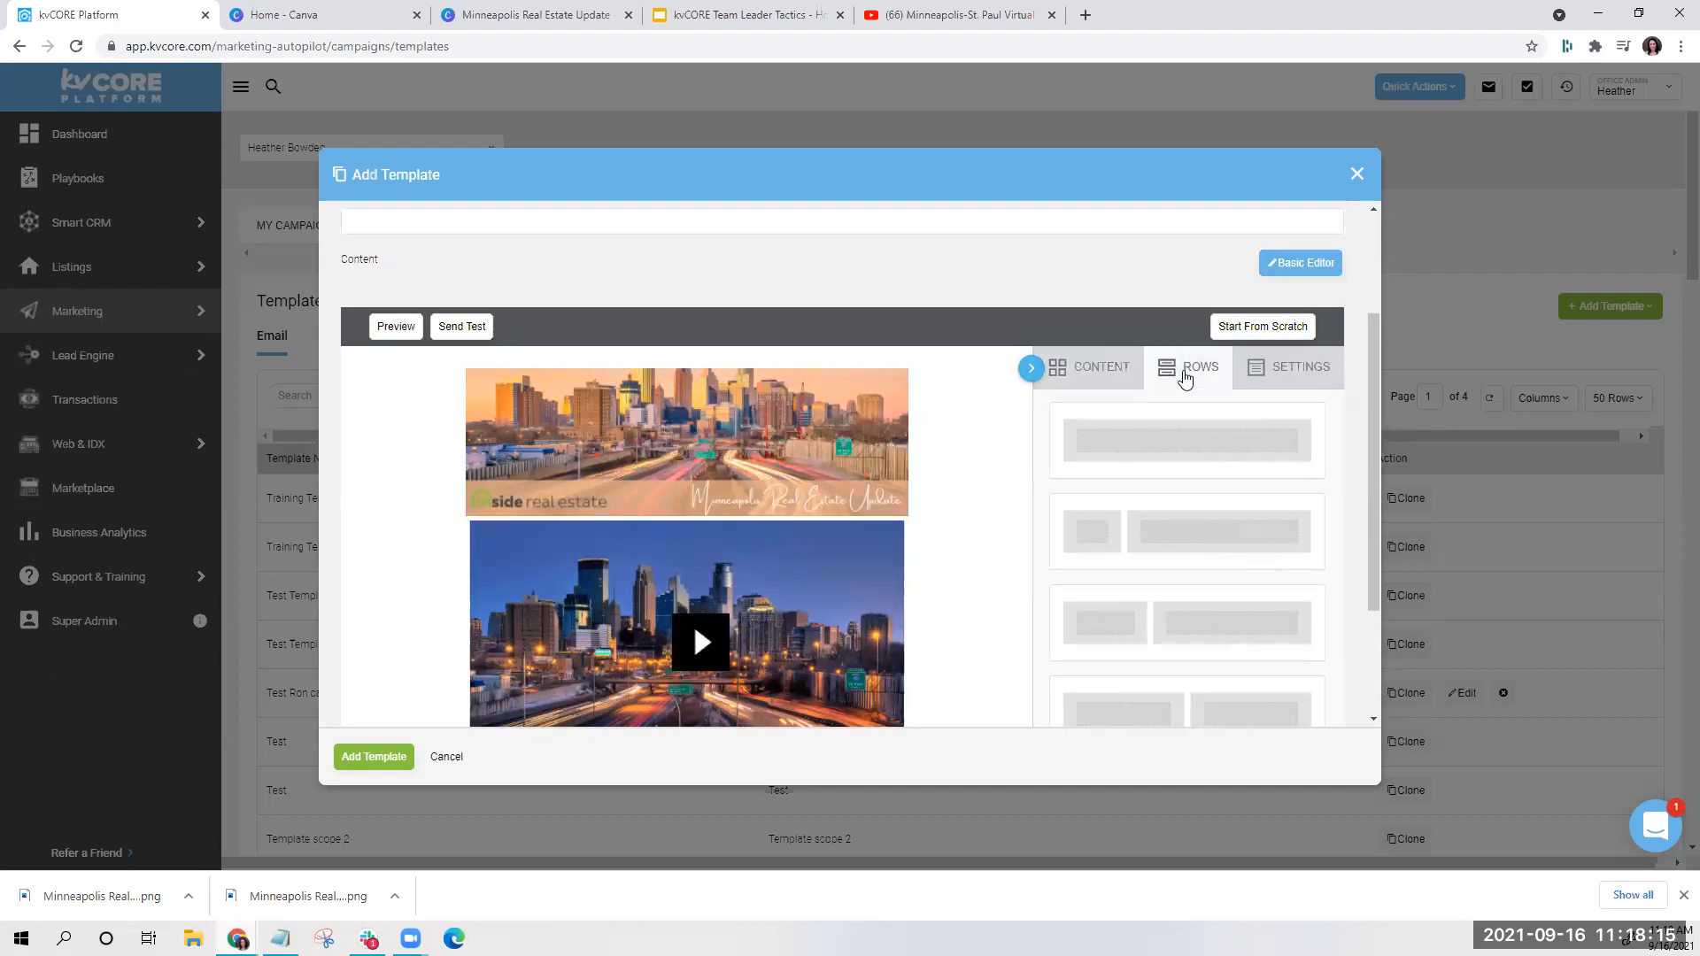
{"action": "scroll", "coordinate": [1187, 379], "scroll_direction": "down", "scroll_amount": 2}
{"action": "left_click_drag", "start_coordinate": [1203, 550], "coordinate": [839, 588]}
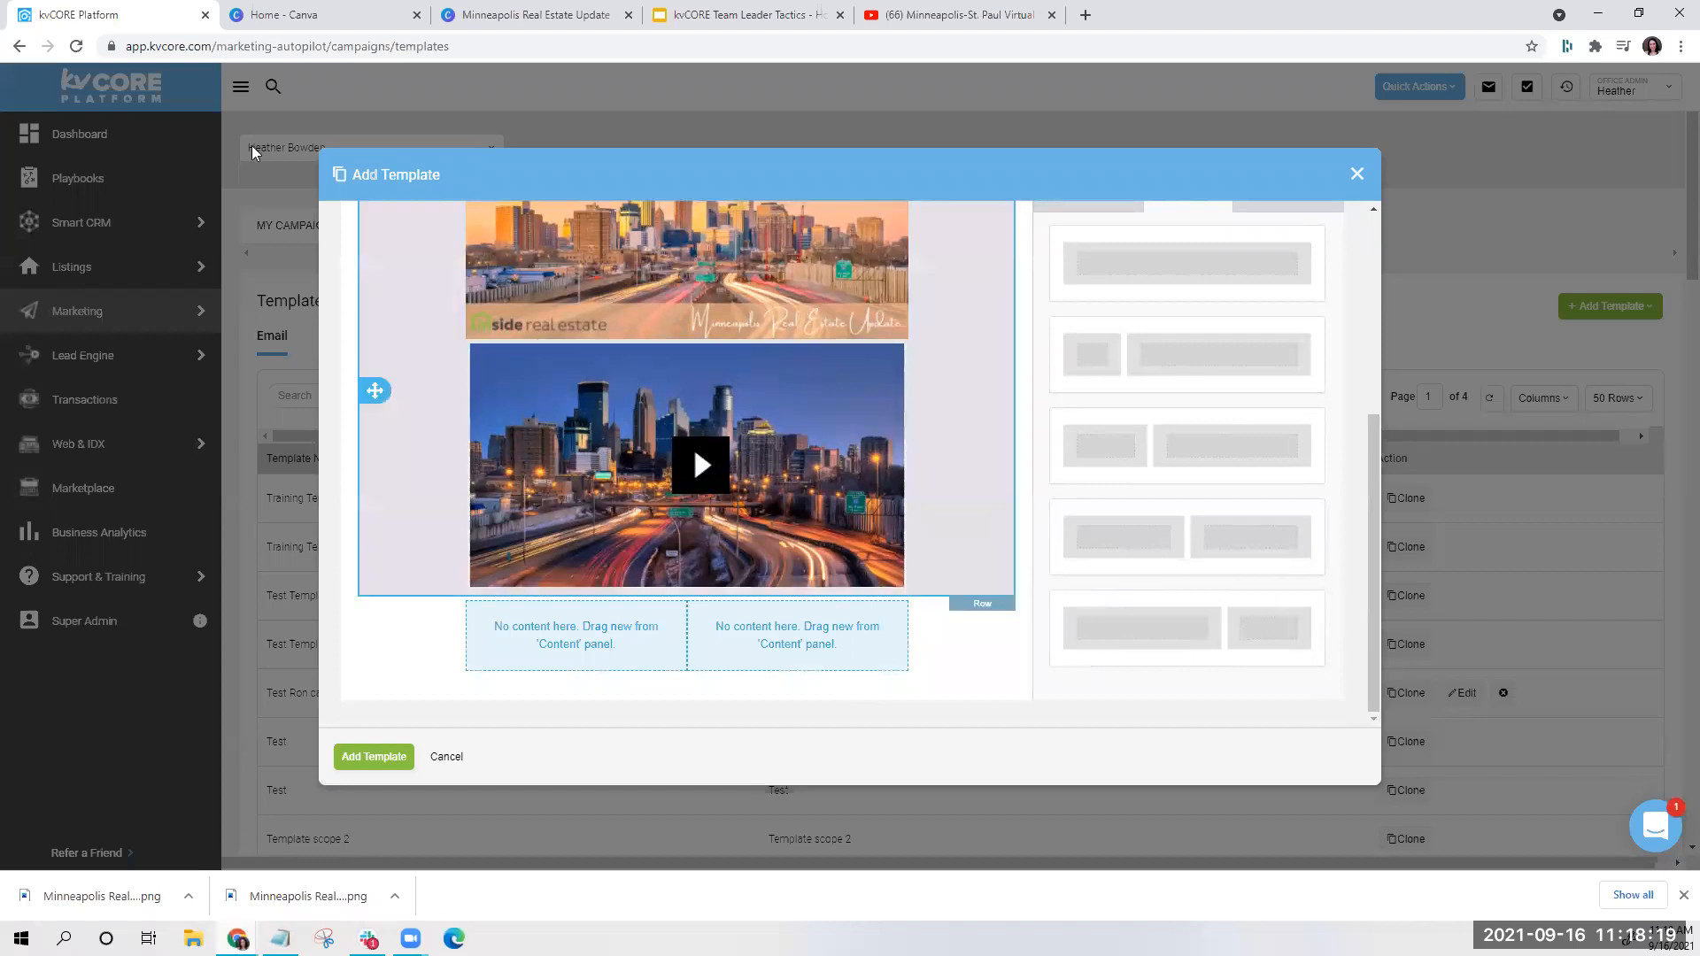
Switch to the Canva home page and create a custom-size design of 300 × 100 px
{"action": "left_click", "coordinate": [301, 21]}
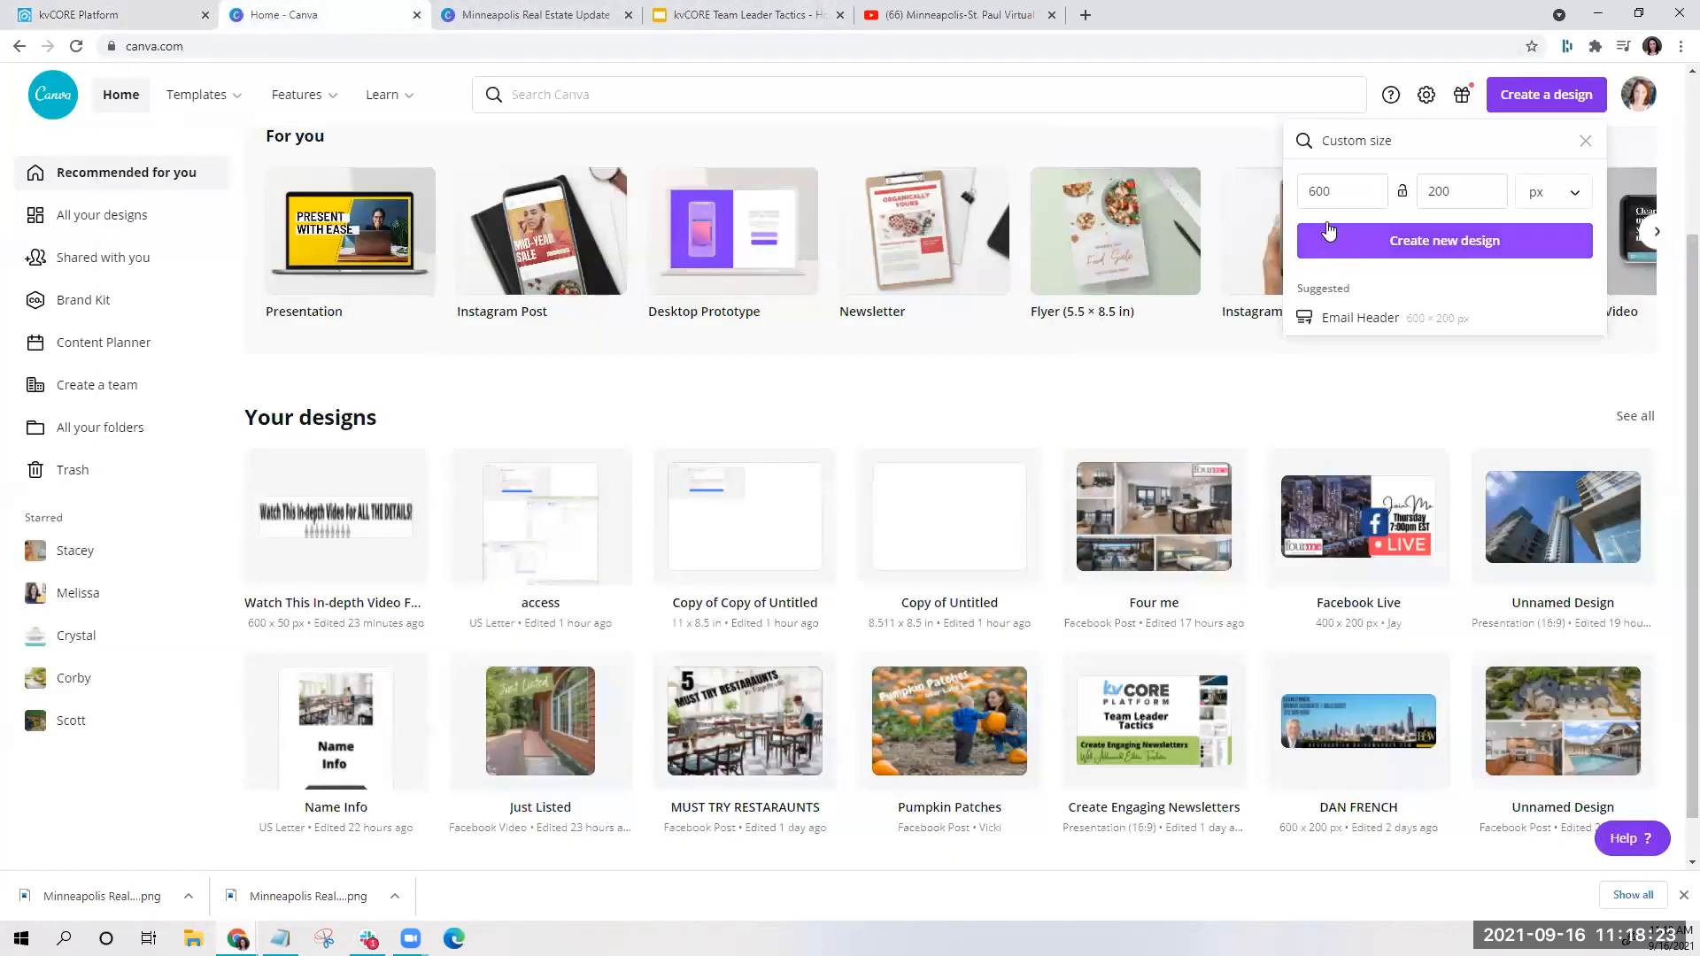
{"action": "left_click", "coordinate": [1342, 191]}
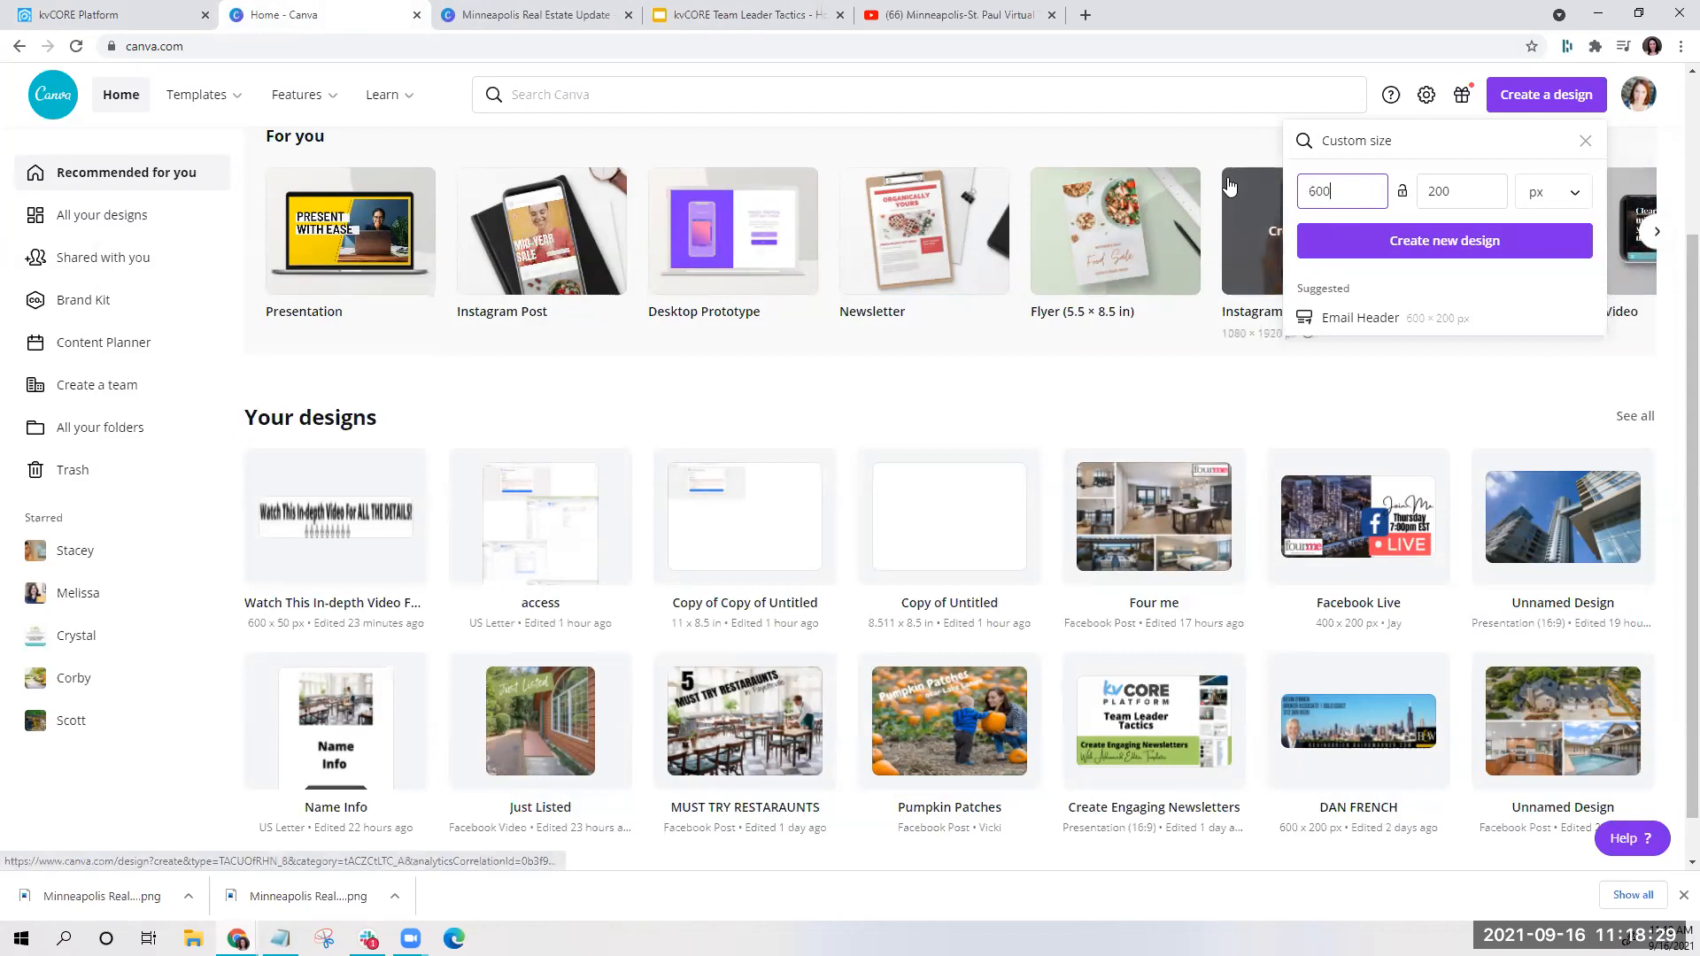
{"action": "key", "text": "BackSpace"}
{"action": "key", "text": "BackSpace"}
{"action": "key", "text": "BackSpace"}
{"action": "key", "text": "BackSpace"}
{"action": "key", "text": "BackSpace"}
{"action": "key", "text": "BackSpace"}
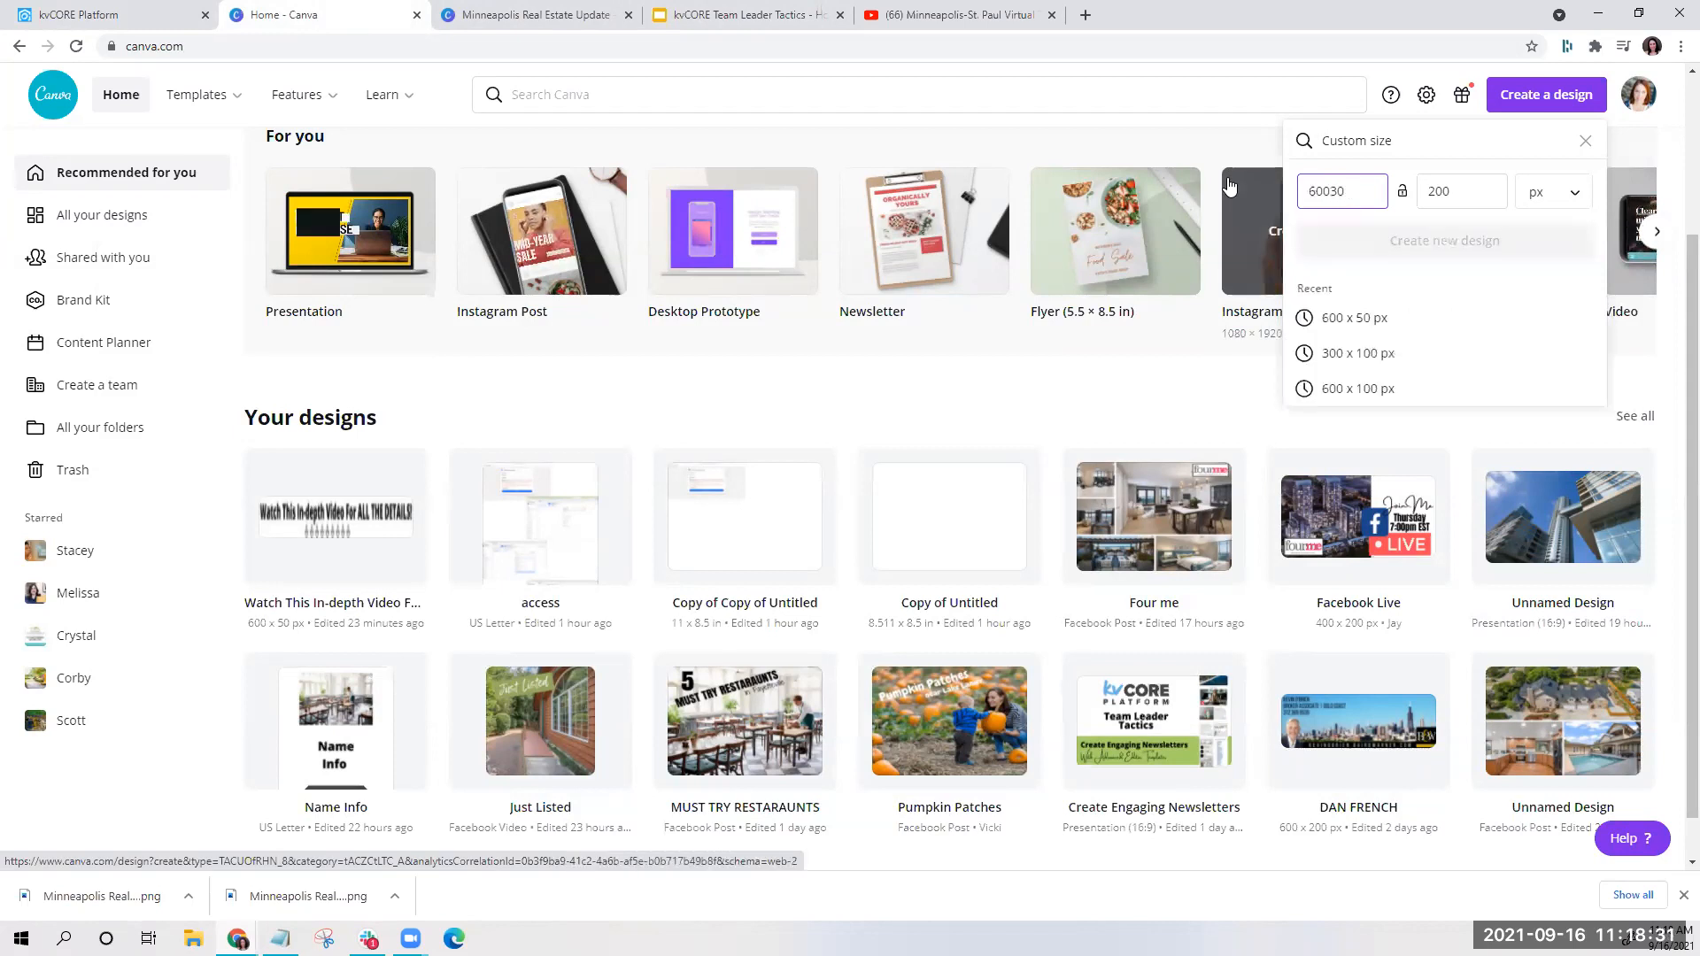
{"action": "type", "text": "300"}
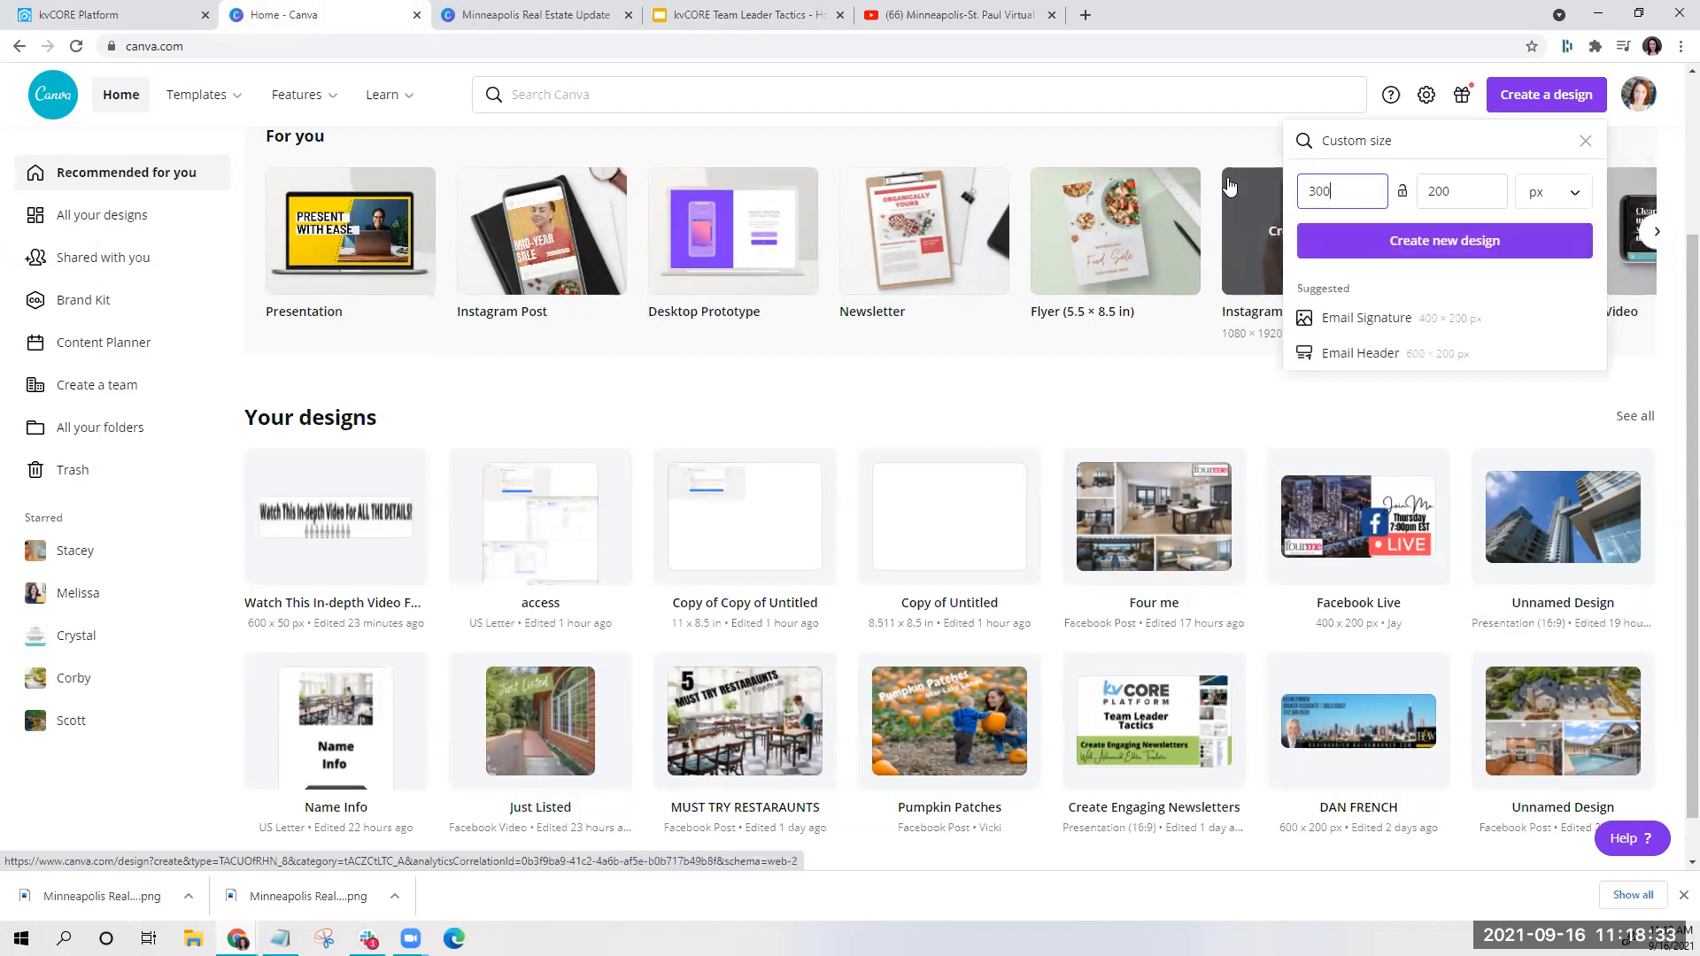
{"action": "key", "text": "Tab"}
{"action": "type", "text": "100"}
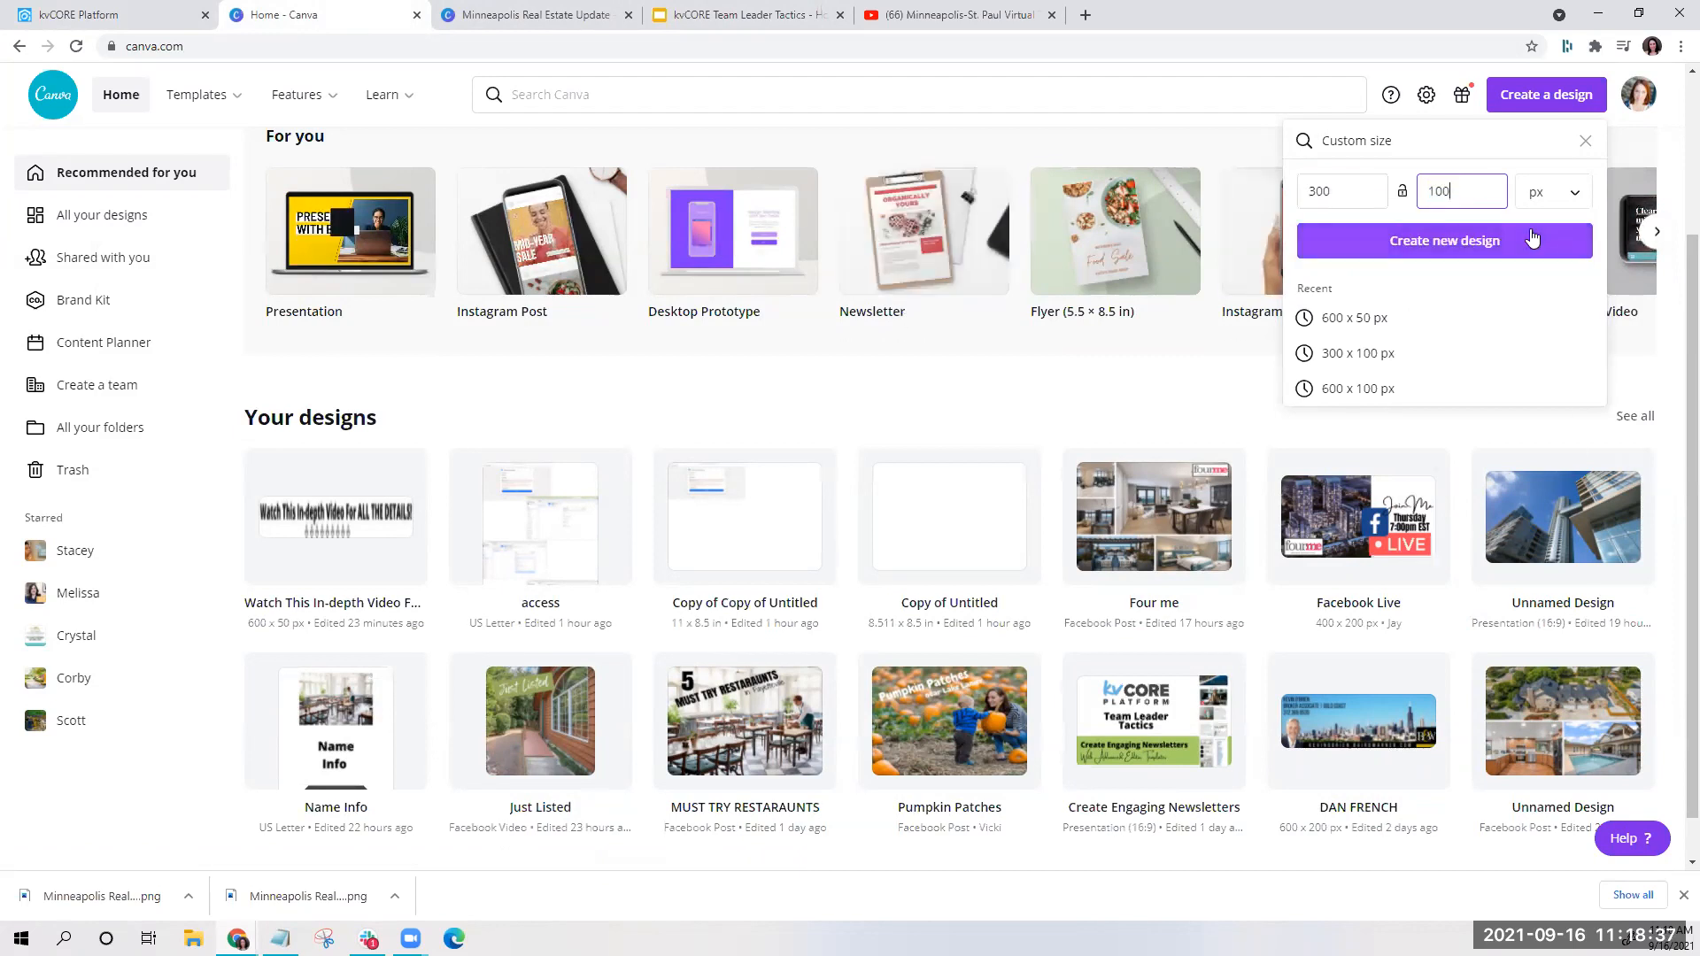
{"action": "left_click", "coordinate": [1520, 241]}
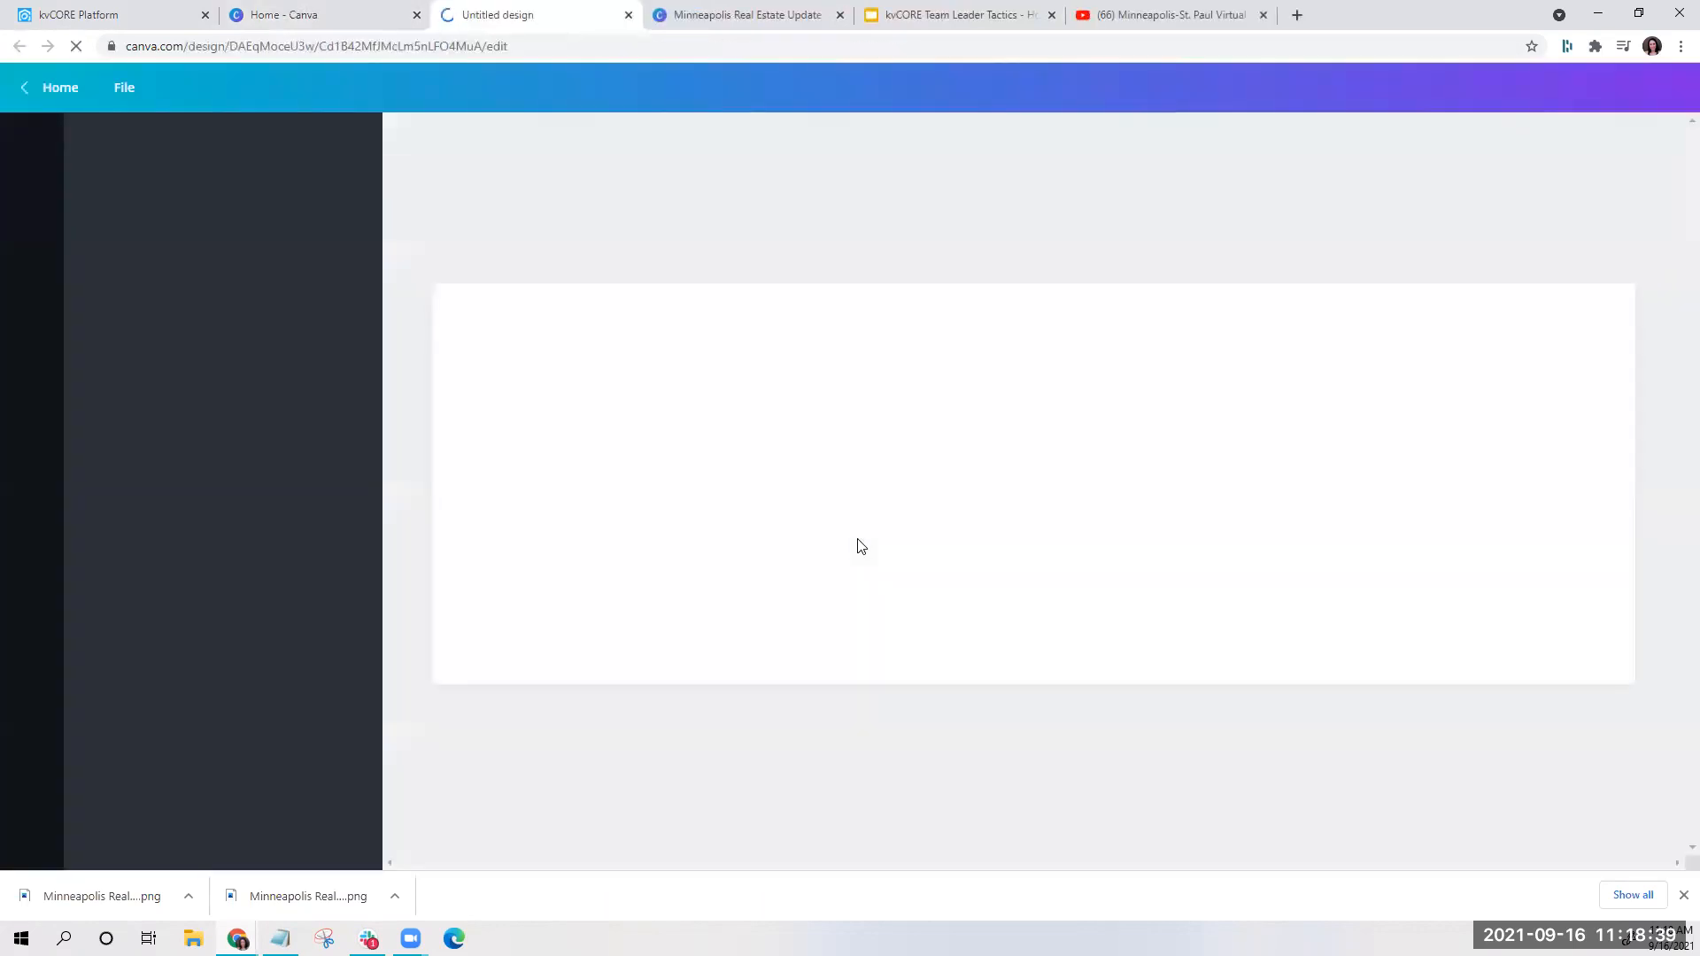
Search the photos for "living room" and fill the blank page with the gray sofa and palm leaves photo
{"action": "right_click", "coordinate": [732, 513]}
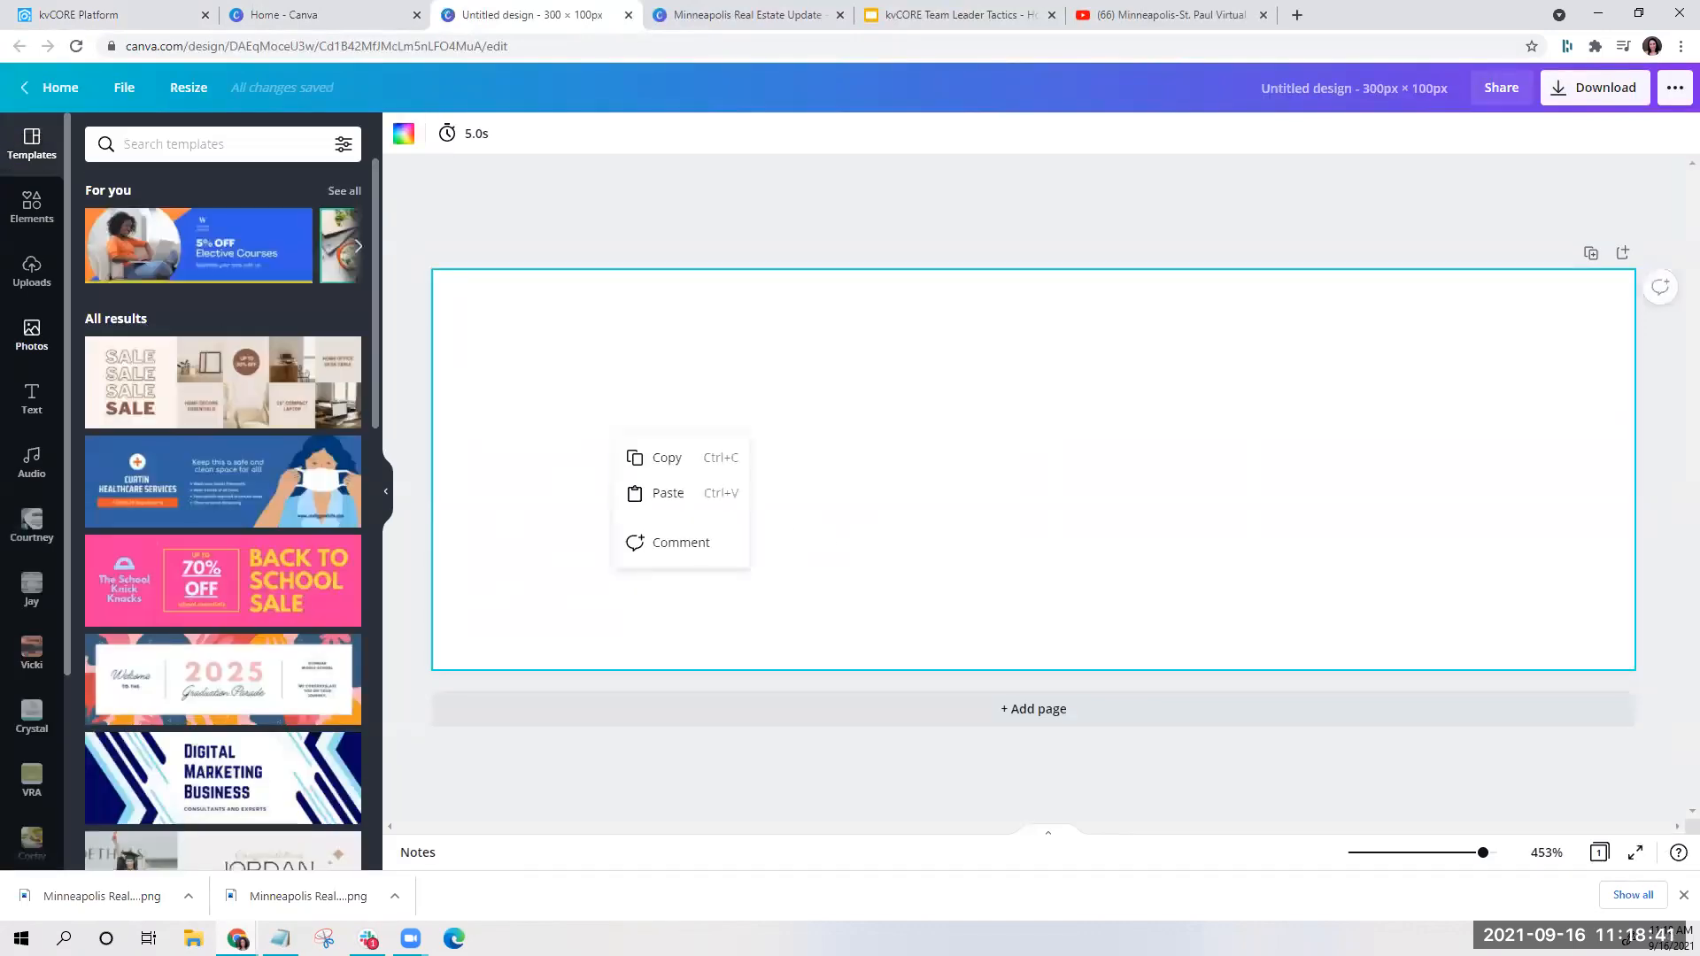
{"action": "left_click", "coordinate": [32, 335]}
{"action": "left_click", "coordinate": [175, 143]}
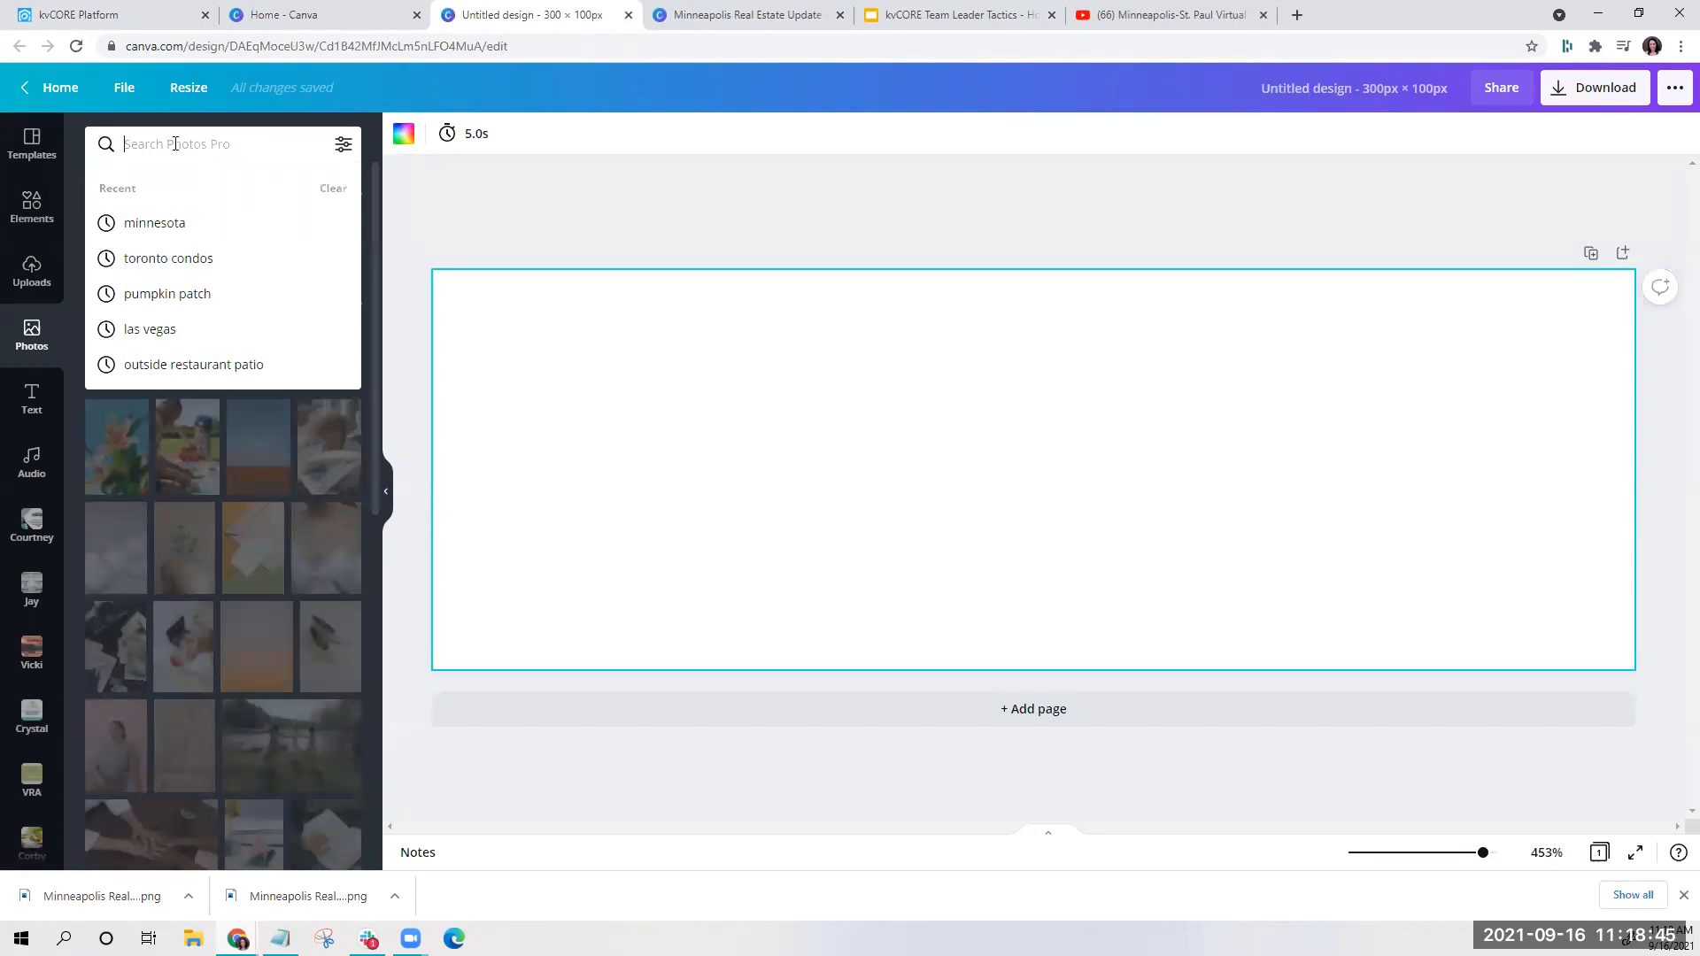
{"action": "type", "text": "living room"}
{"action": "key", "text": "Return"}
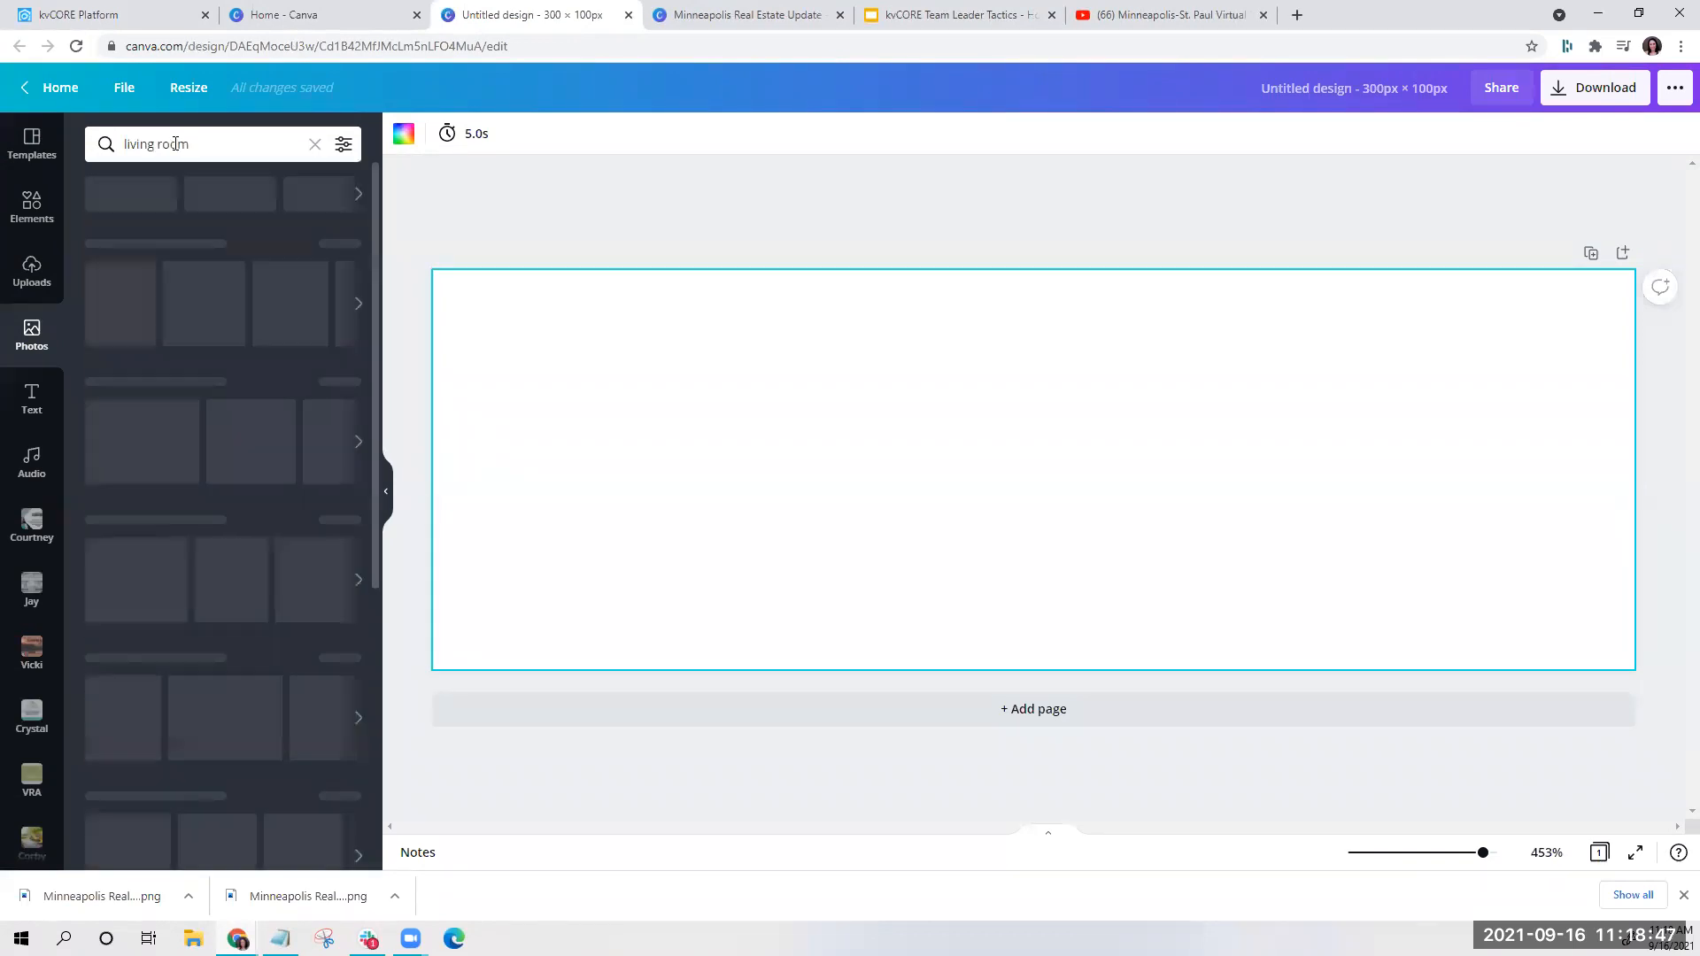
{"action": "left_click_drag", "start_coordinate": [168, 310], "coordinate": [465, 349]}
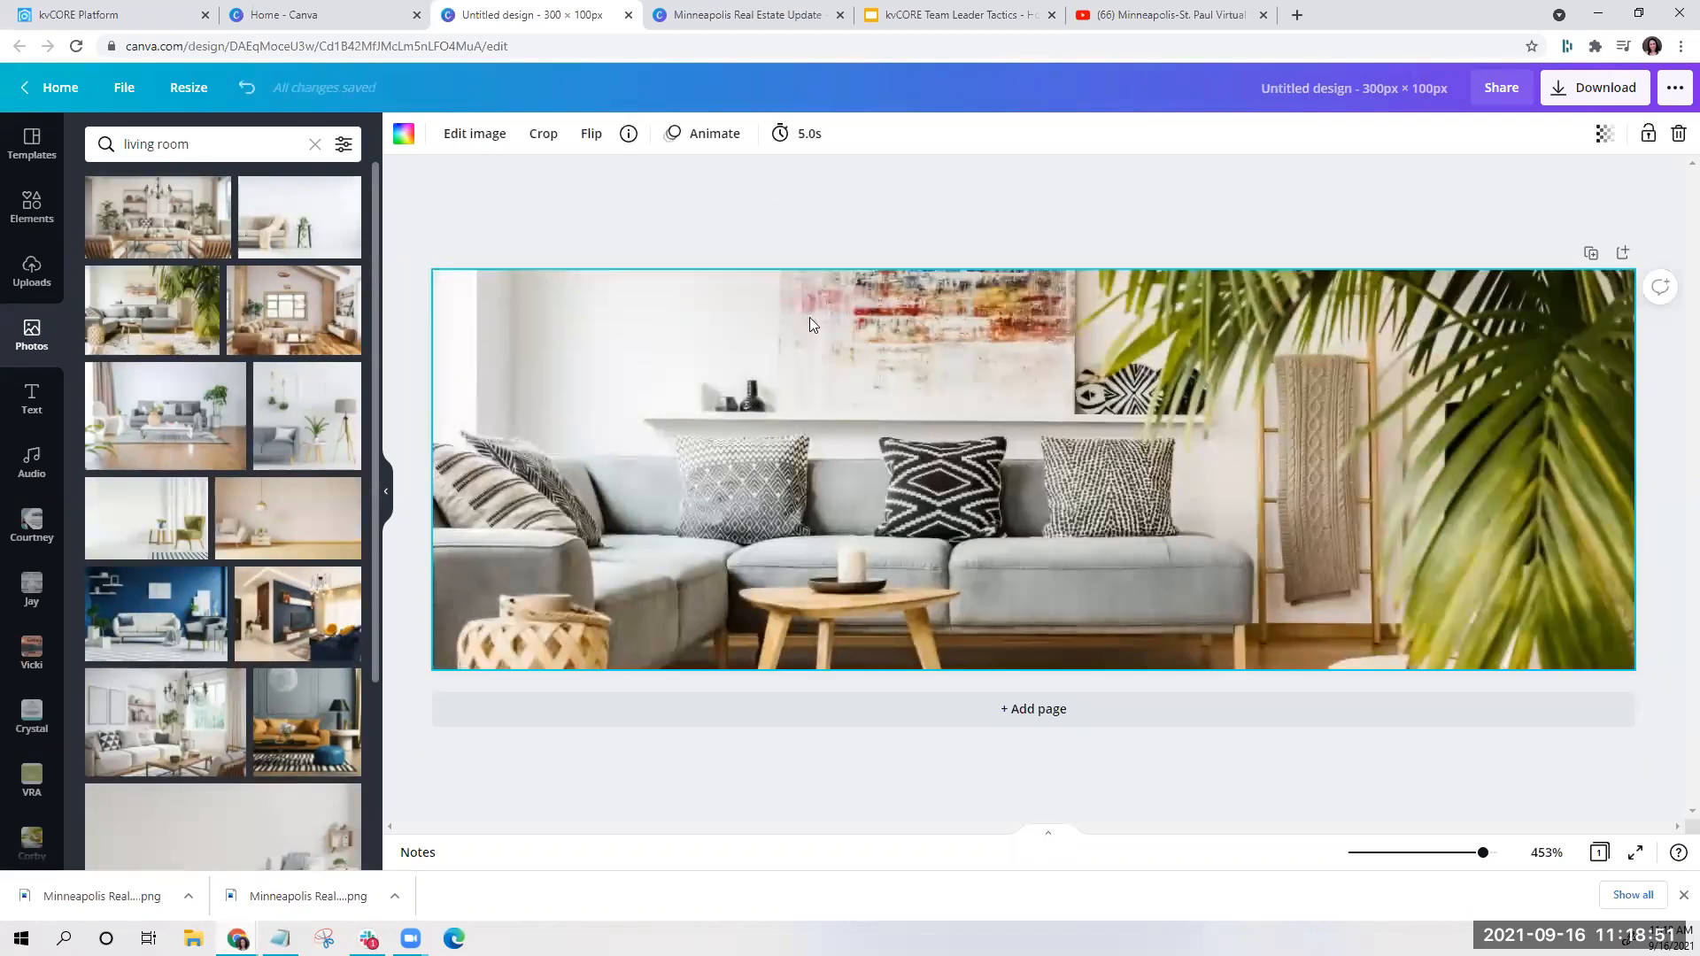
Add a second page and fill it with the gray-cabinet photo found by searching for "kitchen"
{"action": "left_click", "coordinate": [930, 724]}
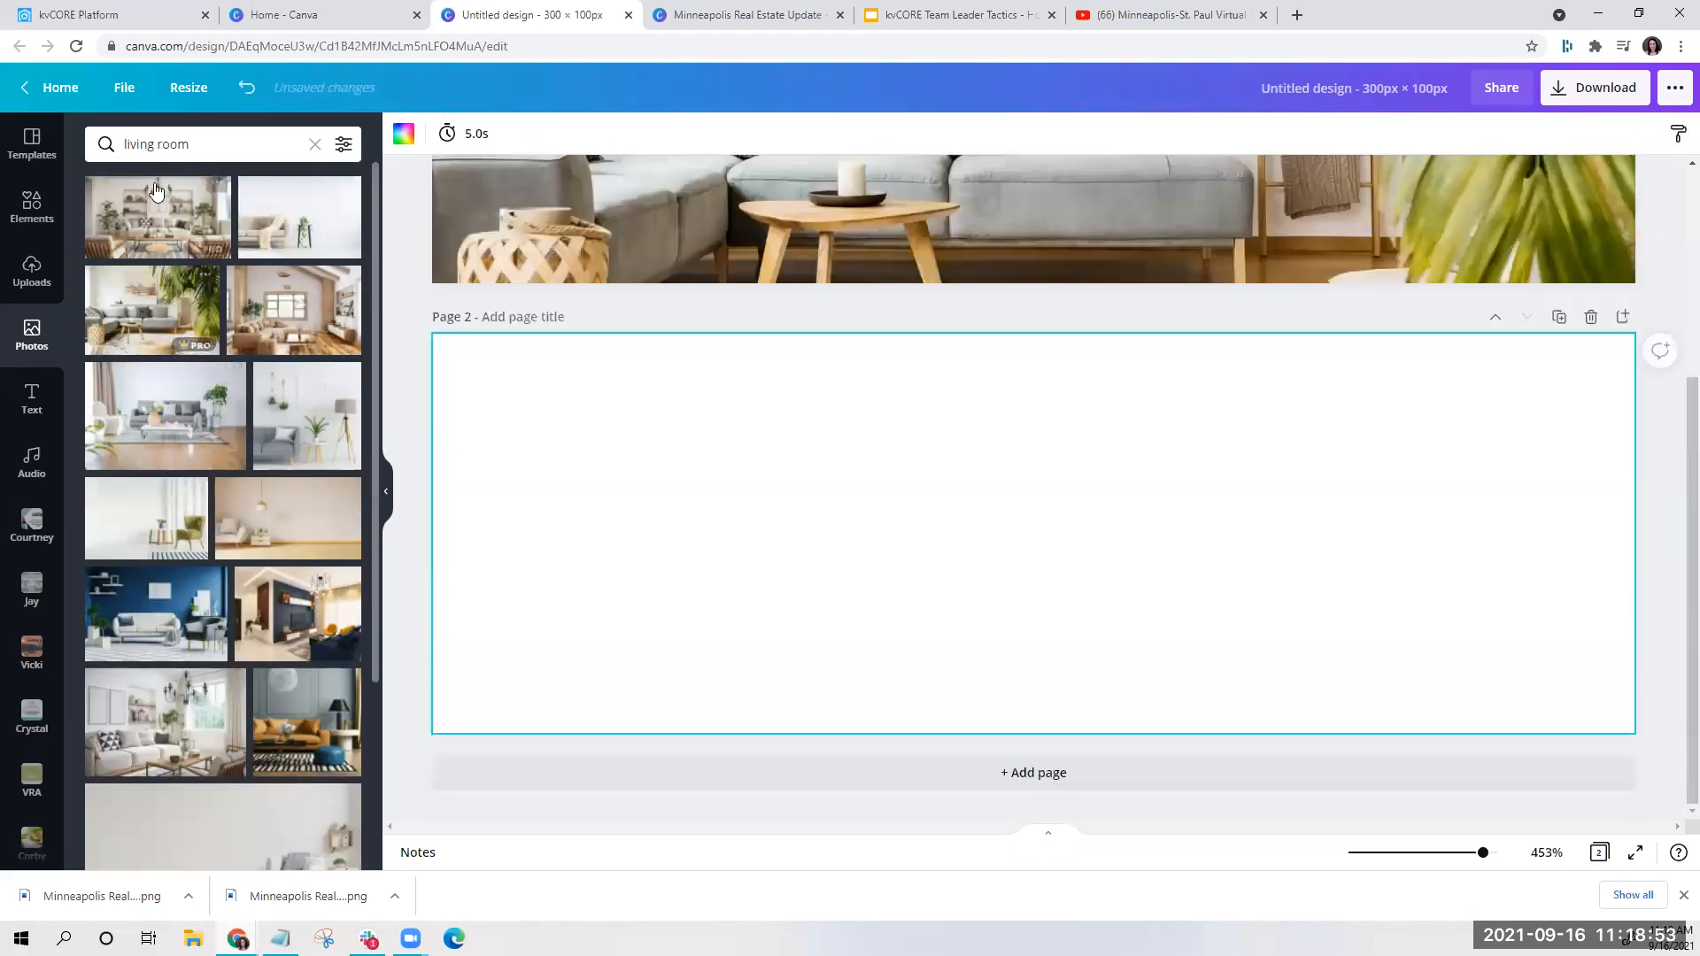
{"action": "left_click", "coordinate": [223, 142]}
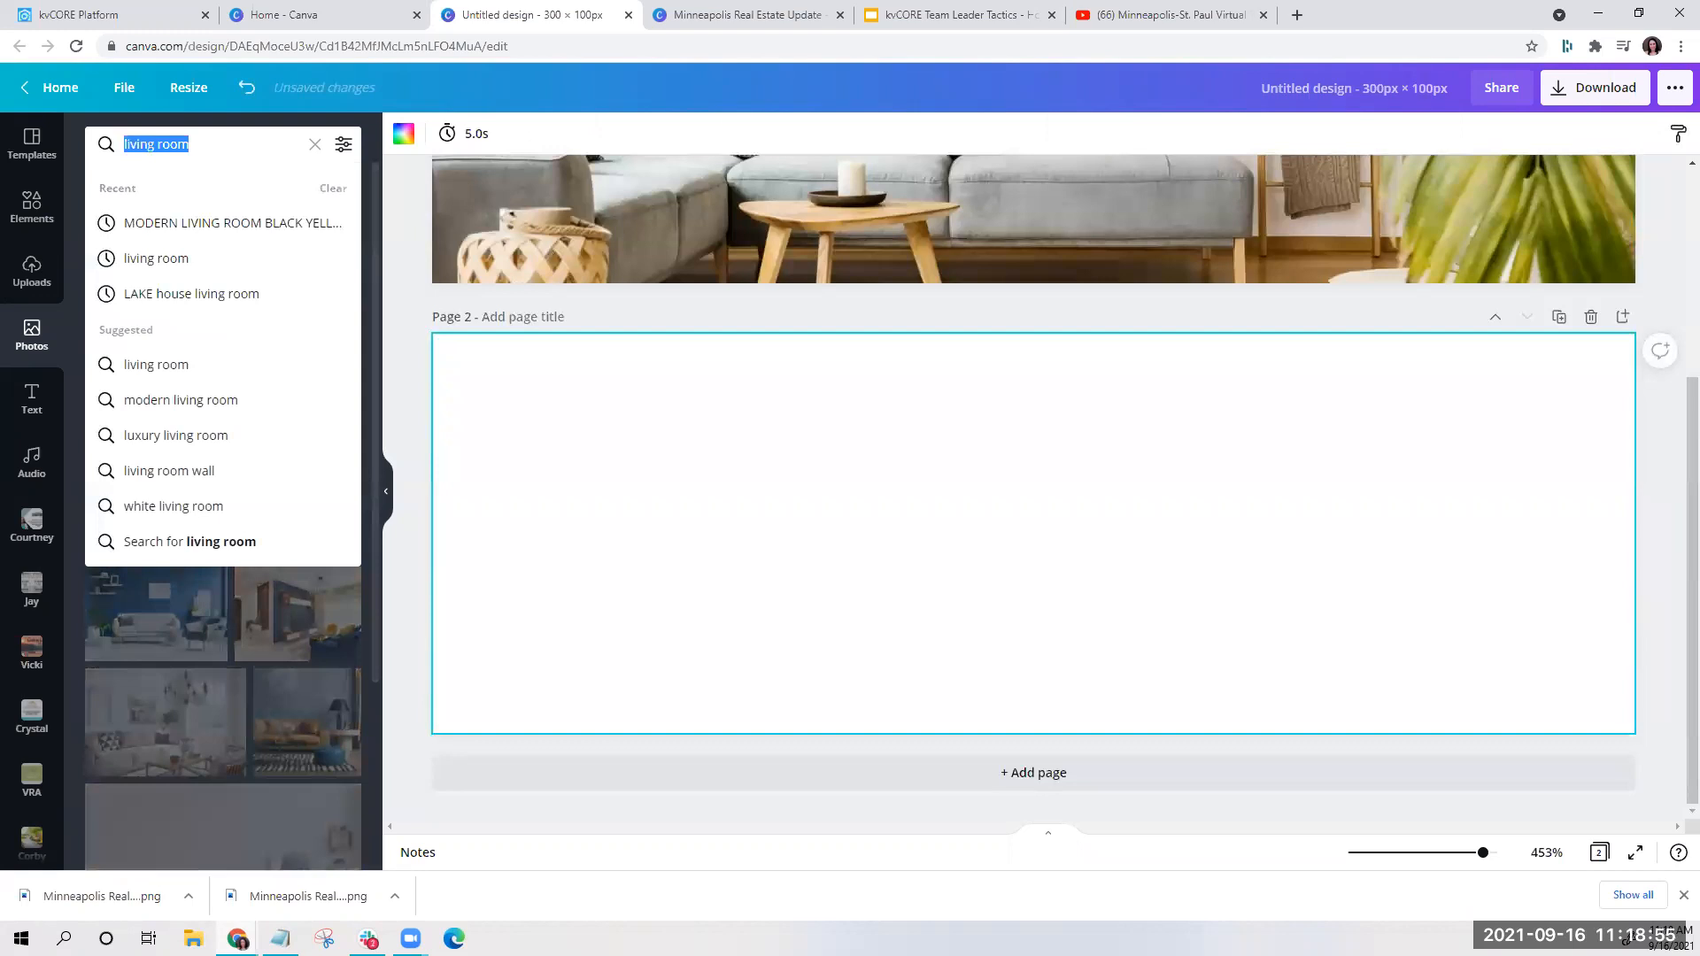
{"action": "type", "text": "kitchen"}
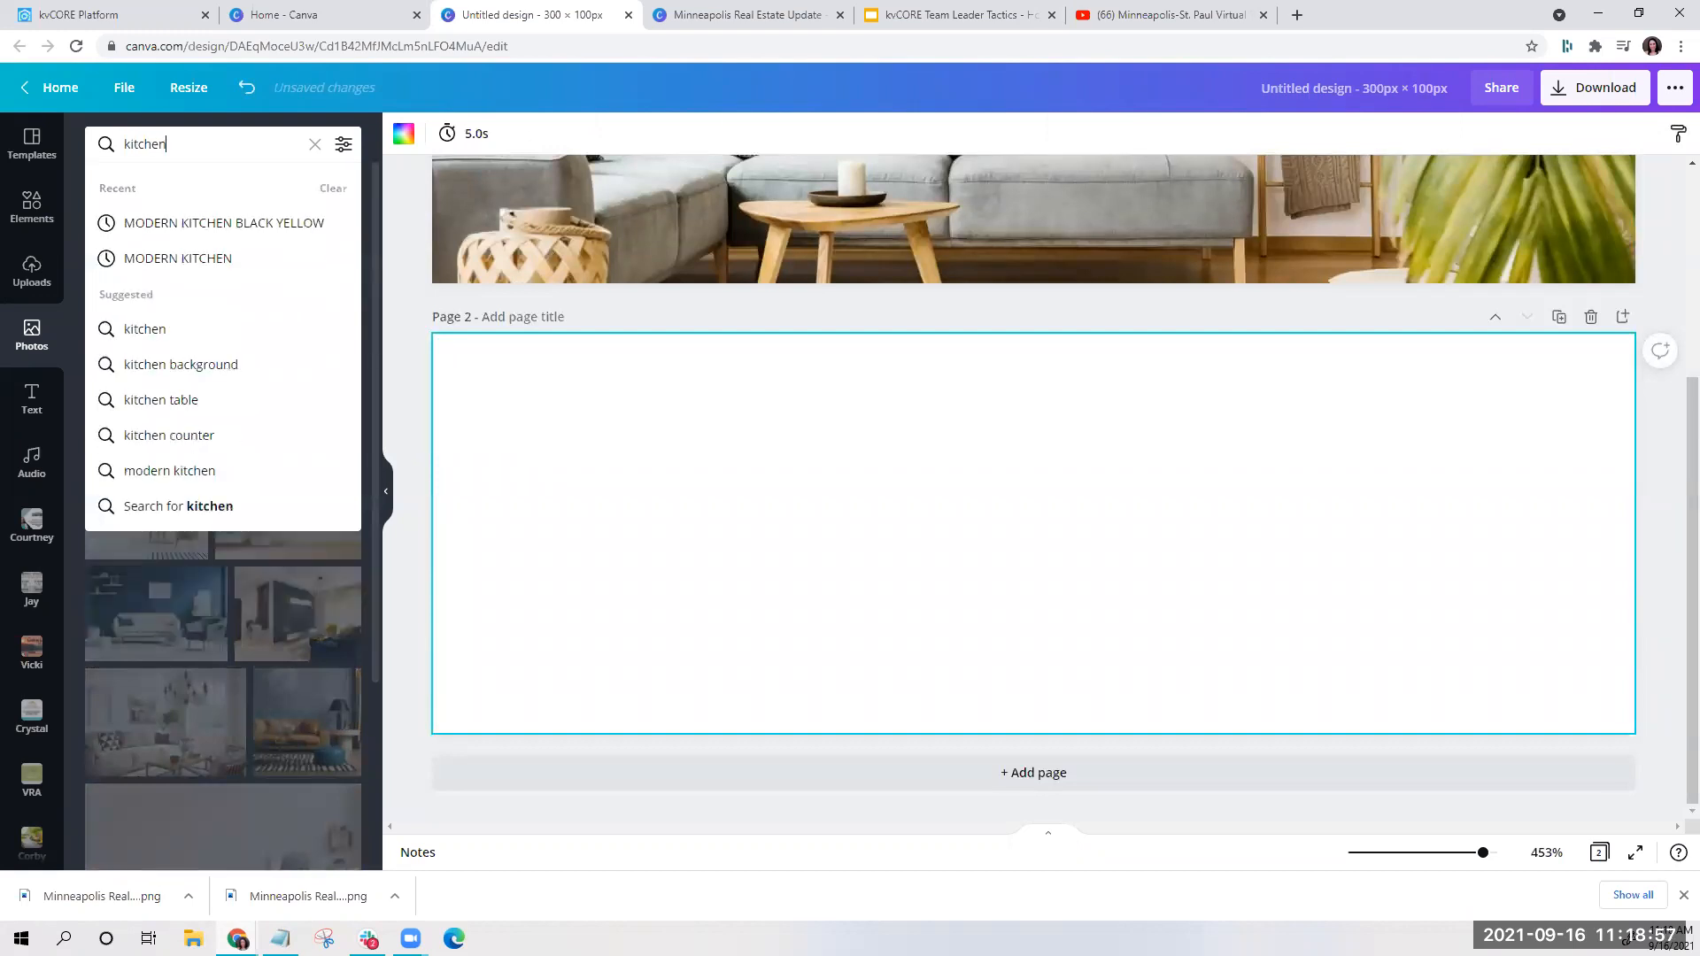
{"action": "left_click", "coordinate": [173, 331]}
{"action": "left_click_drag", "start_coordinate": [124, 424], "coordinate": [457, 435]}
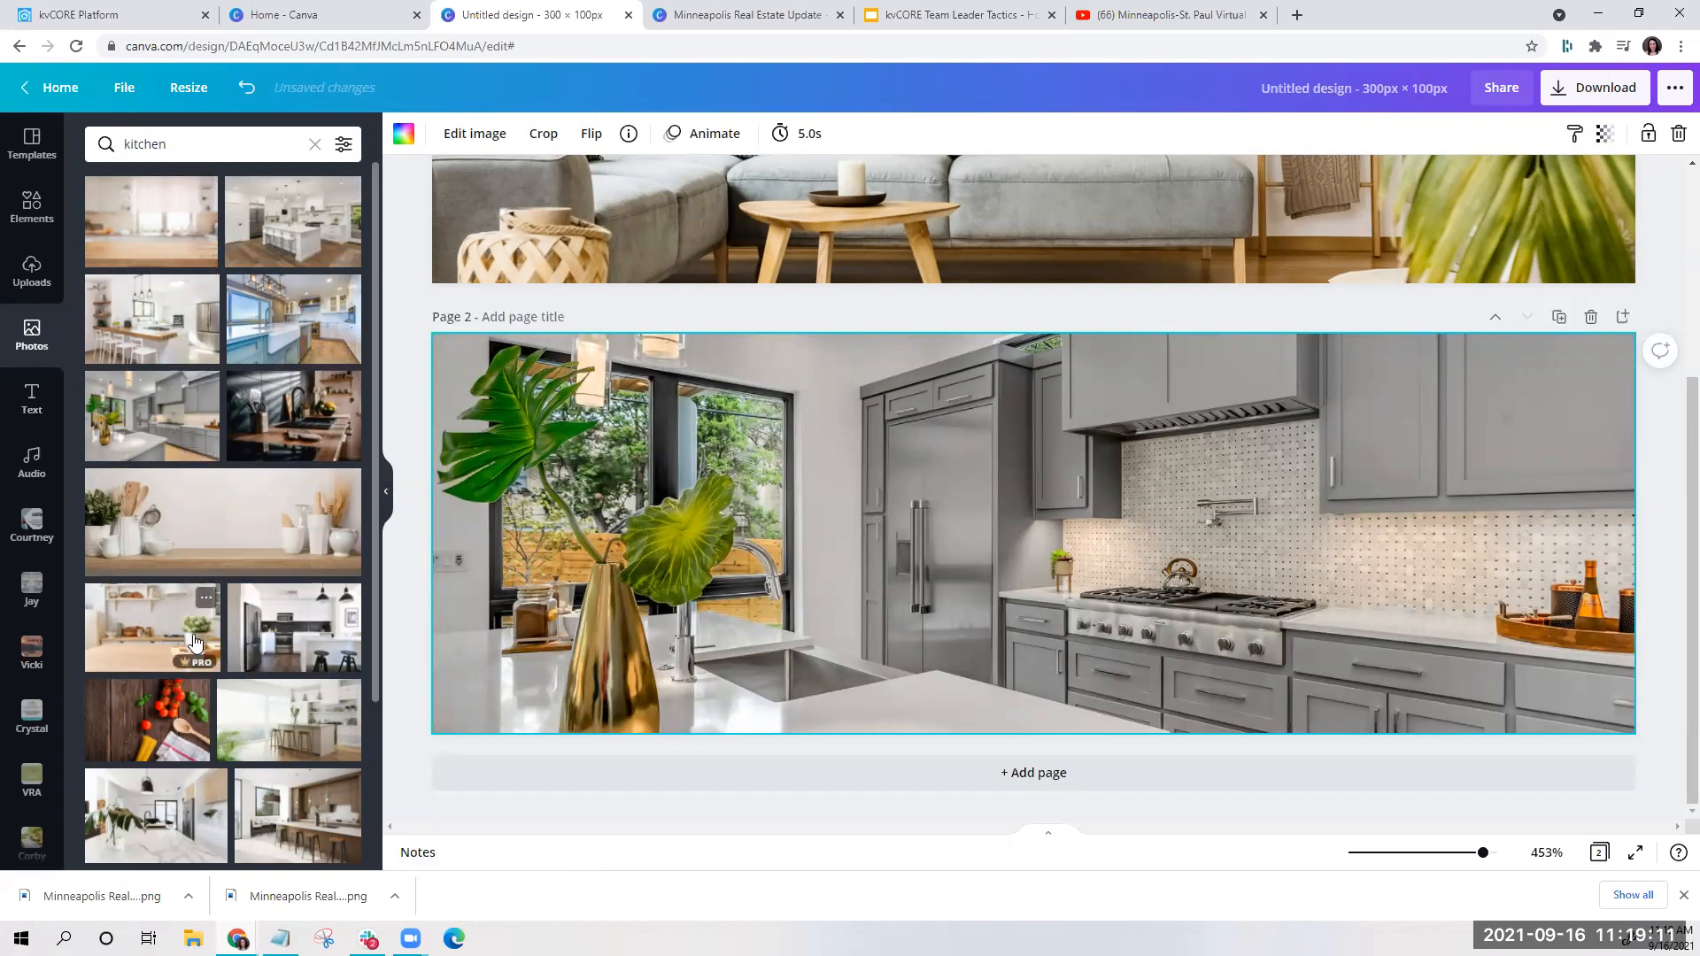
Filter the kitchen photo results to Free images only
{"action": "left_click", "coordinate": [343, 145]}
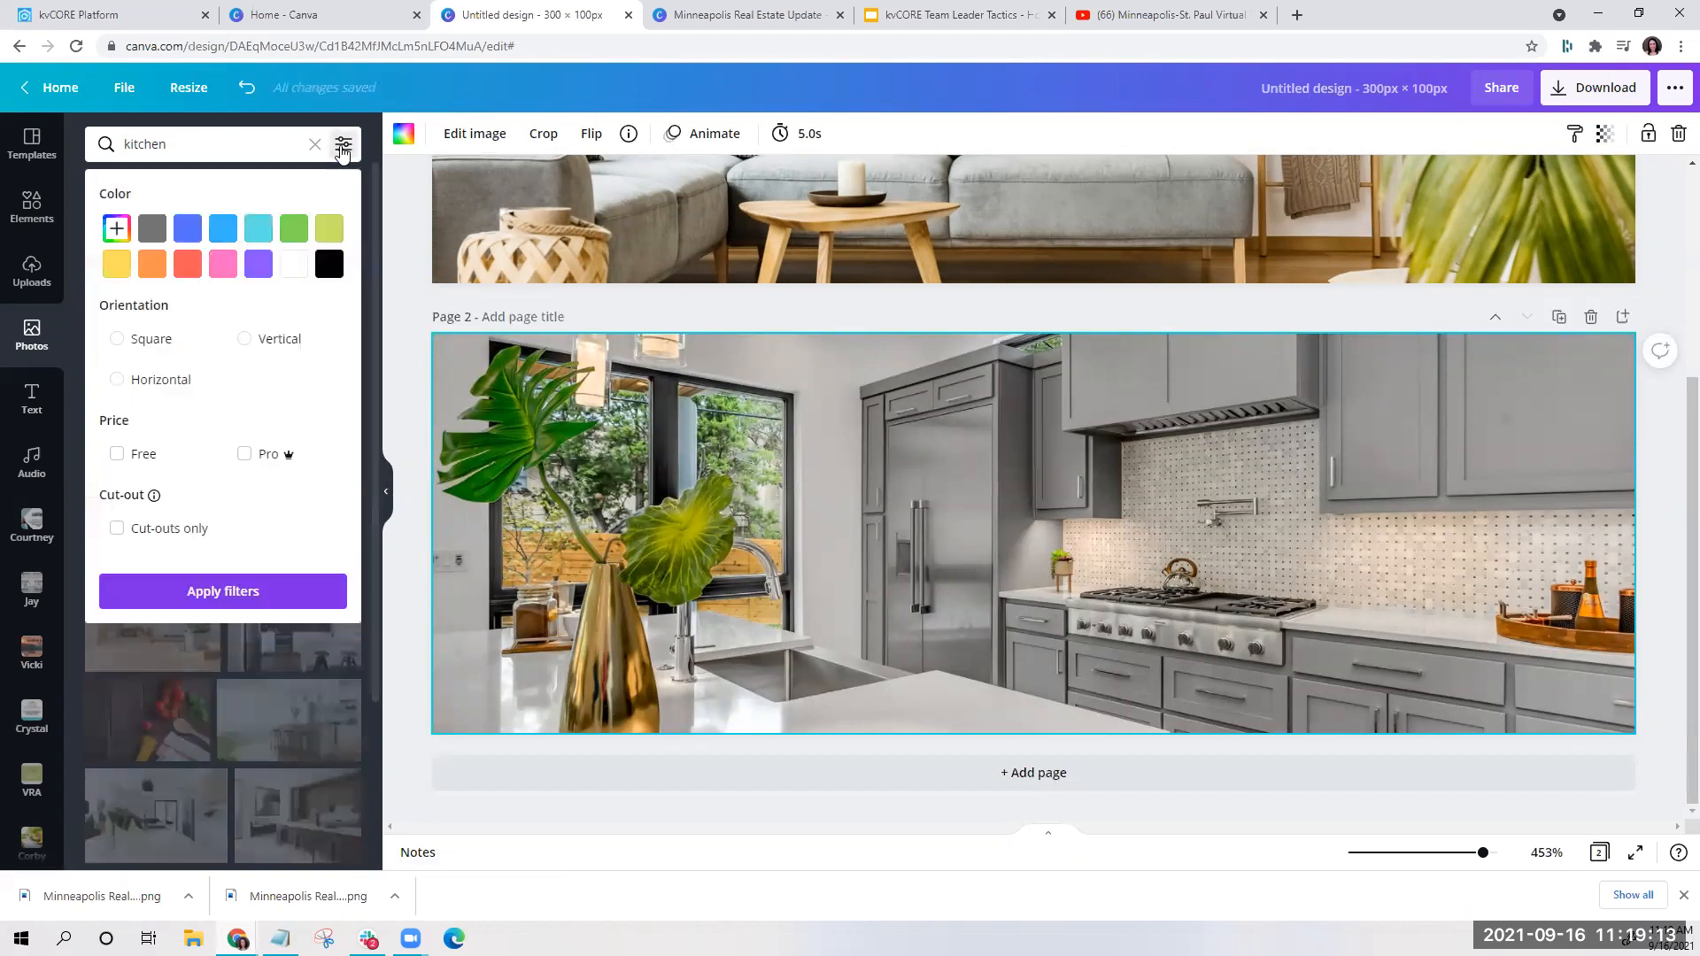
{"action": "left_click", "coordinate": [150, 456]}
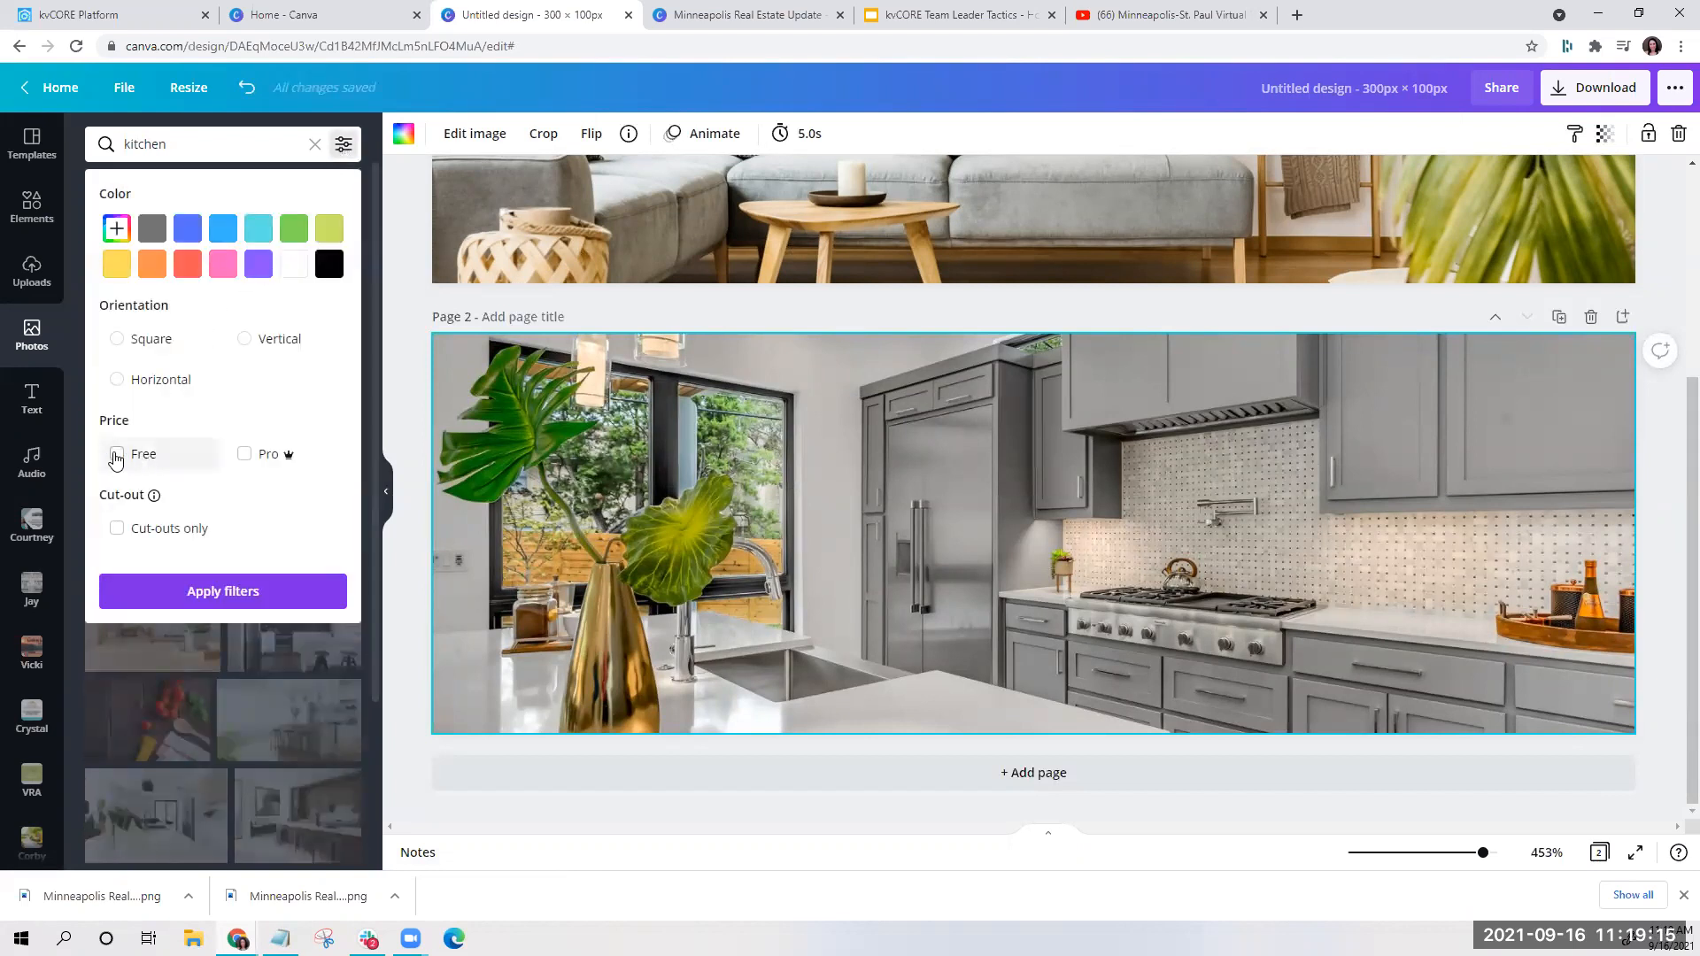
{"action": "left_click", "coordinate": [196, 591]}
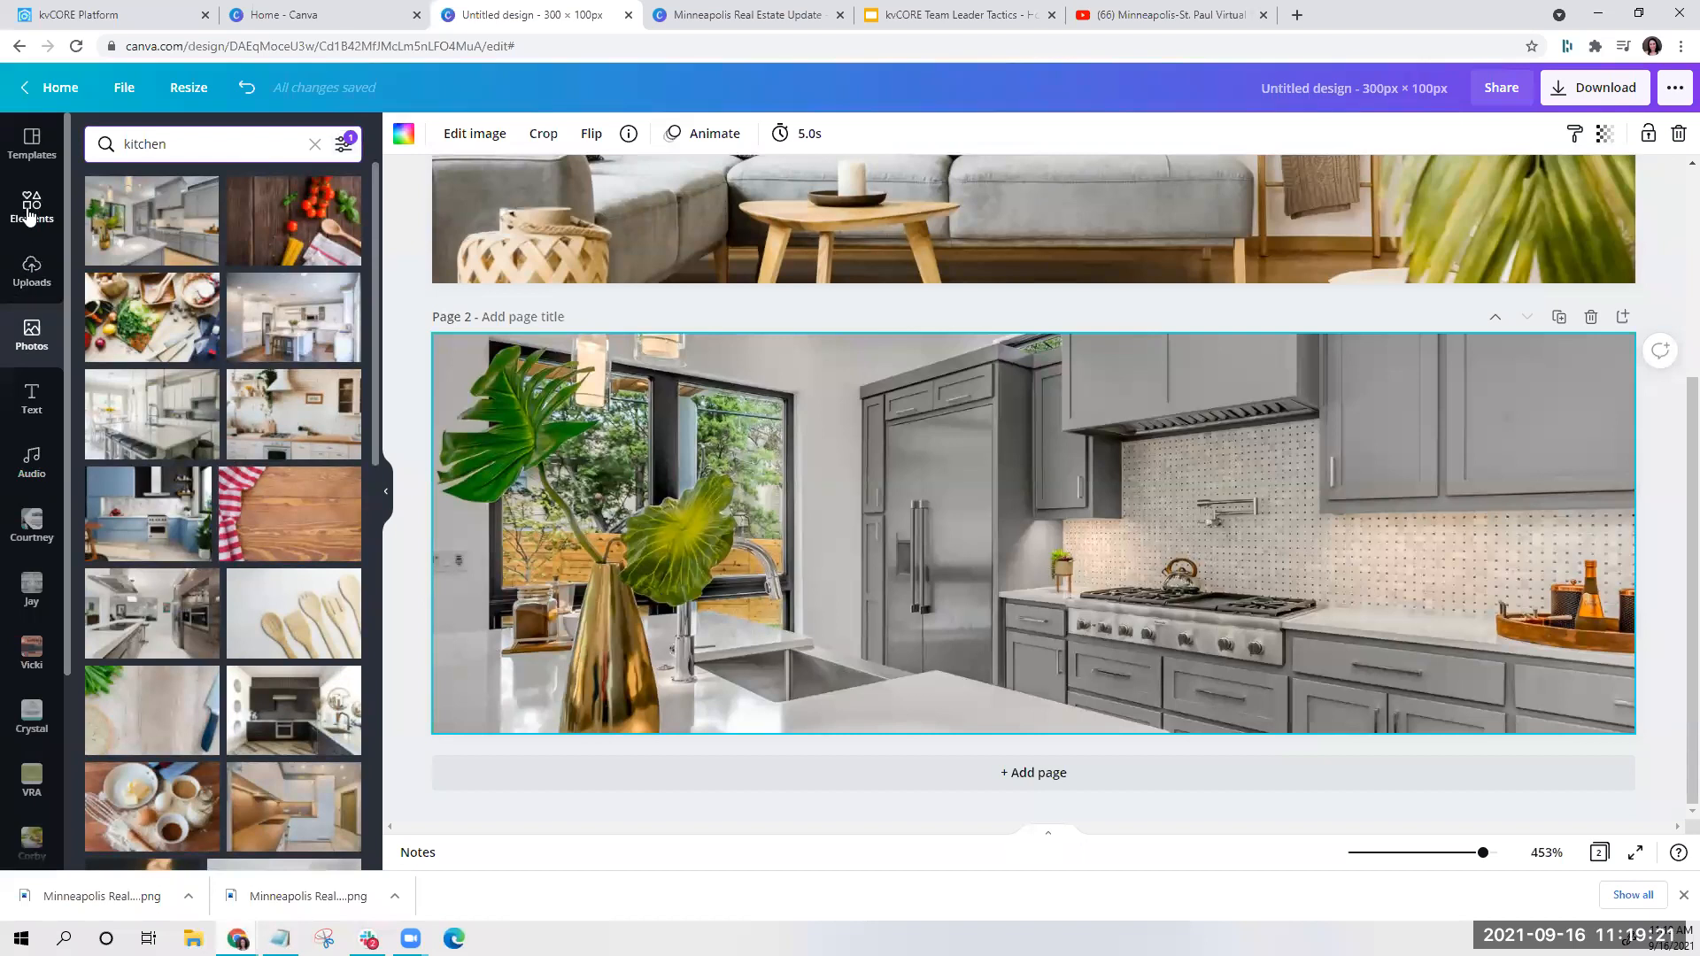
Add a heading reading "Search Homes For Sale" on the kitchen page
{"action": "left_click", "coordinate": [32, 399]}
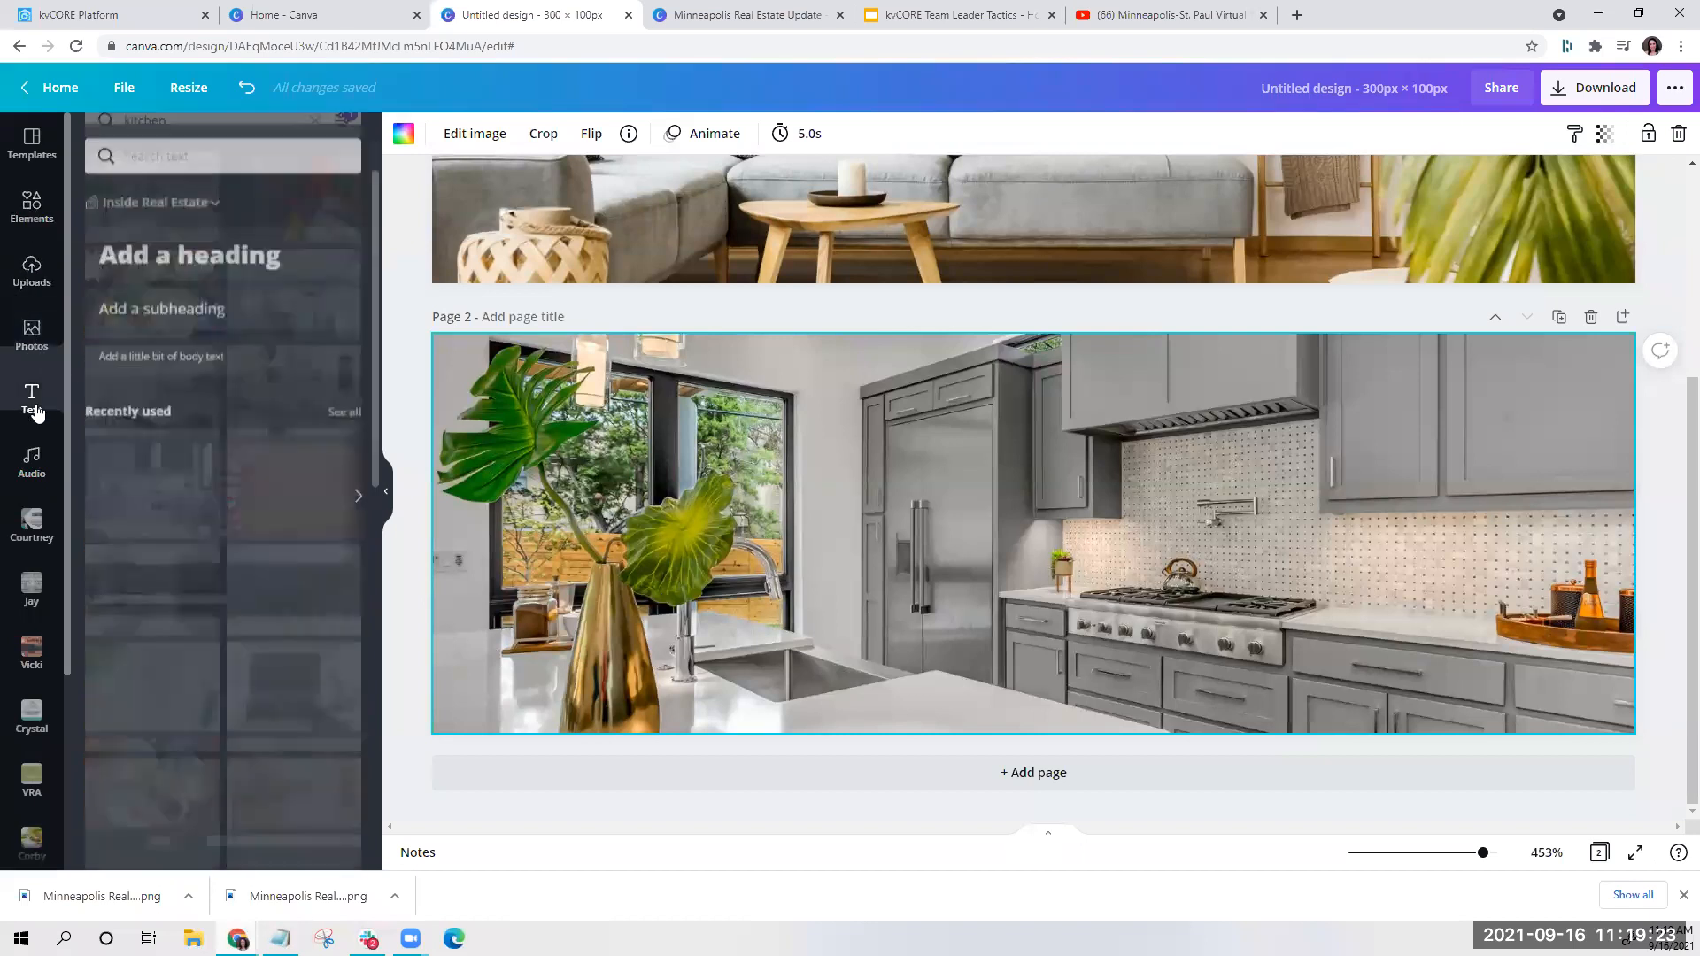
{"action": "left_click", "coordinate": [190, 242]}
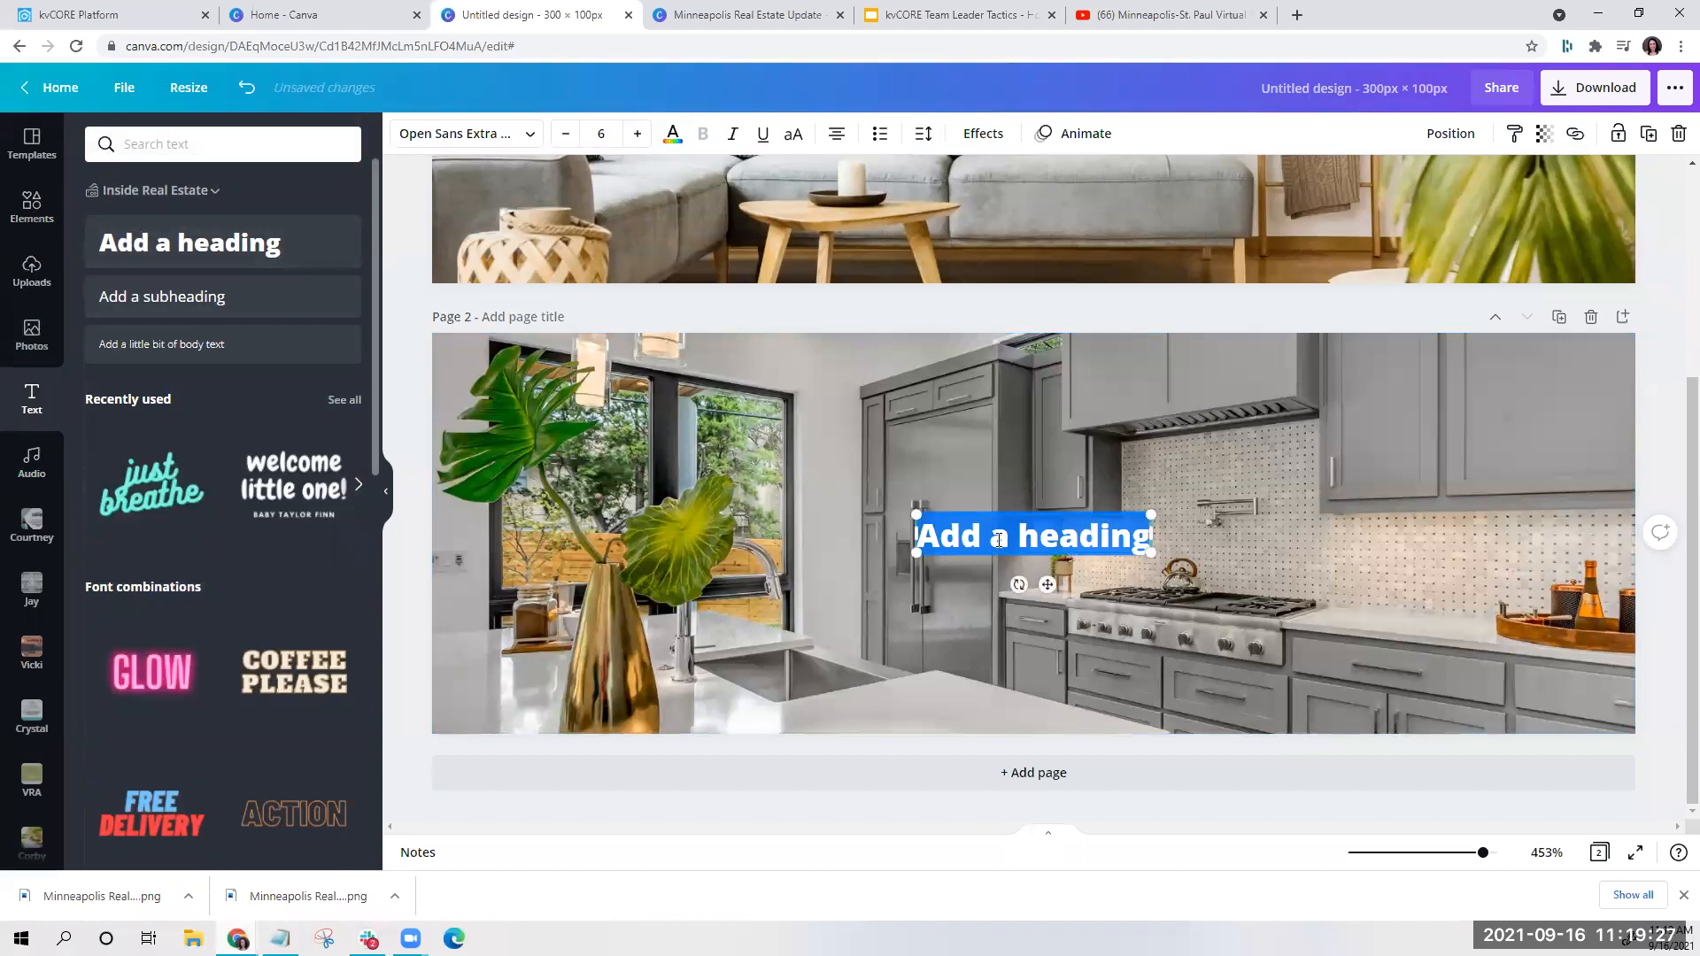
{"action": "type", "text": "Searc"}
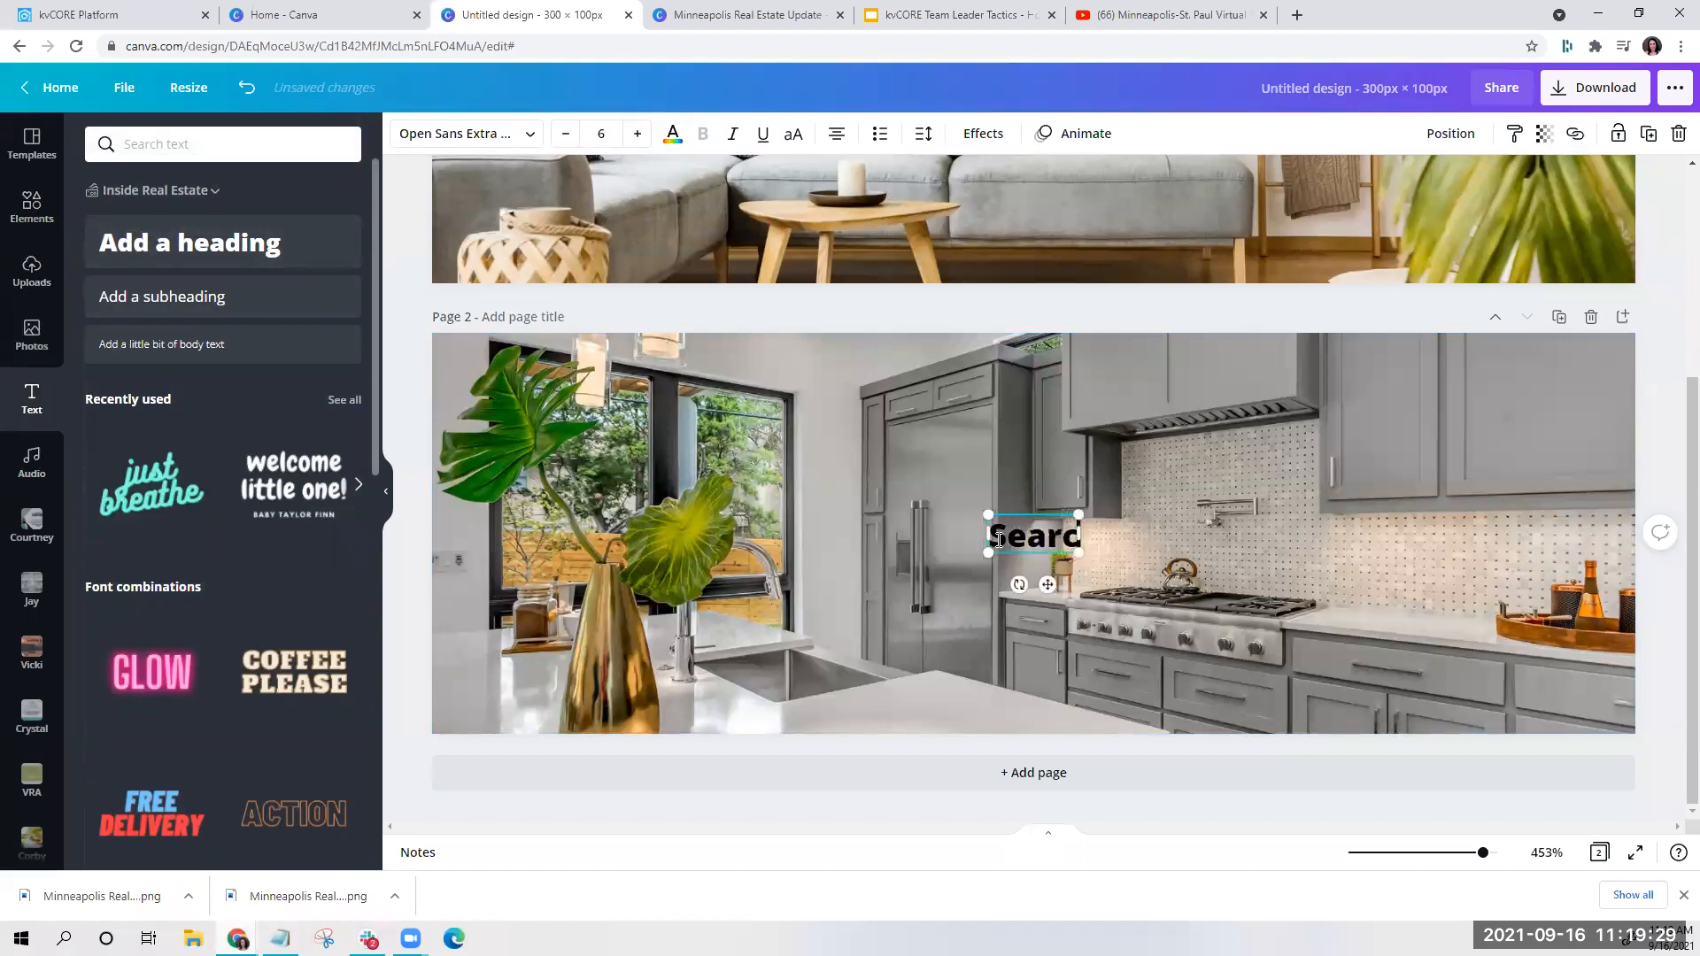
{"action": "type", "text": "h Hom"}
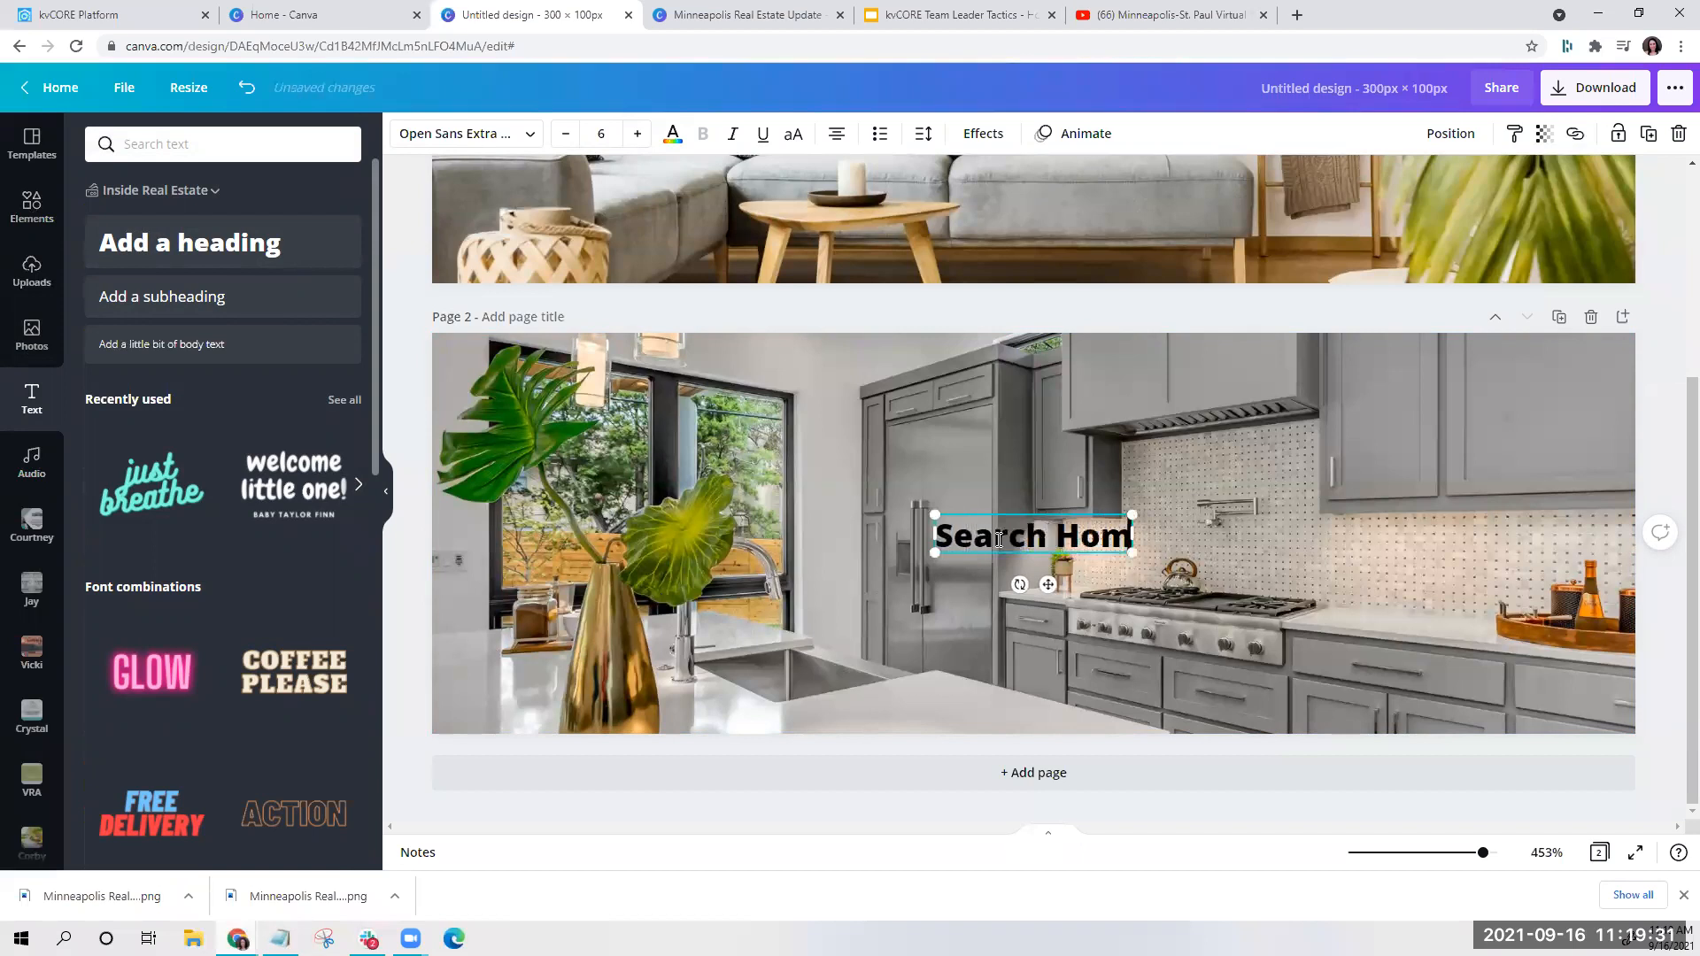
{"action": "type", "text": "es For Sale"}
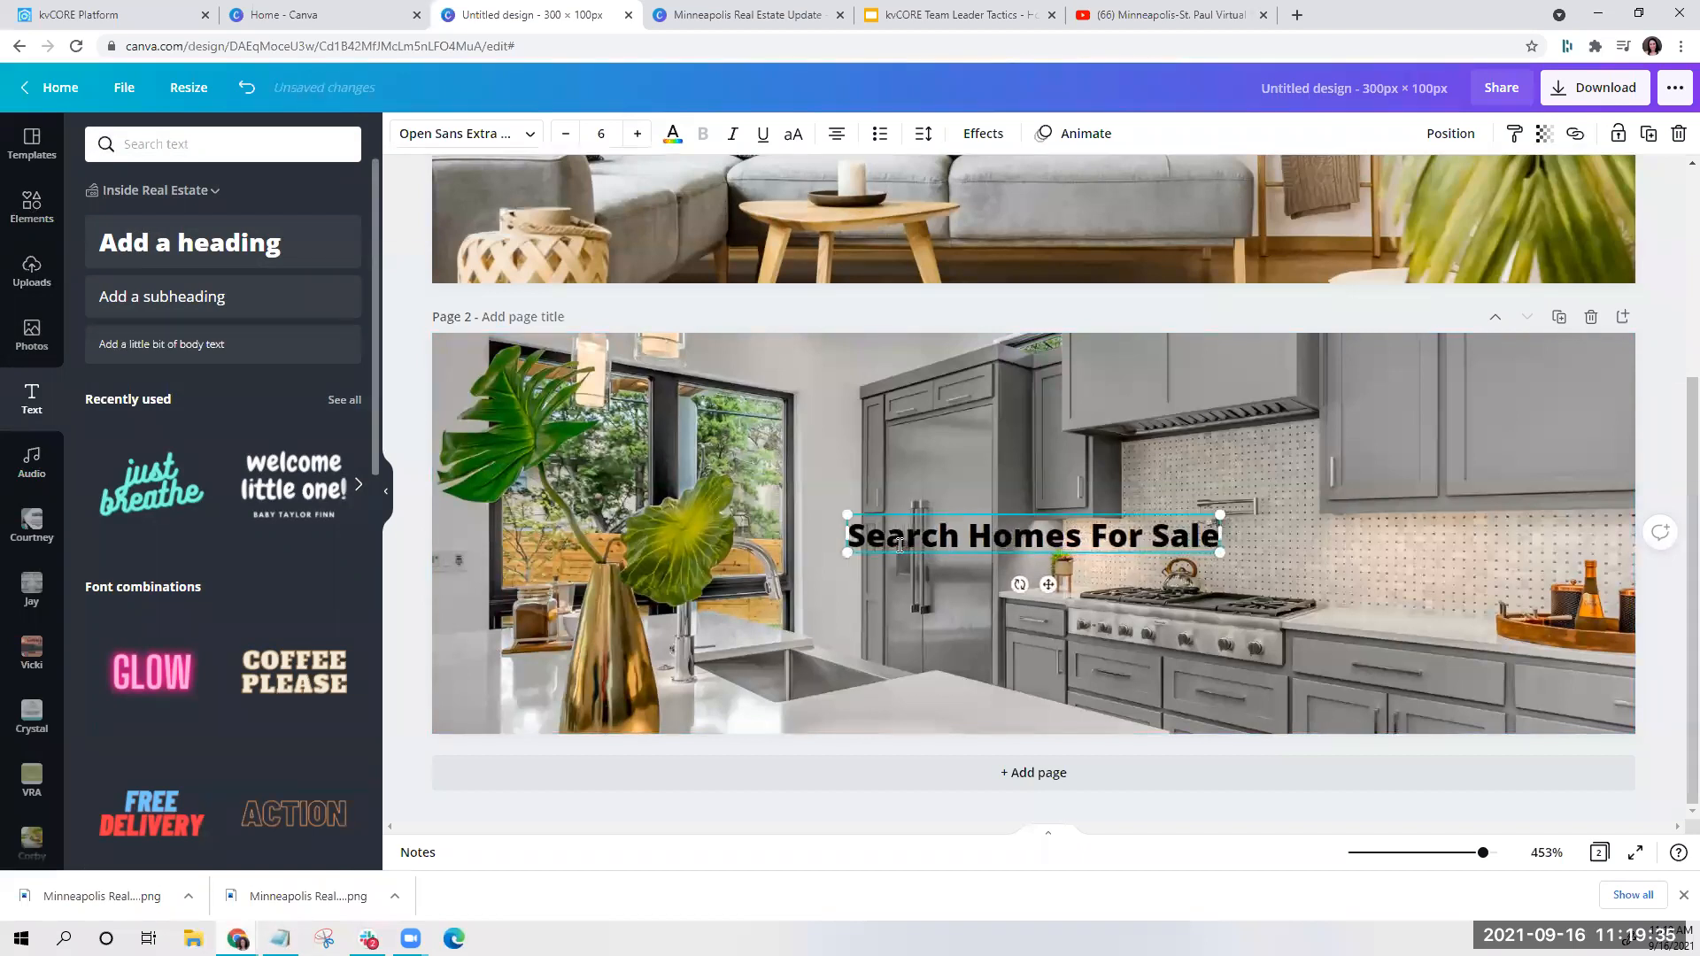
Enlarge the "Search Homes For Sale" heading to about size 17.8 and center it across the kitchen photo
{"action": "scroll", "coordinate": [1049, 687], "scroll_direction": "up", "scroll_amount": 1}
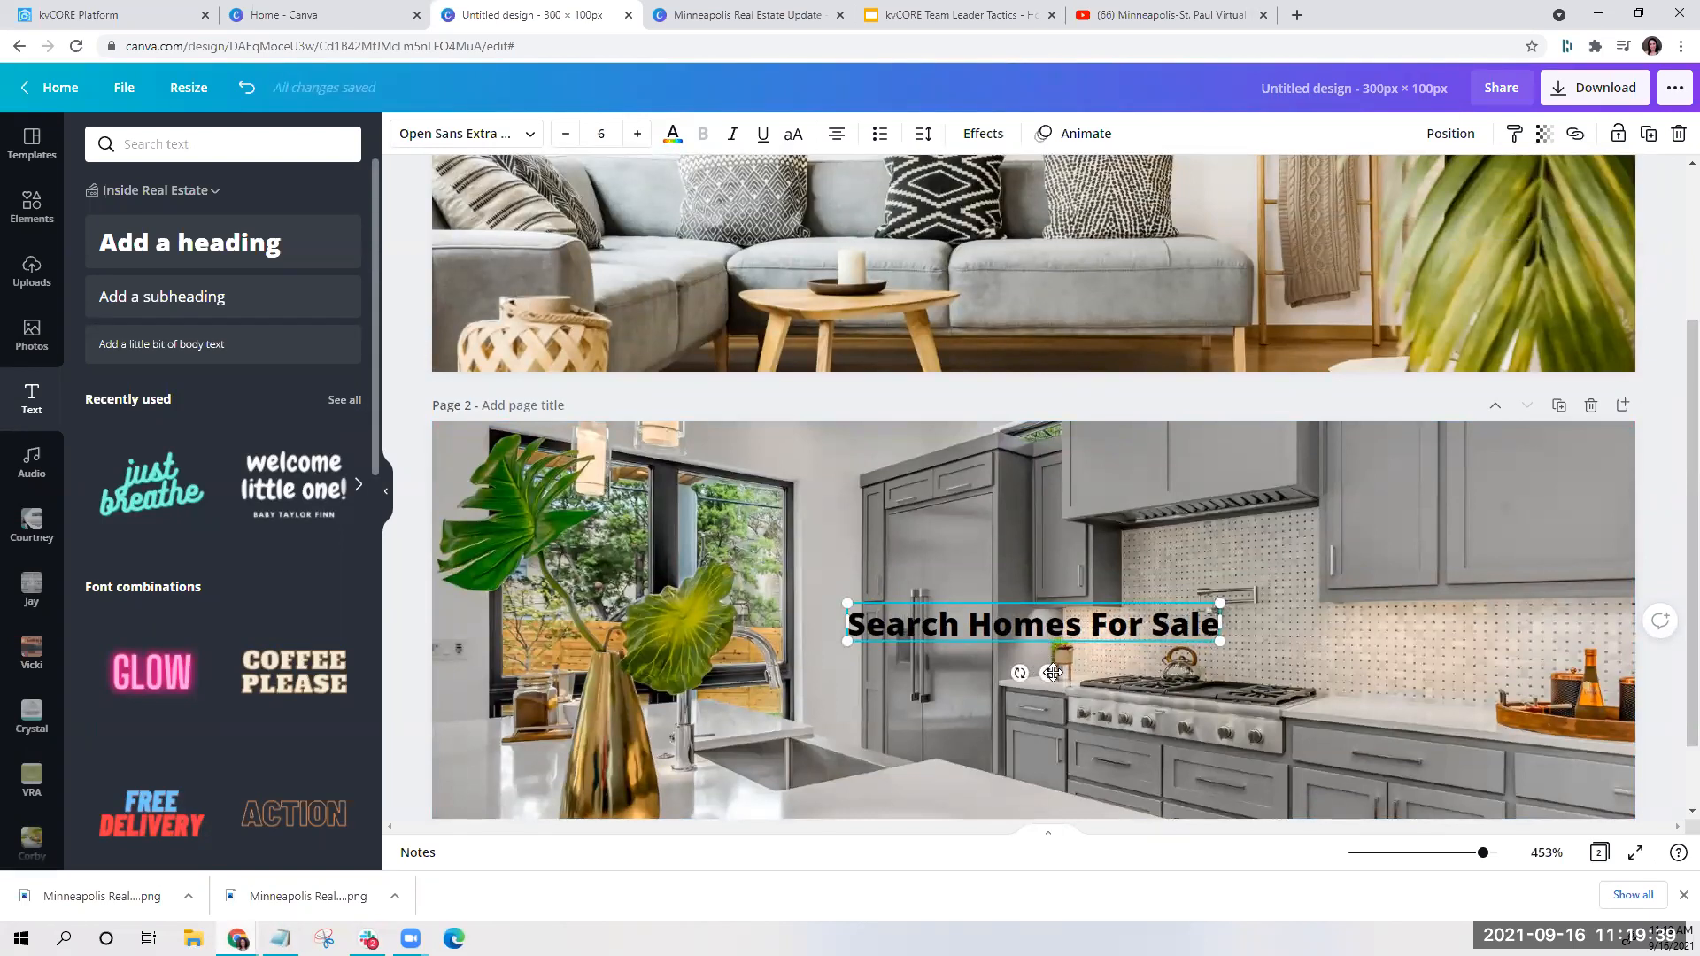
{"action": "left_click_drag", "start_coordinate": [848, 600], "coordinate": [491, 566]}
{"action": "left_click_drag", "start_coordinate": [1215, 566], "coordinate": [1595, 528]}
{"action": "left_click_drag", "start_coordinate": [1149, 525], "coordinate": [1122, 559]}
Add a square to the kitchen page and stretch it into a full-width band just taller than the heading, behind the text
{"action": "left_click", "coordinate": [31, 205]}
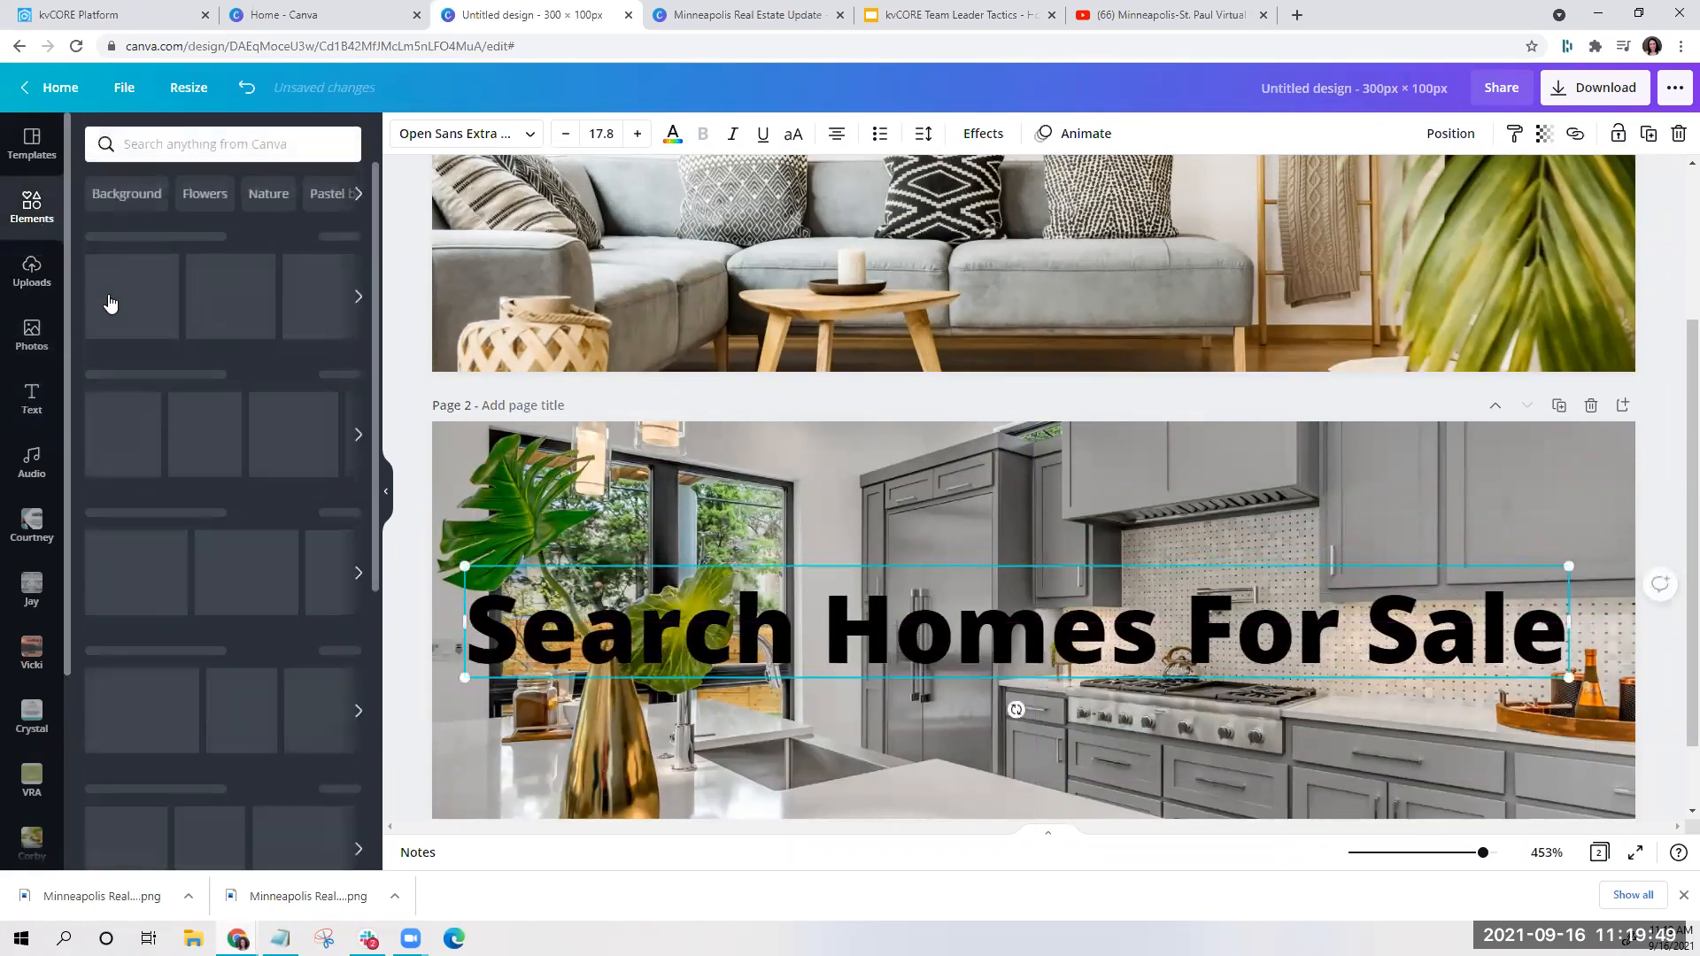
{"action": "left_click", "coordinate": [165, 398]}
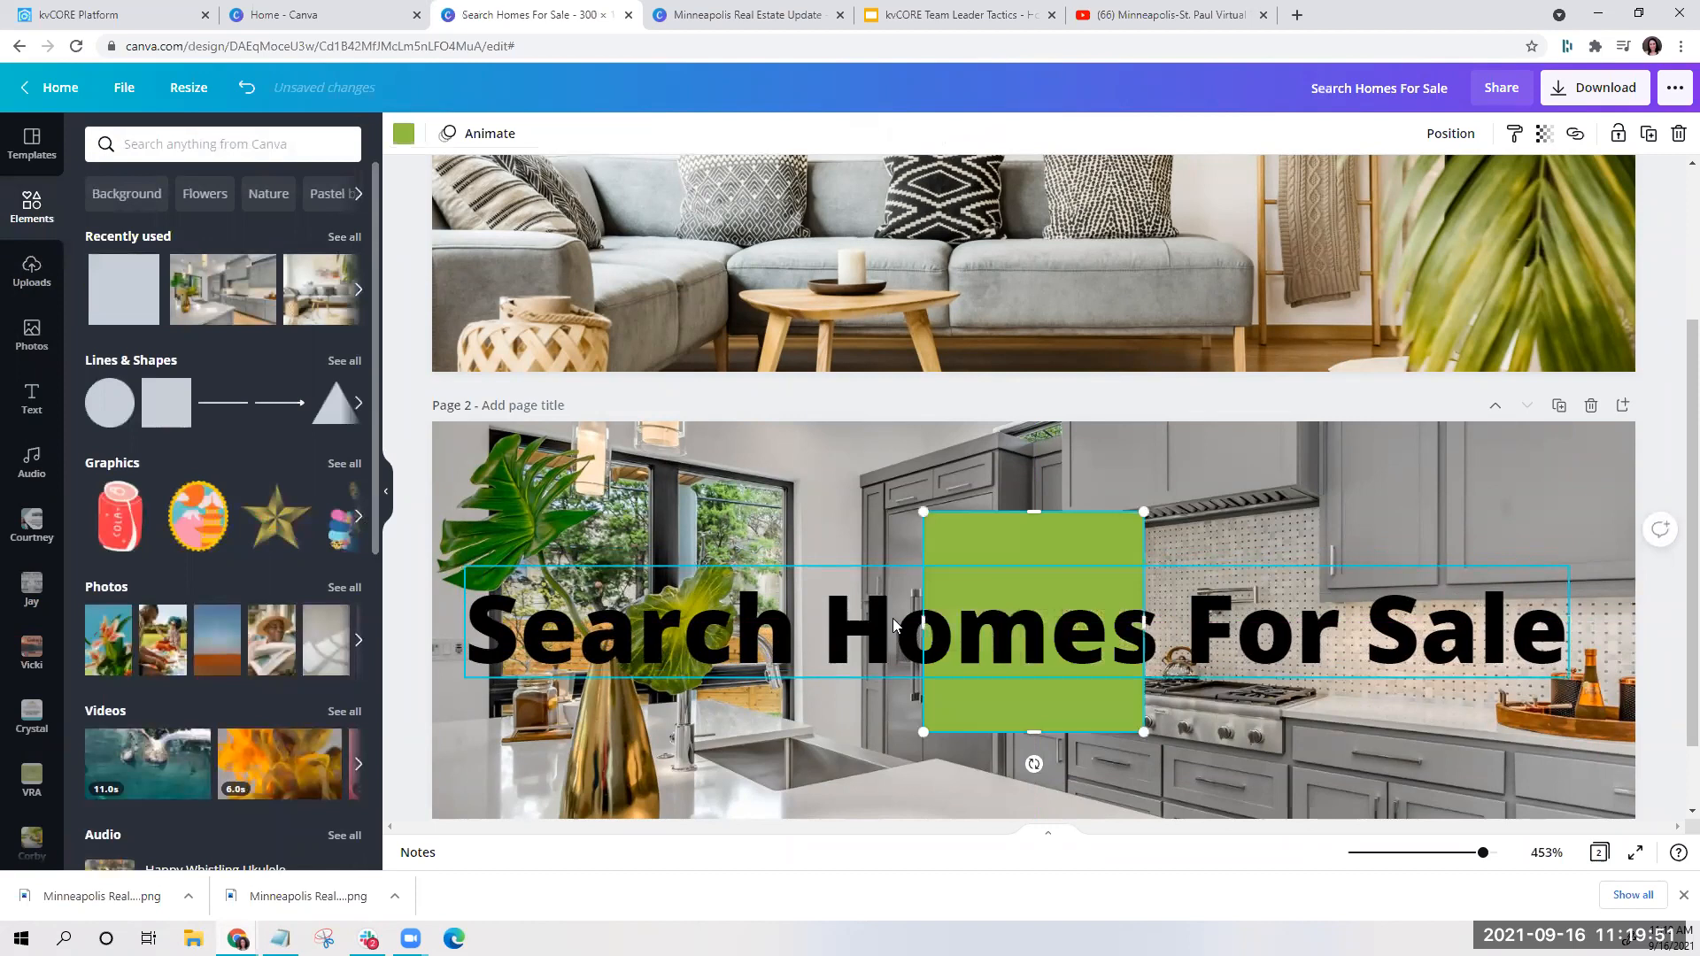
{"action": "left_click_drag", "start_coordinate": [924, 621], "coordinate": [387, 620]}
{"action": "left_click_drag", "start_coordinate": [1147, 622], "coordinate": [1680, 622]}
{"action": "left_click_drag", "start_coordinate": [1033, 520], "coordinate": [1033, 567]}
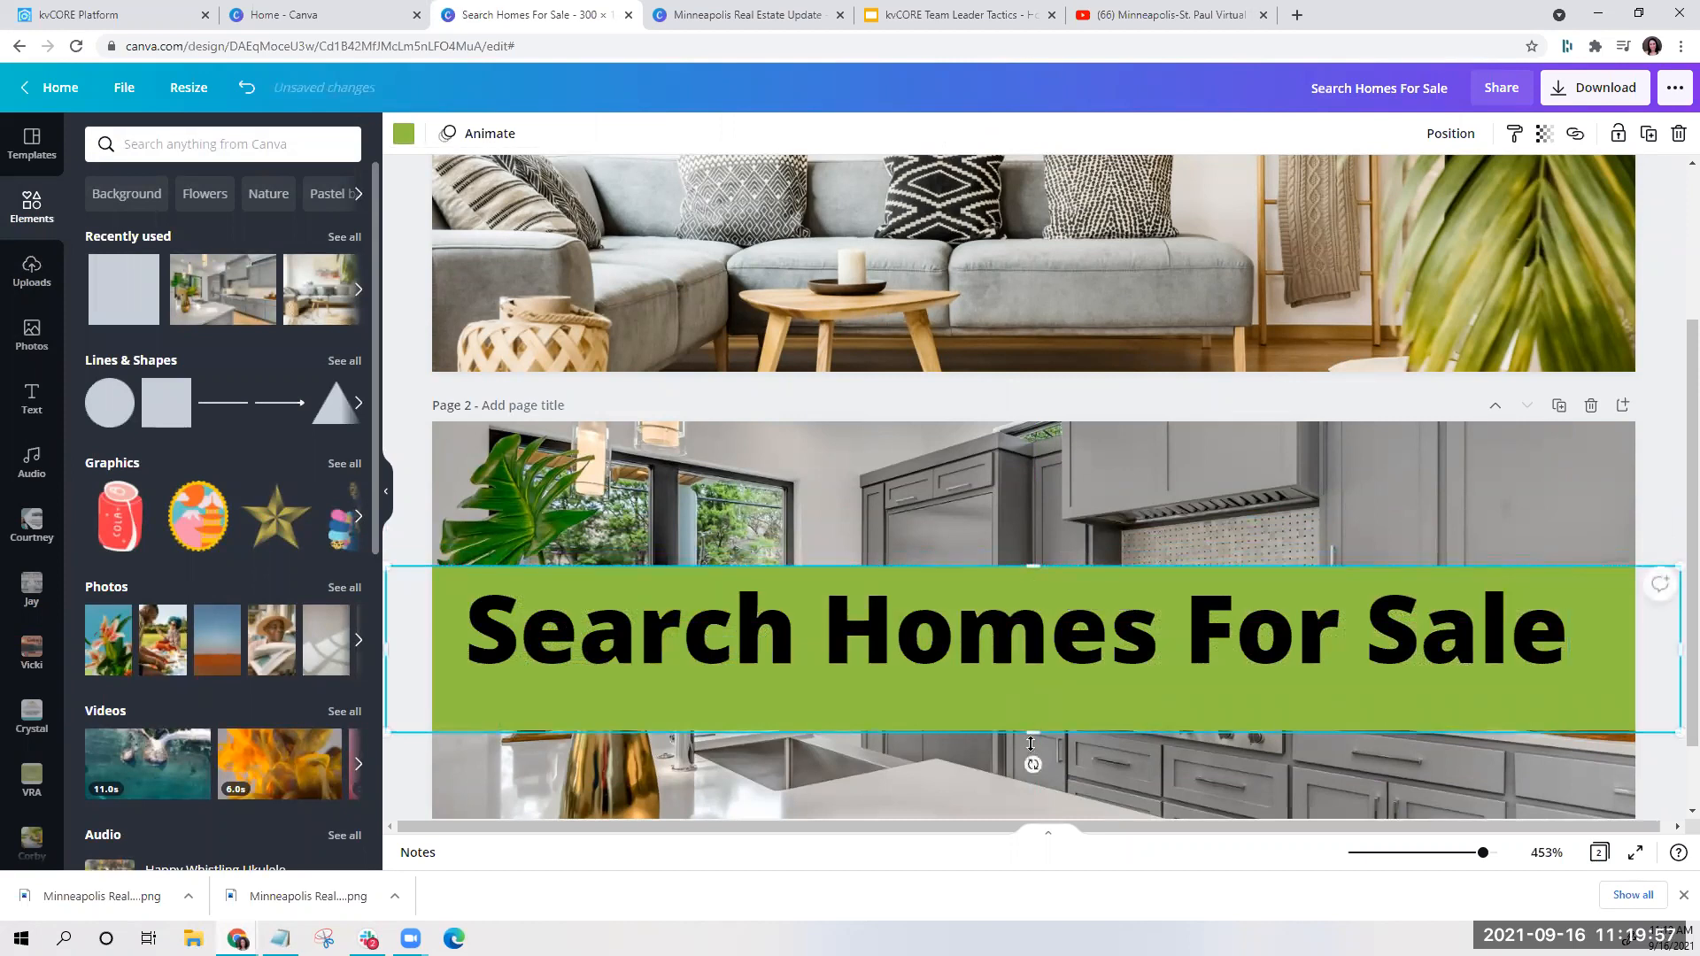
{"action": "left_click_drag", "start_coordinate": [1029, 720], "coordinate": [1032, 700]}
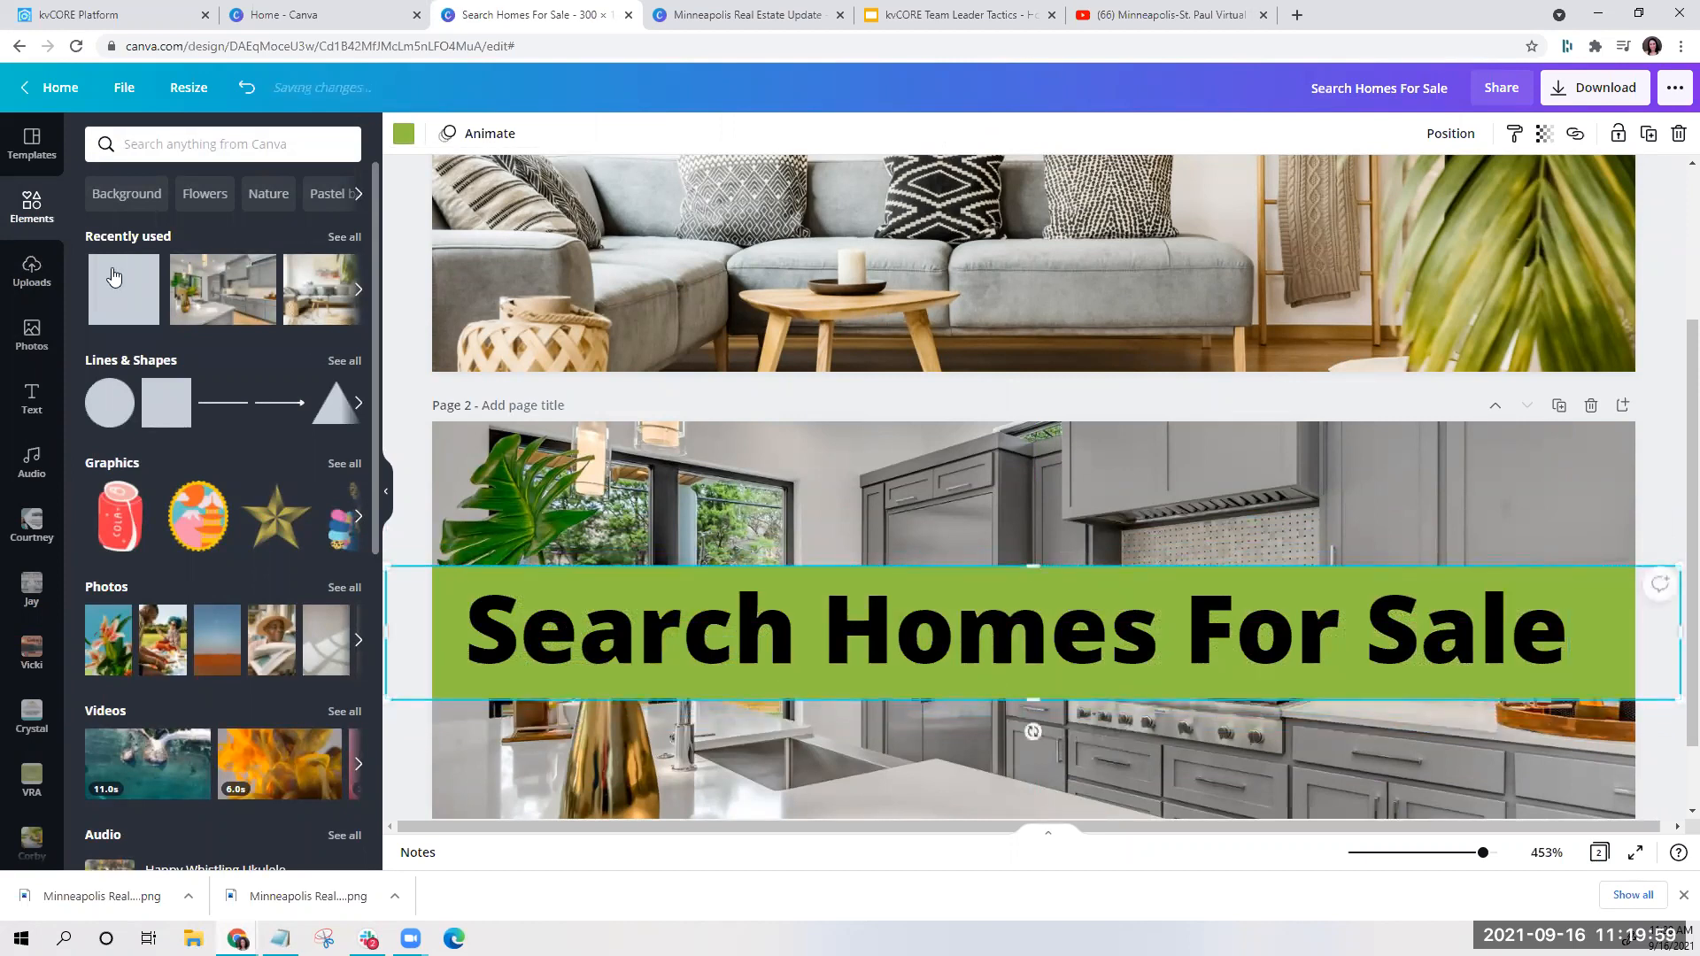
Change the color of the band behind the heading to light gray
{"action": "left_click", "coordinate": [404, 133]}
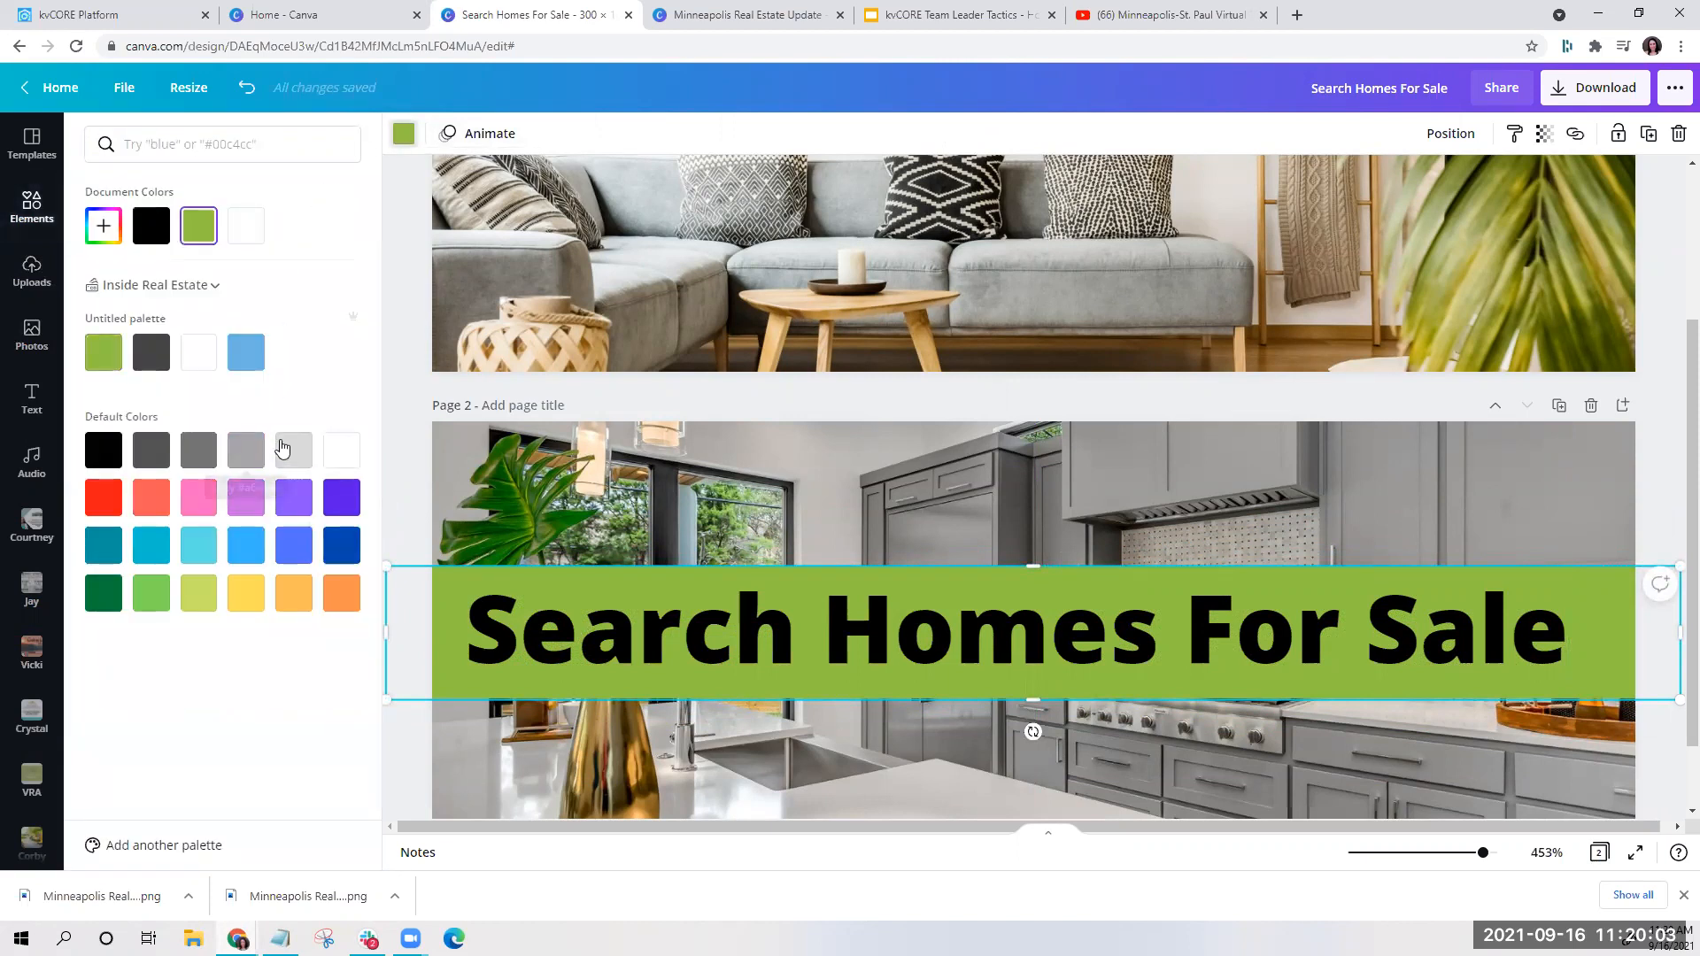
{"action": "left_click", "coordinate": [283, 447]}
{"action": "left_click", "coordinate": [396, 465]}
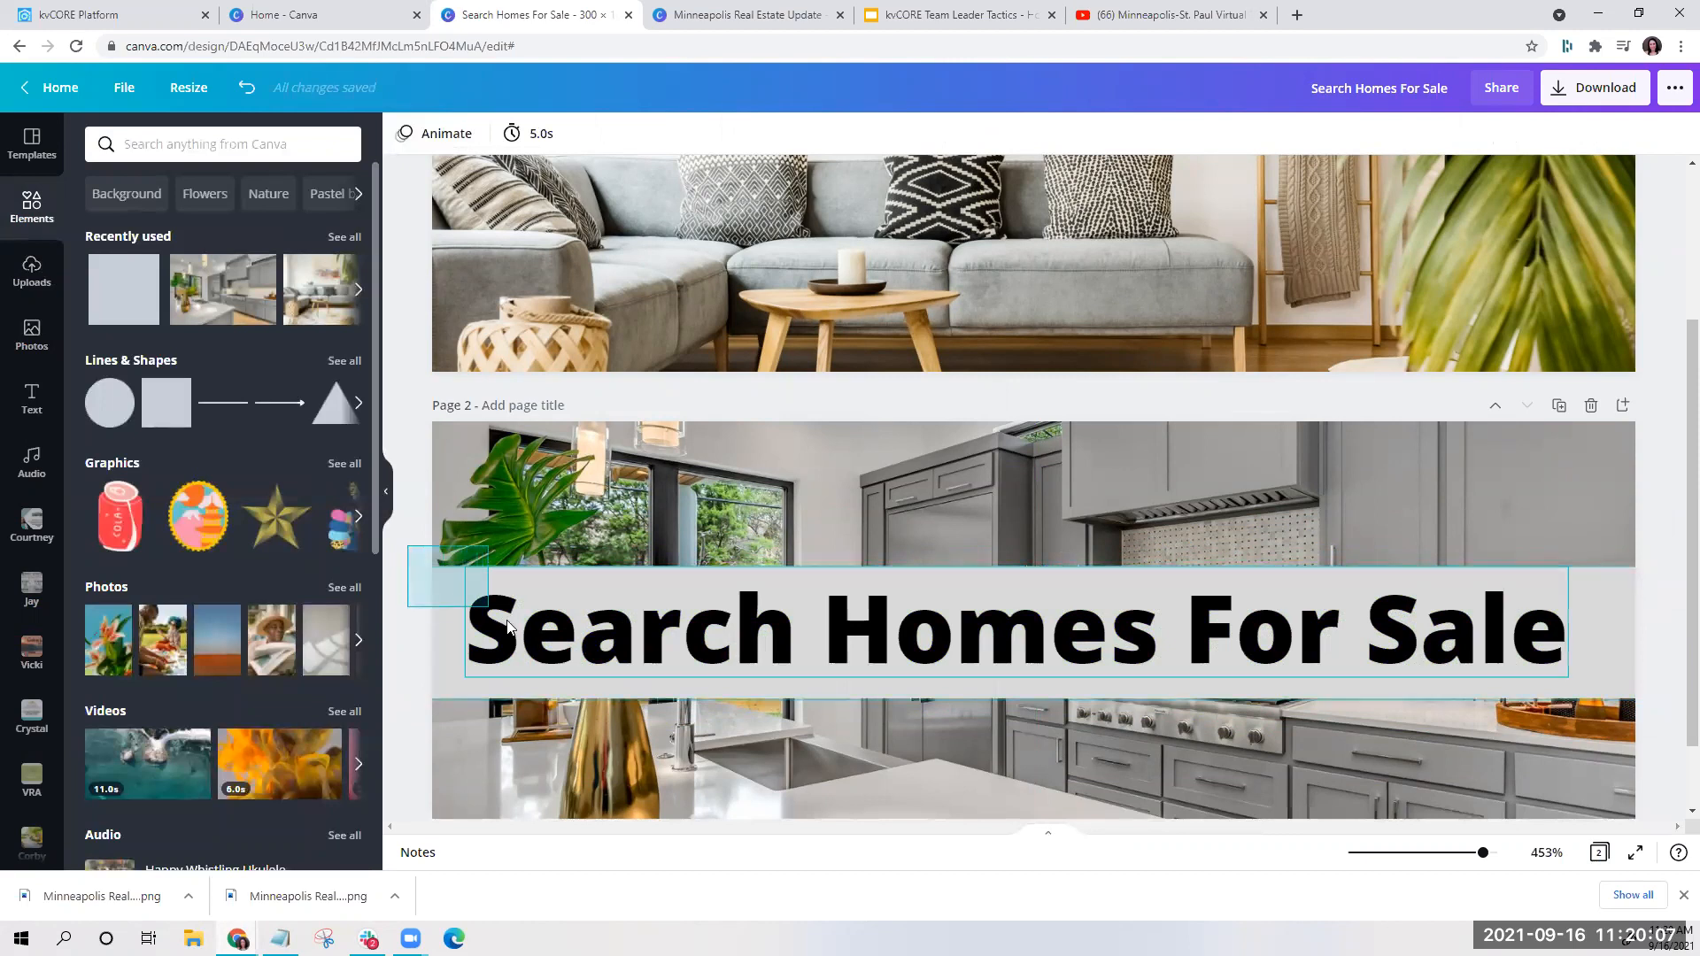
Duplicate the heading together with its gray band and place the copy across the living room photo on page 1
{"action": "left_click_drag", "start_coordinate": [406, 547], "coordinate": [507, 629]}
{"action": "key", "text": "ctrl+d"}
{"action": "left_click_drag", "start_coordinate": [686, 704], "coordinate": [681, 302]}
{"action": "scroll", "coordinate": [674, 355], "scroll_direction": "up", "scroll_amount": 2}
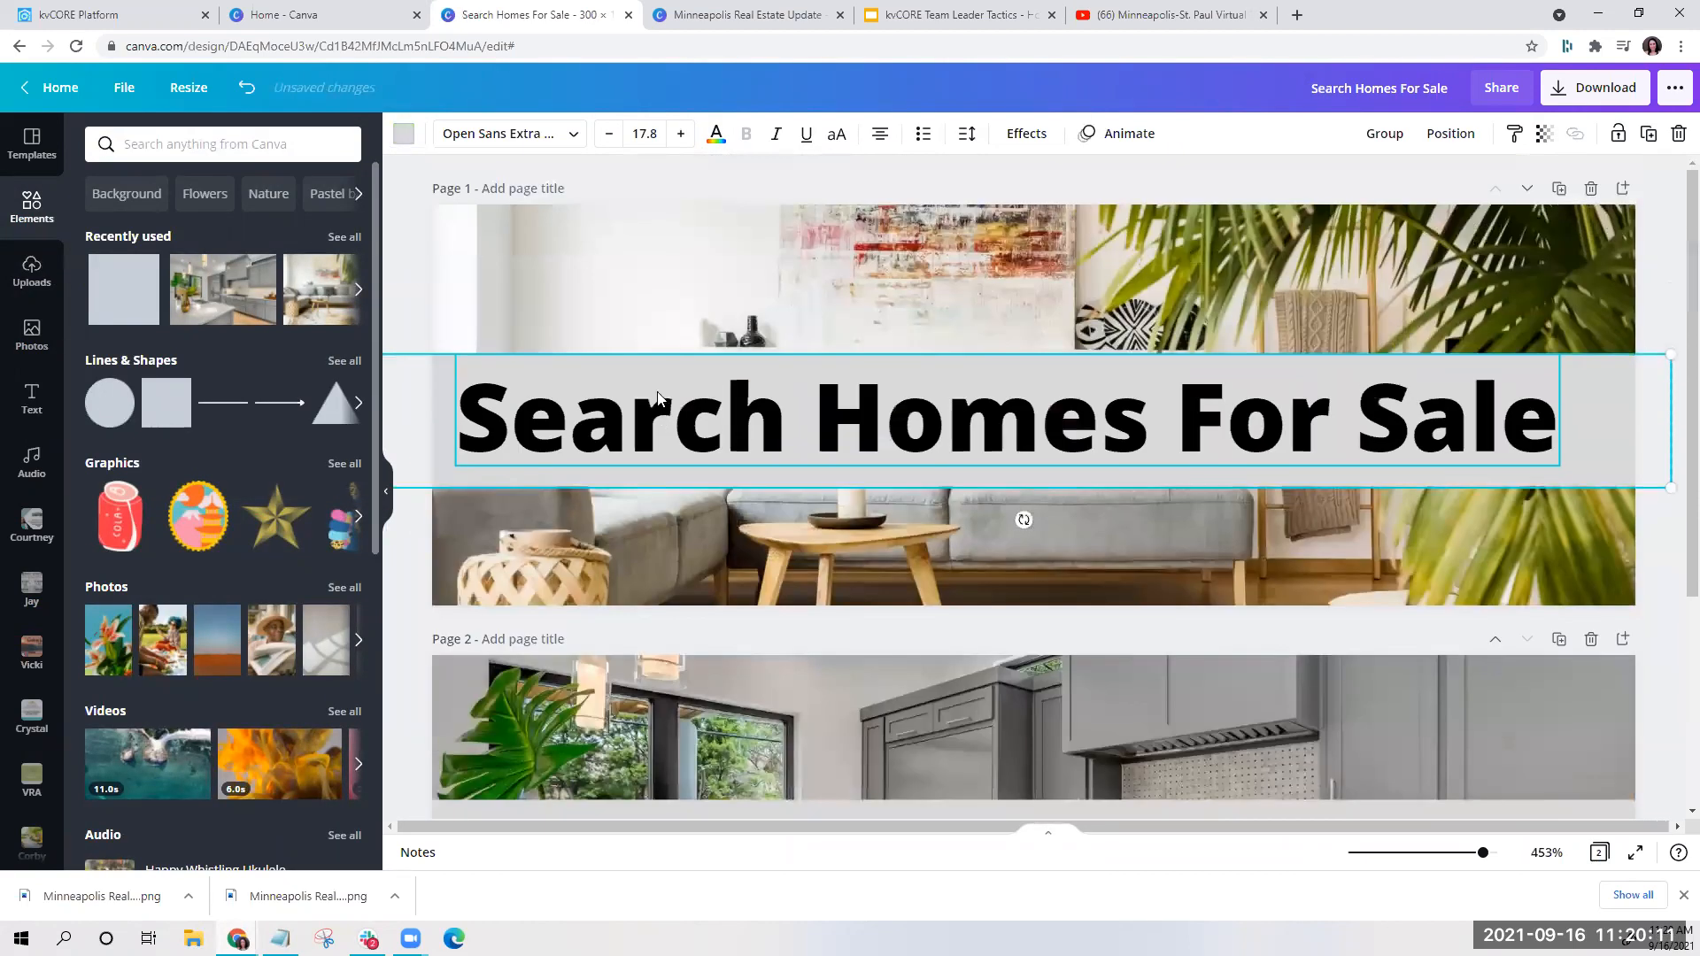
{"action": "left_click_drag", "start_coordinate": [754, 379], "coordinate": [784, 353]}
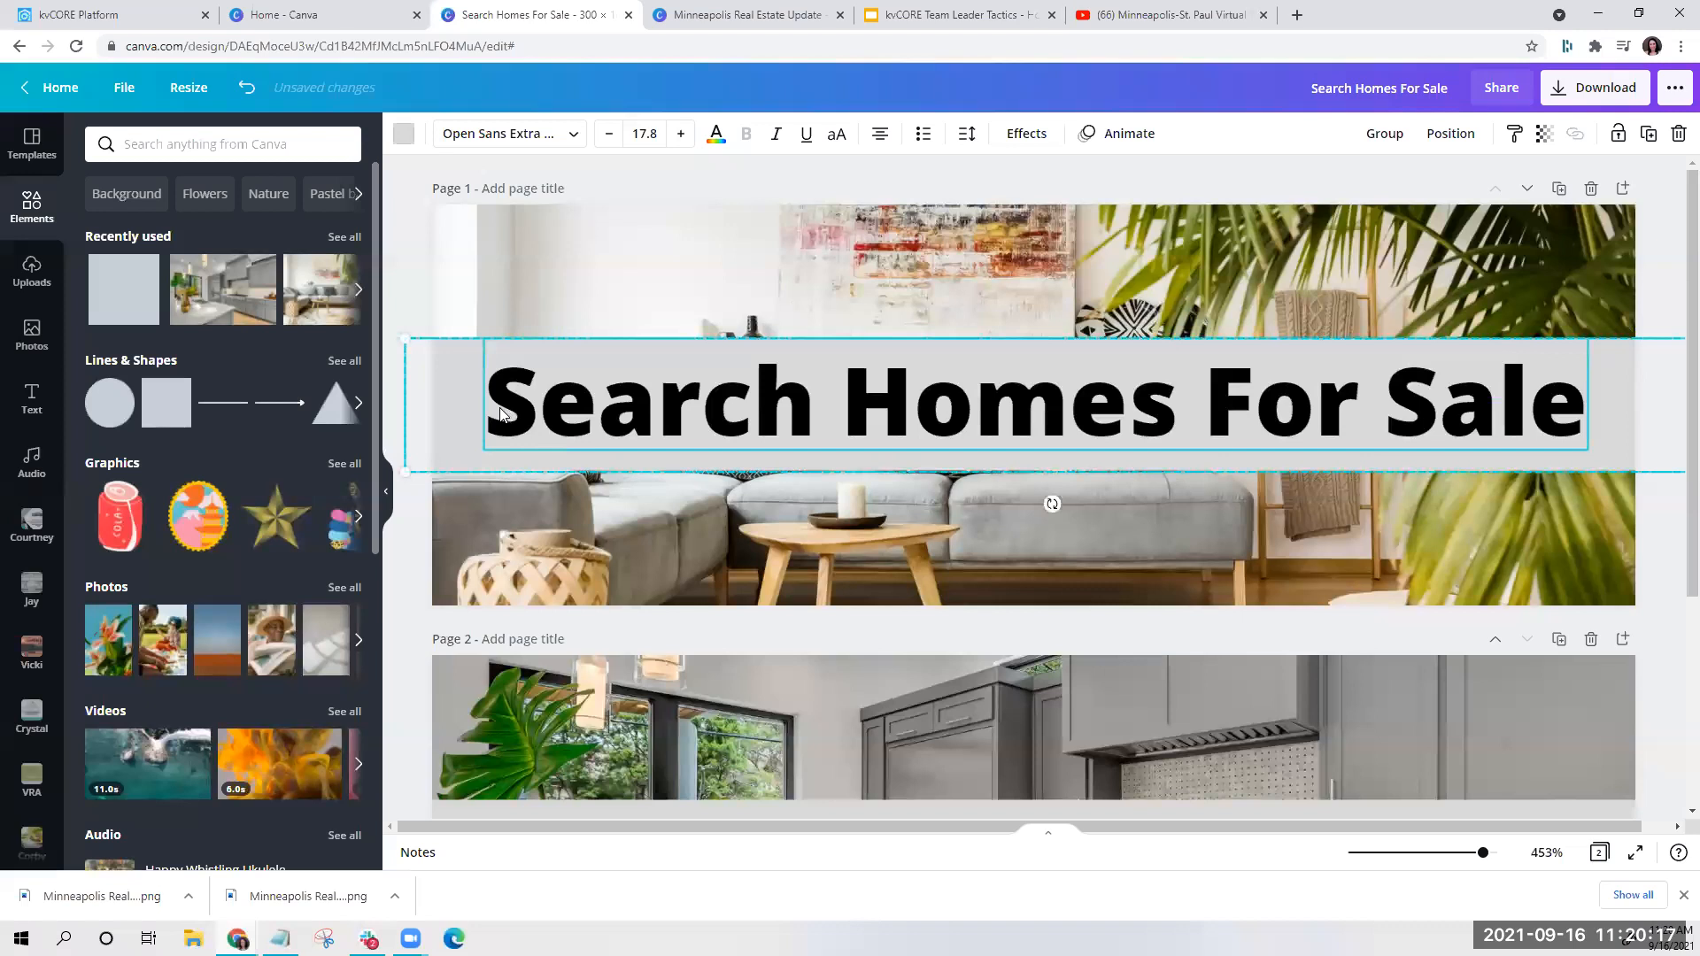
Replace the copied heading's text on page 1 with "Get My Home Value"
{"action": "left_click", "coordinate": [664, 521]}
{"action": "left_click", "coordinate": [505, 429]}
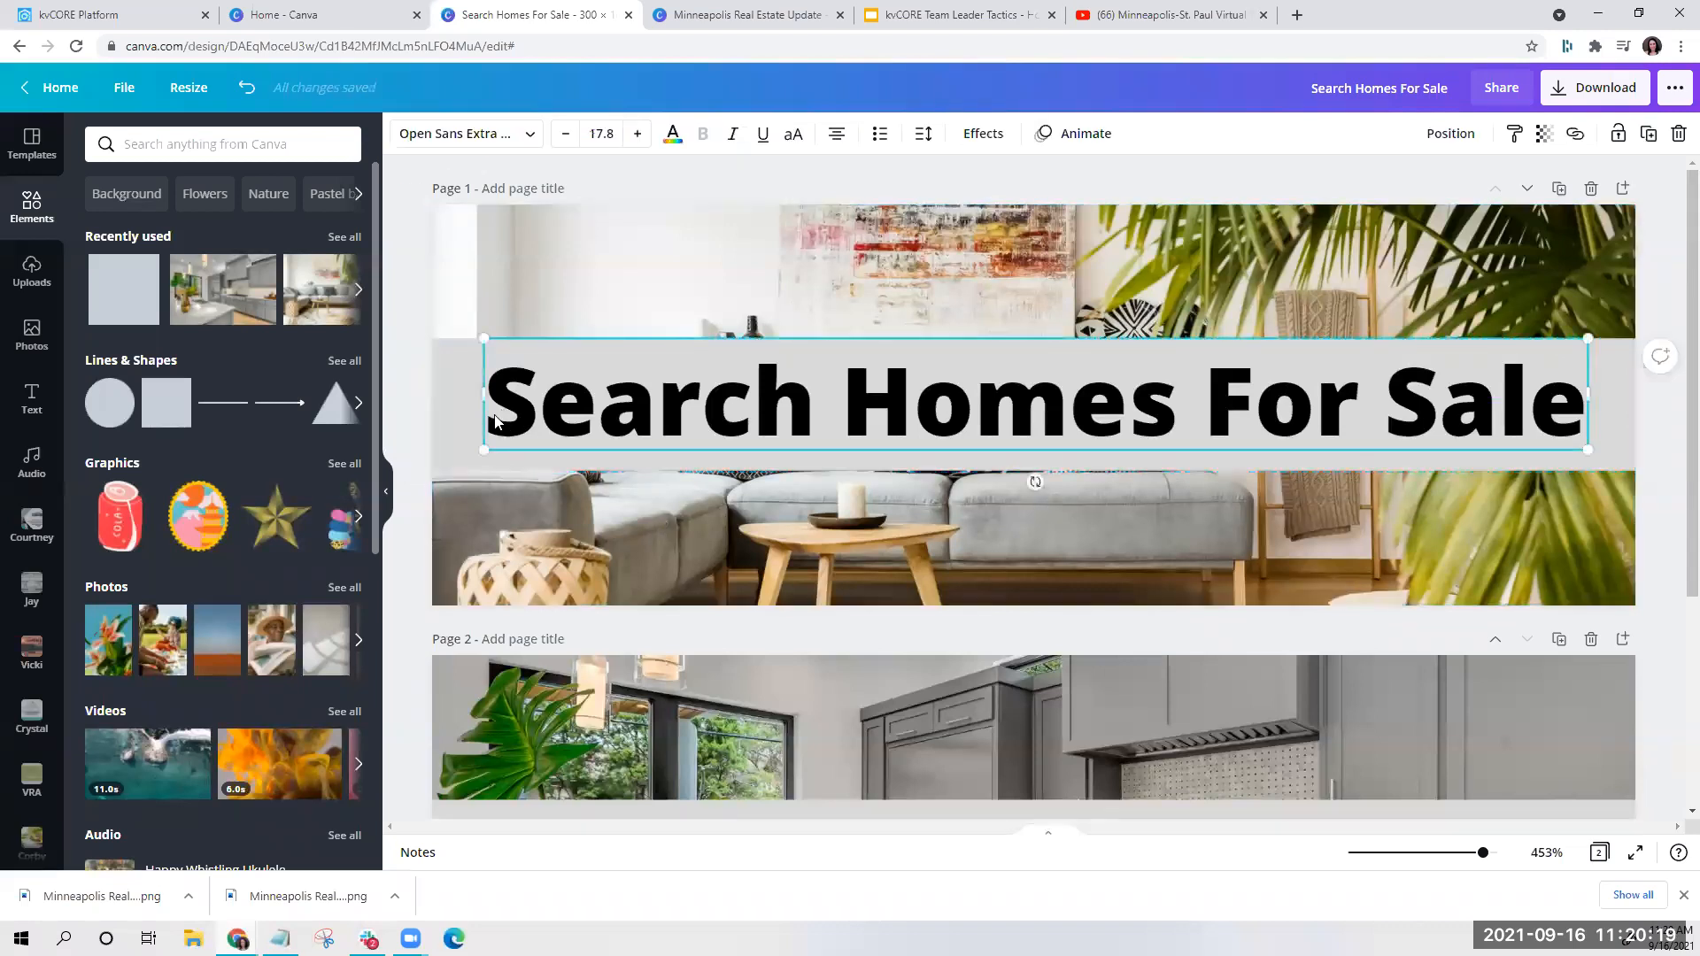
{"action": "double_click", "coordinate": [496, 412]}
{"action": "left_click_drag", "start_coordinate": [496, 413], "coordinate": [1626, 442]}
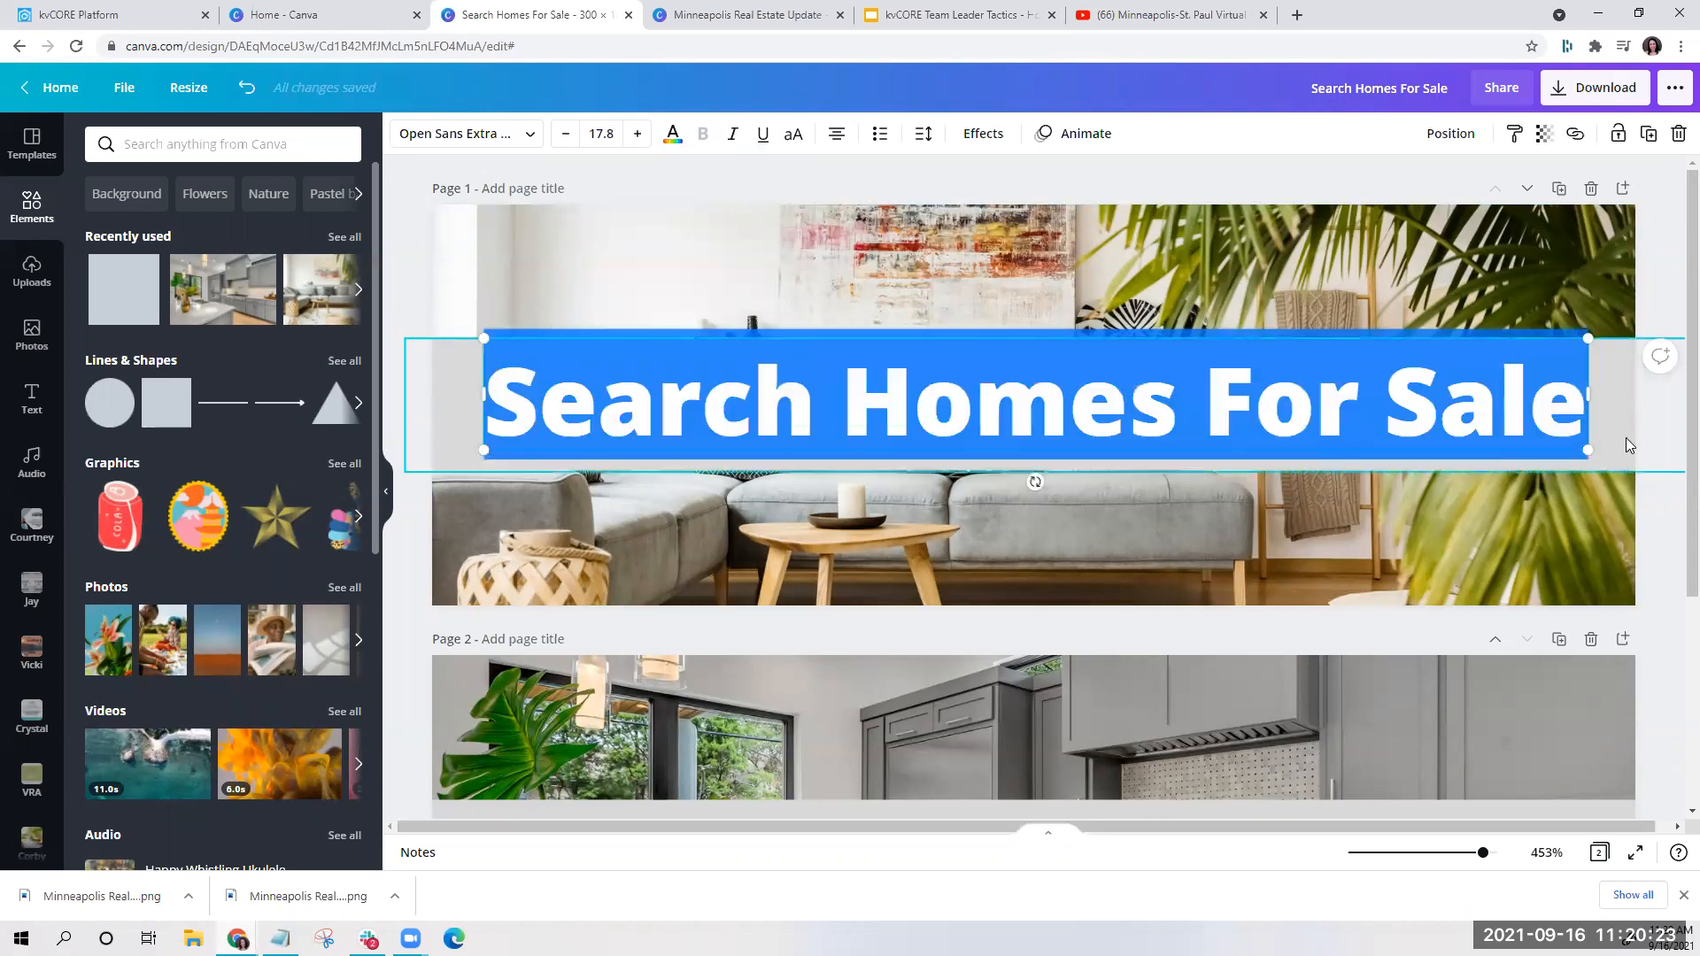
{"action": "type", "text": "Get My HOme Value"}
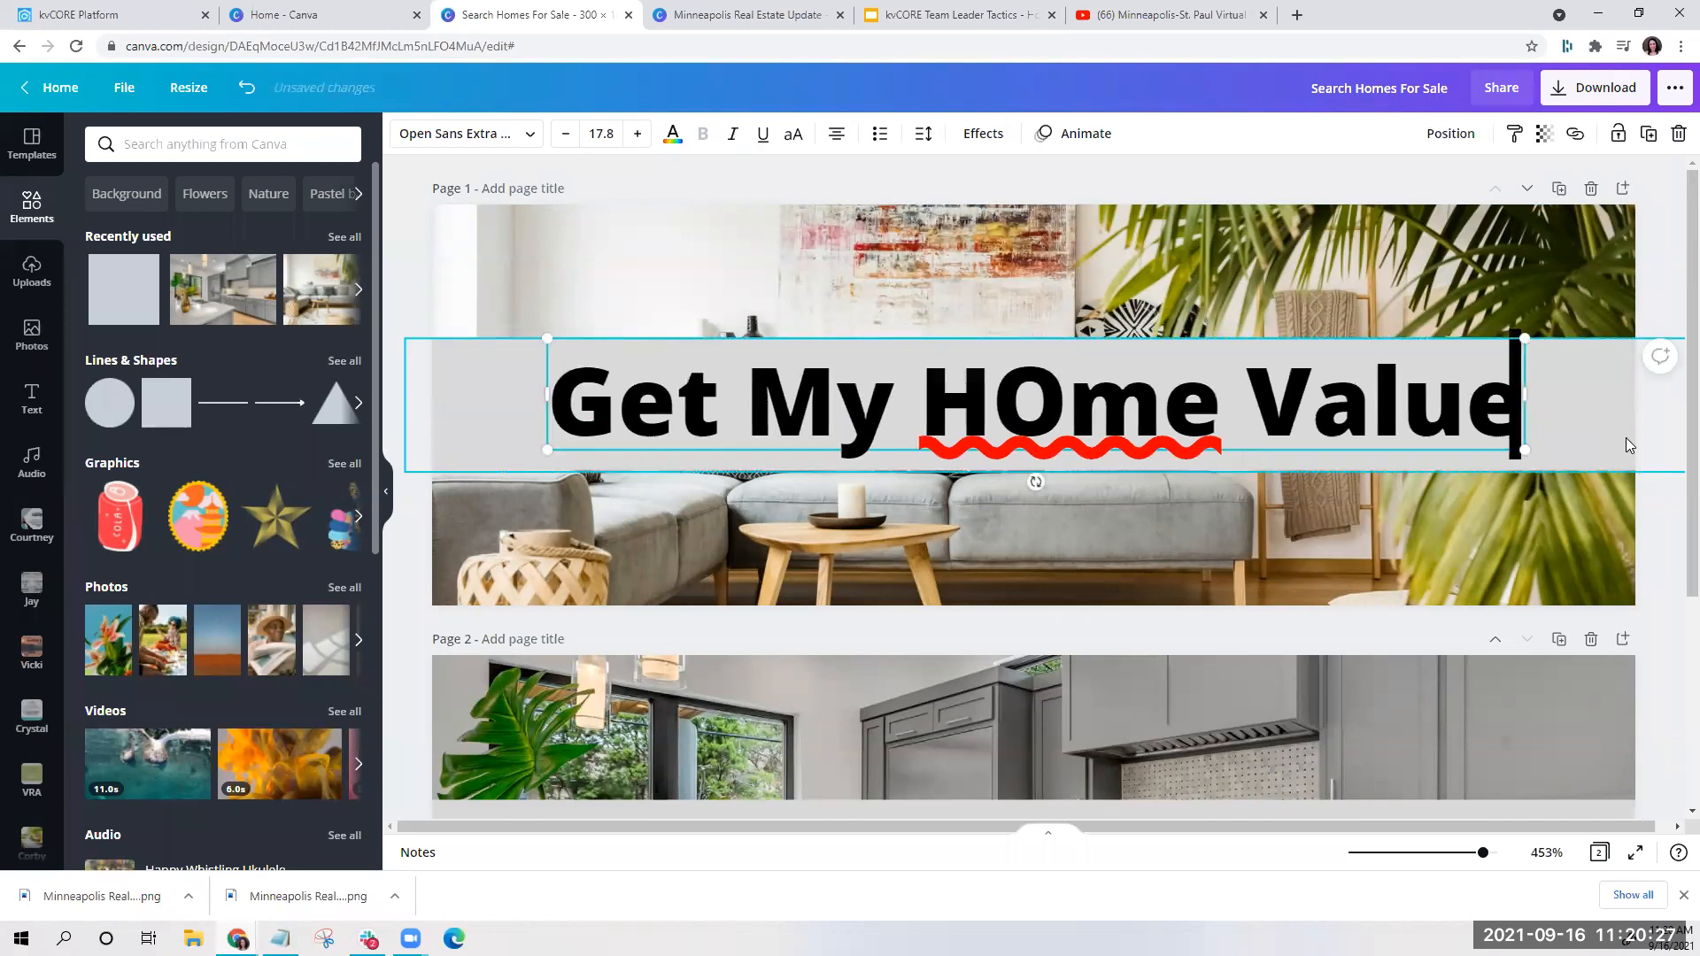
{"action": "left_click", "coordinate": [1068, 403]}
{"action": "key", "text": "BackSpace"}
{"action": "type", "text": "o"}
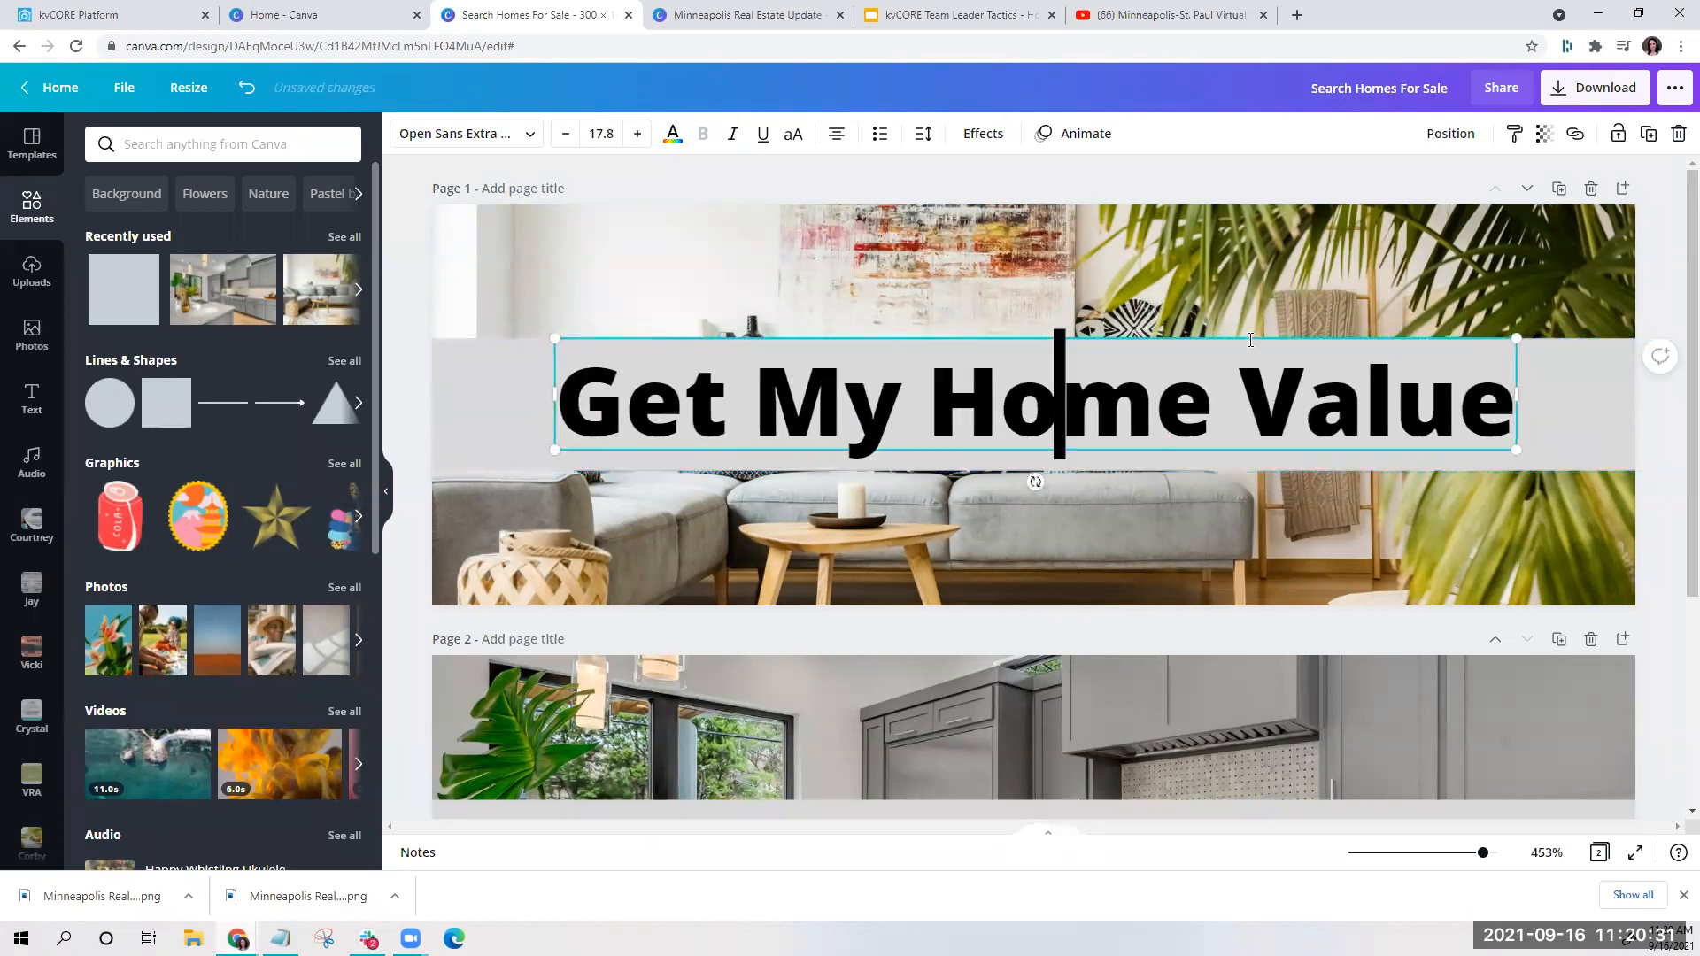
Nudge the "Get My Home Value" heading slightly lower within its gray band and search the elements for "click"
{"action": "left_click_drag", "start_coordinate": [1246, 334], "coordinate": [1244, 345]}
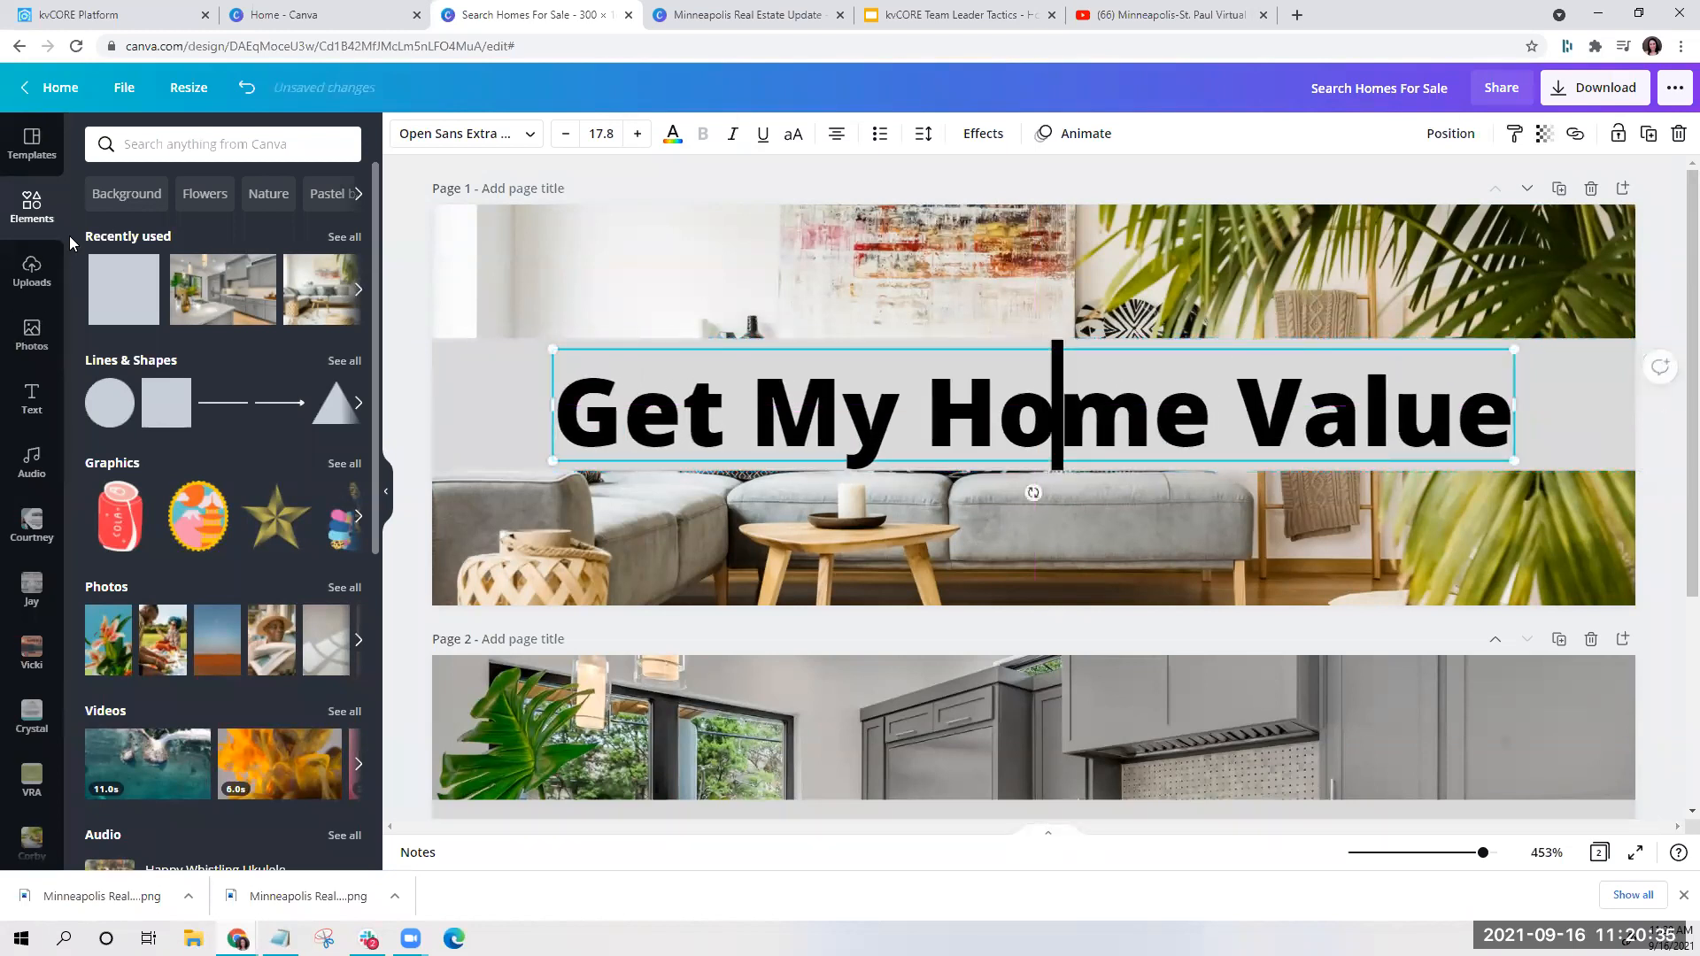
{"action": "left_click", "coordinate": [28, 276]}
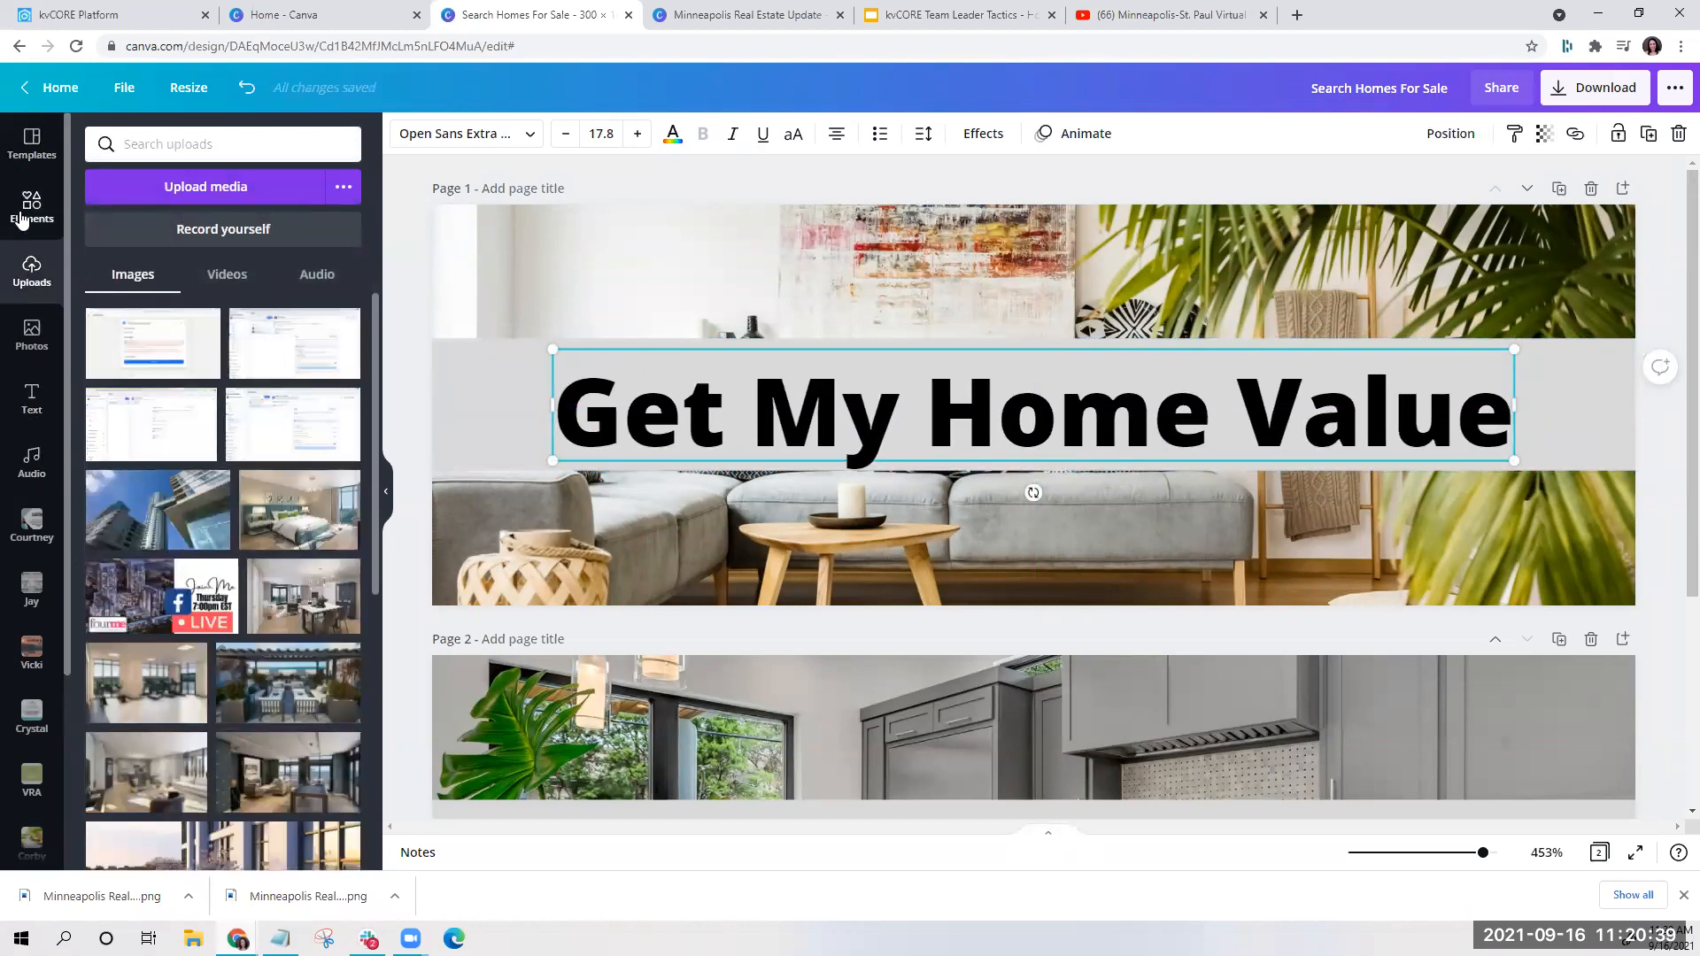
{"action": "left_click", "coordinate": [24, 217]}
{"action": "left_click", "coordinate": [153, 144]}
{"action": "type", "text": "arro"}
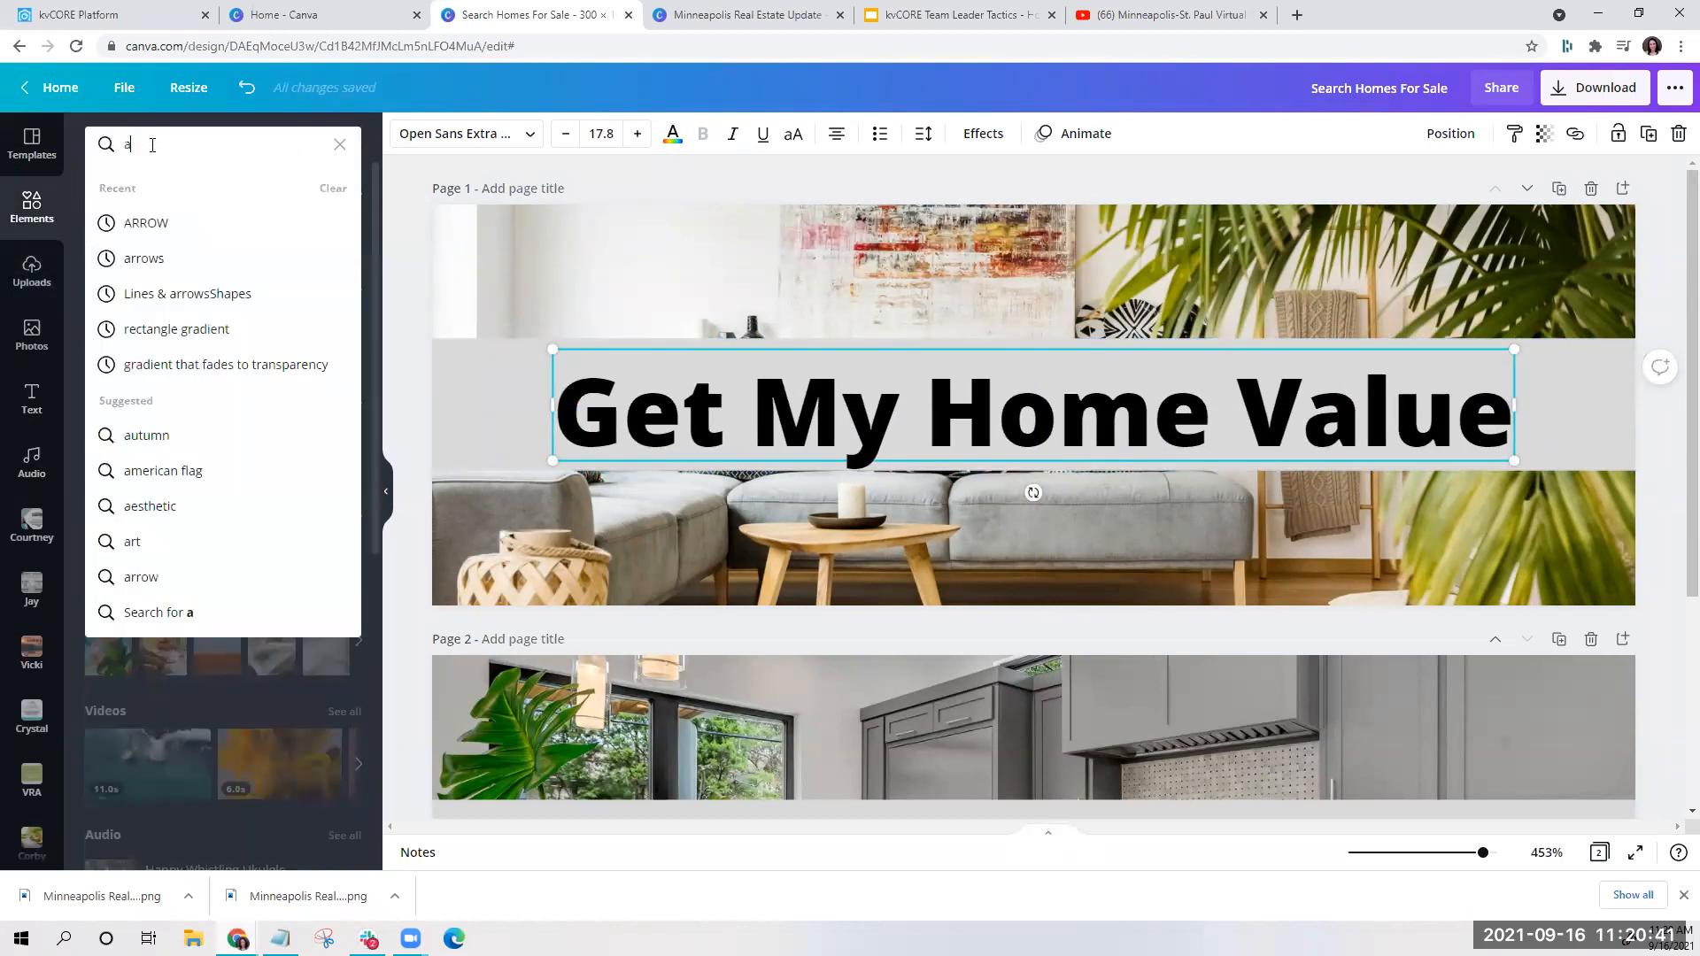
{"action": "key", "text": "BackSpace"}
{"action": "key", "text": "BackSpace"}
{"action": "key", "text": "BackSpace"}
{"action": "key", "text": "BackSpace"}
{"action": "type", "text": "click"}
{"action": "key", "text": "Return"}
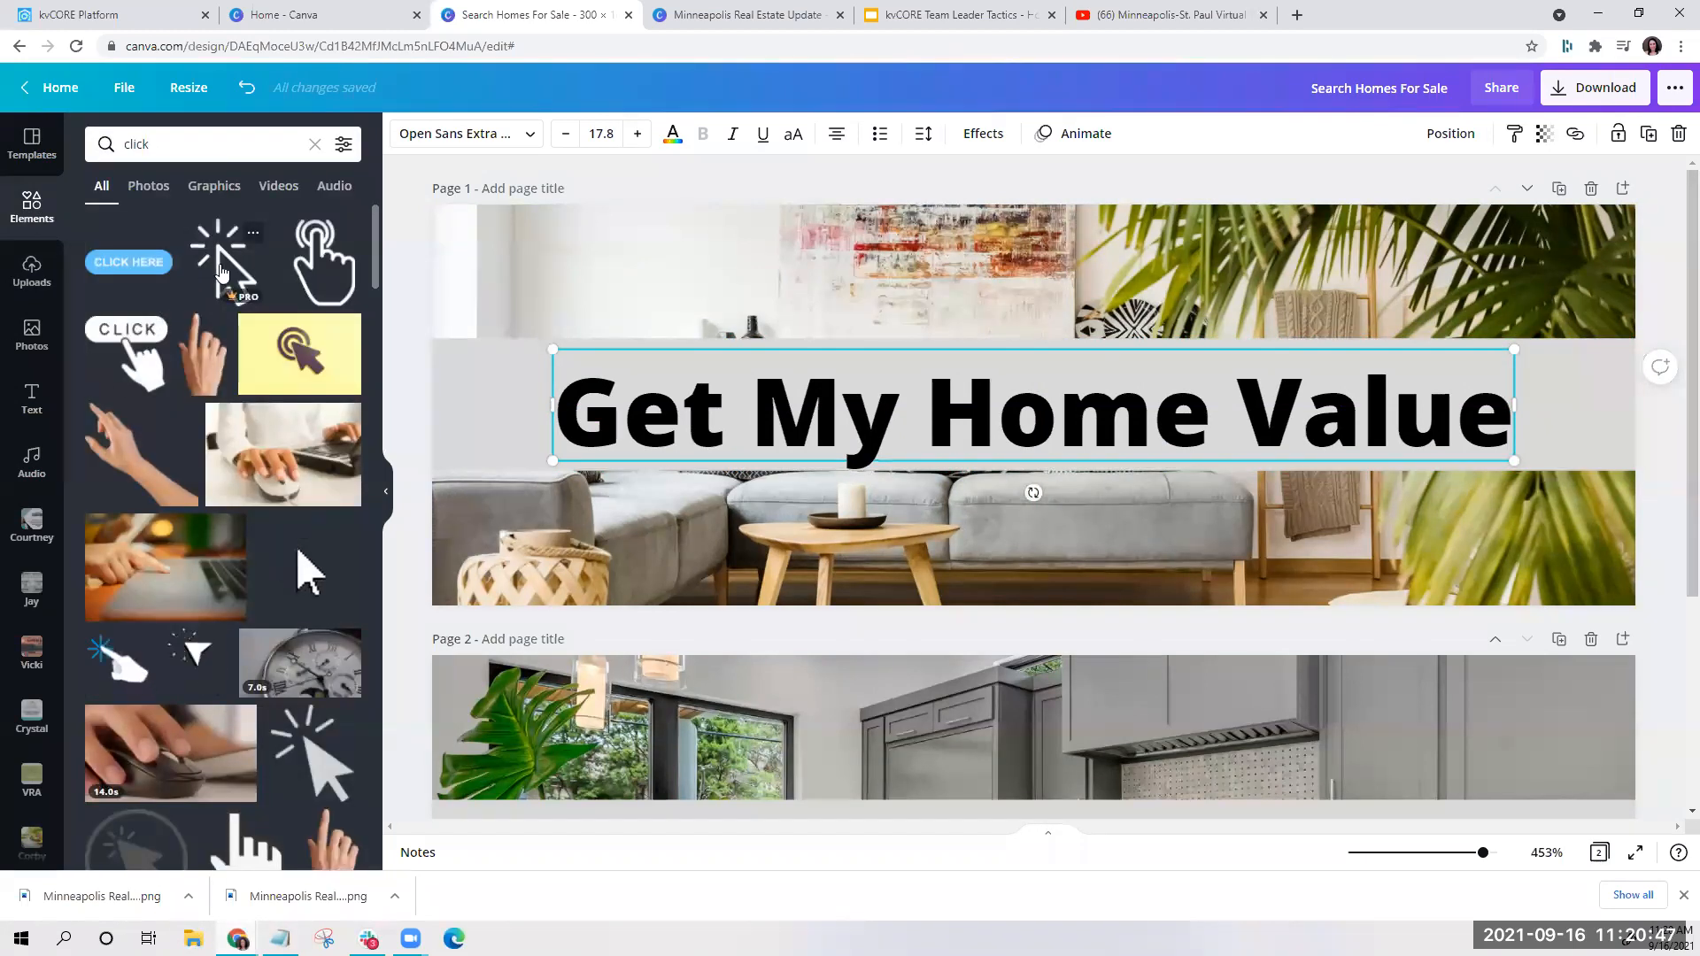
Add the black clicking-cursor graphic to page 1 and place it just after the word "Value", overlapping the band's lower edge
{"action": "left_click", "coordinate": [219, 264]}
{"action": "left_click_drag", "start_coordinate": [938, 412], "coordinate": [1181, 422]}
{"action": "left_click", "coordinate": [246, 89]}
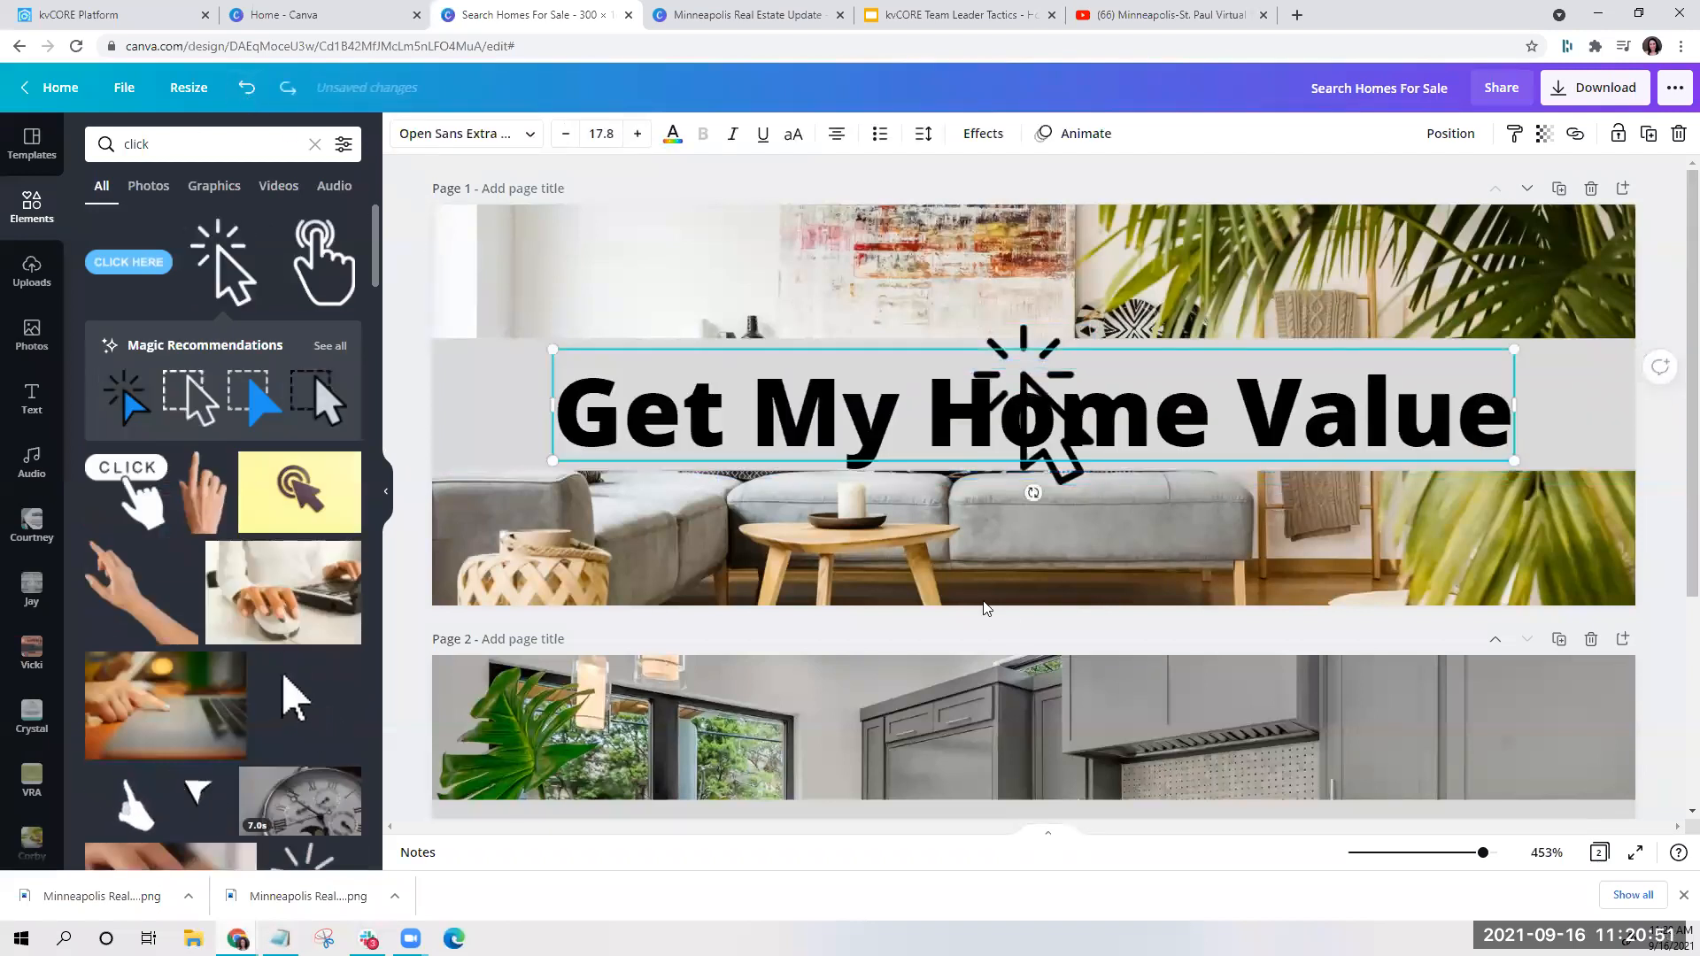
{"action": "left_click", "coordinate": [1069, 478]}
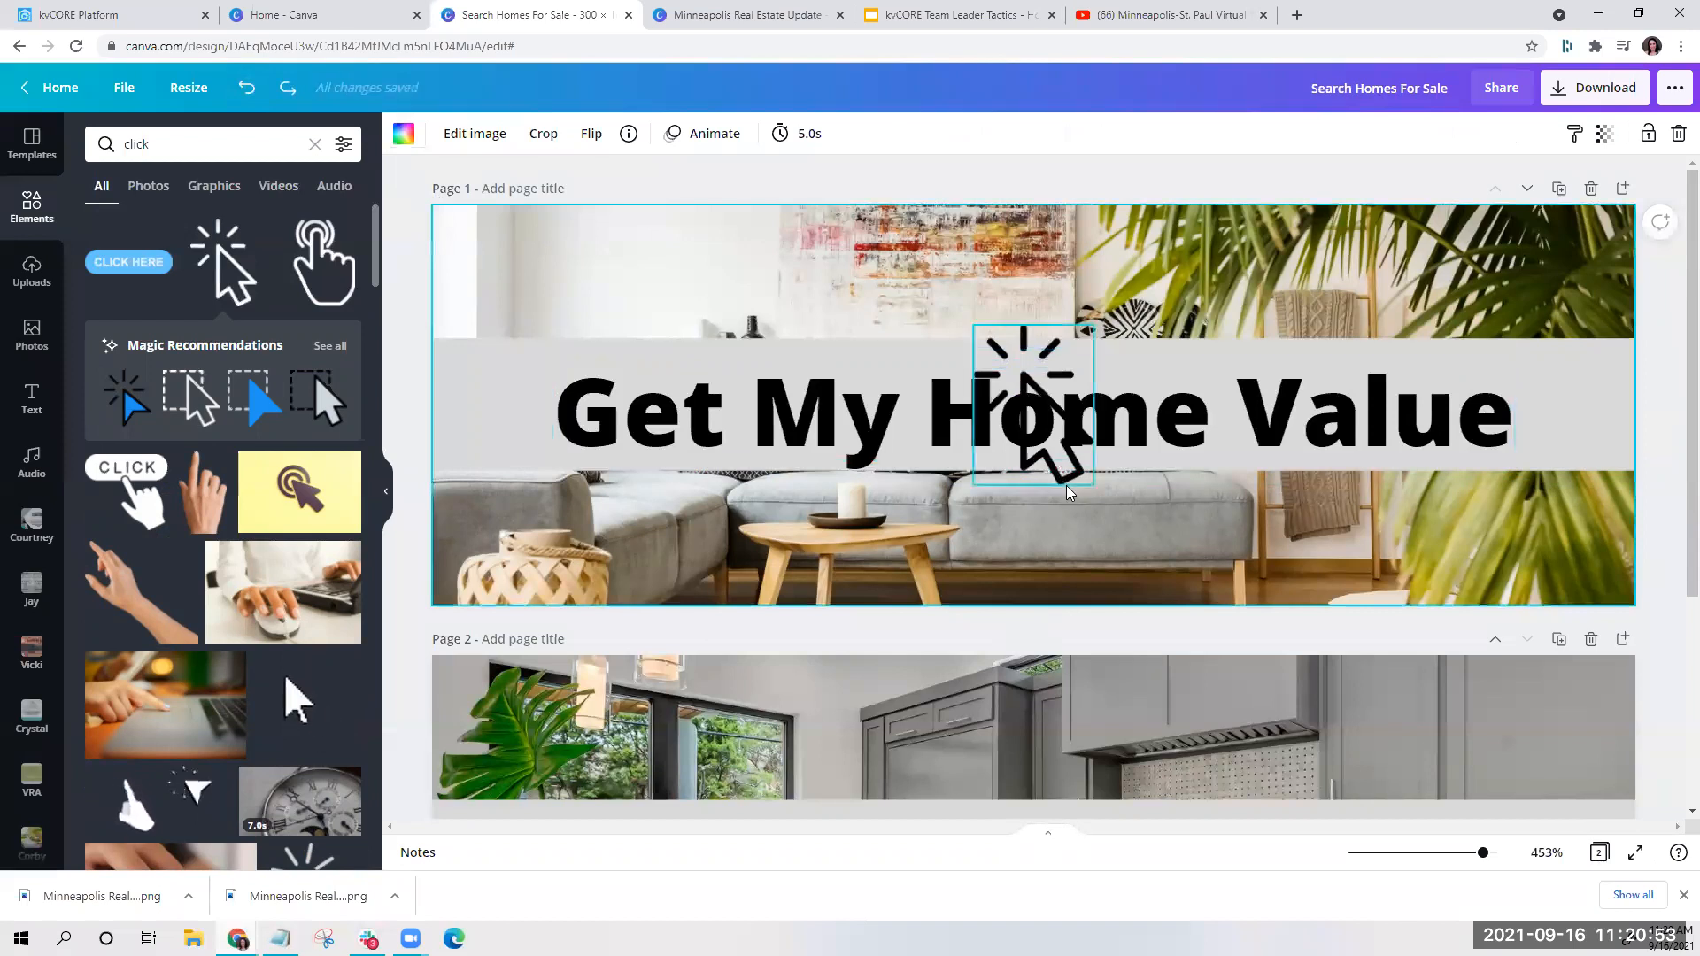
{"action": "left_click_drag", "start_coordinate": [1189, 573], "coordinate": [1597, 549]}
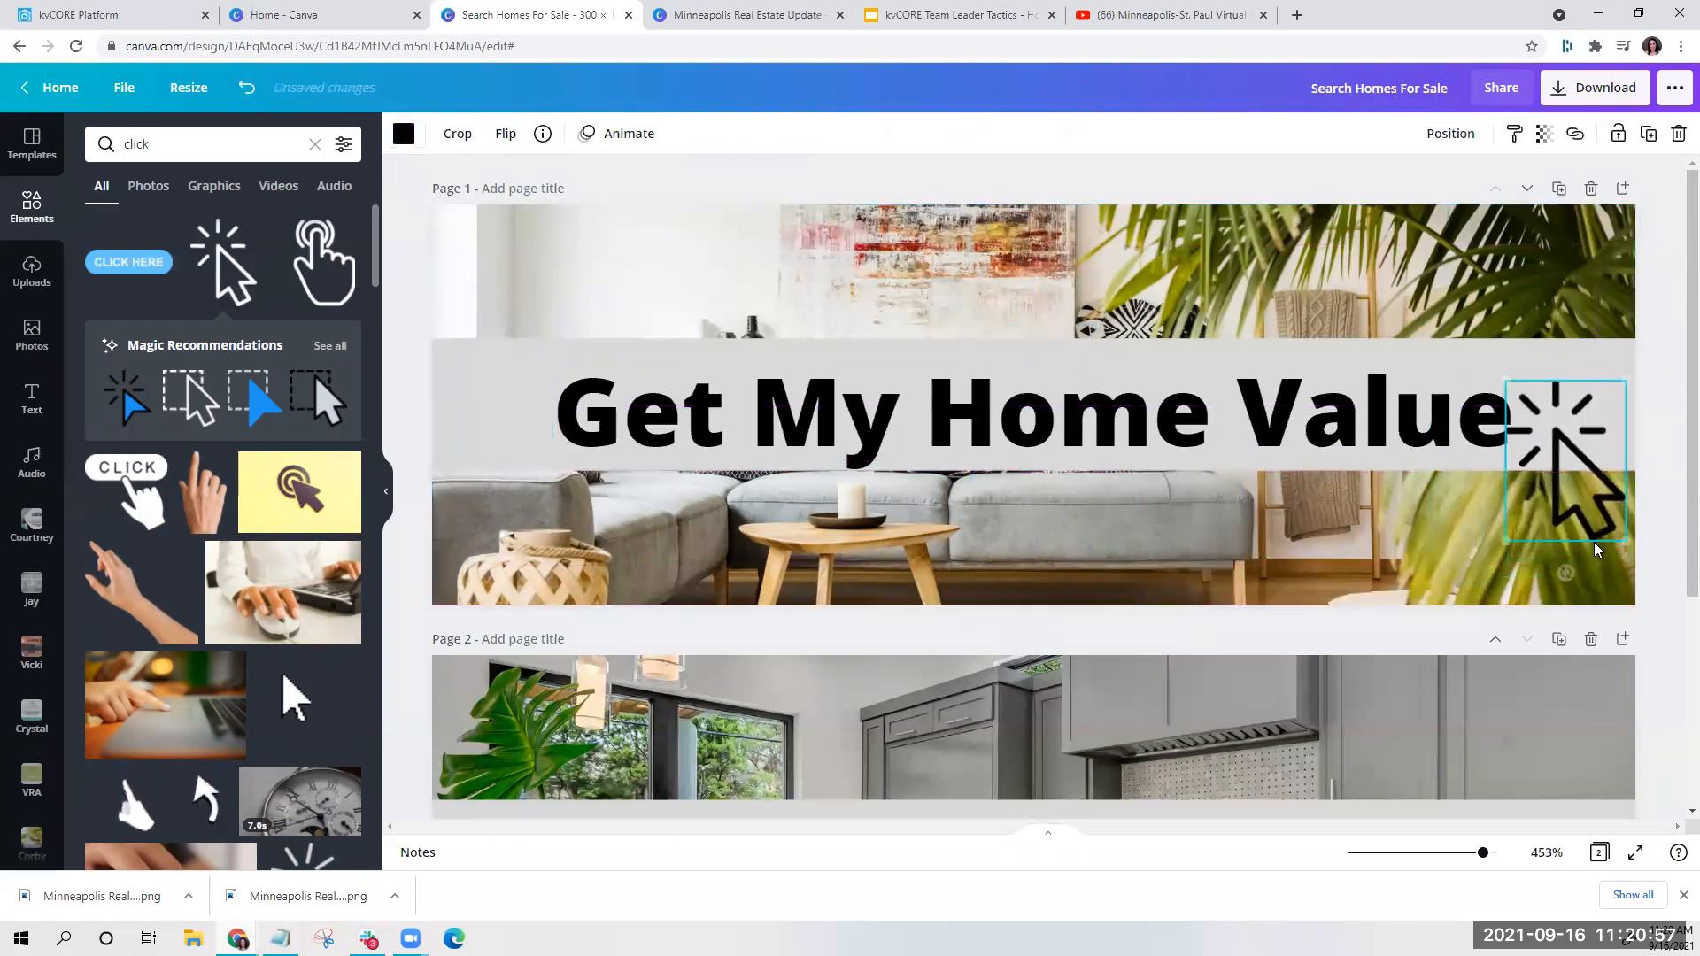
Place a copy of the cursor graphic after the page 2 heading, shifting "Search Homes For Sale" slightly left to make room
{"action": "scroll", "coordinate": [1576, 496], "scroll_direction": "down", "scroll_amount": 4}
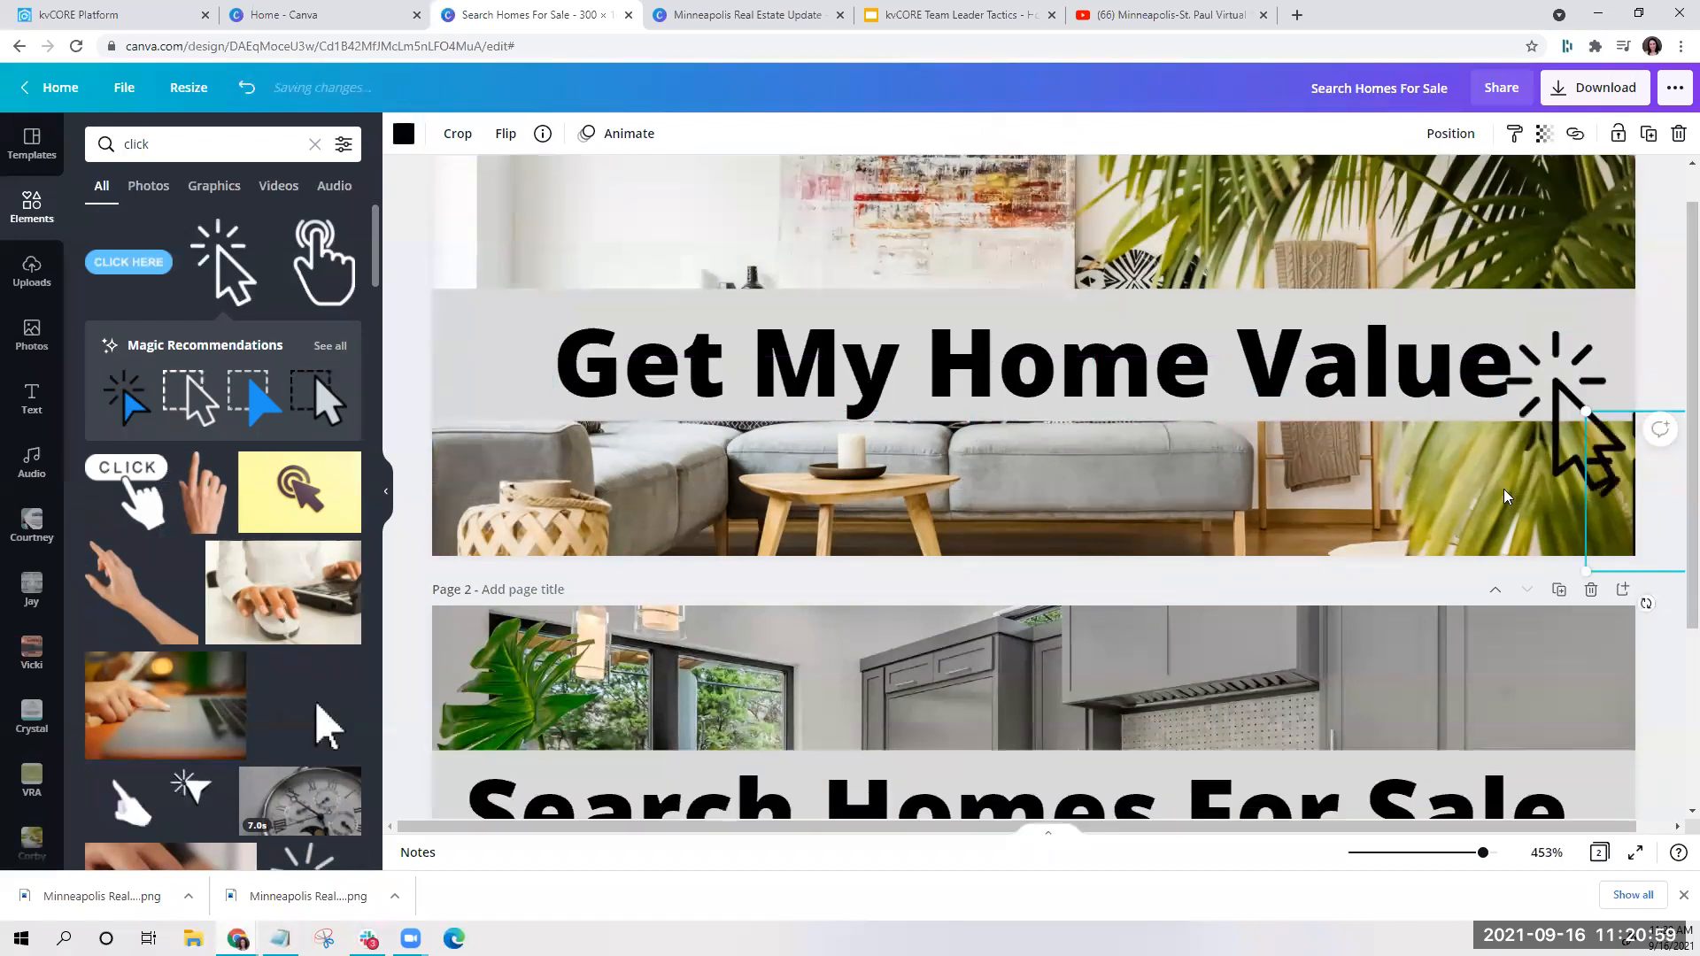
{"action": "left_click_drag", "start_coordinate": [1510, 527], "coordinate": [1507, 737]}
{"action": "left_click", "coordinate": [1143, 559]}
{"action": "key", "text": "ctrl+a"}
{"action": "left_click", "coordinate": [766, 468]}
{"action": "left_click_drag", "start_coordinate": [758, 531], "coordinate": [733, 537]}
{"action": "left_click_drag", "start_coordinate": [1552, 611], "coordinate": [1580, 591]}
{"action": "left_click", "coordinate": [1225, 804]}
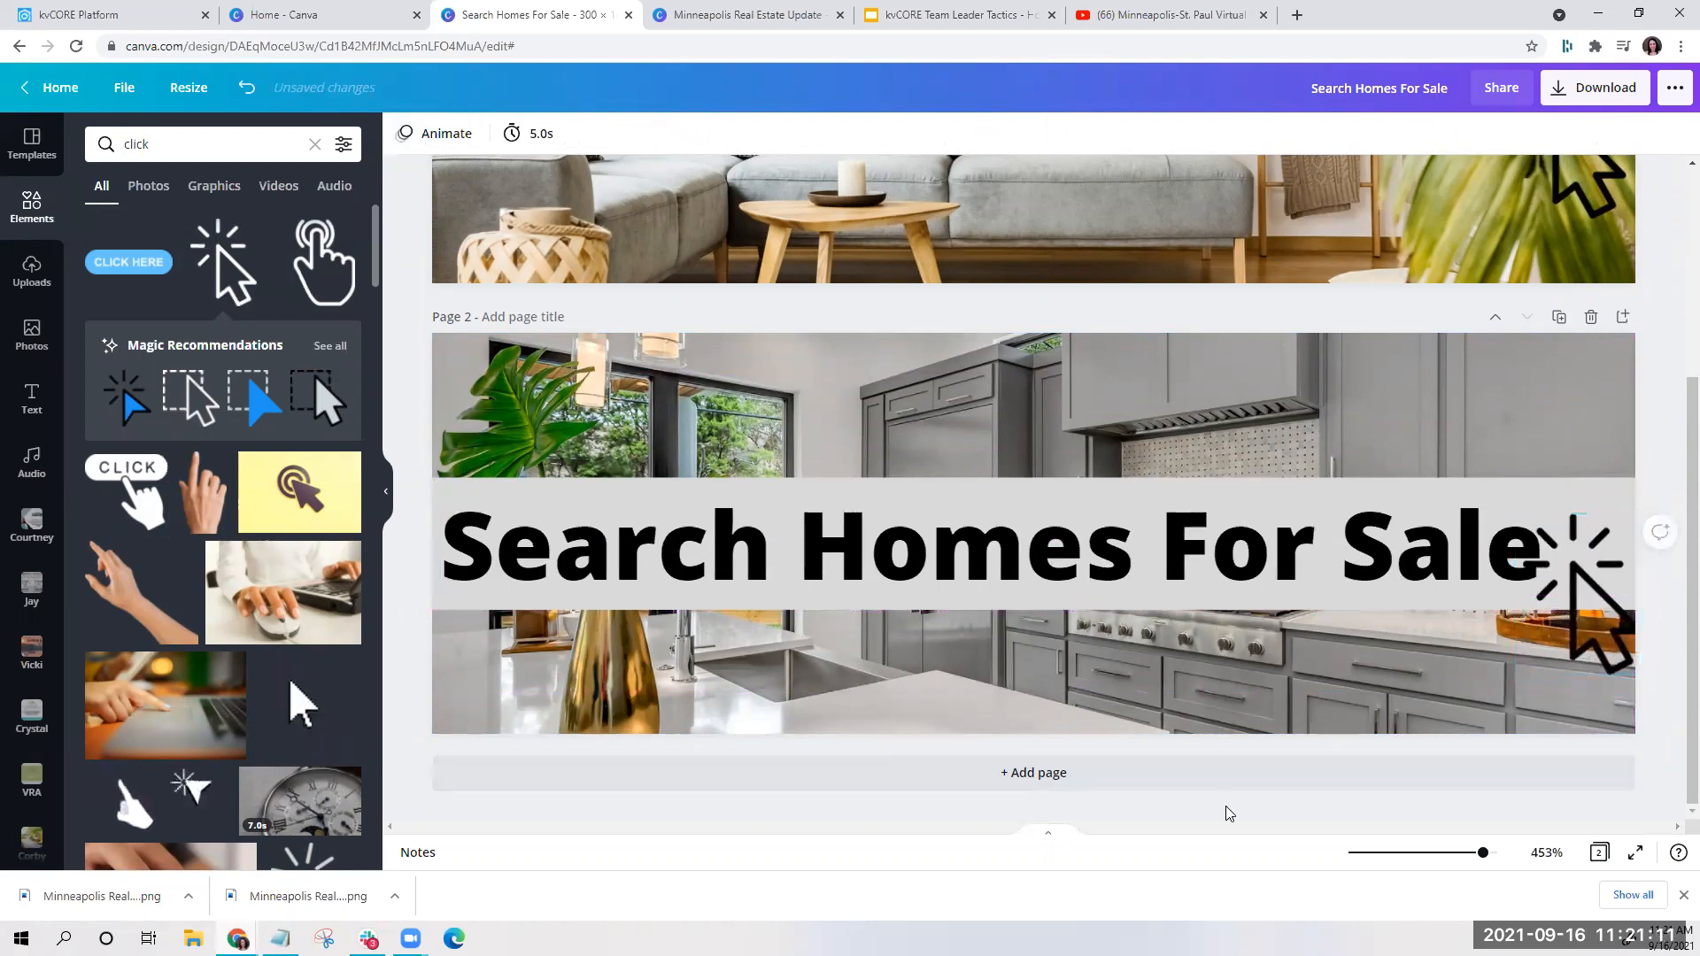
Download only page 1 of the design as a PNG
{"action": "scroll", "coordinate": [663, 413], "scroll_direction": "up", "scroll_amount": 3}
{"action": "scroll", "coordinate": [664, 413], "scroll_direction": "up", "scroll_amount": 2}
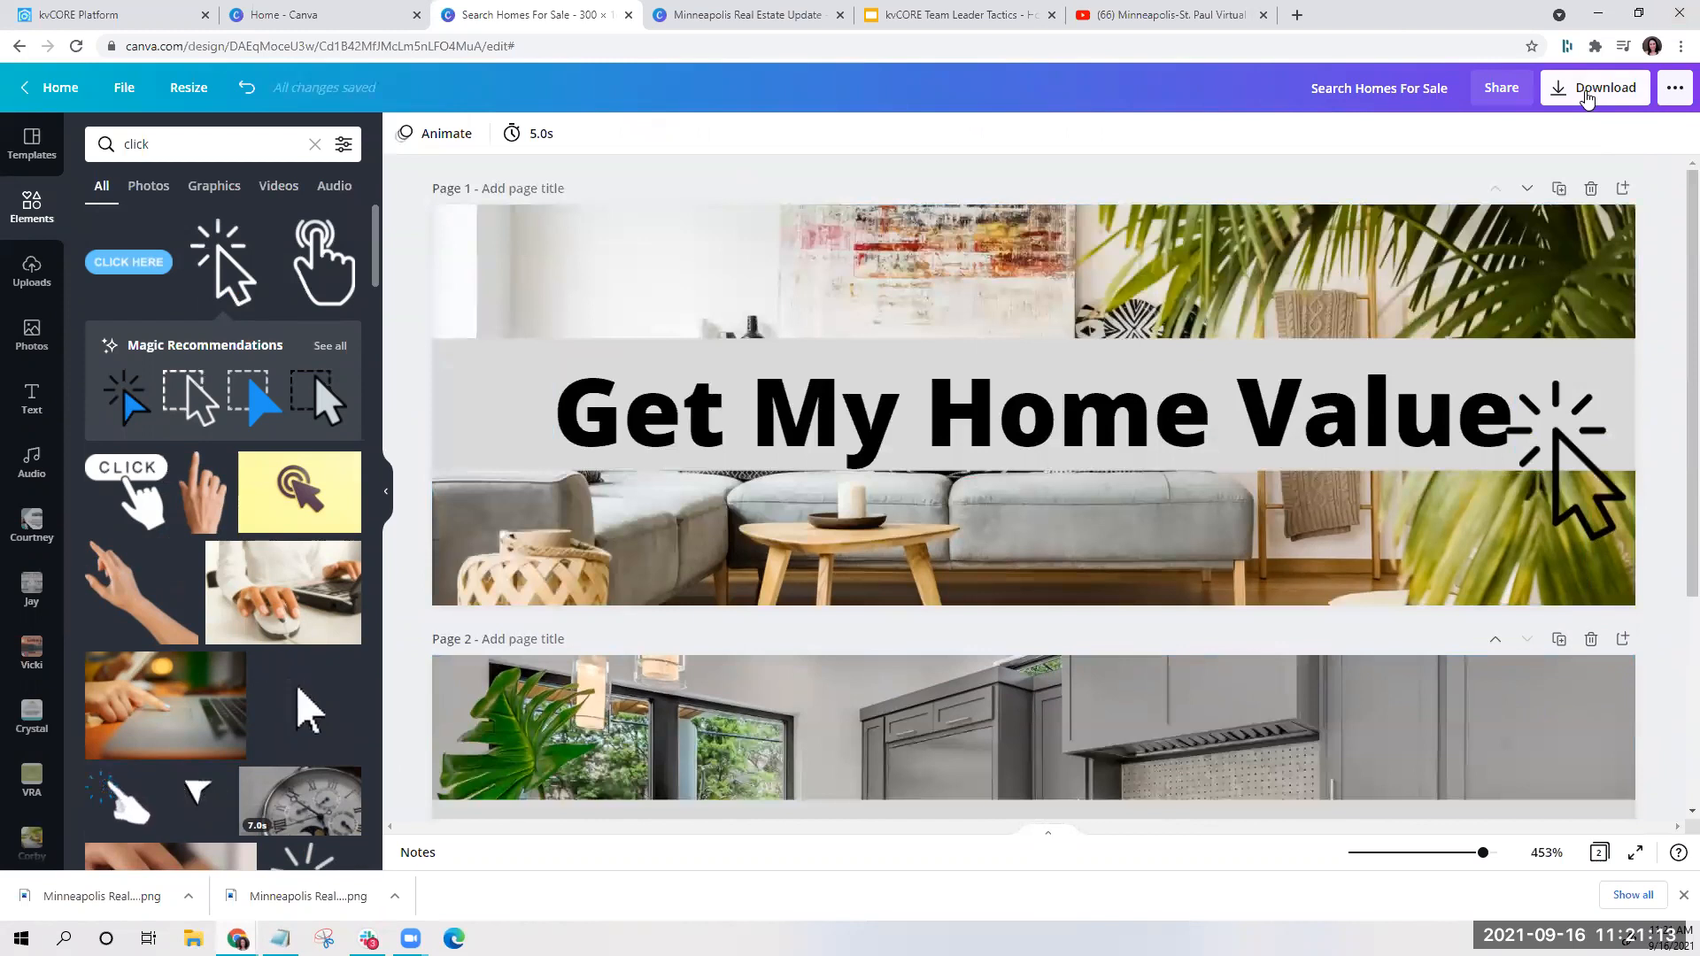
{"action": "left_click", "coordinate": [1587, 98]}
{"action": "left_click", "coordinate": [1444, 221]}
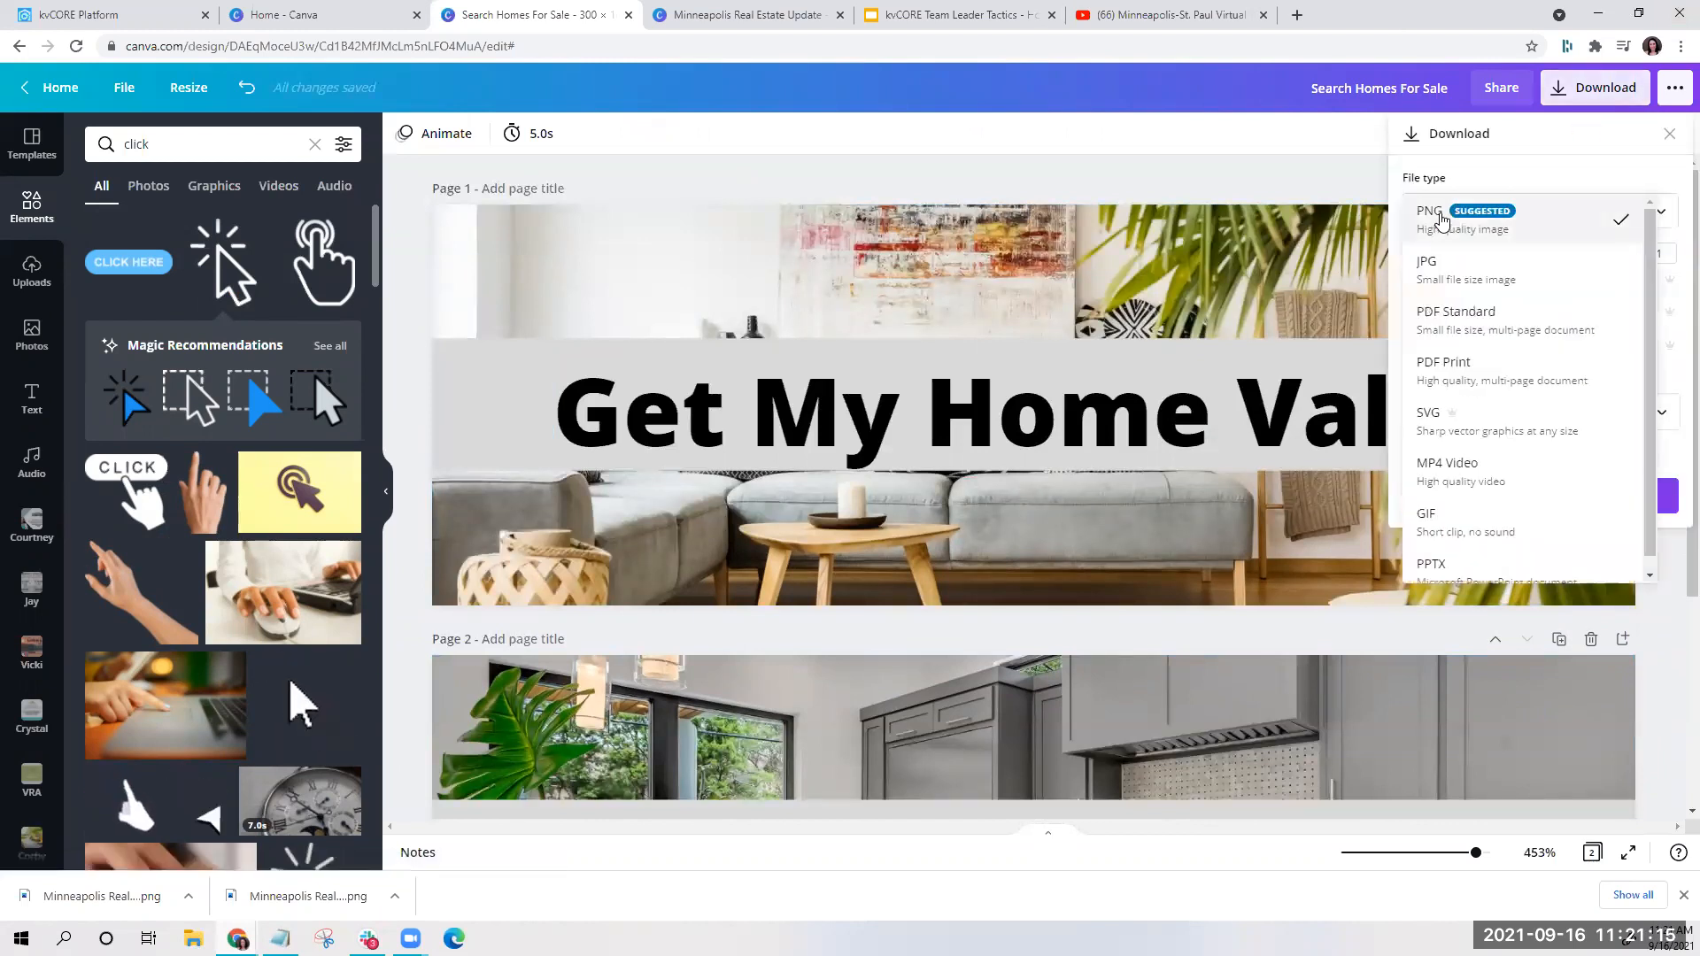
{"action": "left_click", "coordinate": [1442, 222]}
{"action": "left_click", "coordinate": [1590, 411]}
{"action": "left_click", "coordinate": [1659, 463]}
{"action": "left_click", "coordinate": [1659, 511]}
{"action": "left_click", "coordinate": [1613, 627]}
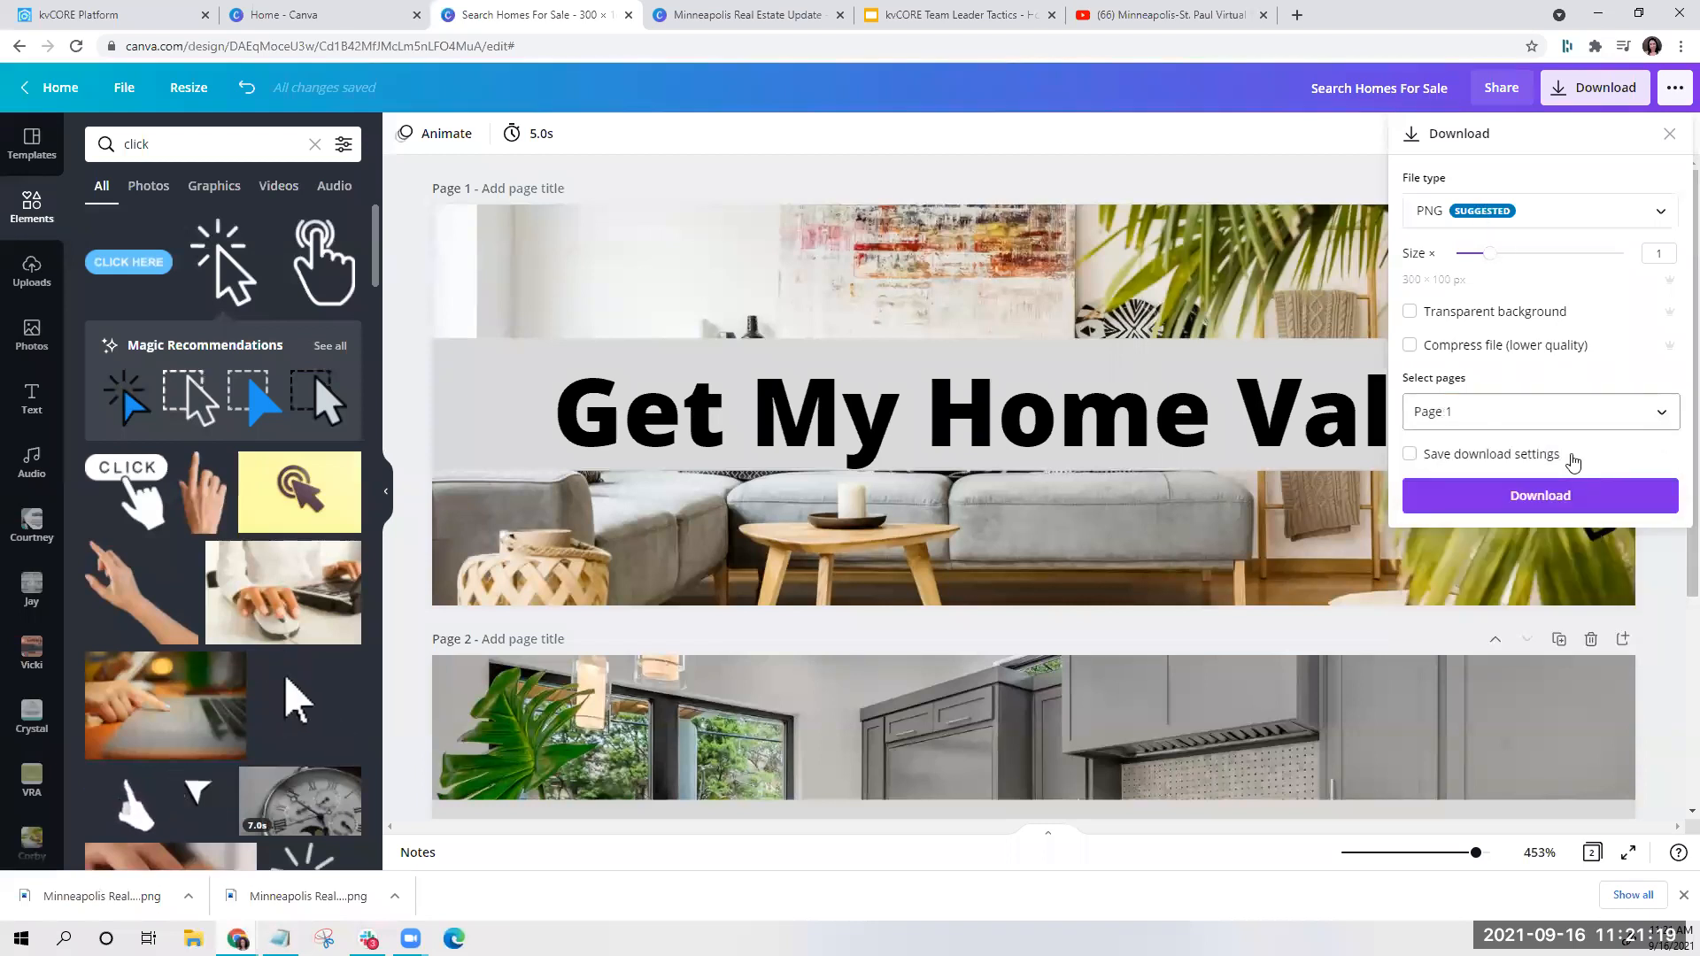
{"action": "left_click", "coordinate": [1558, 495]}
Download only page 2 of the design as a PNG
{"action": "left_click", "coordinate": [1574, 100]}
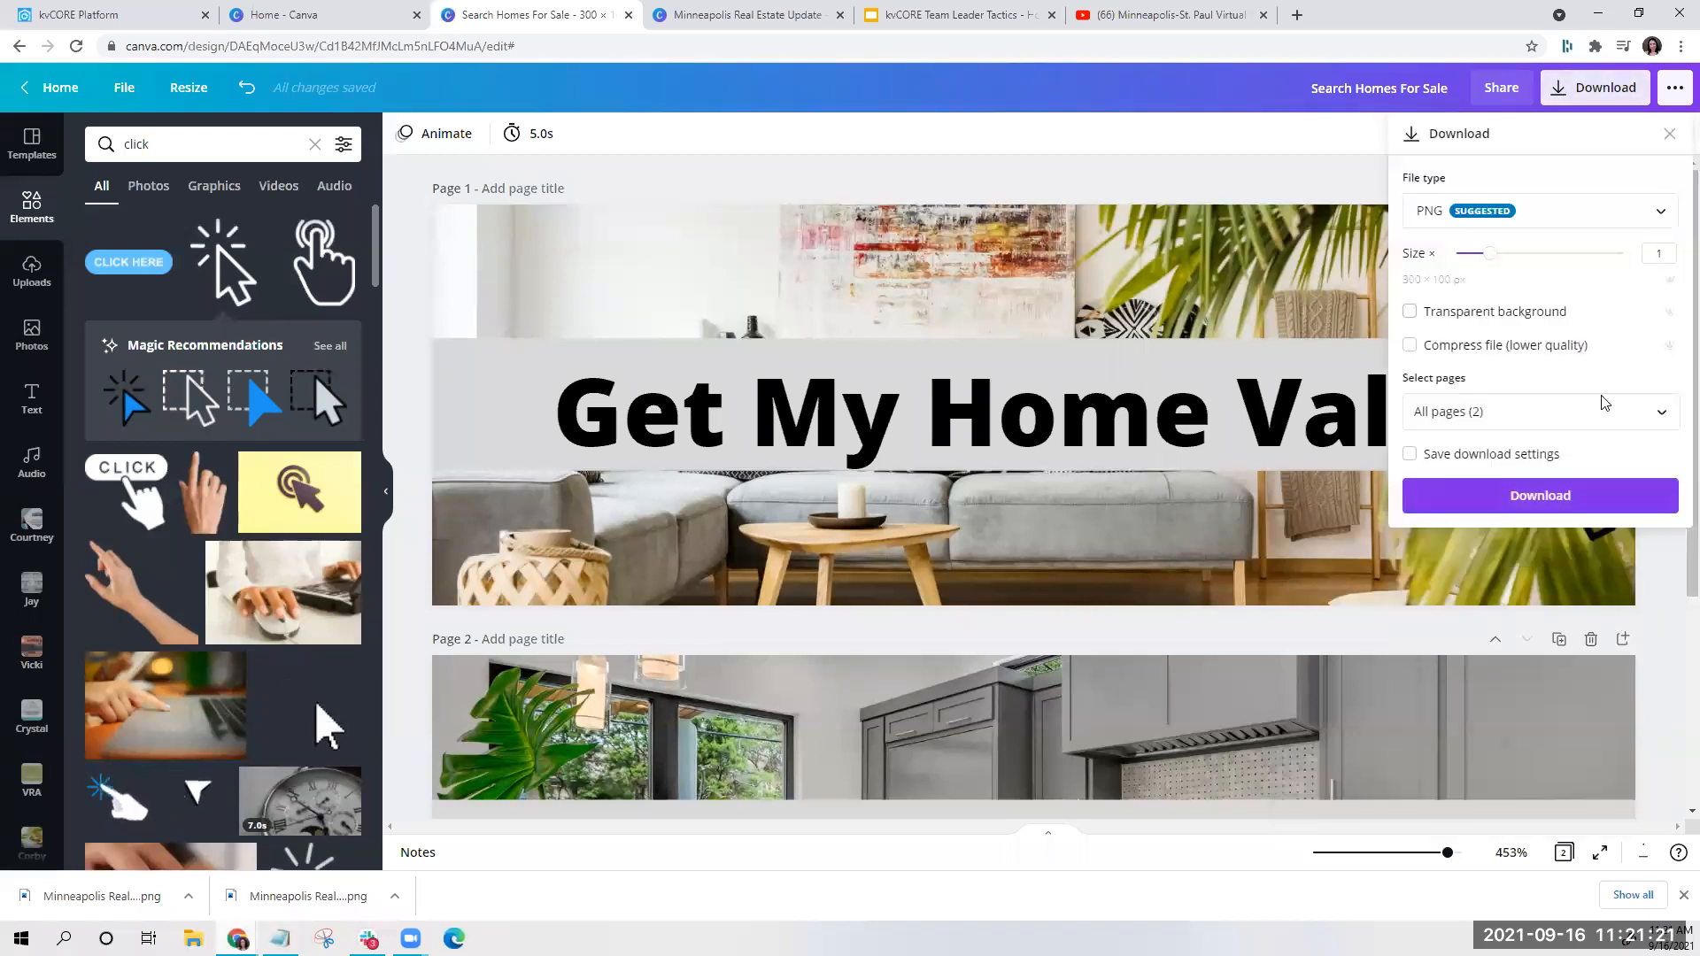
{"action": "left_click", "coordinate": [1646, 418]}
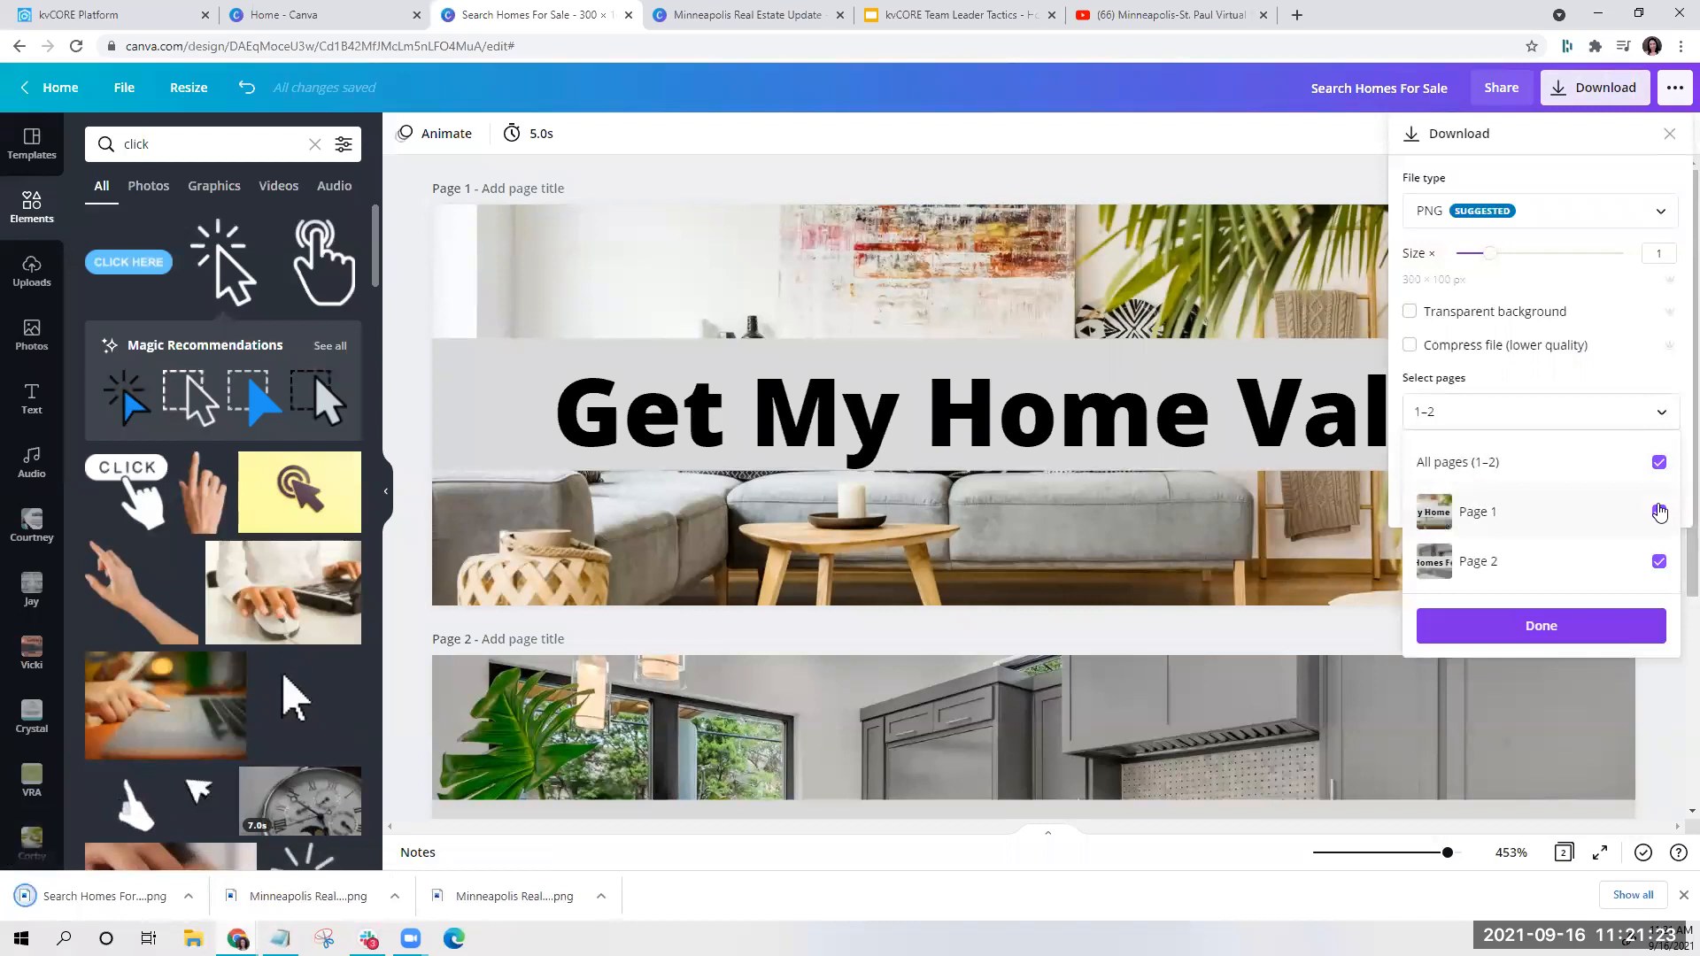
{"action": "left_click", "coordinate": [1659, 462]}
{"action": "left_click", "coordinate": [1659, 560]}
{"action": "left_click", "coordinate": [1600, 626]}
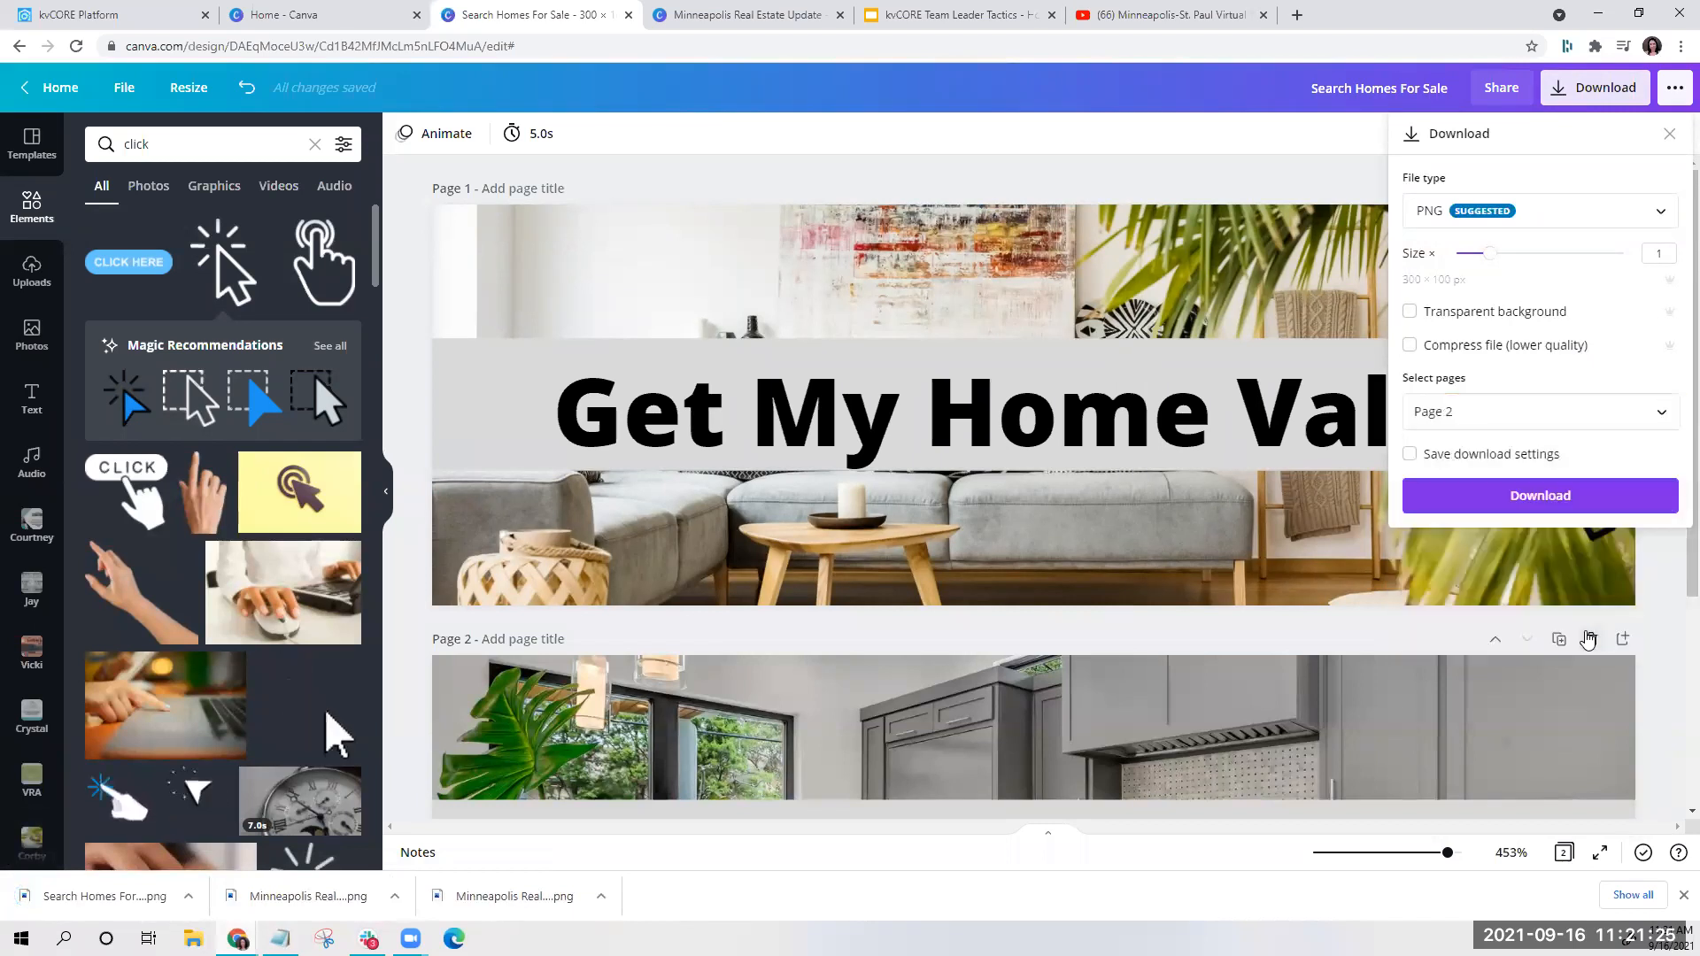
{"action": "left_click", "coordinate": [1542, 496]}
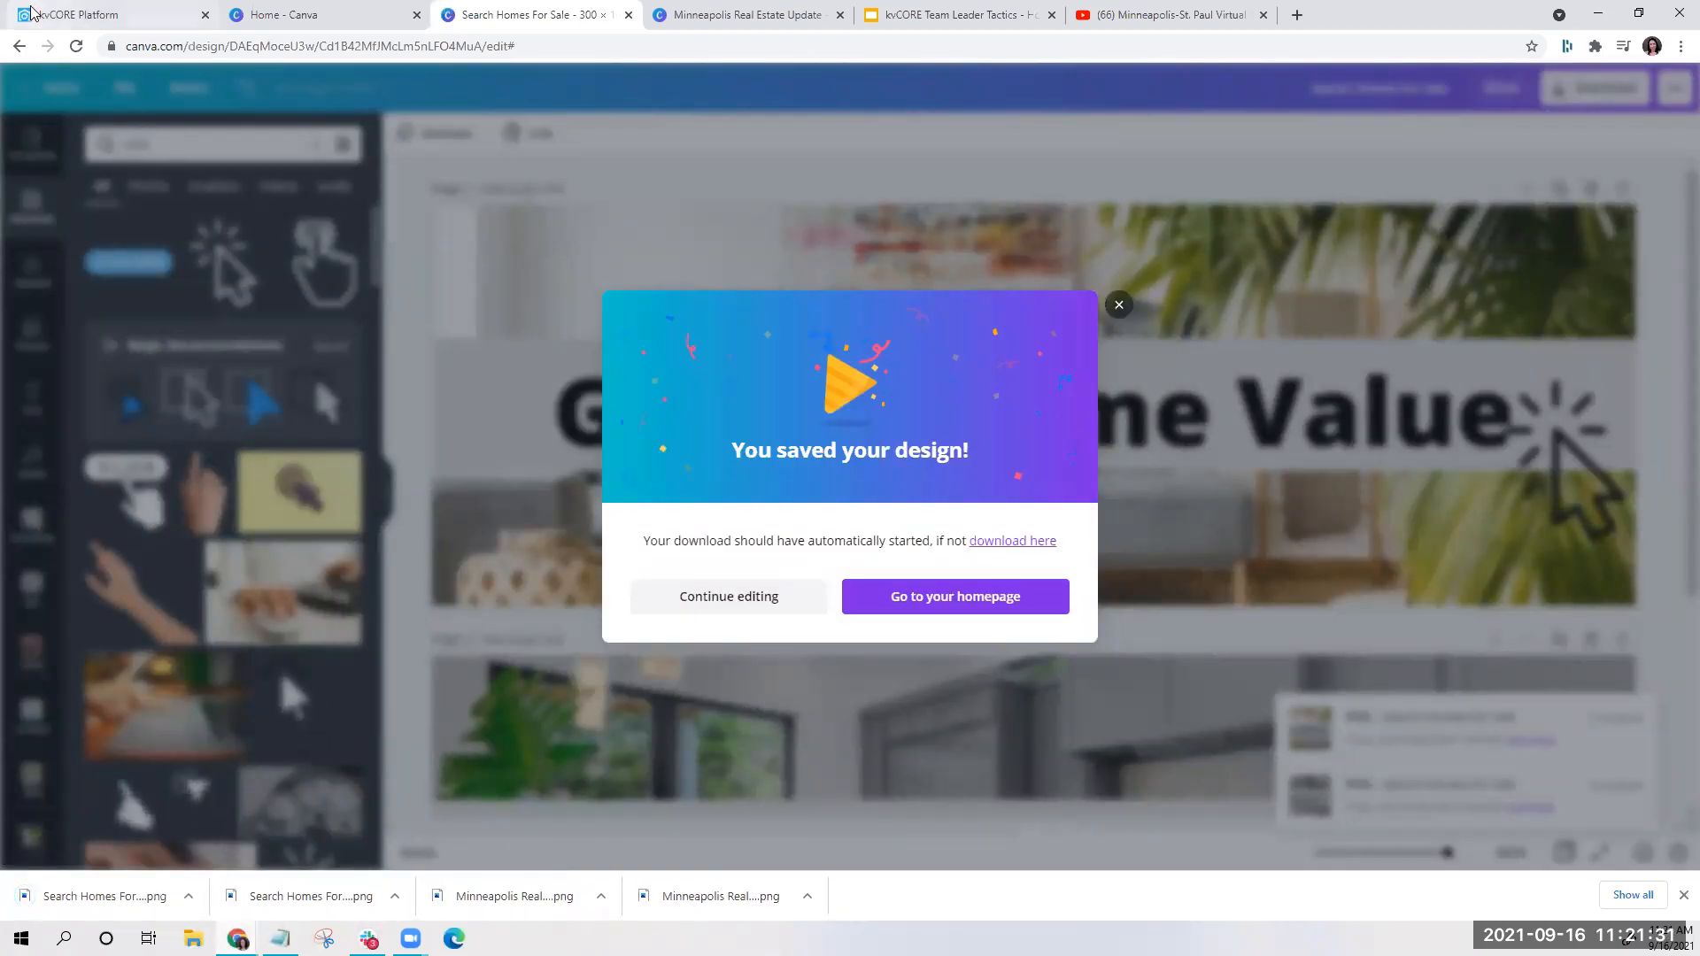
Switch to the kvCORE template editor and add an image block to each column of the row below the video
{"action": "left_click", "coordinate": [78, 14]}
{"action": "left_click", "coordinate": [600, 633]}
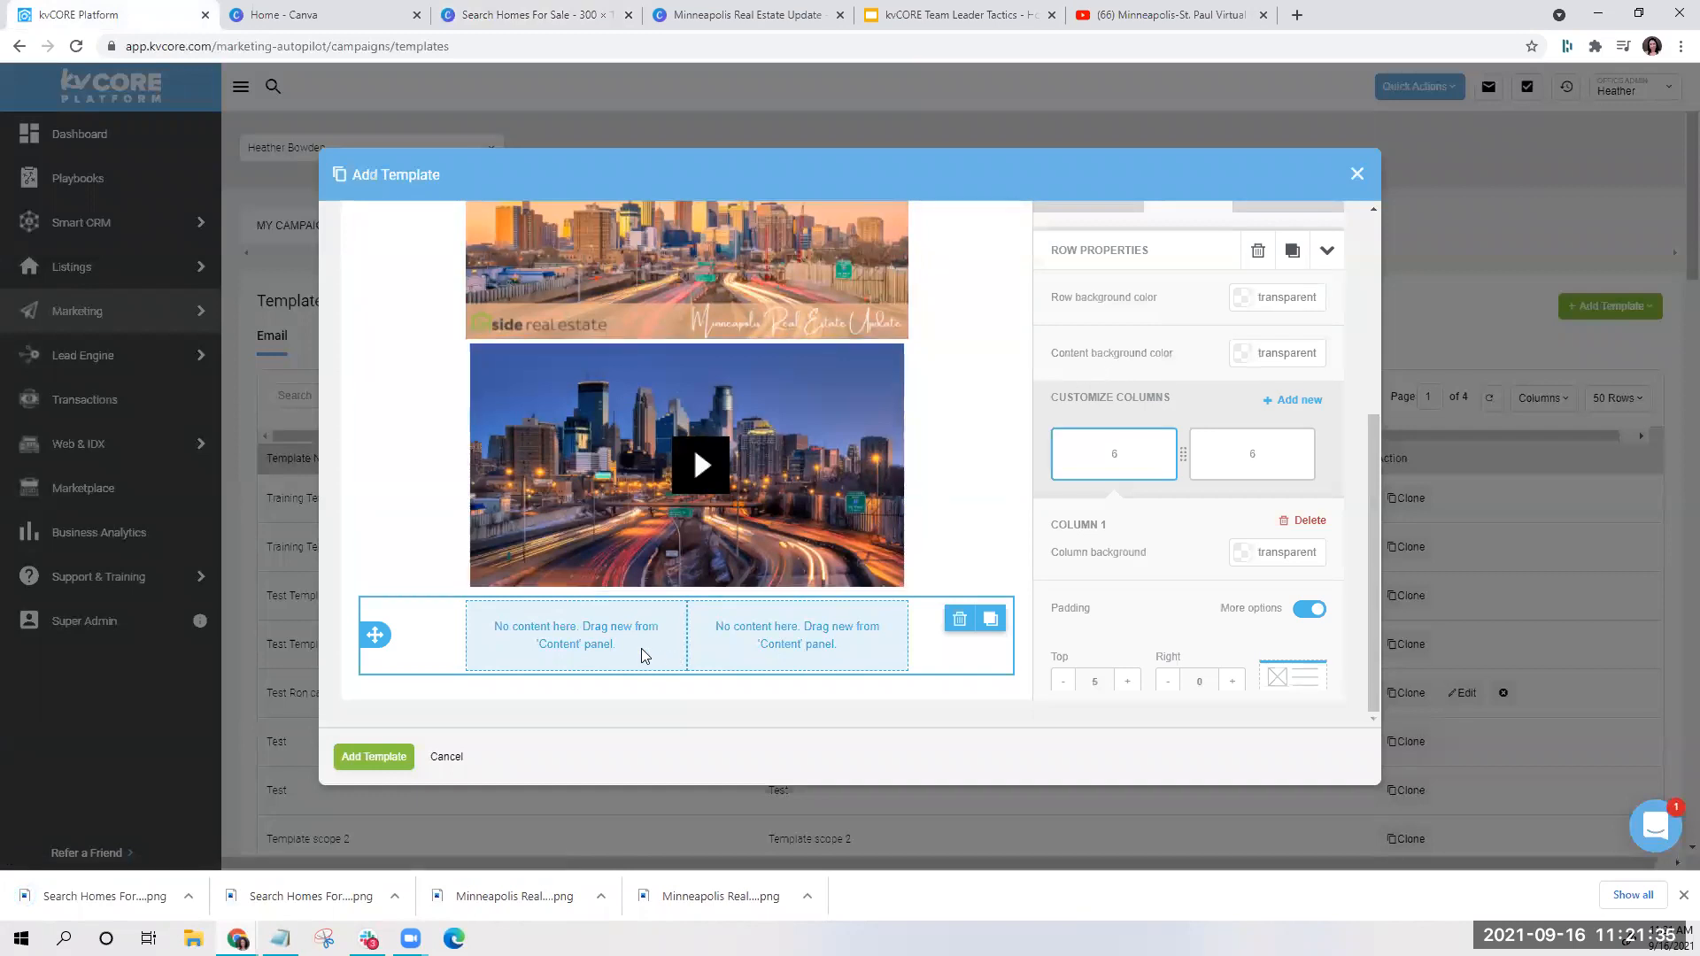
{"action": "scroll", "coordinate": [1098, 384], "scroll_direction": "up", "scroll_amount": 1}
{"action": "left_click", "coordinate": [1101, 266]}
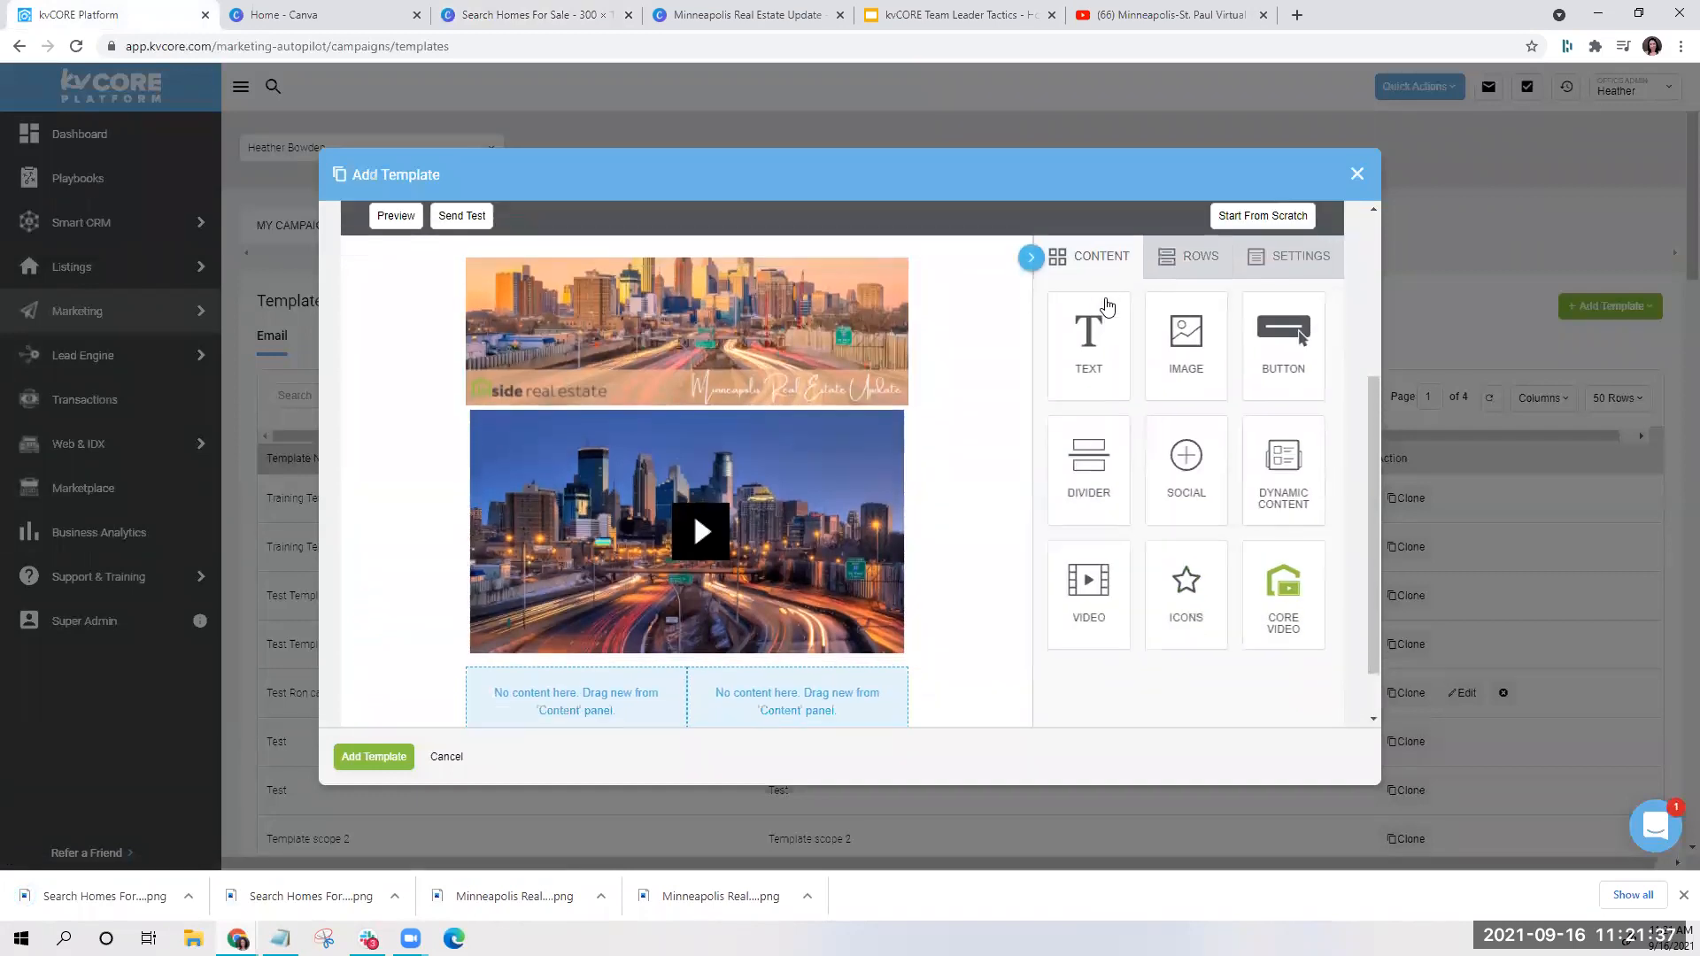
{"action": "scroll", "coordinate": [1107, 305], "scroll_direction": "down", "scroll_amount": 1}
{"action": "left_click_drag", "start_coordinate": [1187, 274], "coordinate": [862, 661]}
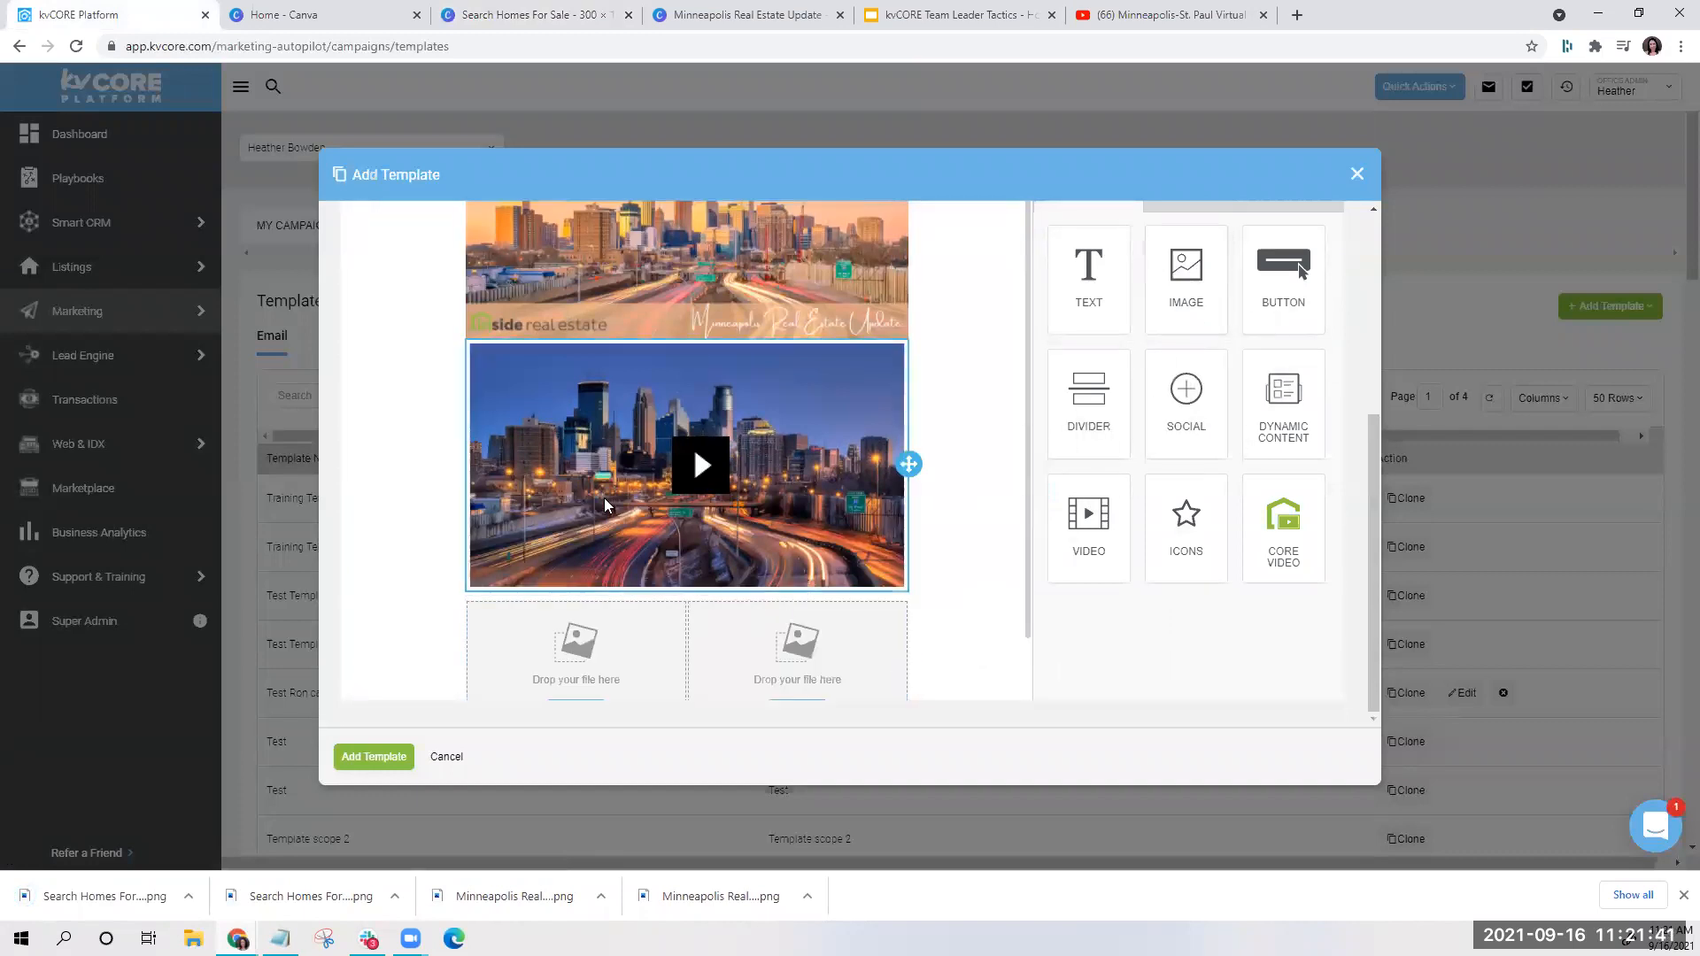
Upload "Search Homes For Sale (1).png" and "Search Homes For Sale.png" from Downloads through the first column's image block
{"action": "scroll", "coordinate": [605, 505], "scroll_direction": "down", "scroll_amount": 1}
{"action": "left_click", "coordinate": [587, 653]}
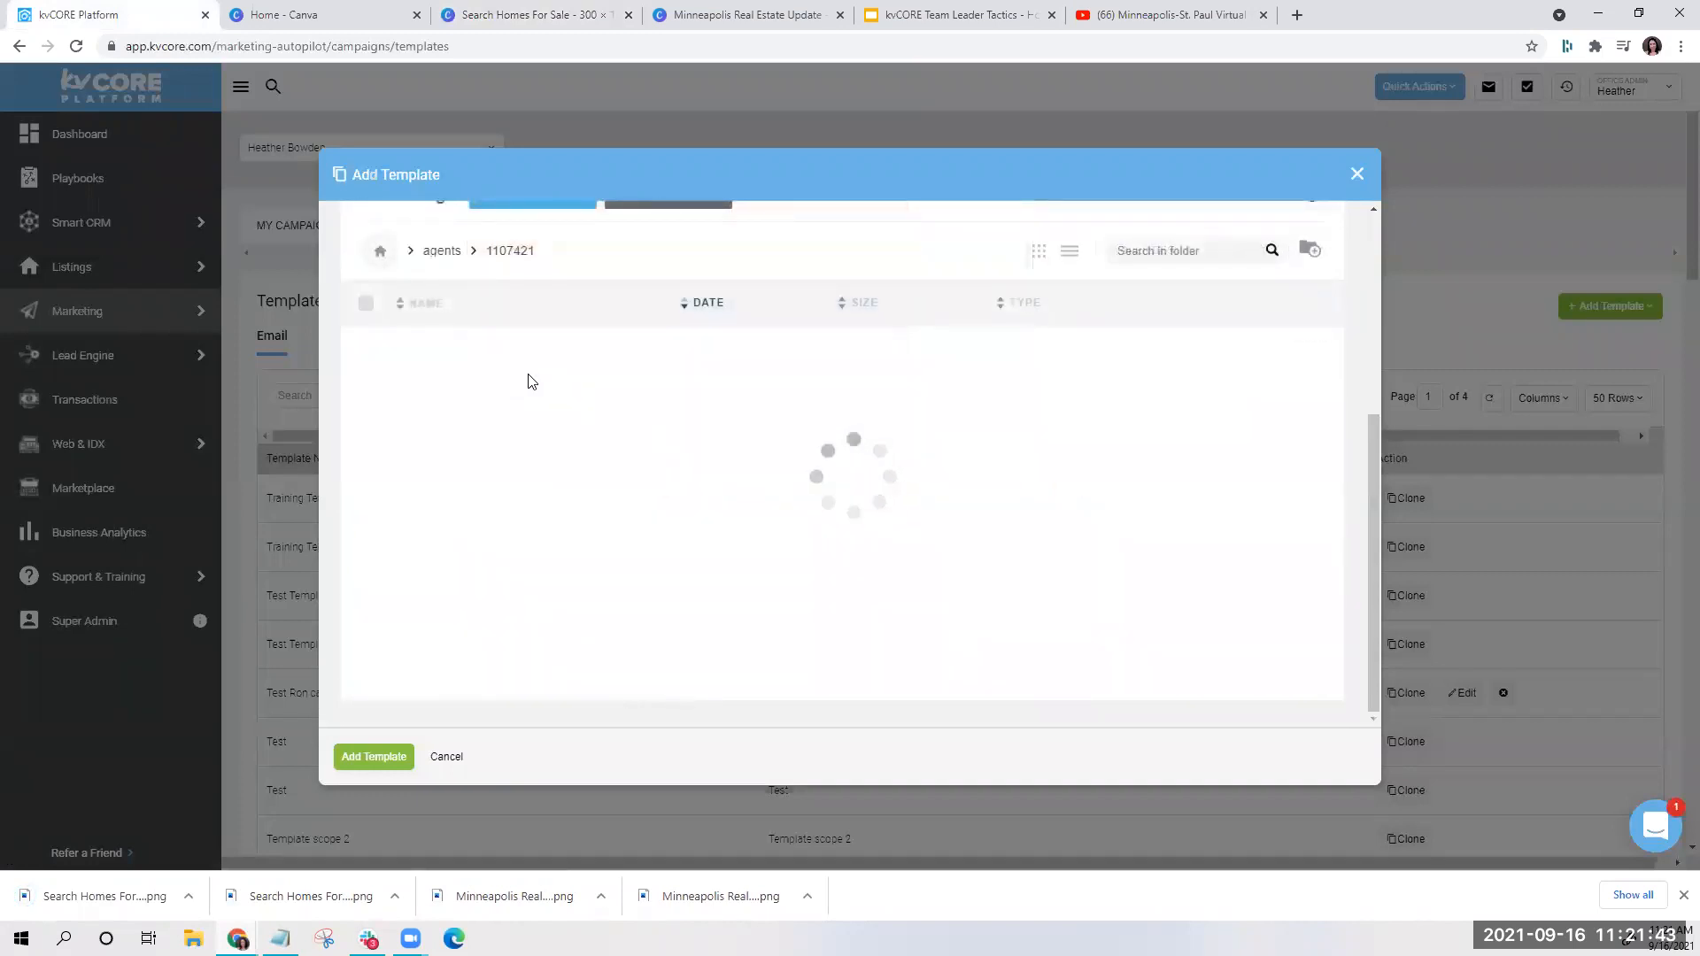
{"action": "scroll", "coordinate": [536, 368], "scroll_direction": "up", "scroll_amount": 1}
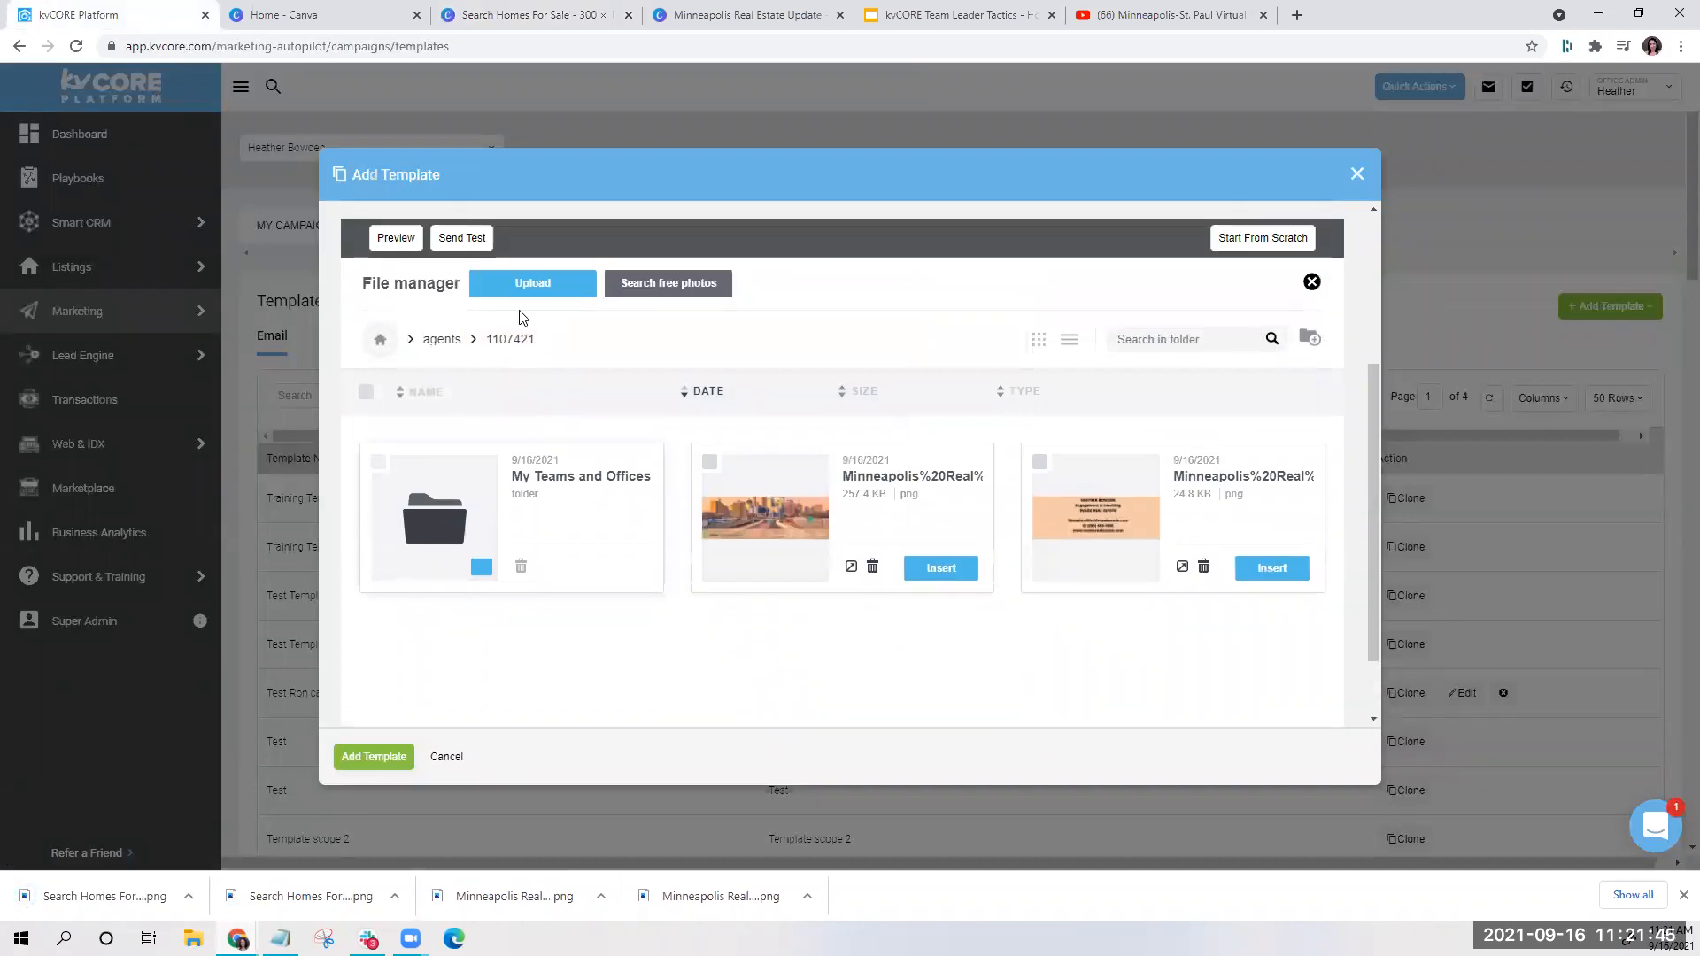
{"action": "left_click", "coordinate": [519, 292]}
{"action": "left_click", "coordinate": [297, 145]}
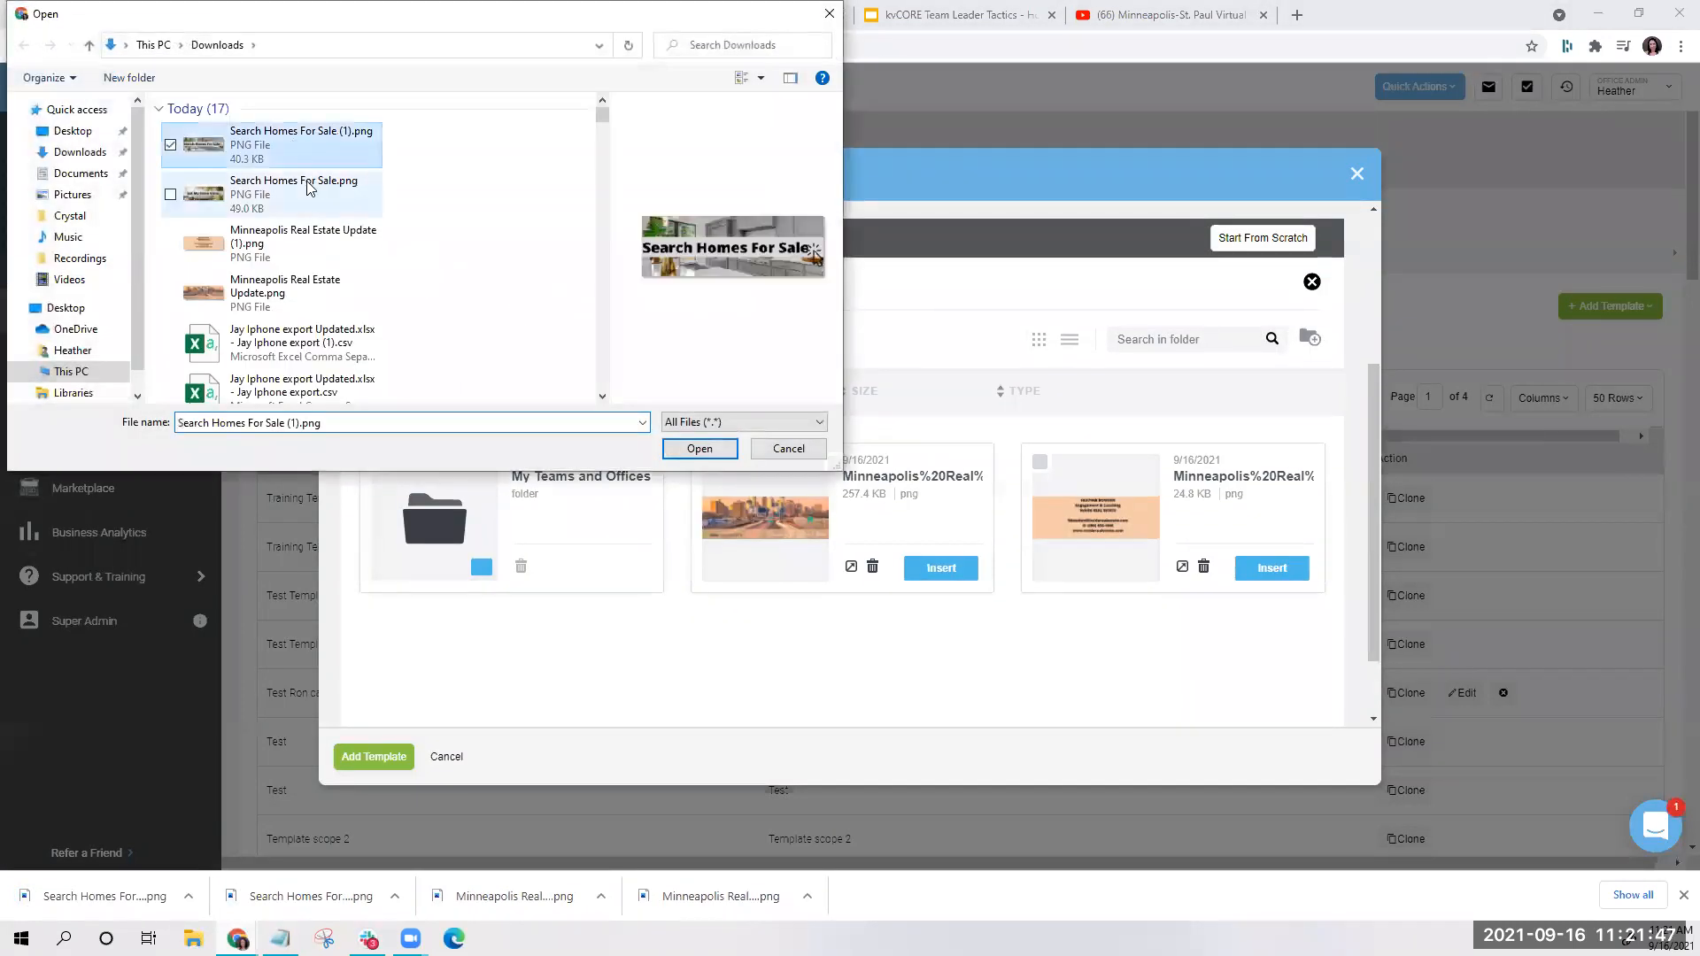
{"action": "left_click", "coordinate": [312, 213], "text": "ctrl"}
{"action": "left_click", "coordinate": [699, 449]}
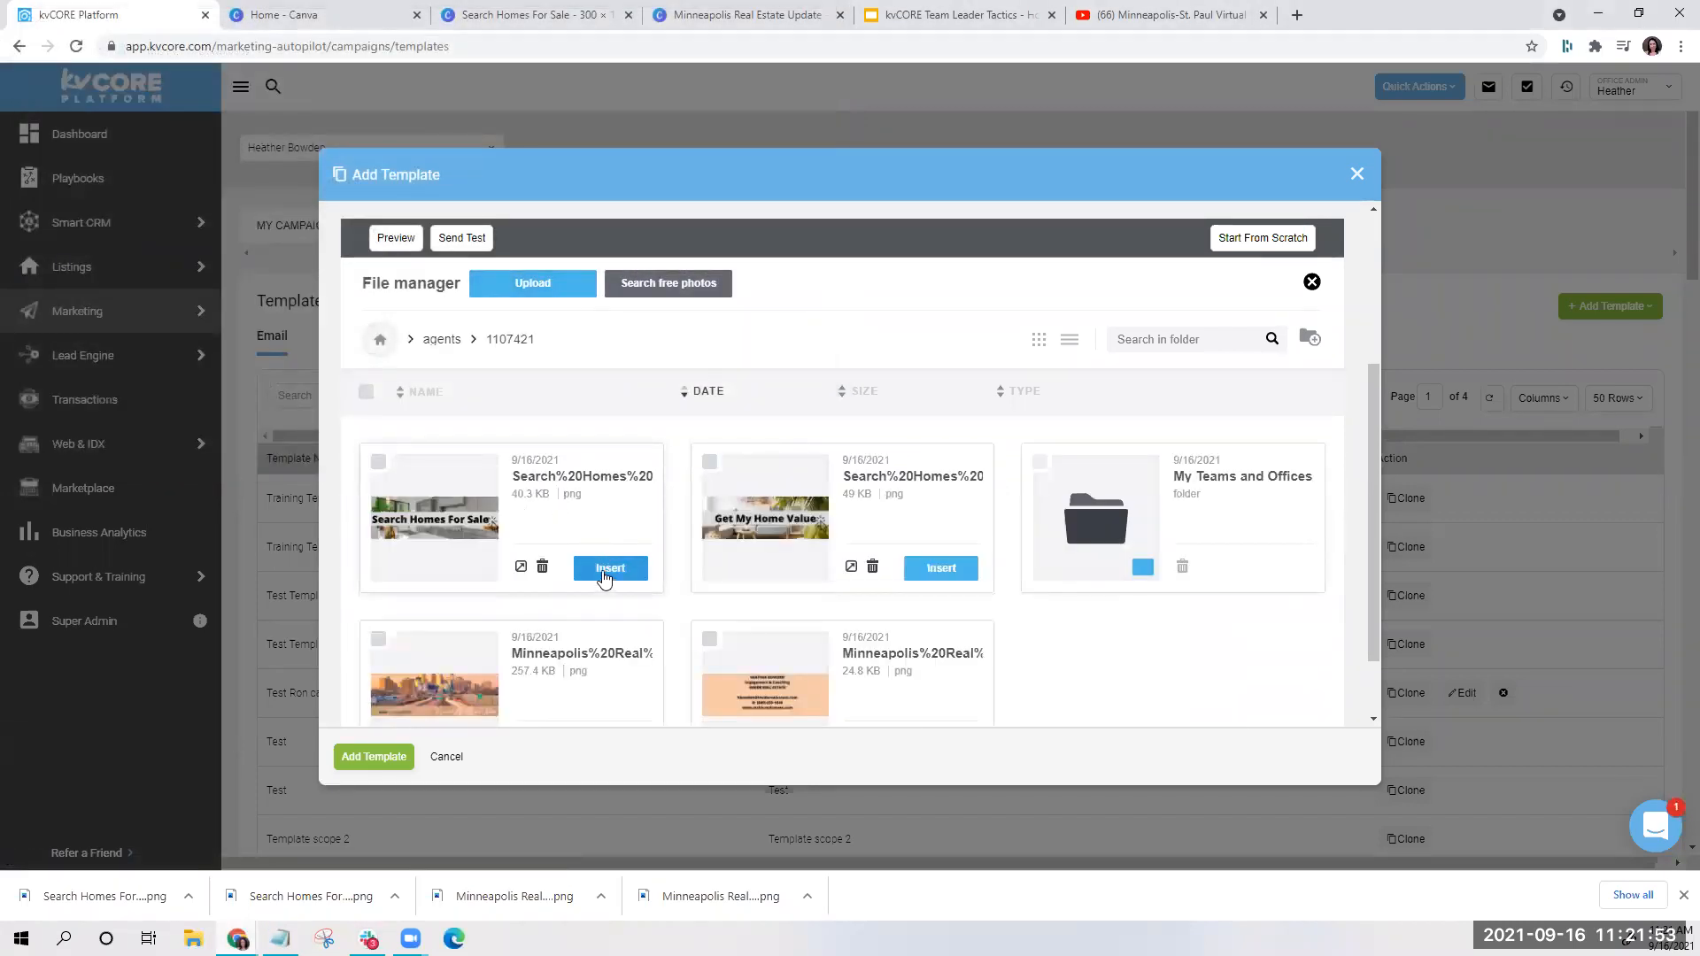
Insert the Search Homes For Sale graphic in the first column and the Get My Home Value graphic in the second
{"action": "left_click", "coordinate": [611, 568]}
{"action": "left_click", "coordinate": [784, 660]}
{"action": "scroll", "coordinate": [784, 664], "scroll_direction": "down", "scroll_amount": 1}
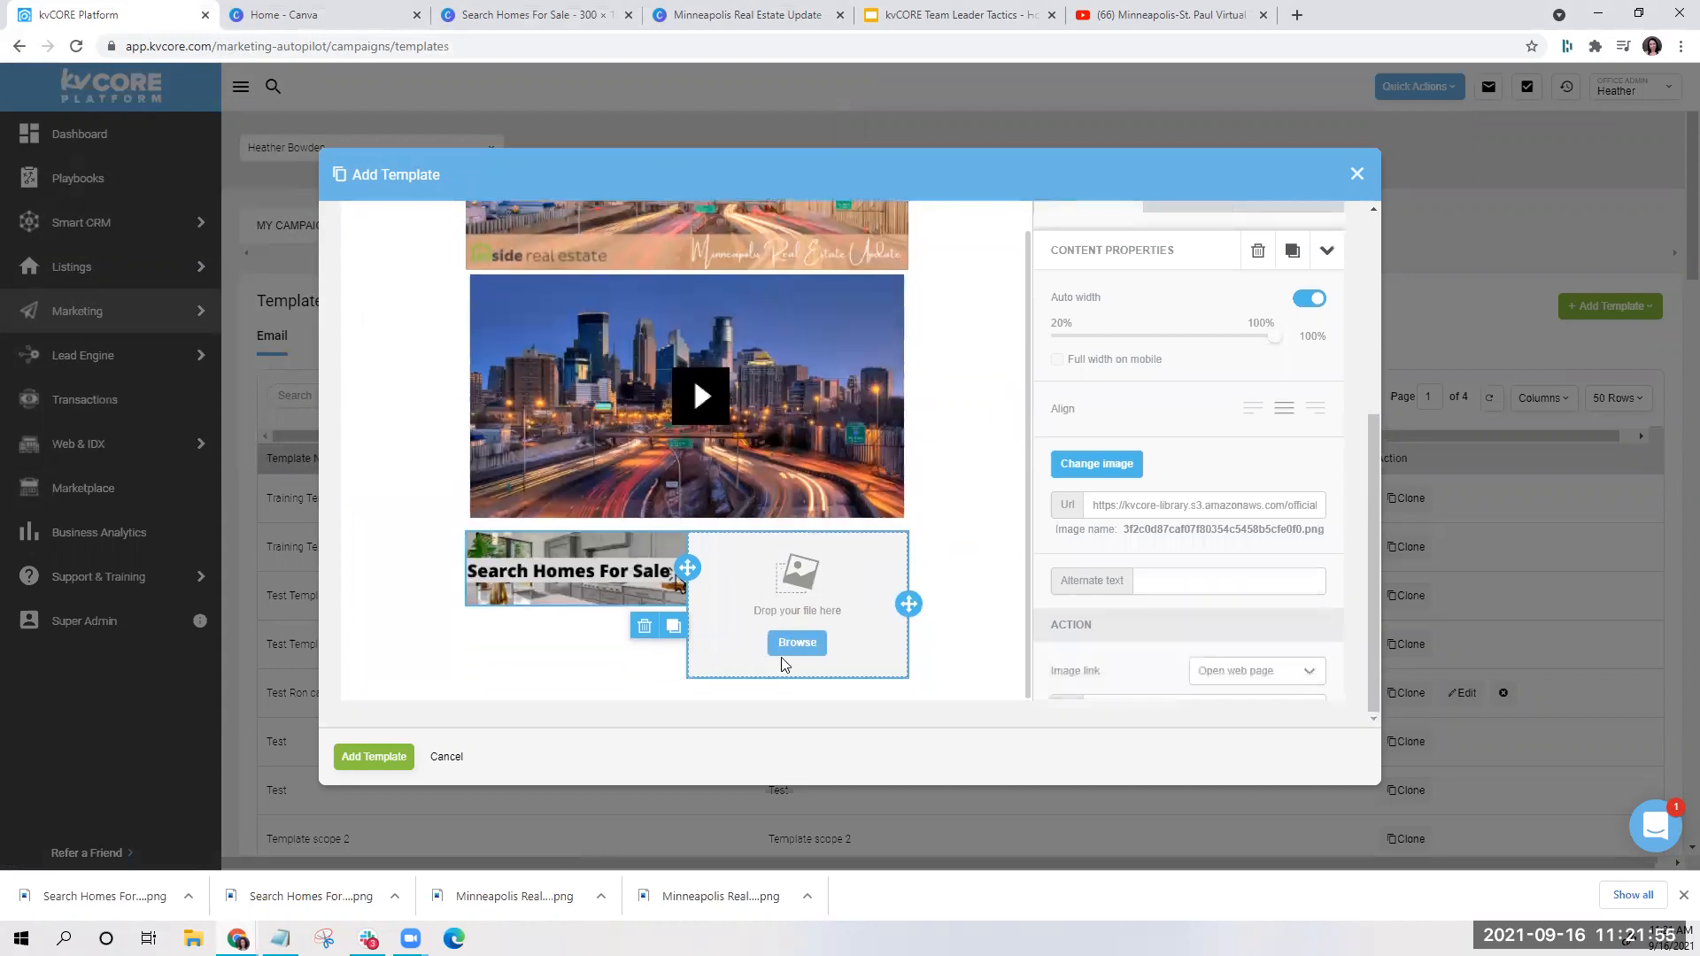
{"action": "left_click", "coordinate": [784, 652]}
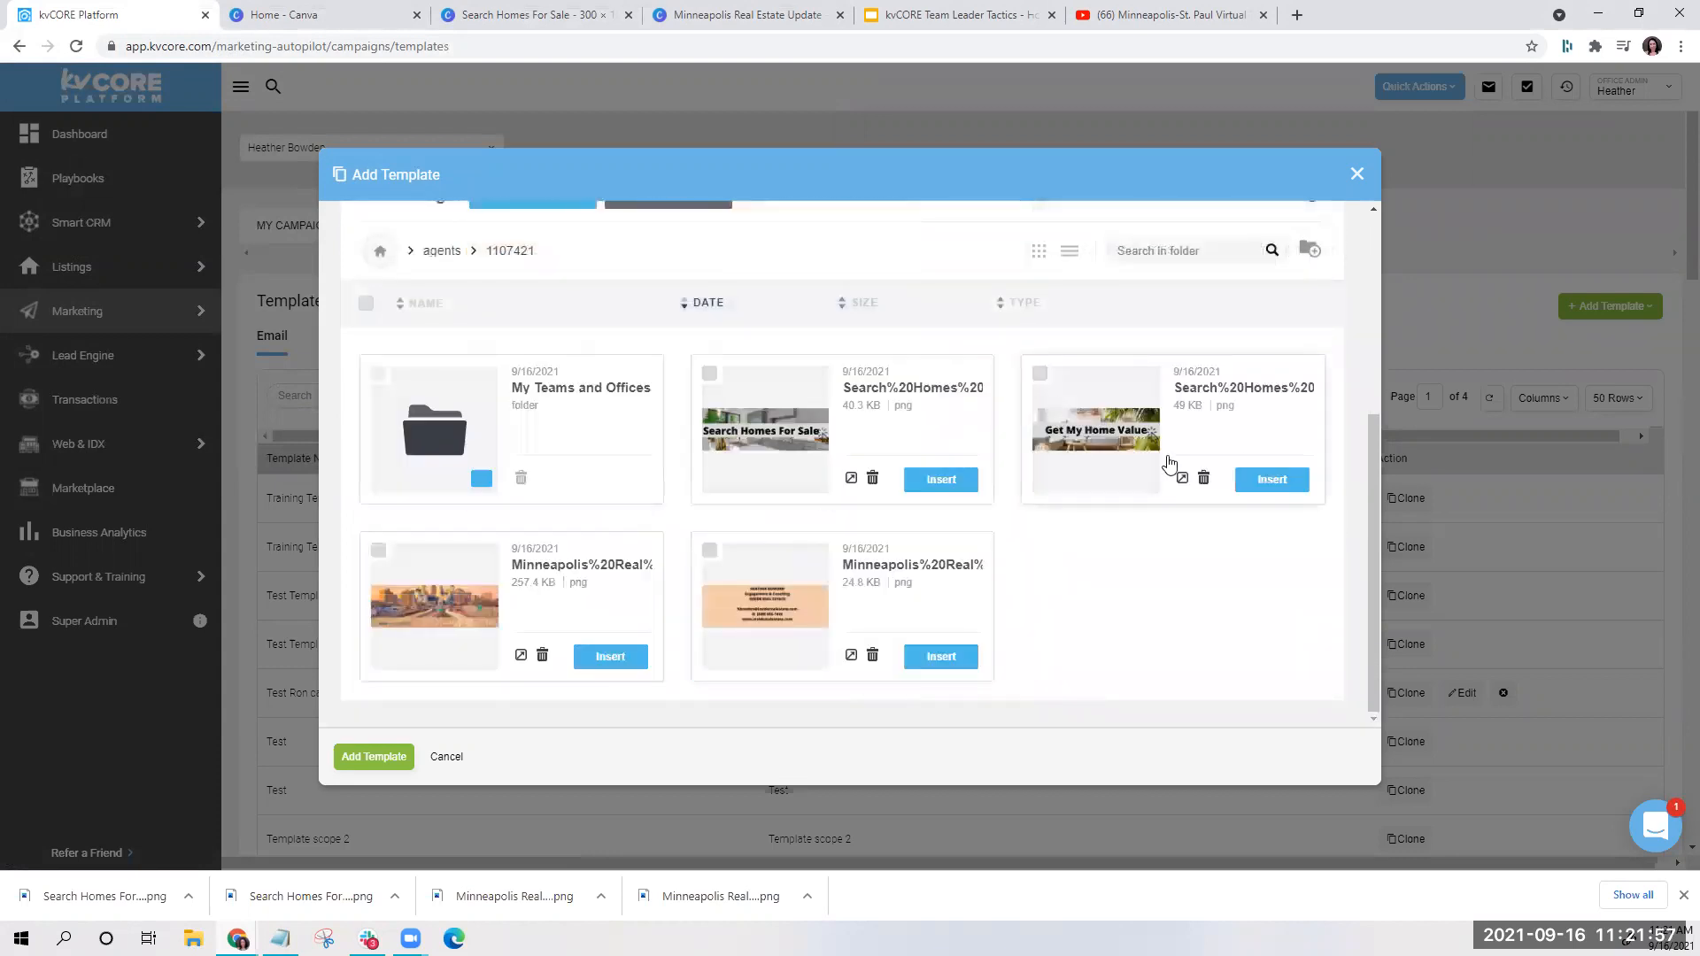
{"action": "left_click", "coordinate": [1266, 479]}
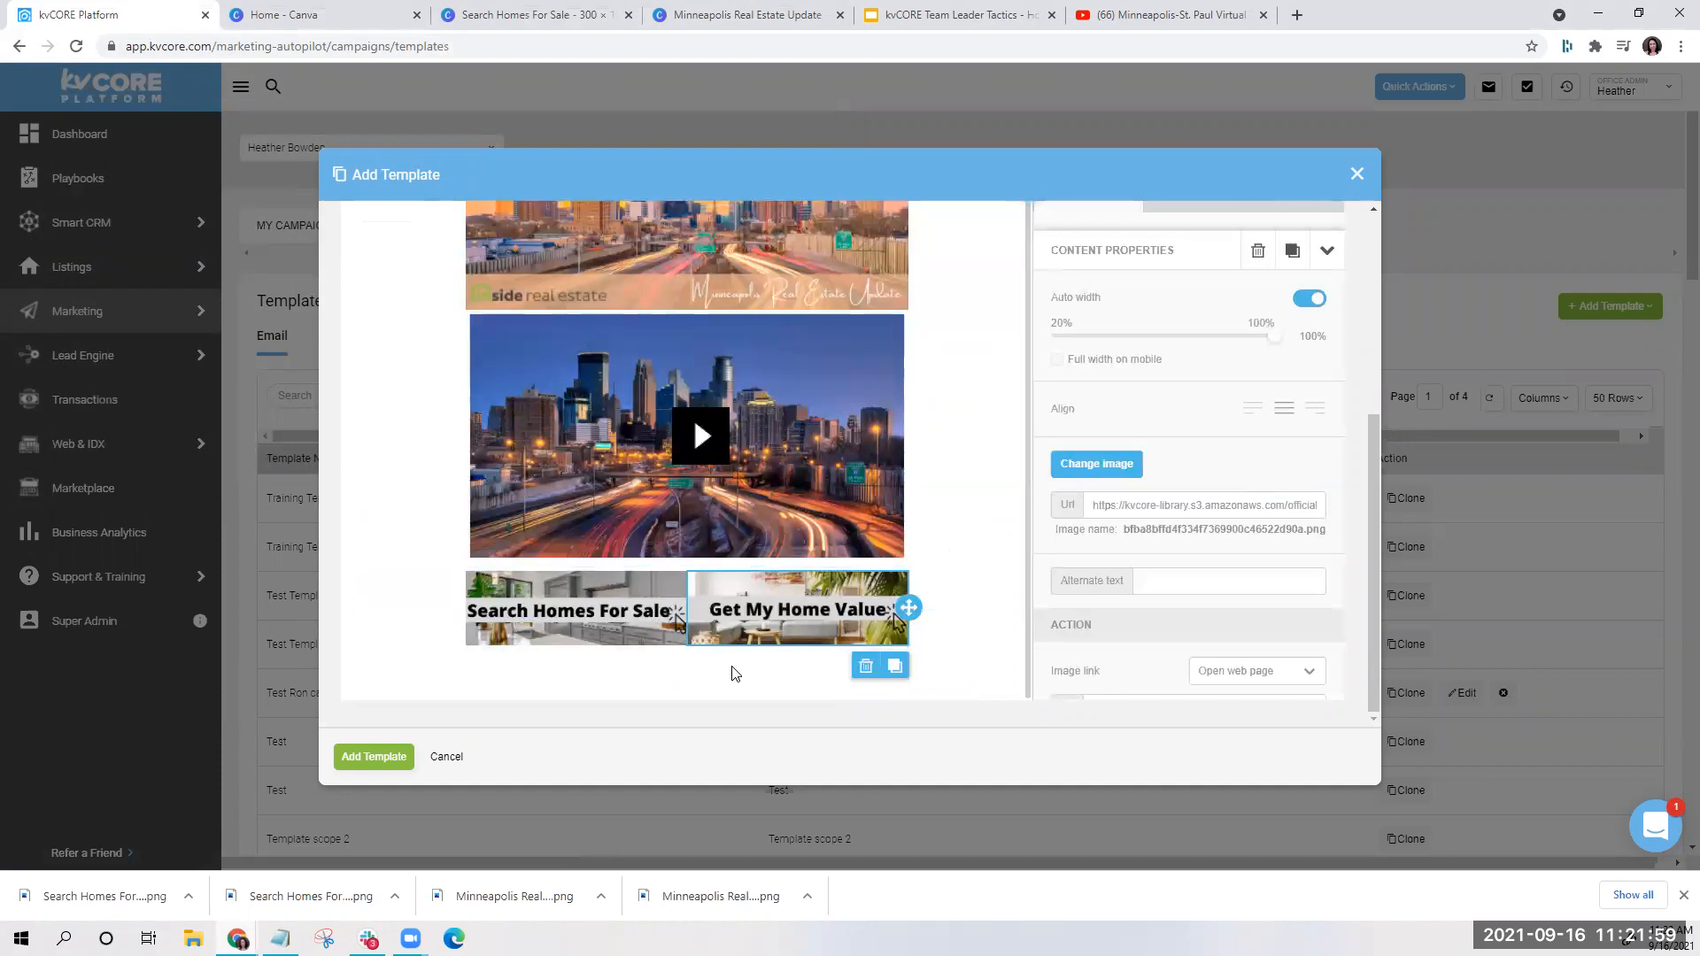
Set the padding on all sides to 5 for both call-to-action images
{"action": "left_click", "coordinate": [517, 610]}
{"action": "scroll", "coordinate": [1133, 498], "scroll_direction": "down", "scroll_amount": 3}
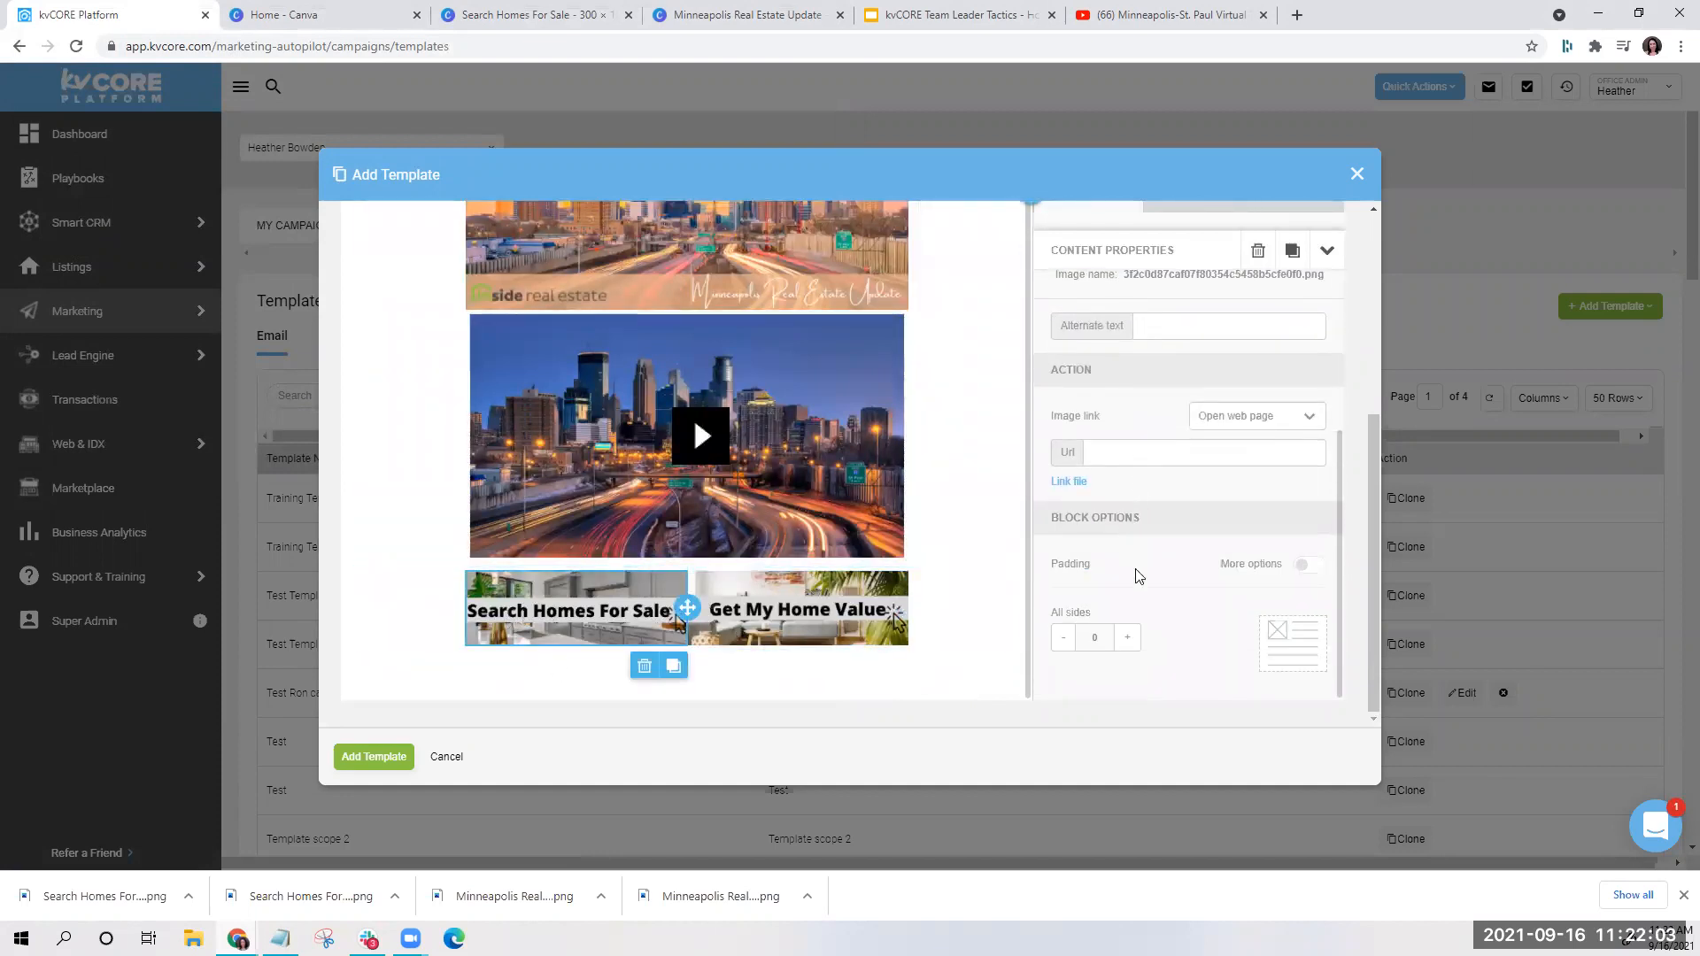
{"action": "left_click", "coordinate": [857, 621]}
{"action": "scroll", "coordinate": [1098, 653], "scroll_direction": "down", "scroll_amount": 3}
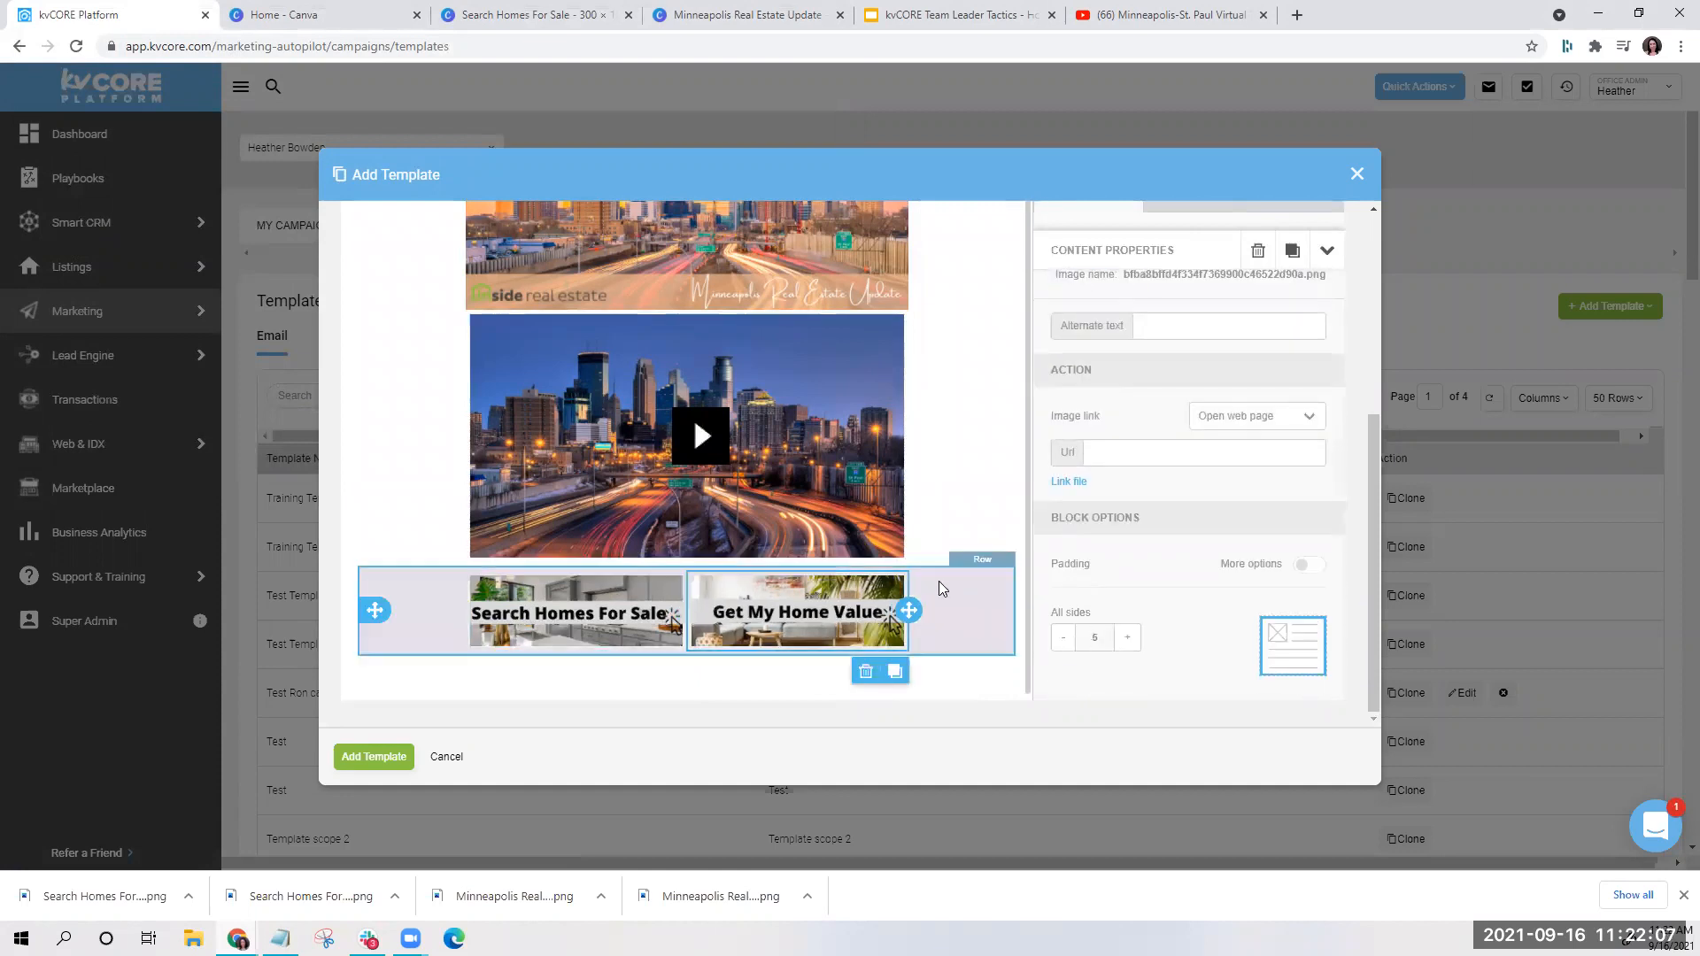
{"action": "left_click", "coordinate": [926, 498]}
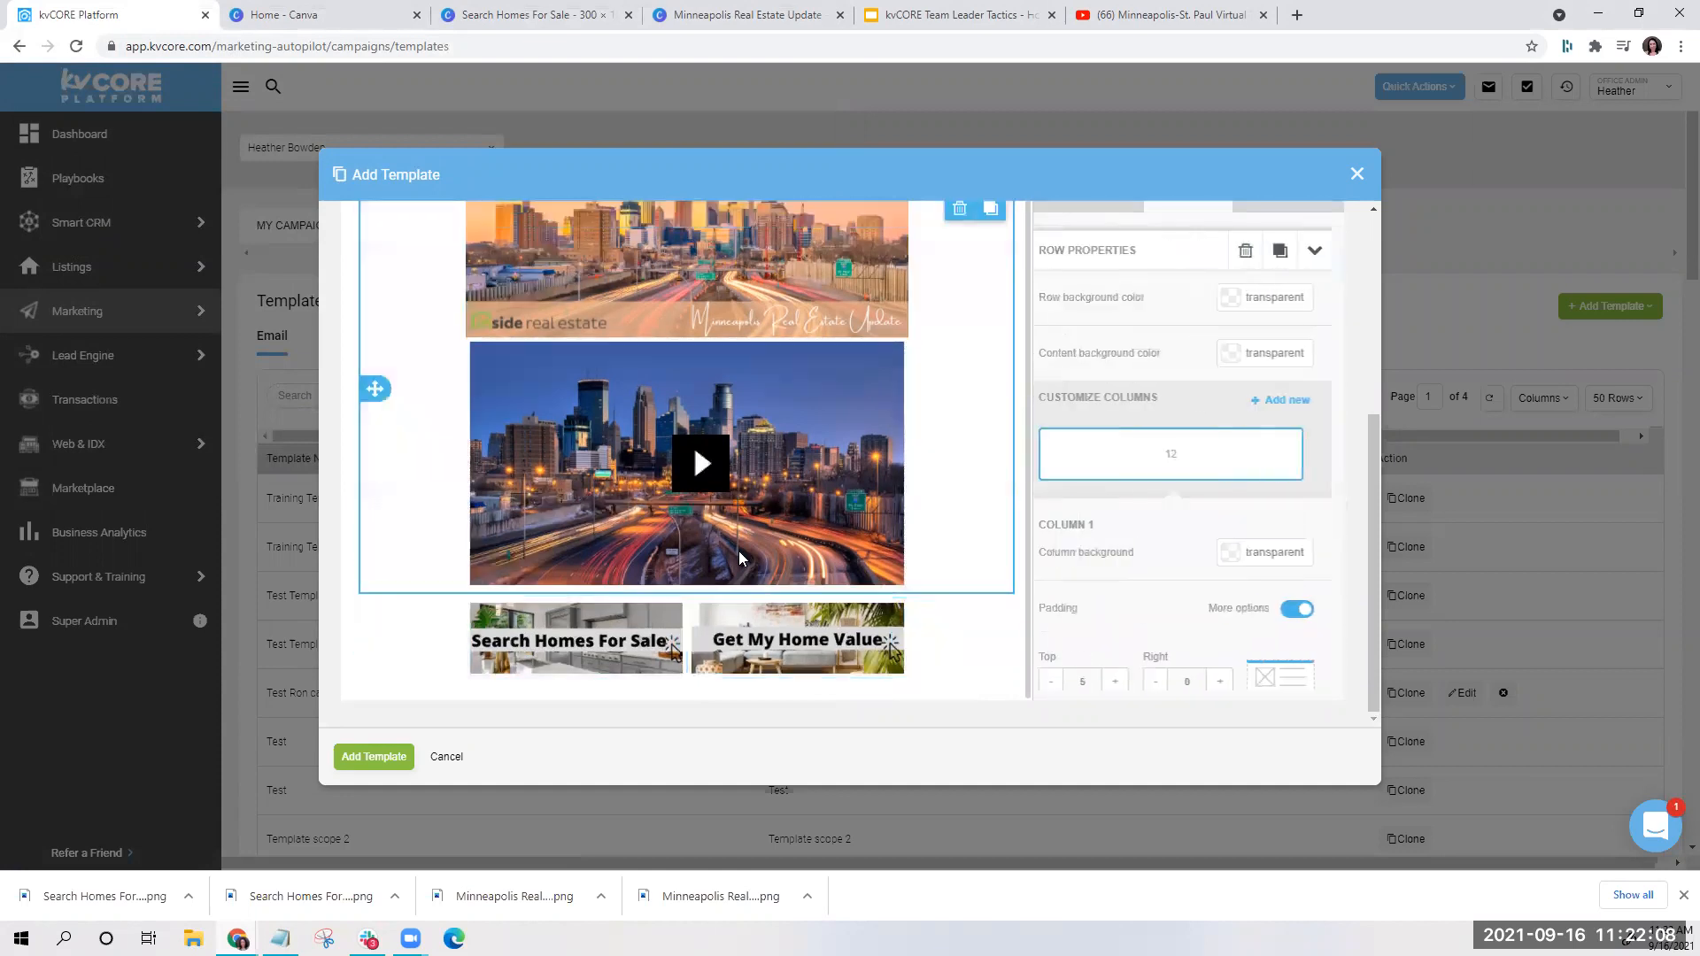
Open the web page link address of the Search Homes For Sale image for editing
{"action": "left_click", "coordinate": [528, 604]}
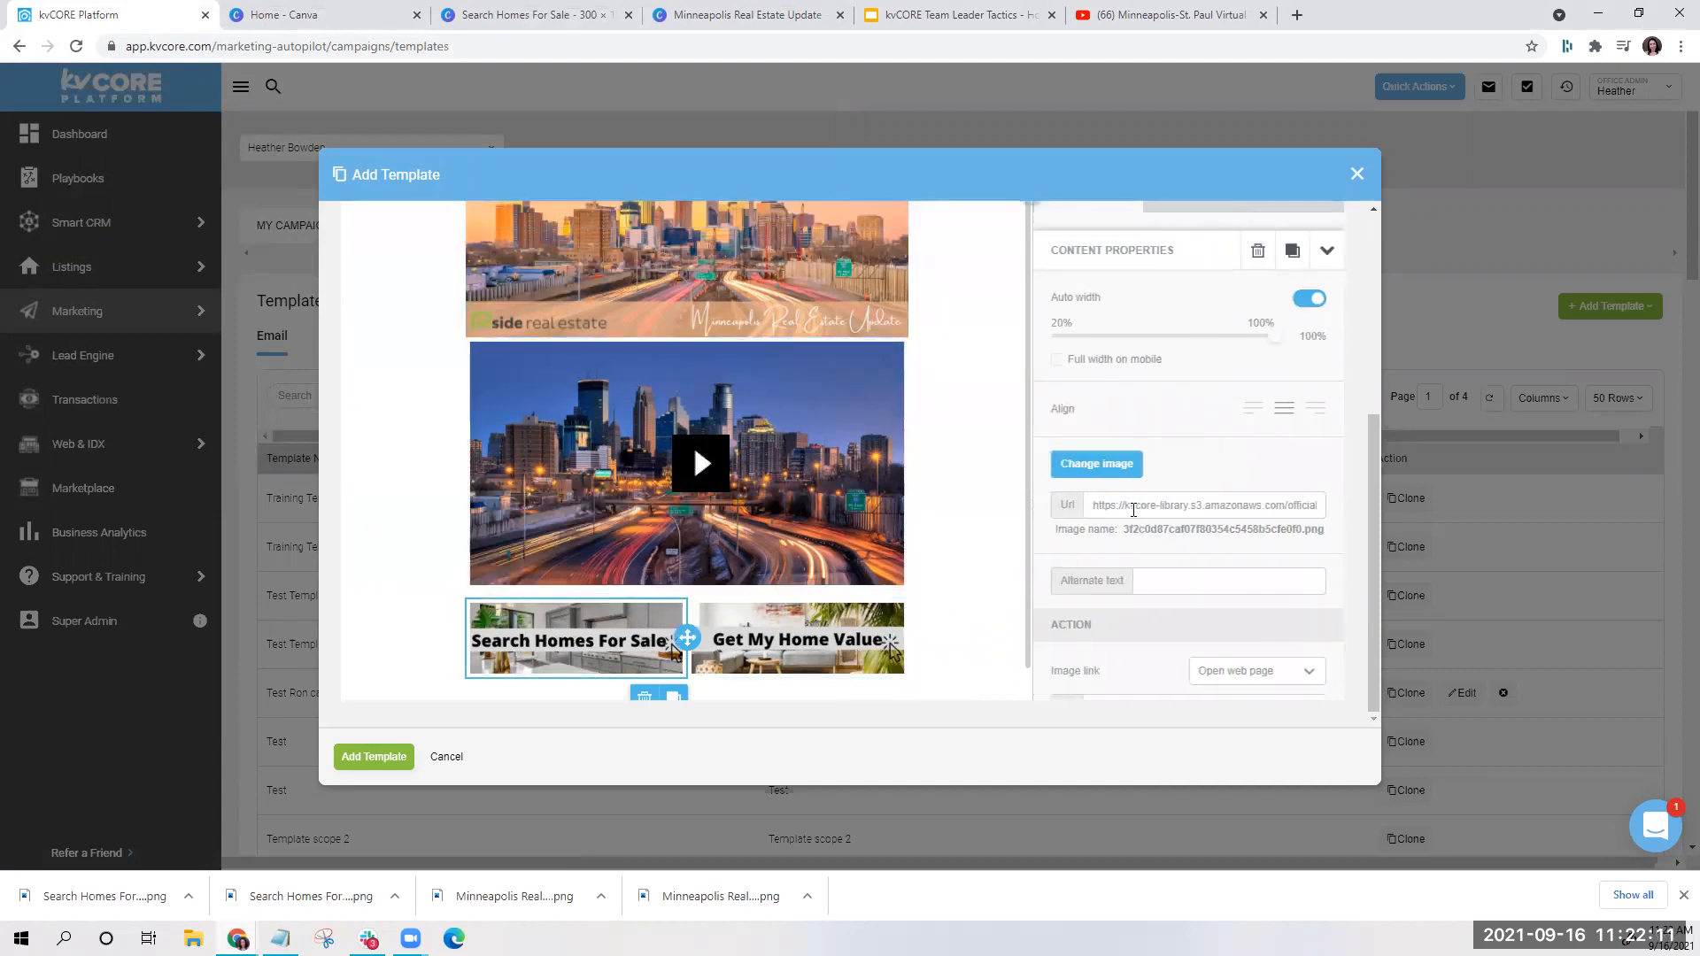
{"action": "scroll", "coordinate": [1109, 536], "scroll_direction": "down", "scroll_amount": 3}
{"action": "left_click", "coordinate": [1107, 448]}
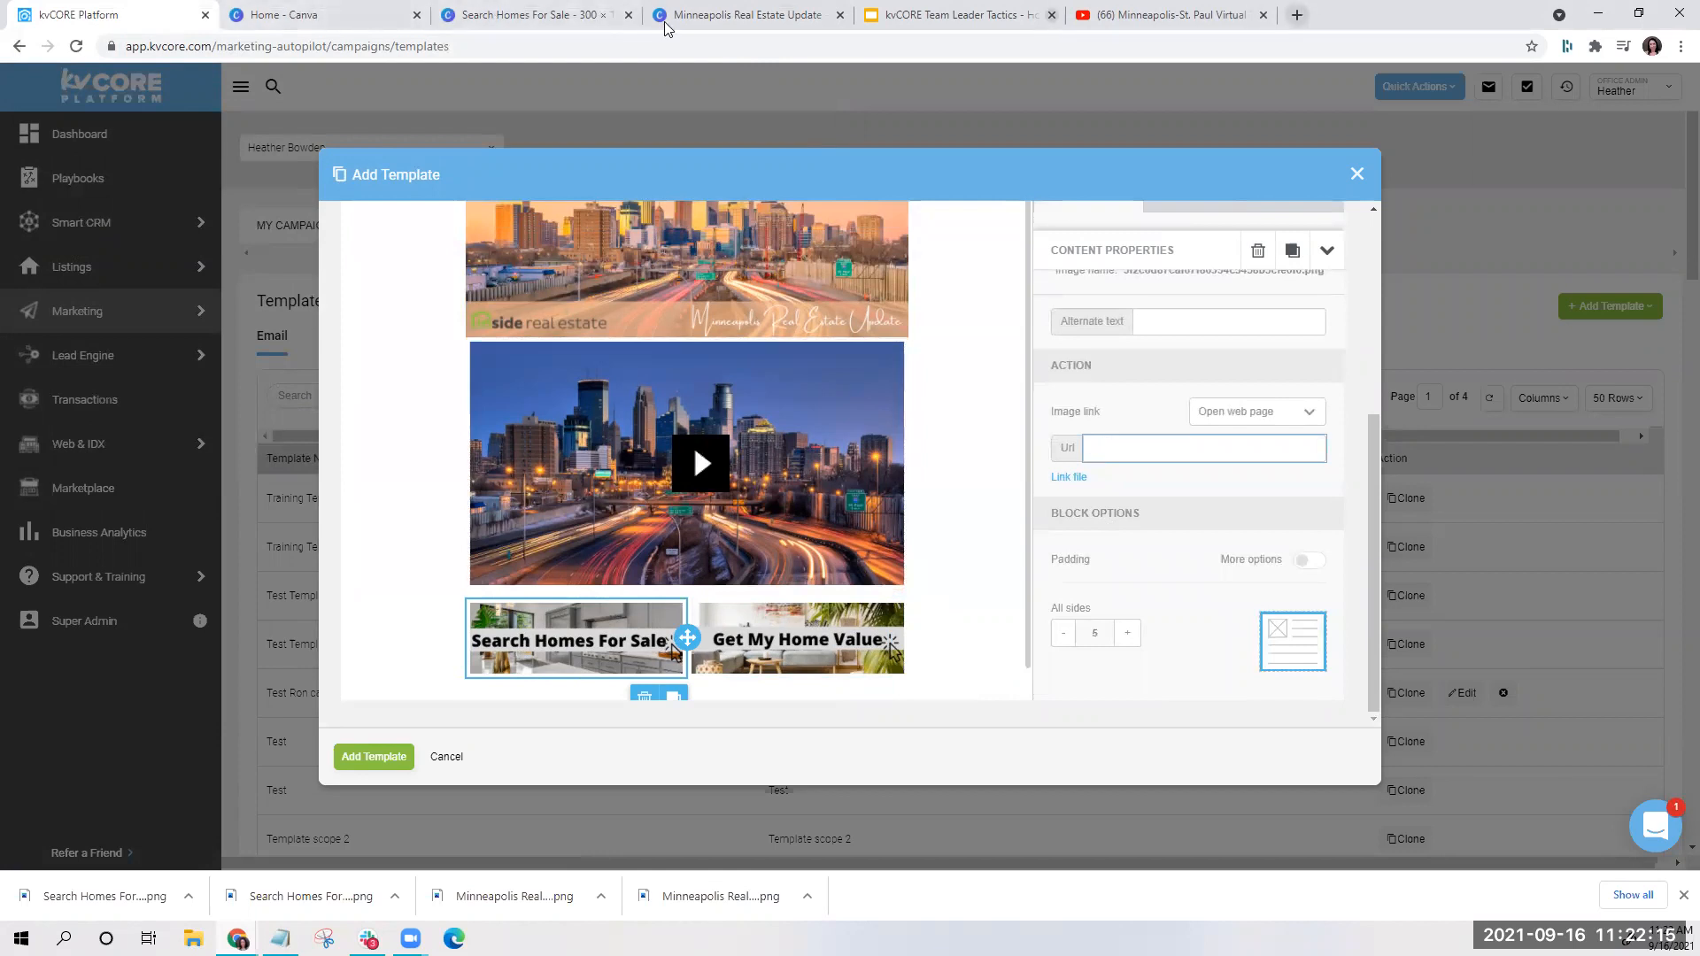
Open homeoregoncoast.com in a new browser tab, proceeding to the site past the privacy error
{"action": "left_click", "coordinate": [1299, 14]}
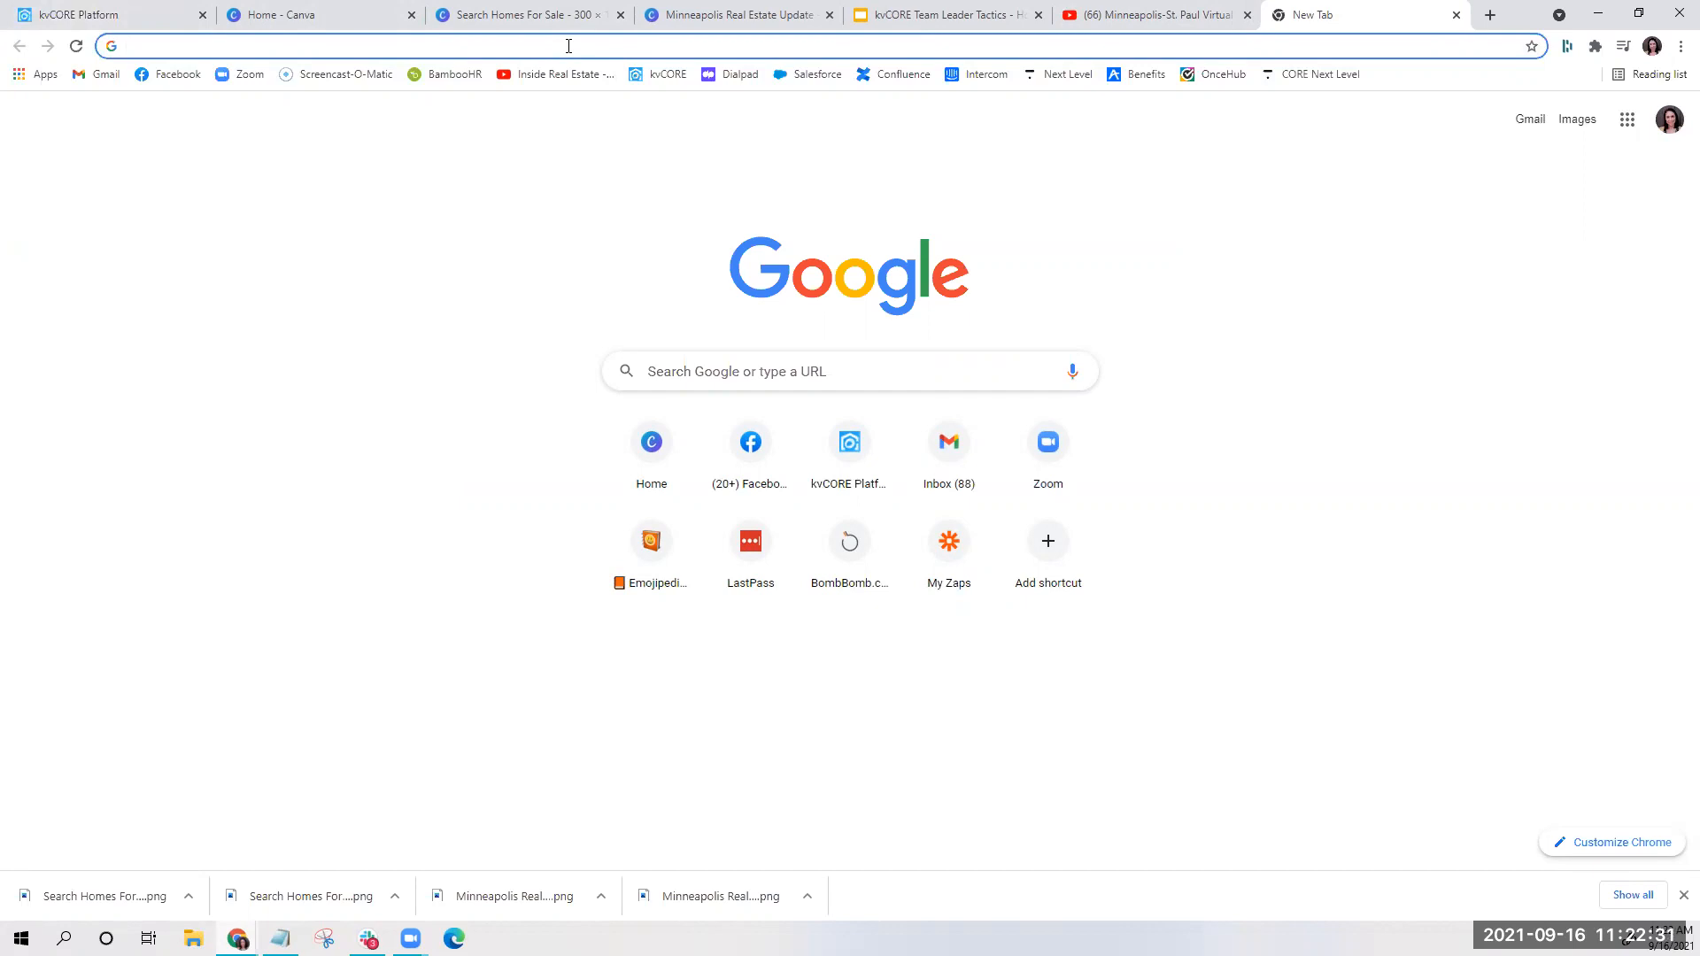
{"action": "type", "text": "team"}
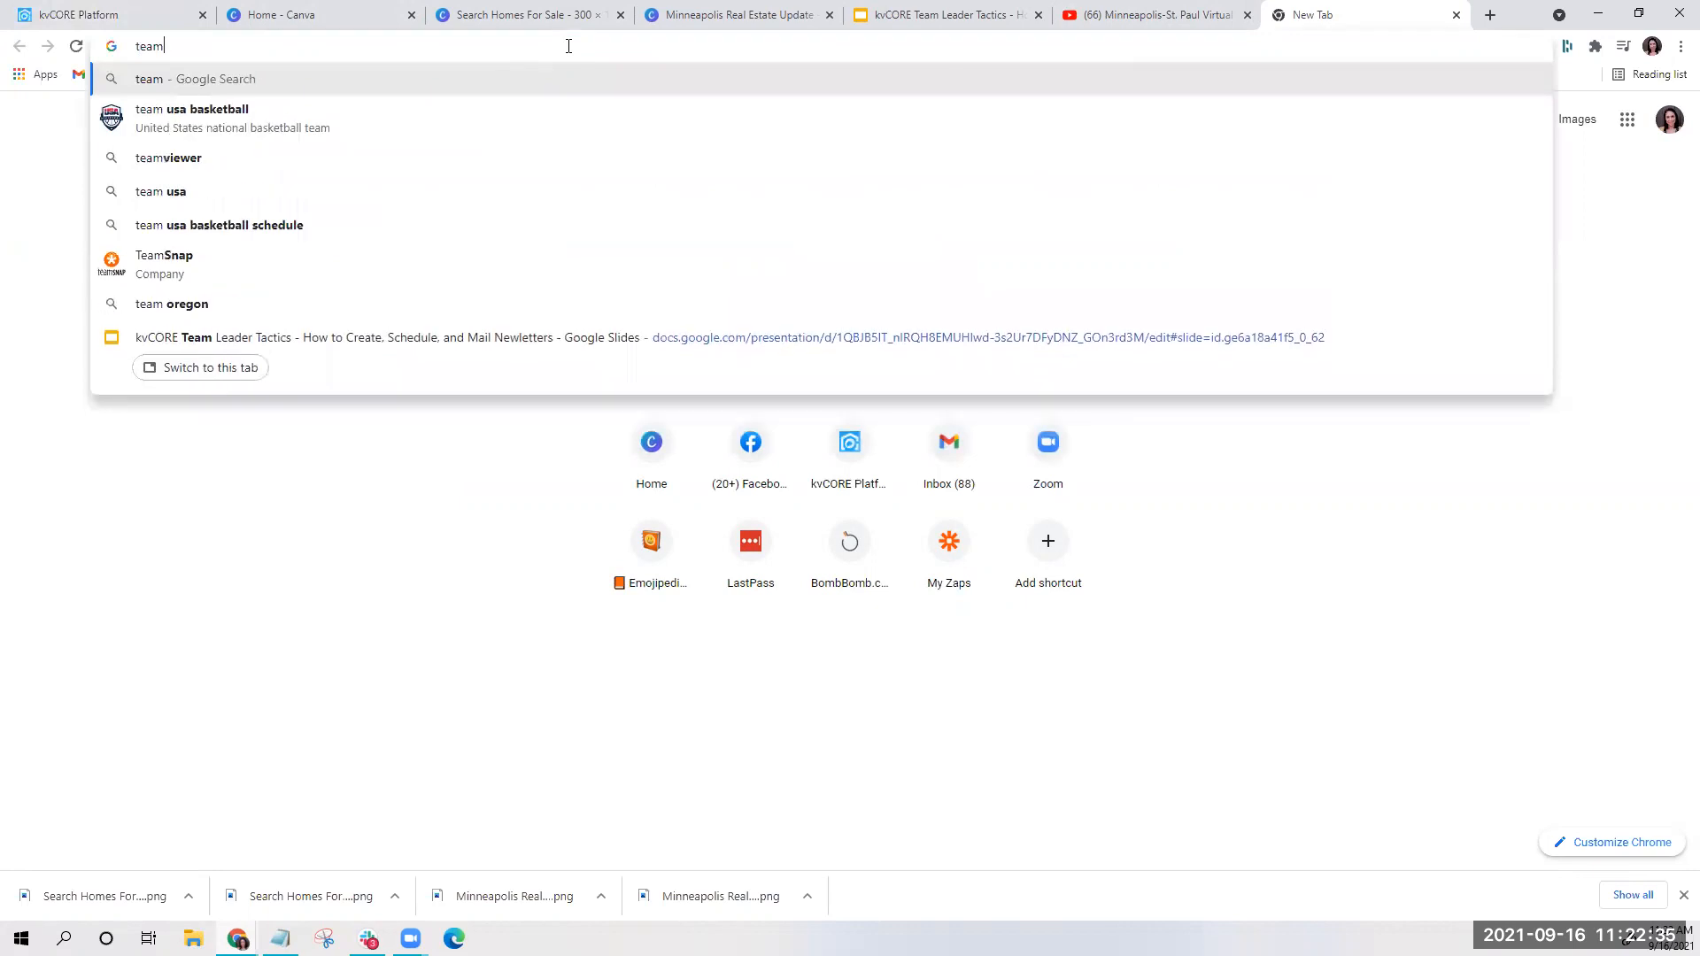
{"action": "key", "text": "BackSpace"}
{"action": "key", "text": "BackSpace"}
{"action": "key", "text": "BackSpace"}
{"action": "key", "text": "BackSpace"}
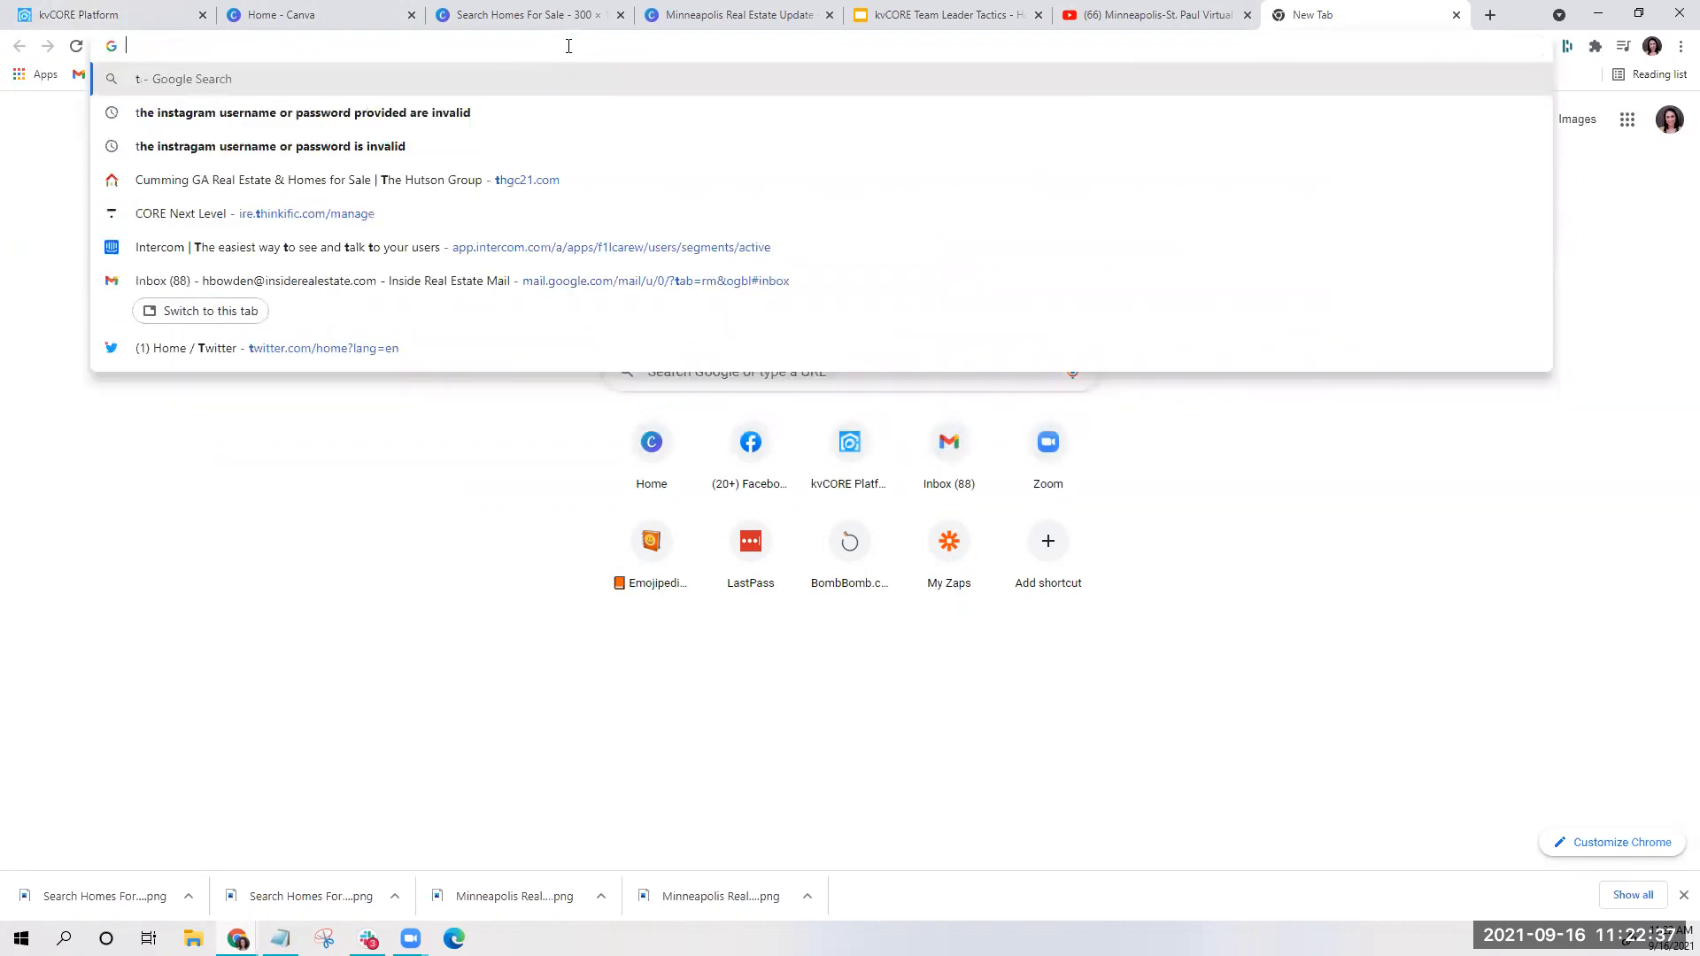
{"action": "type", "text": "homeoregonco"}
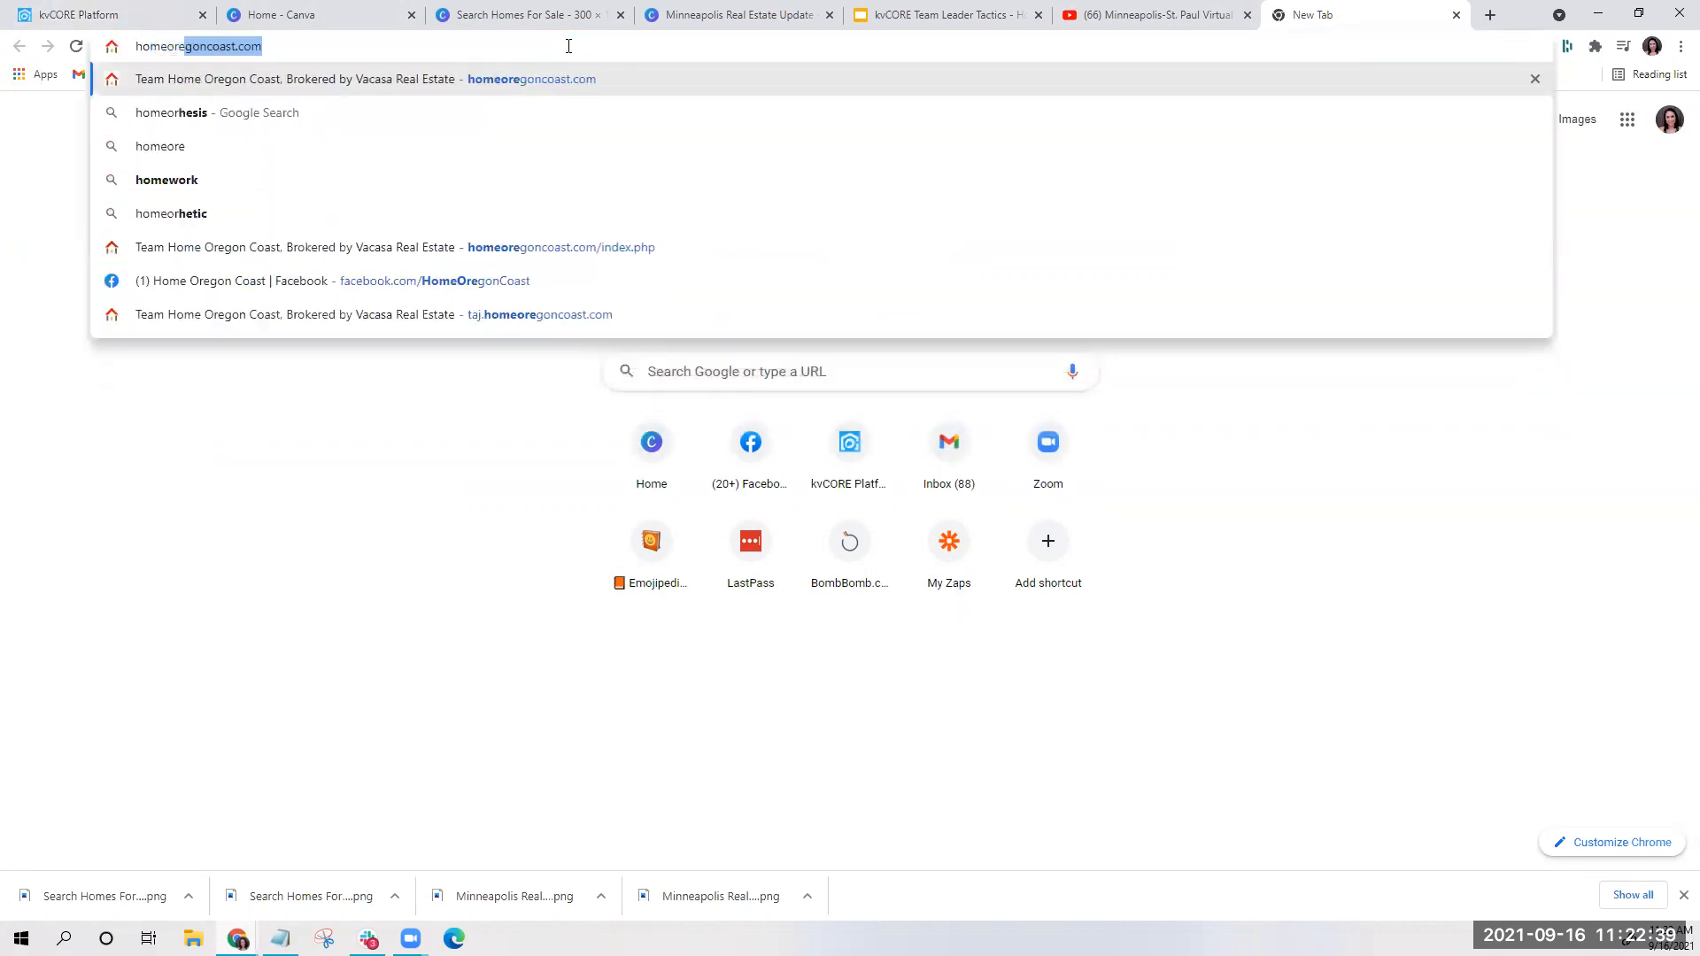
{"action": "type", "text": "oast"}
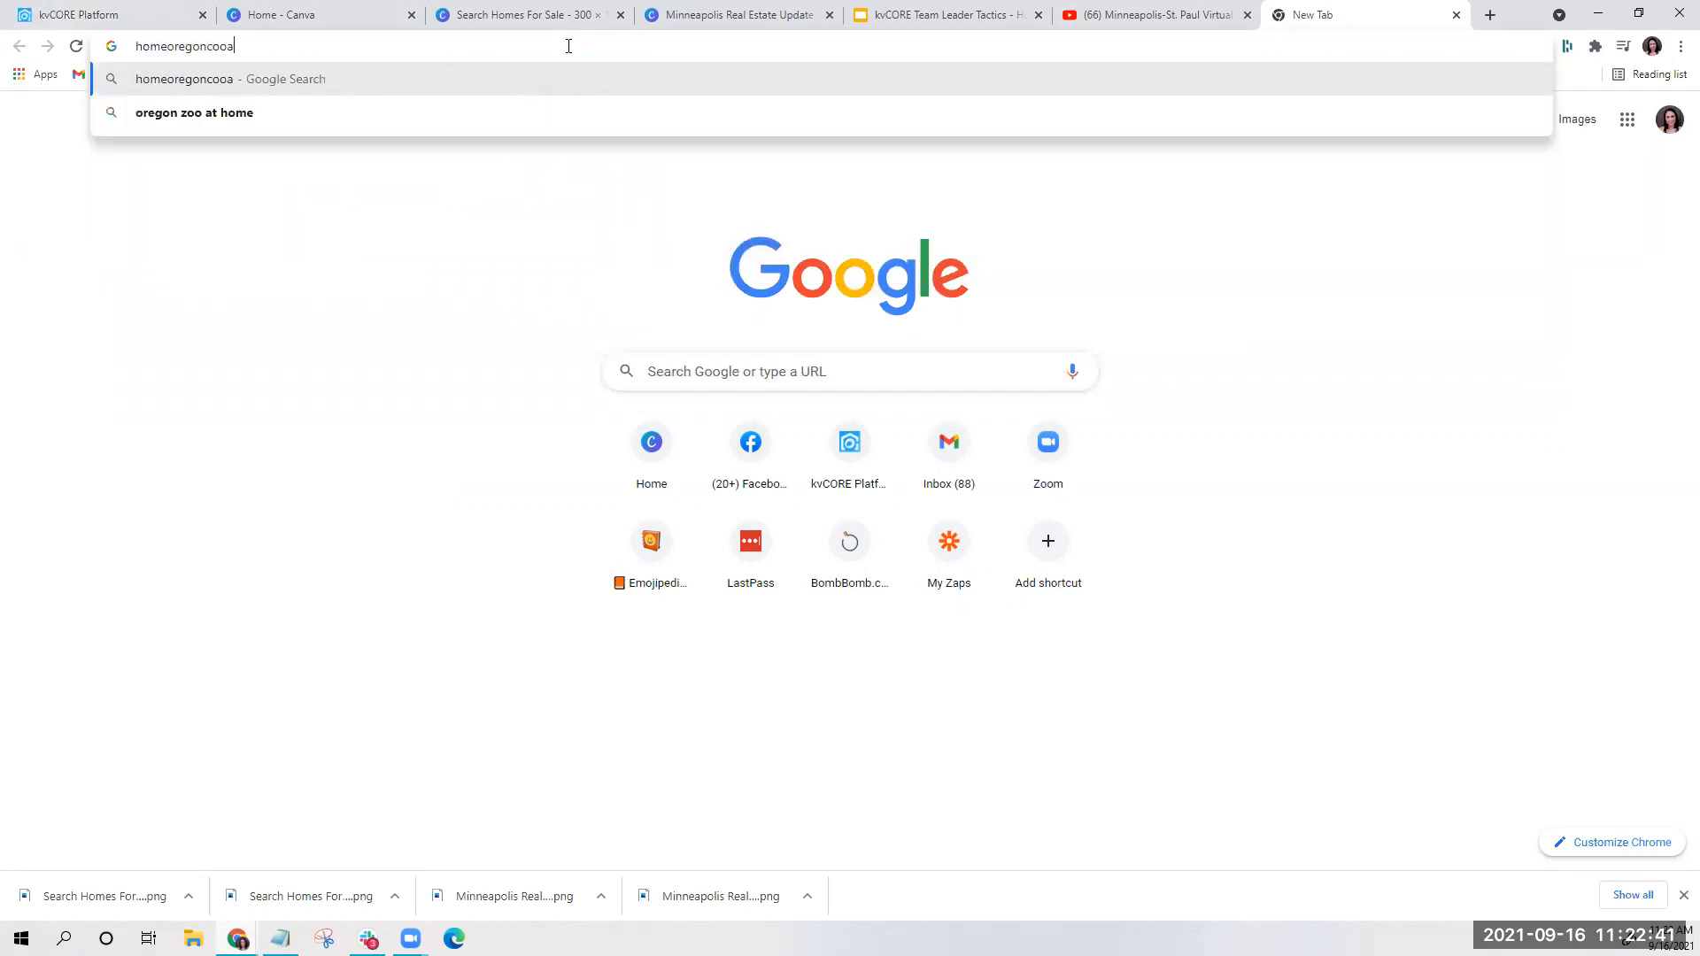
{"action": "key", "text": "BackSpace"}
{"action": "key", "text": "BackSpace"}
{"action": "key", "text": "BackSpace"}
{"action": "key", "text": "BackSpace"}
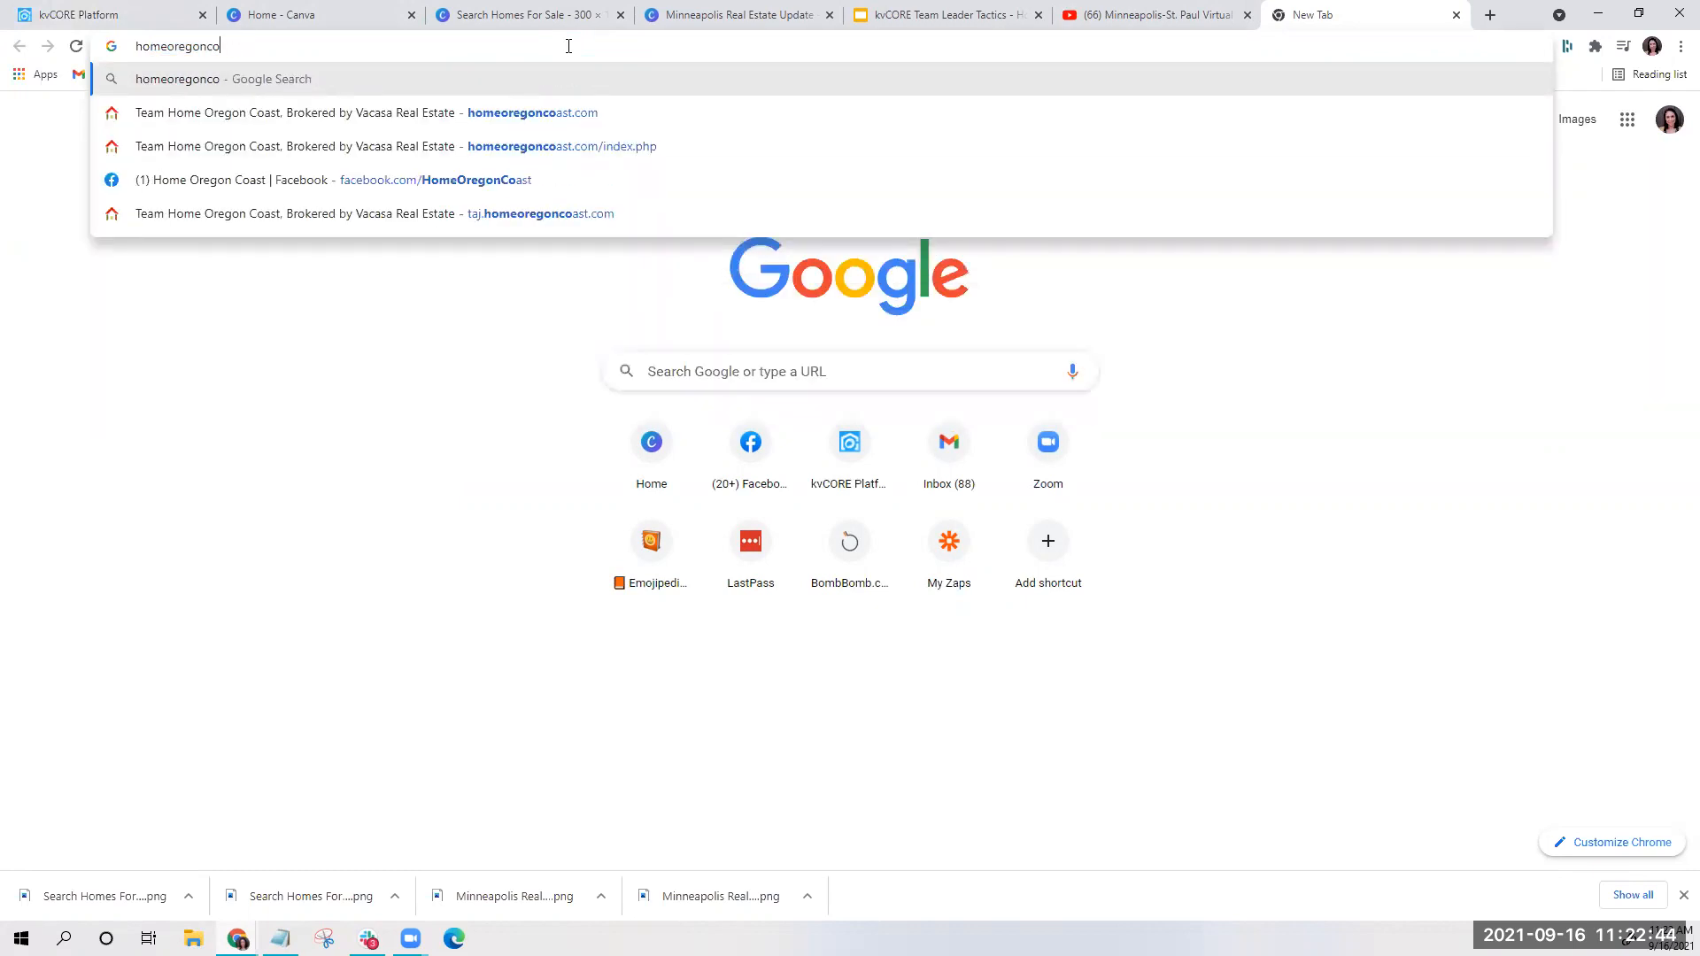
{"action": "left_click", "coordinate": [513, 113]}
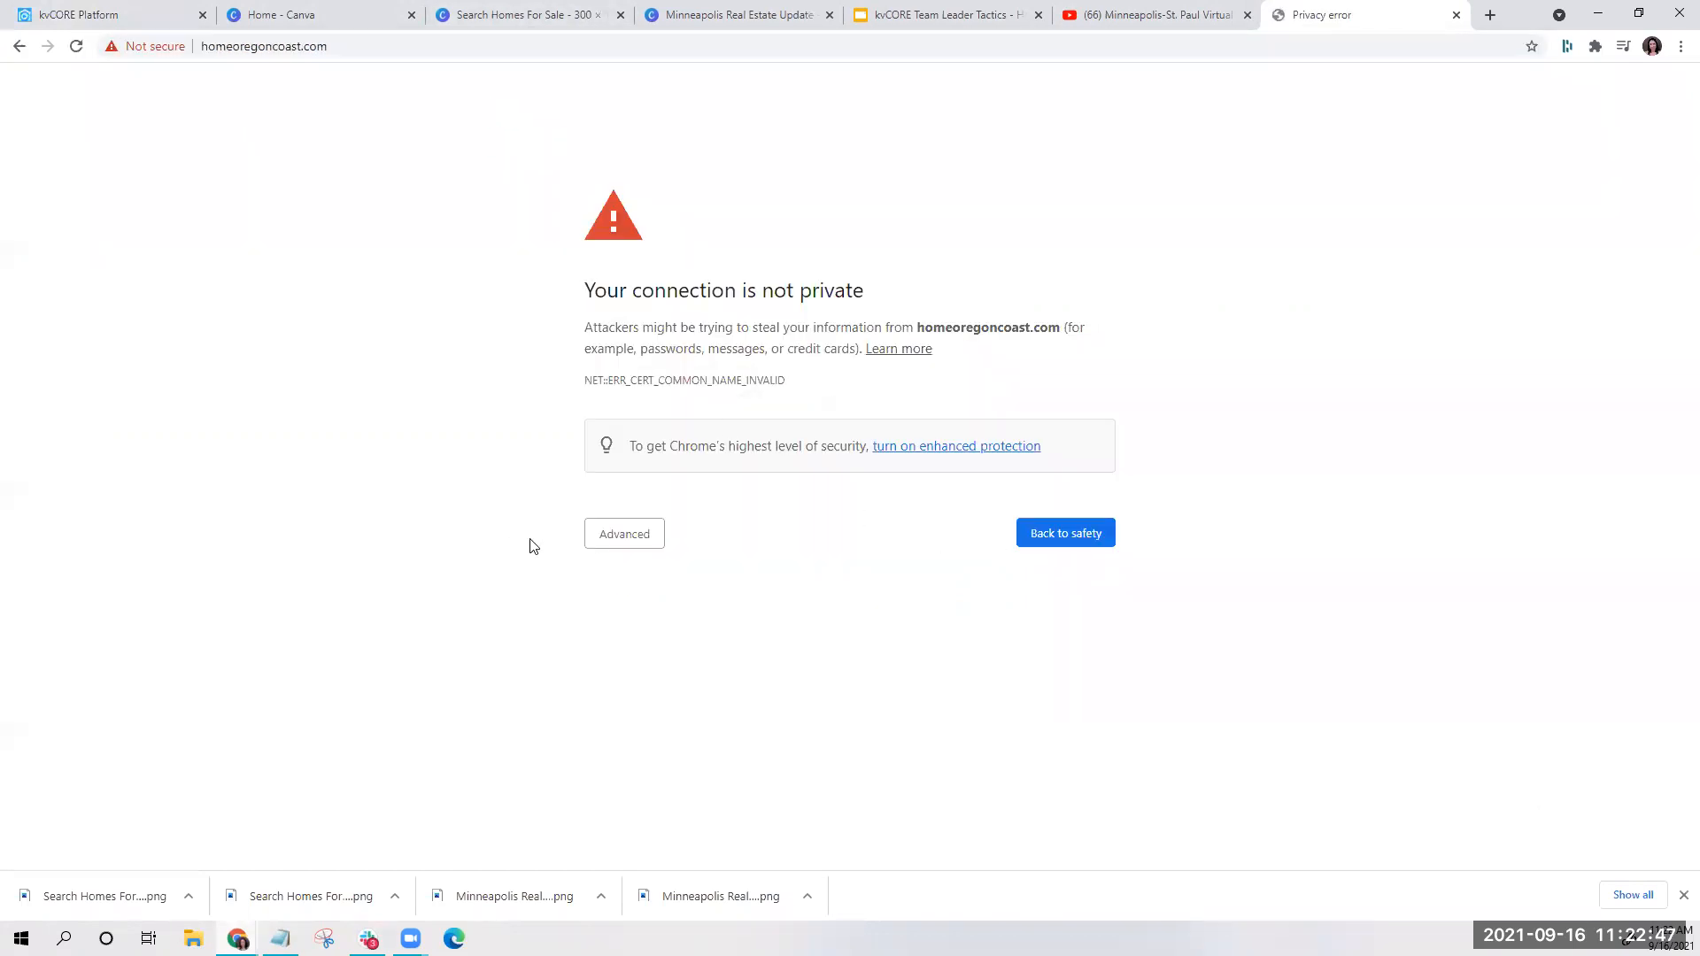
{"action": "left_click", "coordinate": [622, 538]}
{"action": "left_click", "coordinate": [647, 671]}
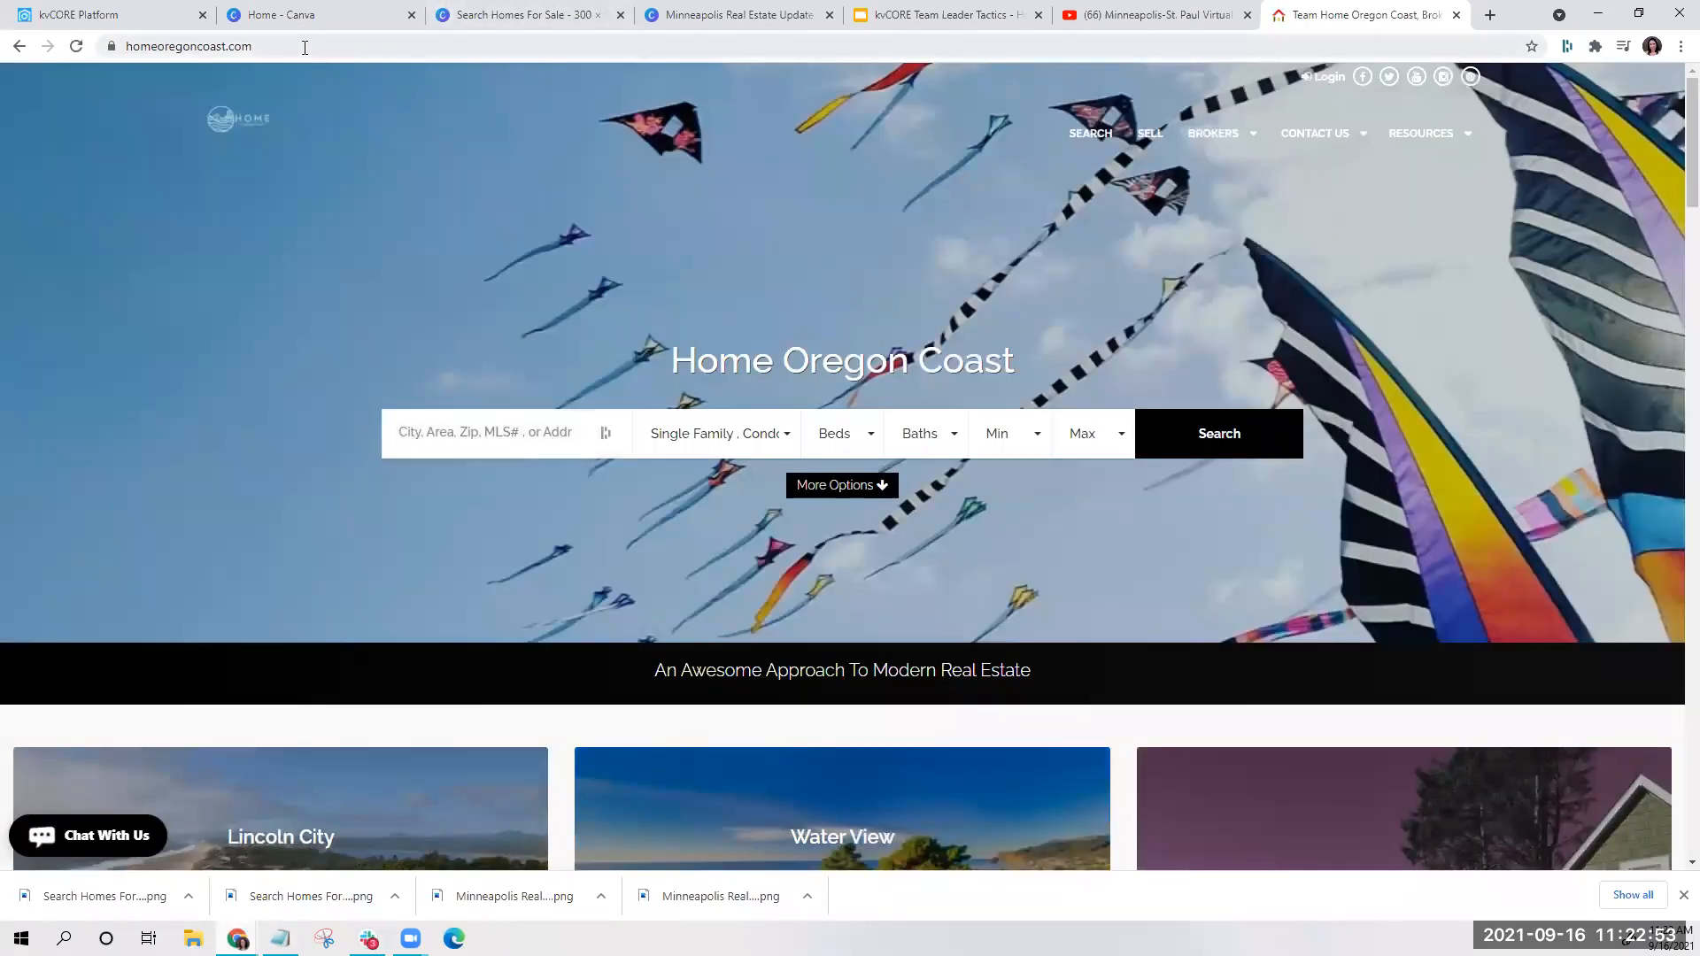
Copy the homeoregoncoast.com home page address and paste it as the web page link of the Search Homes For Sale image
{"action": "left_click", "coordinate": [305, 46]}
{"action": "key", "text": "ctrl+c"}
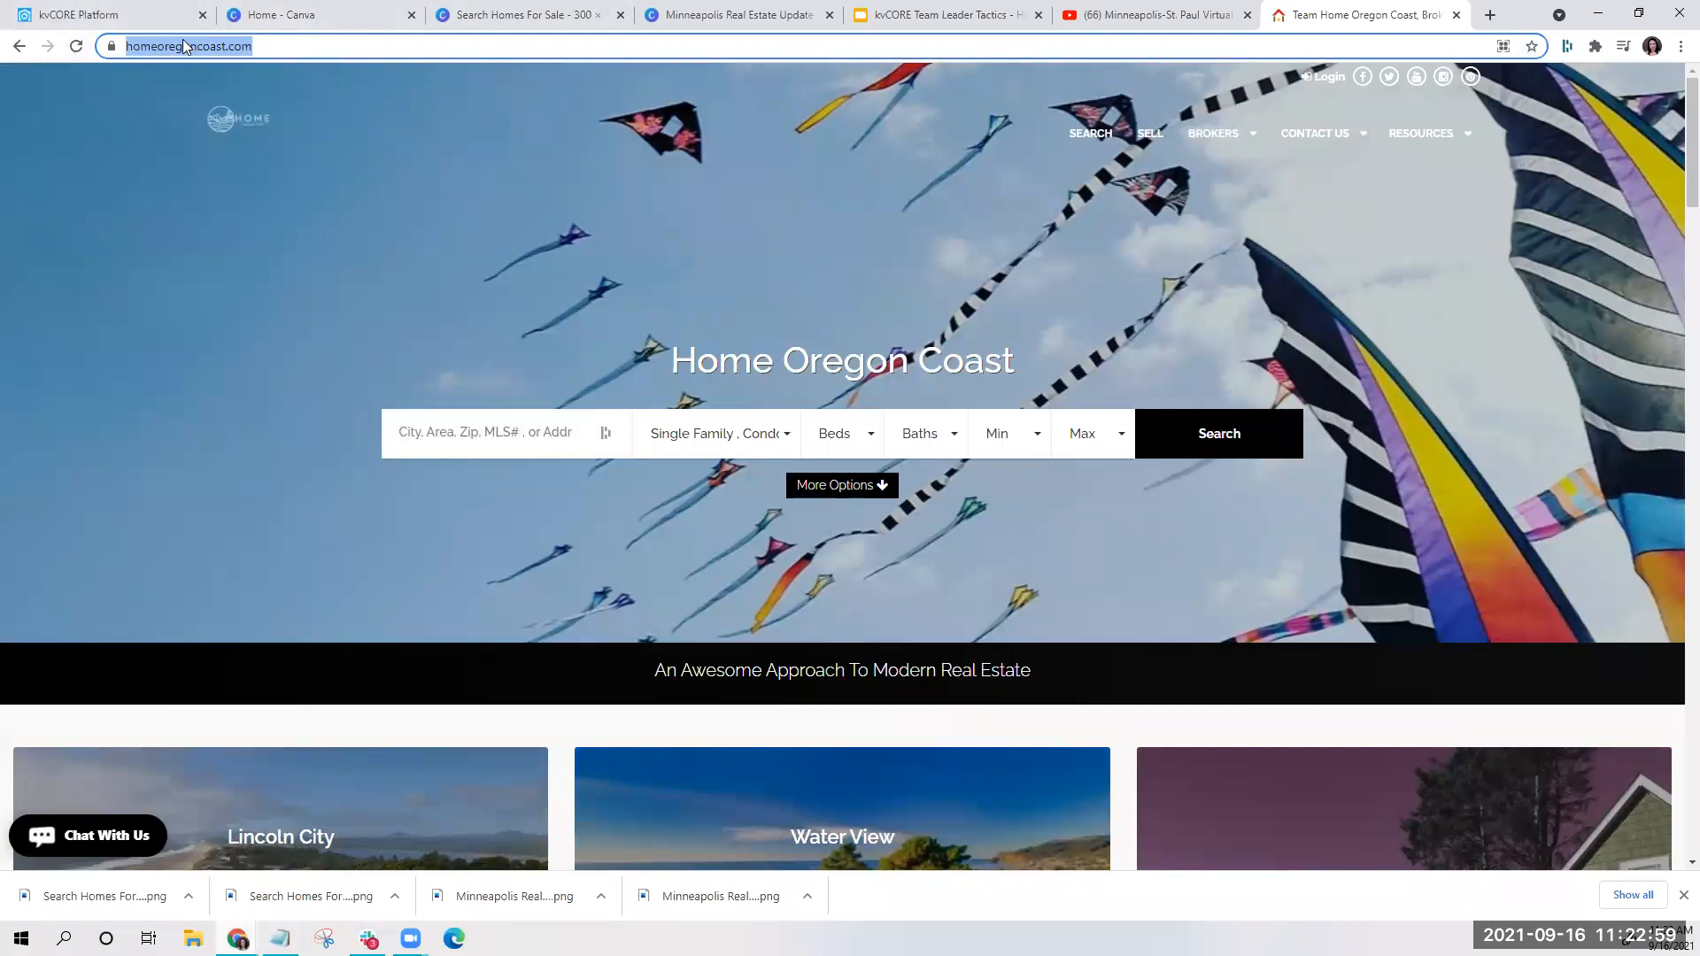
{"action": "left_click", "coordinate": [169, 15]}
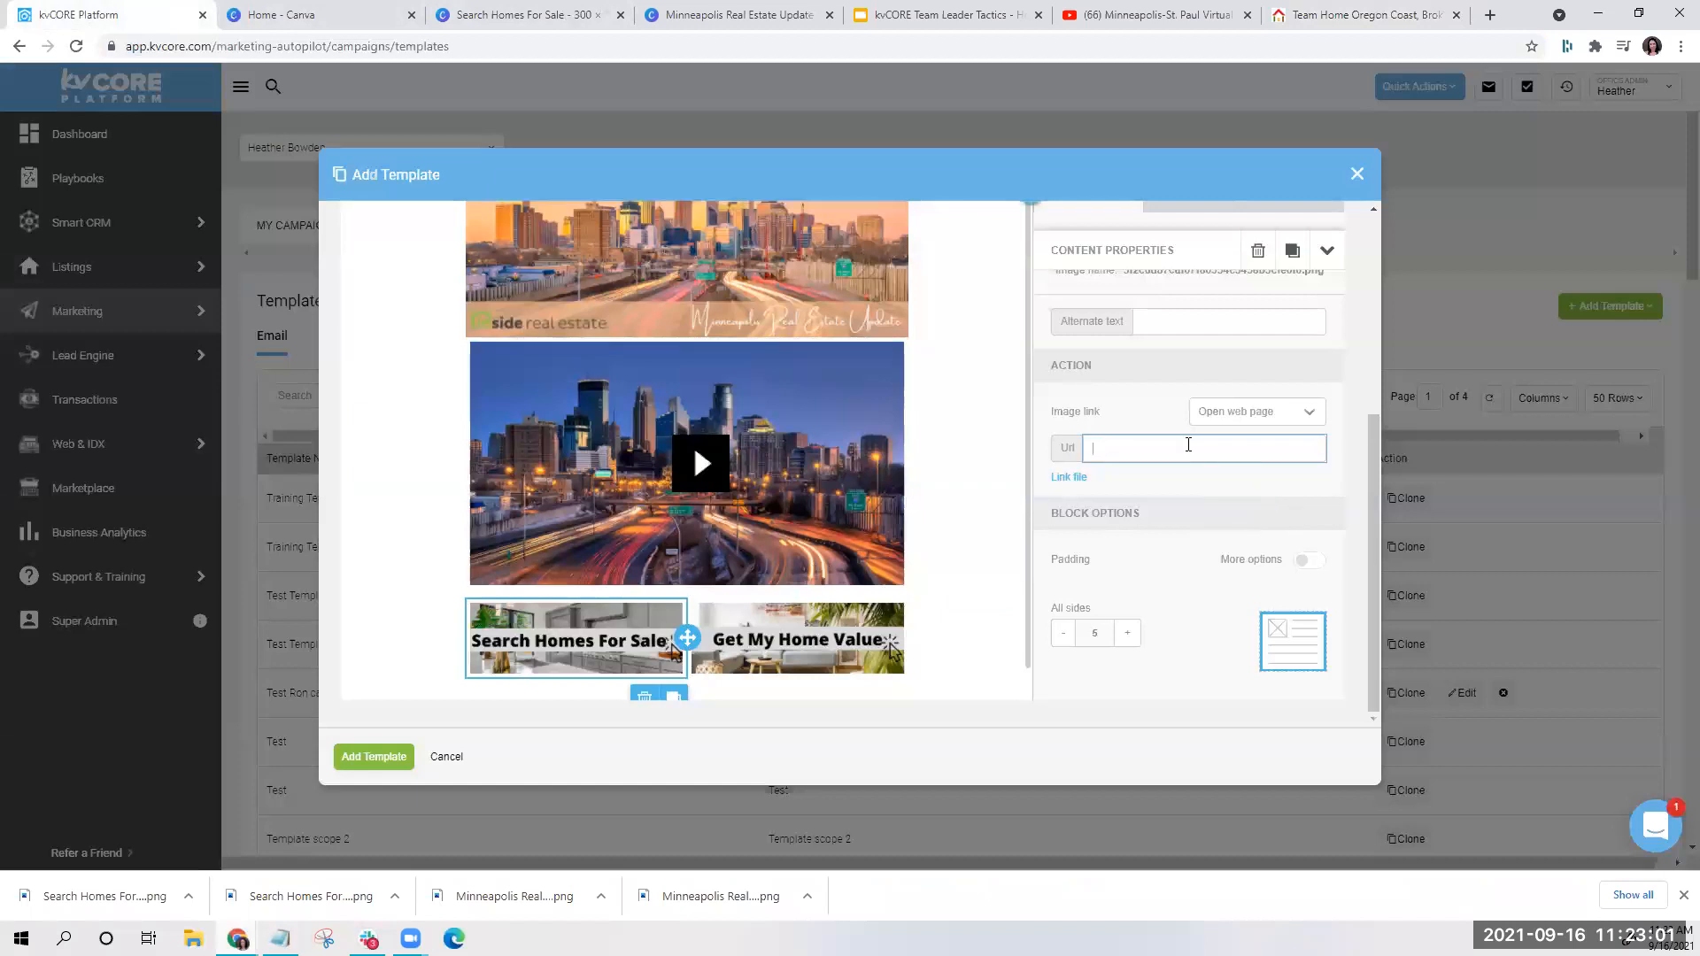
{"action": "key", "text": "ctrl+v"}
Select the Get My Home Value image in the second column of the template
{"action": "left_click", "coordinate": [797, 641]}
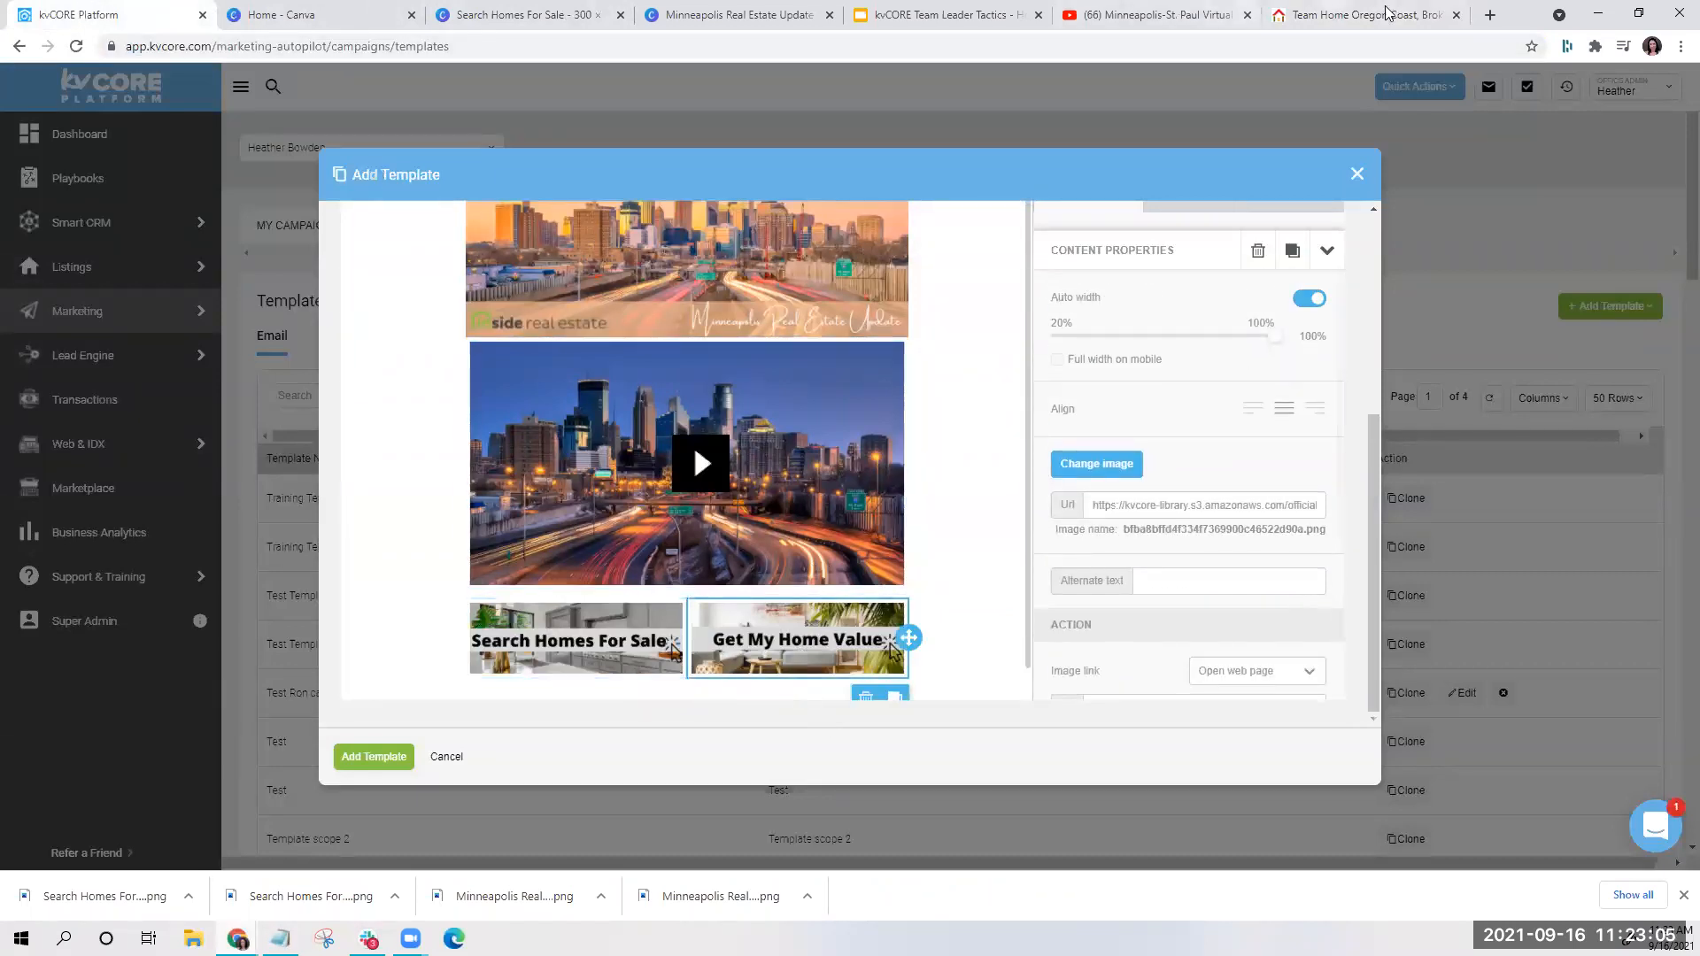
Open the Sell page on the Home Oregon Coast website and copy its web address
{"action": "left_click", "coordinate": [1360, 25]}
{"action": "left_click", "coordinate": [1148, 134]}
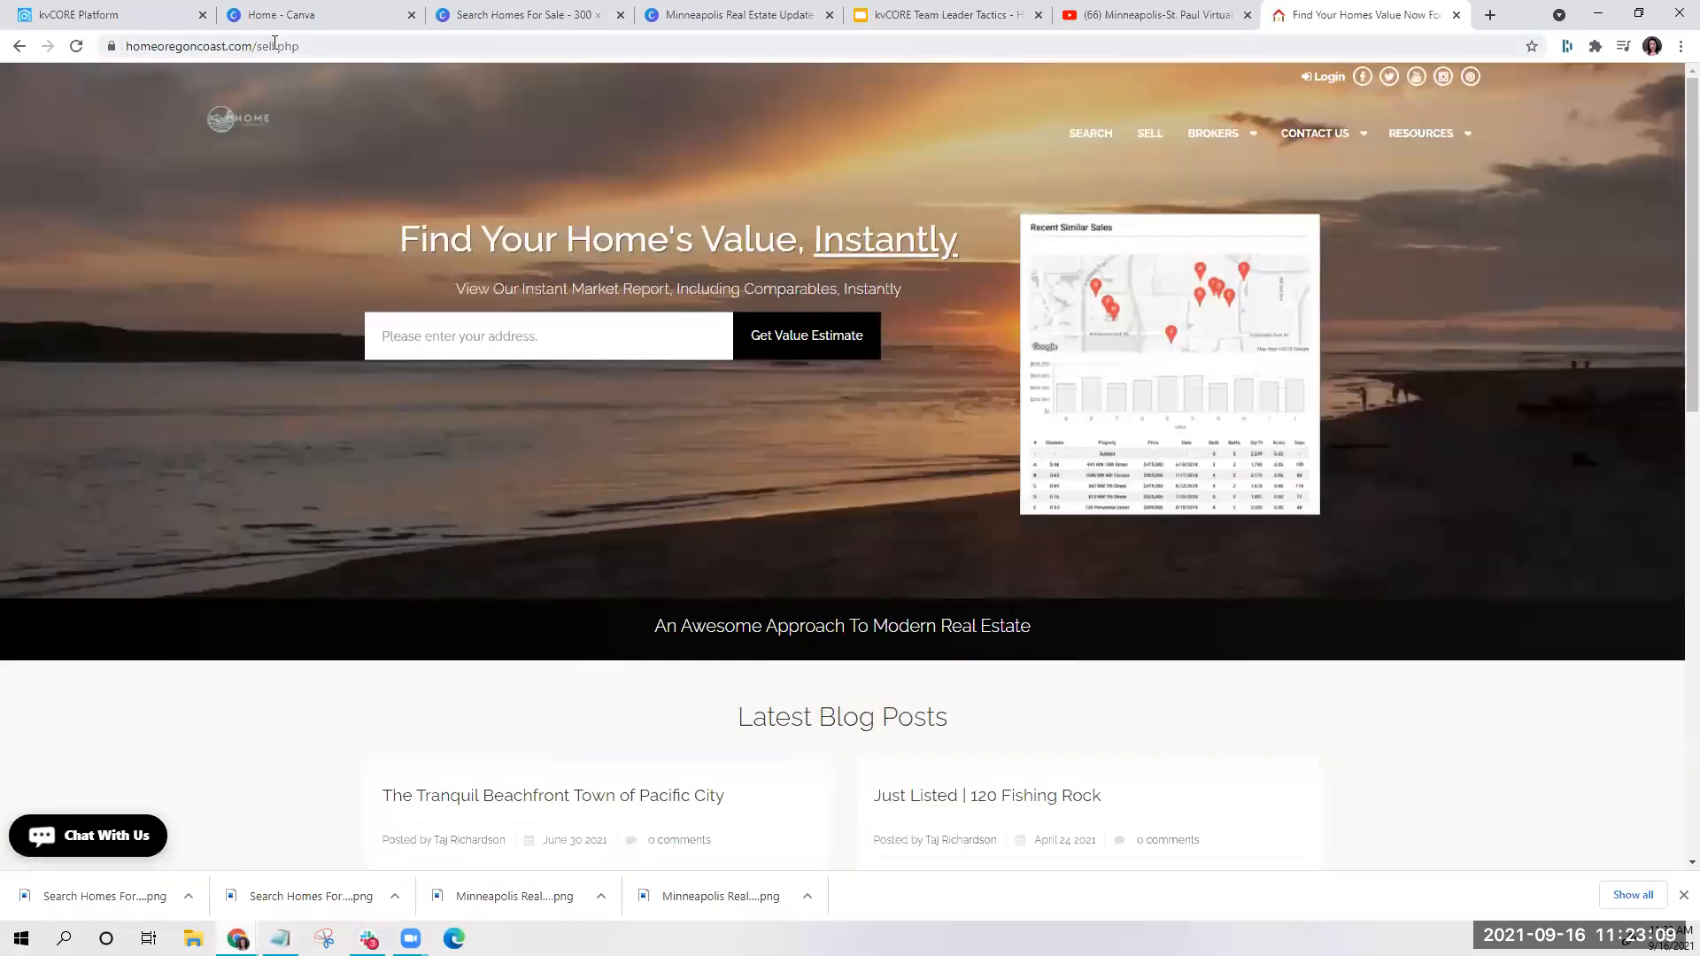
{"action": "left_click", "coordinate": [275, 46]}
{"action": "key", "text": "ctrl+c"}
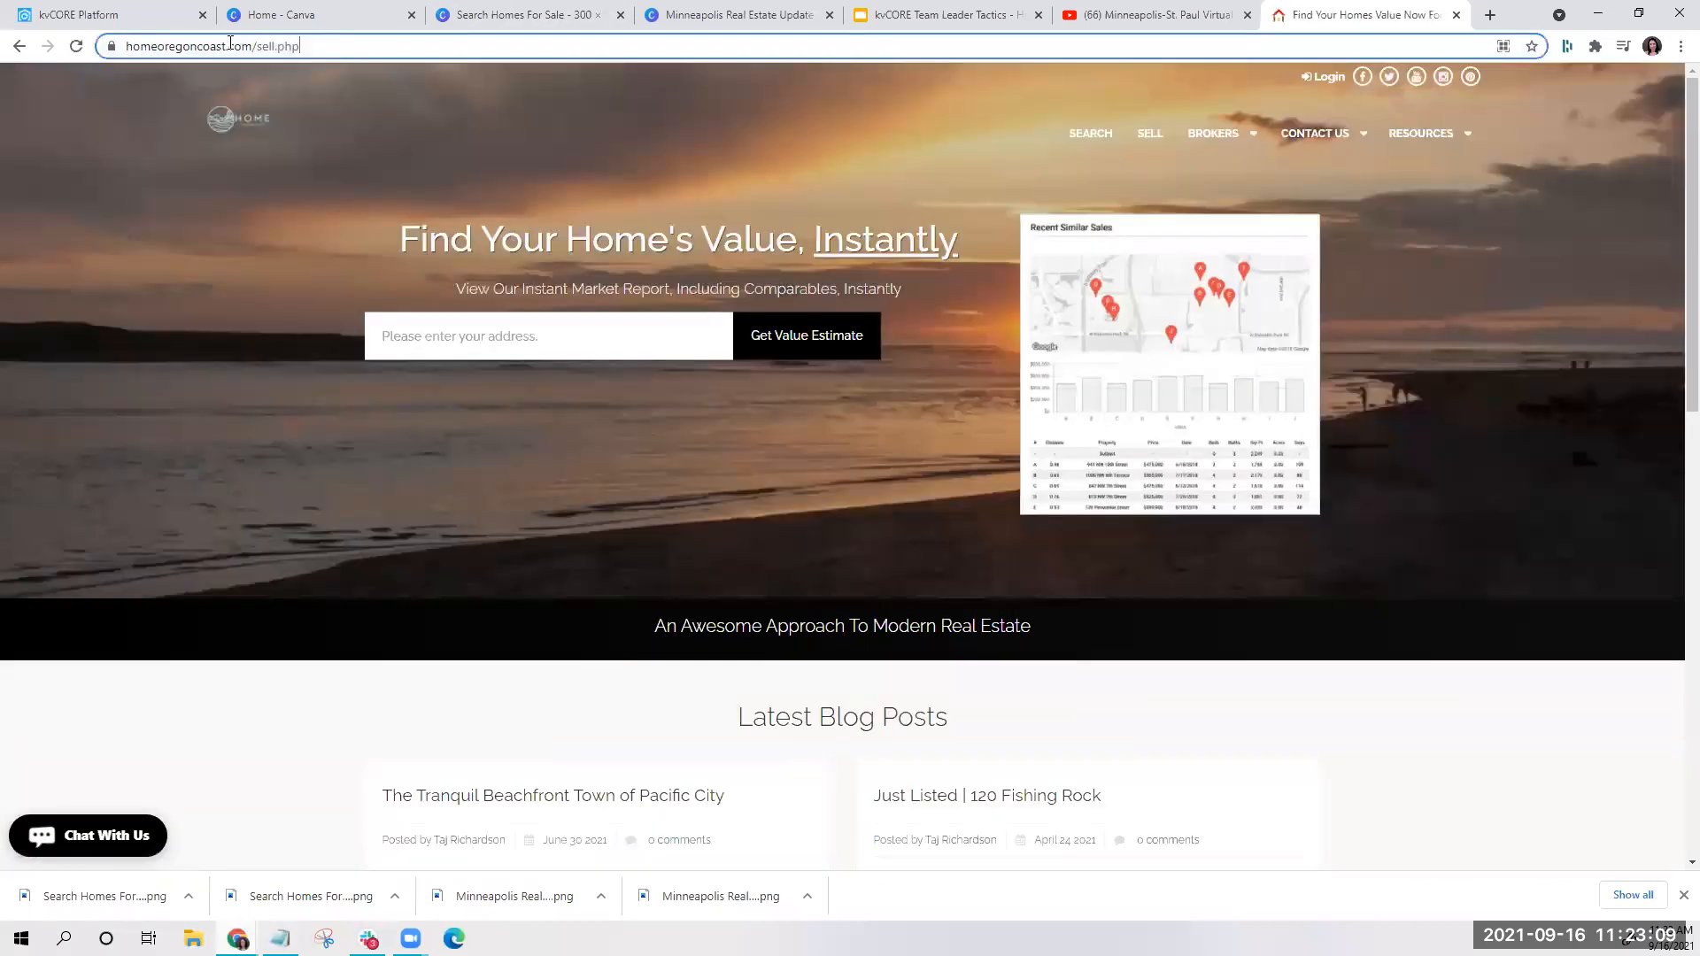
{"action": "left_click", "coordinate": [60, 13]}
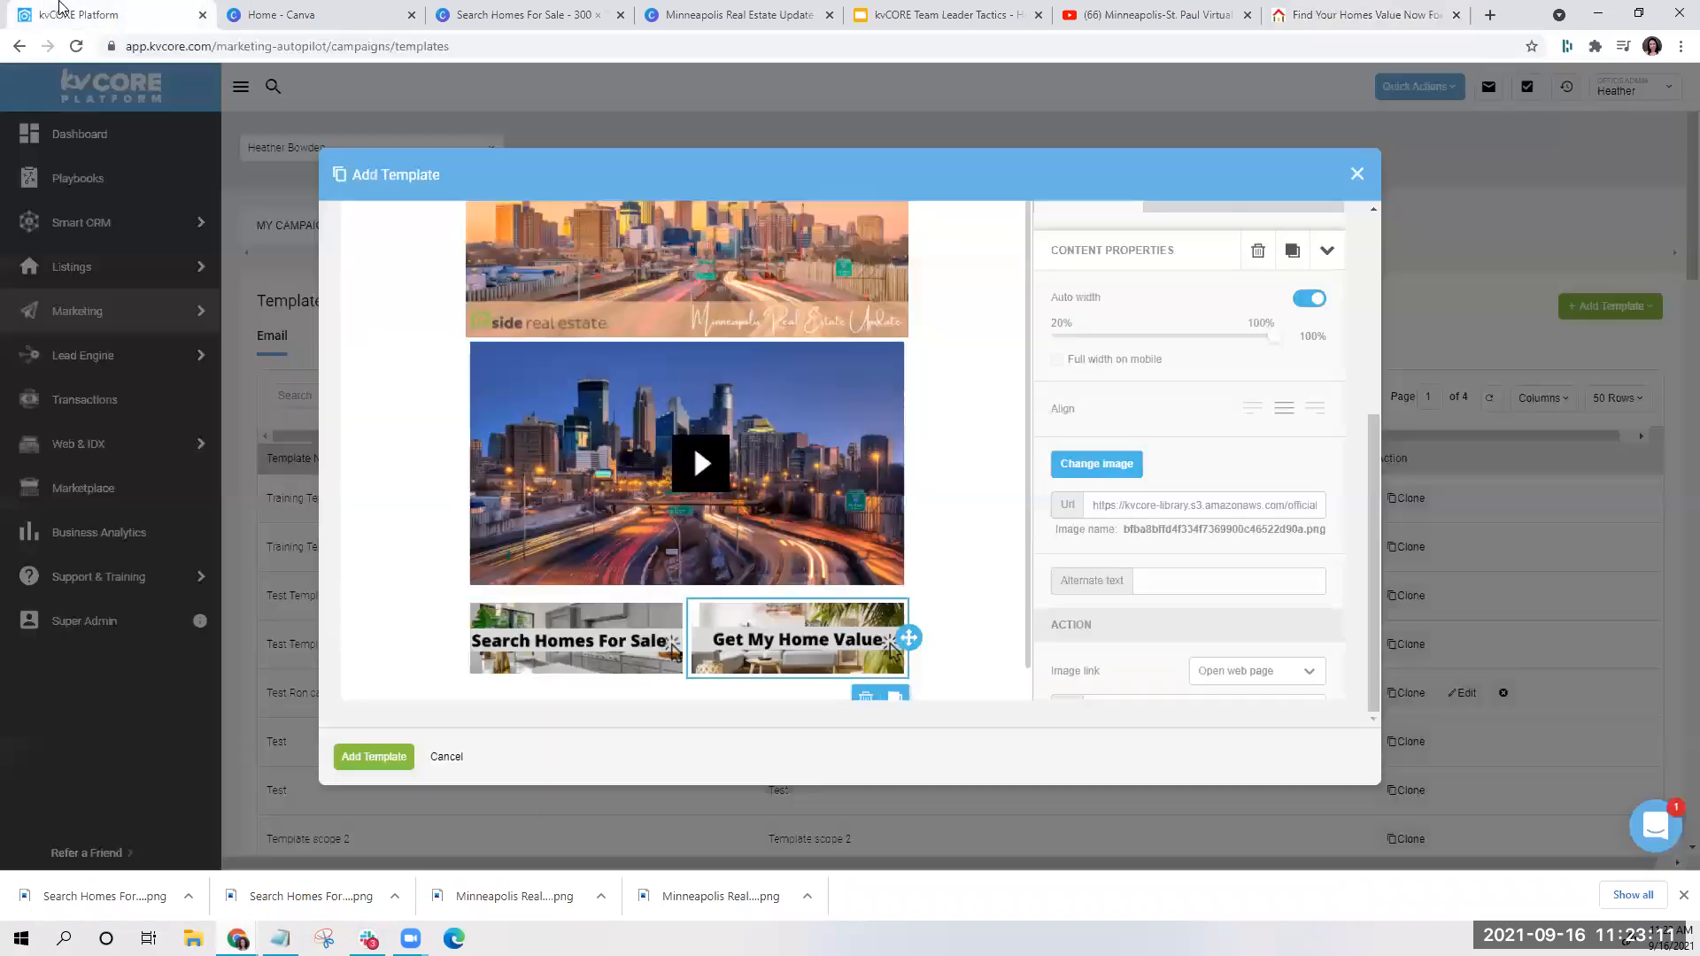
{"action": "left_click", "coordinate": [1167, 582]}
{"action": "scroll", "coordinate": [1186, 531], "scroll_direction": "down", "scroll_amount": 2}
{"action": "left_click", "coordinate": [1166, 529]}
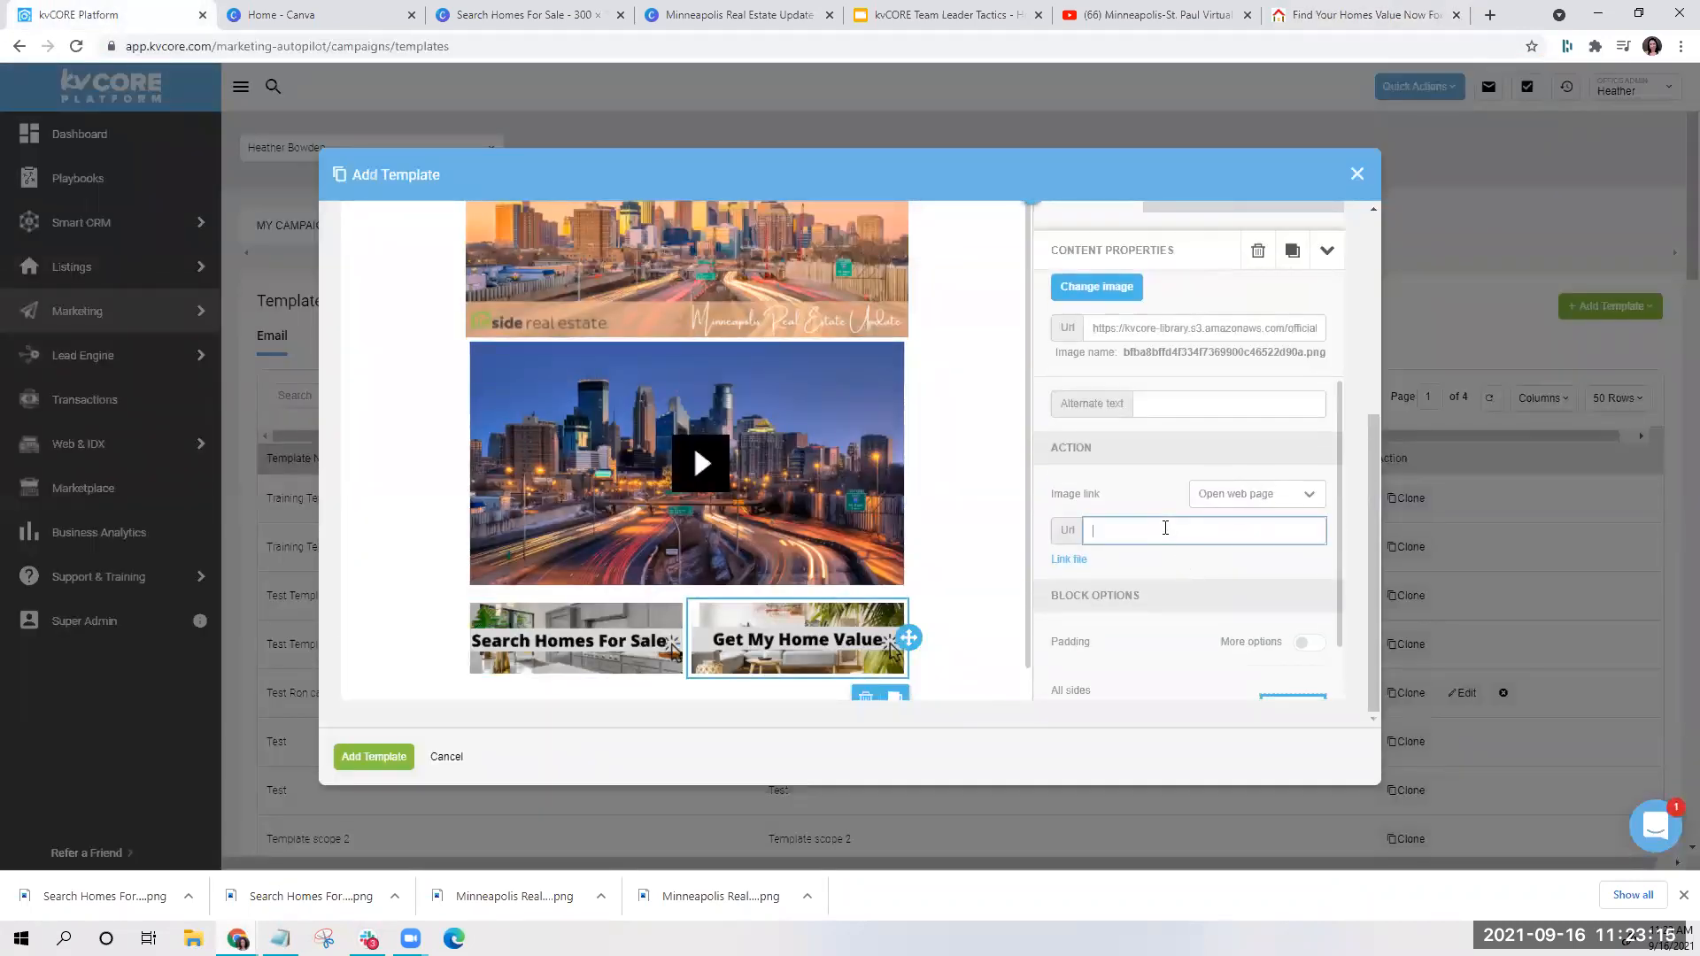
{"action": "key", "text": "ctrl+v"}
{"action": "scroll", "coordinate": [1166, 529], "scroll_direction": "up", "scroll_amount": 1}
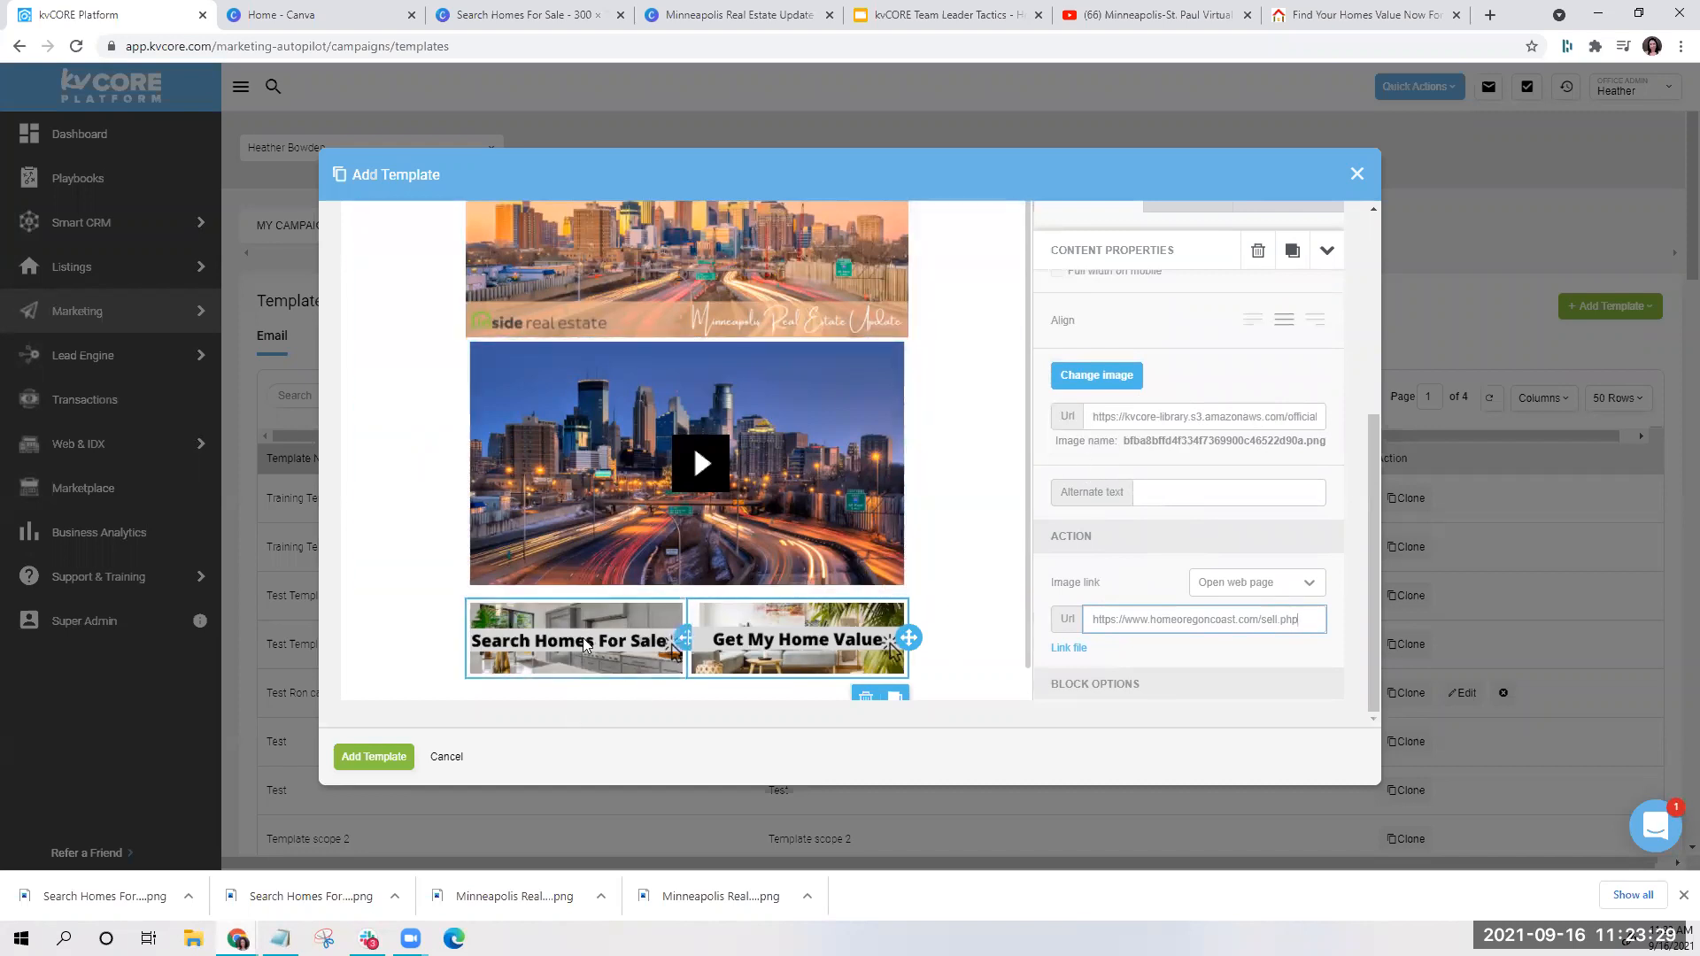
{"action": "scroll", "coordinate": [1156, 382], "scroll_direction": "down", "scroll_amount": 1}
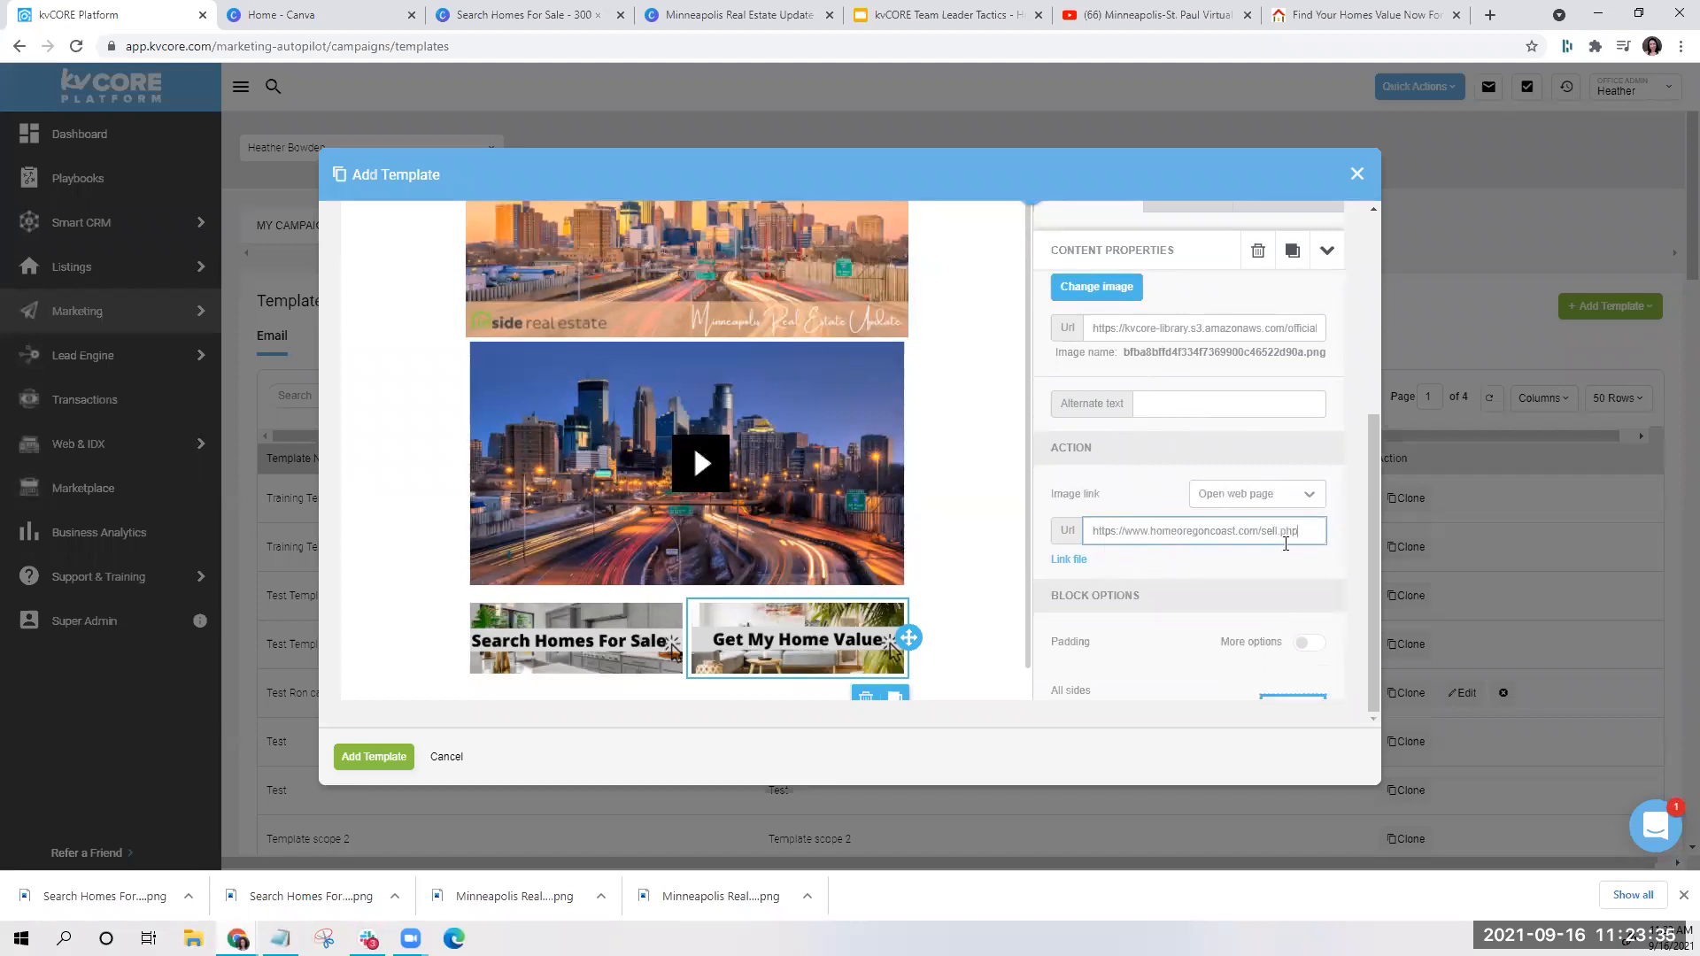
{"action": "scroll", "coordinate": [1244, 512], "scroll_direction": "up", "scroll_amount": 1}
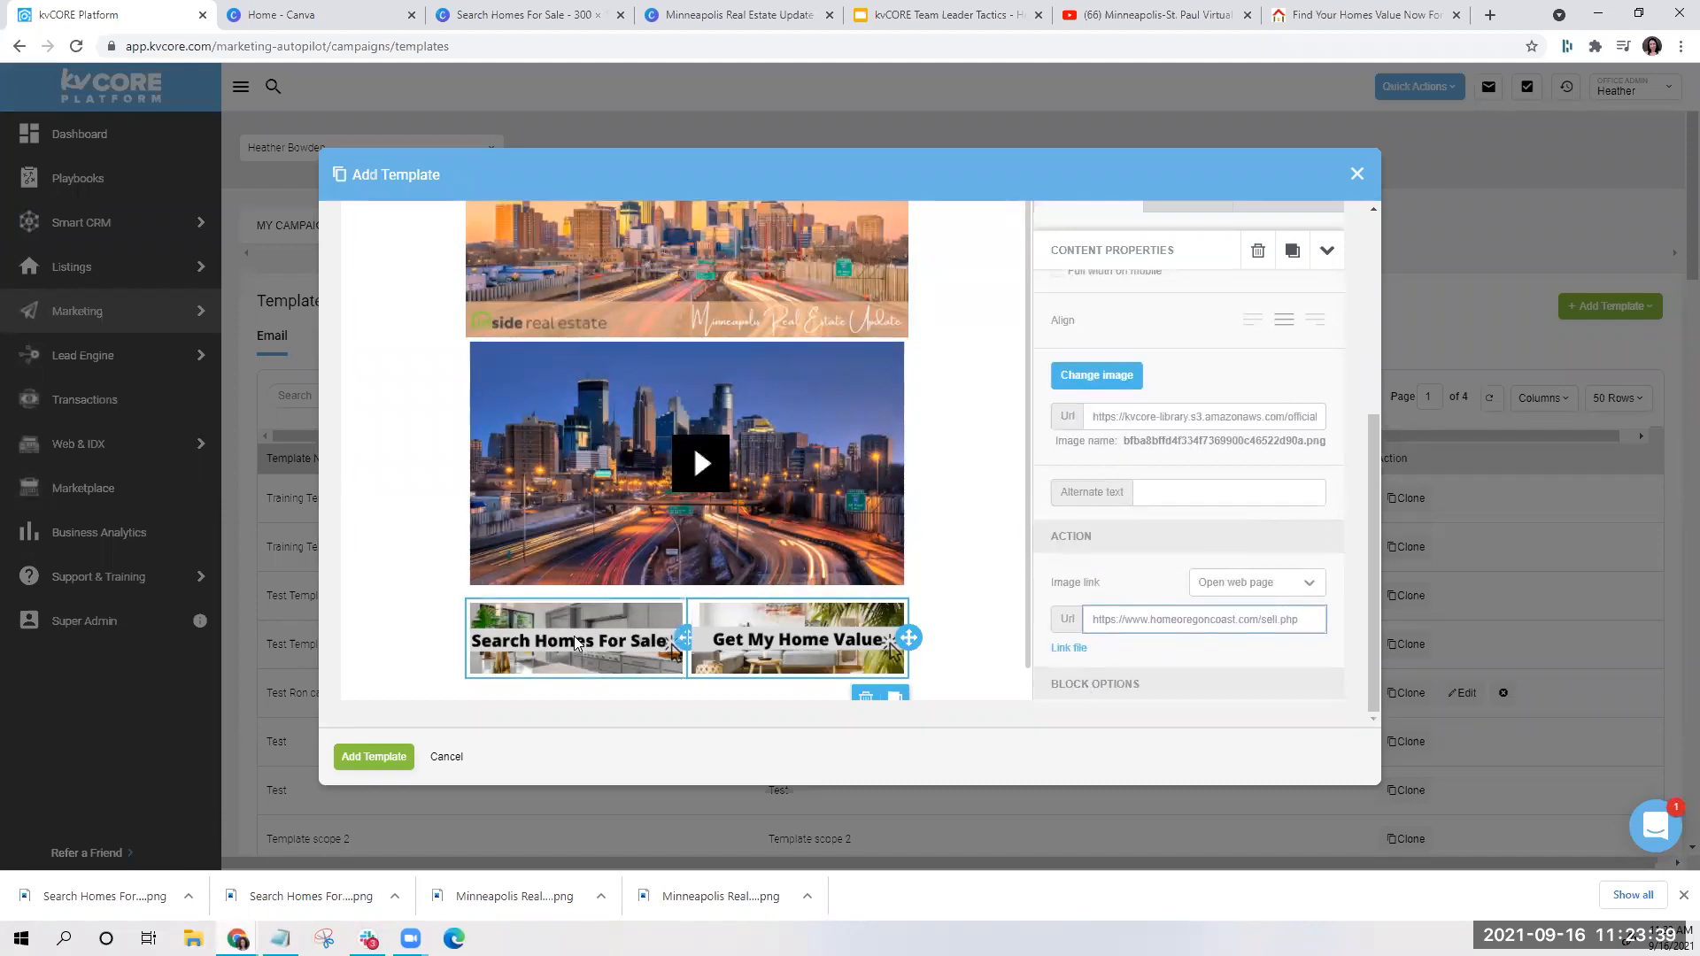
{"action": "left_click", "coordinate": [1139, 564]}
{"action": "scroll", "coordinate": [1139, 565], "scroll_direction": "down", "scroll_amount": 2}
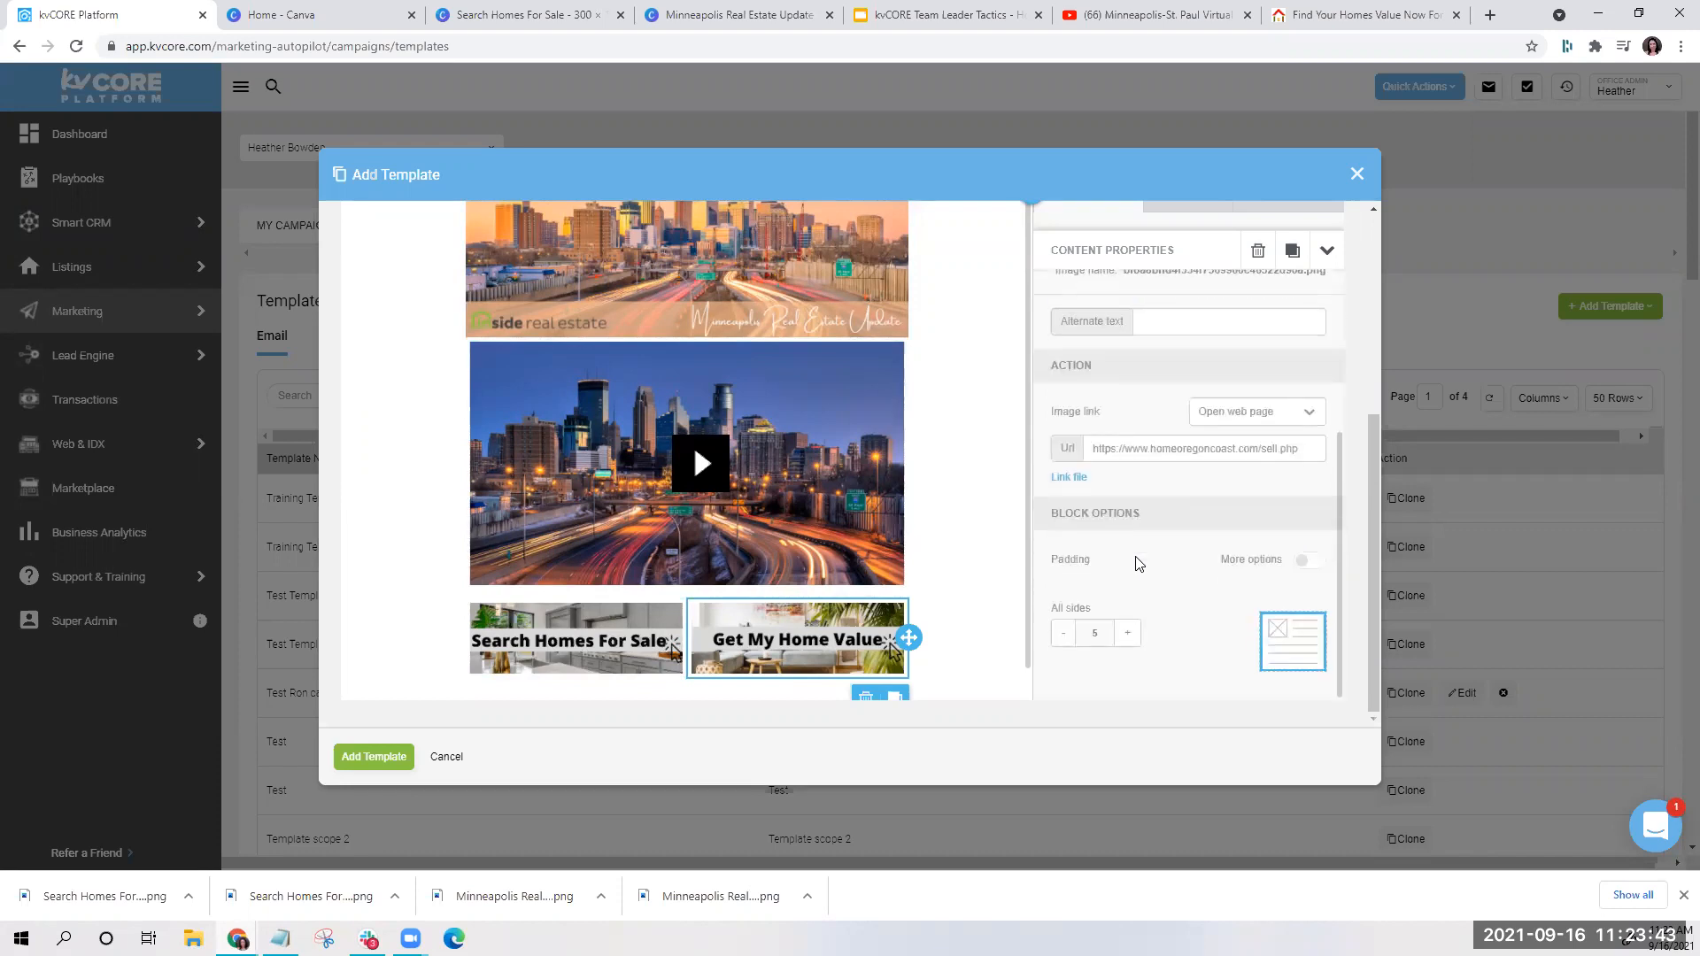
{"action": "scroll", "coordinate": [866, 656], "scroll_direction": "down", "scroll_amount": 1}
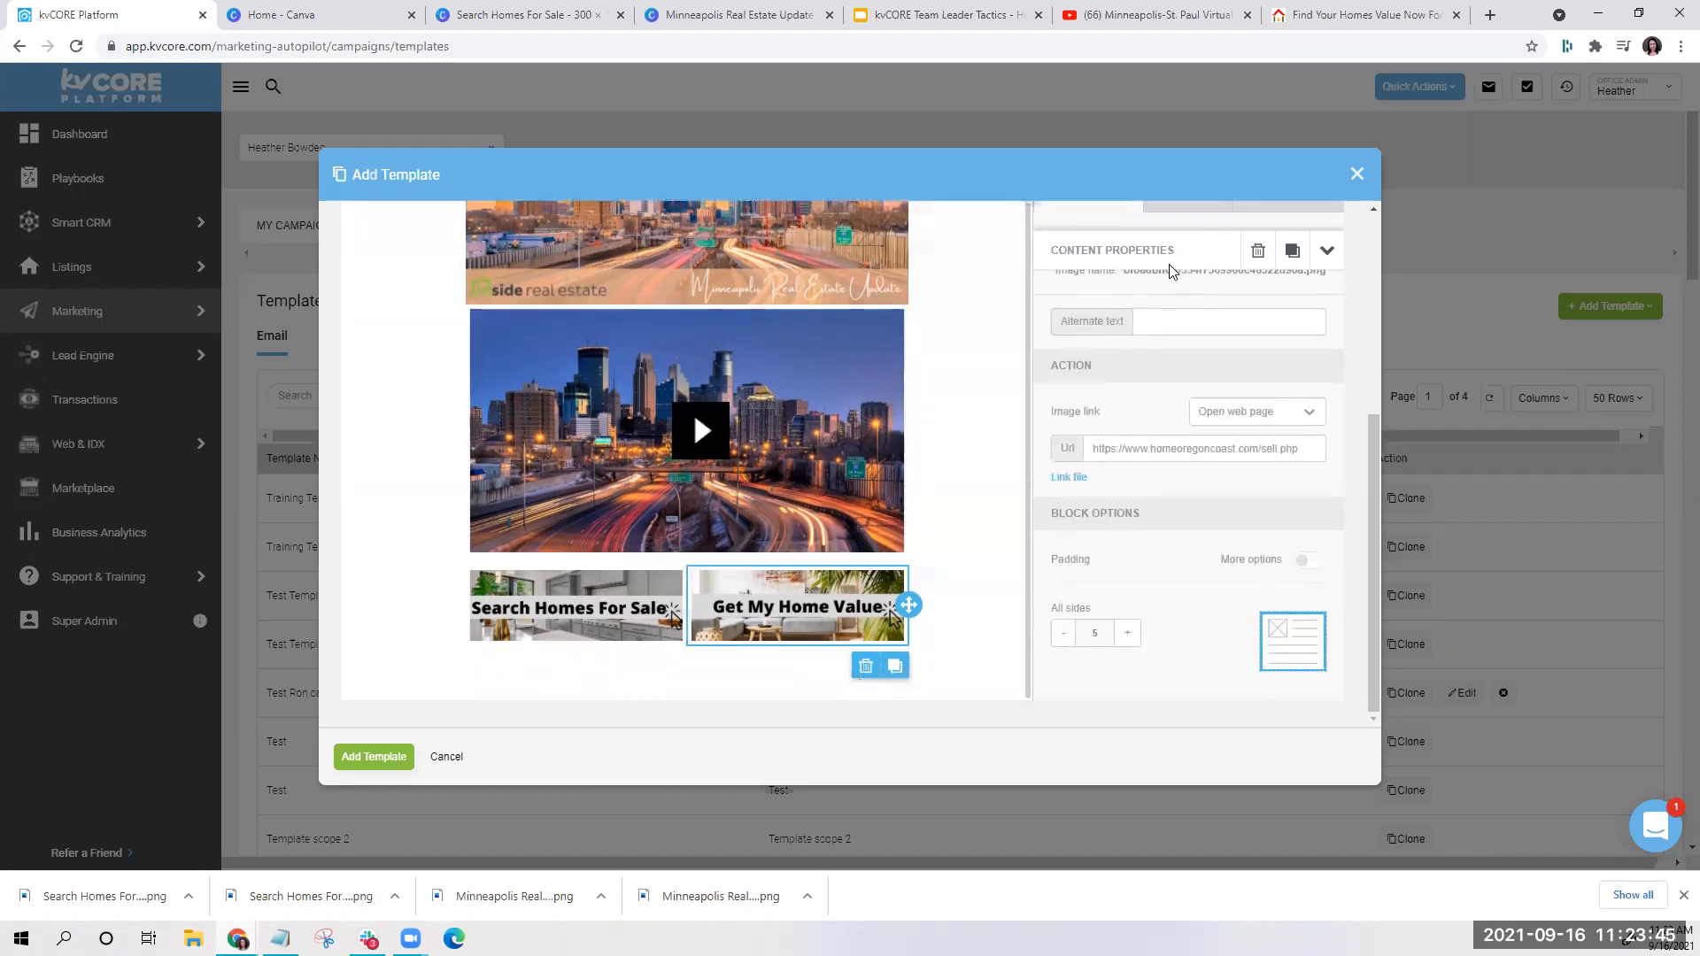
Add a full-width single-column row below the "Search Homes For Sale" and "Get My Home Value" images
{"action": "scroll", "coordinate": [1146, 334], "scroll_direction": "up", "scroll_amount": 3}
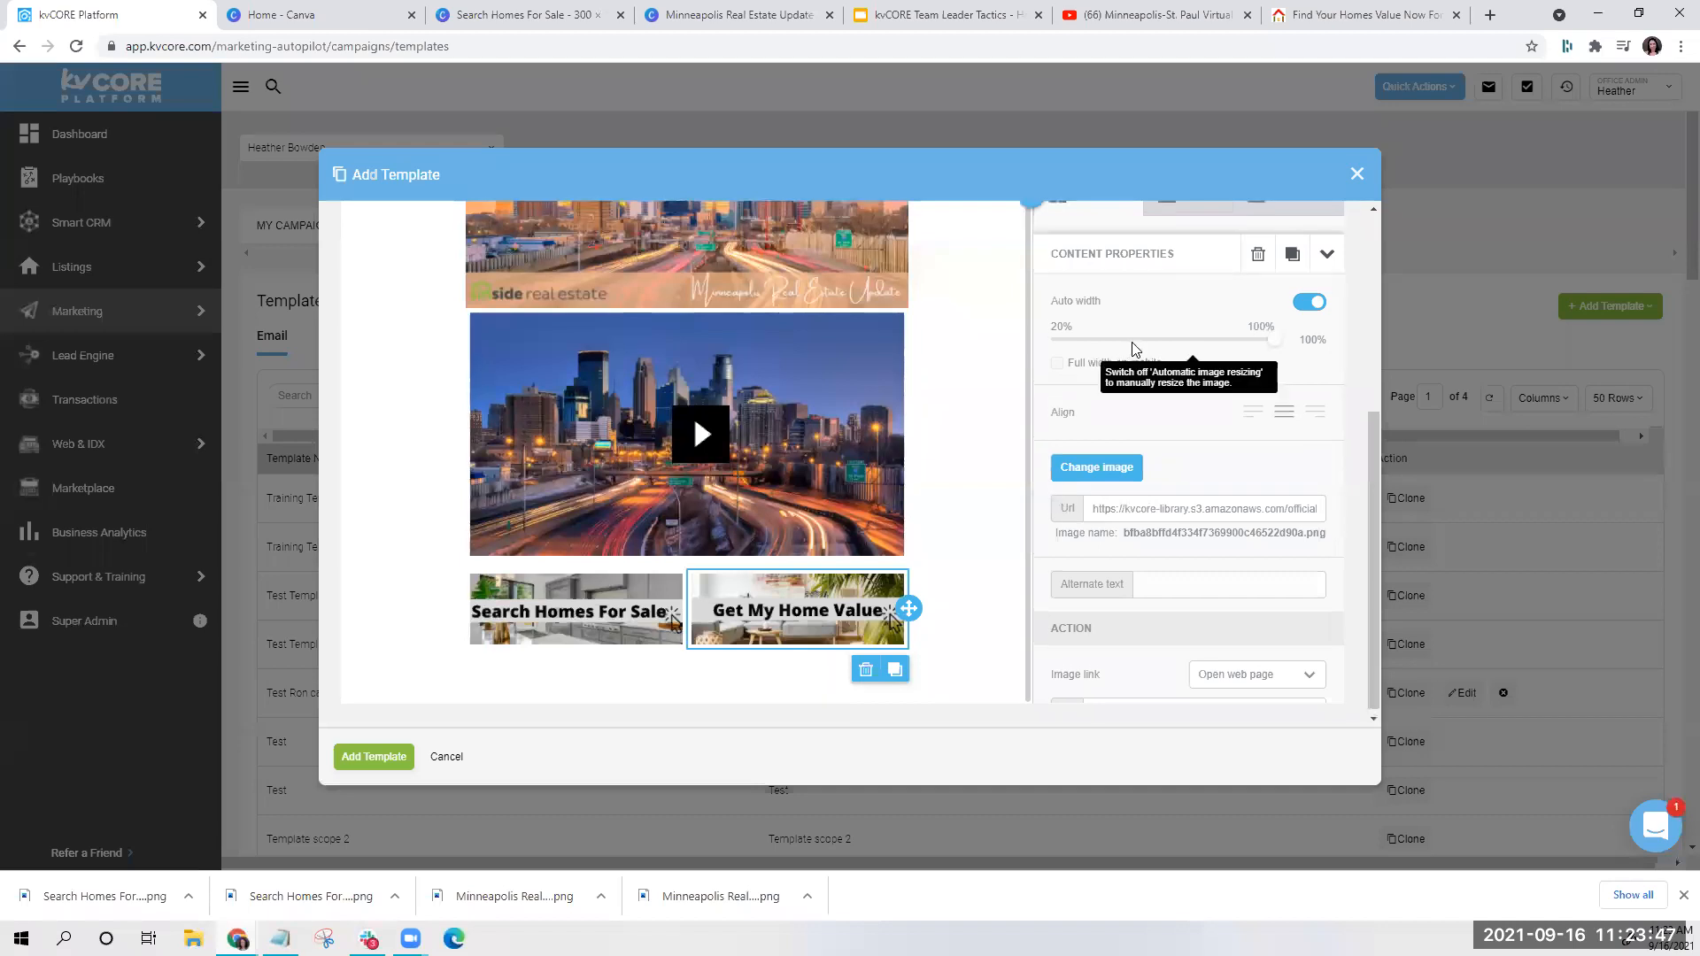
{"action": "scroll", "coordinate": [1134, 349], "scroll_direction": "up", "scroll_amount": 3}
{"action": "scroll", "coordinate": [1133, 352], "scroll_direction": "down", "scroll_amount": 2}
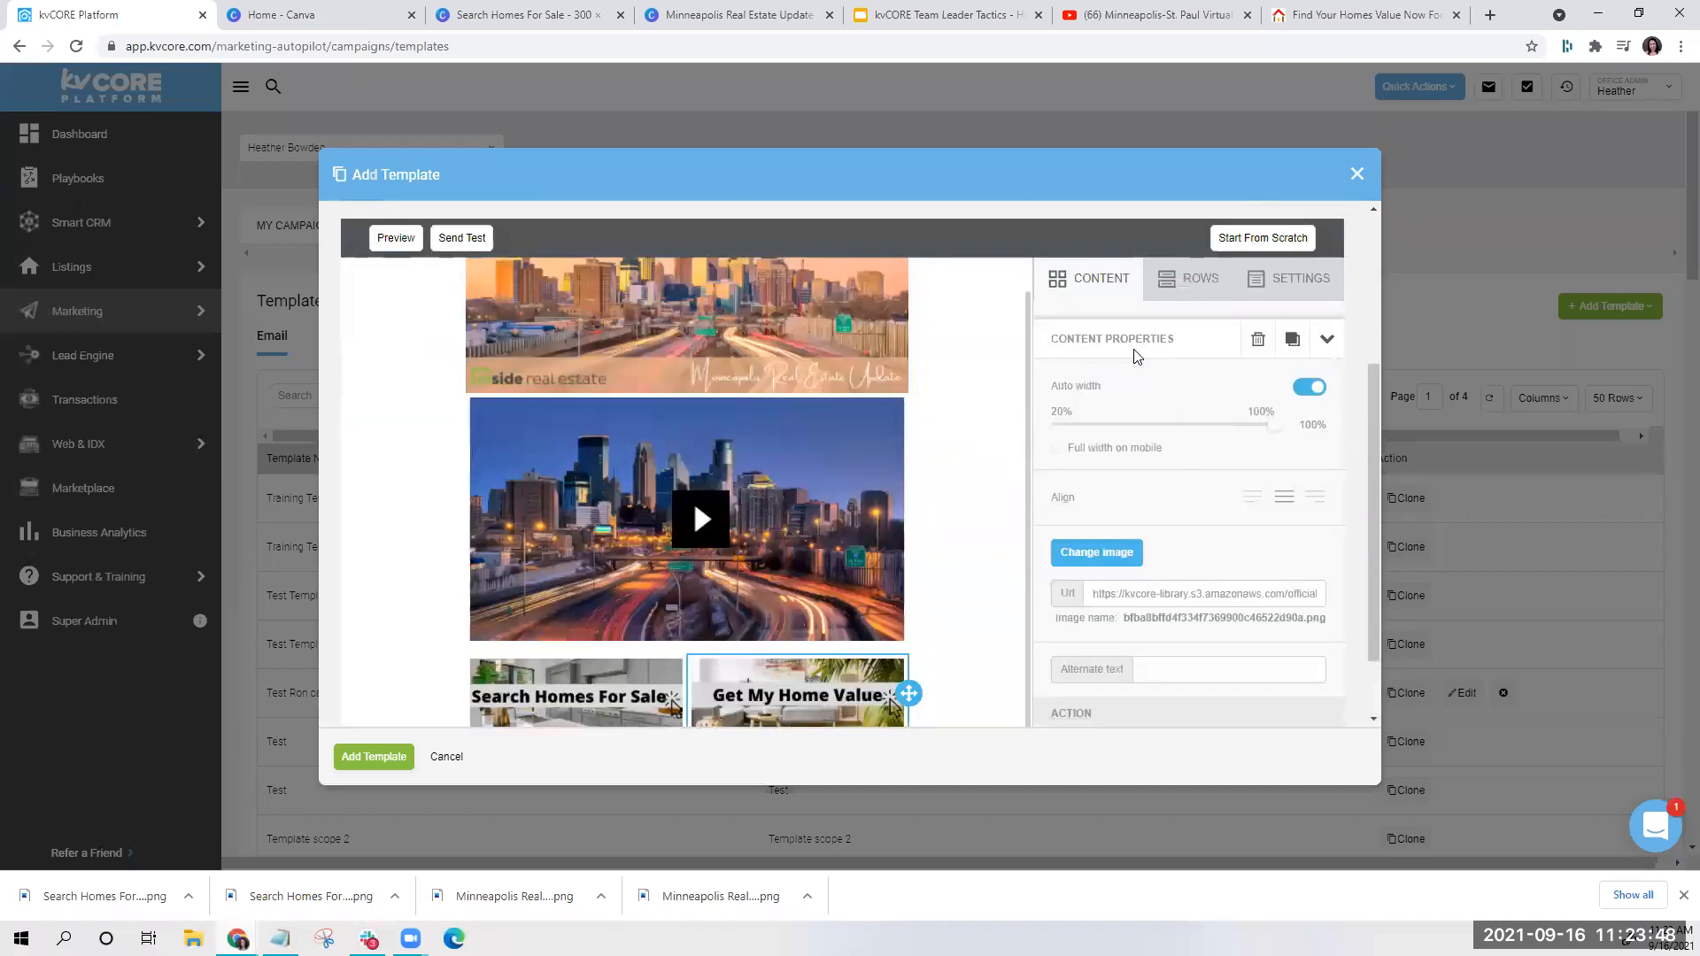
{"action": "left_click", "coordinate": [1098, 293]}
{"action": "scroll", "coordinate": [1231, 395], "scroll_direction": "down", "scroll_amount": 1}
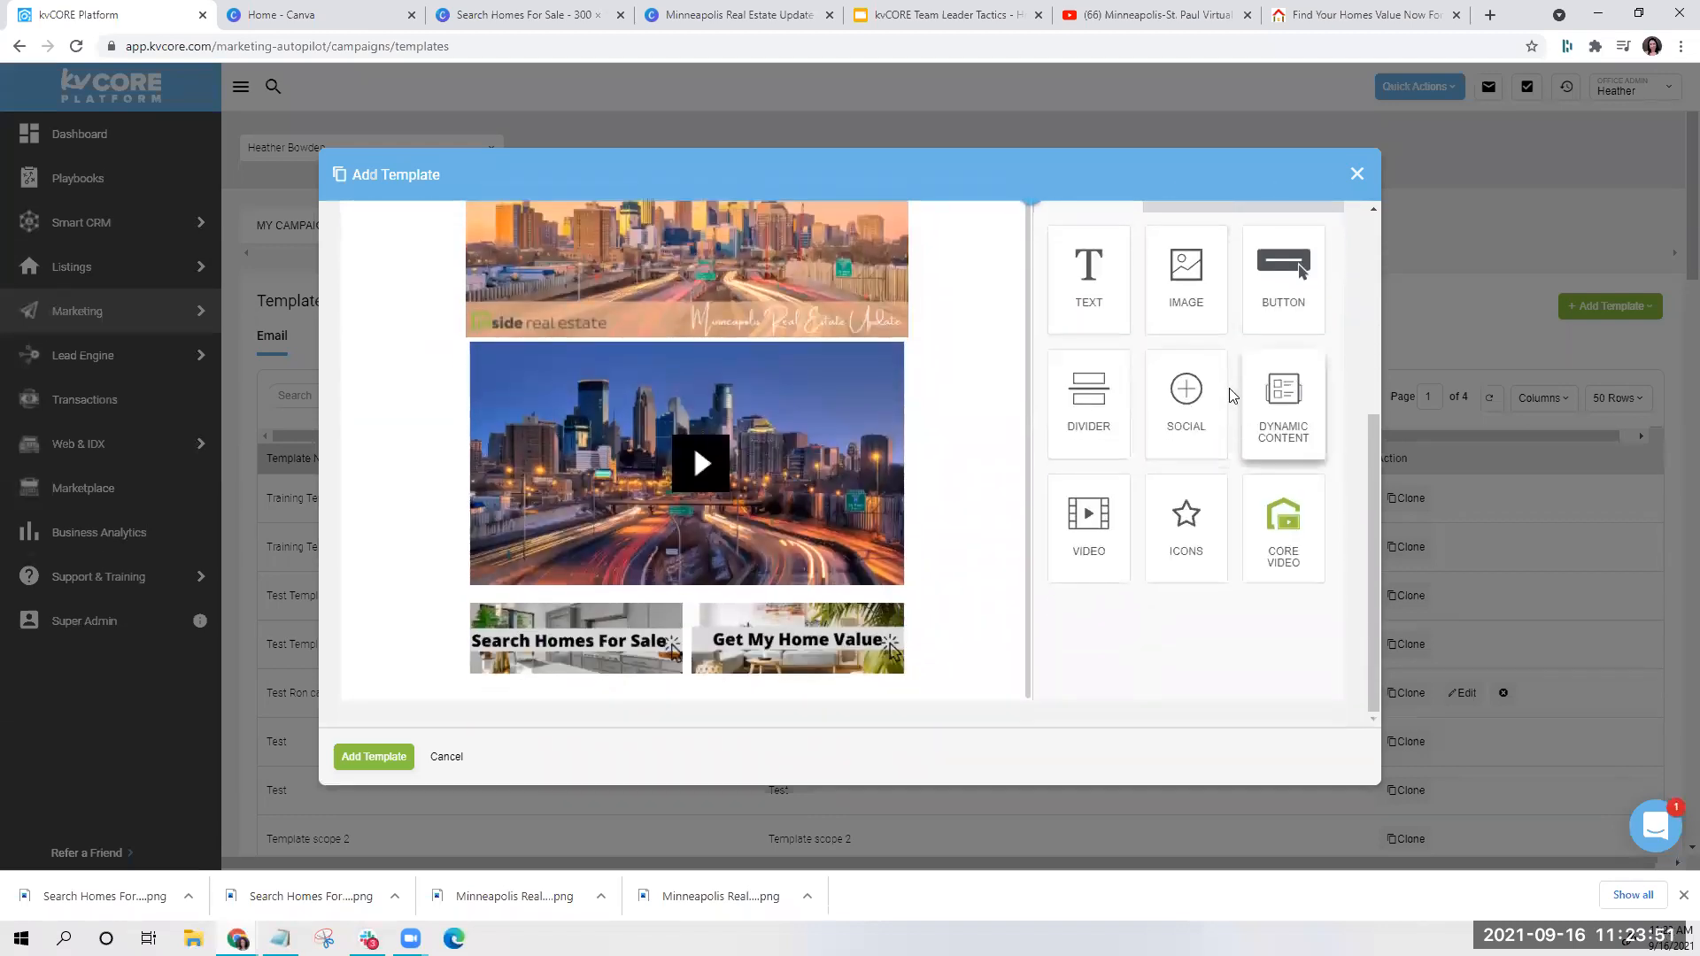
{"action": "left_click_drag", "start_coordinate": [1169, 284], "coordinate": [1194, 308]}
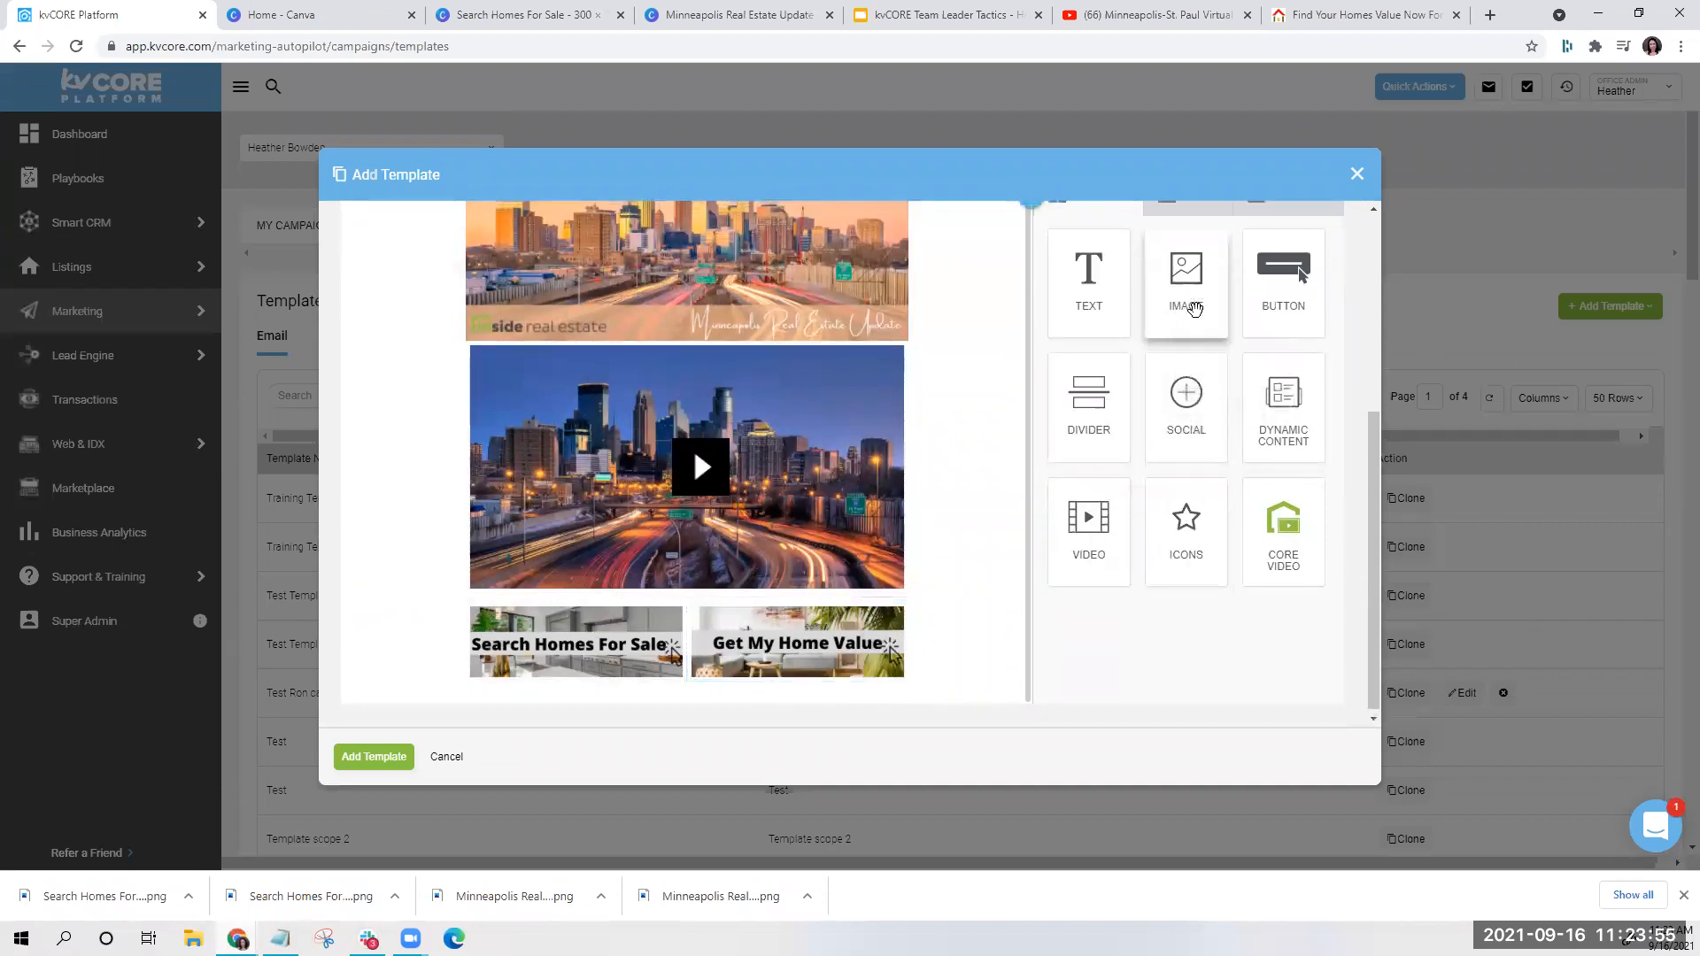
{"action": "scroll", "coordinate": [1194, 308], "scroll_direction": "up", "scroll_amount": 2}
{"action": "left_click", "coordinate": [1191, 366]}
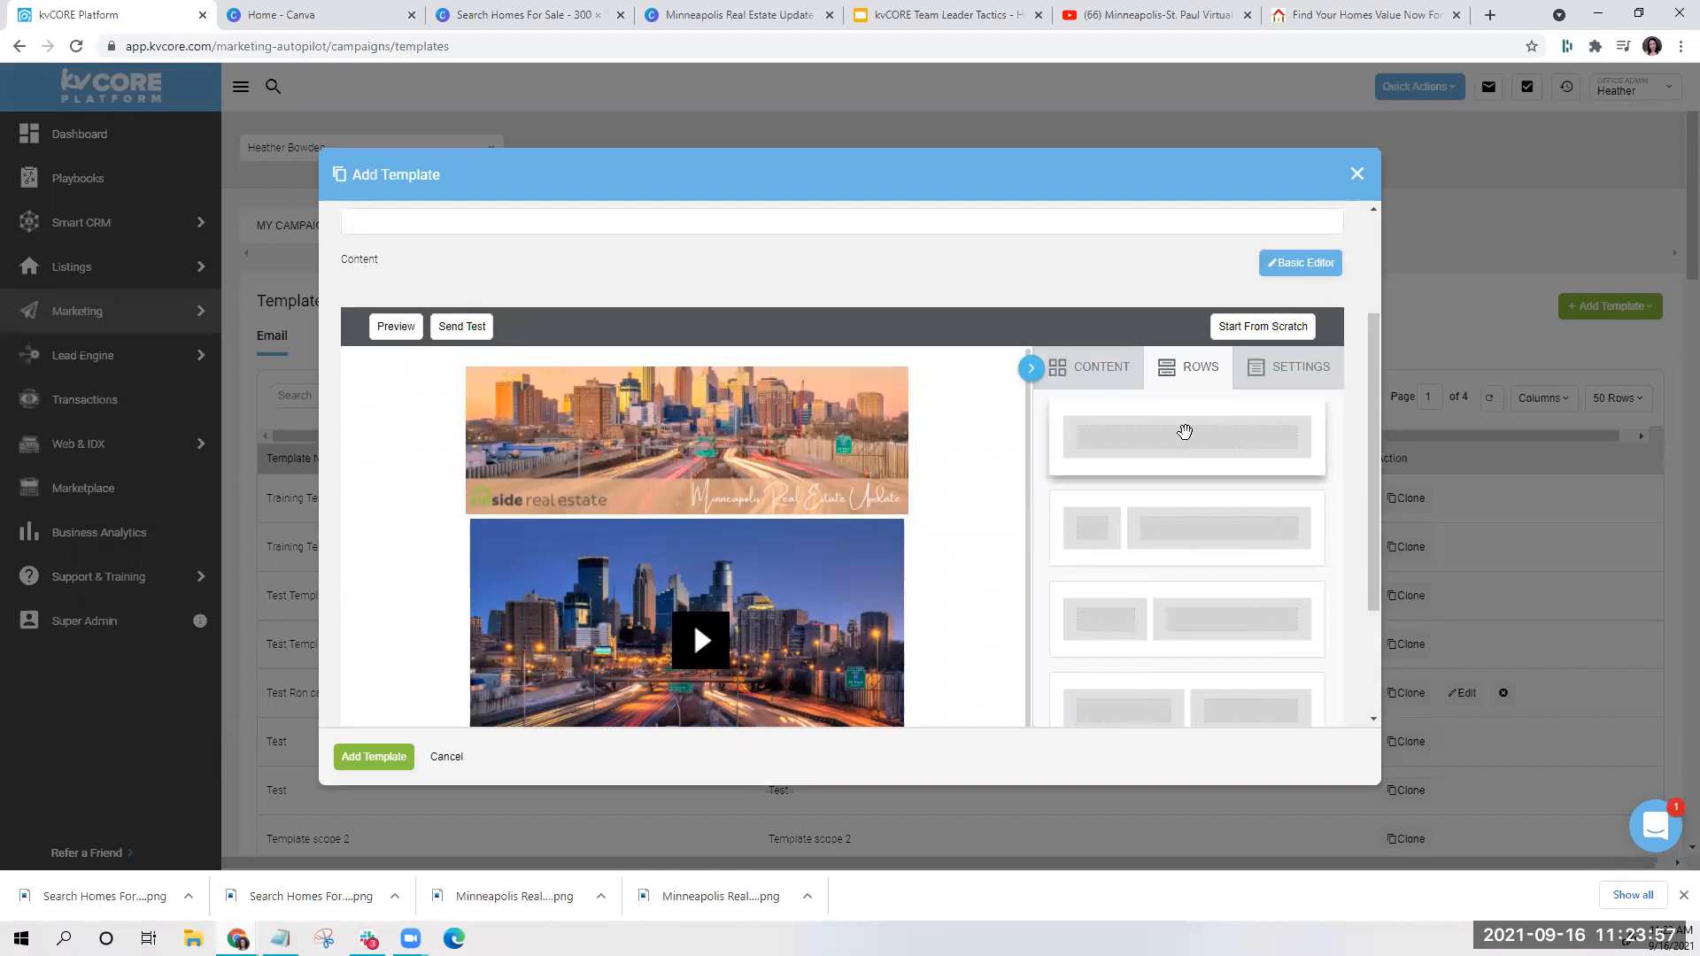
{"action": "left_click_drag", "start_coordinate": [1176, 416], "coordinate": [735, 677]}
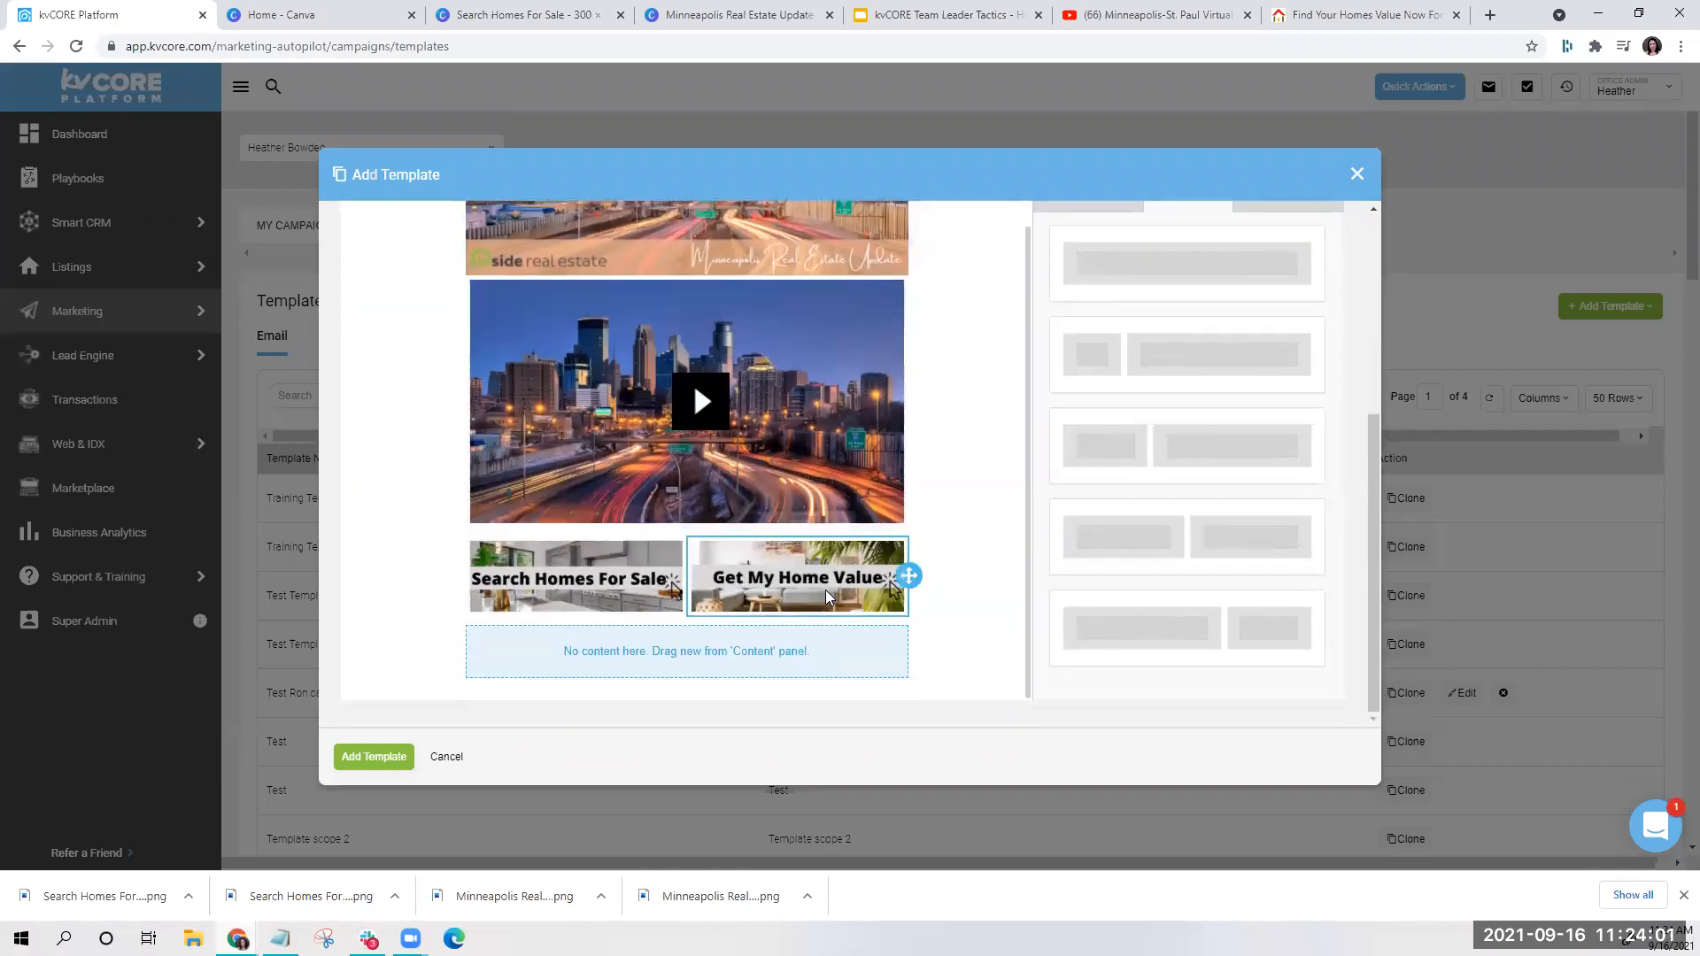
Place an image block in the empty row and insert the orange contact-information banner from the uploaded files
{"action": "left_click", "coordinate": [797, 664]}
{"action": "scroll", "coordinate": [1099, 354], "scroll_direction": "up", "scroll_amount": 2}
{"action": "left_click", "coordinate": [1096, 369]}
{"action": "scroll", "coordinate": [1152, 337], "scroll_direction": "down", "scroll_amount": 3}
{"action": "left_click_drag", "start_coordinate": [1218, 294], "coordinate": [760, 633]}
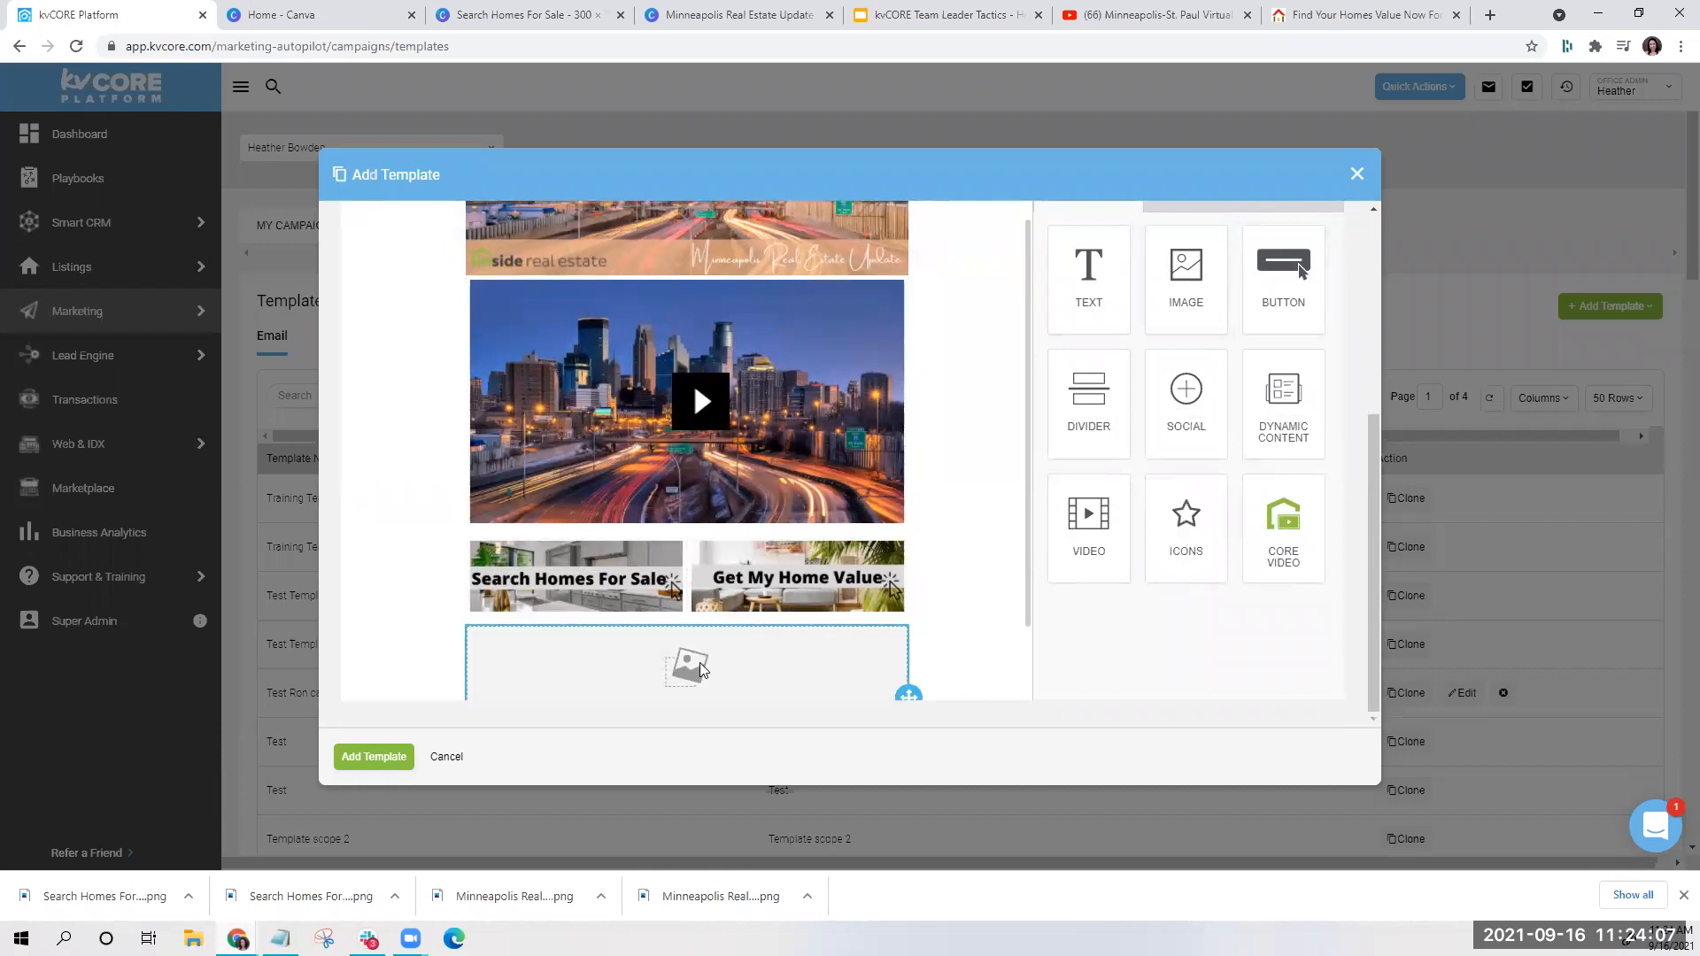
{"action": "left_click", "coordinate": [688, 643]}
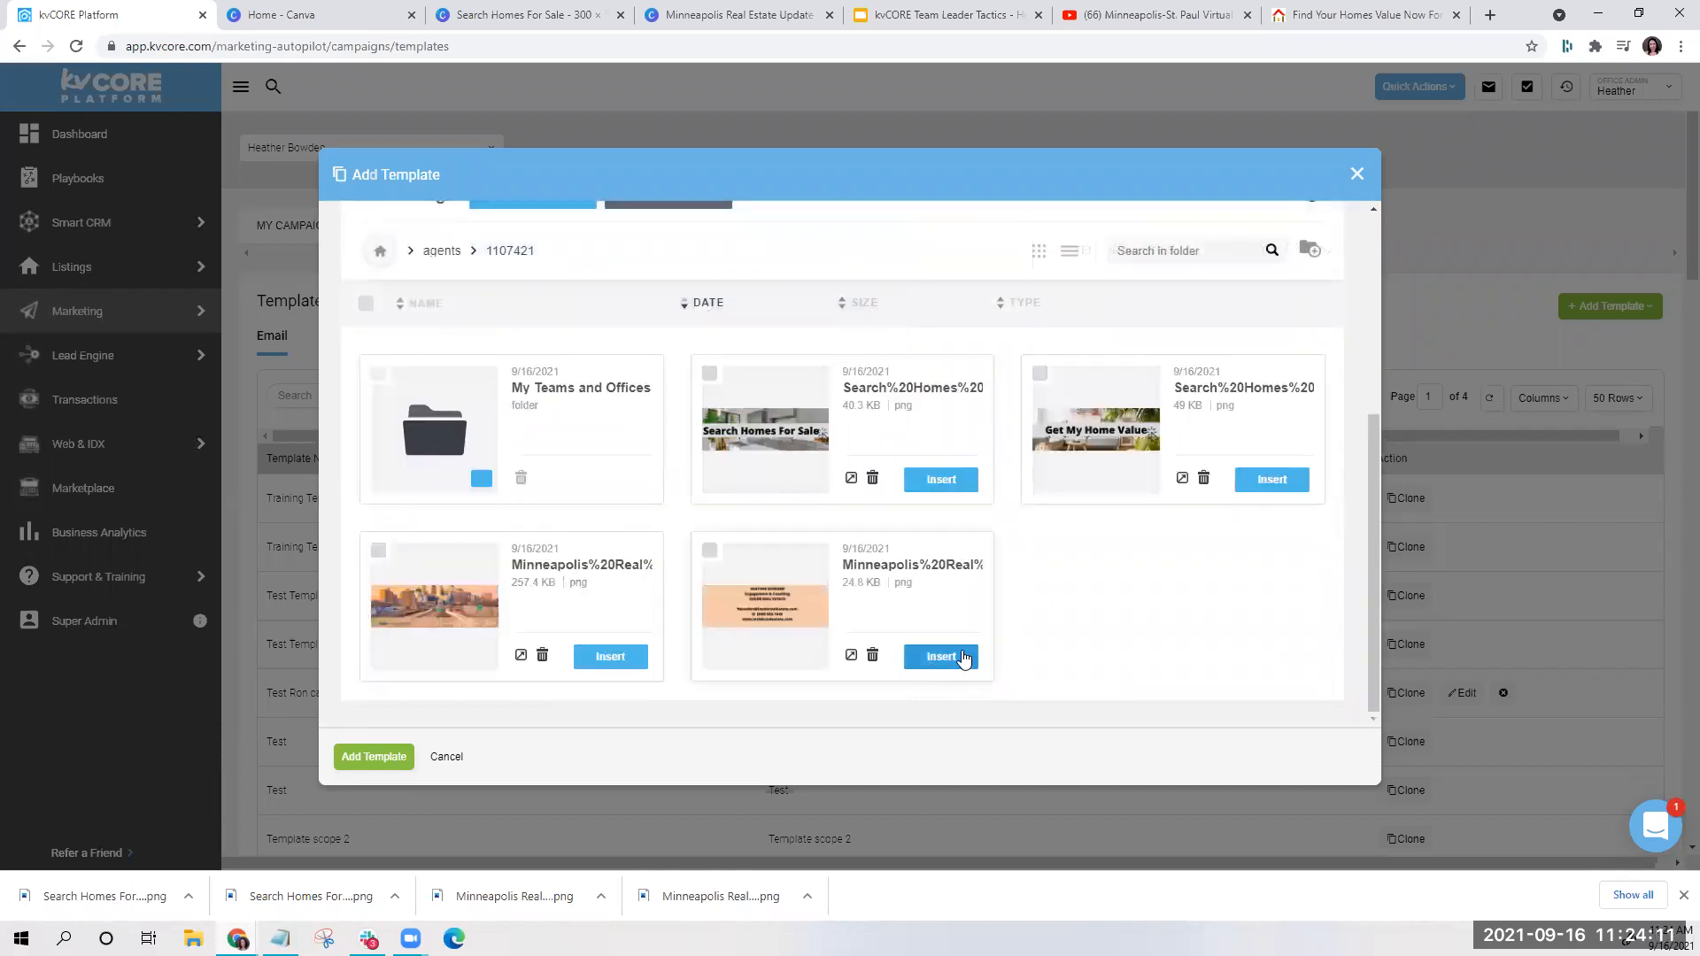
{"action": "left_click", "coordinate": [940, 656]}
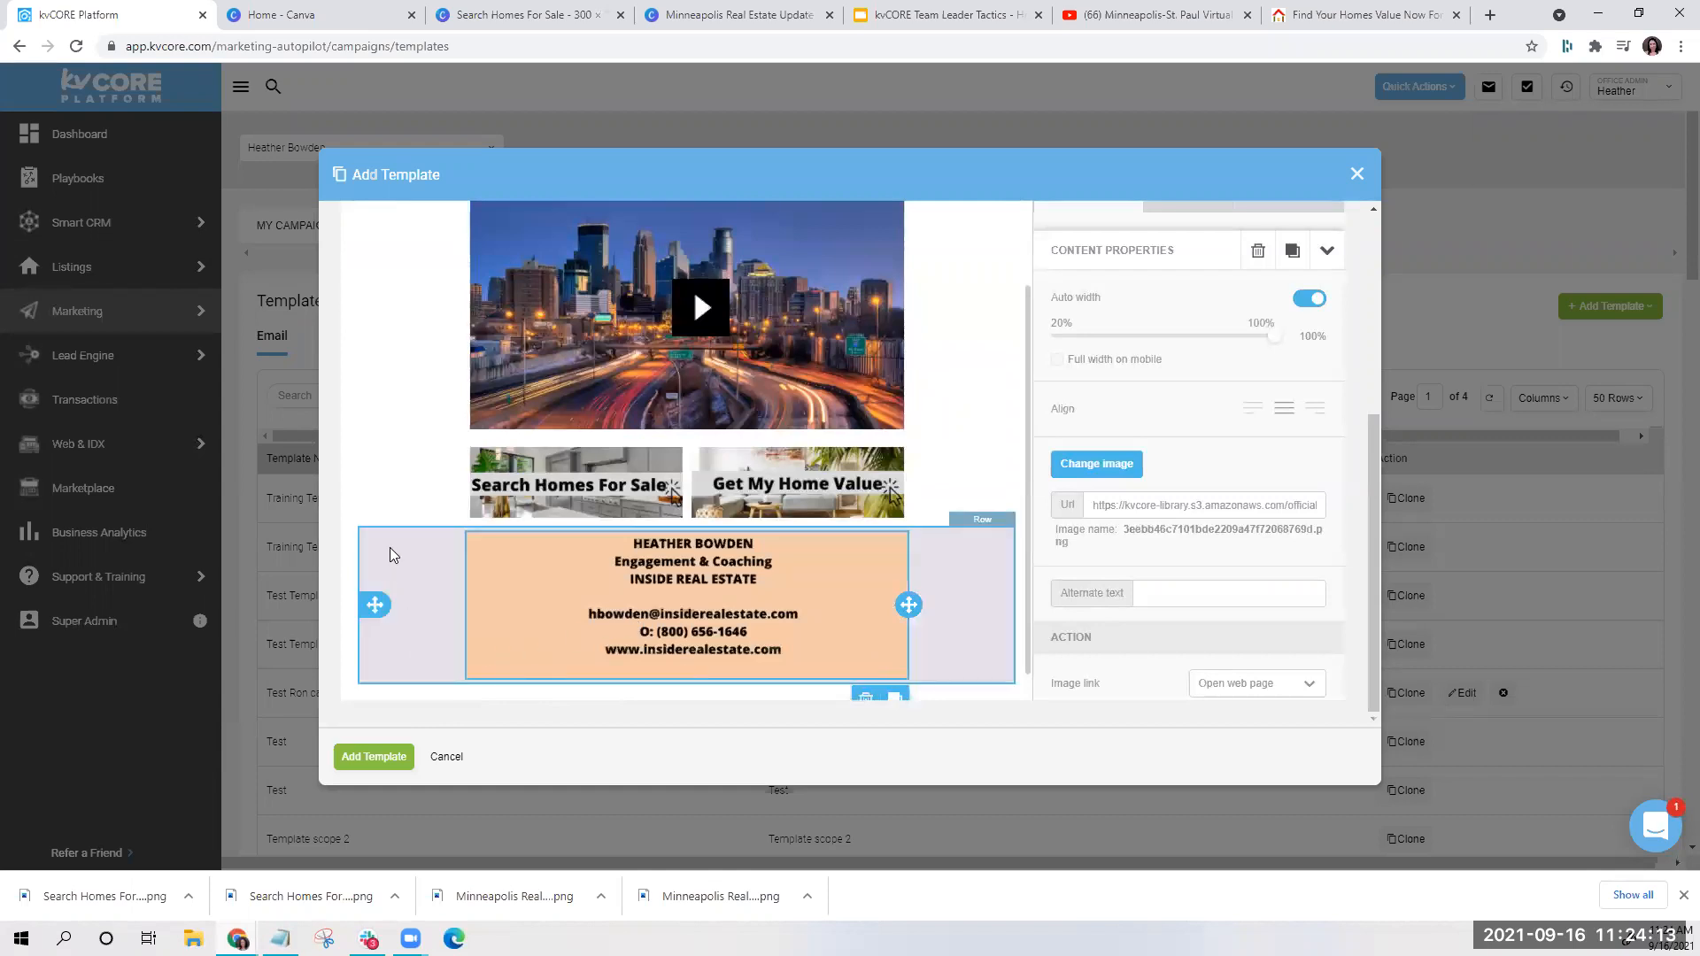
{"action": "scroll", "coordinate": [928, 556], "scroll_direction": "down", "scroll_amount": 1}
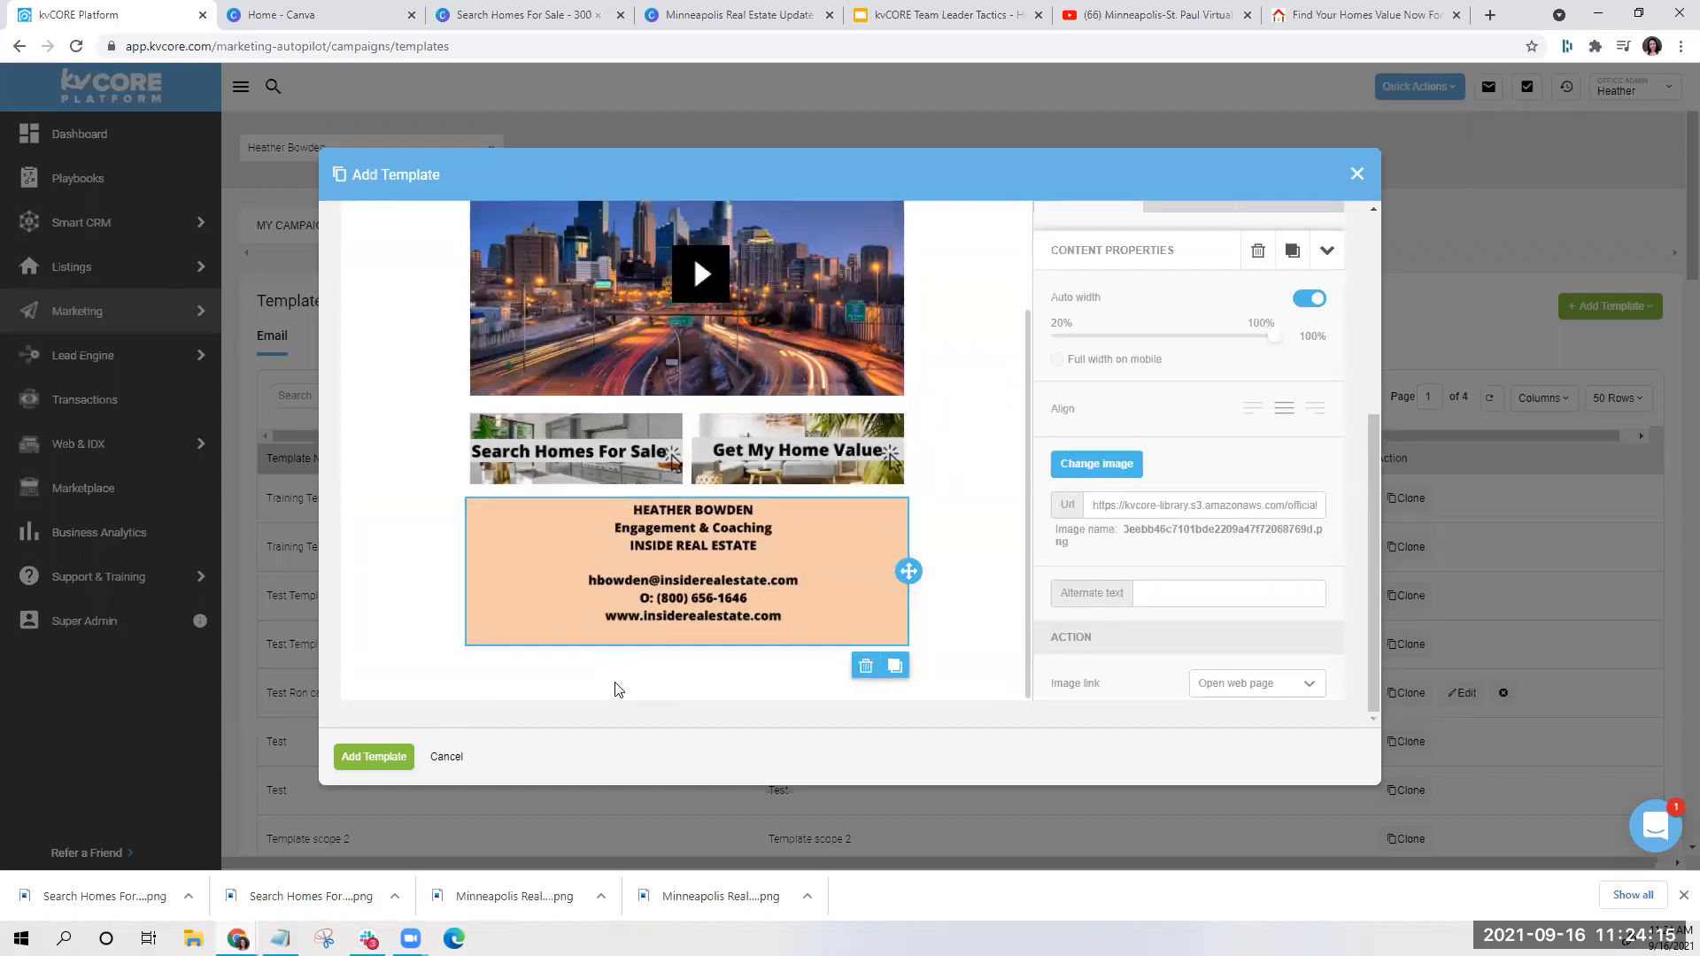
Add a social icons block directly beneath the contact-information banner
{"action": "scroll", "coordinate": [1156, 341], "scroll_direction": "up", "scroll_amount": 4}
{"action": "left_click", "coordinate": [1123, 458]}
{"action": "scroll", "coordinate": [1146, 408], "scroll_direction": "down", "scroll_amount": 3}
{"action": "left_click_drag", "start_coordinate": [1183, 394], "coordinate": [755, 673]}
{"action": "scroll", "coordinate": [762, 637], "scroll_direction": "down", "scroll_amount": 1}
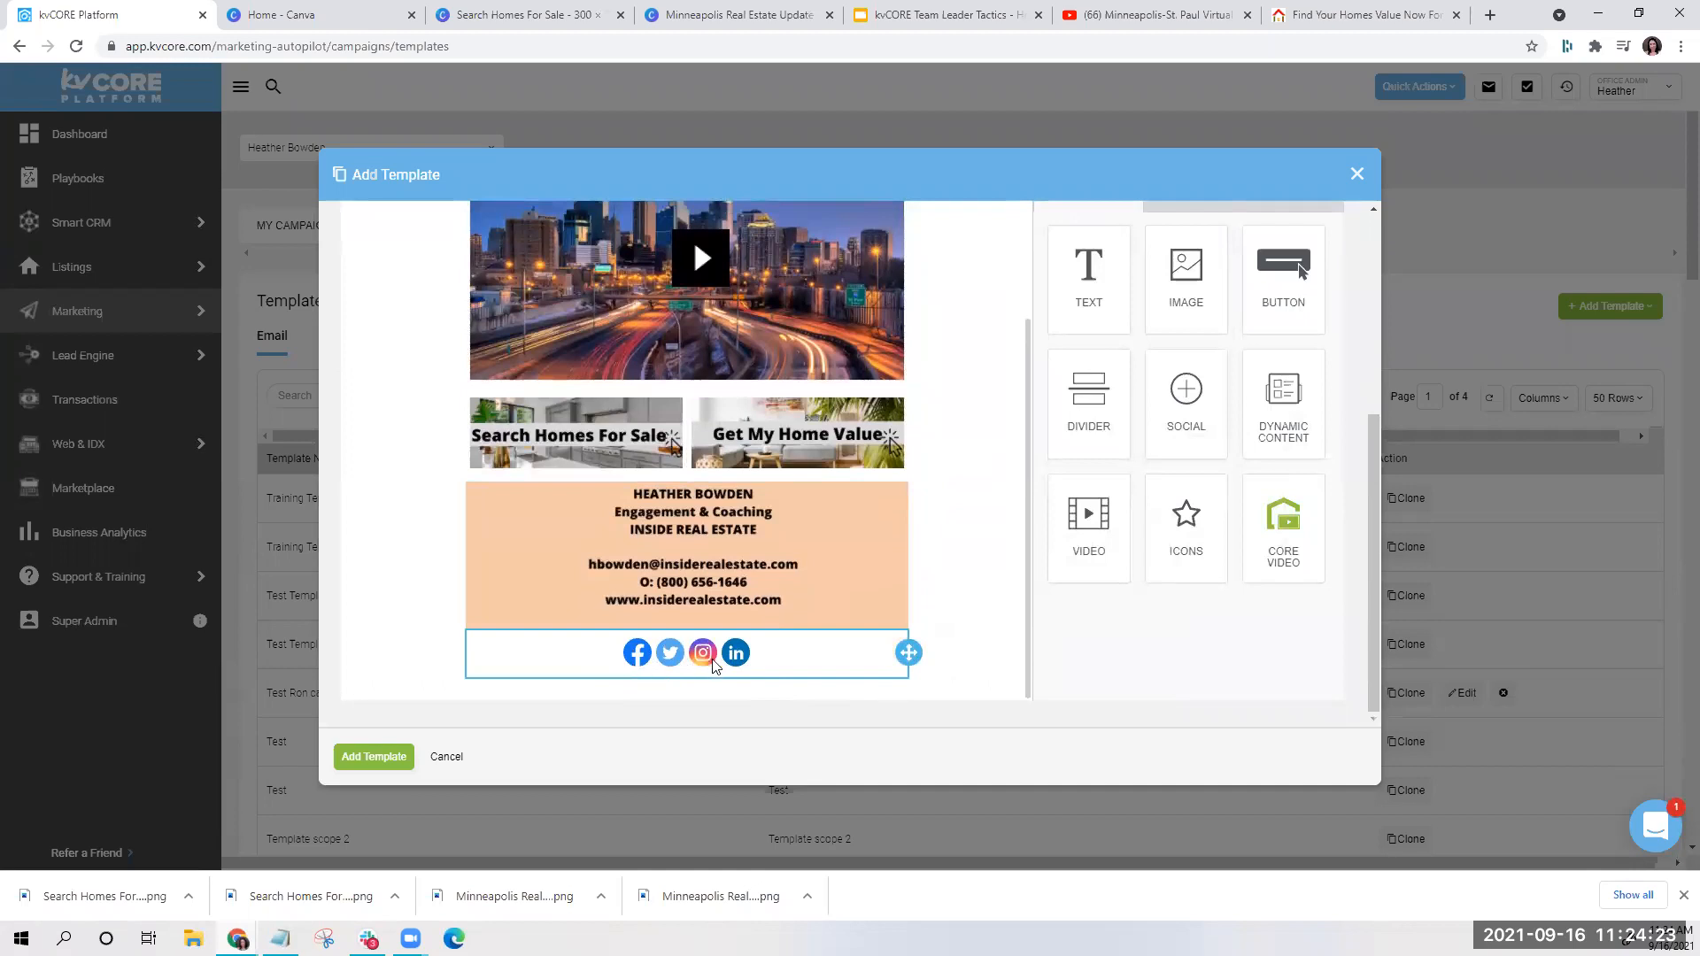
Open the social block's properties and review the link fields for Facebook, Twitter, Instagram and LinkedIn
{"action": "left_click", "coordinate": [735, 665]}
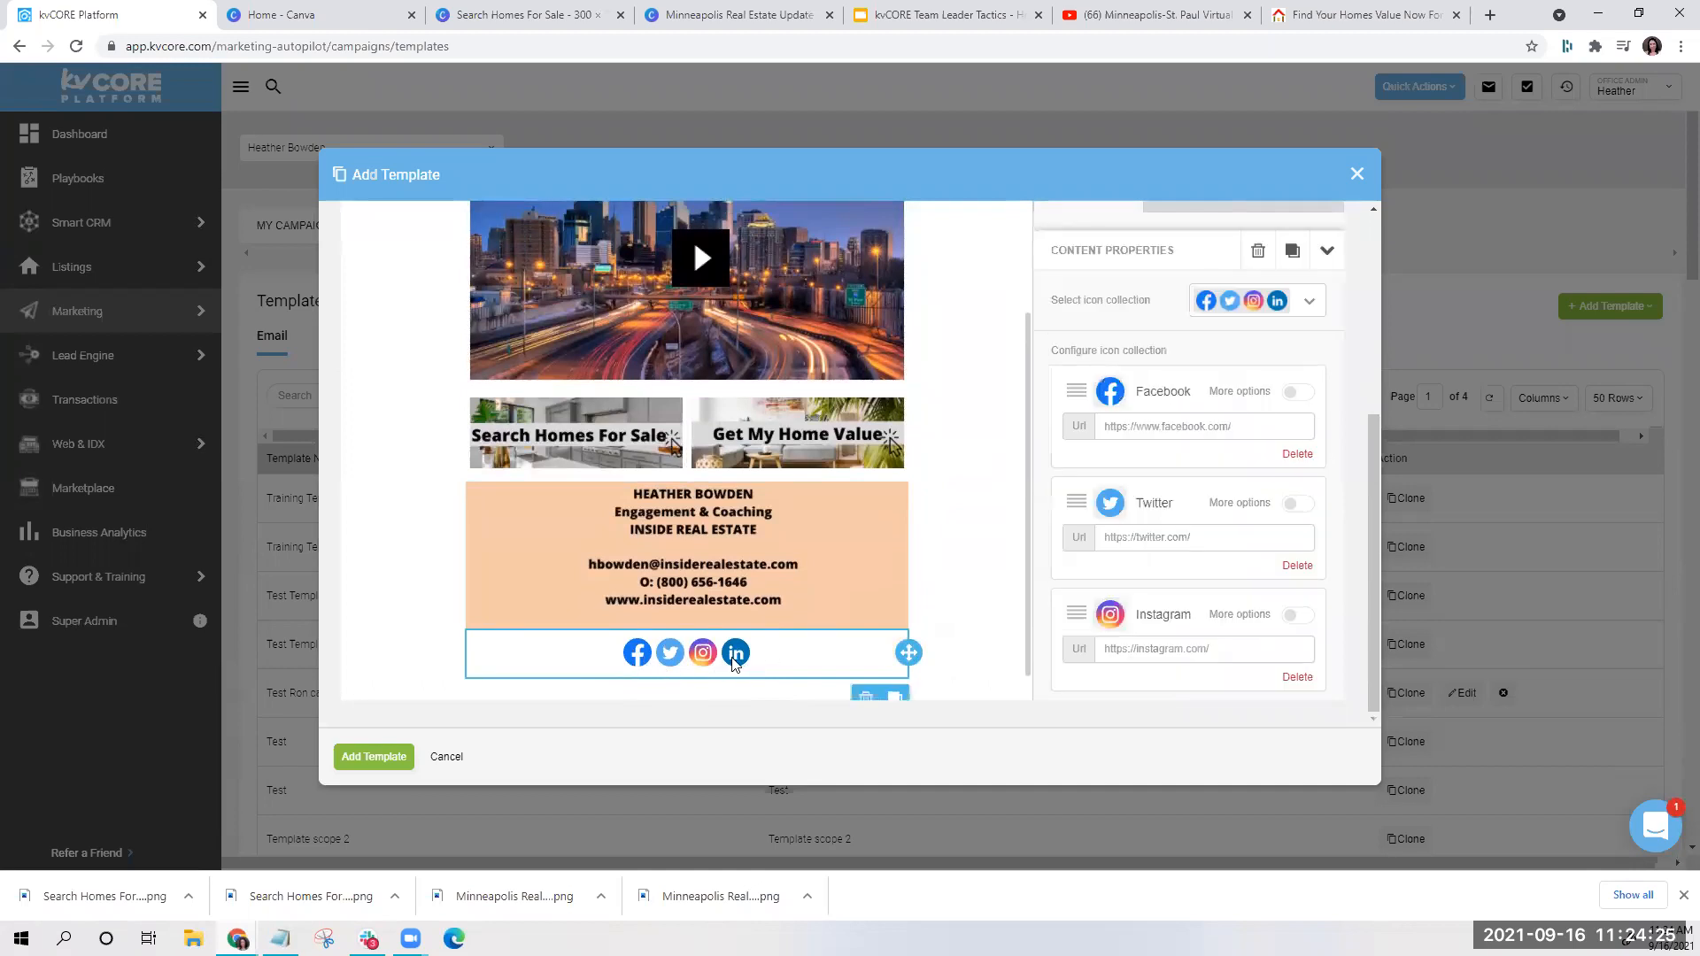
{"action": "scroll", "coordinate": [1222, 555], "scroll_direction": "down", "scroll_amount": 2}
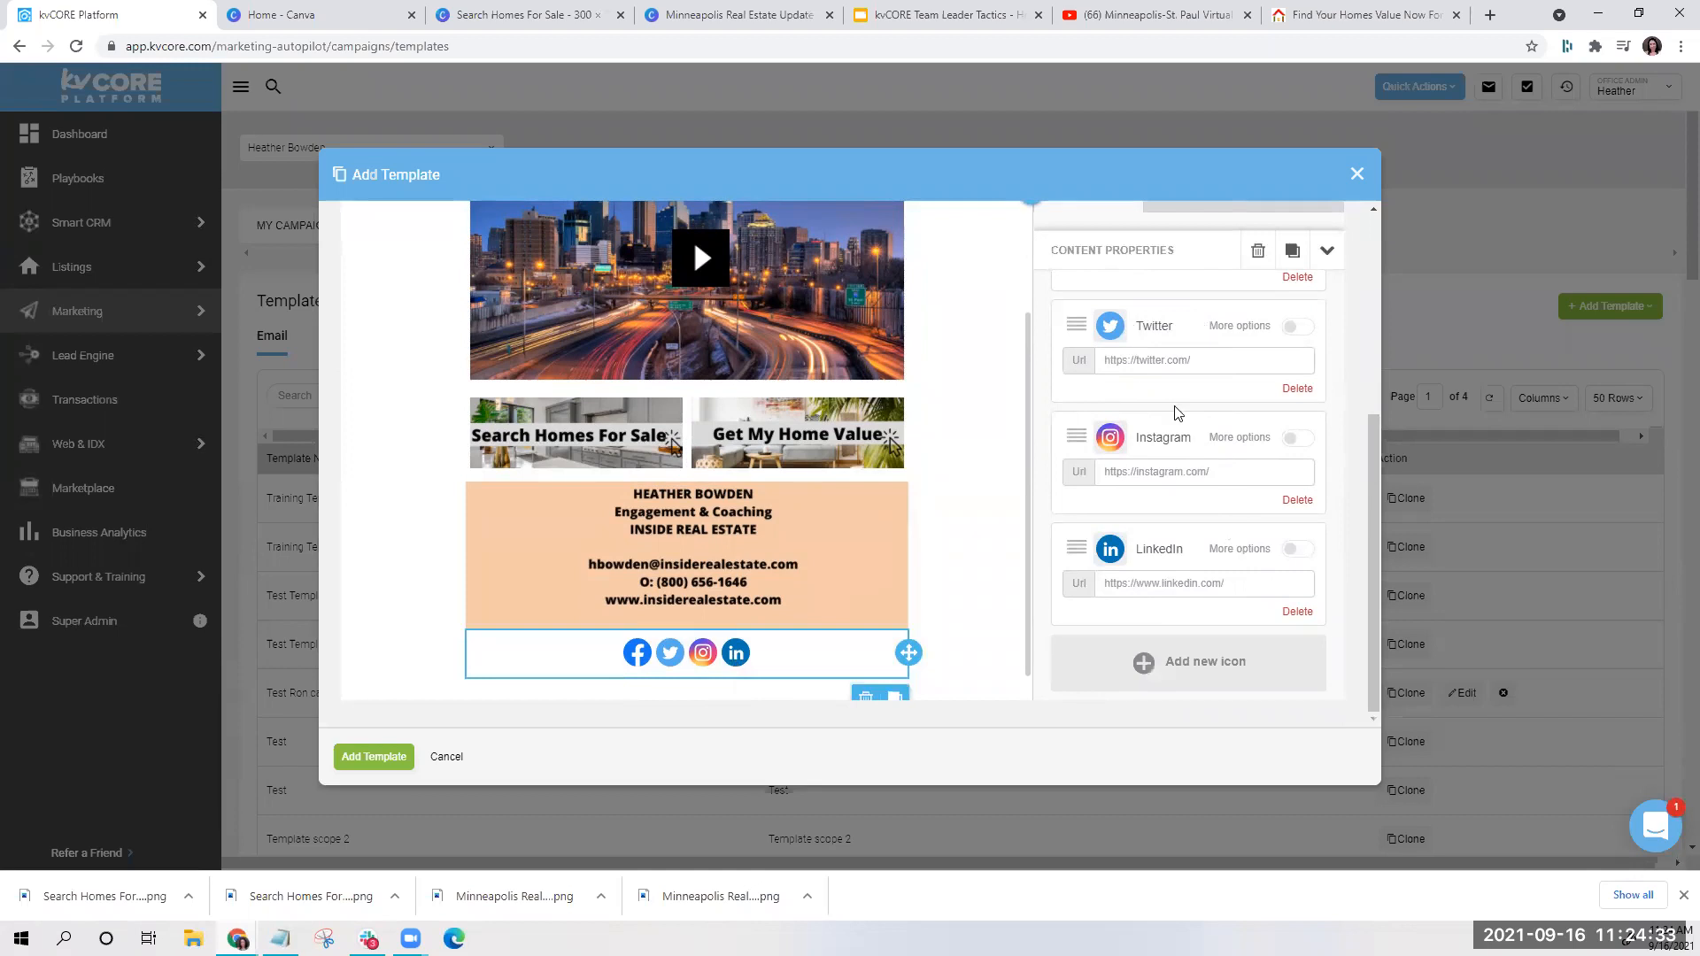
{"action": "scroll", "coordinate": [1178, 469], "scroll_direction": "up", "scroll_amount": 2}
{"action": "scroll", "coordinate": [682, 399], "scroll_direction": "up", "scroll_amount": 5}
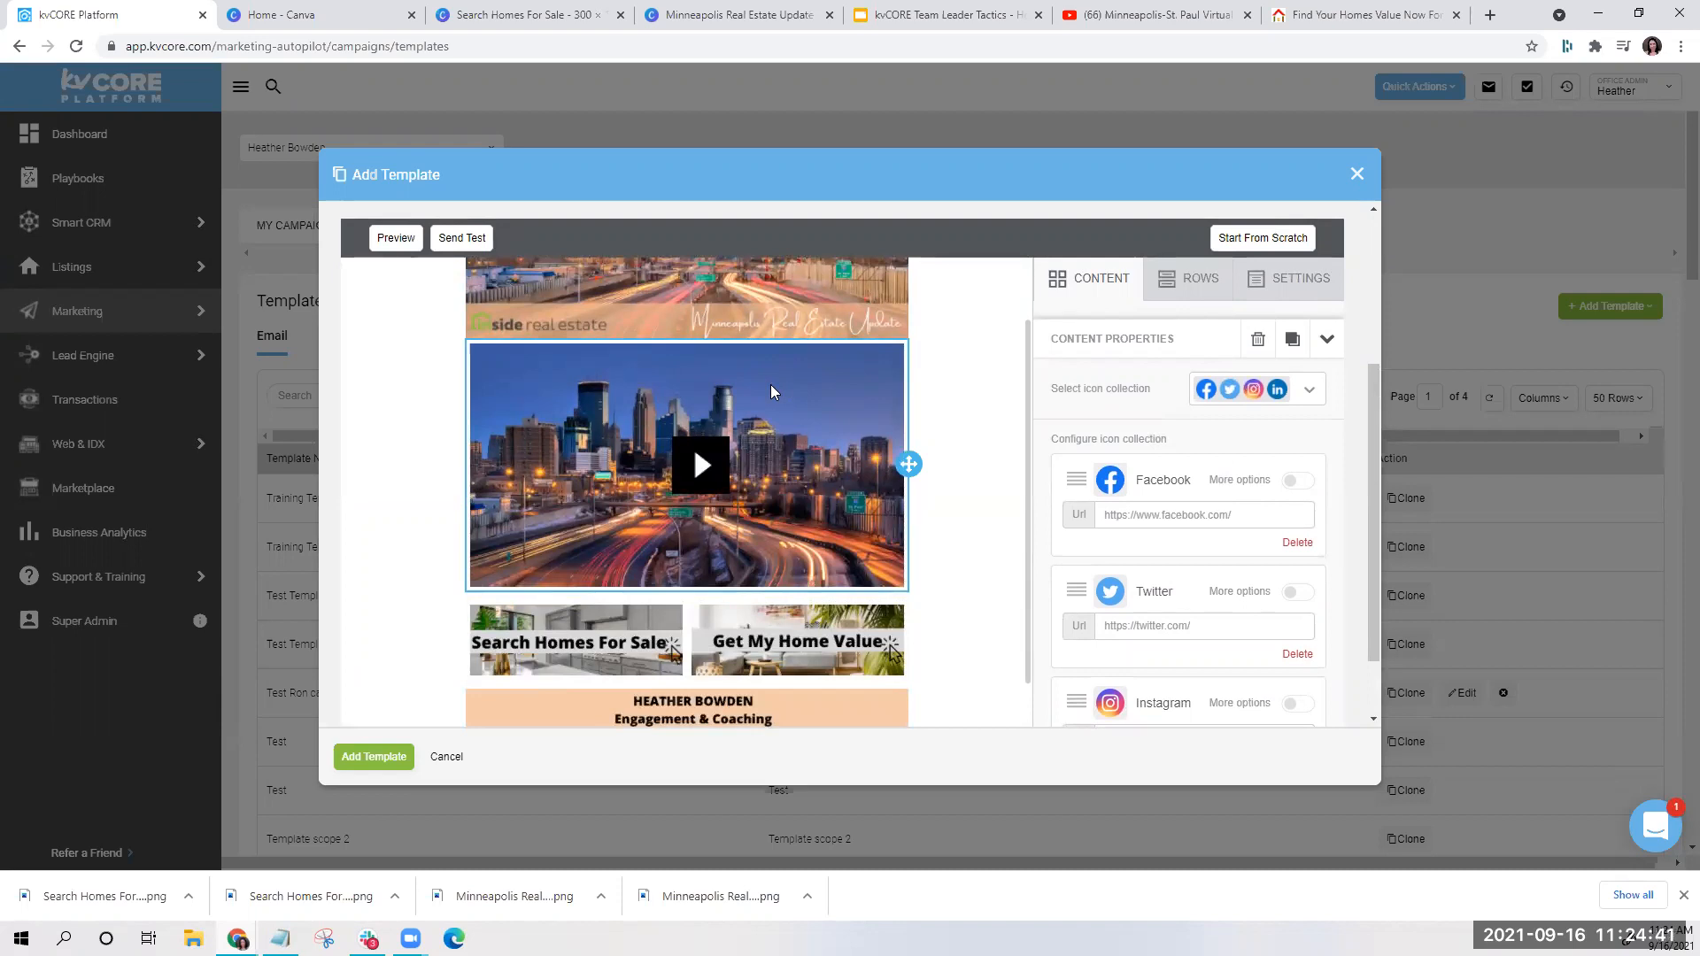
{"action": "scroll", "coordinate": [1096, 418], "scroll_direction": "down", "scroll_amount": 1}
{"action": "scroll", "coordinate": [1095, 418], "scroll_direction": "up", "scroll_amount": 1}
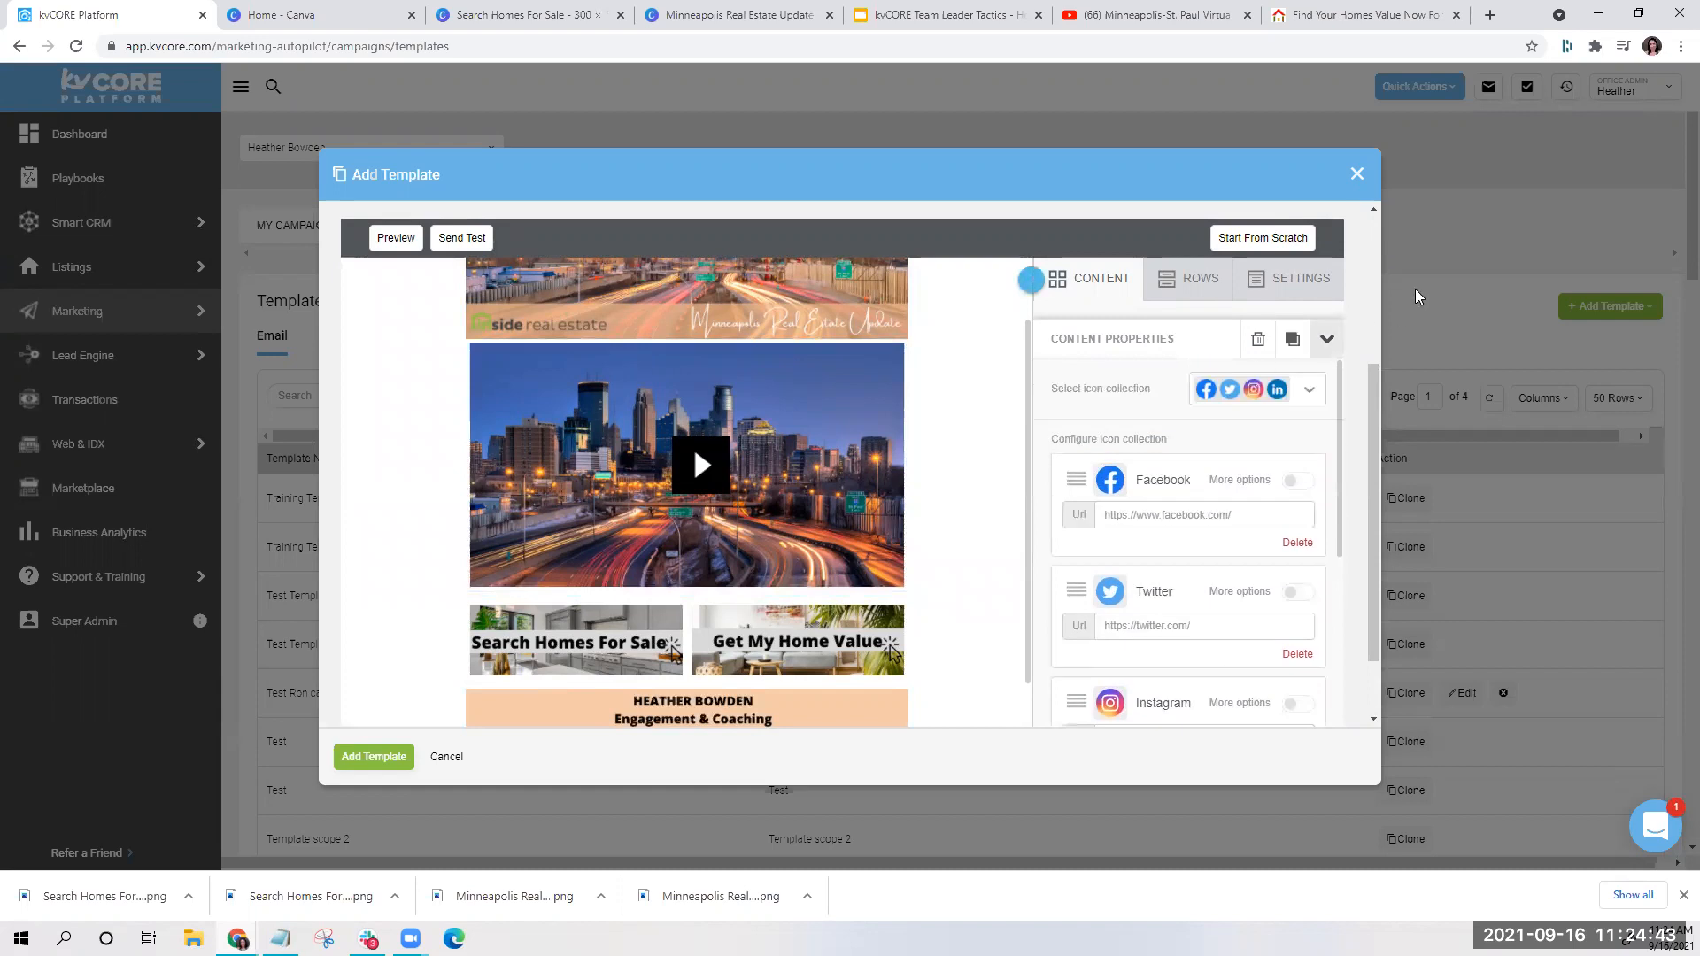
{"action": "scroll", "coordinate": [1328, 337], "scroll_direction": "down", "scroll_amount": 1}
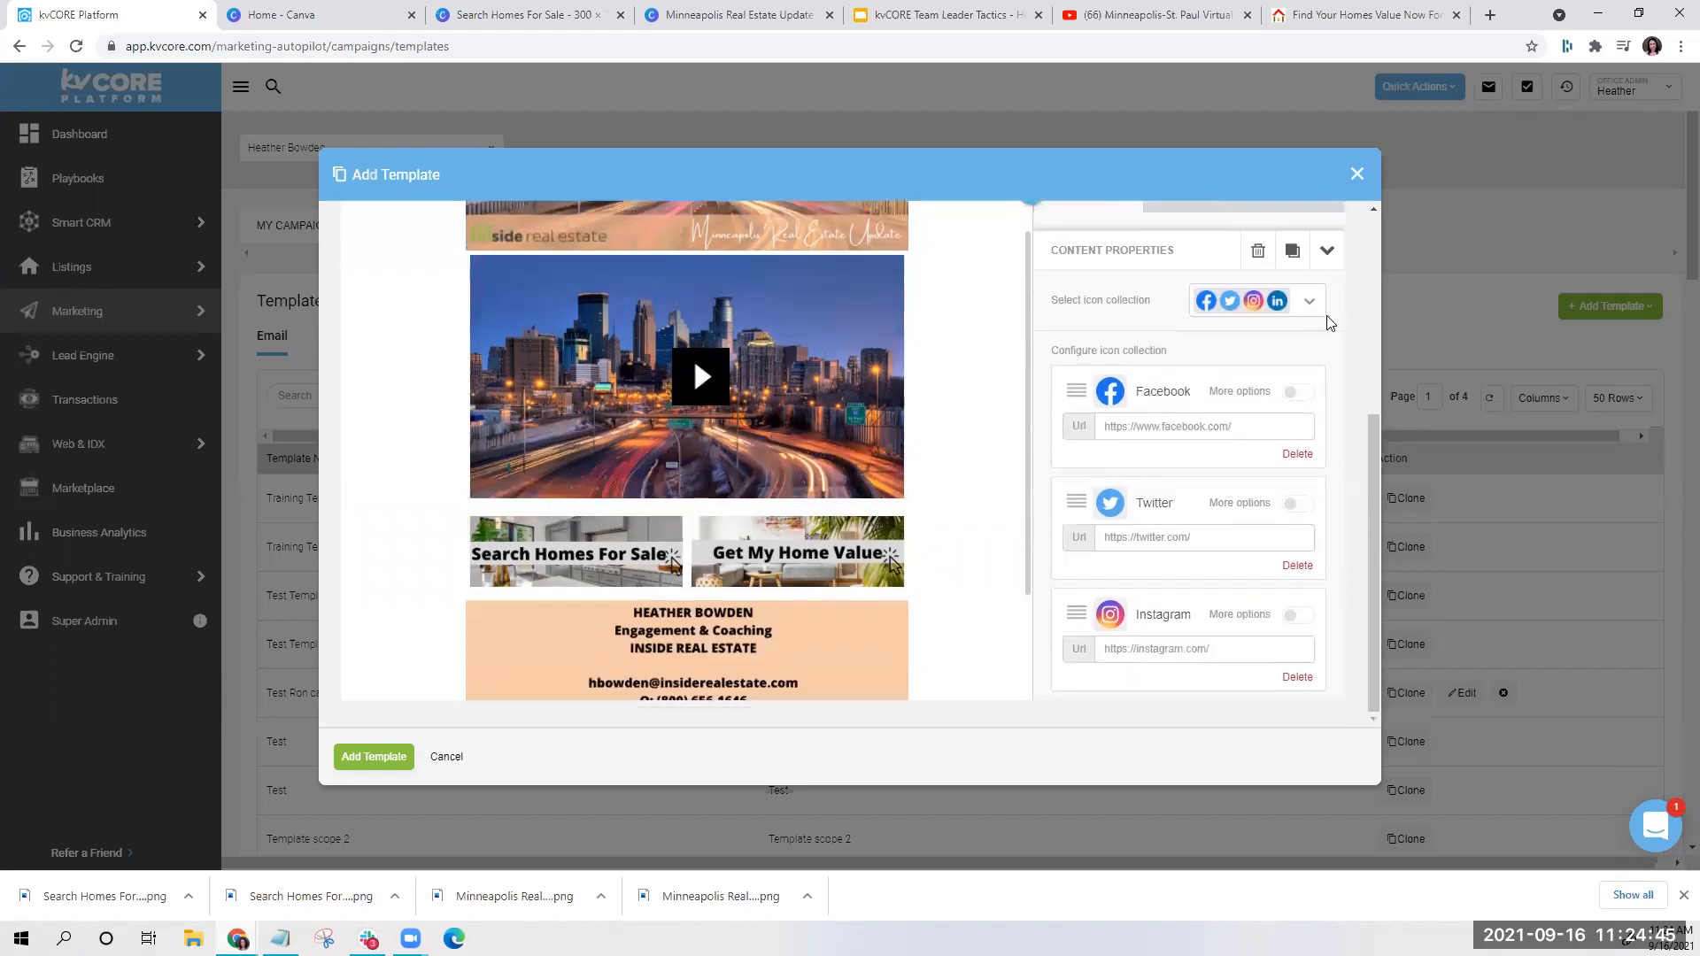
{"action": "scroll", "coordinate": [1293, 554], "scroll_direction": "down", "scroll_amount": 4}
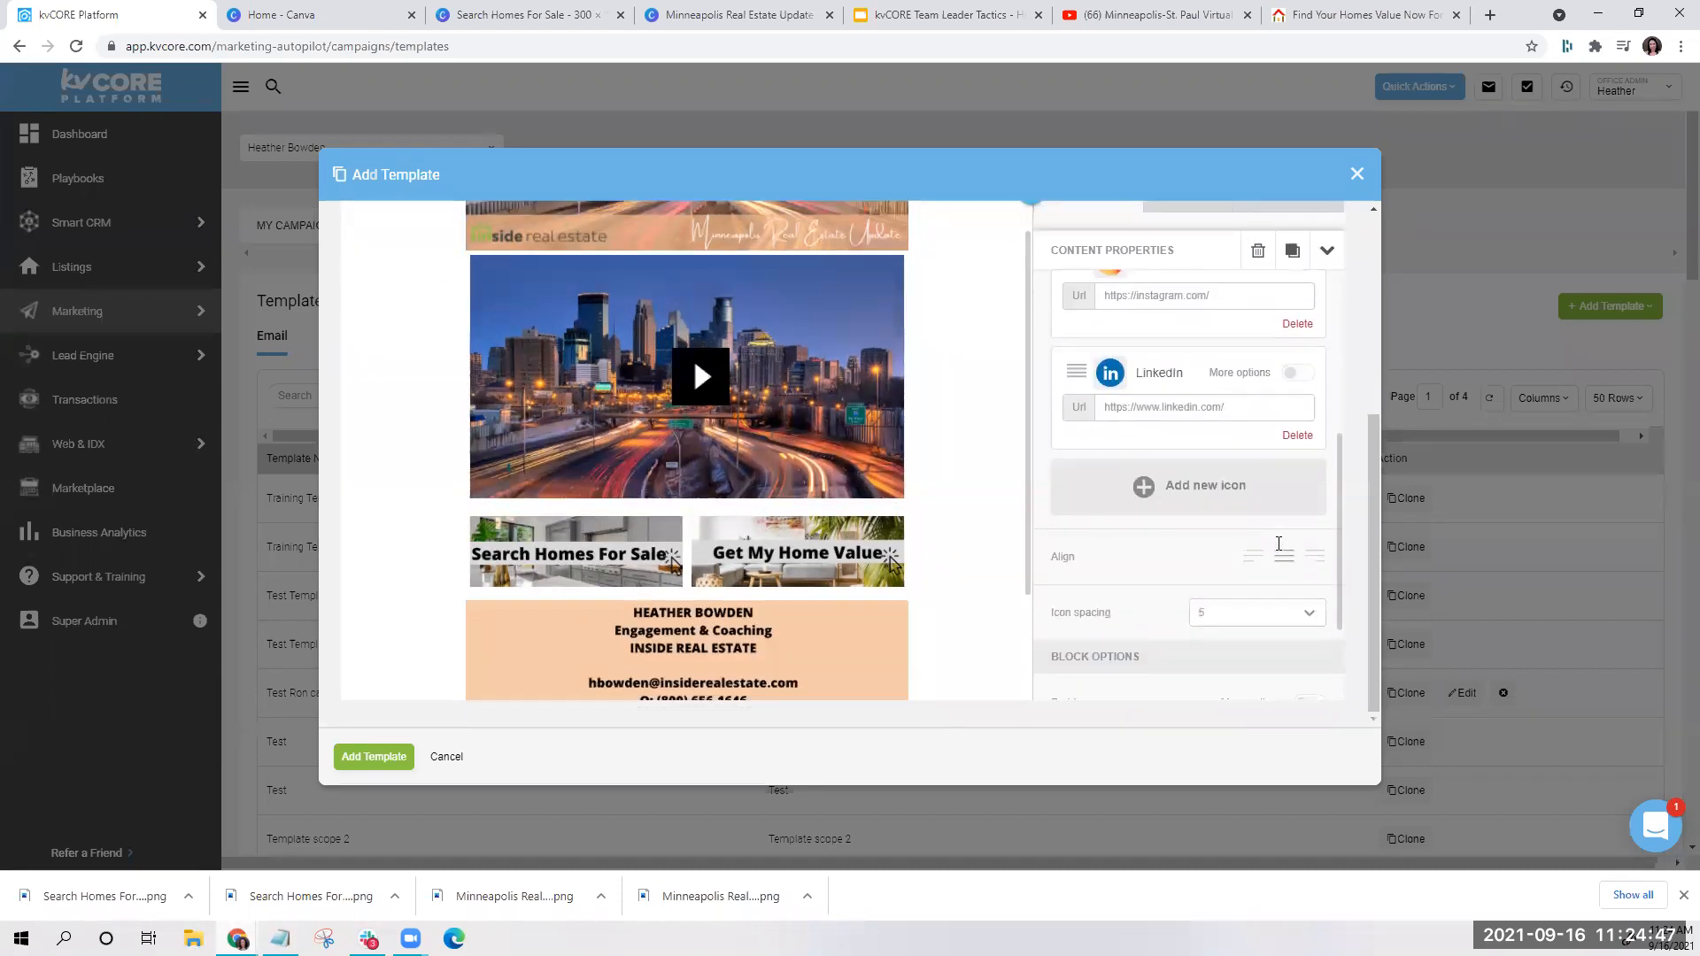
Look through the Social Follow, Social Share and Other Icons choices for adding a new icon, without adding any
{"action": "left_click", "coordinate": [1168, 490]}
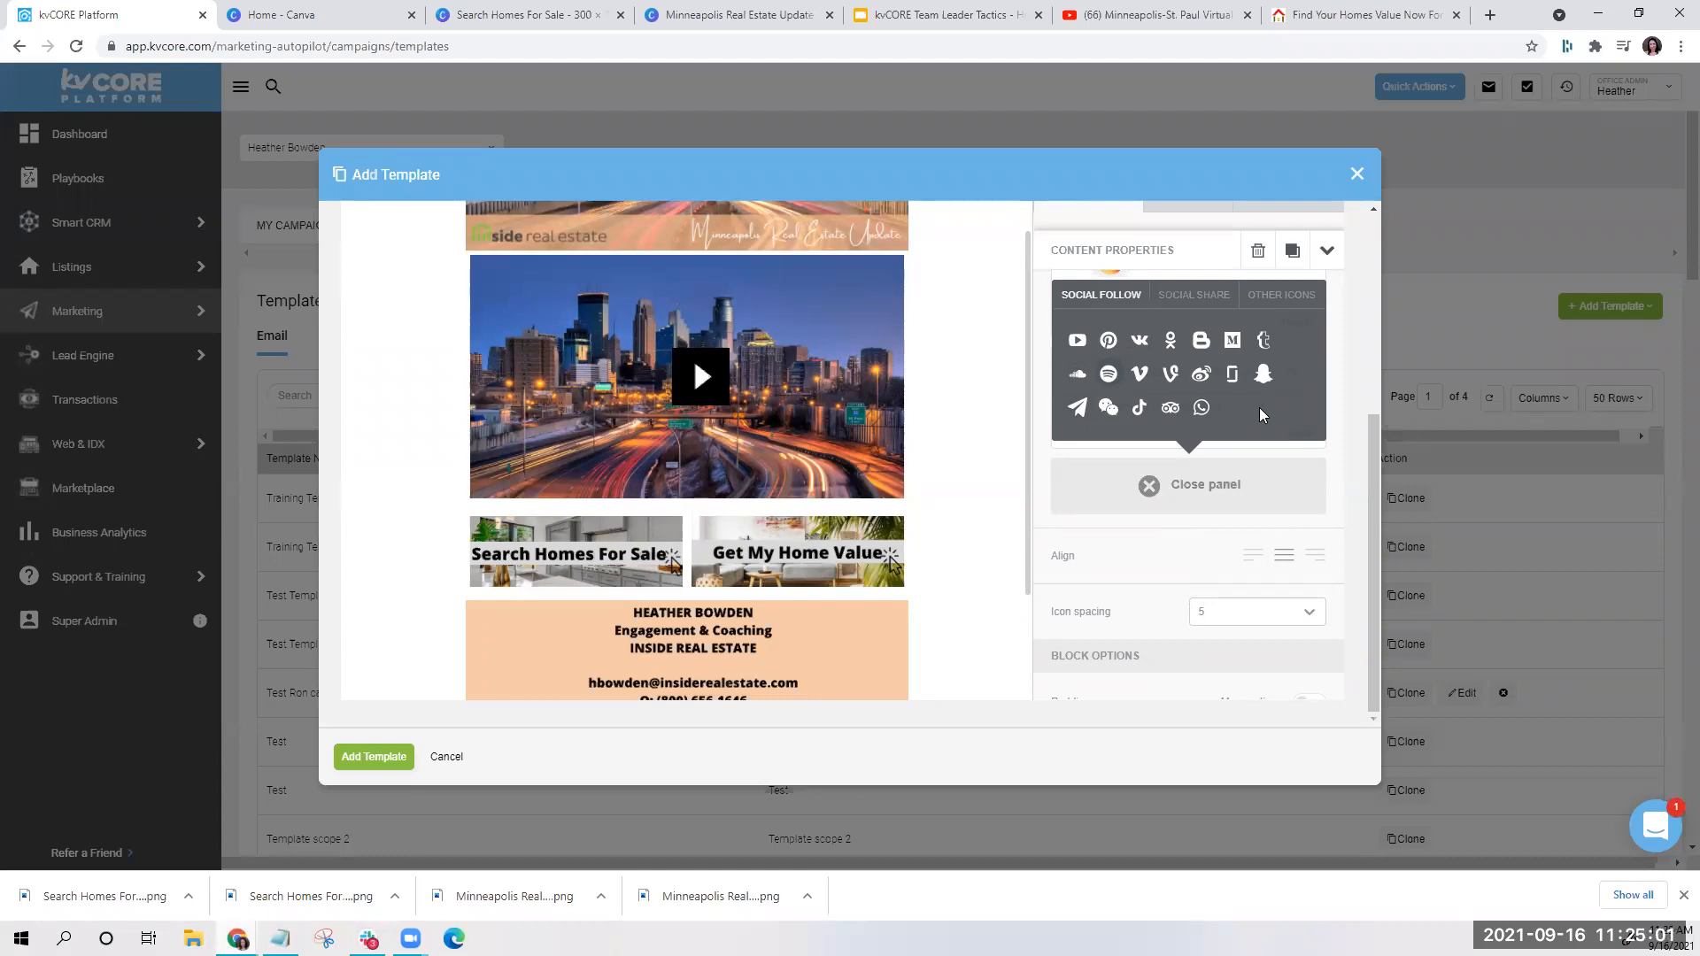
{"action": "left_click", "coordinate": [1195, 297]}
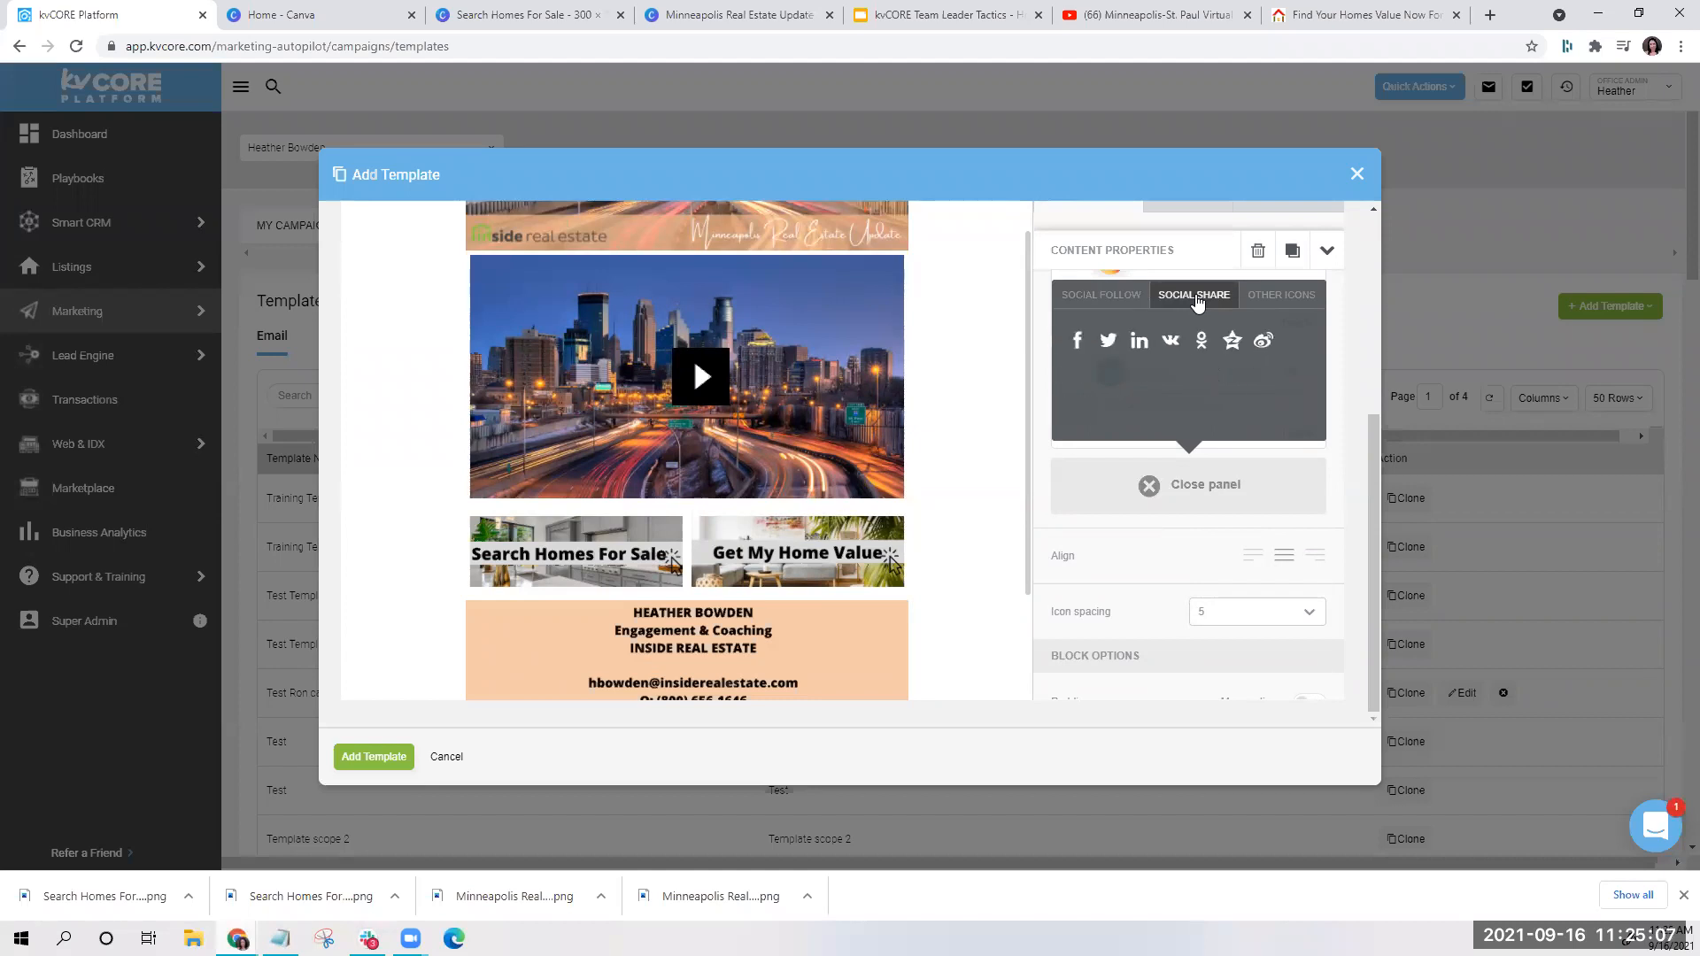
{"action": "left_click", "coordinate": [1279, 297]}
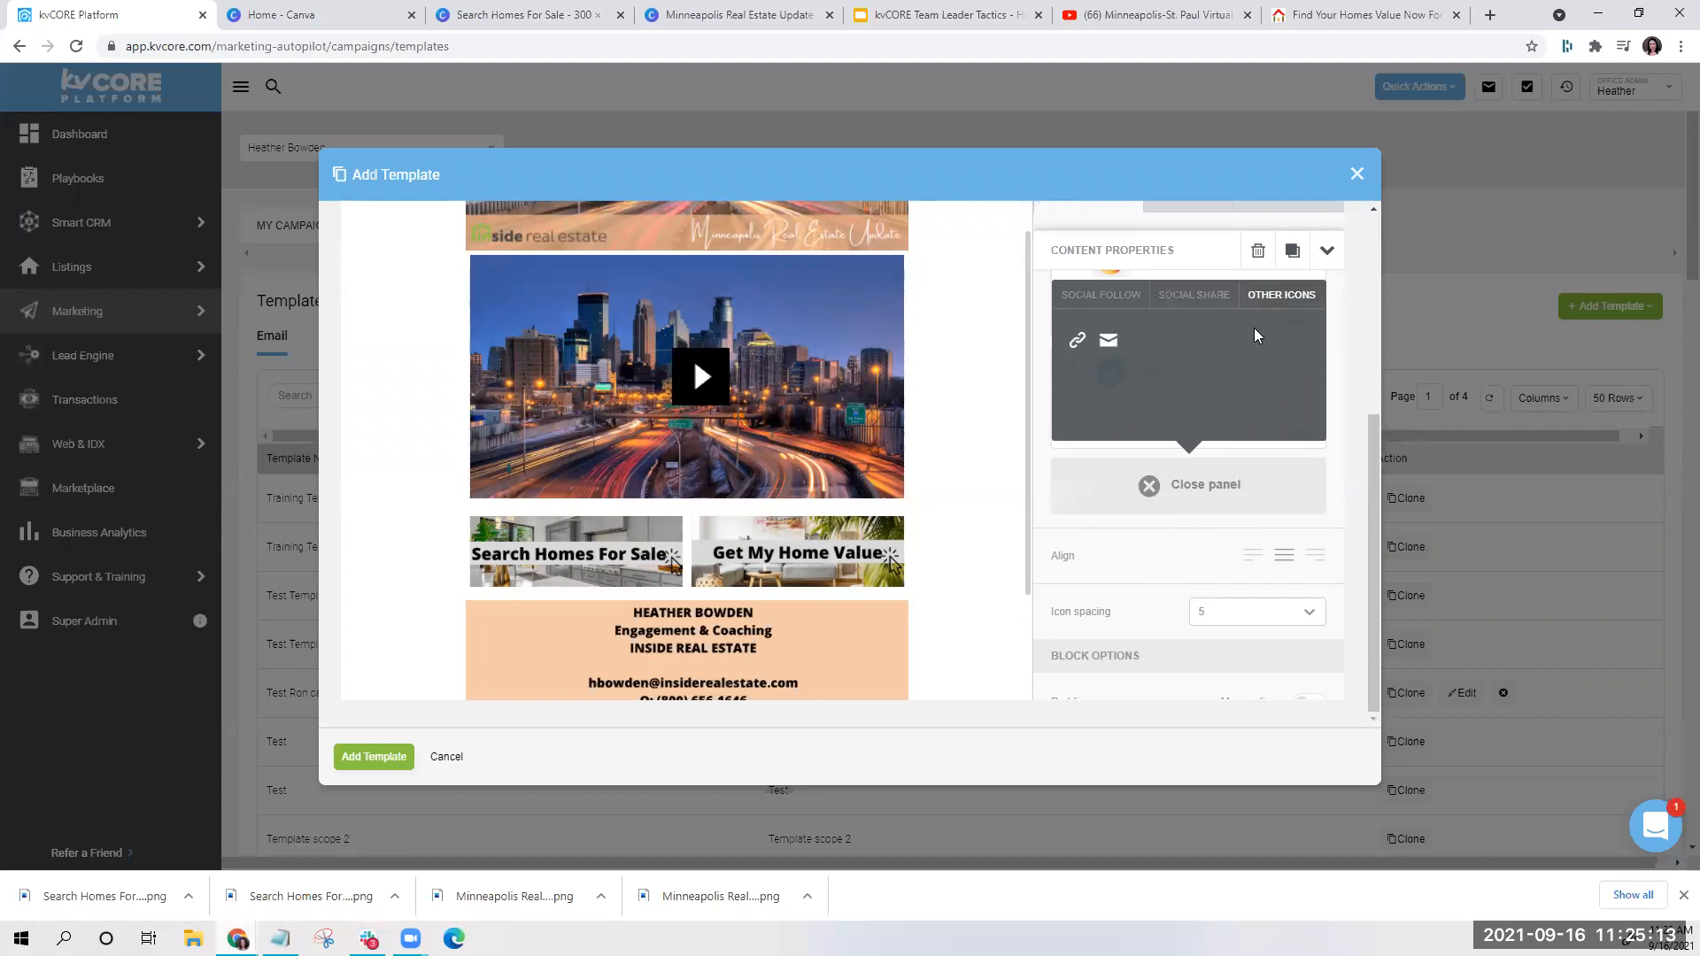
{"action": "left_click", "coordinate": [1101, 295]}
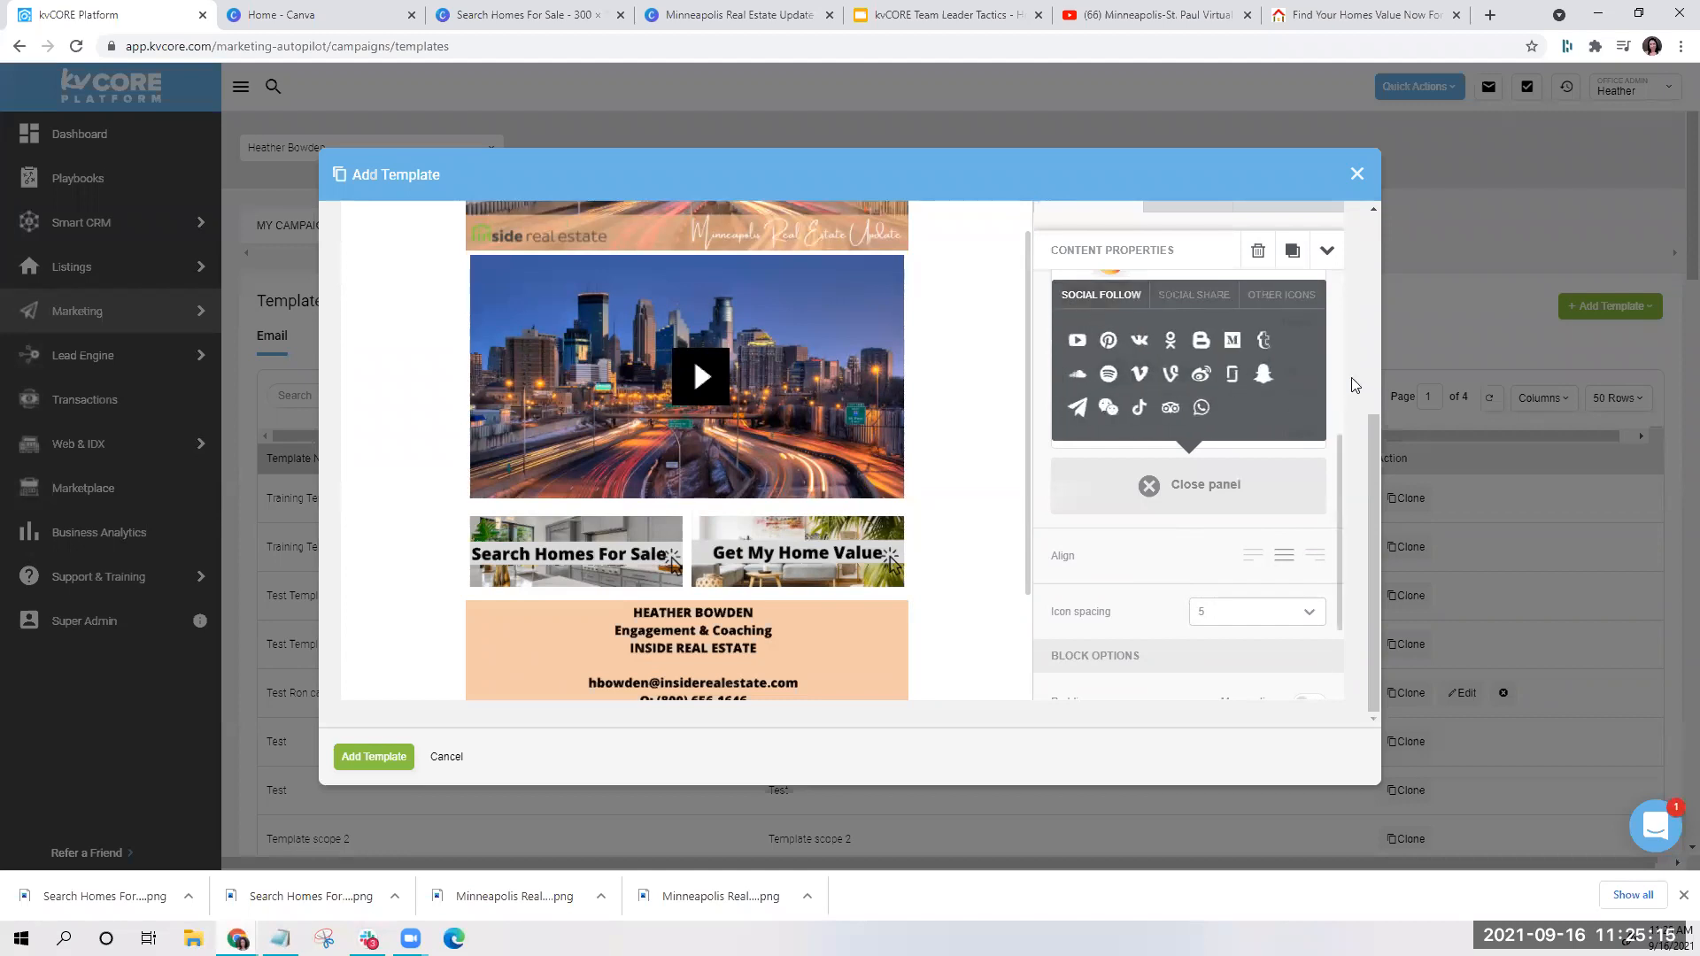
{"action": "left_click", "coordinate": [1238, 487]}
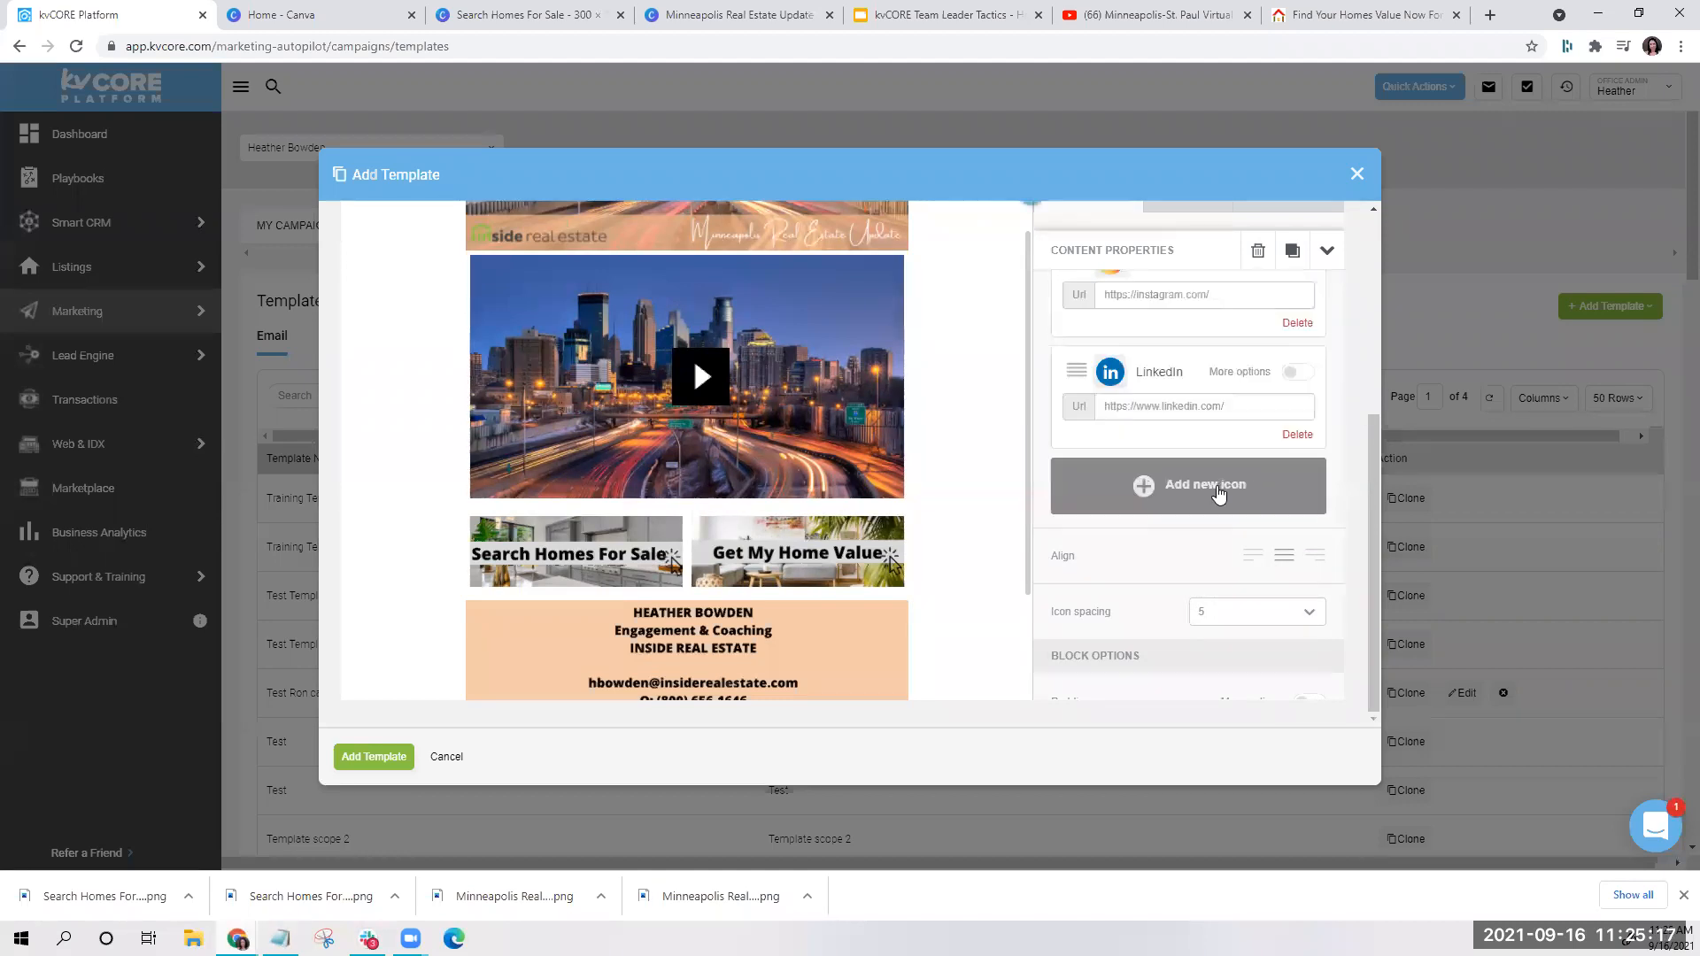
Browse the available icon collection styles for the social block
{"action": "scroll", "coordinate": [1160, 399], "scroll_direction": "up", "scroll_amount": 4}
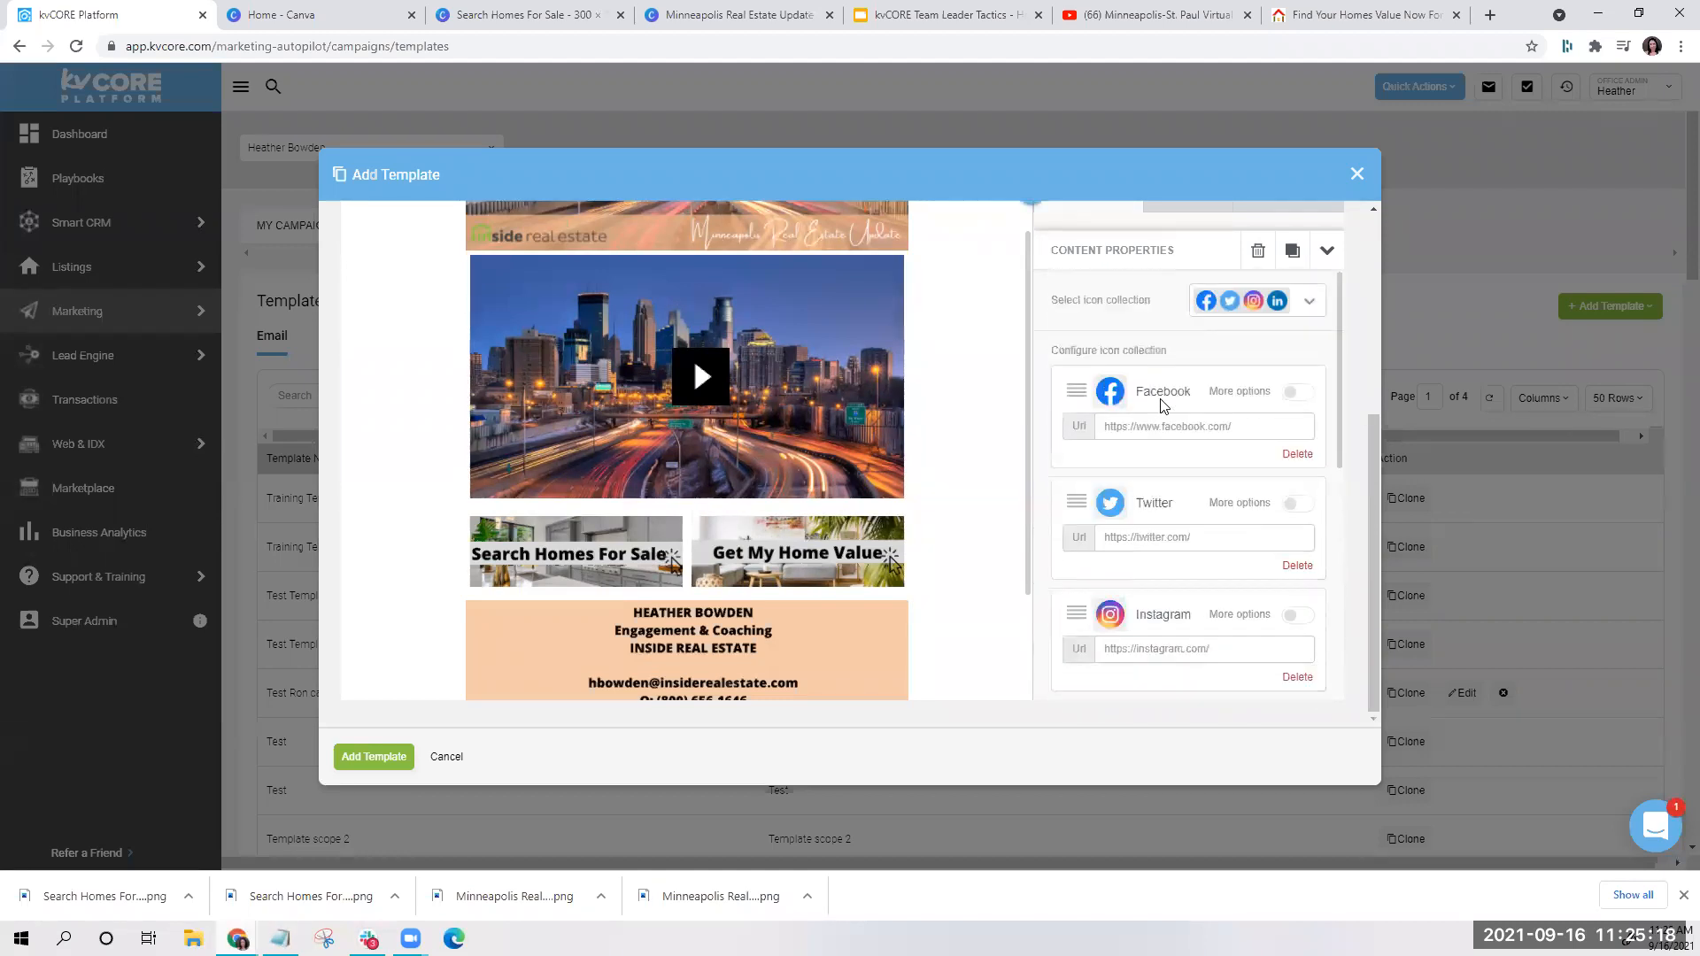
{"action": "left_click", "coordinate": [1309, 301]}
{"action": "scroll", "coordinate": [1285, 491], "scroll_direction": "down", "scroll_amount": 5}
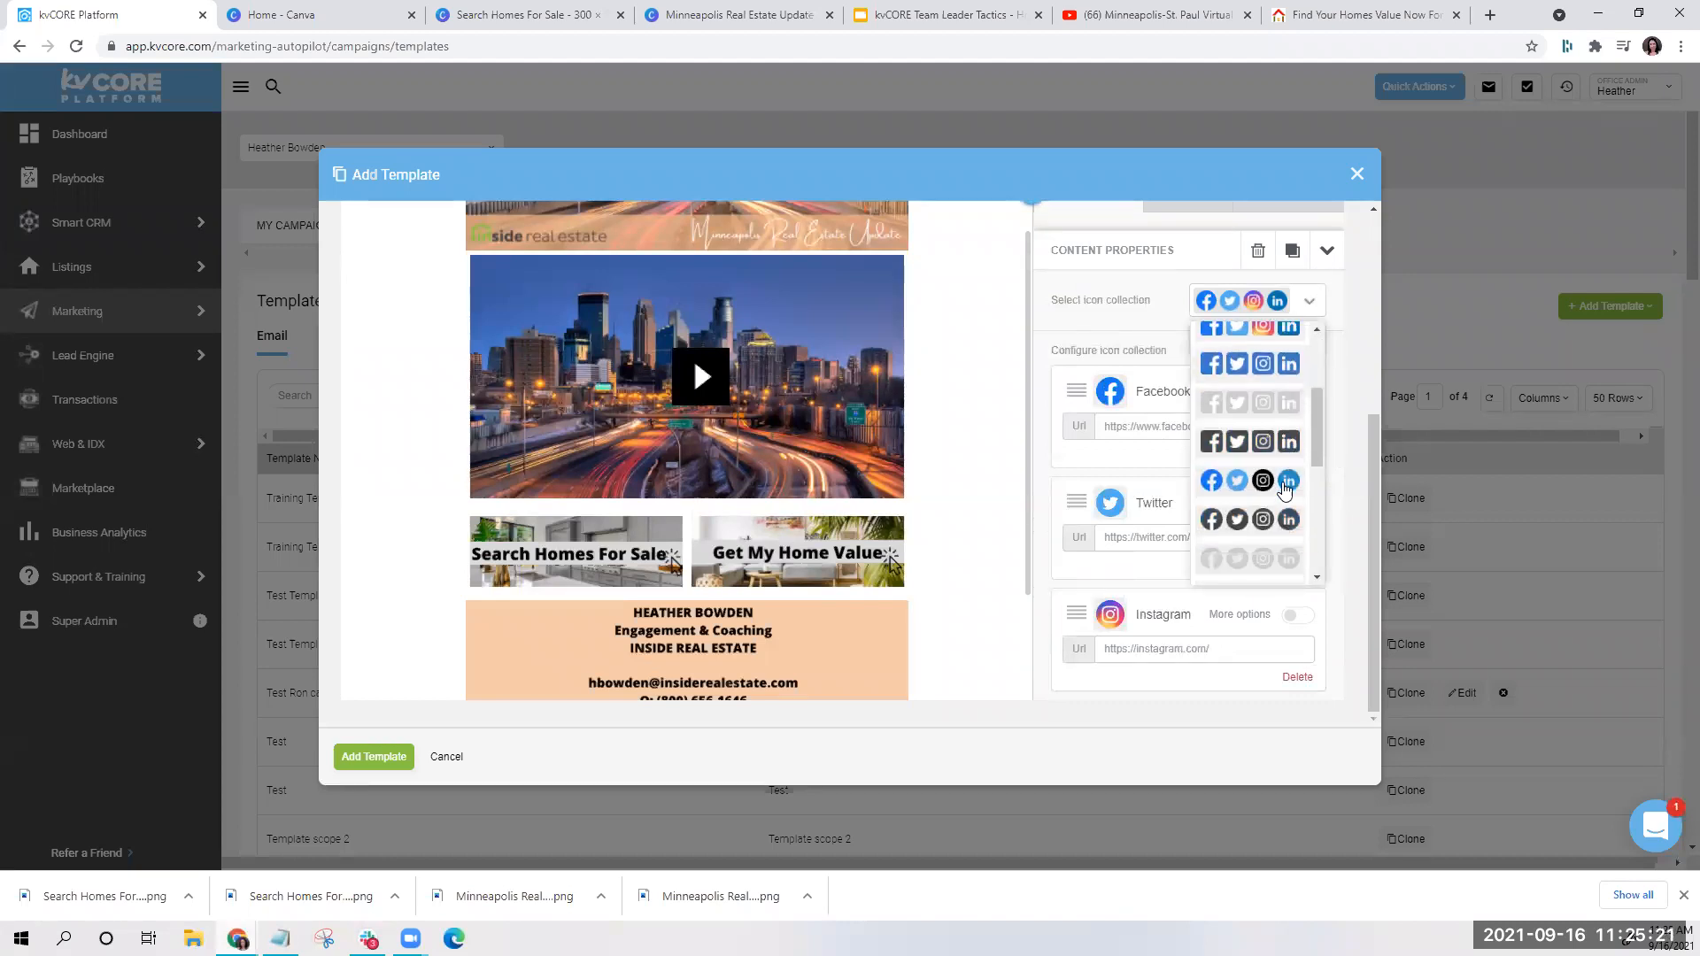
{"action": "scroll", "coordinate": [1285, 492], "scroll_direction": "up", "scroll_amount": 5}
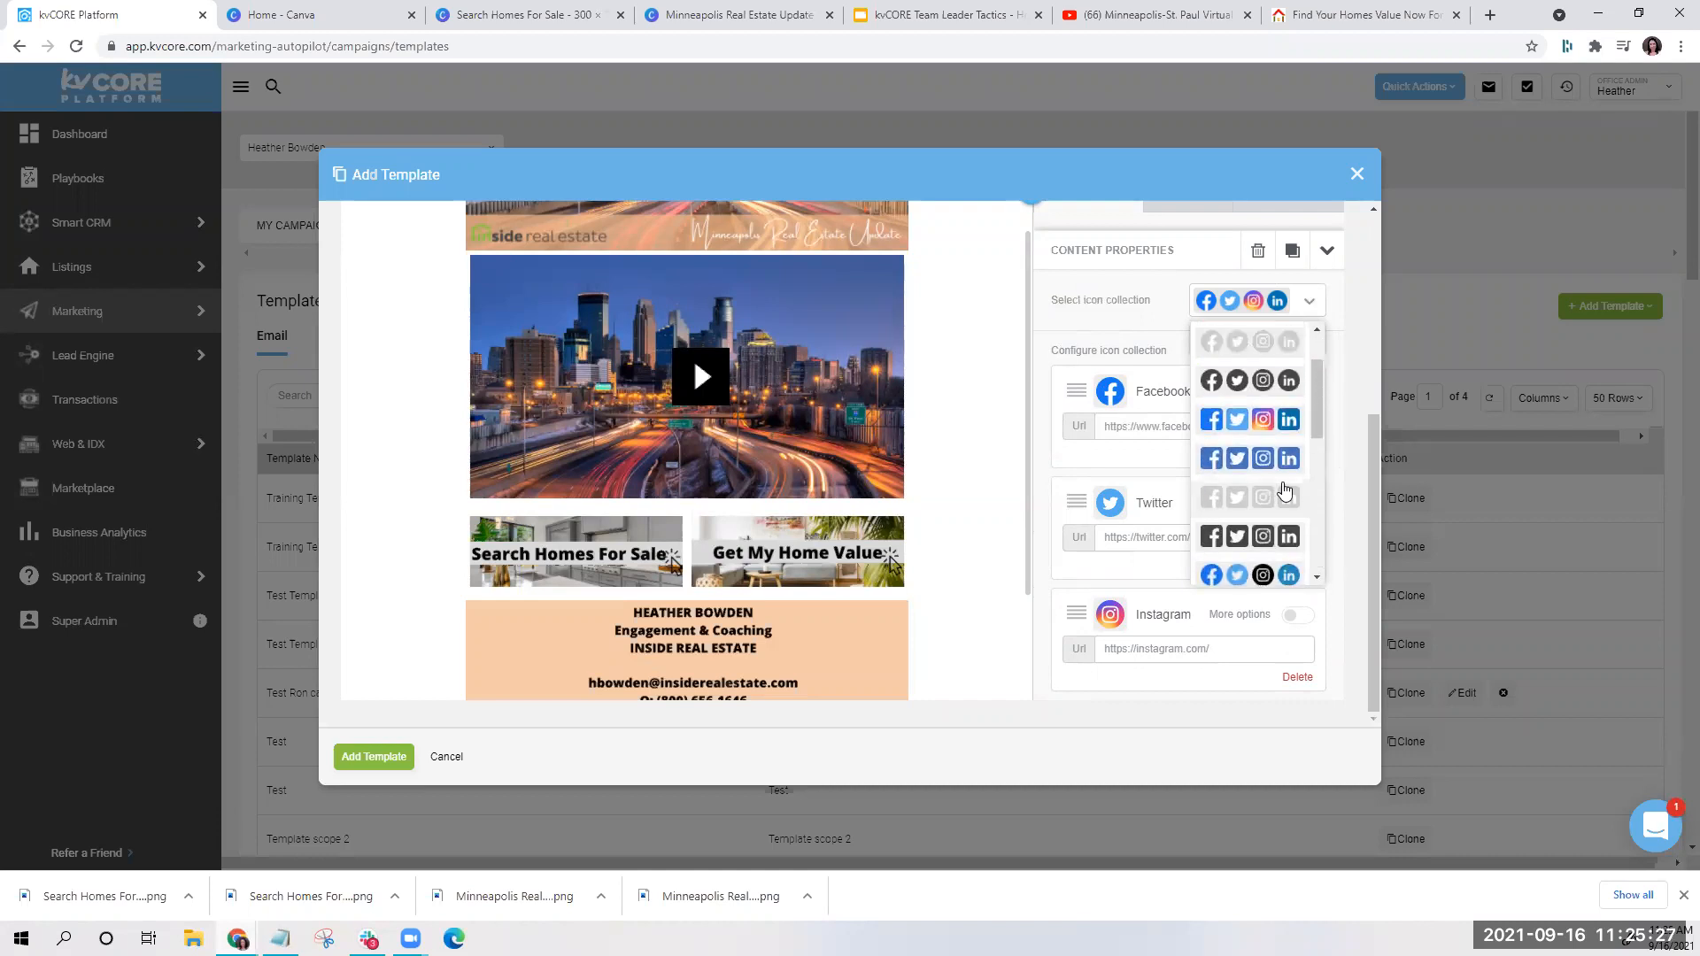
{"action": "scroll", "coordinate": [1285, 492], "scroll_direction": "up", "scroll_amount": 1}
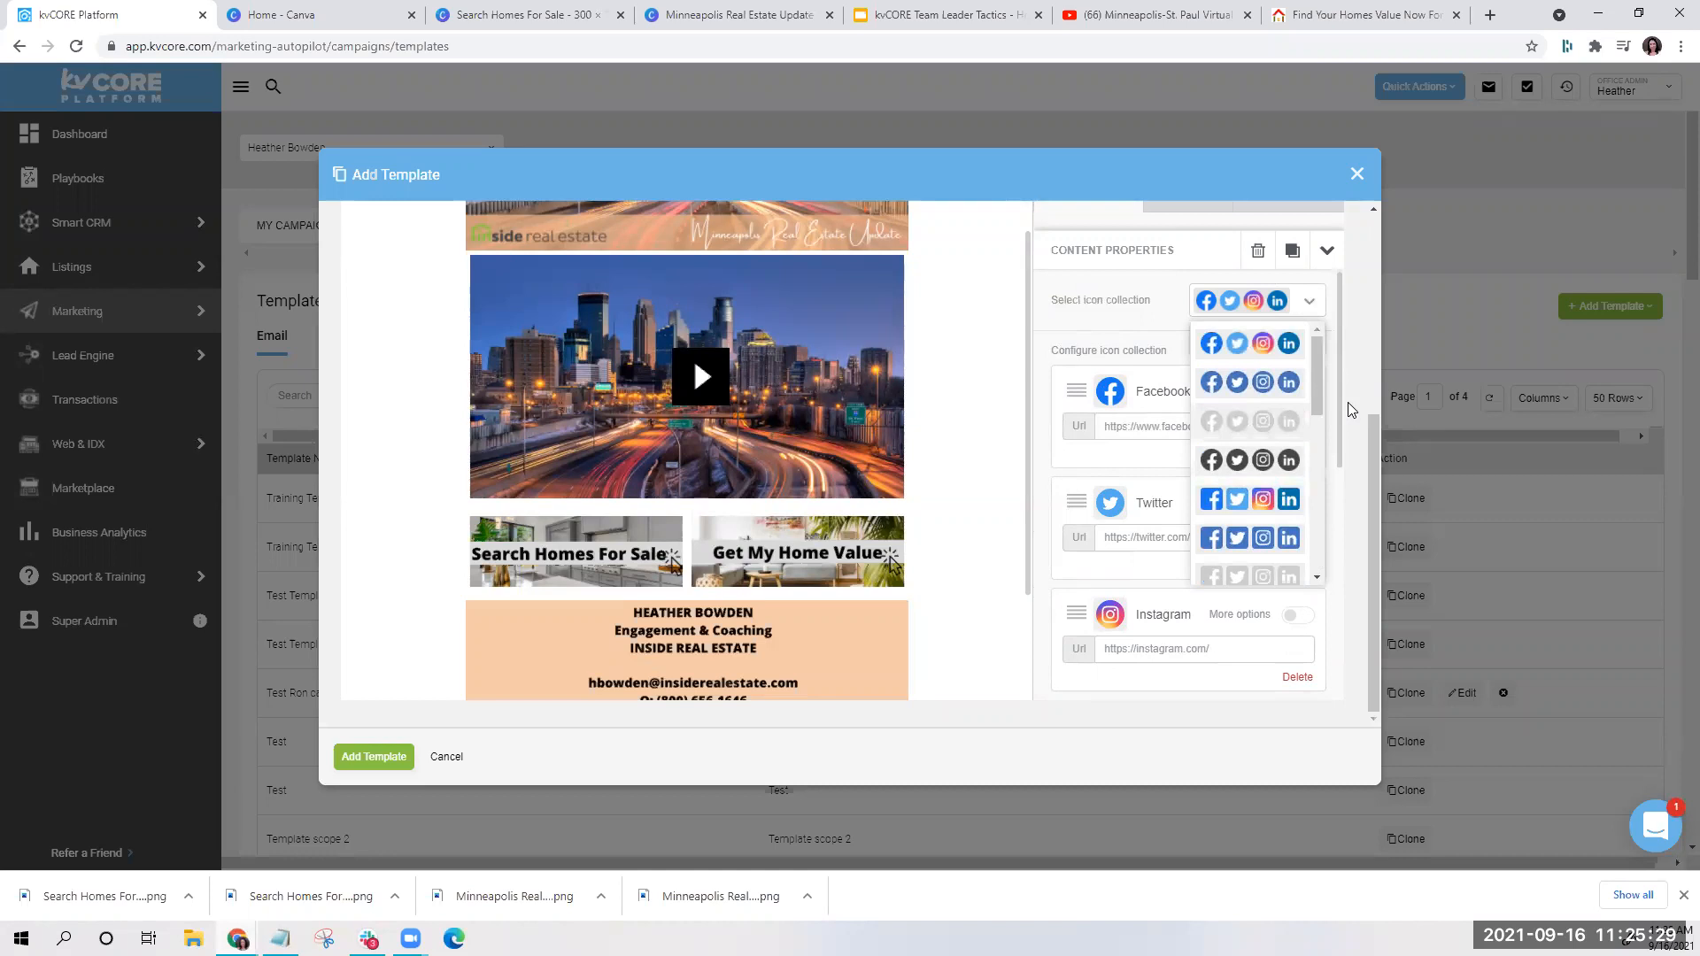
Add an empty image block above the Get My Home Value button and a text block above the Search Homes For Sale button
{"action": "left_click", "coordinate": [1319, 305]}
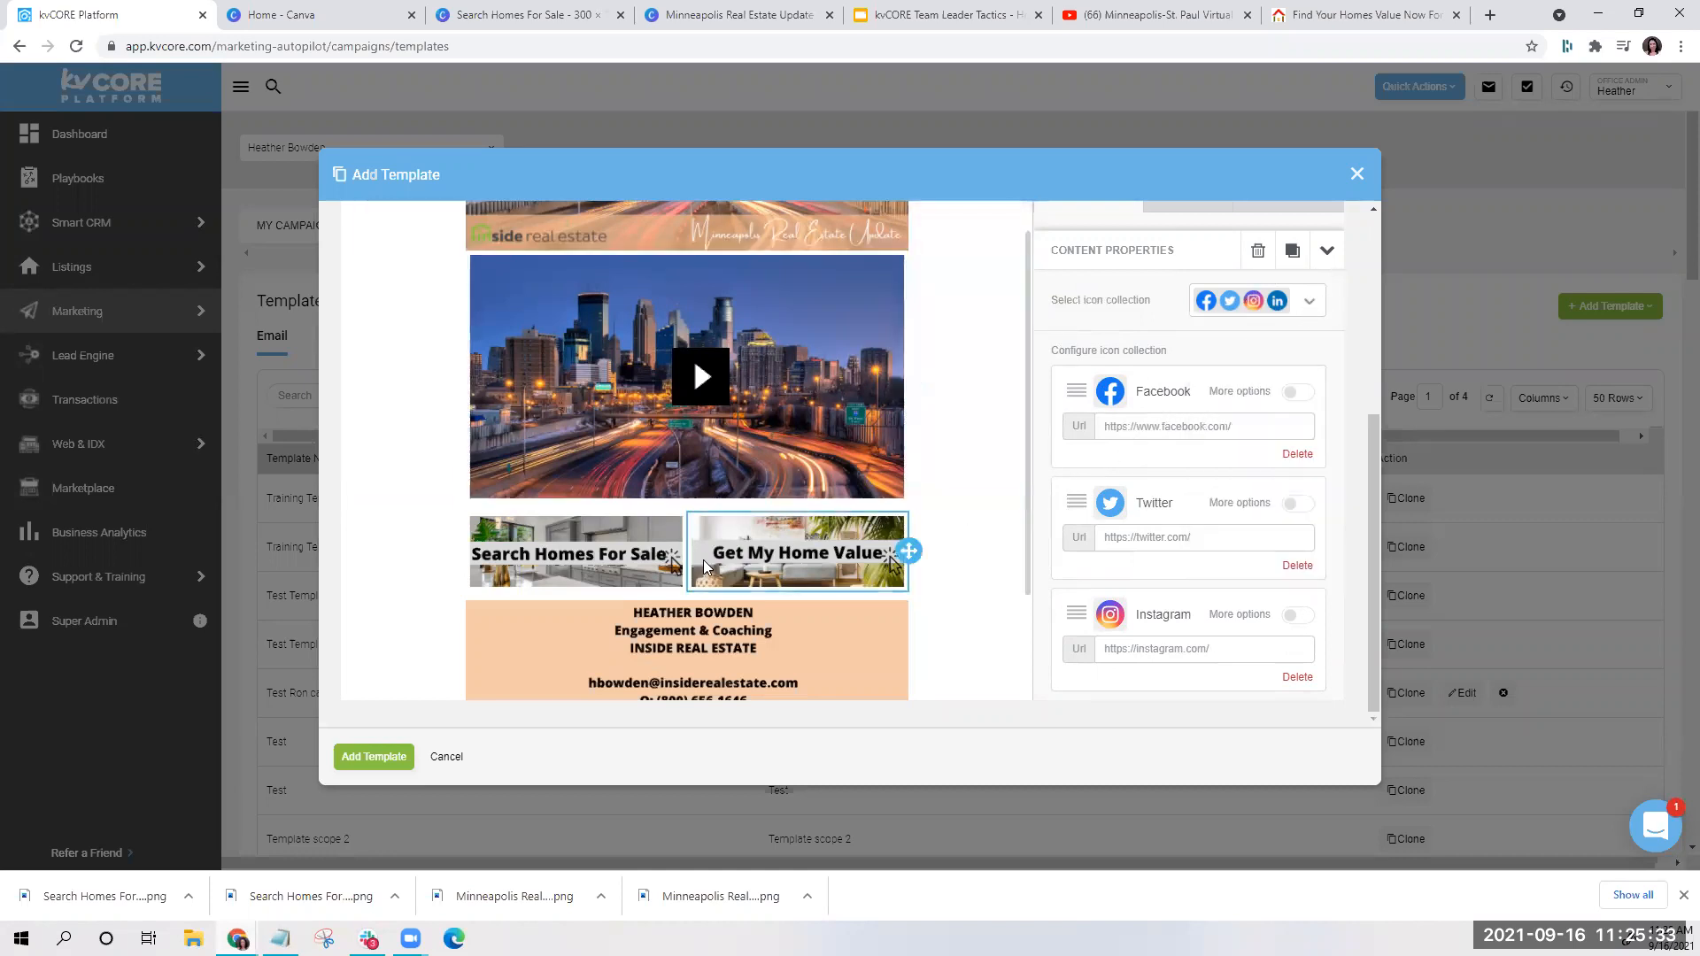
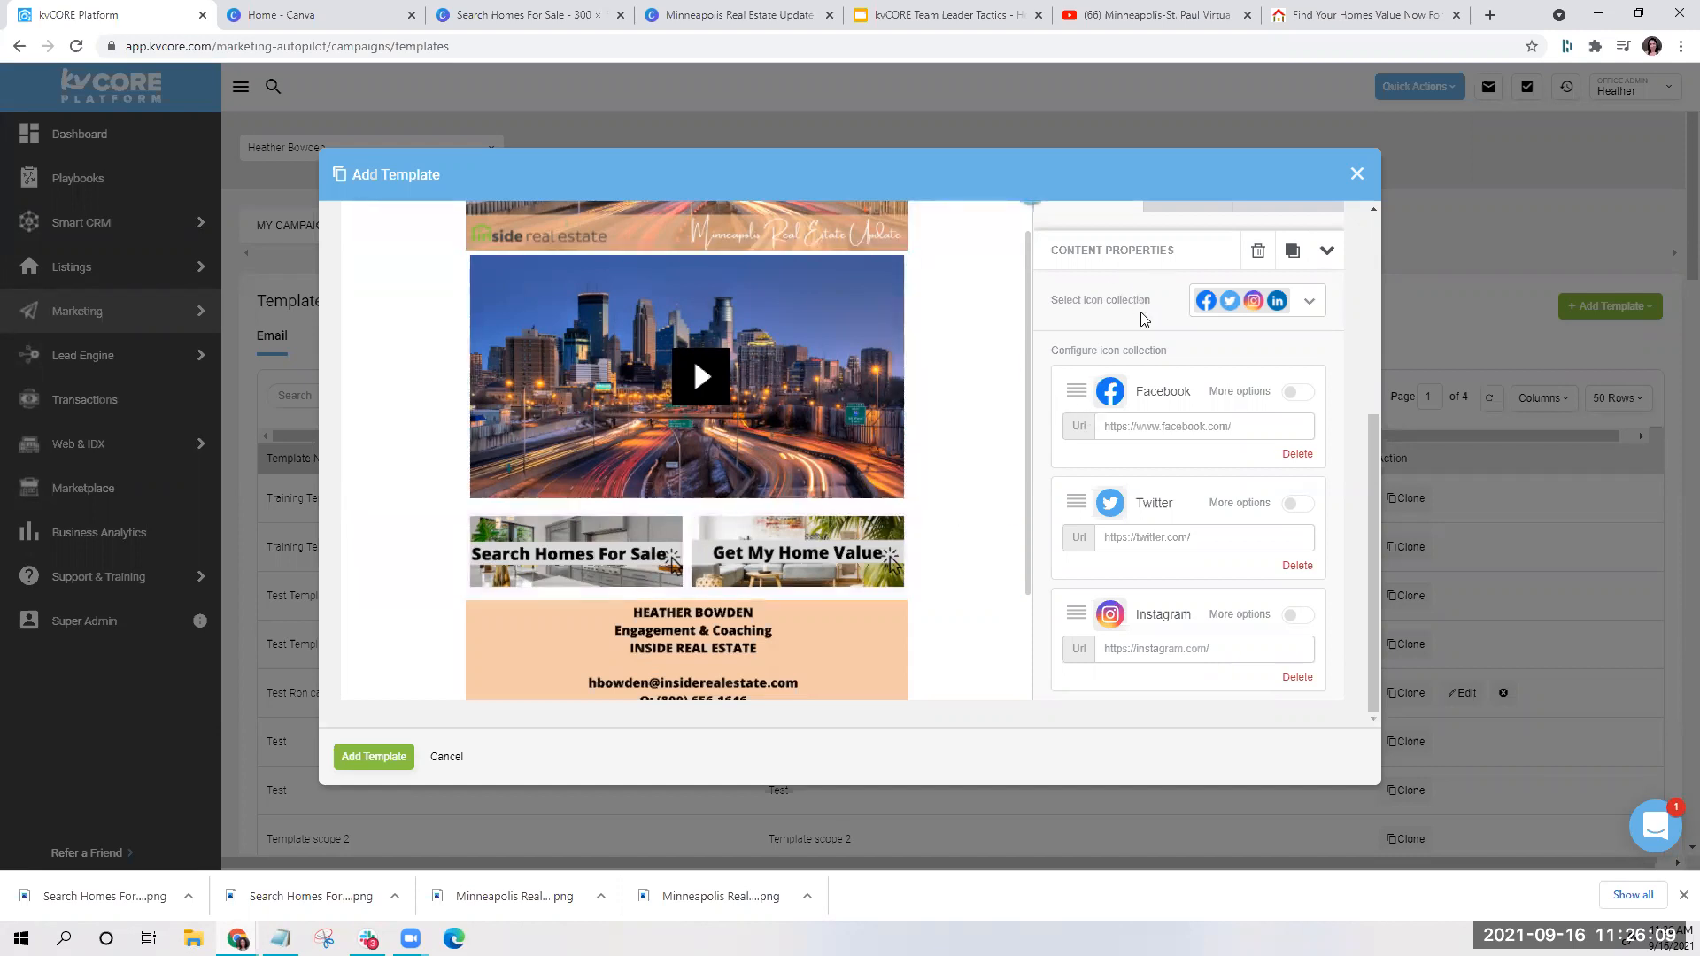
{"action": "scroll", "coordinate": [1142, 314], "scroll_direction": "up", "scroll_amount": 2}
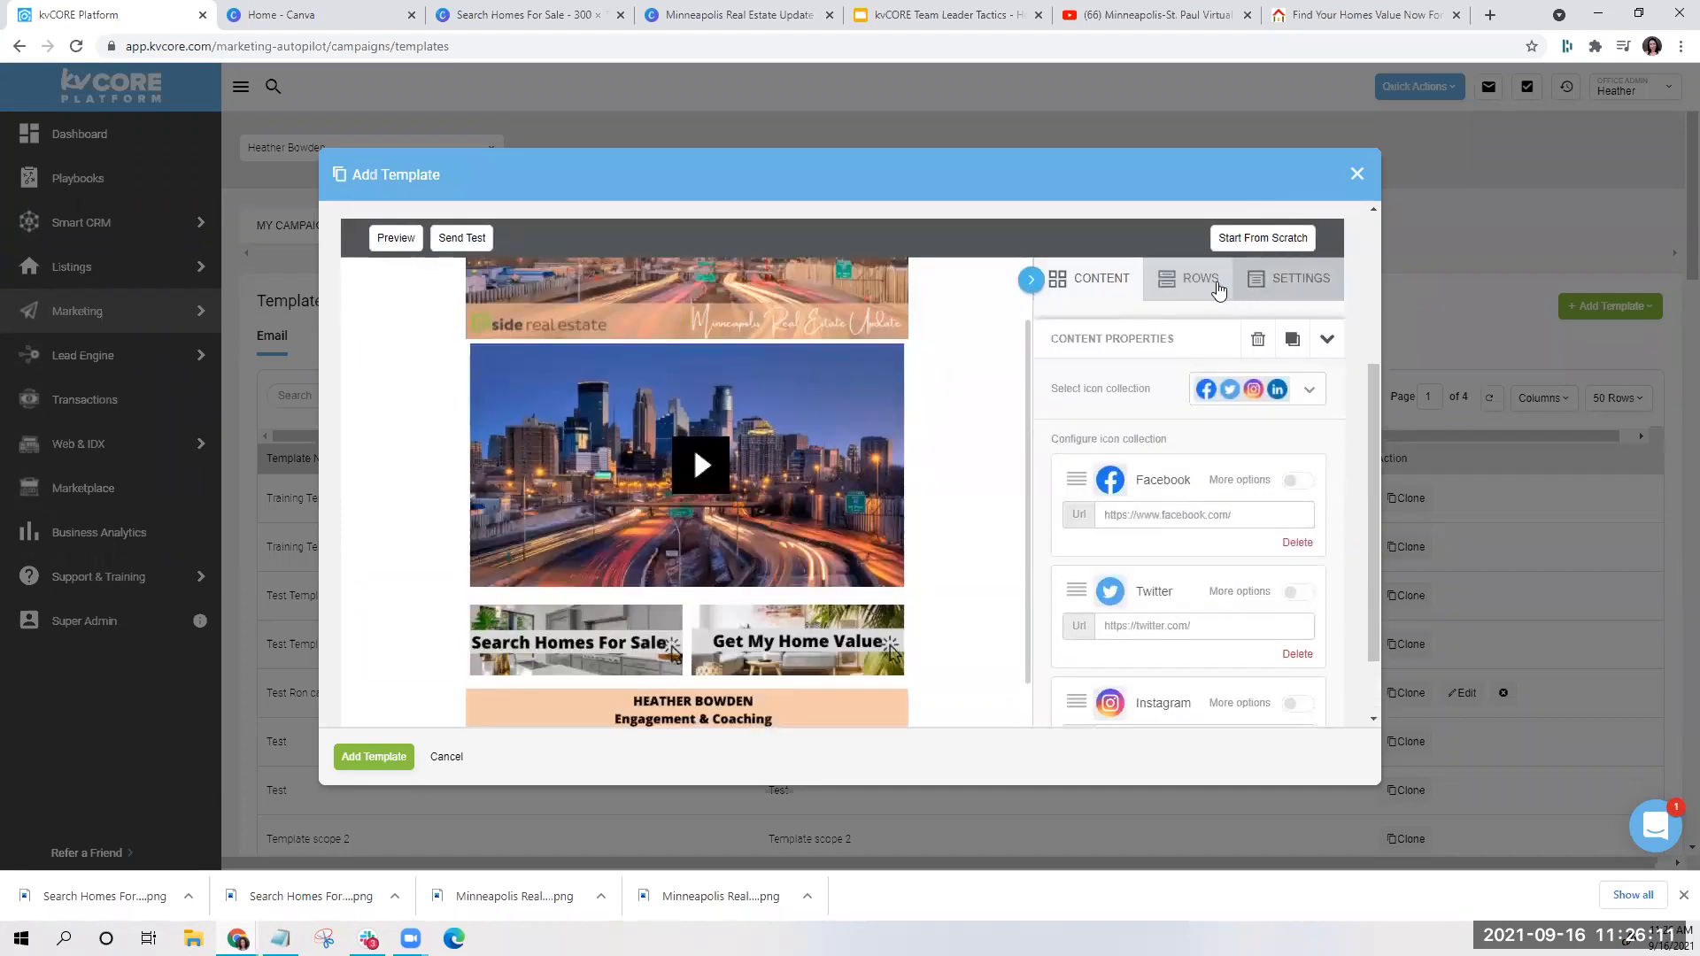
{"action": "left_click", "coordinate": [1109, 291]}
{"action": "left_click_drag", "start_coordinate": [1183, 360], "coordinate": [797, 620]}
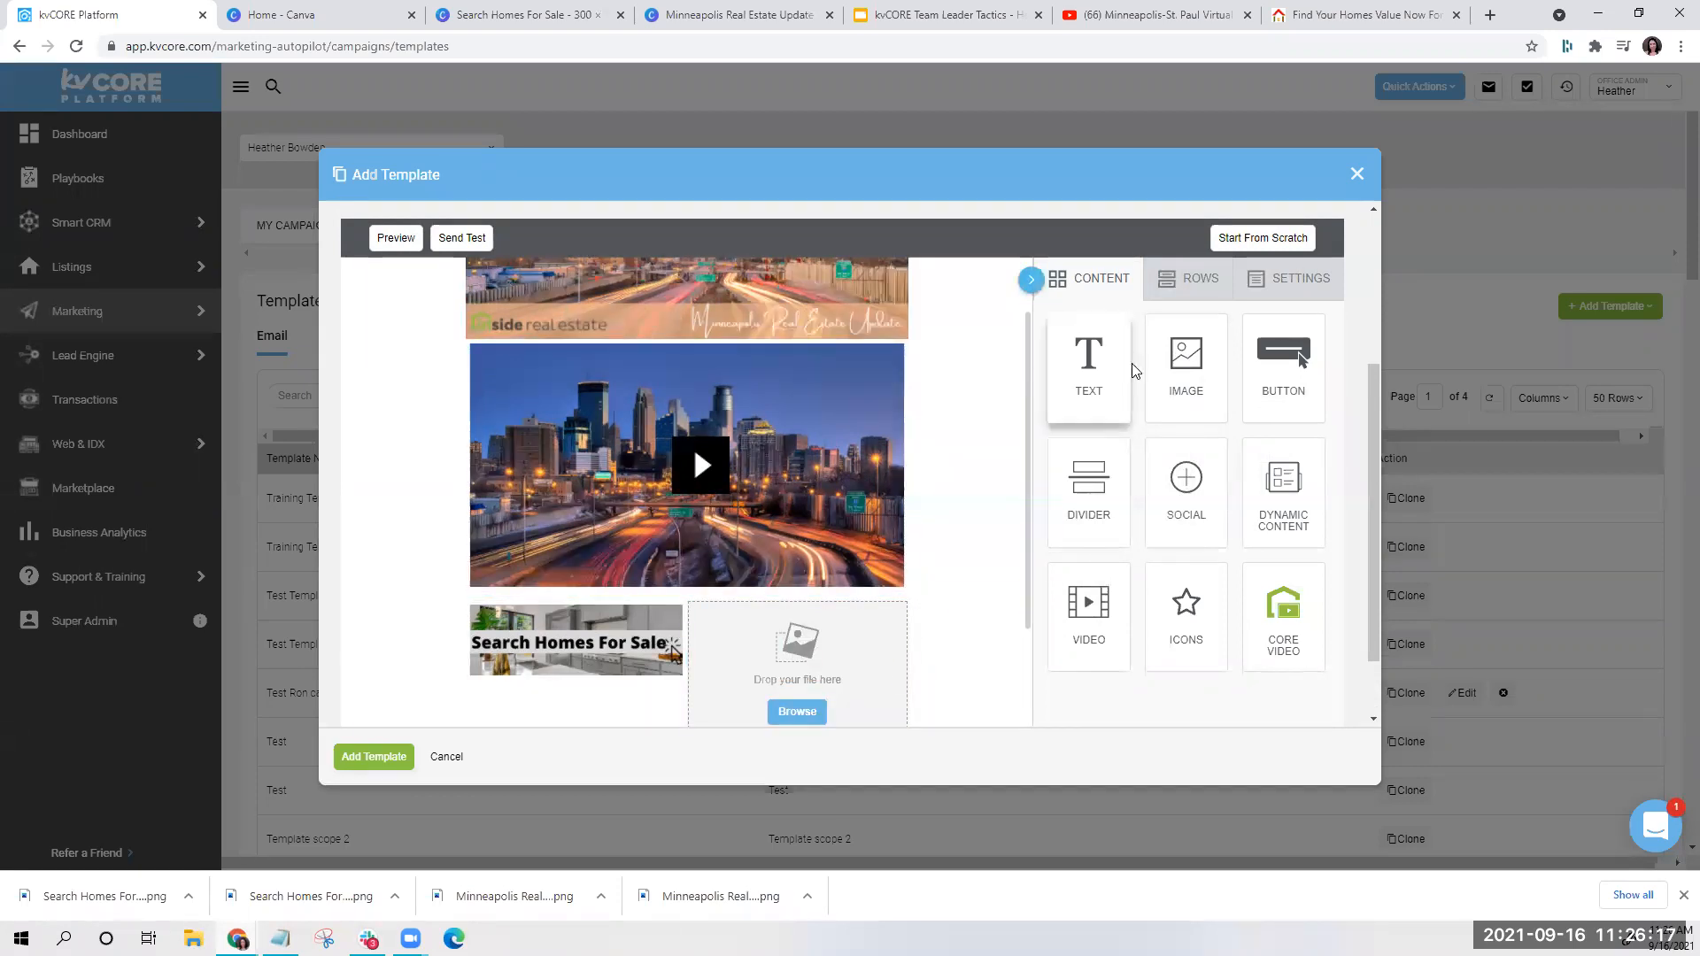
{"action": "left_click_drag", "start_coordinate": [1089, 365], "coordinate": [627, 608]}
{"action": "scroll", "coordinate": [698, 494], "scroll_direction": "down", "scroll_amount": 3}
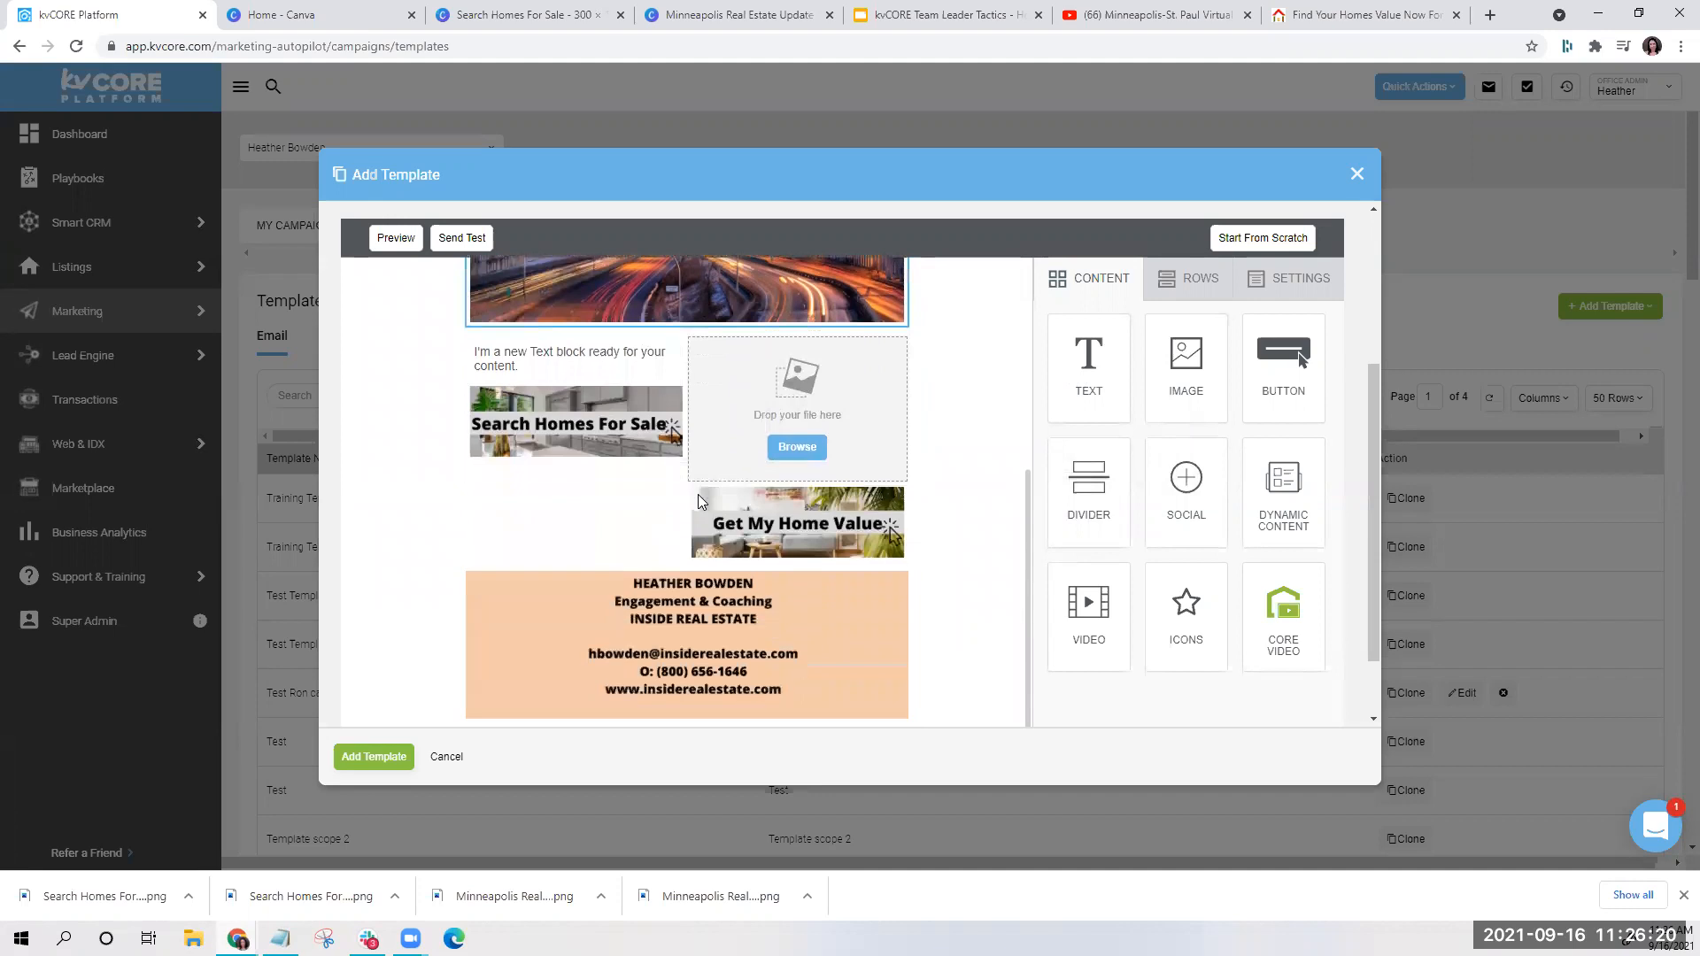
Upload "Untitled design (3).png" from the Downloads folder to the file manager for the empty image block
{"action": "left_click", "coordinate": [798, 447]}
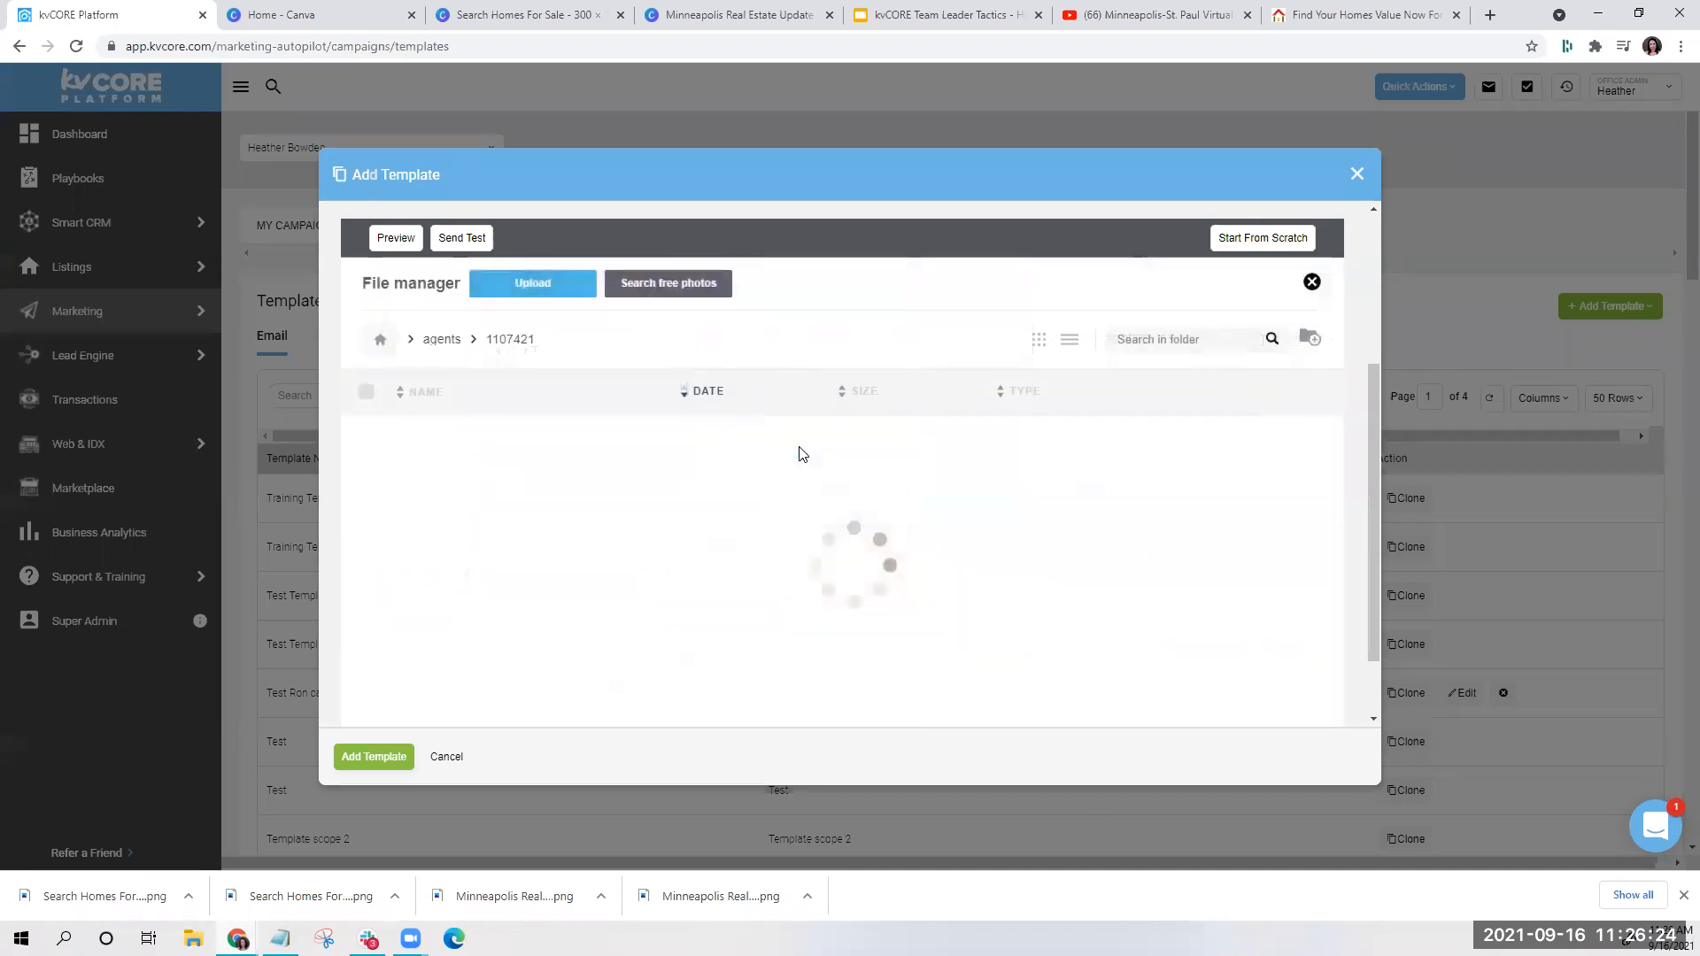
{"action": "left_click", "coordinate": [530, 285]}
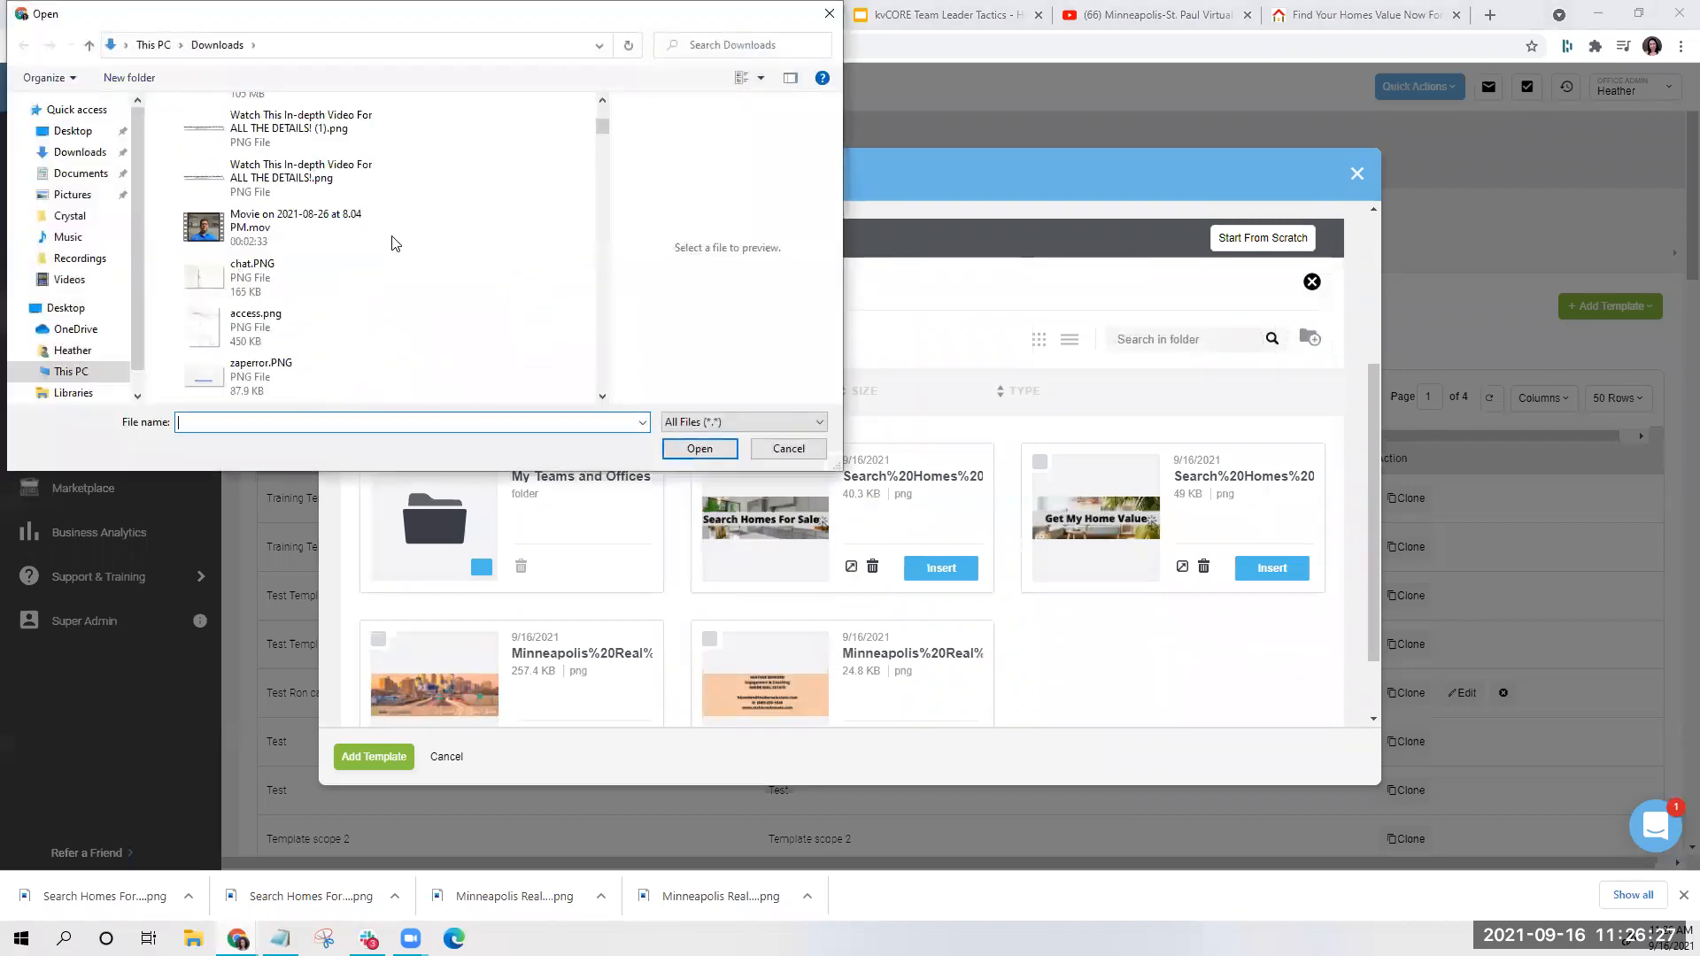
{"action": "scroll", "coordinate": [395, 244], "scroll_direction": "down", "scroll_amount": 6}
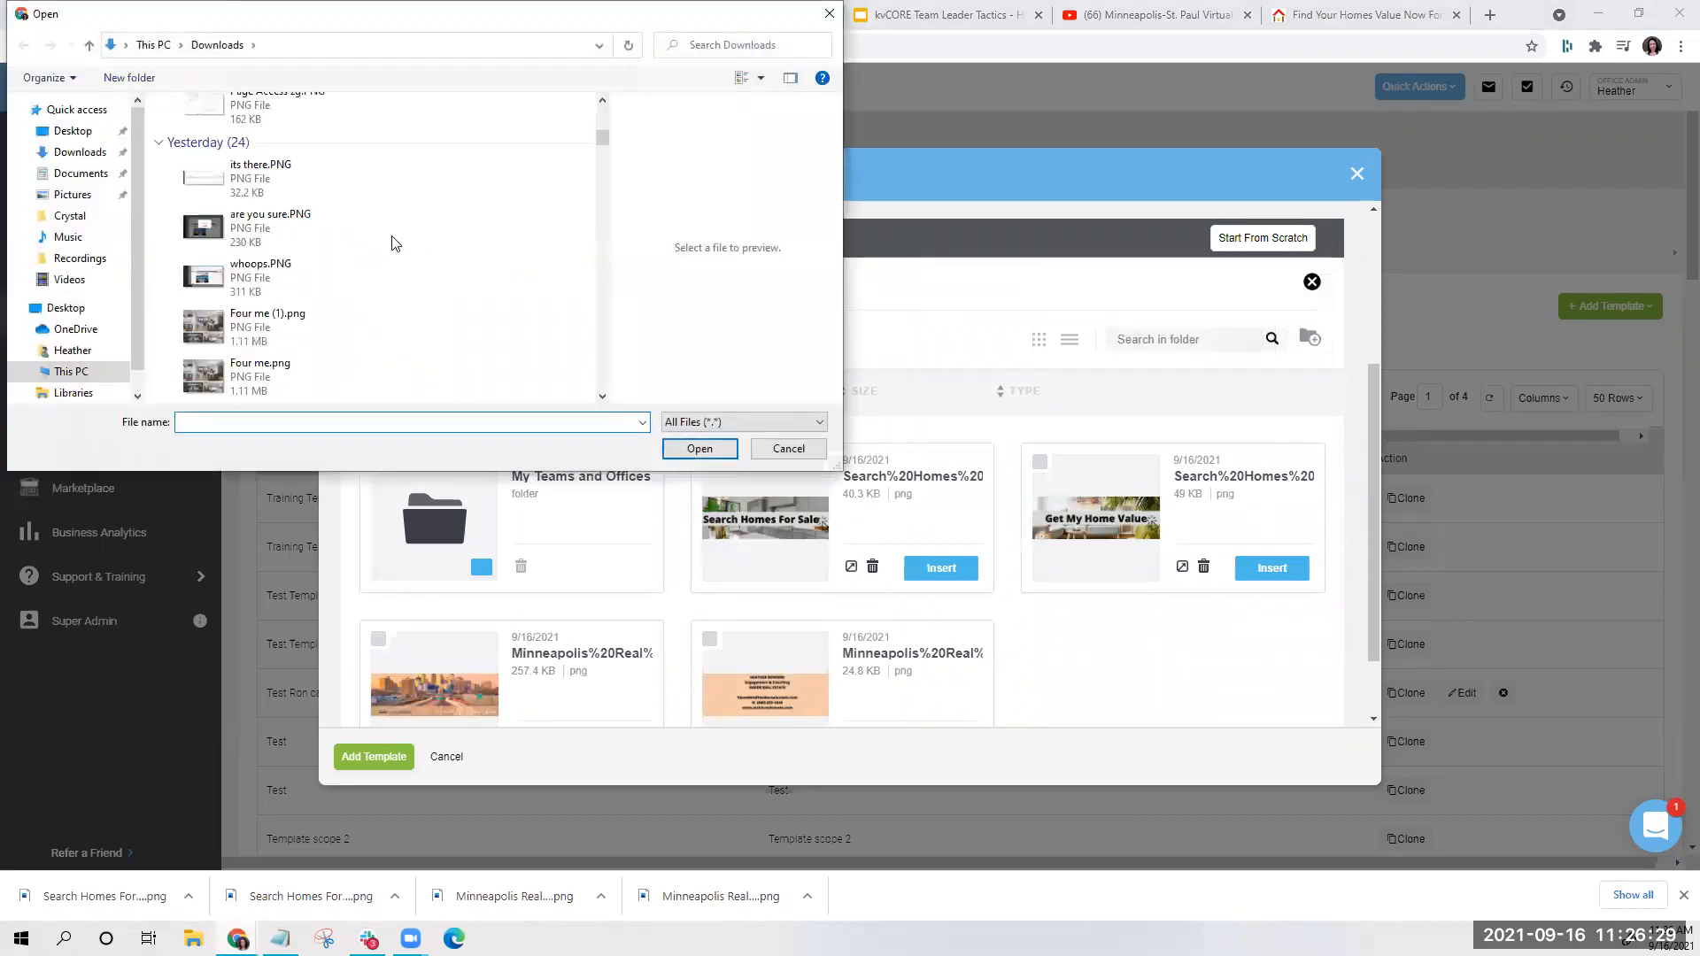
{"action": "scroll", "coordinate": [395, 245], "scroll_direction": "down", "scroll_amount": 3}
{"action": "scroll", "coordinate": [395, 247], "scroll_direction": "down", "scroll_amount": 5}
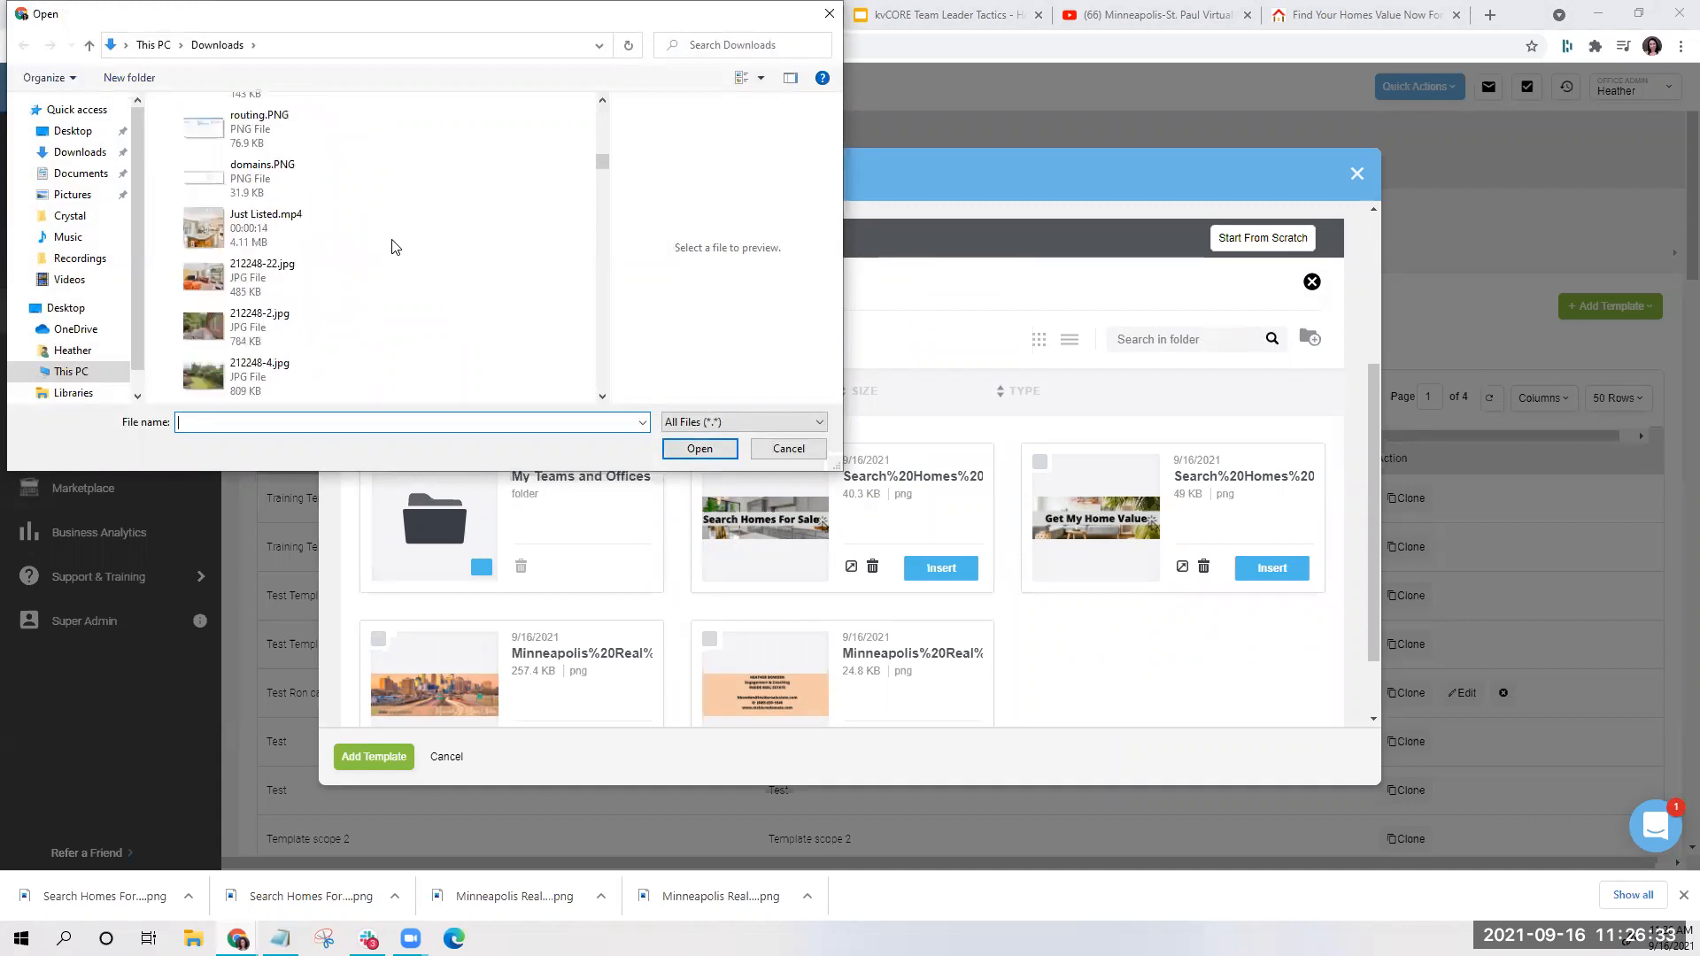
{"action": "scroll", "coordinate": [394, 247], "scroll_direction": "up", "scroll_amount": 10}
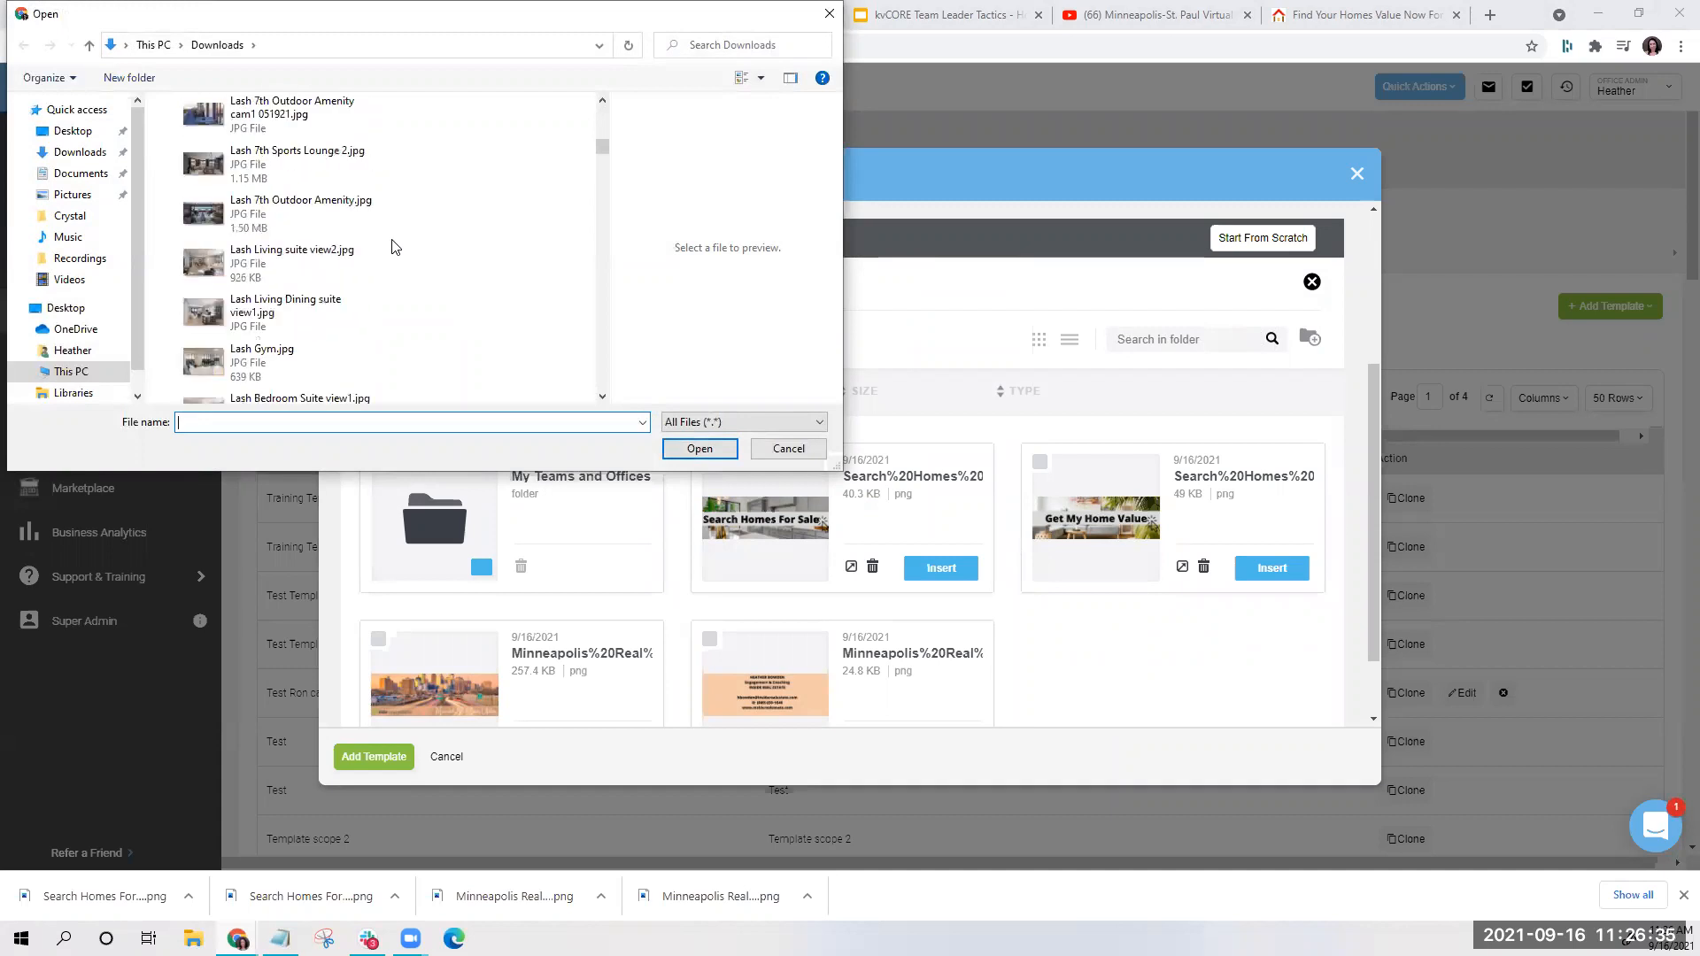
{"action": "scroll", "coordinate": [395, 247], "scroll_direction": "up", "scroll_amount": 2}
{"action": "scroll", "coordinate": [395, 247], "scroll_direction": "down", "scroll_amount": 4}
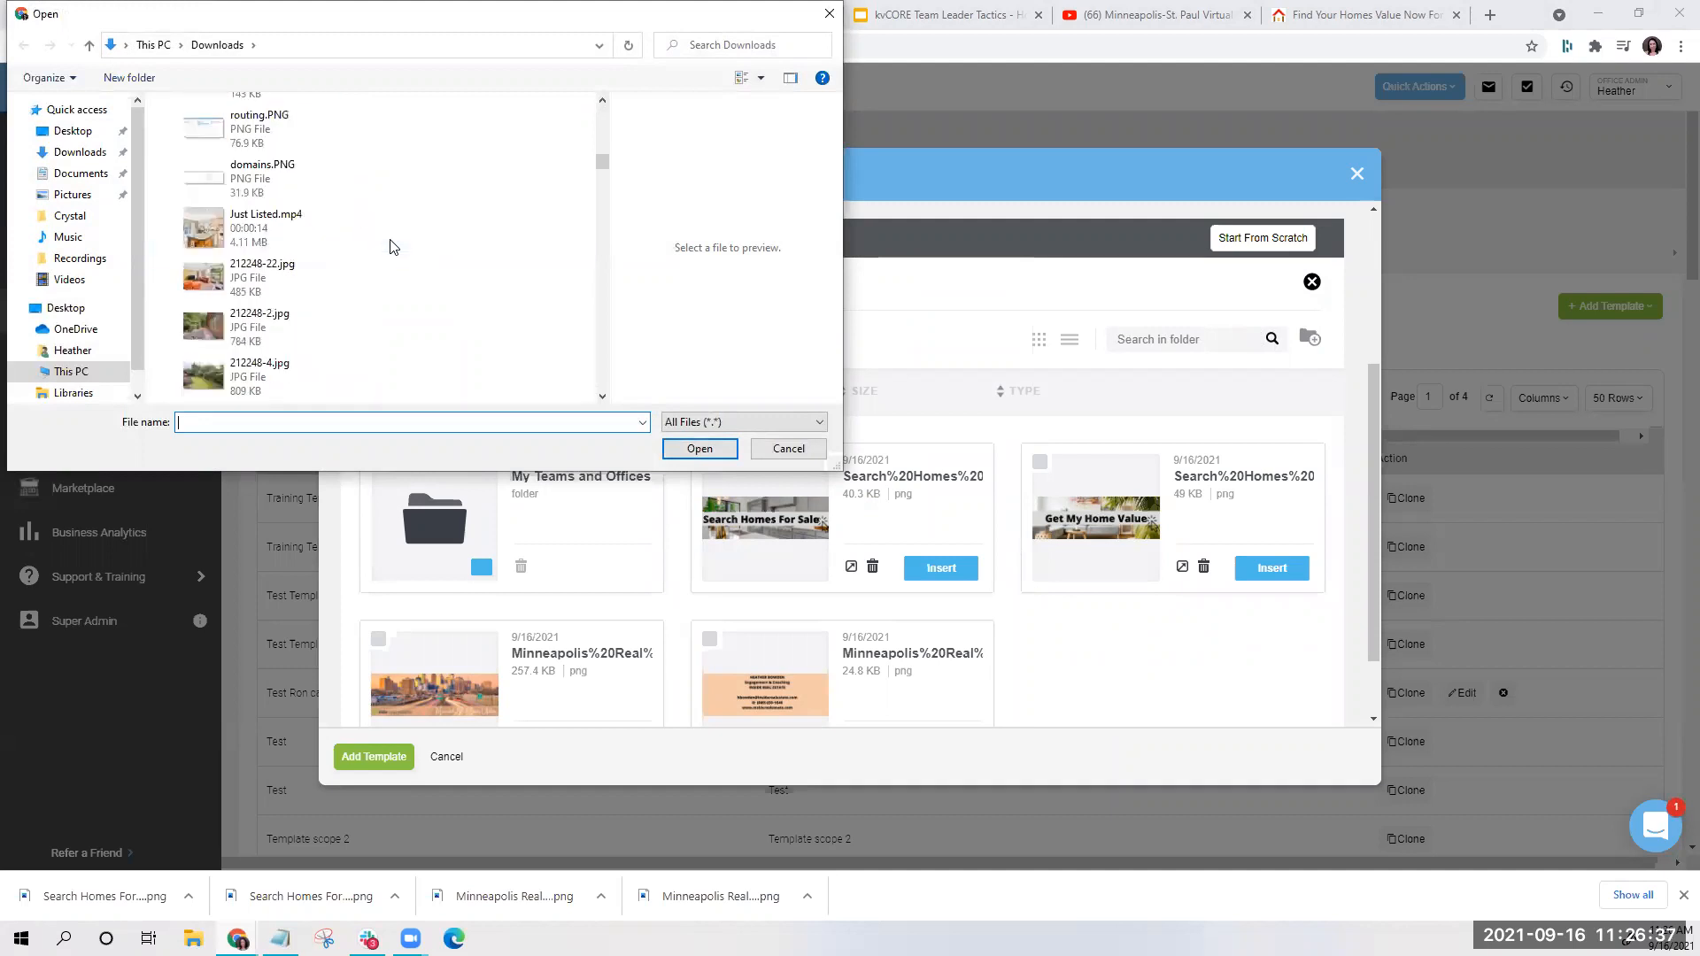
{"action": "scroll", "coordinate": [395, 247], "scroll_direction": "down", "scroll_amount": 6}
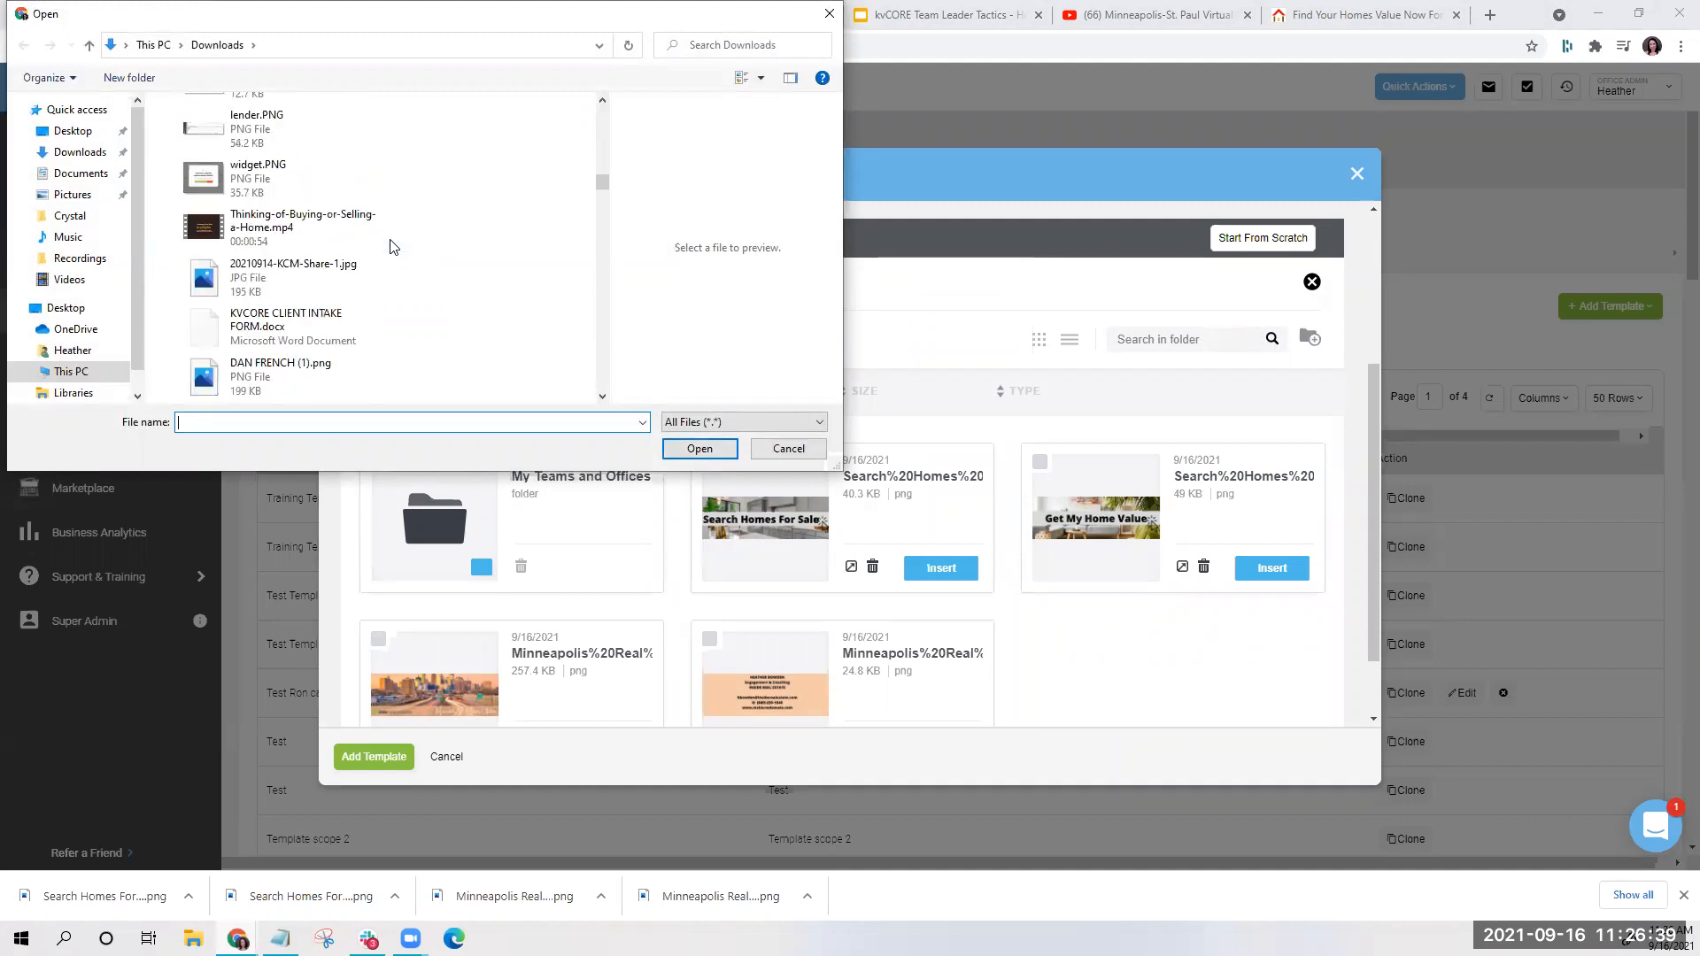
{"action": "scroll", "coordinate": [395, 247], "scroll_direction": "down", "scroll_amount": 8}
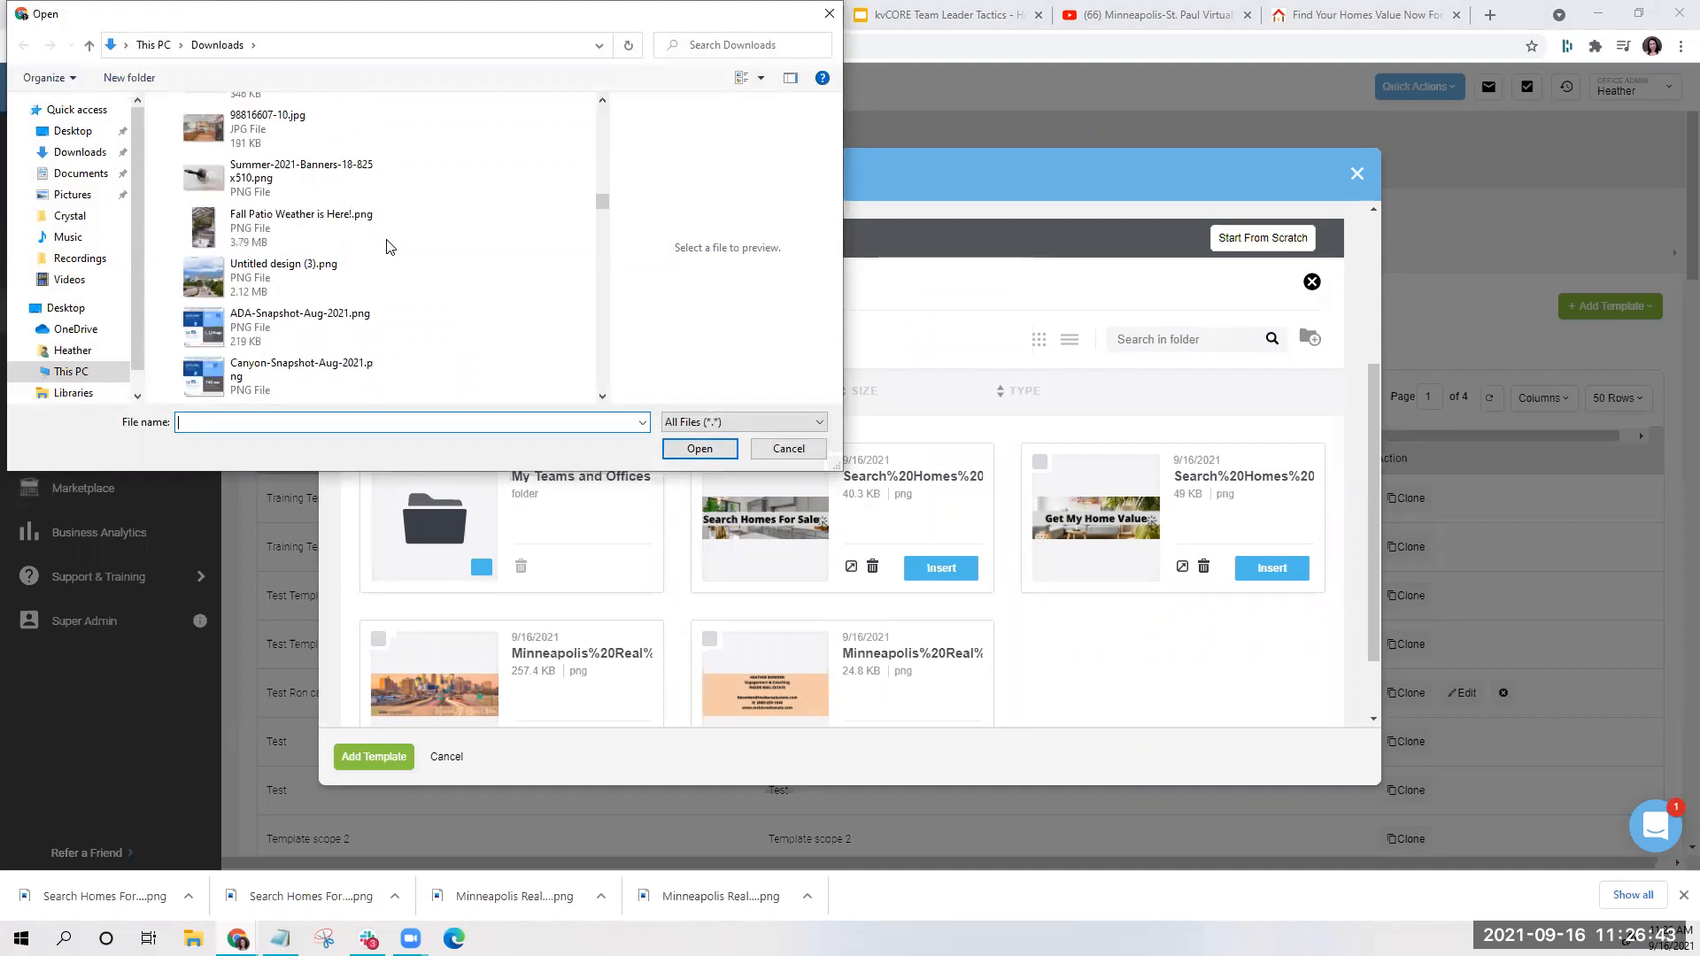
{"action": "left_click", "coordinate": [225, 290]}
{"action": "left_click", "coordinate": [699, 449]}
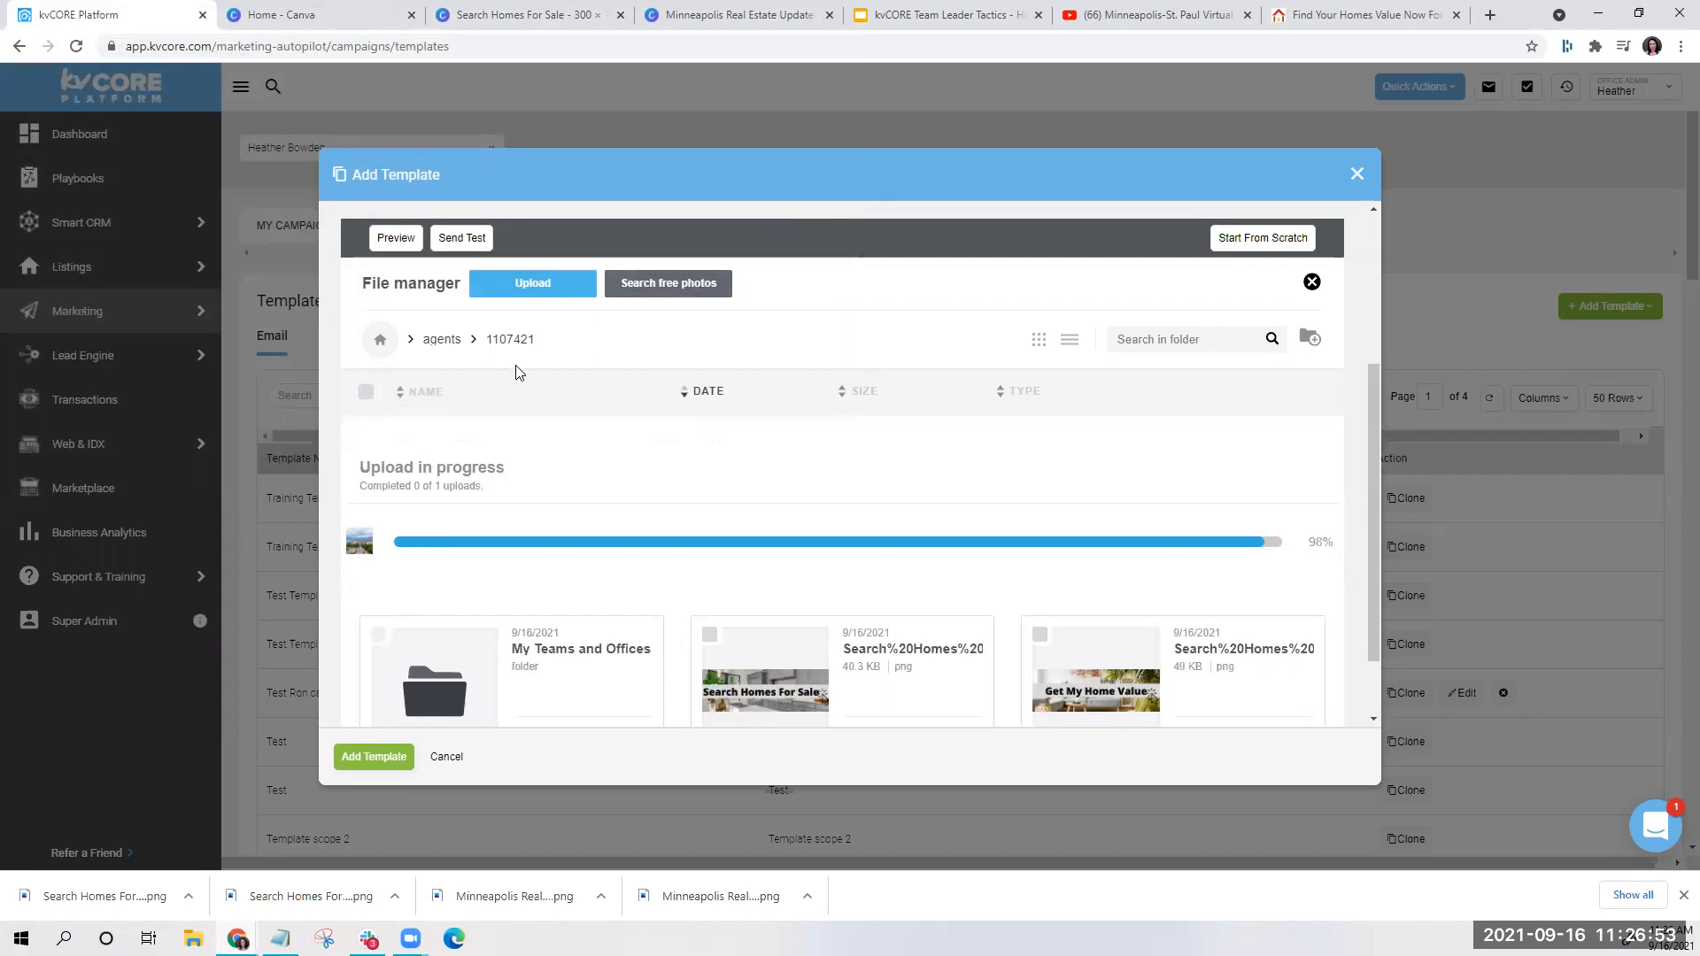
Open boisebychoice.com in a new browser tab and go to its blog post "Boise Patios to Visit this Fall!"
{"action": "left_click", "coordinate": [1492, 15]}
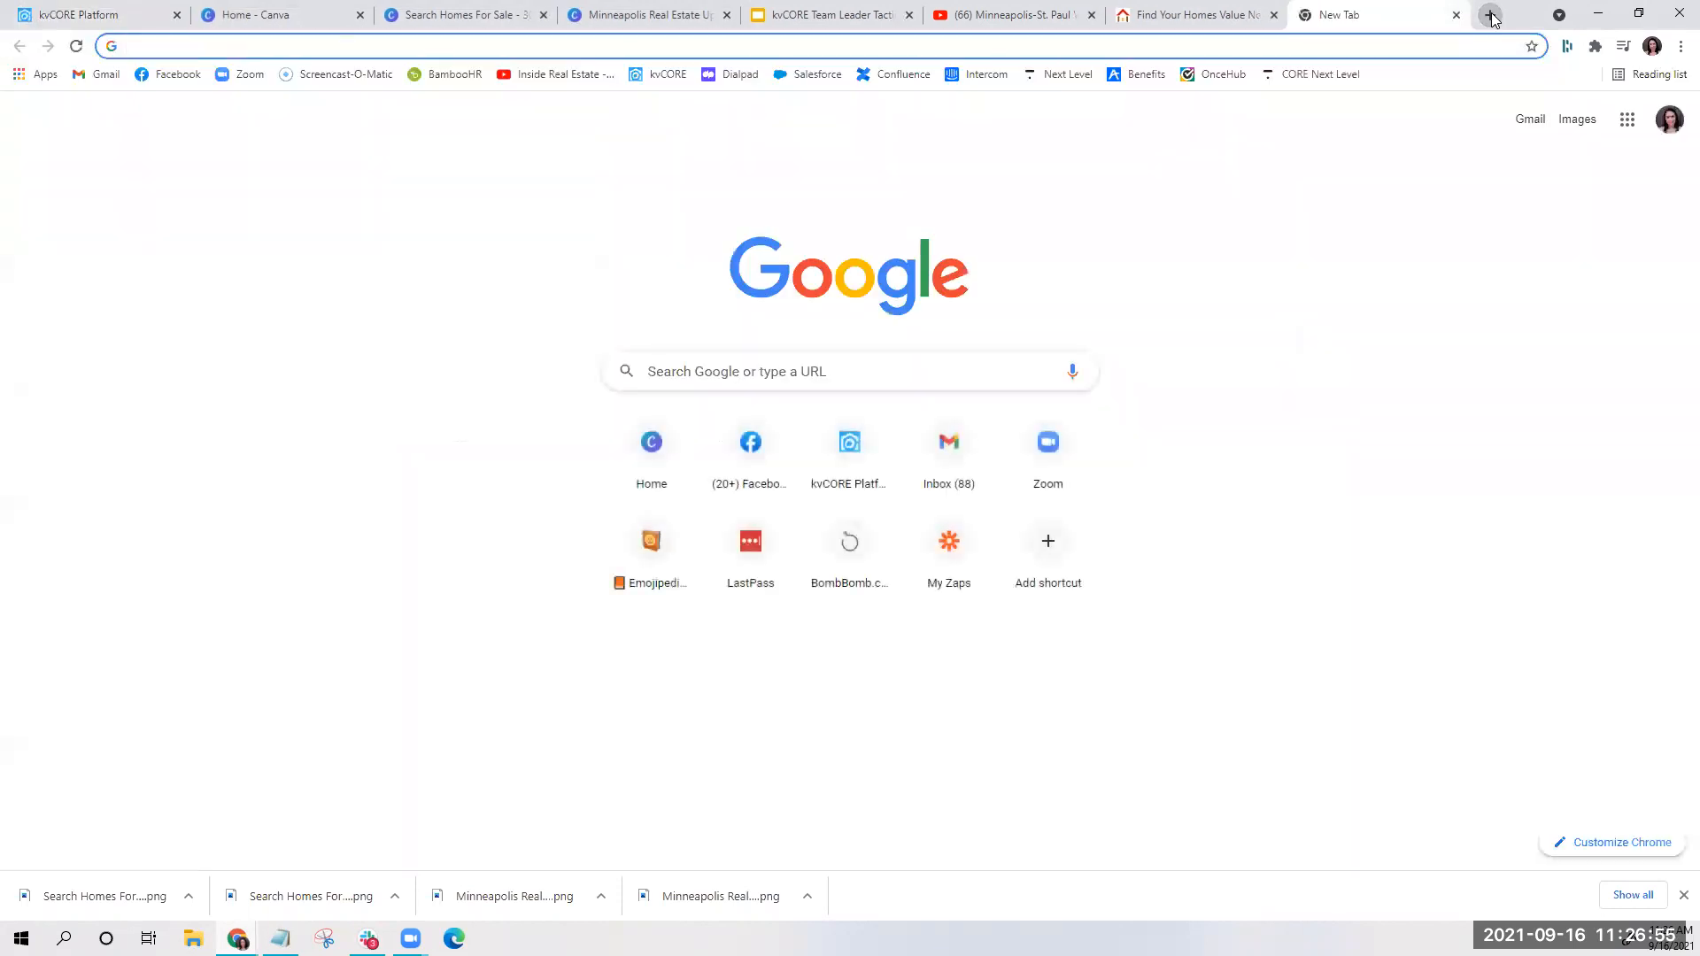
{"action": "type", "text": "boise"}
{"action": "key", "text": "Return"}
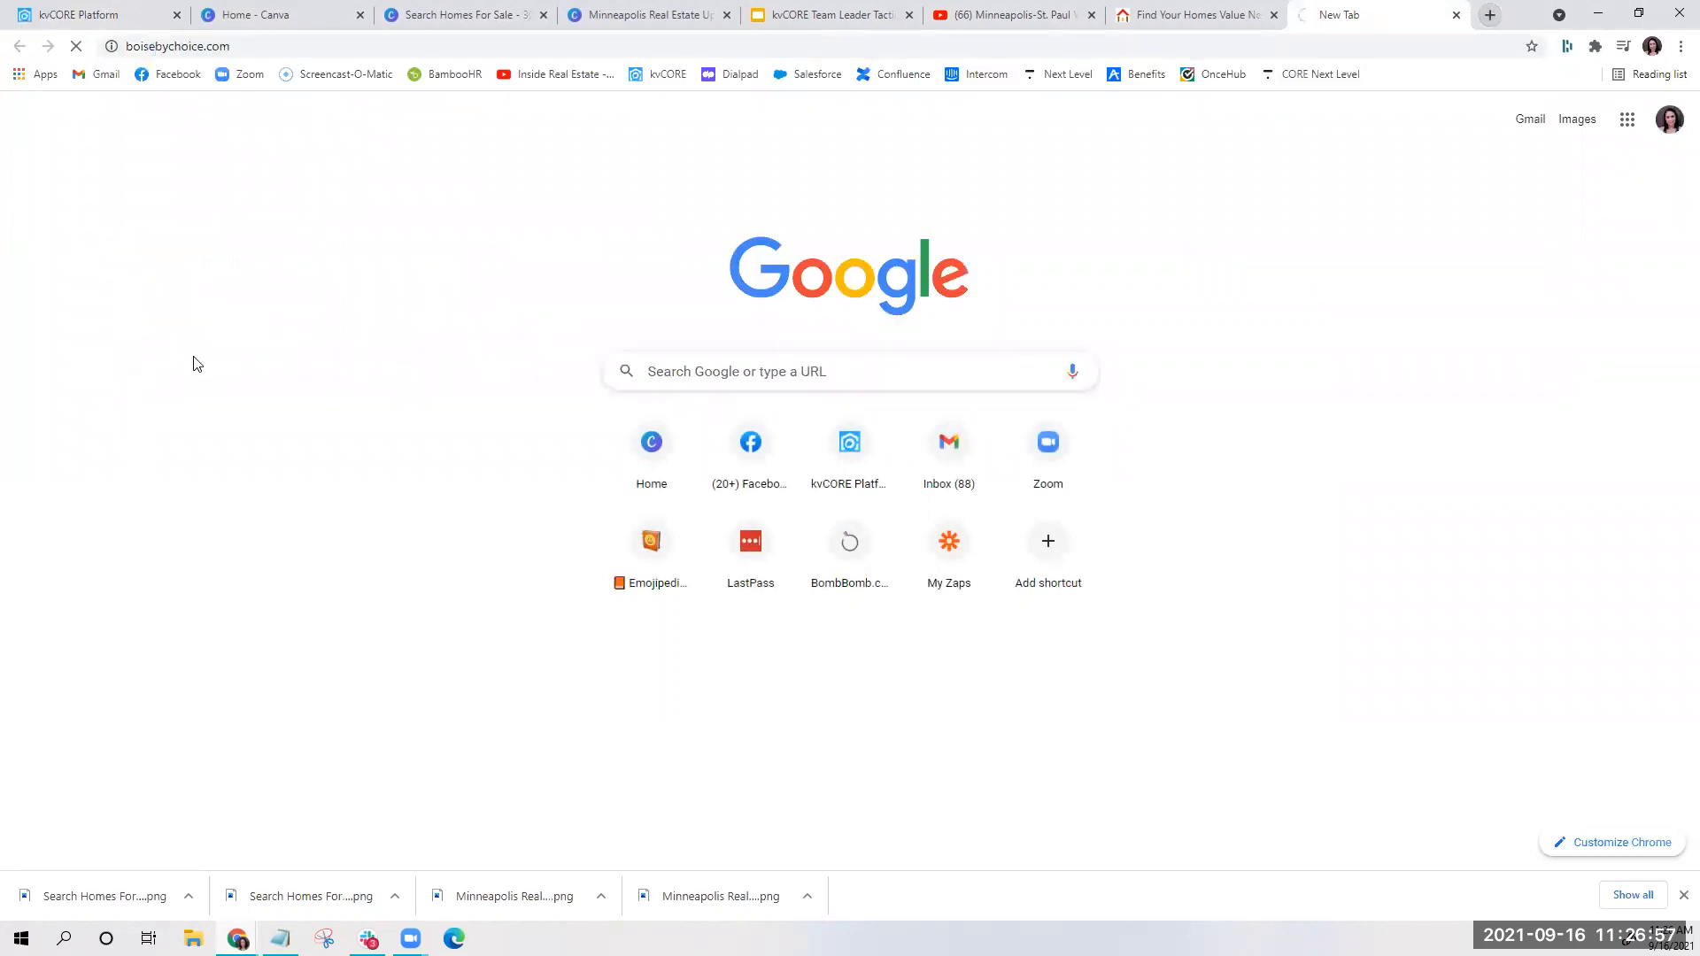
{"action": "mouse_move", "coordinate": [1185, 132]}
{"action": "left_click", "coordinate": [1105, 321]}
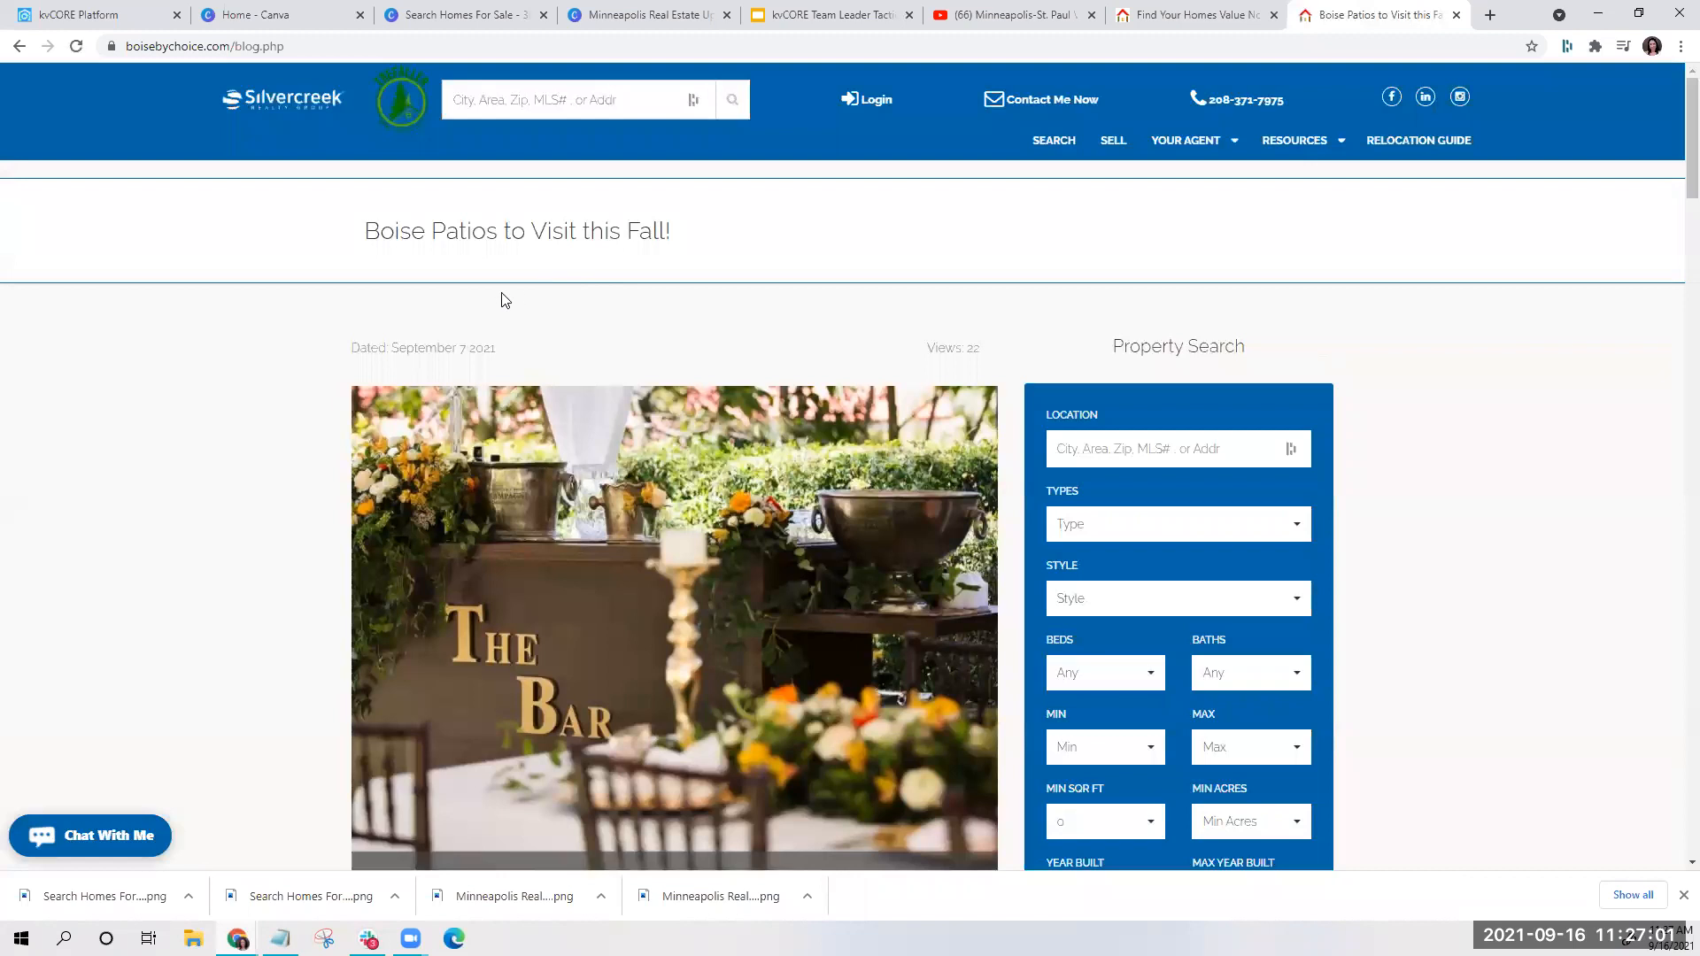
Copy the post's text from the opening paragraph through the hours of Sturman's Wine & Cigars
{"action": "scroll", "coordinate": [309, 322], "scroll_direction": "down", "scroll_amount": 1}
{"action": "scroll", "coordinate": [308, 322], "scroll_direction": "up", "scroll_amount": 1}
{"action": "scroll", "coordinate": [395, 270], "scroll_direction": "down", "scroll_amount": 6}
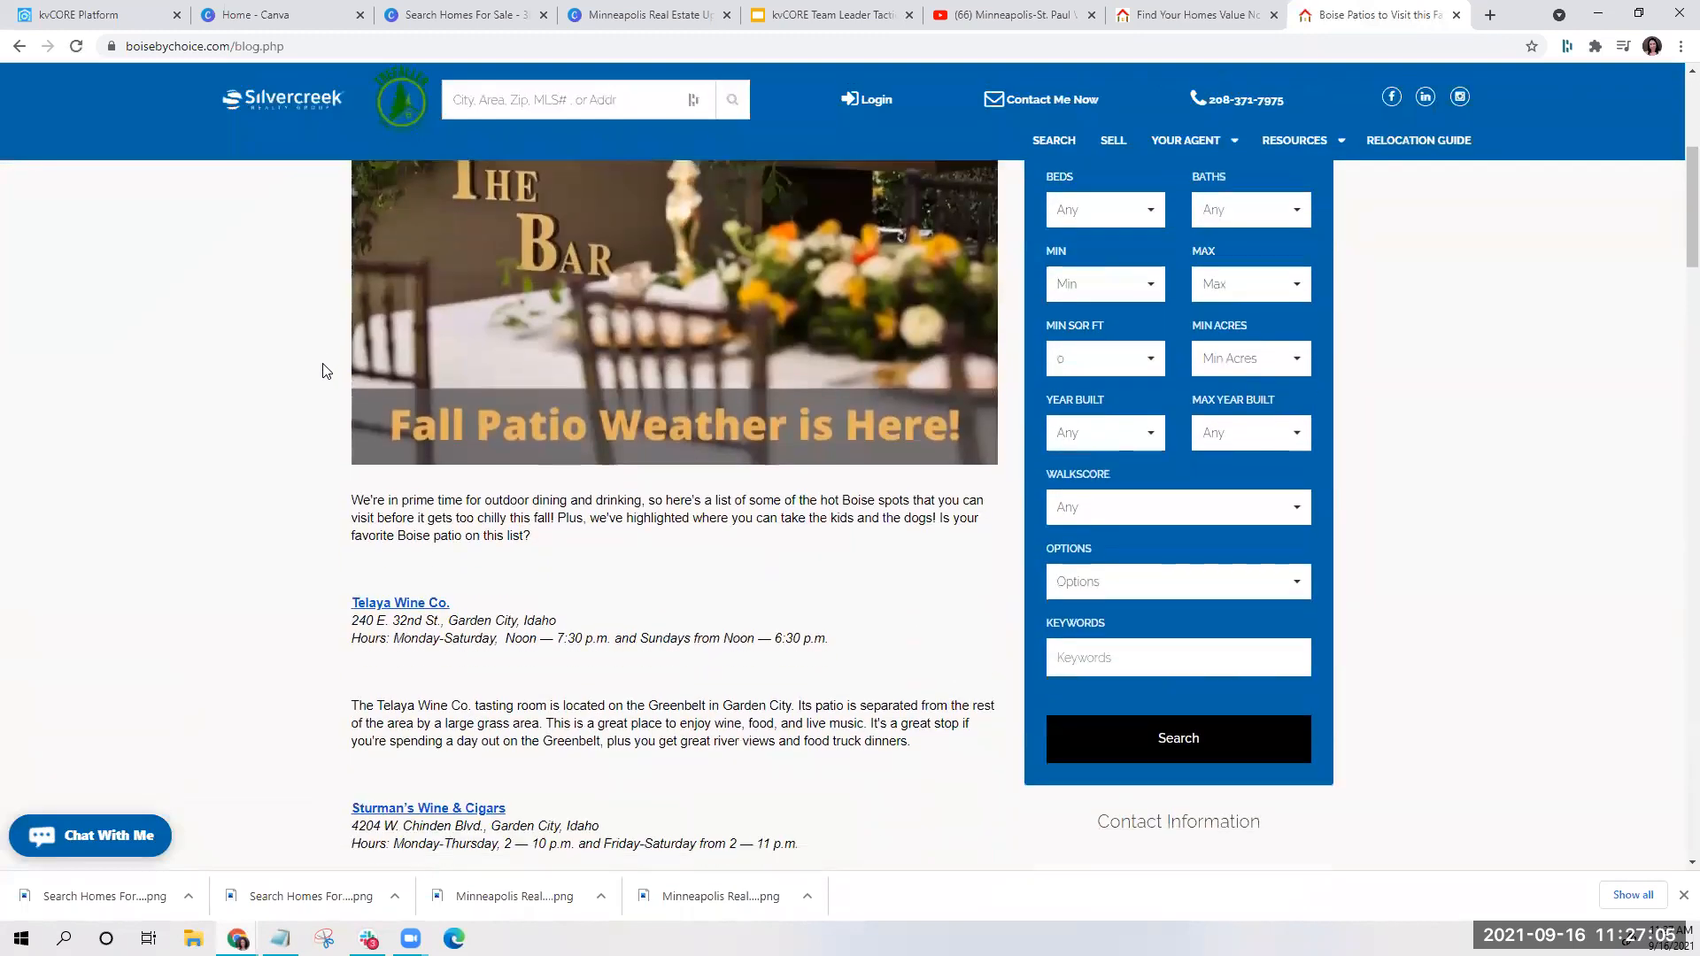
{"action": "left_click_drag", "start_coordinate": [368, 441], "coordinate": [865, 701]}
{"action": "key", "text": "ctrl+c"}
{"action": "scroll", "coordinate": [904, 827], "scroll_direction": "down", "scroll_amount": 1}
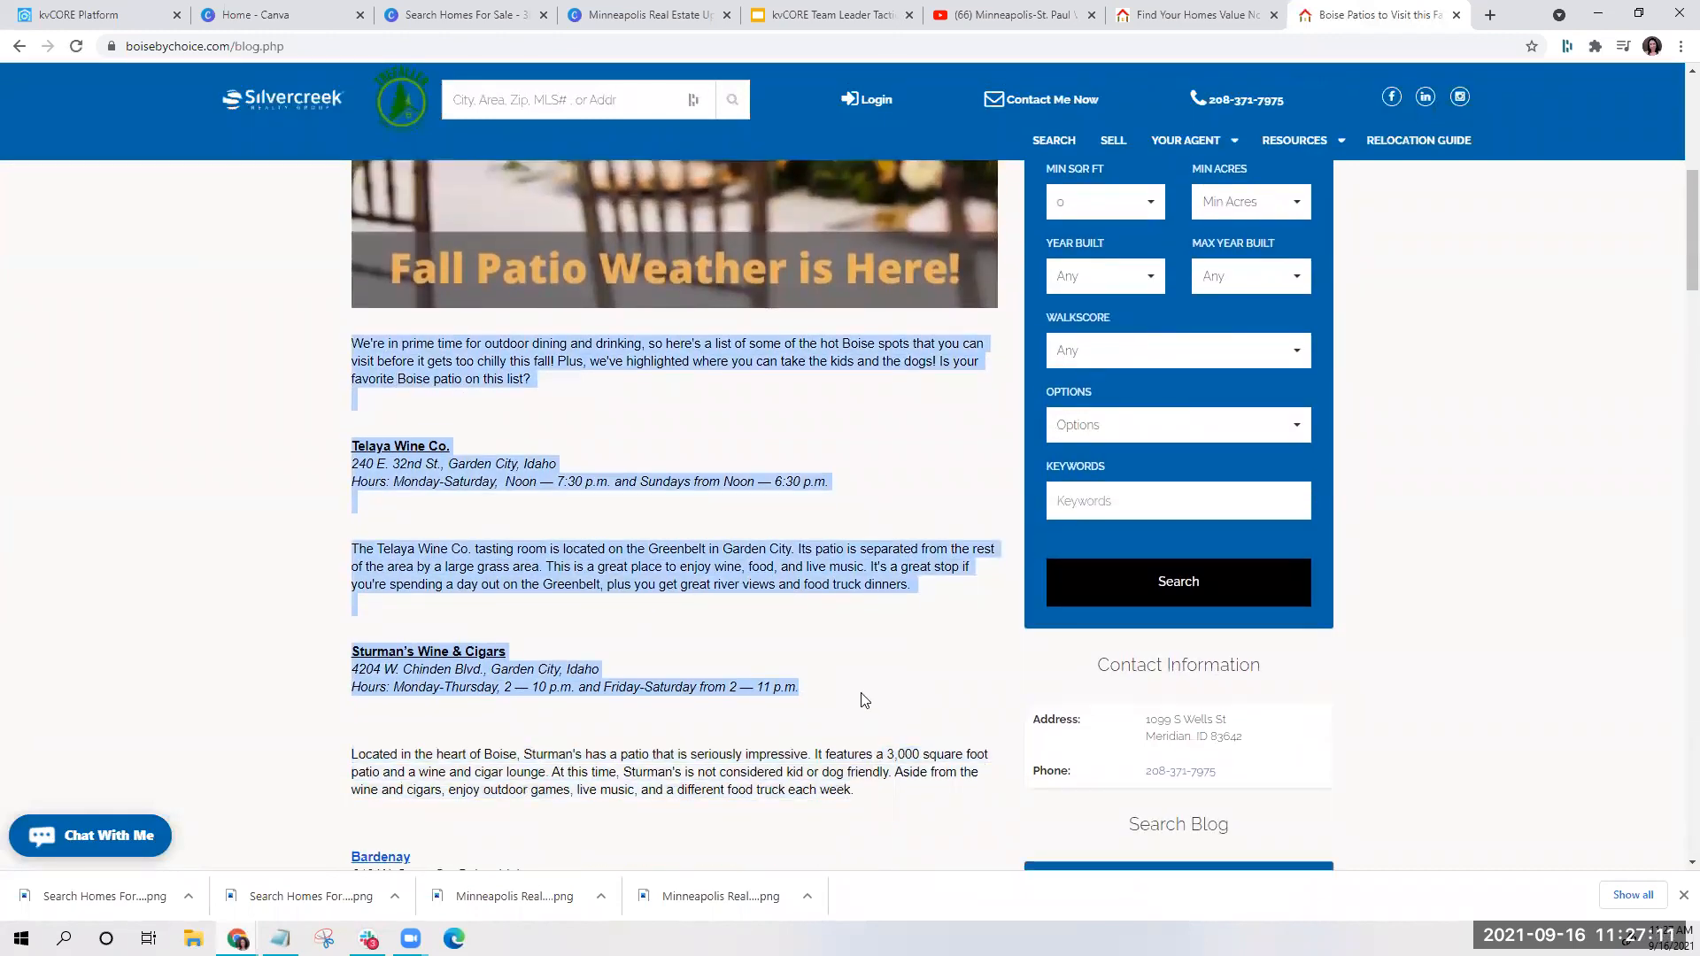
Return to the kvCORE template and insert the uploaded Untitled design picture into the empty image block
{"action": "left_click", "coordinate": [82, 11]}
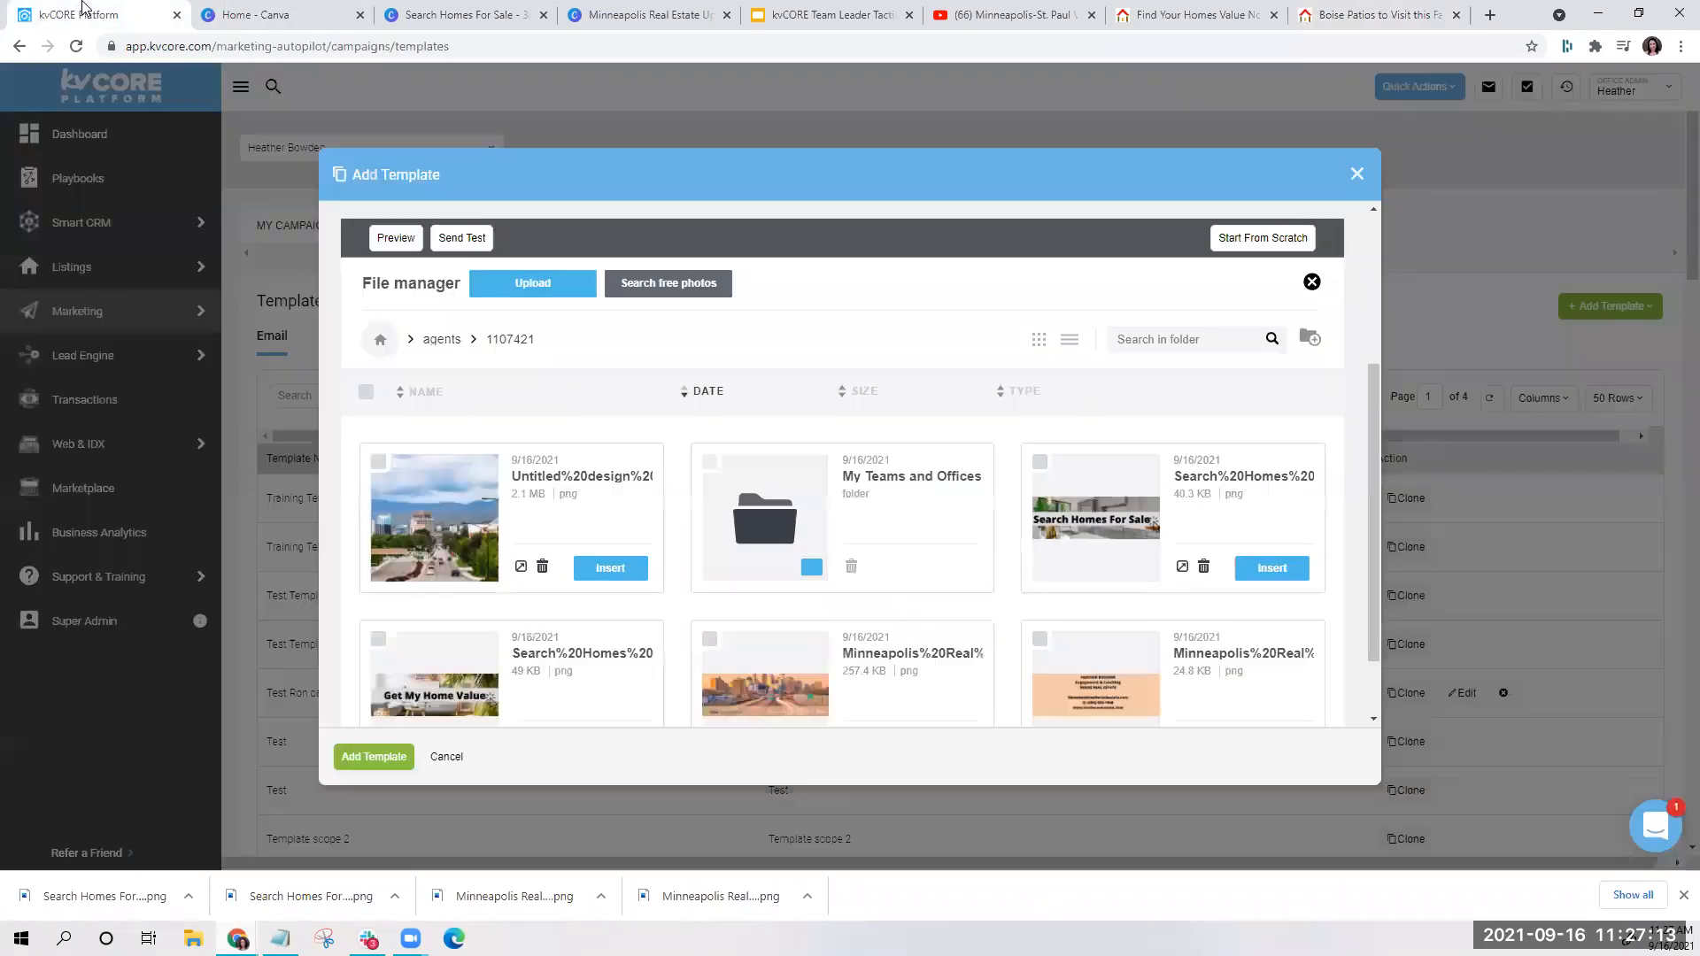
{"action": "left_click", "coordinate": [261, 14]}
{"action": "left_click", "coordinate": [49, 16]}
{"action": "left_click", "coordinate": [610, 568]}
Replace the new text block's placeholder with the copied blog excerpt
{"action": "left_click", "coordinate": [572, 351]}
{"action": "key", "text": "ctrl+a"}
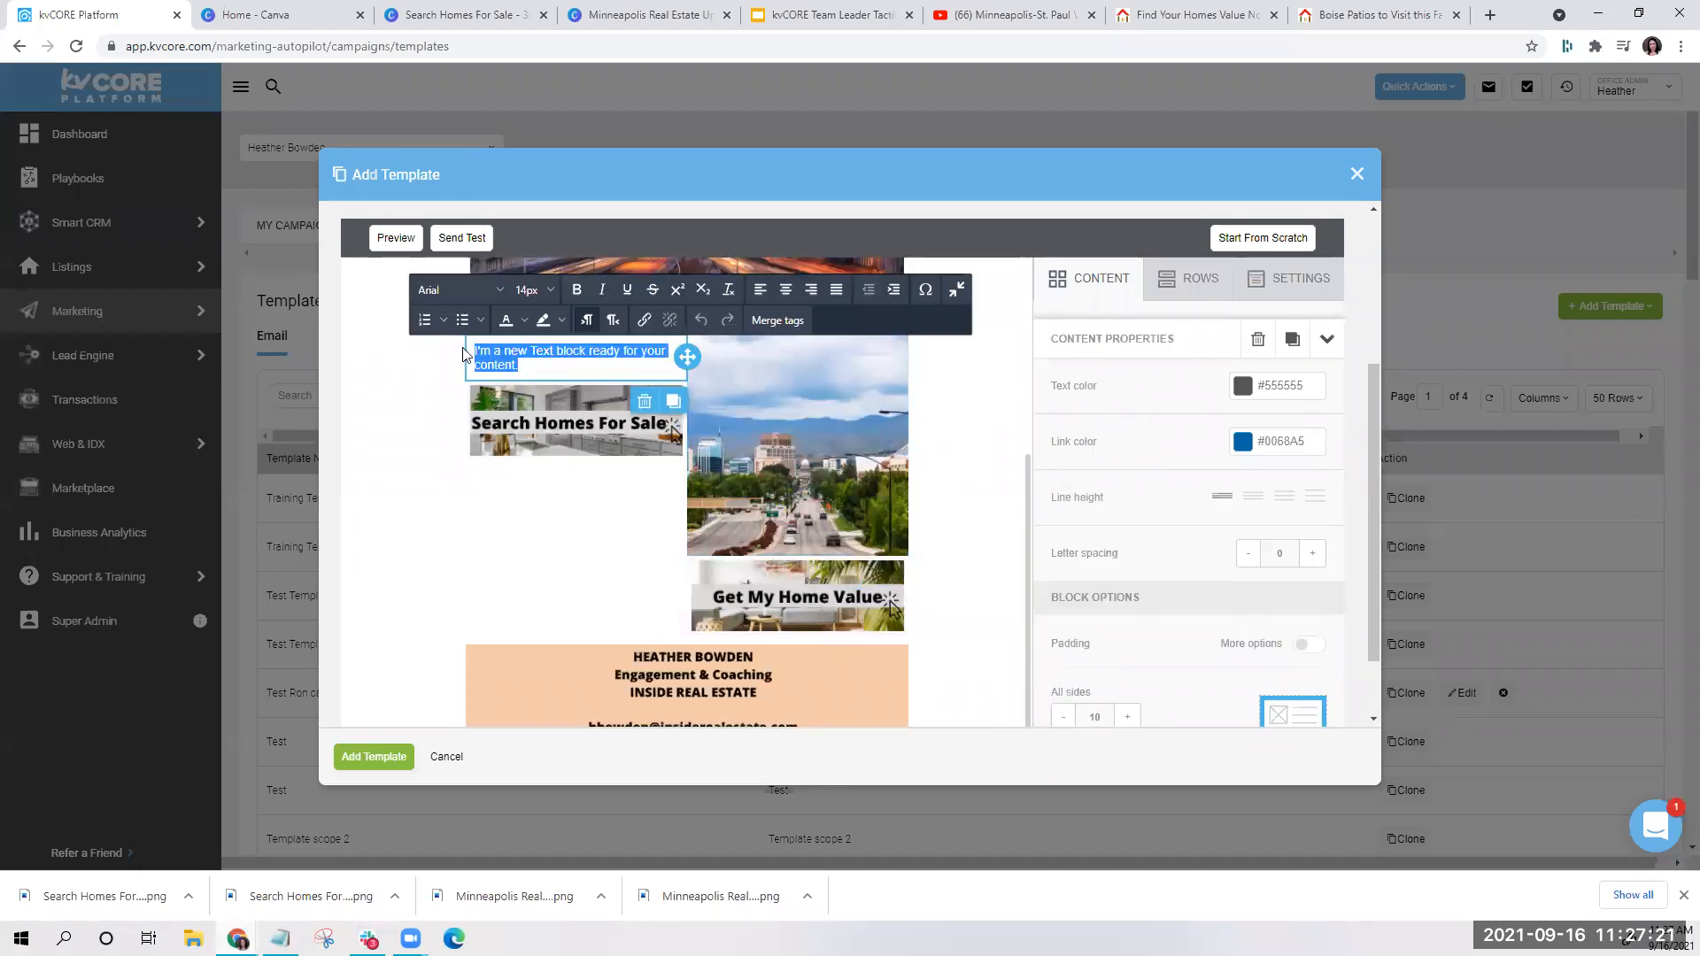
{"action": "key", "text": "ctrl+v"}
Remove the blank lines around the Telaya Wine Co. address details and delete everything after the words "The Telaya Wine Co."
{"action": "scroll", "coordinate": [534, 428], "scroll_direction": "down", "scroll_amount": 1}
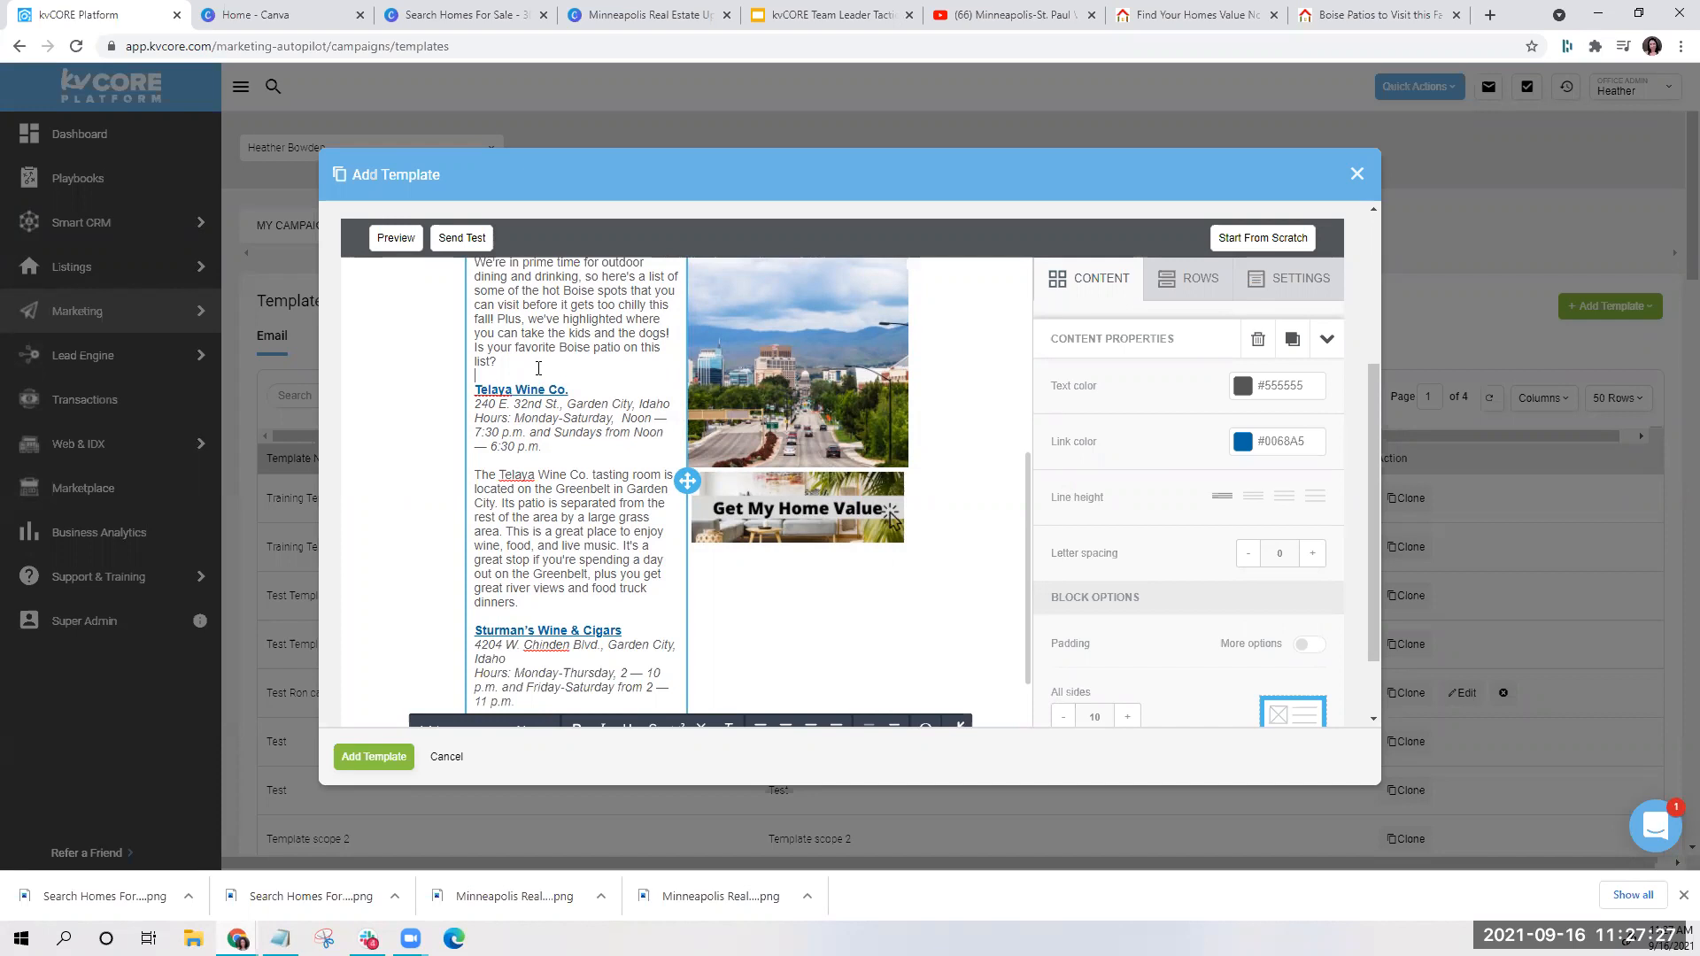
{"action": "key", "text": "BackSpace"}
{"action": "left_click", "coordinate": [557, 432]}
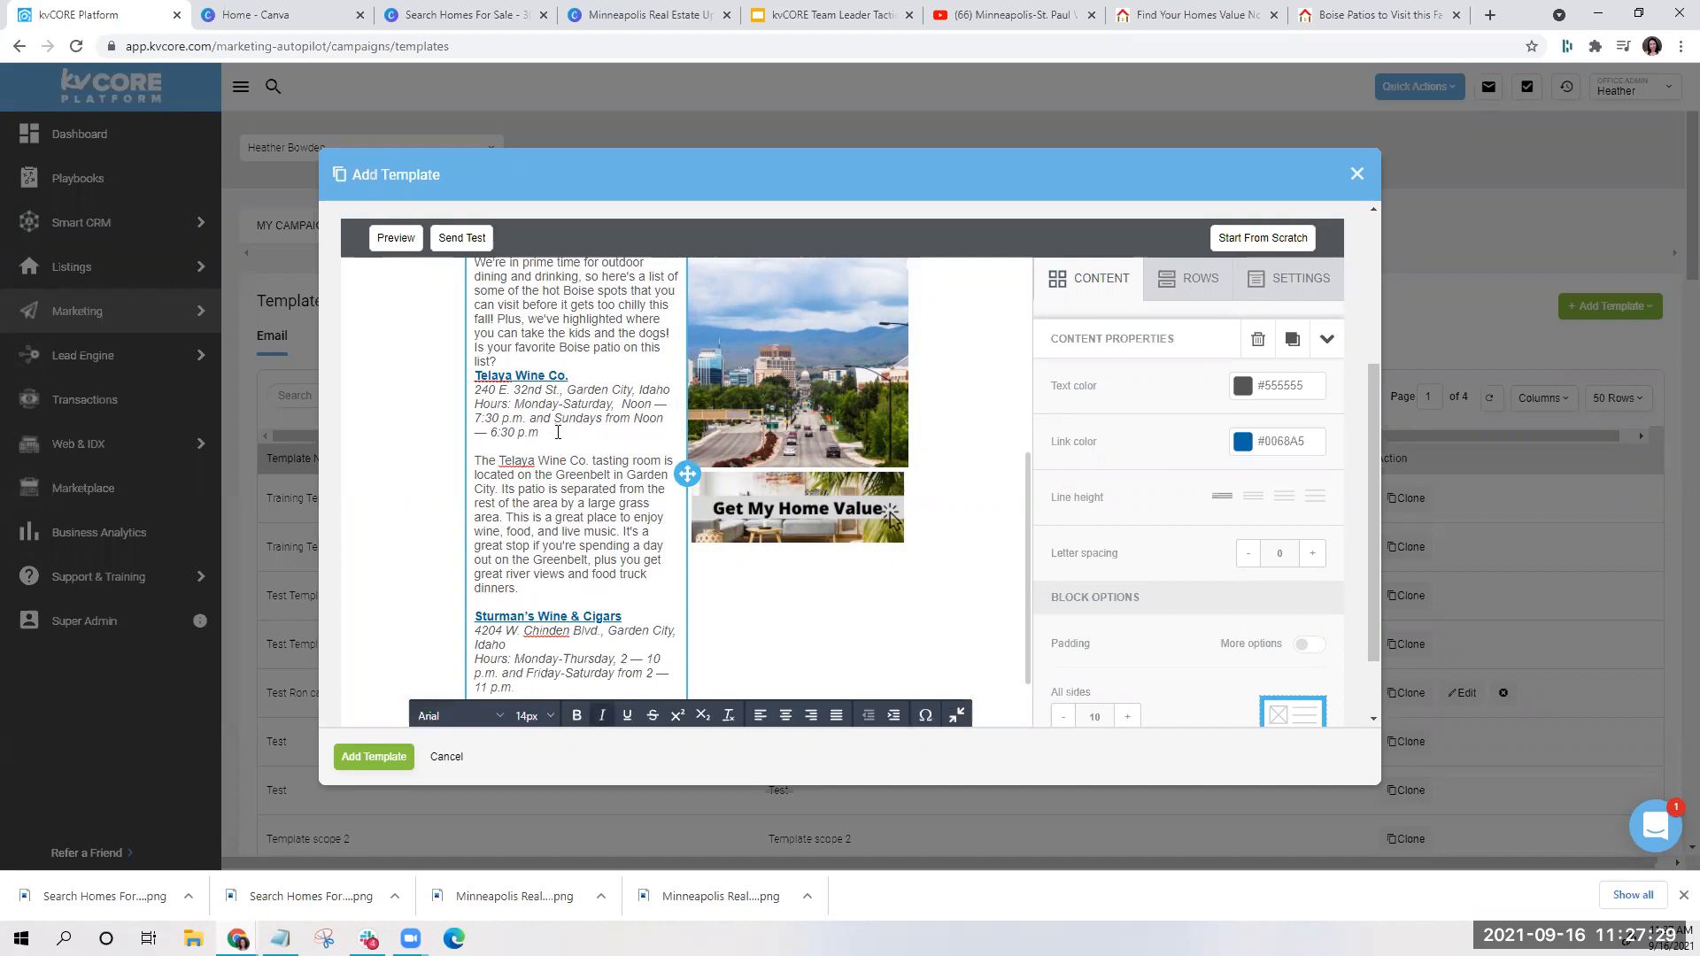
{"action": "key", "text": "Delete"}
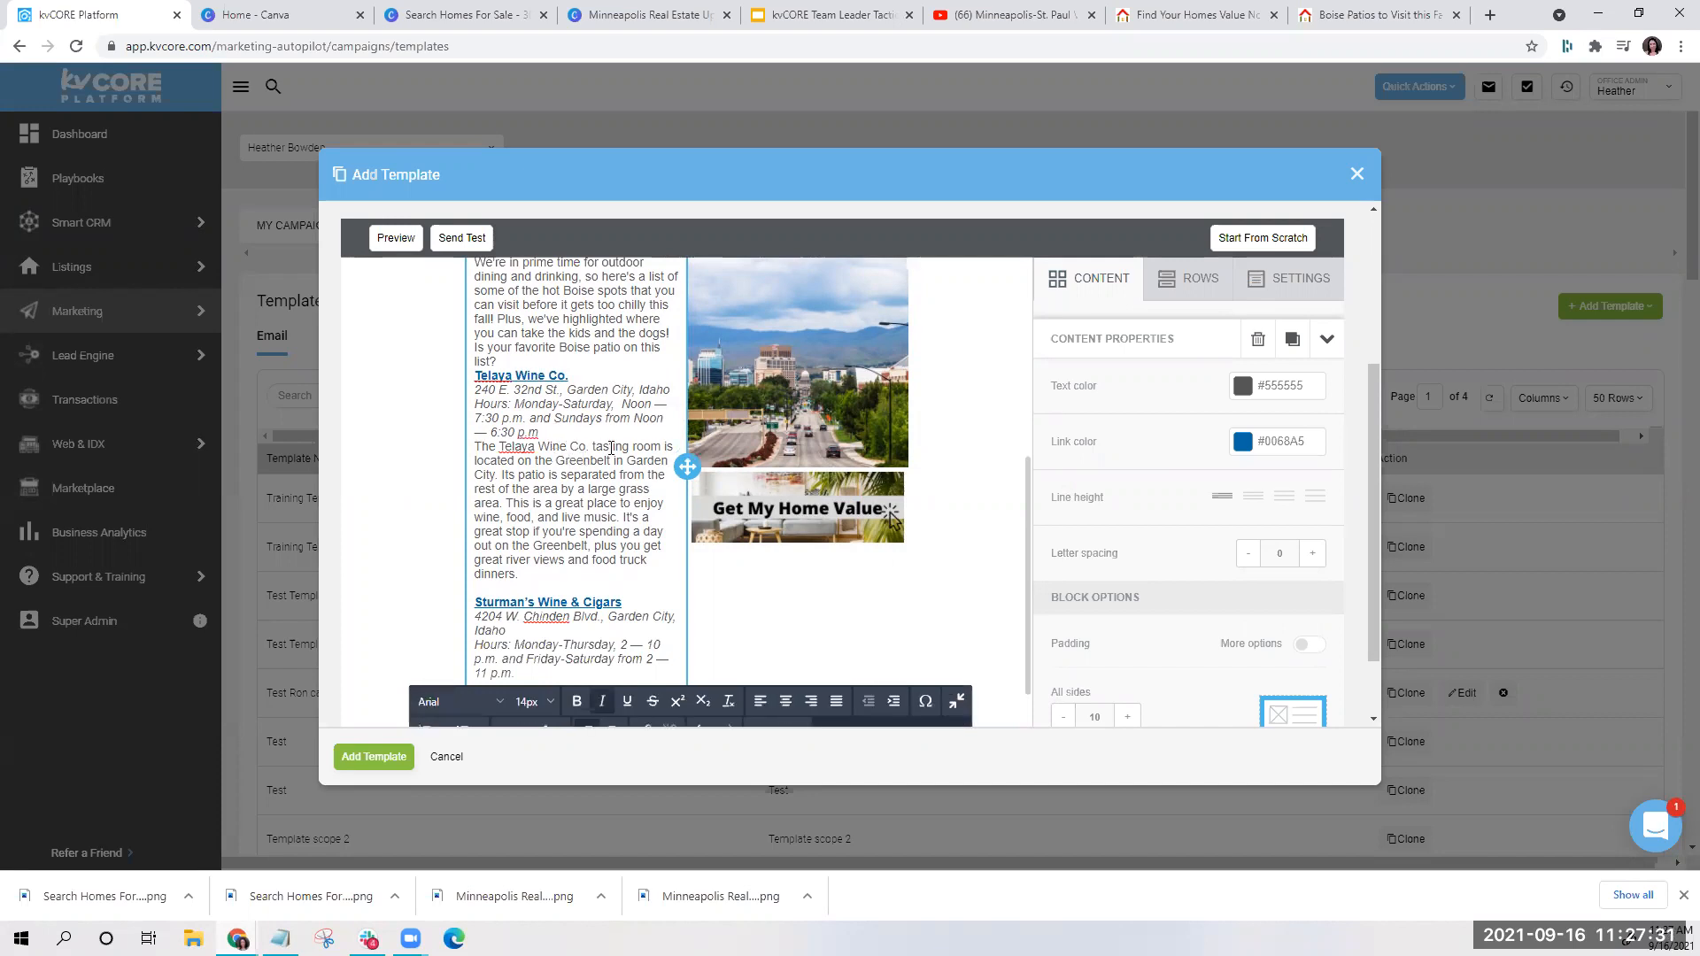
{"action": "left_click_drag", "start_coordinate": [592, 448], "coordinate": [602, 569]}
{"action": "key", "text": "Delete"}
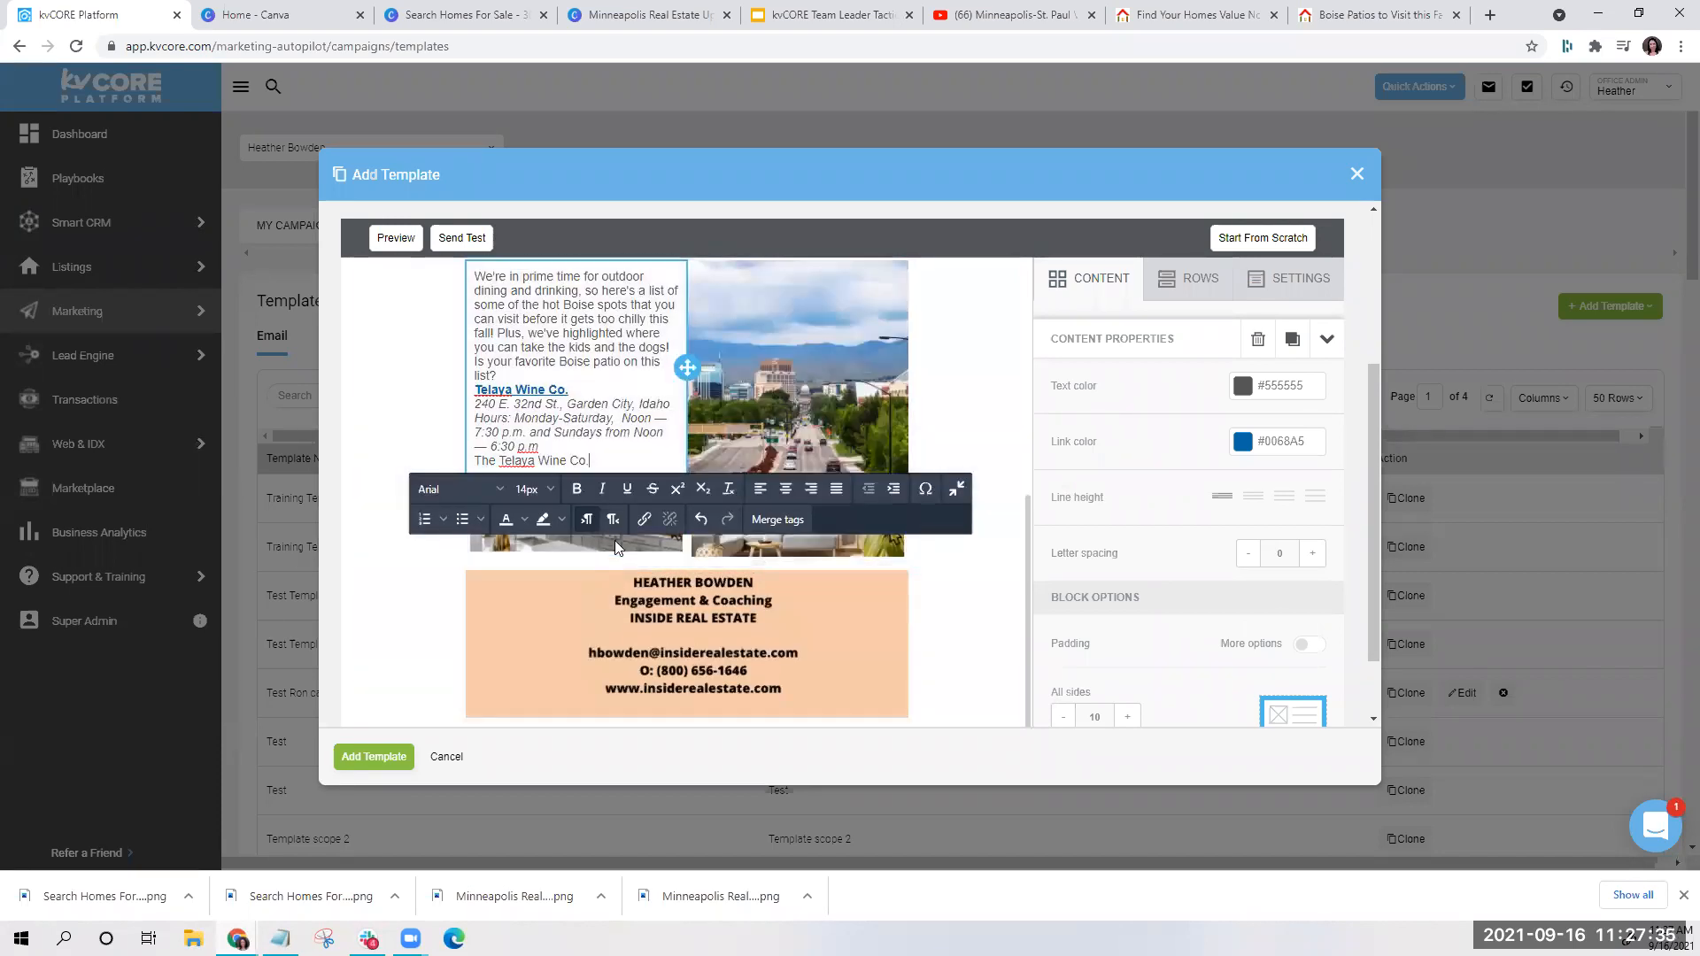
Add "READ ON..." at the end of the shortened excerpt and select those words
{"action": "type", "text": "READ O"}
{"action": "type", "text": "N>"}
{"action": "type", "text": "..."}
{"action": "left_click_drag", "start_coordinate": [592, 463], "coordinate": [666, 463]}
On the Boise blog site, reopen "Boise Patios to Visit this Fall!" from Latest Blog Posts and copy the post's own URL
{"action": "left_click", "coordinate": [1353, 16]}
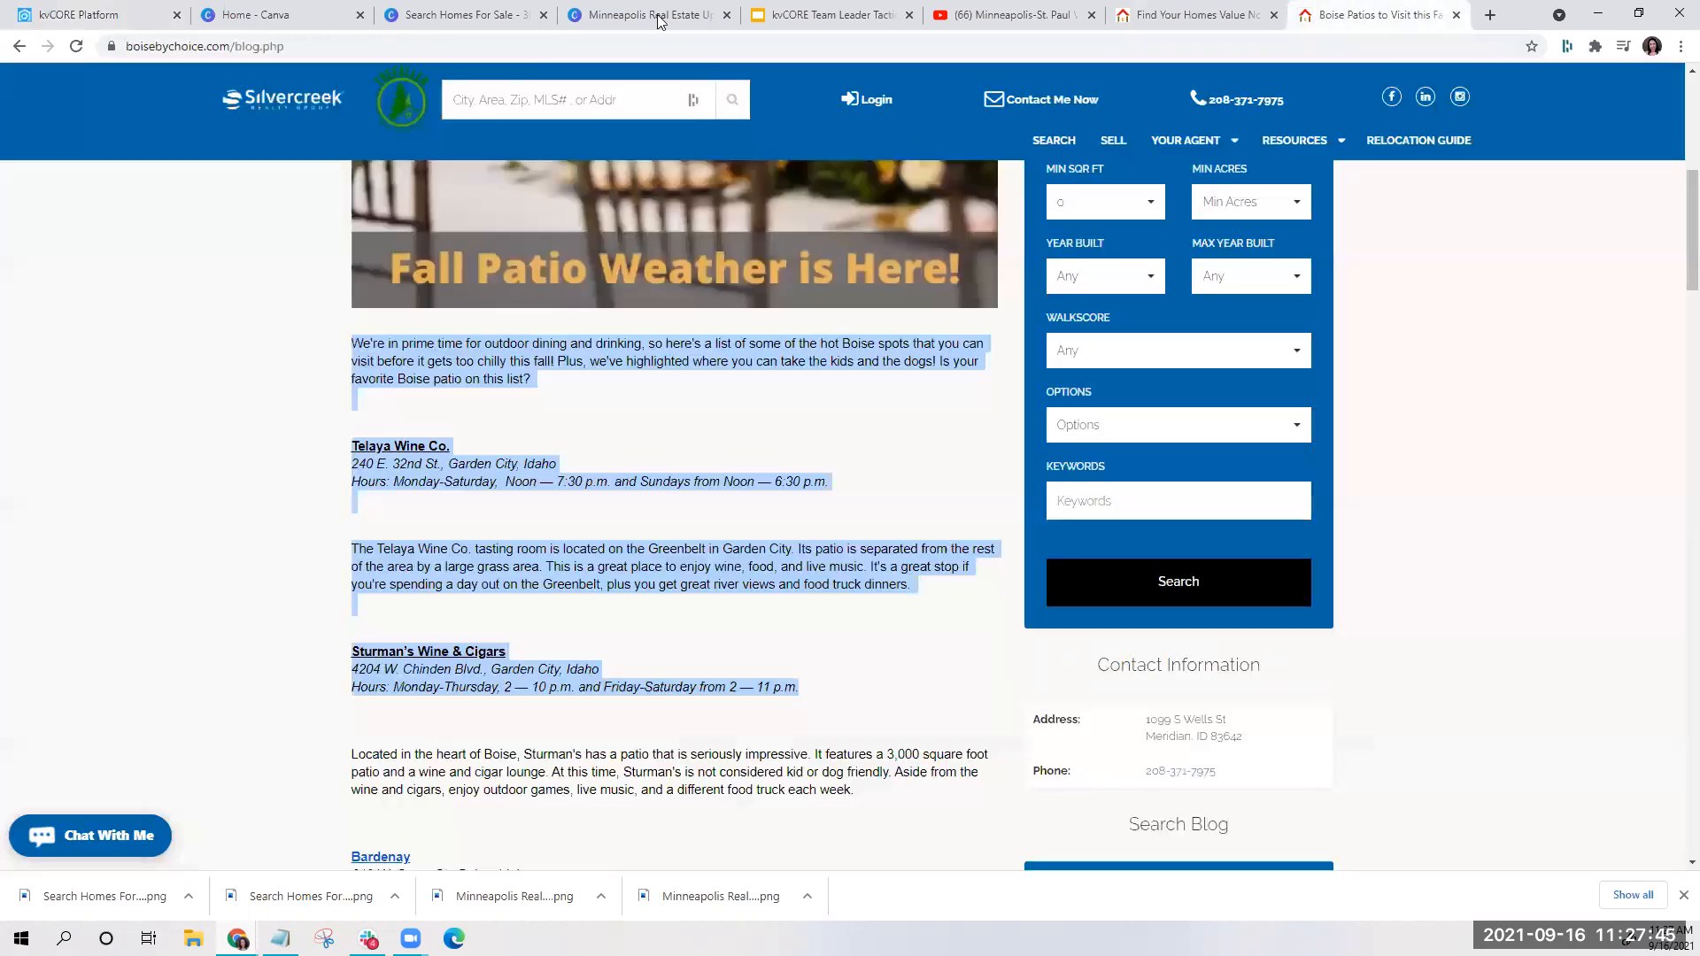
{"action": "left_click", "coordinate": [149, 377]}
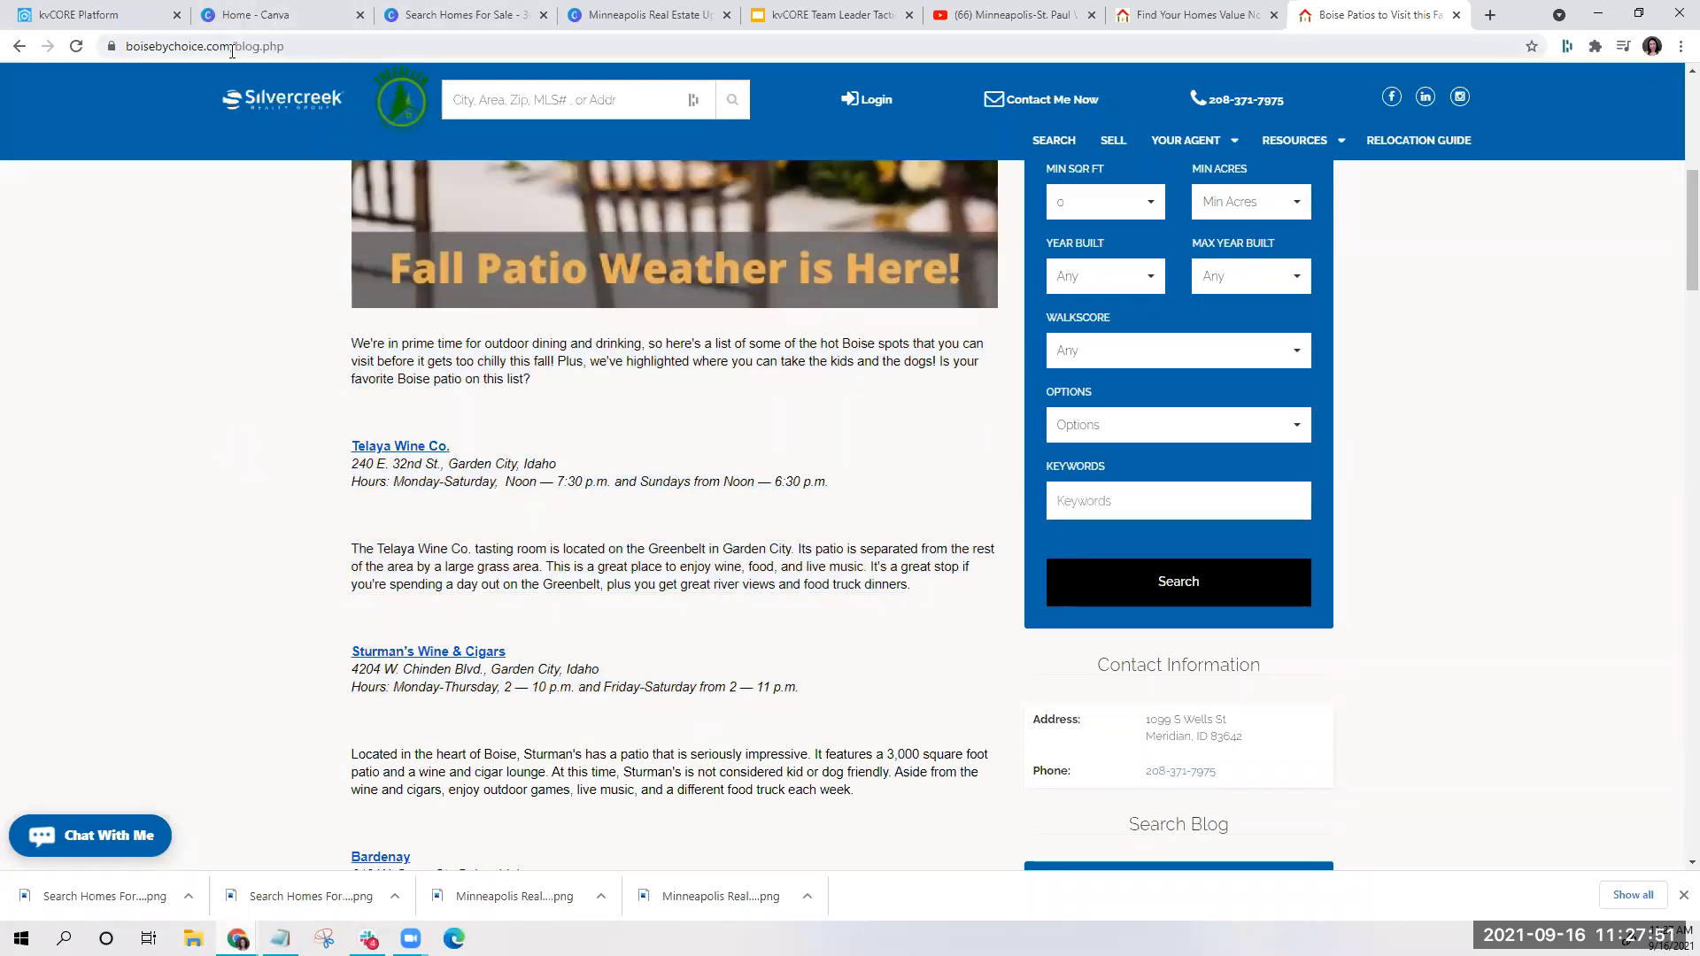
{"action": "left_click", "coordinate": [132, 45]}
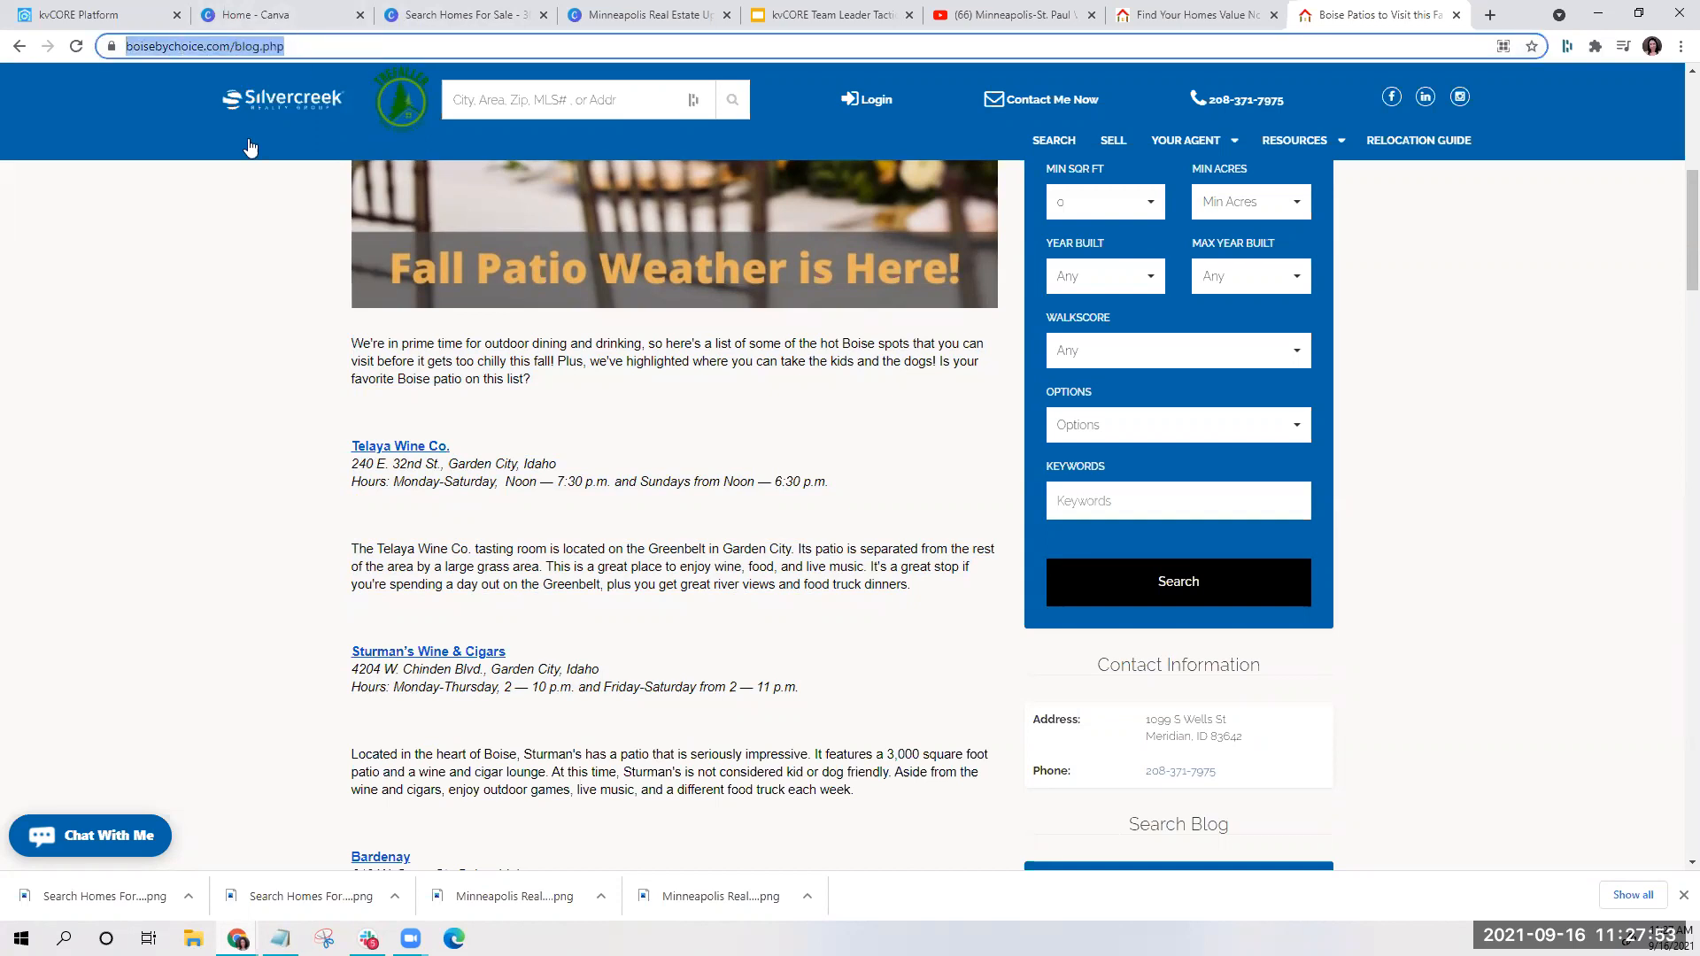
{"action": "scroll", "coordinate": [200, 254], "scroll_direction": "up", "scroll_amount": 2}
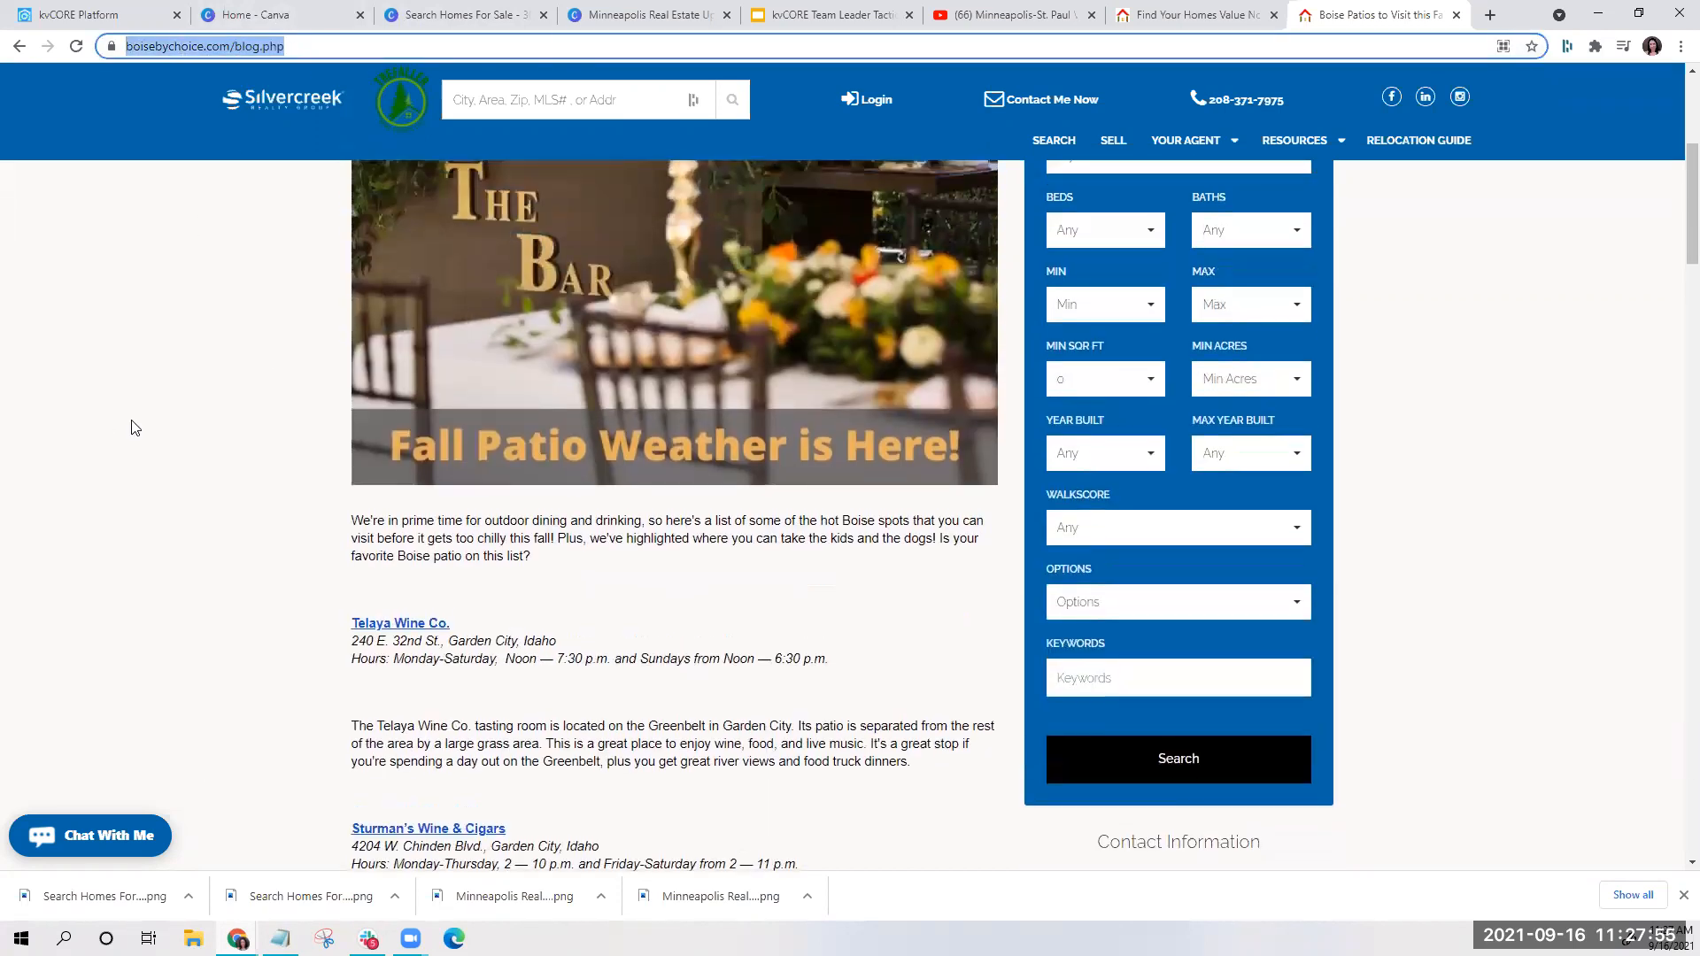
{"action": "scroll", "coordinate": [160, 440], "scroll_direction": "down", "scroll_amount": 3}
{"action": "scroll", "coordinate": [195, 555], "scroll_direction": "up", "scroll_amount": 3}
{"action": "scroll", "coordinate": [487, 482], "scroll_direction": "down", "scroll_amount": 15}
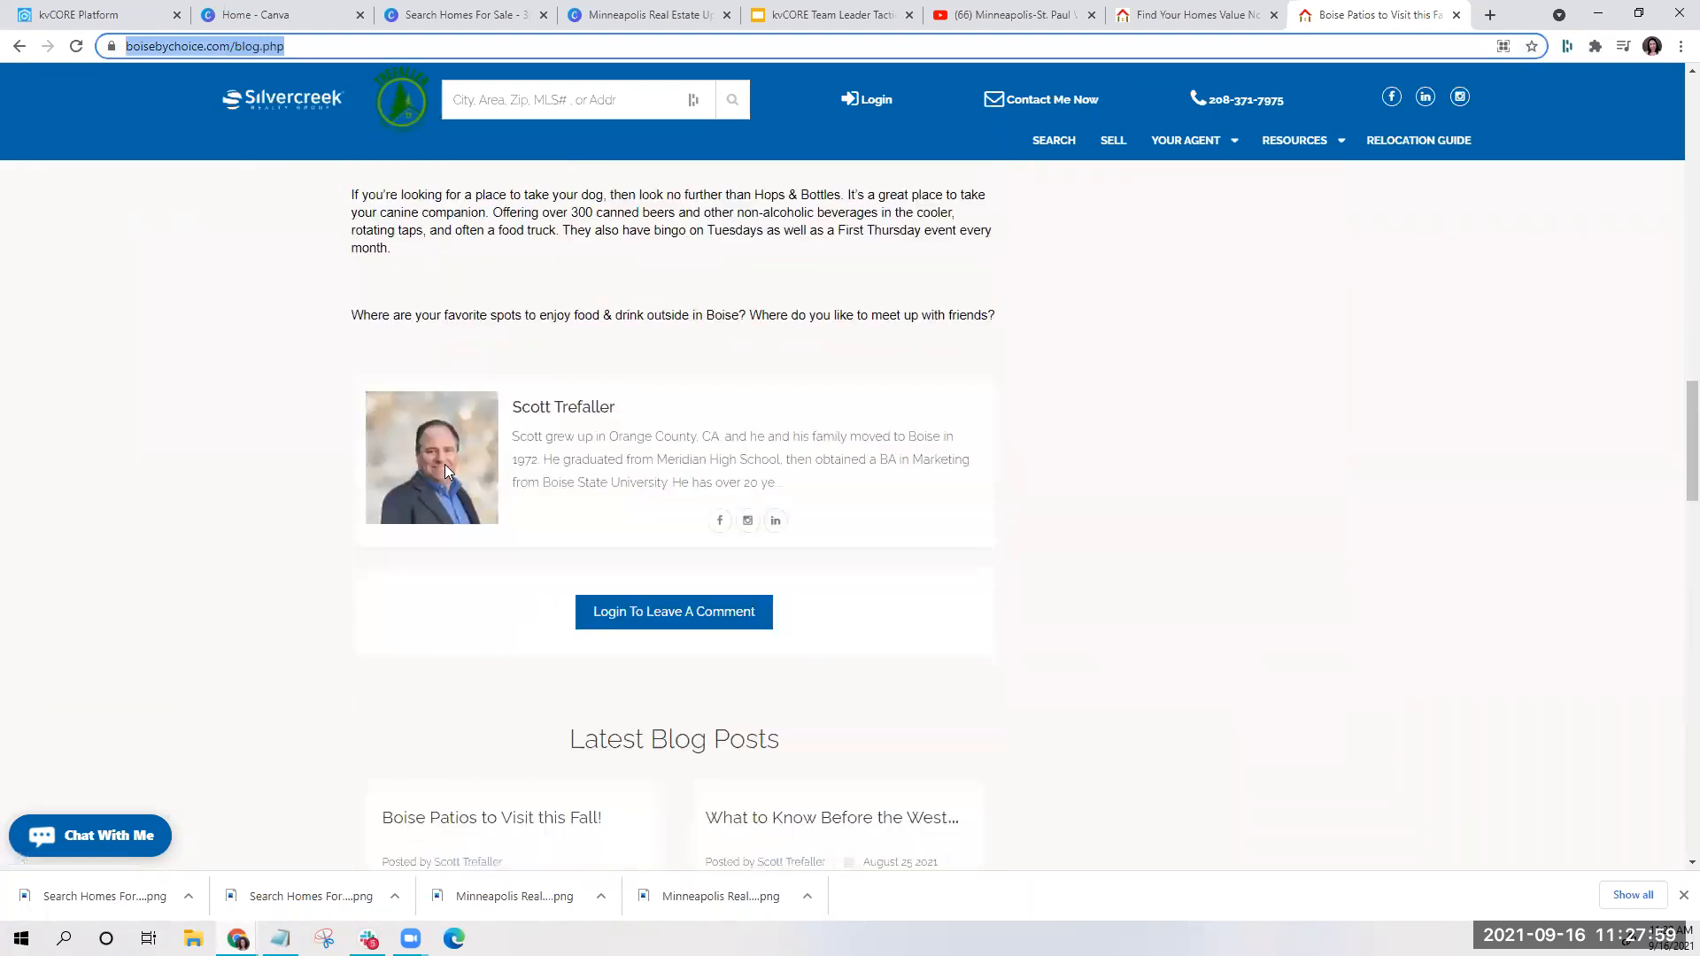
{"action": "scroll", "coordinate": [445, 469], "scroll_direction": "down", "scroll_amount": 4}
{"action": "left_click", "coordinate": [447, 469]}
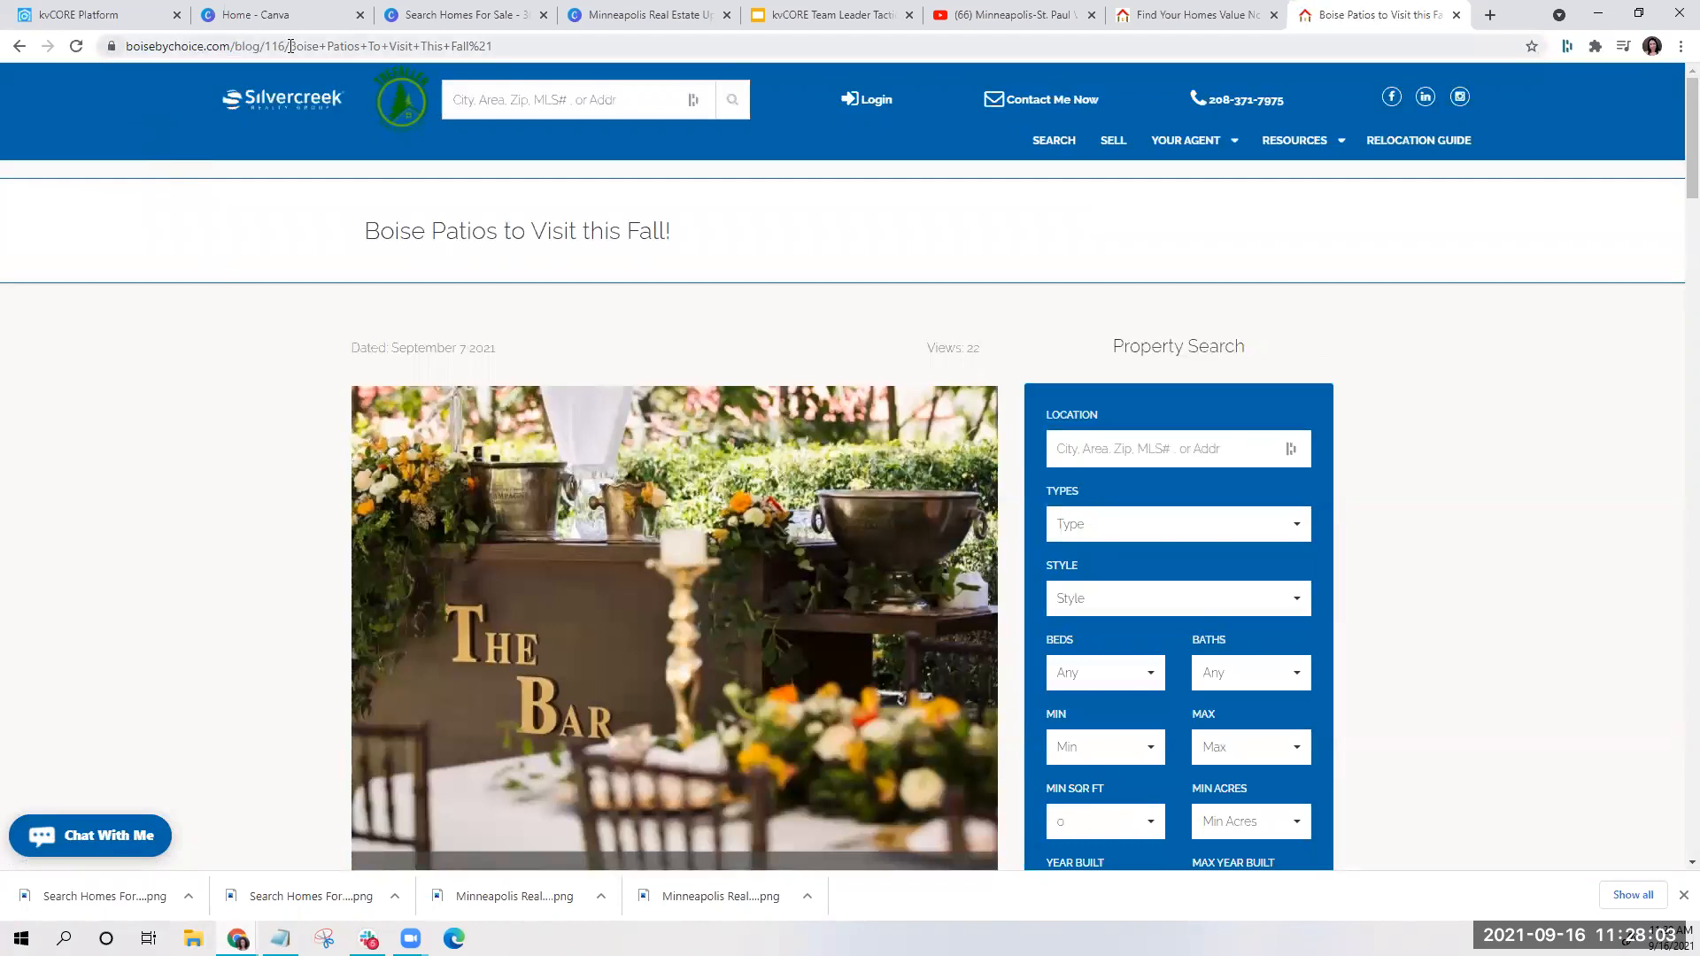
{"action": "left_click_drag", "start_coordinate": [505, 45], "coordinate": [117, 50]}
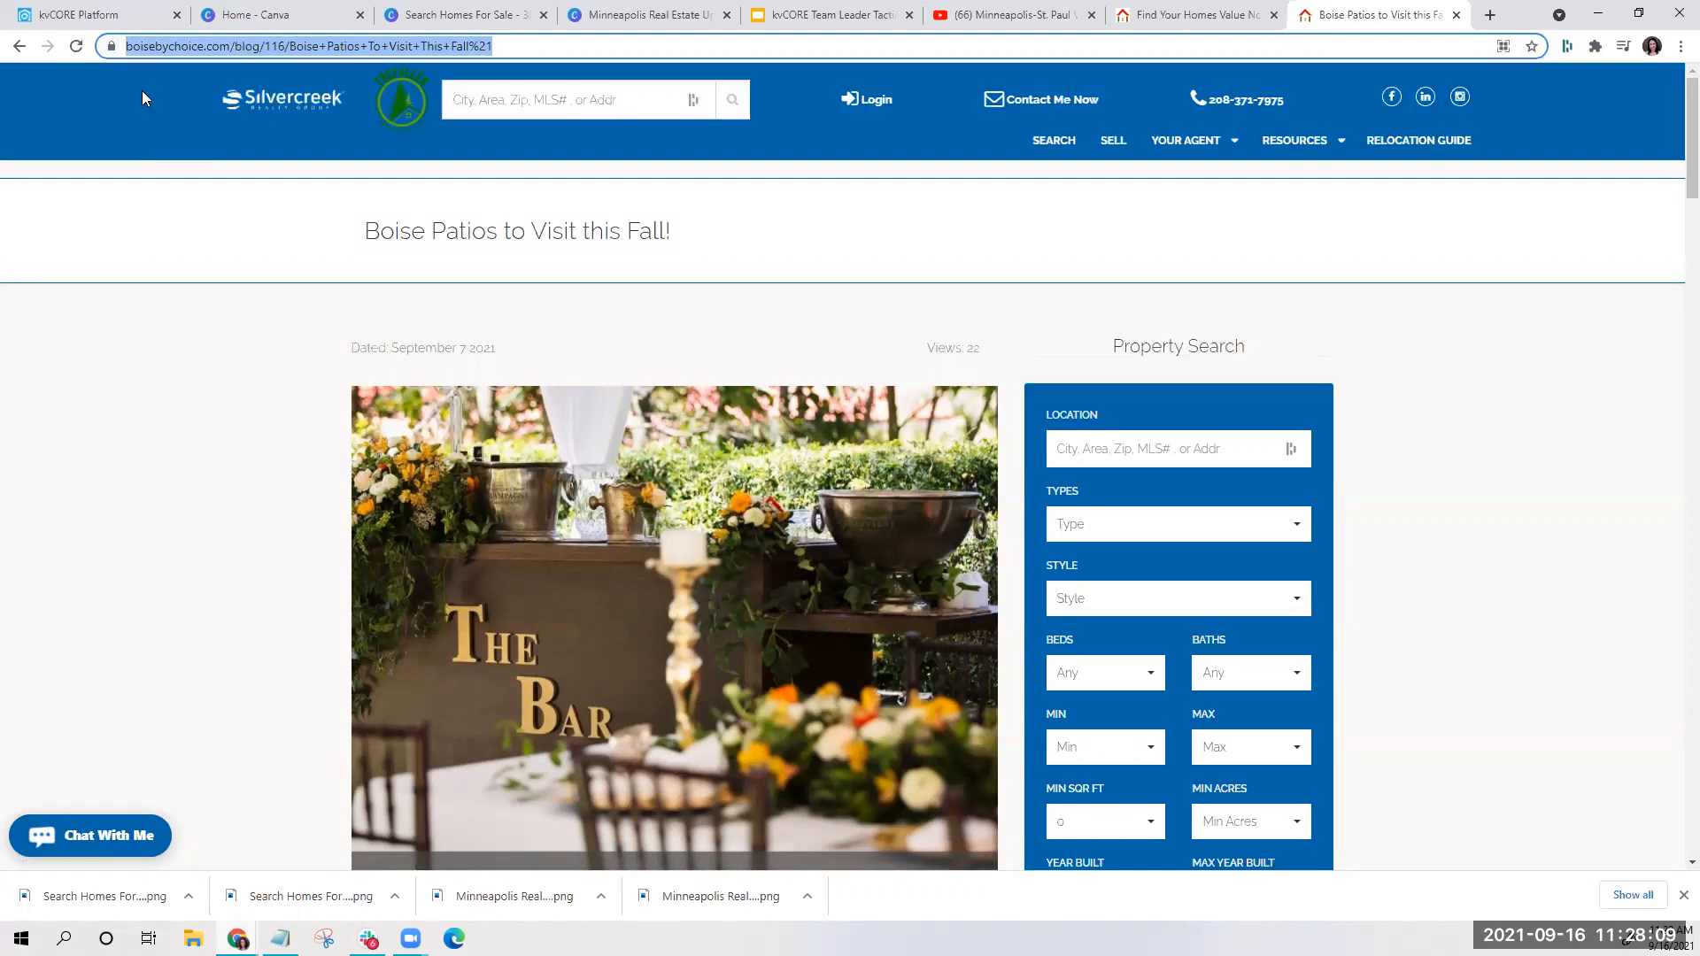
Link "READ ON..." in the template's text block to the copied blog post URL, underlined and targeting a new window
{"action": "left_click", "coordinate": [85, 14]}
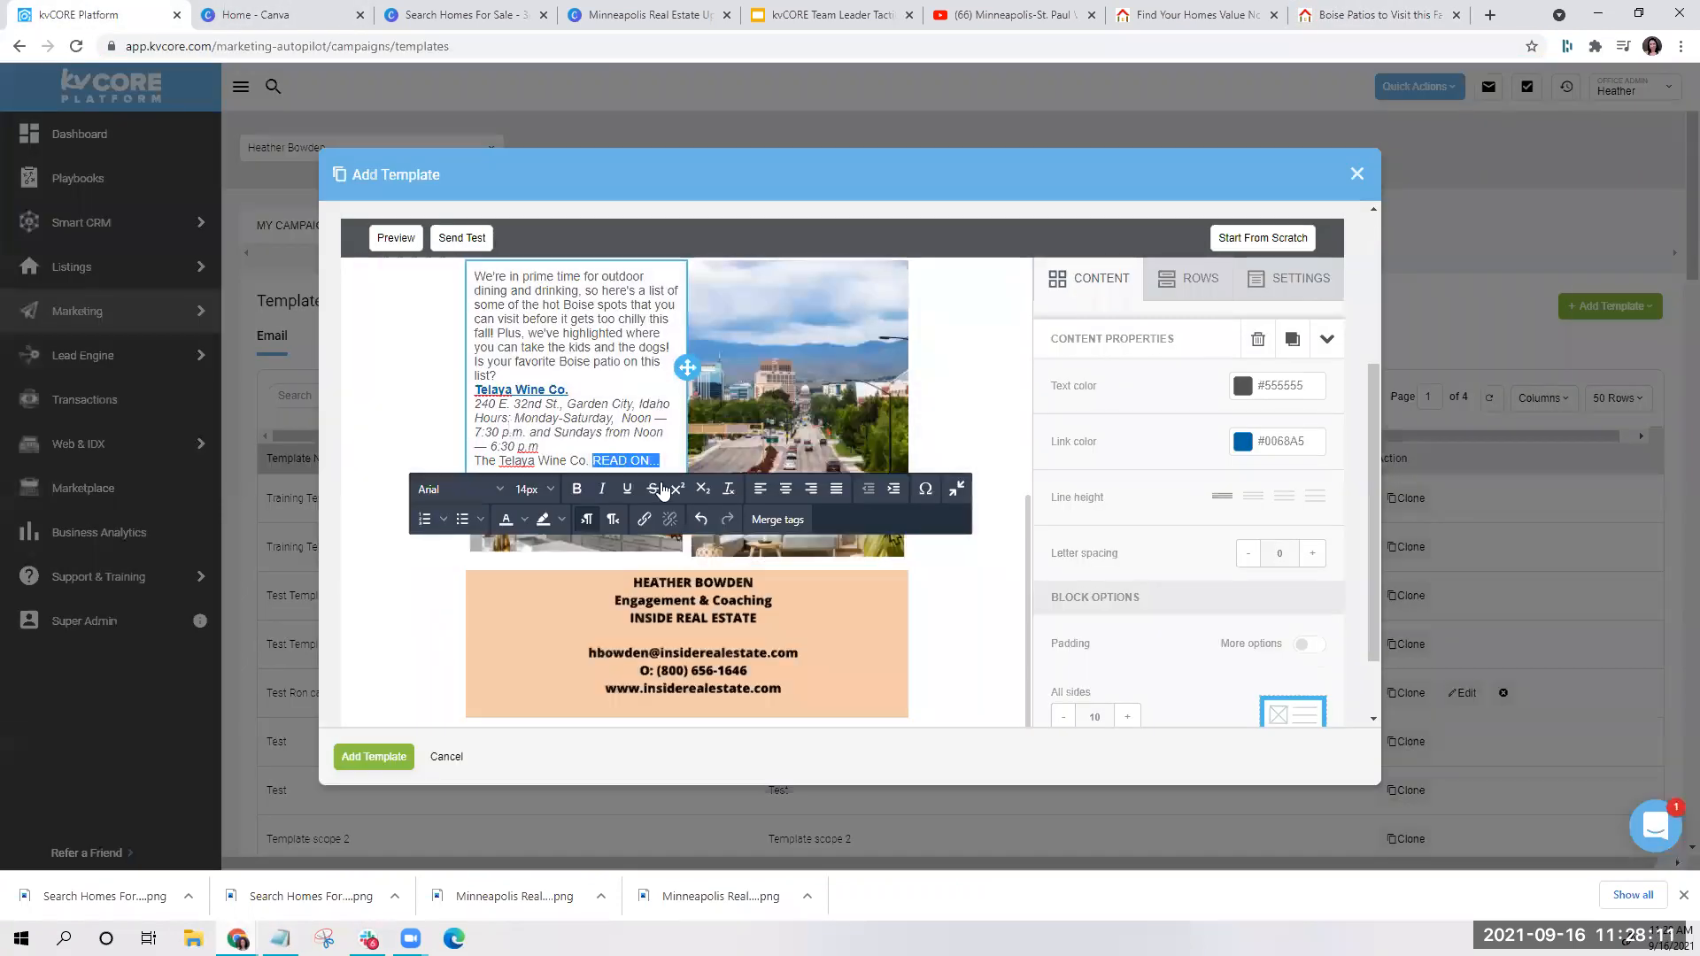
{"action": "left_click", "coordinate": [645, 520]}
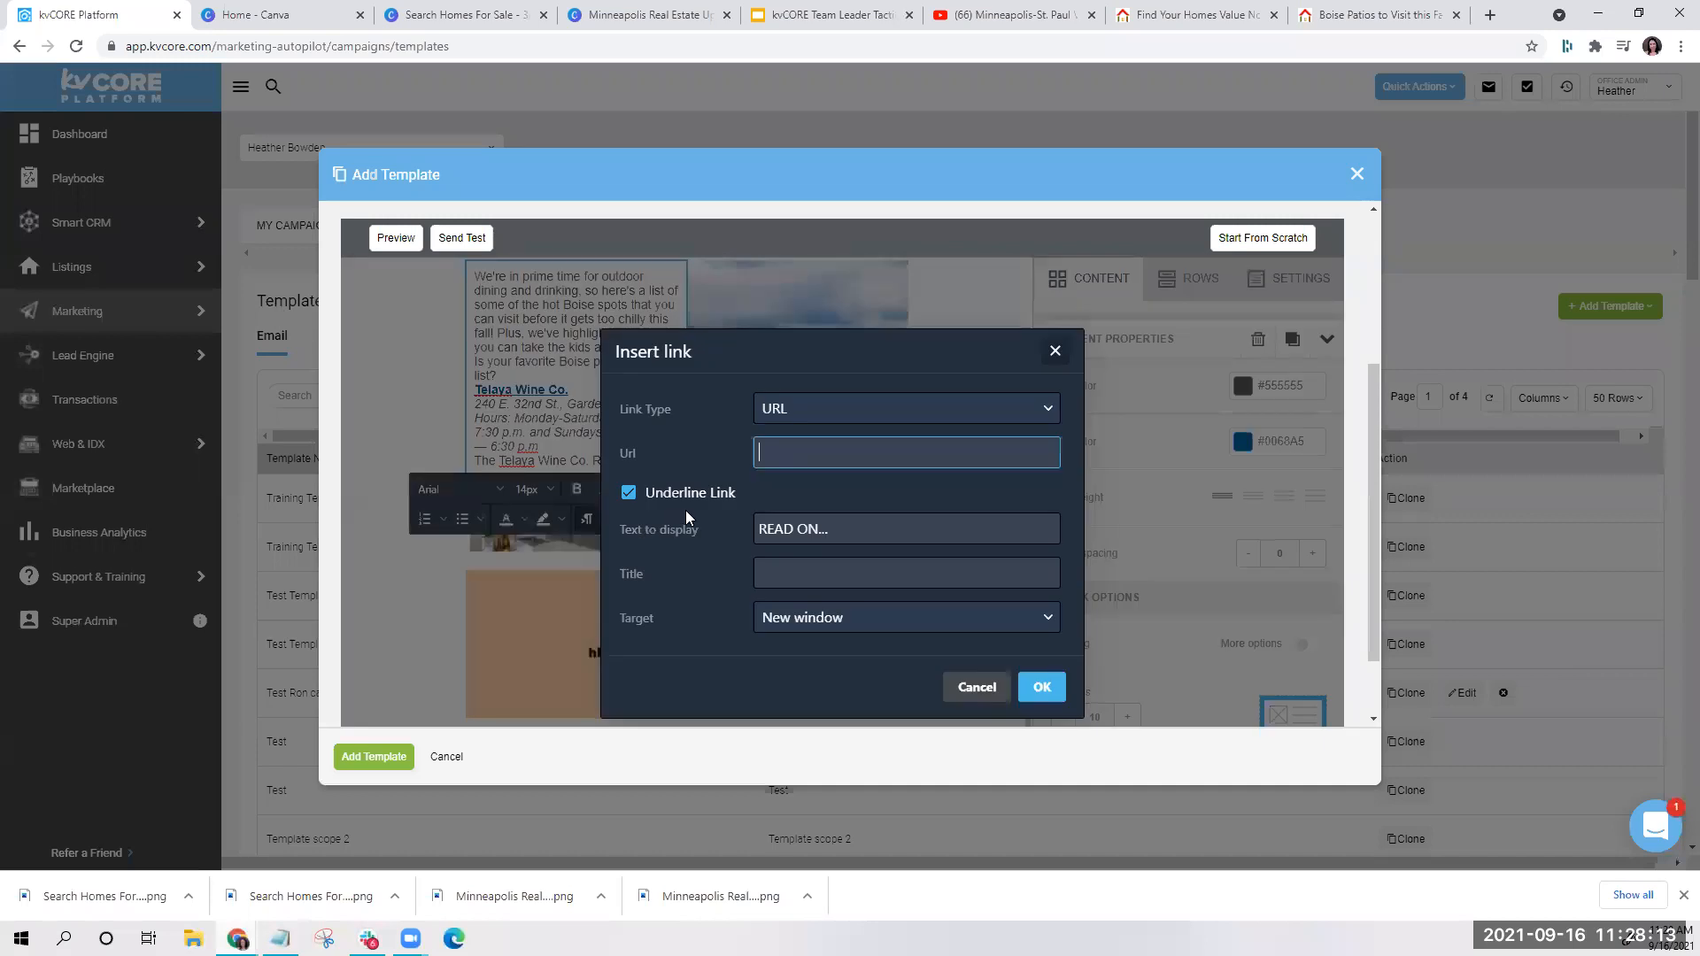
{"action": "key", "text": "ctrl+v"}
{"action": "left_click", "coordinate": [1042, 687]}
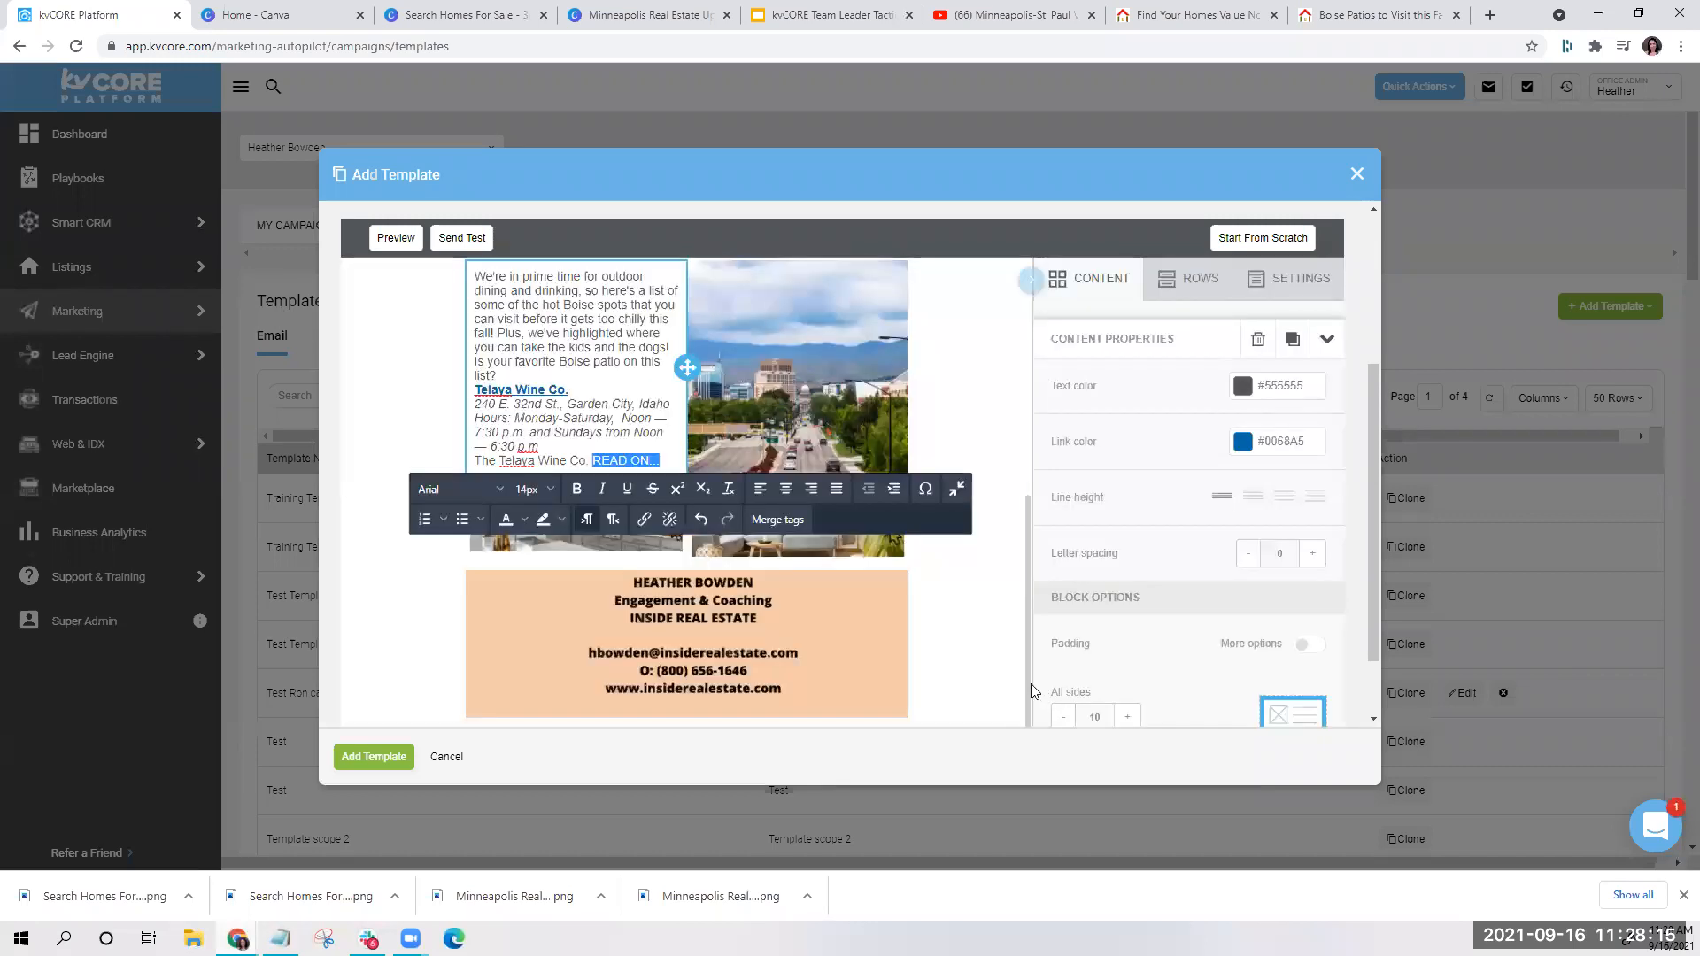
{"action": "left_click", "coordinate": [983, 454]}
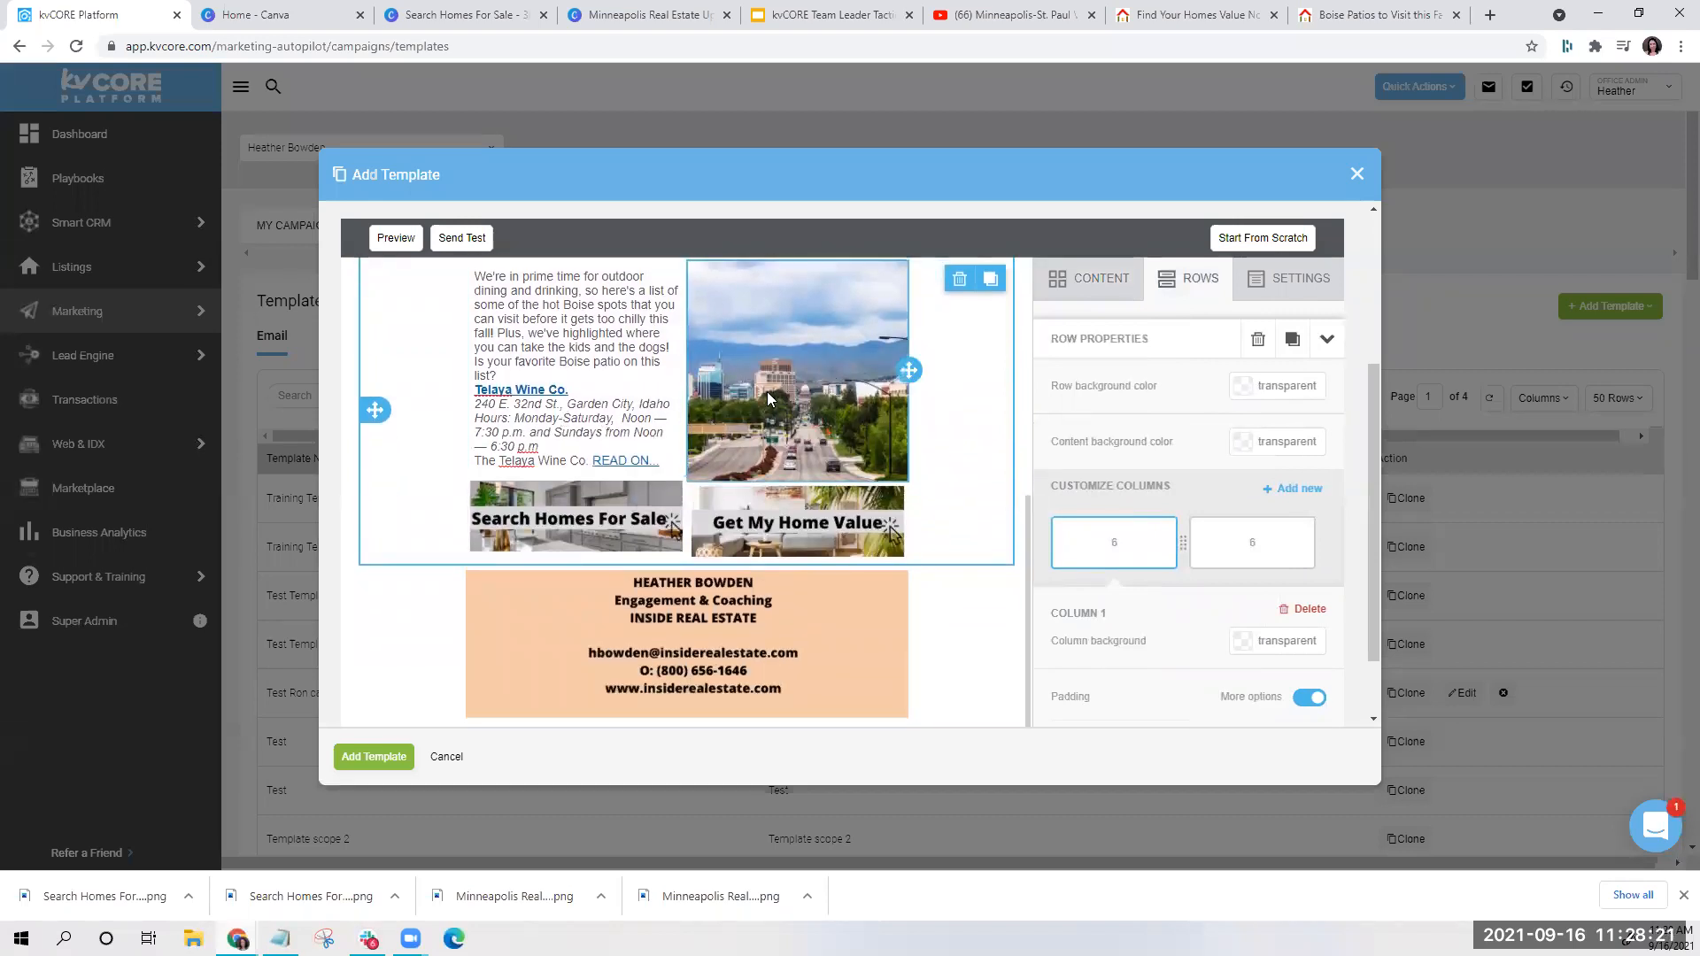
{"action": "left_click", "coordinate": [1085, 278]}
{"action": "left_click", "coordinate": [1175, 282]}
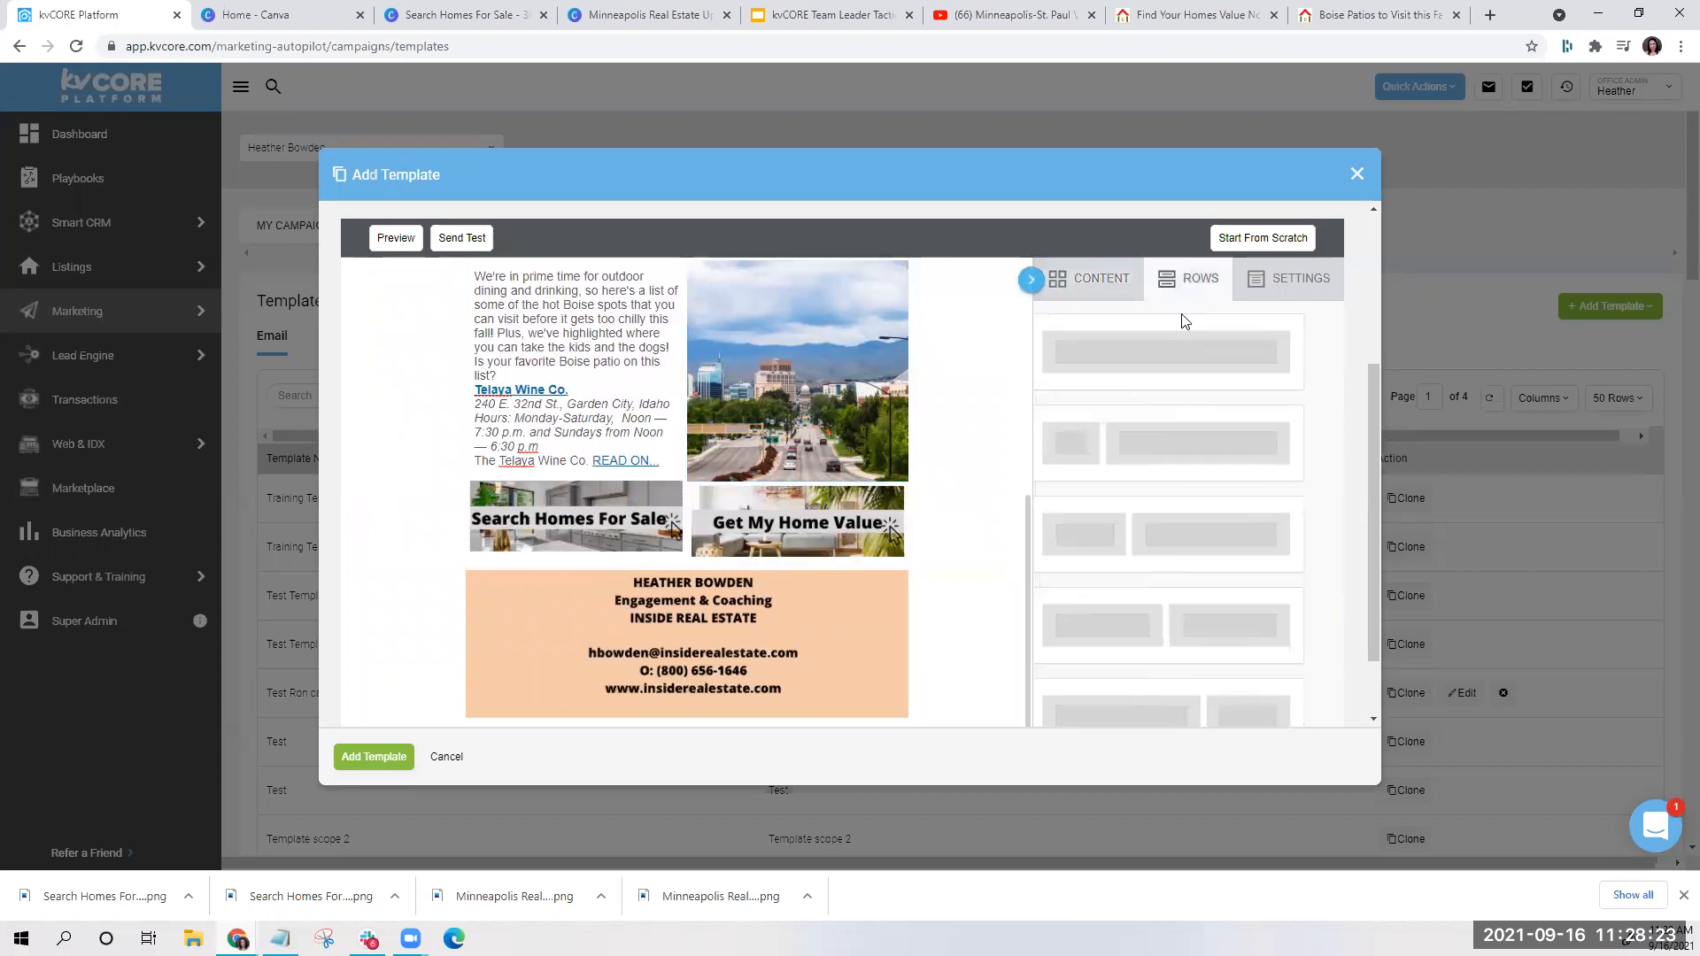
{"action": "left_click_drag", "start_coordinate": [1074, 379], "coordinate": [1123, 274]}
{"action": "scroll", "coordinate": [974, 301], "scroll_direction": "down", "scroll_amount": 2}
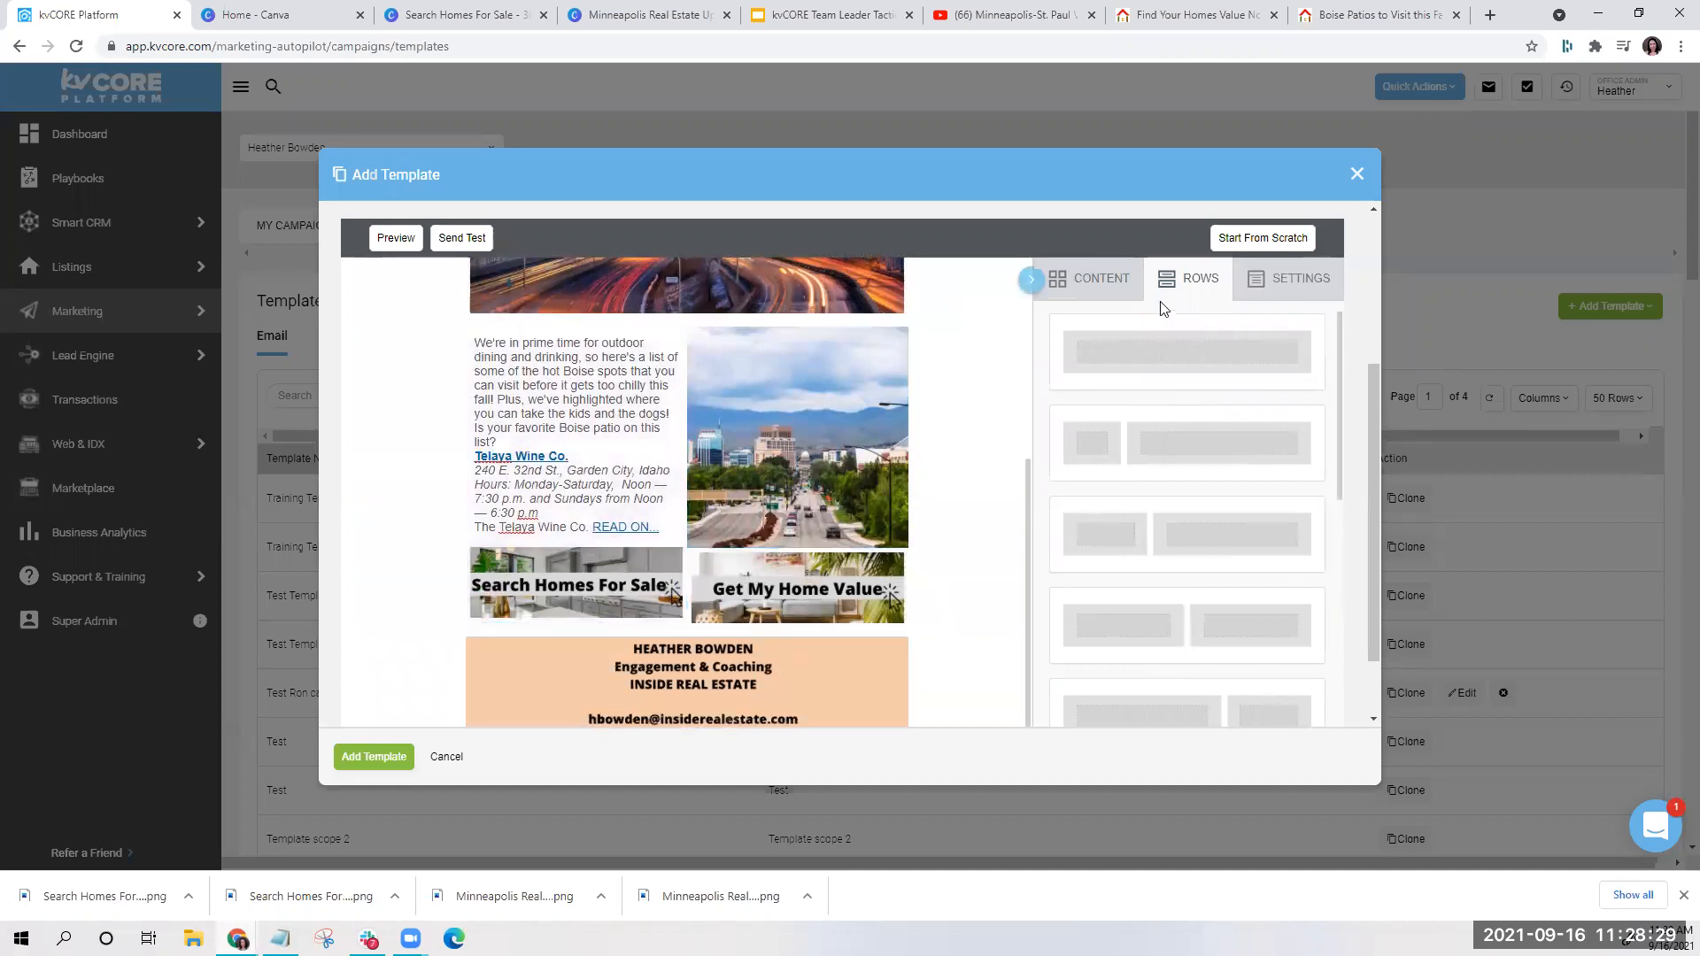
{"action": "left_click", "coordinate": [942, 454]}
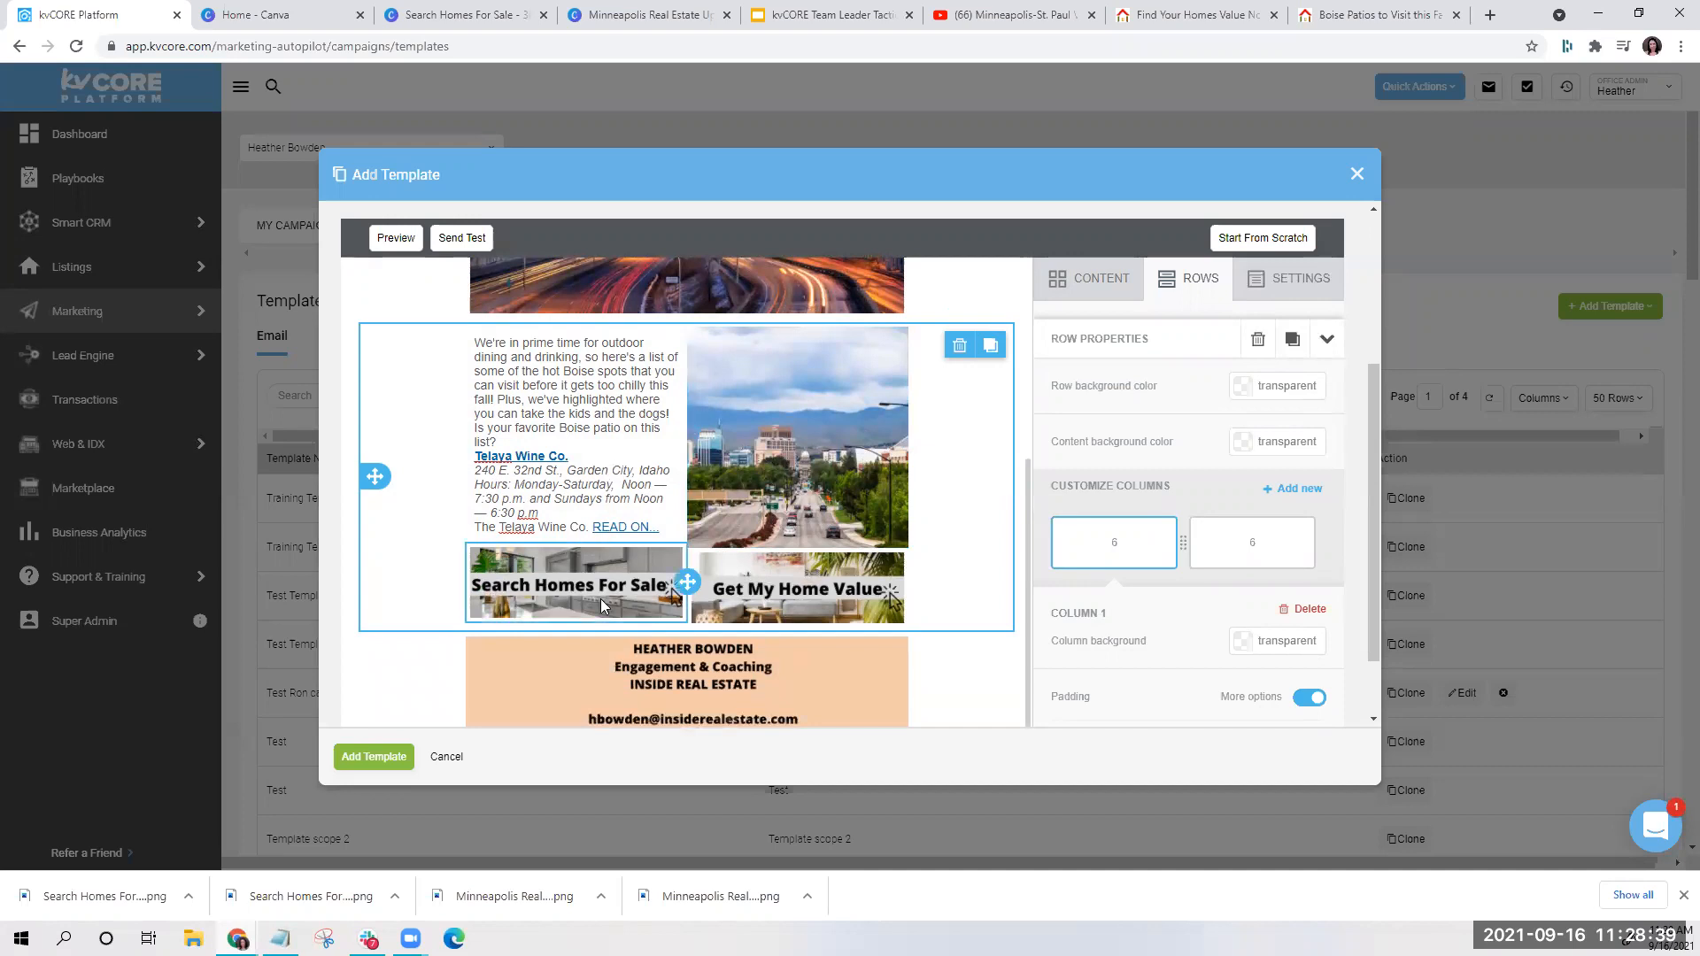
{"action": "scroll", "coordinate": [601, 599], "scroll_direction": "down", "scroll_amount": 1}
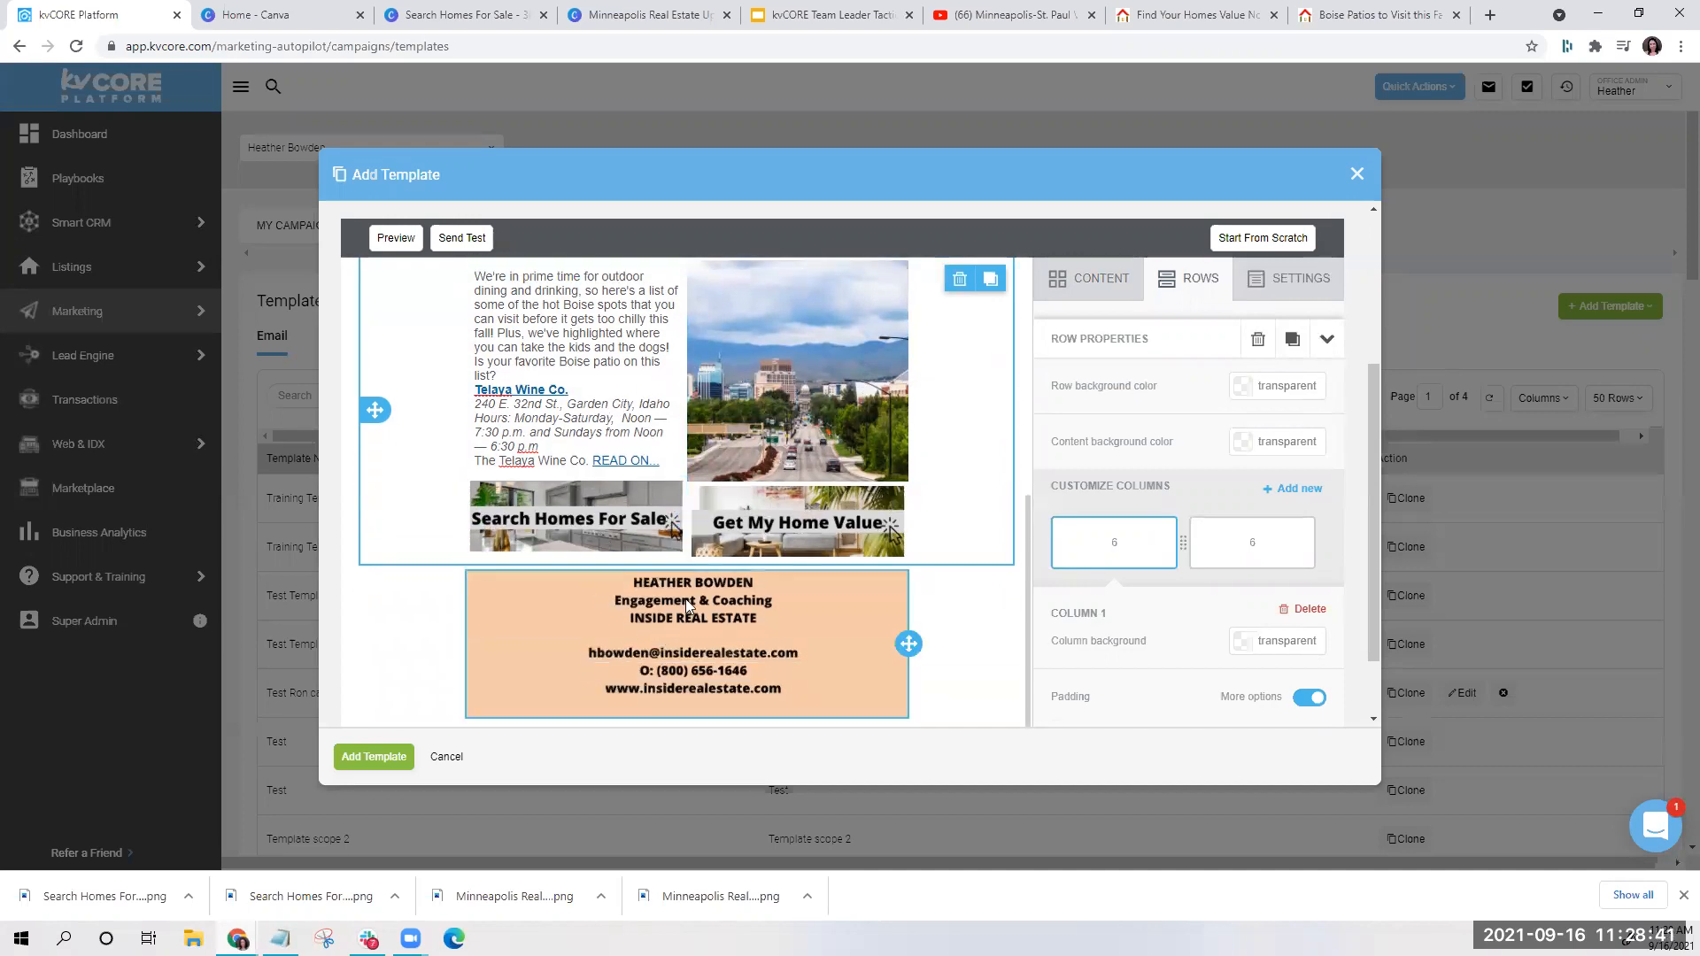
Add a blank line after the "READ ON..." link at the end of the blog excerpt text block
{"action": "left_click", "coordinate": [671, 459]}
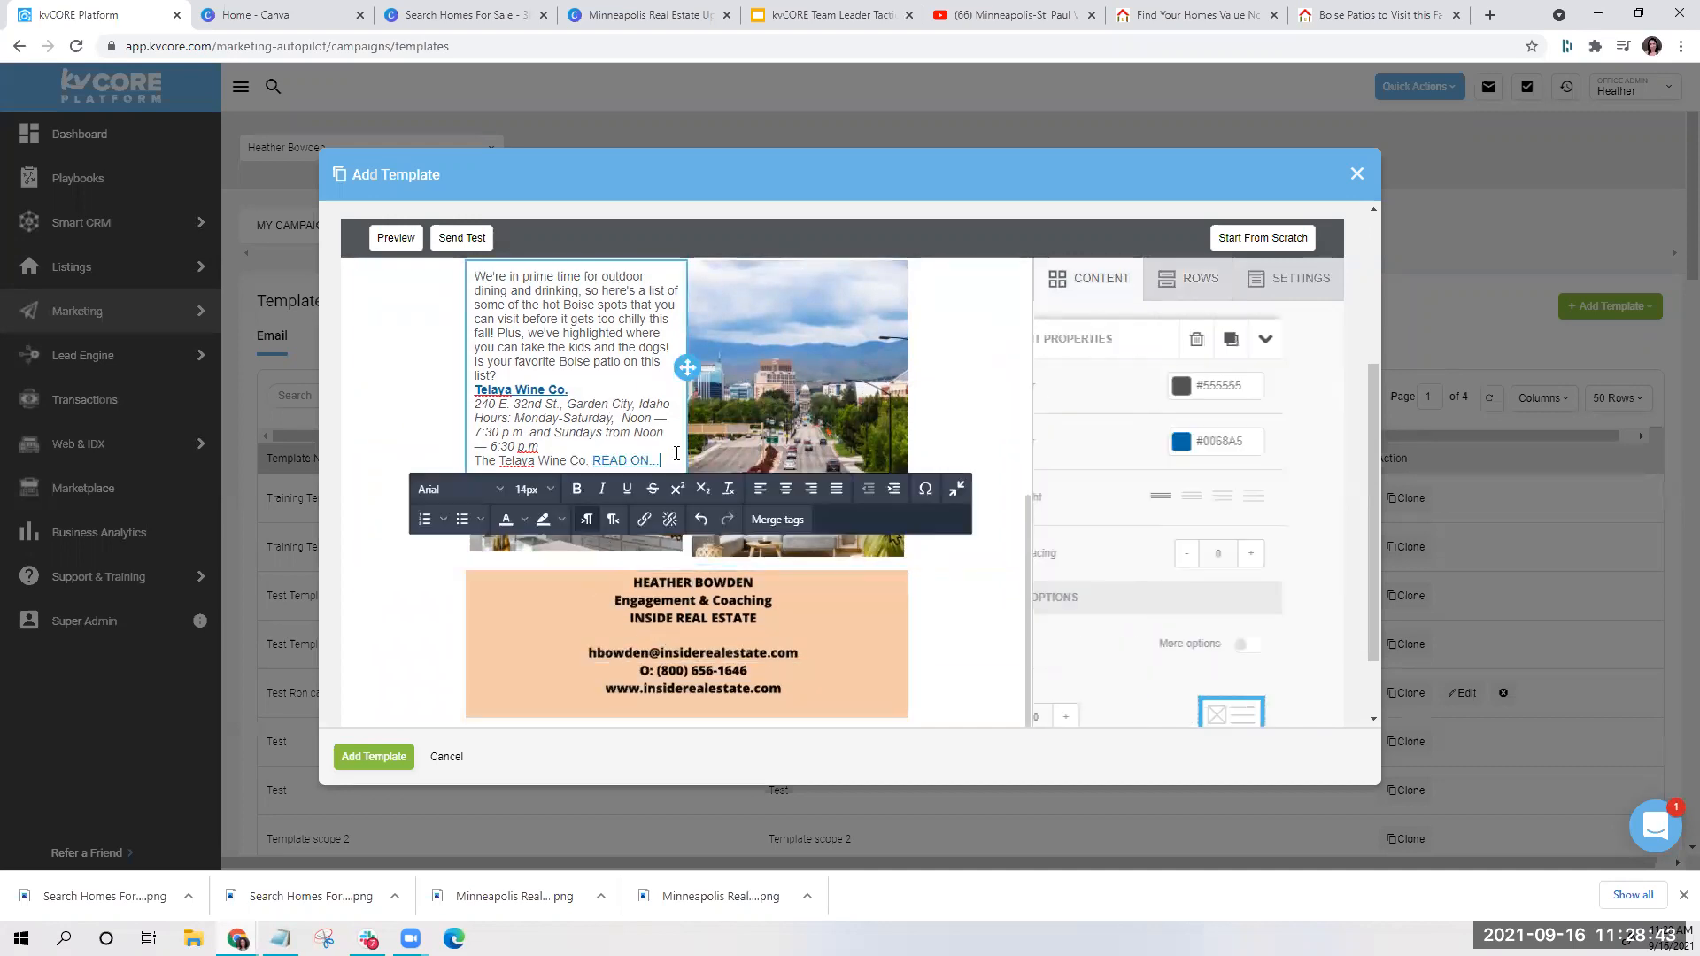
{"action": "left_click", "coordinate": [673, 465]}
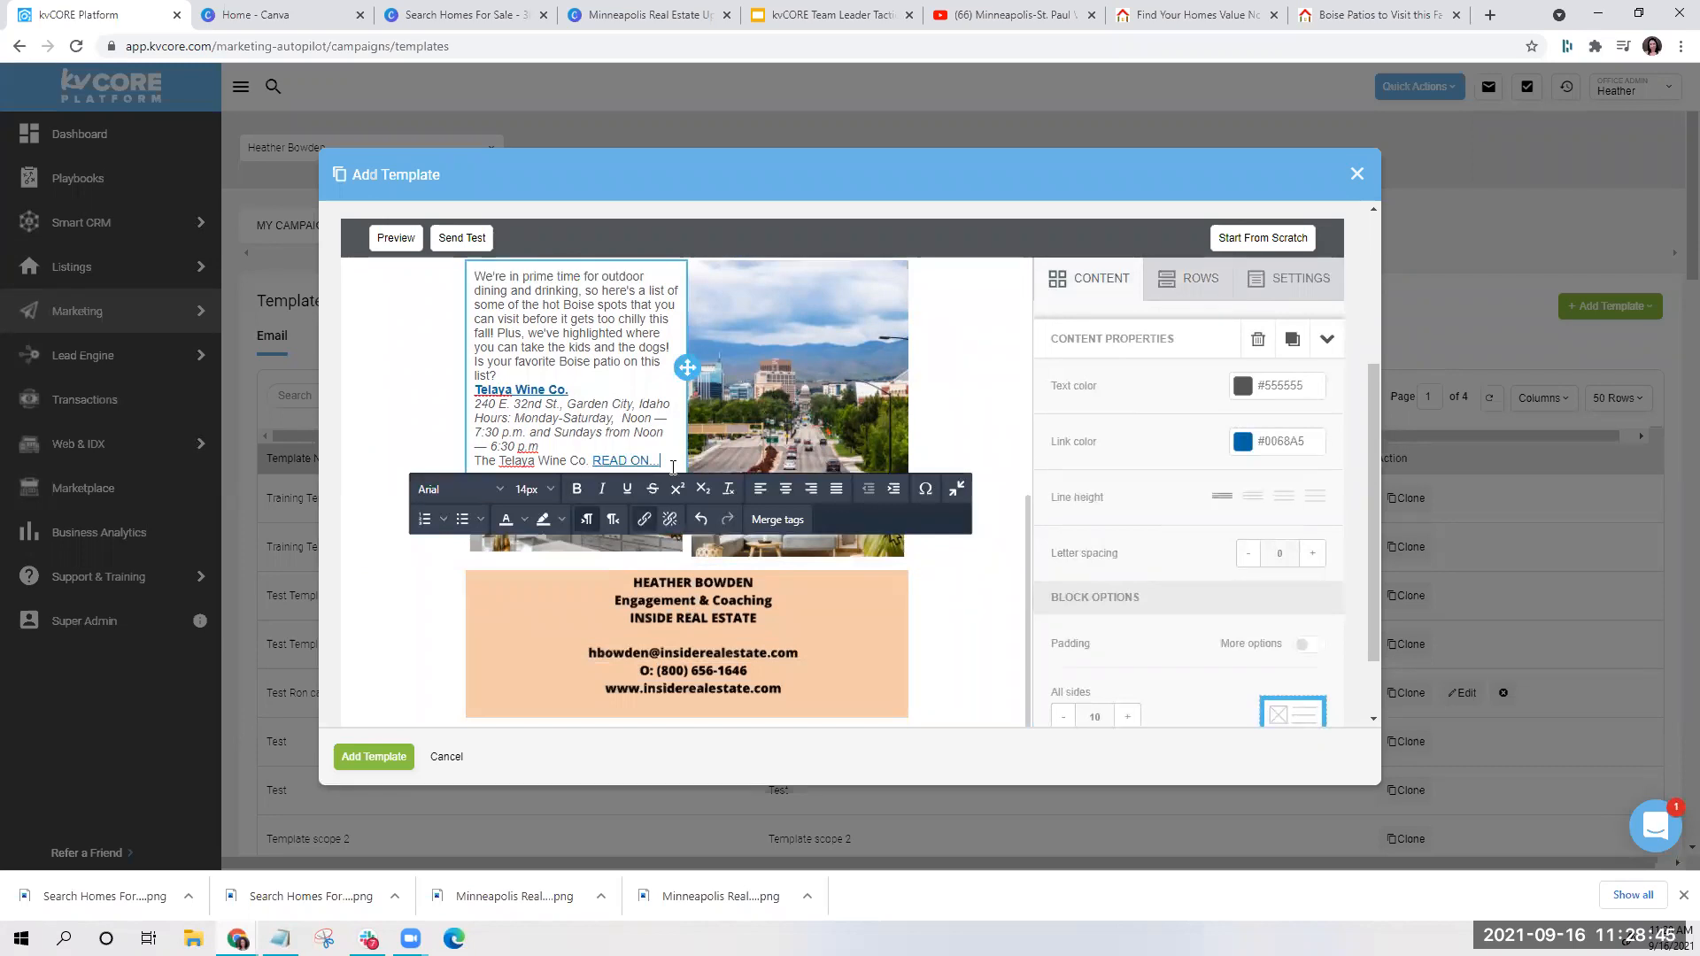
{"action": "key", "text": "Return"}
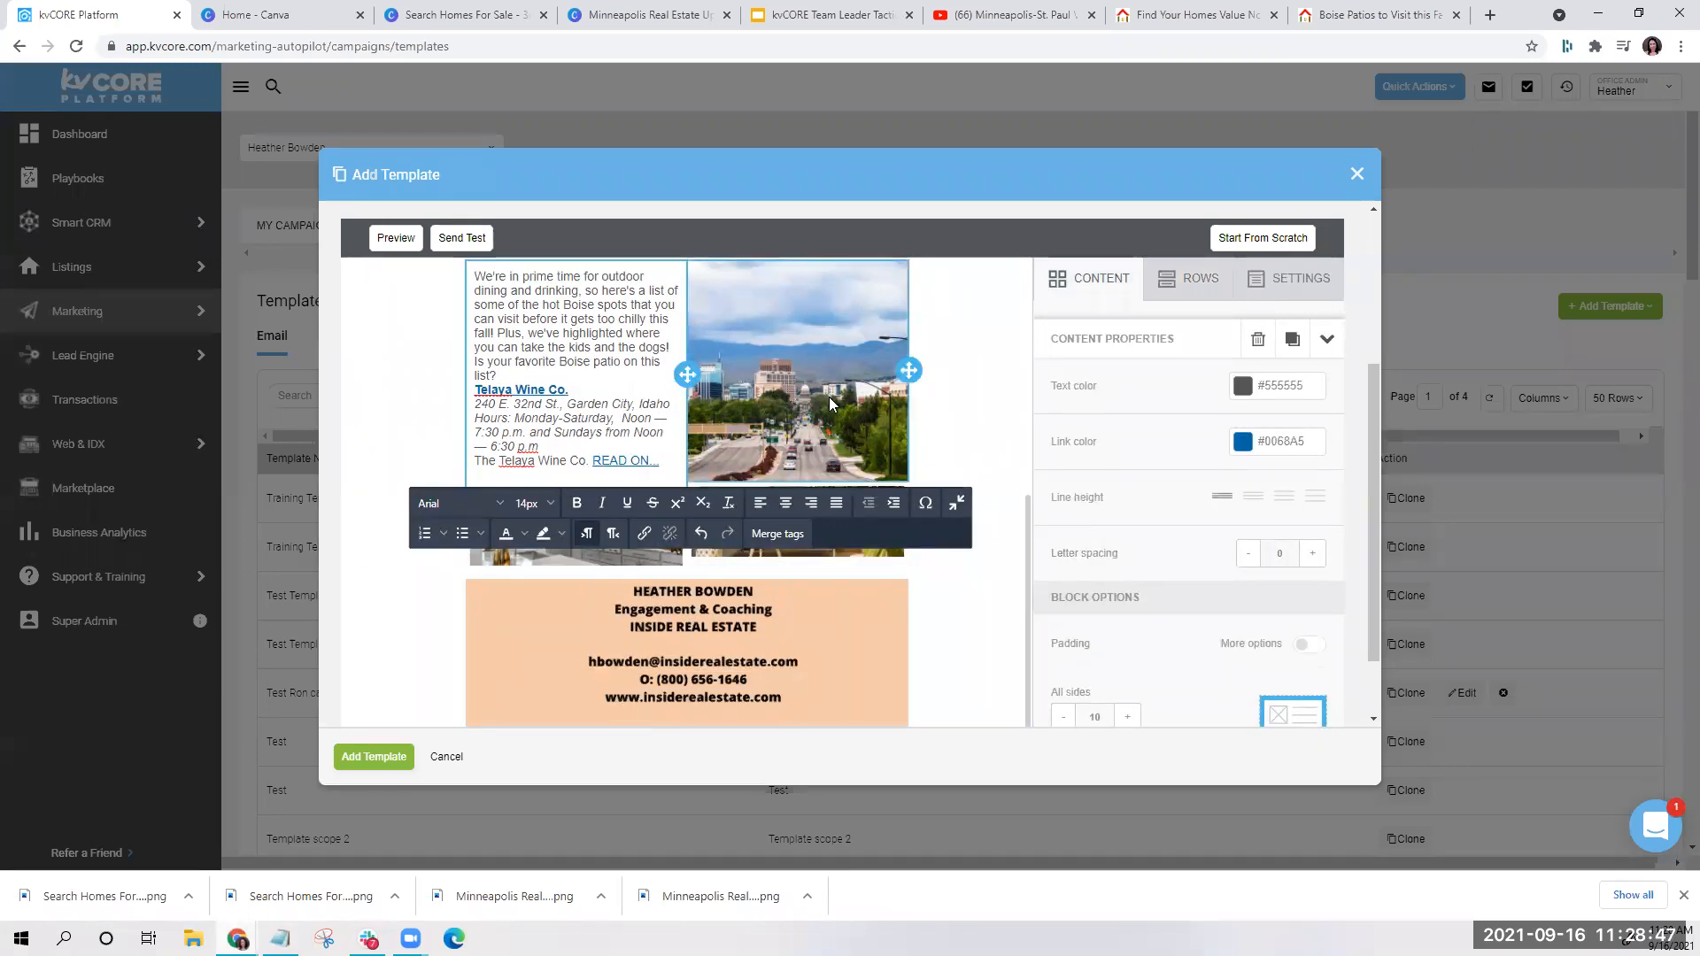
{"action": "left_click", "coordinate": [934, 392]}
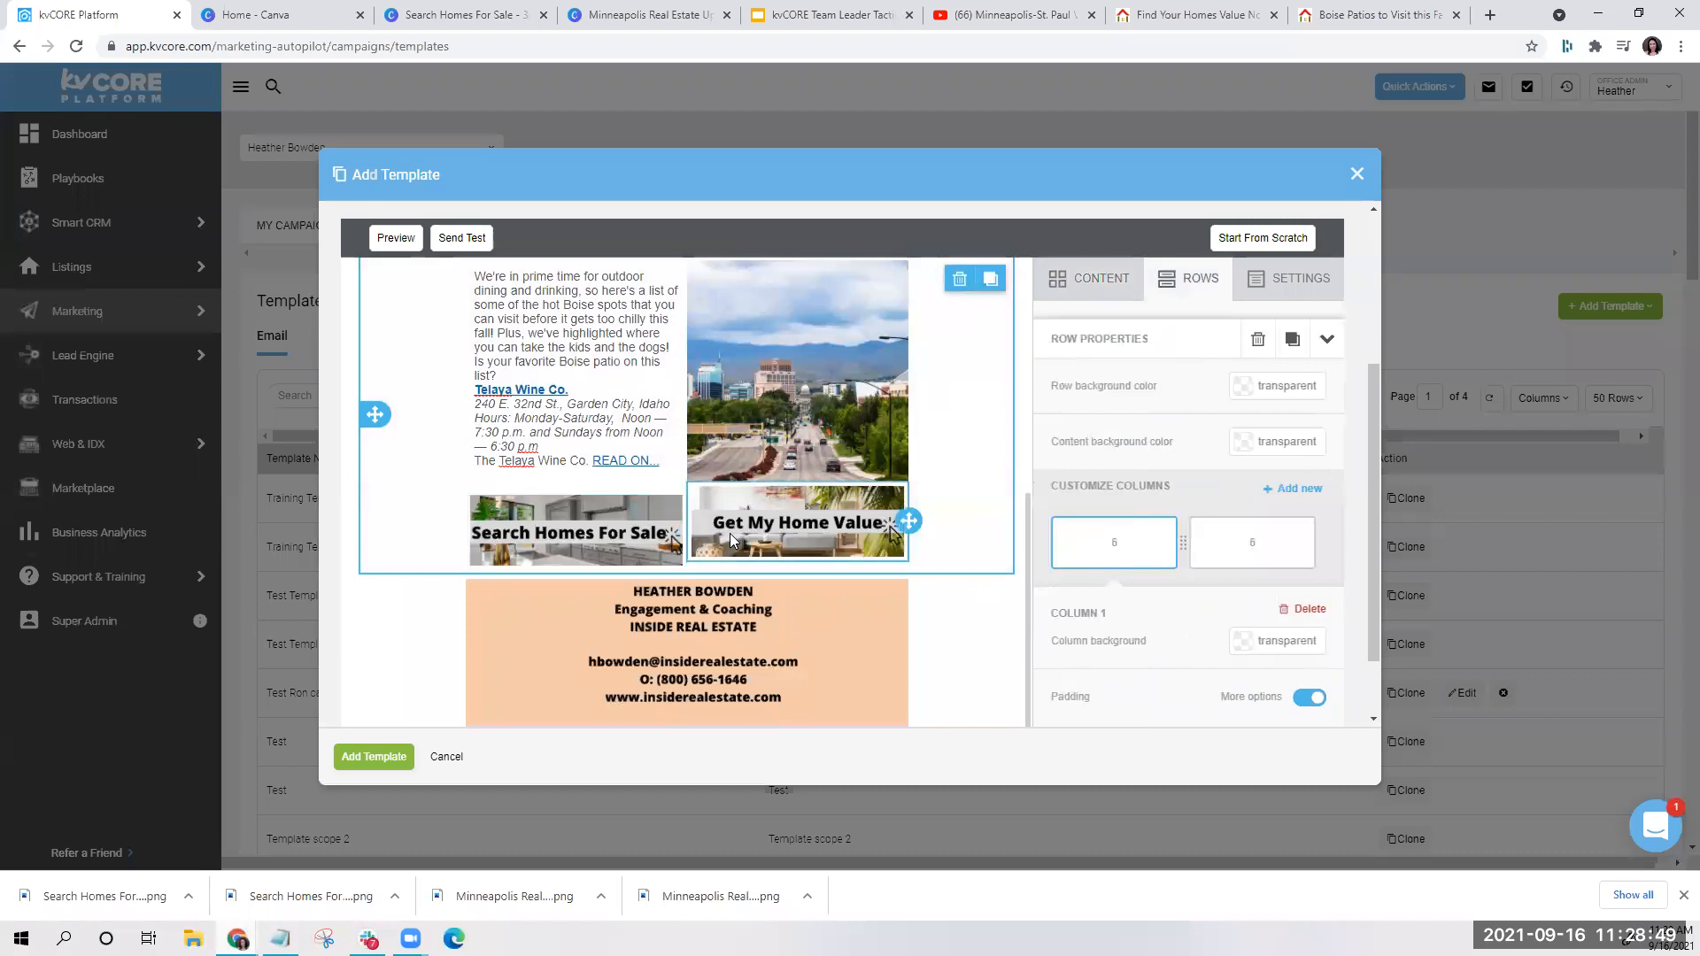
{"action": "left_click", "coordinate": [677, 464]}
{"action": "left_click", "coordinate": [675, 464]}
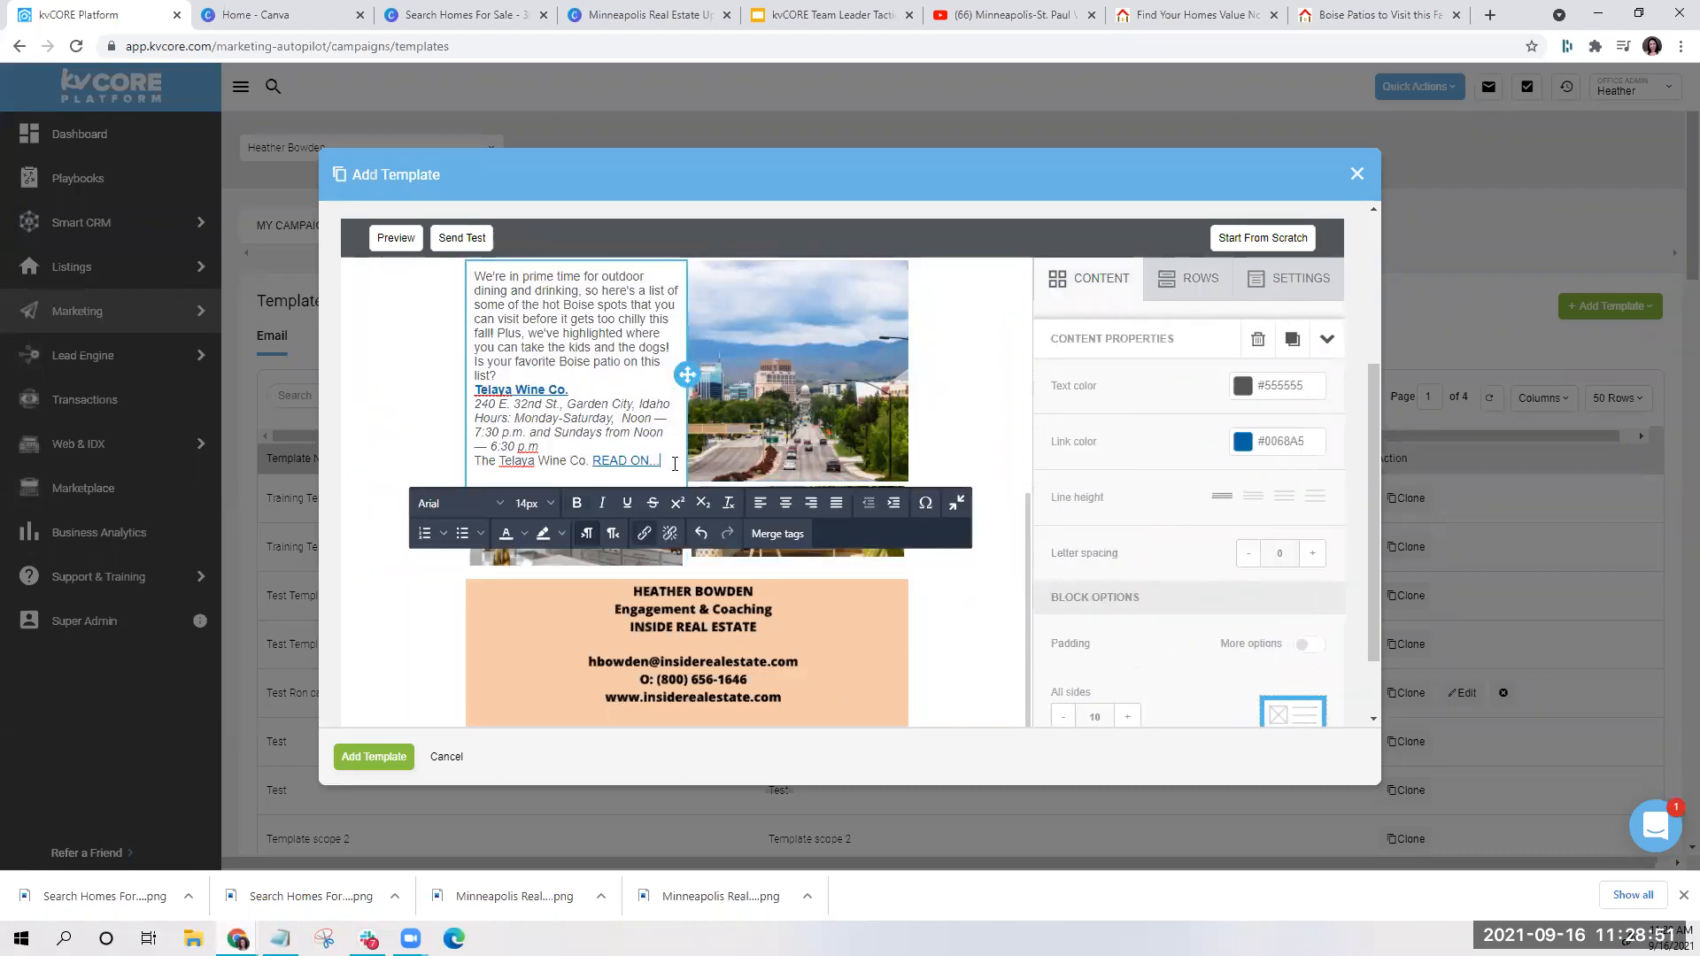
{"action": "left_click", "coordinate": [972, 614]}
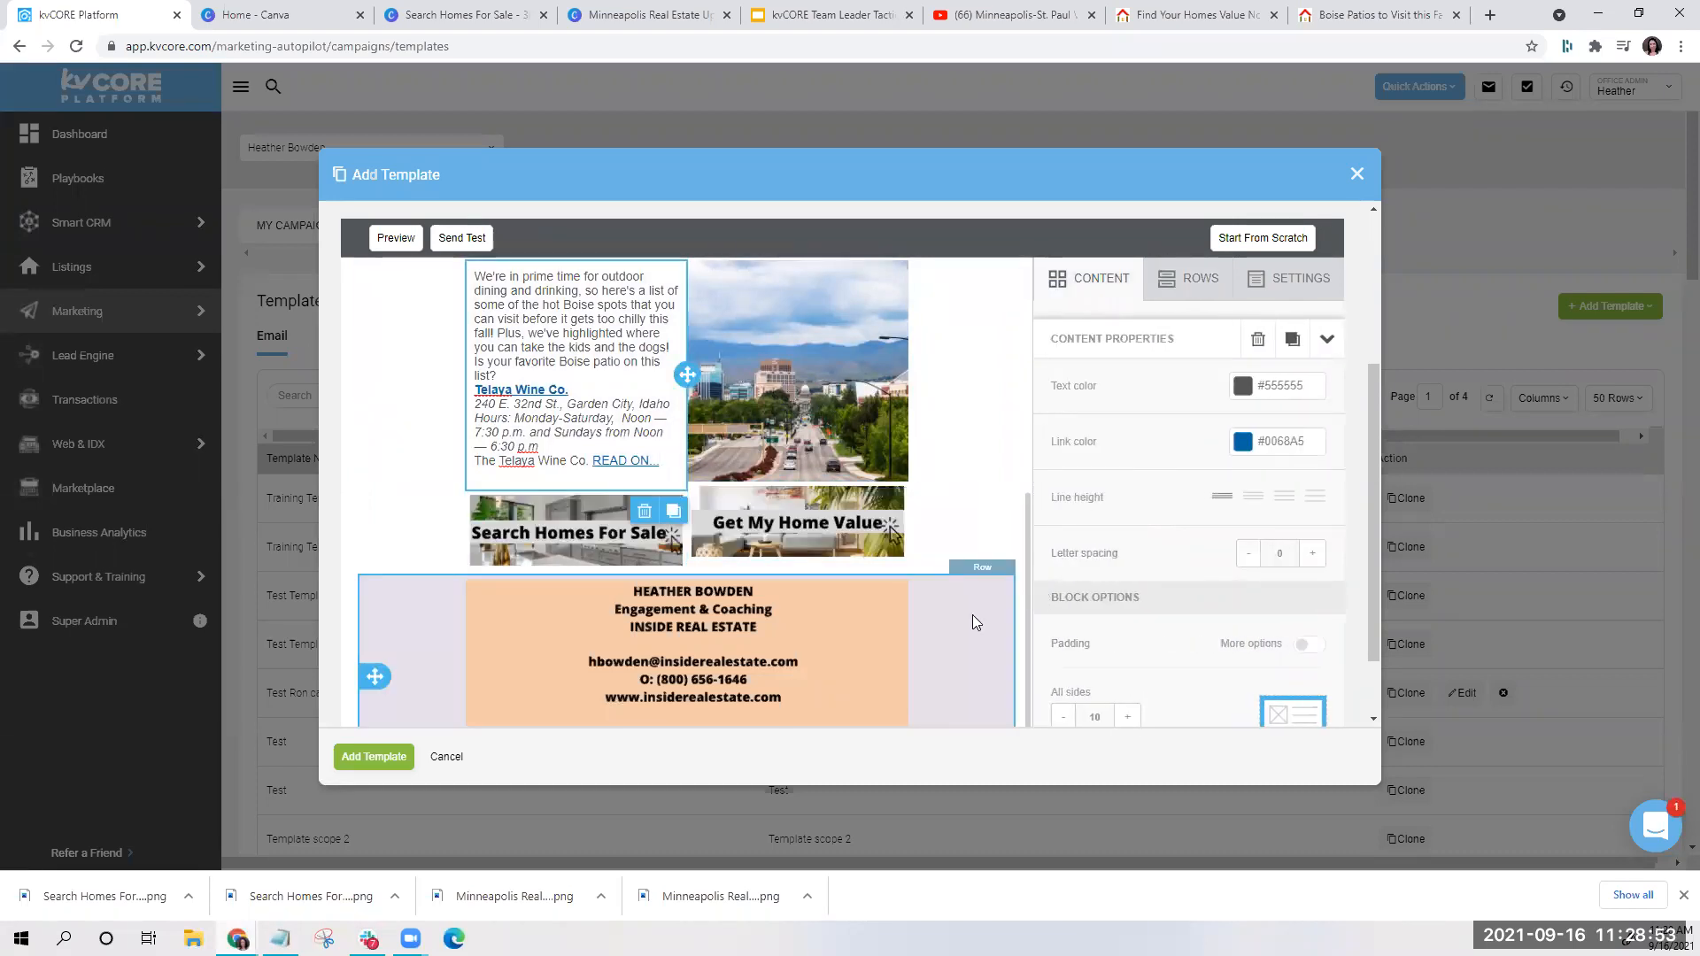
{"action": "left_click", "coordinate": [933, 558]}
{"action": "scroll", "coordinate": [934, 562], "scroll_direction": "up", "scroll_amount": 1}
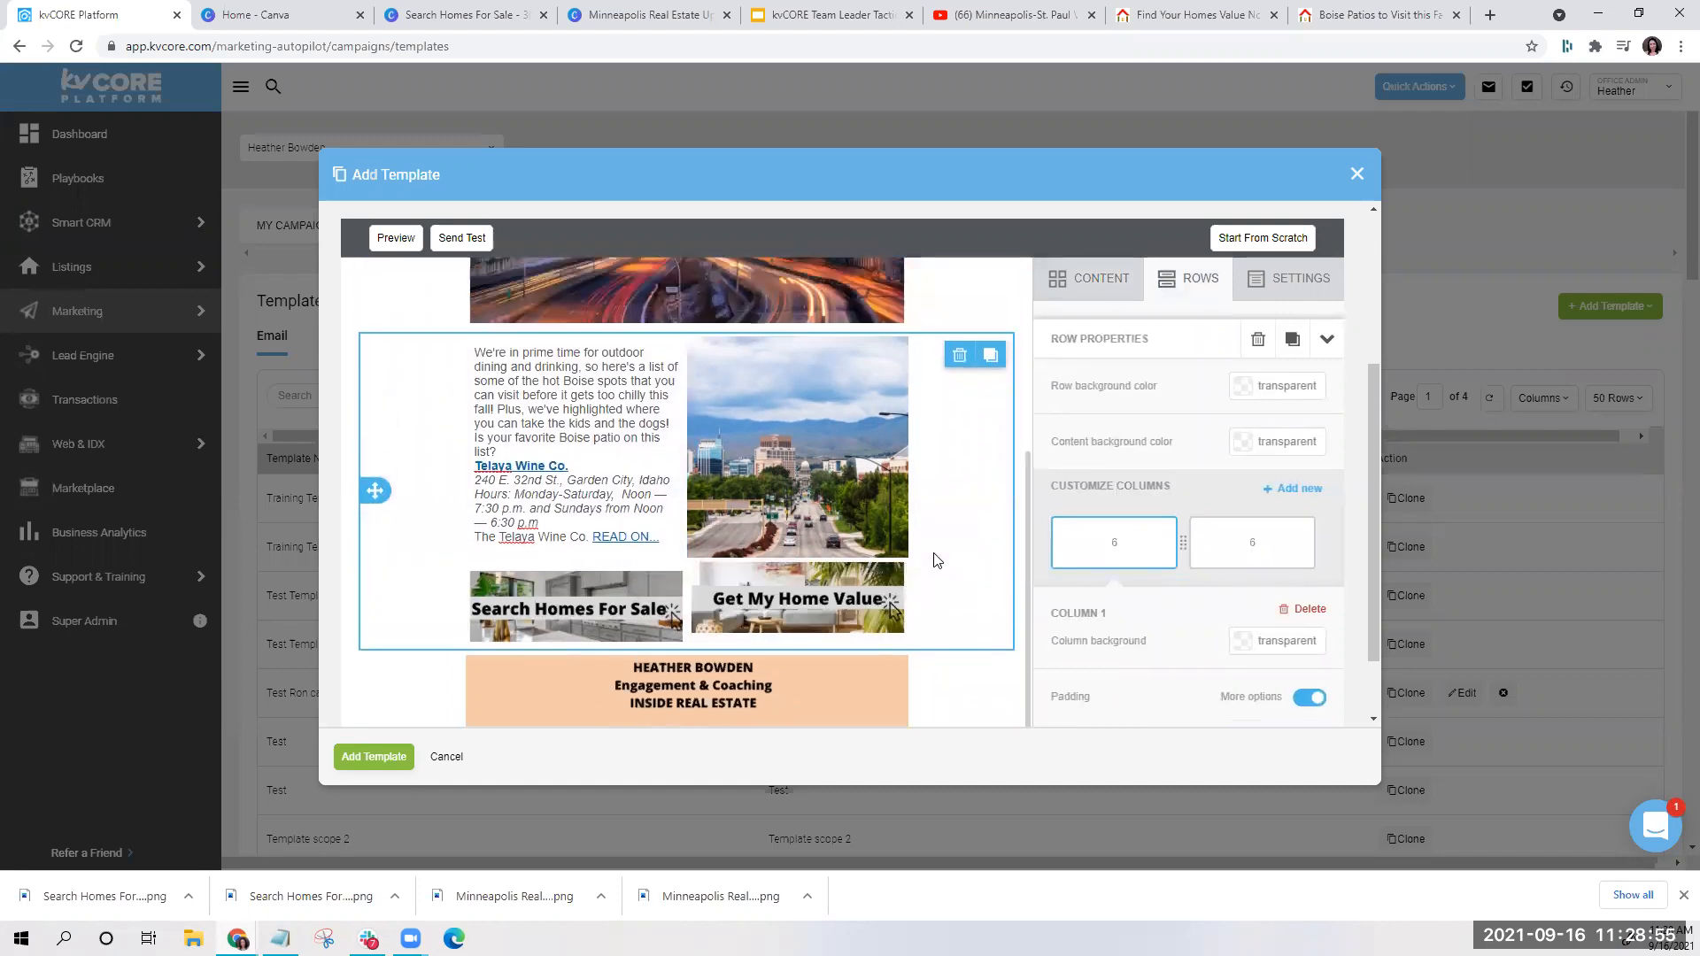
Delete the "Search Homes For Sale" and "Get My Home Value" image blocks below the blog excerpt and photo
{"action": "left_click", "coordinate": [649, 622]}
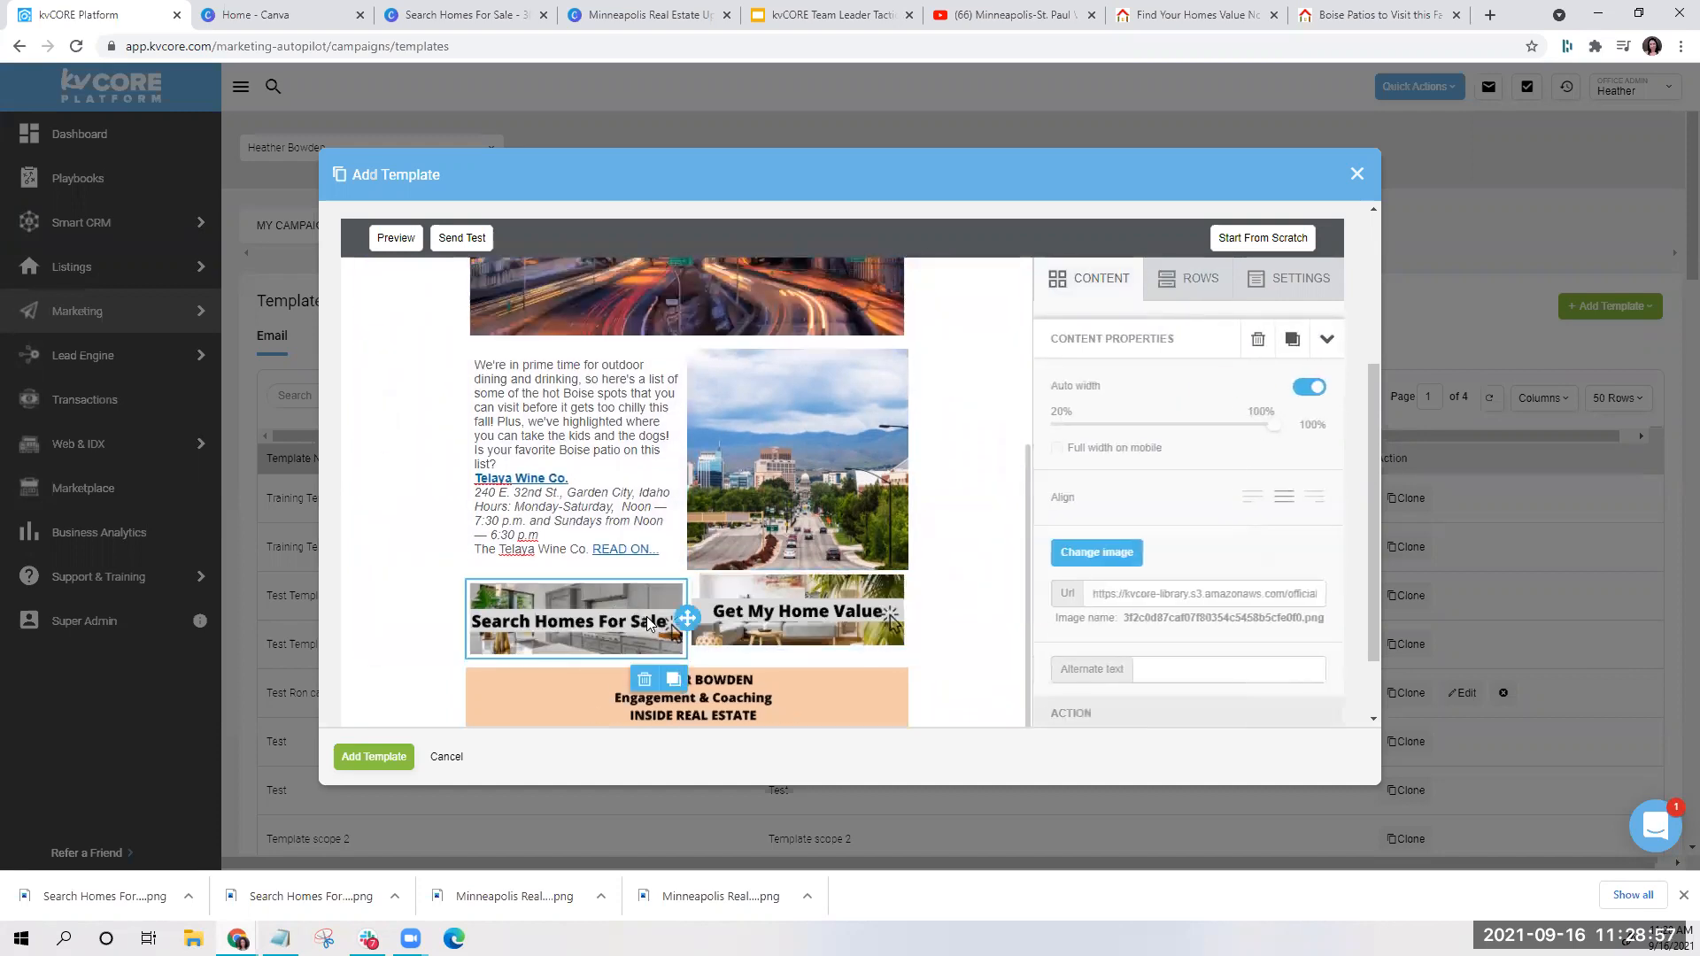
{"action": "left_click", "coordinate": [647, 680]}
{"action": "left_click", "coordinate": [870, 619]}
{"action": "left_click", "coordinate": [779, 619]}
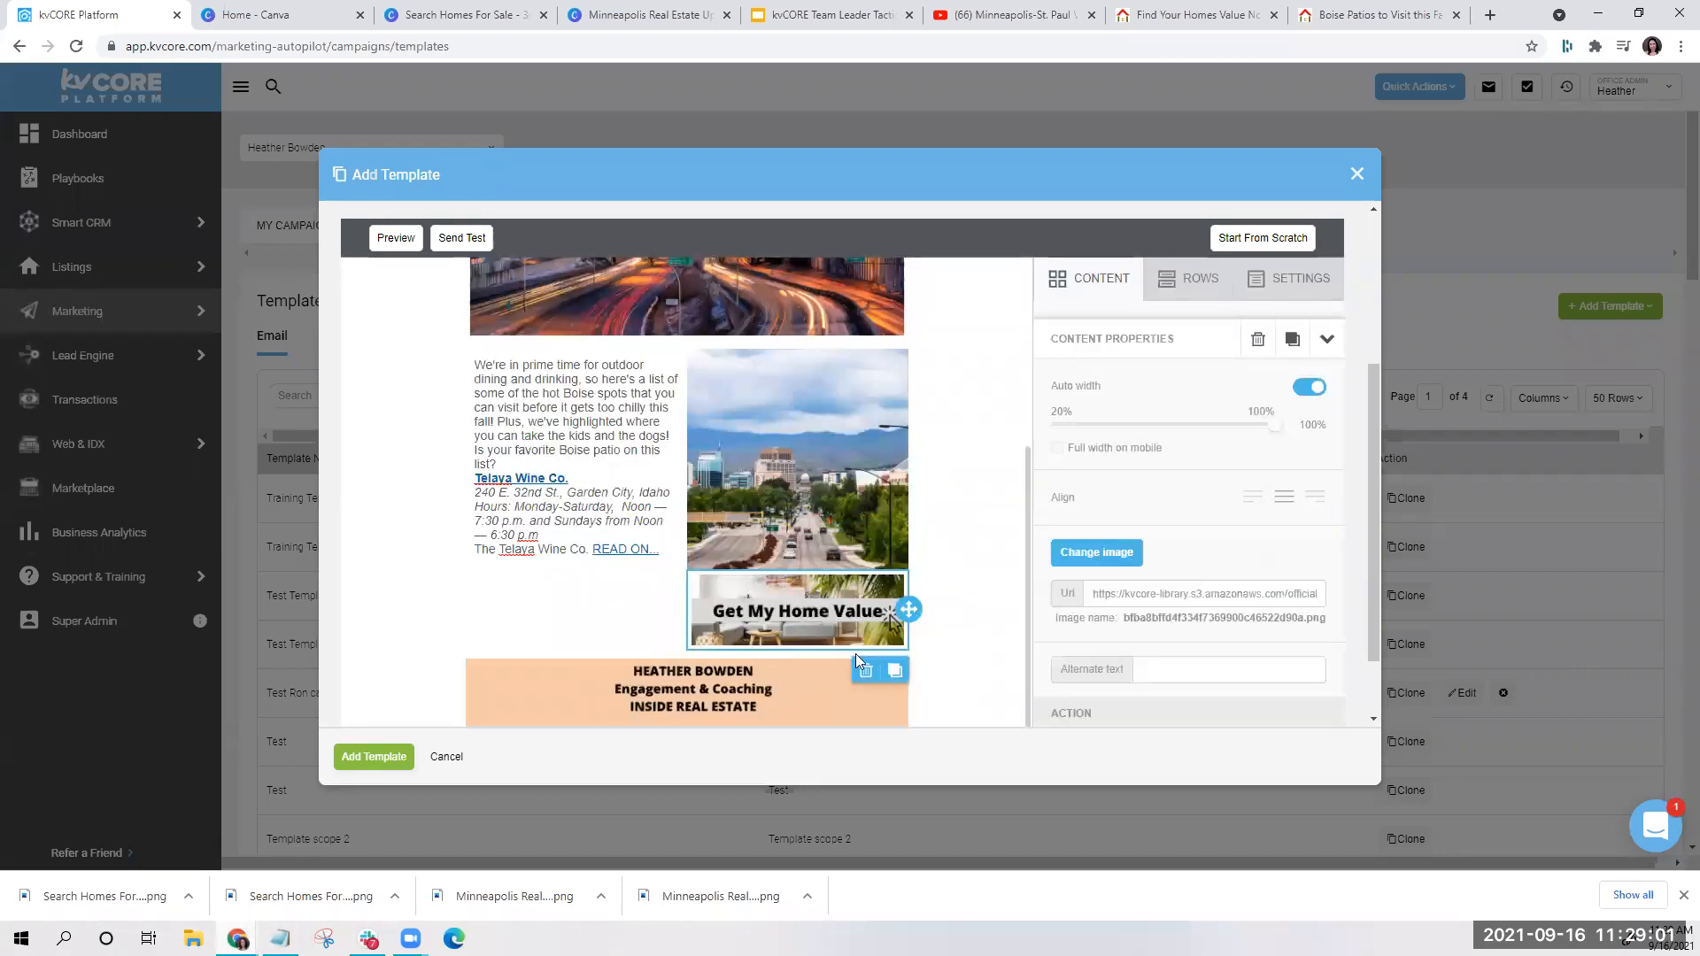
{"action": "left_click", "coordinate": [882, 667]}
{"action": "left_click", "coordinate": [899, 611]}
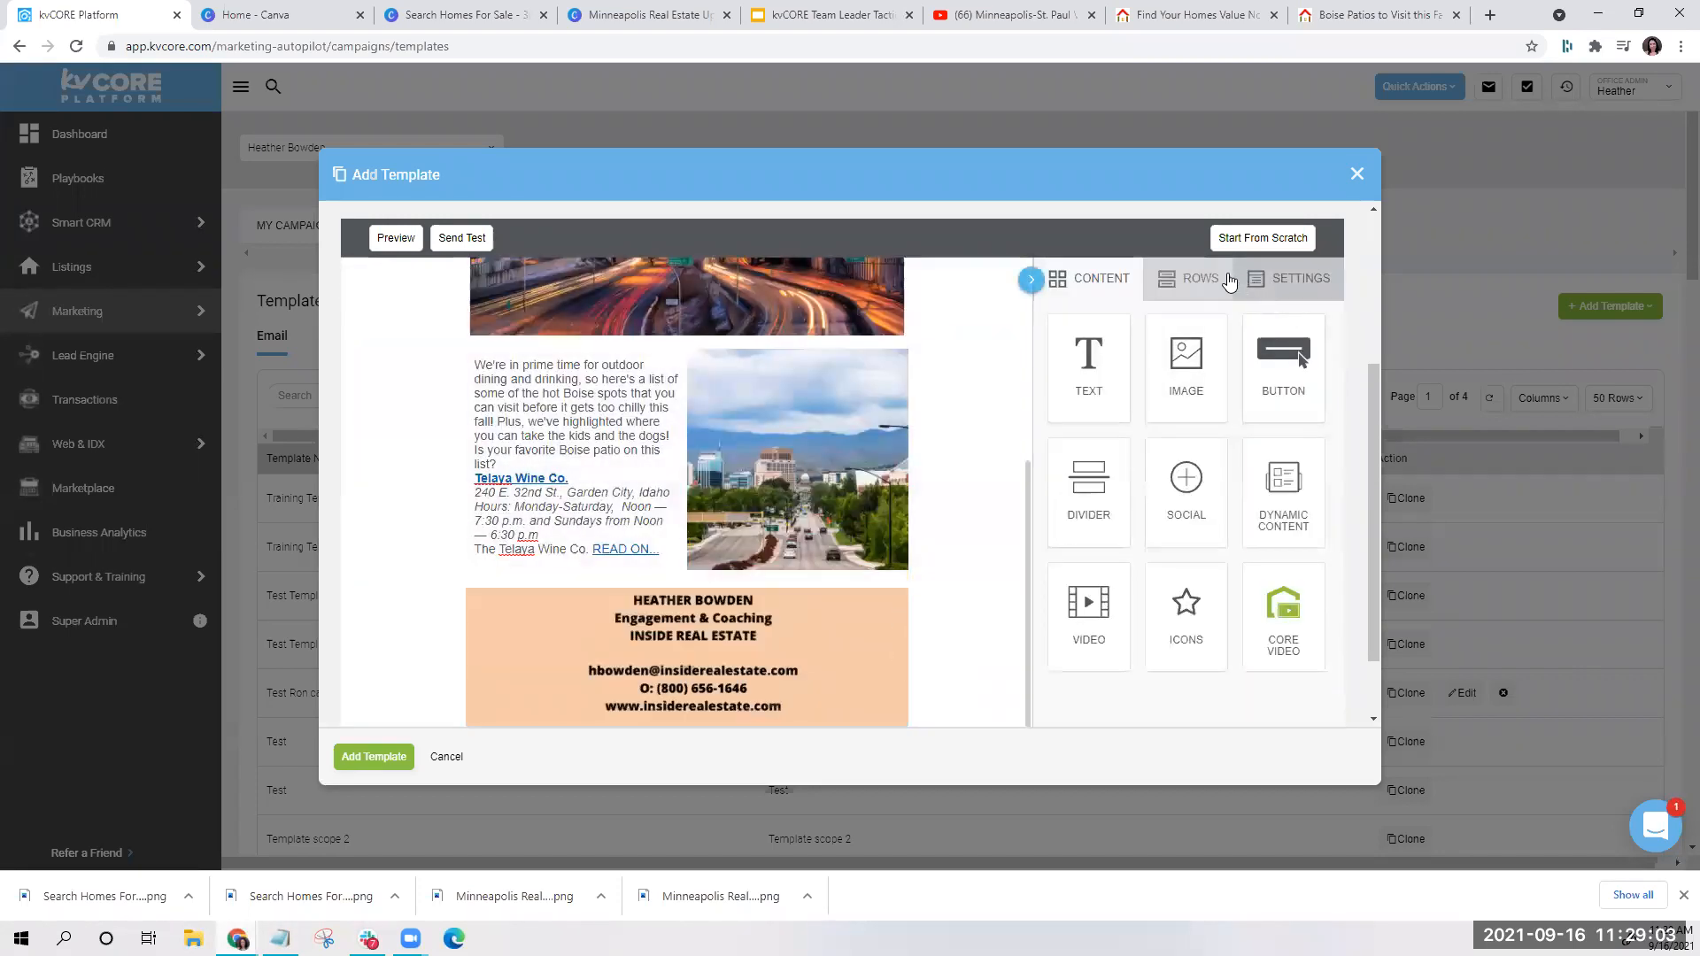
Insert a divider directly above the contact banner
{"action": "mouse_move", "coordinate": [1090, 488]}
{"action": "left_mouse_down"}
{"action": "mouse_move", "coordinate": [824, 589]}
{"action": "mouse_move", "coordinate": [691, 590]}
{"action": "left_mouse_up"}
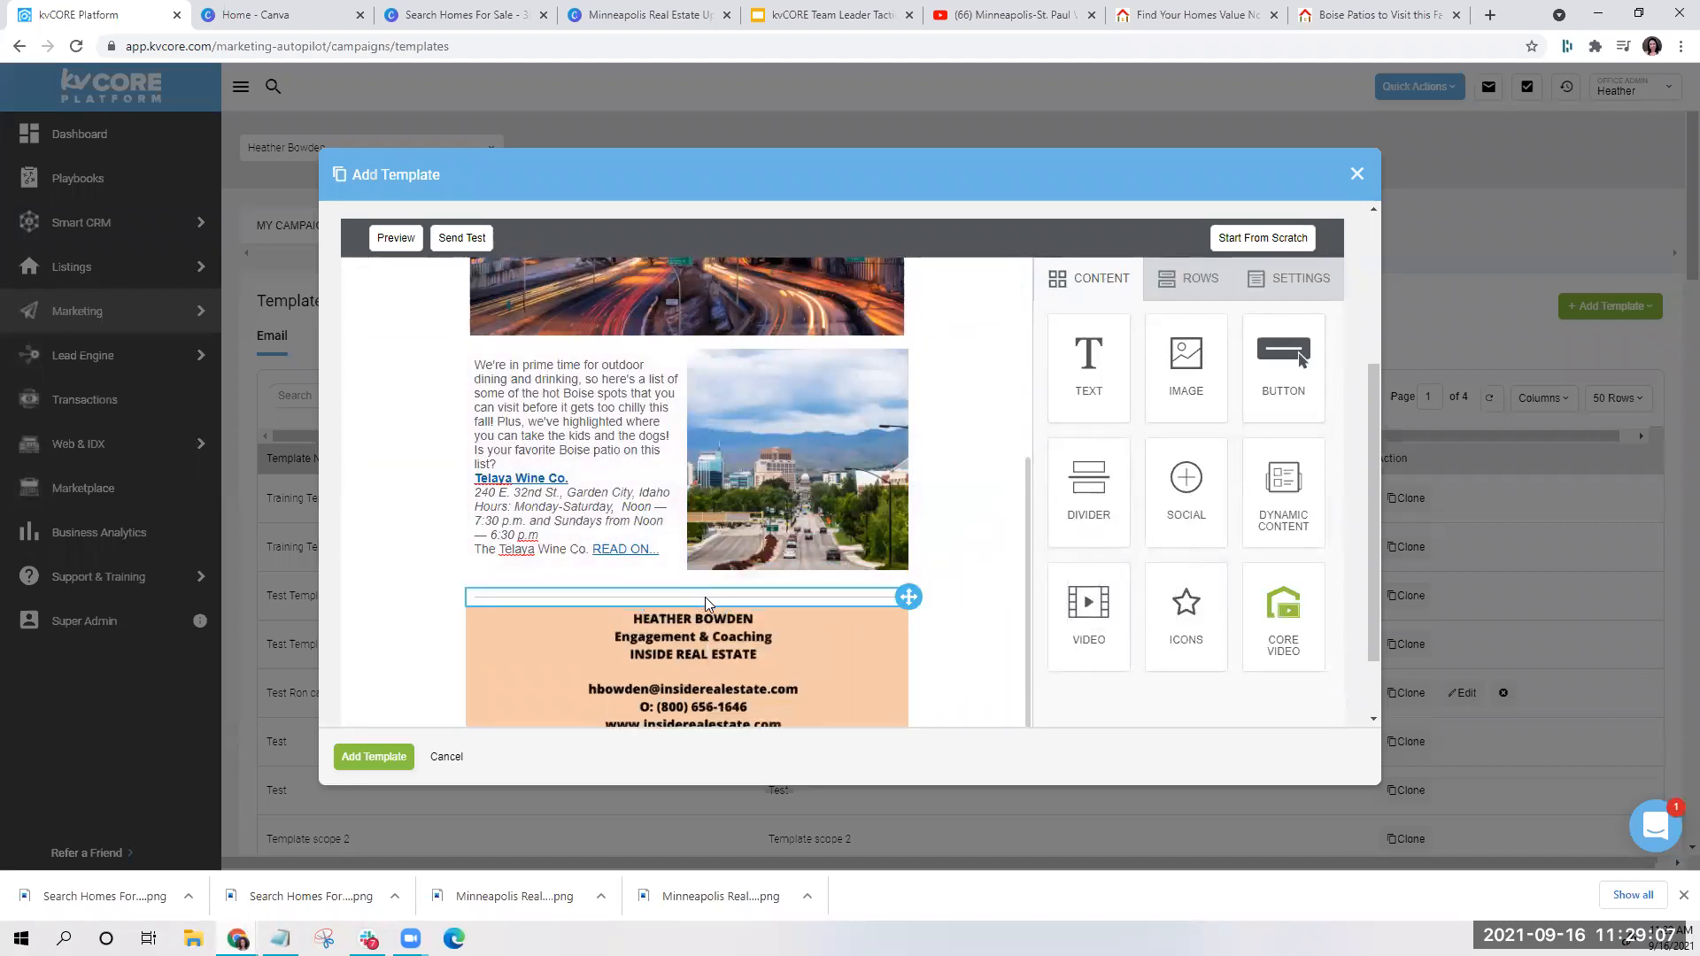
{"action": "left_click", "coordinate": [1189, 282]}
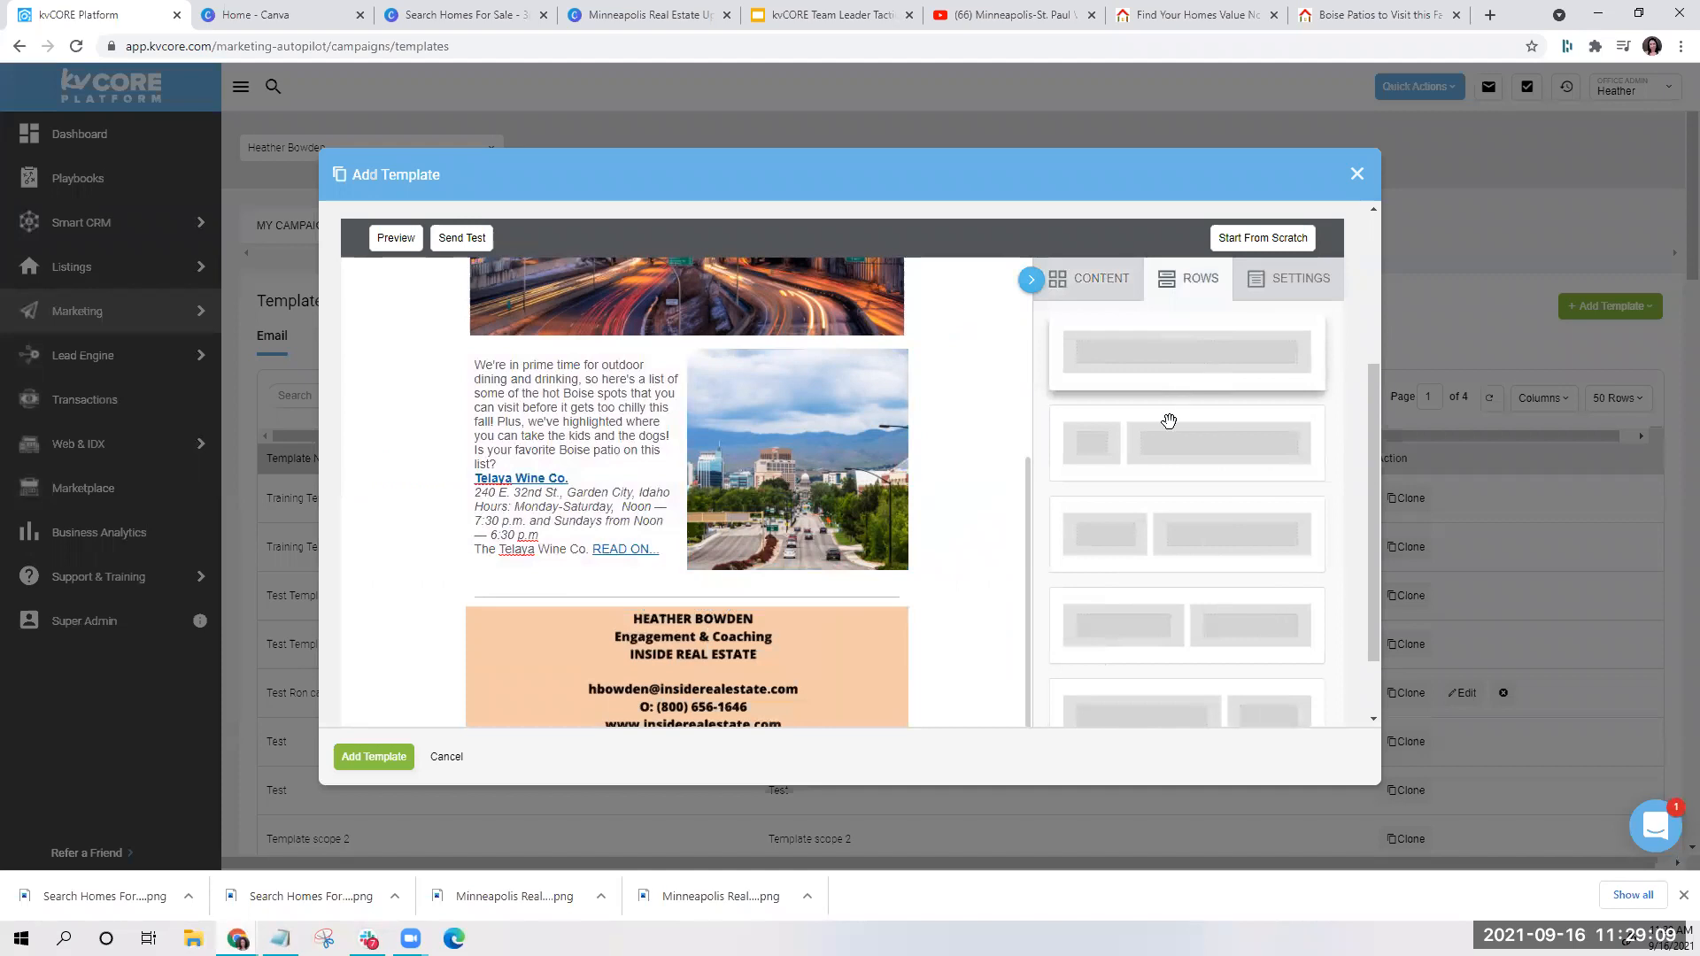
{"action": "scroll", "coordinate": [1196, 416], "scroll_direction": "down", "scroll_amount": 2}
{"action": "mouse_move", "coordinate": [1184, 466]}
{"action": "left_mouse_down"}
{"action": "mouse_move", "coordinate": [859, 588]}
{"action": "mouse_move", "coordinate": [727, 607]}
{"action": "mouse_move", "coordinate": [886, 624]}
{"action": "mouse_move", "coordinate": [1094, 417]}
{"action": "mouse_move", "coordinate": [1116, 431]}
{"action": "left_mouse_up"}
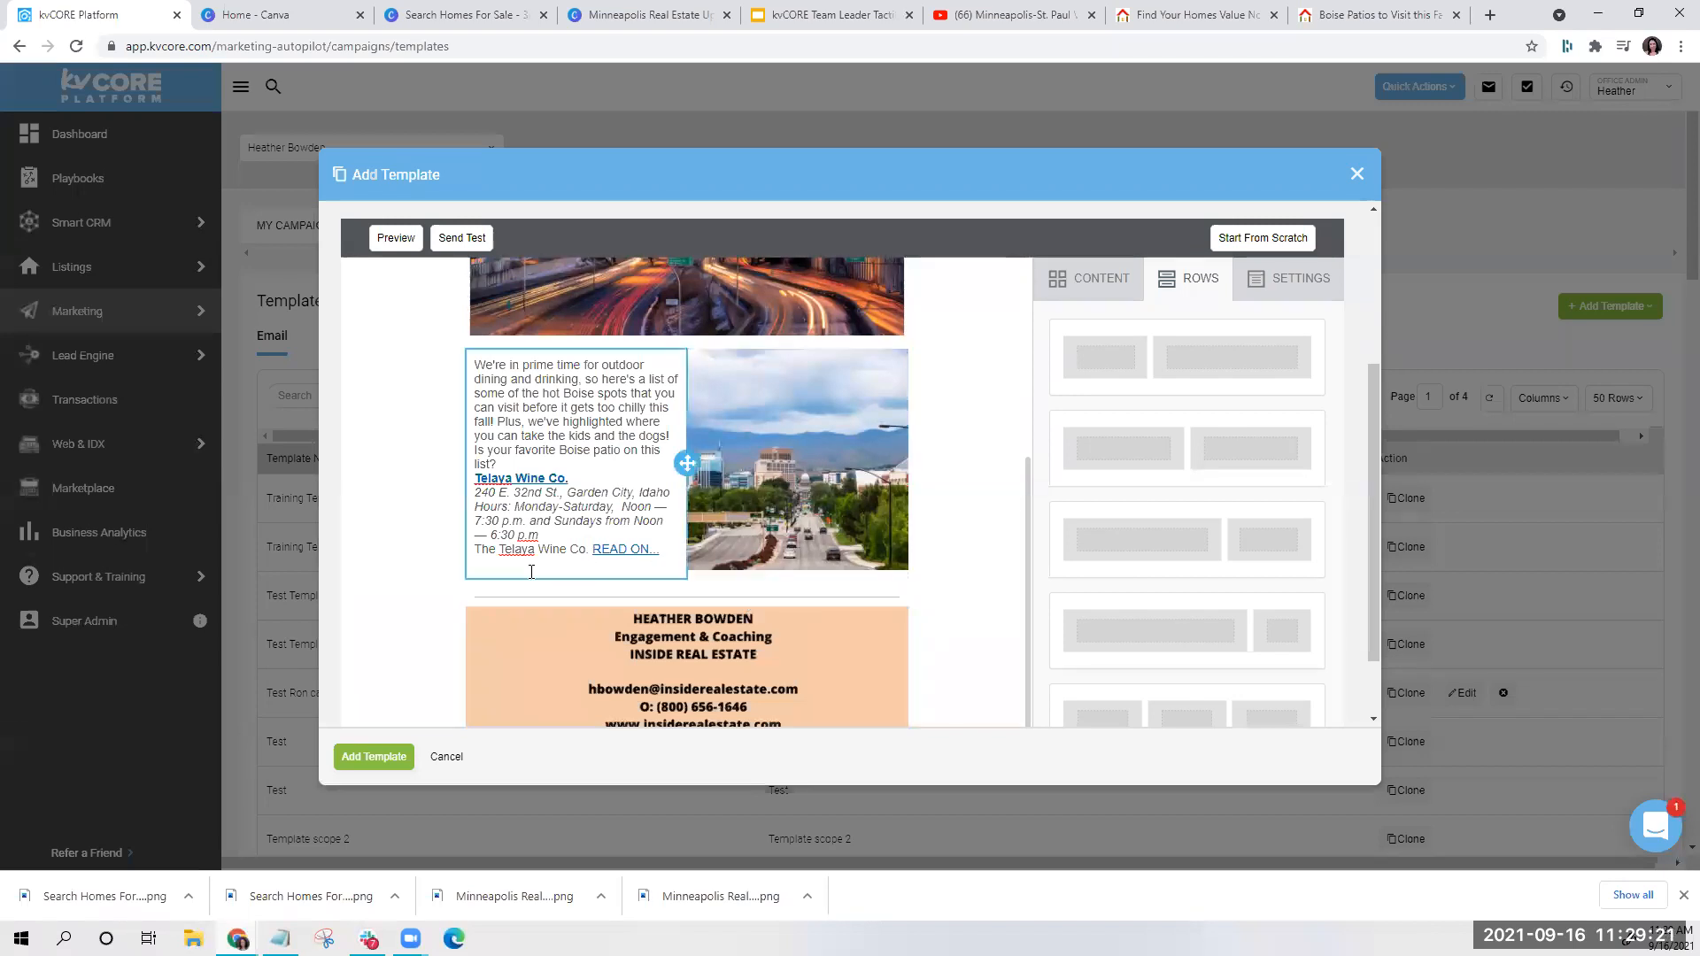
Delete the whole row that holds the divider, contact banner and social icons
{"action": "left_click", "coordinate": [839, 653]}
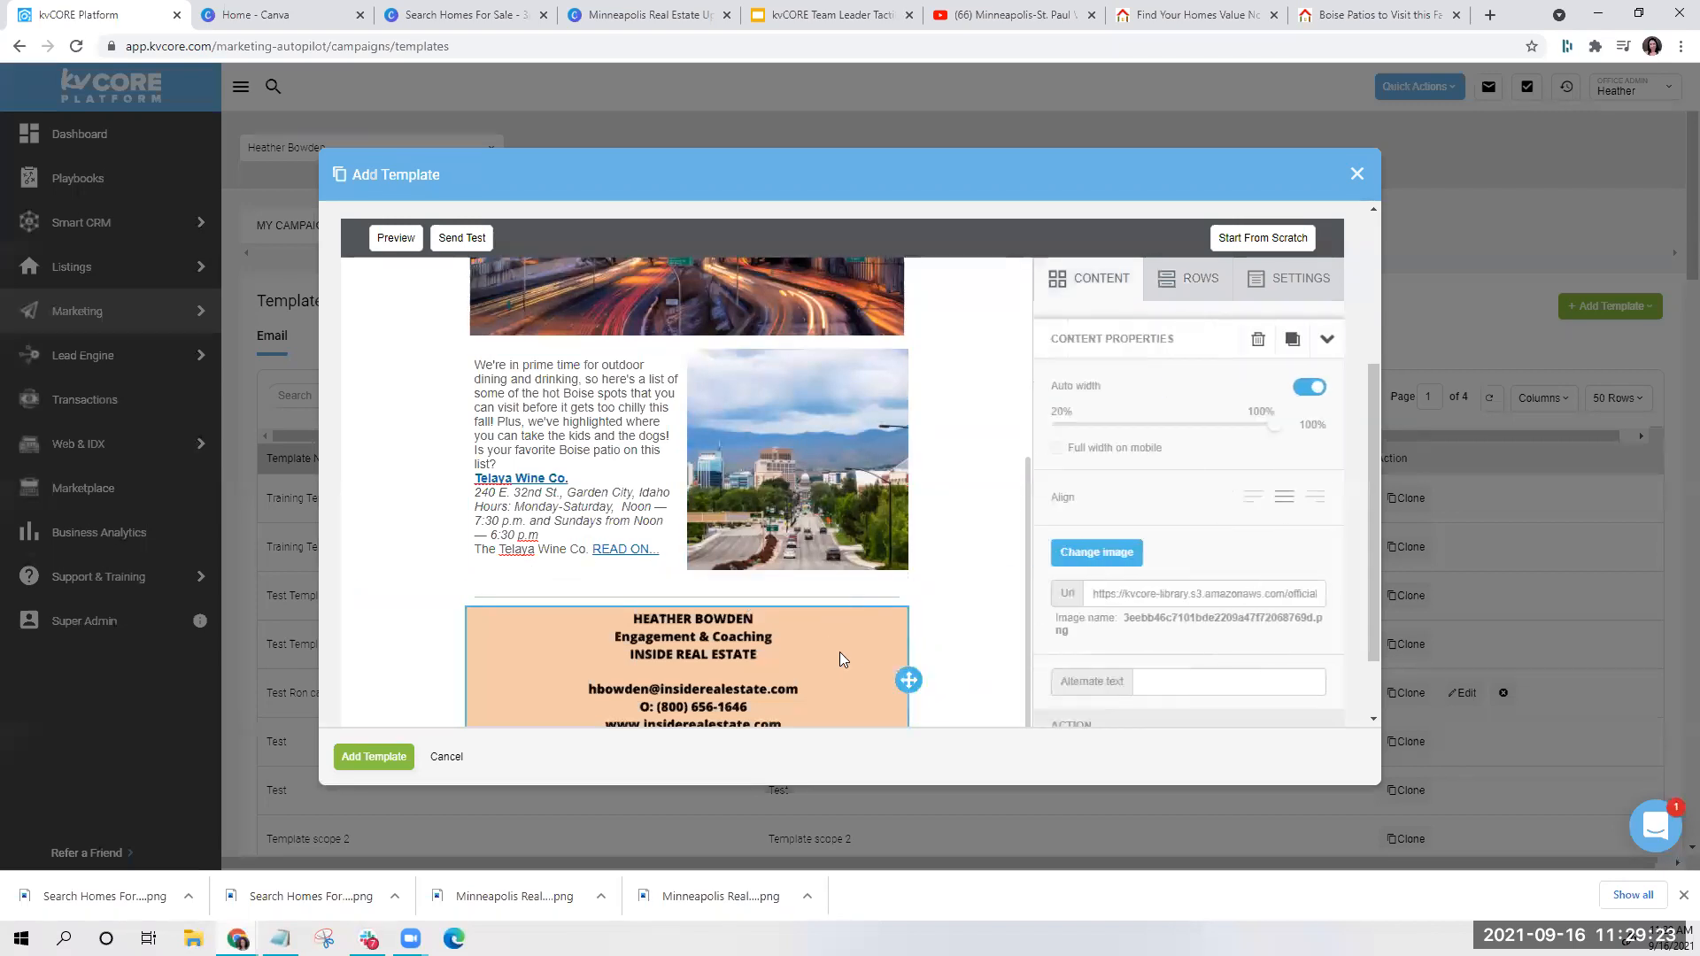
{"action": "scroll", "coordinate": [917, 642], "scroll_direction": "down", "scroll_amount": 1}
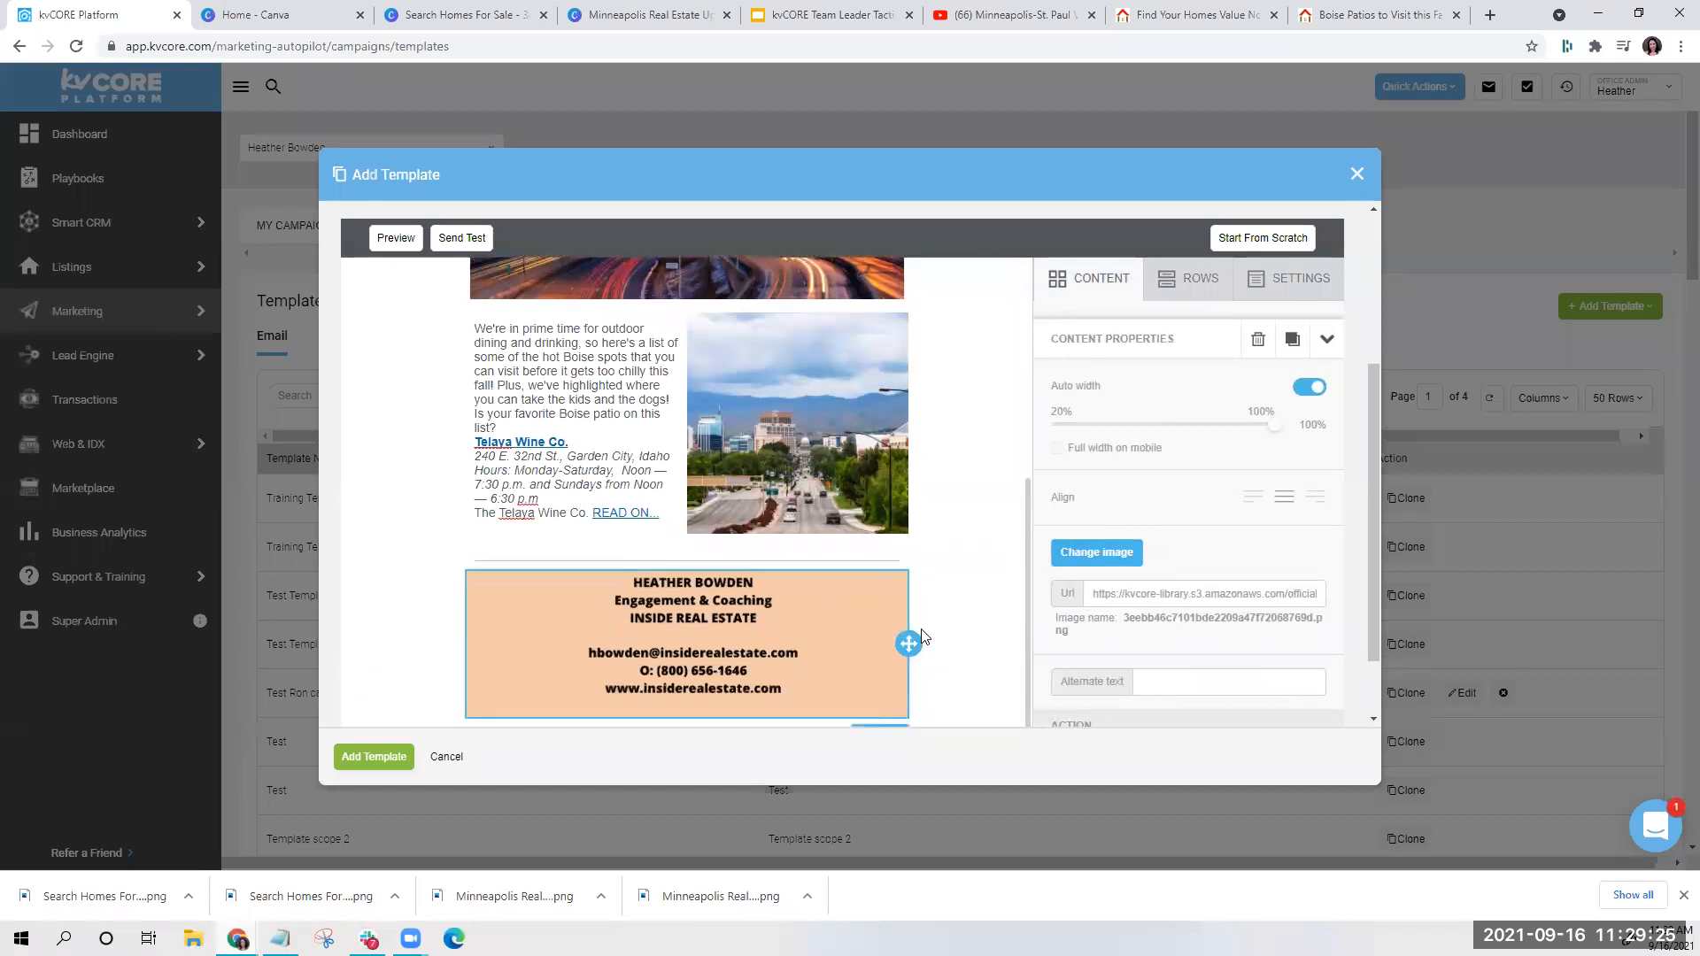
{"action": "left_click", "coordinate": [923, 636]}
{"action": "scroll", "coordinate": [969, 627], "scroll_direction": "down", "scroll_amount": 2}
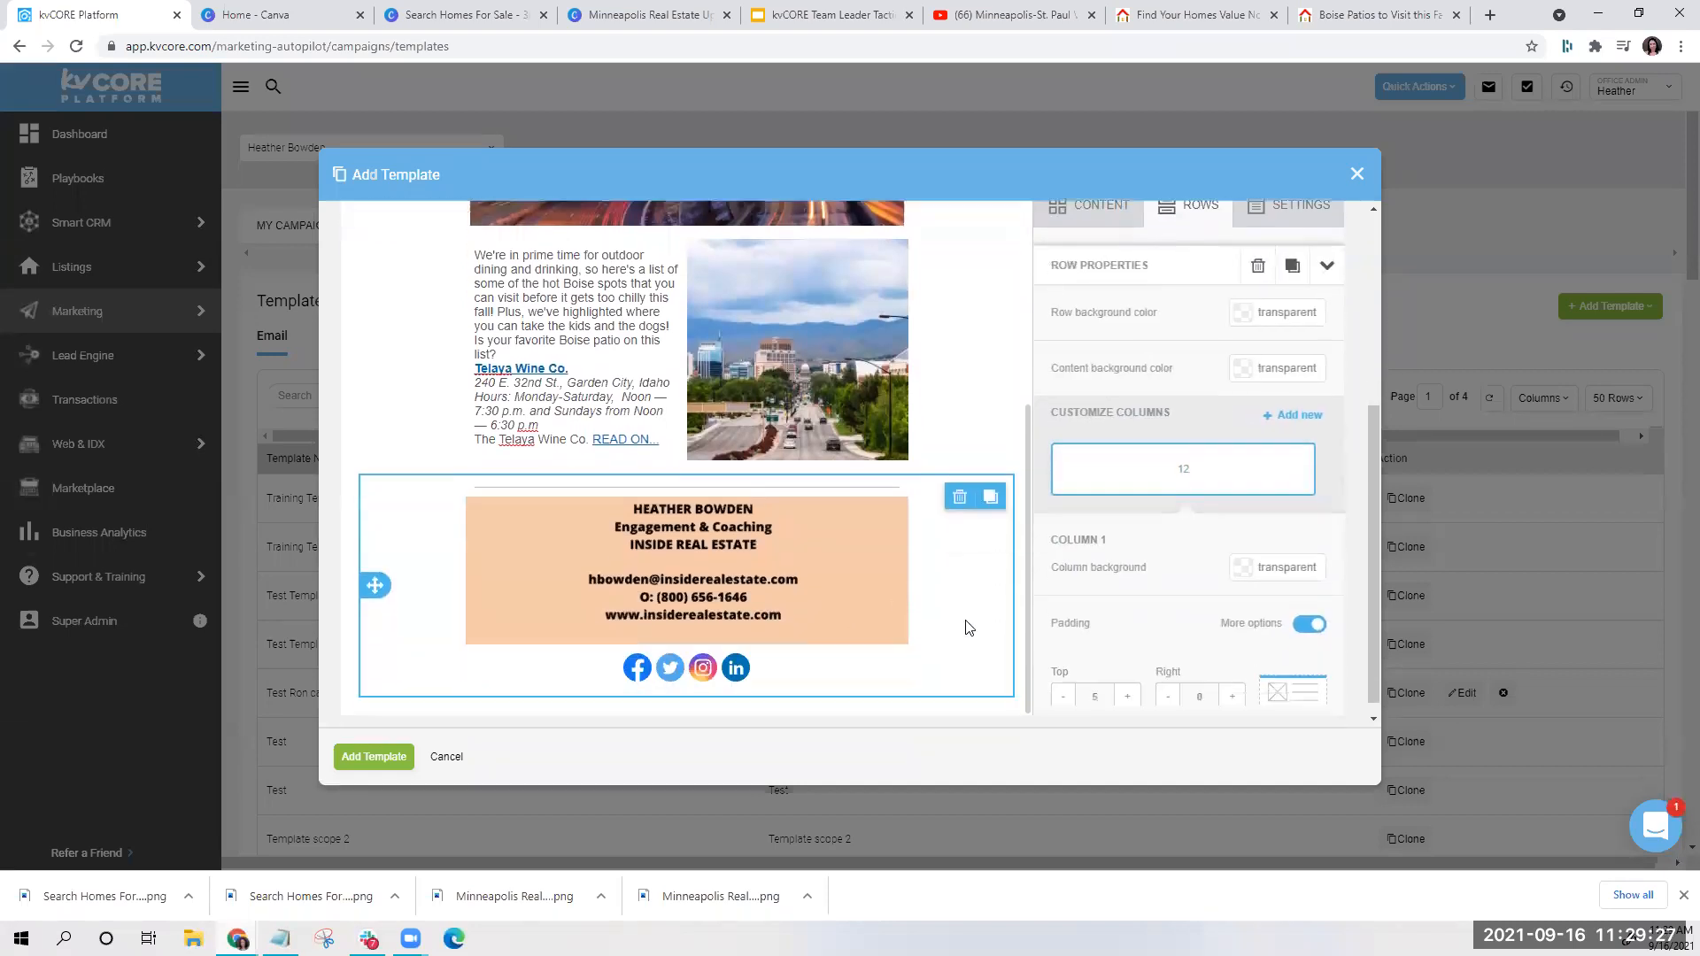
{"action": "left_click", "coordinate": [960, 497]}
{"action": "left_click", "coordinate": [905, 524]}
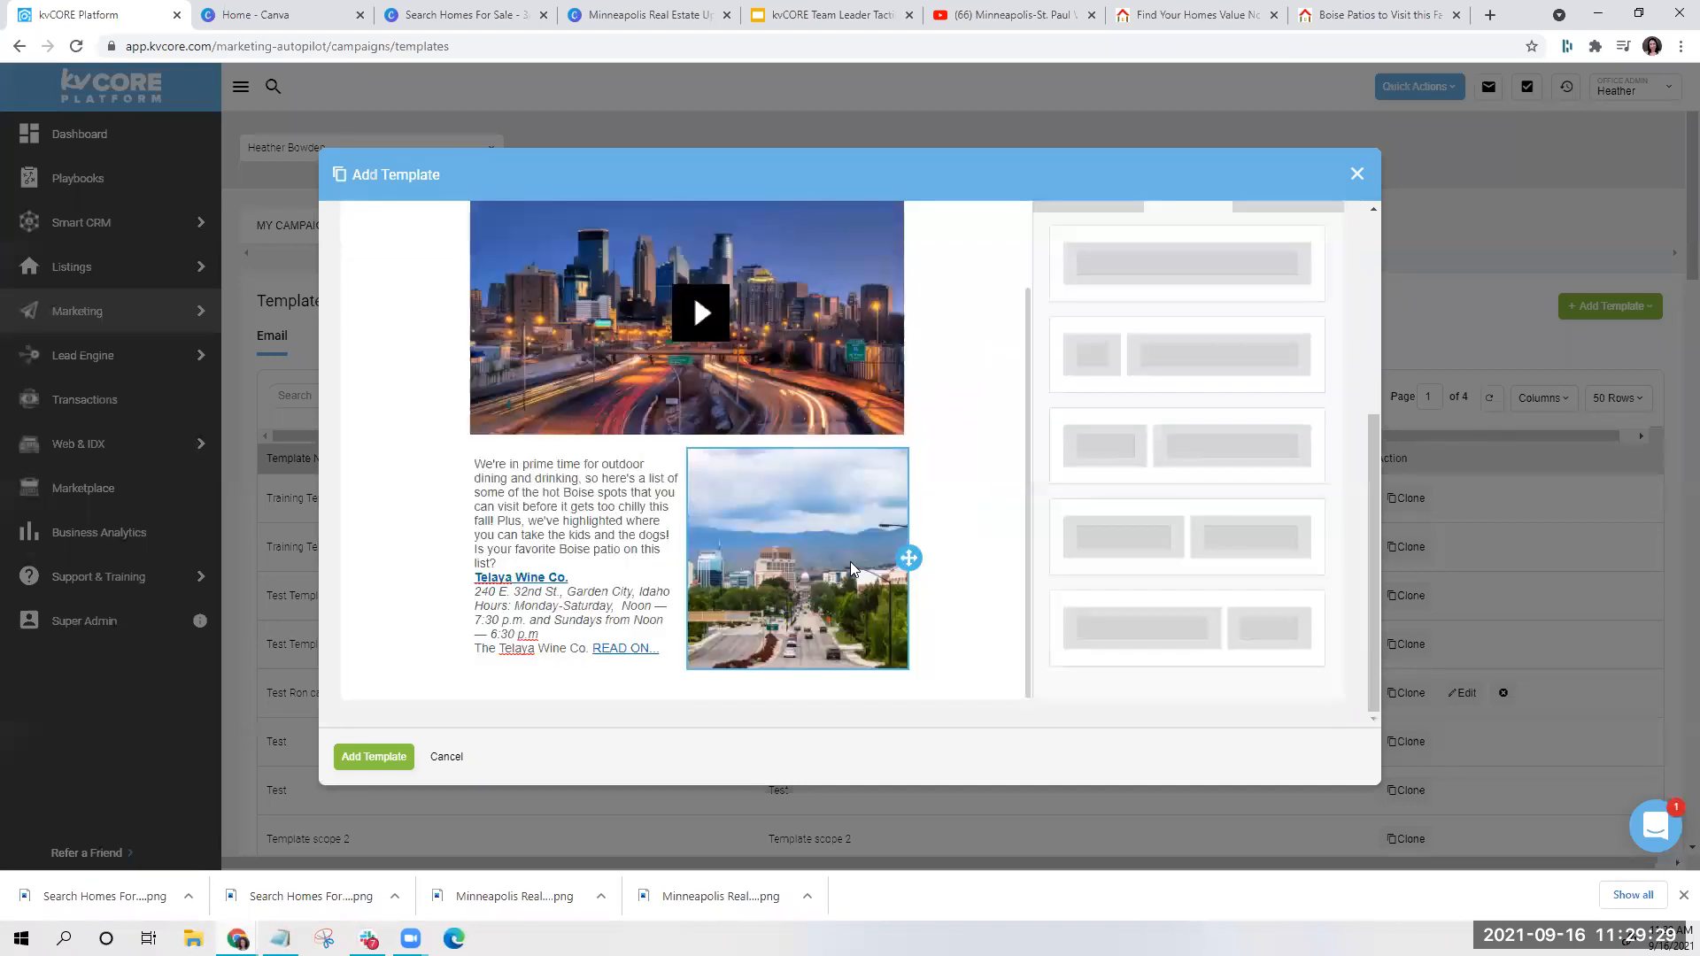
Add an equal two-column row below the blog excerpt row, followed by a single-column row at the end of the template
{"action": "scroll", "coordinate": [1102, 385], "scroll_direction": "up", "scroll_amount": 4}
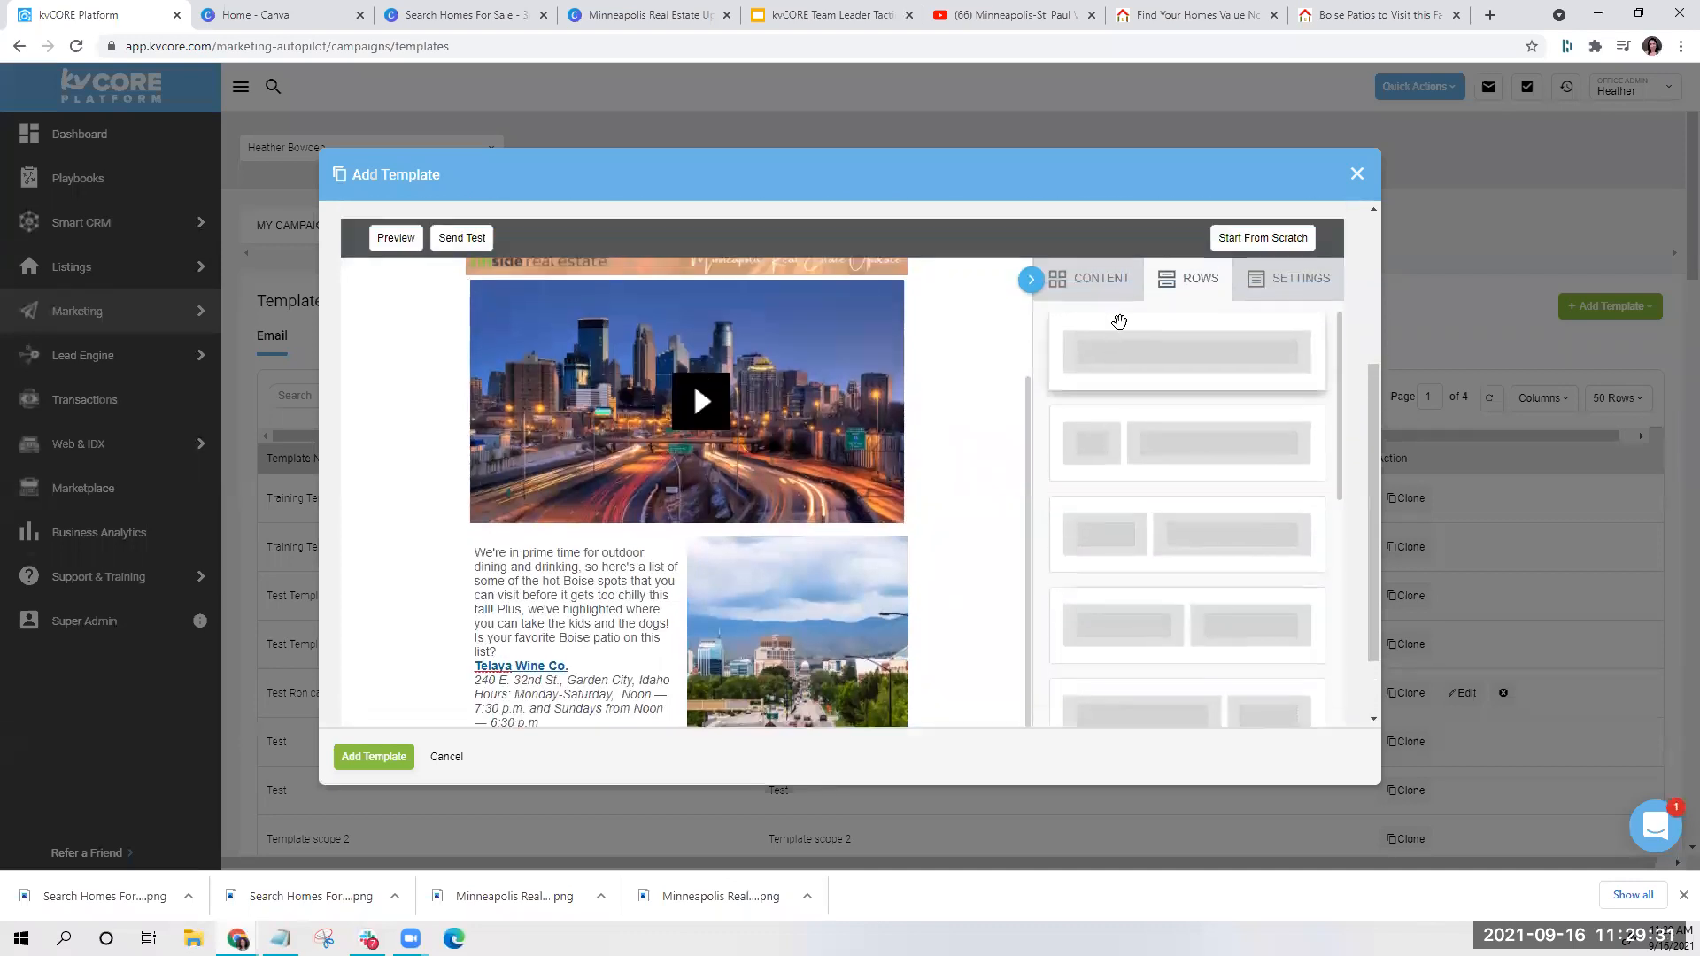
{"action": "scroll", "coordinate": [1118, 390], "scroll_direction": "down", "scroll_amount": 3}
{"action": "scroll", "coordinate": [989, 384], "scroll_direction": "down", "scroll_amount": 2}
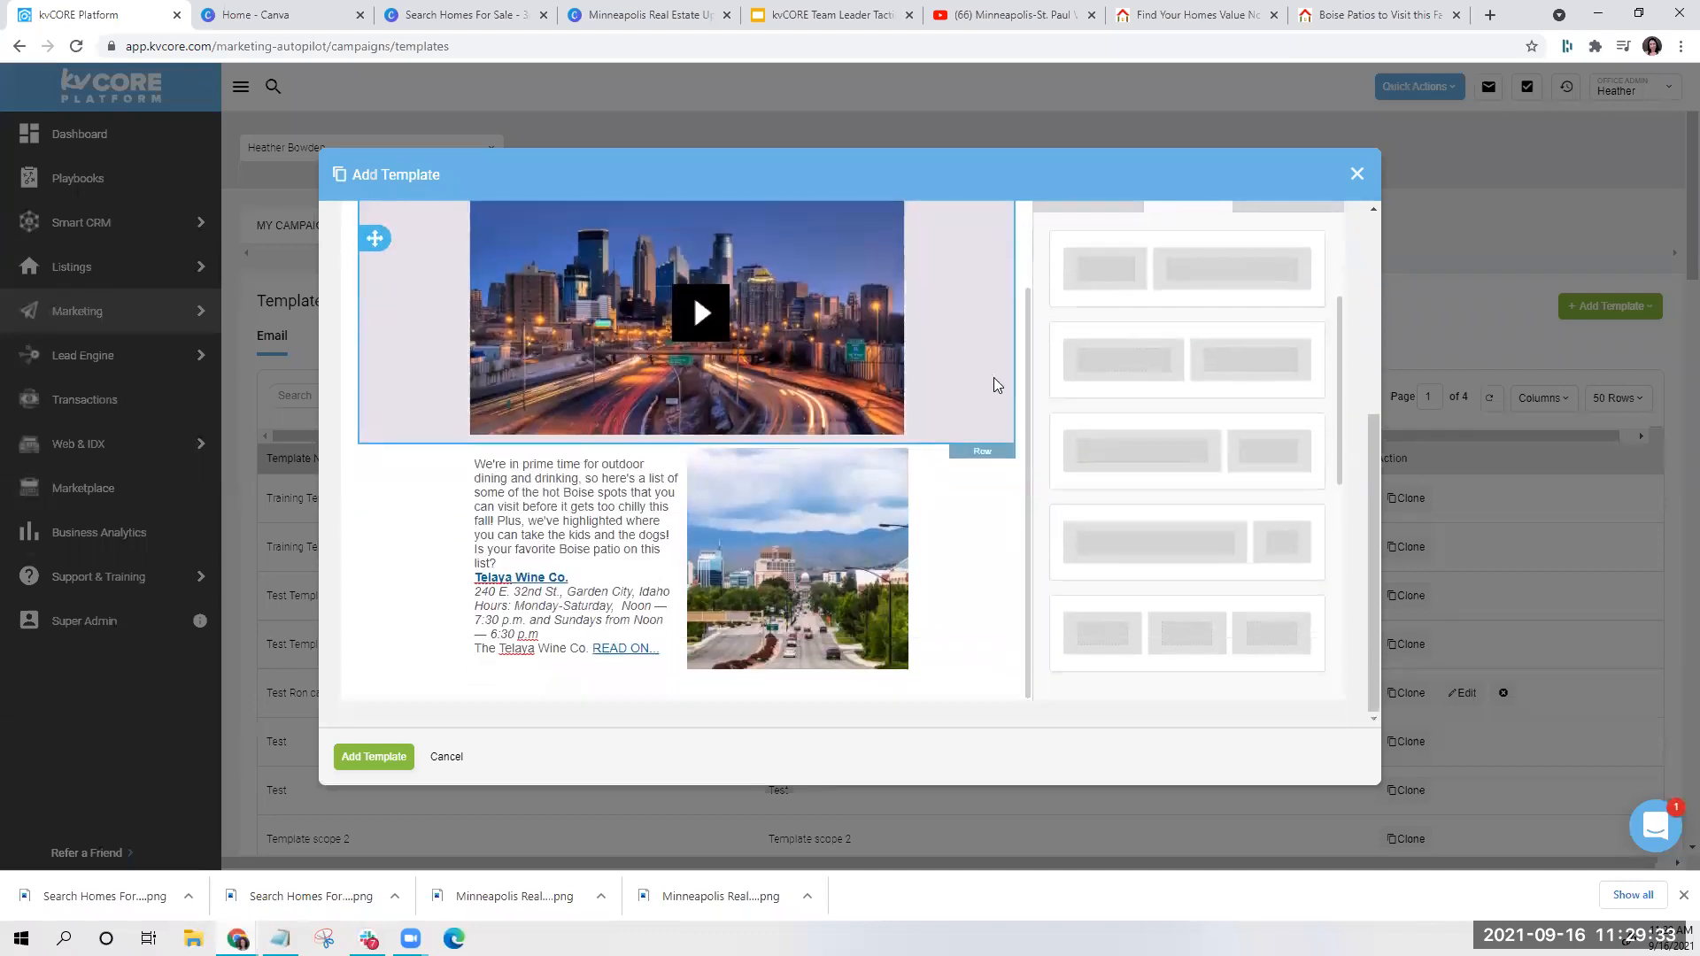
{"action": "left_click_drag", "start_coordinate": [1165, 360], "coordinate": [753, 690]}
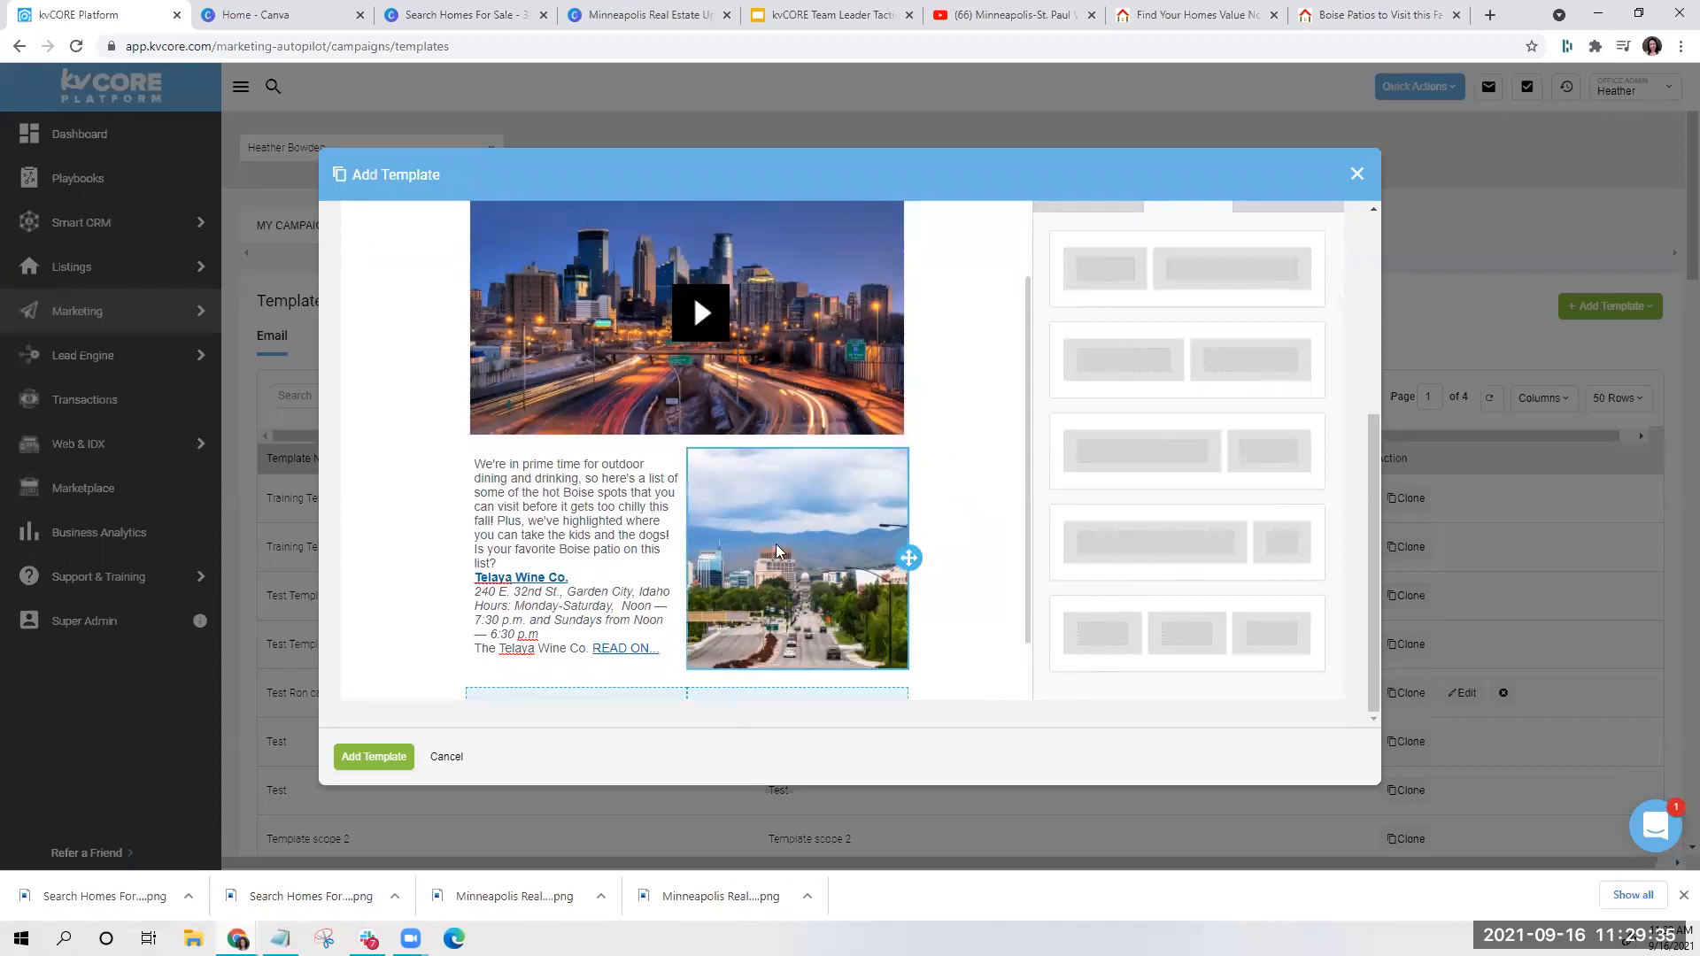
{"action": "scroll", "coordinate": [776, 544], "scroll_direction": "down", "scroll_amount": 2}
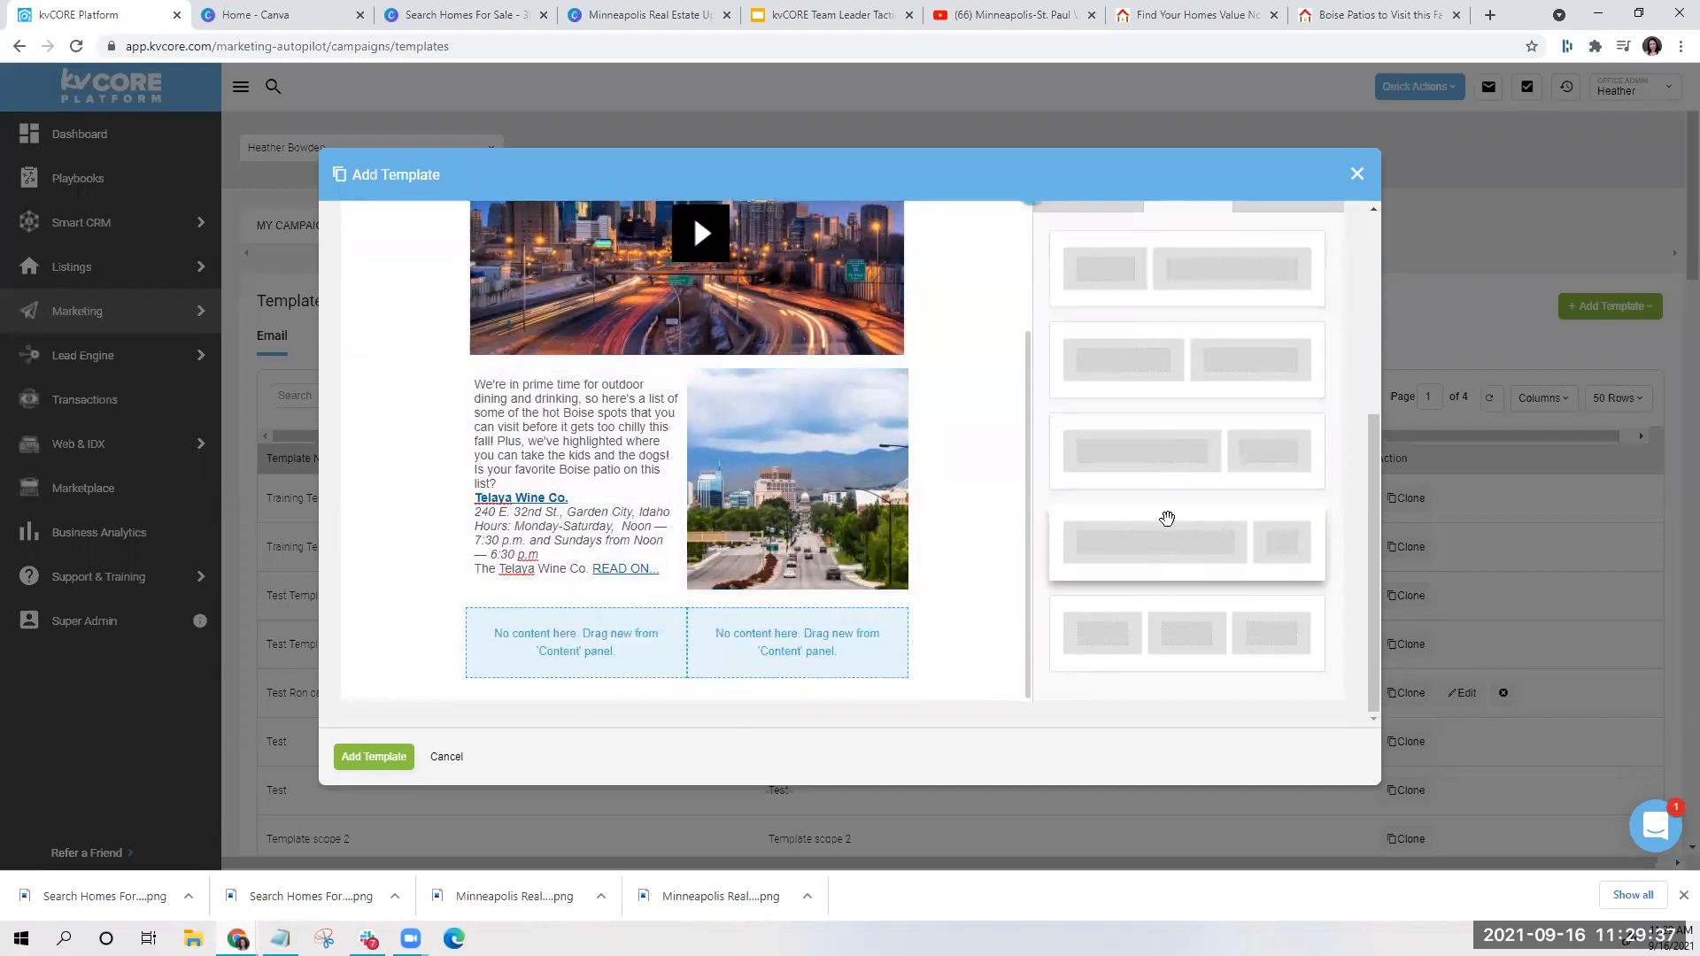
{"action": "scroll", "coordinate": [1168, 518], "scroll_direction": "up", "scroll_amount": 2}
{"action": "mouse_move", "coordinate": [694, 693]}
{"action": "left_mouse_down"}
{"action": "mouse_move", "coordinate": [666, 684]}
{"action": "mouse_move", "coordinate": [690, 687]}
{"action": "left_mouse_up"}
{"action": "scroll", "coordinate": [797, 603], "scroll_direction": "down", "scroll_amount": 2}
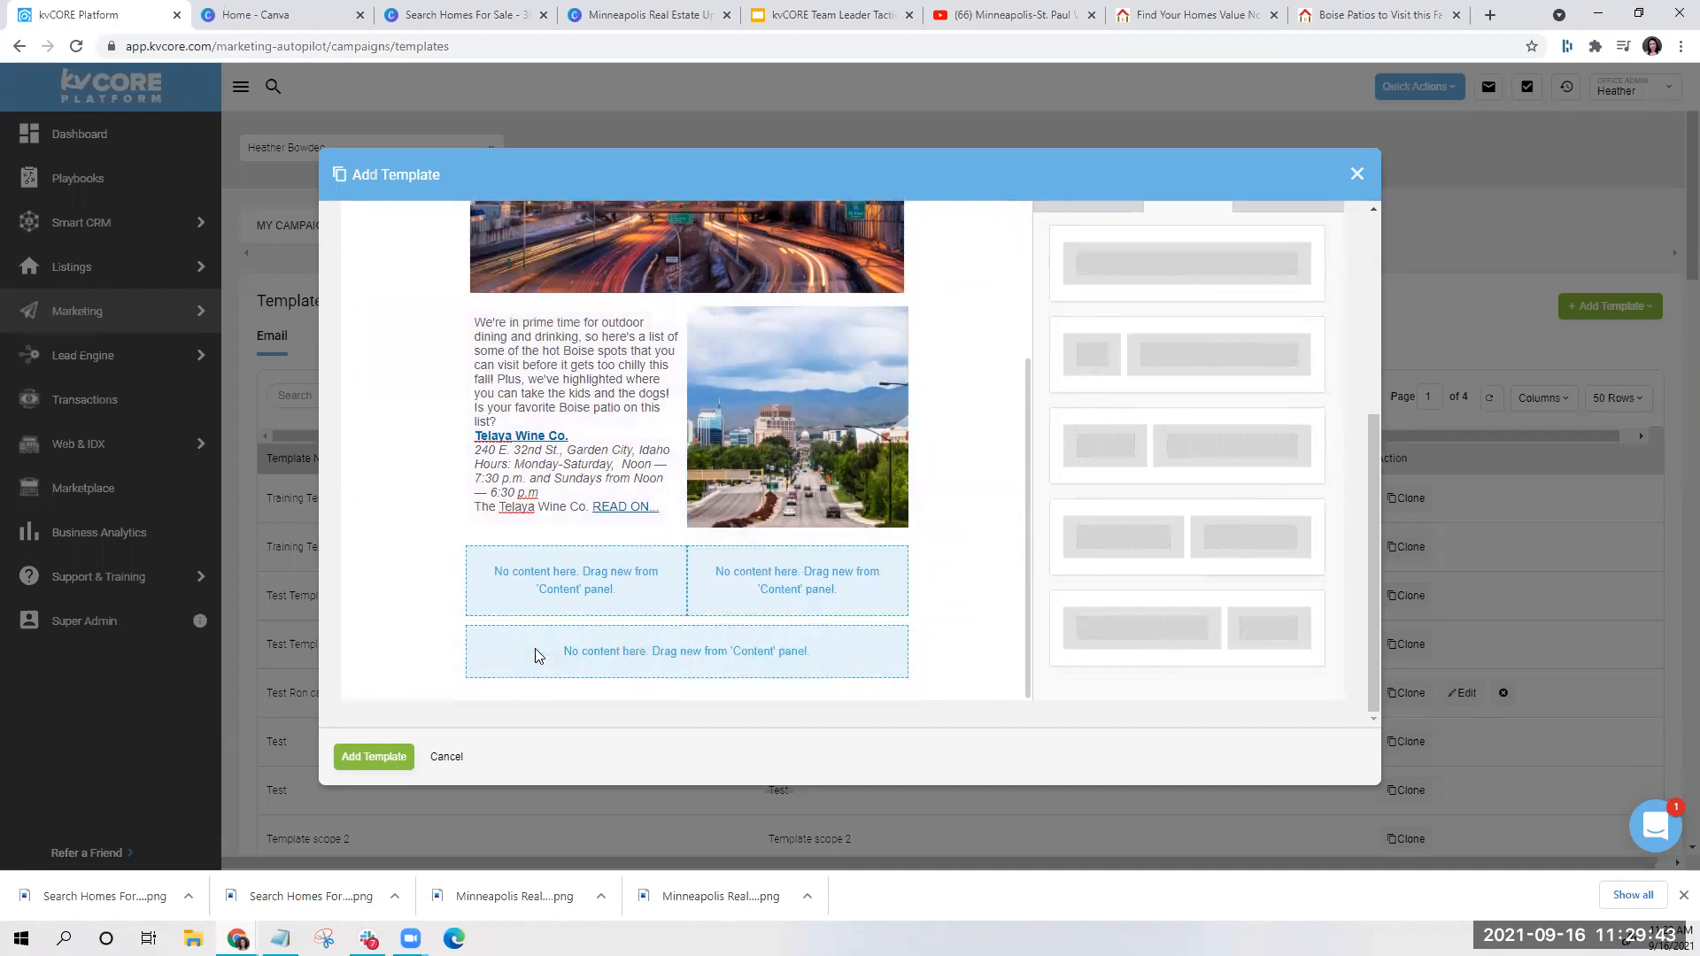
Place an image block in each column of the empty two-column row
{"action": "left_click", "coordinate": [969, 603]}
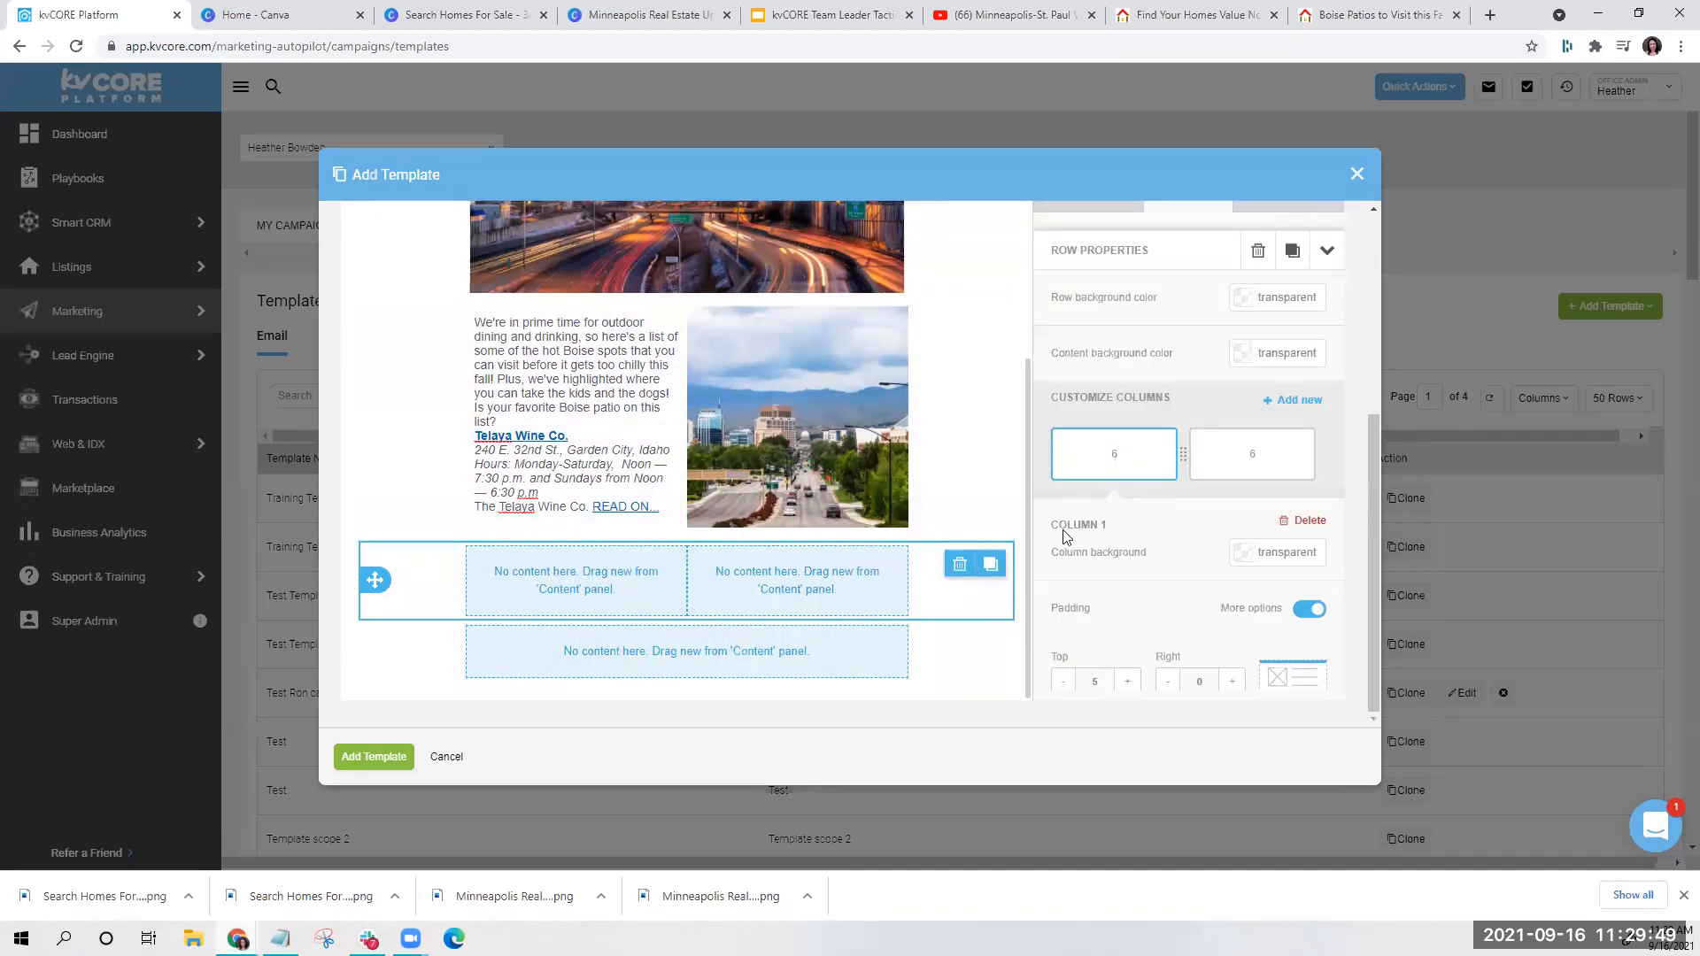
{"action": "scroll", "coordinate": [1111, 442], "scroll_direction": "up", "scroll_amount": 3}
{"action": "scroll", "coordinate": [1105, 389], "scroll_direction": "down", "scroll_amount": 1}
{"action": "left_click", "coordinate": [1018, 418]}
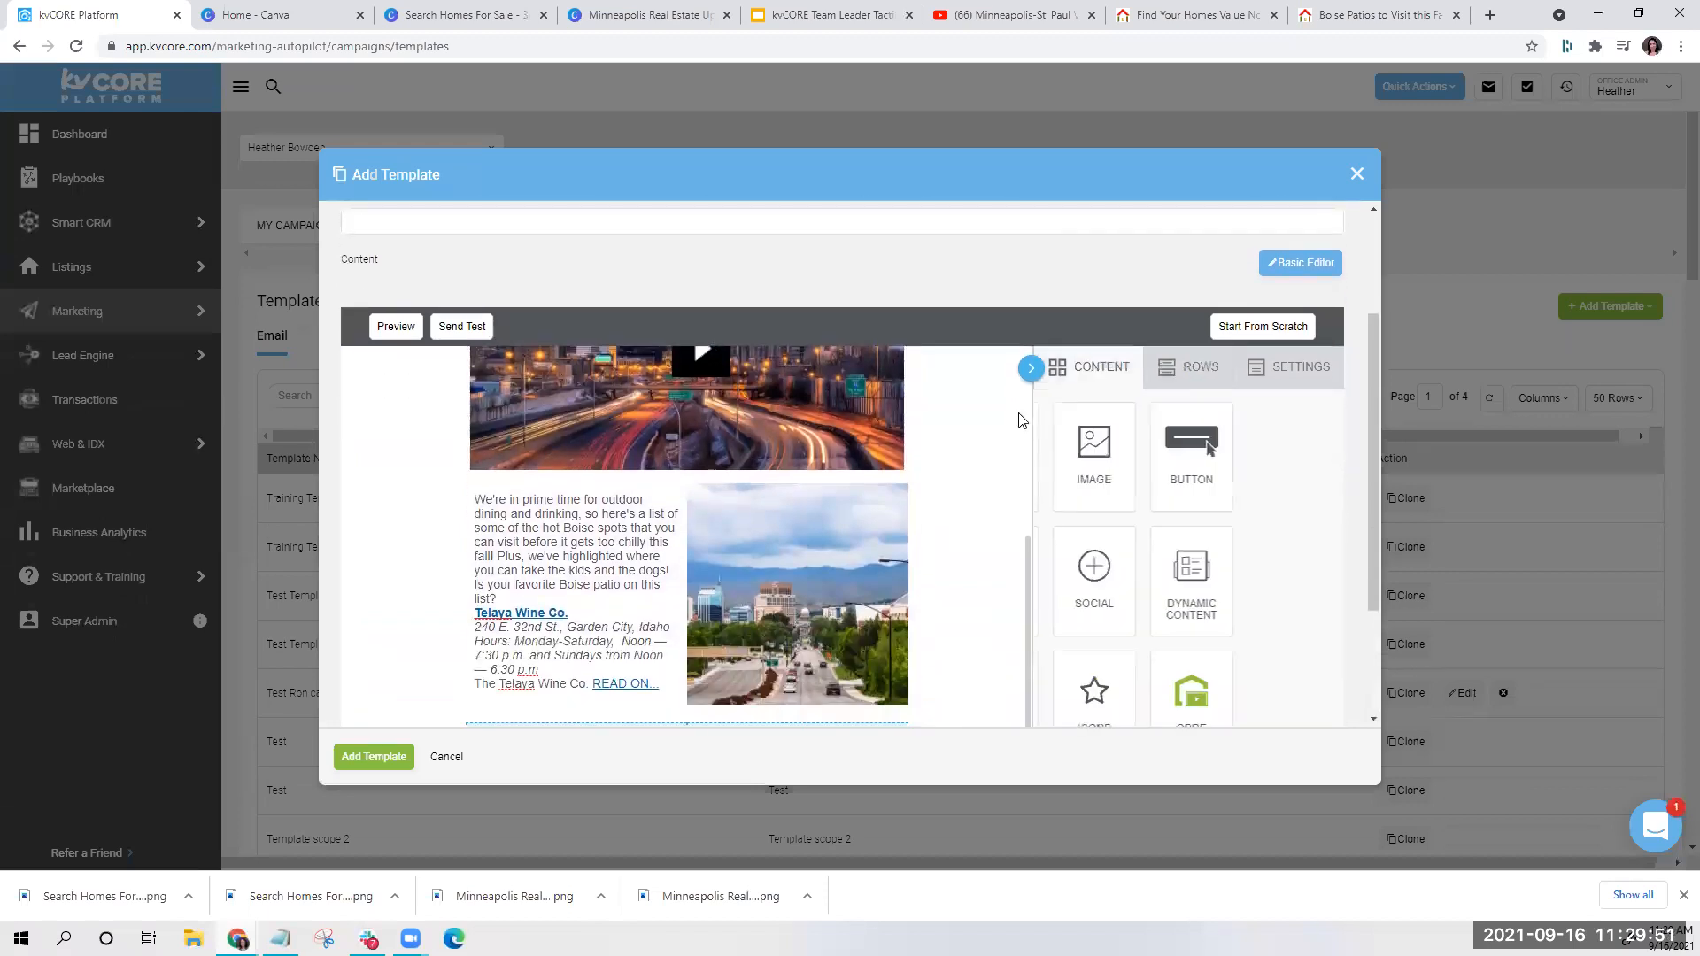
{"action": "scroll", "coordinate": [1010, 428], "scroll_direction": "down", "scroll_amount": 2}
{"action": "left_click_drag", "start_coordinate": [1146, 326], "coordinate": [637, 611]}
{"action": "left_click_drag", "start_coordinate": [1191, 301], "coordinate": [865, 569]}
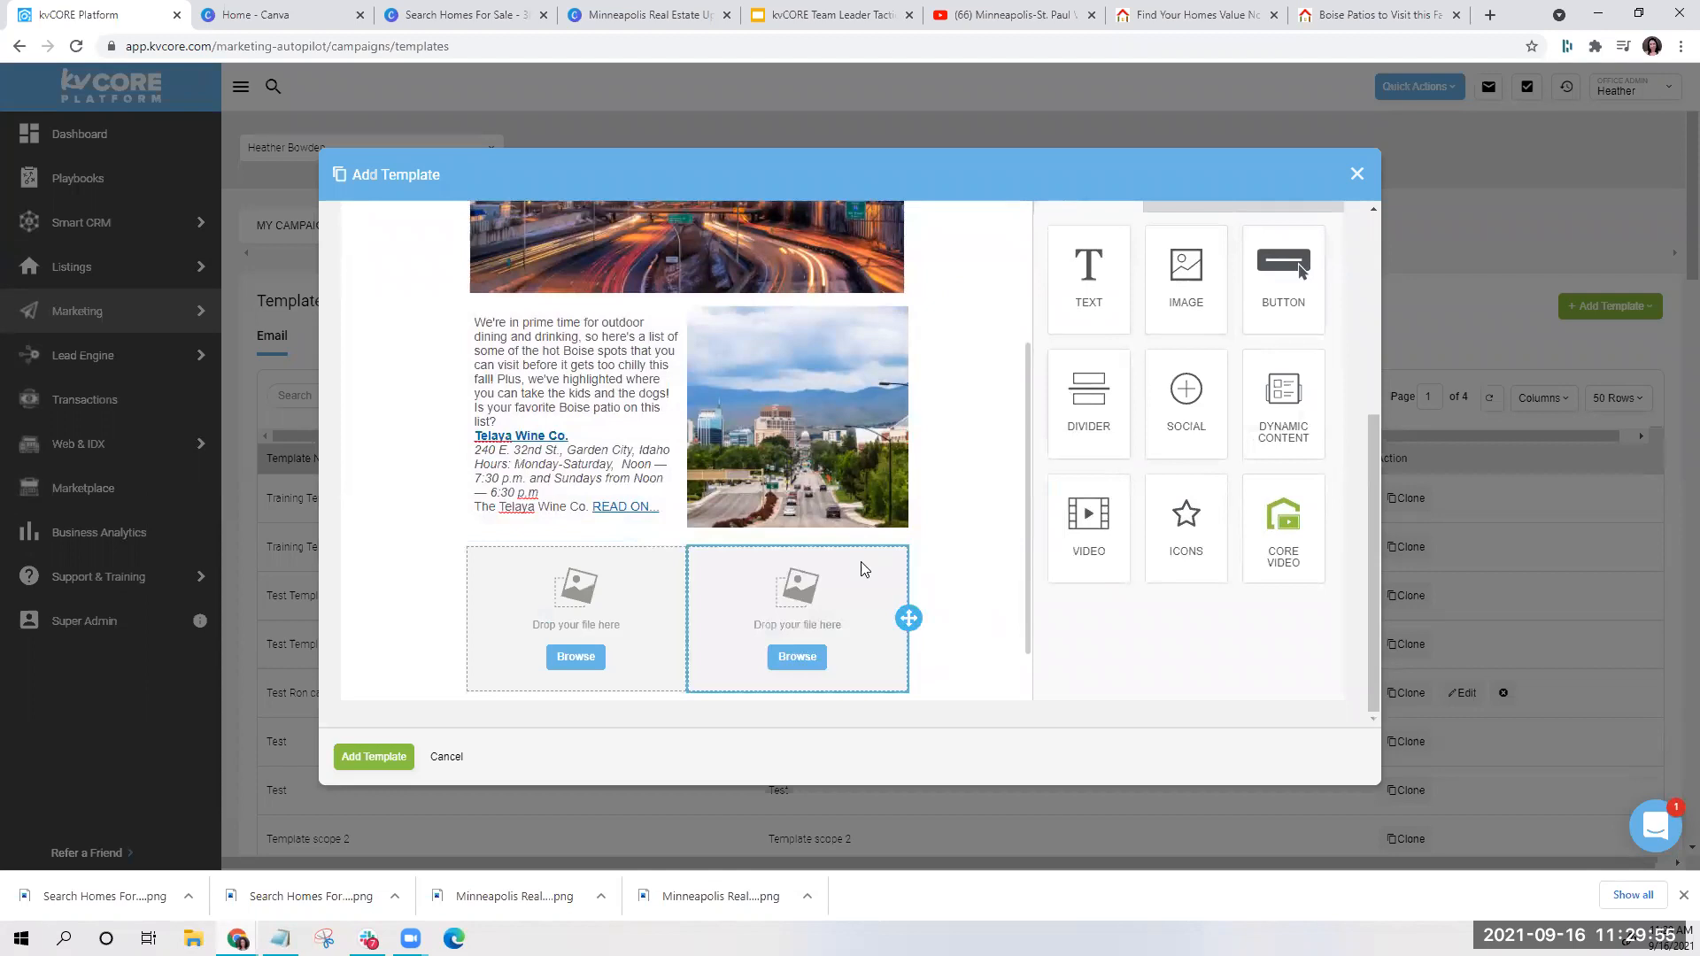
{"action": "scroll", "coordinate": [925, 503], "scroll_direction": "down", "scroll_amount": 1}
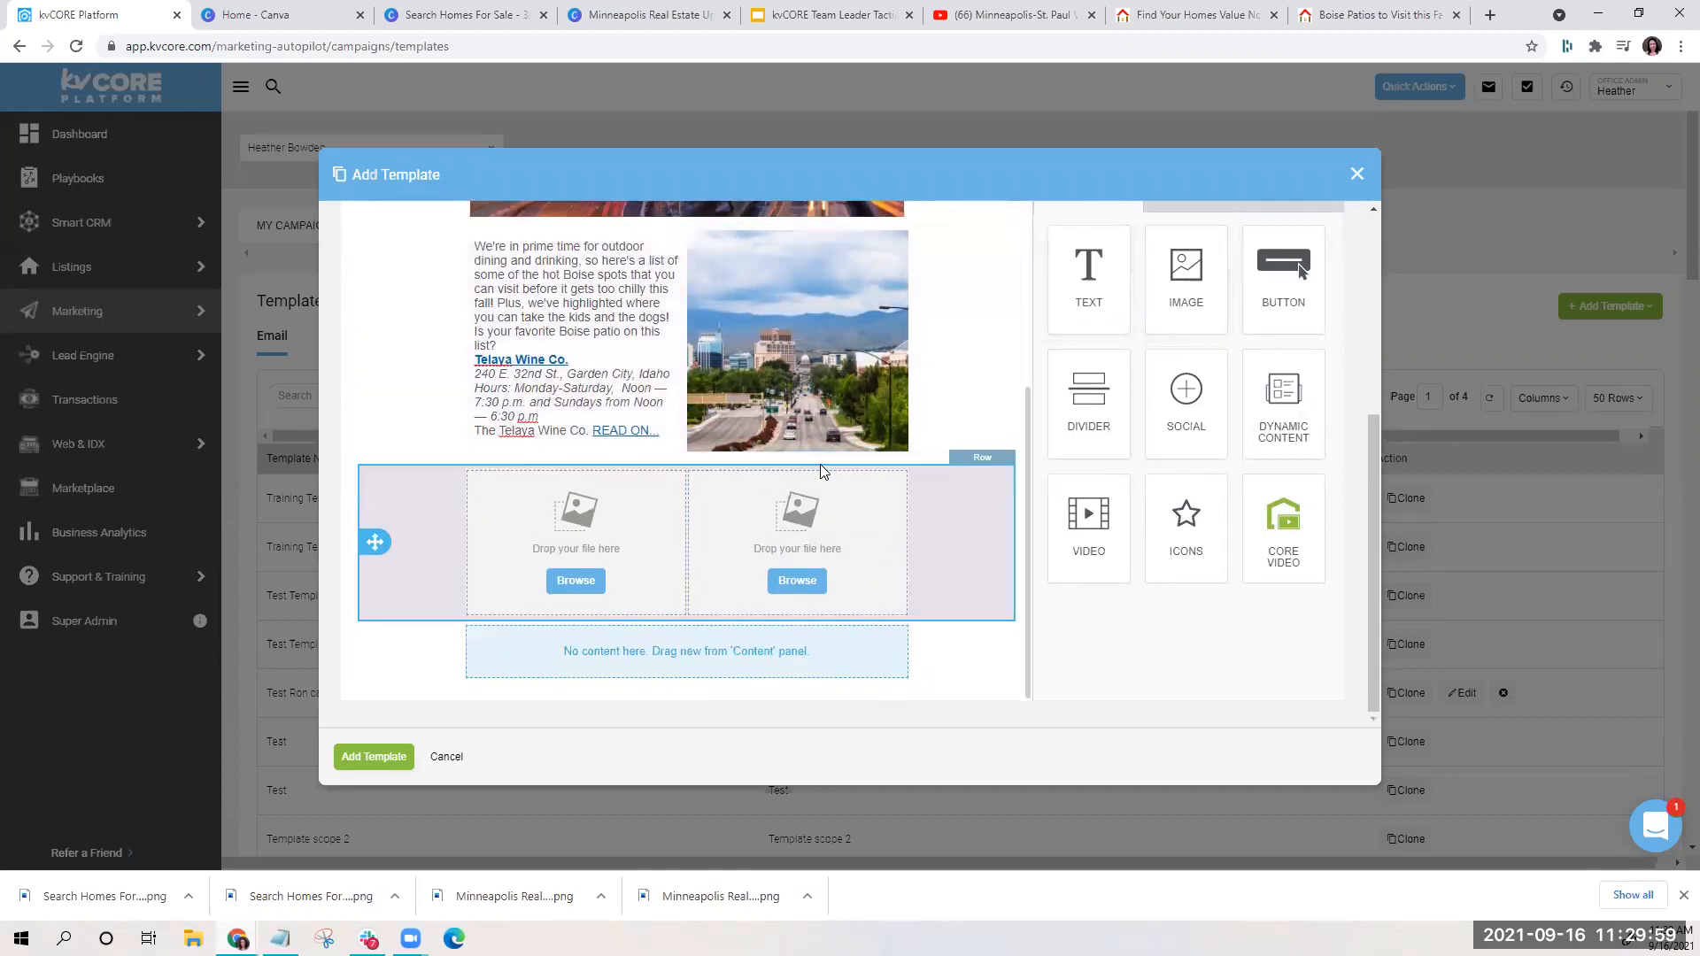
Move the empty single-column row above the two image placeholders and insert a divider in it
{"action": "left_click_drag", "start_coordinate": [376, 651], "coordinate": [390, 489]}
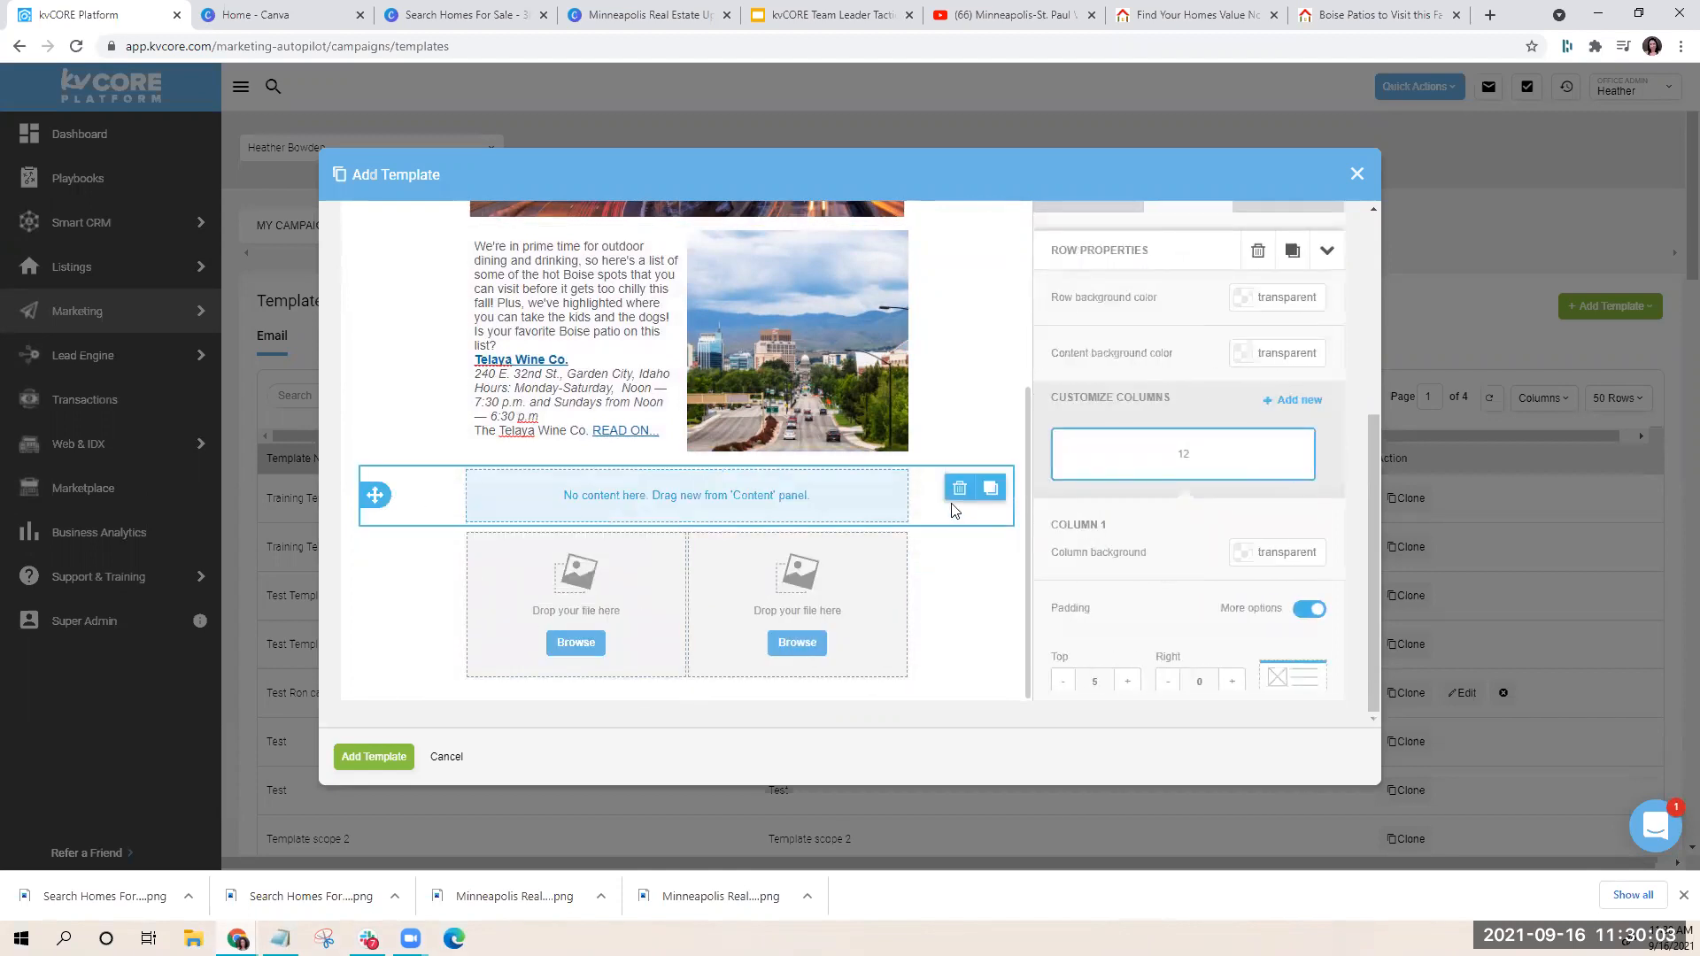
{"action": "scroll", "coordinate": [1109, 252], "scroll_direction": "up", "scroll_amount": 3}
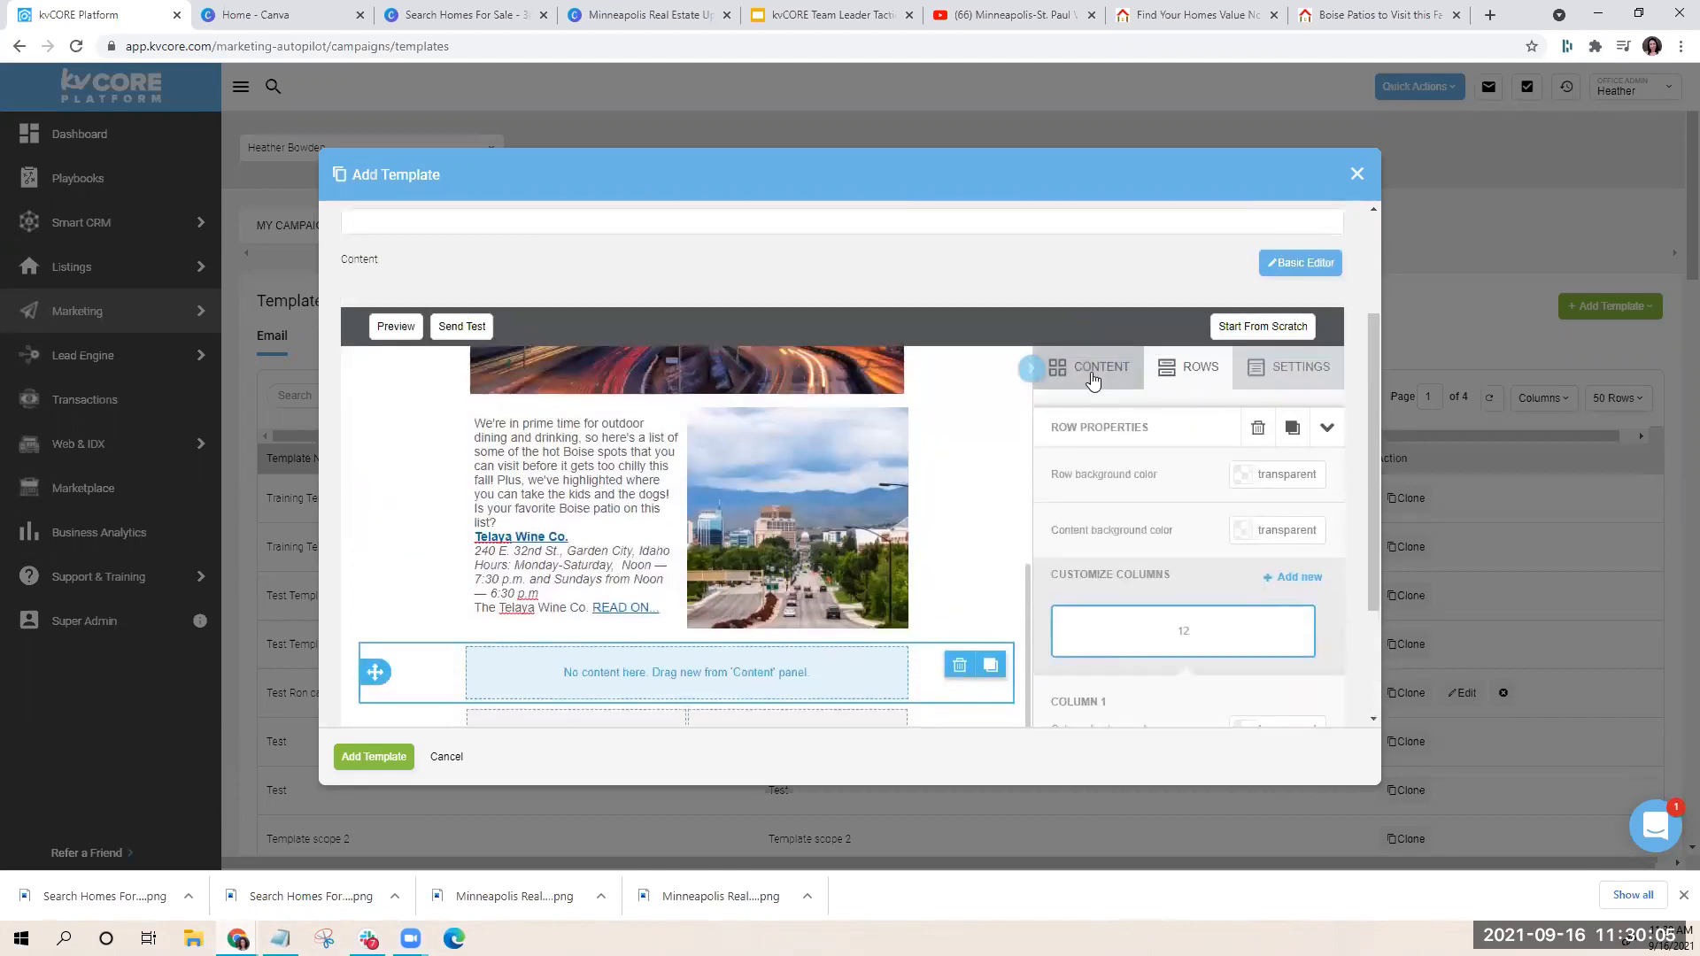
{"action": "left_click", "coordinate": [1098, 364]}
{"action": "scroll", "coordinate": [1100, 360], "scroll_direction": "down", "scroll_amount": 3}
{"action": "left_click_drag", "start_coordinate": [1100, 360], "coordinate": [797, 500]}
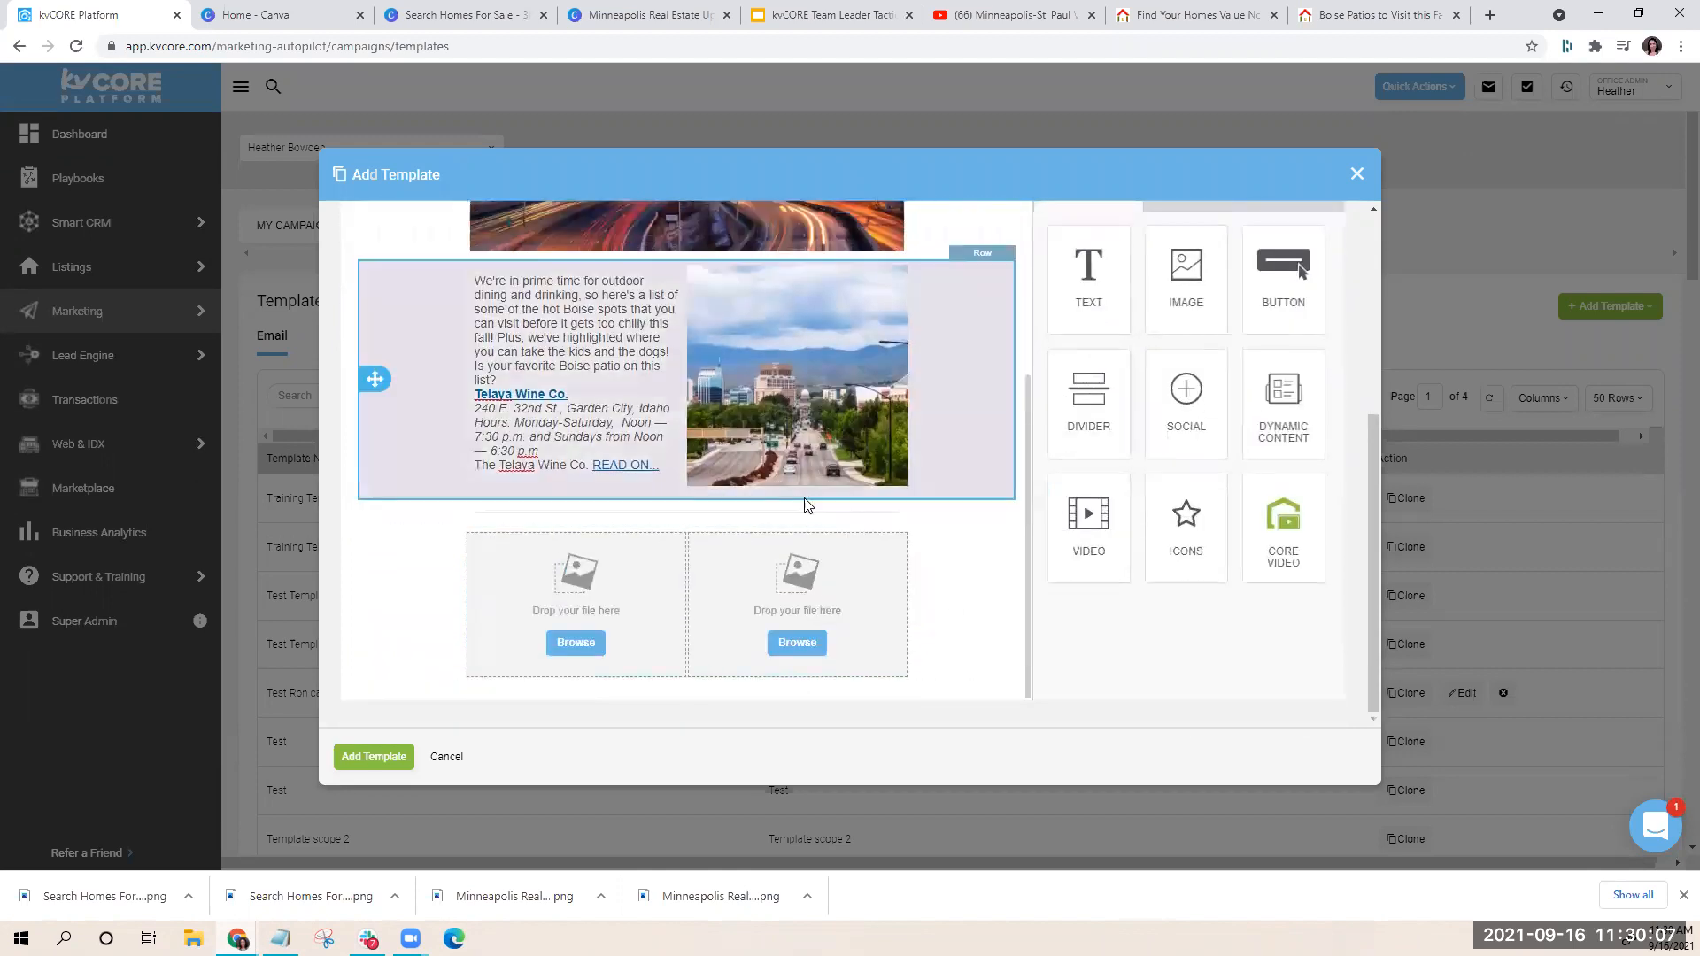
Insert the Search Homes For Sale image in the first placeholder and the Get My Home Value image in the second
{"action": "left_click", "coordinate": [574, 645]}
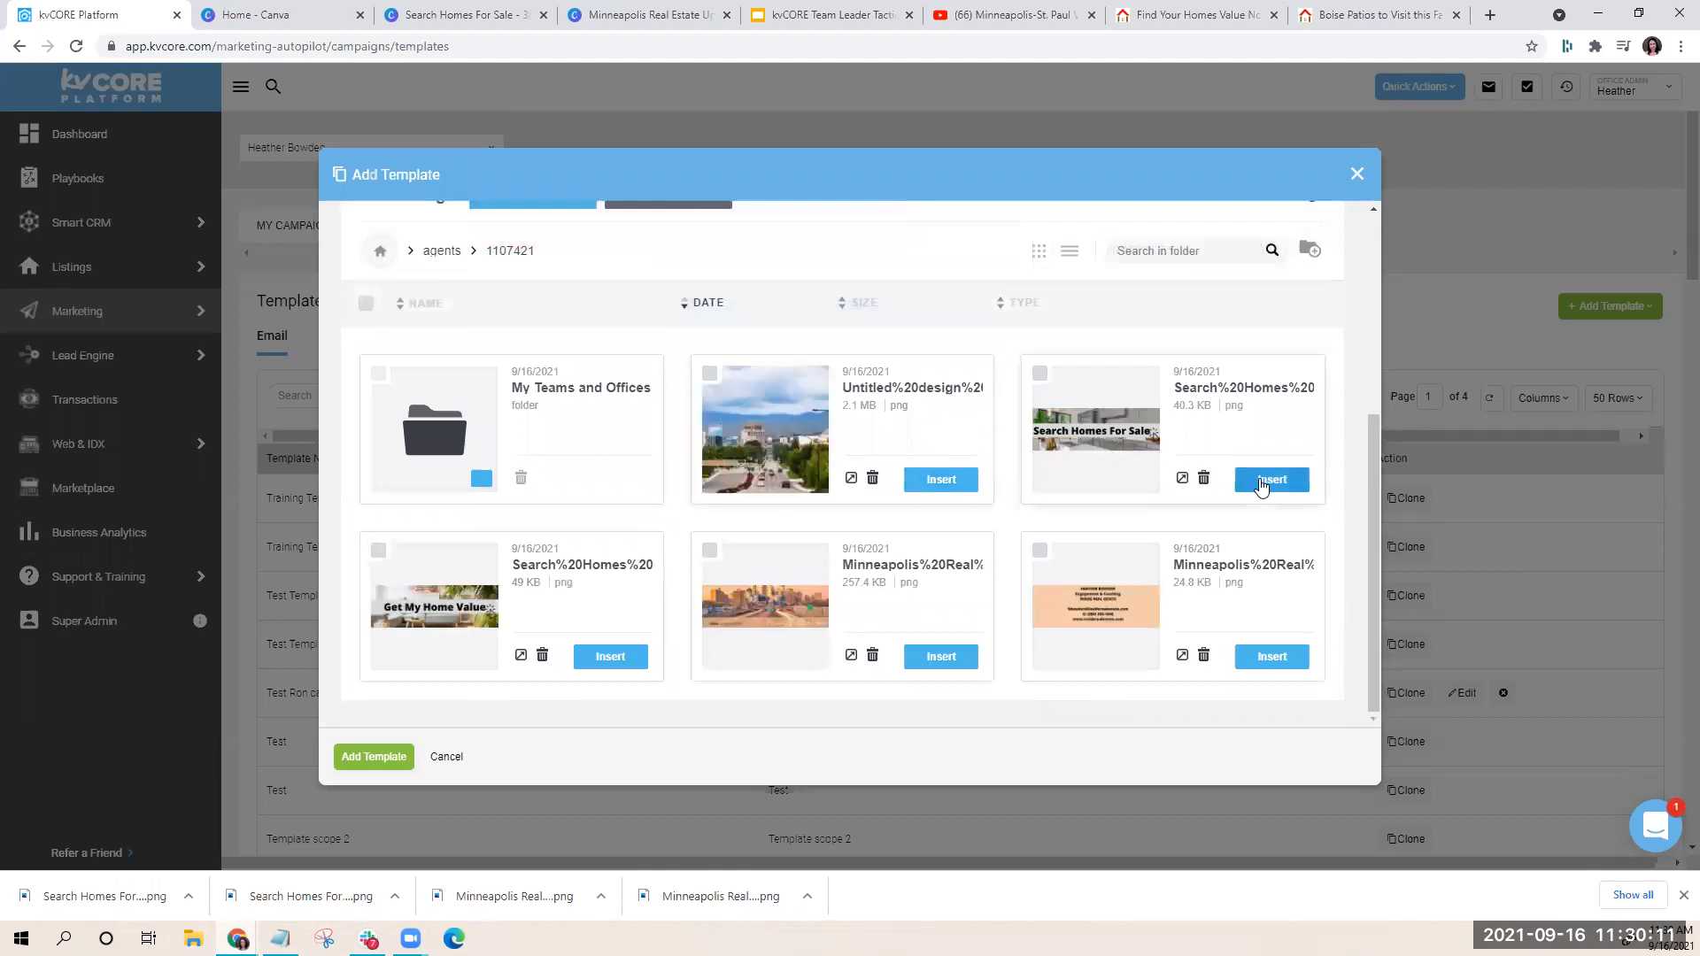
{"action": "left_click", "coordinate": [1271, 479]}
{"action": "left_click", "coordinate": [791, 641]}
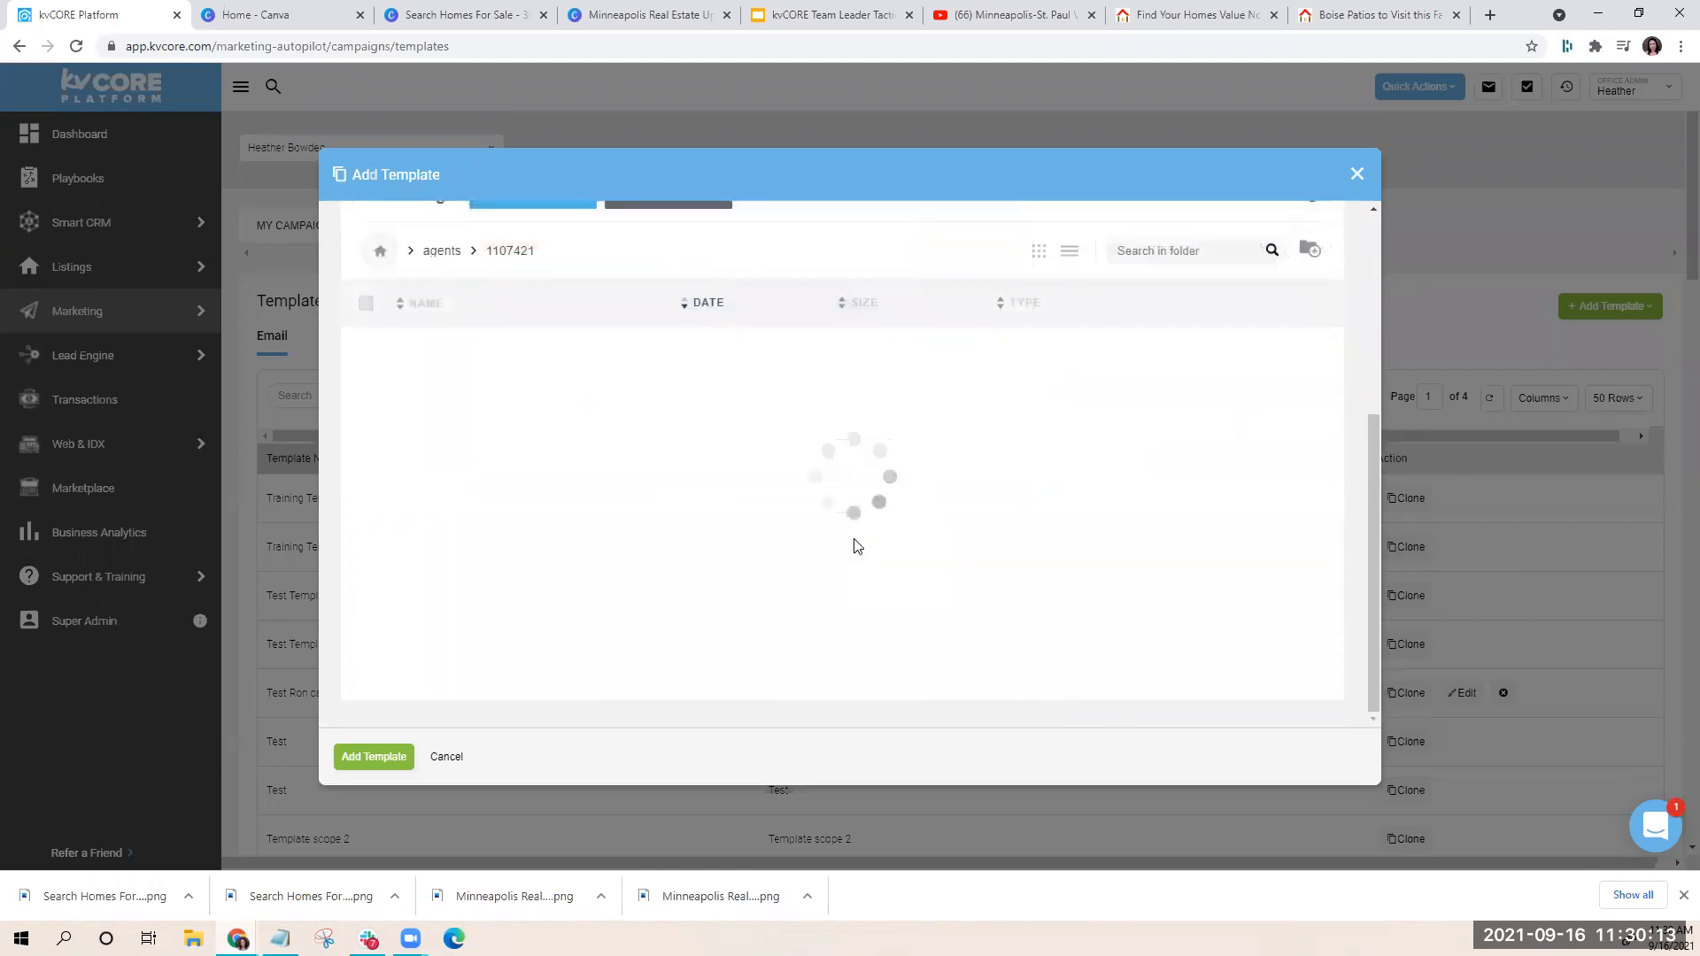
{"action": "left_click", "coordinate": [604, 664]}
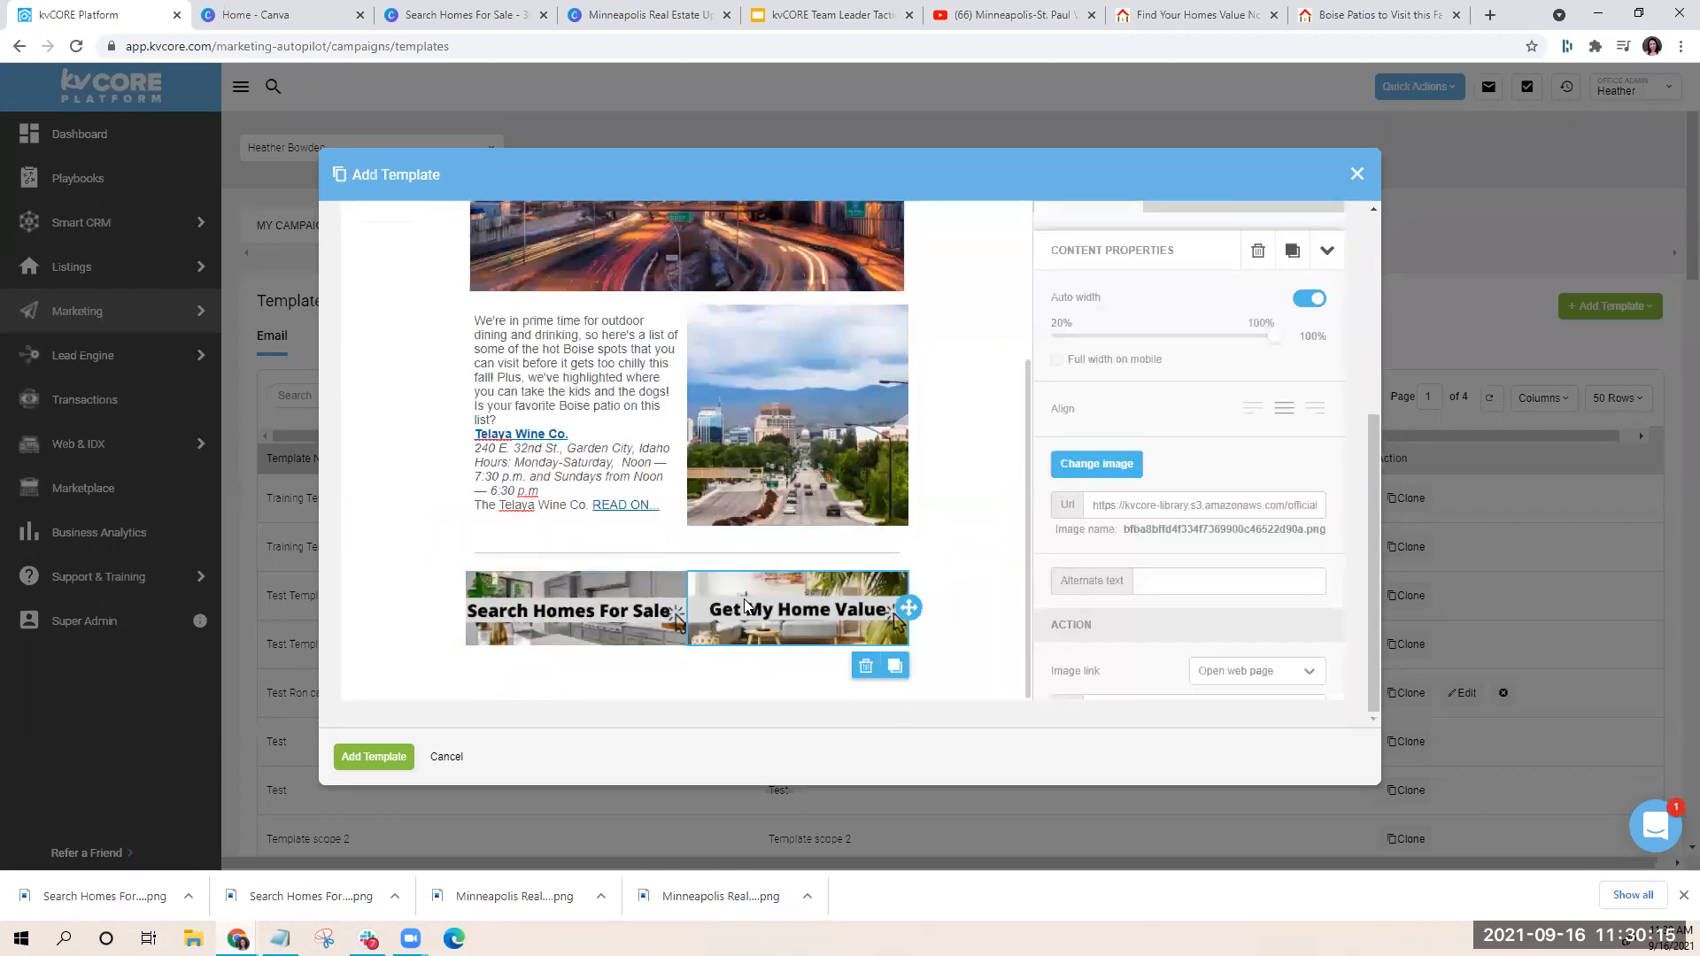
Set the padding on all sides to 5 for both the Get My Home Value and Search Homes For Sale images
{"action": "scroll", "coordinate": [1296, 497], "scroll_direction": "down", "scroll_amount": 3}
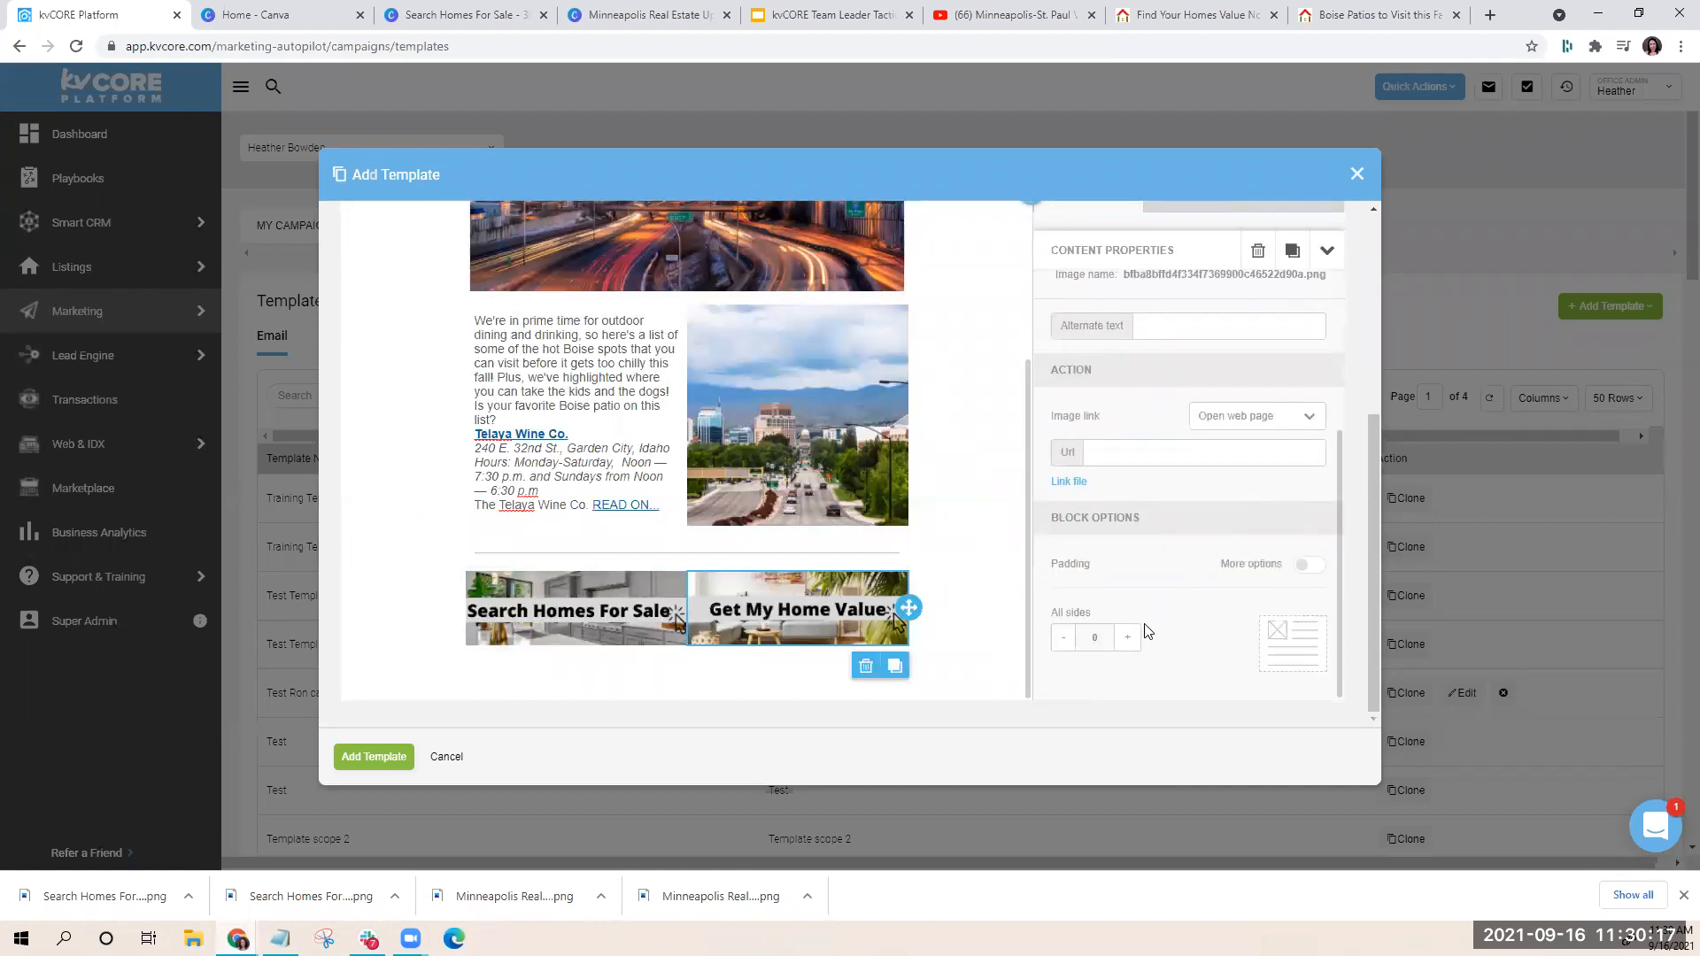
{"action": "left_click", "coordinate": [613, 620]}
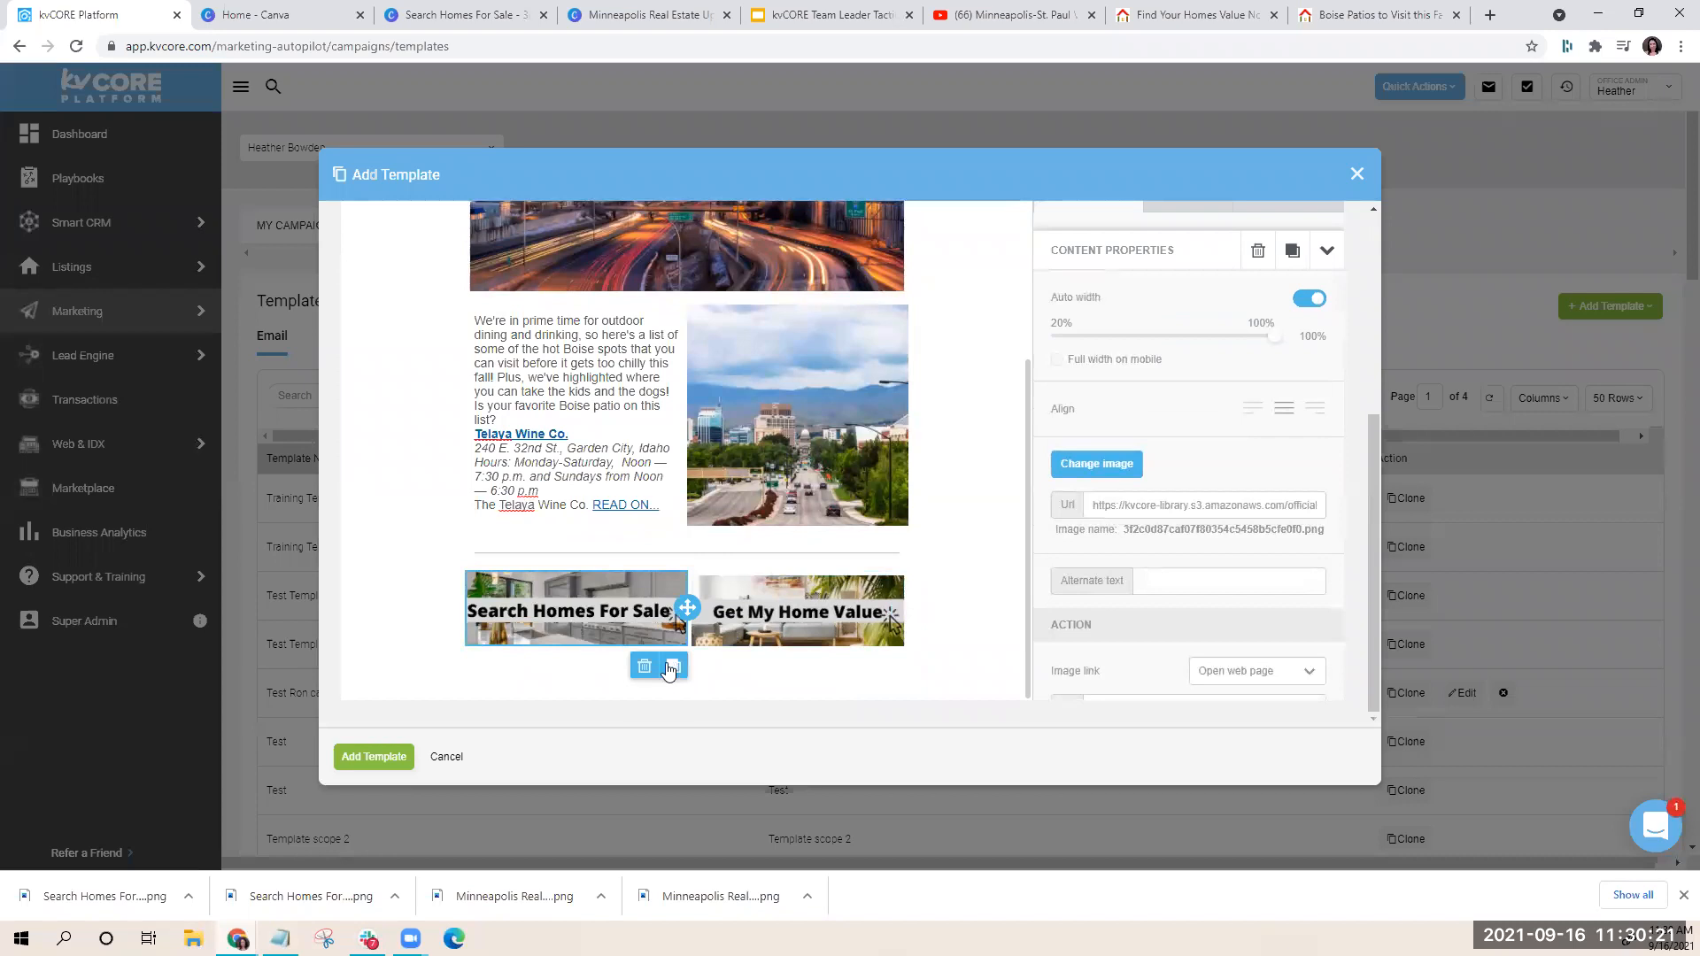
{"action": "scroll", "coordinate": [1119, 619], "scroll_direction": "down", "scroll_amount": 3}
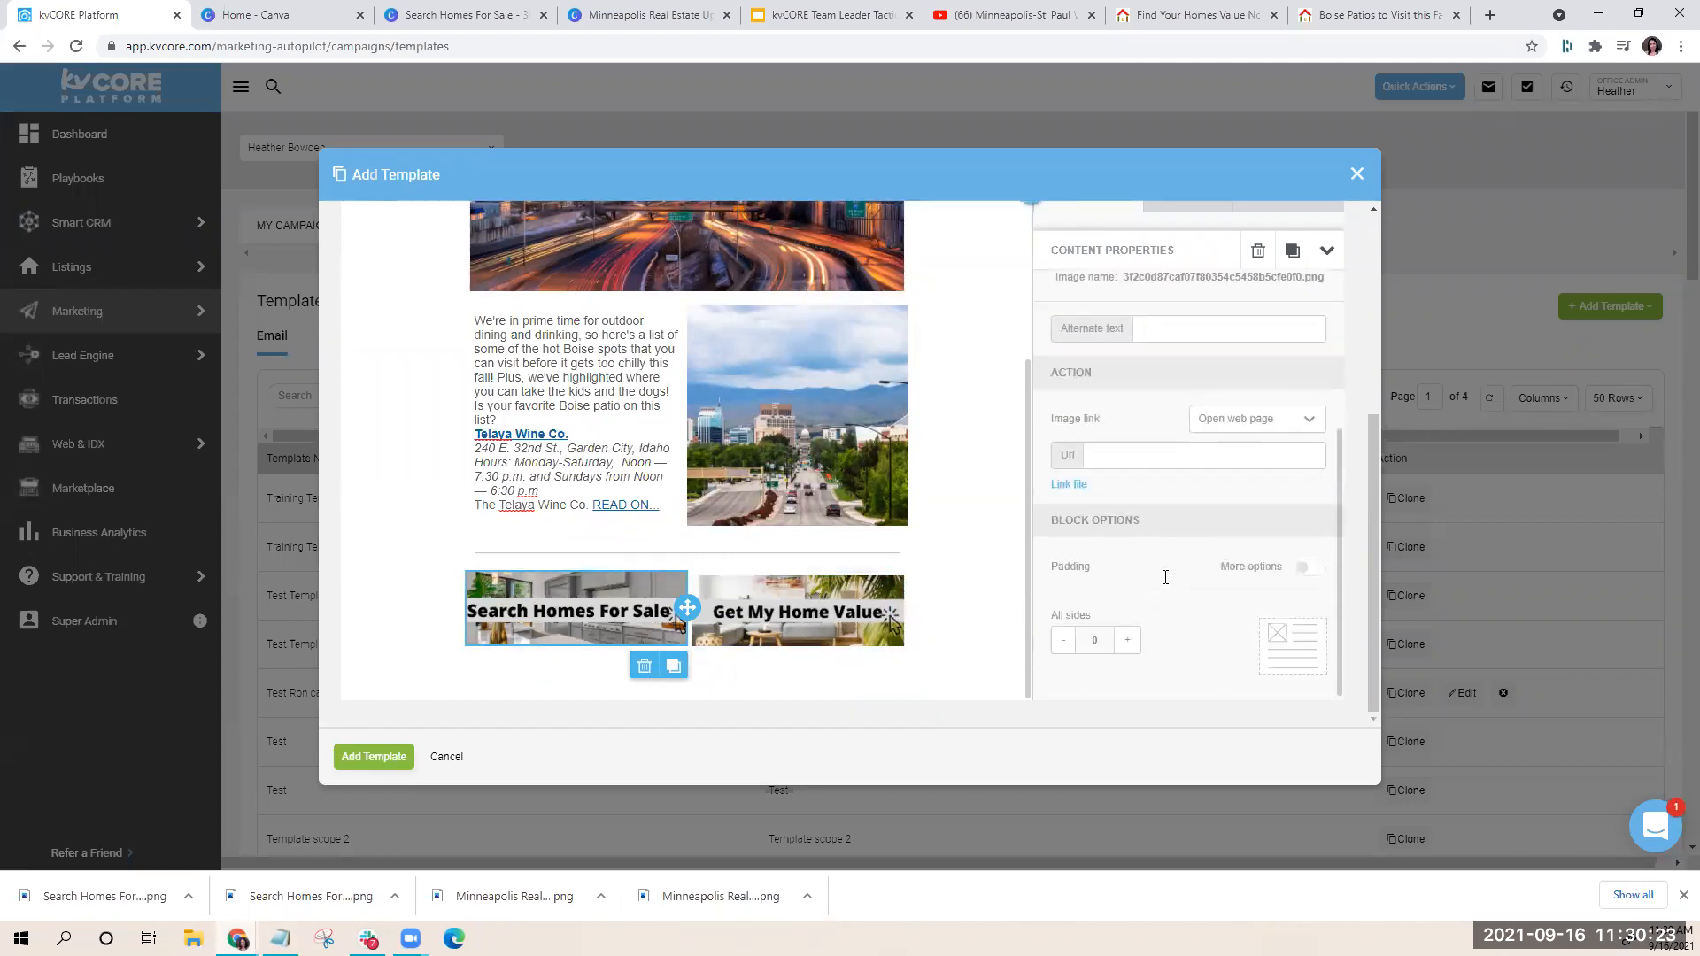
{"action": "left_click", "coordinate": [1128, 639]}
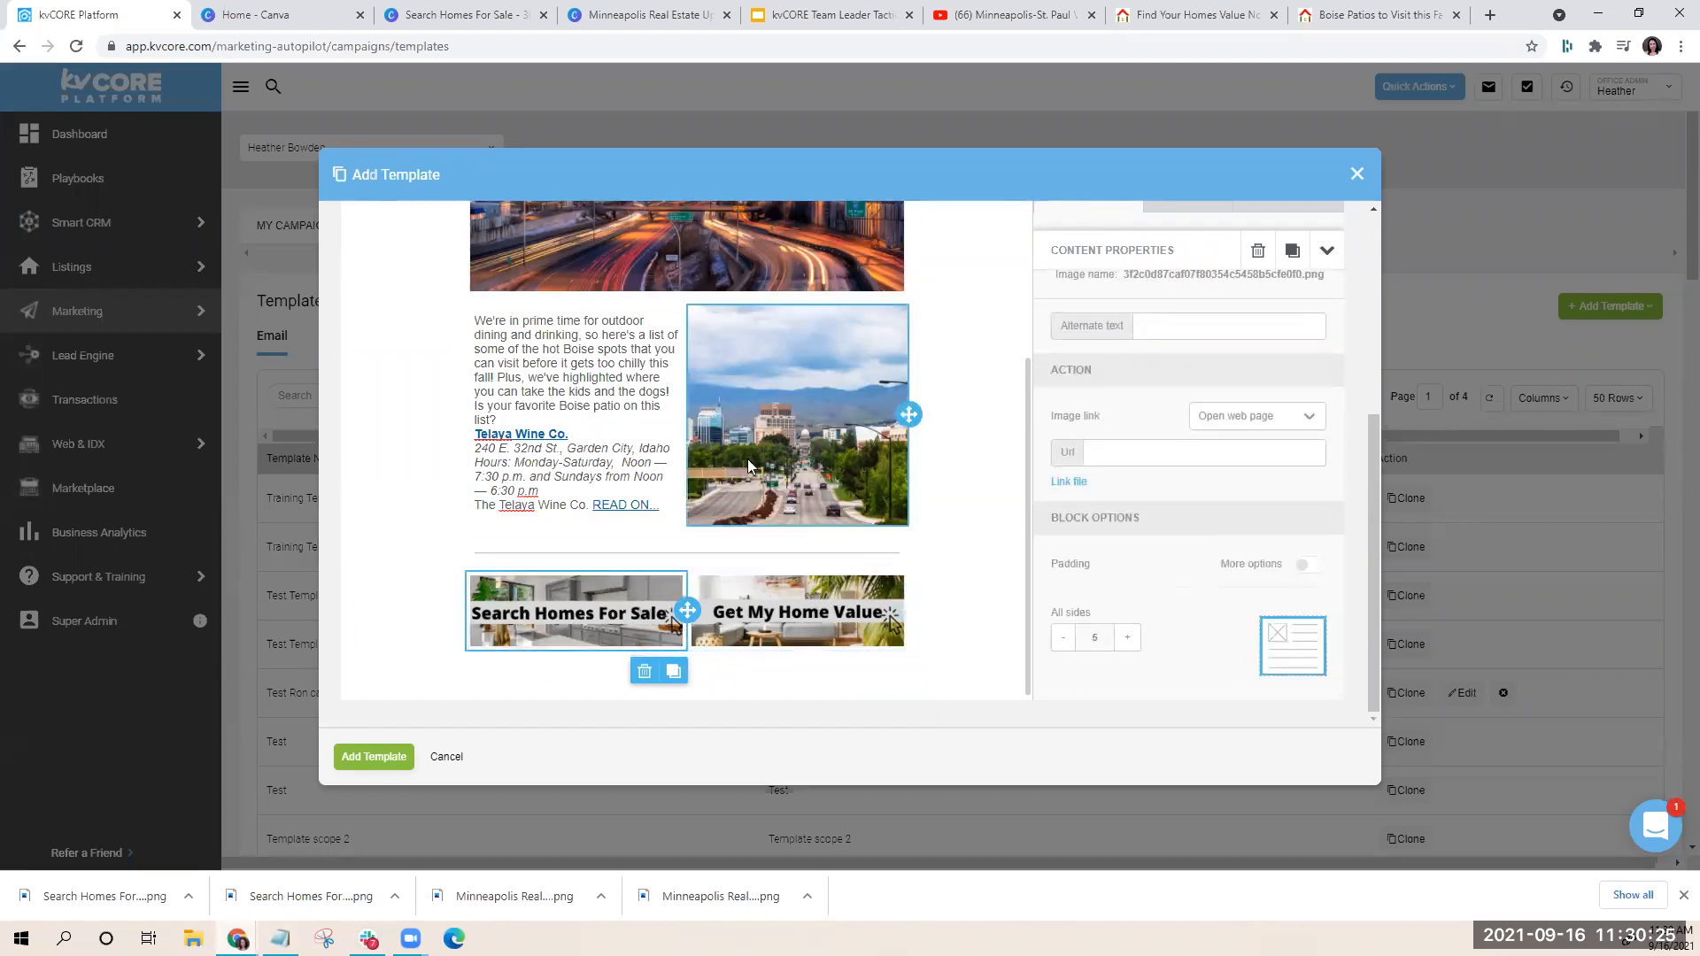
{"action": "scroll", "coordinate": [615, 421], "scroll_direction": "up", "scroll_amount": 2}
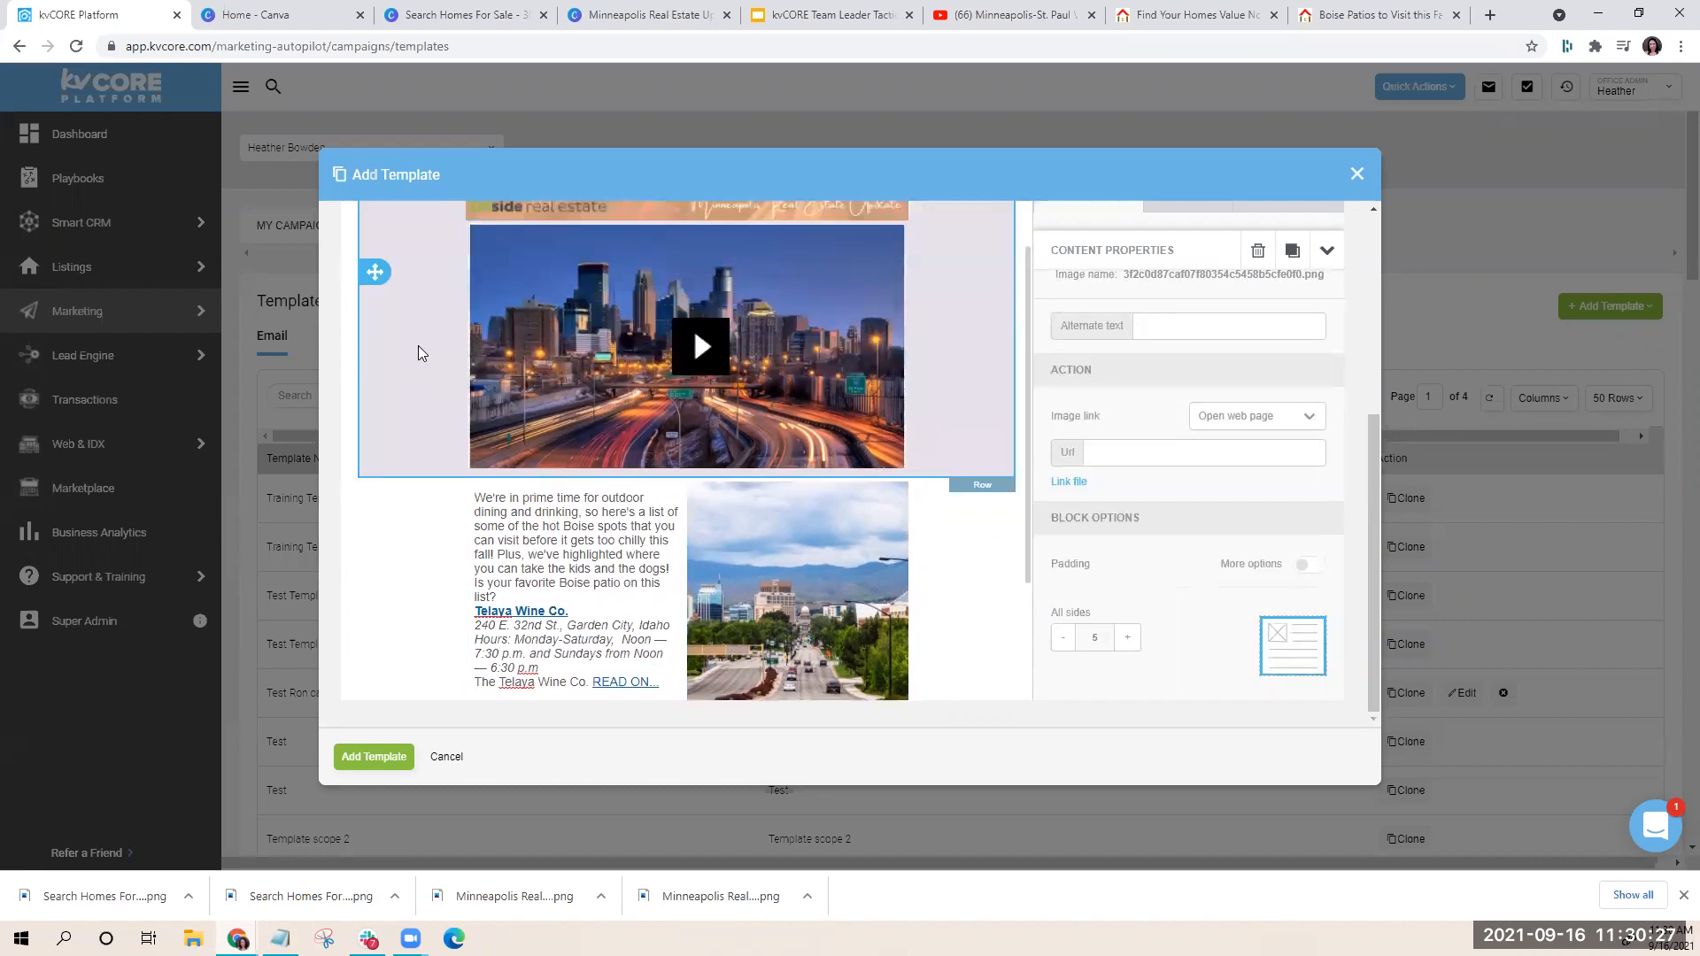
{"action": "left_click", "coordinate": [418, 344]}
{"action": "scroll", "coordinate": [693, 411], "scroll_direction": "up", "scroll_amount": 1}
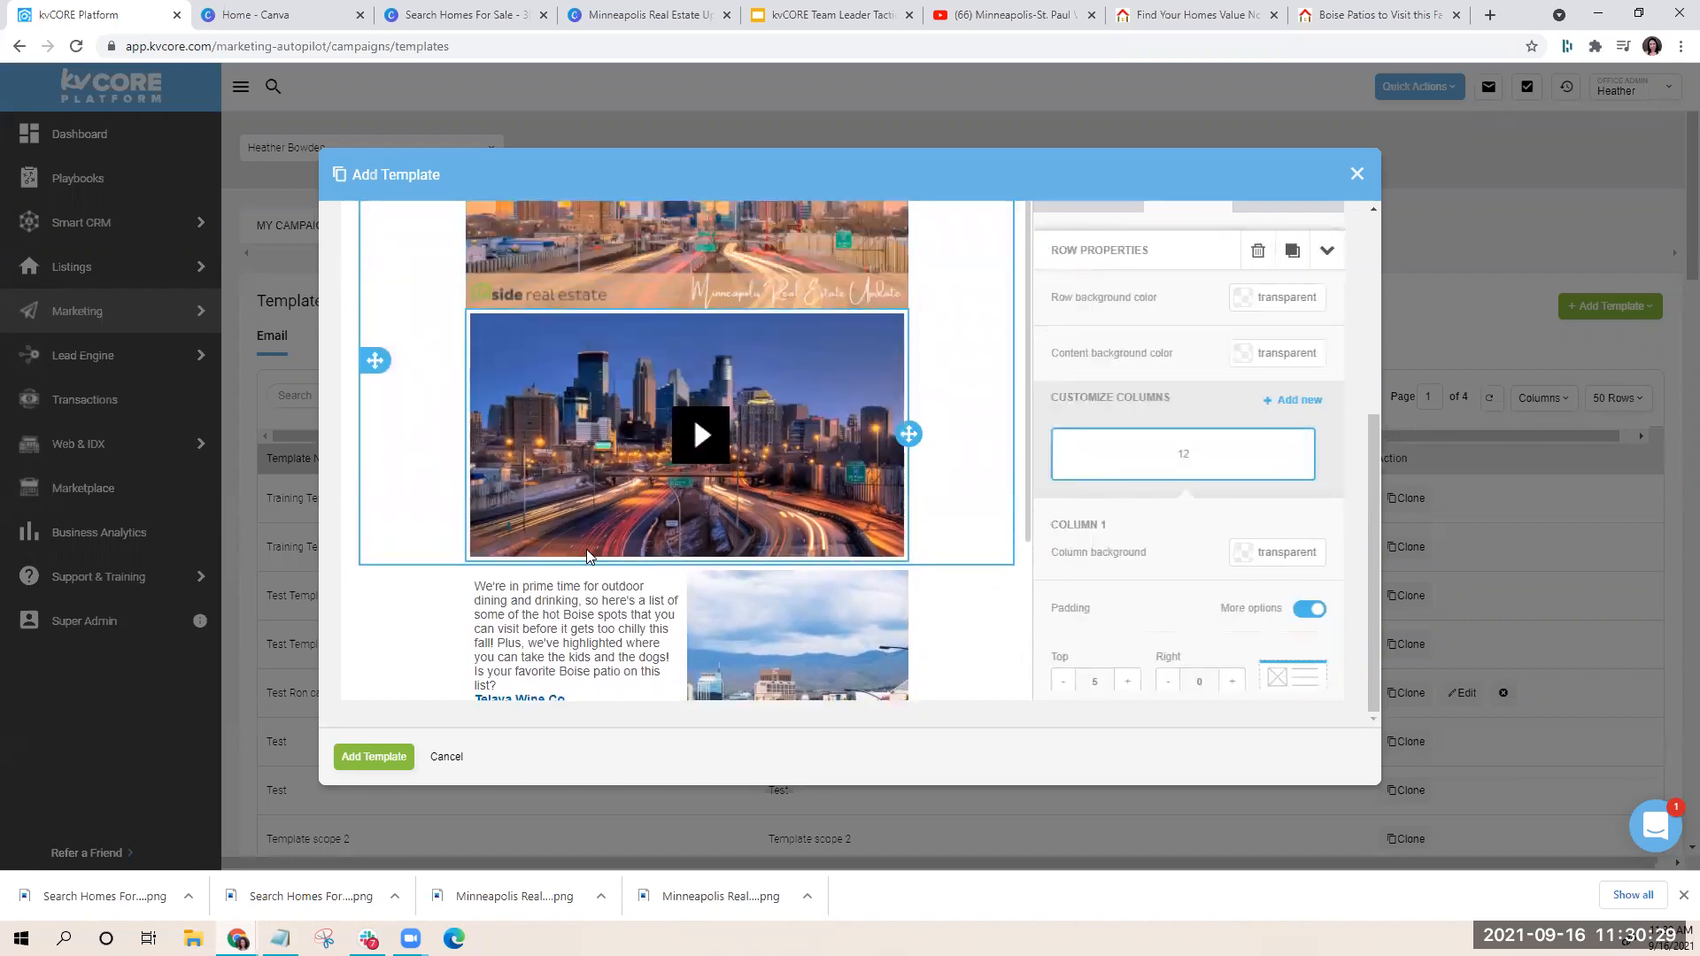
{"action": "scroll", "coordinate": [722, 366], "scroll_direction": "down", "scroll_amount": 3}
{"action": "left_click", "coordinate": [408, 480]}
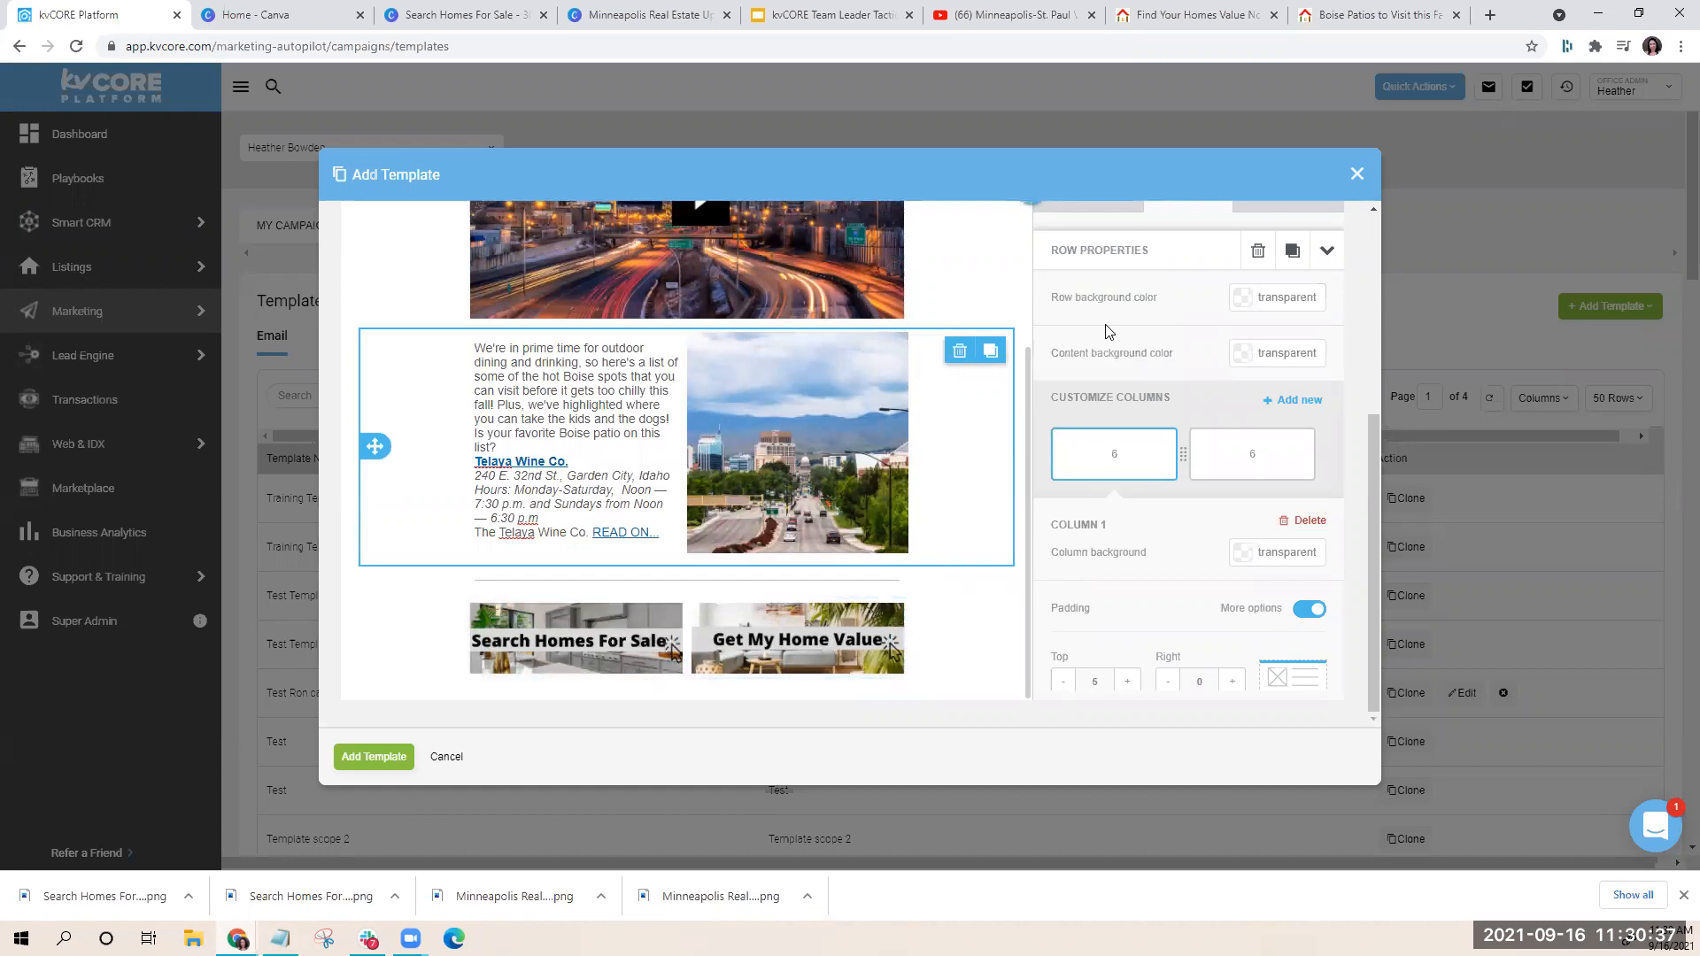
{"action": "scroll", "coordinate": [1106, 331], "scroll_direction": "up", "scroll_amount": 3}
{"action": "left_click", "coordinate": [1096, 370]}
{"action": "scroll", "coordinate": [1244, 335], "scroll_direction": "down", "scroll_amount": 3}
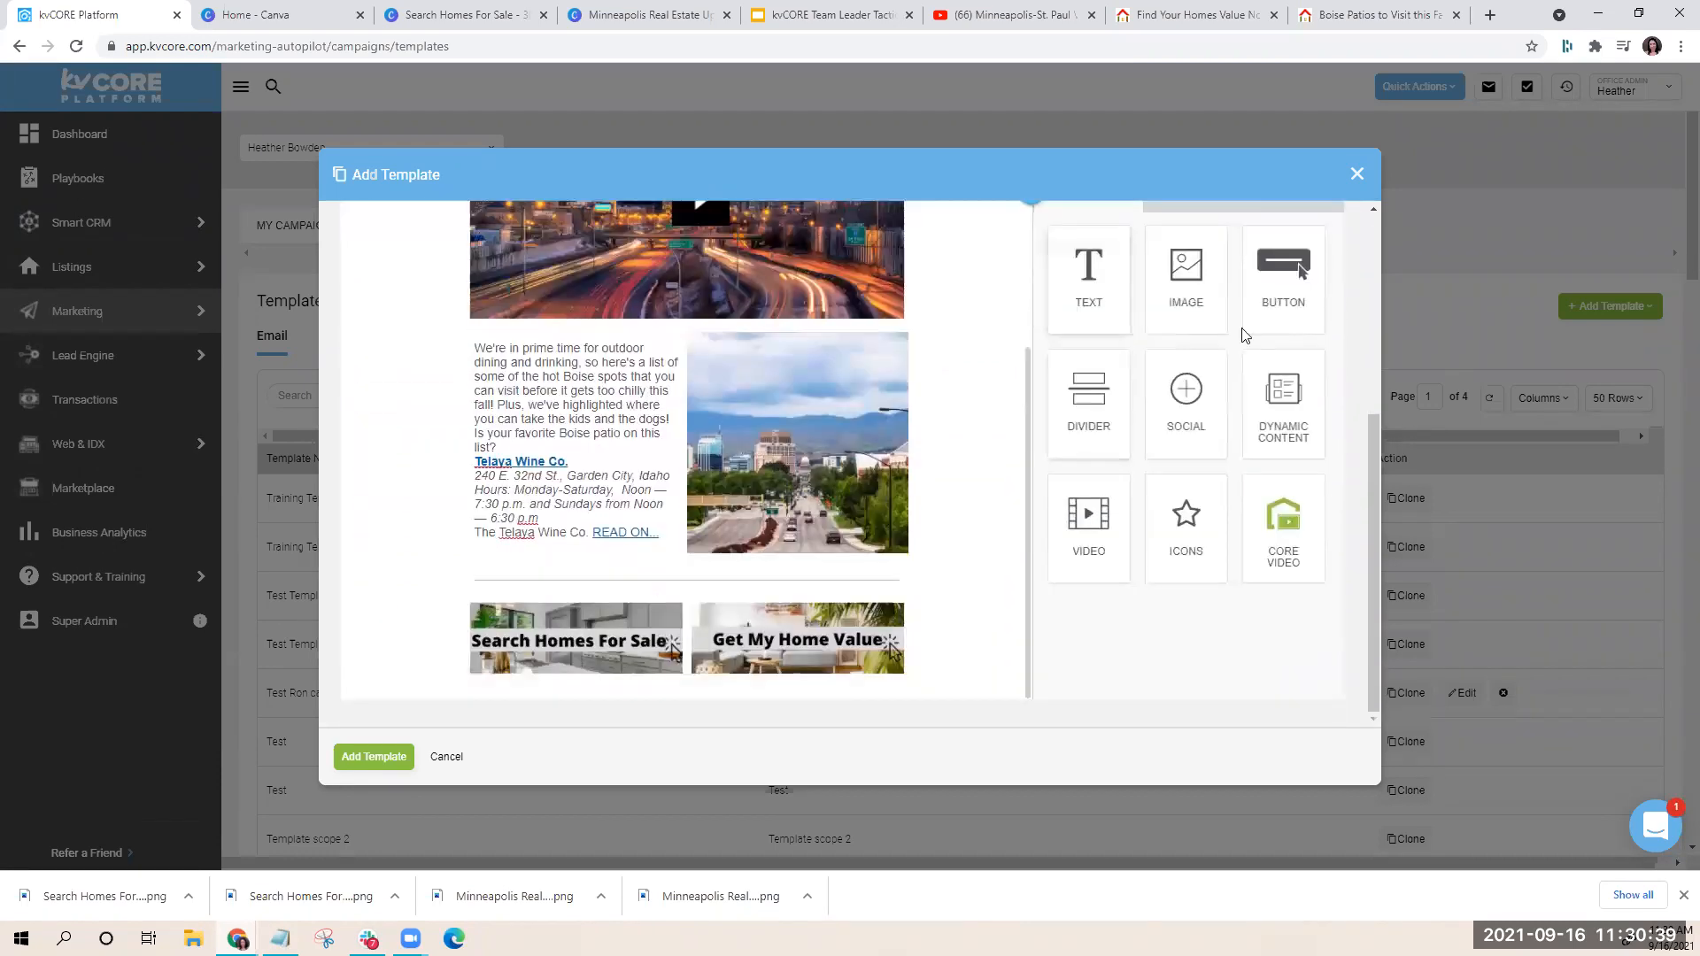
Add a single-column row below the Search Homes For Sale and Get My Home Value images
{"action": "scroll", "coordinate": [1196, 349], "scroll_direction": "up", "scroll_amount": 2}
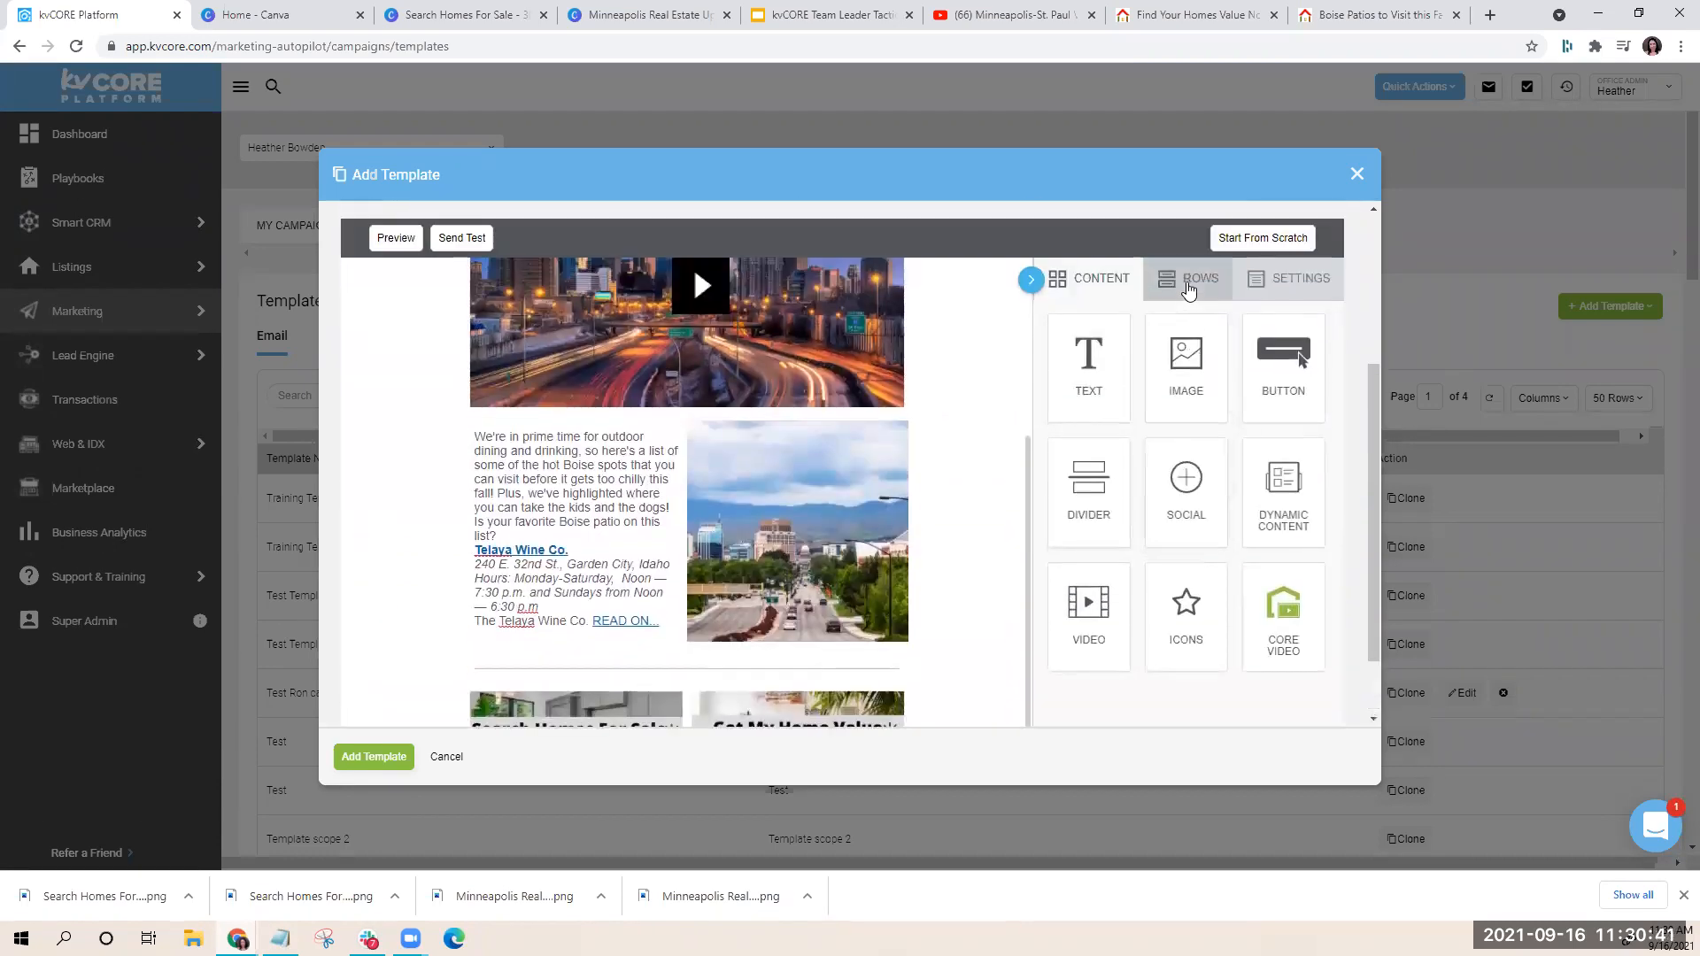
{"action": "left_click", "coordinate": [1189, 290]}
{"action": "scroll", "coordinate": [1060, 334], "scroll_direction": "down", "scroll_amount": 2}
{"action": "left_click_drag", "start_coordinate": [650, 699], "coordinate": [827, 615]}
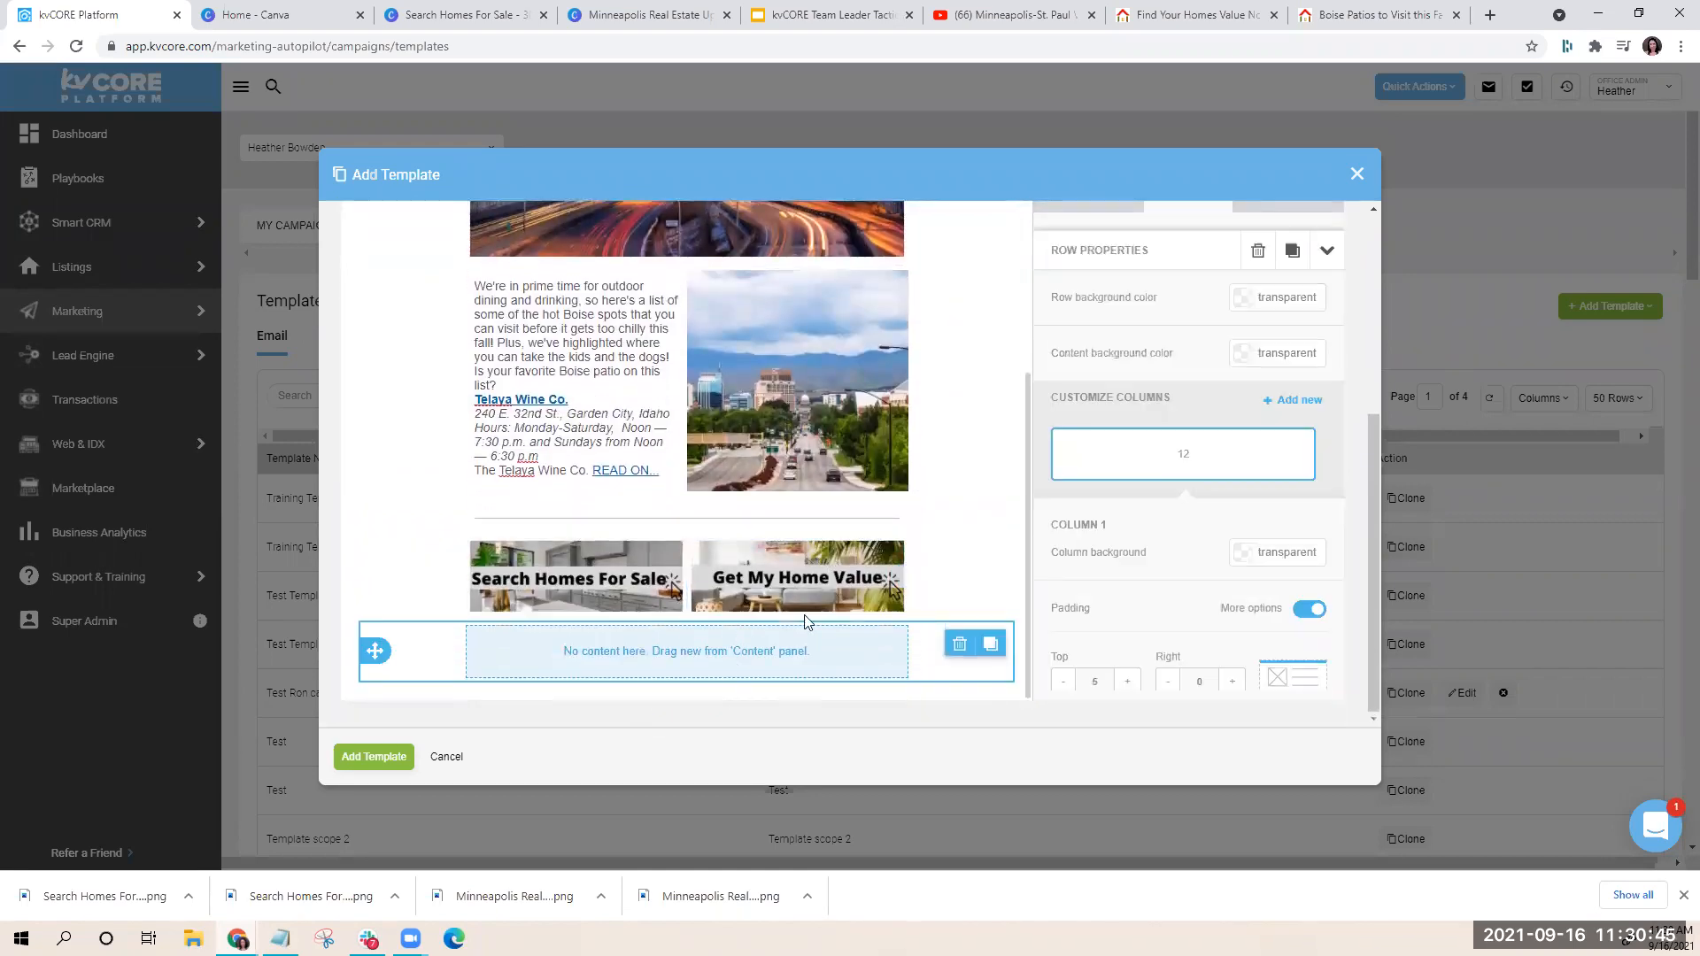
{"action": "scroll", "coordinate": [1172, 484], "scroll_direction": "down", "scroll_amount": 3}
Place an image block in the empty row at the end of the template and insert the peach contact banner image
{"action": "scroll", "coordinate": [1123, 330], "scroll_direction": "up", "scroll_amount": 2}
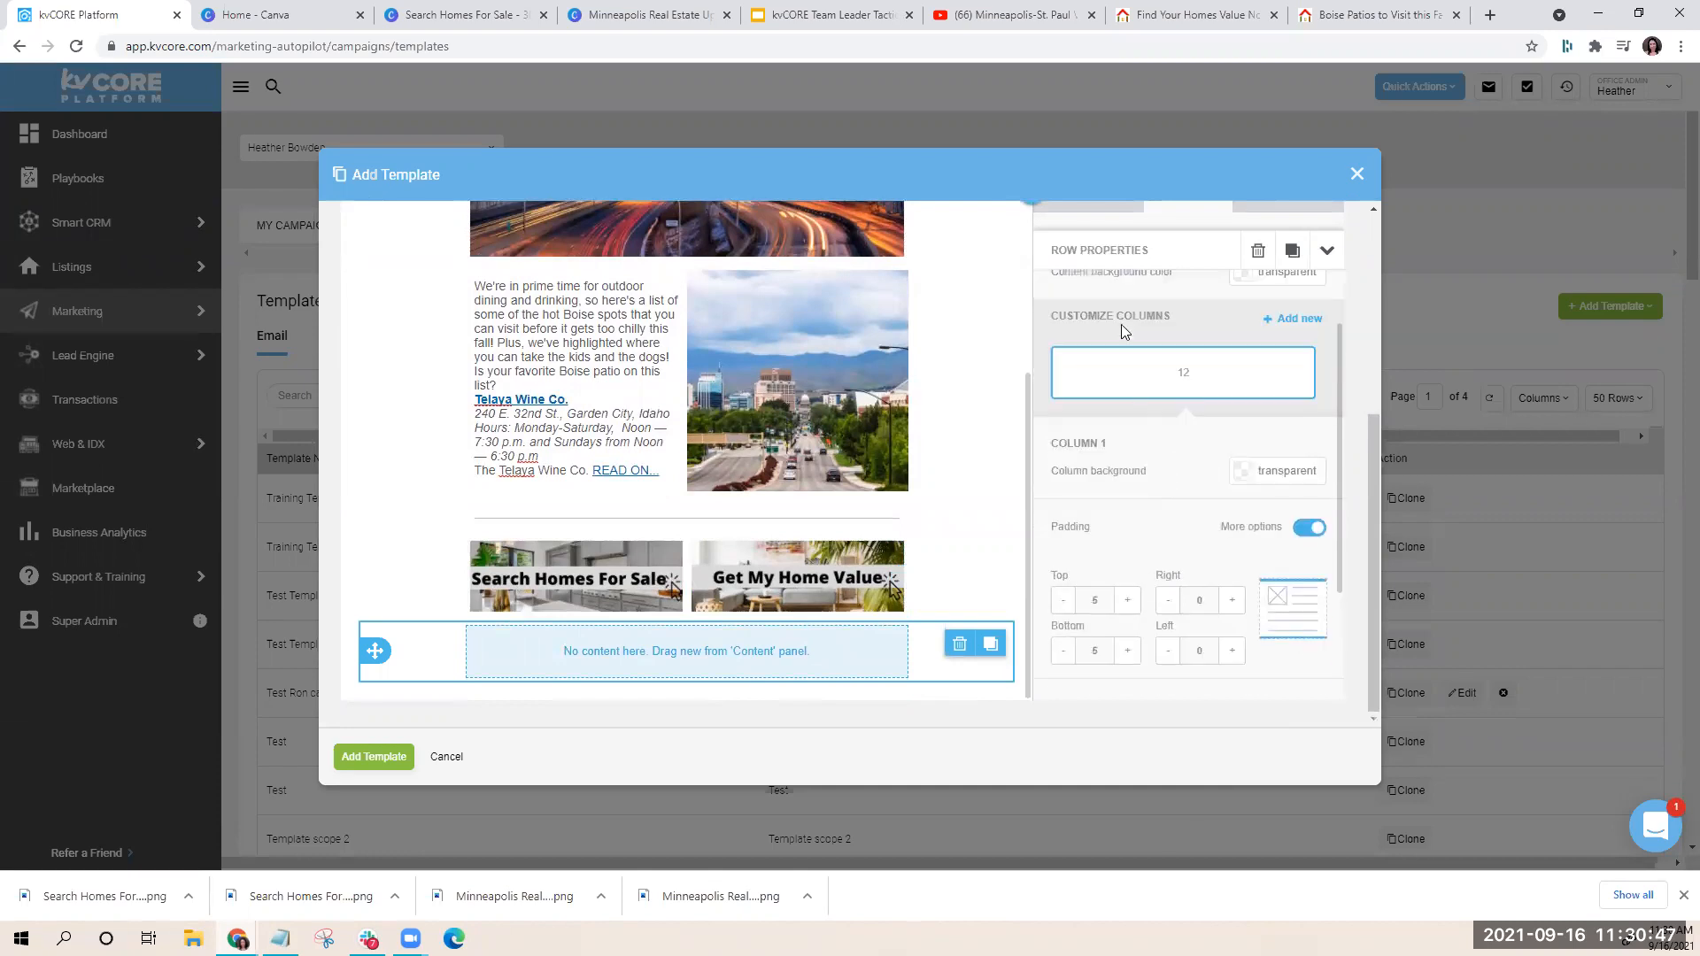
{"action": "scroll", "coordinate": [1121, 319], "scroll_direction": "up", "scroll_amount": 2}
{"action": "left_click", "coordinate": [1098, 370]}
{"action": "scroll", "coordinate": [1107, 354], "scroll_direction": "down", "scroll_amount": 2}
{"action": "left_click_drag", "start_coordinate": [1178, 292], "coordinate": [773, 680]}
{"action": "scroll", "coordinate": [708, 656], "scroll_direction": "down", "scroll_amount": 1}
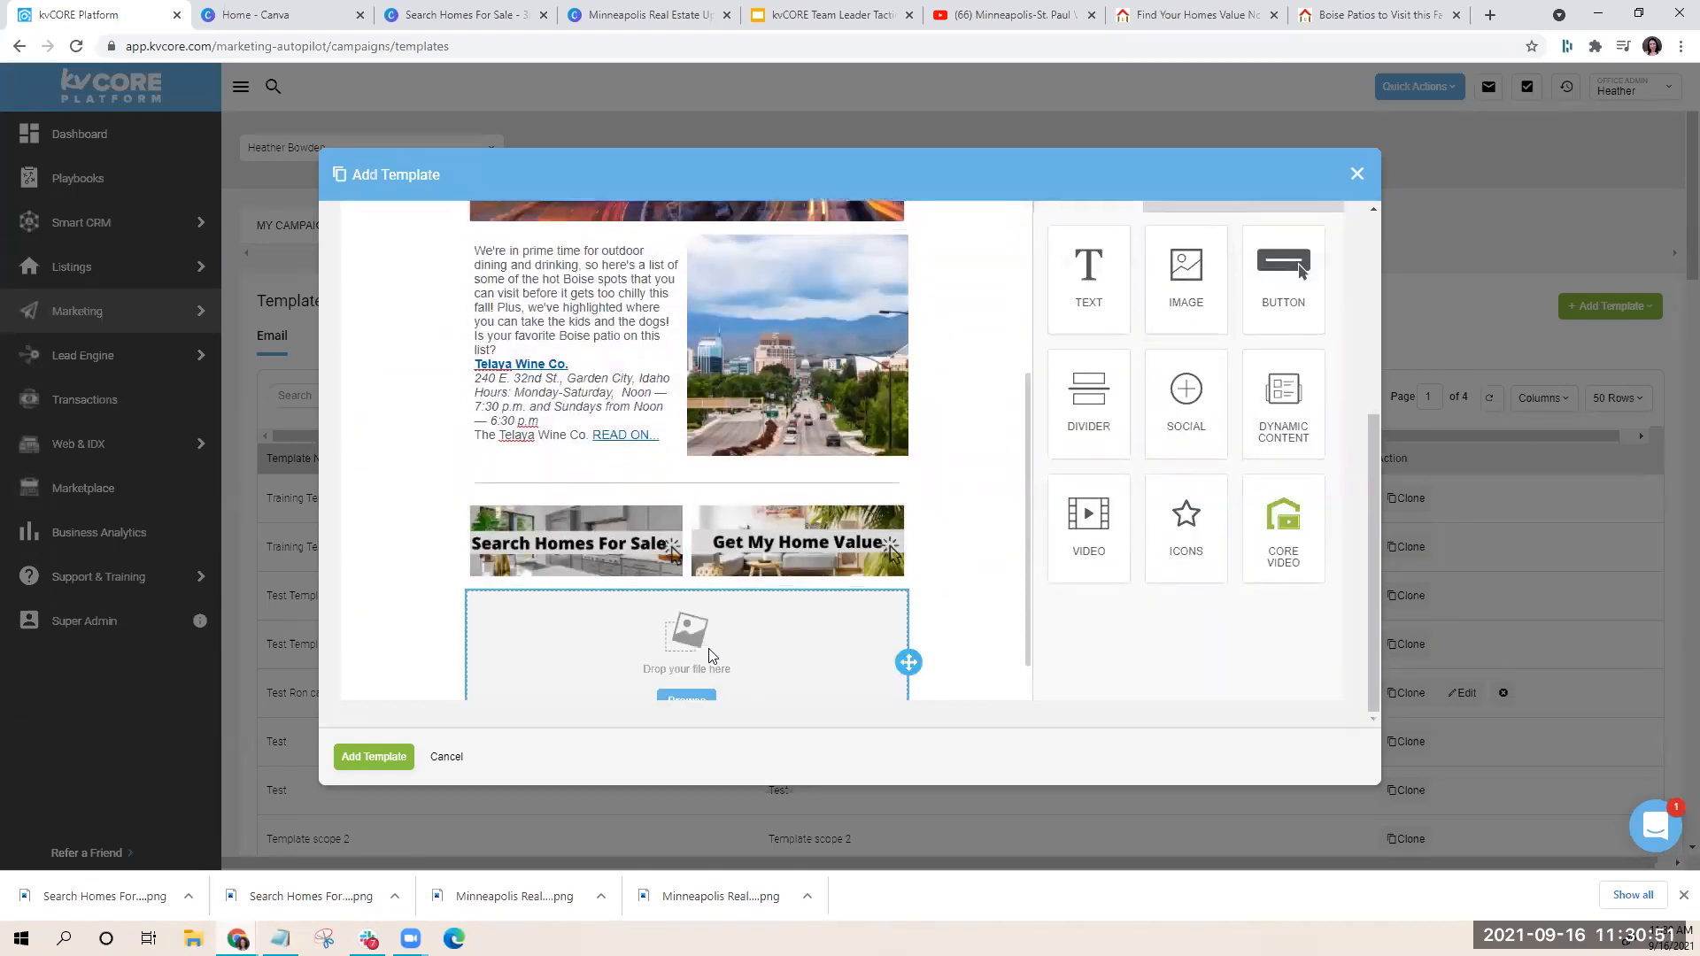
{"action": "left_click", "coordinate": [700, 651]}
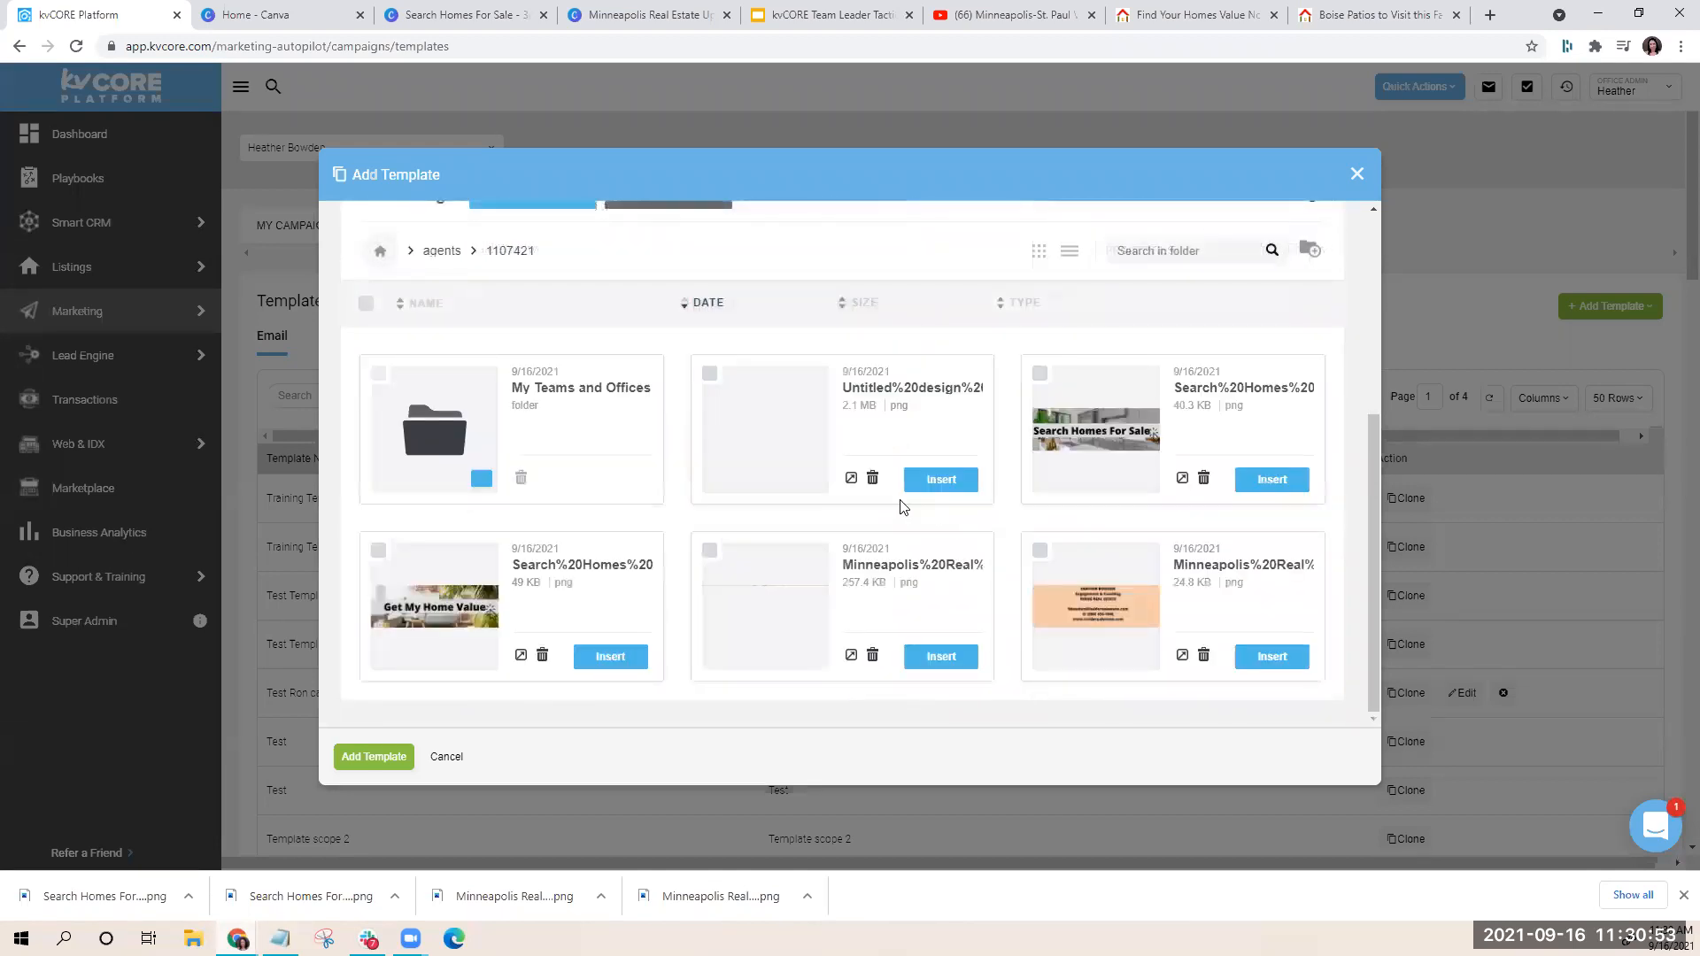
{"action": "left_click", "coordinate": [1271, 658]}
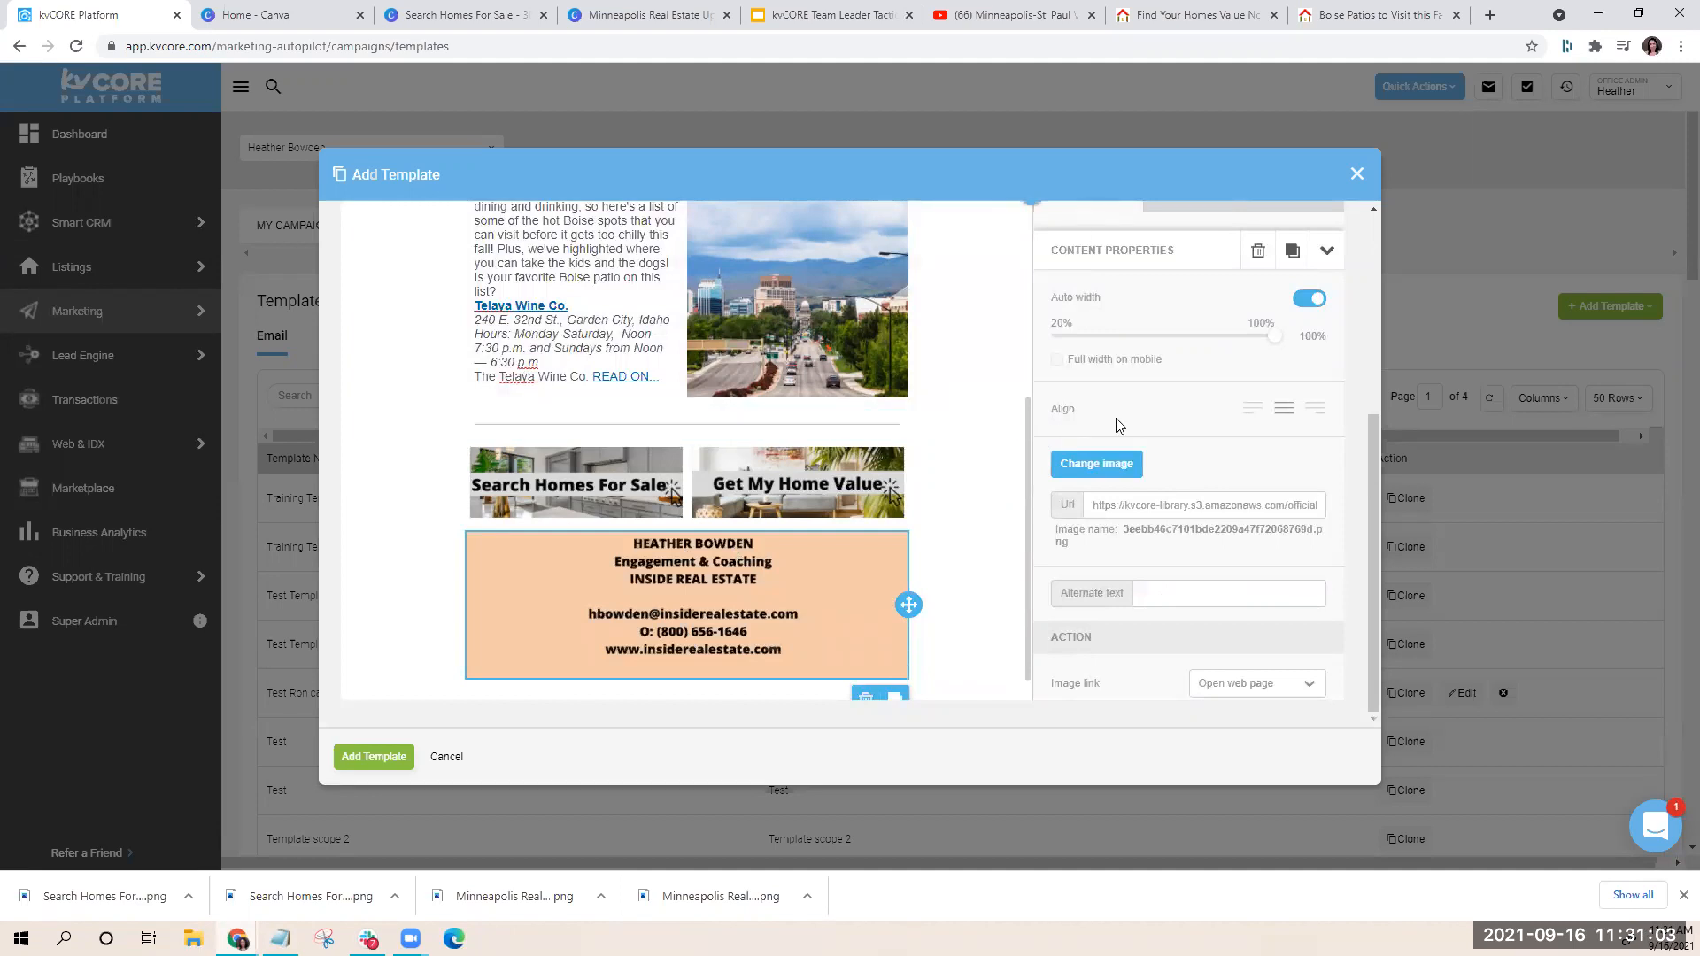
Add a button between the divider and the two linked-image buttons and label it Minneapolis
{"action": "scroll", "coordinate": [1117, 426], "scroll_direction": "up", "scroll_amount": 1}
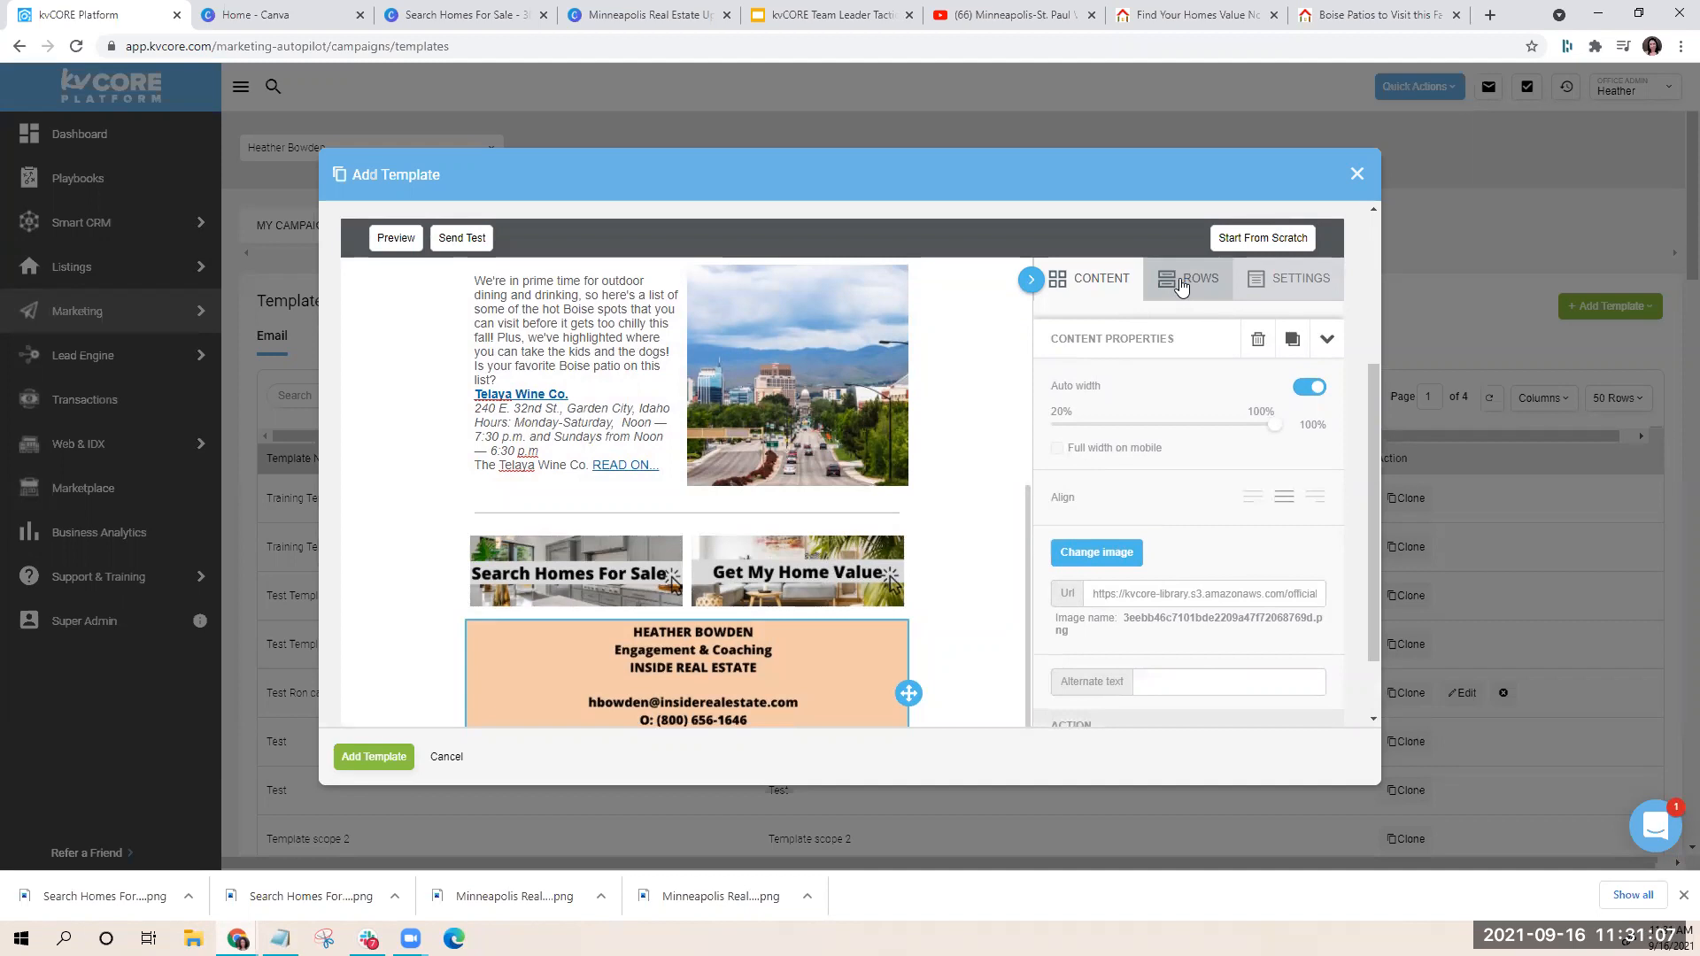
{"action": "left_click", "coordinate": [1108, 286]}
{"action": "left_click_drag", "start_coordinate": [1284, 368], "coordinate": [769, 530]}
{"action": "left_click", "coordinate": [665, 550]}
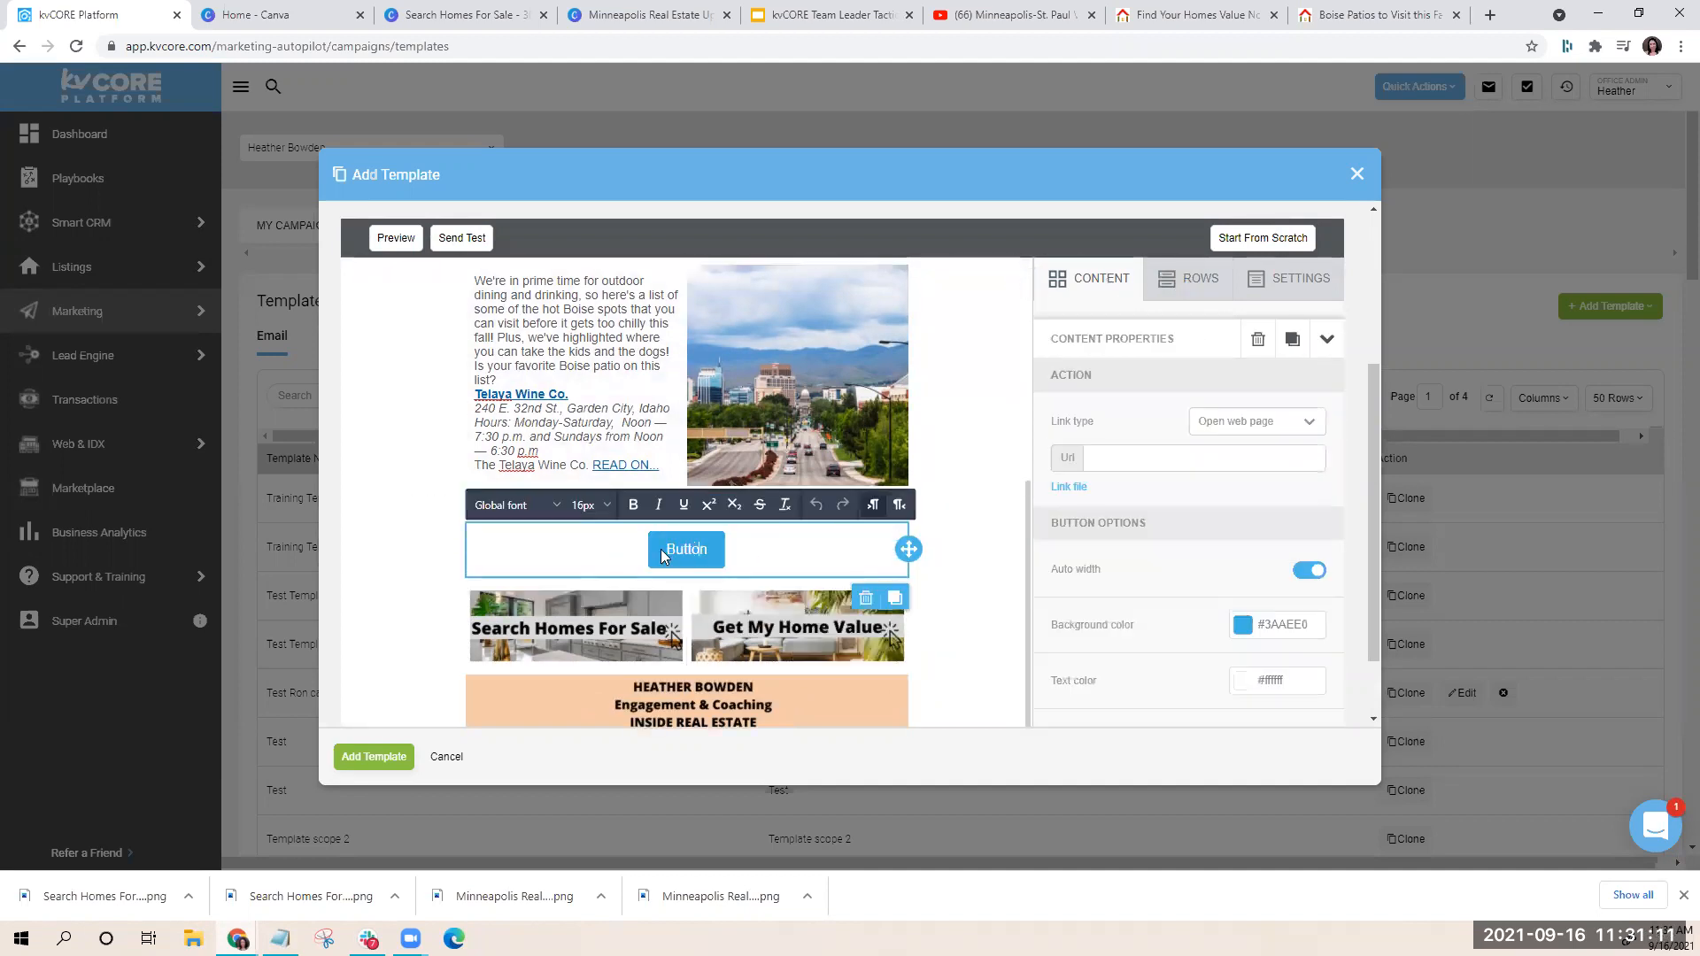
{"action": "left_click_drag", "start_coordinate": [669, 546], "coordinate": [724, 552]}
{"action": "type", "text": "Minneapolis"}
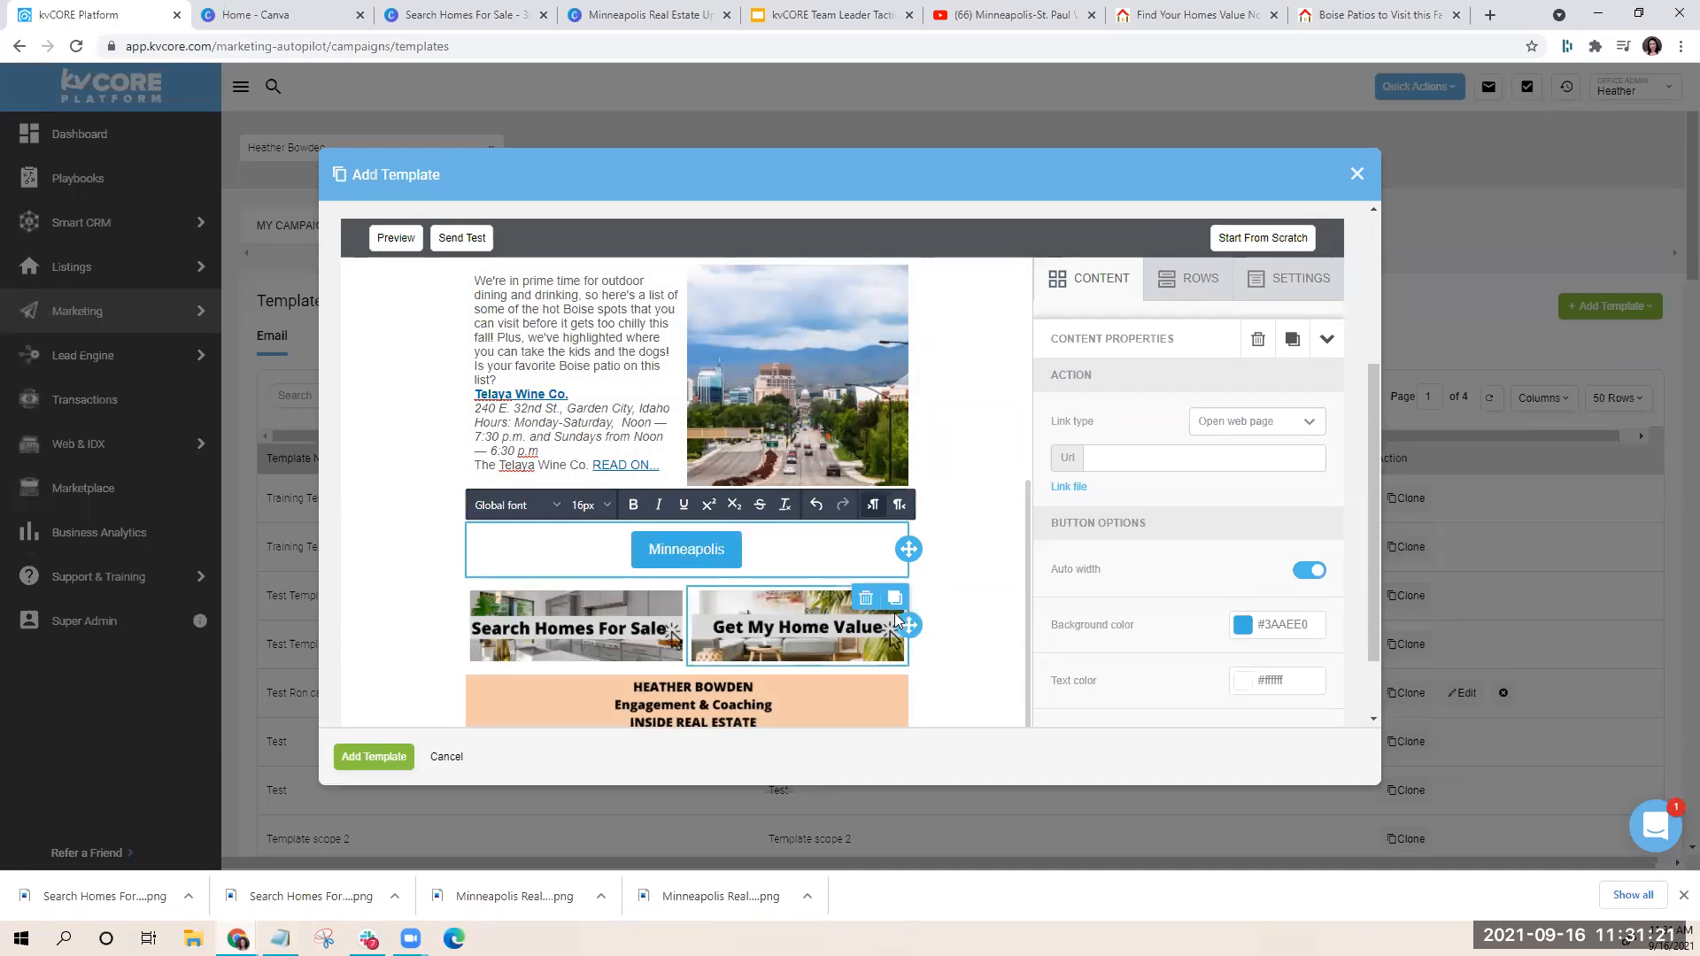
{"action": "left_click", "coordinate": [837, 556]}
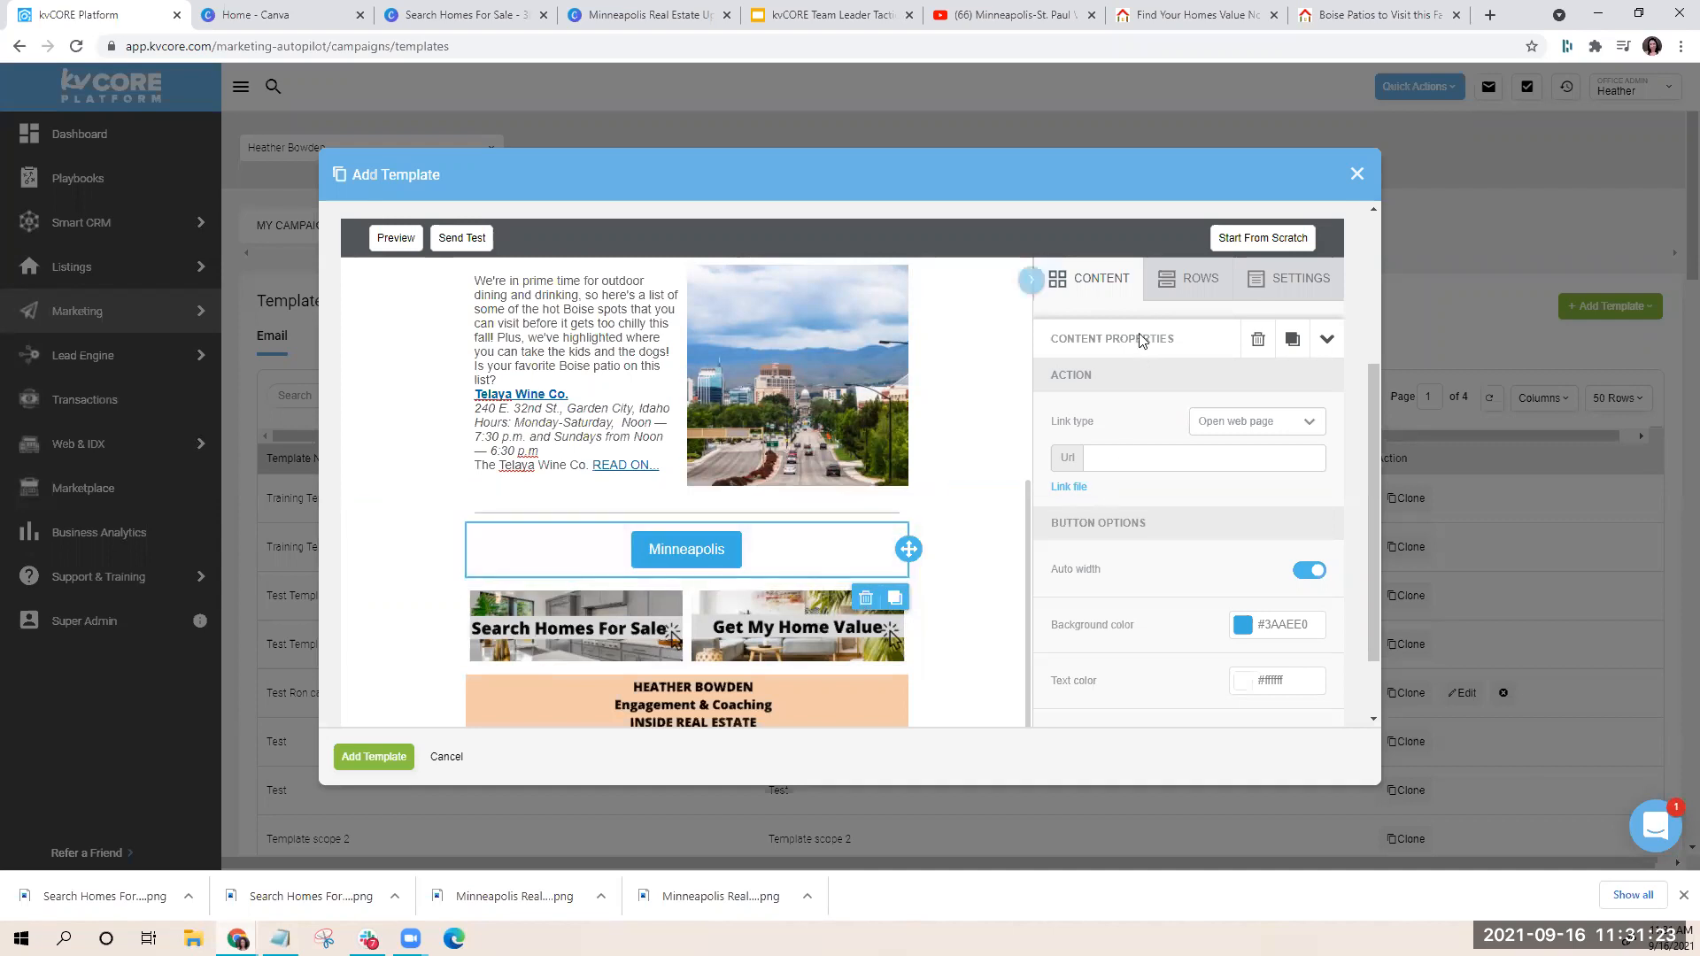
Add a second button directly below the Minneapolis button and label it St. Paul
{"action": "left_click", "coordinate": [1130, 285]}
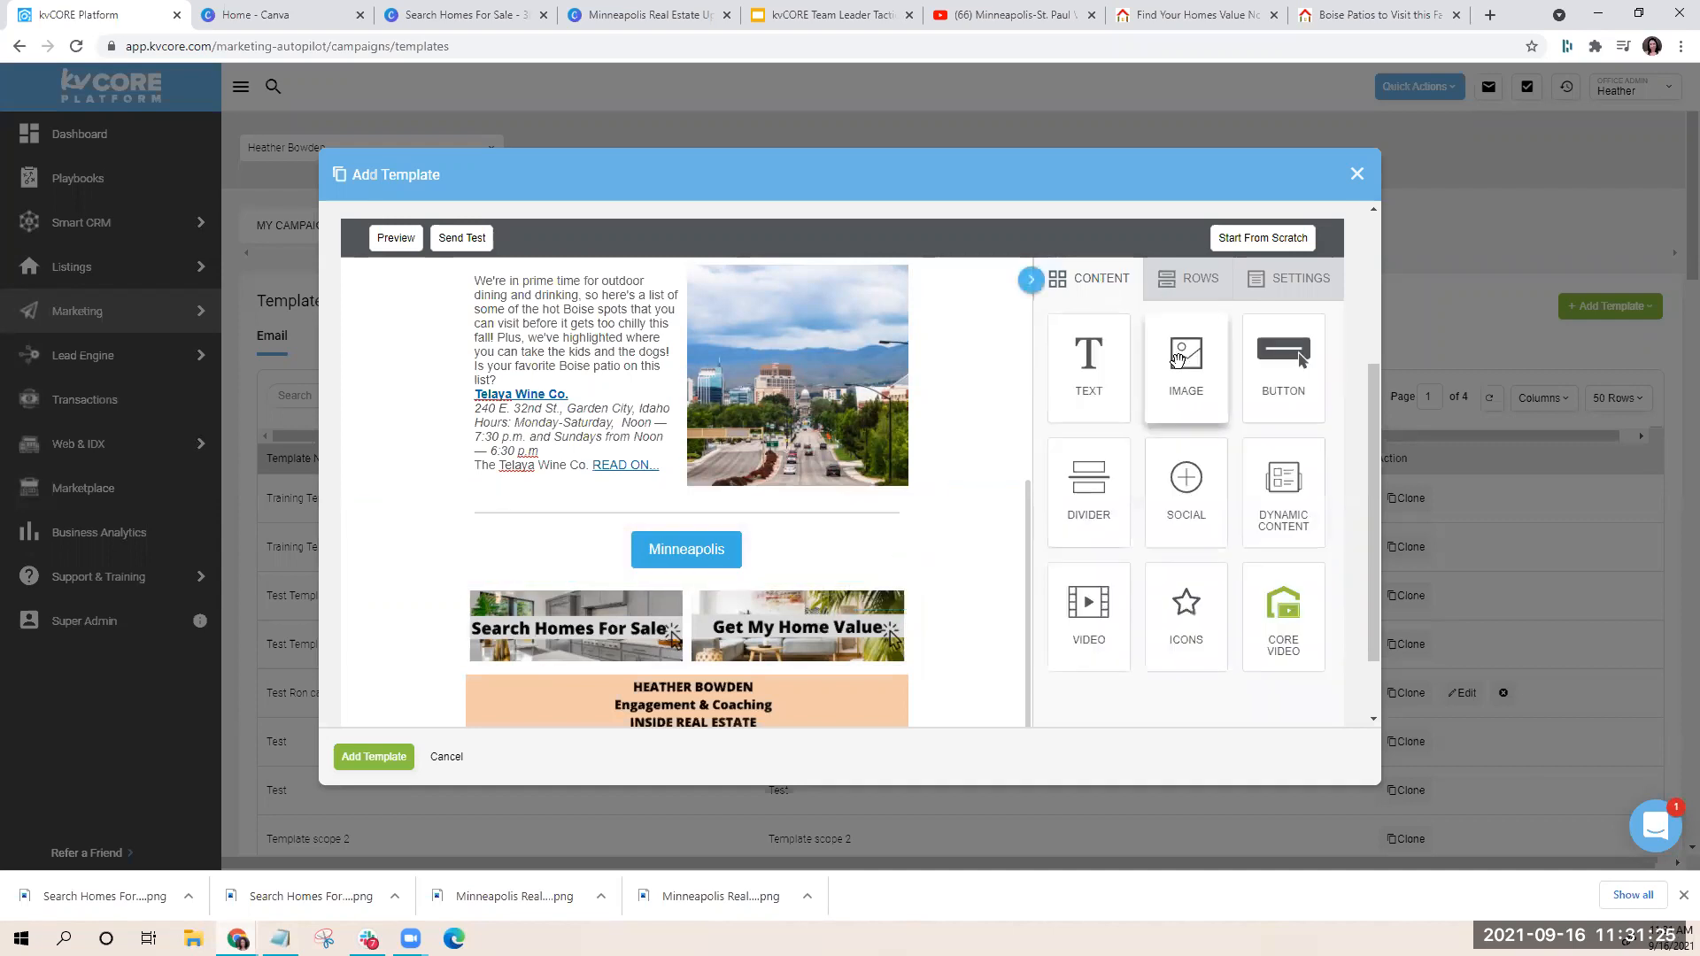
{"action": "left_click_drag", "start_coordinate": [1284, 363], "coordinate": [714, 554]}
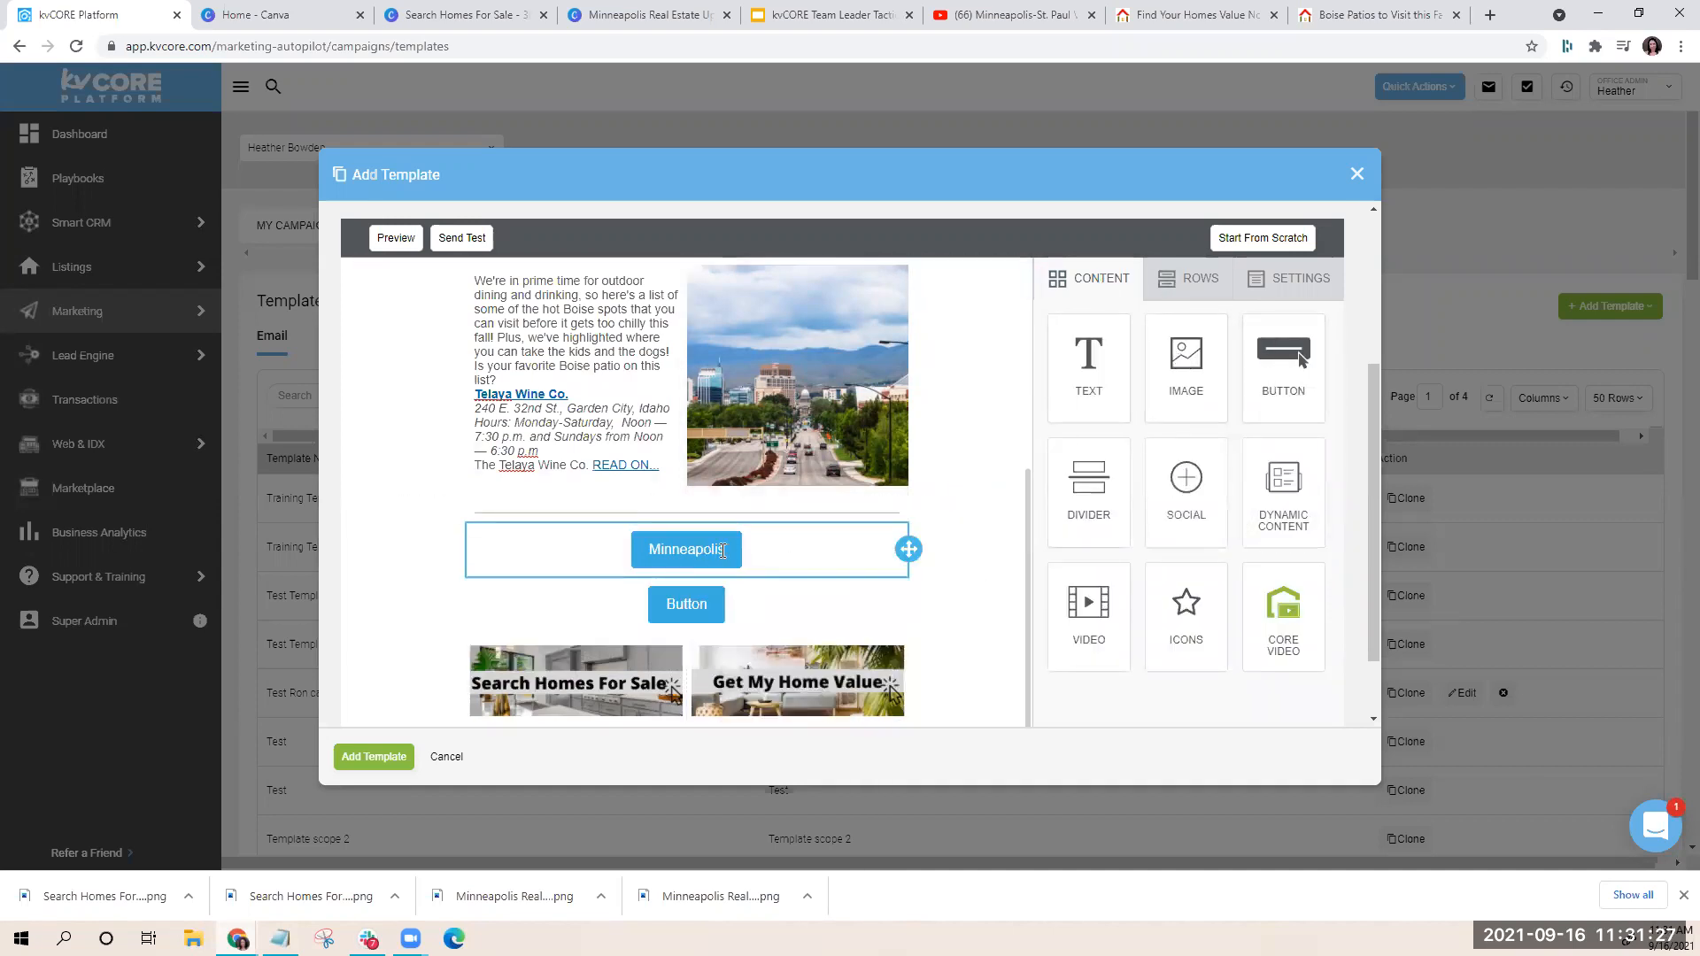
{"action": "left_click", "coordinate": [709, 608]}
{"action": "left_click_drag", "start_coordinate": [709, 607], "coordinate": [668, 604]}
{"action": "type", "text": "St. Paul"}
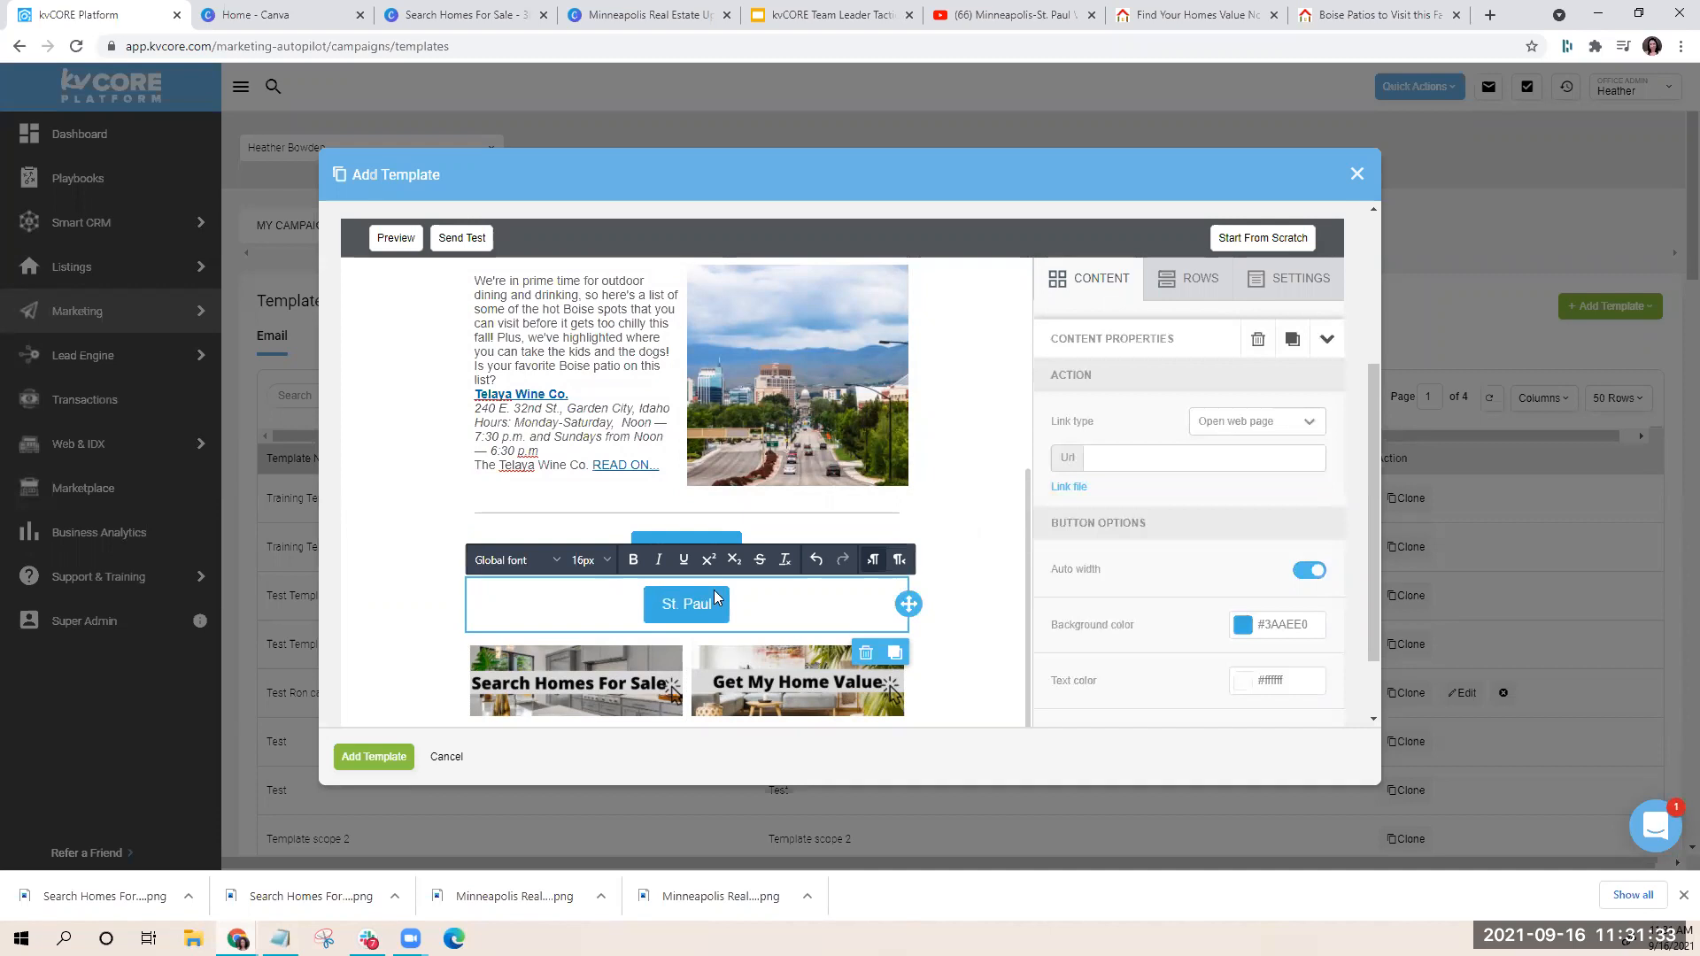
{"action": "left_click", "coordinate": [950, 524]}
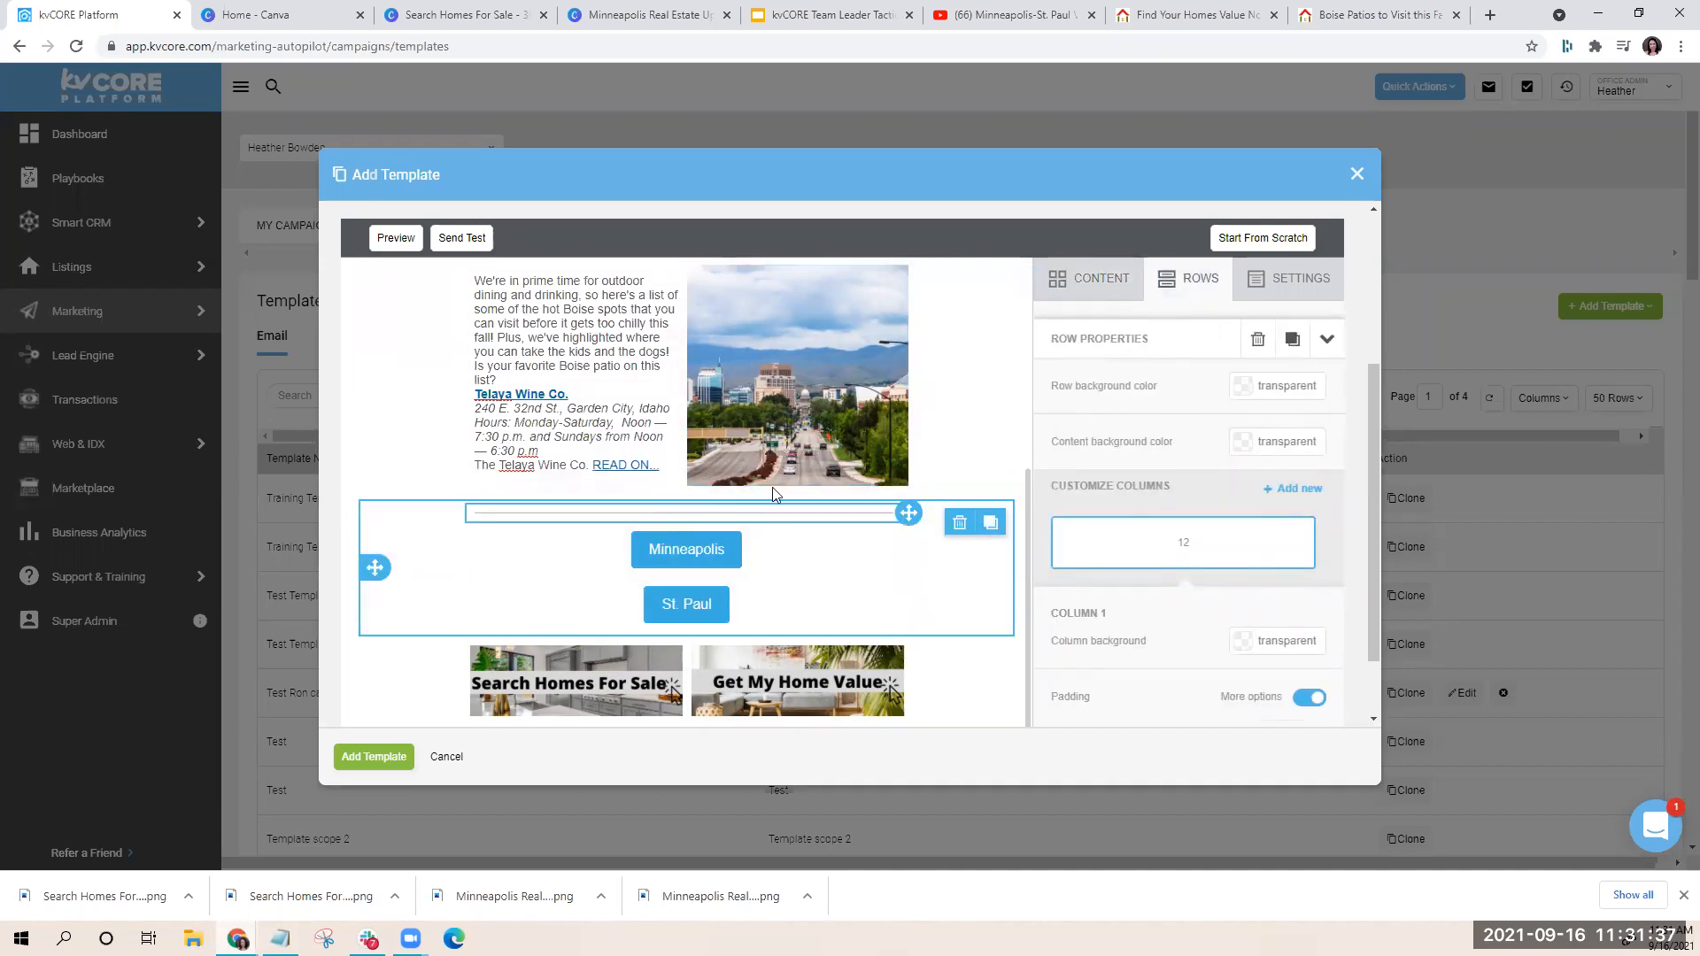
Insert a text block between the divider and the Minneapolis button and replace its placeholder text with HOT PROPERTY SEARCHES
{"action": "left_click", "coordinate": [1107, 282]}
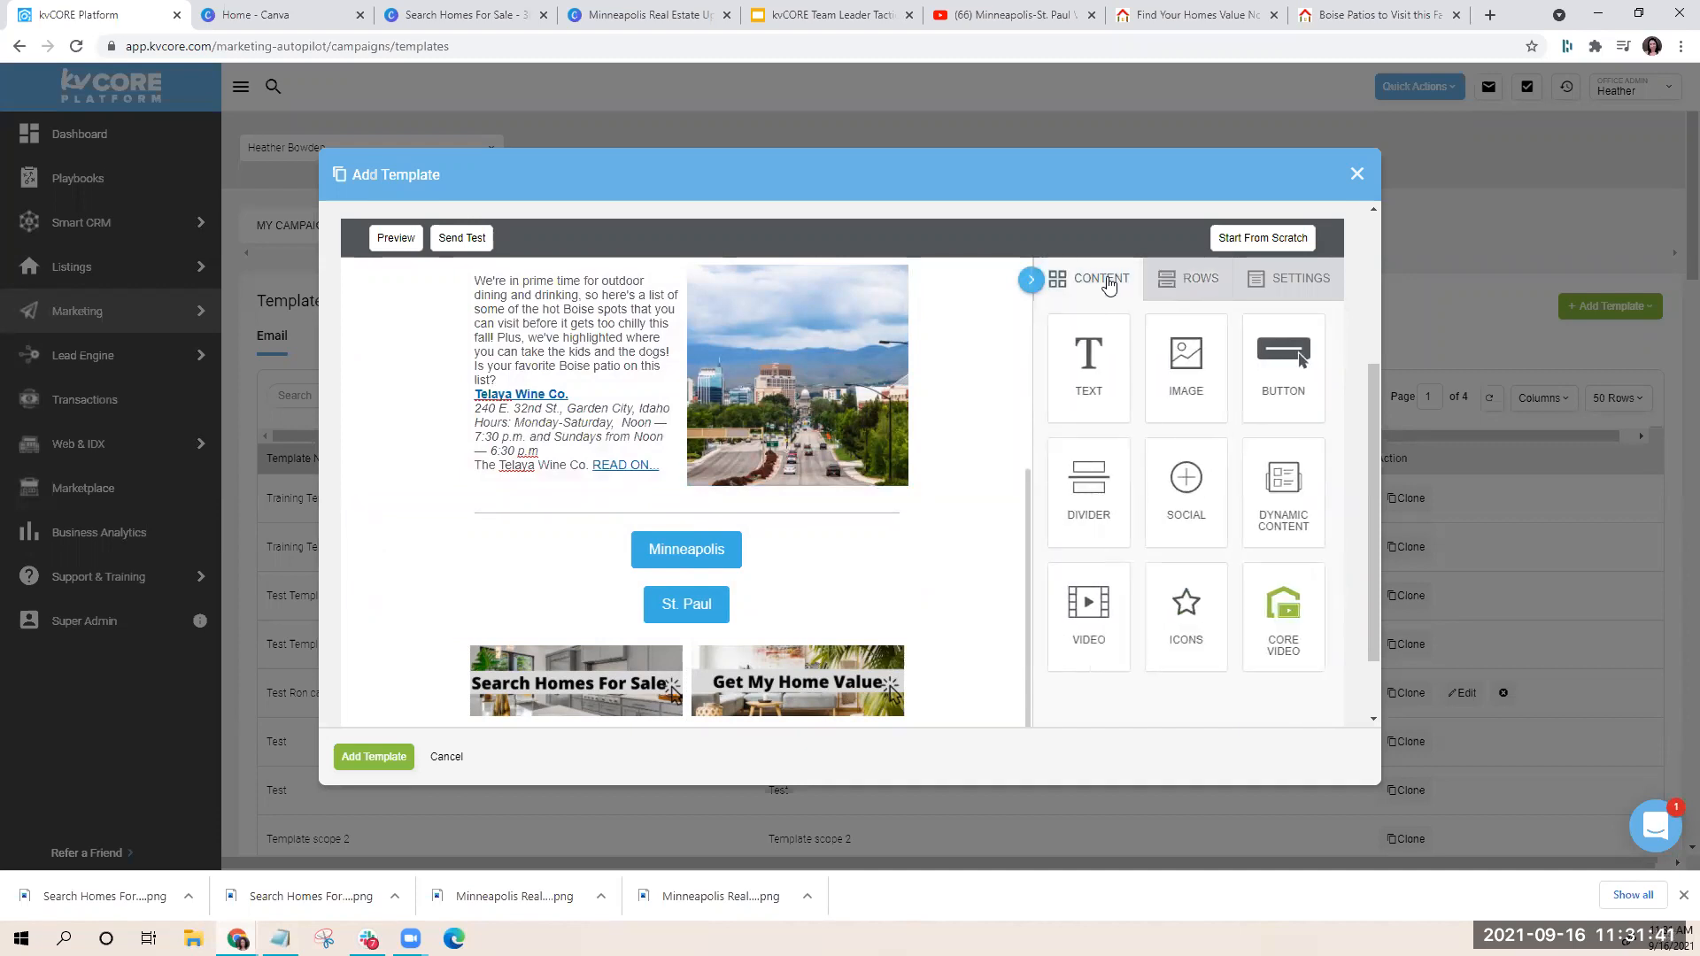
{"action": "left_click_drag", "start_coordinate": [1089, 363], "coordinate": [783, 529]}
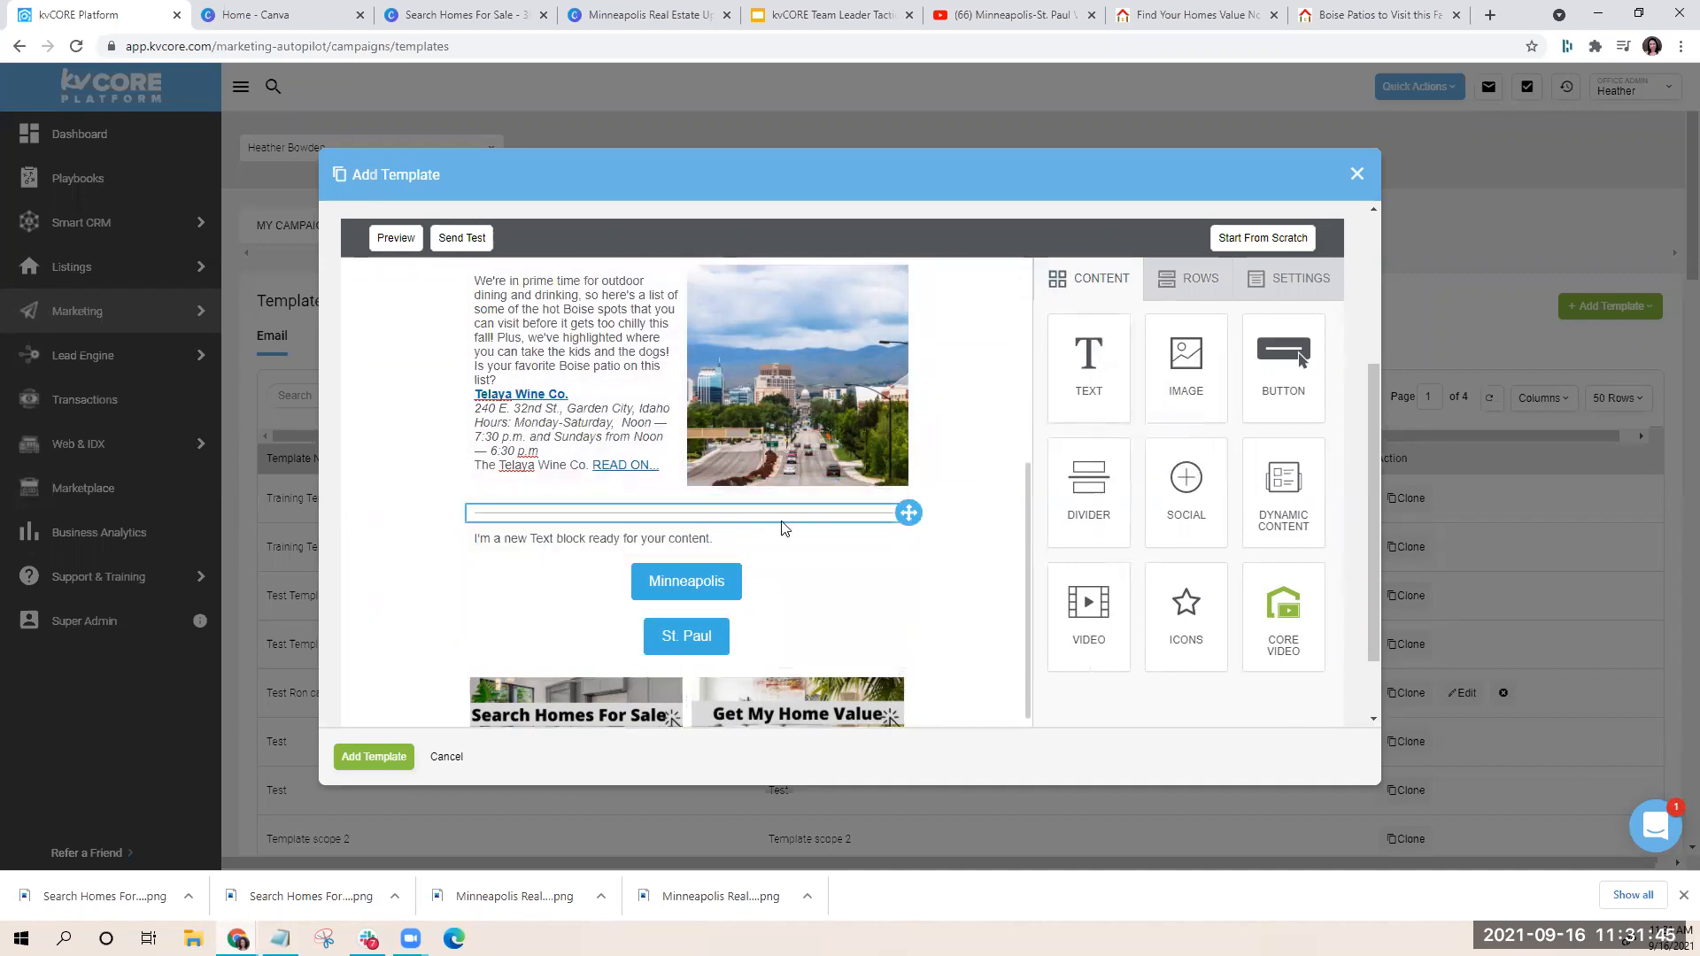
{"action": "scroll", "coordinate": [783, 526], "scroll_direction": "up", "scroll_amount": 1}
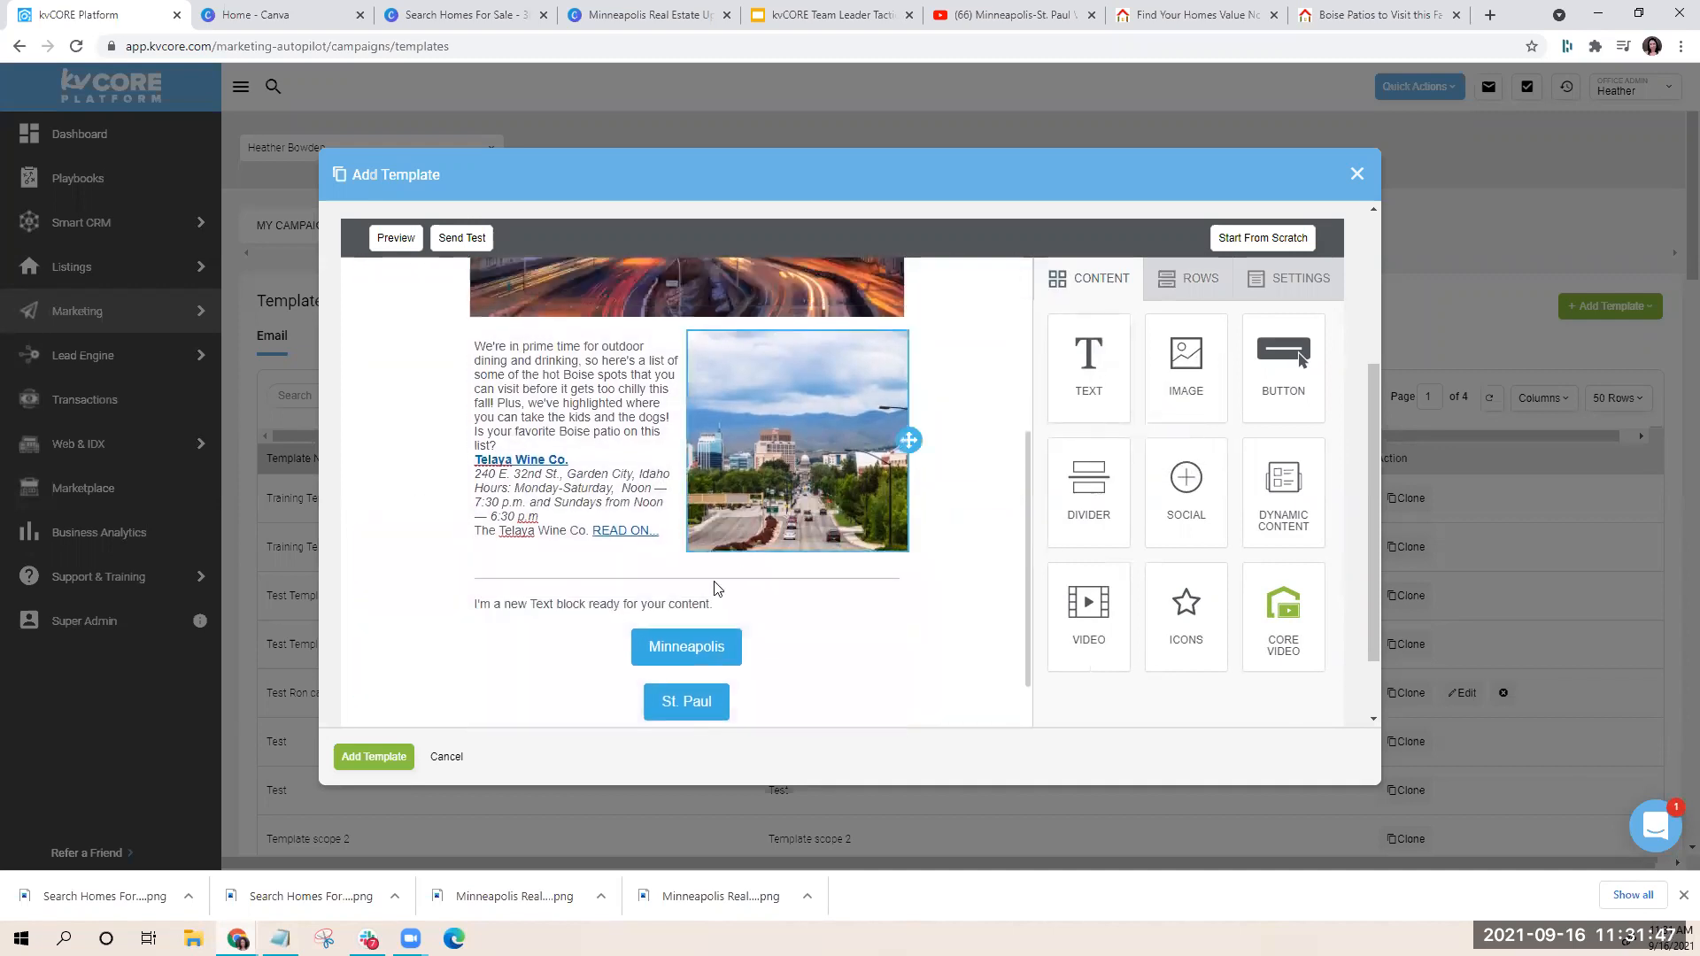
{"action": "left_click", "coordinate": [714, 627]}
{"action": "left_click_drag", "start_coordinate": [714, 627], "coordinate": [486, 627]}
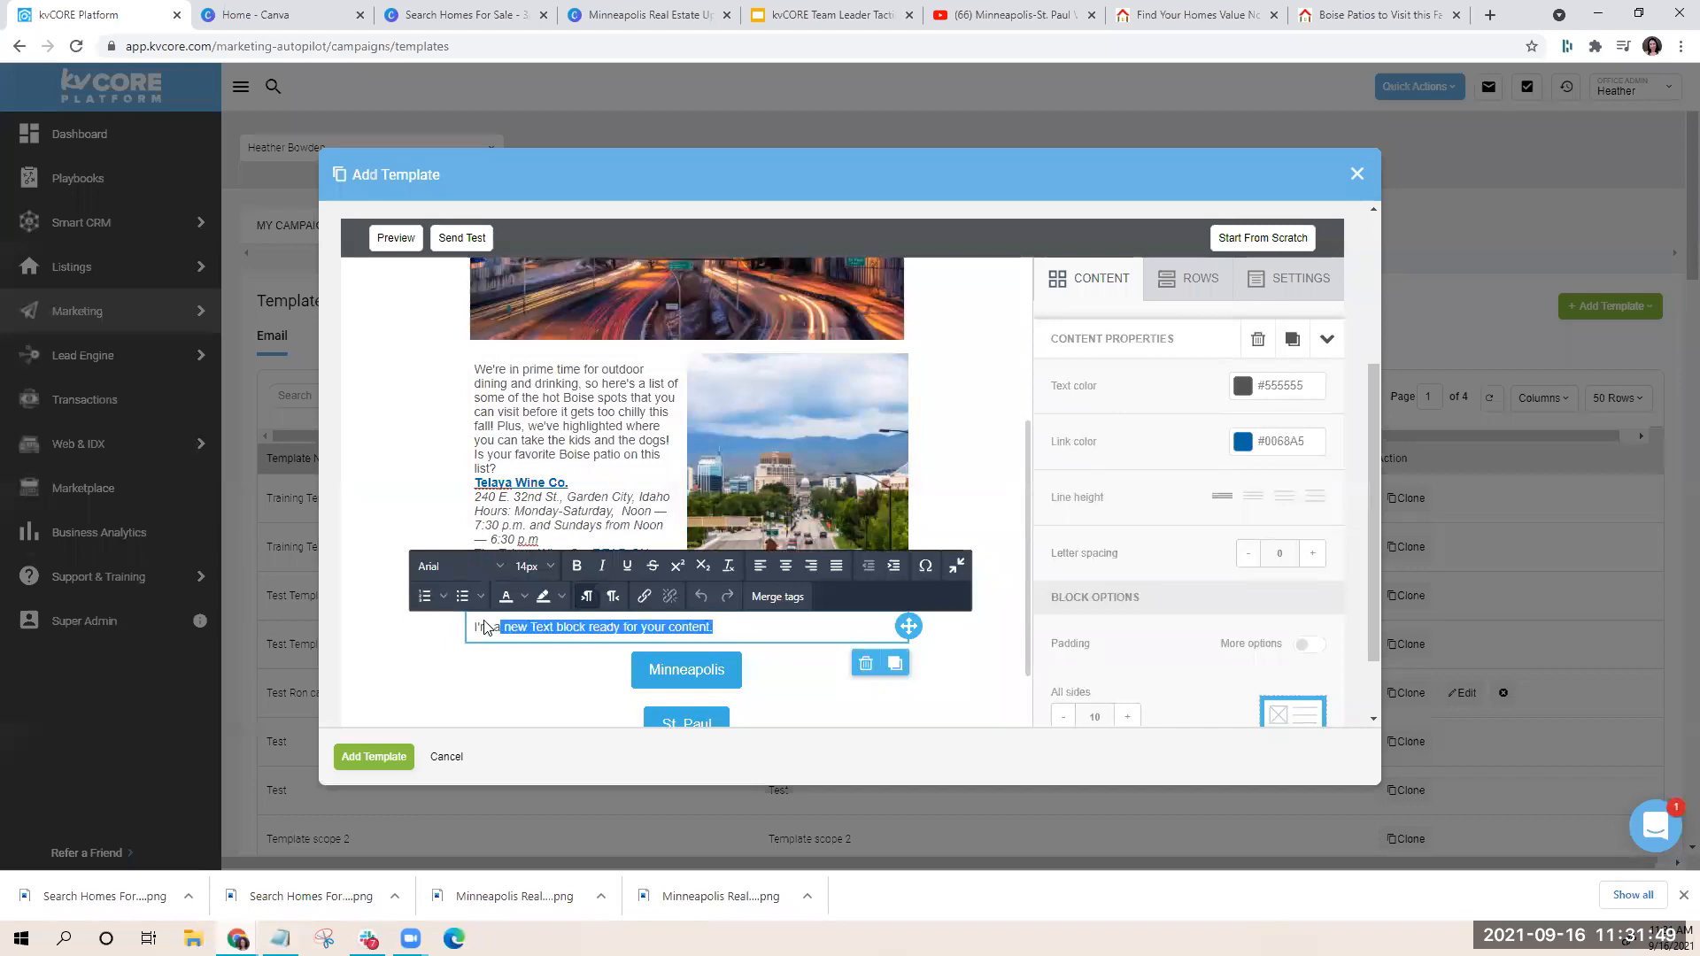
{"action": "type", "text": "H"}
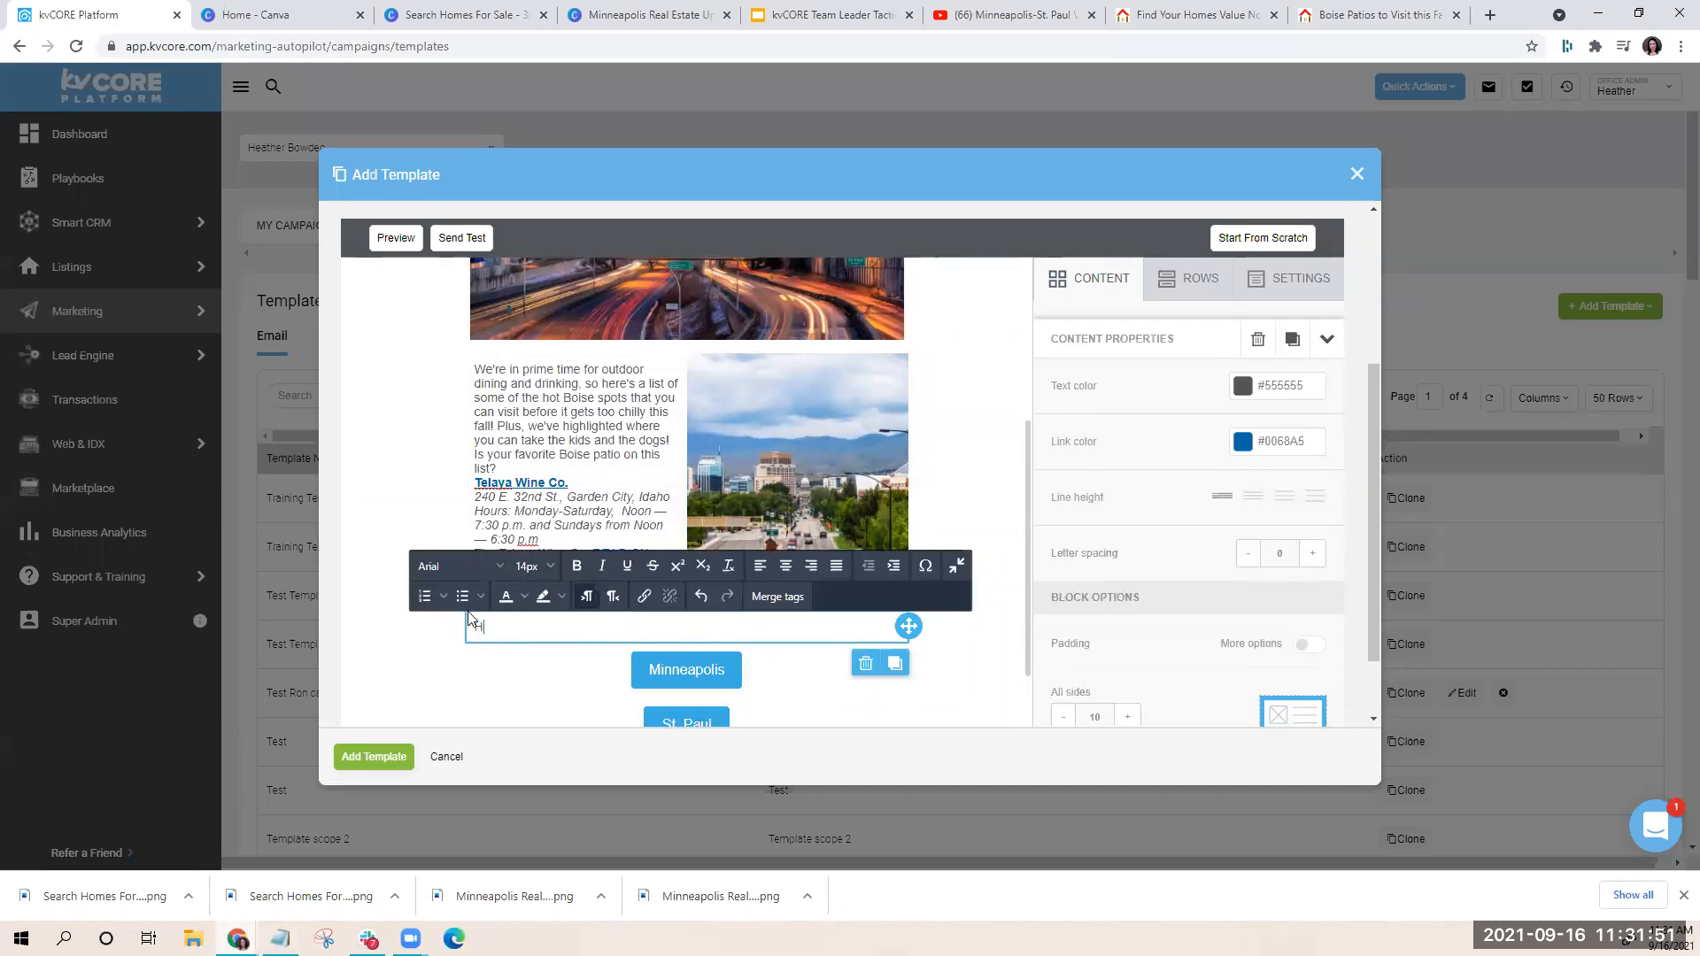
{"action": "type", "text": "OT PROPERTY SEACHES"}
{"action": "left_click", "coordinate": [599, 625]}
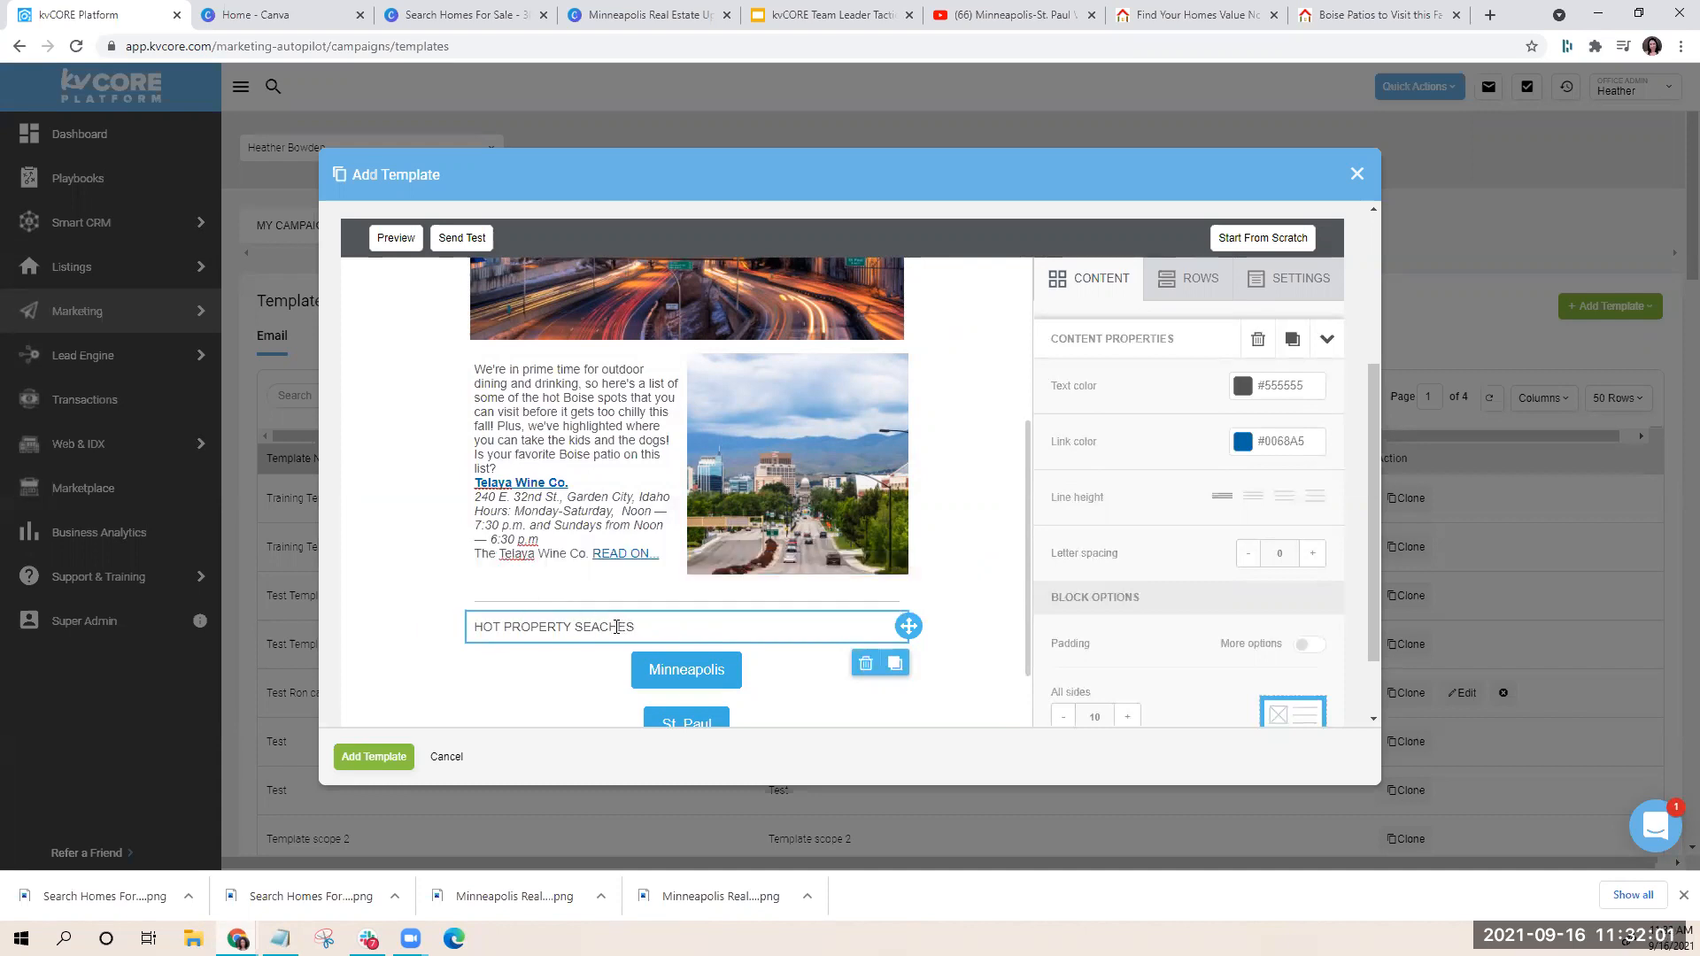
{"action": "left_click", "coordinate": [600, 625]}
{"action": "type", "text": "R"}
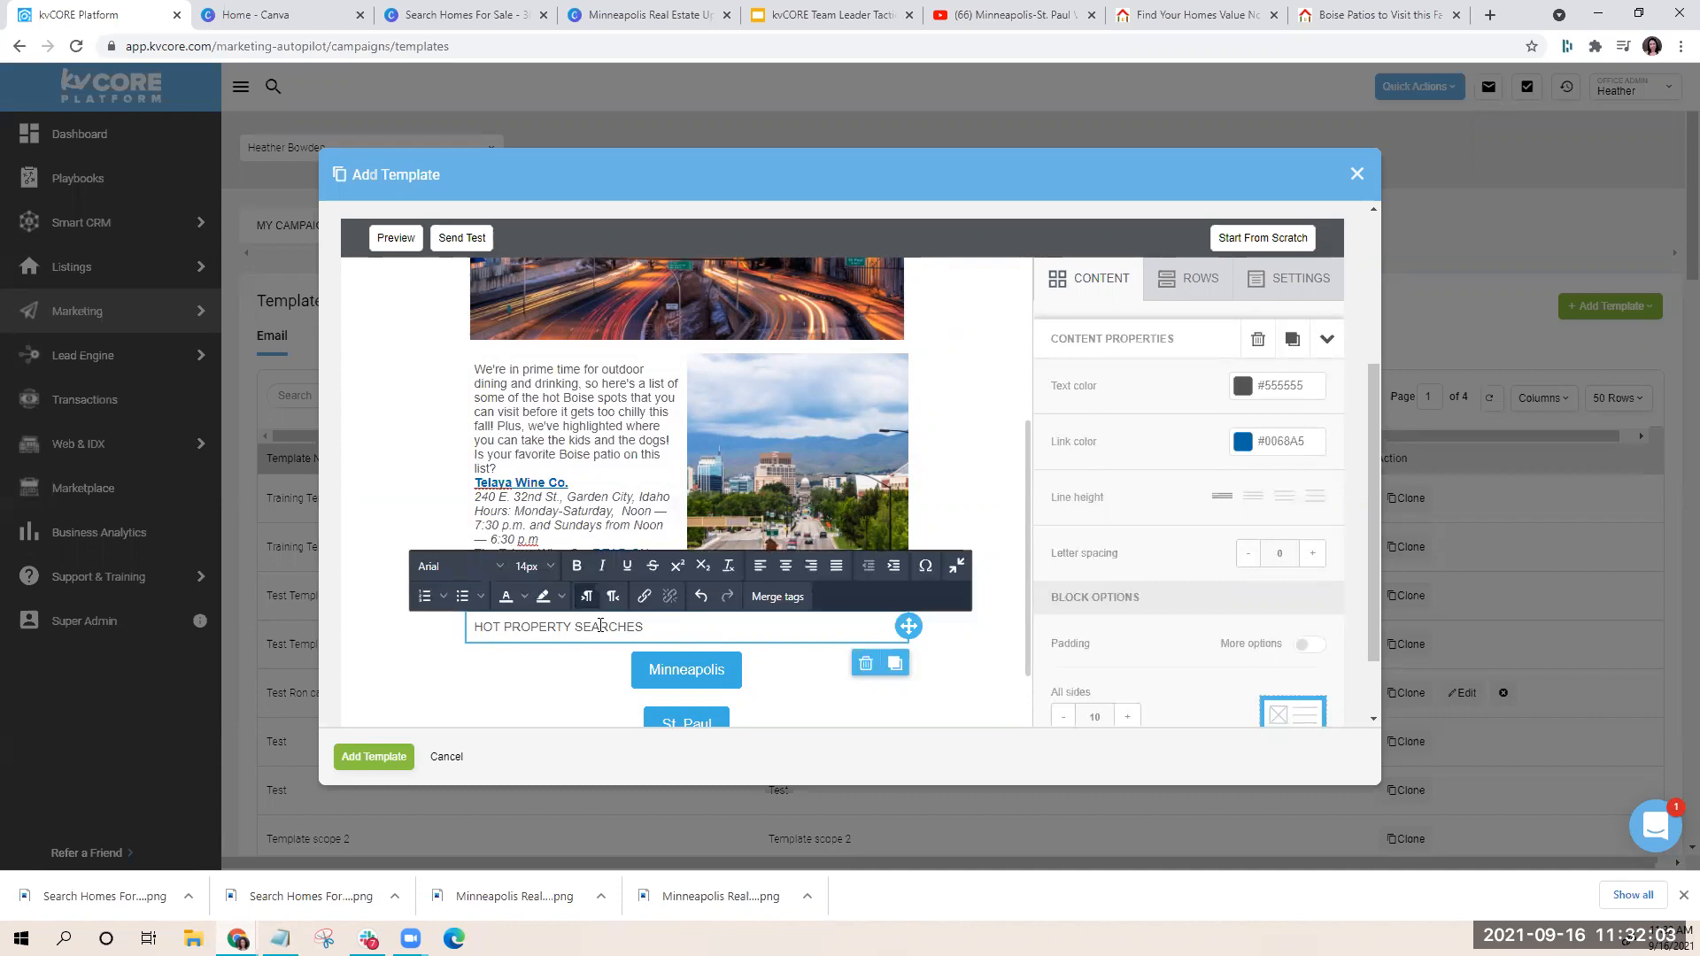
Make the HOT PROPERTY SEARCHES heading bold and set its font size to 28px
{"action": "triple_click", "coordinate": [601, 626]}
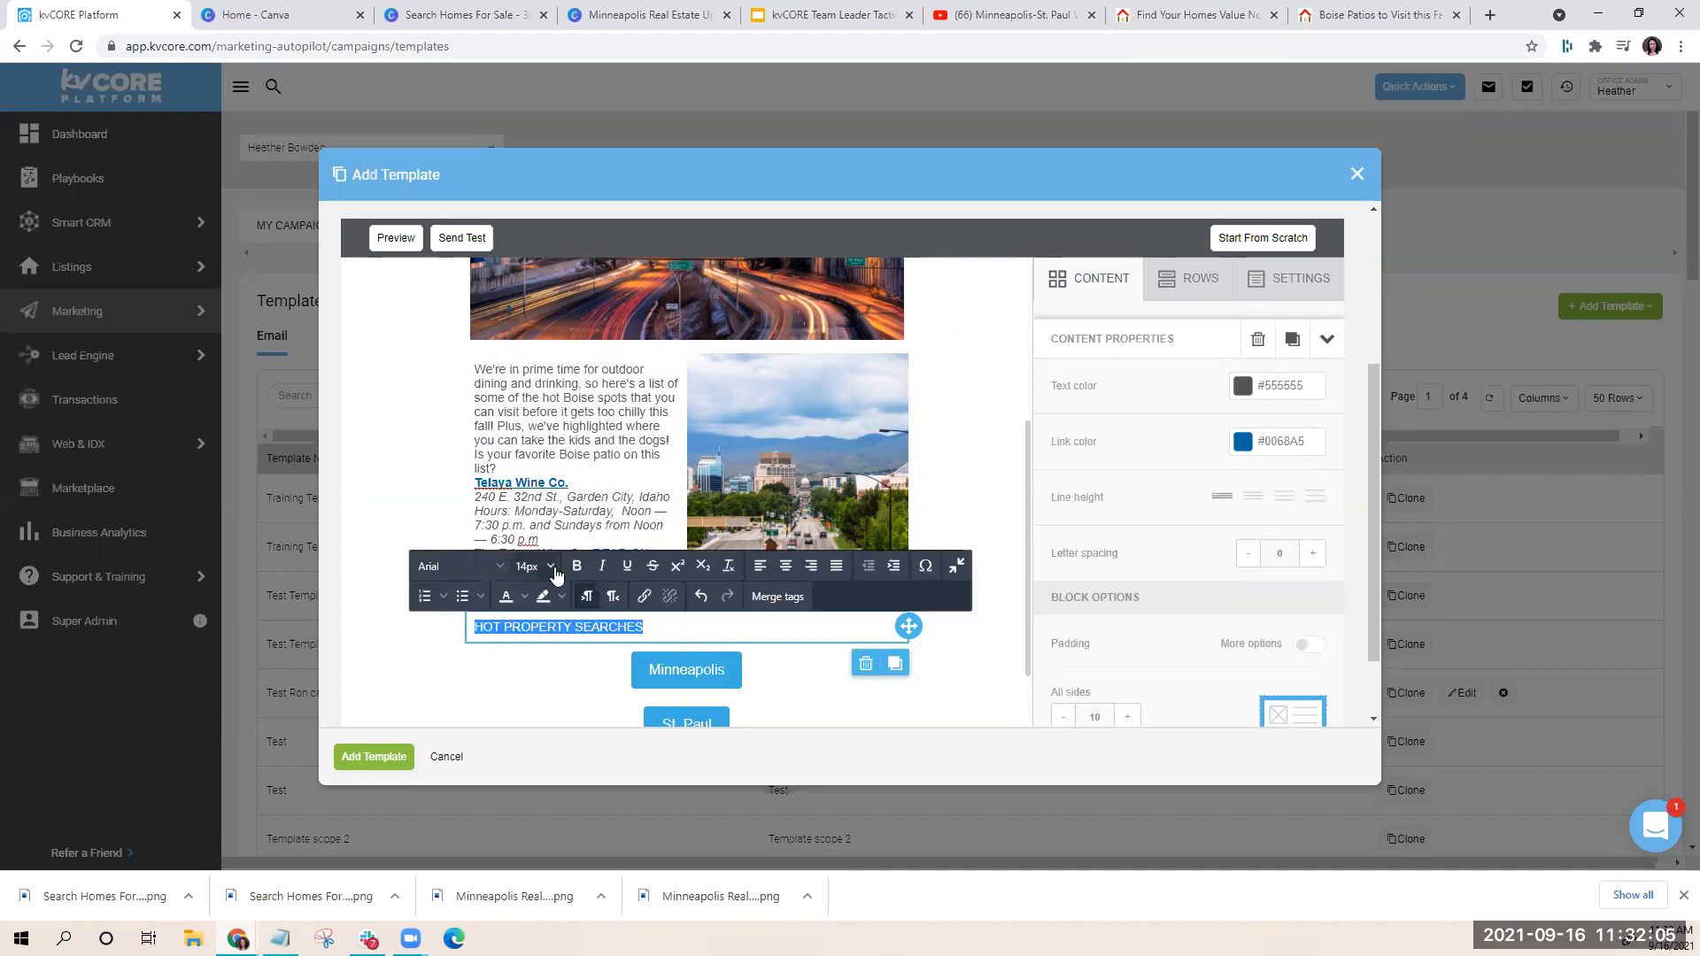
{"action": "left_click", "coordinate": [529, 566]}
{"action": "scroll", "coordinate": [536, 531], "scroll_direction": "down", "scroll_amount": 2}
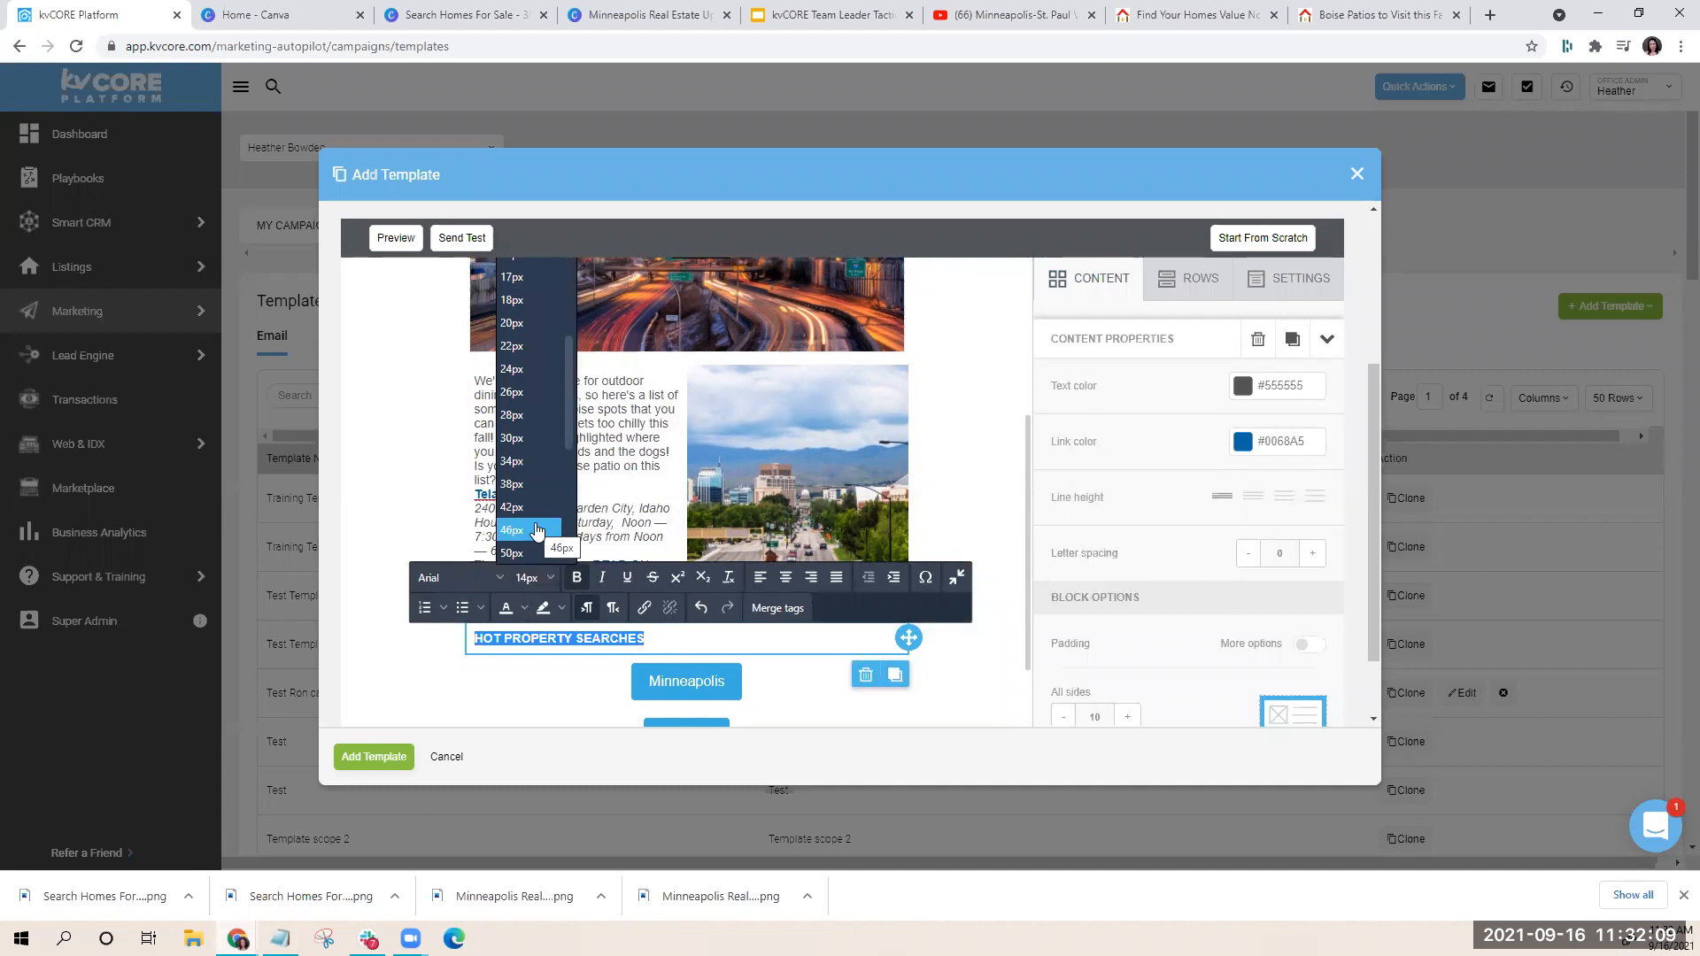
{"action": "left_click", "coordinate": [532, 407]}
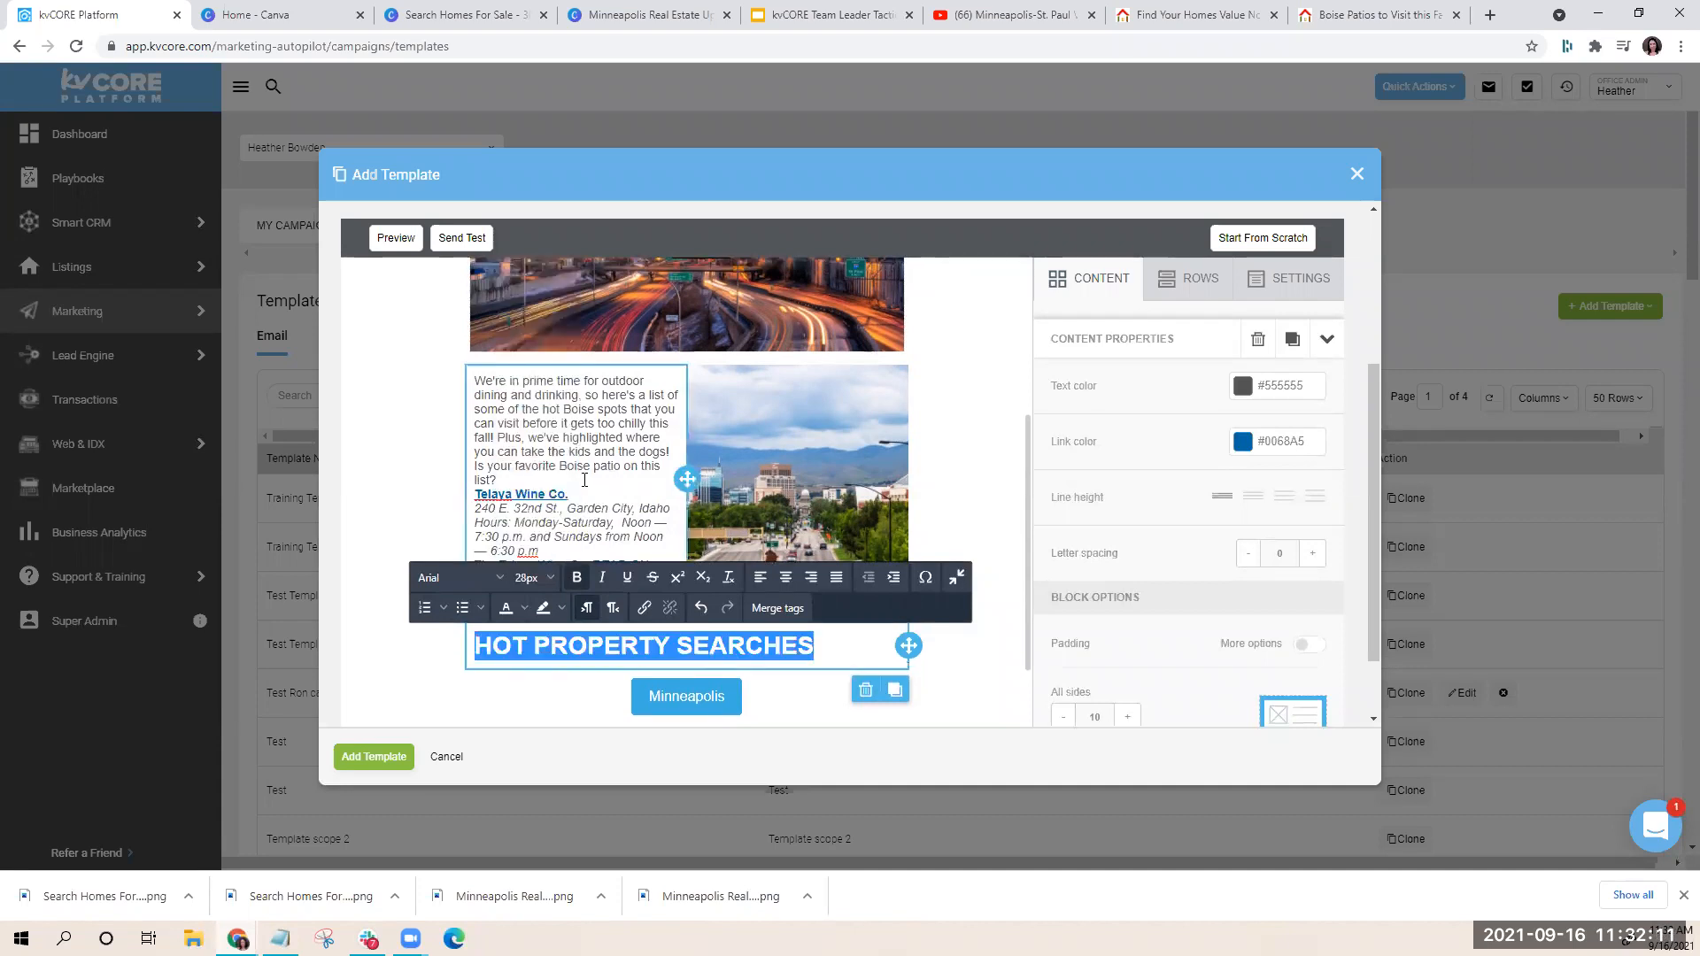
Center the HOT PROPERTY SEARCHES heading above the Minneapolis and St. Paul buttons
{"action": "left_click", "coordinate": [786, 577]}
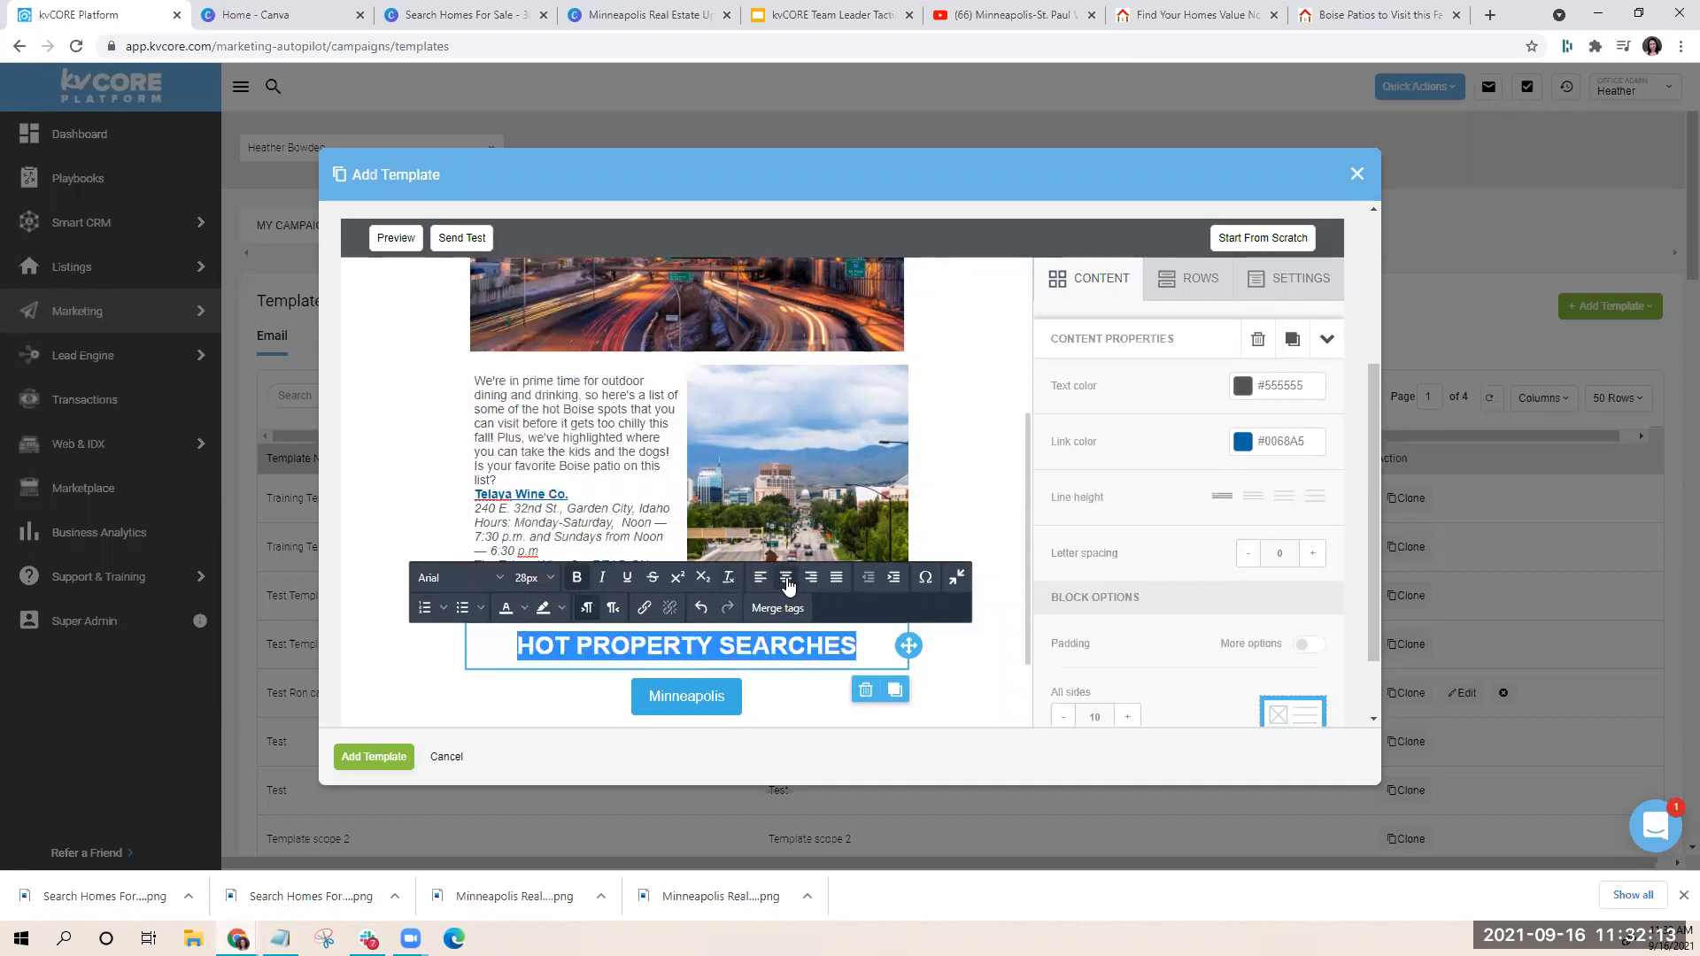
{"action": "left_click", "coordinate": [370, 564]}
{"action": "scroll", "coordinate": [370, 563], "scroll_direction": "down", "scroll_amount": 4}
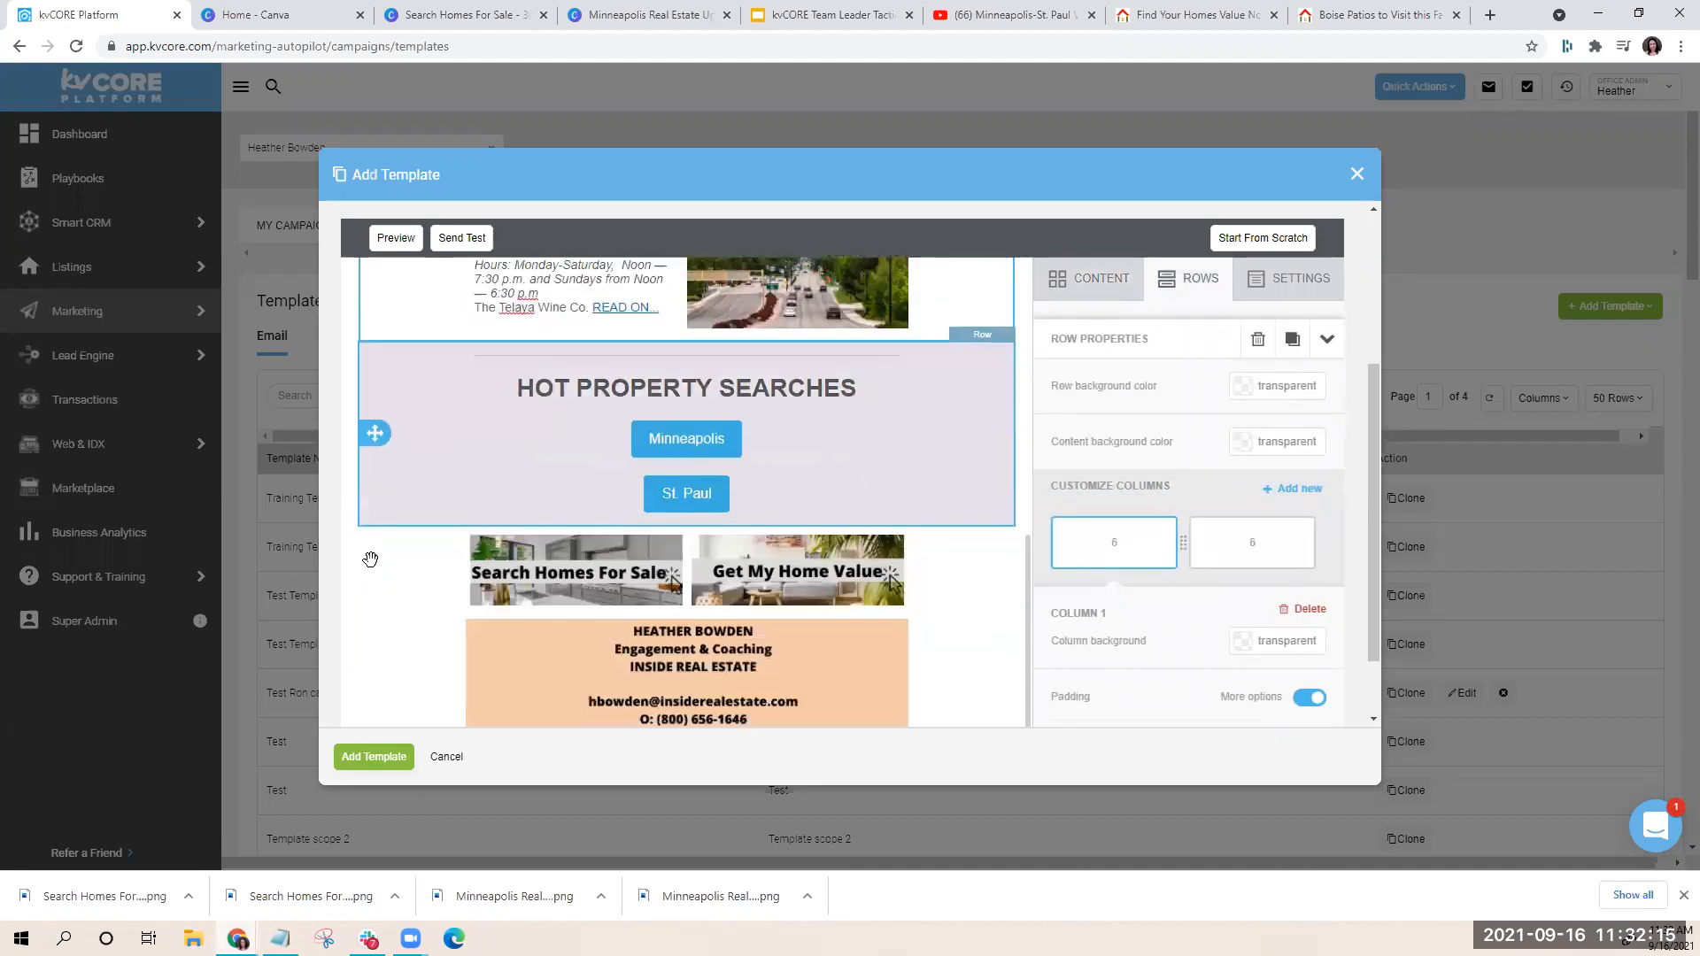
{"action": "scroll", "coordinate": [377, 611], "scroll_direction": "up", "scroll_amount": 2}
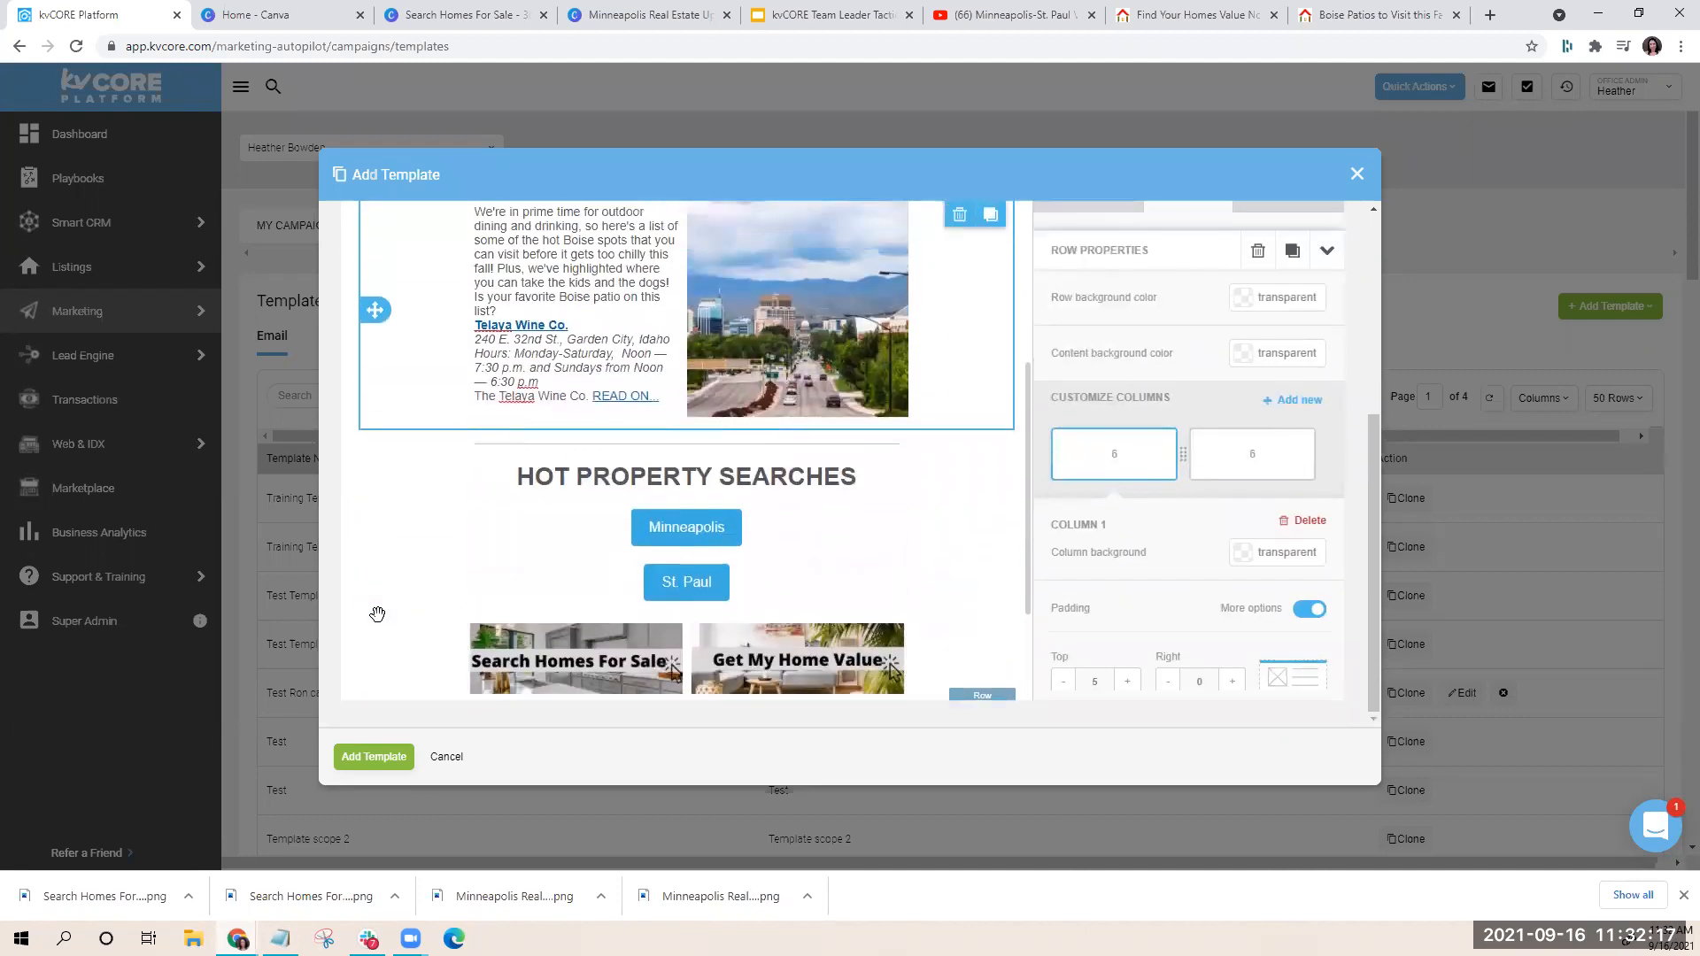
{"action": "scroll", "coordinate": [378, 614], "scroll_direction": "down", "scroll_amount": 1}
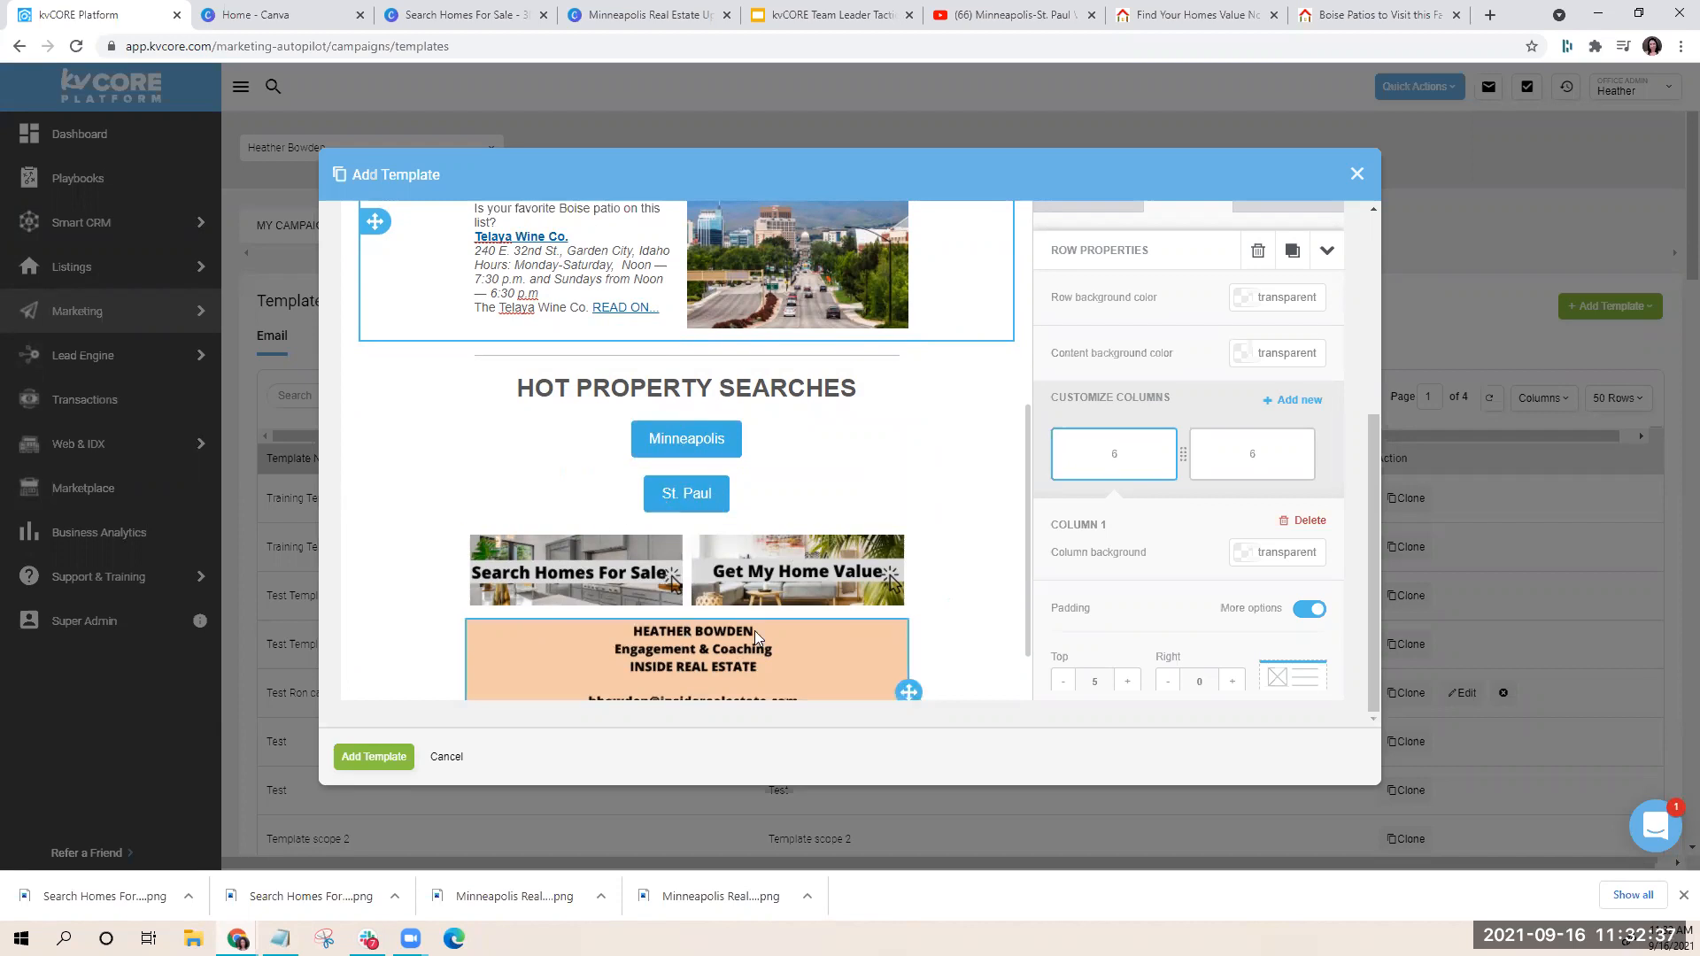
Insert a dynamic content block directly below the video and set its content to Triple Listing Image - Collage
{"action": "scroll", "coordinate": [756, 632], "scroll_direction": "up", "scroll_amount": 4}
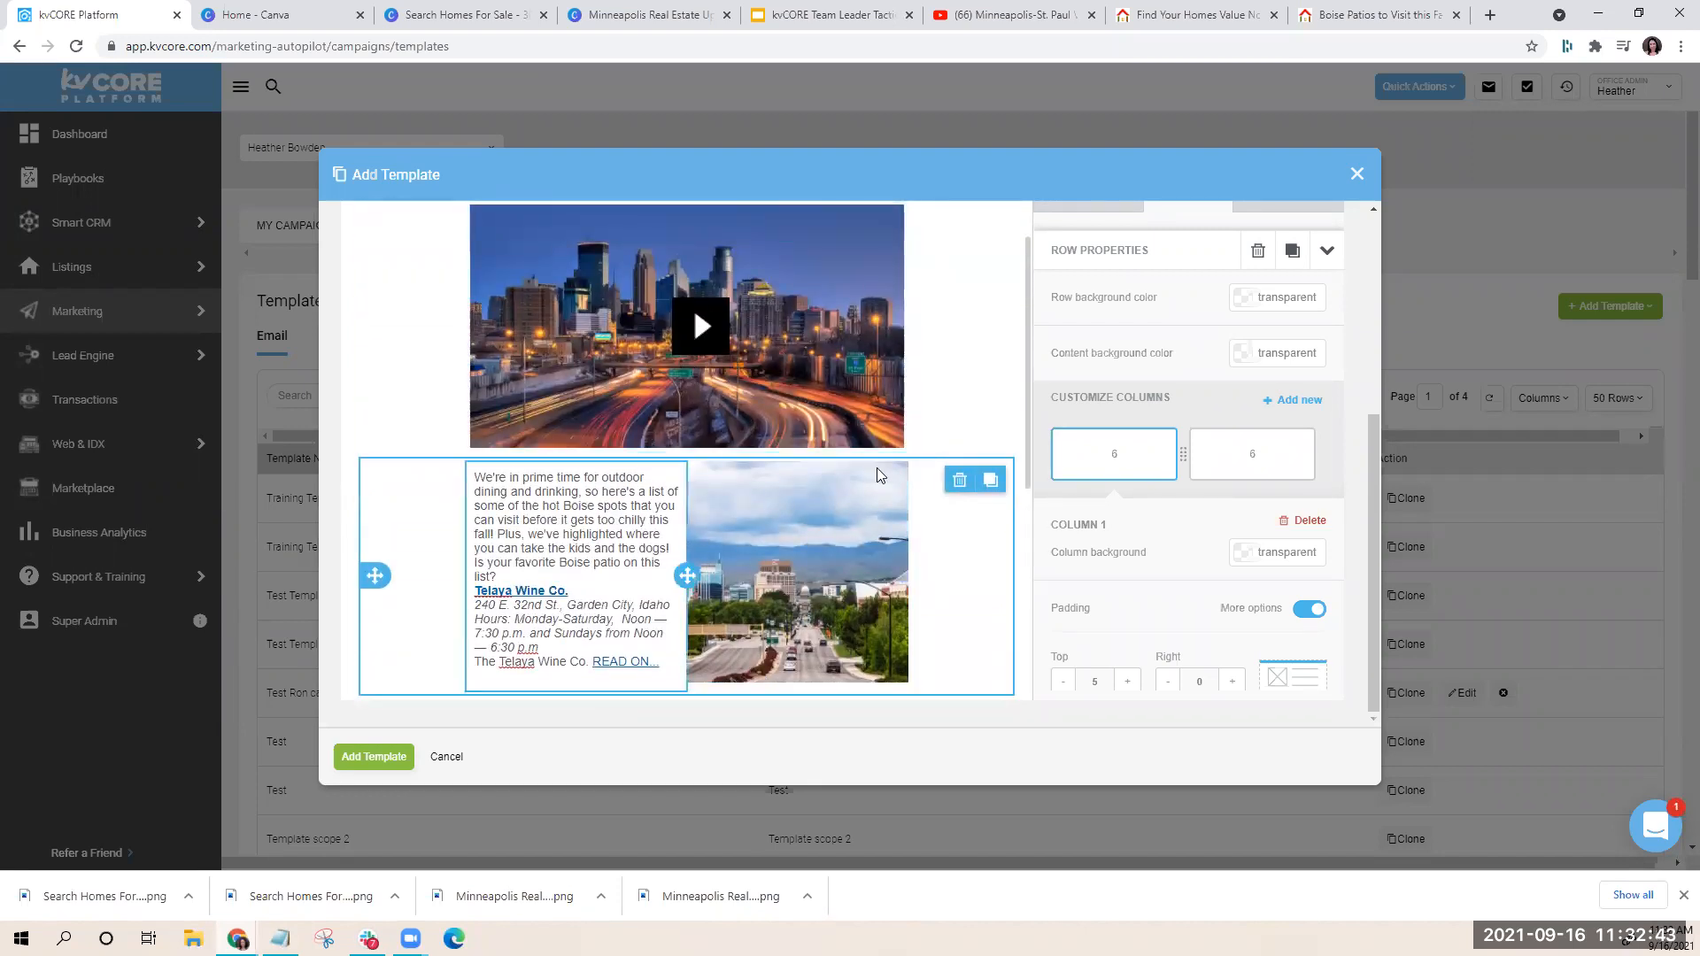
{"action": "scroll", "coordinate": [616, 595], "scroll_direction": "down", "scroll_amount": 3}
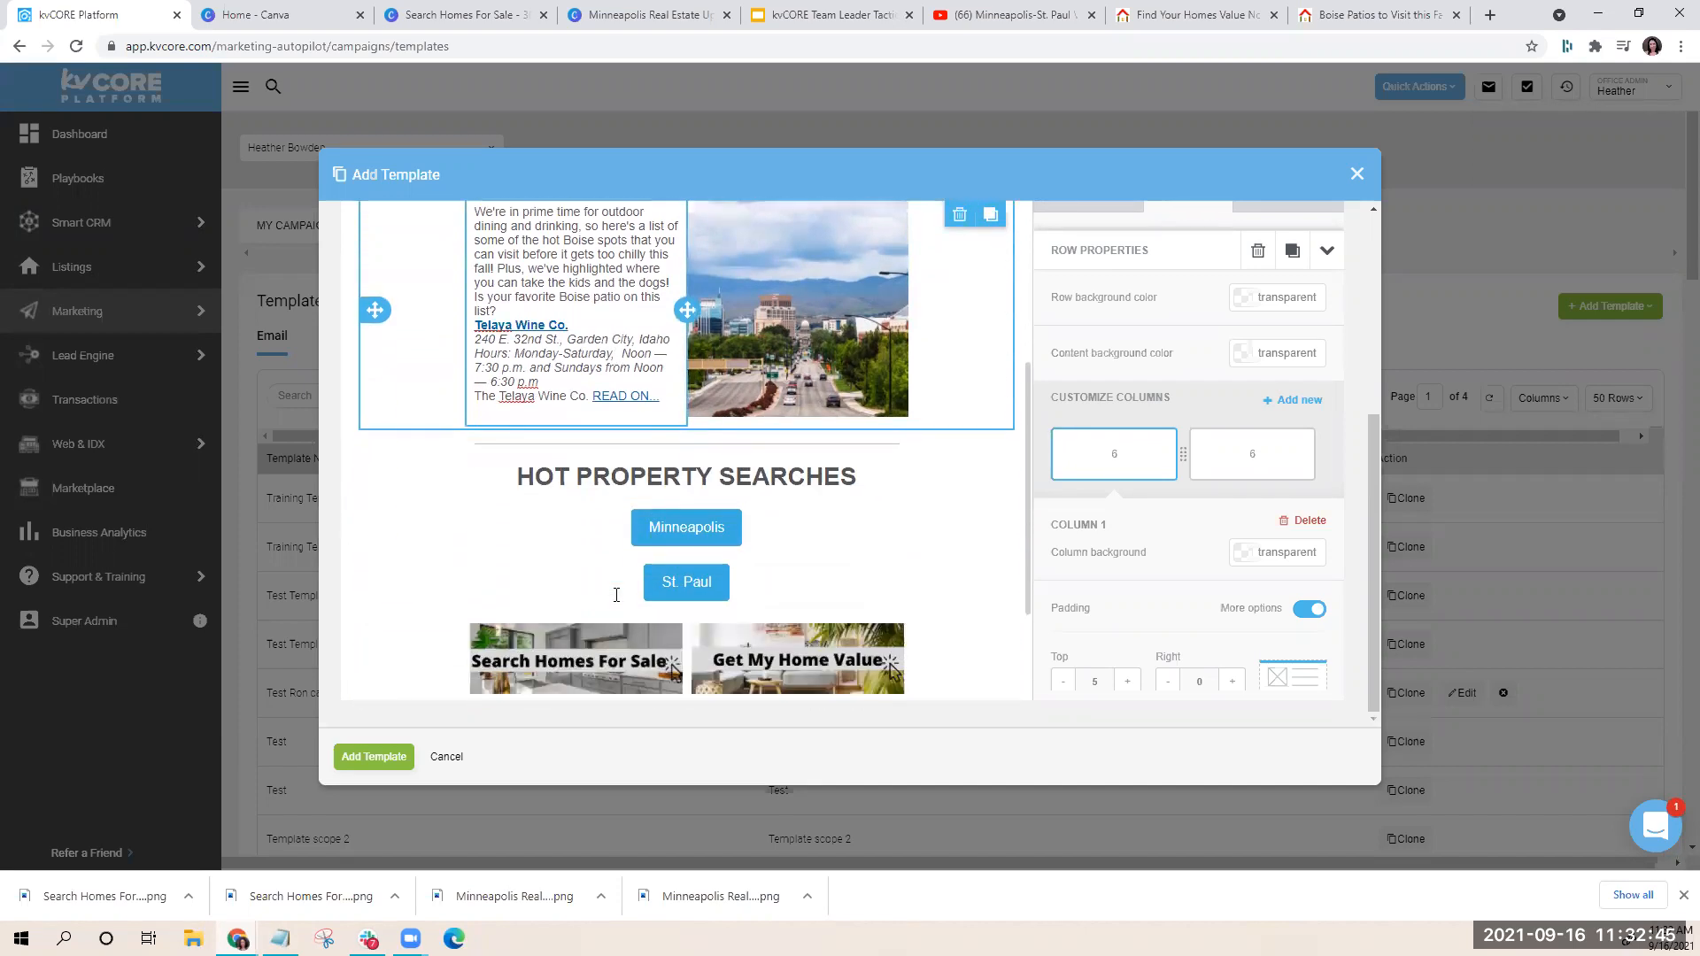
{"action": "scroll", "coordinate": [841, 462], "scroll_direction": "up", "scroll_amount": 3}
{"action": "scroll", "coordinate": [1151, 354], "scroll_direction": "down", "scroll_amount": 2}
{"action": "scroll", "coordinate": [1152, 354], "scroll_direction": "up", "scroll_amount": 5}
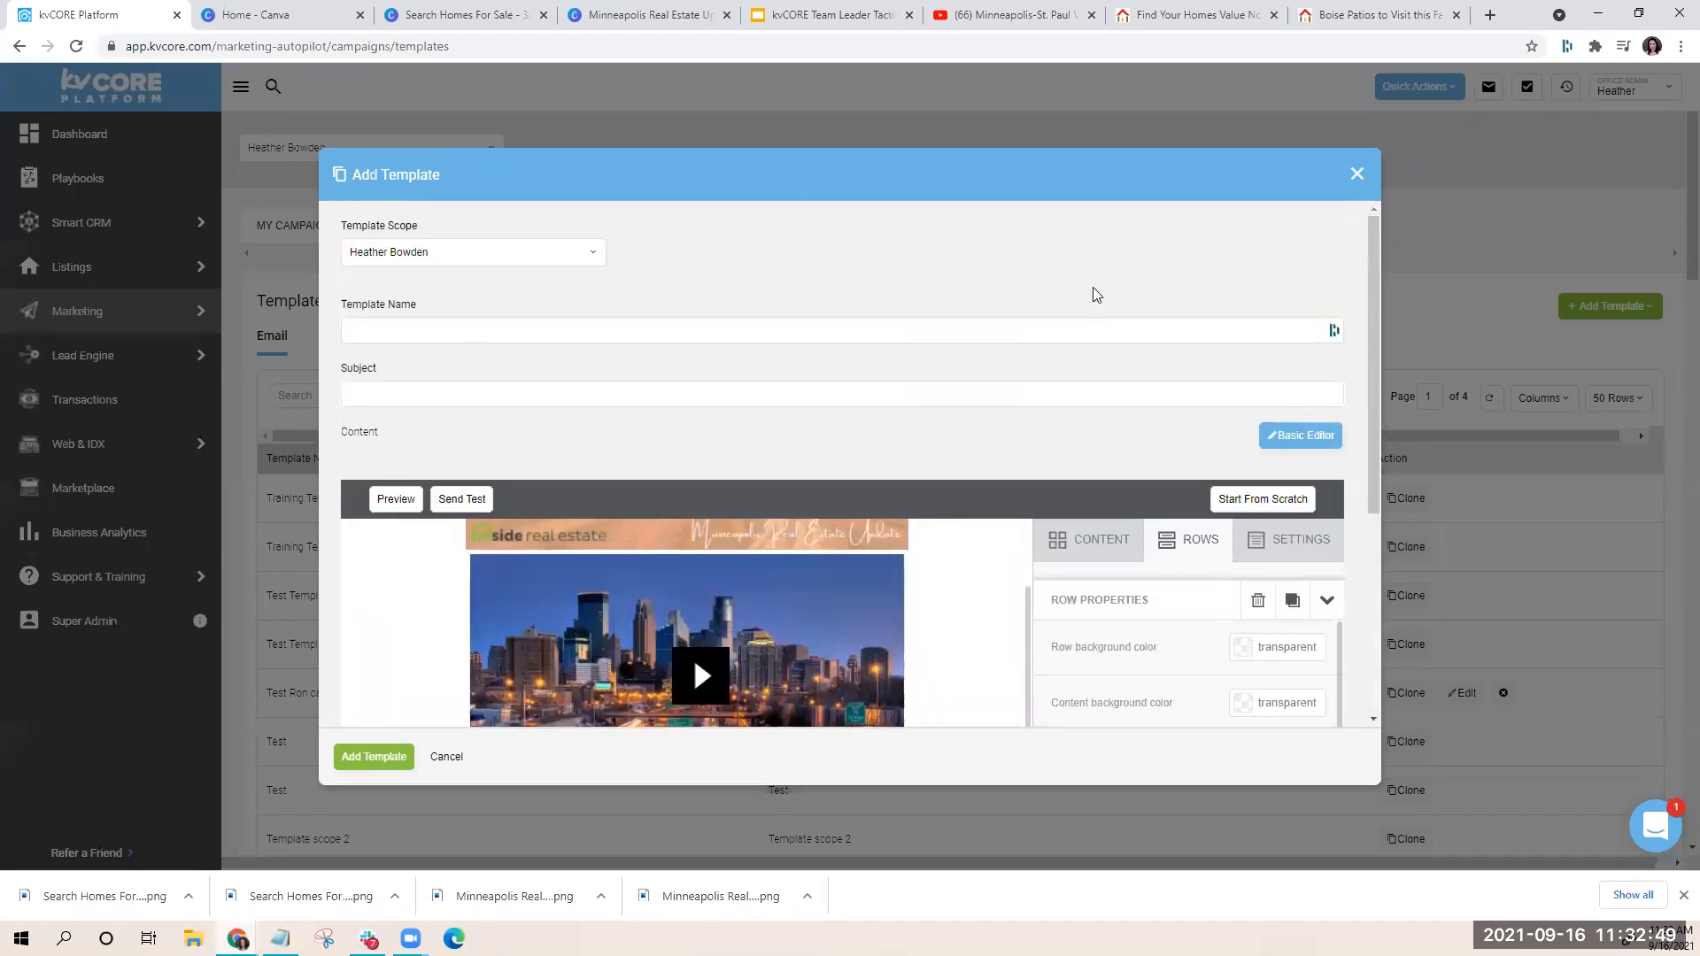
{"action": "scroll", "coordinate": [1090, 266], "scroll_direction": "down", "scroll_amount": 4}
{"action": "left_click", "coordinate": [1081, 206]}
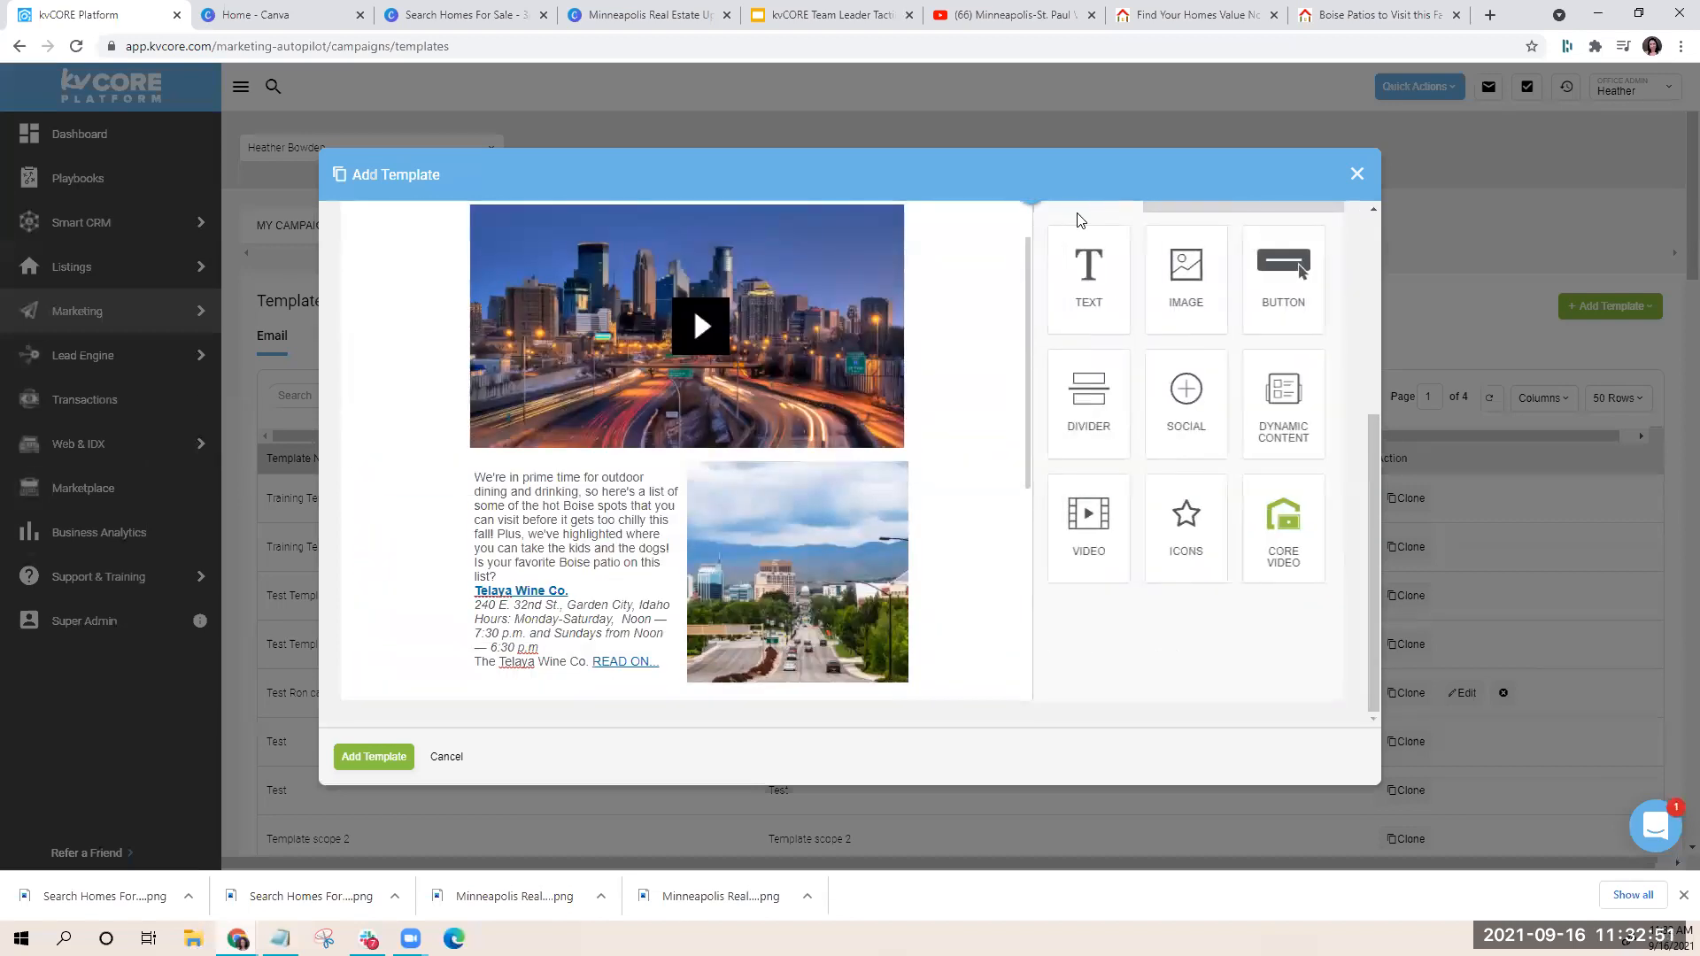
{"action": "left_click_drag", "start_coordinate": [1285, 387], "coordinate": [707, 451]}
{"action": "left_click", "coordinate": [685, 517]}
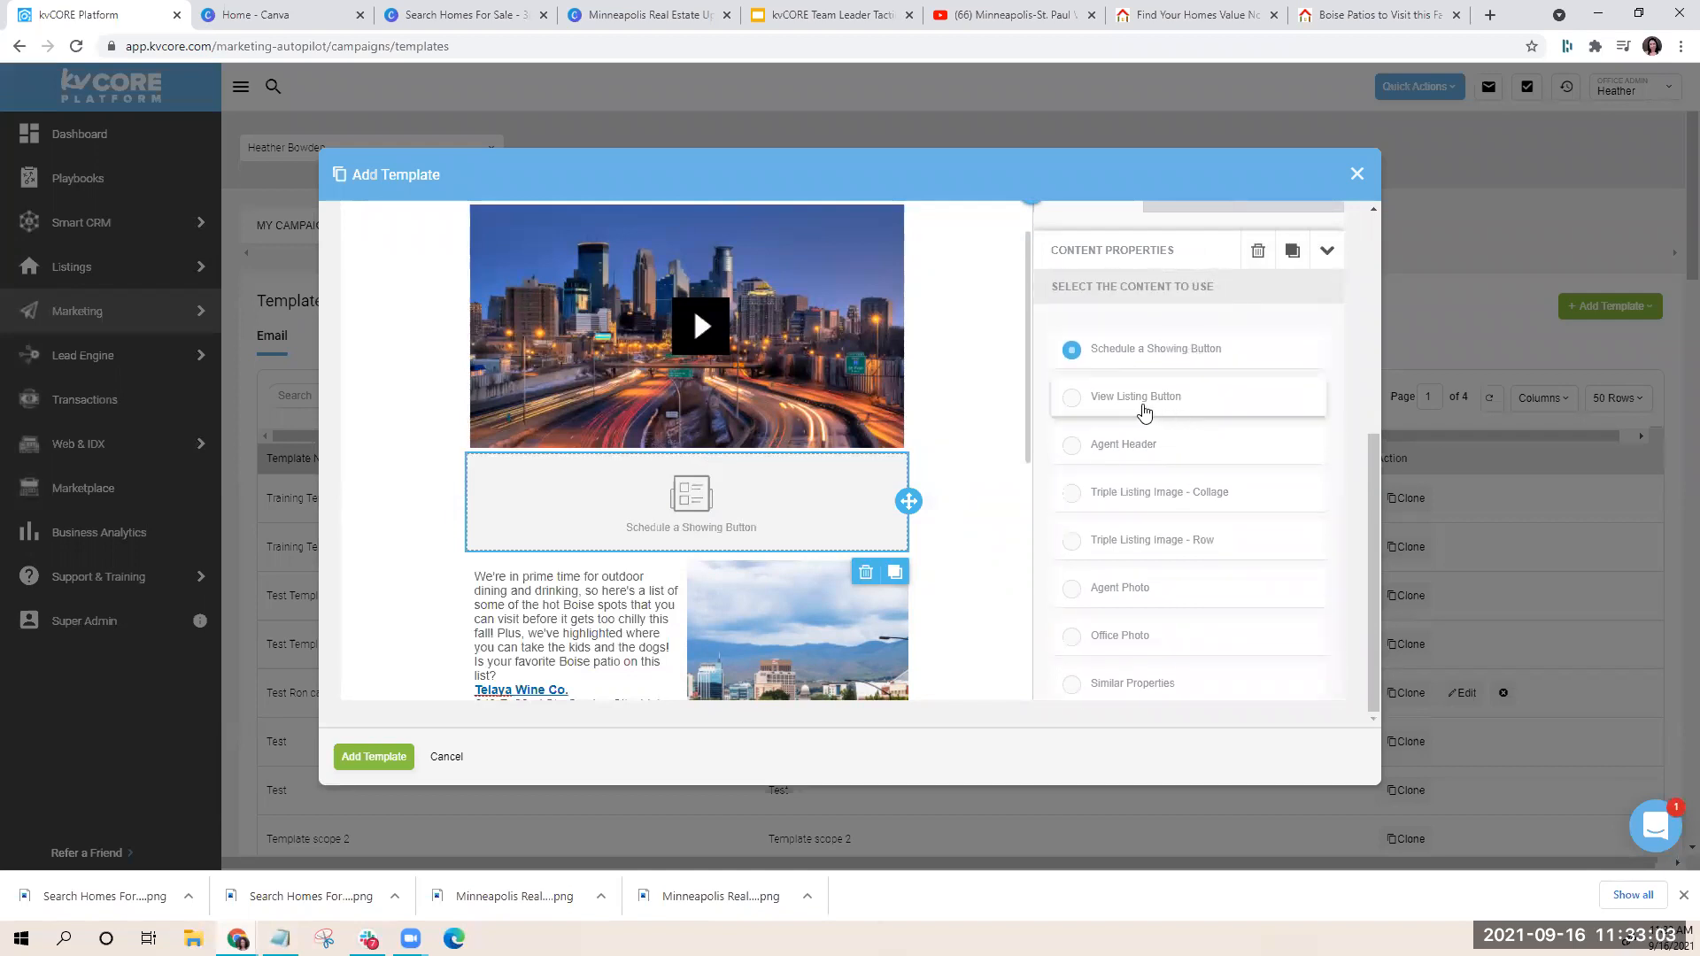
{"action": "left_click", "coordinate": [1072, 500]}
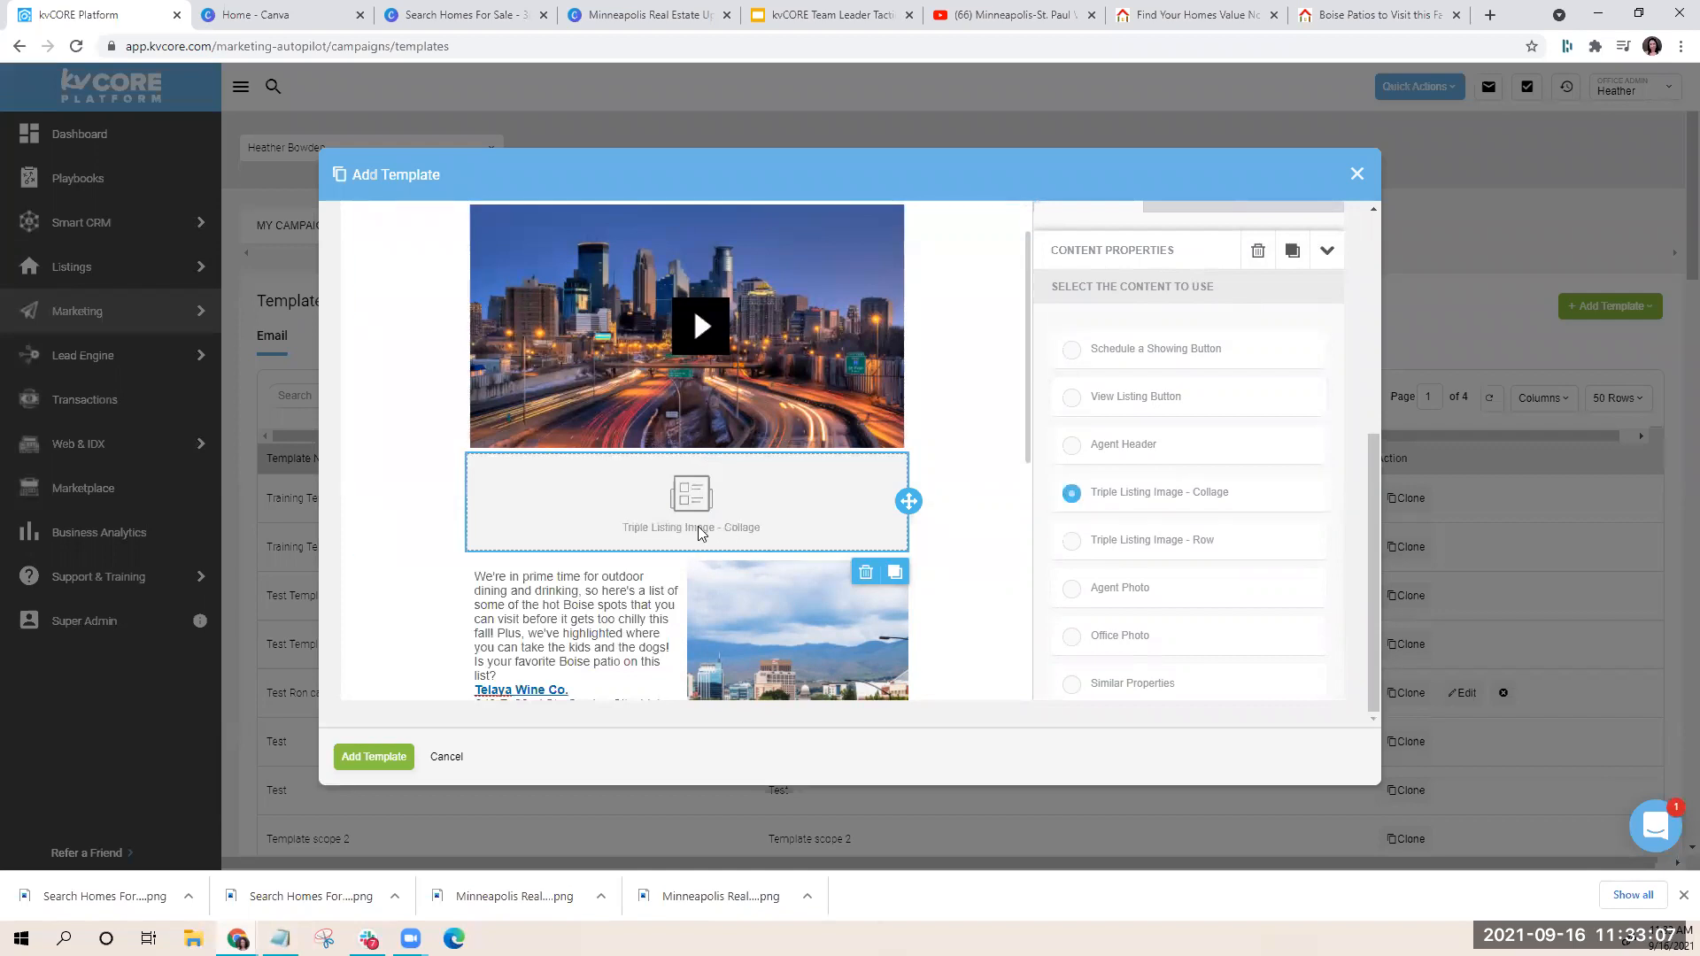
Examine the MLS ID field, the available dynamic content options and the template layout down to the contact banner
{"action": "scroll", "coordinate": [751, 510], "scroll_direction": "up", "scroll_amount": 10}
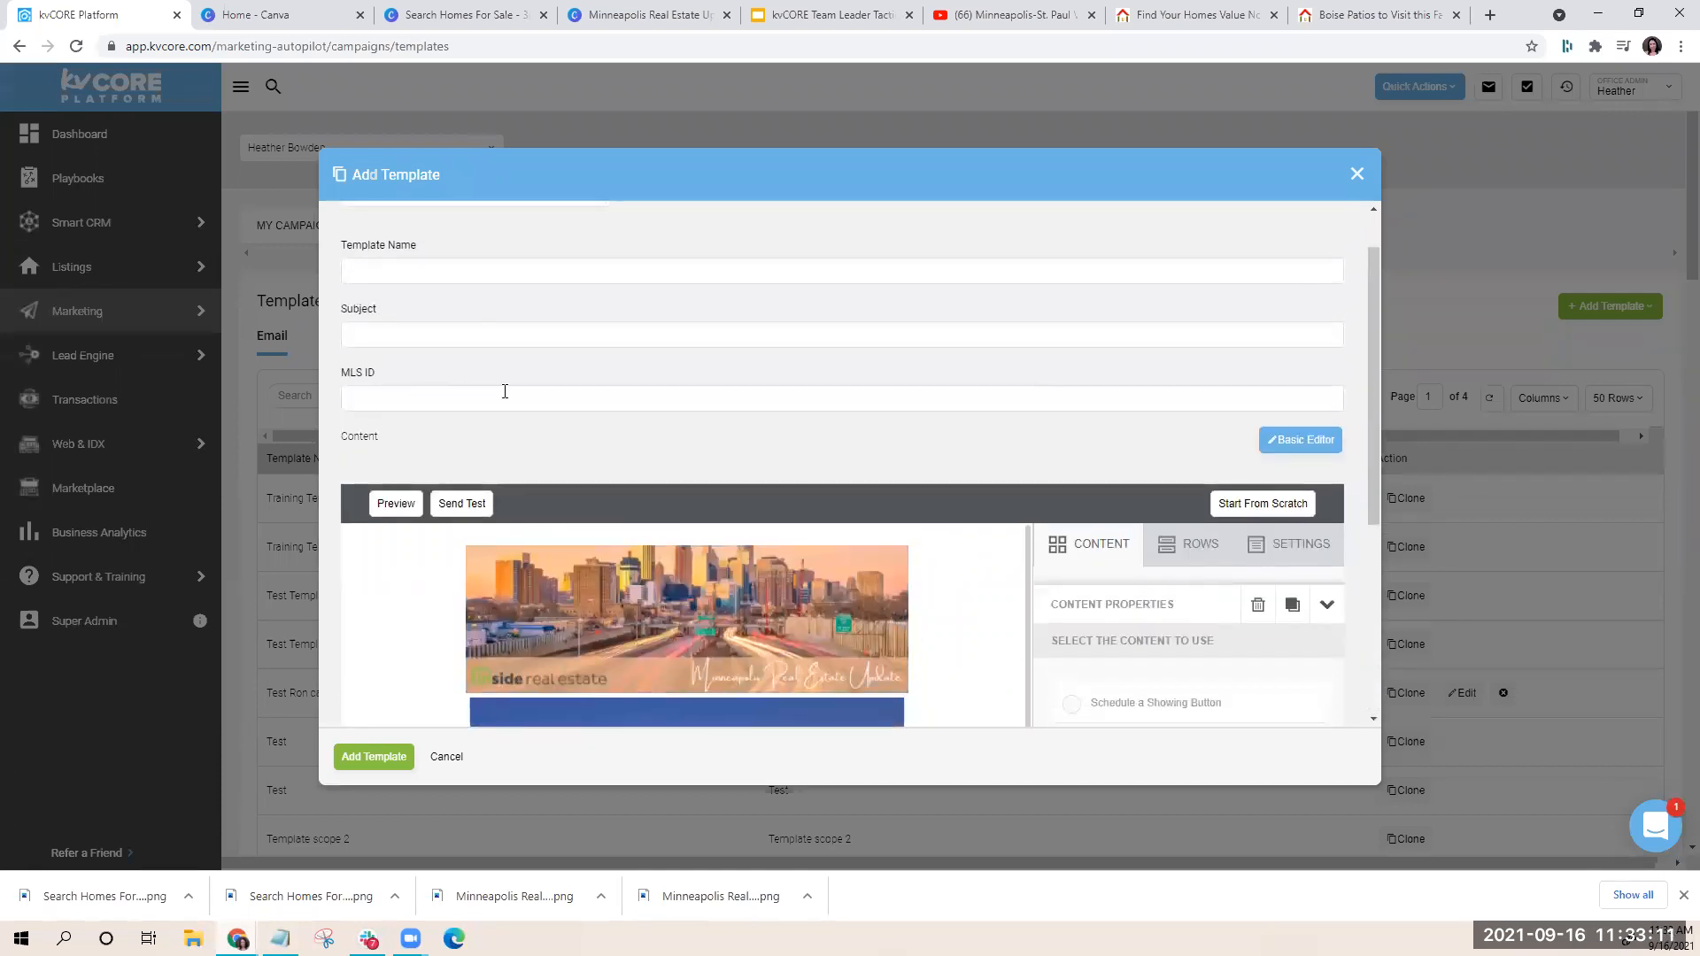
{"action": "scroll", "coordinate": [549, 402], "scroll_direction": "down", "scroll_amount": 4}
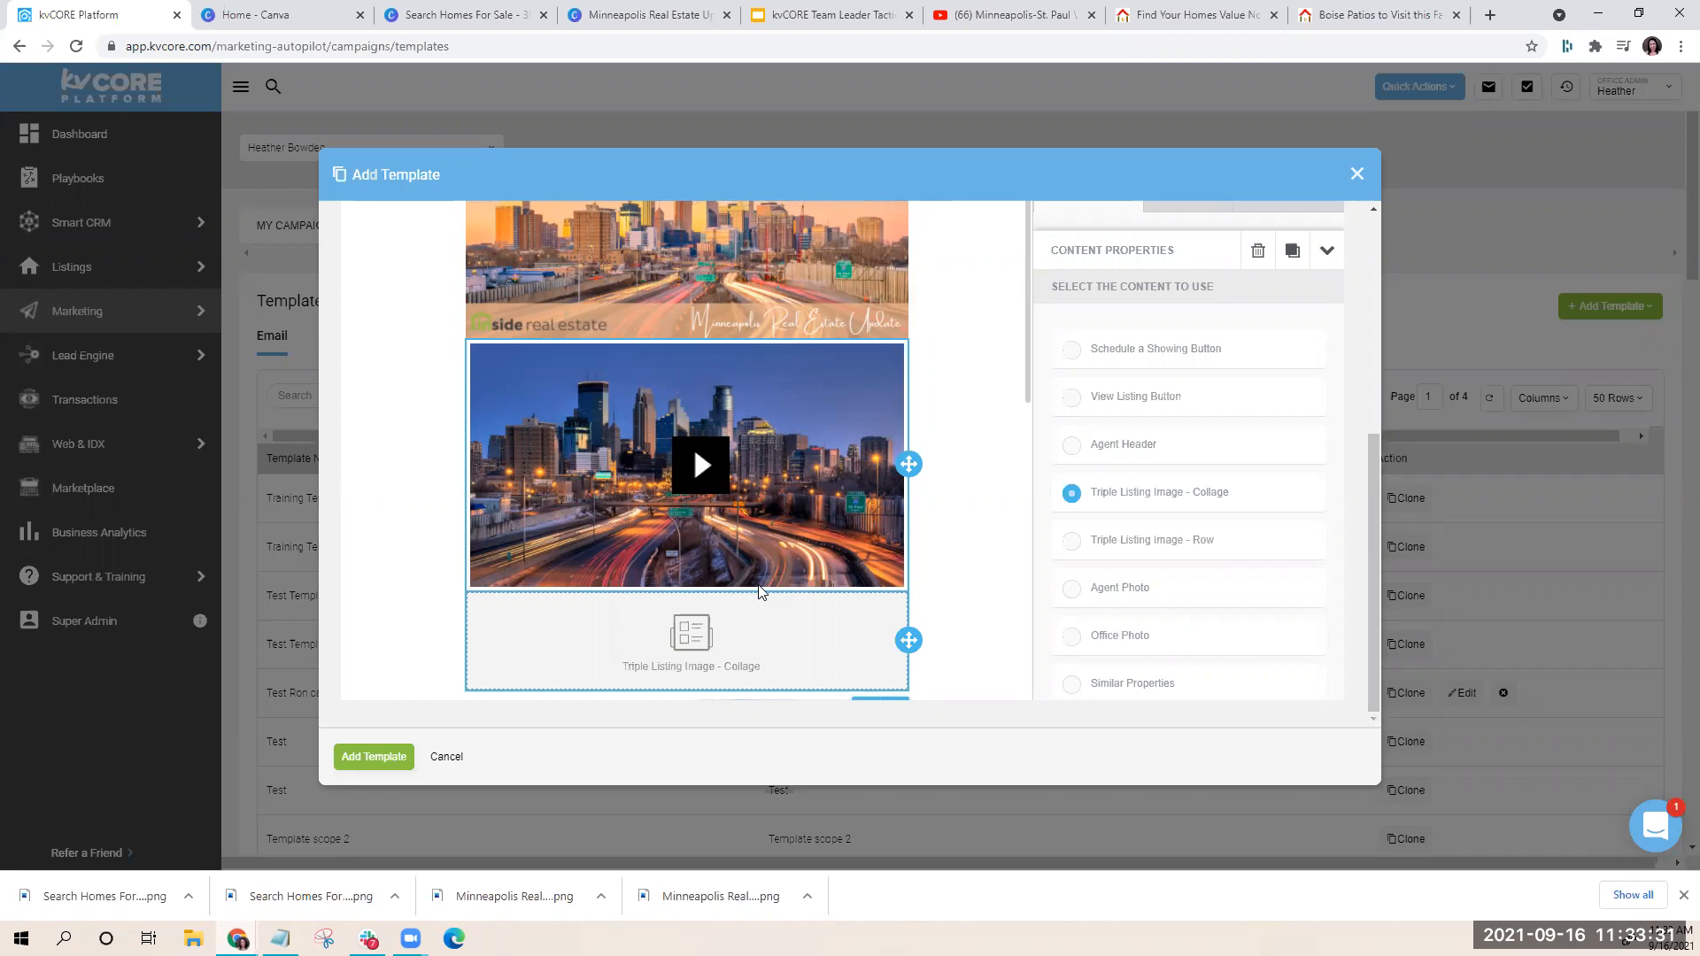
{"action": "scroll", "coordinate": [992, 492], "scroll_direction": "up", "scroll_amount": 5}
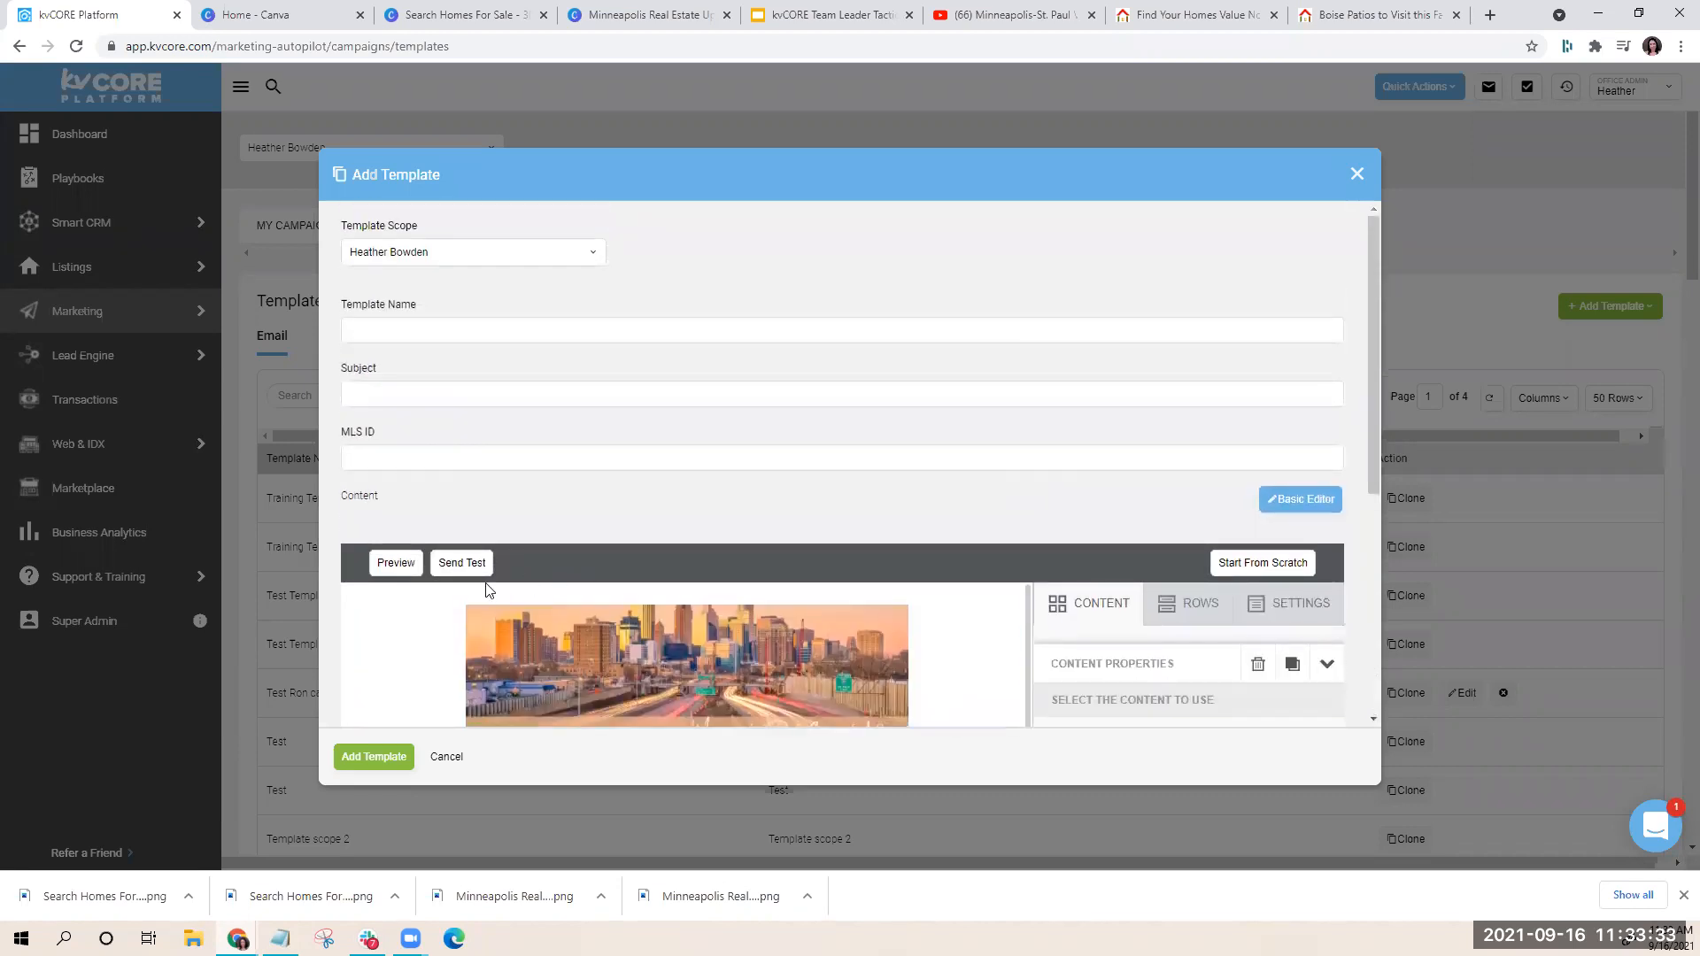
{"action": "left_click", "coordinate": [693, 466]}
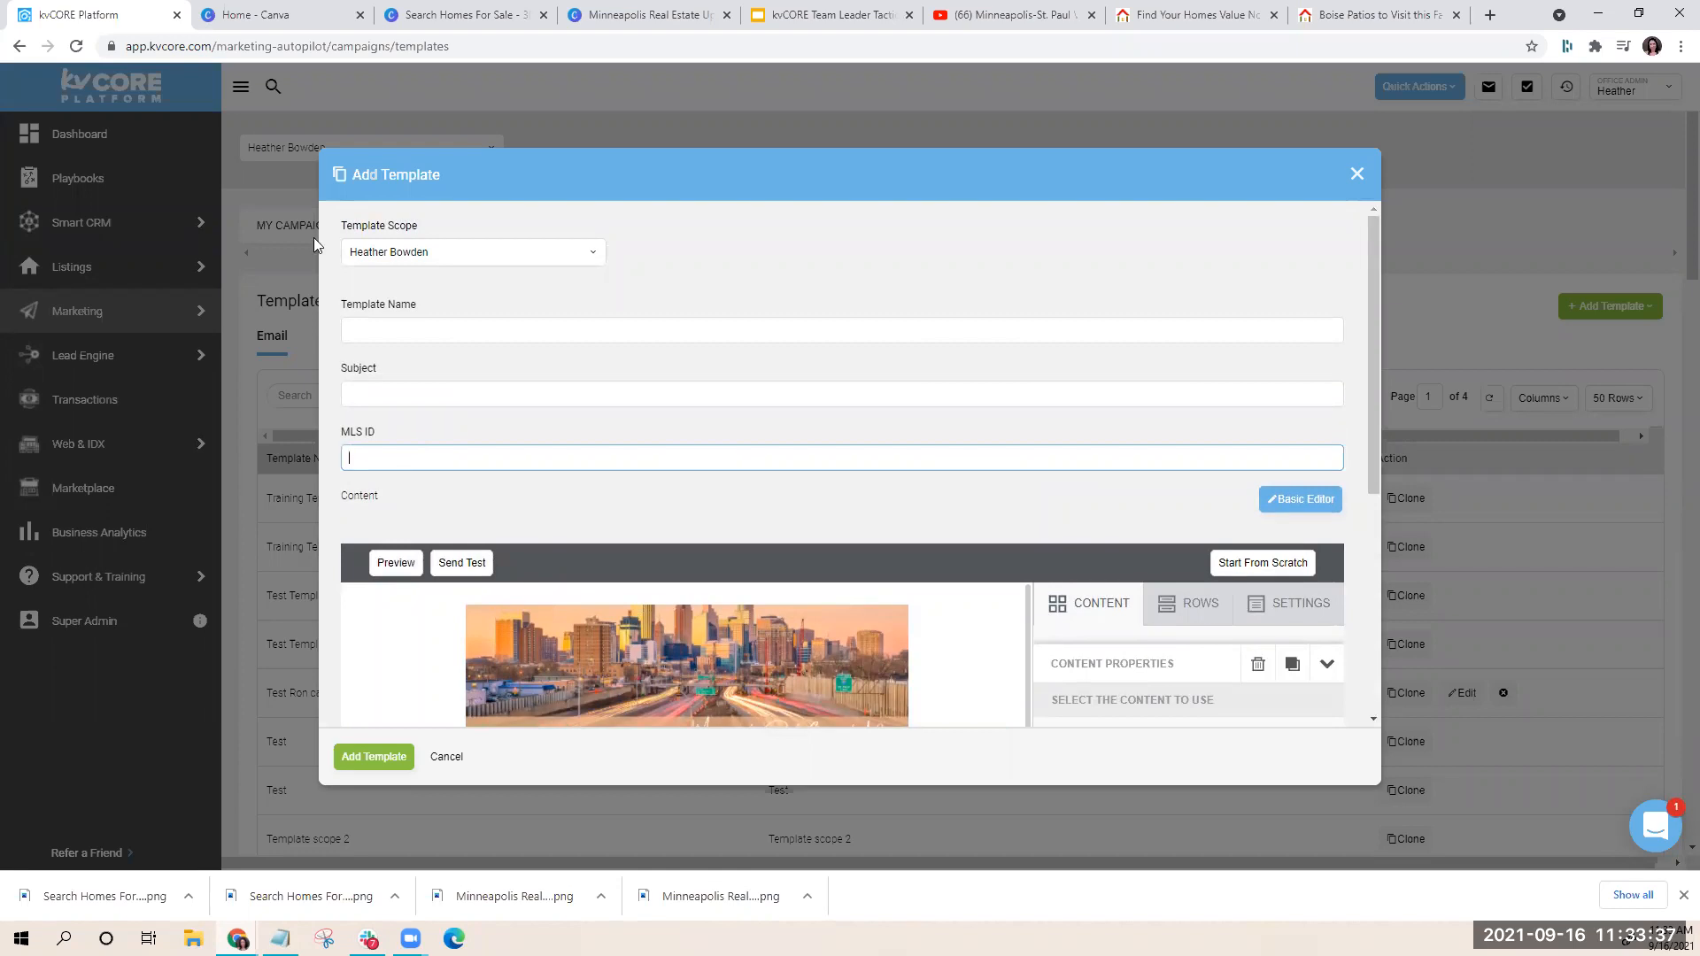
{"action": "scroll", "coordinate": [602, 234], "scroll_direction": "down", "scroll_amount": 2}
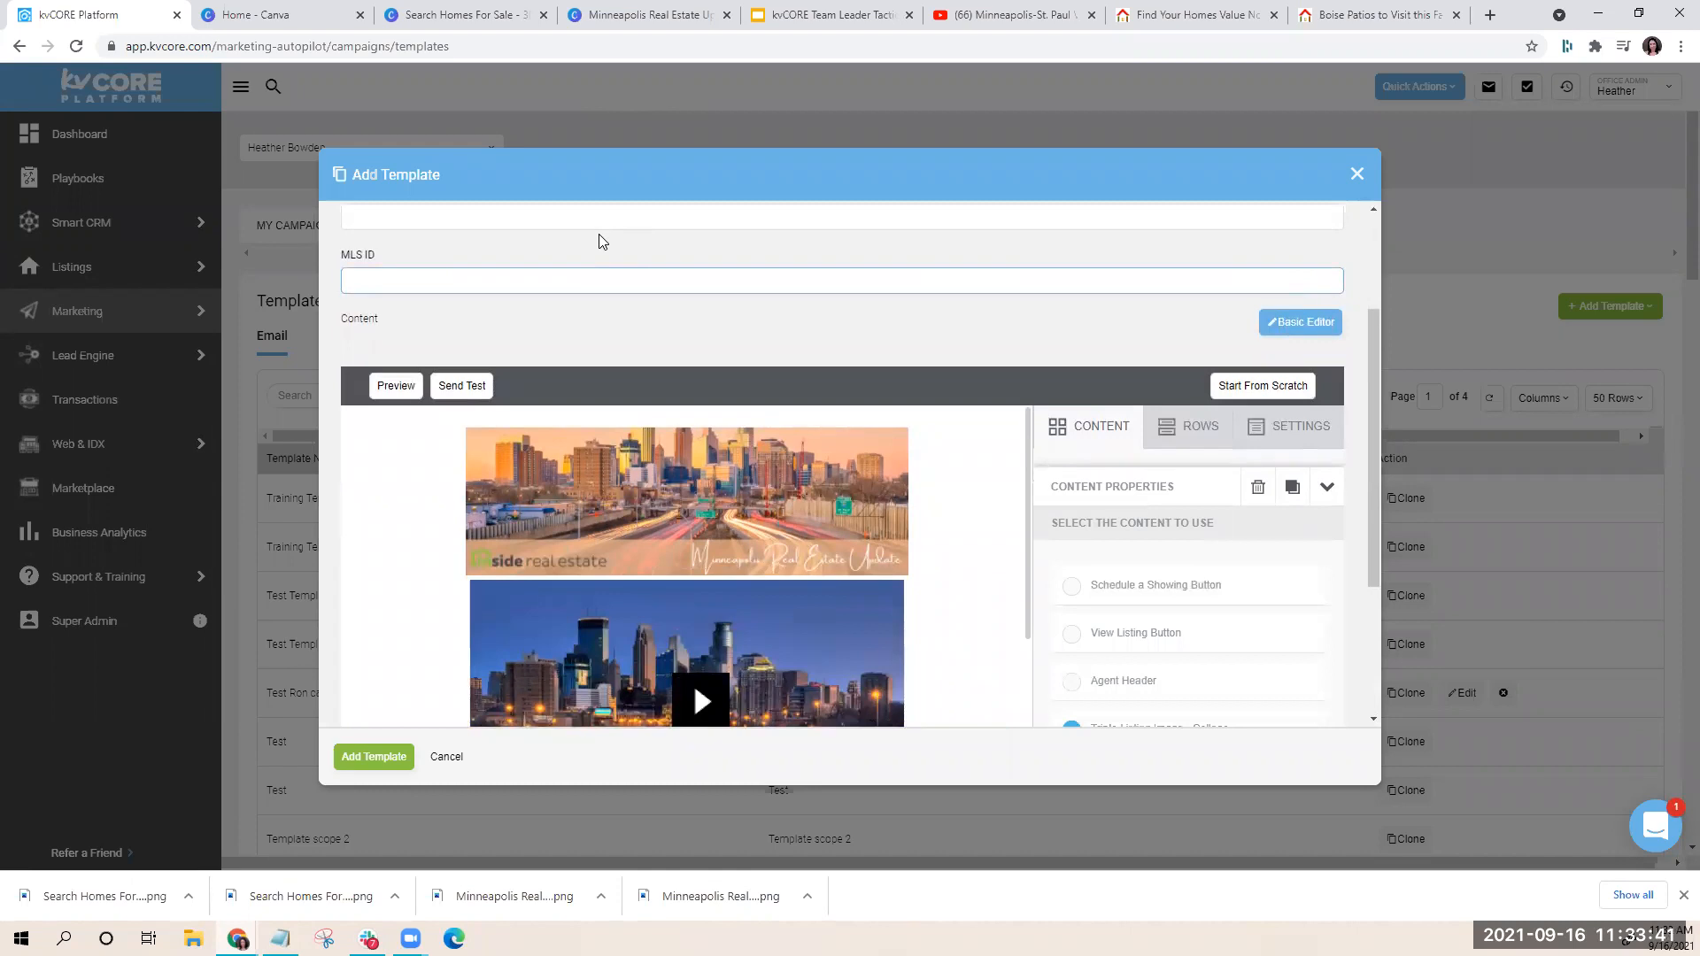
{"action": "scroll", "coordinate": [817, 666], "scroll_direction": "down", "scroll_amount": 4}
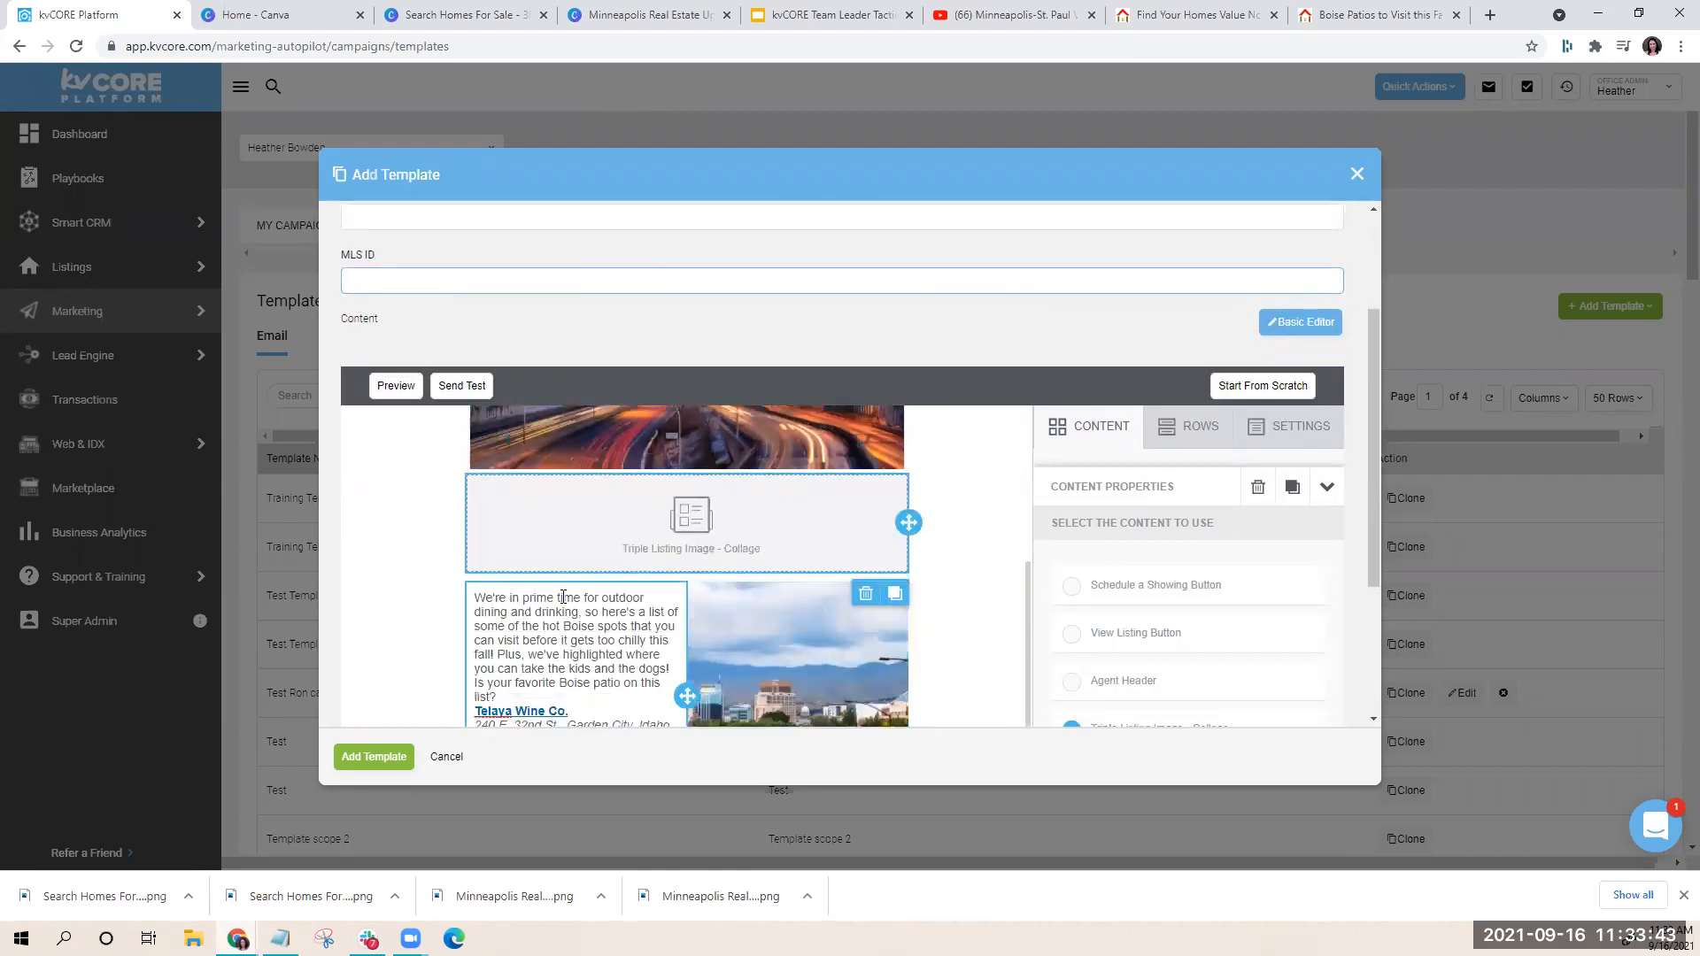
{"action": "scroll", "coordinate": [632, 540], "scroll_direction": "down", "scroll_amount": 3}
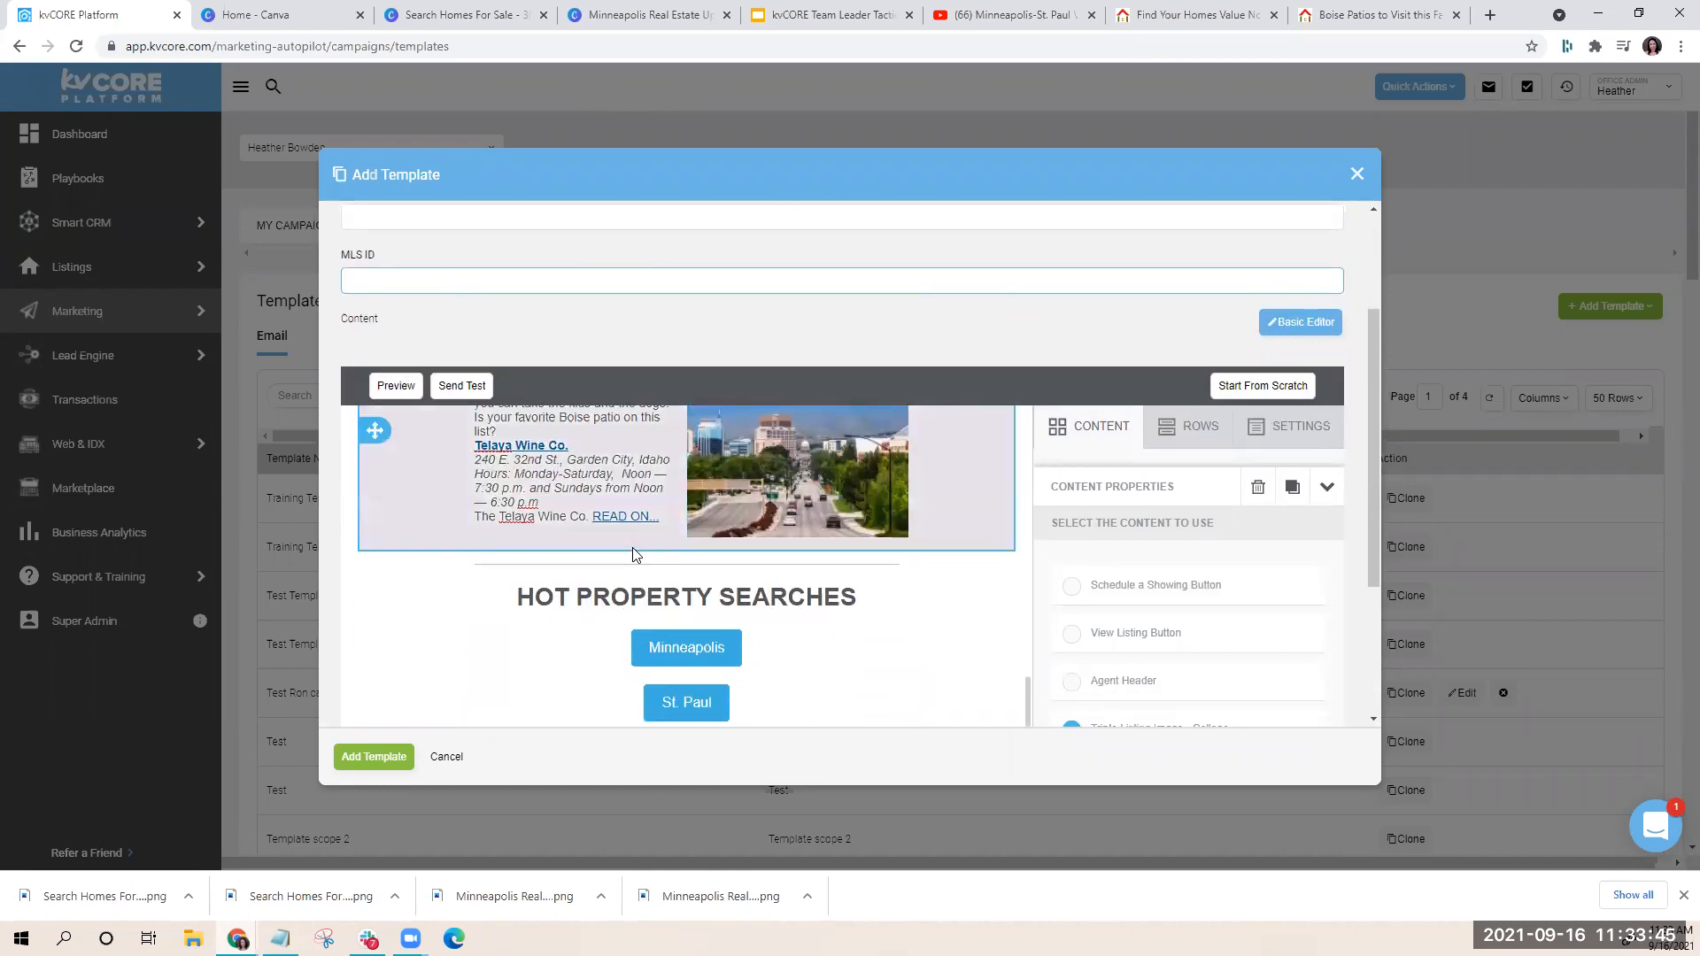
{"action": "scroll", "coordinate": [632, 552], "scroll_direction": "up", "scroll_amount": 2}
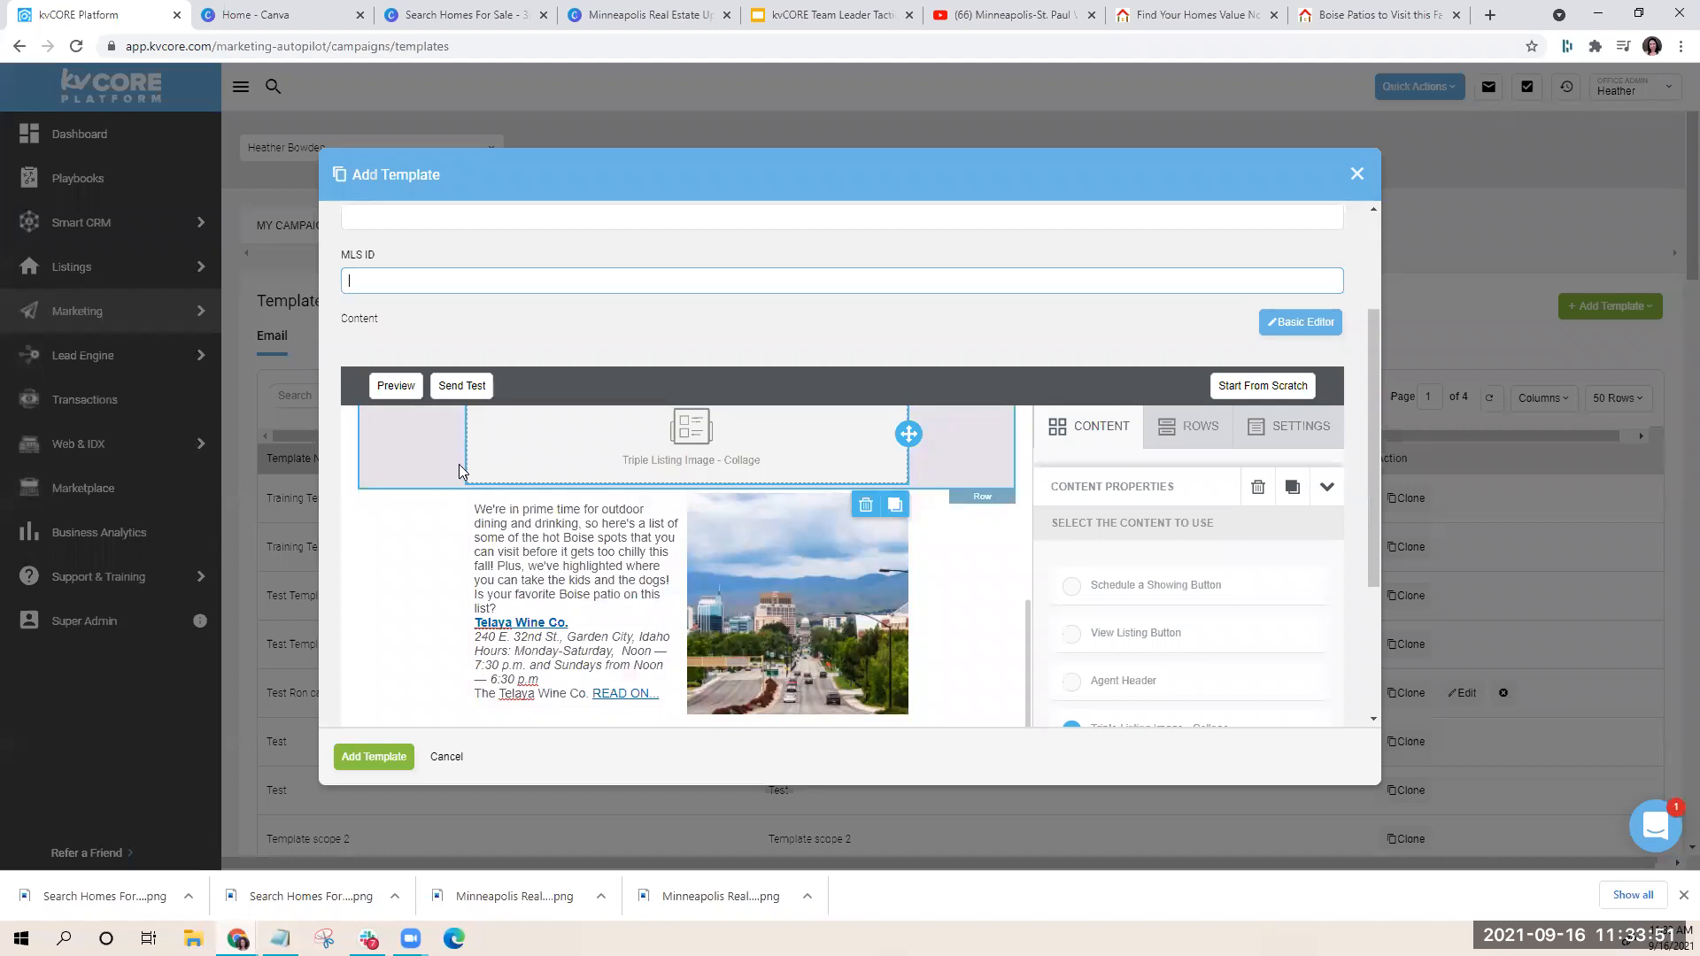
{"action": "scroll", "coordinate": [1273, 648], "scroll_direction": "down", "scroll_amount": 2}
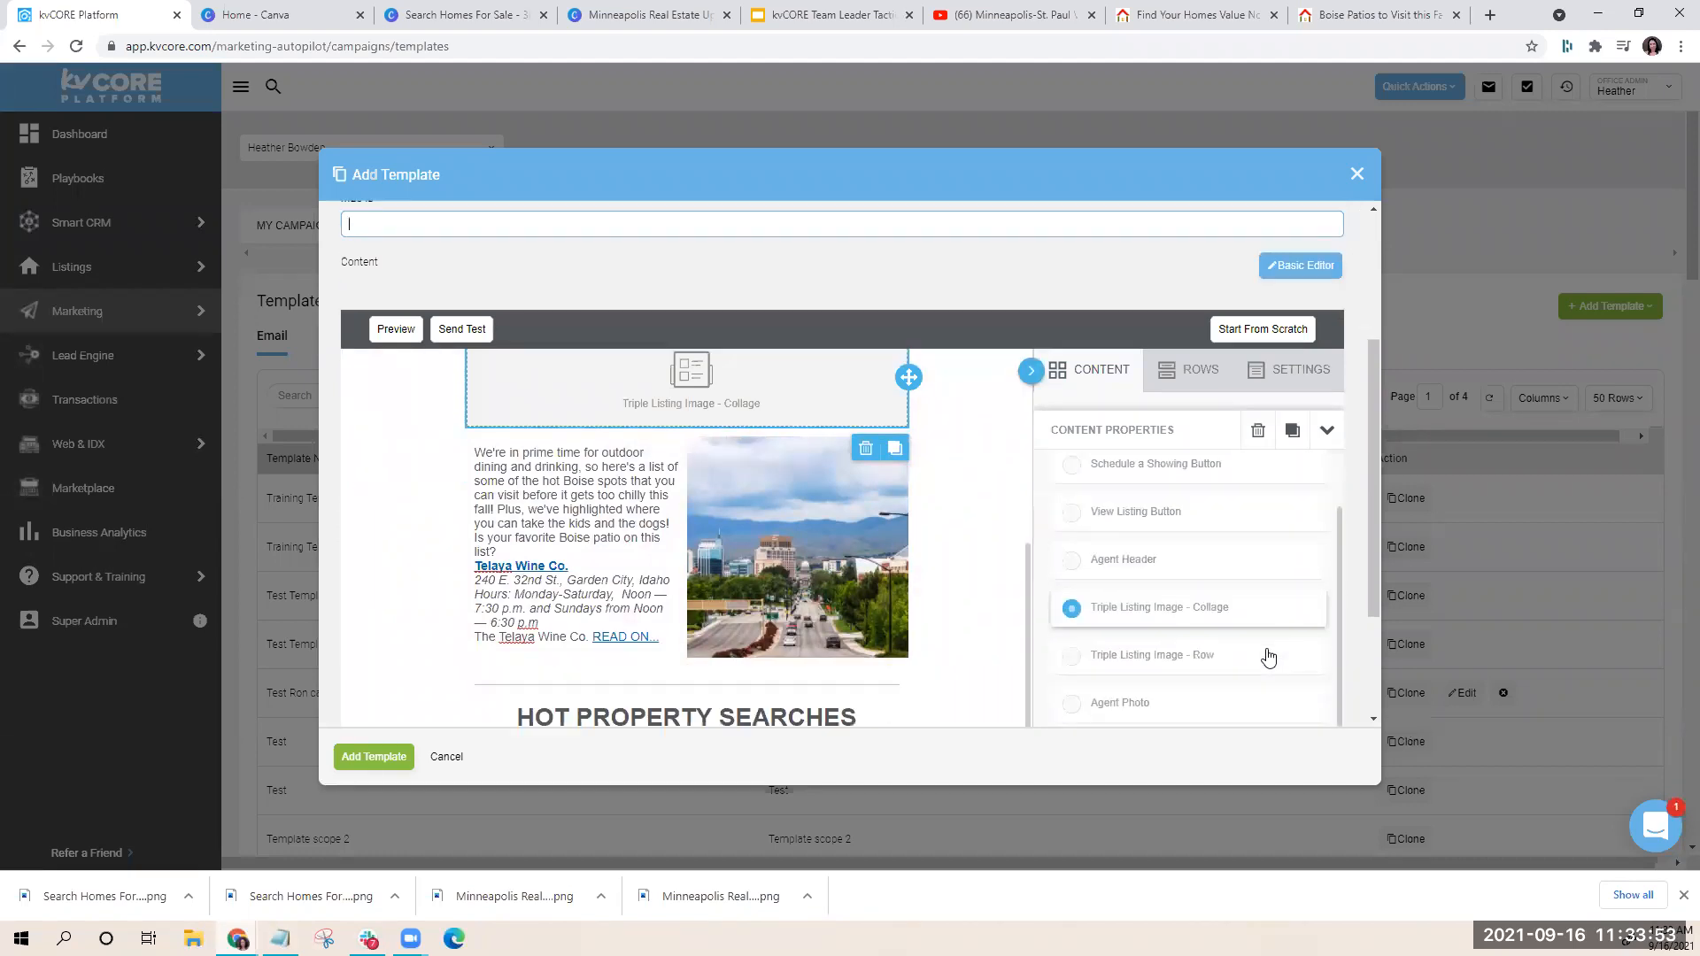
{"action": "scroll", "coordinate": [1268, 656], "scroll_direction": "down", "scroll_amount": 3}
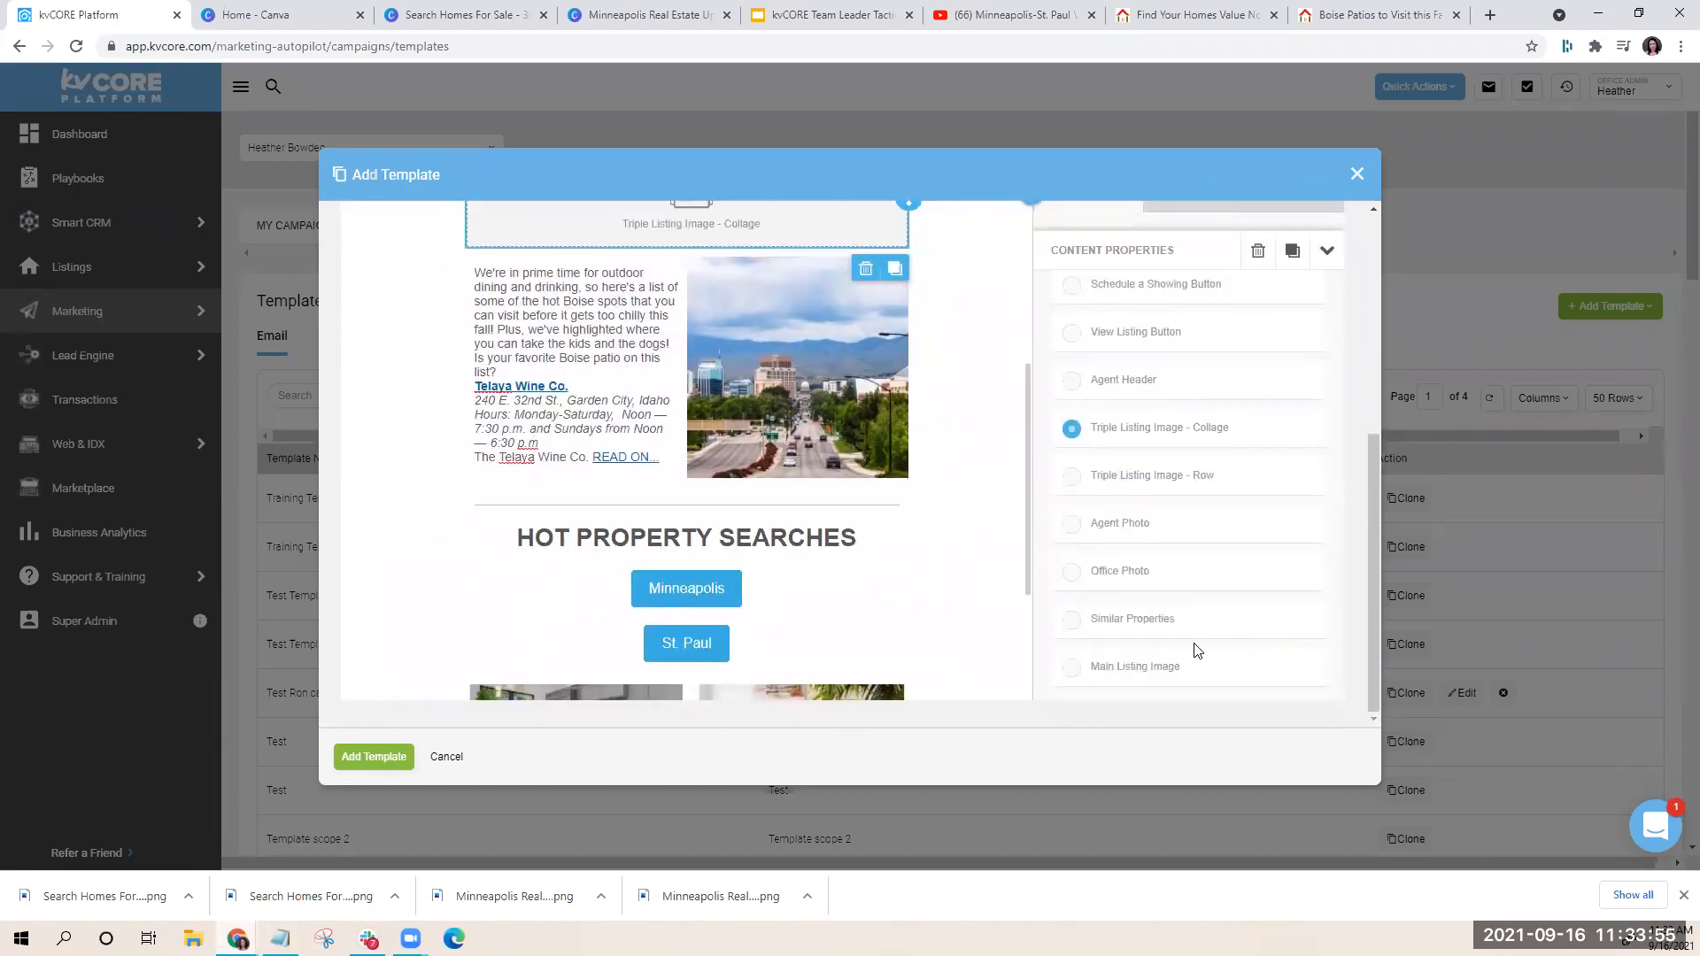
{"action": "scroll", "coordinate": [972, 576], "scroll_direction": "up", "scroll_amount": 1}
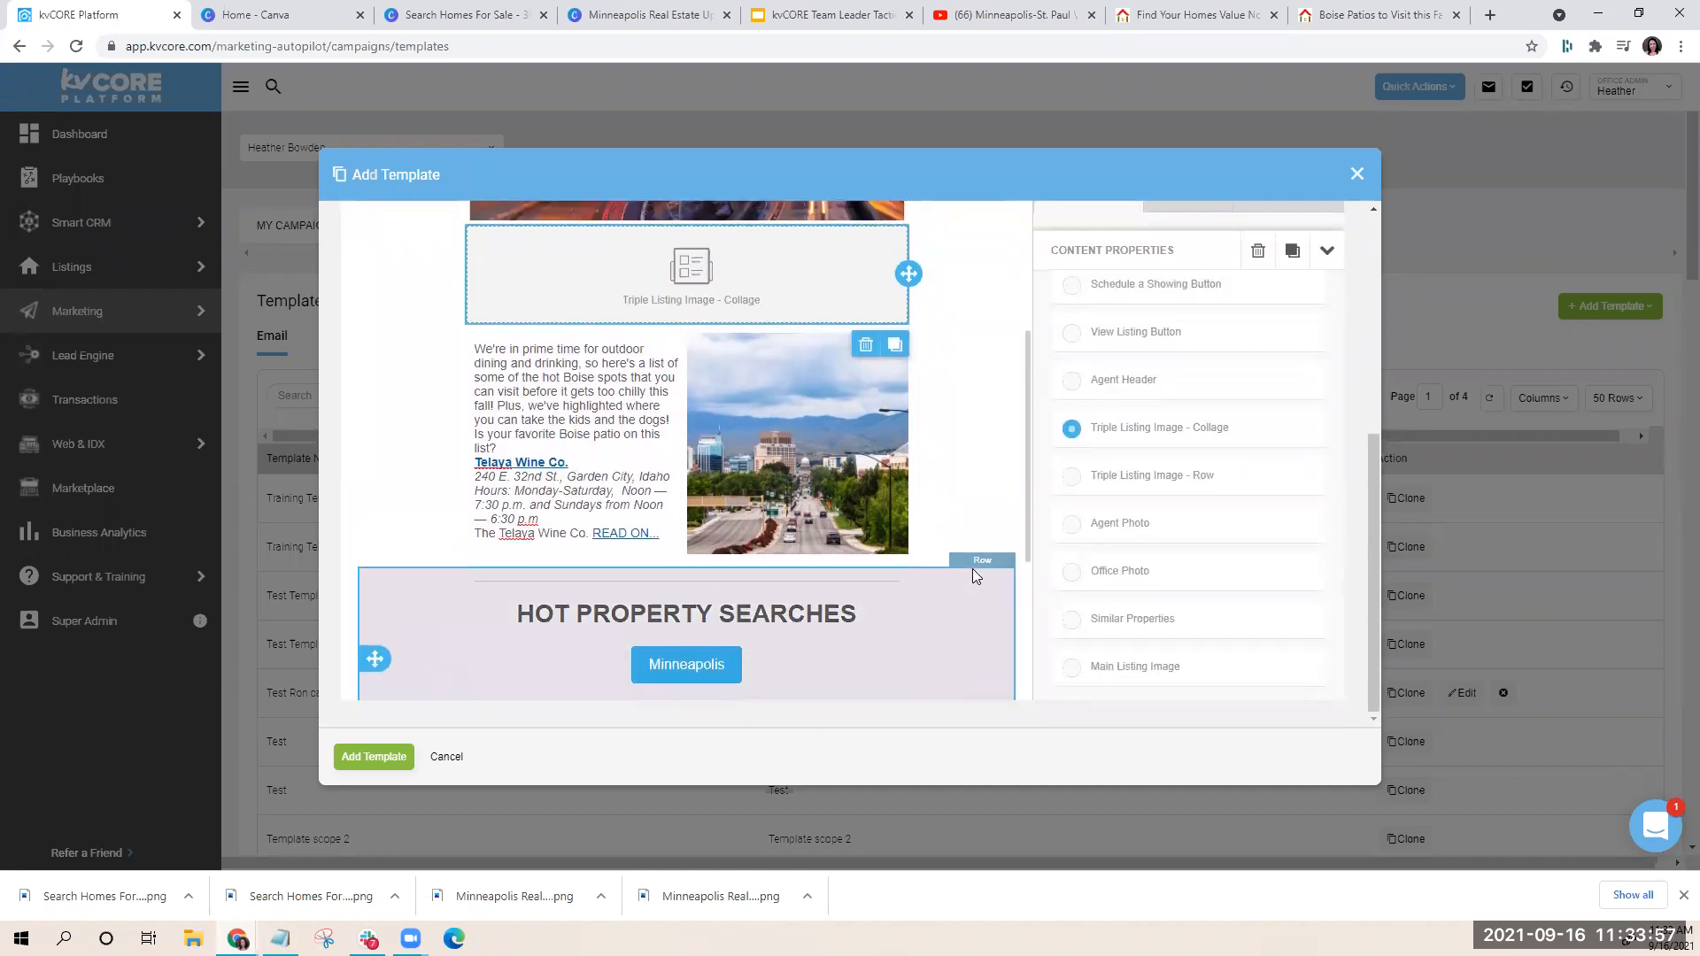
{"action": "scroll", "coordinate": [971, 576], "scroll_direction": "up", "scroll_amount": 4}
{"action": "scroll", "coordinate": [971, 575], "scroll_direction": "down", "scroll_amount": 6}
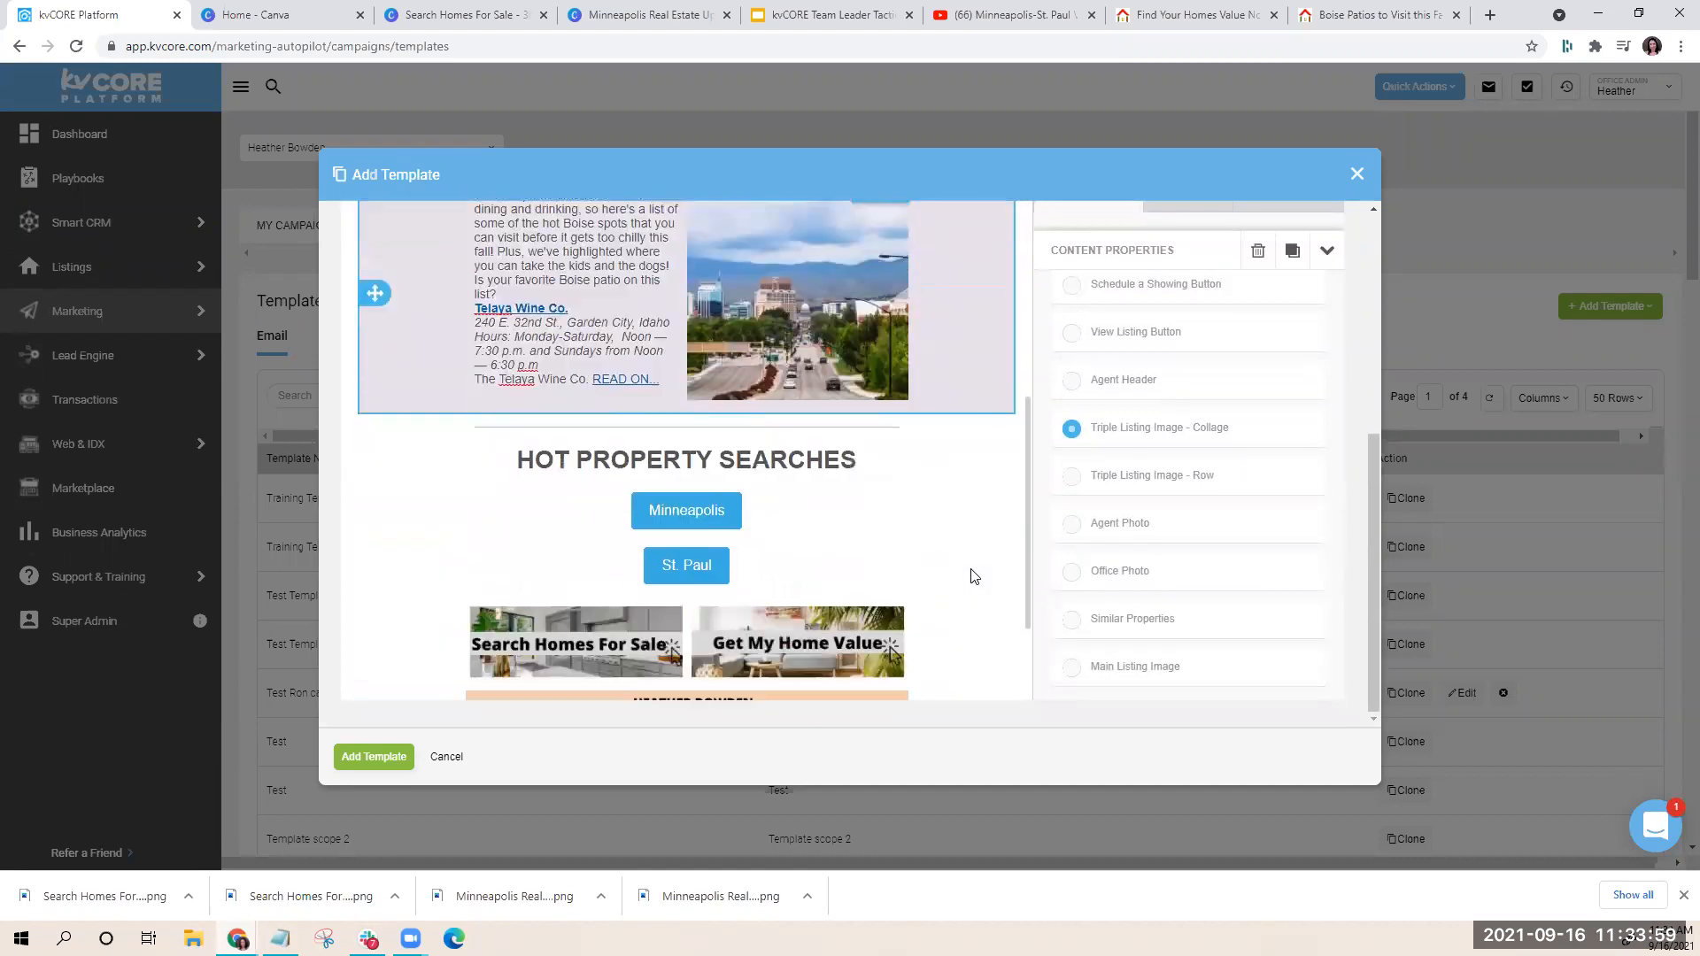
{"action": "scroll", "coordinate": [974, 577], "scroll_direction": "down", "scroll_amount": 2}
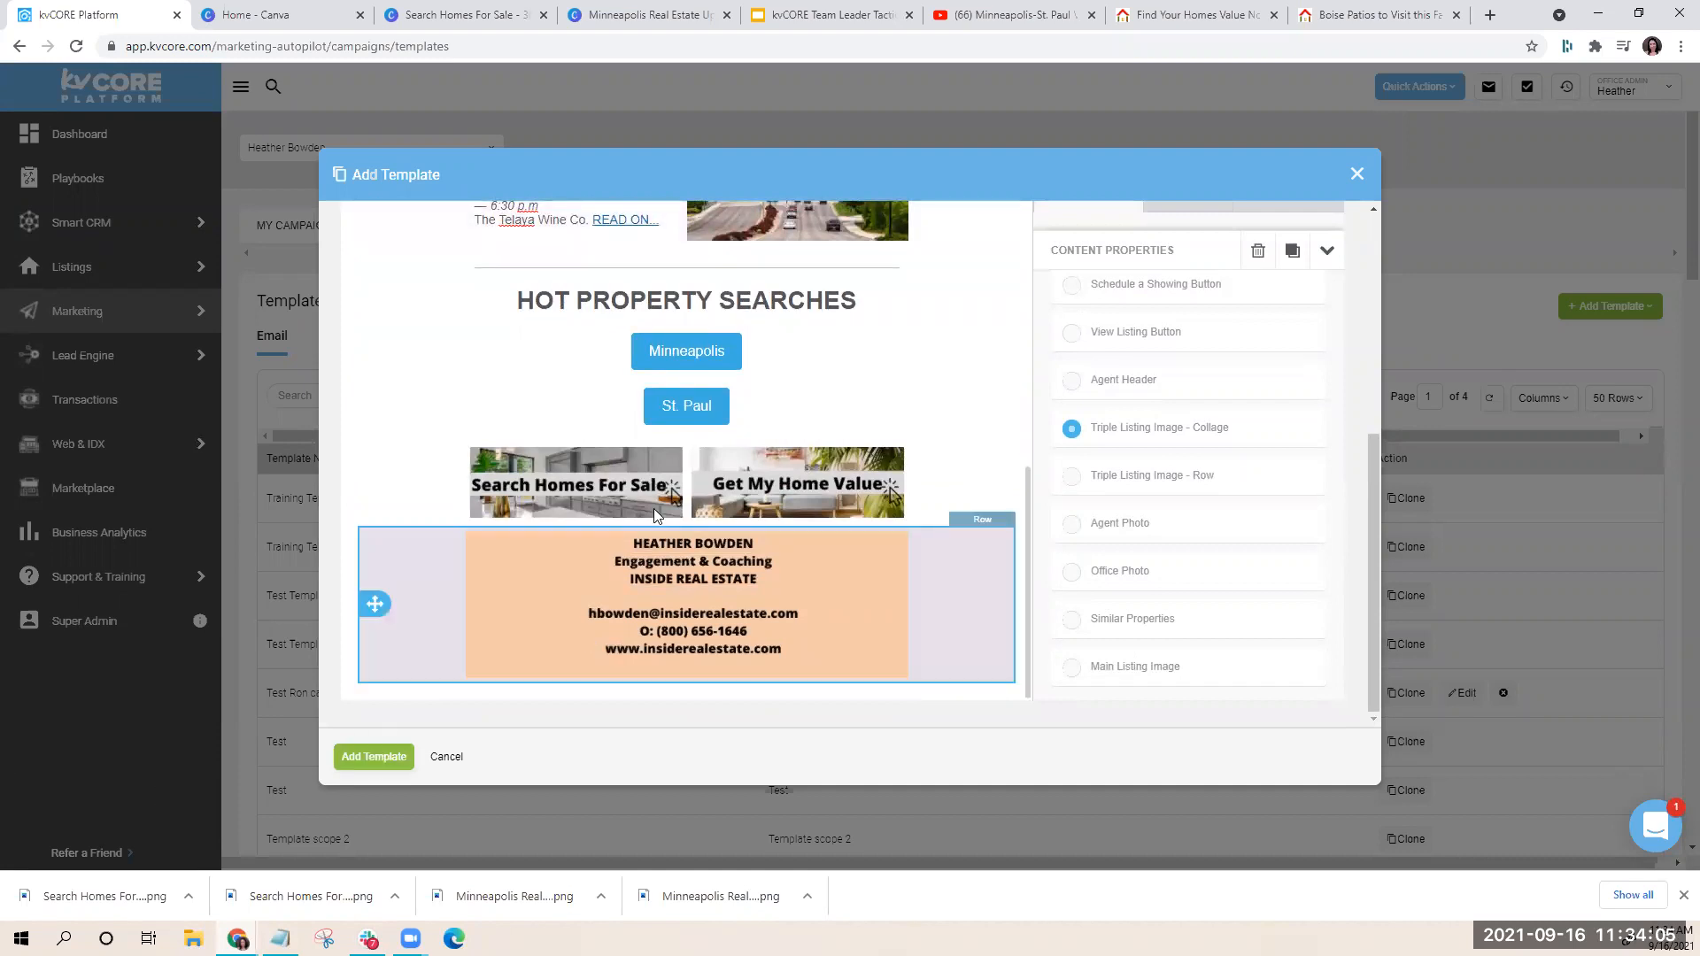
Name the template Newsletter Template and set its subject to Minnesota Real Estate Update
{"action": "scroll", "coordinate": [659, 507], "scroll_direction": "up", "scroll_amount": 15}
{"action": "scroll", "coordinate": [647, 496], "scroll_direction": "up", "scroll_amount": 3}
{"action": "left_click", "coordinate": [434, 328]}
{"action": "type", "text": "Newsletter Template"}
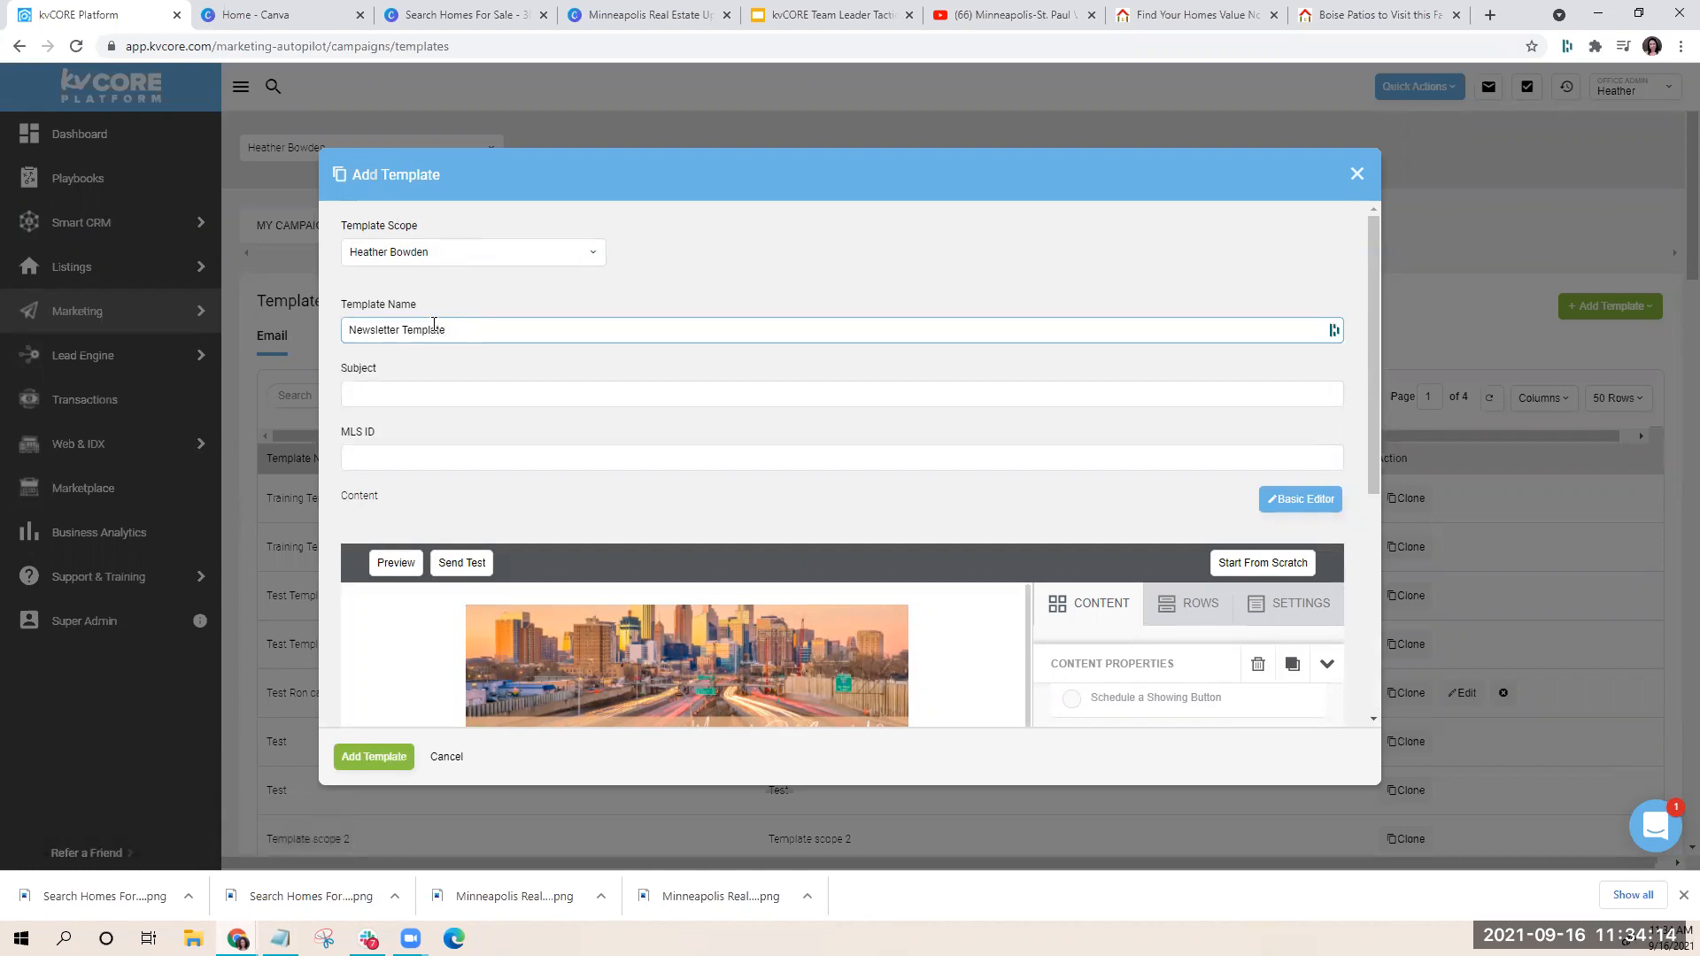
{"action": "left_click", "coordinate": [405, 395]}
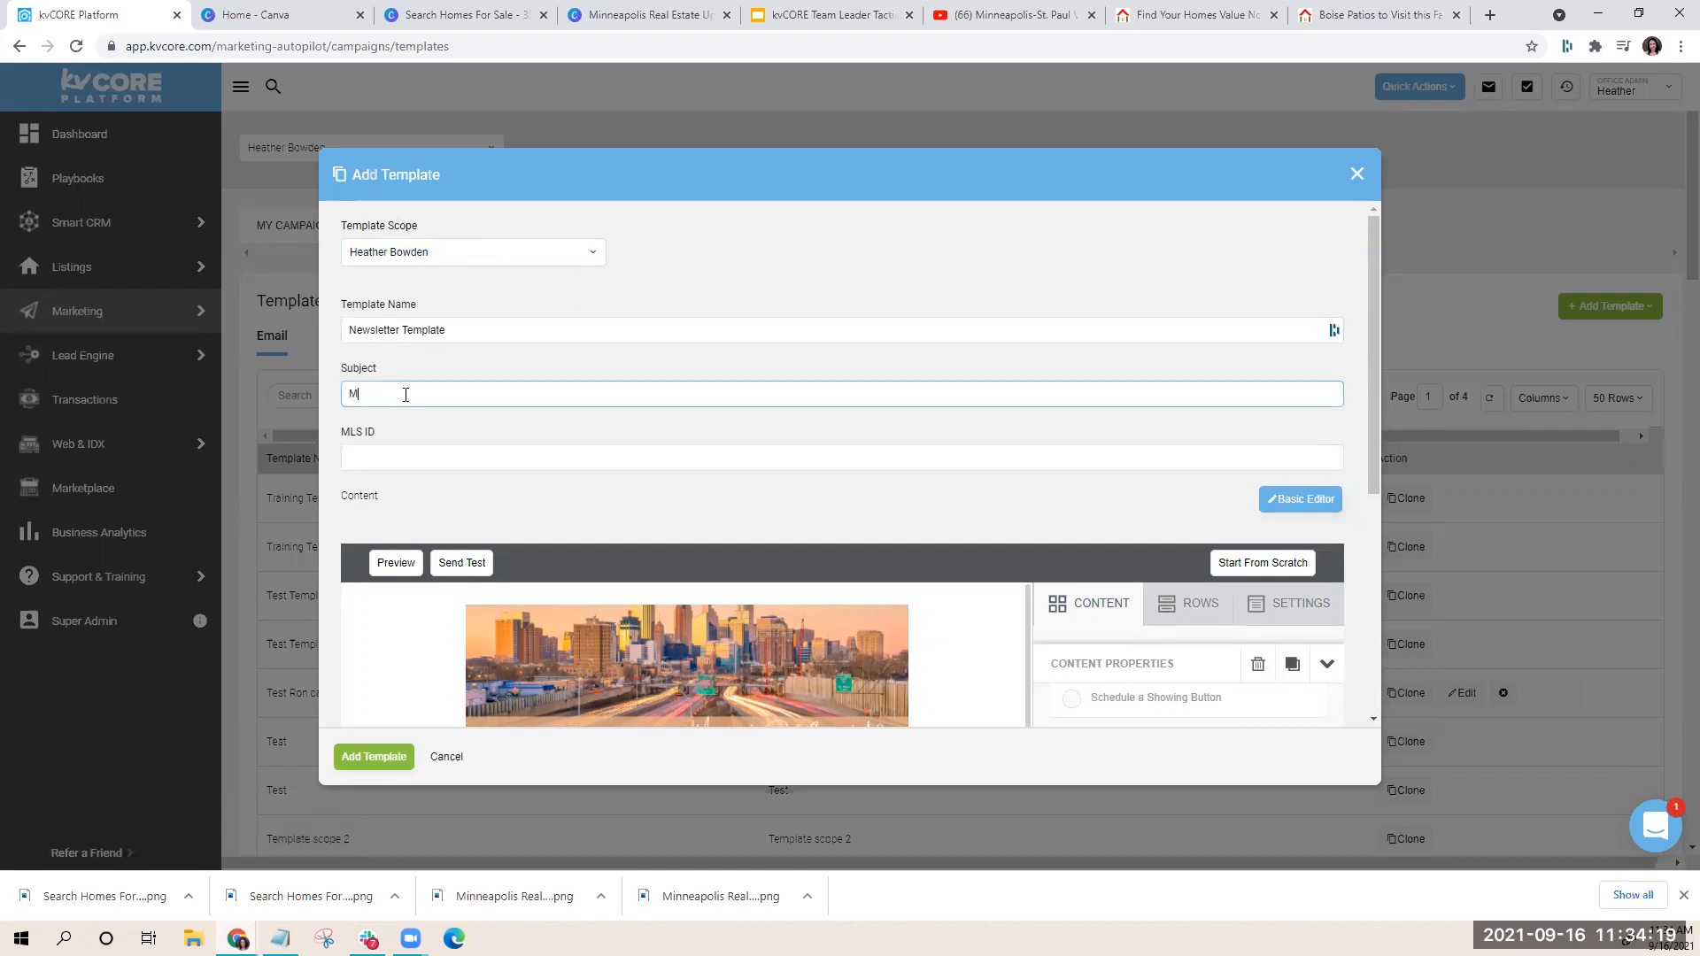
{"action": "type", "text": "nesota Feal Estate Upd"}
Delete the Triple Listing Image - Collage block below the video
{"action": "scroll", "coordinate": [720, 434], "scroll_direction": "down", "scroll_amount": 5}
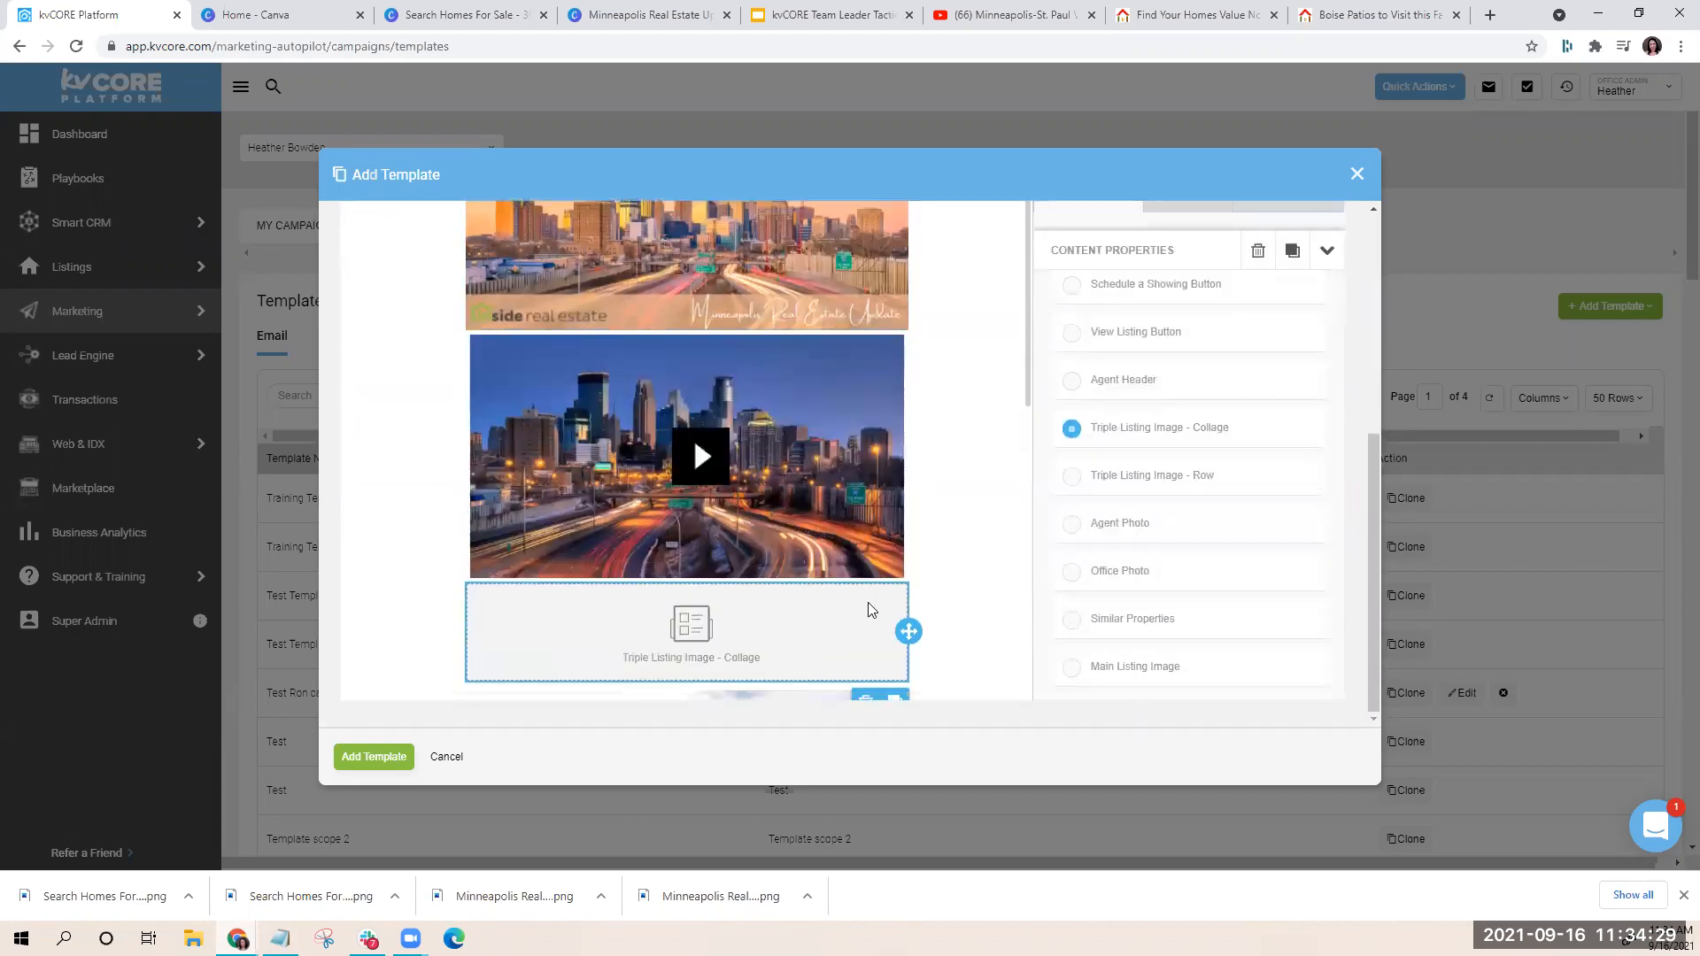
{"action": "scroll", "coordinate": [874, 608], "scroll_direction": "down", "scroll_amount": 2}
{"action": "left_click", "coordinate": [867, 535]}
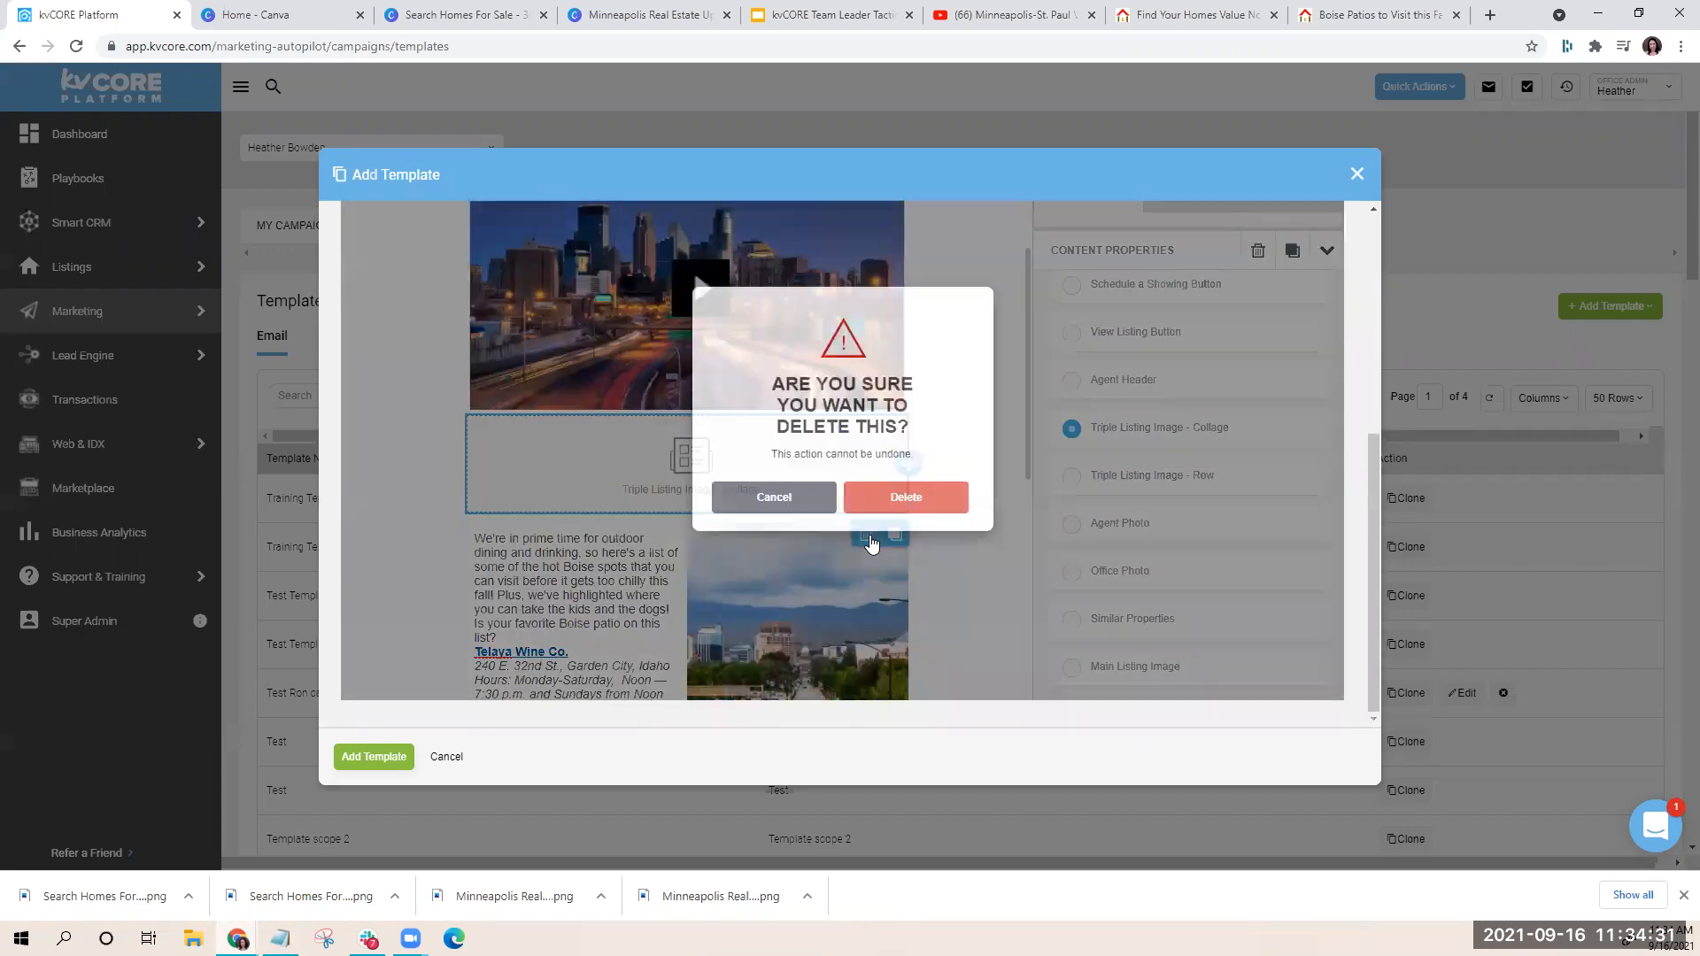
{"action": "left_click", "coordinate": [889, 522]}
Review the newsletter template's name, subject and content from the header image down to the contact banner
{"action": "scroll", "coordinate": [827, 460], "scroll_direction": "up", "scroll_amount": 7}
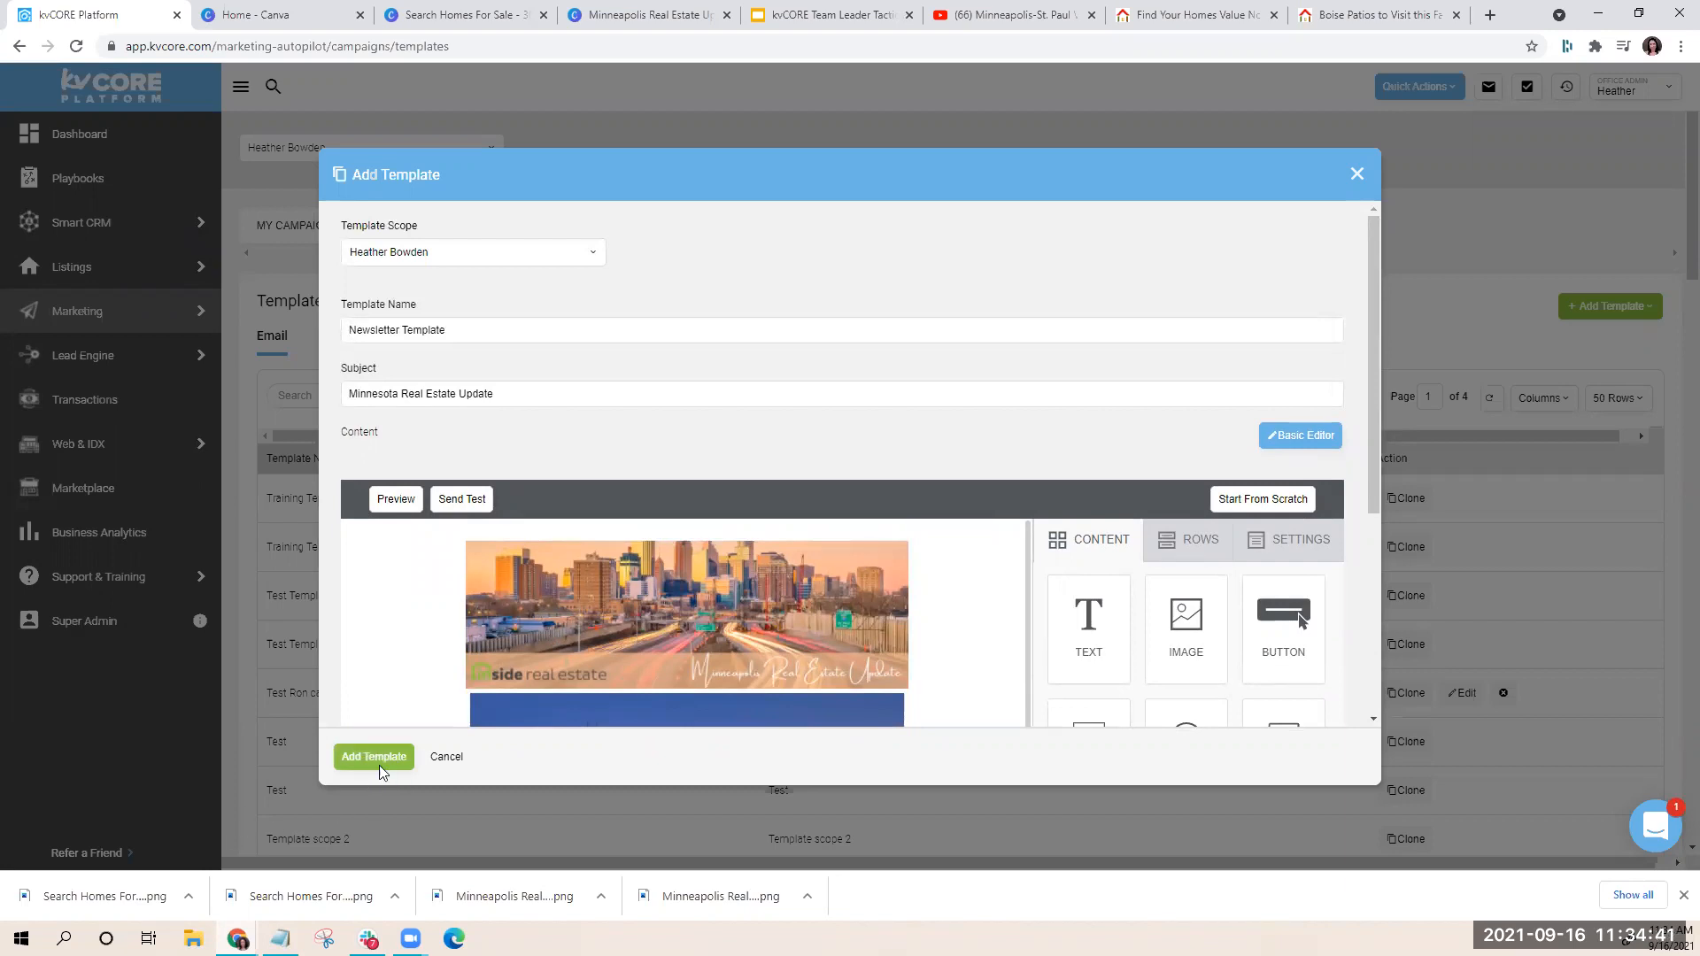
{"action": "scroll", "coordinate": [497, 636], "scroll_direction": "down", "scroll_amount": 5}
{"action": "scroll", "coordinate": [497, 636], "scroll_direction": "down", "scroll_amount": 5}
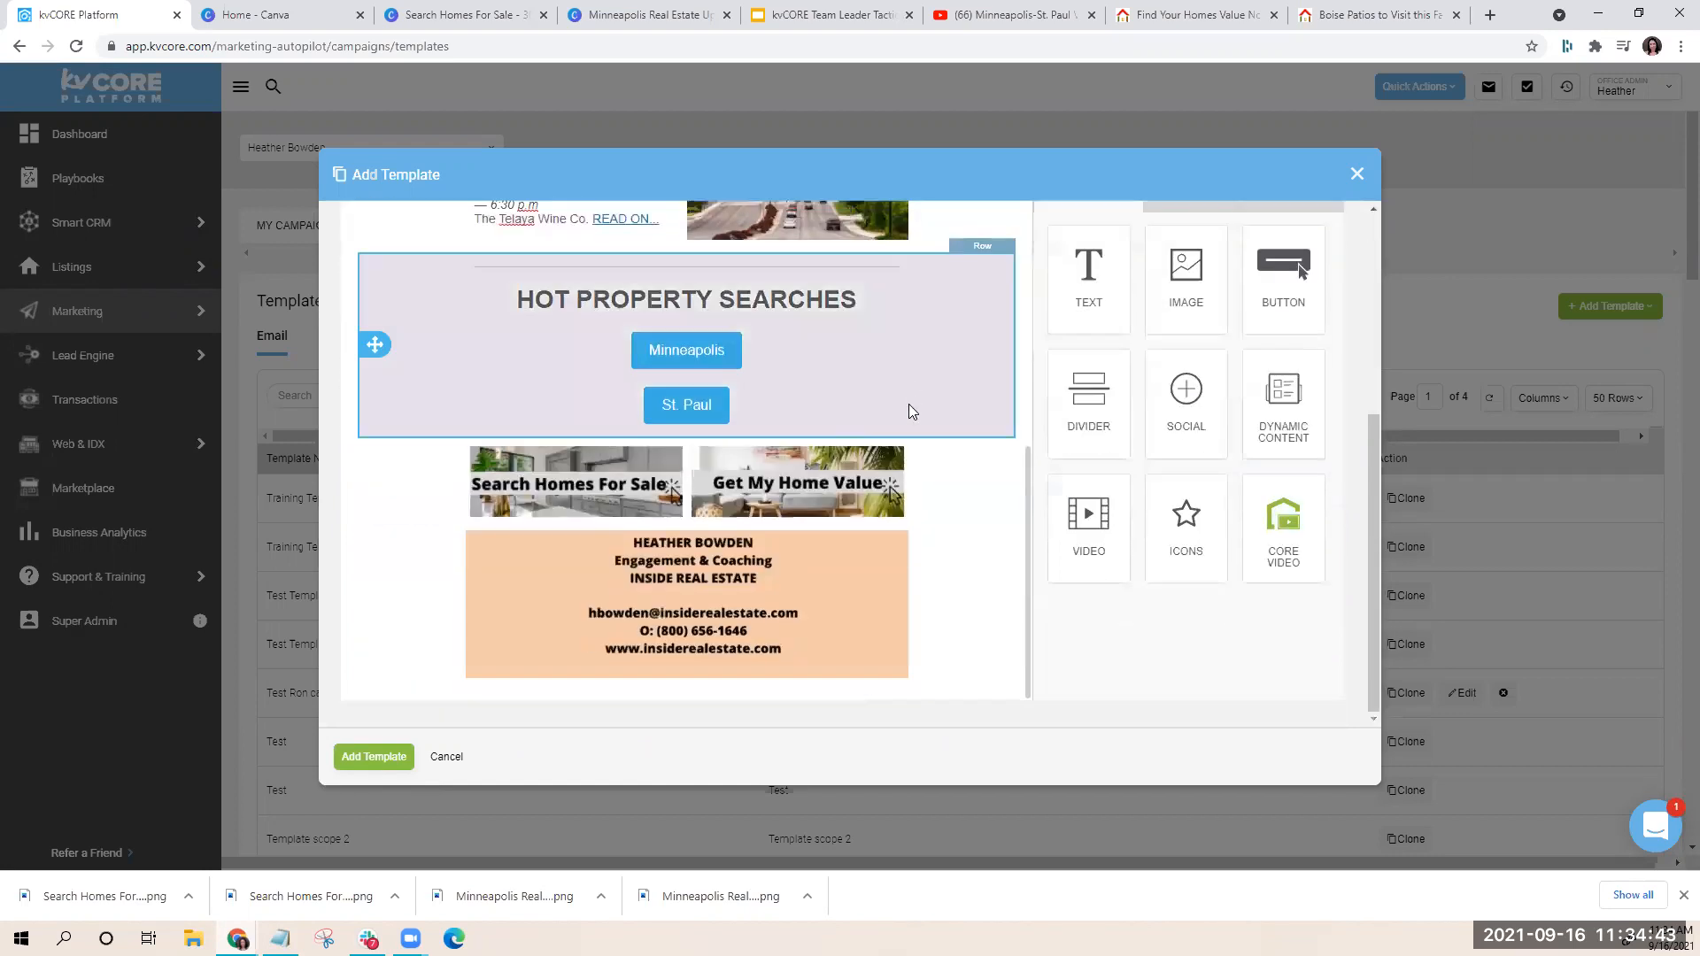
{"action": "scroll", "coordinate": [908, 404], "scroll_direction": "up", "scroll_amount": 10}
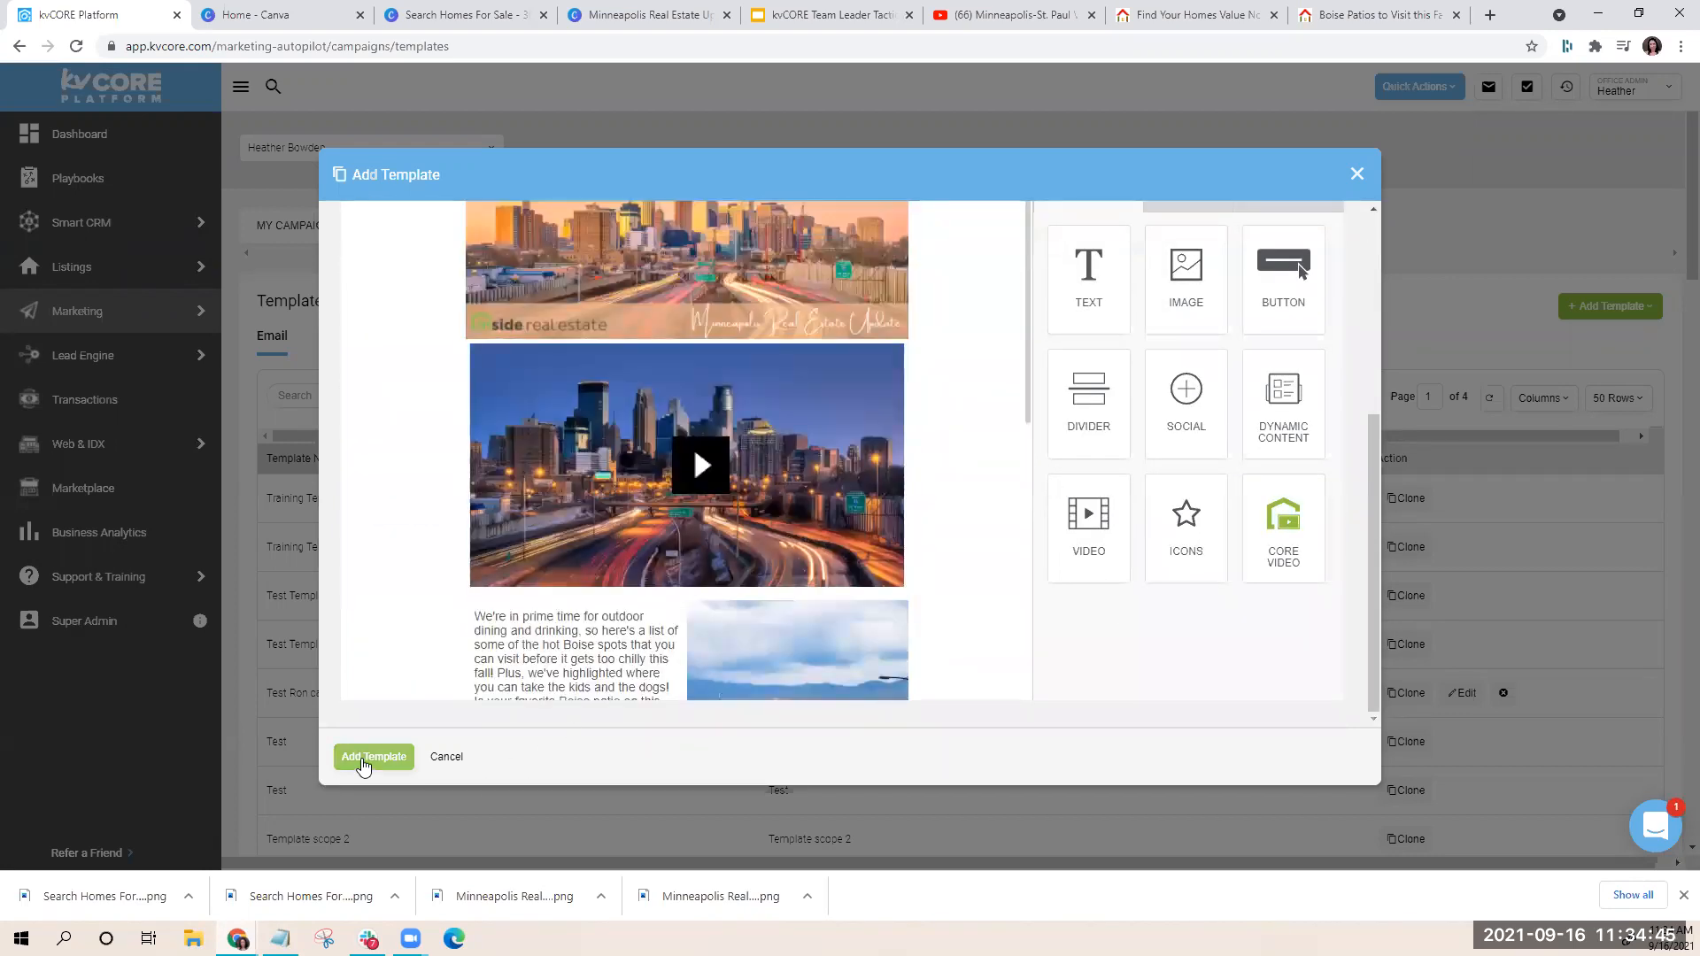
{"action": "scroll", "coordinate": [779, 535], "scroll_direction": "up", "scroll_amount": 4}
{"action": "left_click", "coordinate": [850, 329]}
{"action": "scroll", "coordinate": [1043, 283], "scroll_direction": "down", "scroll_amount": 4}
{"action": "left_click", "coordinate": [386, 763]}
{"action": "scroll", "coordinate": [562, 670], "scroll_direction": "down", "scroll_amount": 10}
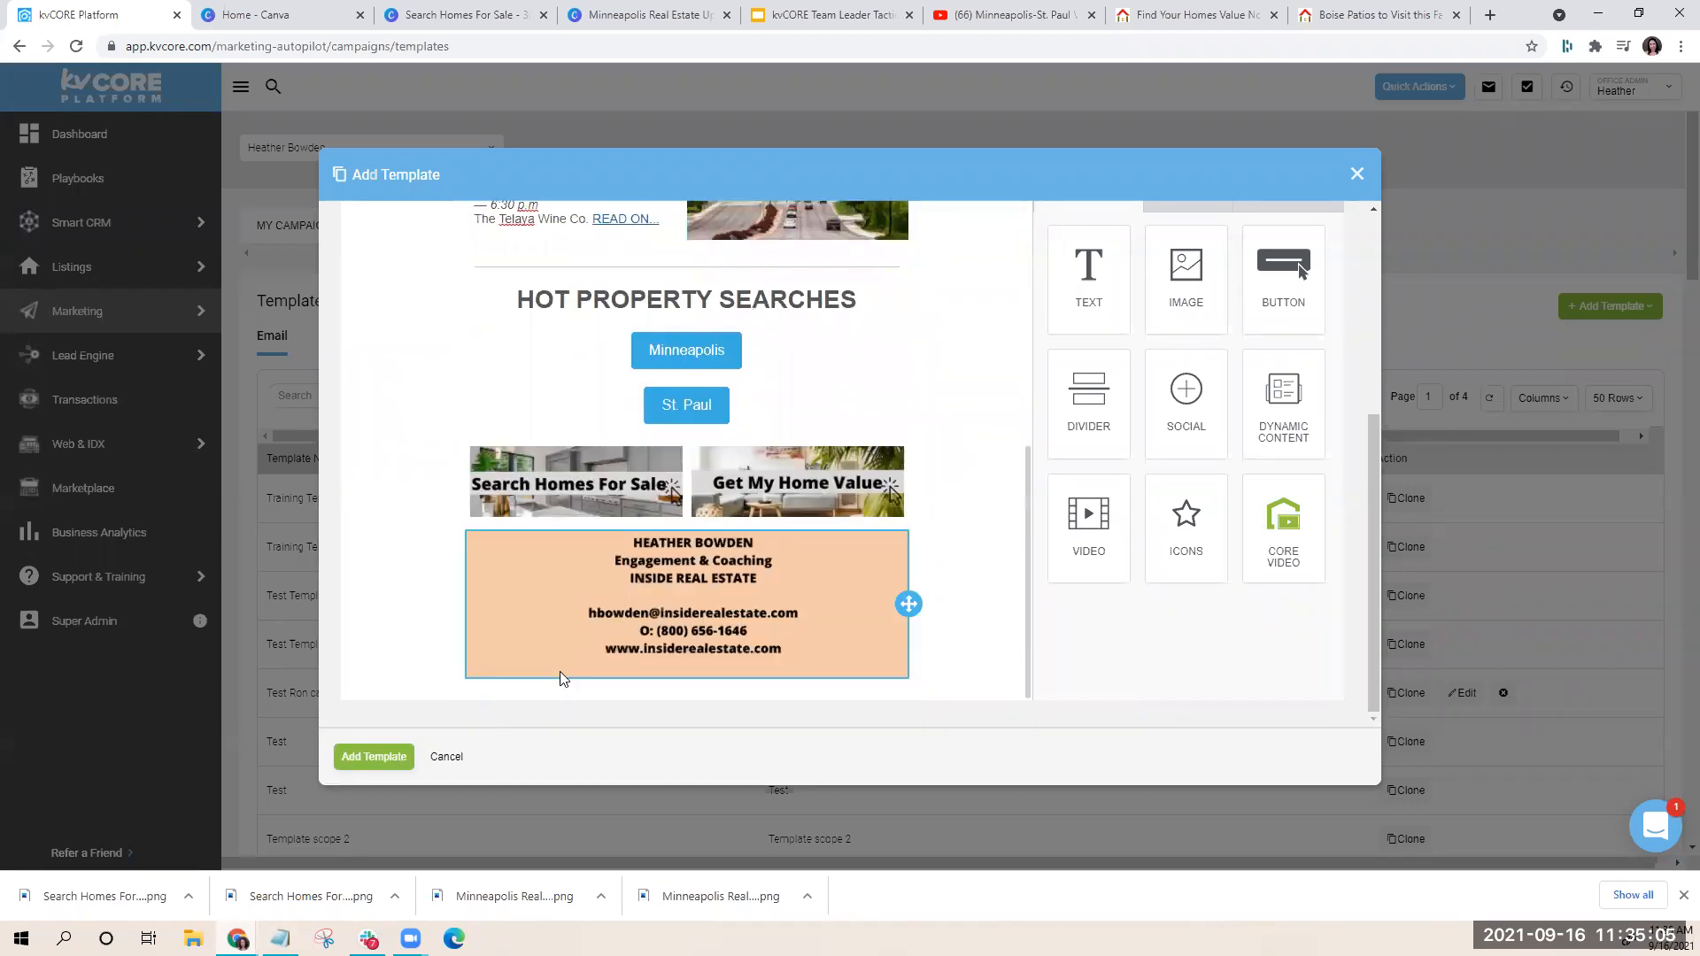
{"action": "scroll", "coordinate": [560, 672], "scroll_direction": "up", "scroll_amount": 10}
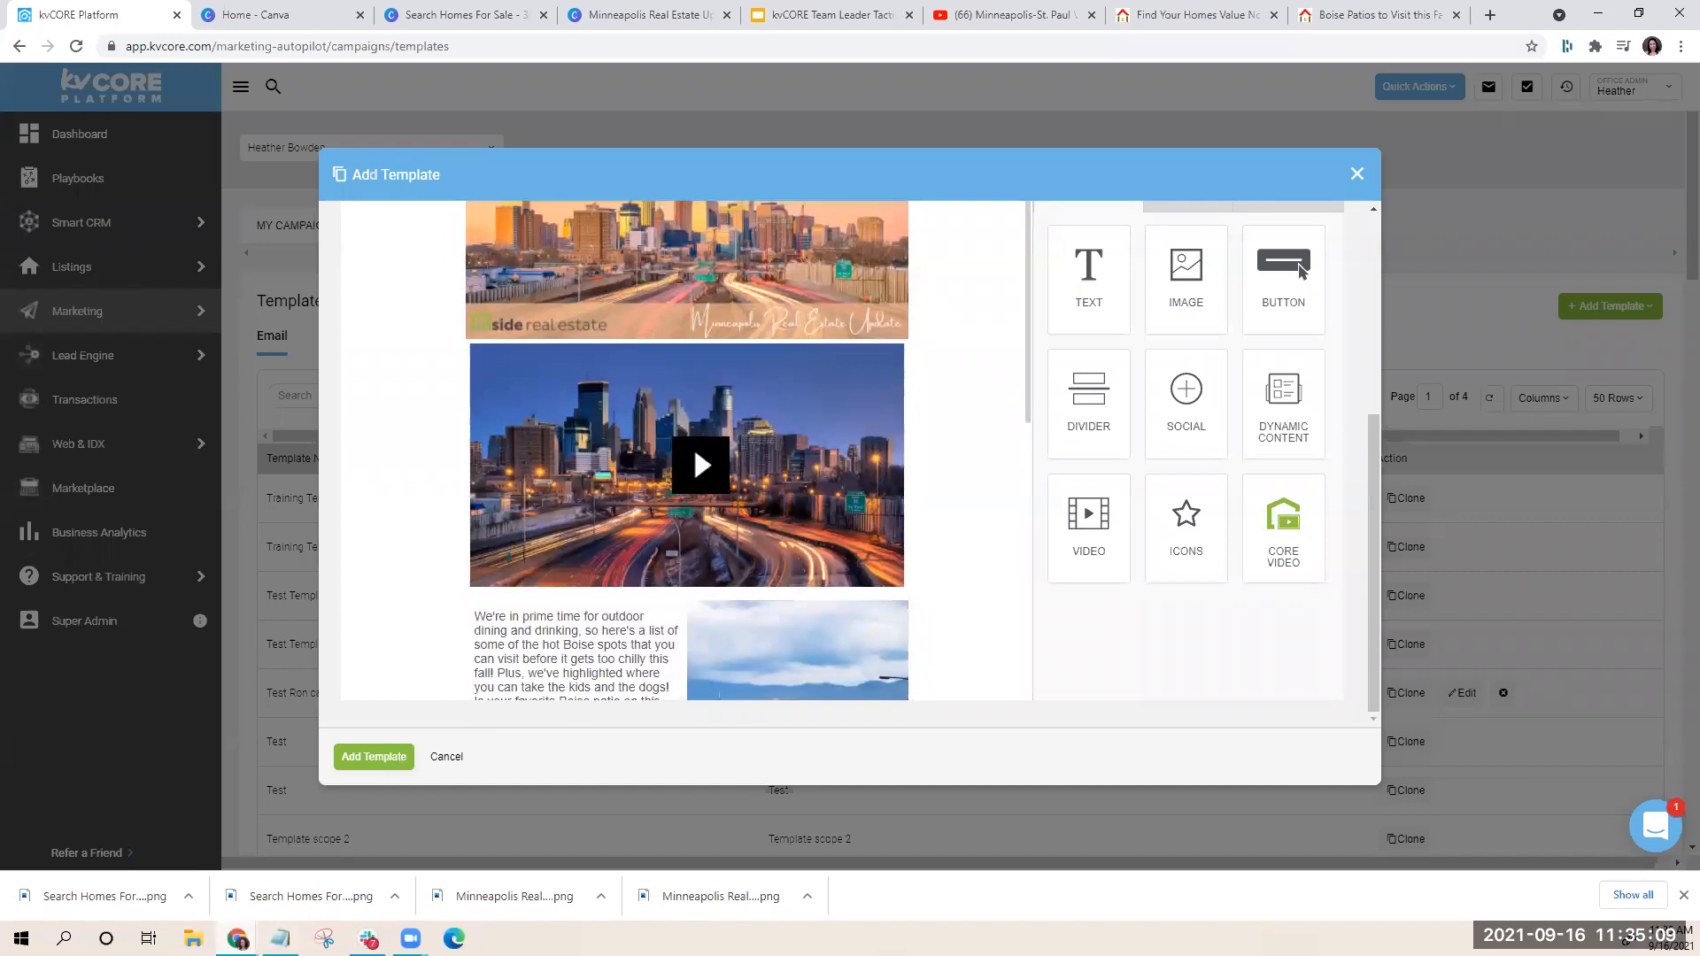
{"action": "left_click", "coordinate": [1492, 16]}
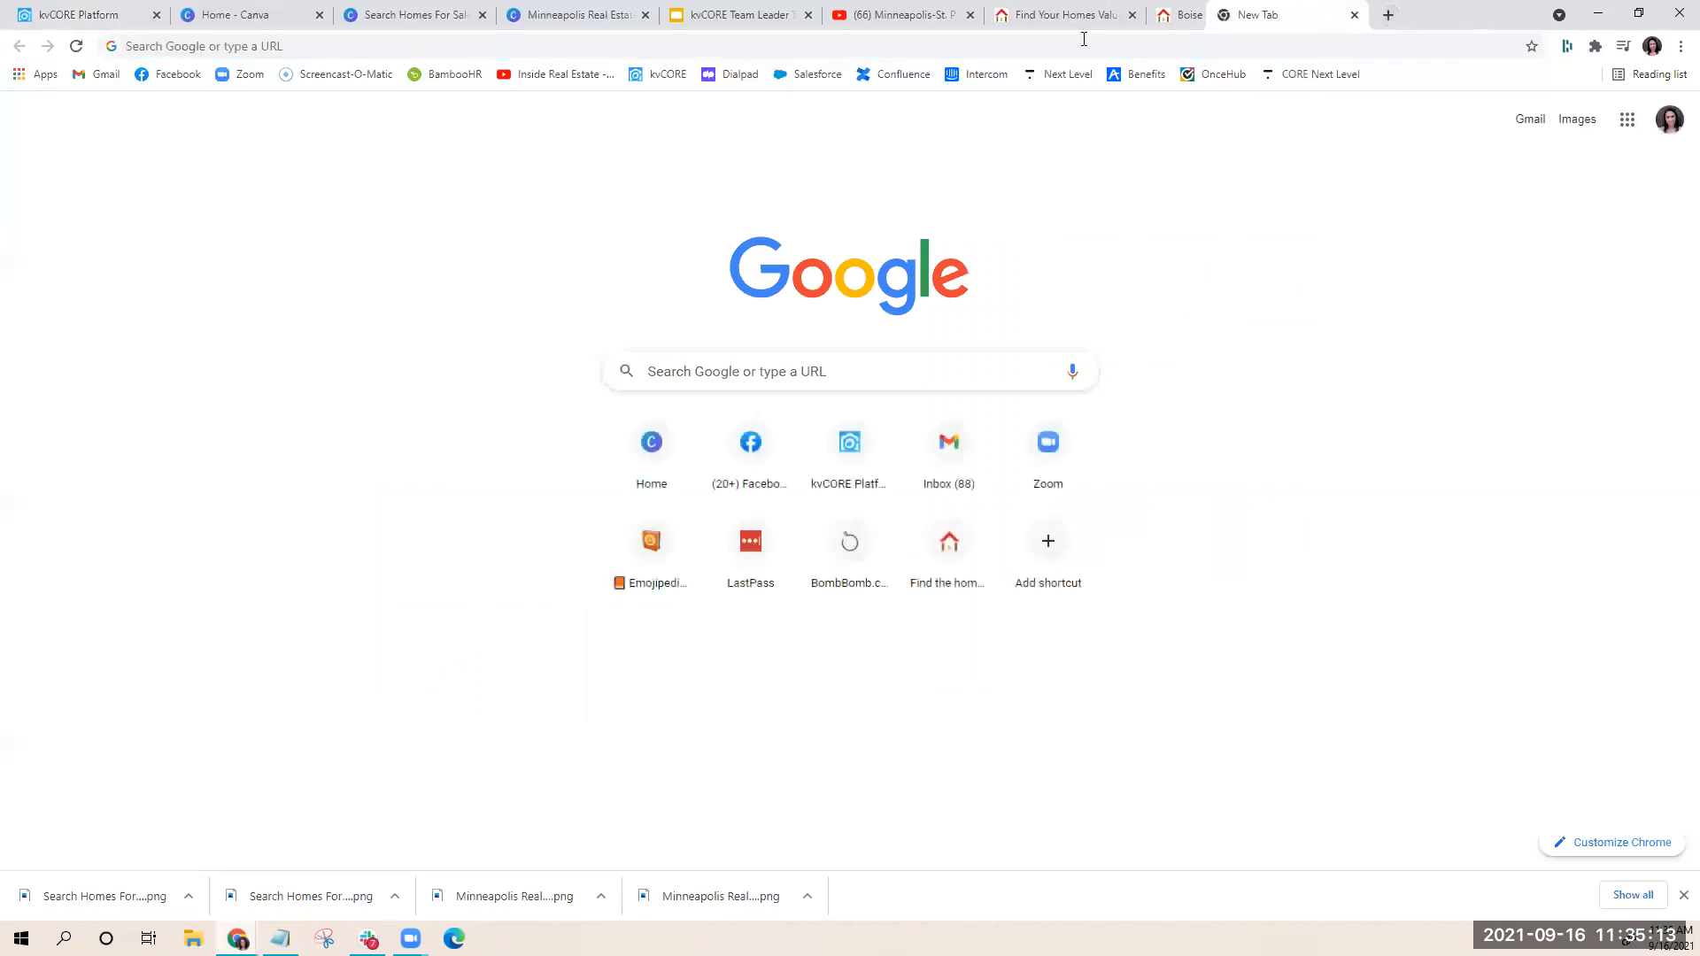
{"action": "key", "text": "ctrl+w"}
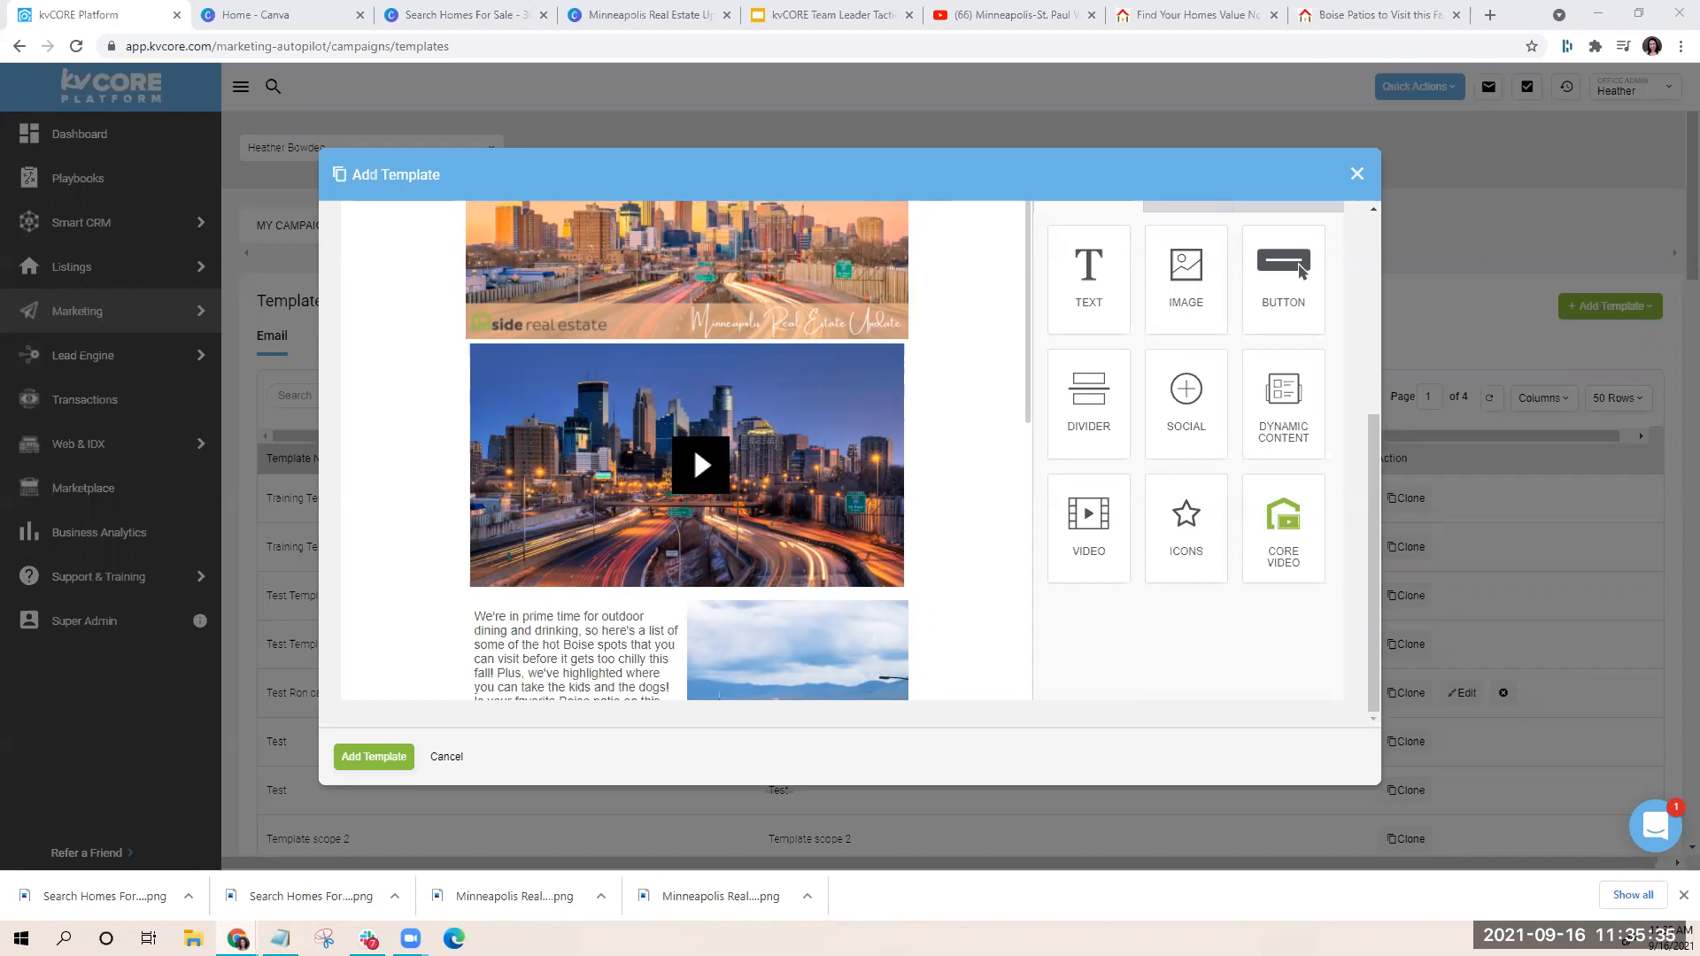
{"action": "scroll", "coordinate": [504, 296], "scroll_direction": "up", "scroll_amount": 5}
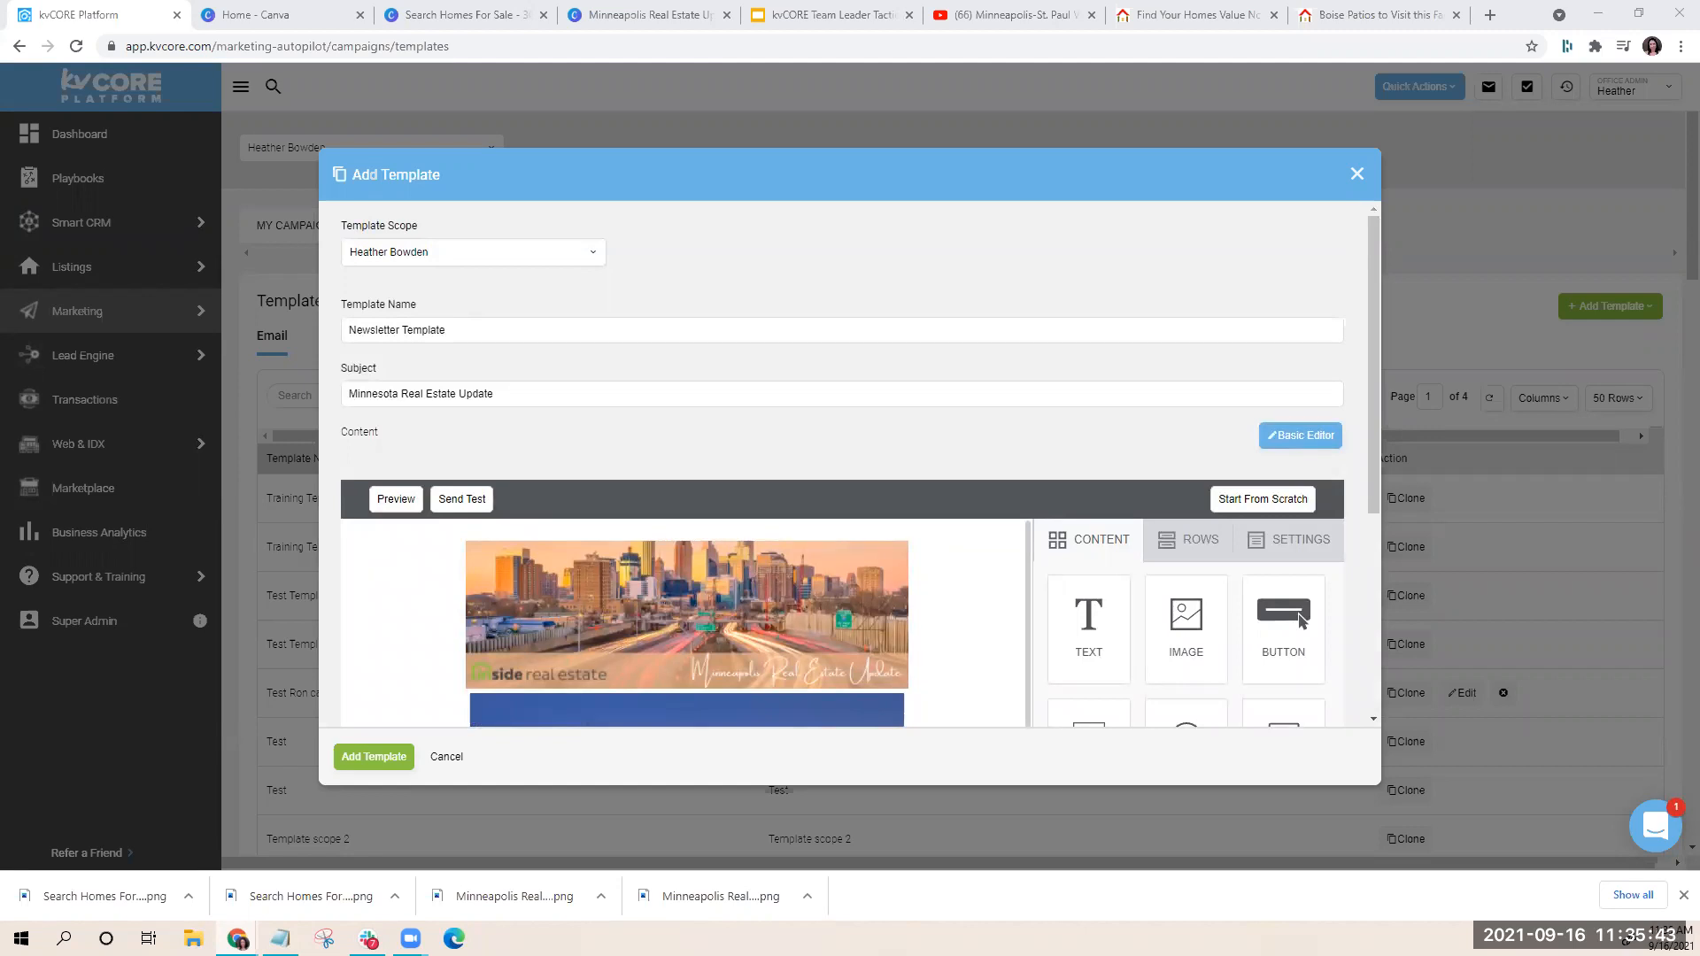
Check the template from its subject line through the video, property search buttons and contact banner and back up
{"action": "scroll", "coordinate": [380, 368], "scroll_direction": "down", "scroll_amount": 2}
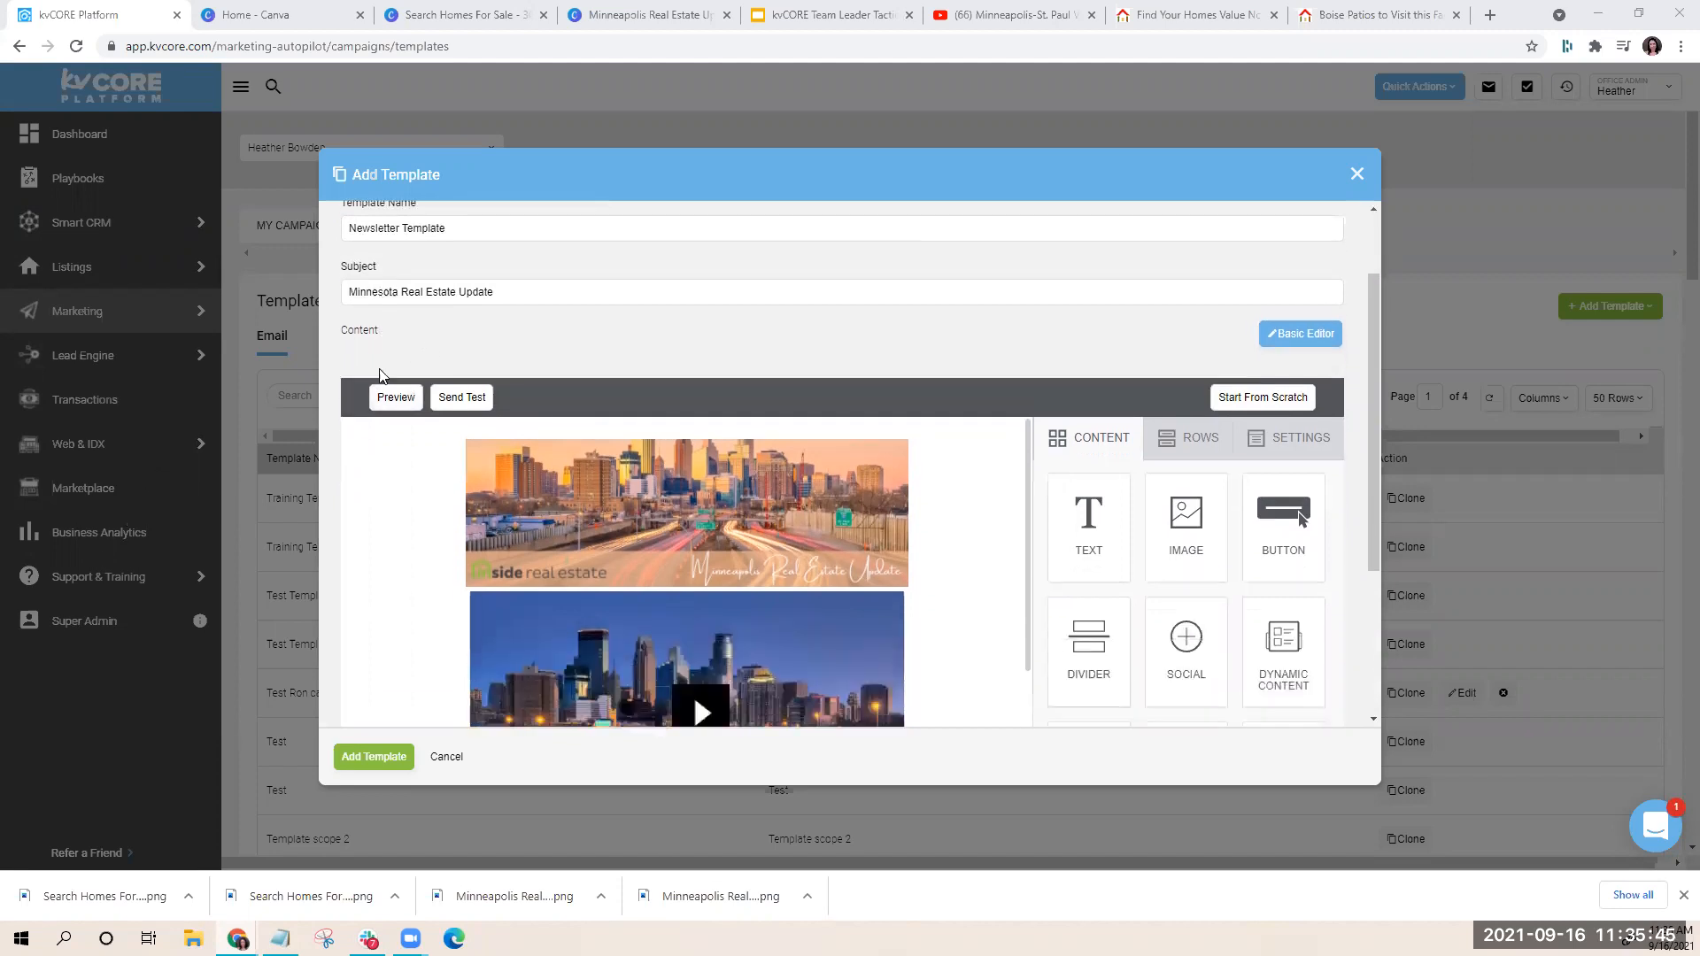
{"action": "scroll", "coordinate": [409, 354], "scroll_direction": "down", "scroll_amount": 3}
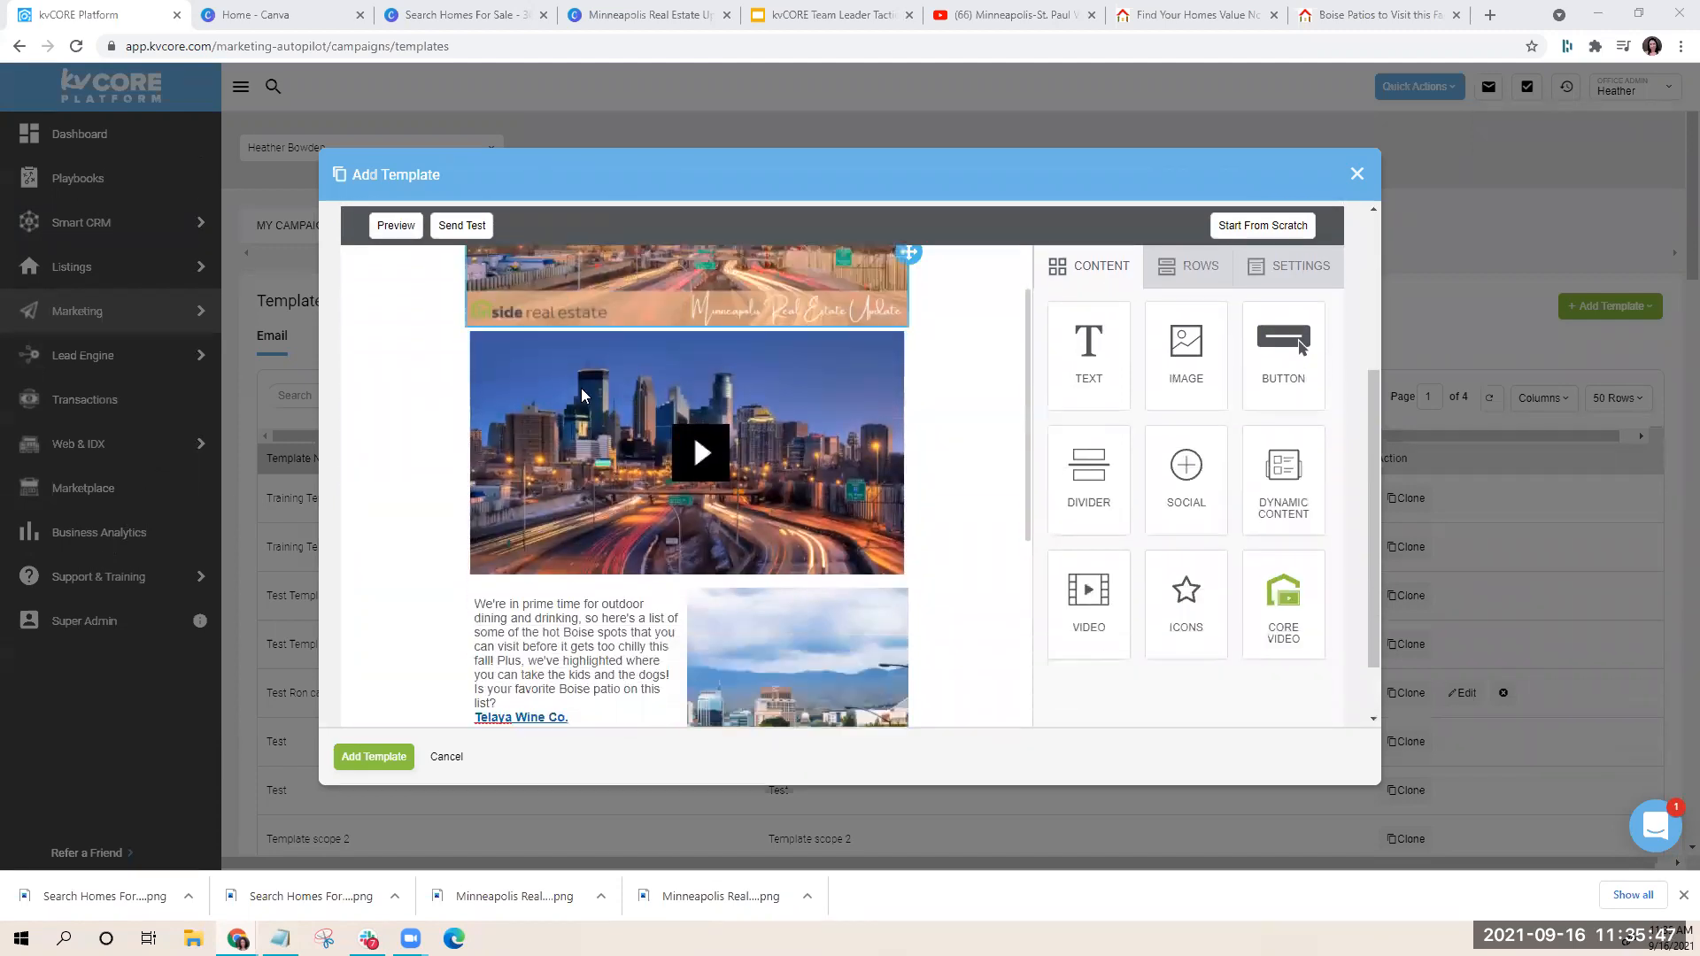
{"action": "scroll", "coordinate": [581, 390], "scroll_direction": "down", "scroll_amount": 5}
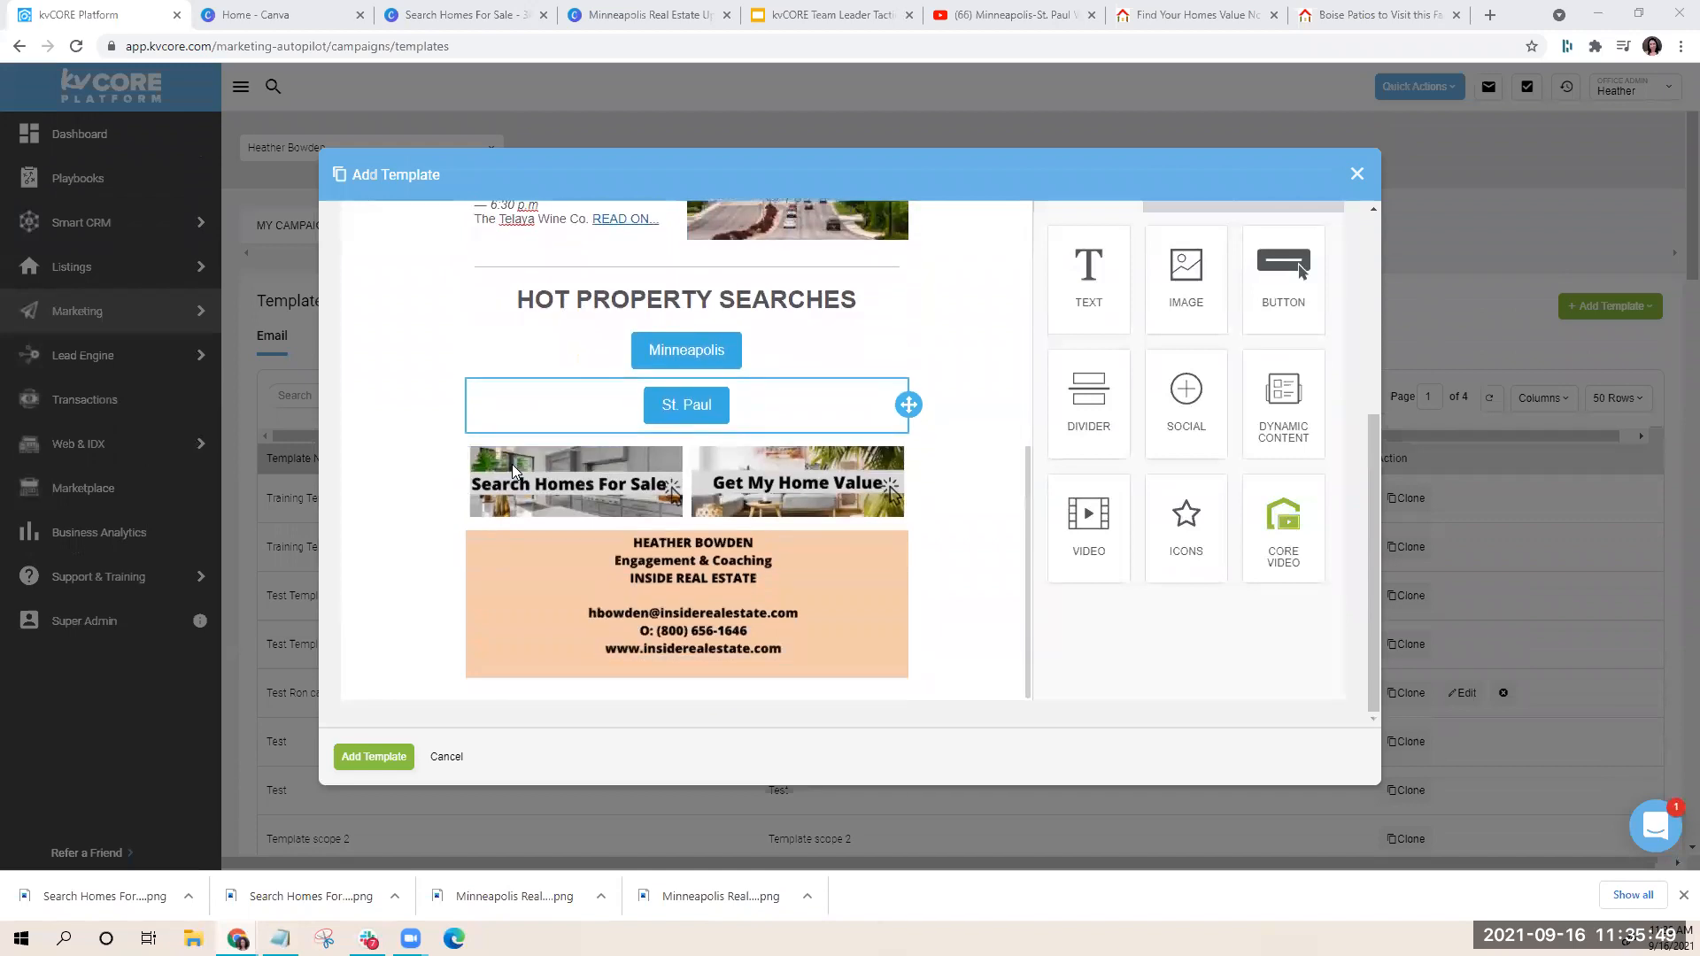
{"action": "scroll", "coordinate": [394, 673], "scroll_direction": "up", "scroll_amount": 4}
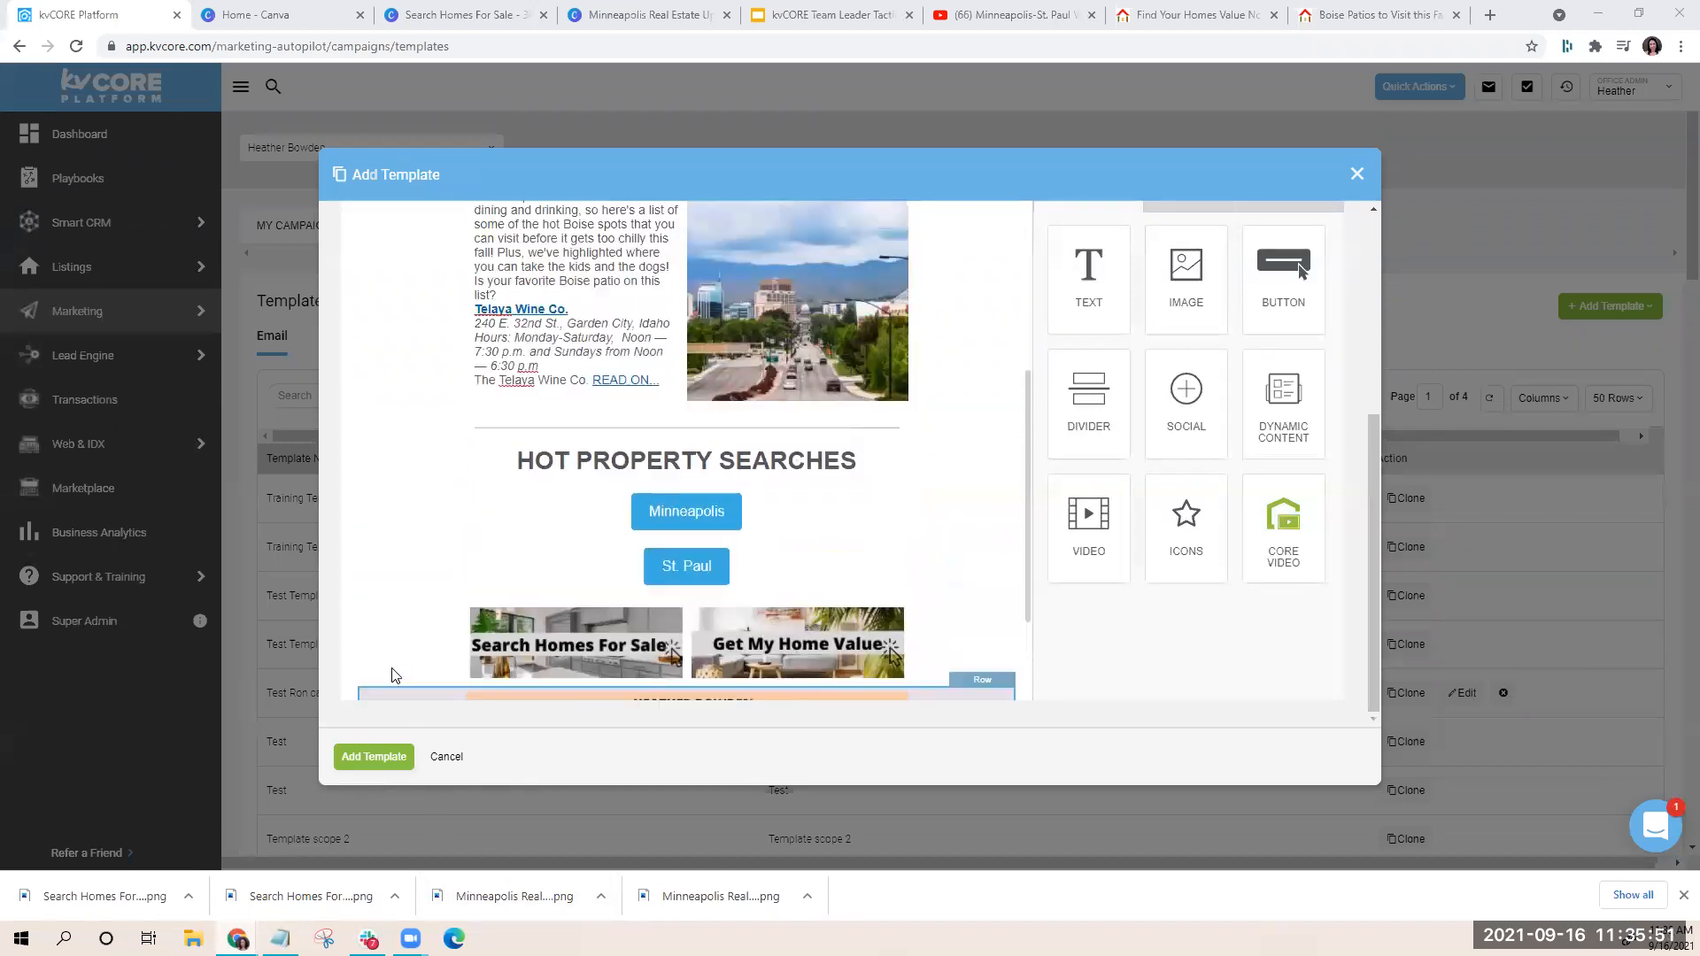
{"action": "scroll", "coordinate": [391, 652], "scroll_direction": "up", "scroll_amount": 3}
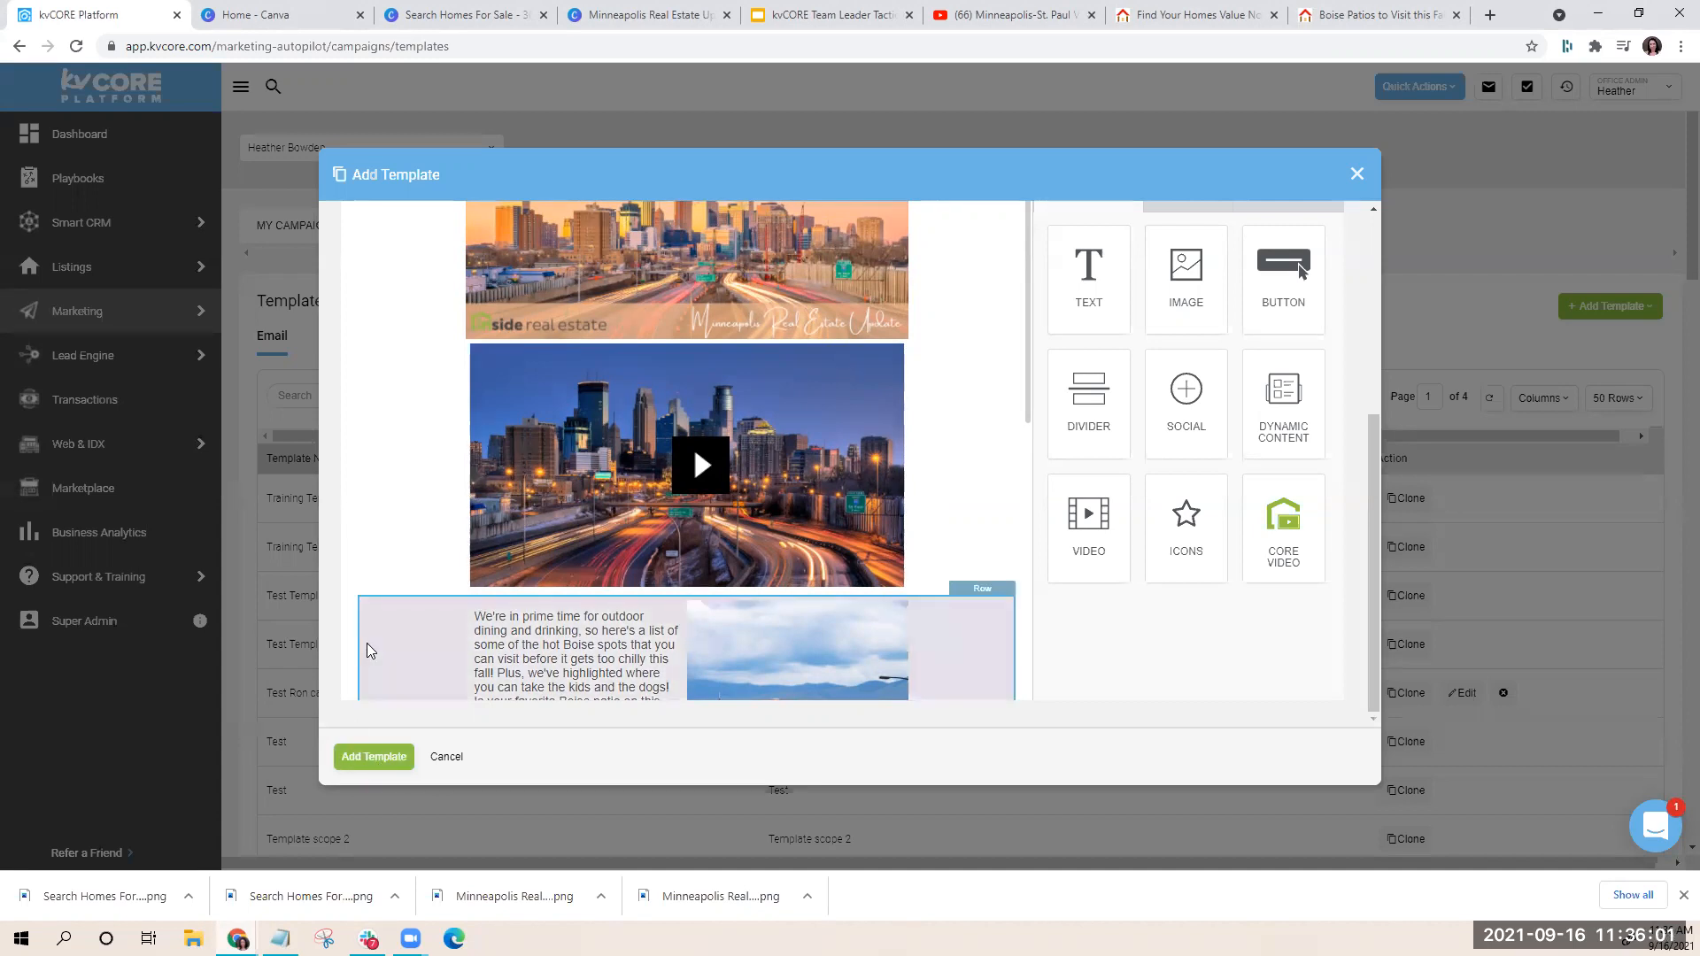
{"action": "scroll", "coordinate": [381, 576], "scroll_direction": "up", "scroll_amount": 4}
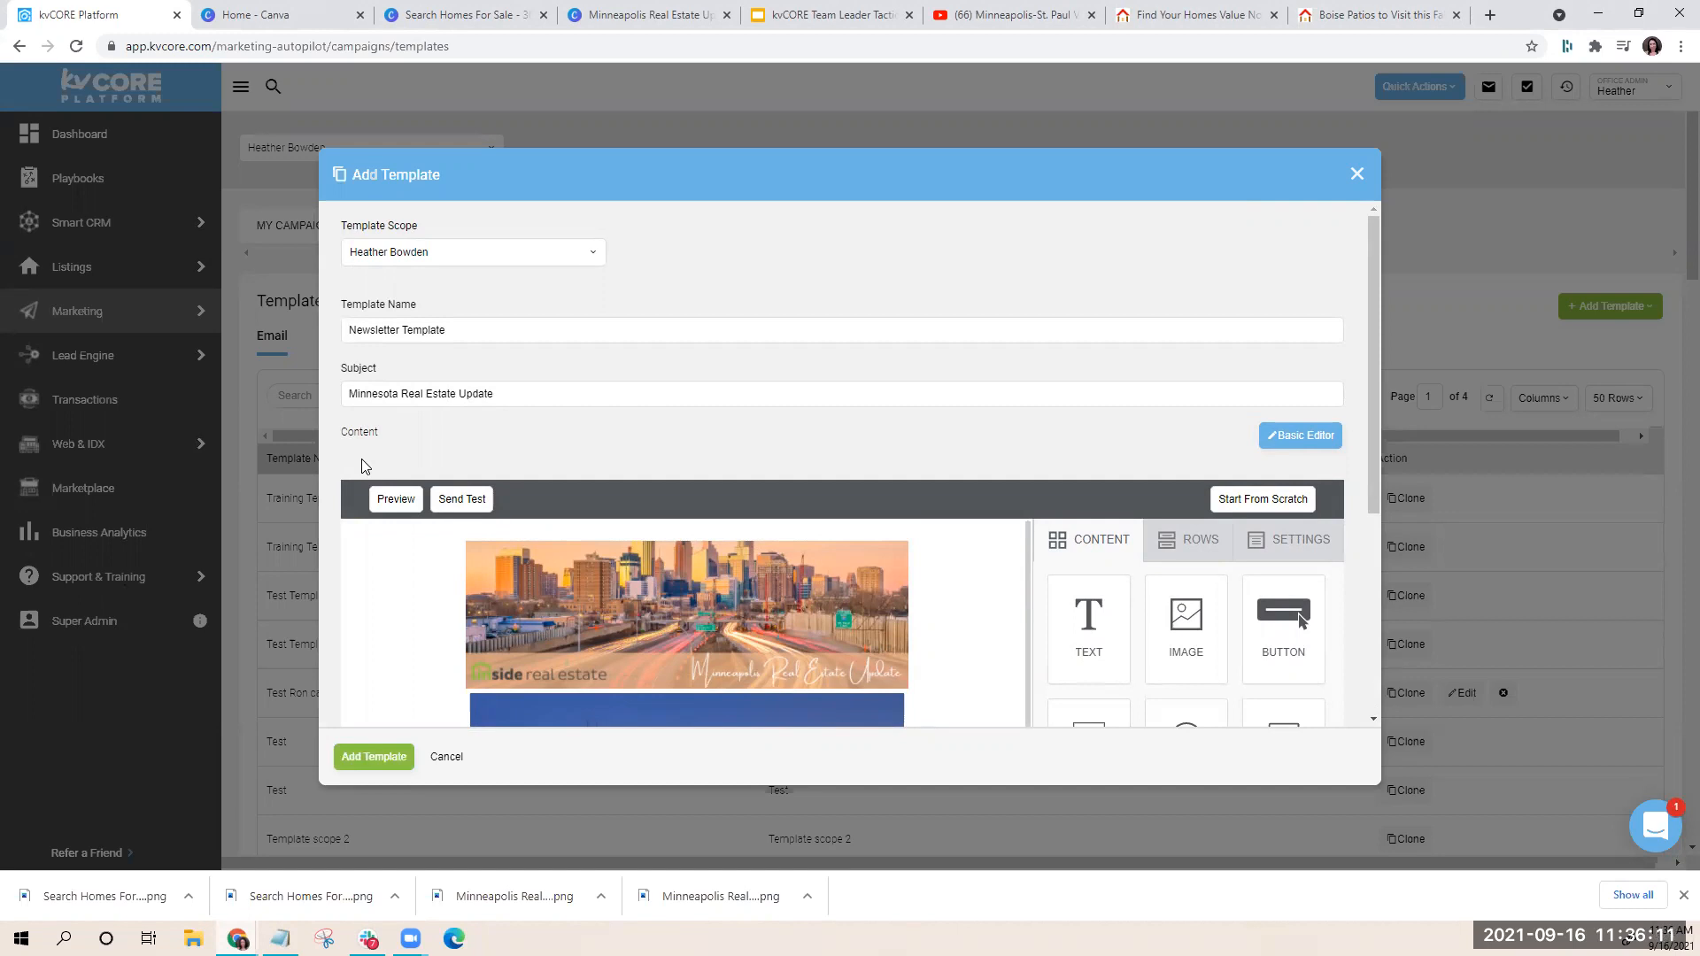
Add a dynamic content block below the video, try 567 as the MLS ID and clear it
{"action": "scroll", "coordinate": [362, 459], "scroll_direction": "down", "scroll_amount": 4}
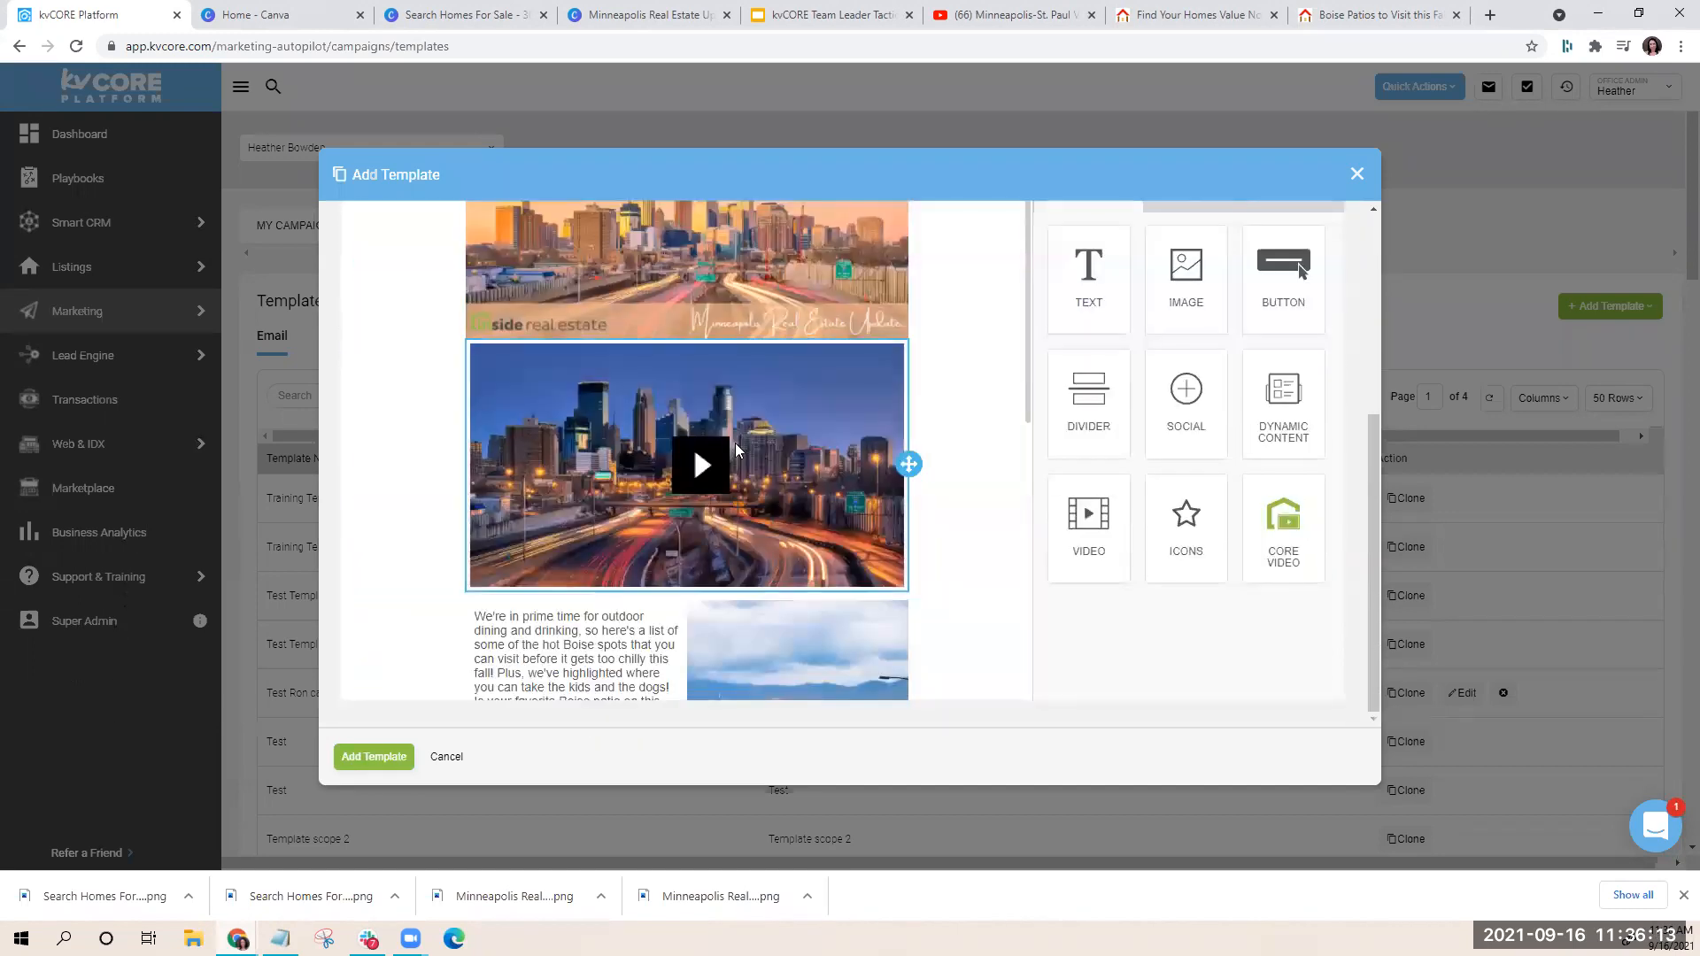
{"action": "left_click_drag", "start_coordinate": [1279, 403], "coordinate": [804, 571]}
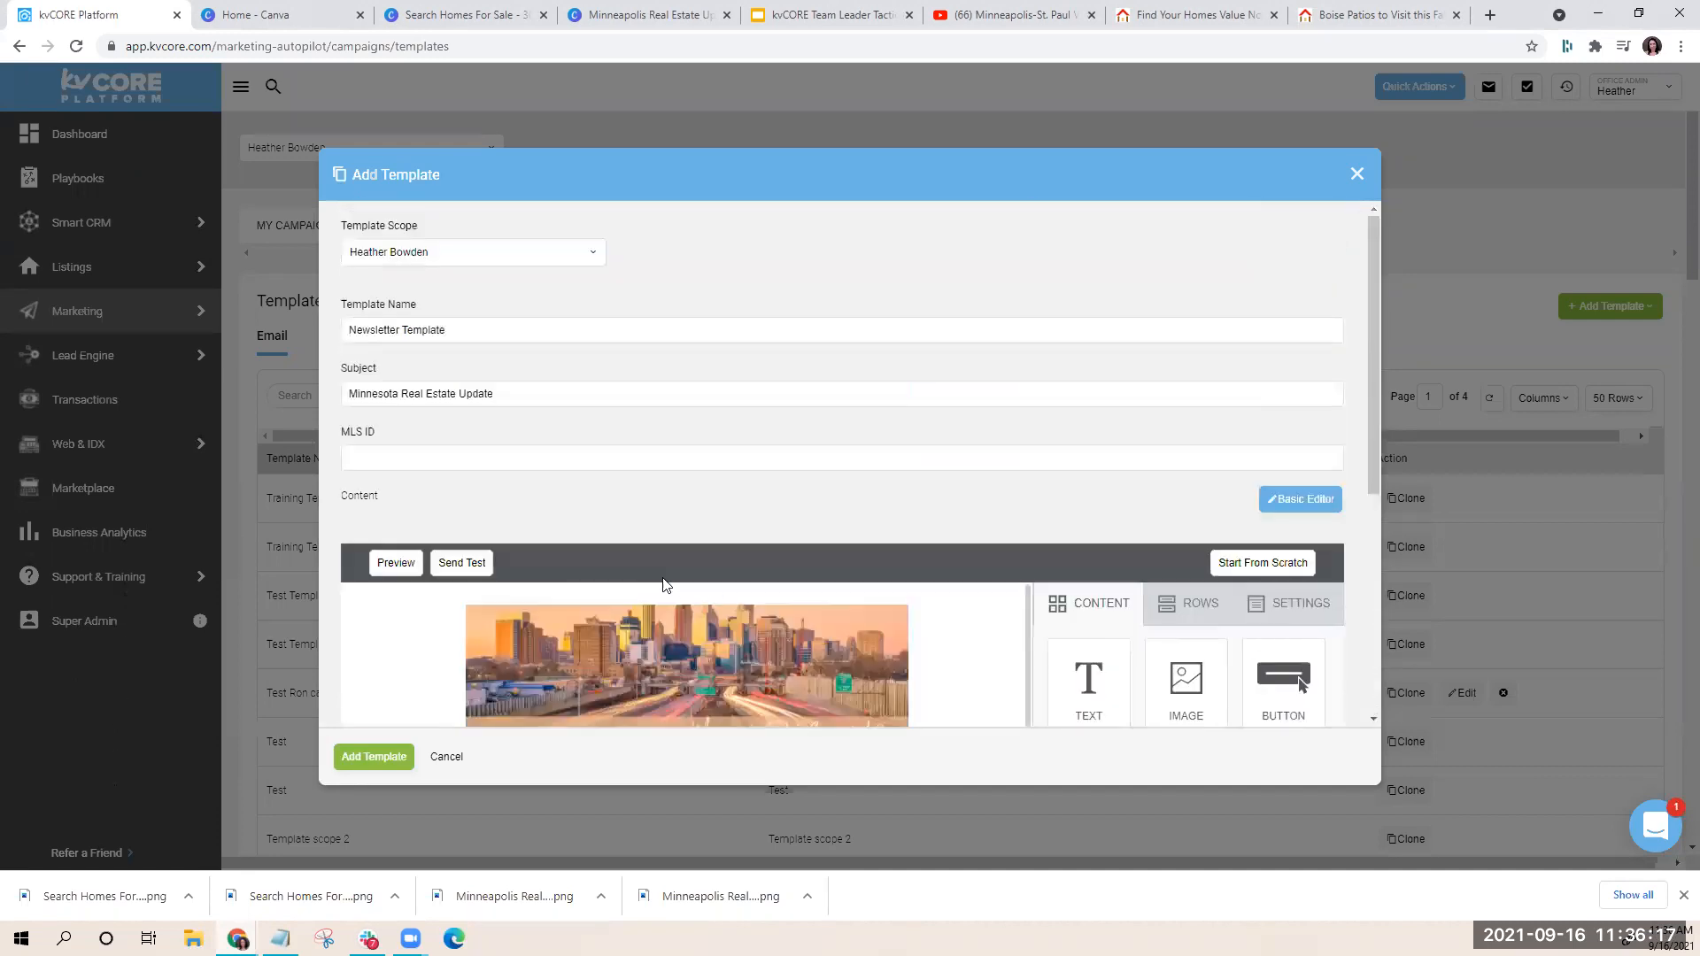
{"action": "left_click", "coordinate": [418, 460]}
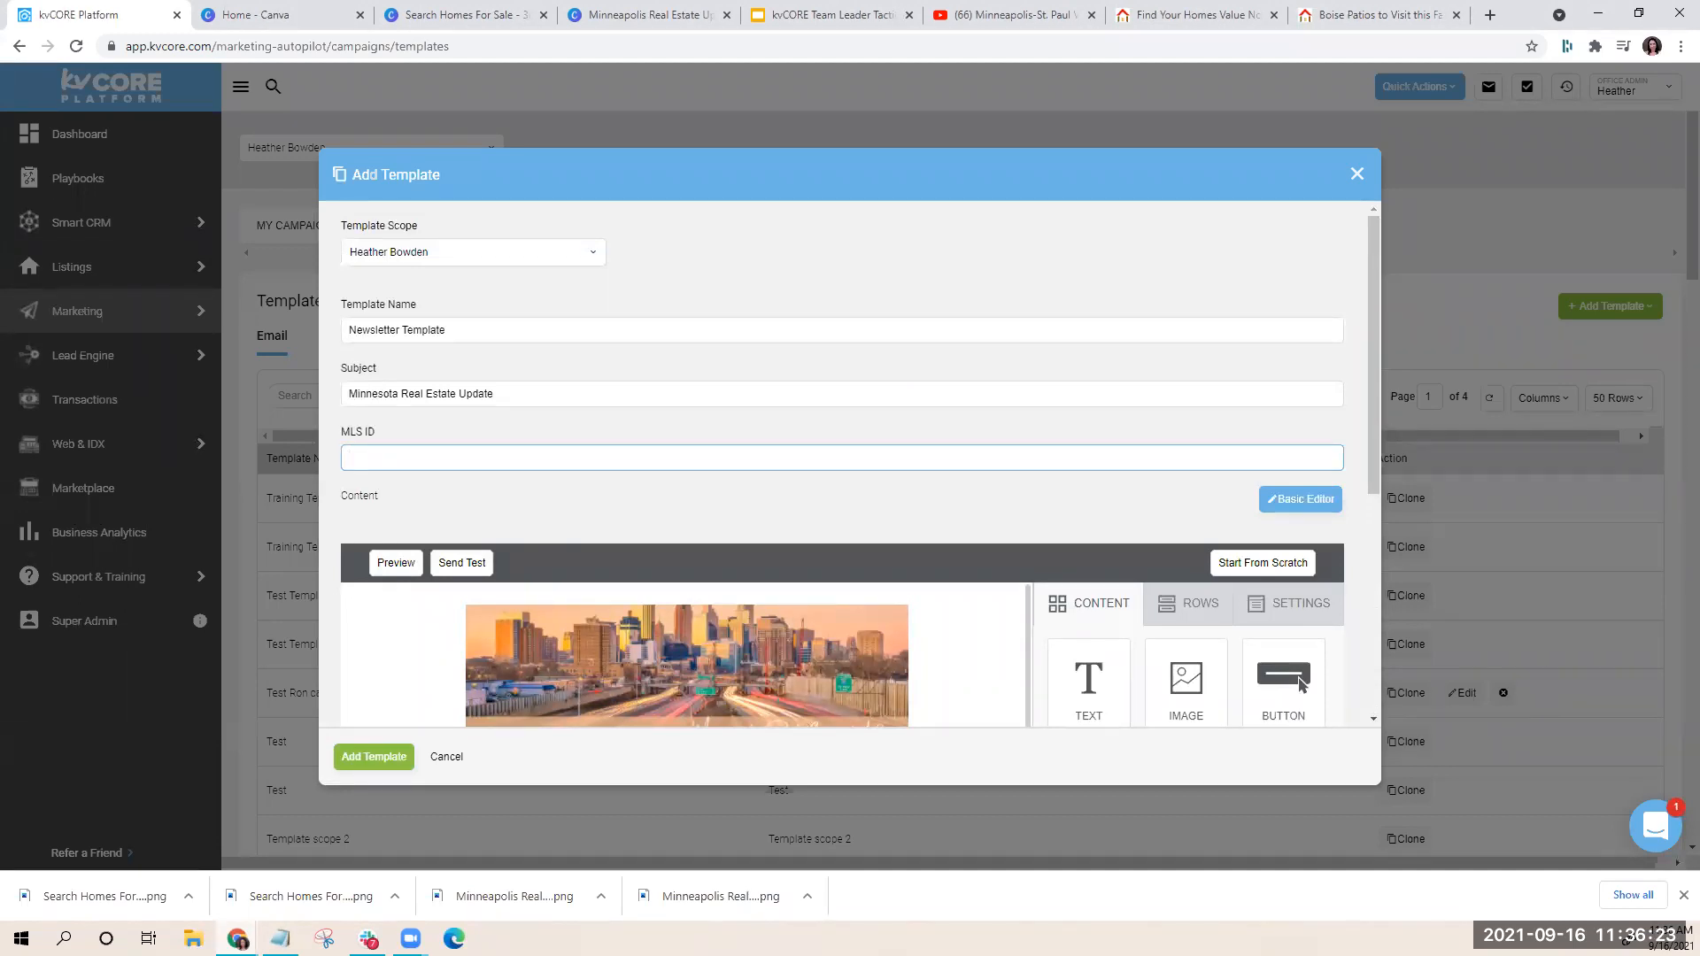
{"action": "type", "text": "567"}
{"action": "key", "text": "BackSpace"}
{"action": "key", "text": "BackSpace"}
{"action": "key", "text": "BackSpace"}
Check the layout down to the contact banner, close the new template without saving and go to the template search
{"action": "scroll", "coordinate": [1209, 338], "scroll_direction": "down", "scroll_amount": 2}
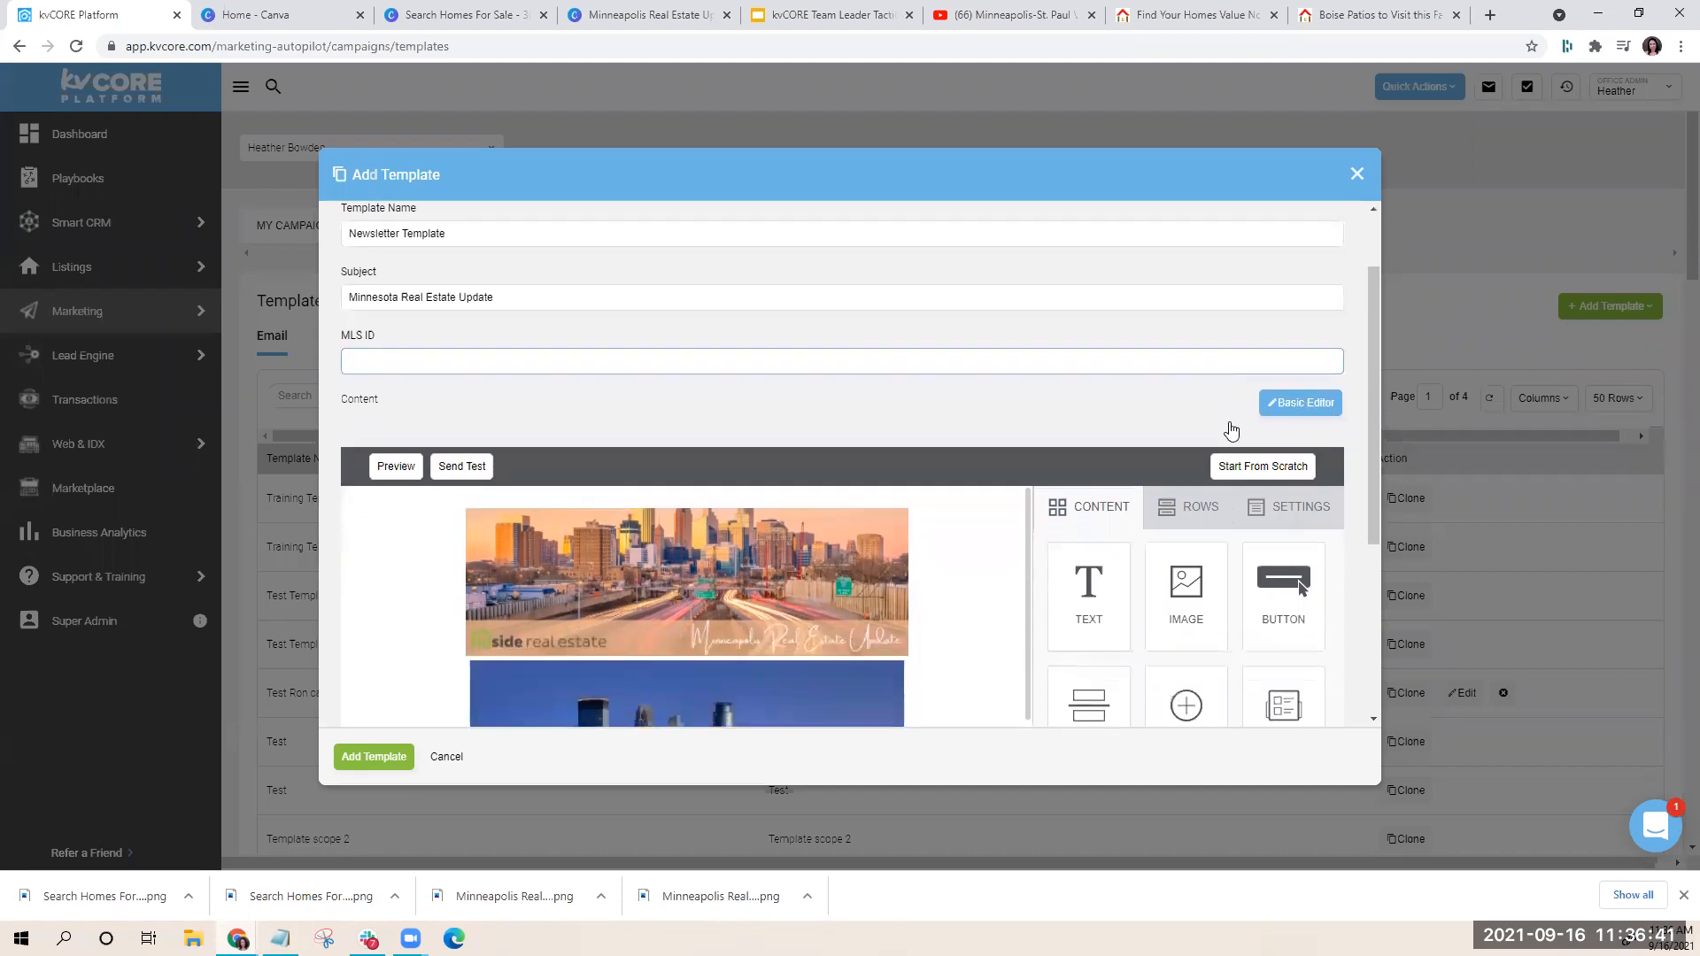
{"action": "scroll", "coordinate": [953, 546], "scroll_direction": "down", "scroll_amount": 3}
{"action": "scroll", "coordinate": [843, 572], "scroll_direction": "down", "scroll_amount": 3}
{"action": "scroll", "coordinate": [797, 585], "scroll_direction": "up", "scroll_amount": 5}
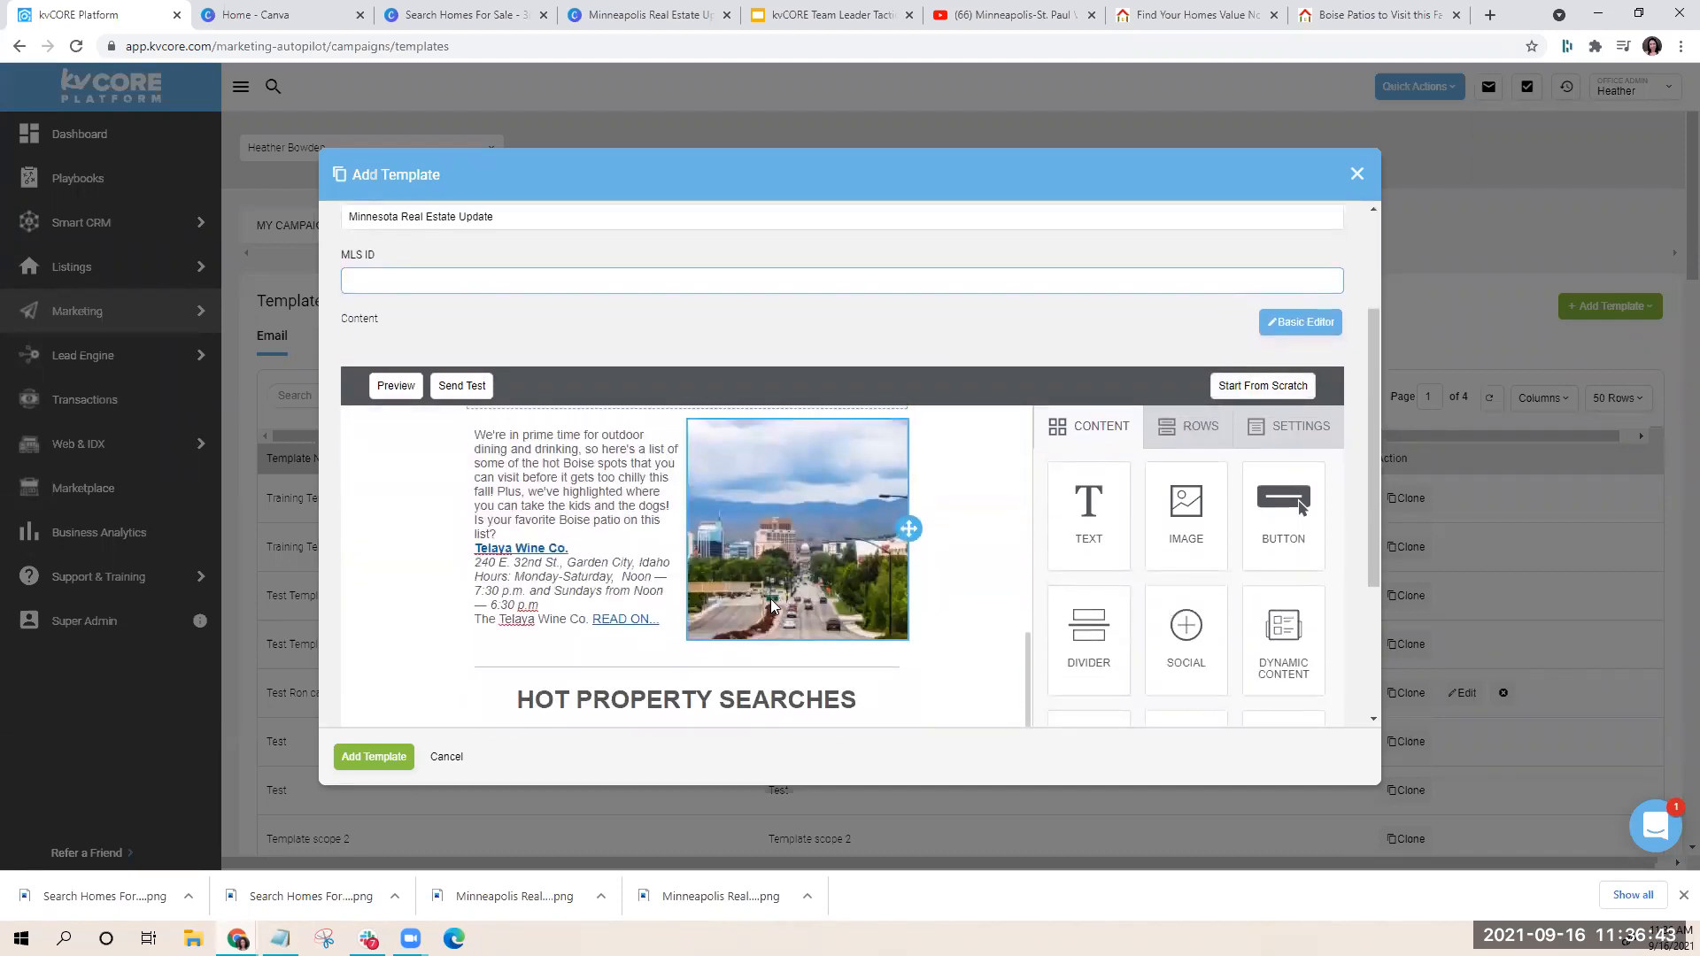
{"action": "scroll", "coordinate": [390, 560], "scroll_direction": "down", "scroll_amount": 8}
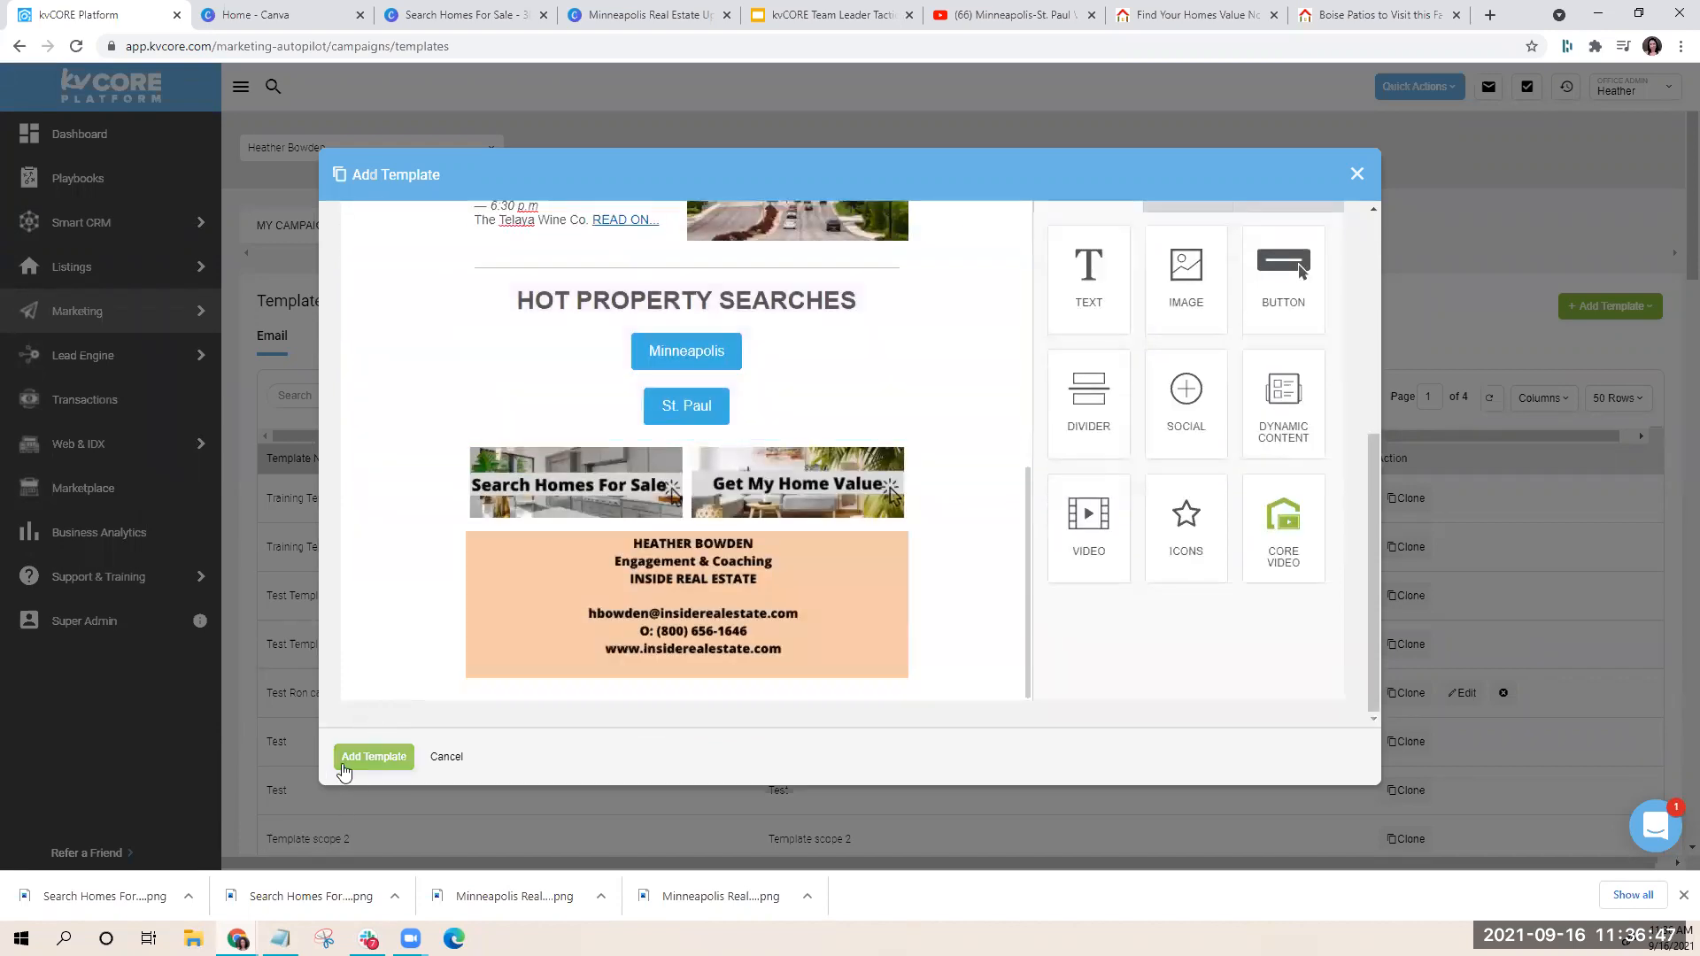
{"action": "left_click", "coordinate": [1358, 175]}
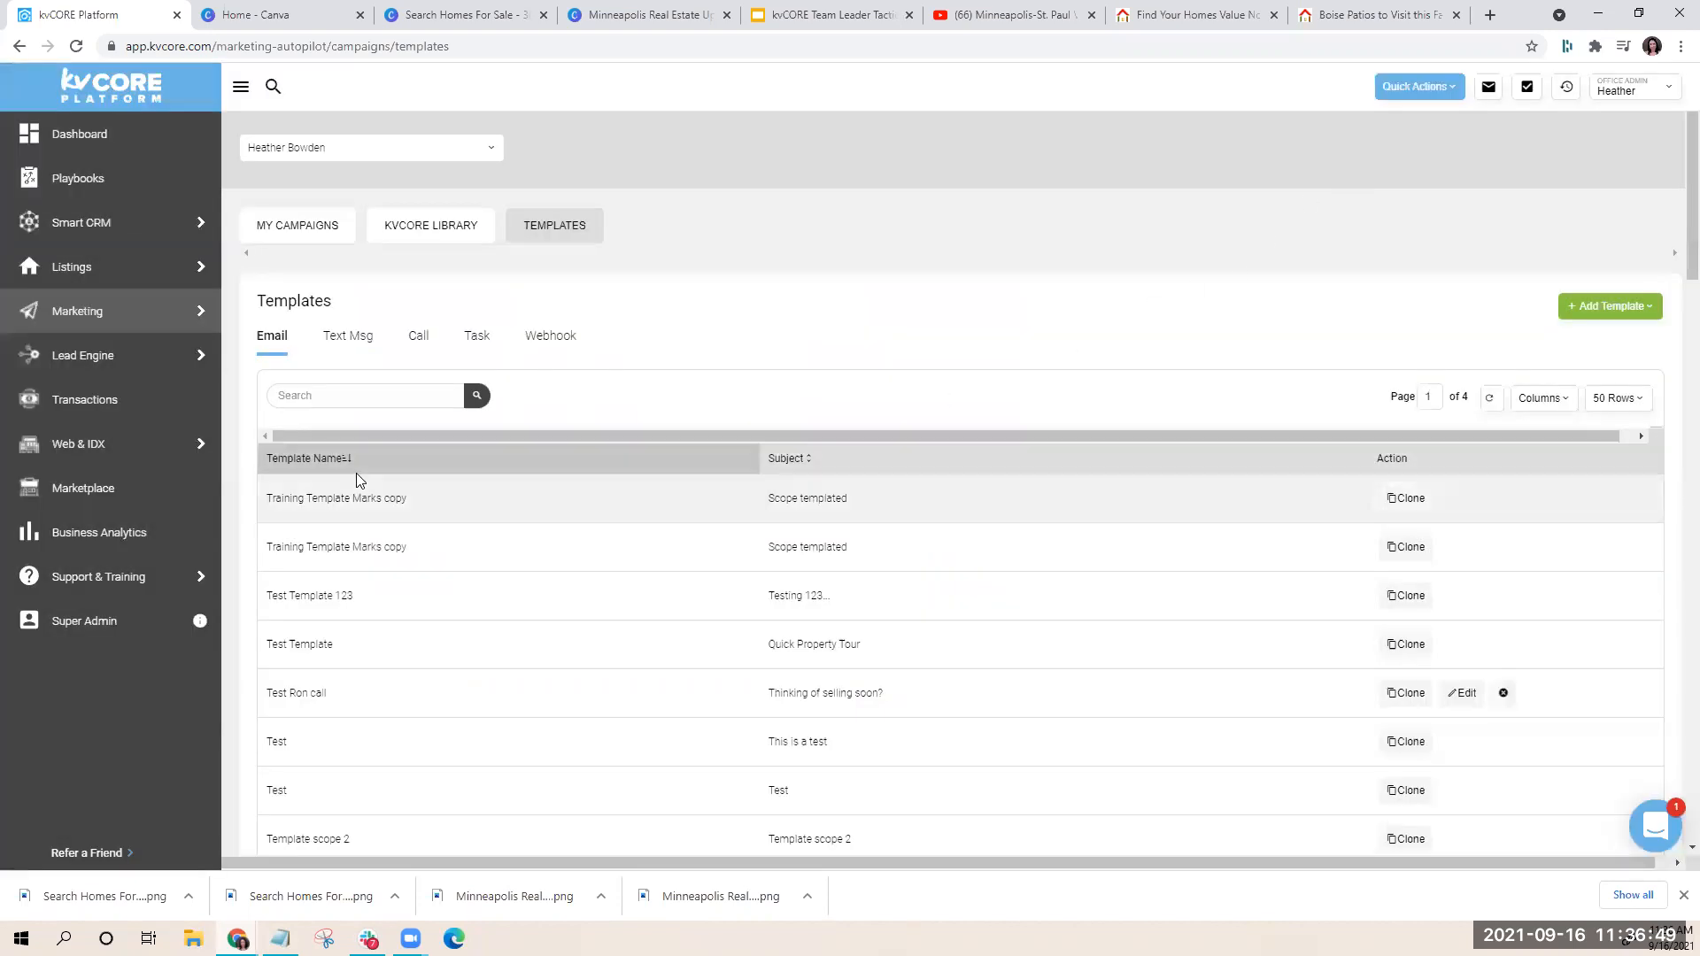
{"action": "left_click", "coordinate": [329, 388]}
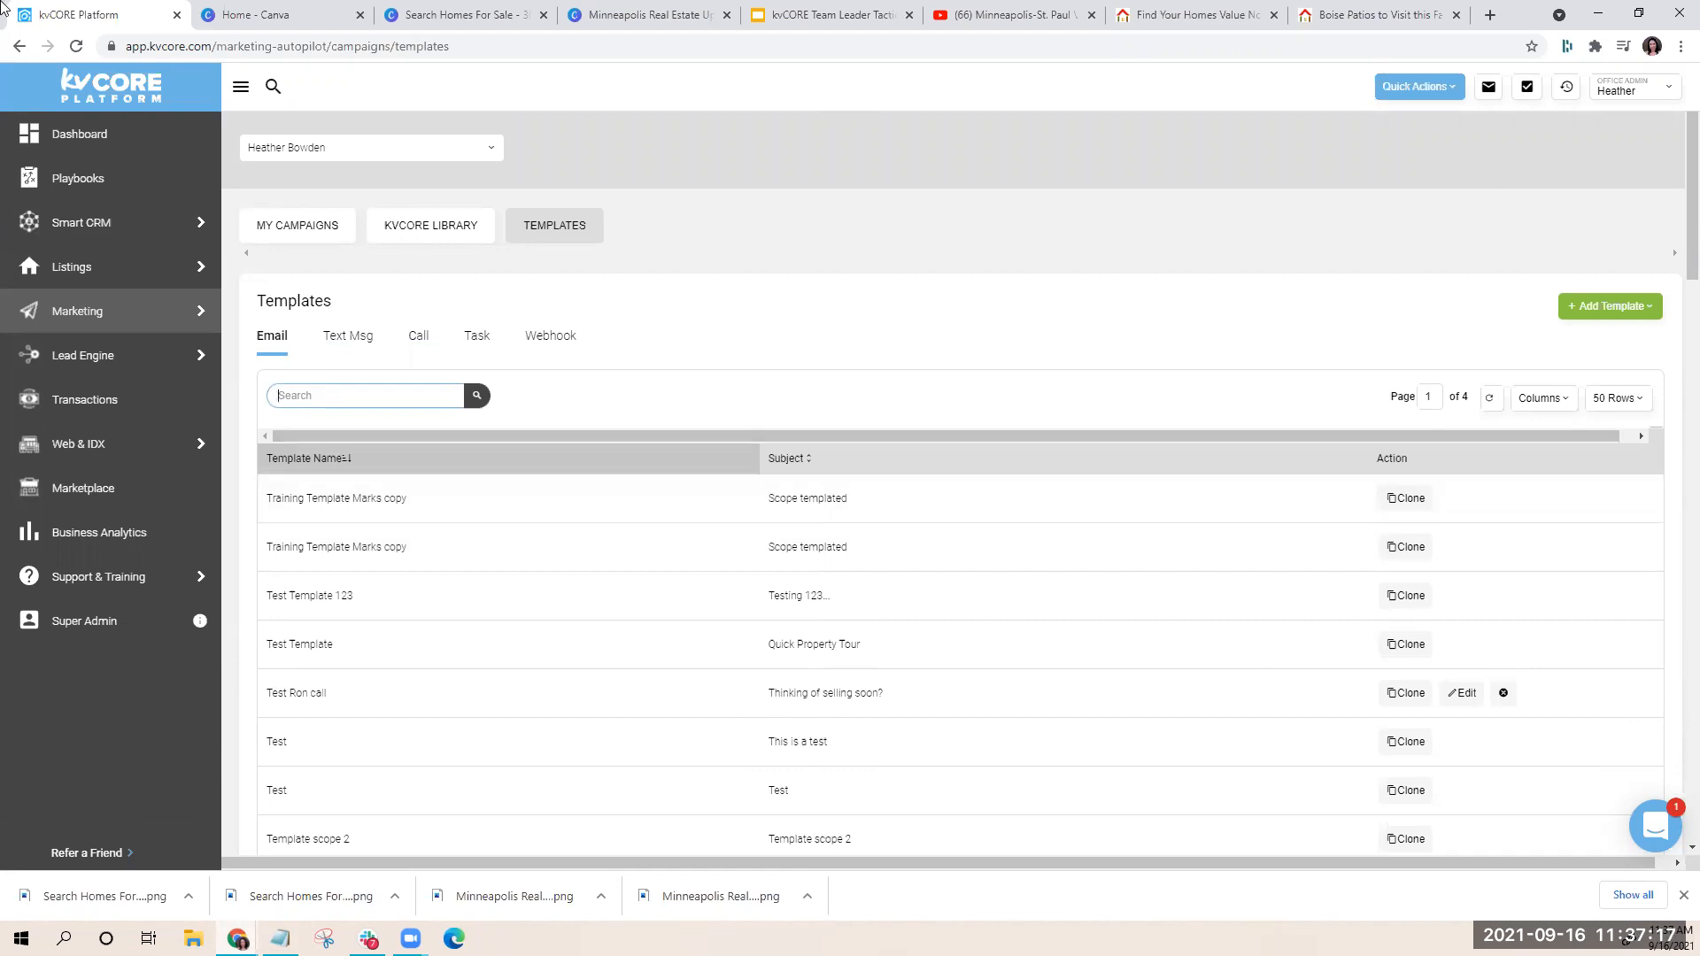
Switch to the Google Slides presentation and view the Understanding Layout Design and Identifying Content Sources slides
{"action": "left_click", "coordinate": [808, 14]}
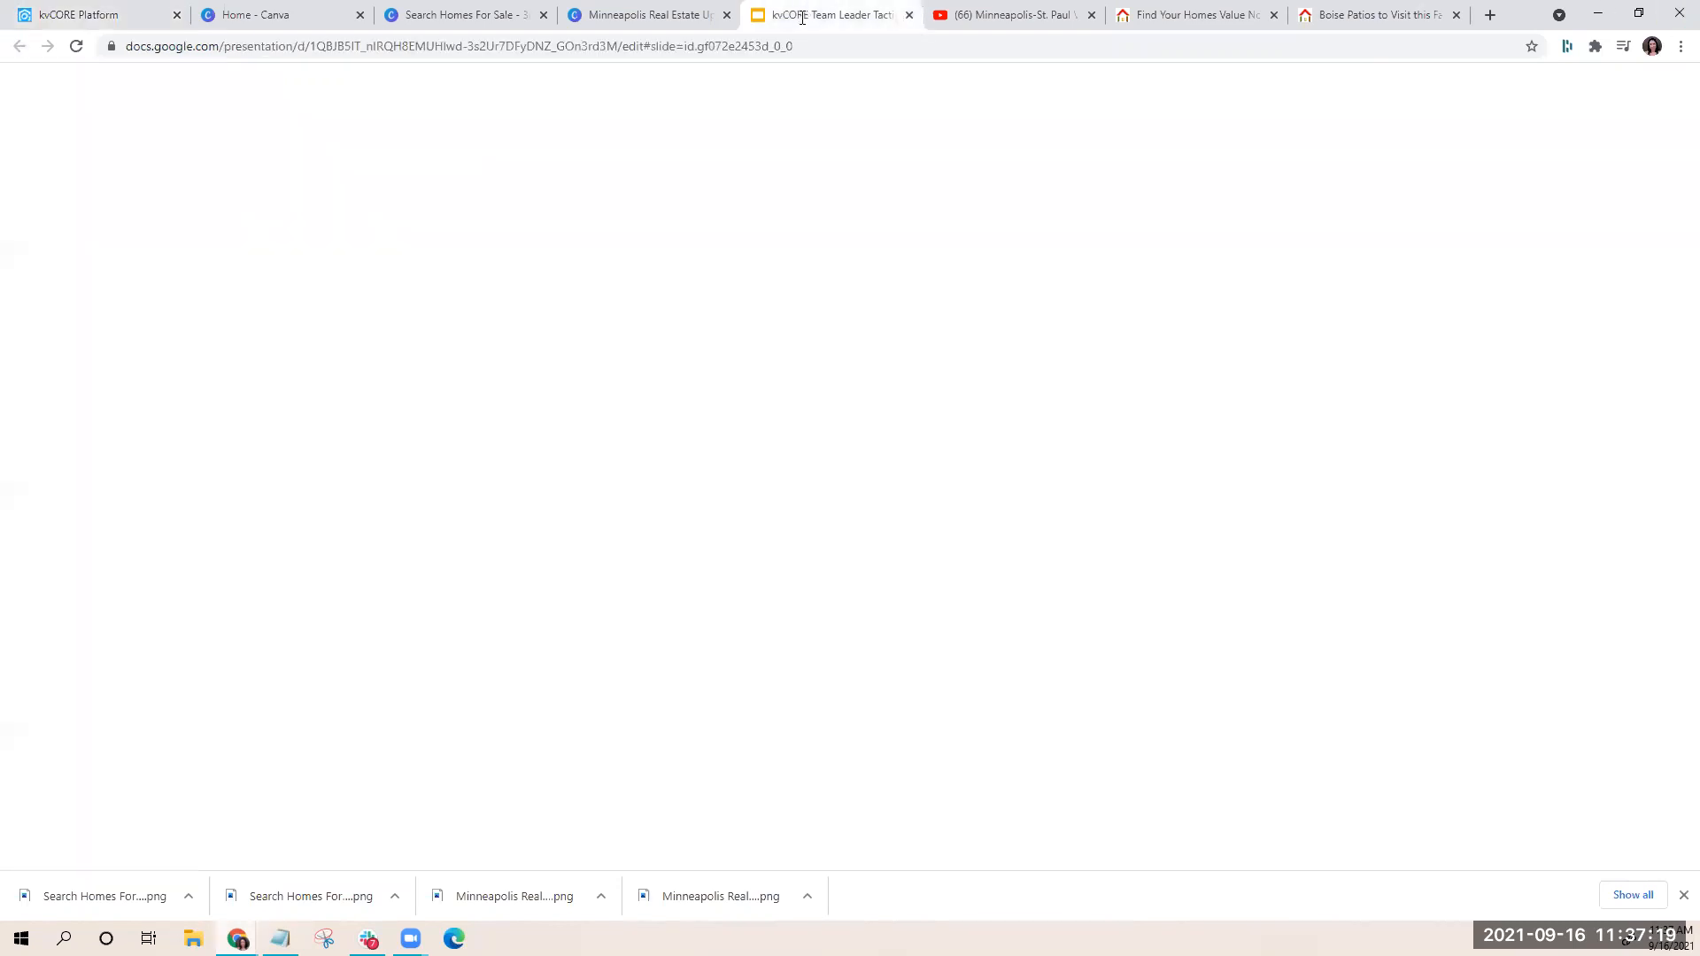
{"action": "left_click", "coordinate": [104, 486]}
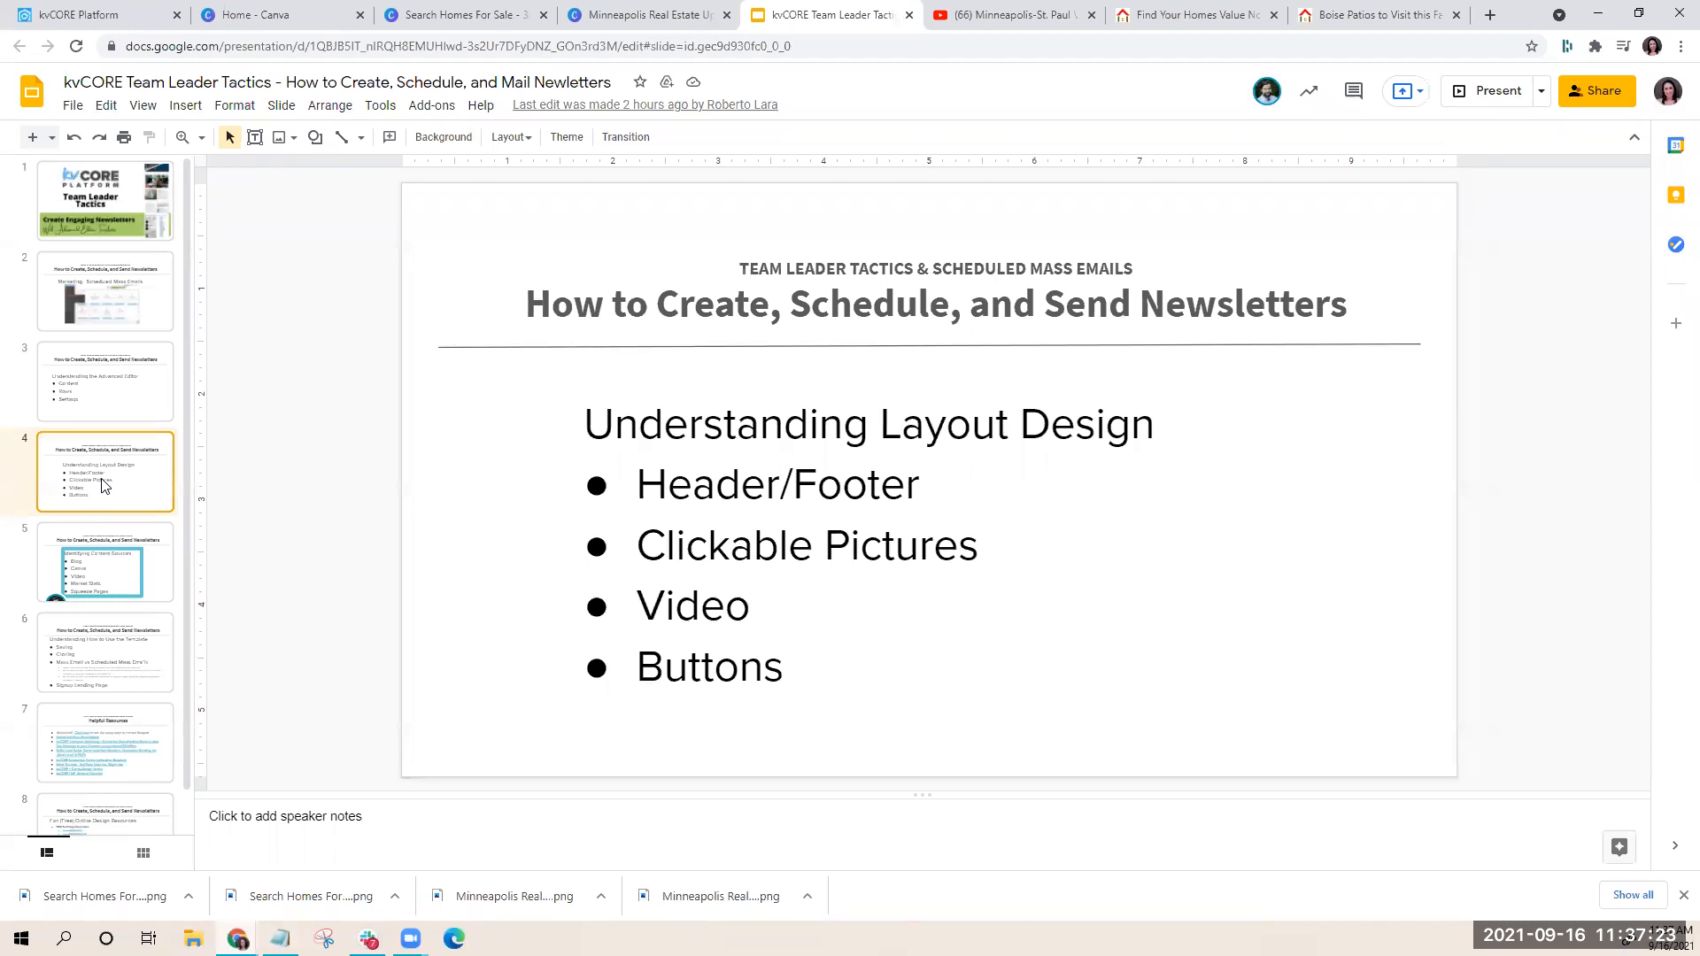
{"action": "left_click", "coordinate": [101, 592]}
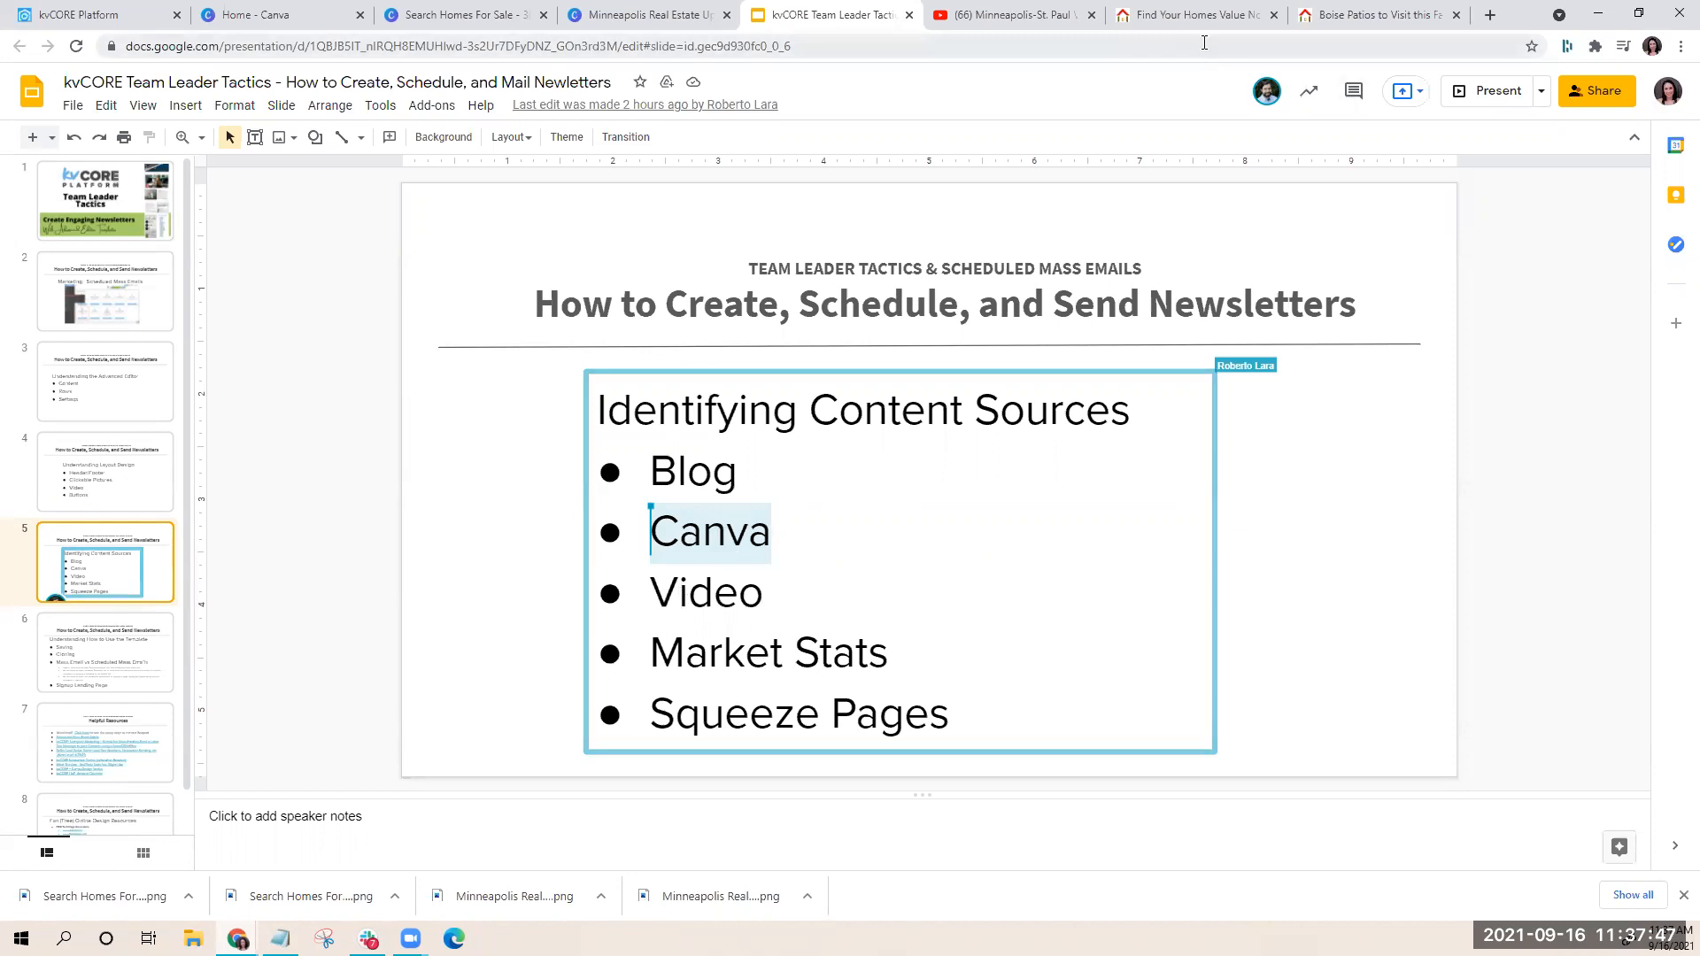
Go from the Boise patios blog post to the website's home page and open the Bellevue area page
{"action": "left_click", "coordinate": [1376, 11]}
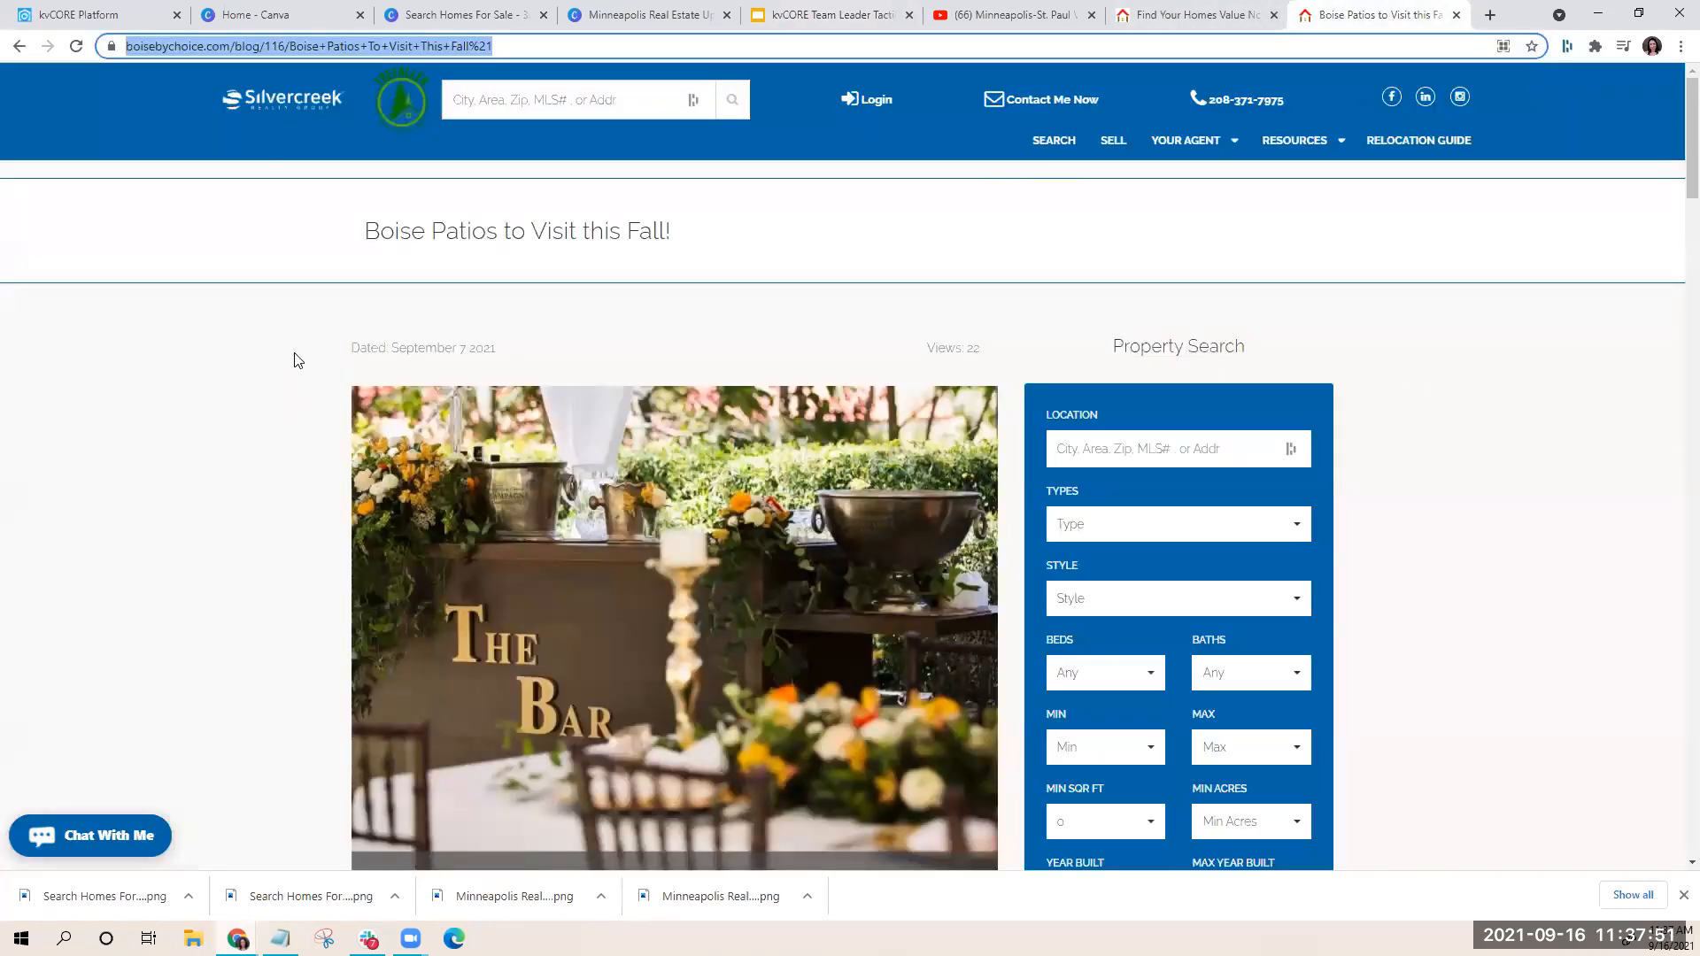
{"action": "left_click", "coordinate": [293, 103]}
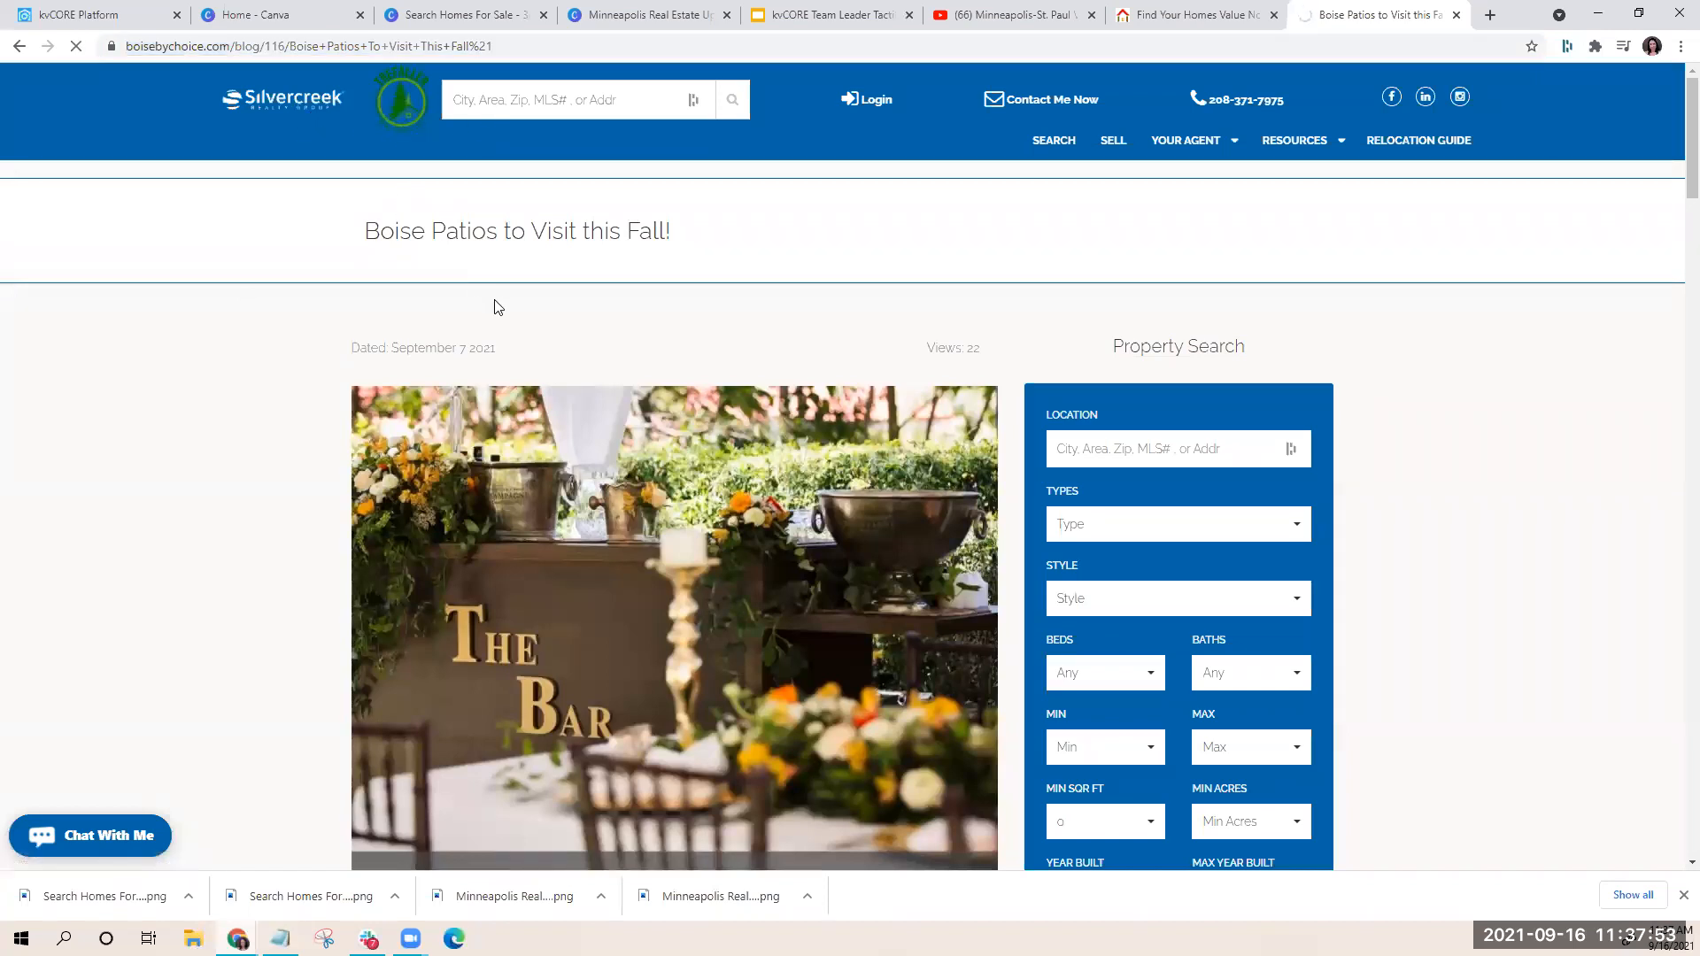
{"action": "scroll", "coordinate": [521, 345], "scroll_direction": "down", "scroll_amount": 20}
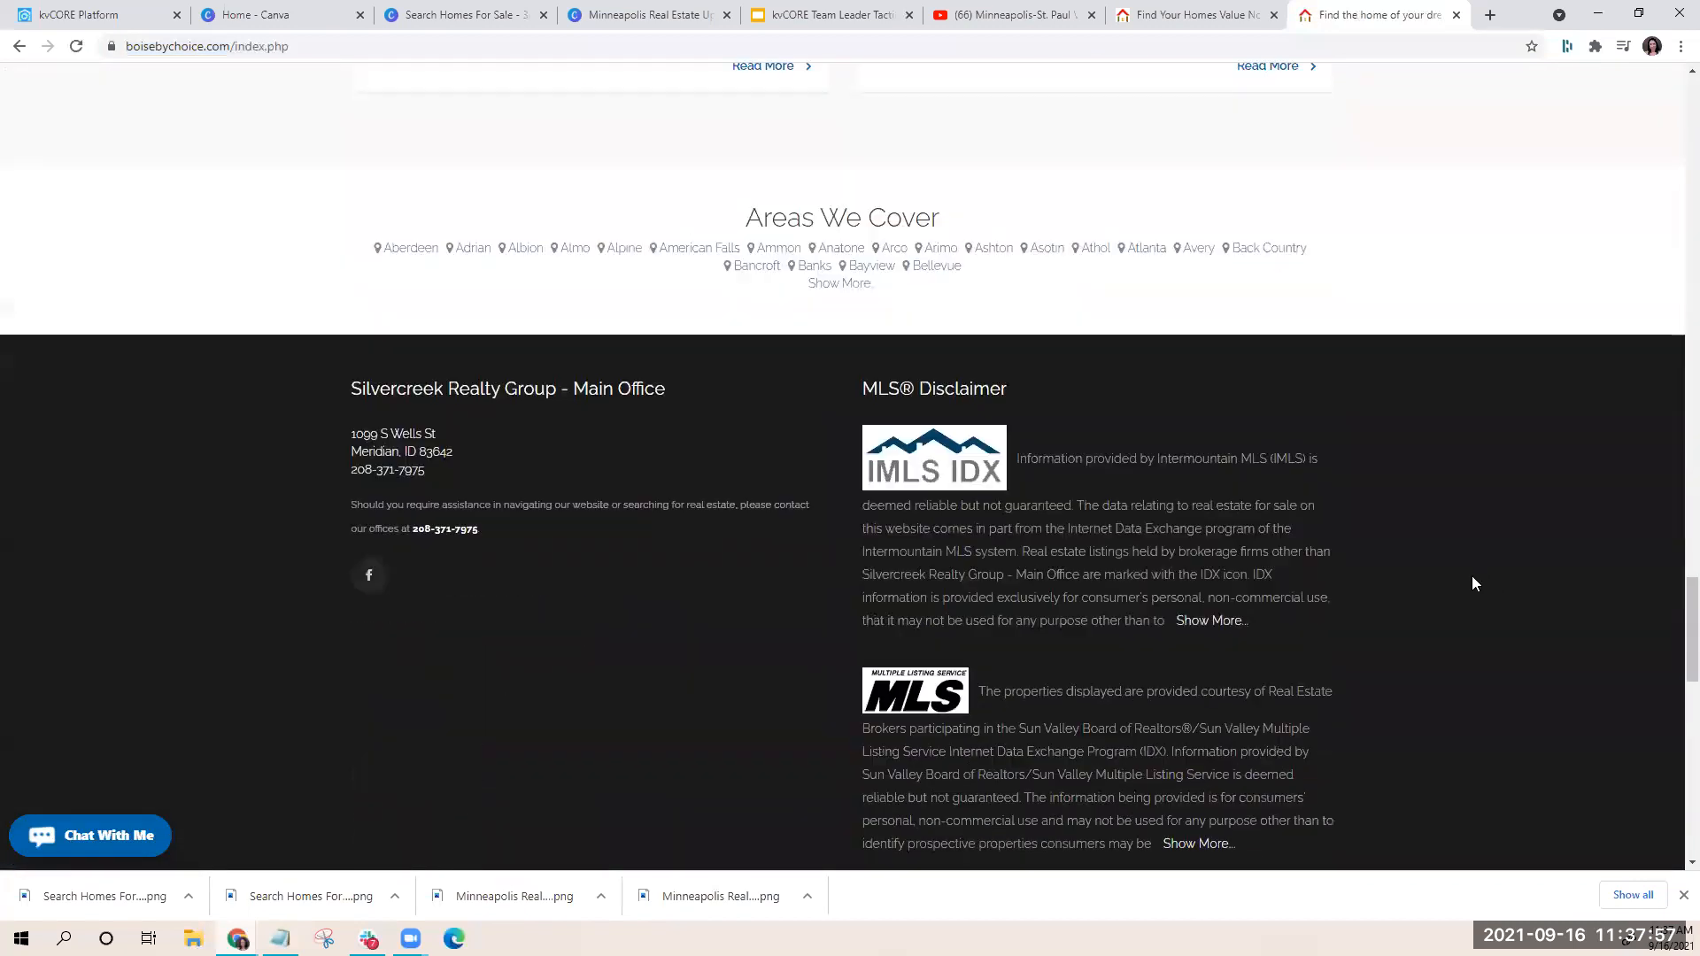
{"action": "scroll", "coordinate": [1329, 591], "scroll_direction": "down", "scroll_amount": 5}
{"action": "scroll", "coordinate": [490, 549], "scroll_direction": "up", "scroll_amount": 7}
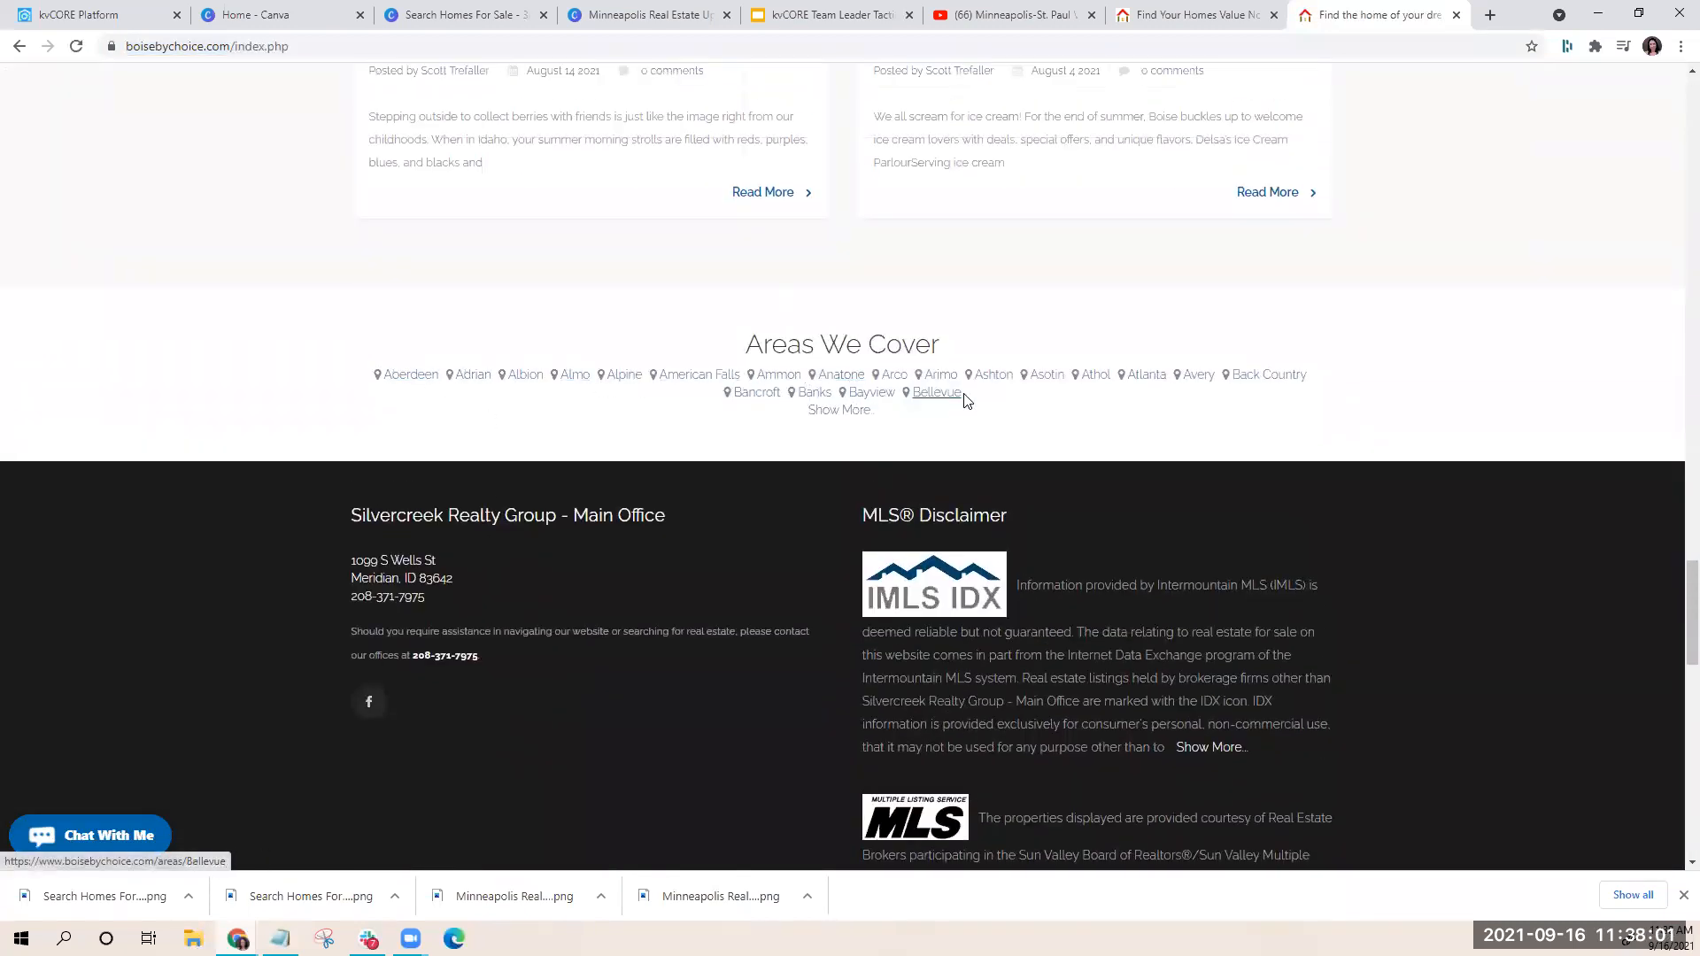
{"action": "left_click", "coordinate": [938, 392]}
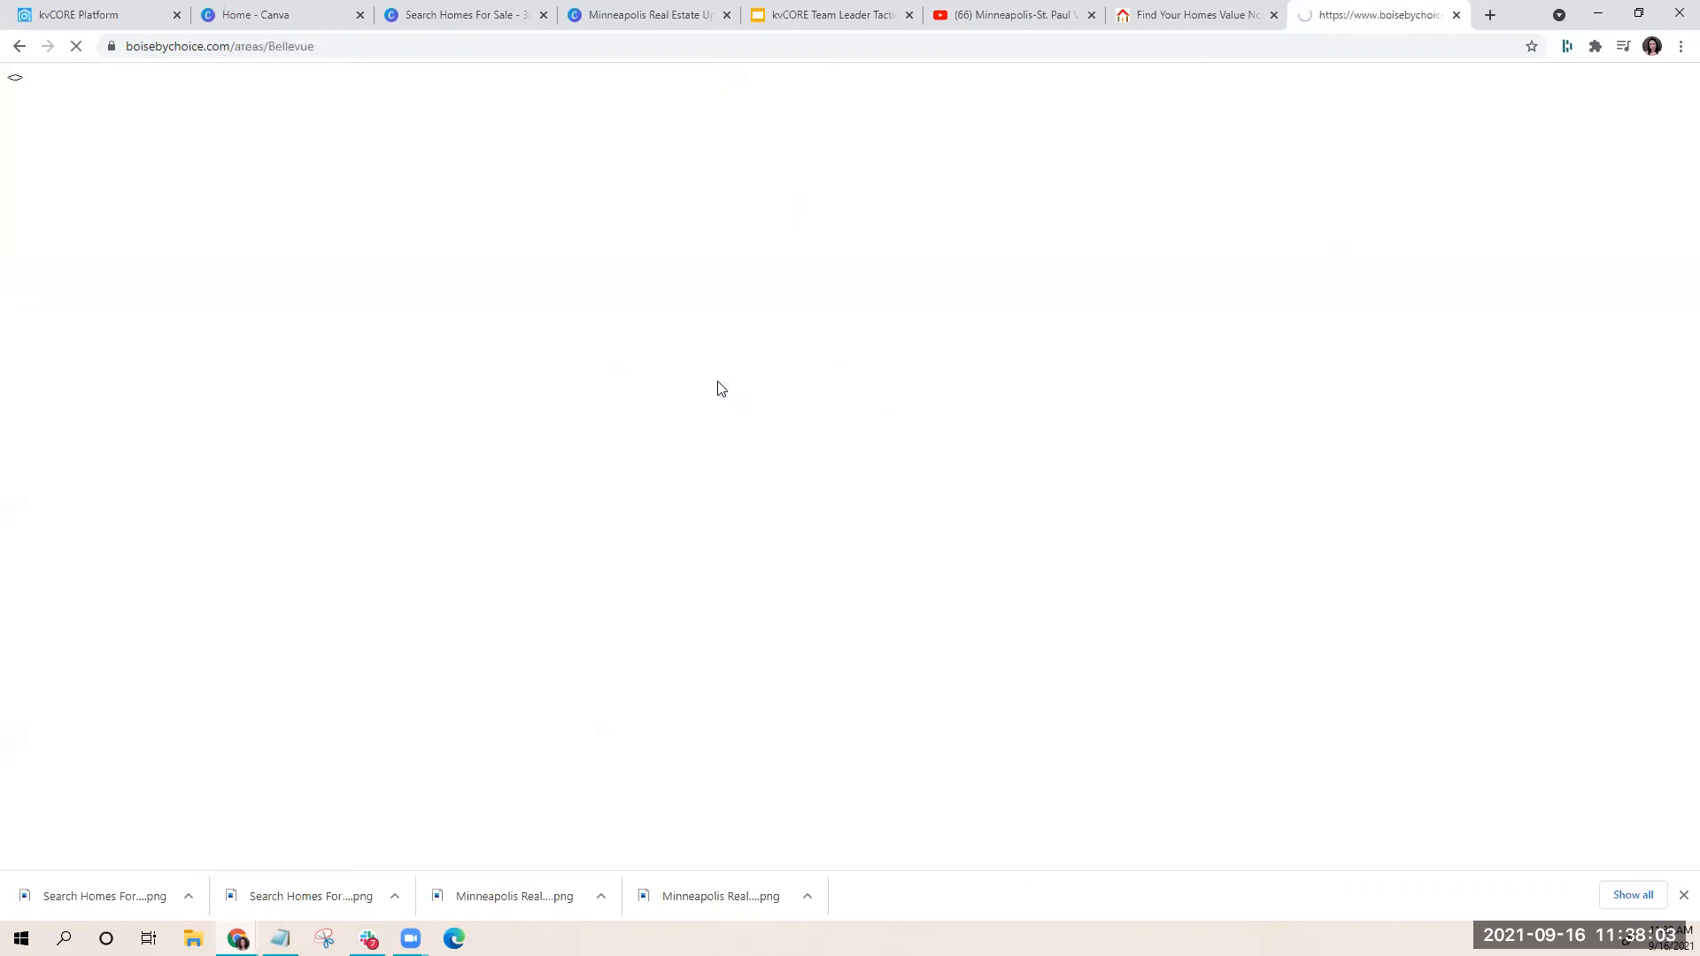
Examine Bellevue's listings summary, town versus county stats, Market Health chart and featured listings
{"action": "scroll", "coordinate": [527, 489], "scroll_direction": "down", "scroll_amount": 5}
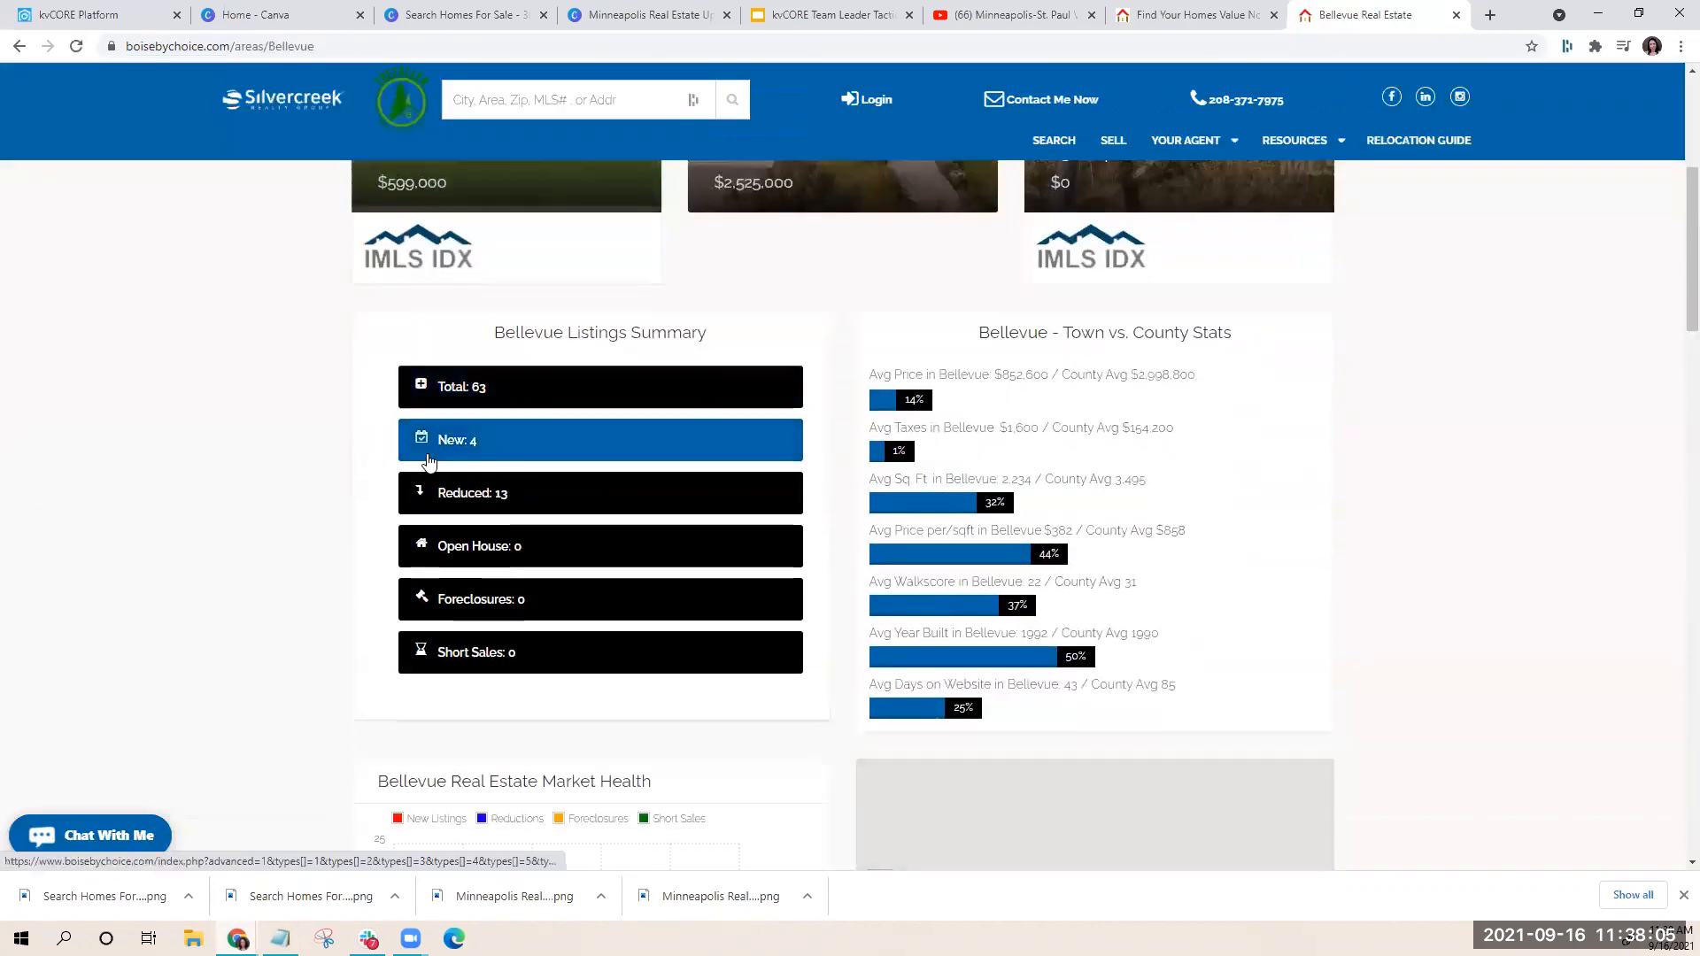
{"action": "scroll", "coordinate": [1318, 479], "scroll_direction": "down", "scroll_amount": 4}
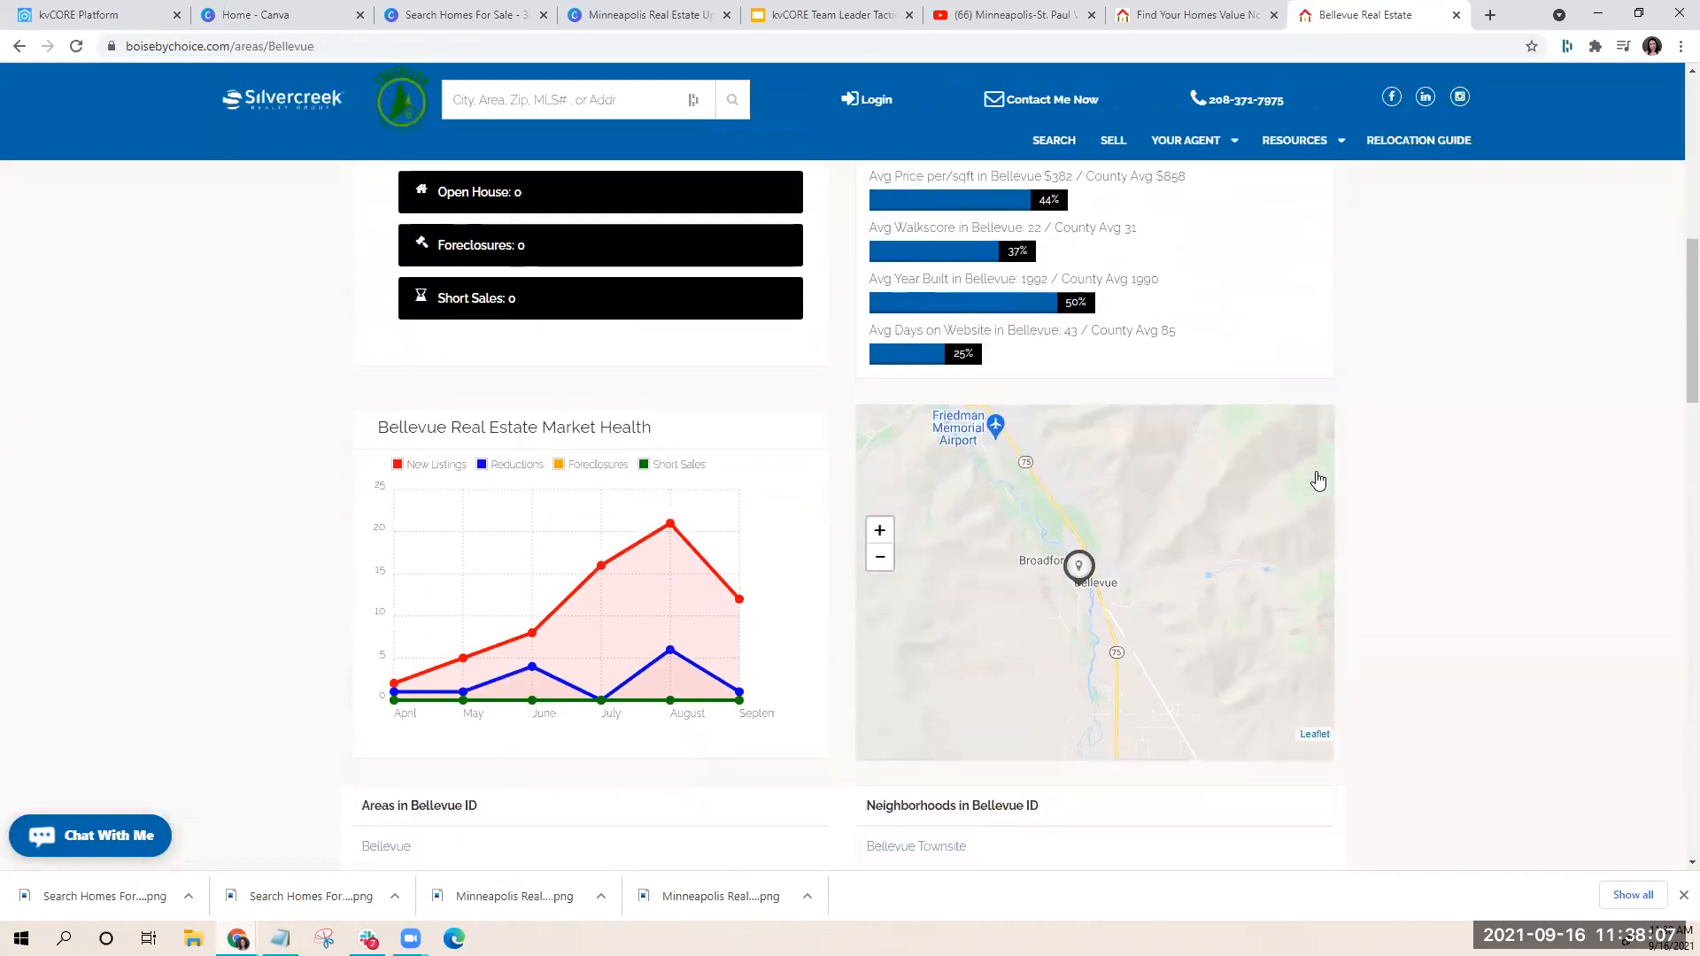
{"action": "scroll", "coordinate": [1234, 486], "scroll_direction": "up", "scroll_amount": 5}
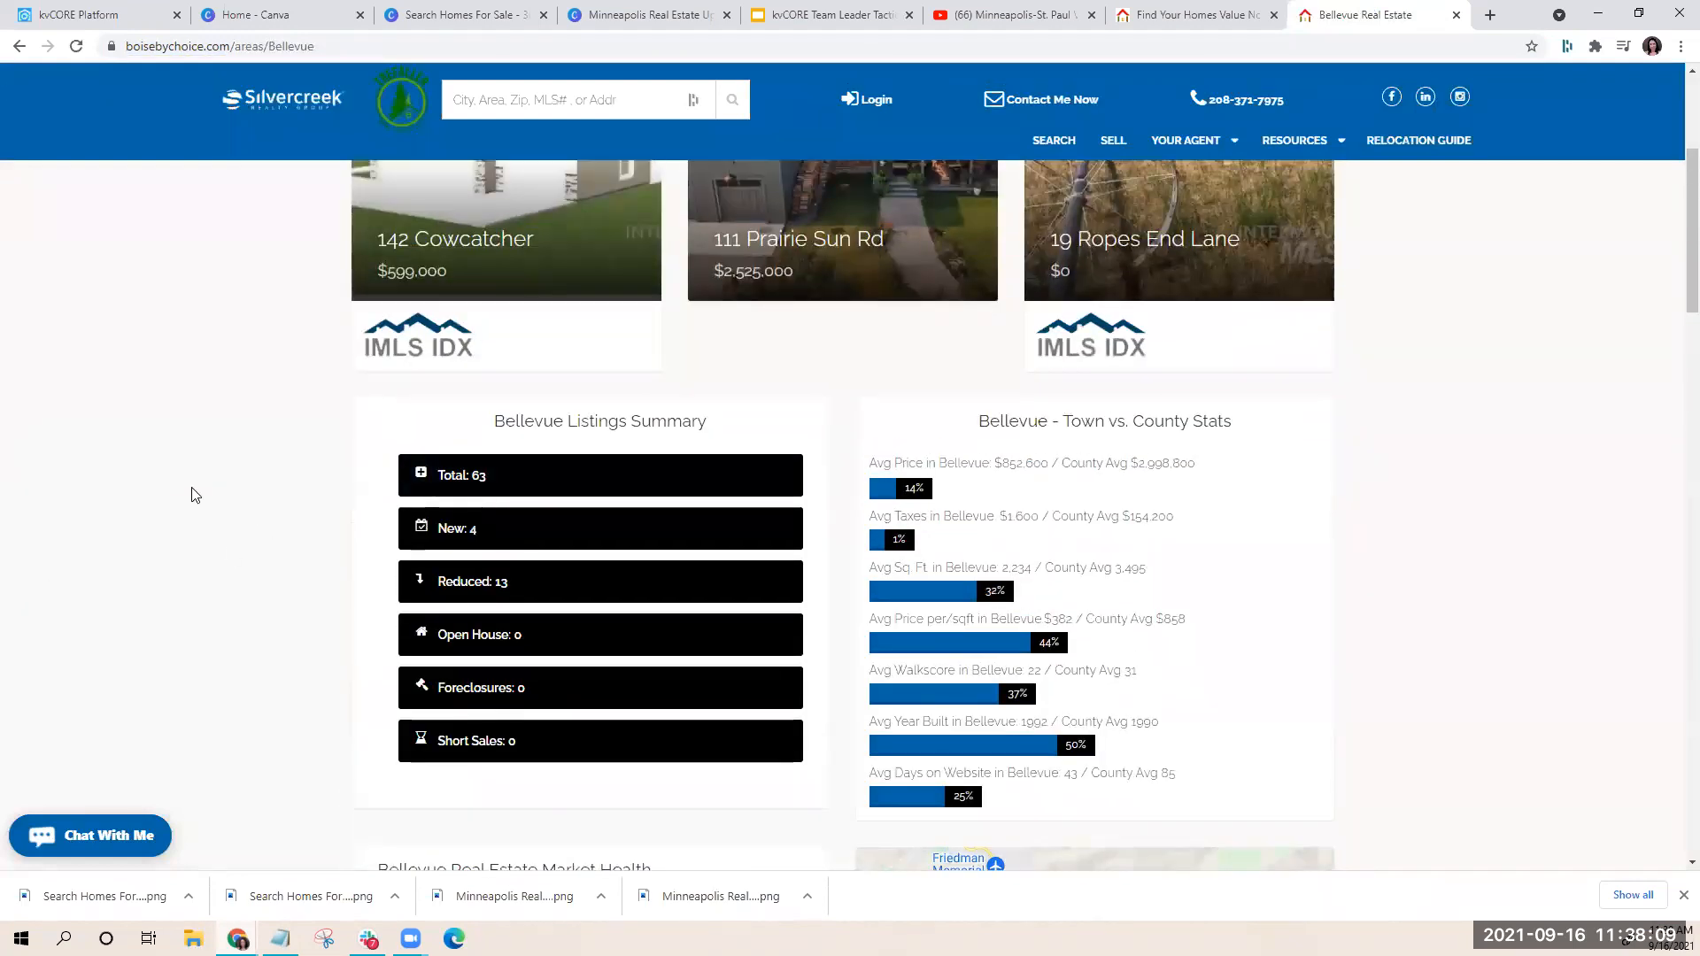
{"action": "scroll", "coordinate": [195, 495], "scroll_direction": "down", "scroll_amount": 7}
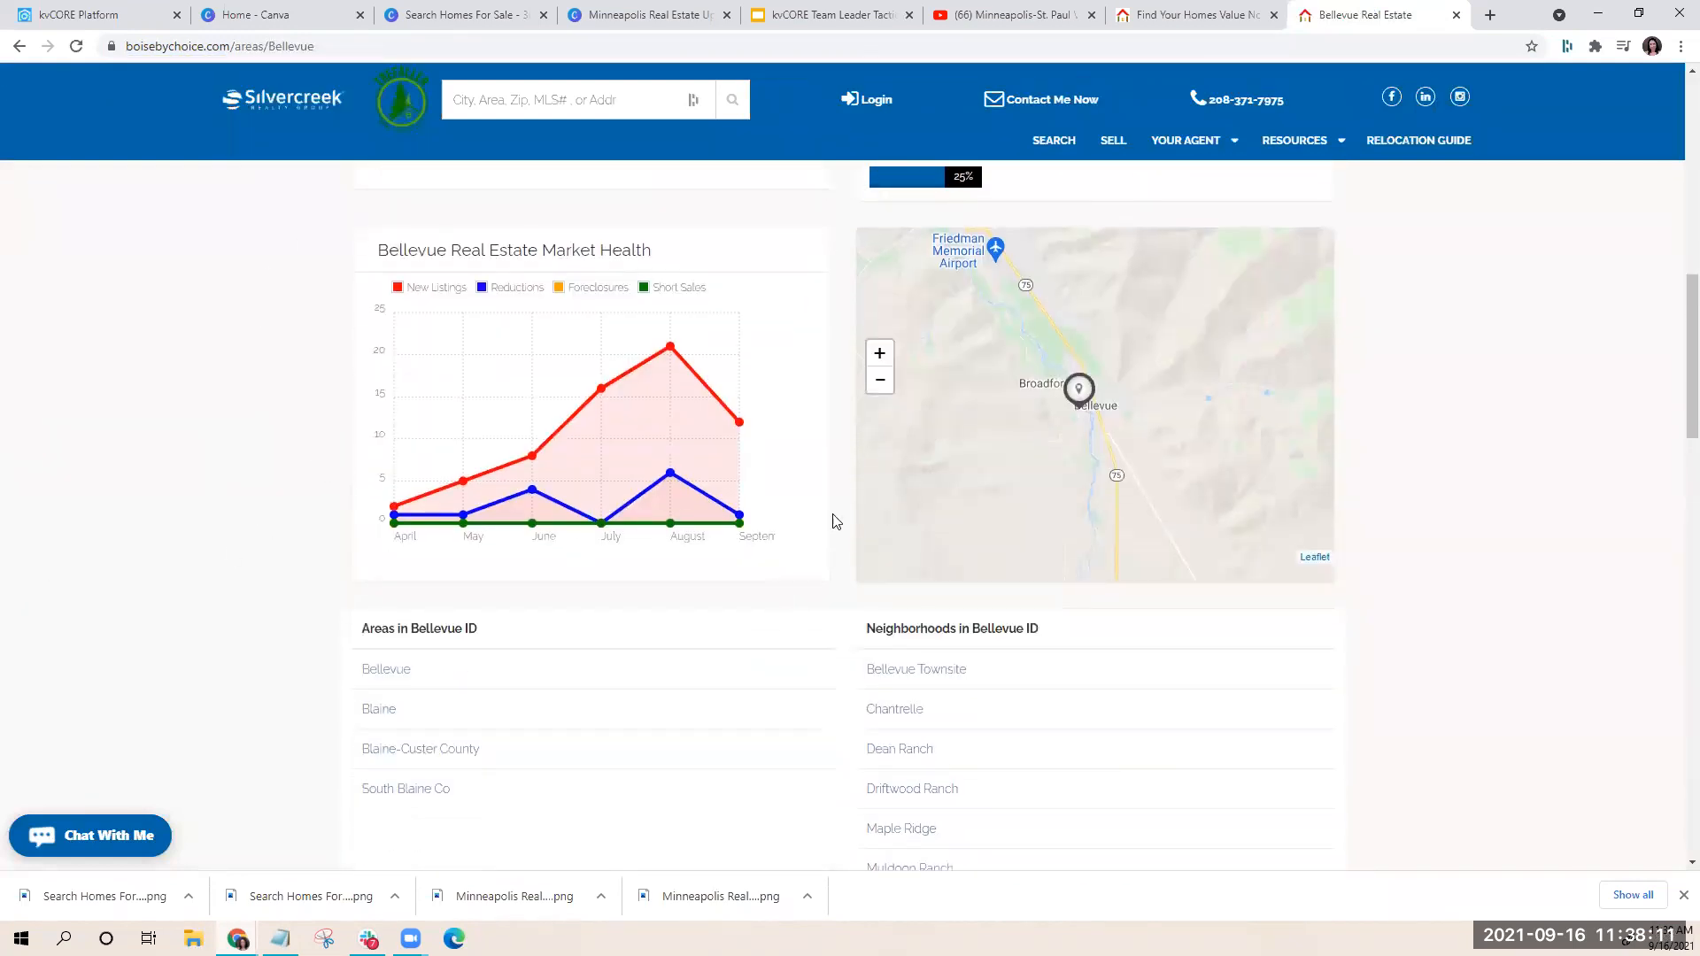
{"action": "left_click_drag", "start_coordinate": [351, 229], "coordinate": [778, 546]}
{"action": "left_click_drag", "start_coordinate": [509, 415], "coordinate": [548, 451]}
{"action": "scroll", "coordinate": [525, 422], "scroll_direction": "up", "scroll_amount": 4}
{"action": "left_click", "coordinate": [167, 478]}
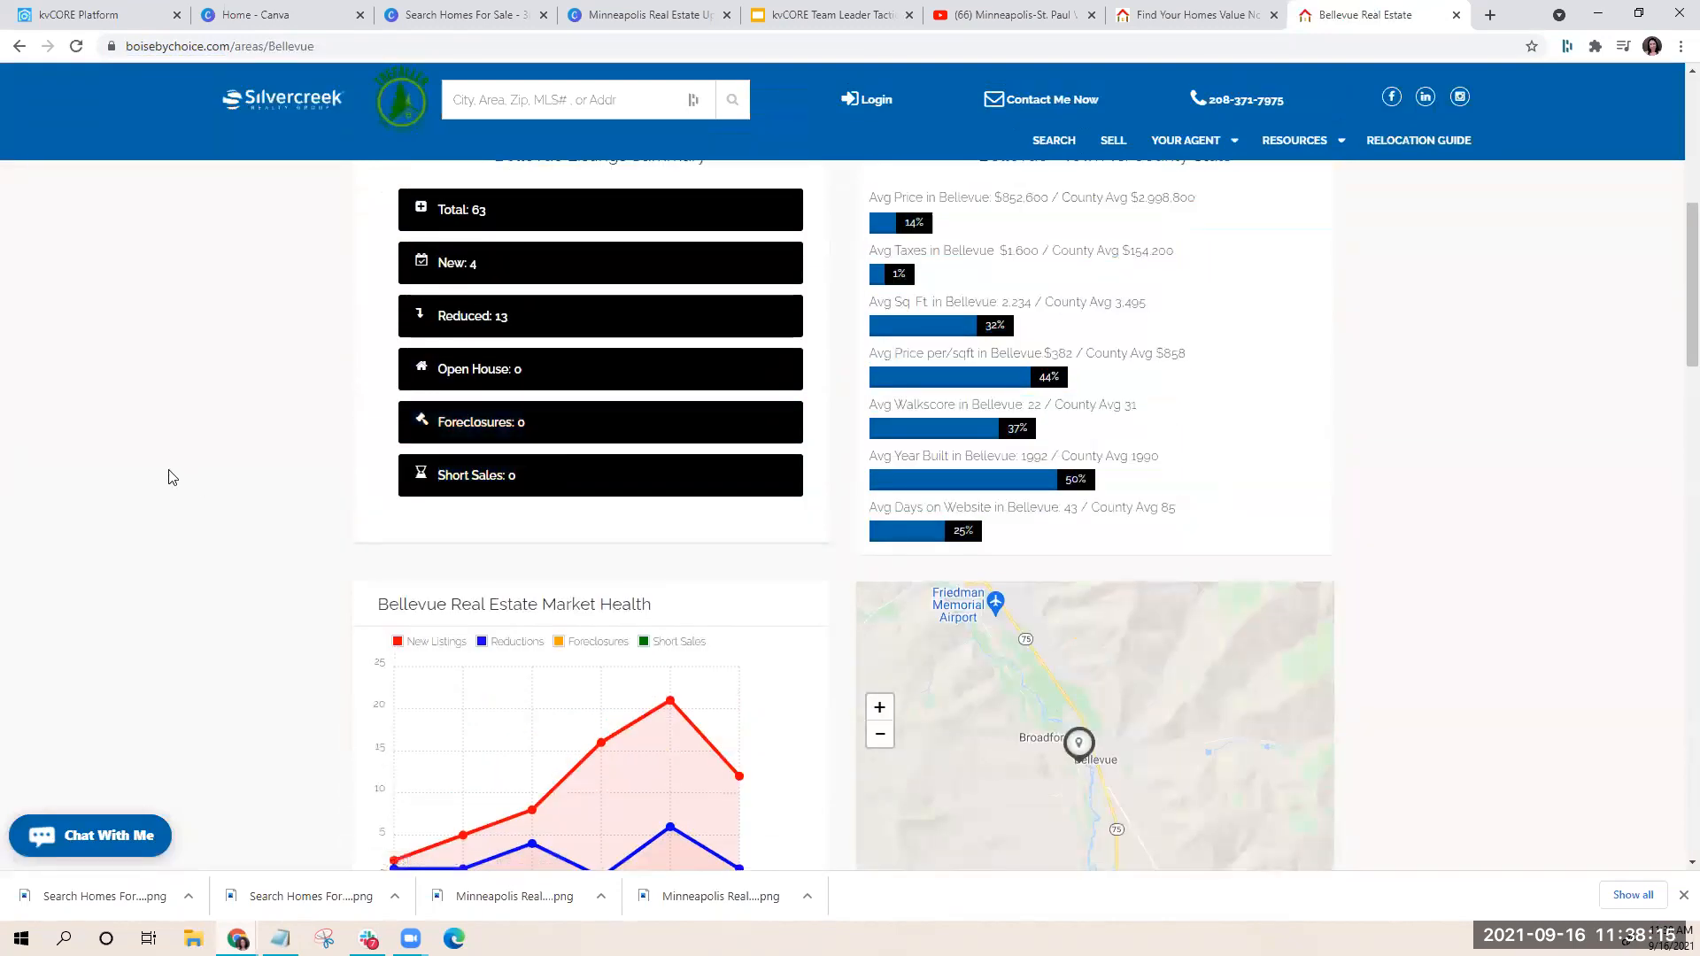
{"action": "scroll", "coordinate": [172, 478], "scroll_direction": "up", "scroll_amount": 2}
{"action": "scroll", "coordinate": [172, 478], "scroll_direction": "up", "scroll_amount": 3}
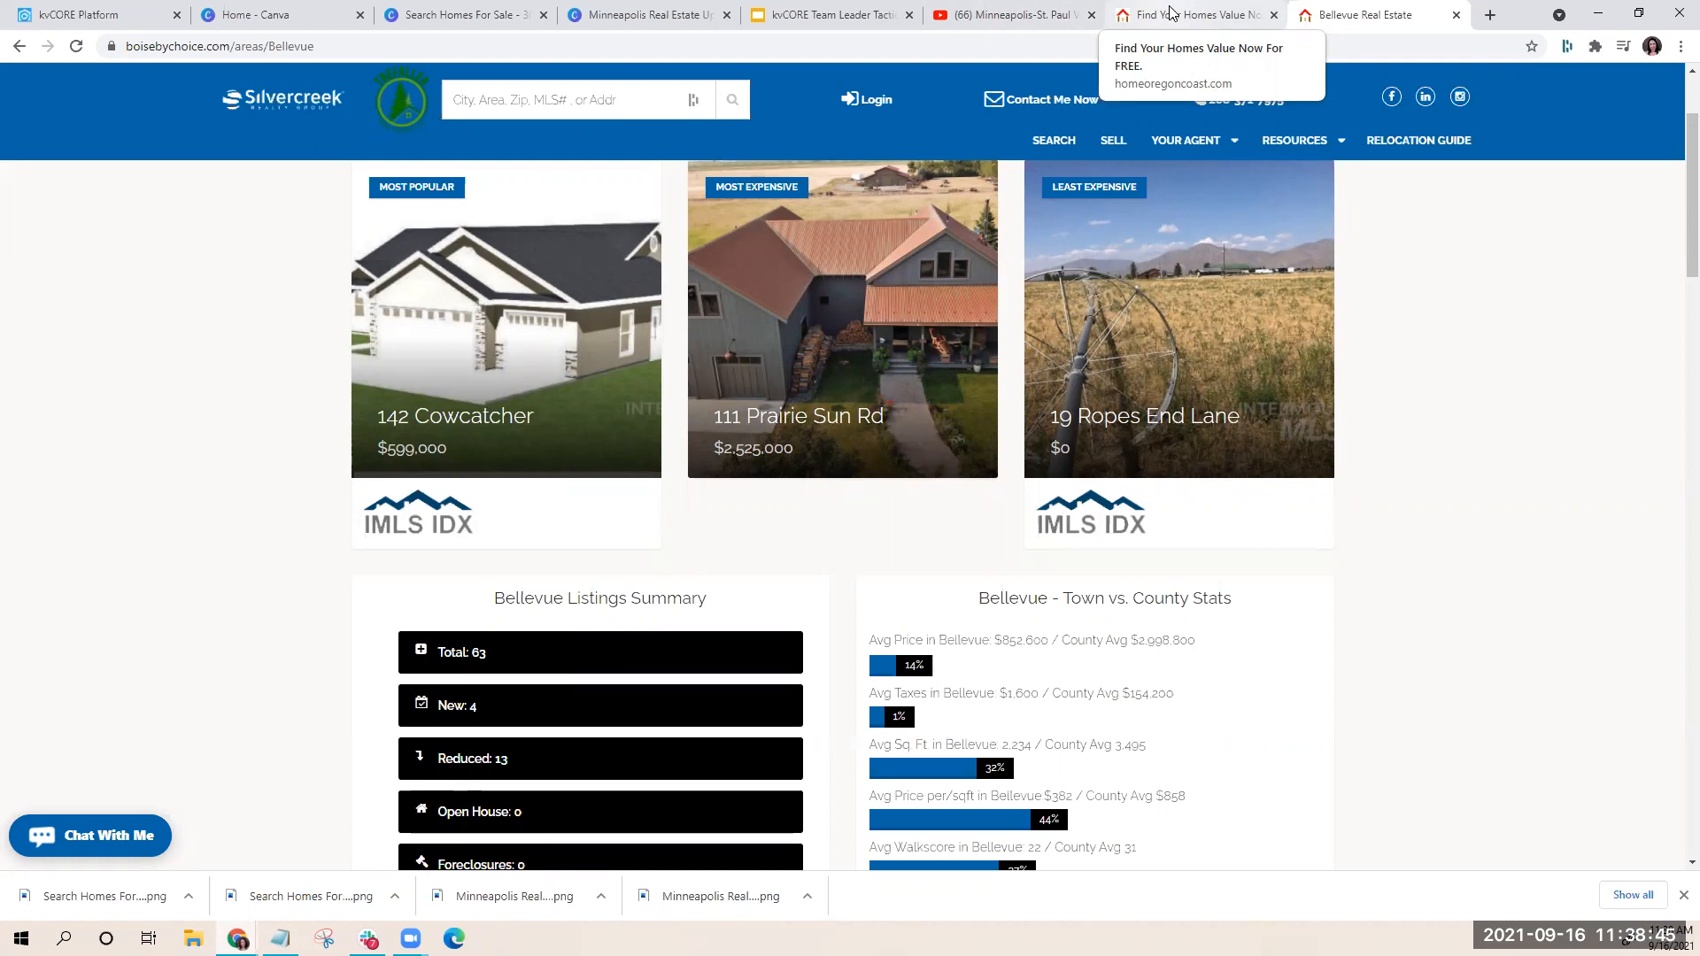
Switch to the Google Slides presentation and view the Understanding How to Use the Template slide
{"action": "left_click", "coordinate": [820, 12]}
{"action": "left_click", "coordinate": [121, 652]}
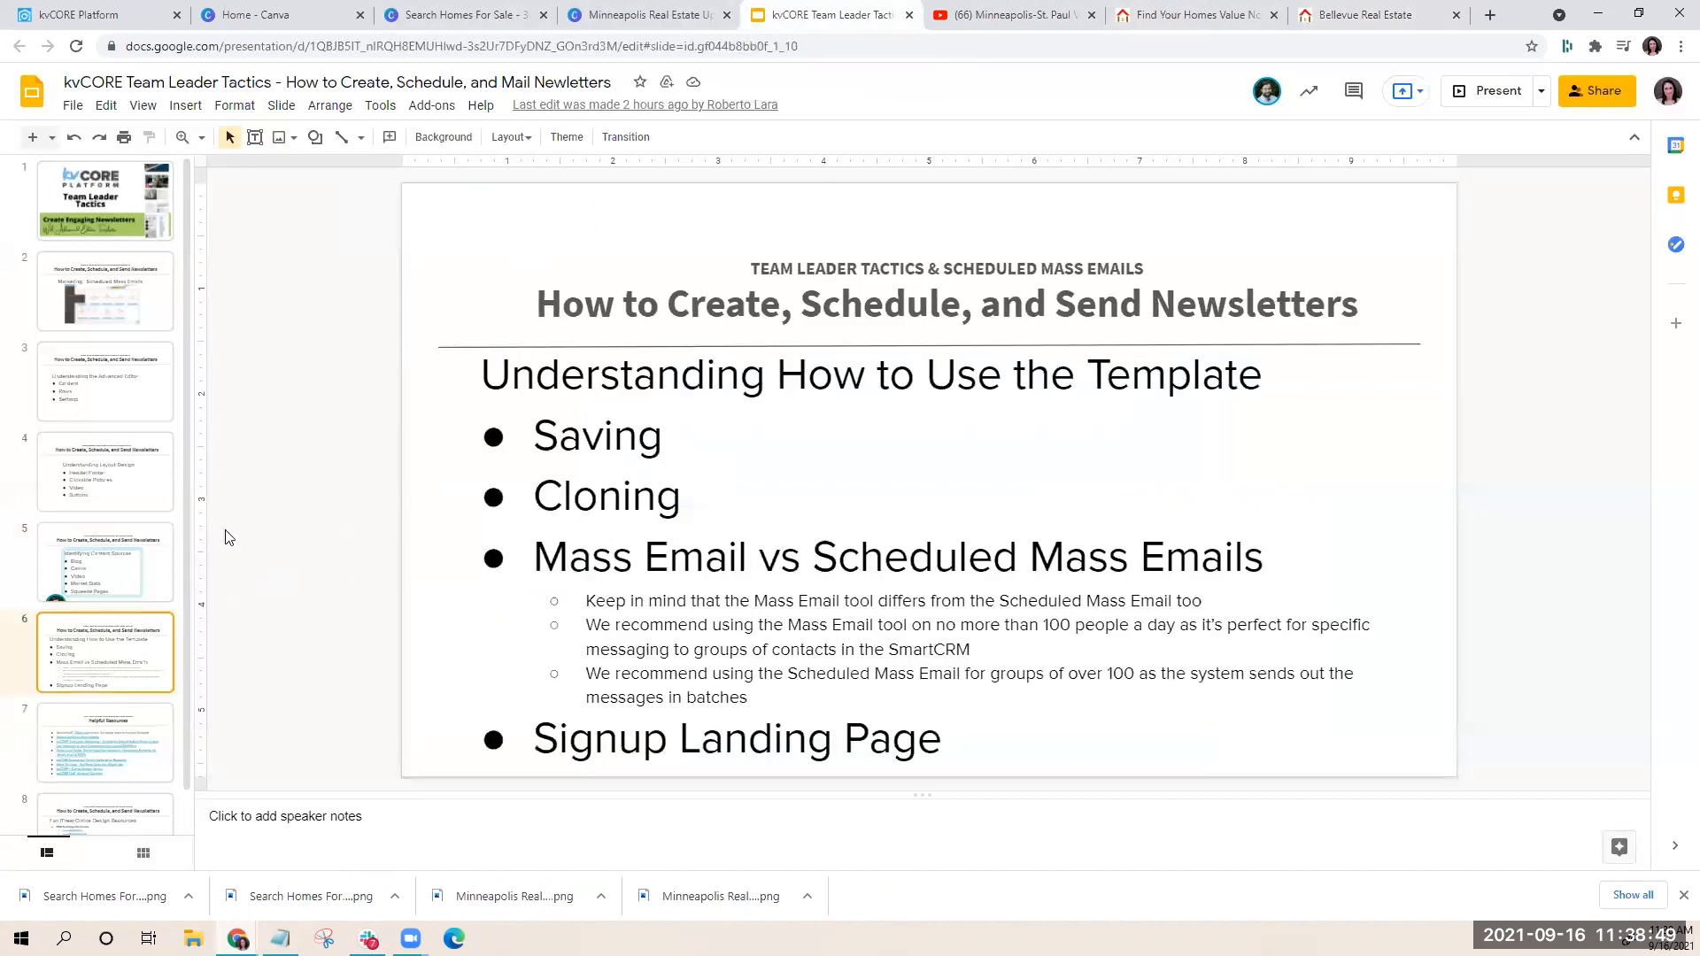
{"action": "key", "text": "Down"}
{"action": "key", "text": "Up"}
Return to kvCORE's template list and open Facebook in a new browser tab
{"action": "left_click", "coordinate": [101, 17]}
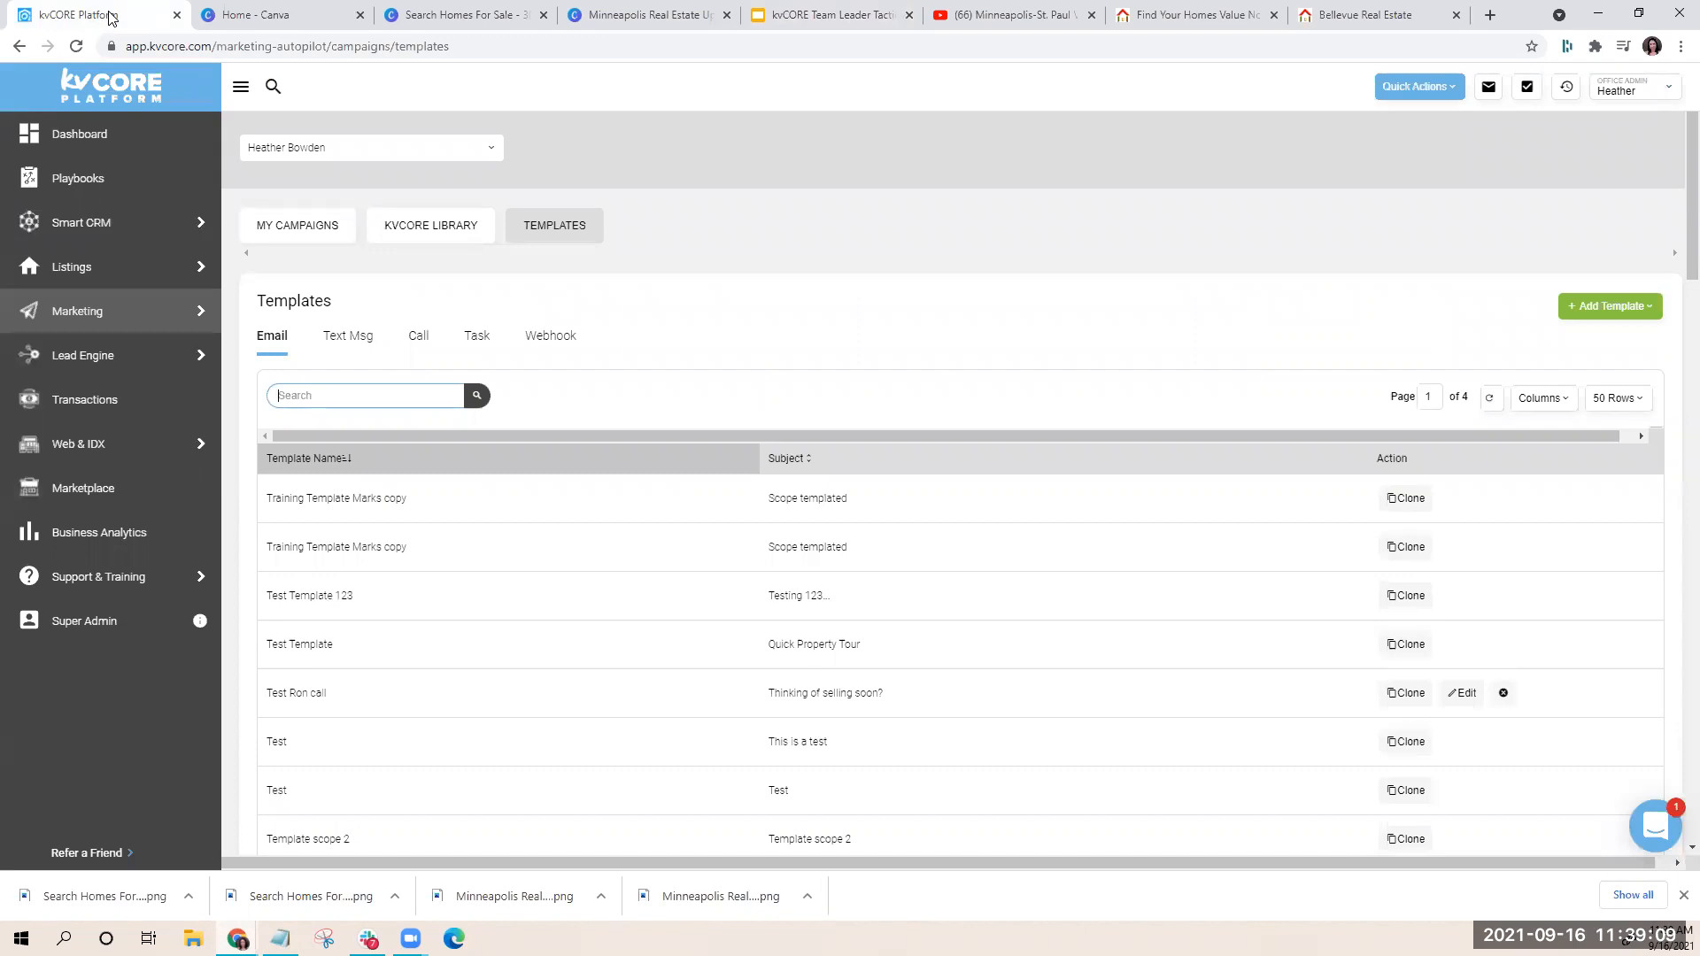
{"action": "left_click", "coordinate": [1491, 14]}
{"action": "type", "text": "face"}
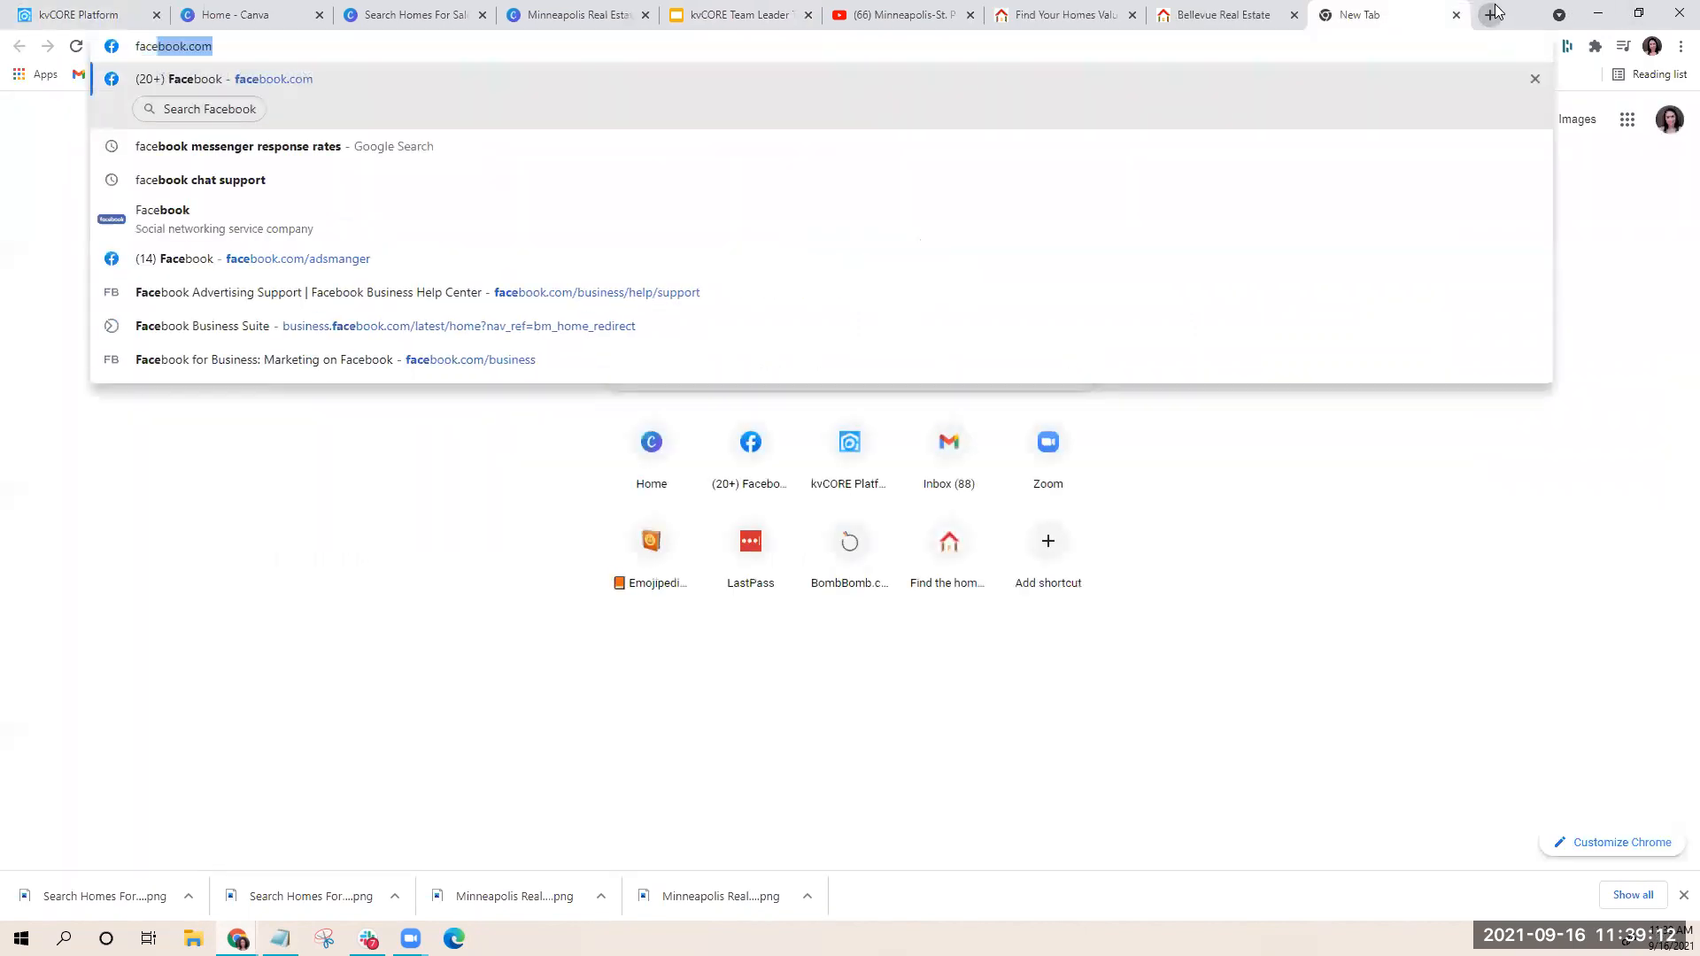
{"action": "key", "text": "Return"}
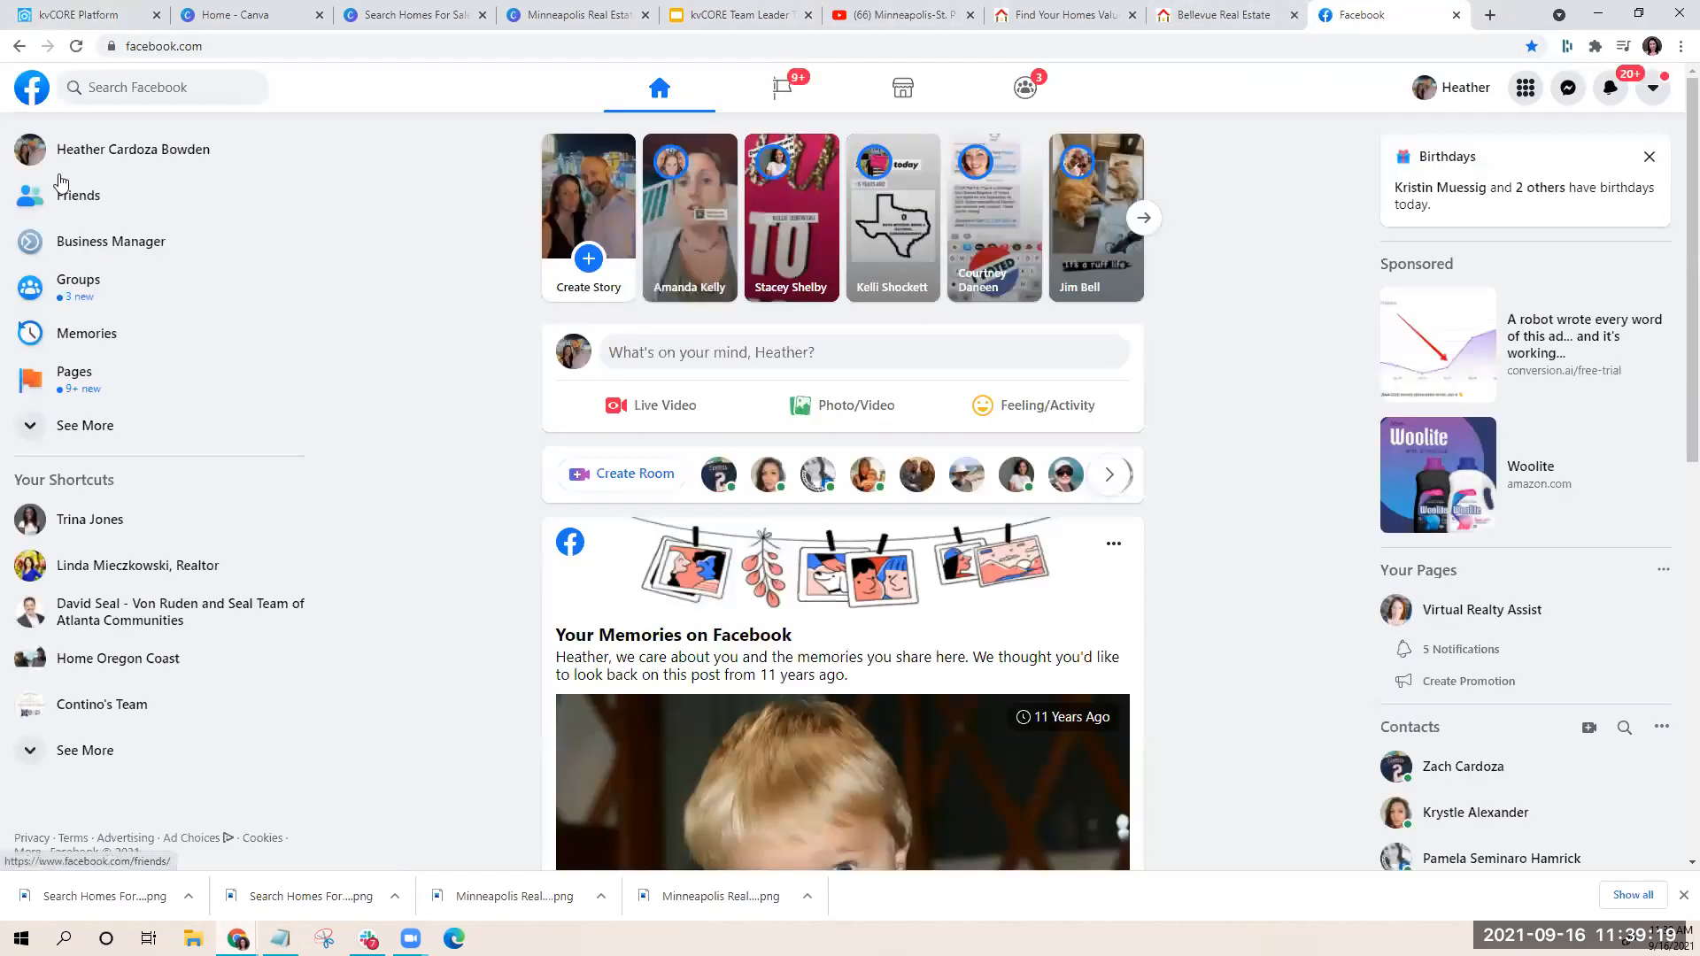
Search Facebook for the real estate agent's business page and open it
{"action": "left_click", "coordinate": [104, 88]}
{"action": "type", "text": "mega"}
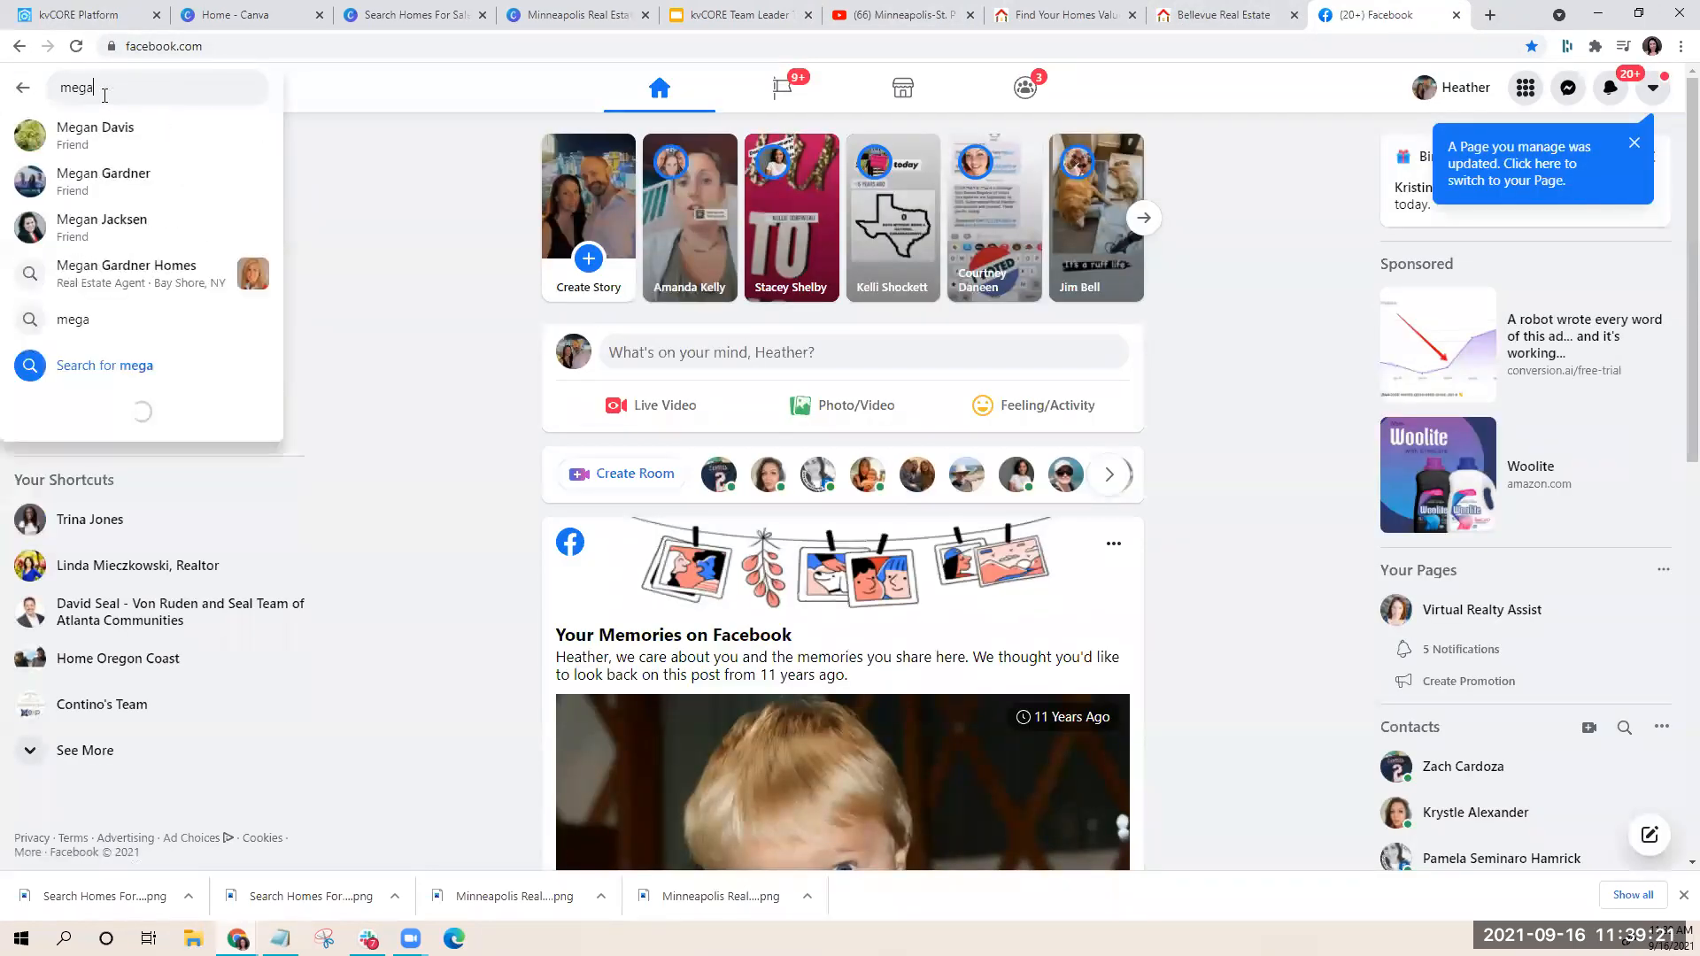
{"action": "type", "text": "n"}
{"action": "left_click", "coordinate": [115, 270]}
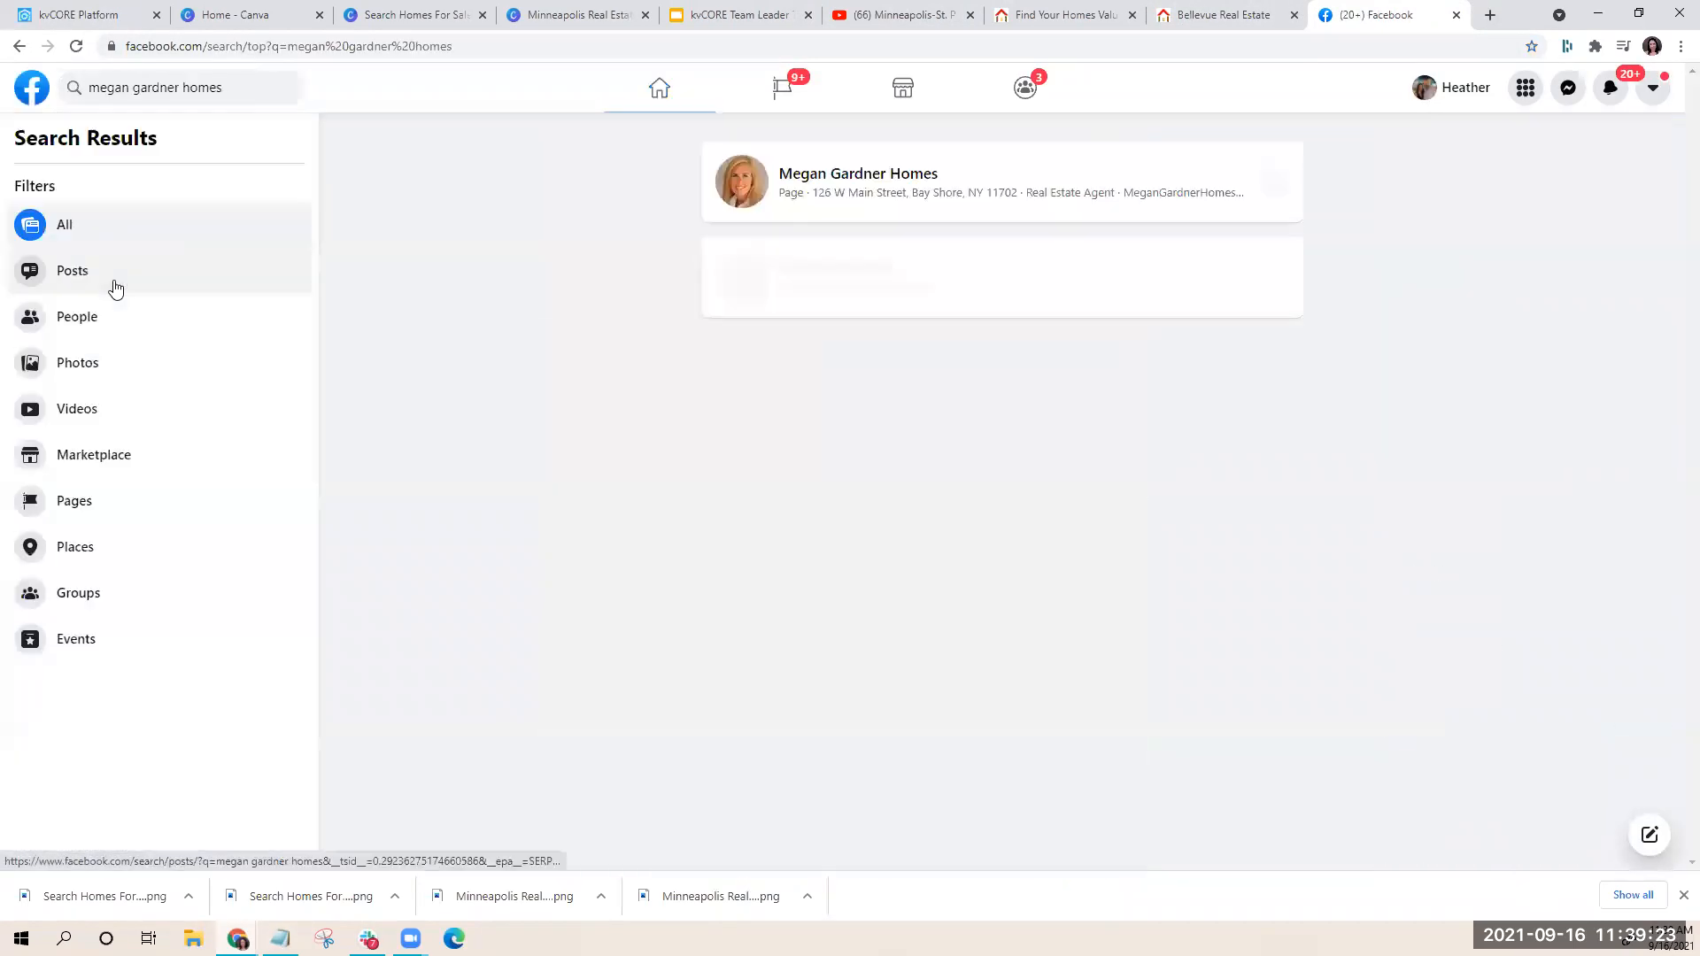
{"action": "left_click", "coordinate": [809, 175]}
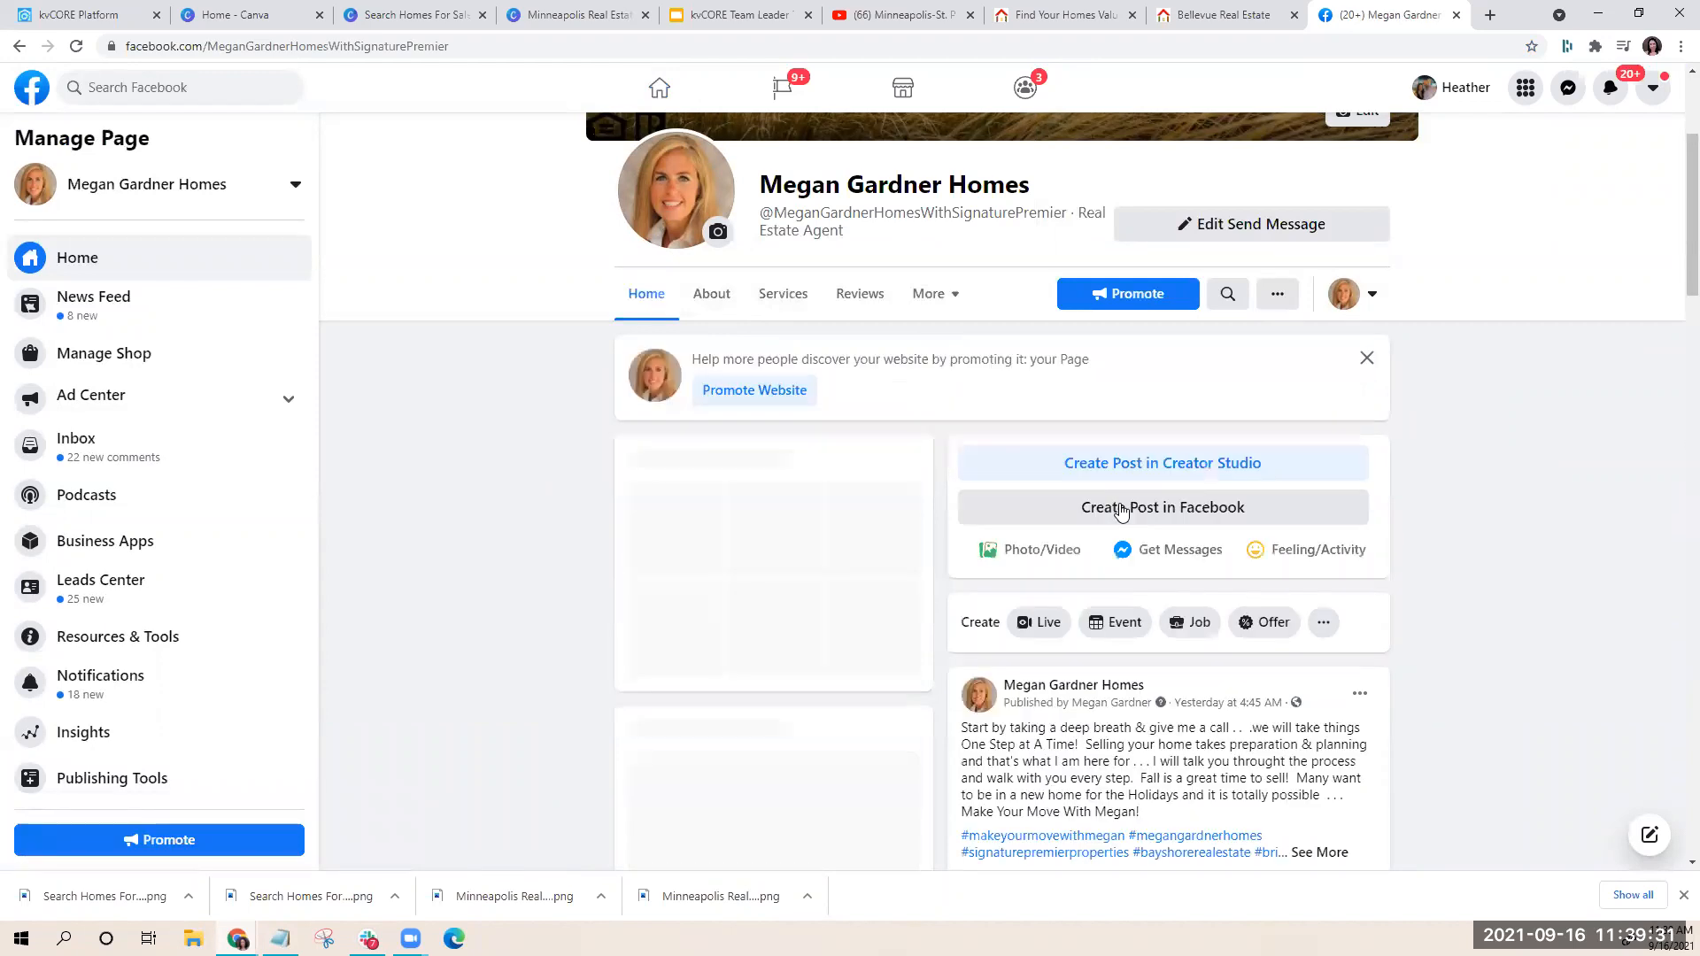
Find the monthly newsletter video post on the agent's Facebook page and open its newsletter signup link
{"action": "scroll", "coordinate": [1116, 532], "scroll_direction": "down", "scroll_amount": 10}
{"action": "scroll", "coordinate": [1103, 565], "scroll_direction": "down", "scroll_amount": 20}
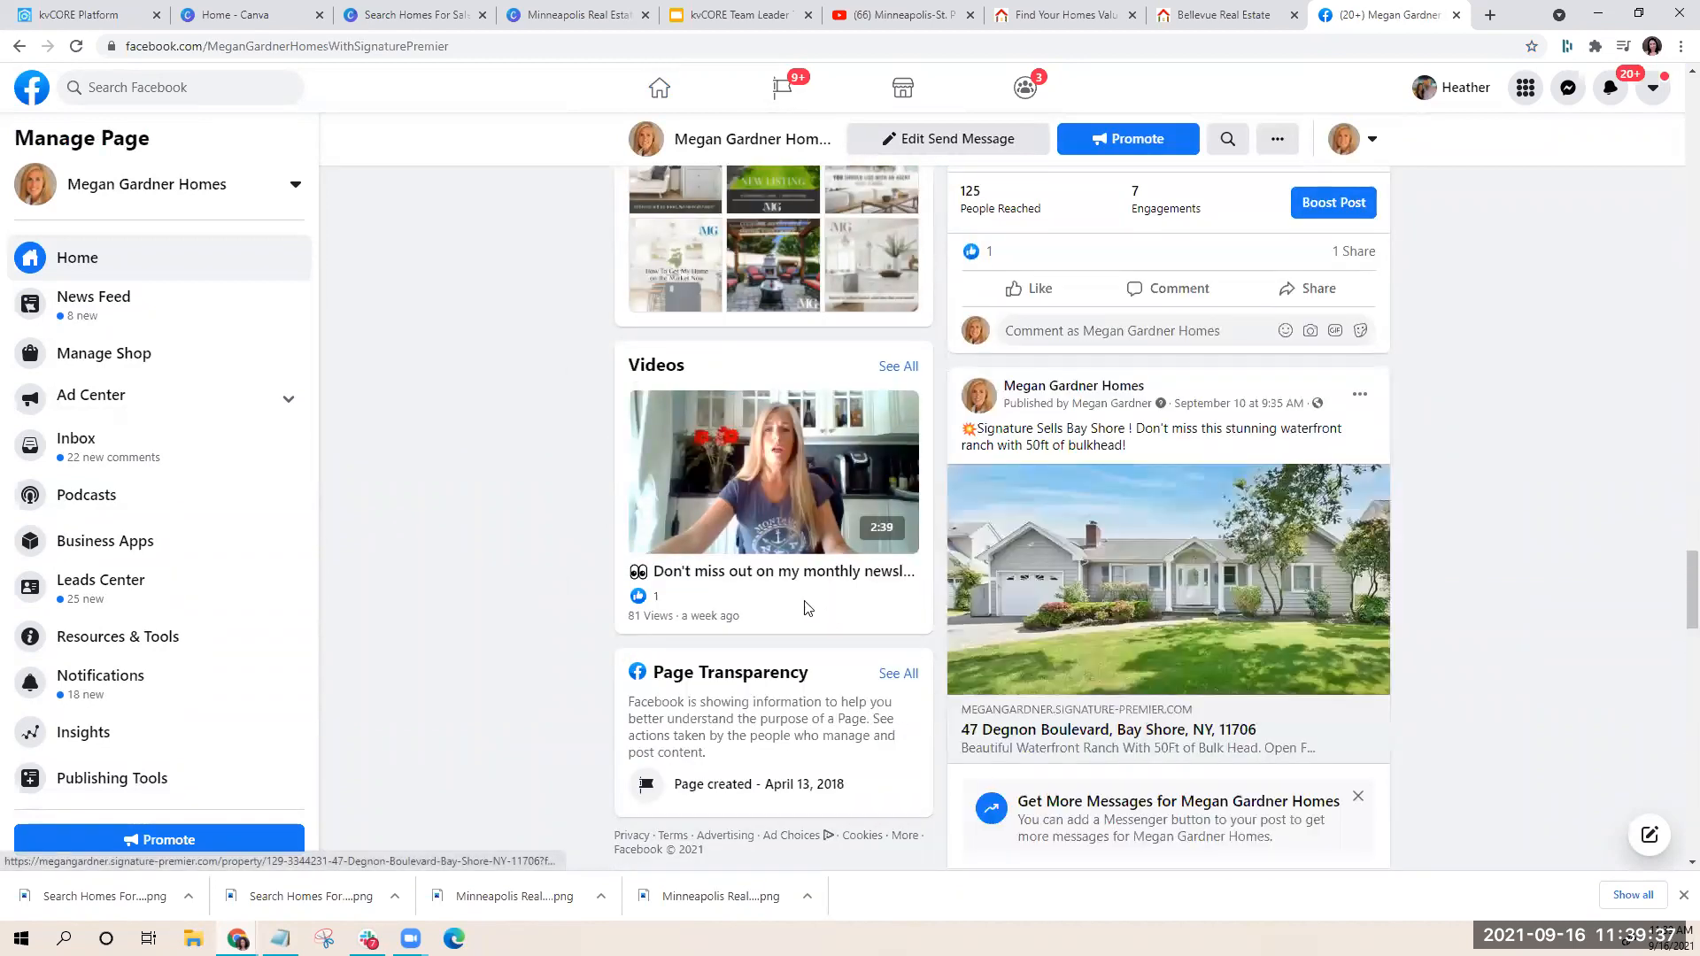
{"action": "scroll", "coordinate": [1237, 563], "scroll_direction": "down", "scroll_amount": 7}
{"action": "scroll", "coordinate": [1237, 563], "scroll_direction": "down", "scroll_amount": 10}
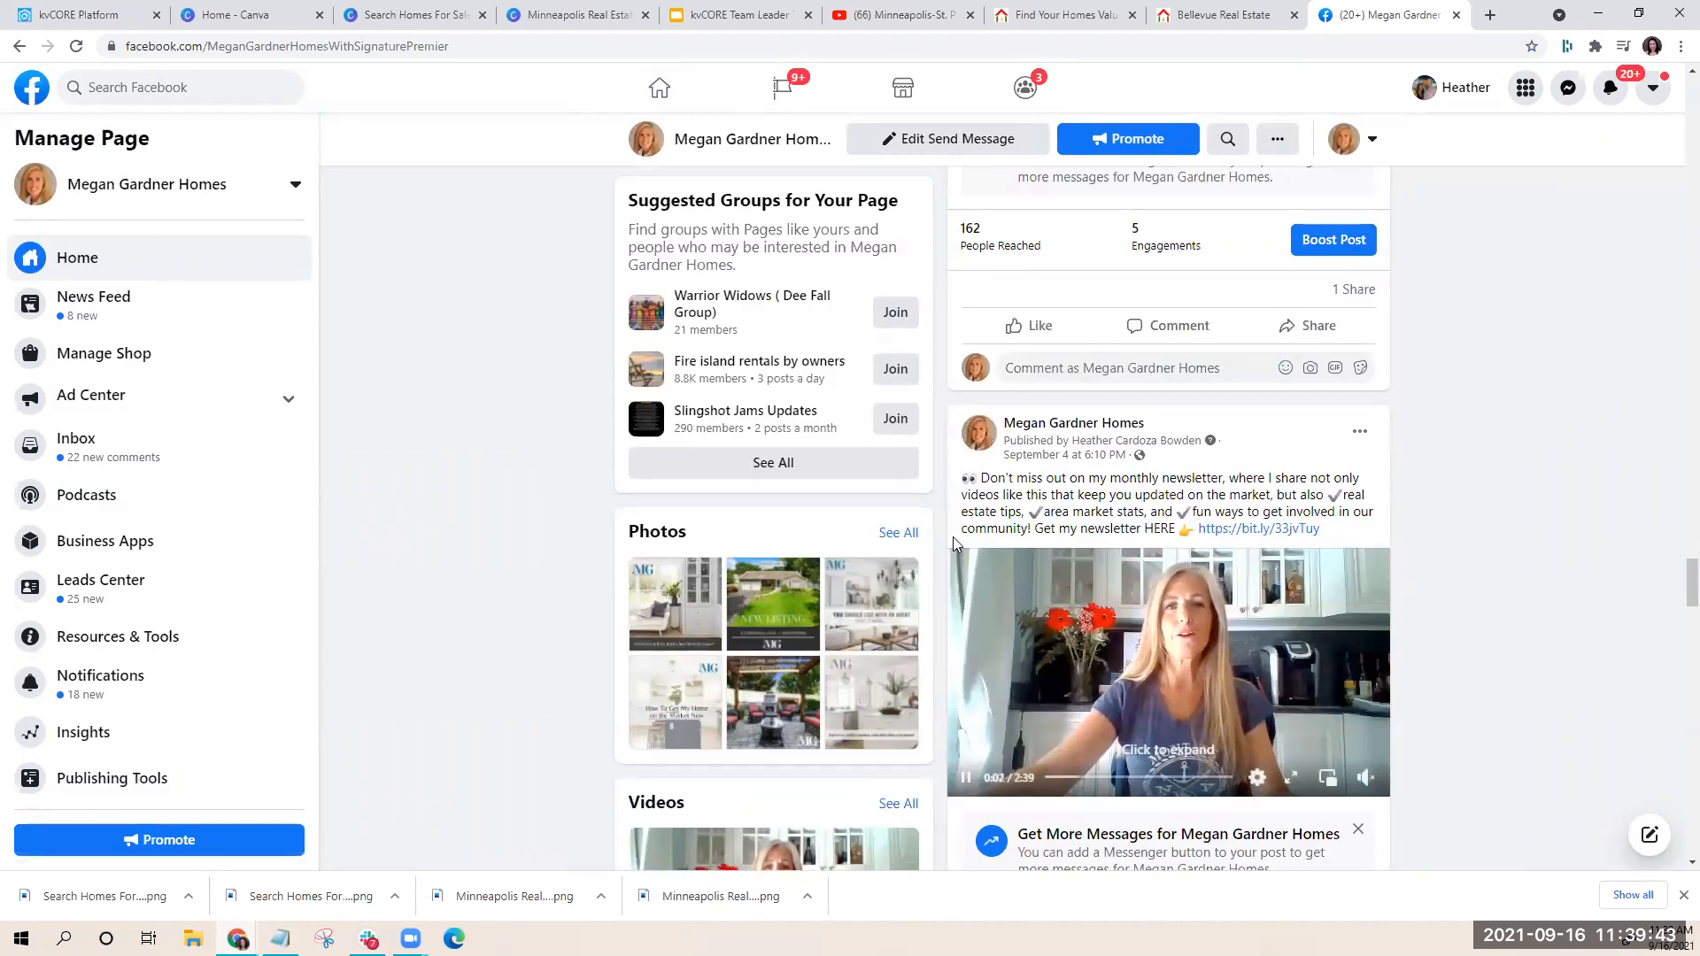
{"action": "left_click", "coordinate": [1254, 532]}
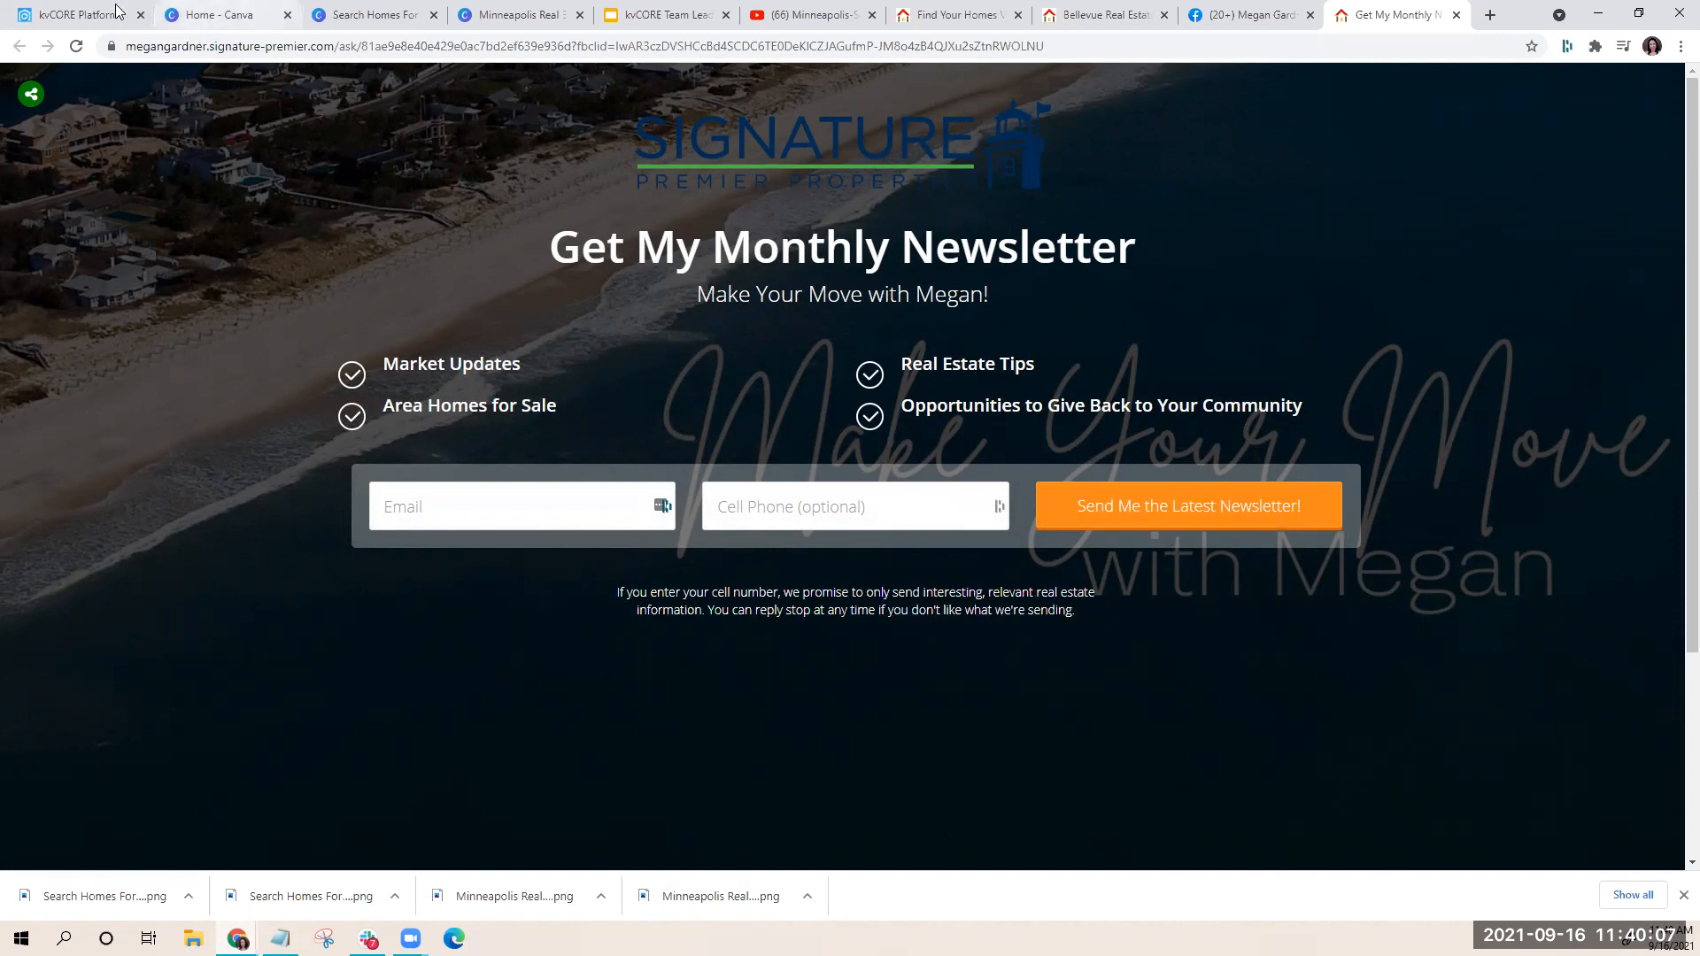
Switch to My Campaigns in kvCORE, start a new campaign with the Hashtag is trigger, and discard it
{"action": "left_click", "coordinate": [67, 16]}
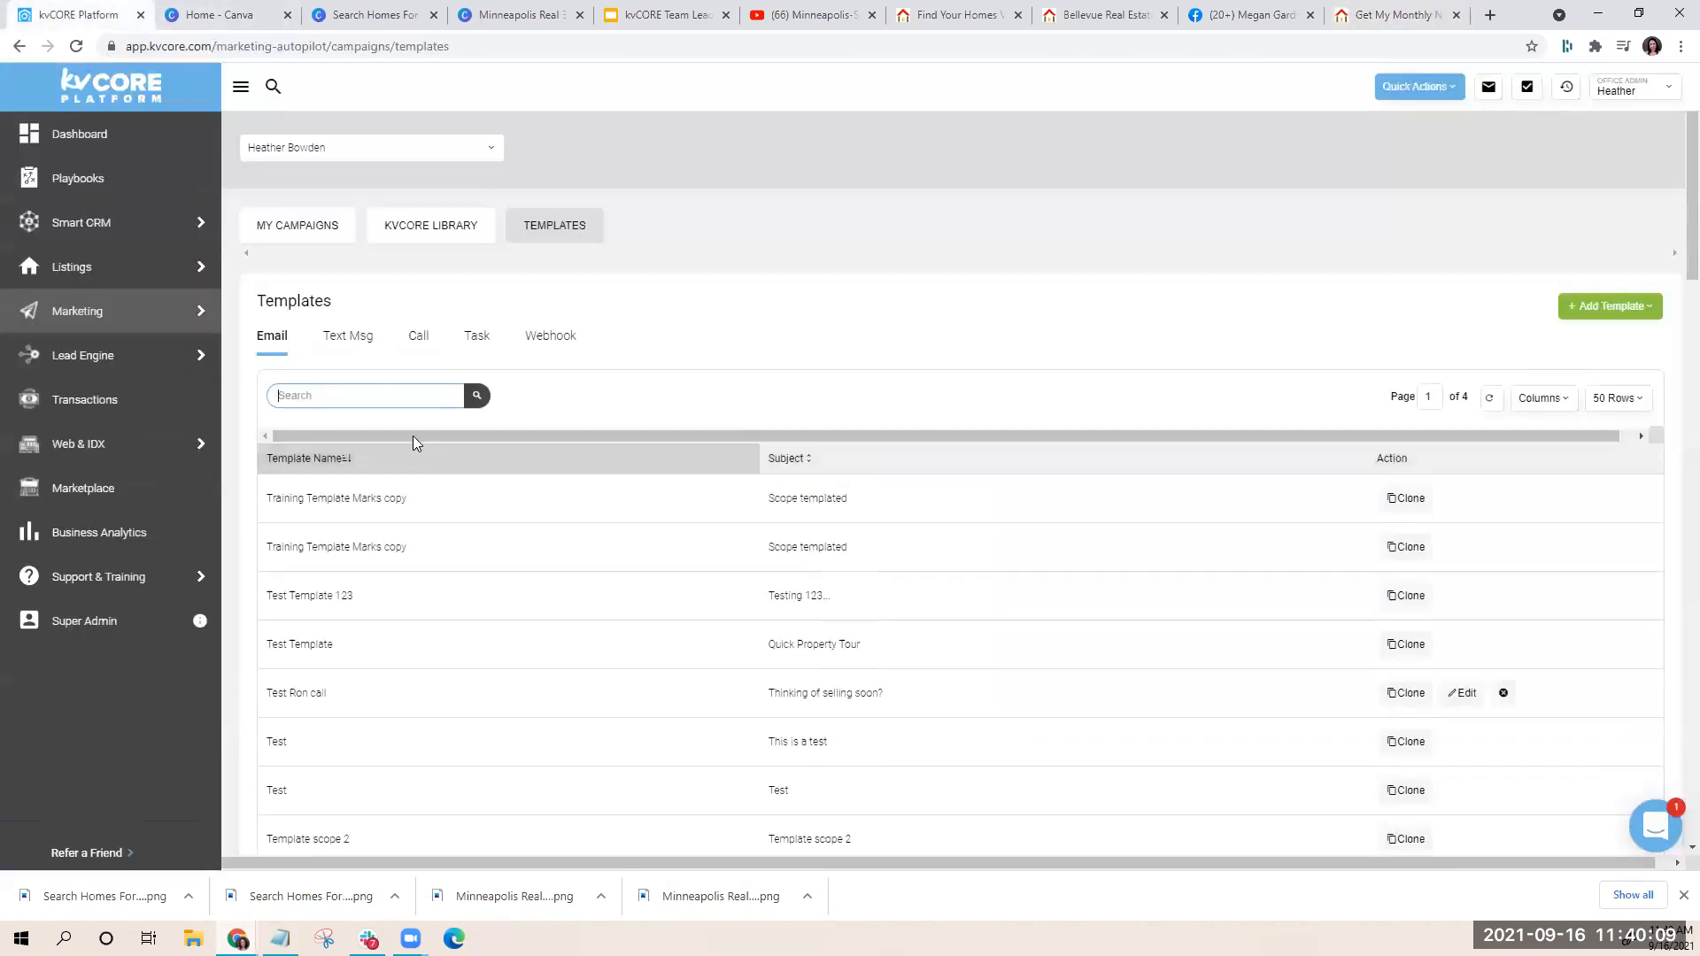
{"action": "left_click", "coordinate": [277, 224]}
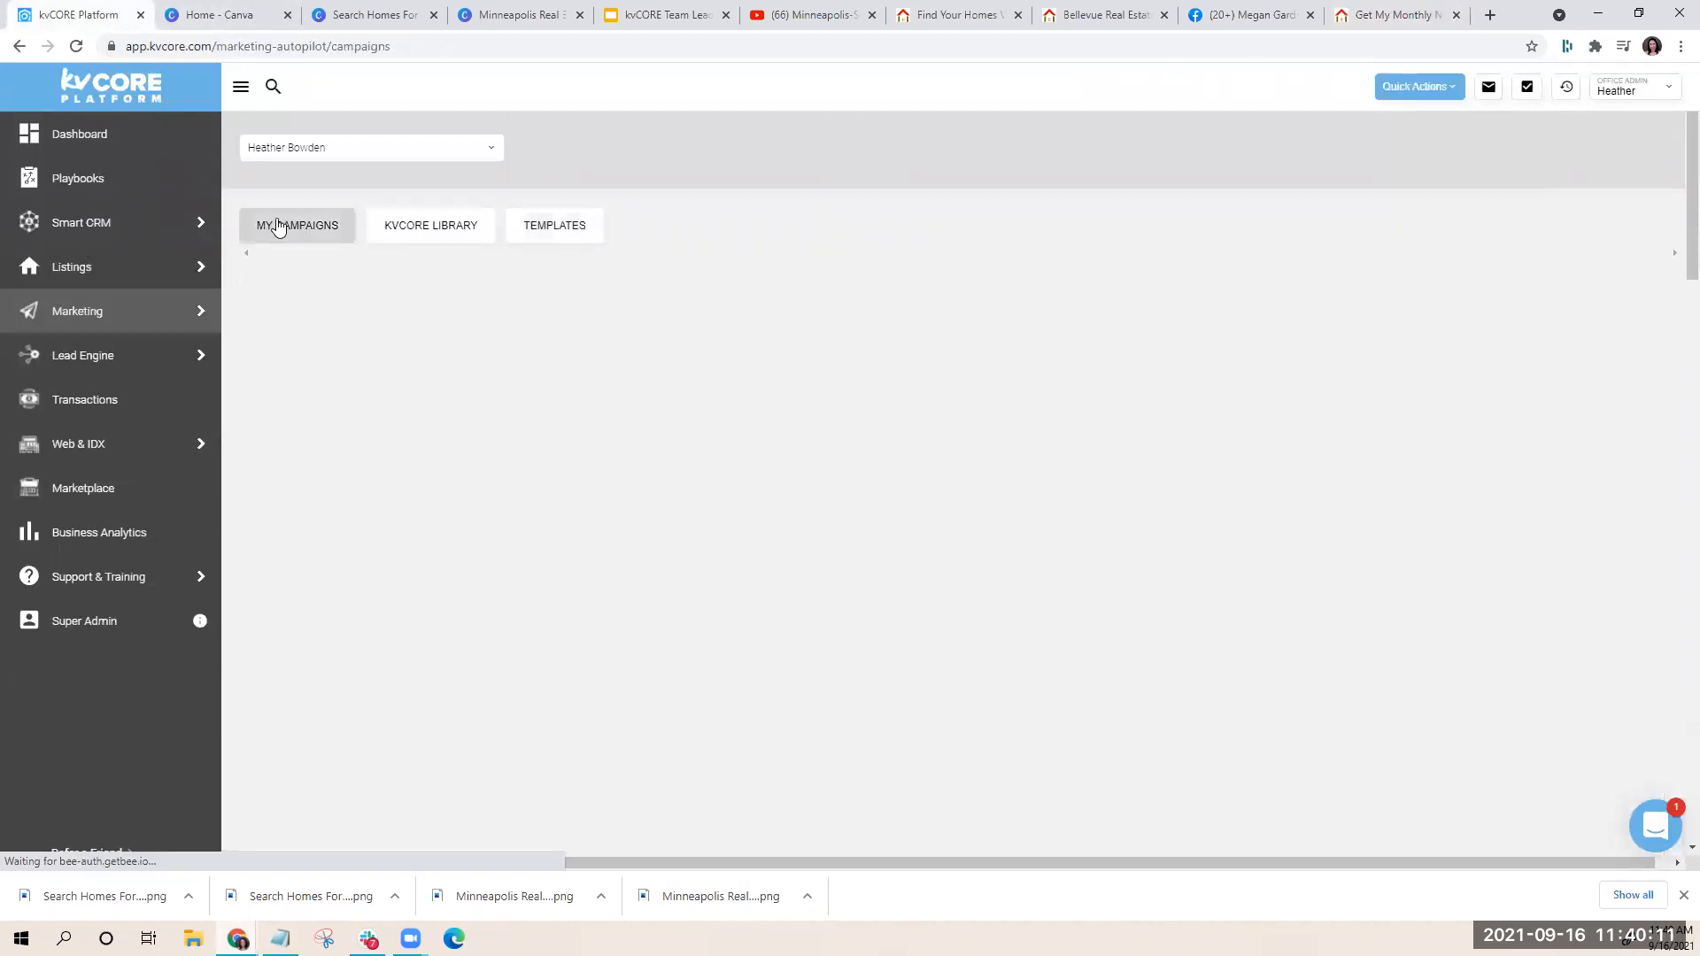
{"action": "left_click", "coordinate": [1549, 310]}
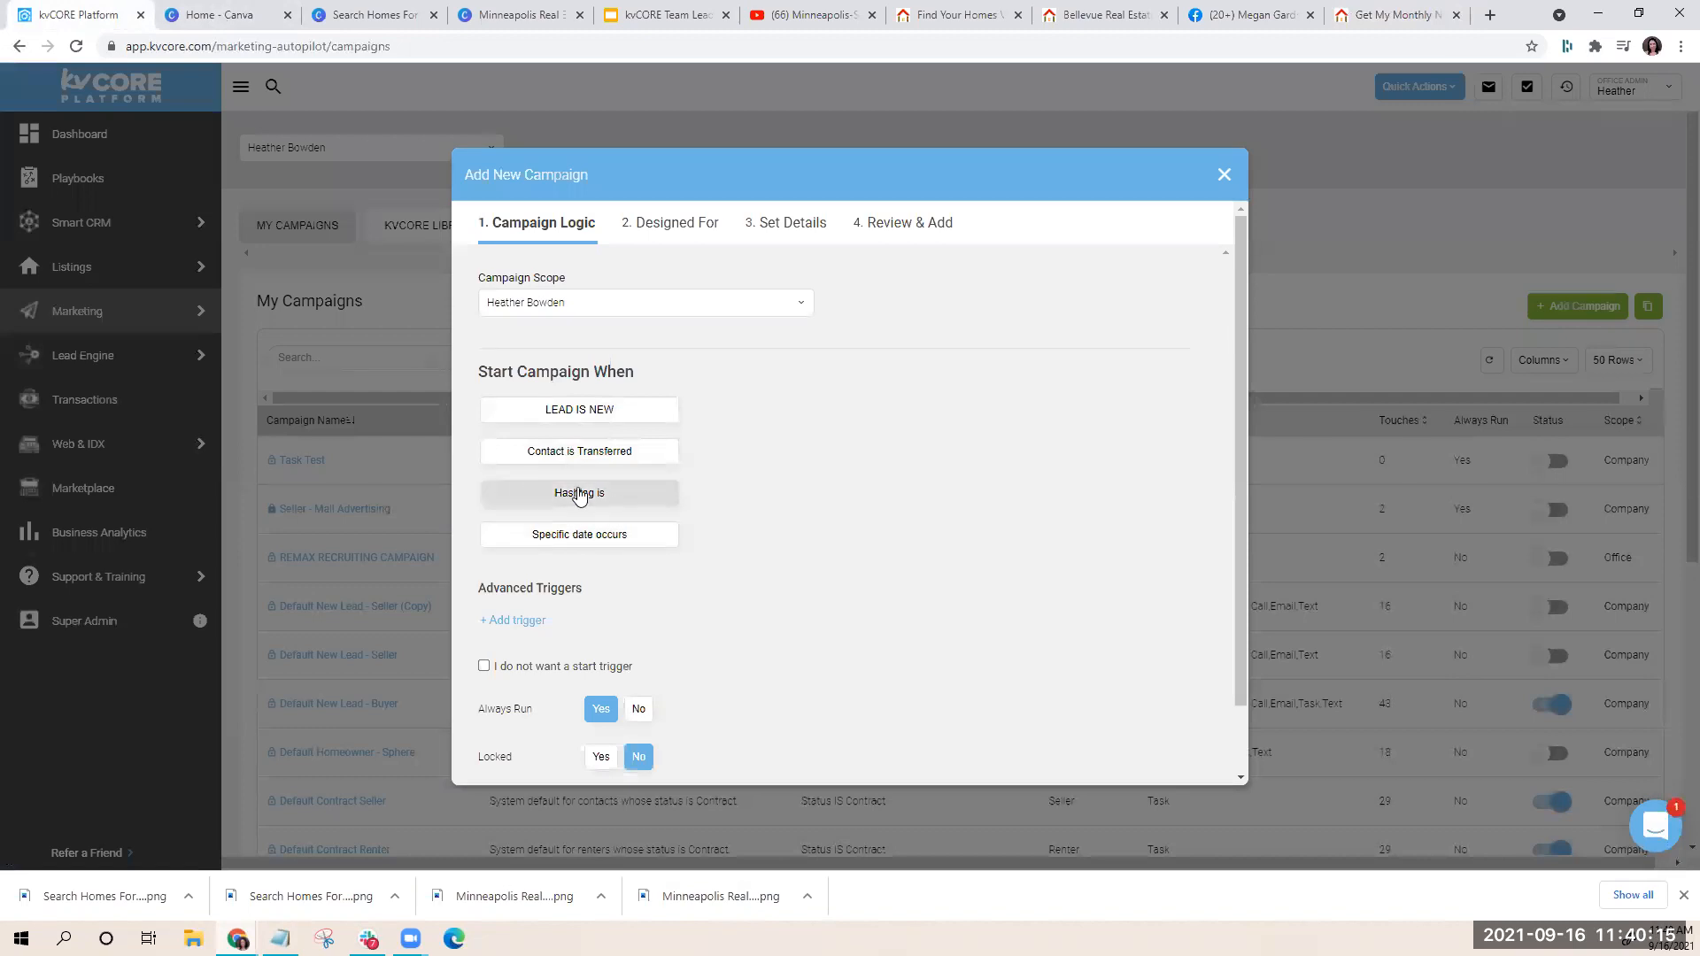
{"action": "left_click", "coordinate": [576, 494]}
{"action": "left_click", "coordinate": [754, 484]}
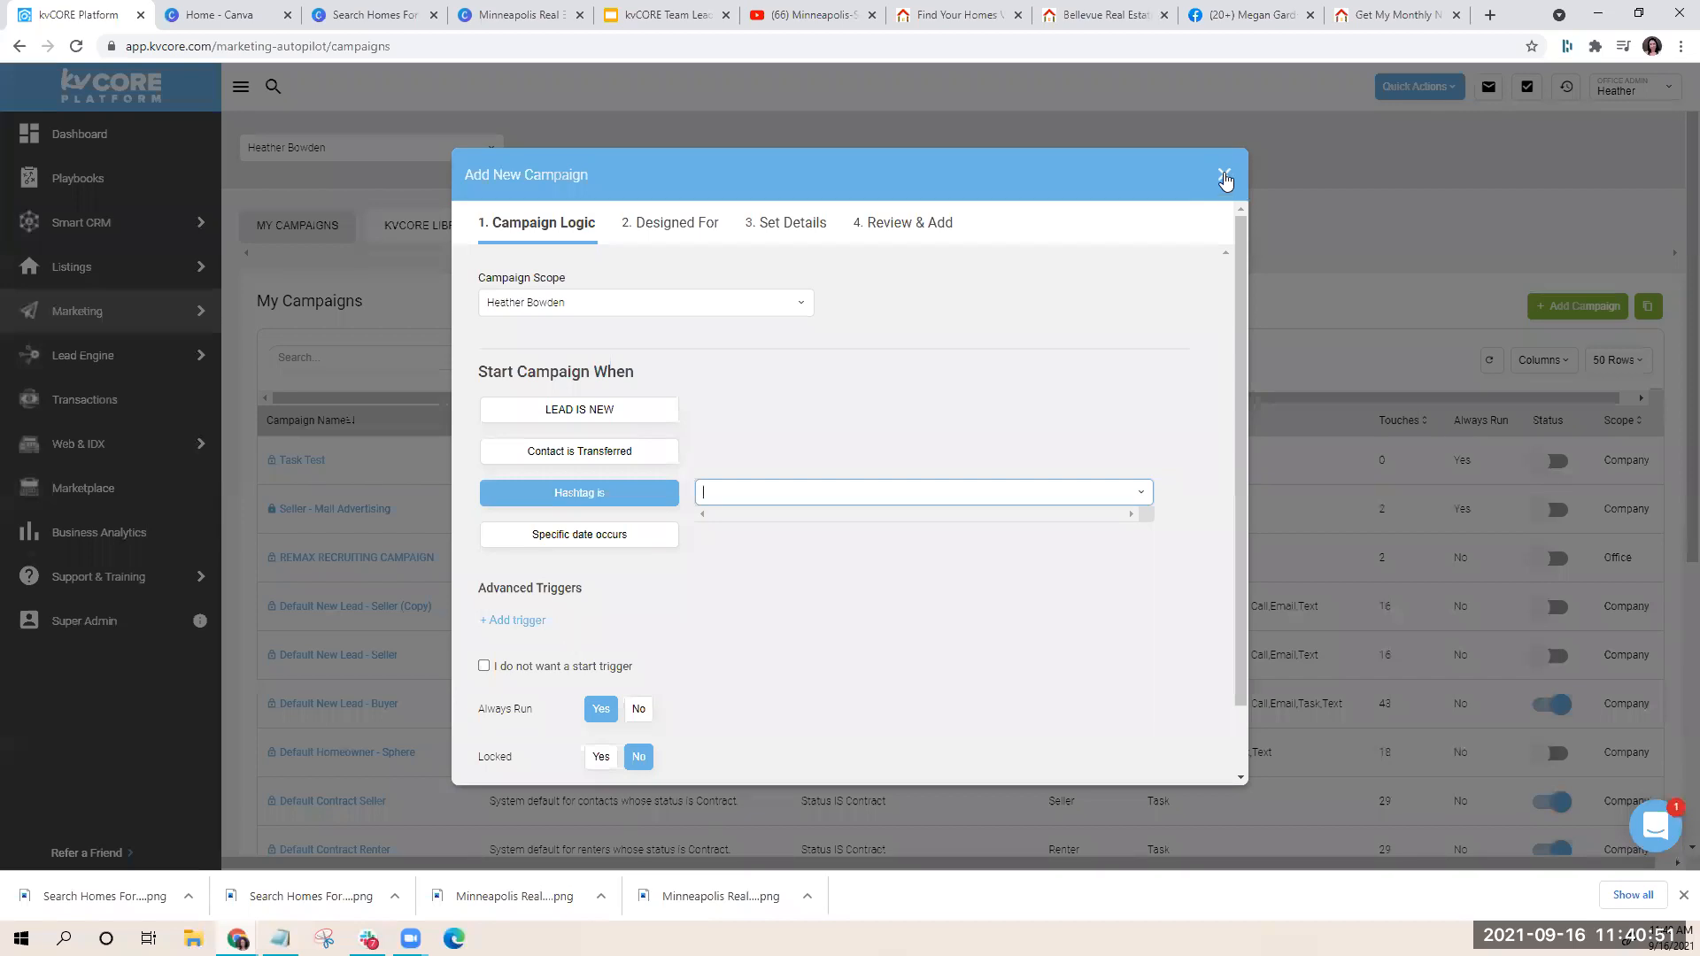
{"action": "left_click", "coordinate": [1225, 179]}
{"action": "left_click", "coordinate": [804, 440]}
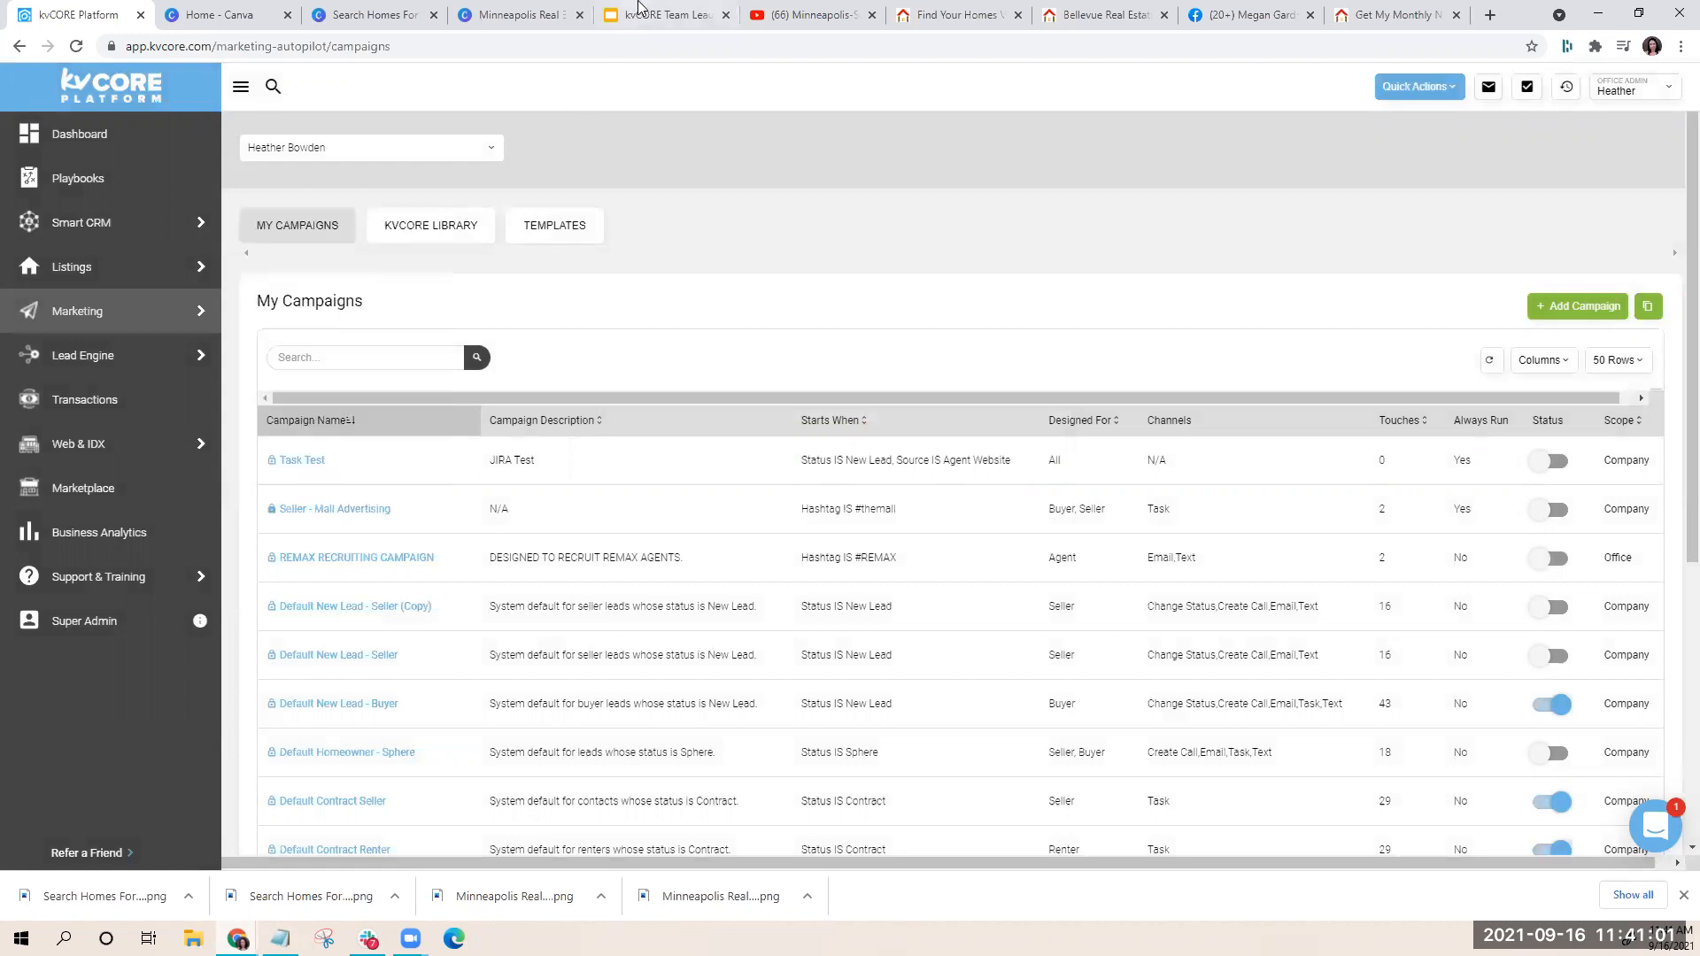
Switch to the Google Slides presentation and view the Helpful Resources and Fun (Free) Online Design Resources slides
{"action": "left_click", "coordinate": [659, 14]}
{"action": "left_click", "coordinate": [135, 744]}
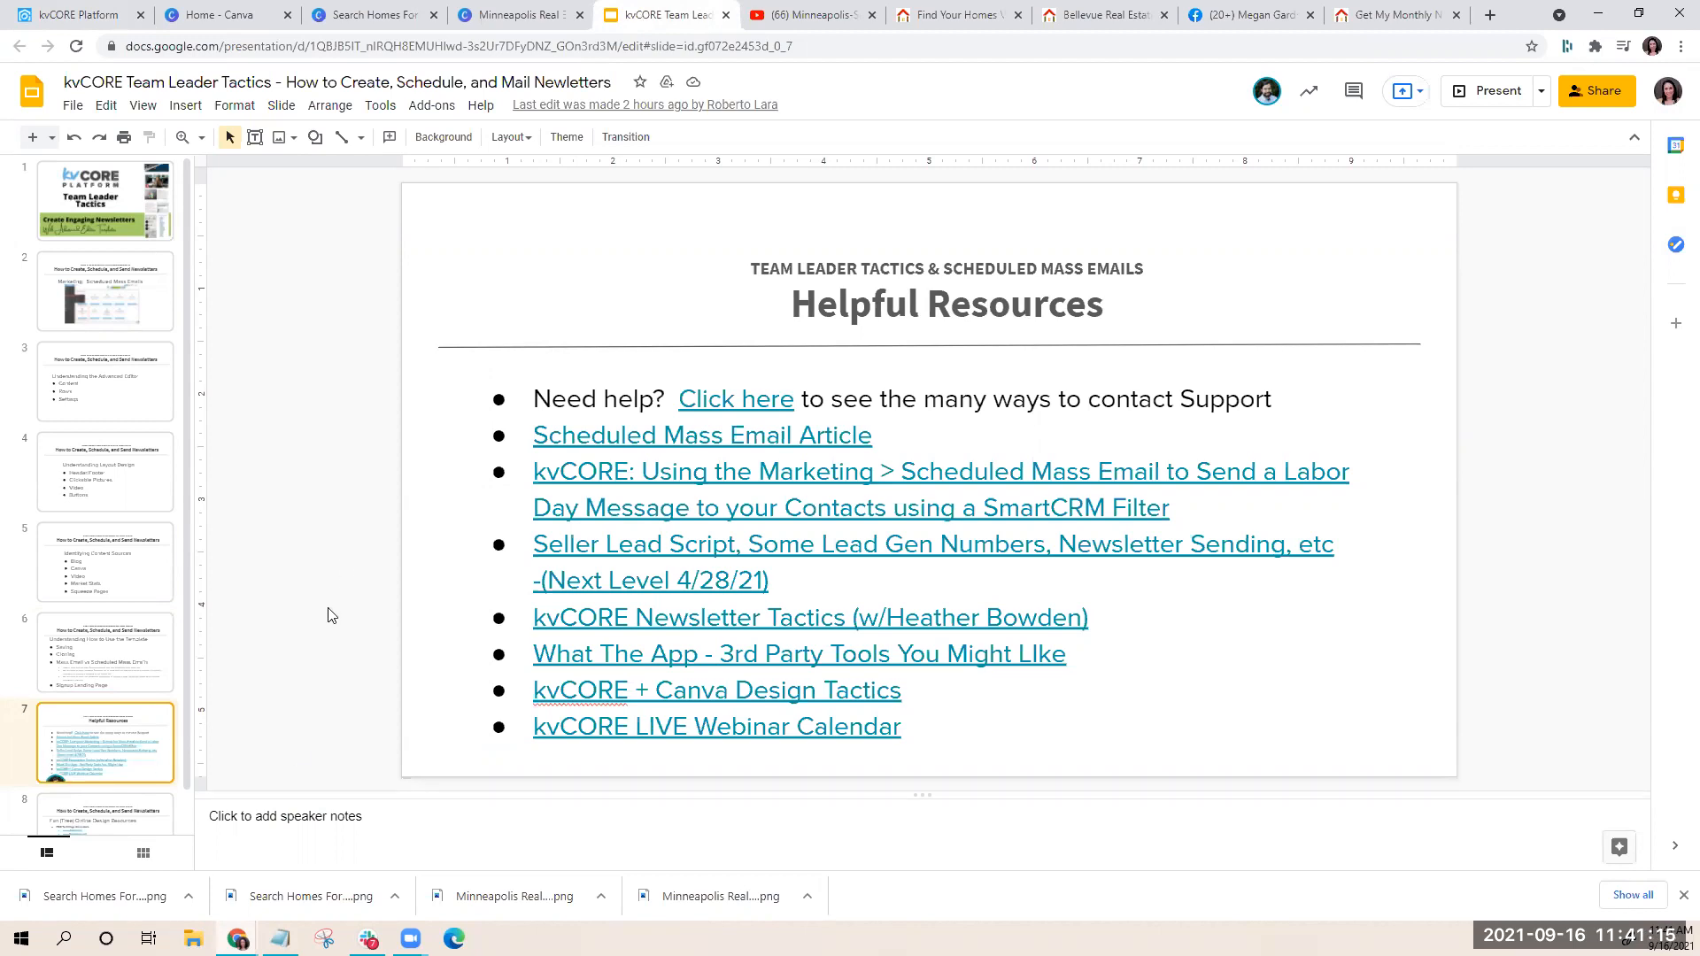
{"action": "left_click", "coordinate": [121, 821]}
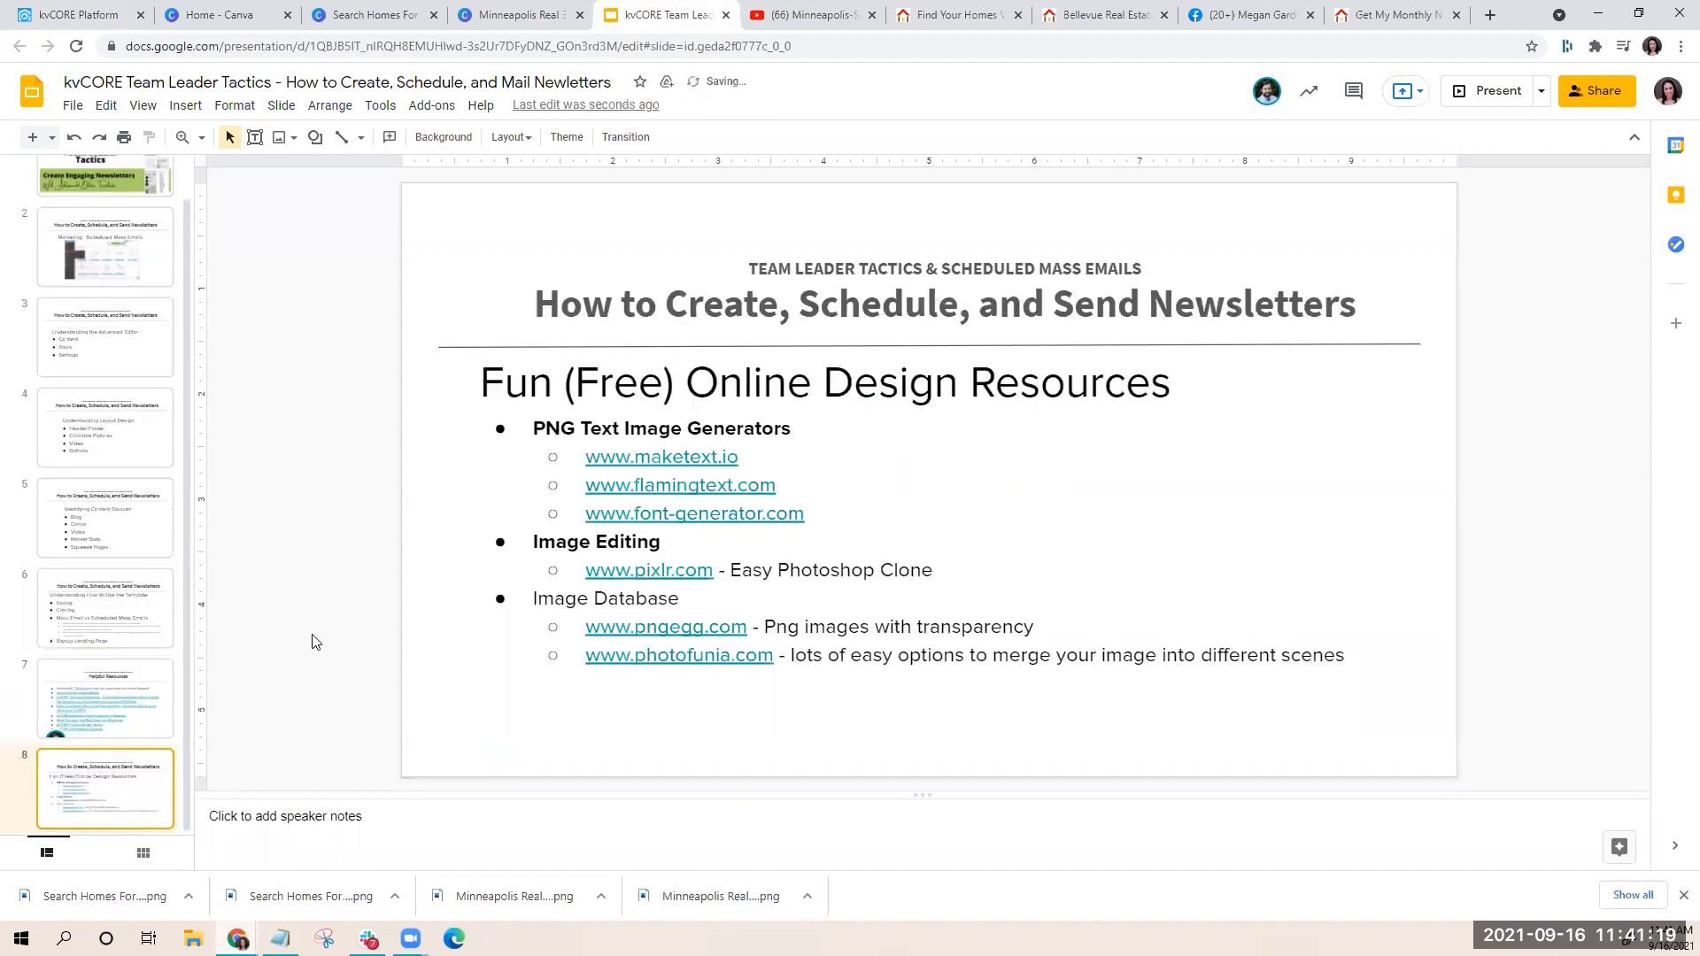
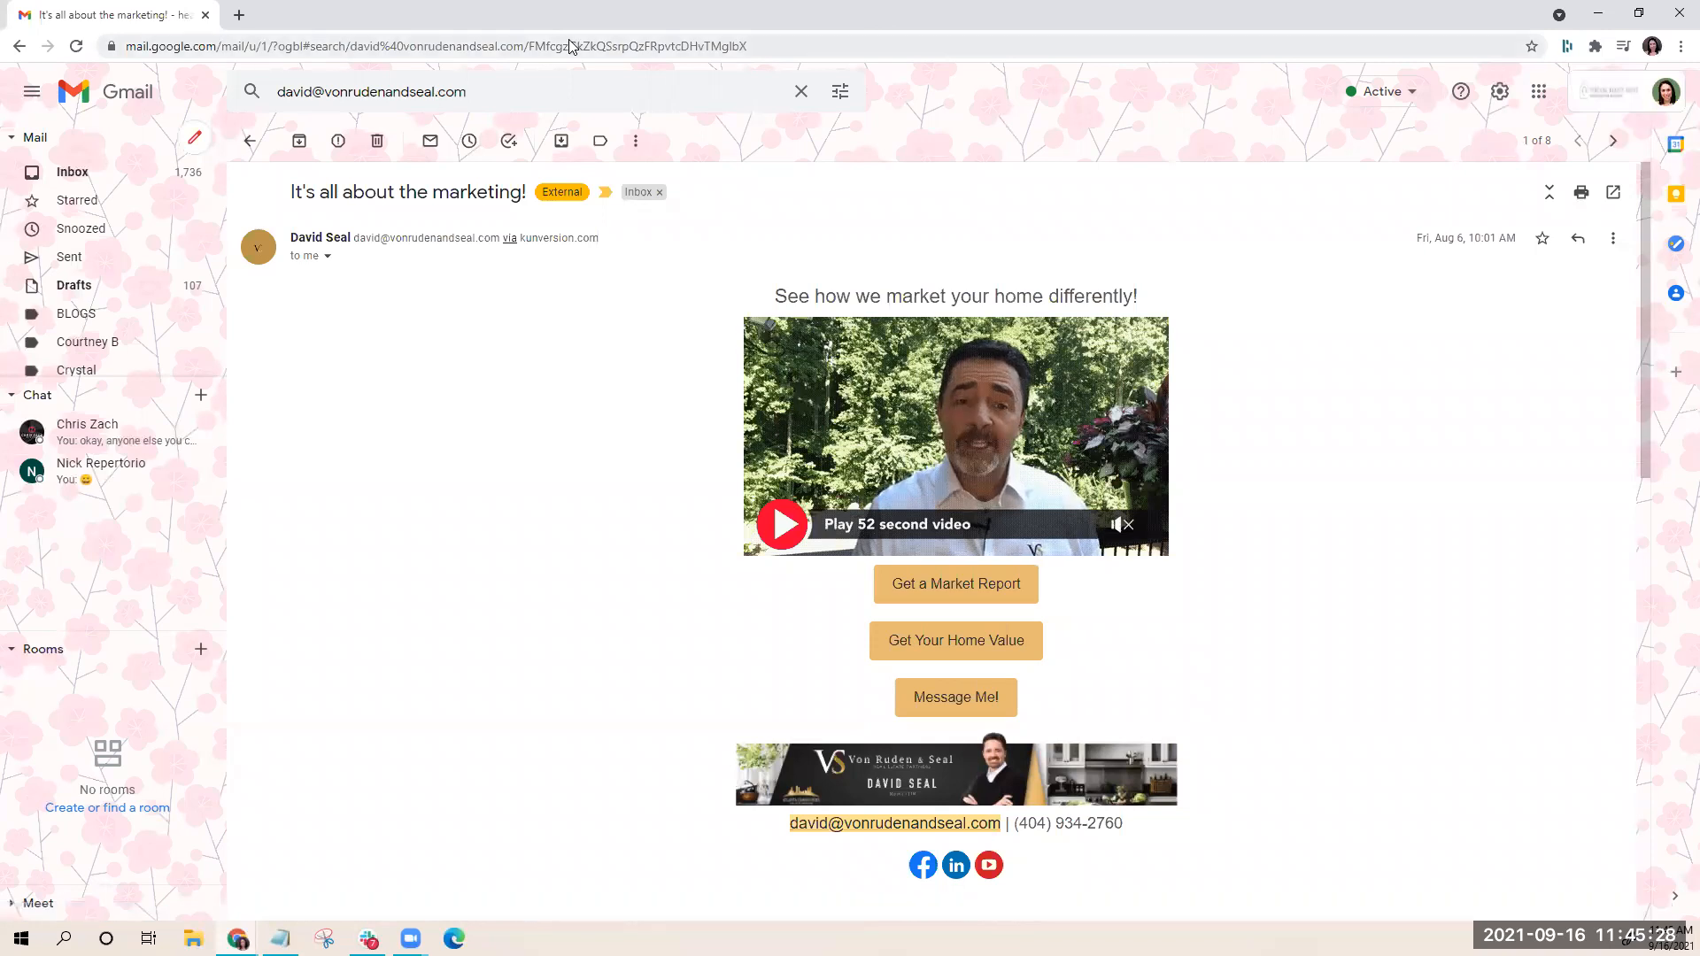
Close the Gmail window, return to kvCORE, and search the email templates for "newsletter"
{"action": "left_click", "coordinate": [1676, 13]}
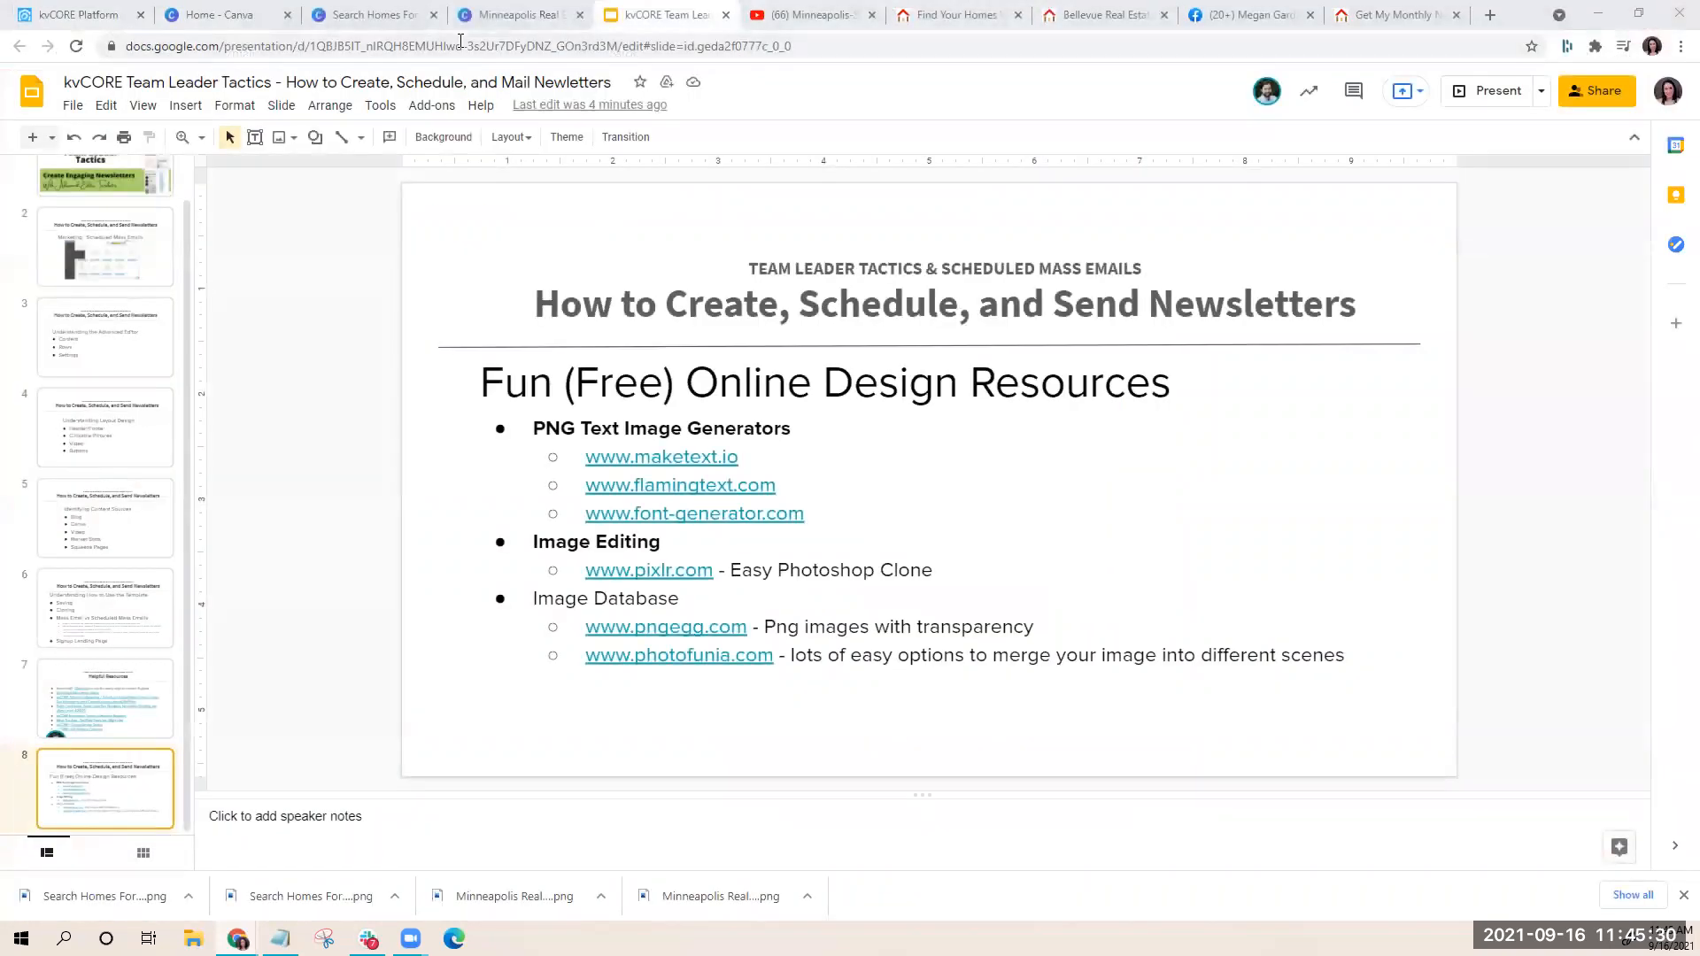
{"action": "left_click", "coordinate": [89, 14]}
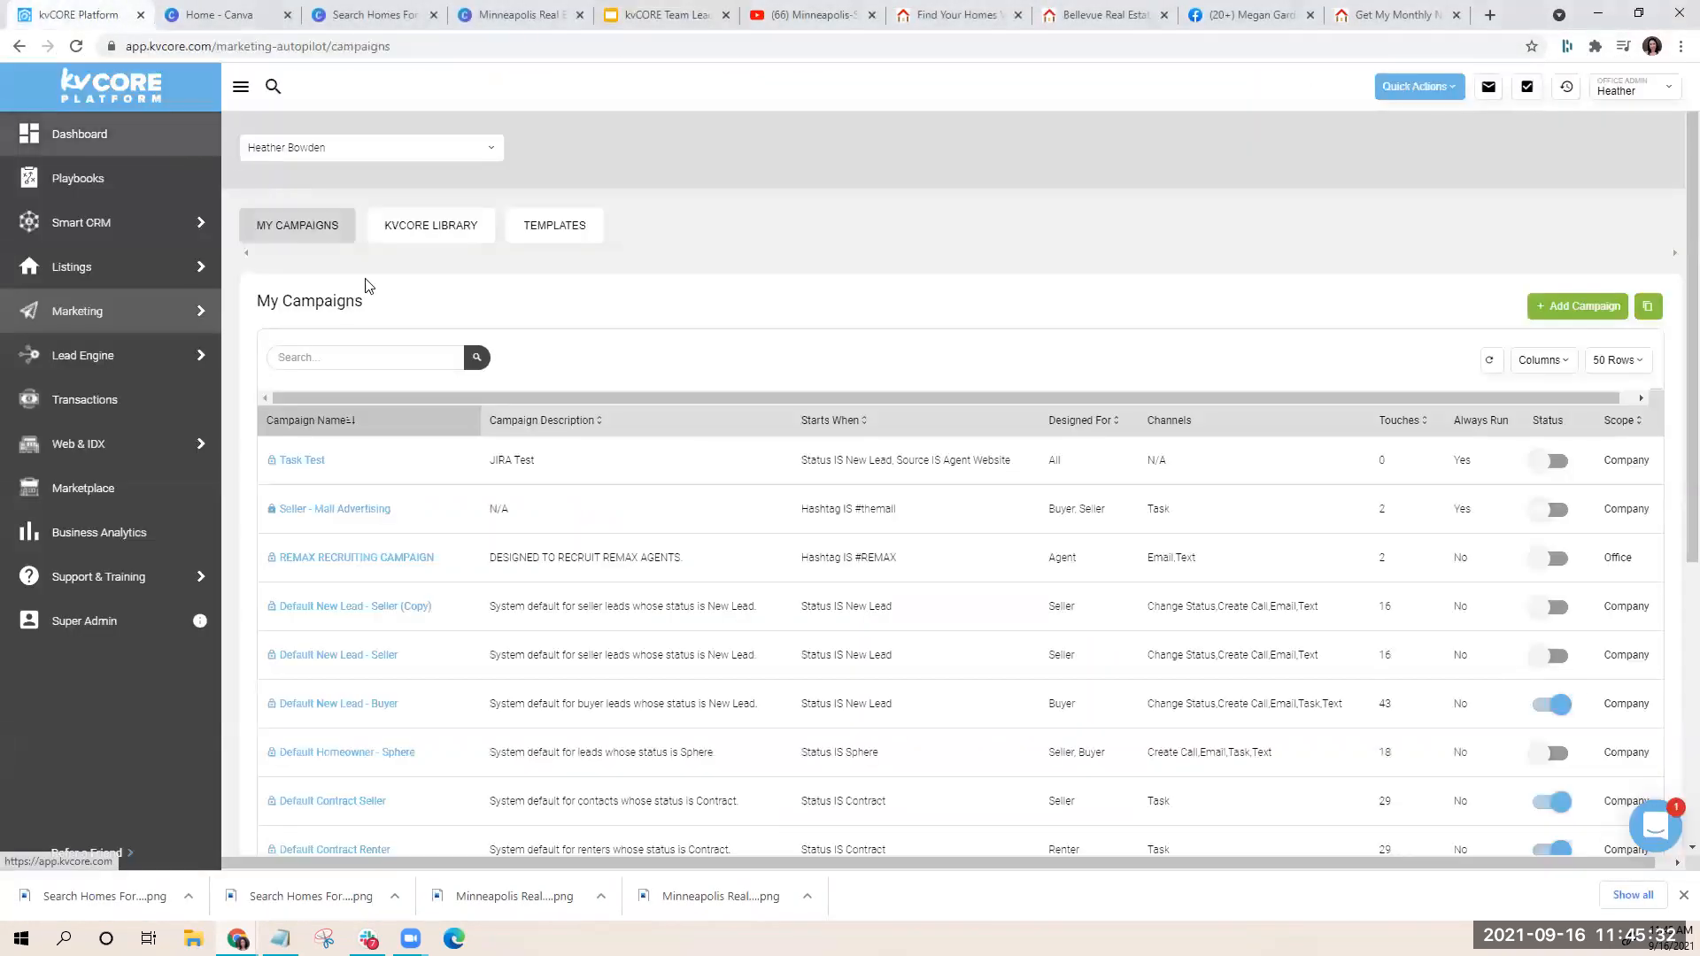
{"action": "left_click", "coordinate": [529, 240]}
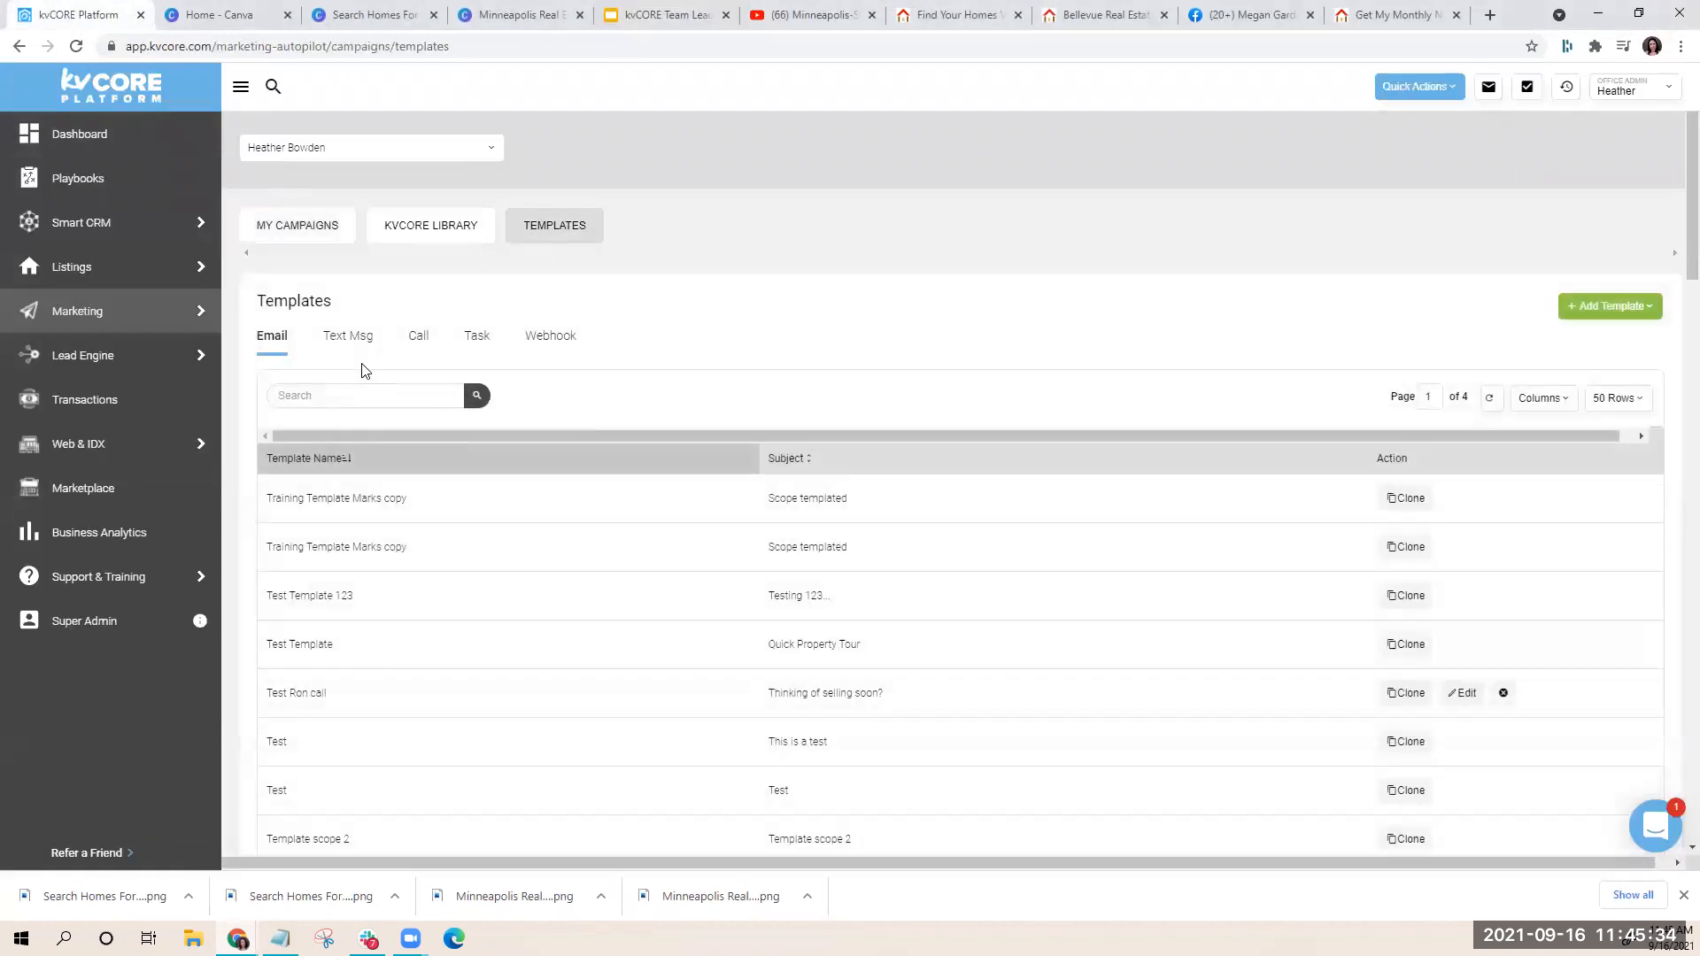
{"action": "left_click", "coordinate": [345, 399]}
{"action": "type", "text": "newslette"}
{"action": "key", "text": "Return"}
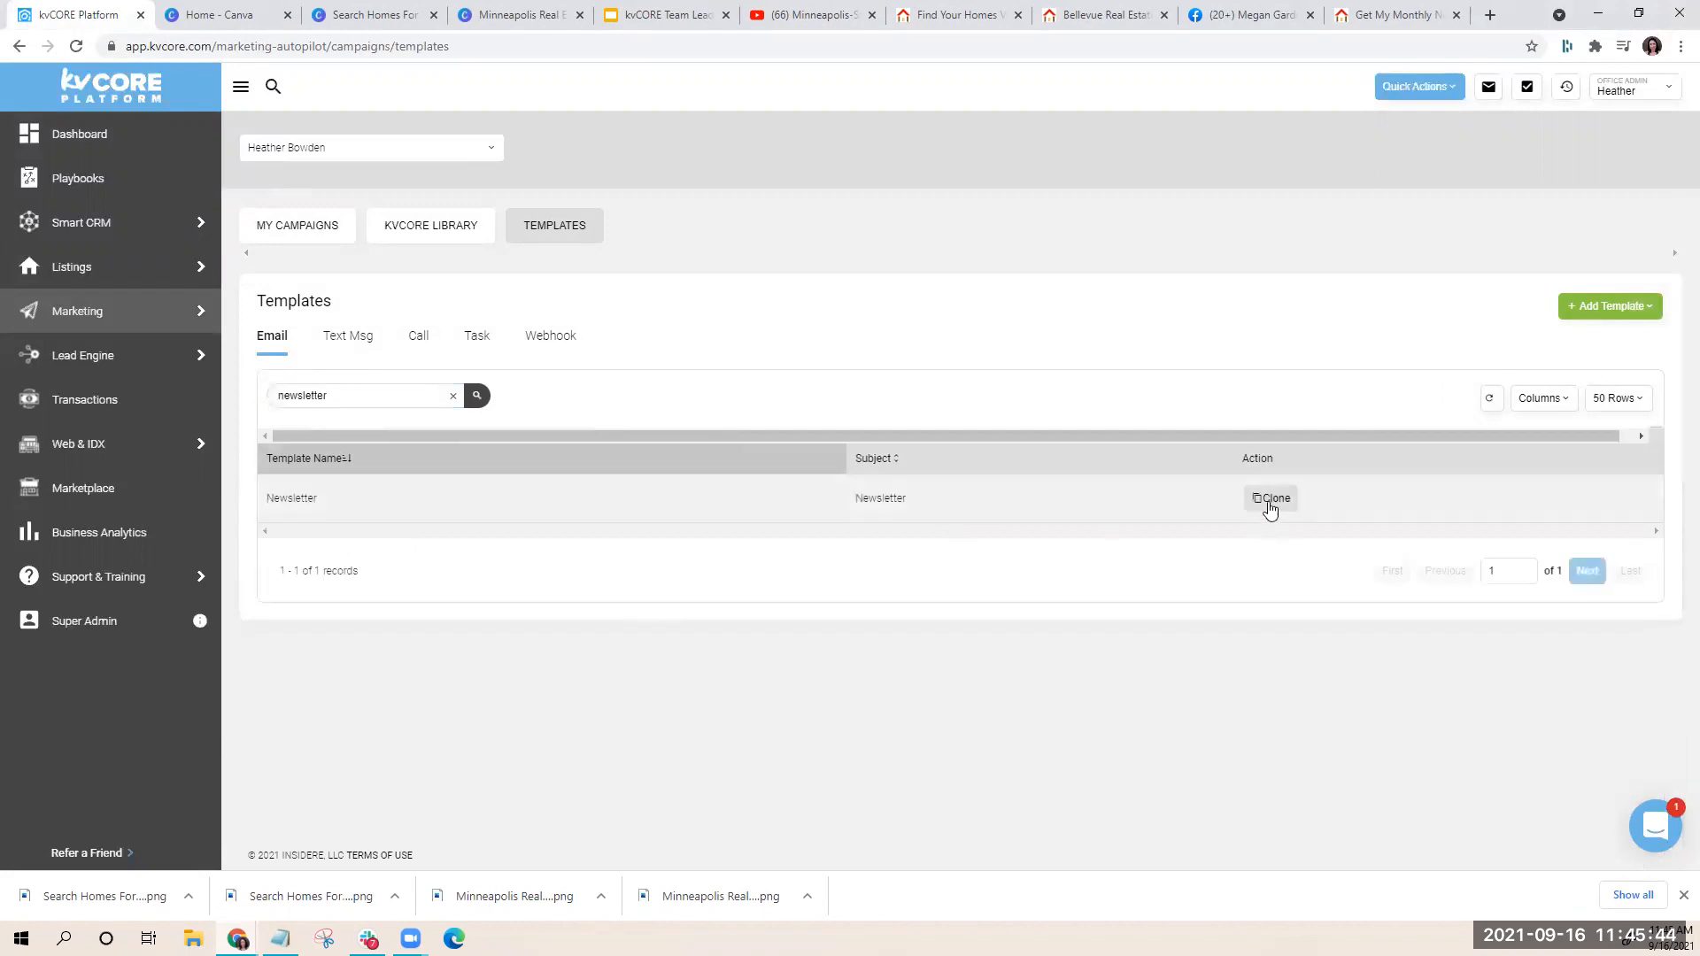
Open a clone of the Newsletter template, examine its article, image and footer layout, and close it without saving
{"action": "left_click", "coordinate": [1267, 501]}
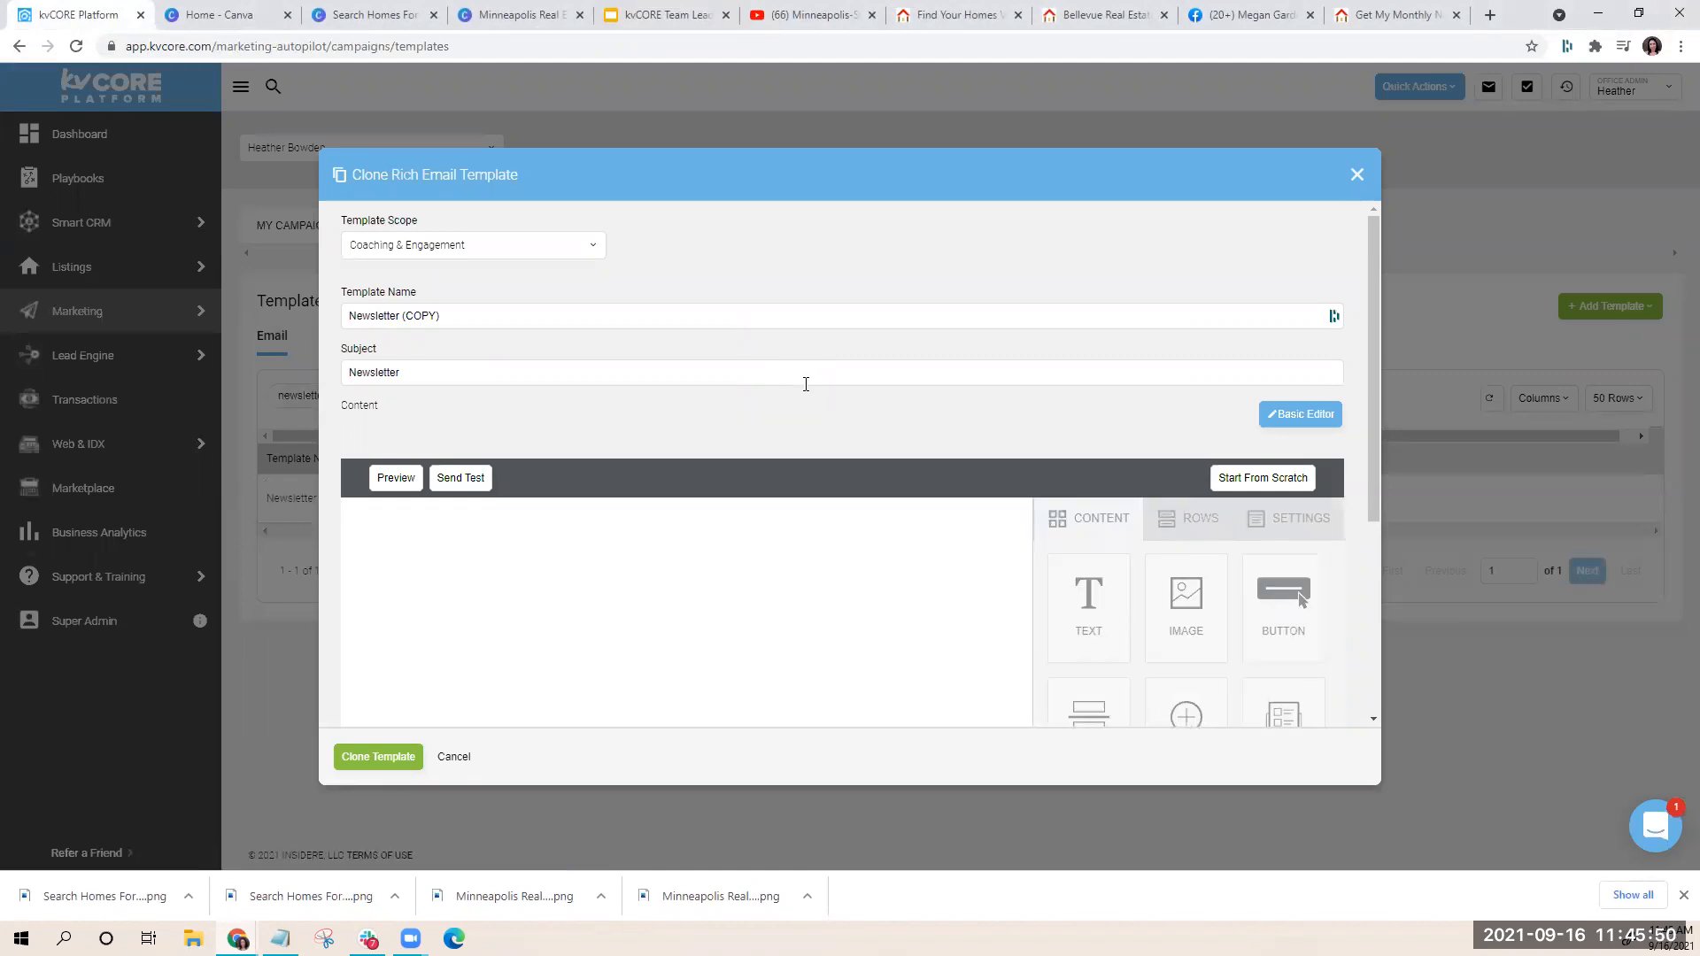
{"action": "scroll", "coordinate": [810, 386], "scroll_direction": "down", "scroll_amount": 3}
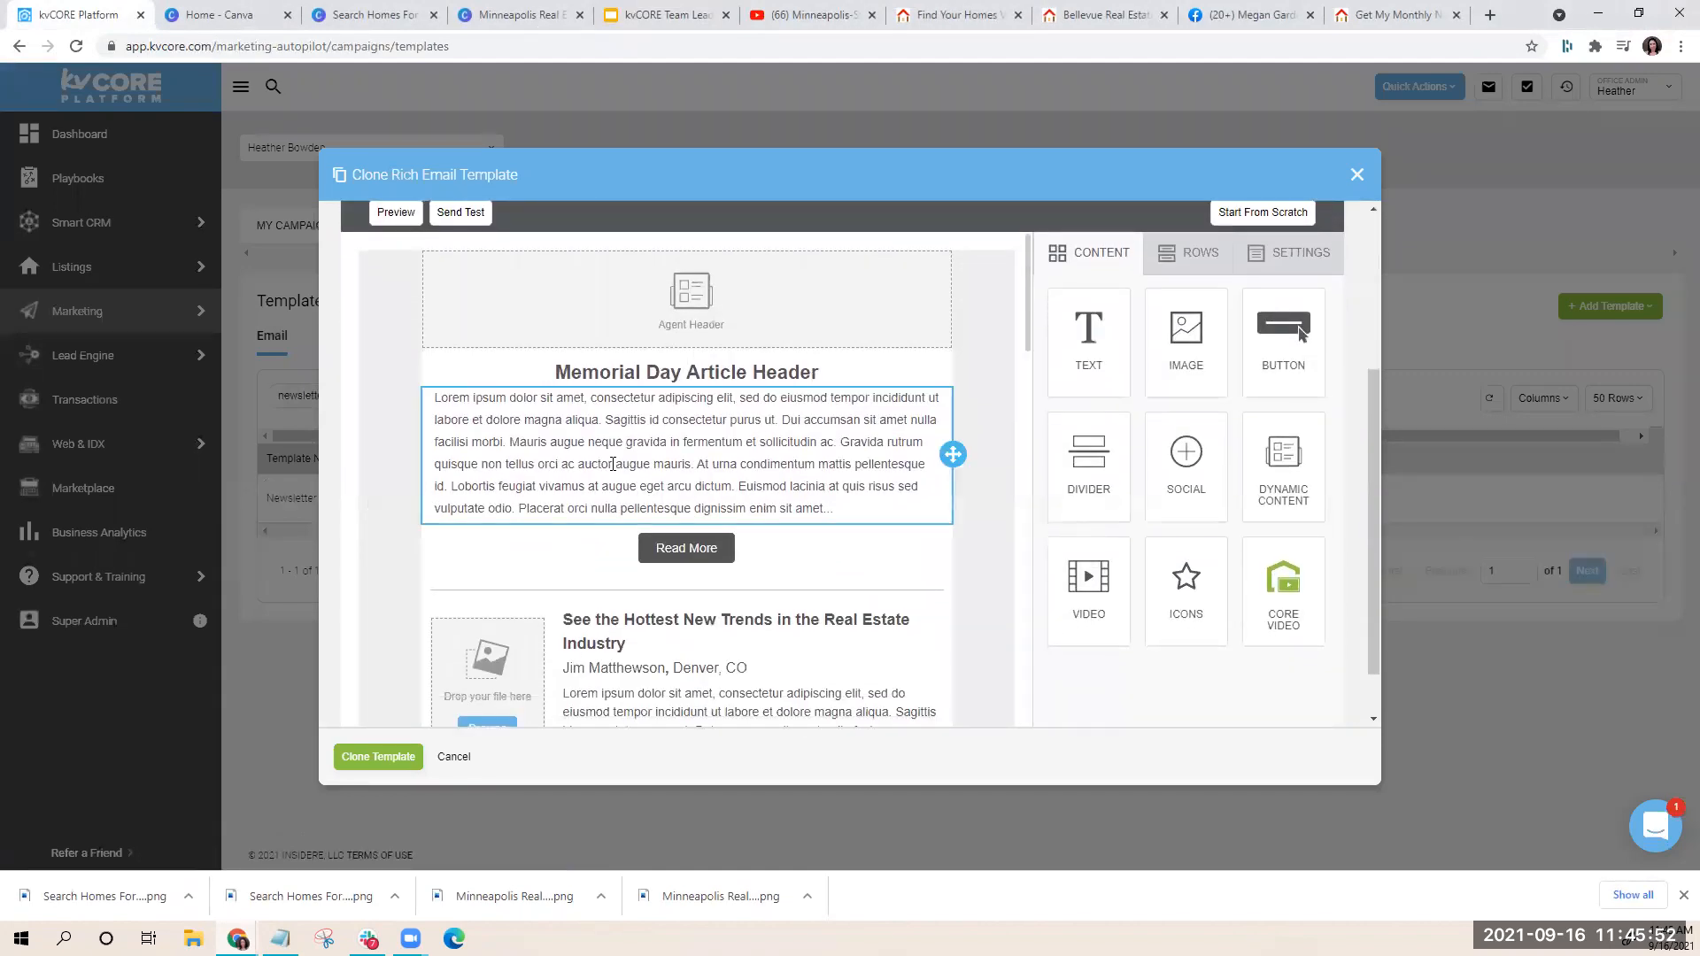
{"action": "scroll", "coordinate": [444, 557], "scroll_direction": "down", "scroll_amount": 2}
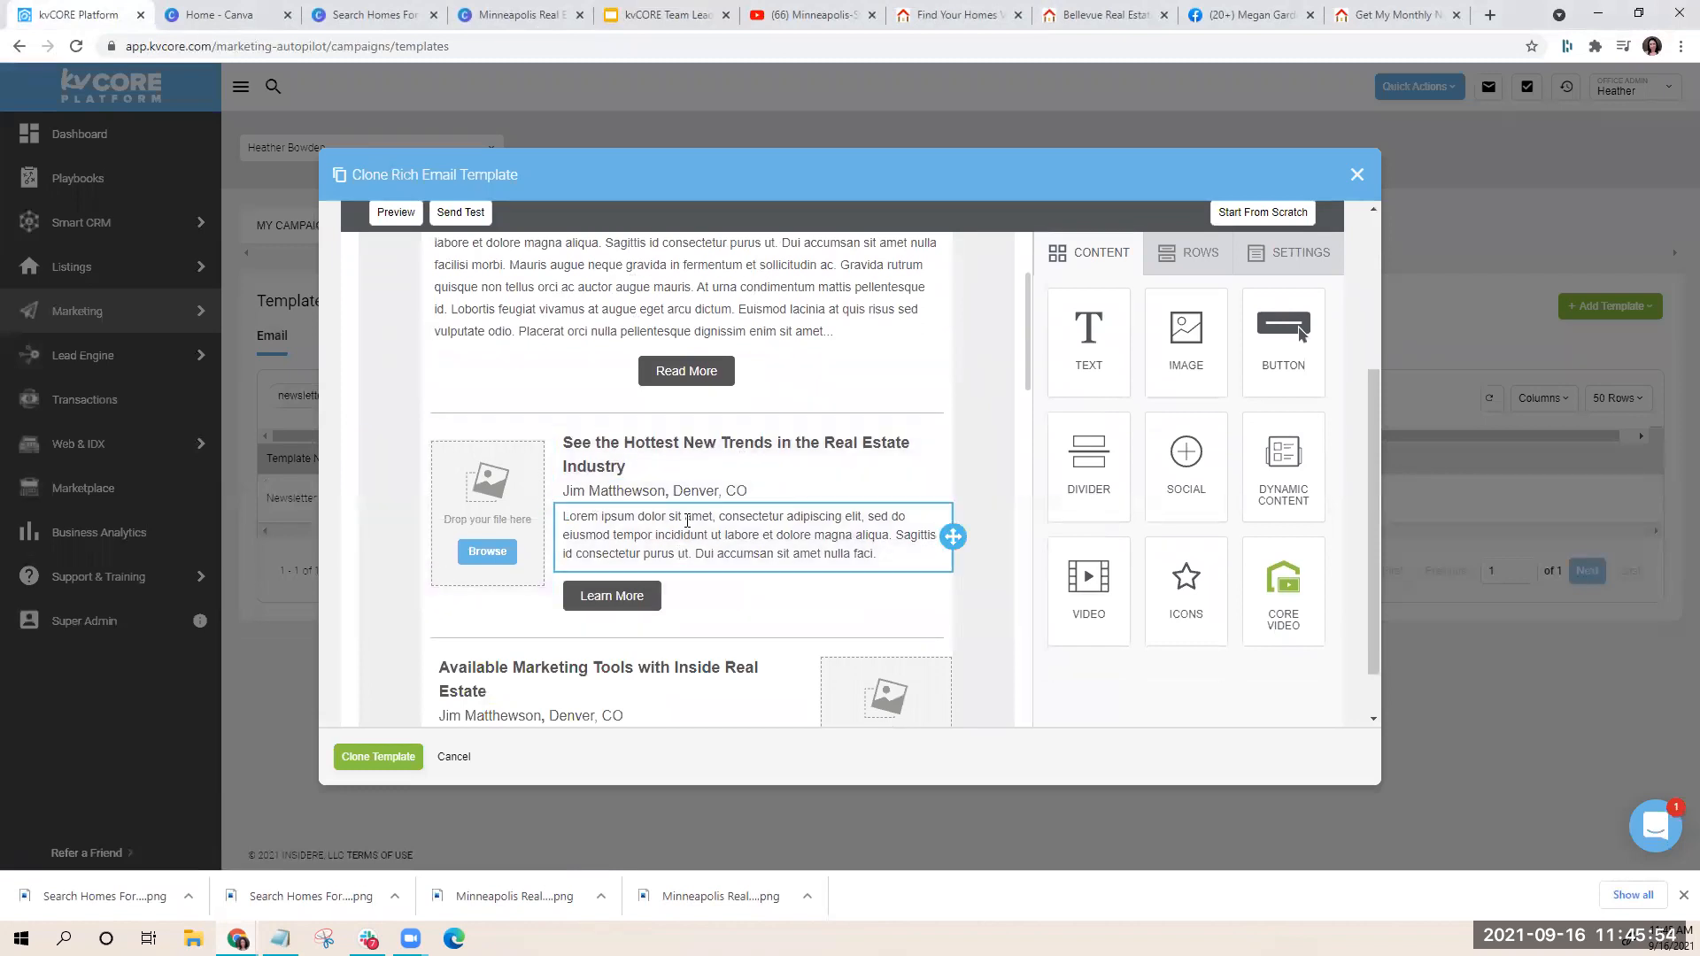
{"action": "scroll", "coordinate": [590, 726], "scroll_direction": "down", "scroll_amount": 1}
{"action": "scroll", "coordinate": [567, 620], "scroll_direction": "down", "scroll_amount": 2}
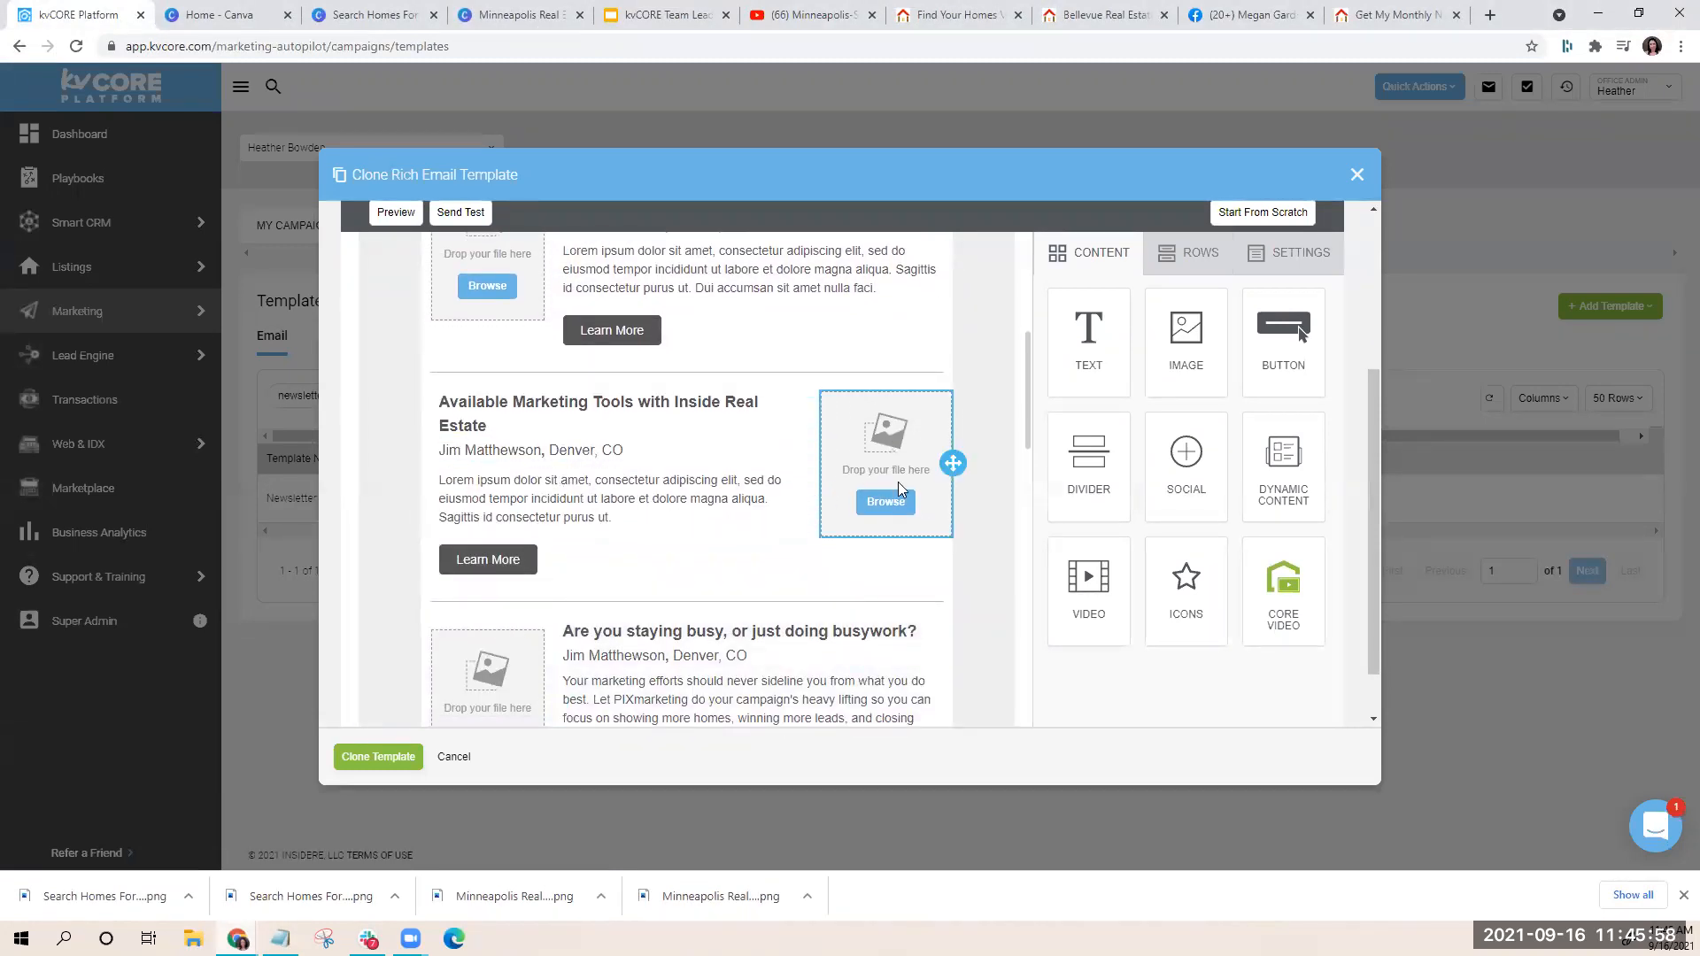
{"action": "scroll", "coordinate": [495, 532], "scroll_direction": "down", "scroll_amount": 6}
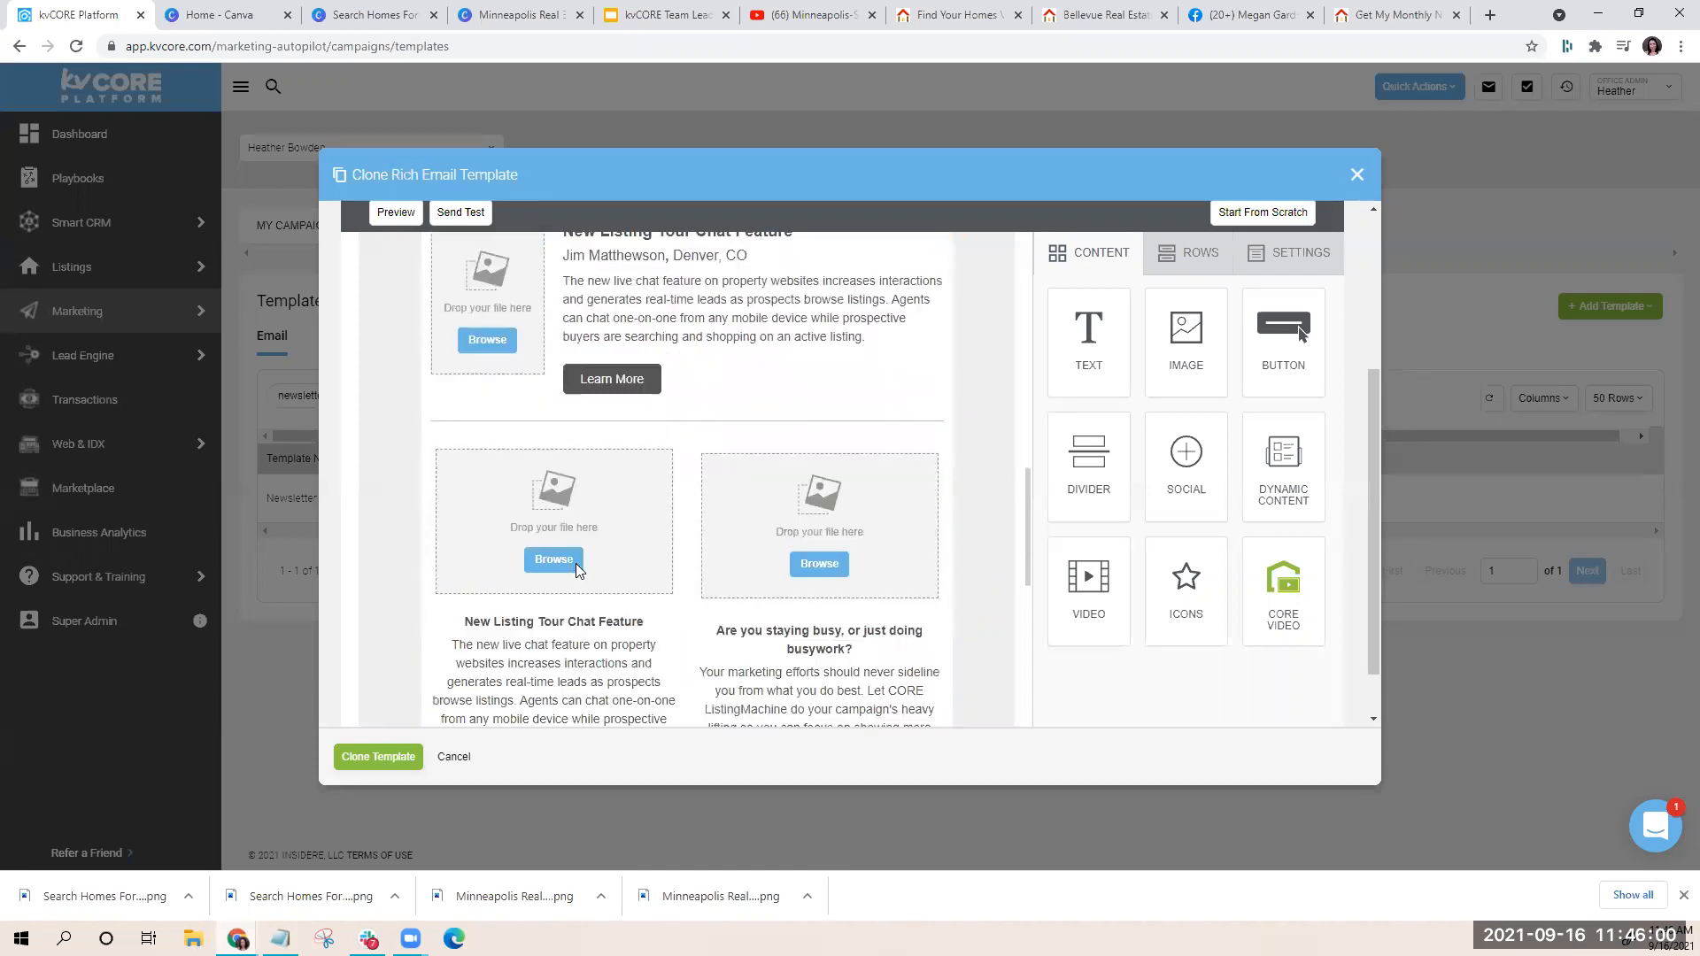
{"action": "scroll", "coordinate": [577, 564], "scroll_direction": "down", "scroll_amount": 5}
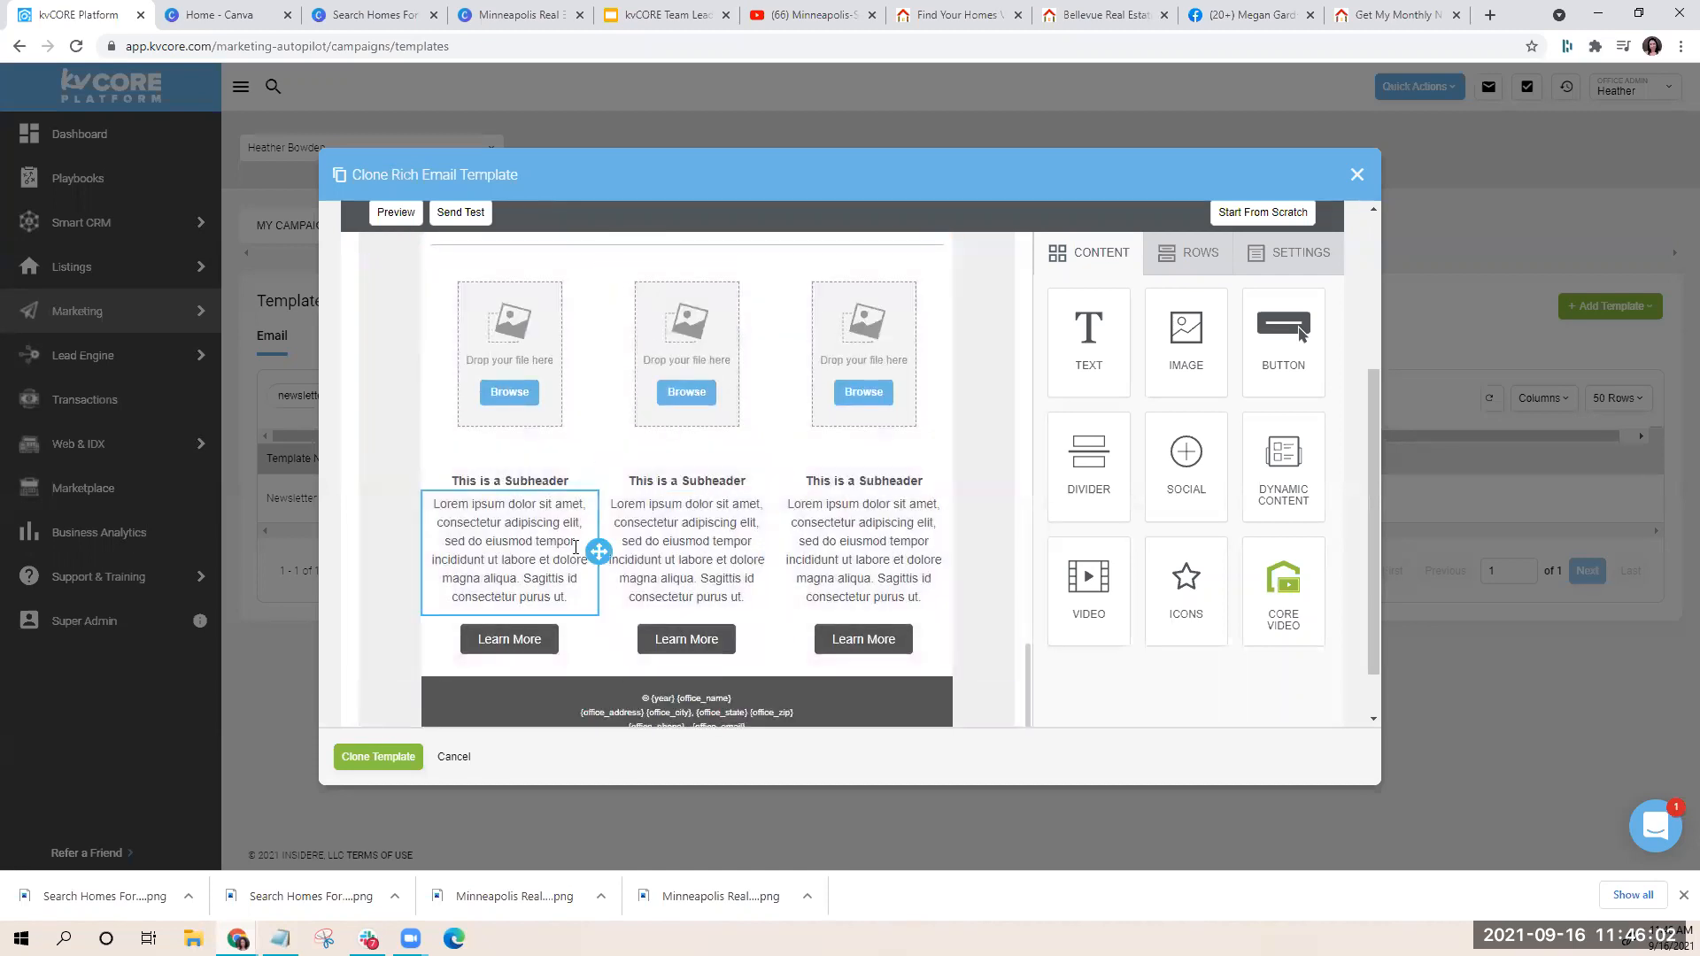
{"action": "scroll", "coordinate": [998, 599], "scroll_direction": "down", "scroll_amount": 1}
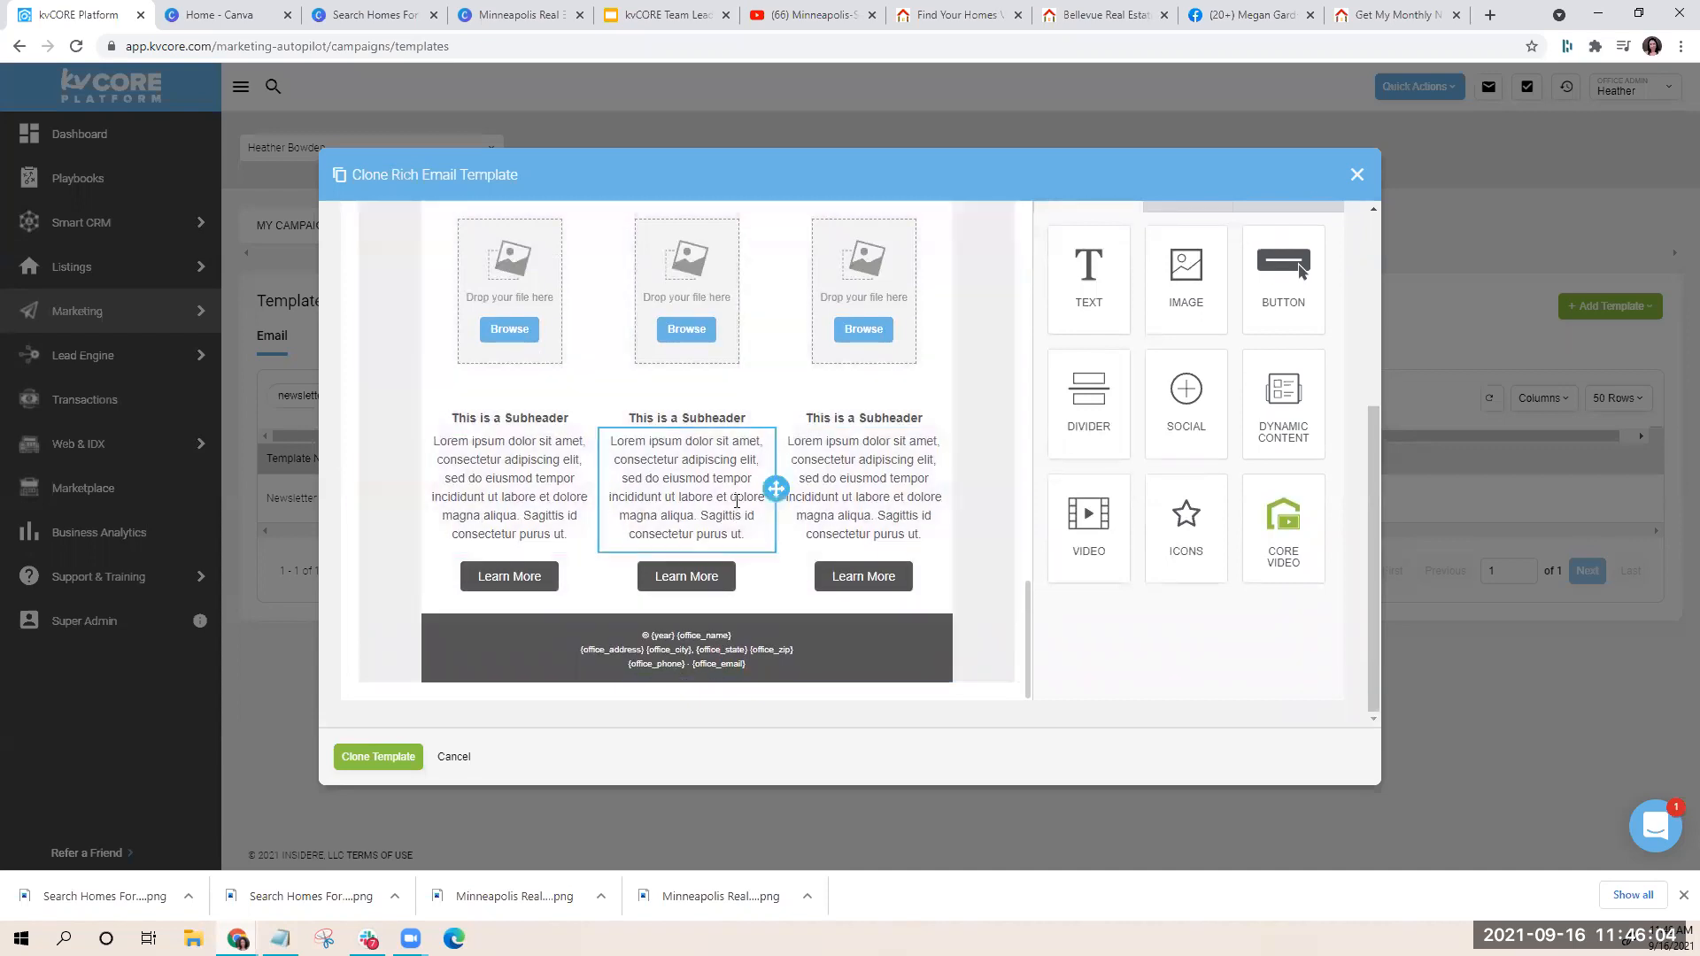
{"action": "scroll", "coordinate": [753, 494], "scroll_direction": "up", "scroll_amount": 3}
{"action": "scroll", "coordinate": [737, 502], "scroll_direction": "up", "scroll_amount": 6}
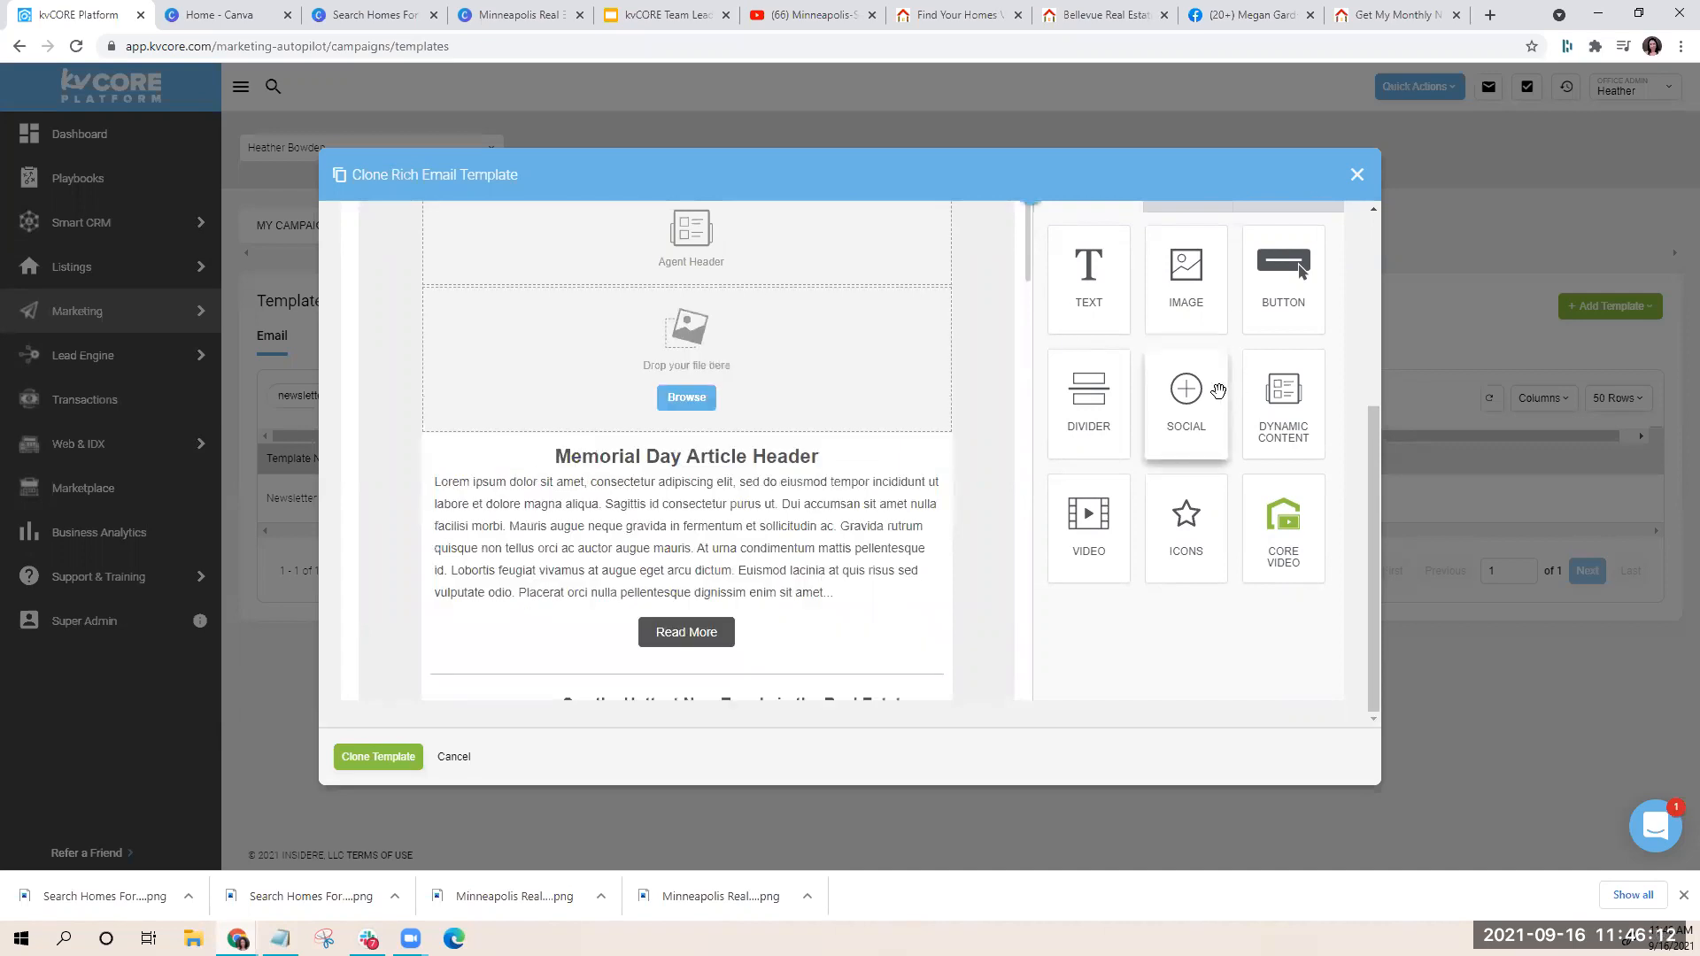
{"action": "scroll", "coordinate": [897, 464], "scroll_direction": "up", "scroll_amount": 3}
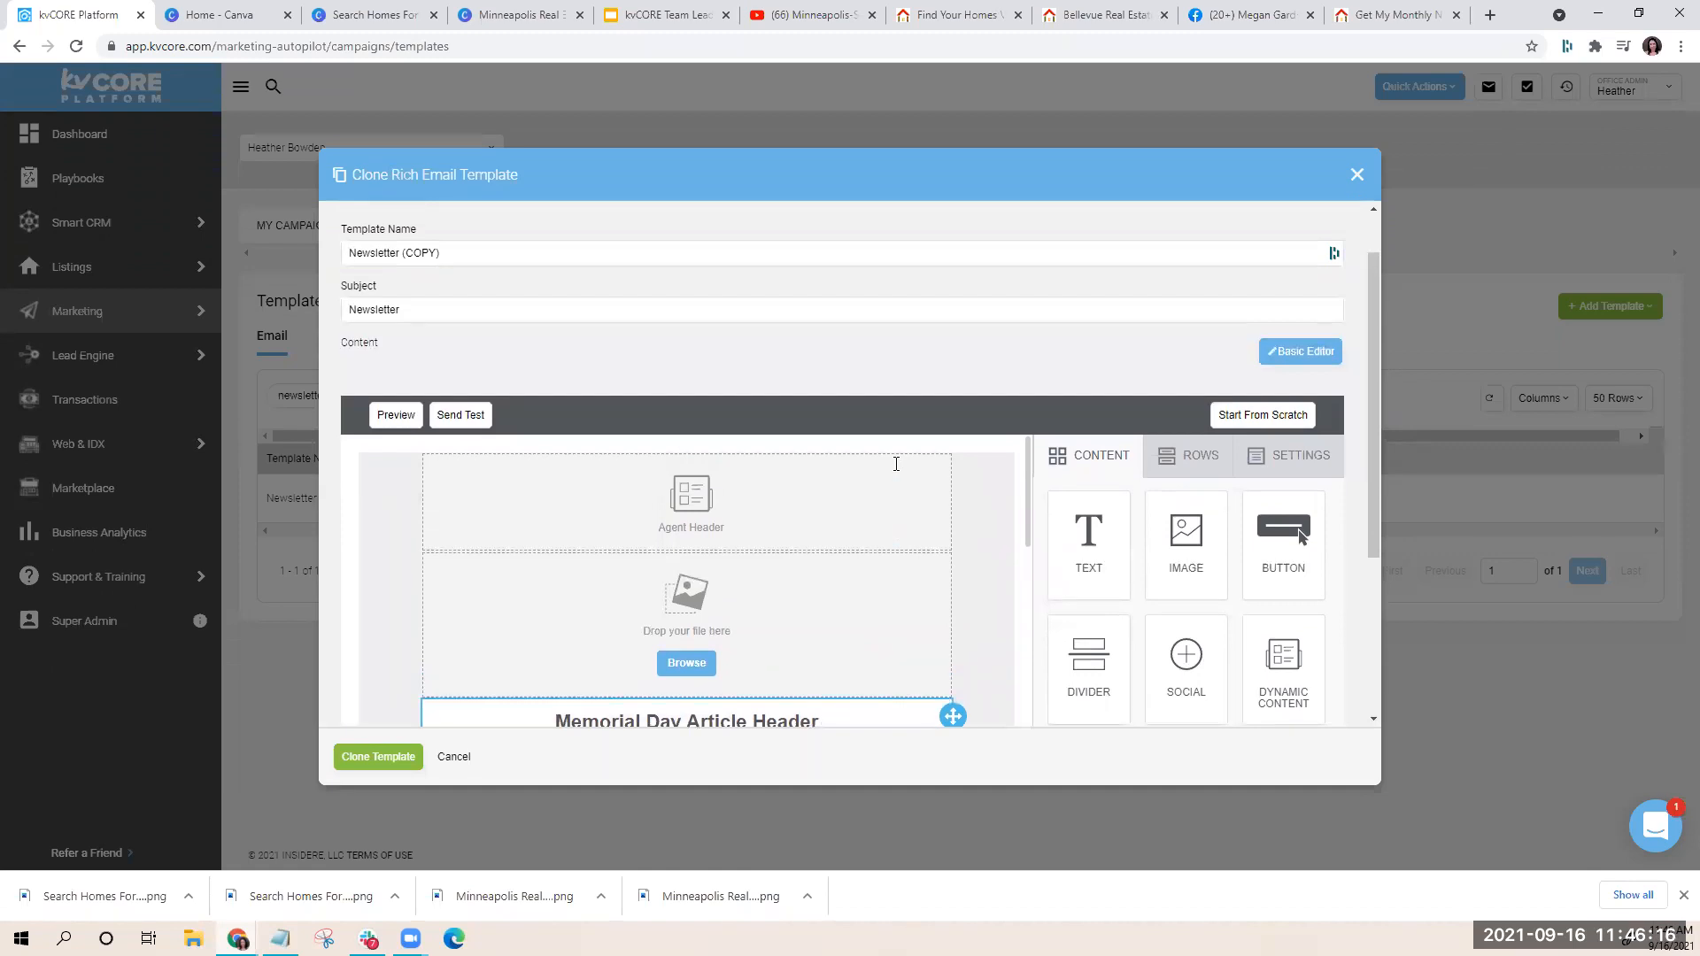
{"action": "scroll", "coordinate": [899, 561], "scroll_direction": "down", "scroll_amount": 5}
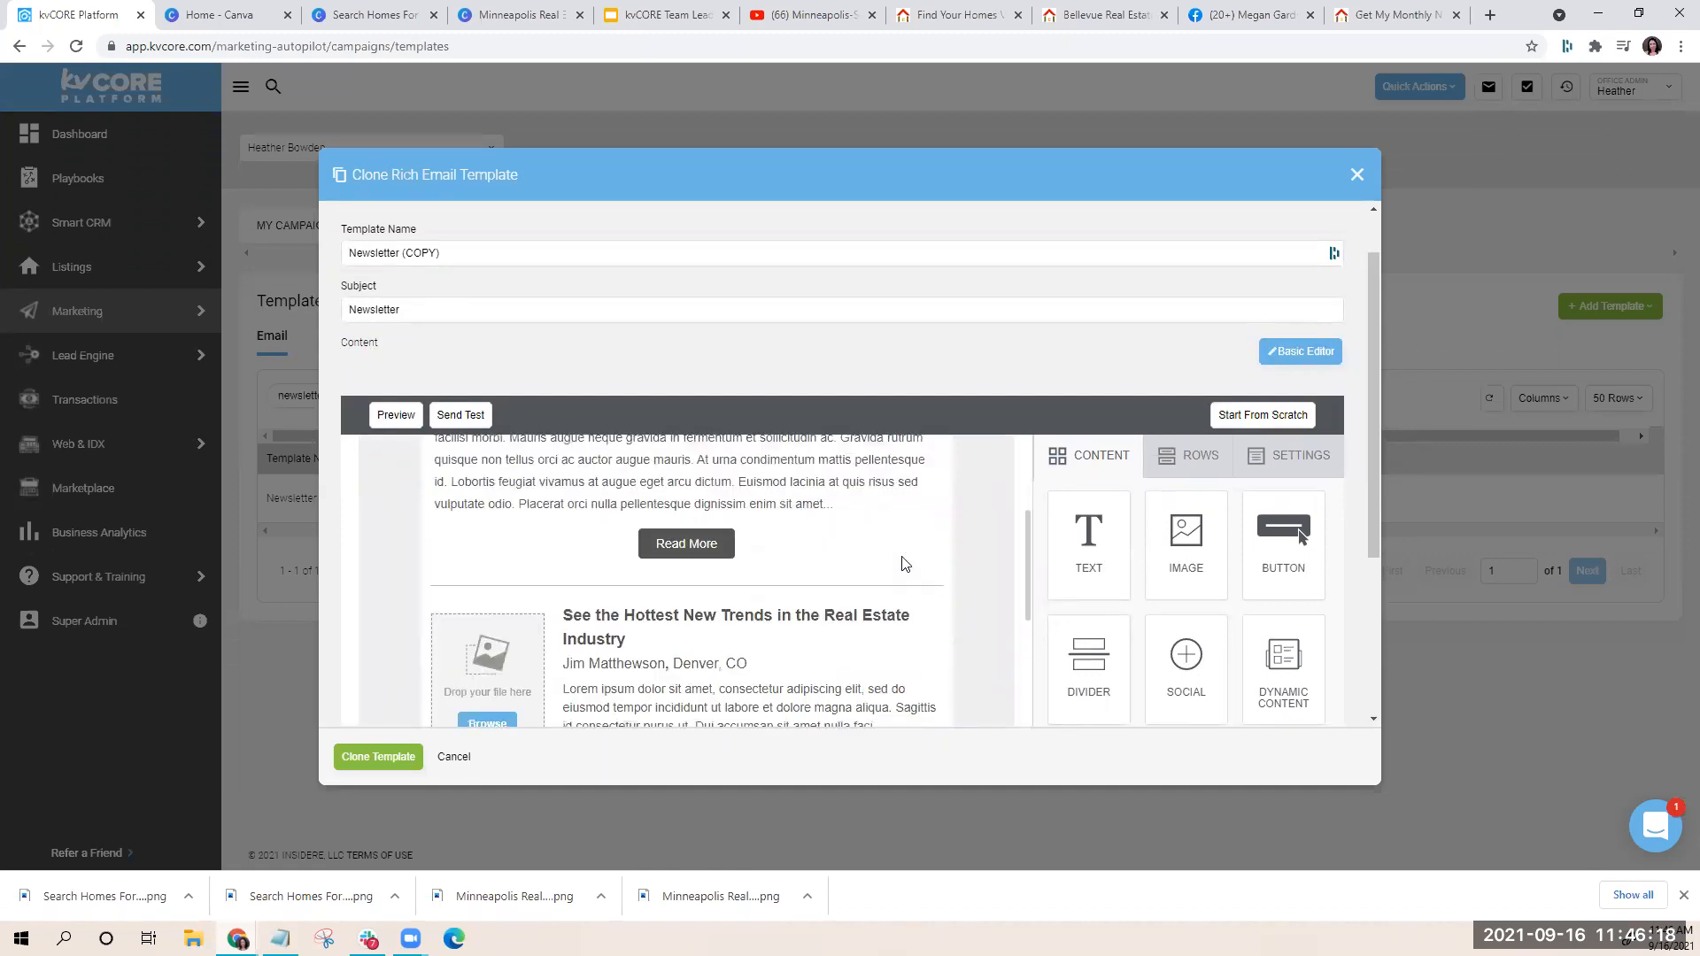
{"action": "scroll", "coordinate": [788, 589], "scroll_direction": "down", "scroll_amount": 3}
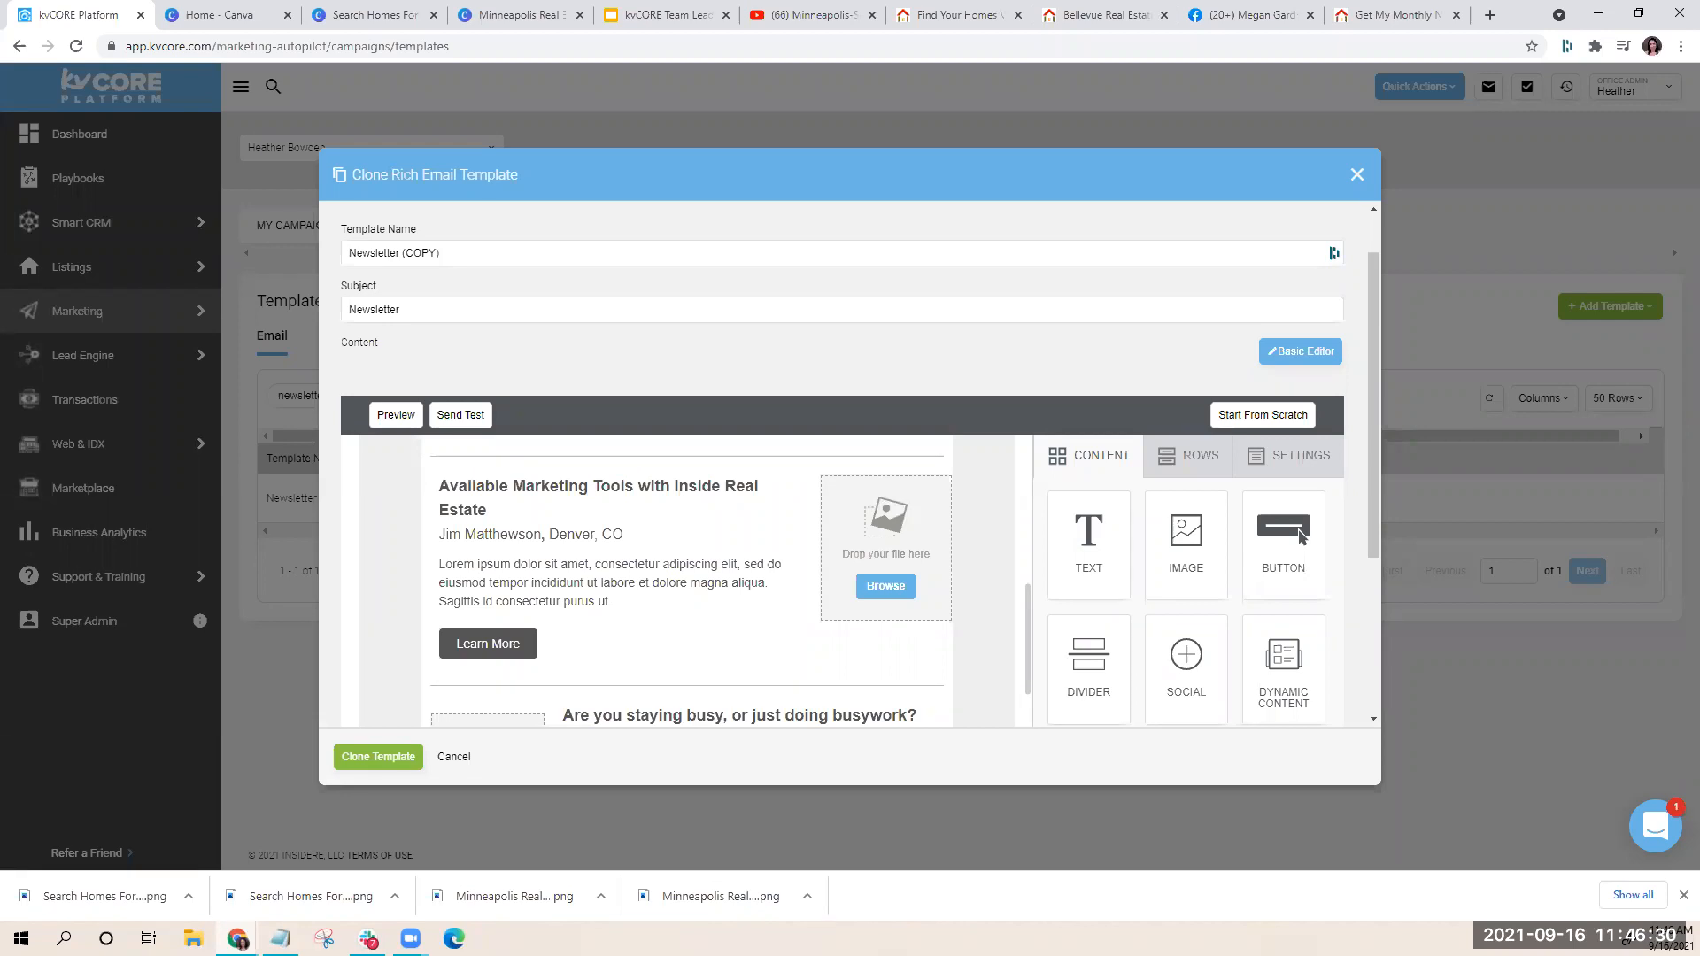
{"action": "left_click", "coordinate": [1360, 178]}
{"action": "left_click", "coordinate": [787, 446]}
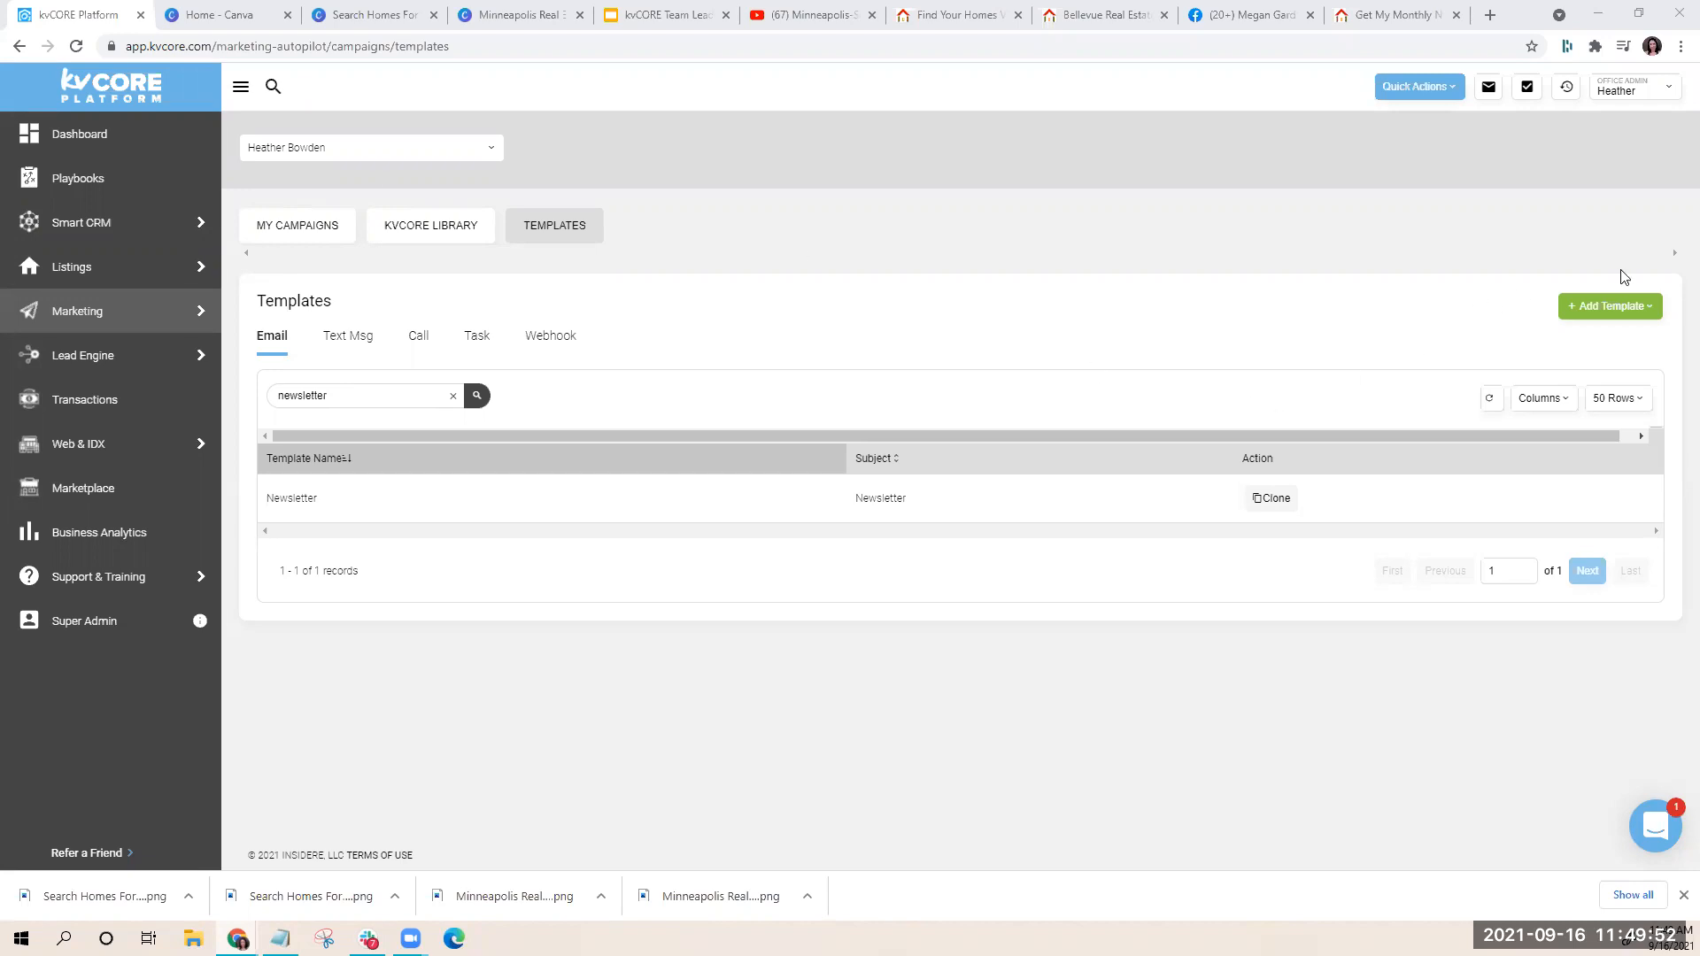
Start a new email template, view the office and agent Template Scope options, and close it without saving
{"action": "left_click", "coordinate": [1637, 311]}
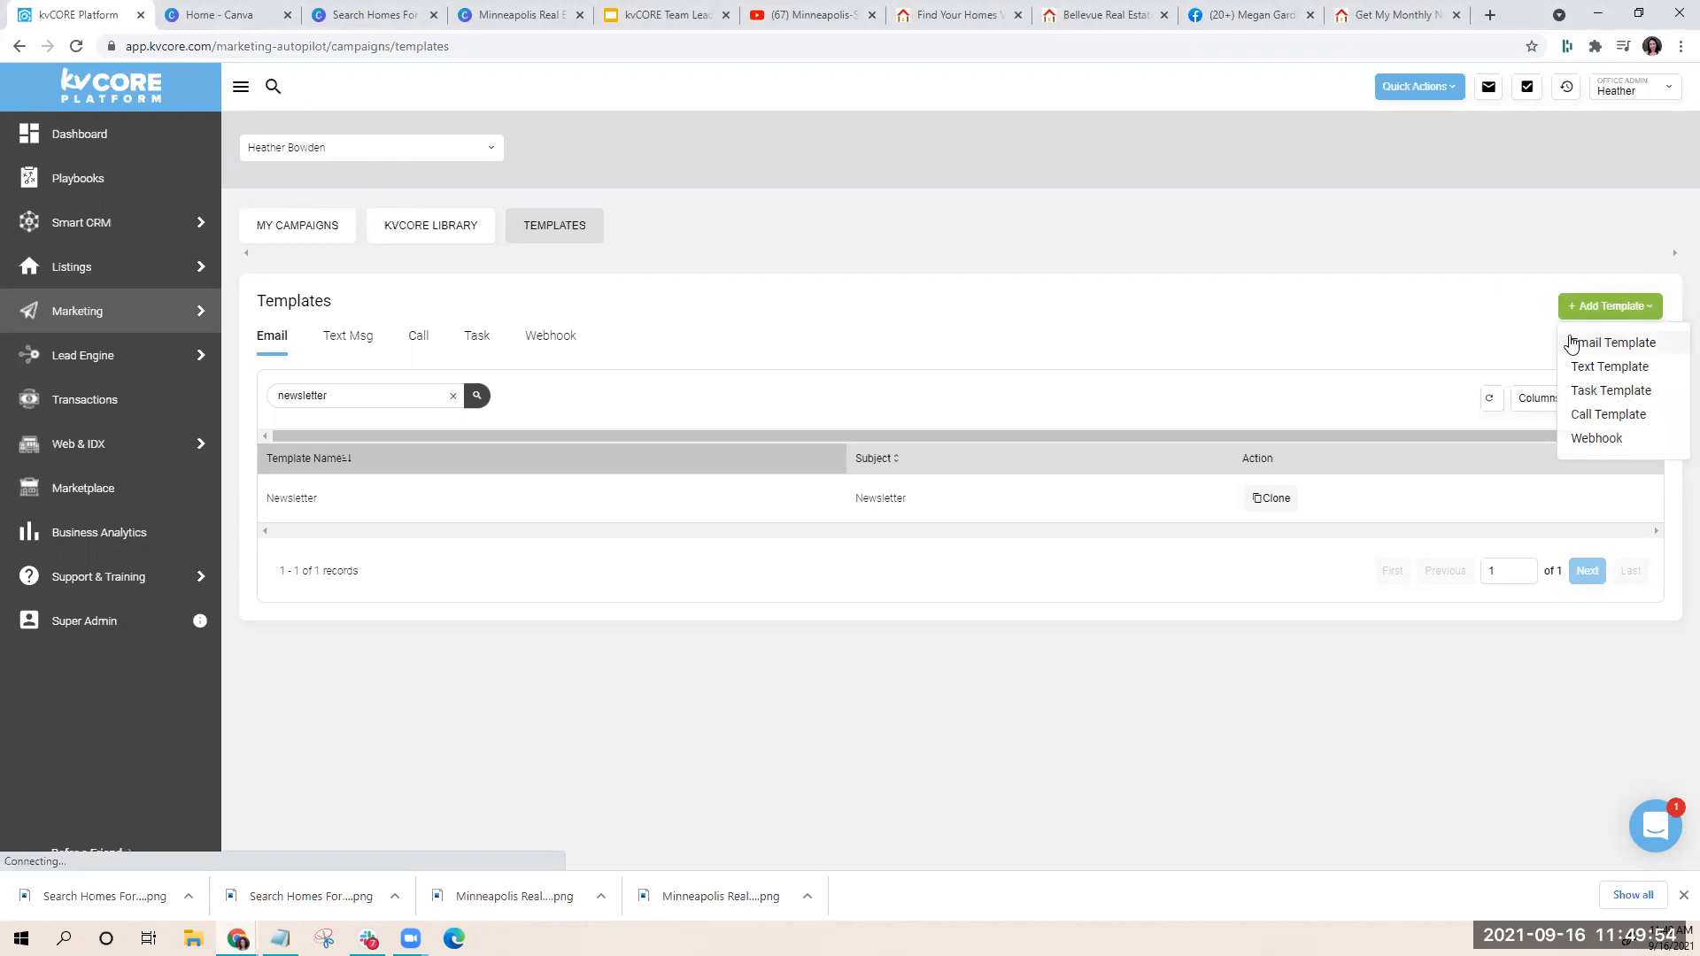
{"action": "left_click", "coordinate": [1566, 341]}
{"action": "left_click", "coordinate": [581, 253]}
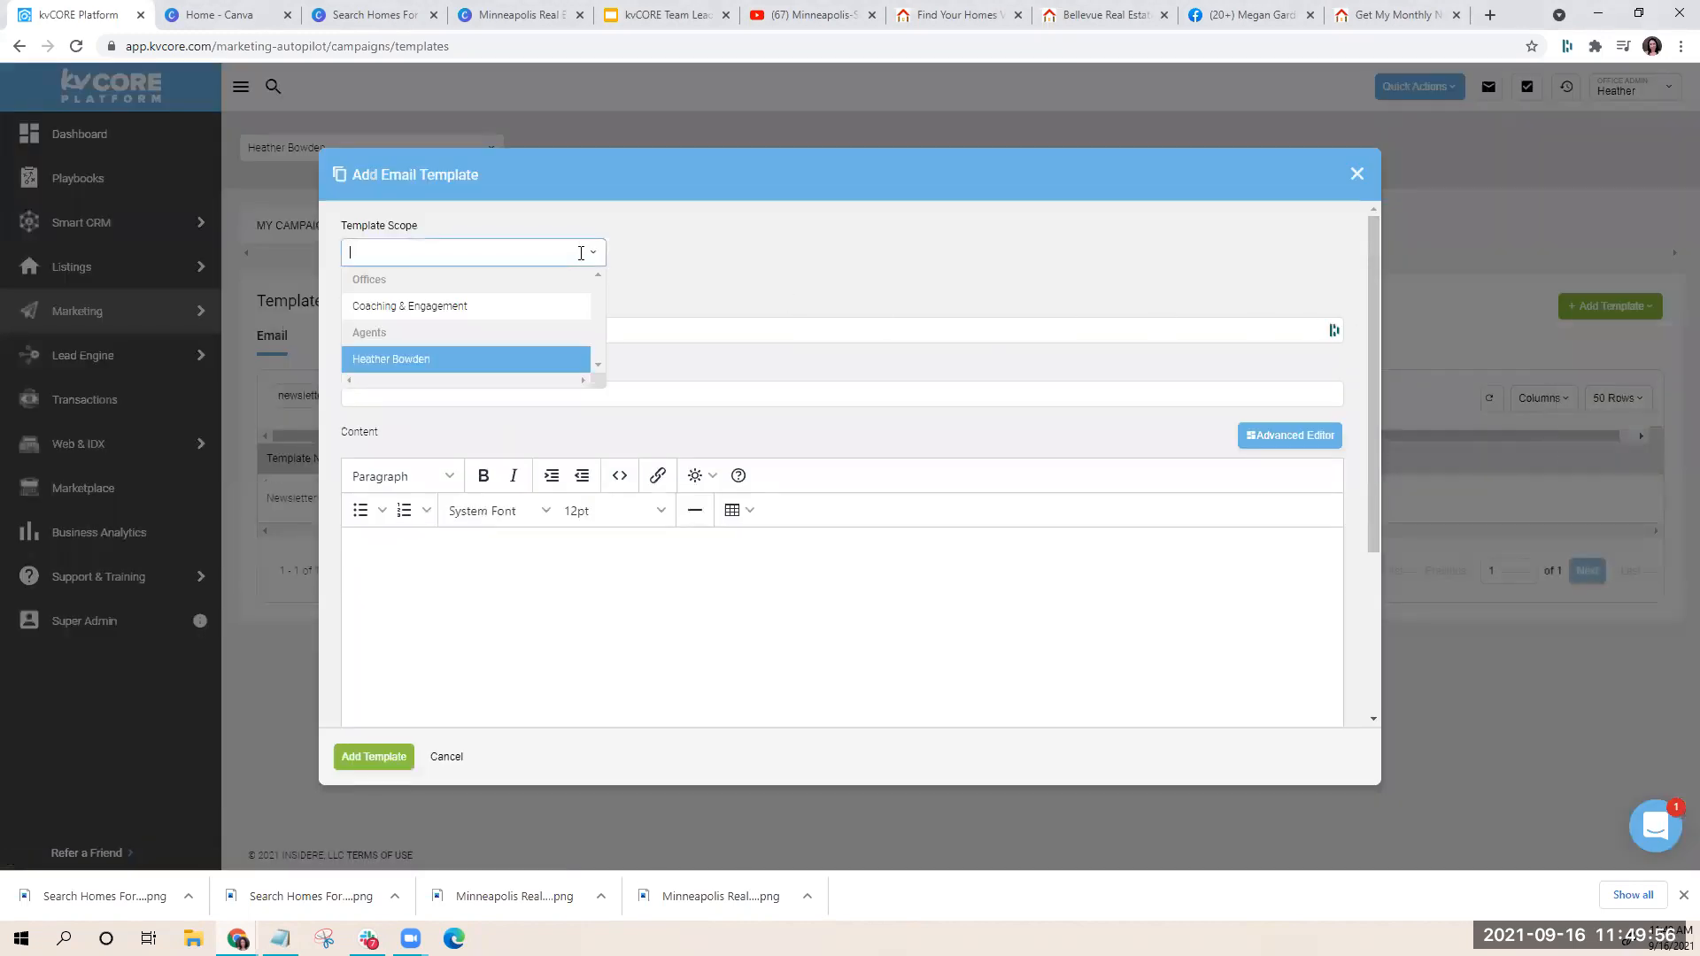
{"action": "scroll", "coordinate": [557, 315], "scroll_direction": "down", "scroll_amount": 1}
{"action": "scroll", "coordinate": [556, 315], "scroll_direction": "up", "scroll_amount": 1}
{"action": "left_click", "coordinate": [651, 242]}
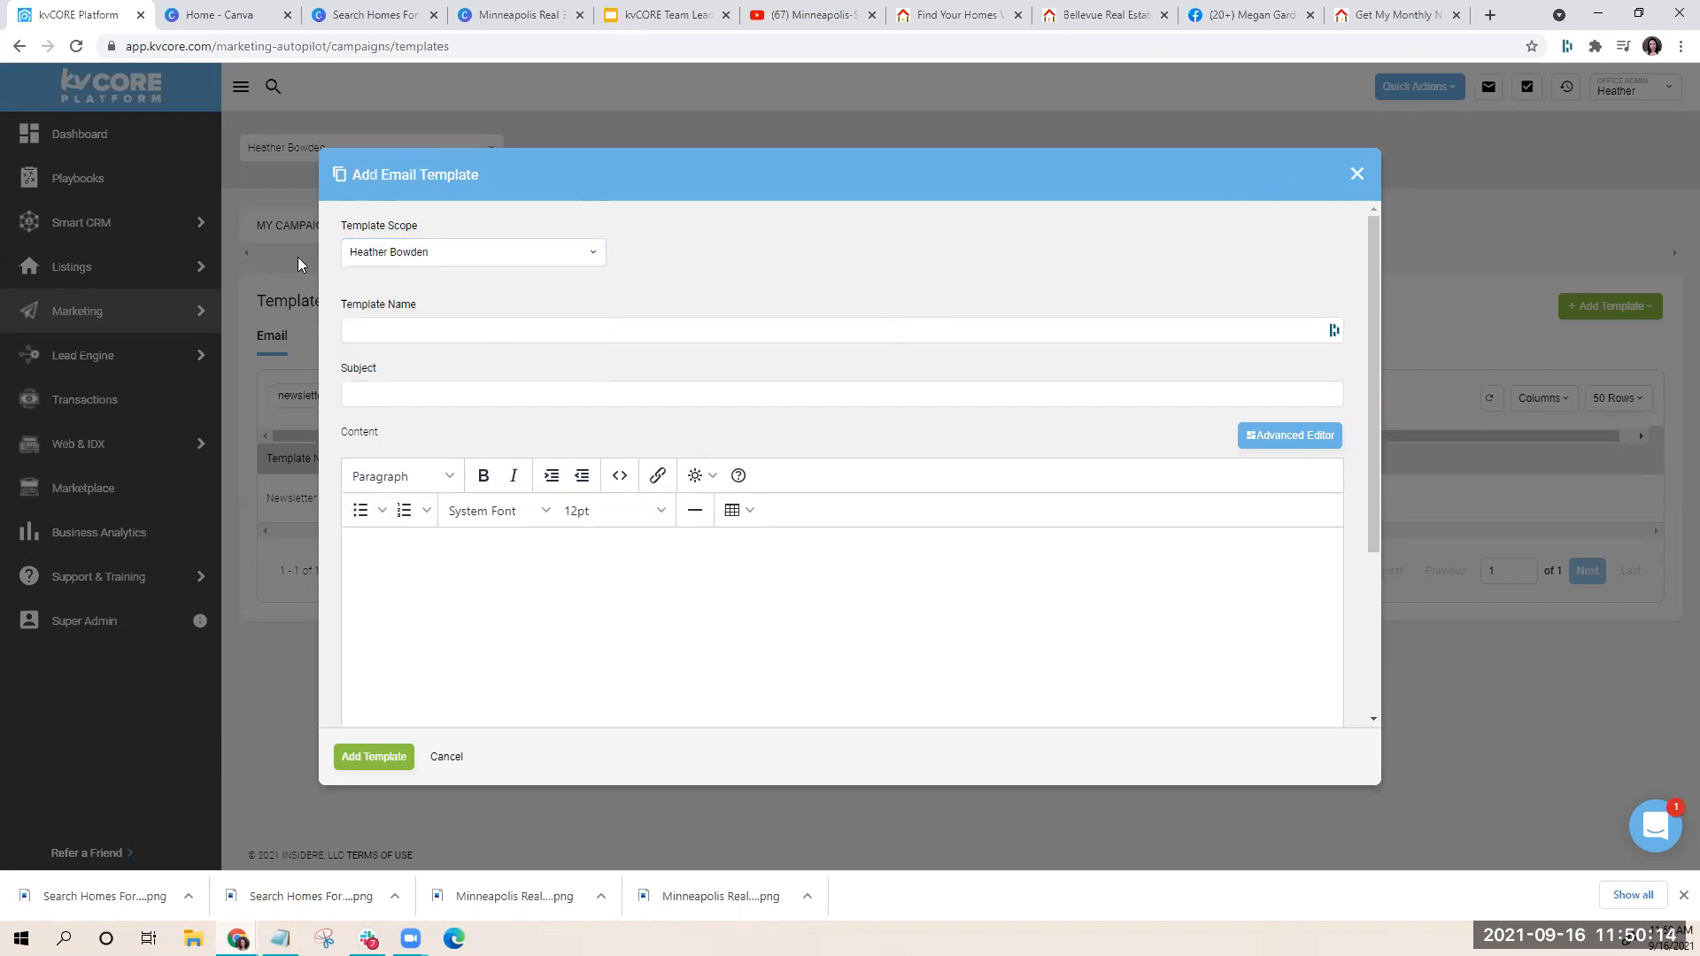
{"action": "left_click", "coordinate": [595, 257]}
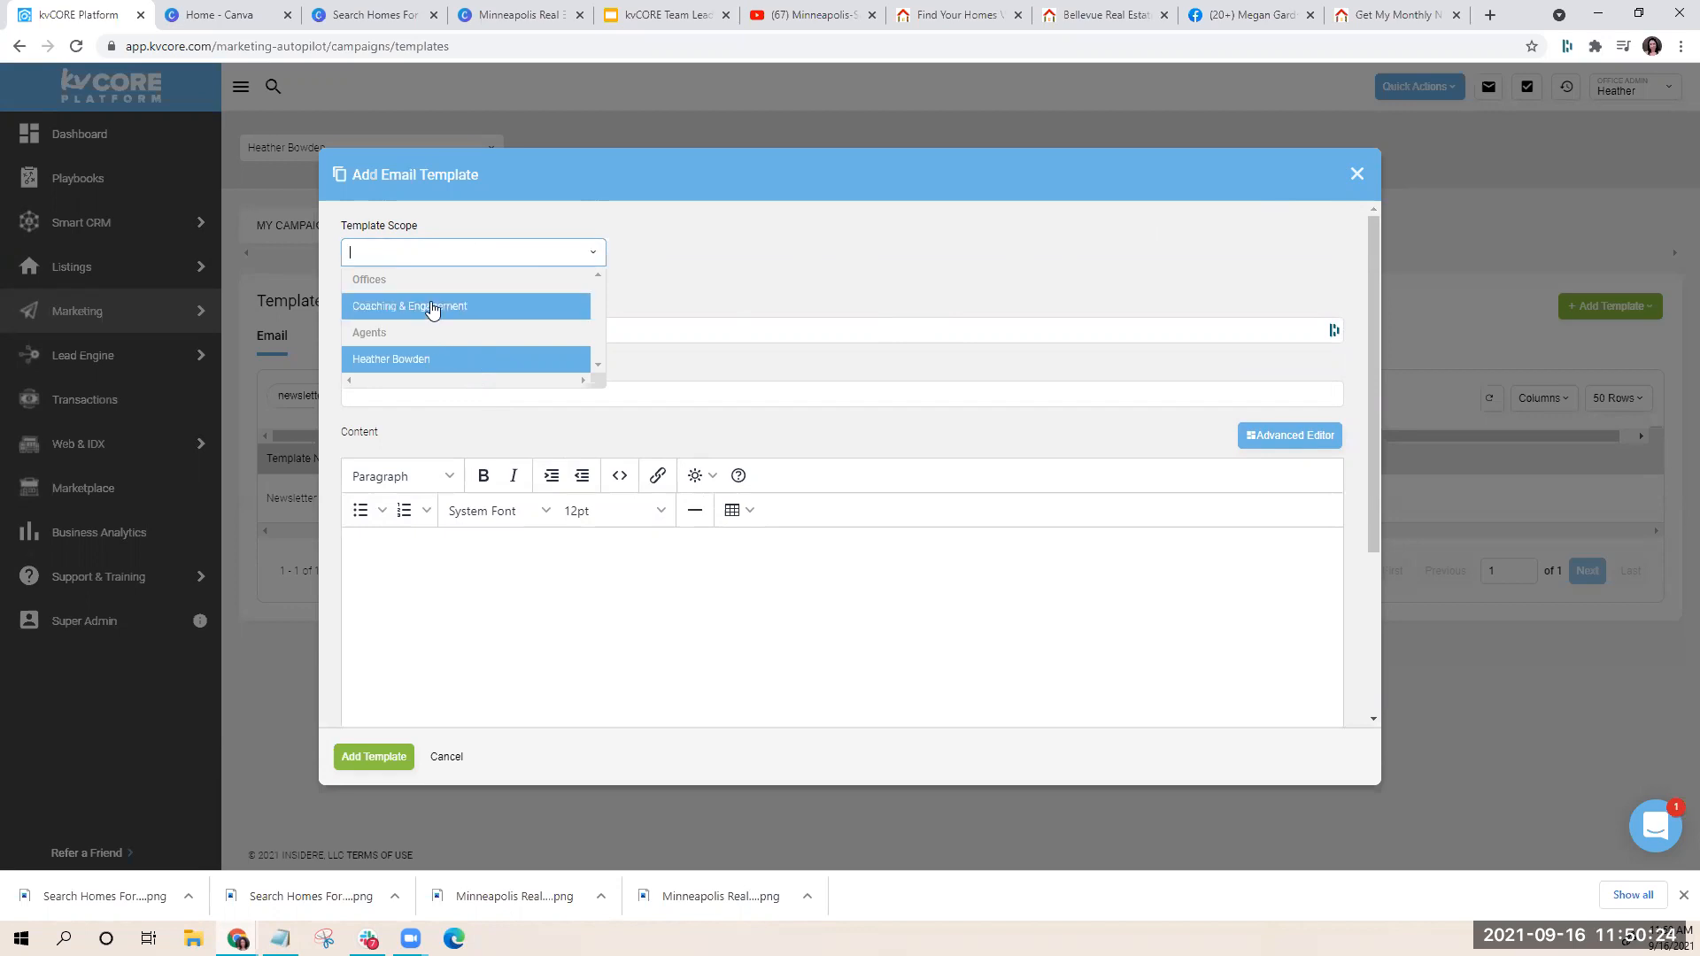
{"action": "left_click", "coordinate": [661, 267]}
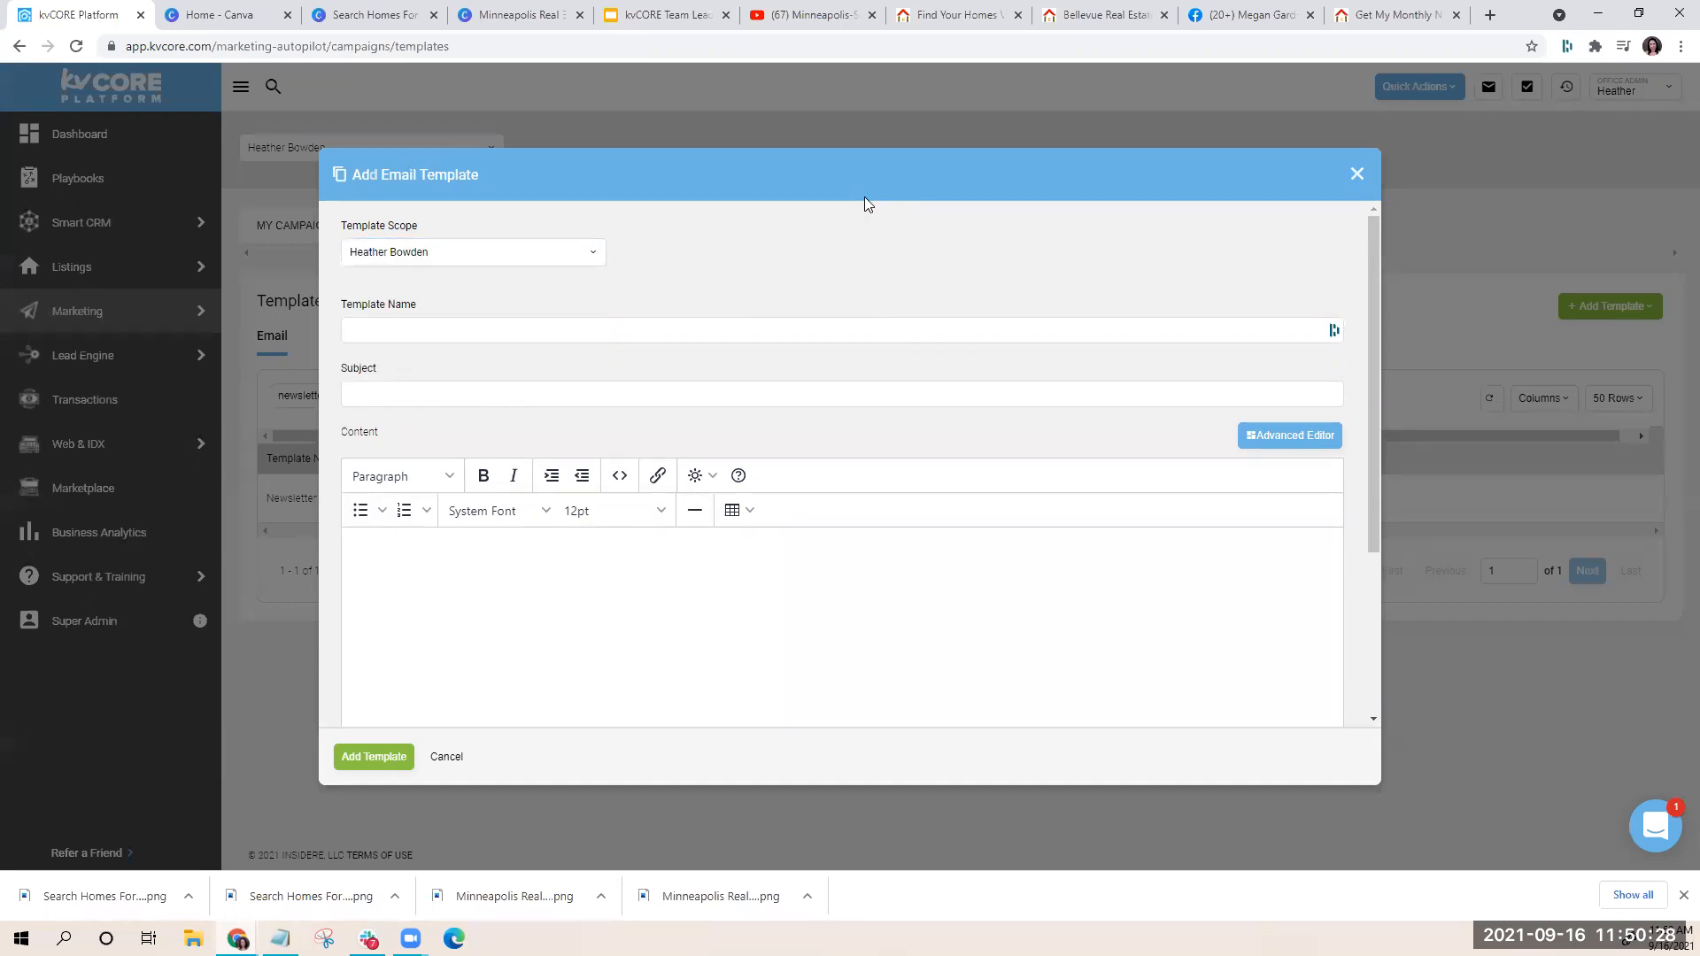
{"action": "left_click", "coordinate": [1355, 182]}
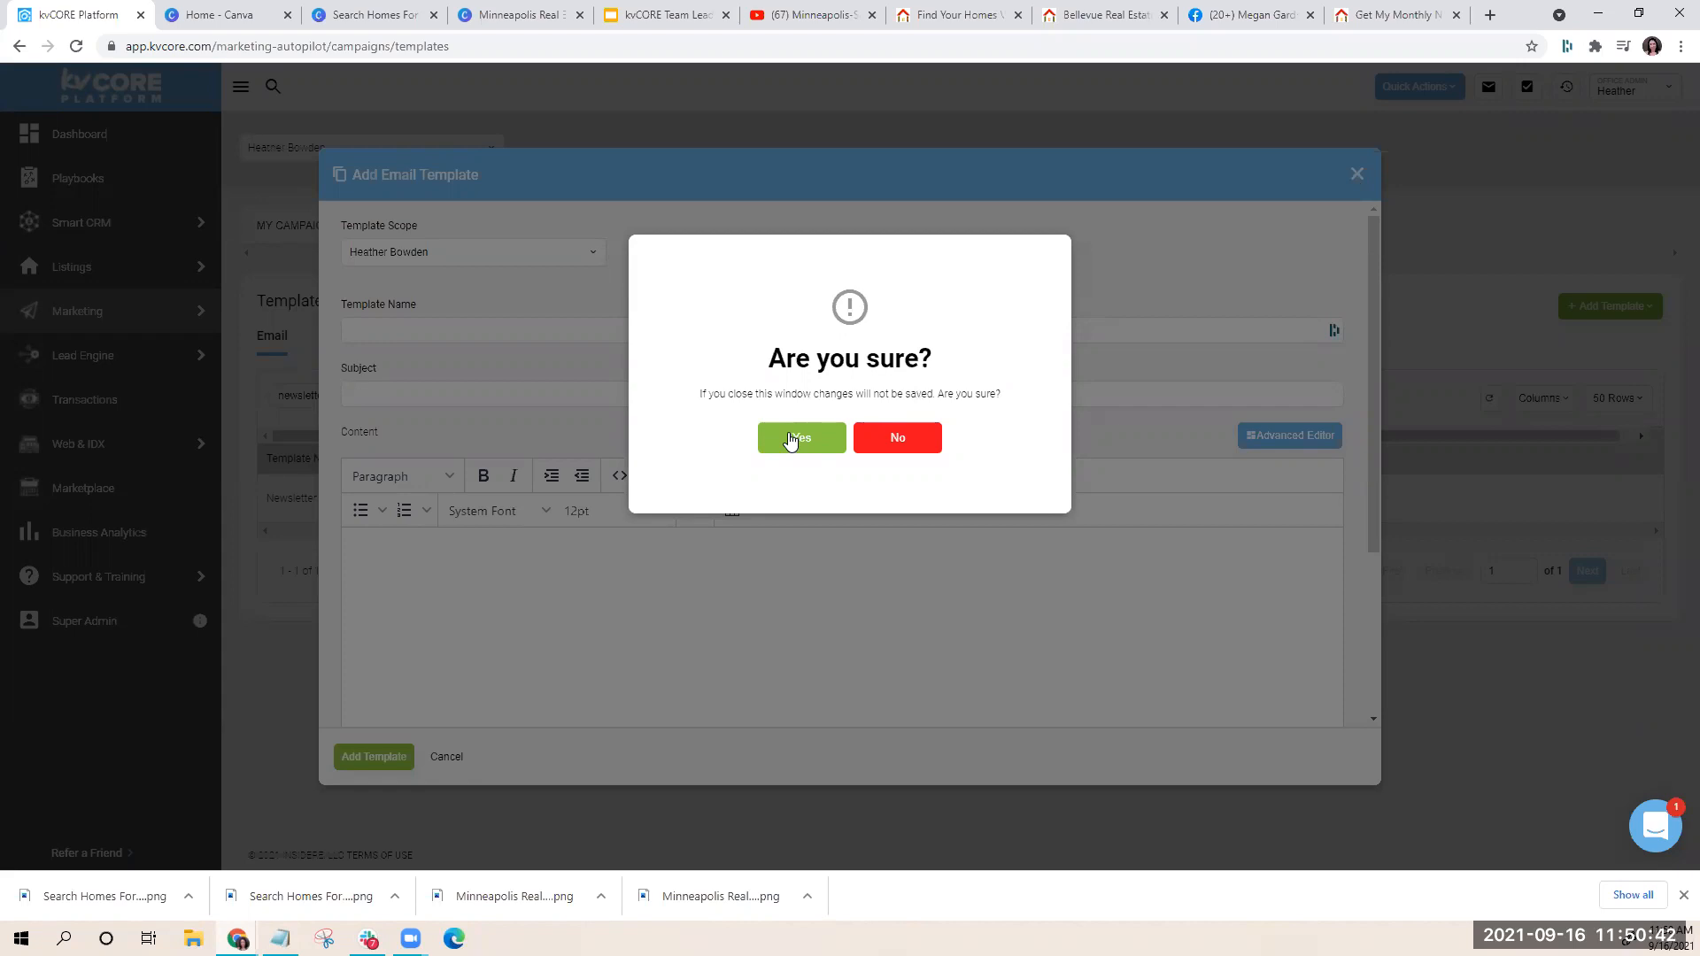
{"action": "left_click", "coordinate": [791, 438]}
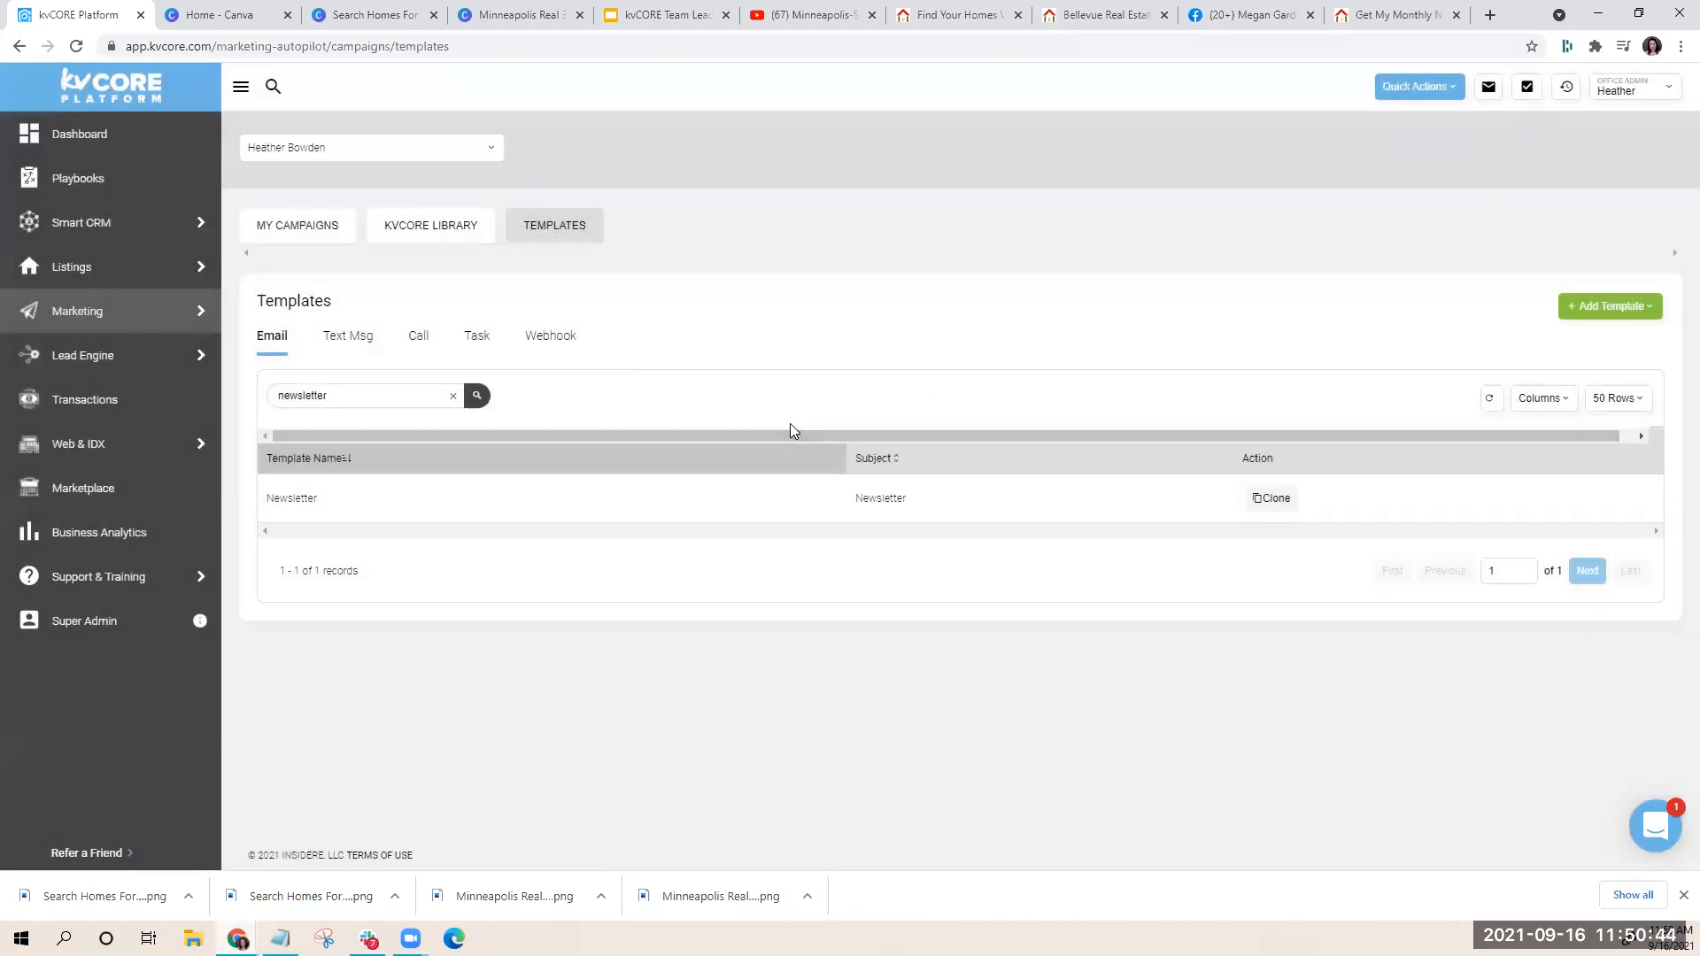